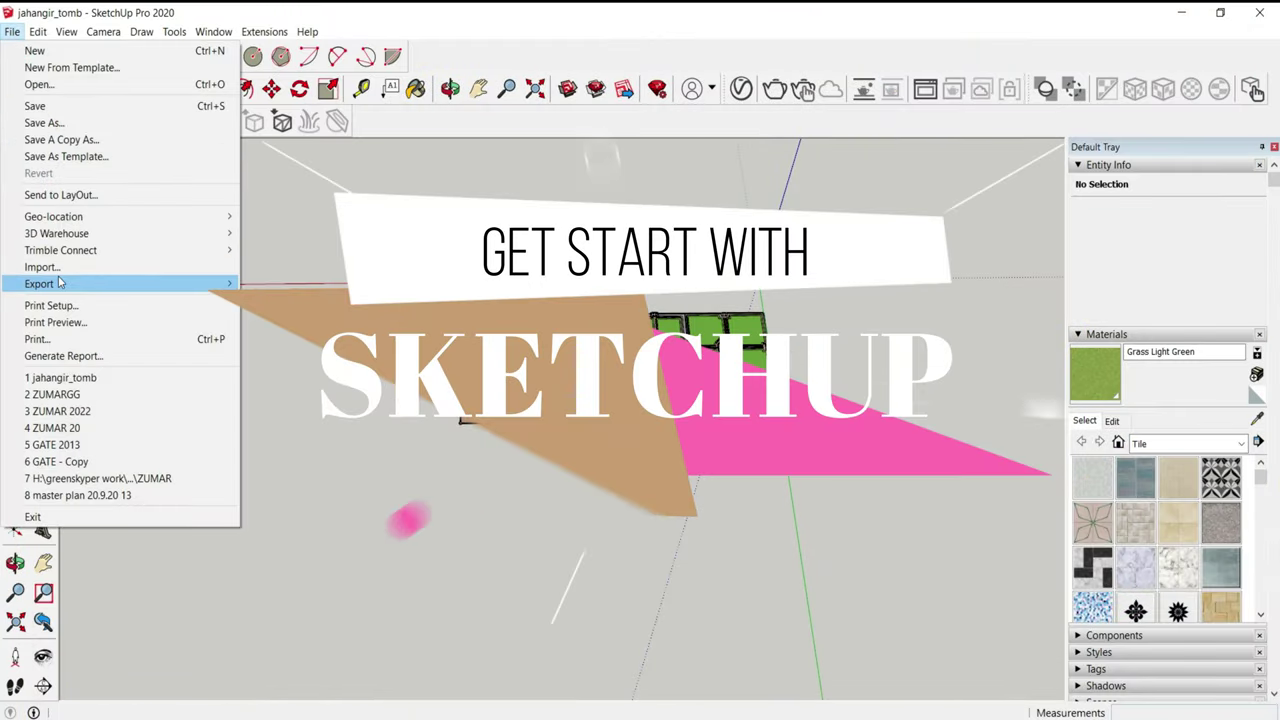
- Import the jahagir drawing from the New Volume (H:) drive and dismiss the import results
left_click(42, 267)
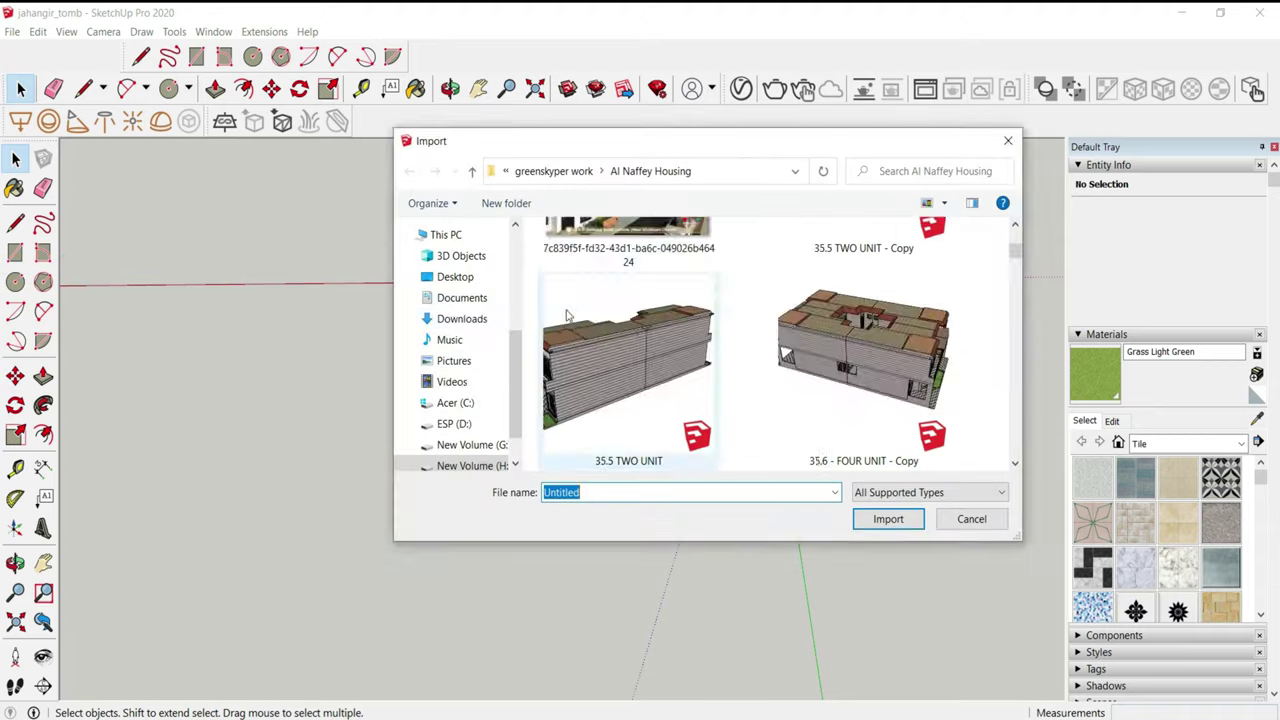
scroll(566, 316, "down", 2)
scroll(443, 286, "up", 2)
scroll(464, 342, "up", 2)
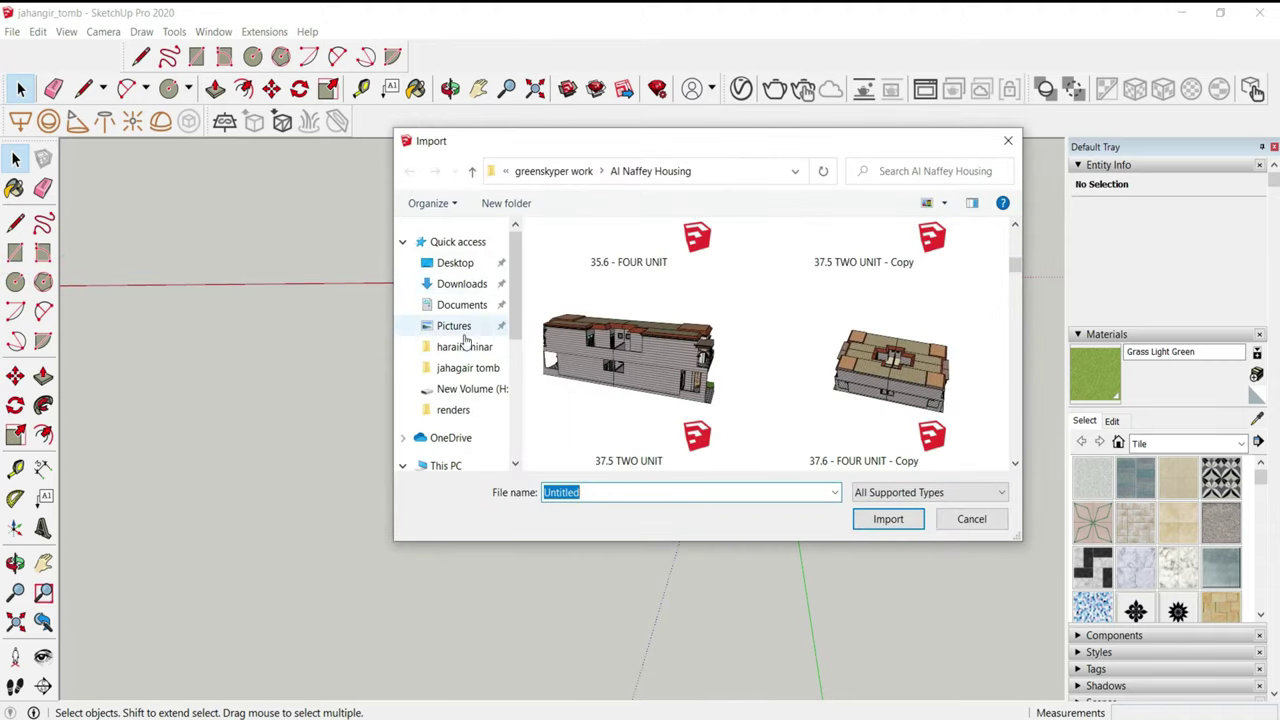
left_click(468, 388)
scroll(787, 370, "down", 3)
scroll(785, 385, "down", 2)
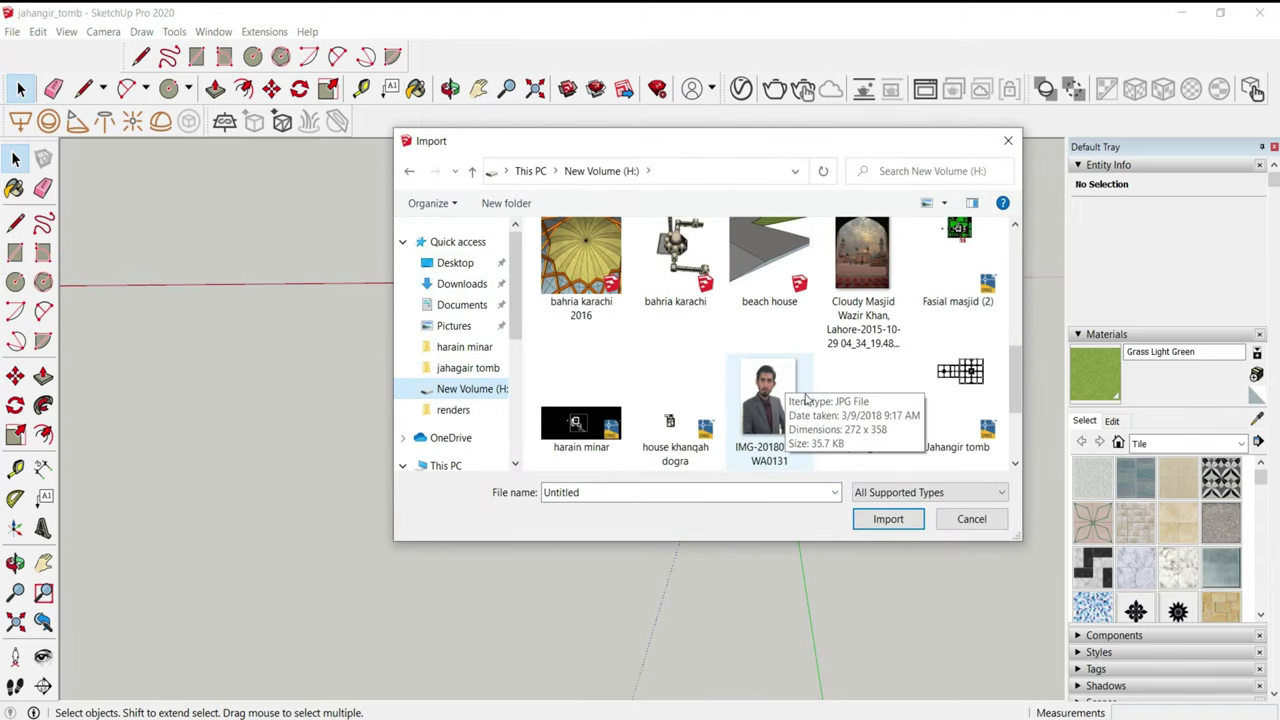
scroll(770, 380, "down", 2)
left_click(862, 312)
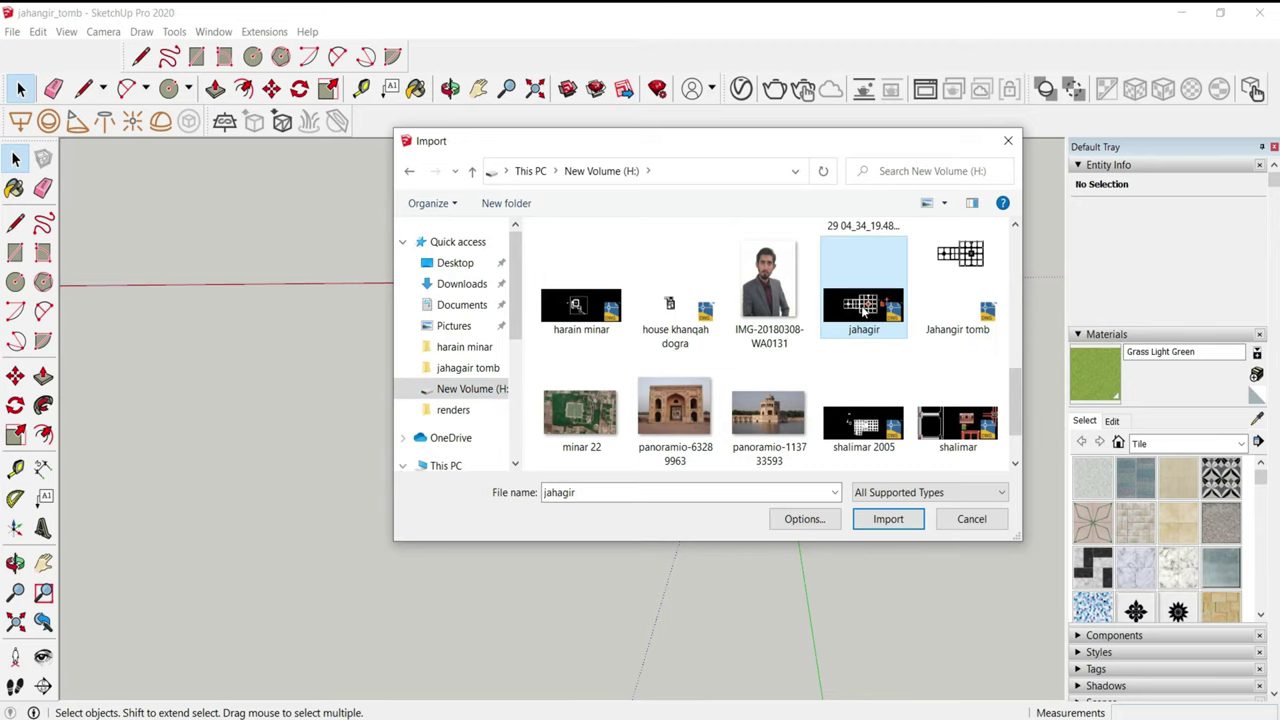
double_click(862, 312)
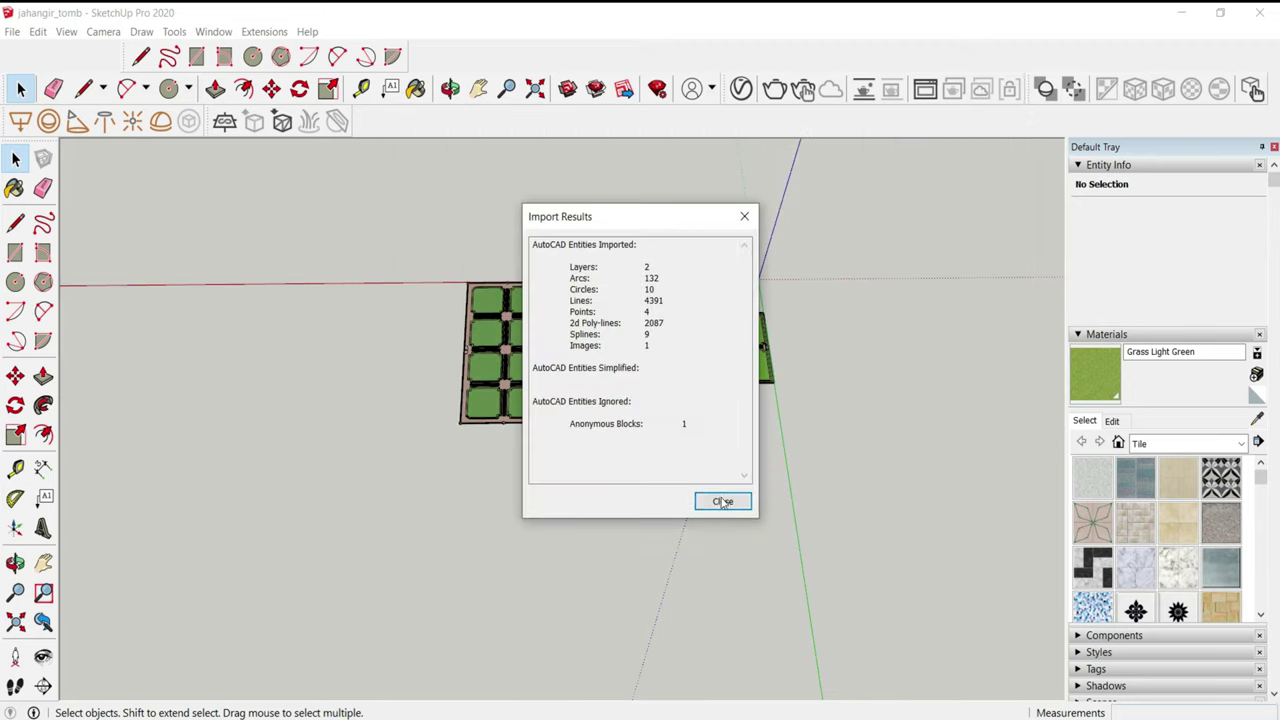
left_click(723, 500)
- Move the imported jahagir drawing to the left of the green garden
scroll(480, 240, "up", 2)
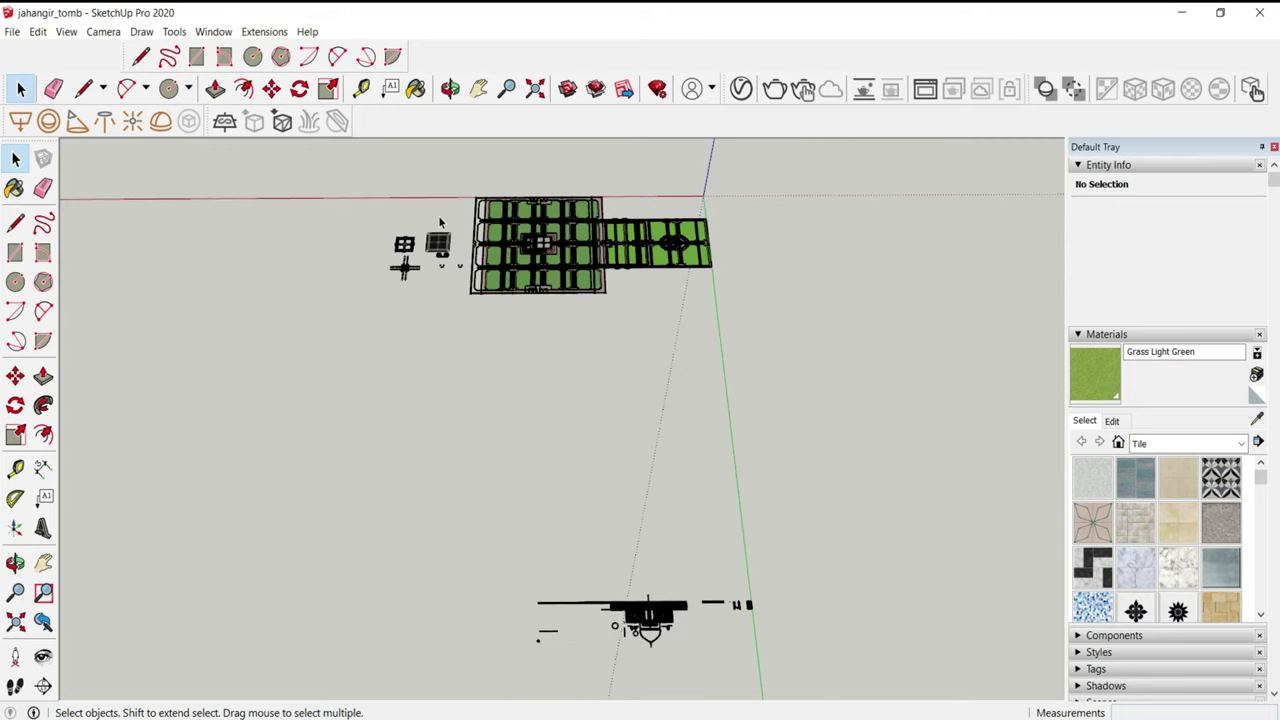
scroll(490, 250, "up", 3)
scroll(498, 258, "up", 4)
left_click(493, 252)
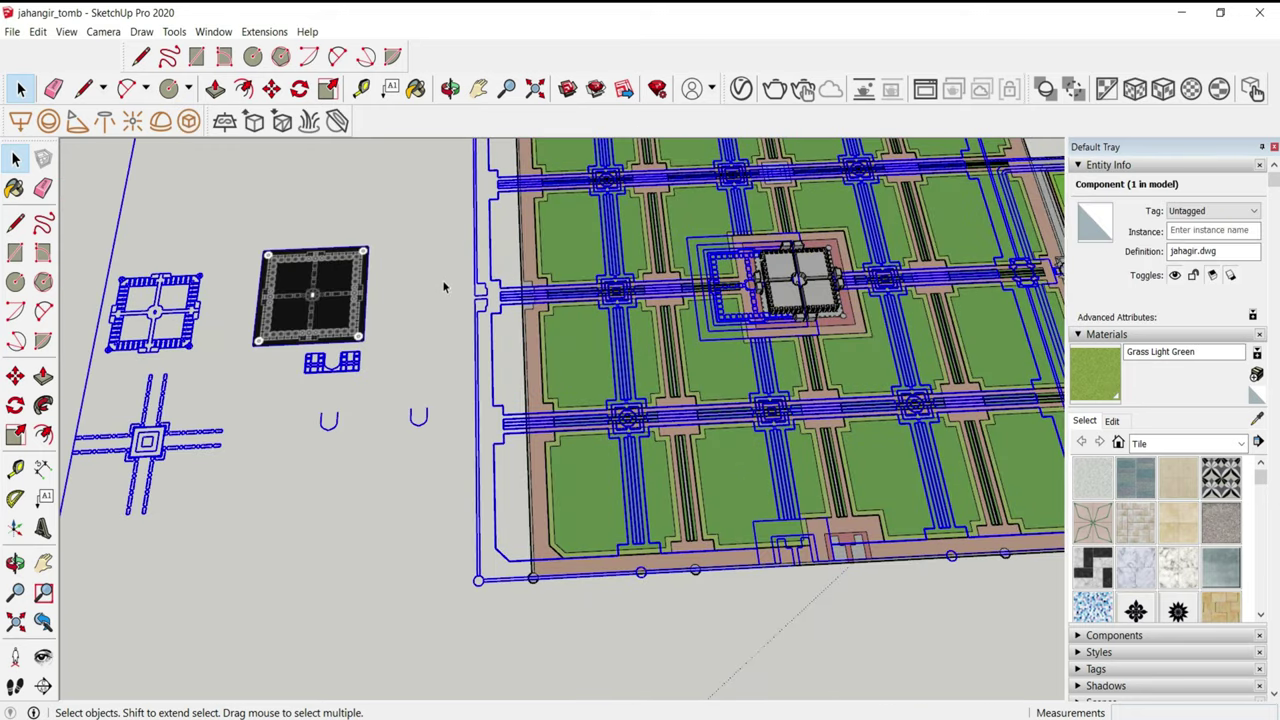
left_click(483, 275)
scroll(400, 285, "down", 3)
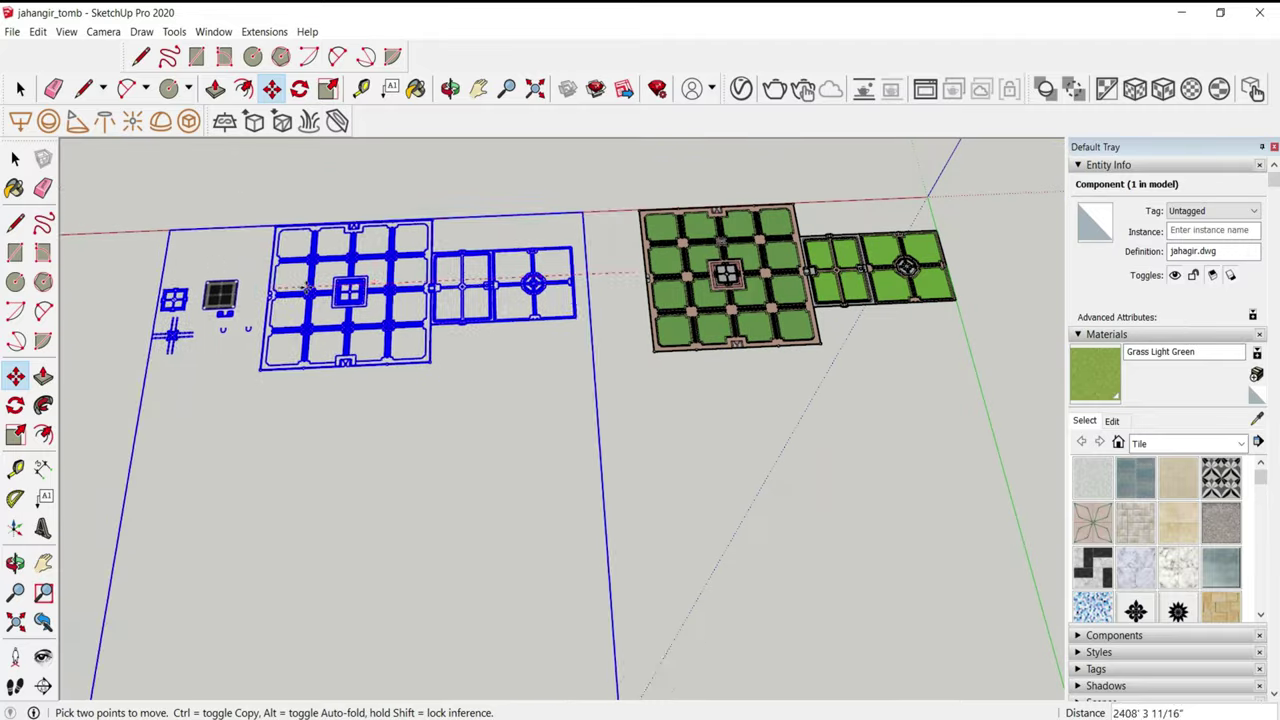
key("space")
- Delete the black reference image
scroll(262, 300, "up", 3)
scroll(290, 295, "up", 5)
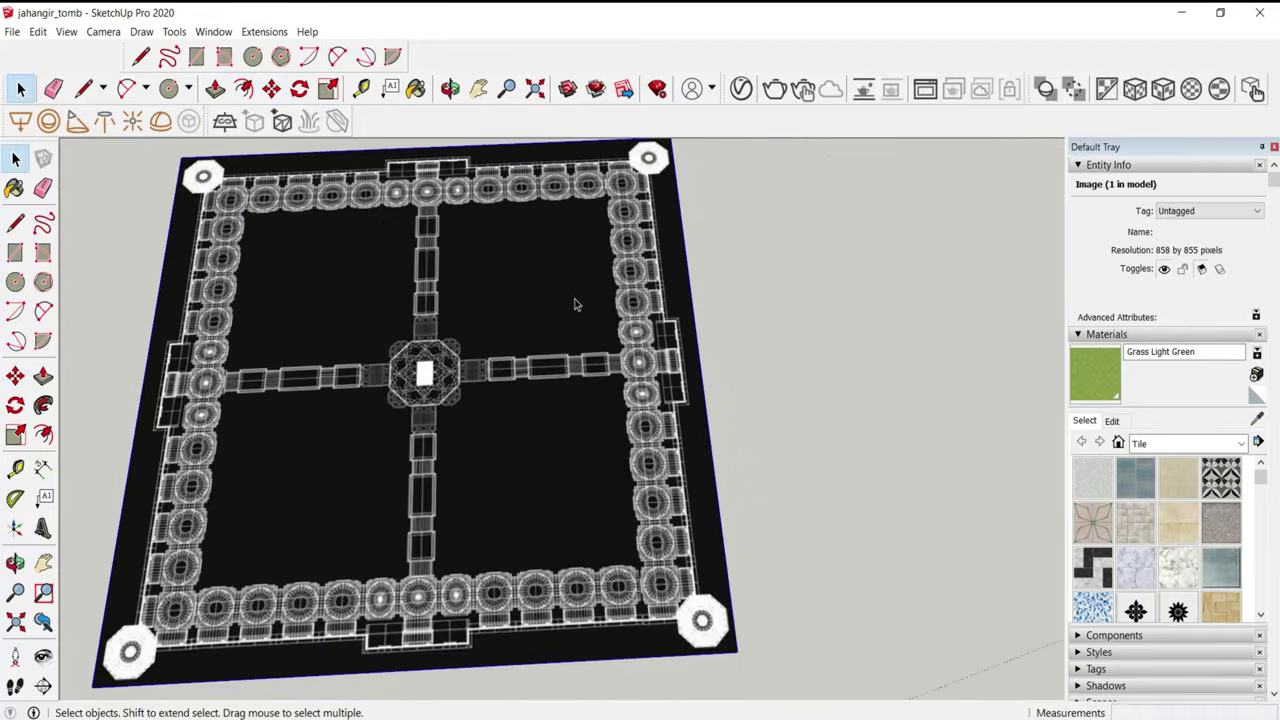
key("Delete")
scroll(342, 306, "up", 5)
scroll(560, 310, "down", 2)
scroll(695, 330, "up", 4)
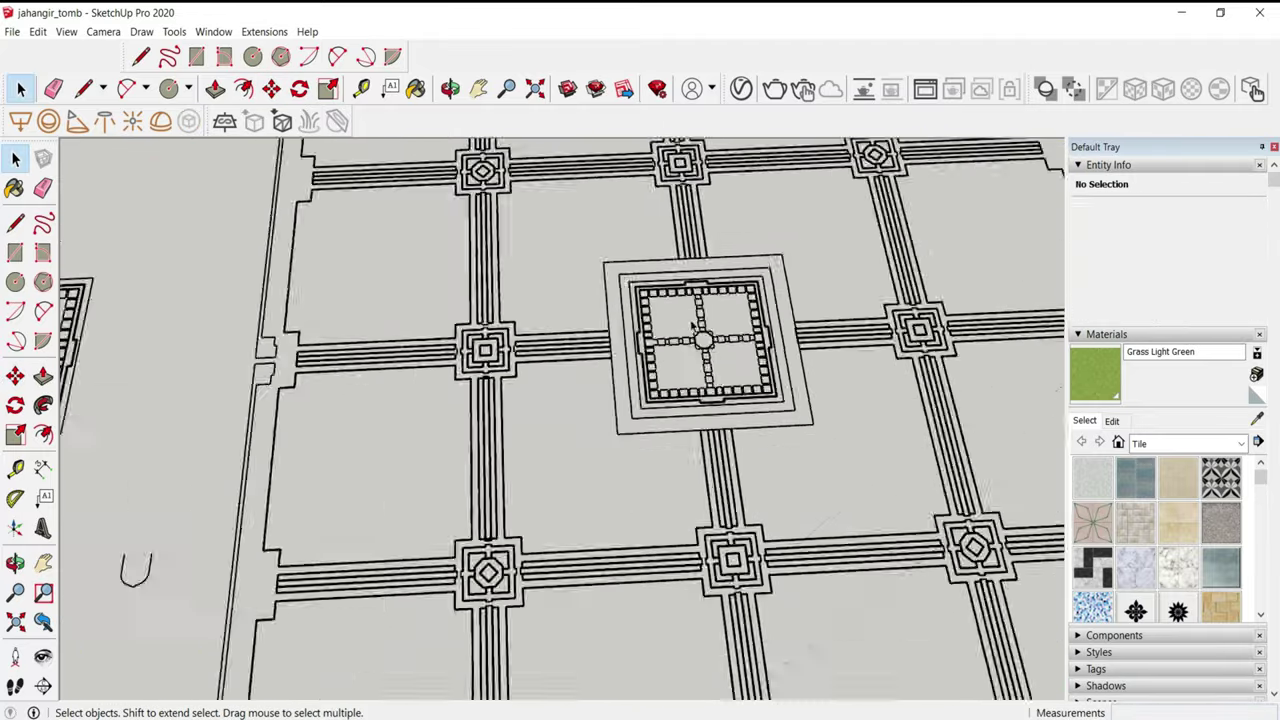
scroll(694, 328, "down", 5)
scroll(400, 330, "up", 2)
scroll(300, 330, "down", 4)
- Orbit to an oblique view and select all the connected garden geometry
mouse_move(300, 330)
middle_mouse_down()
mouse_move(229, 328)
mouse_move(245, 340)
middle_mouse_up()
scroll(245, 340, "up", 2)
scroll(245, 340, "up", 3)
scroll(245, 343, "down", 4)
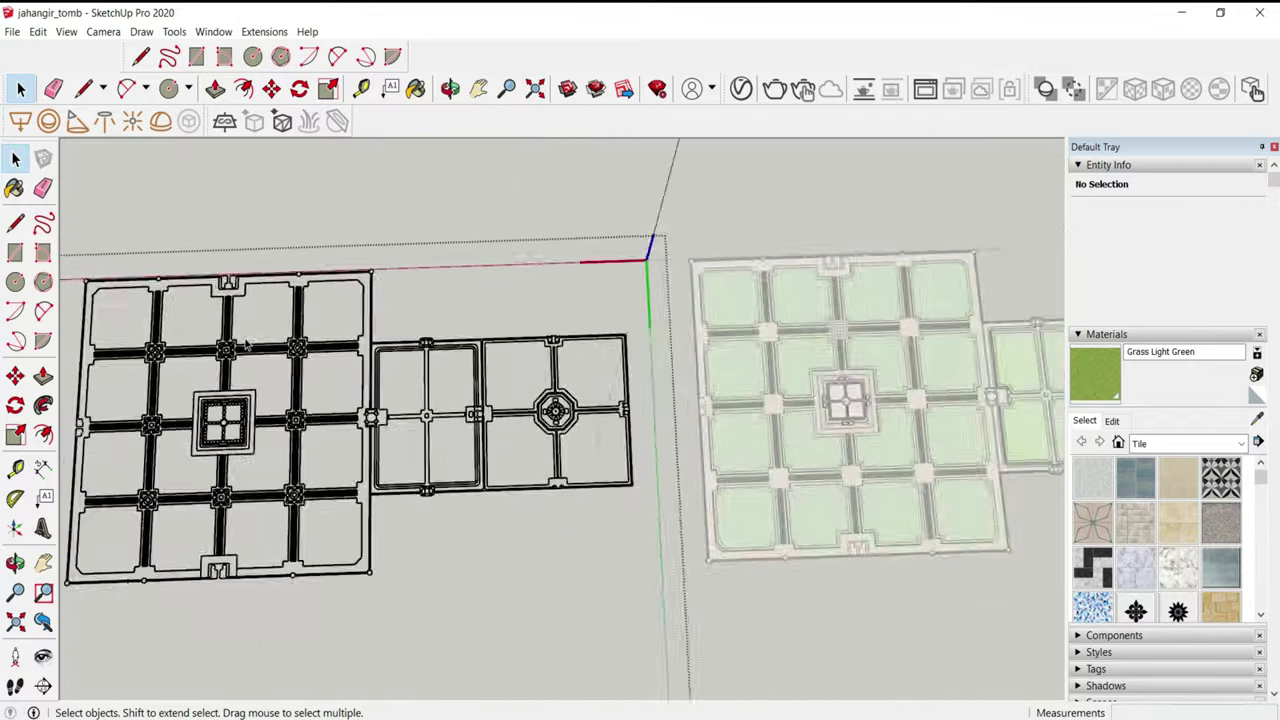
scroll(737, 314, "up", 3)
scroll(730, 306, "up", 4)
triple_click(733, 299)
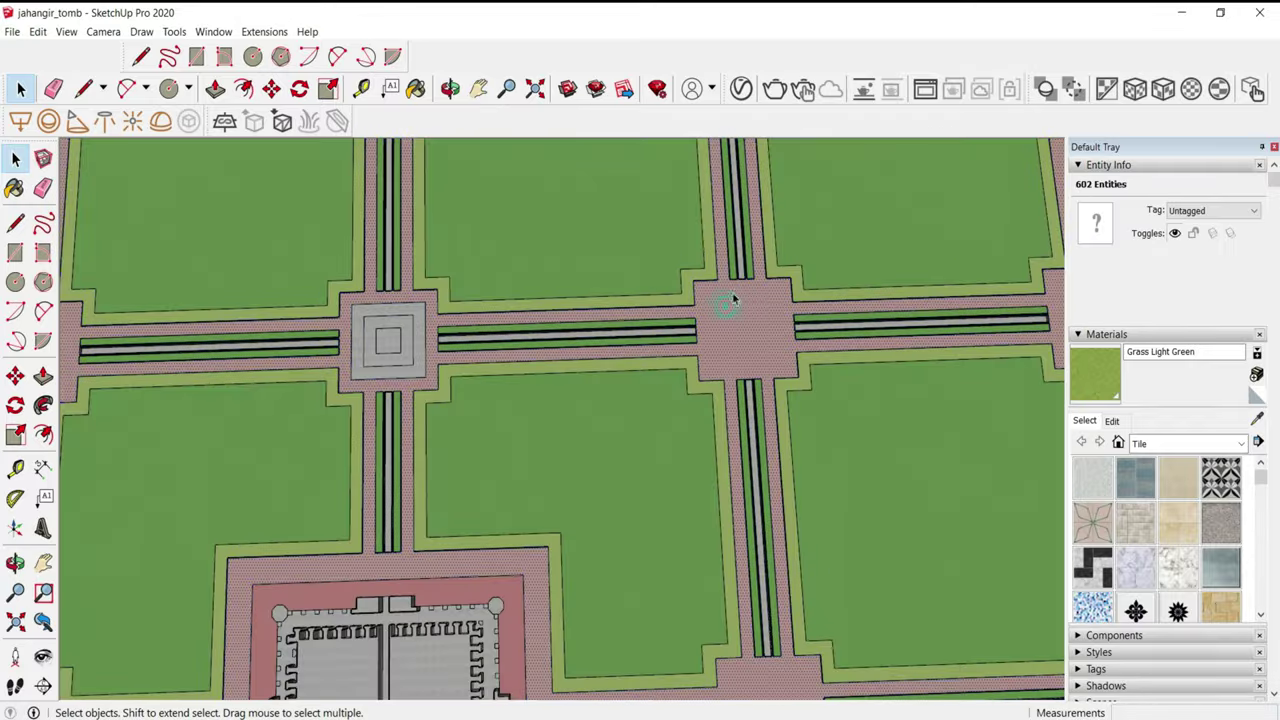
scroll(733, 299, "up", 3)
- Draw the first roughly 80-foot square over the pink plaza
key("r")
scroll(717, 294, "up", 3)
middle_click_drag(643, 271, 634, 351)
left_click(652, 313)
scroll(325, 162, "down", 1)
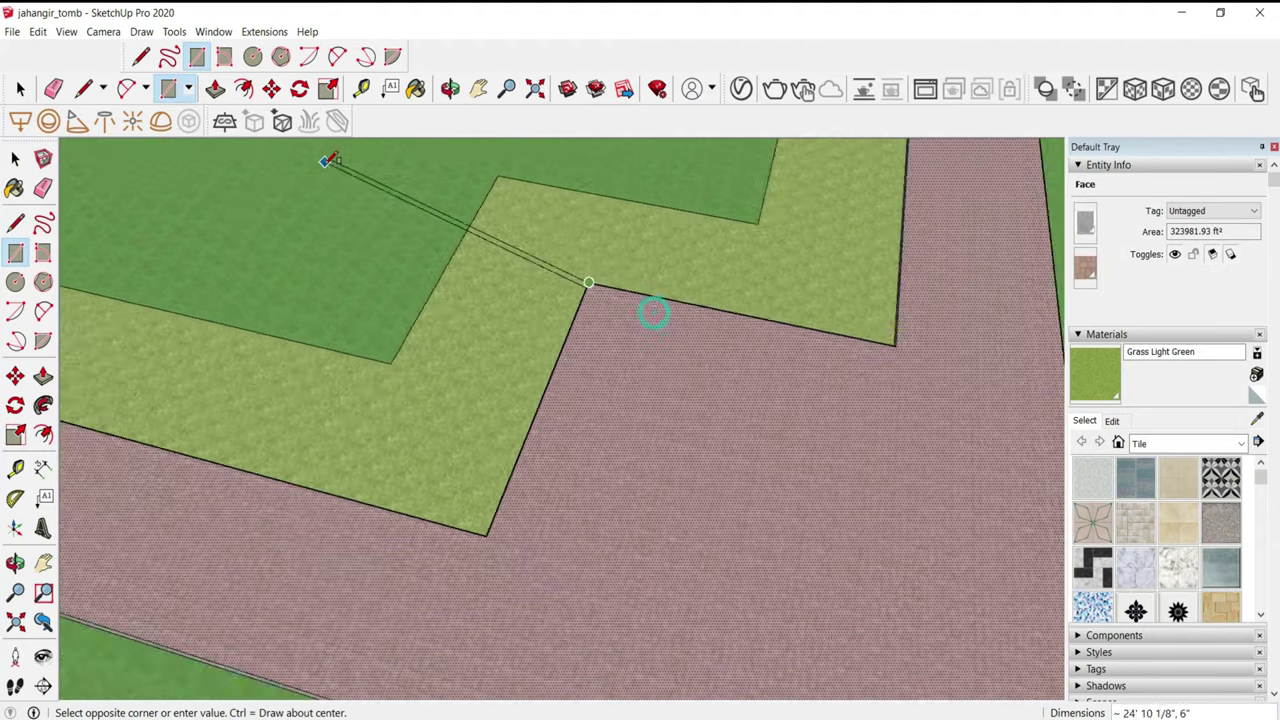
scroll(517, 346, "down", 3)
scroll(573, 462, "up", 2)
left_click(585, 482)
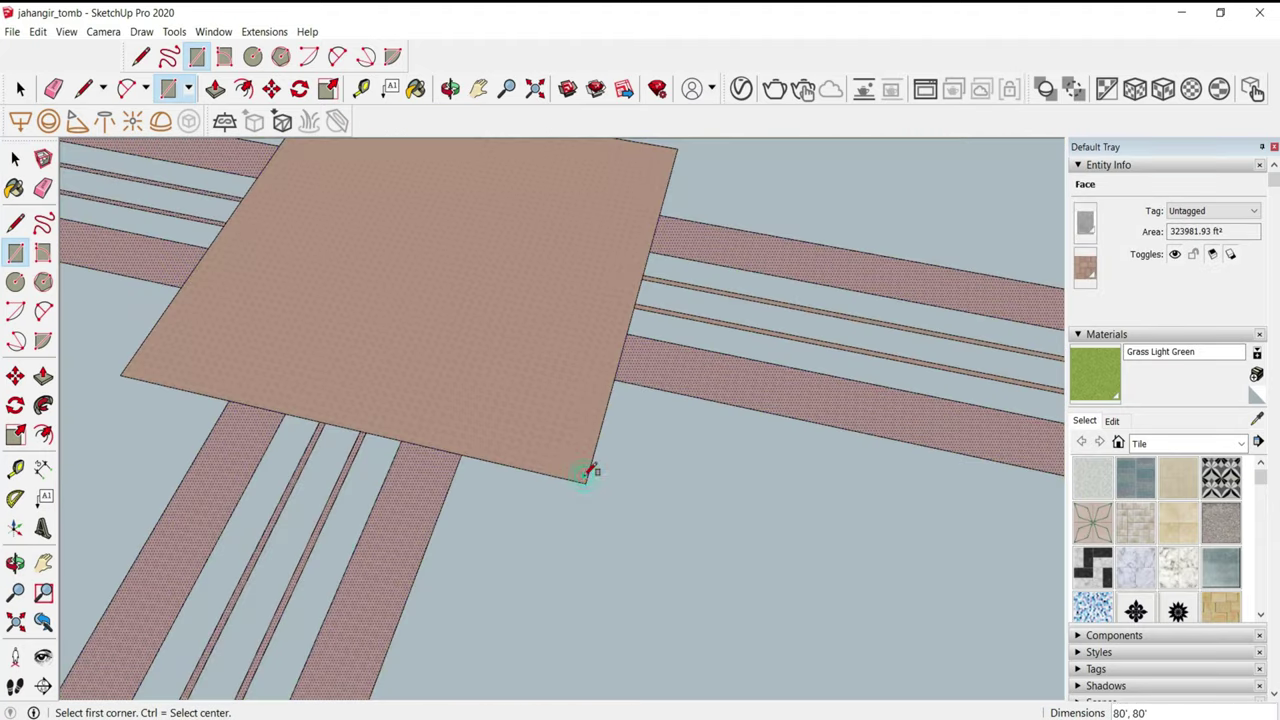
key("space")
scroll(659, 372, "down", 3)
middle_click_drag(659, 372, 423, 272)
- Draw roughly 80-foot squares over the next two path intersections
key("r")
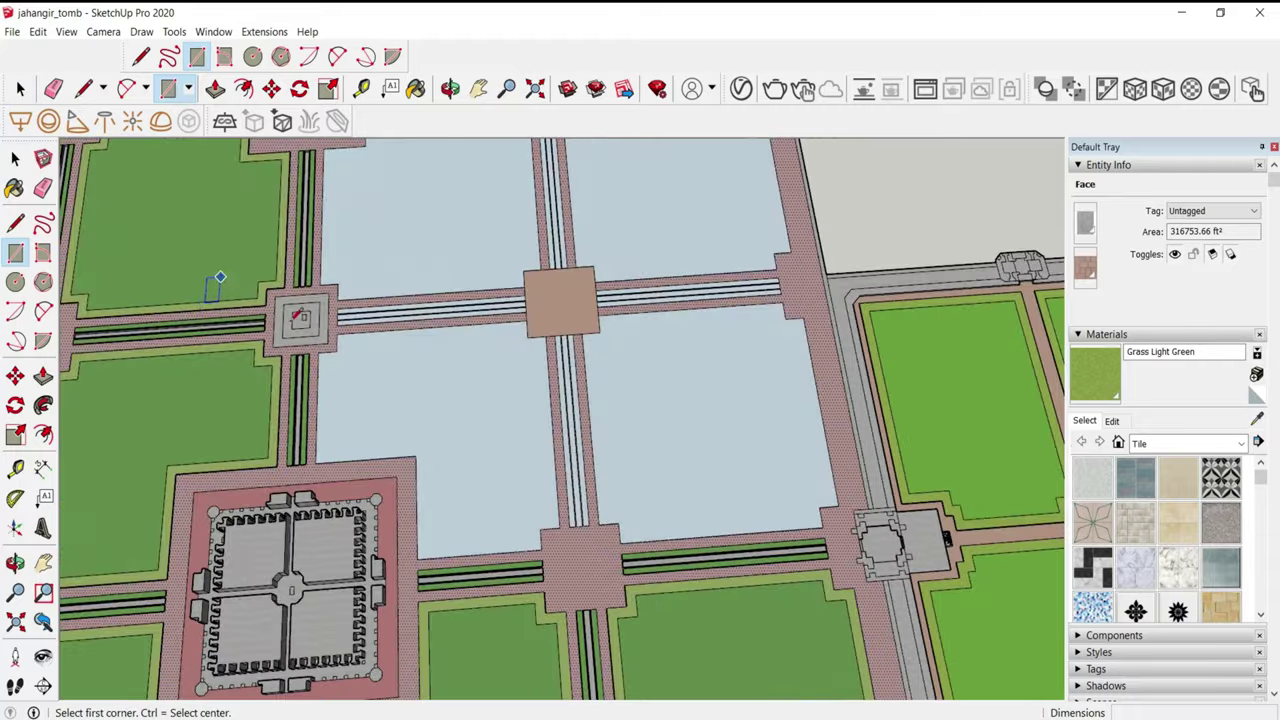
scroll(249, 243, "up", 3)
left_click(252, 250)
scroll(251, 257, "up", 2)
scroll(291, 240, "down", 1)
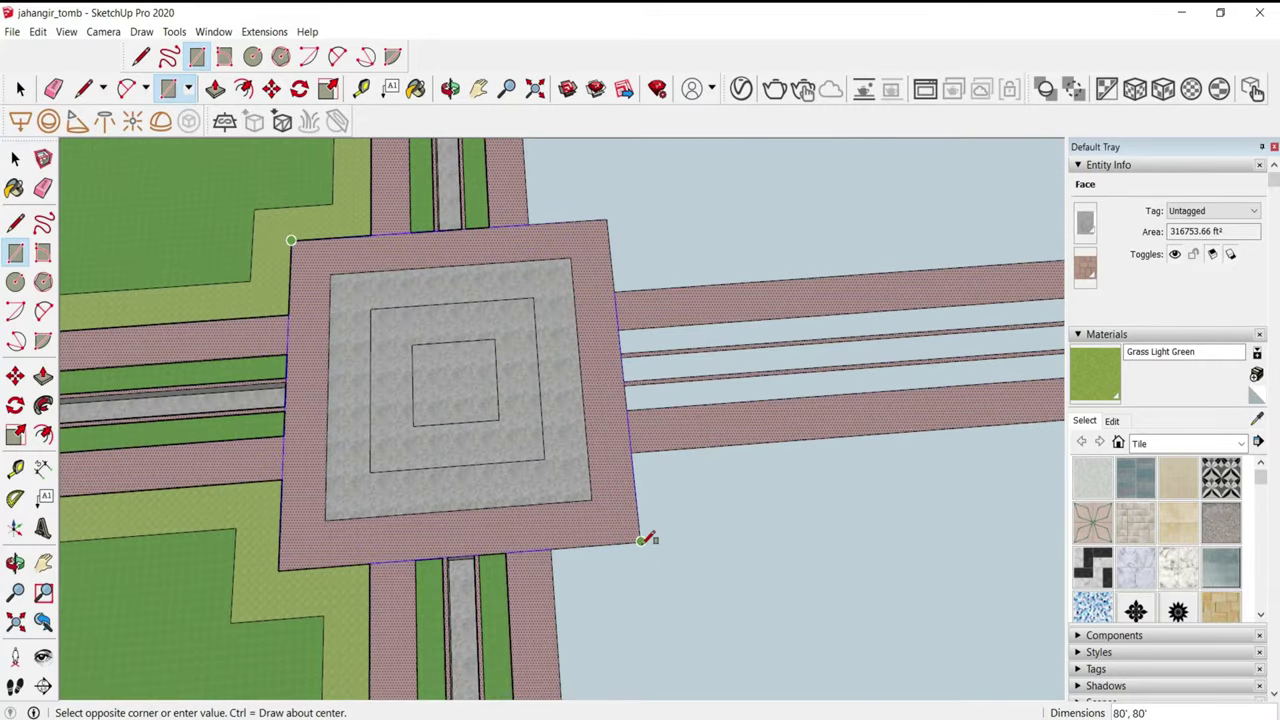
left_click(641, 540)
scroll(680, 429, "down", 3)
scroll(494, 429, "down", 2)
scroll(450, 400, "up", 2)
scroll(423, 383, "up", 3)
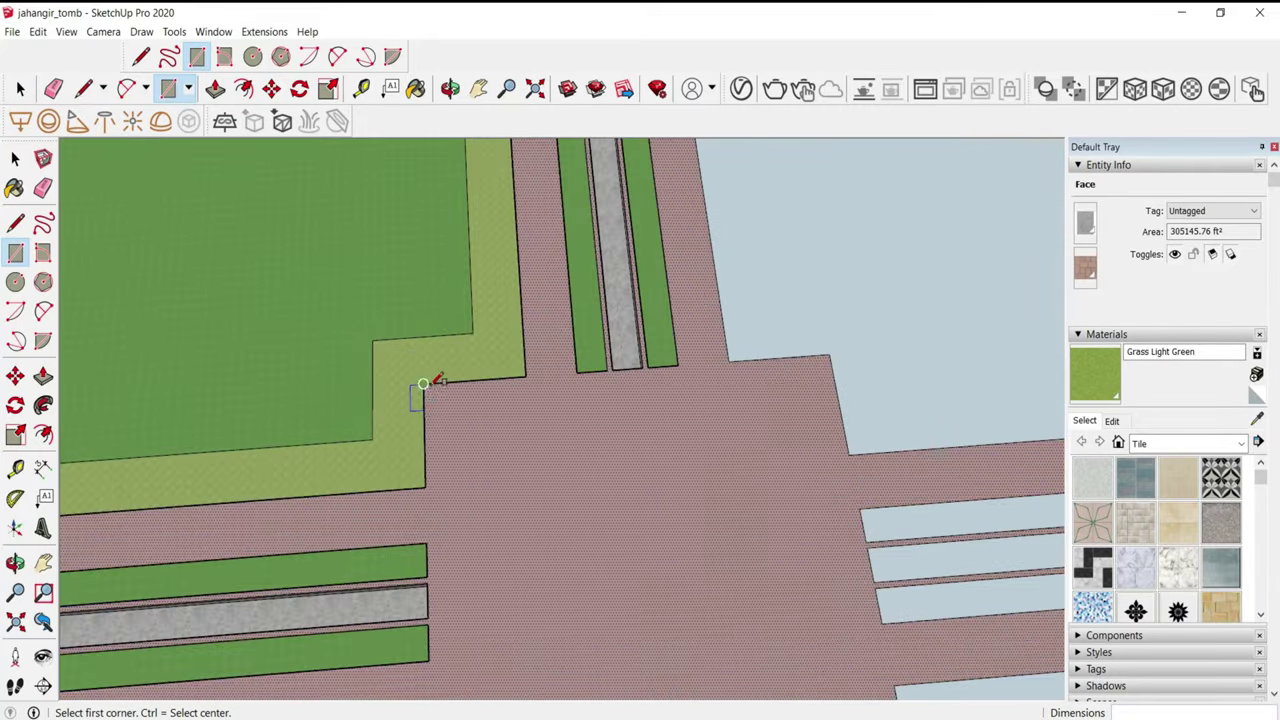
left_click(423, 383)
scroll(424, 385, "down", 3)
left_click(524, 474)
scroll(477, 249, "down", 4)
scroll(449, 343, "up", 2)
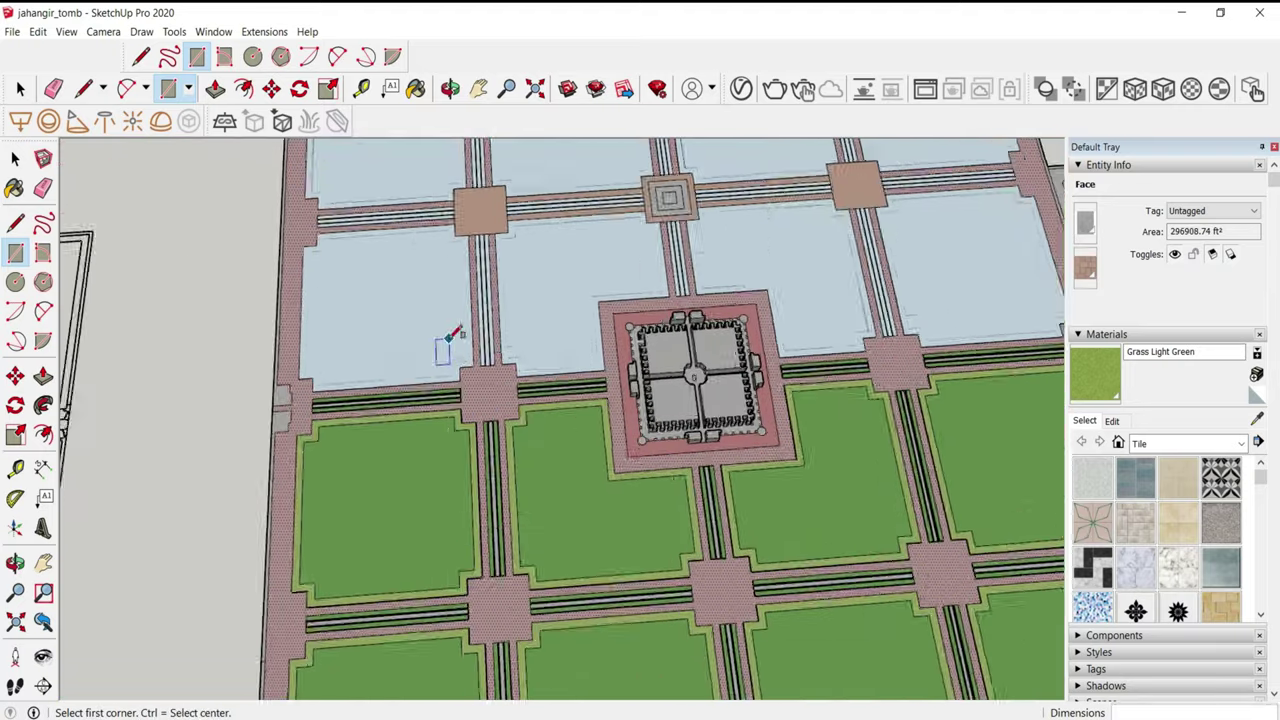
scroll(463, 354, "up", 3)
- Draw the remaining roughly 80-foot squares over the other path crossings
left_click(611, 476)
scroll(560, 380, "down", 3)
scroll(435, 349, "up", 3)
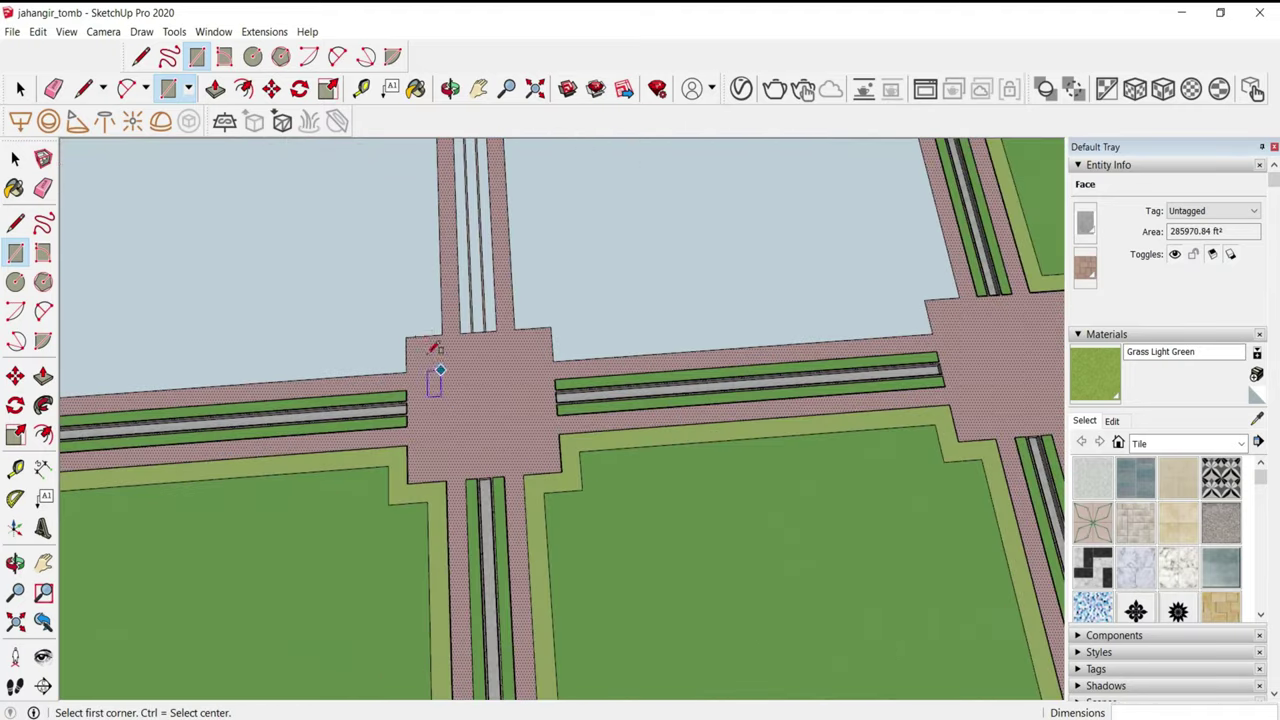
left_click(561, 470)
scroll(443, 434, "down", 3)
scroll(661, 345, "up", 3)
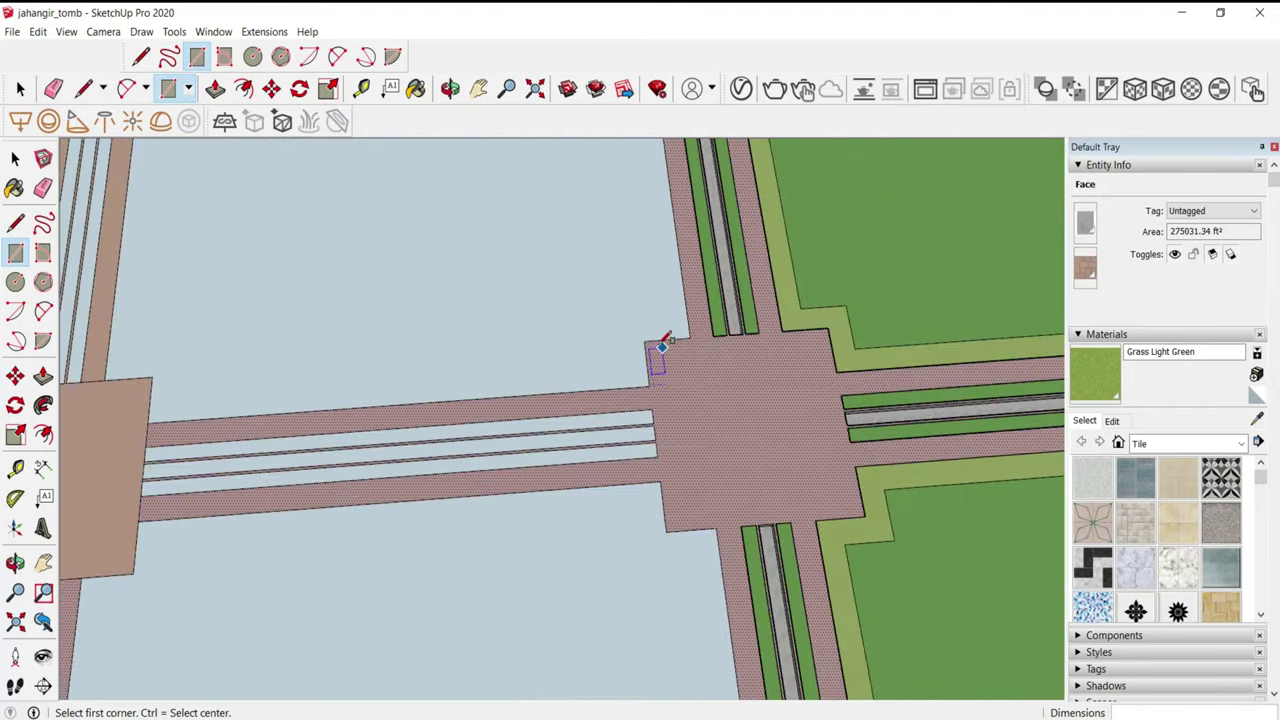
left_click(865, 515)
scroll(586, 451, "down", 3)
scroll(766, 443, "up", 1)
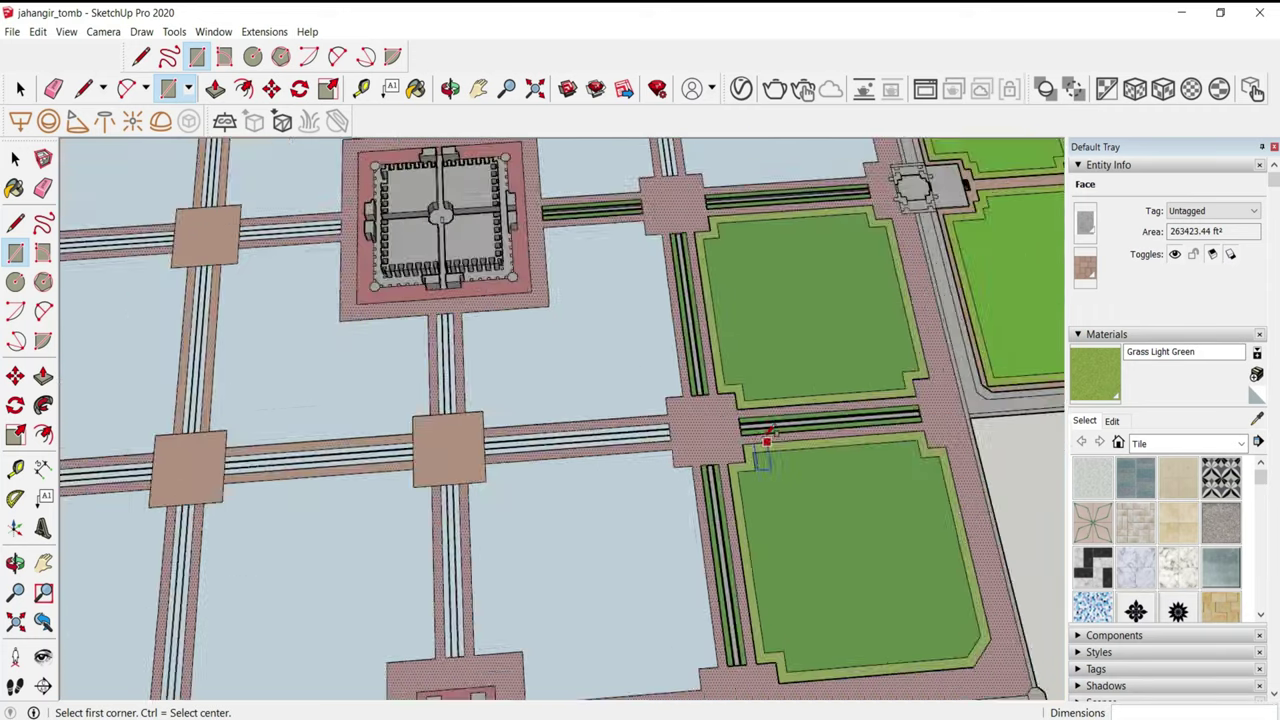
scroll(596, 375, "up", 2)
left_click(774, 504)
scroll(457, 503, "down", 3)
scroll(474, 360, "up", 2)
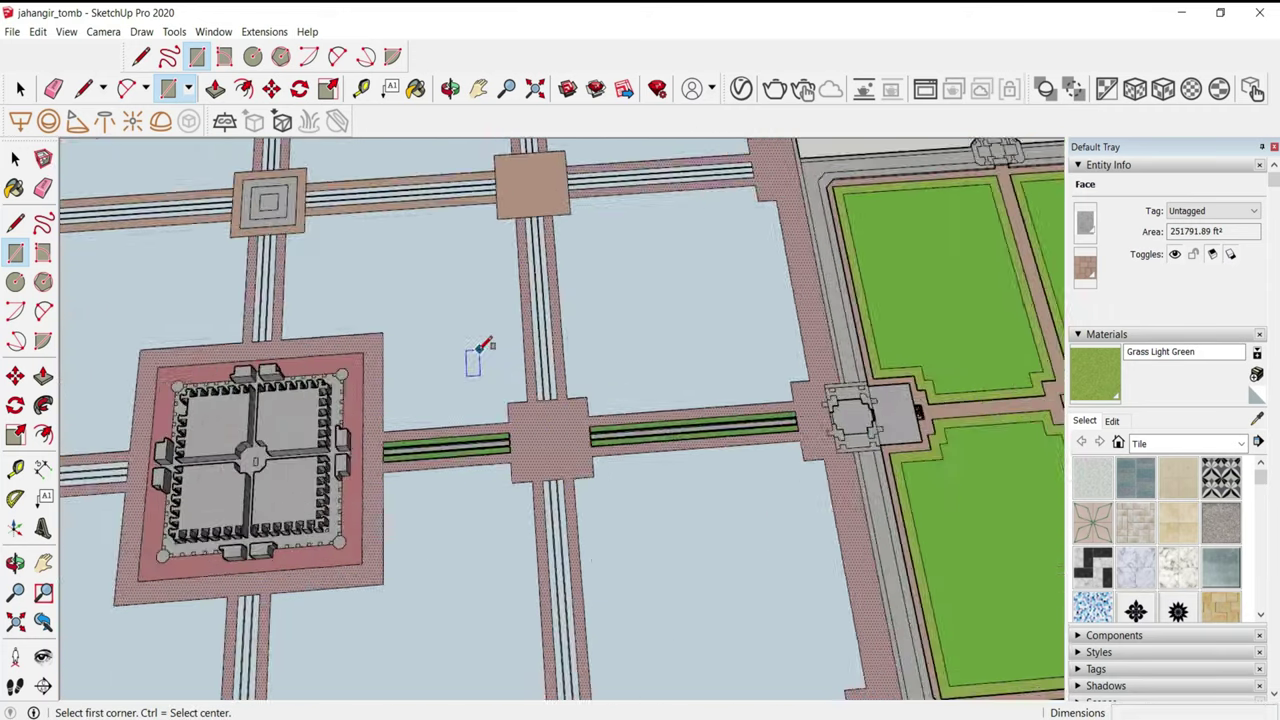
scroll(509, 423, "up", 1)
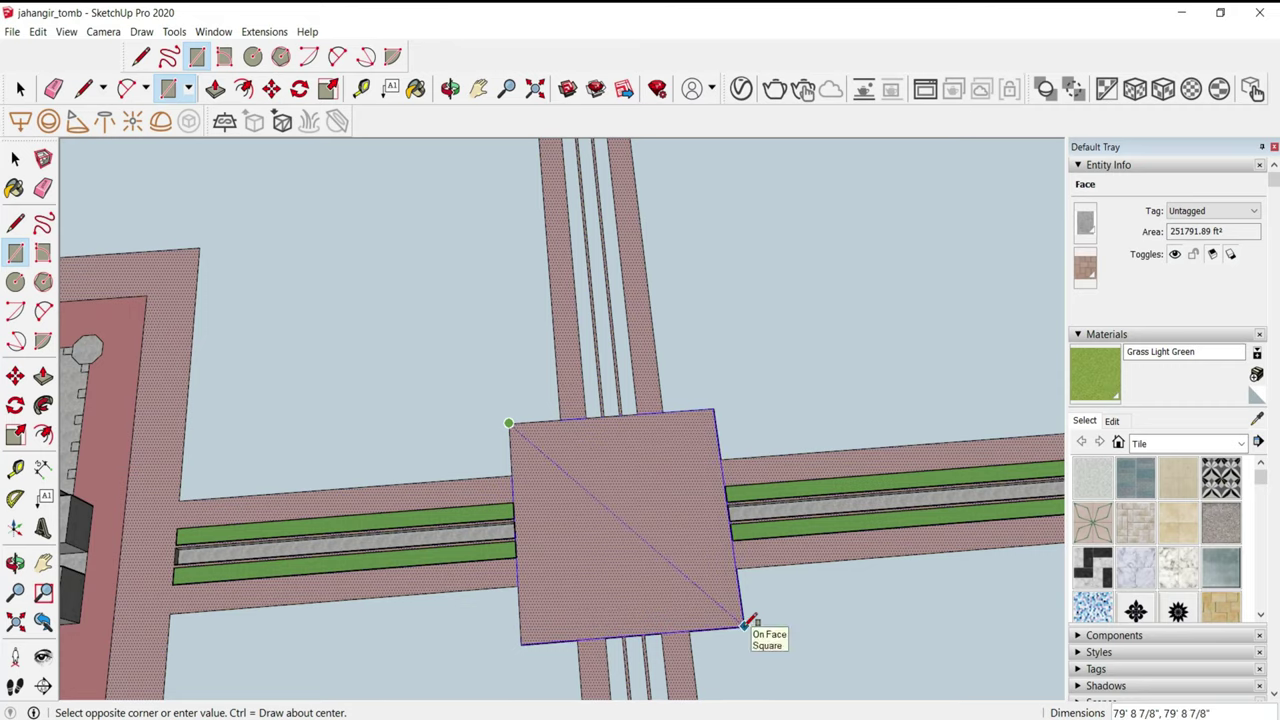
scroll(745, 624, "up", 2)
left_click(754, 594)
scroll(577, 549, "down", 1)
scroll(563, 443, "down", 2)
scroll(563, 443, "down", 2)
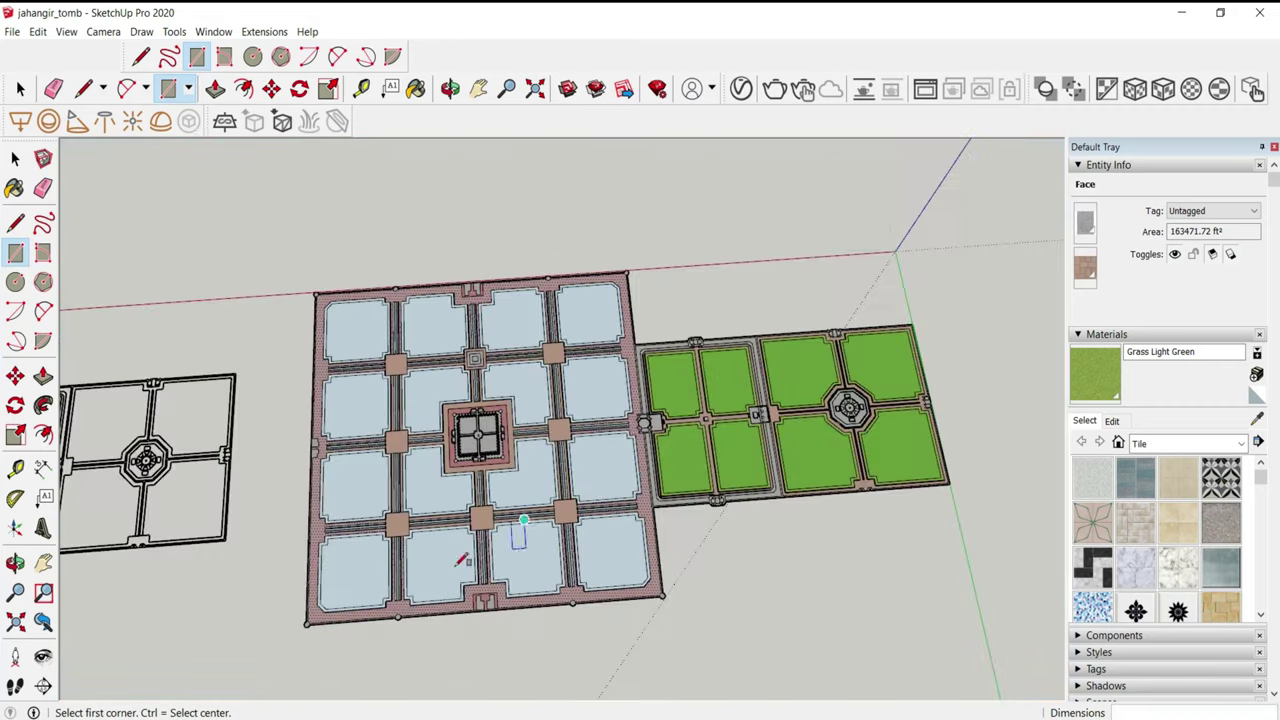
- Restore green grass on the first light-blue plot
key("space")
scroll(443, 549, "up", 3)
left_click(443, 549)
scroll(447, 537, "up", 2)
- Paint the upper-right, left-of-tomb and lower-left plots Grass Light Green
left_click(642, 468)
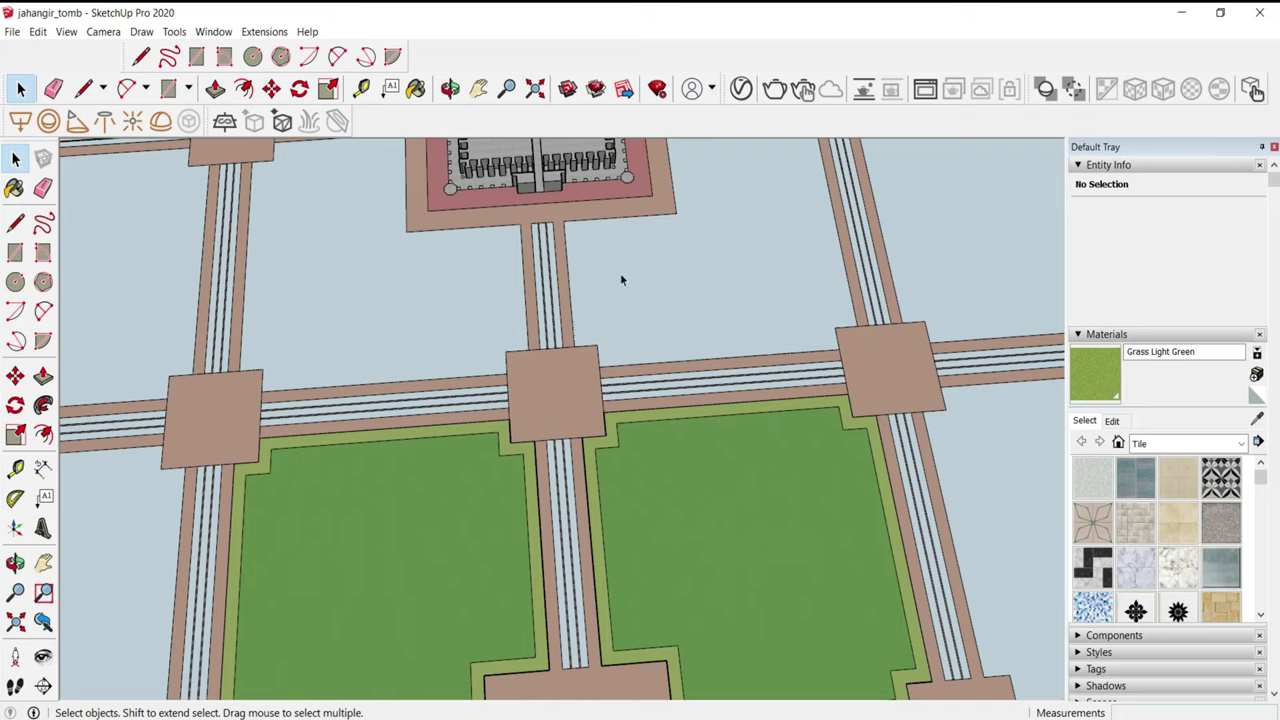
left_click(620, 273)
left_click(524, 298)
scroll(480, 320, "down", 1)
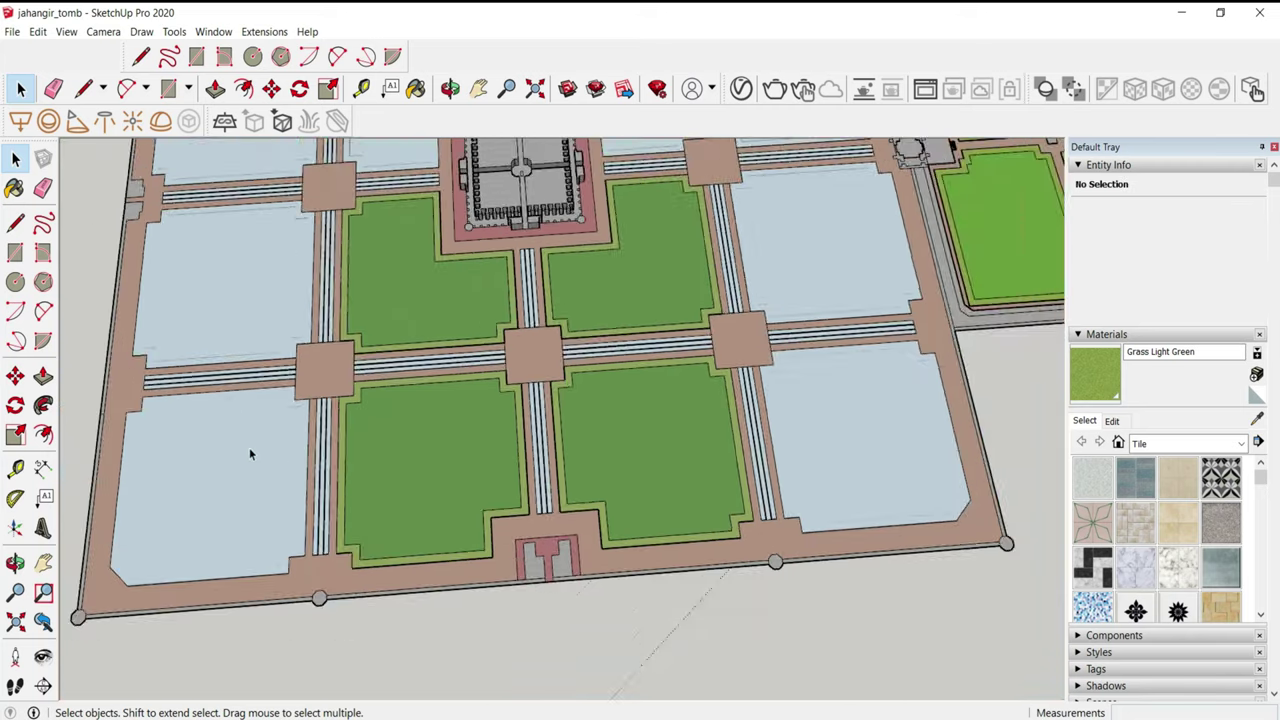
scroll(250, 454, "up", 2)
scroll(223, 517, "up", 2)
left_click(223, 517)
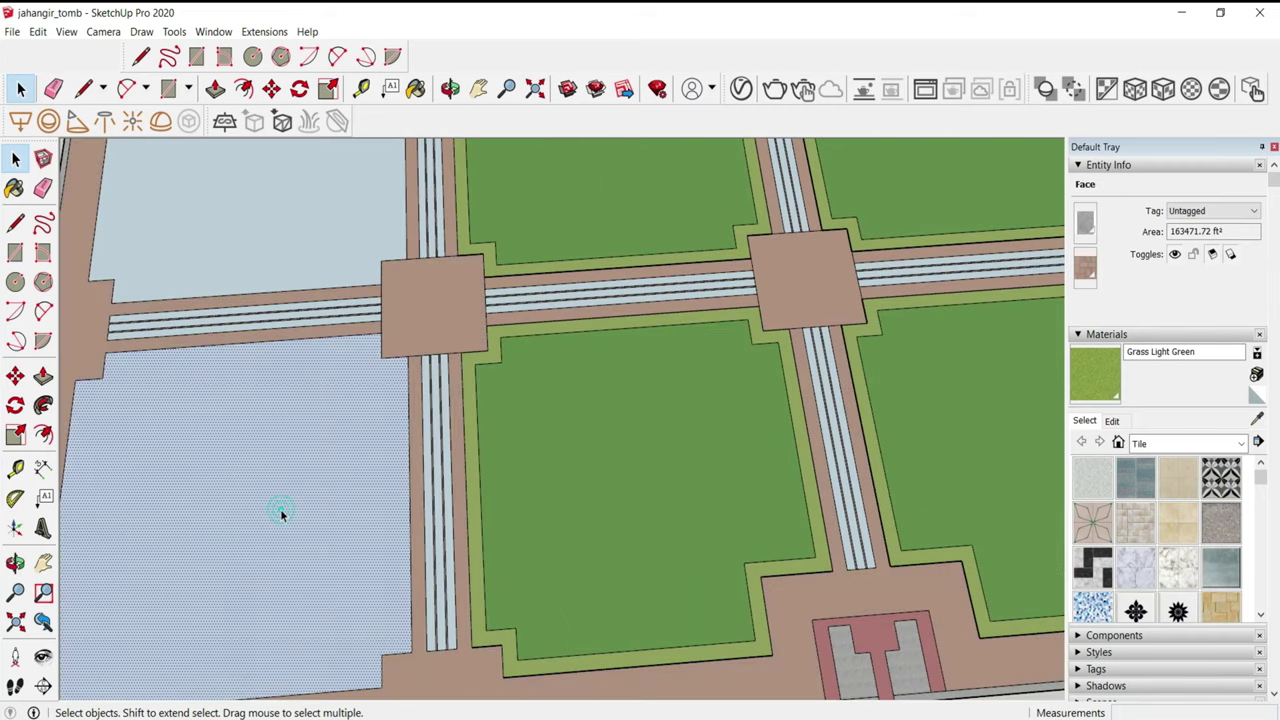
left_click(280, 509)
scroll(305, 286, "down", 1)
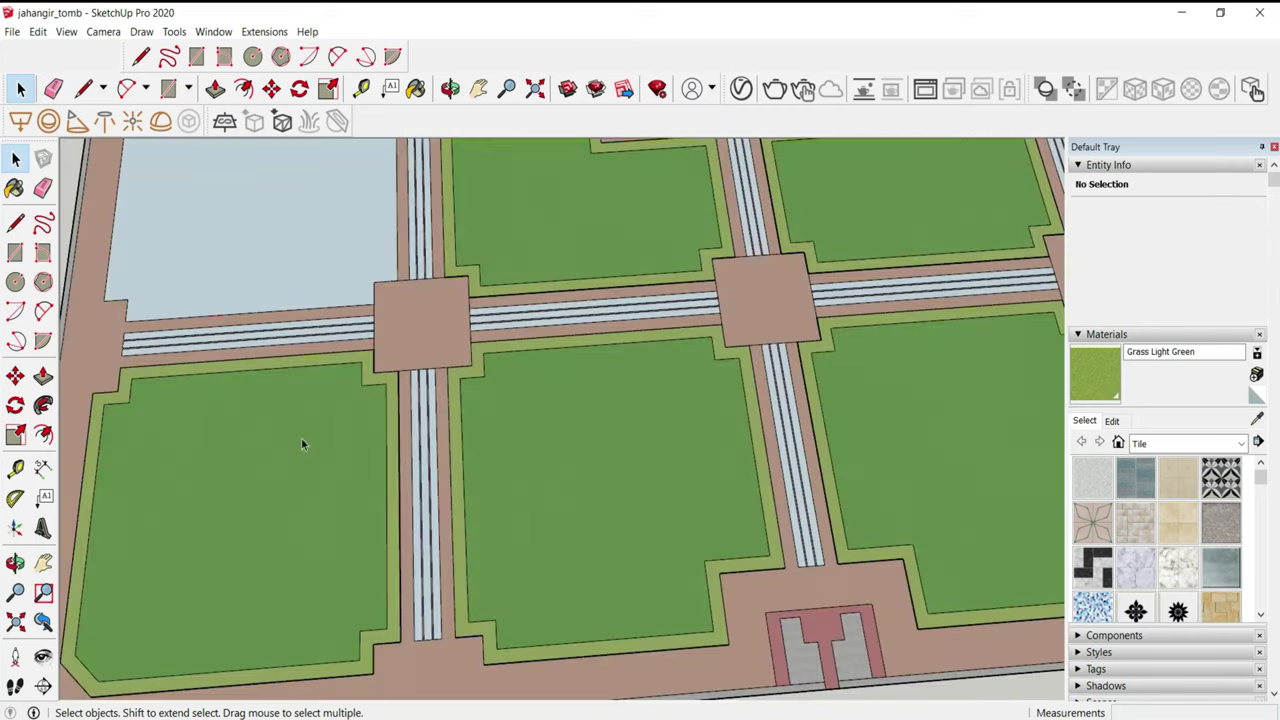
scroll(303, 444, "down", 3)
scroll(357, 380, "up", 2)
- Paint the central and top-row light-blue plots Grass Light Green
left_click(353, 398)
left_click(353, 398)
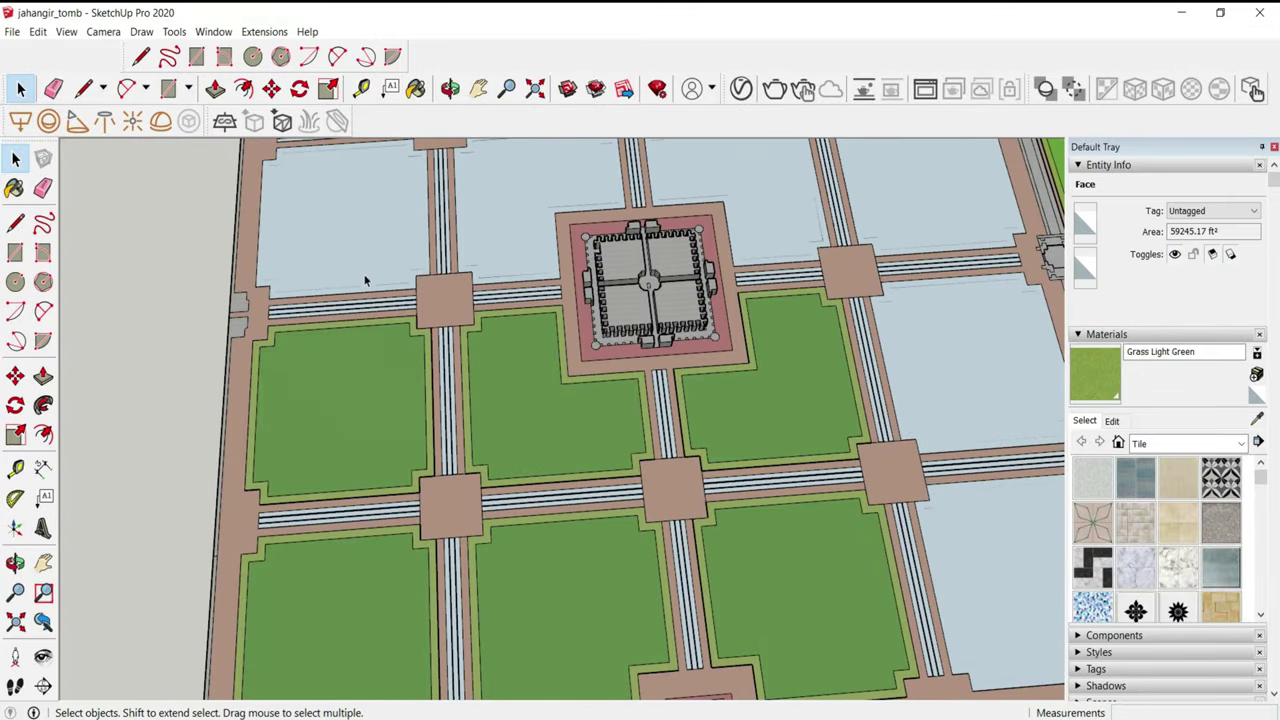
left_click(366, 277)
left_click(514, 220)
scroll(514, 220, "down", 3)
scroll(398, 229, "up", 3)
left_click(398, 229)
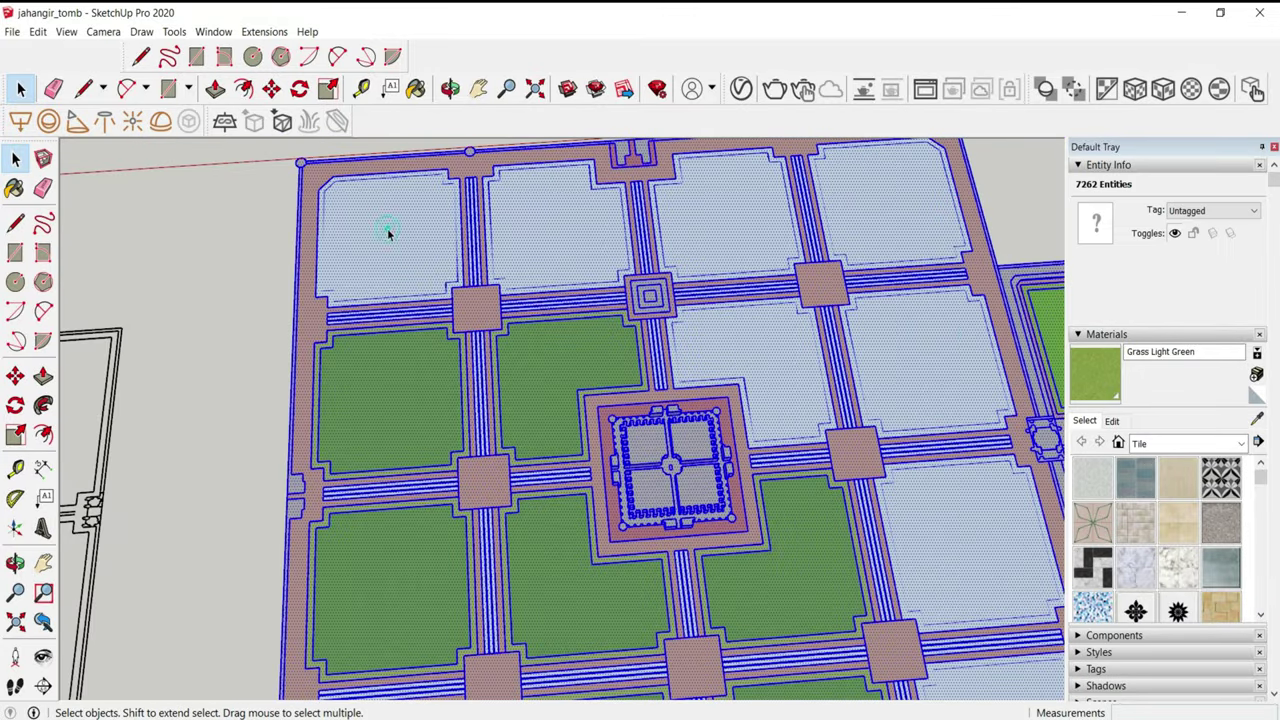
left_click(388, 198)
left_click(537, 220)
- Paint the remaining right-side light-blue plots Grass Light Green
left_click(711, 226)
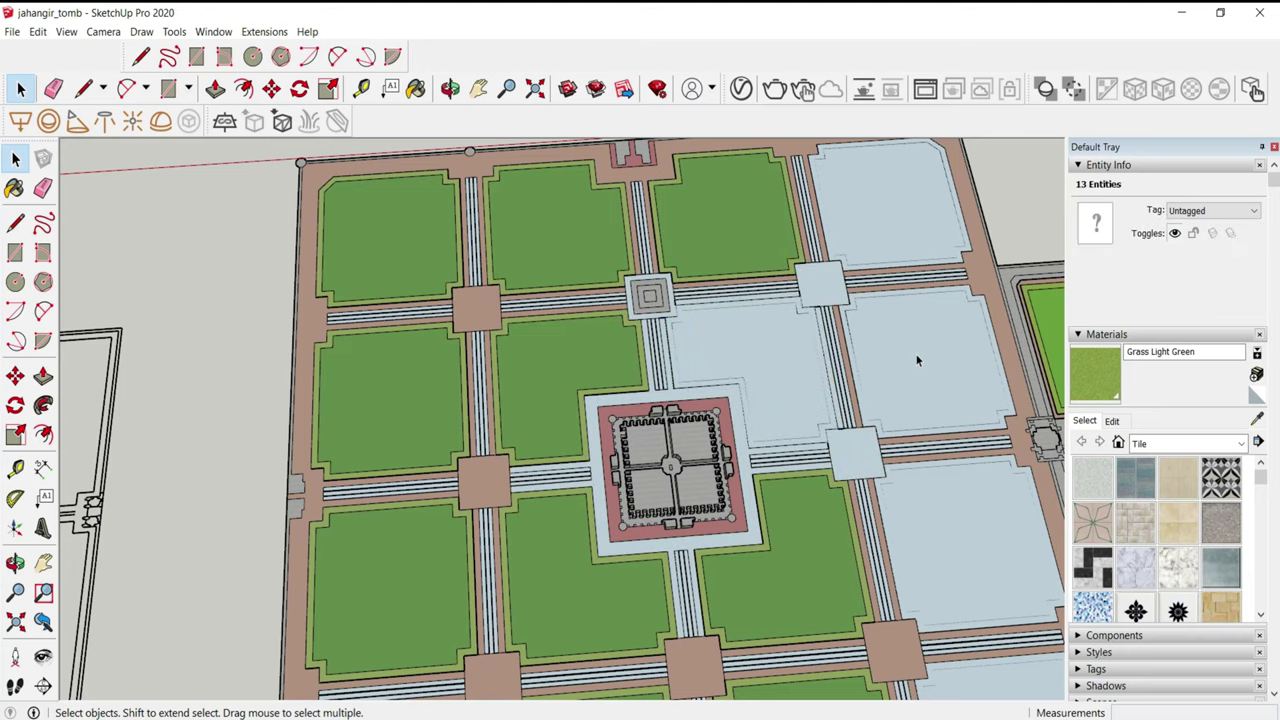
left_click(775, 360)
left_click(890, 372)
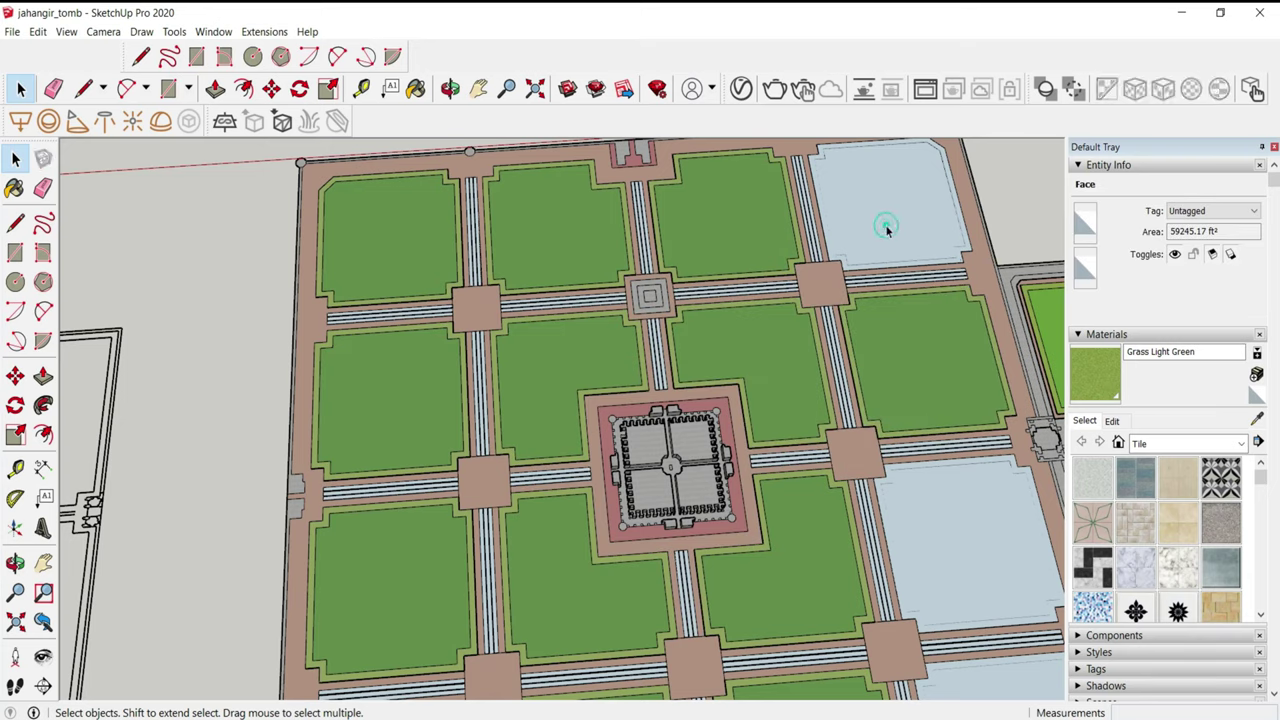
left_click(886, 223)
left_click(960, 537)
scroll(960, 537, "down", 3)
scroll(835, 545, "up", 3)
left_click(832, 543)
scroll(805, 507, "up", 2)
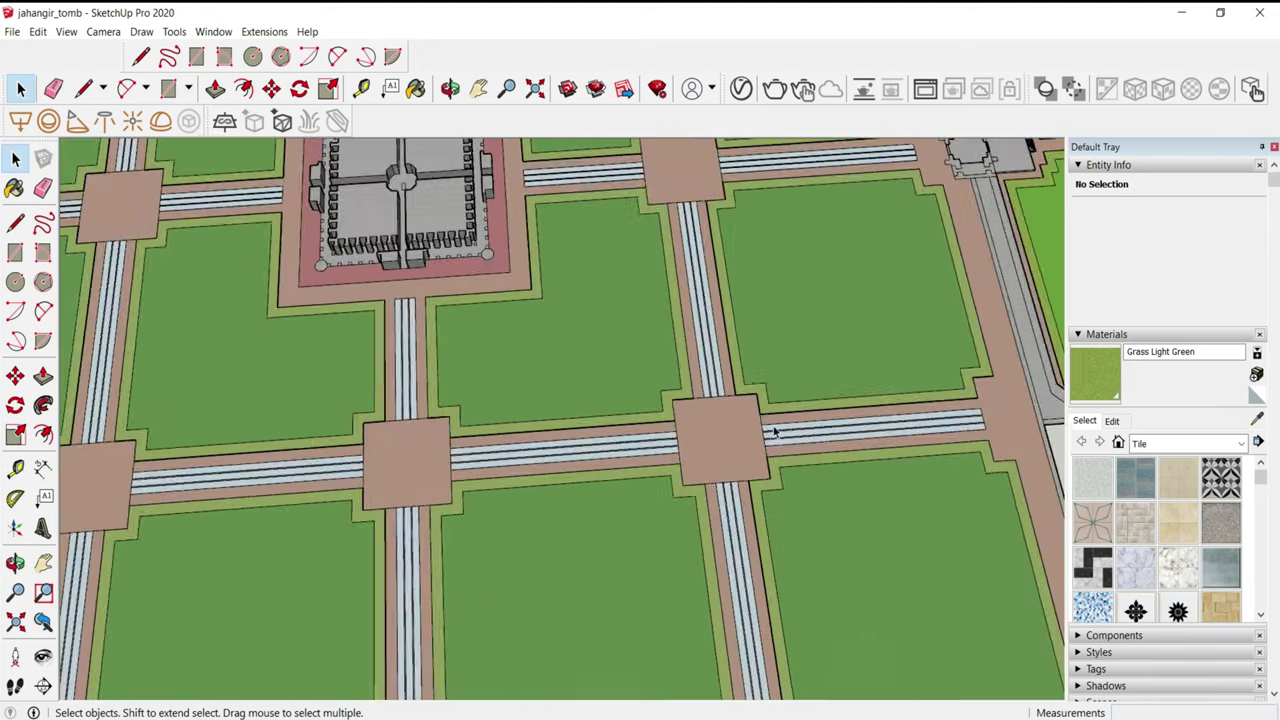
scroll(705, 437, "up", 3)
- Select a paved intersection face, then the imported line plan component
left_click(705, 437)
scroll(705, 437, "down", 3)
scroll(731, 410, "down", 3)
scroll(731, 410, "down", 3)
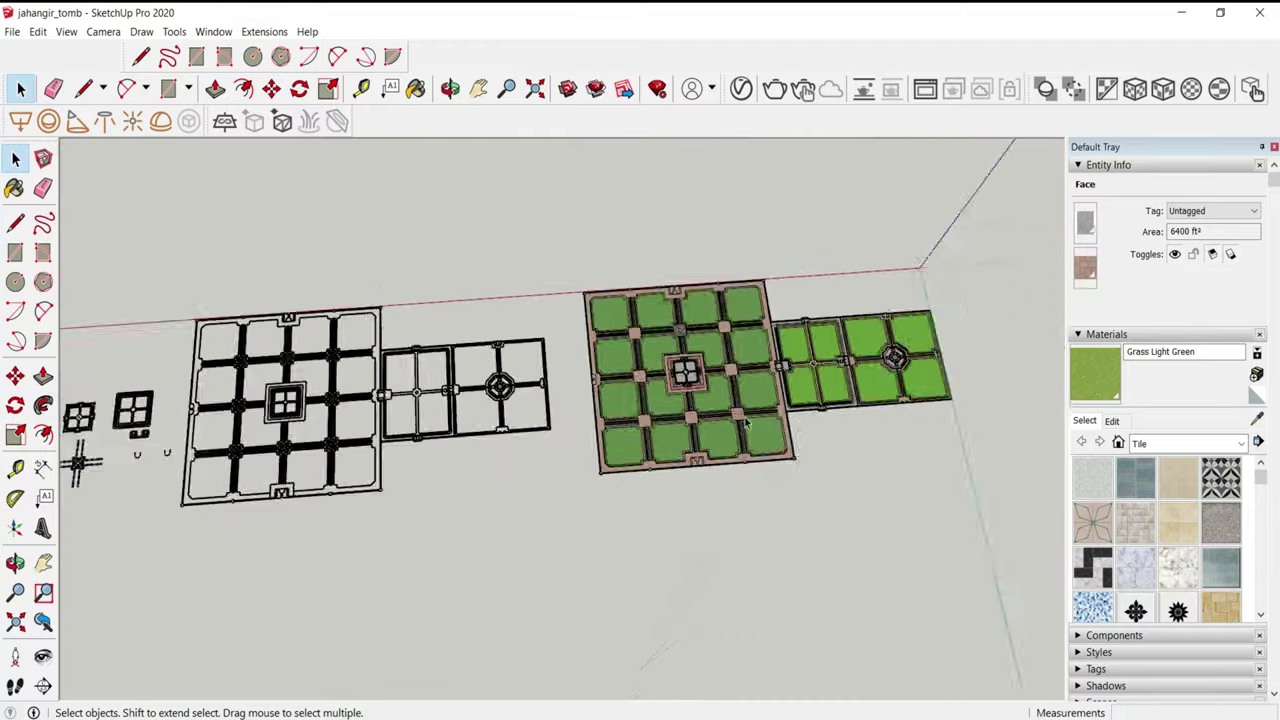
scroll(314, 300, "up", 3)
scroll(440, 380, "up", 4)
left_click(470, 340)
- Explode the plan component and trace the 60' by 60' platform with a rectangle
right_click(436, 378)
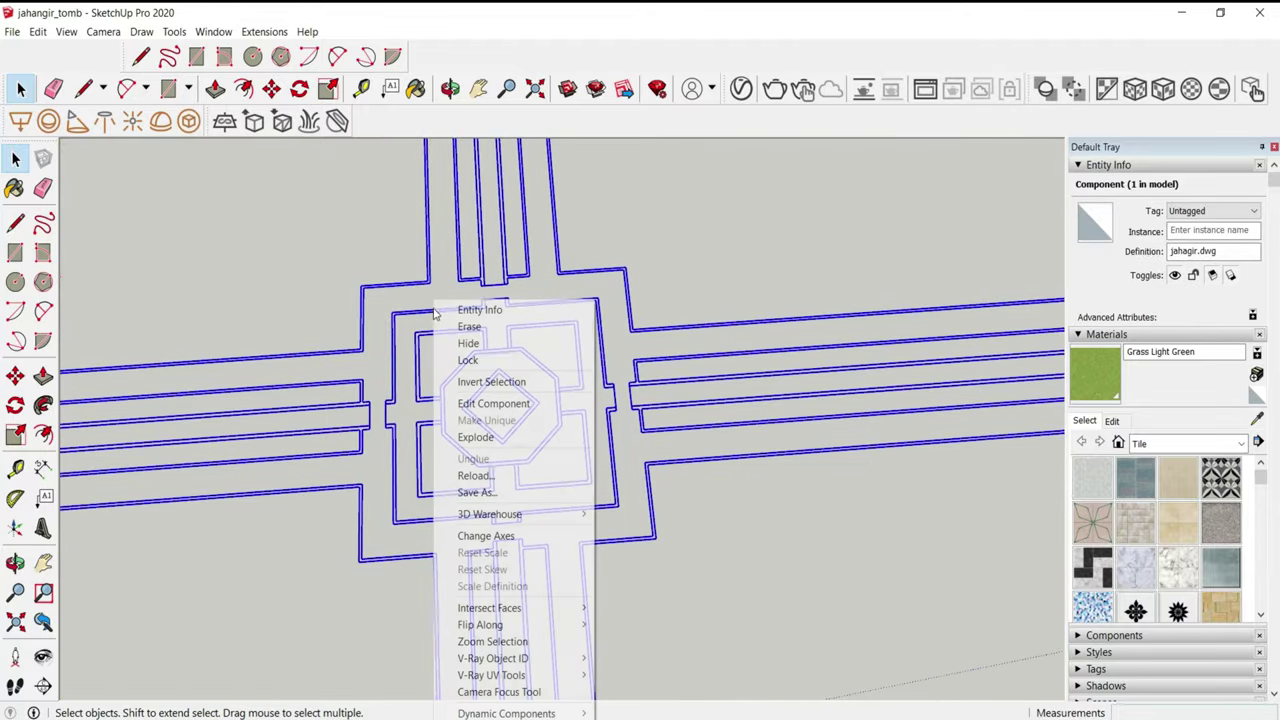
left_click(500, 437)
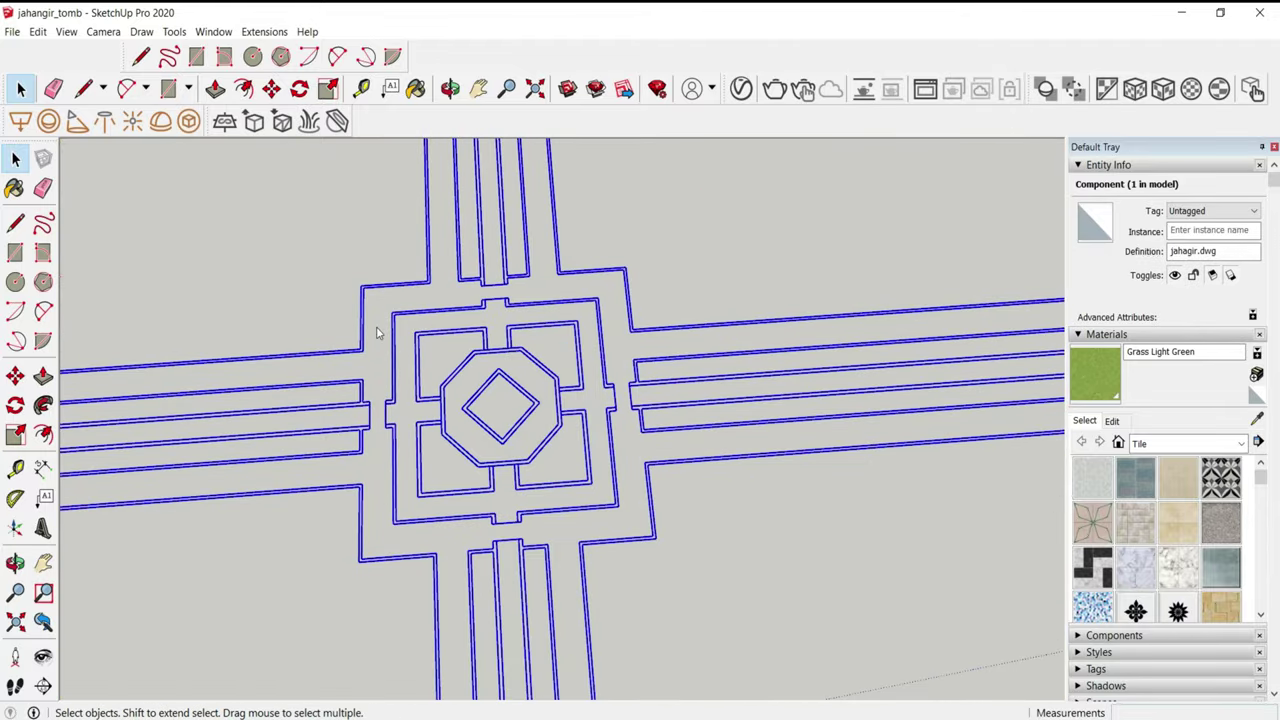
key("r")
scroll(485, 320, "up", 3)
scroll(450, 347, "down", 3)
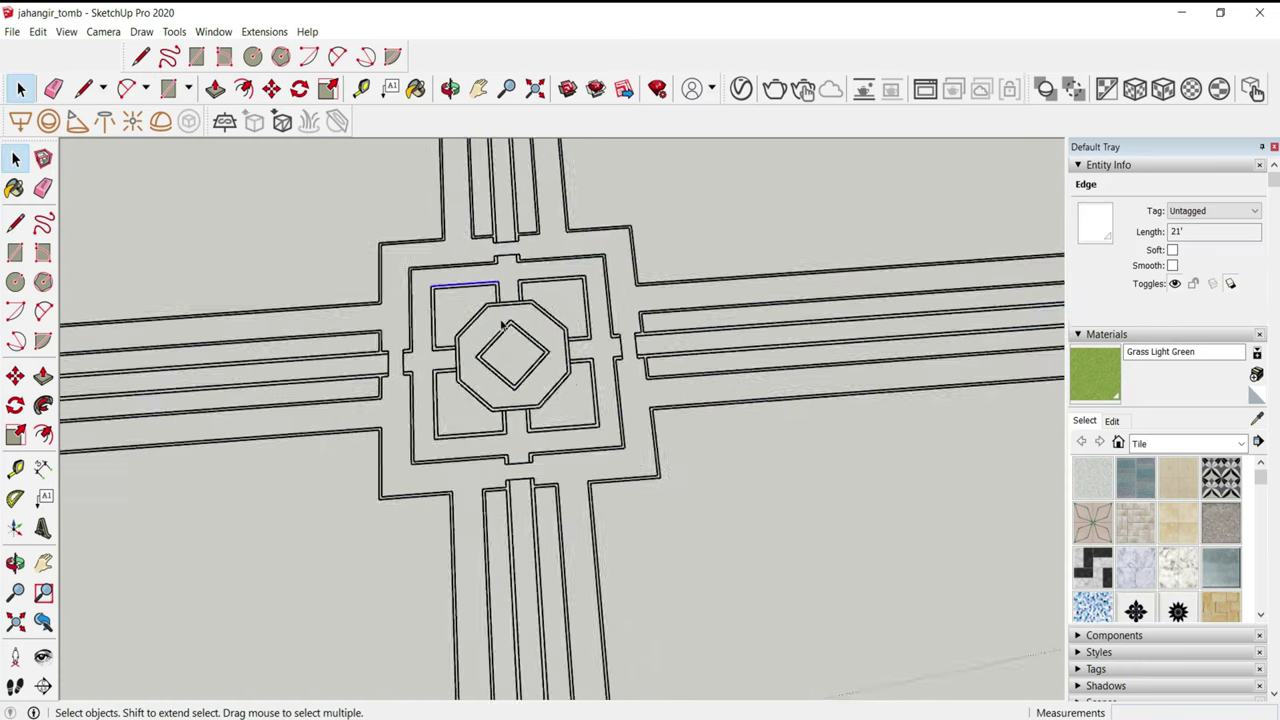
scroll(411, 246, "up", 3)
scroll(414, 238, "up", 3)
key("r")
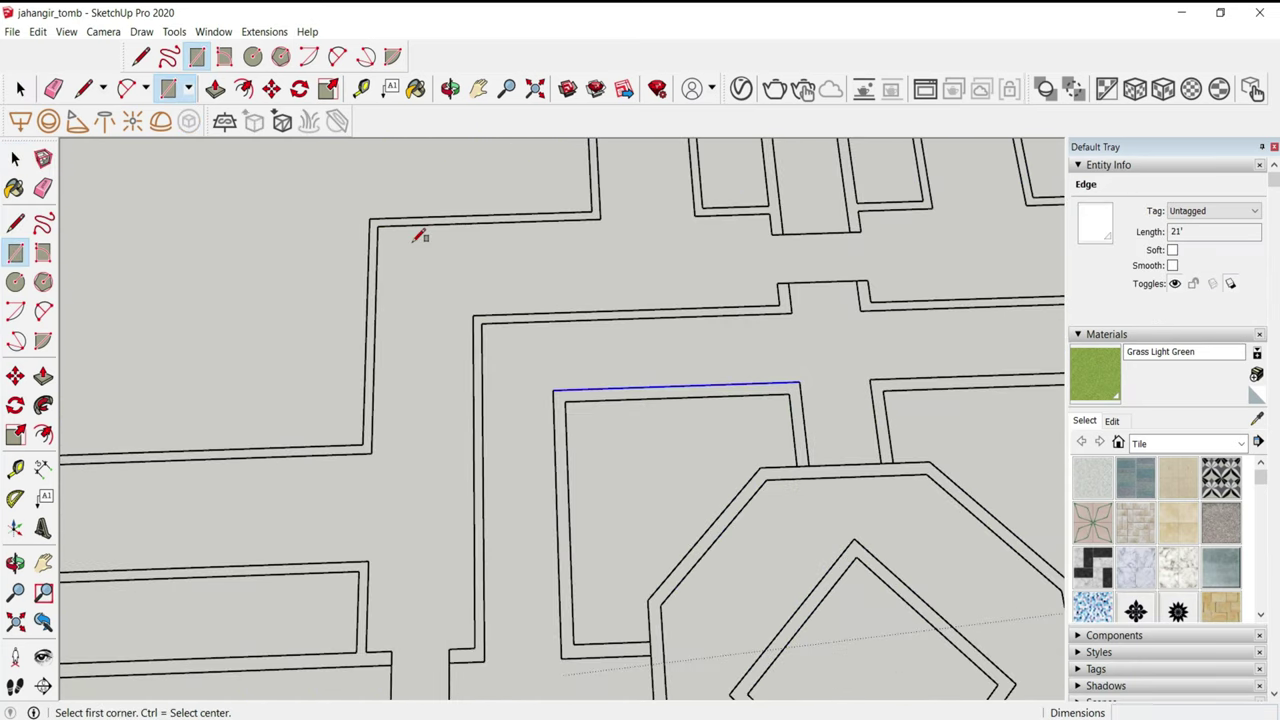
scroll(420, 236, "up", 1)
left_click(352, 207)
scroll(350, 203, "down", 2)
scroll(345, 205, "down", 2)
scroll(680, 566, "up", 3)
left_click(703, 533)
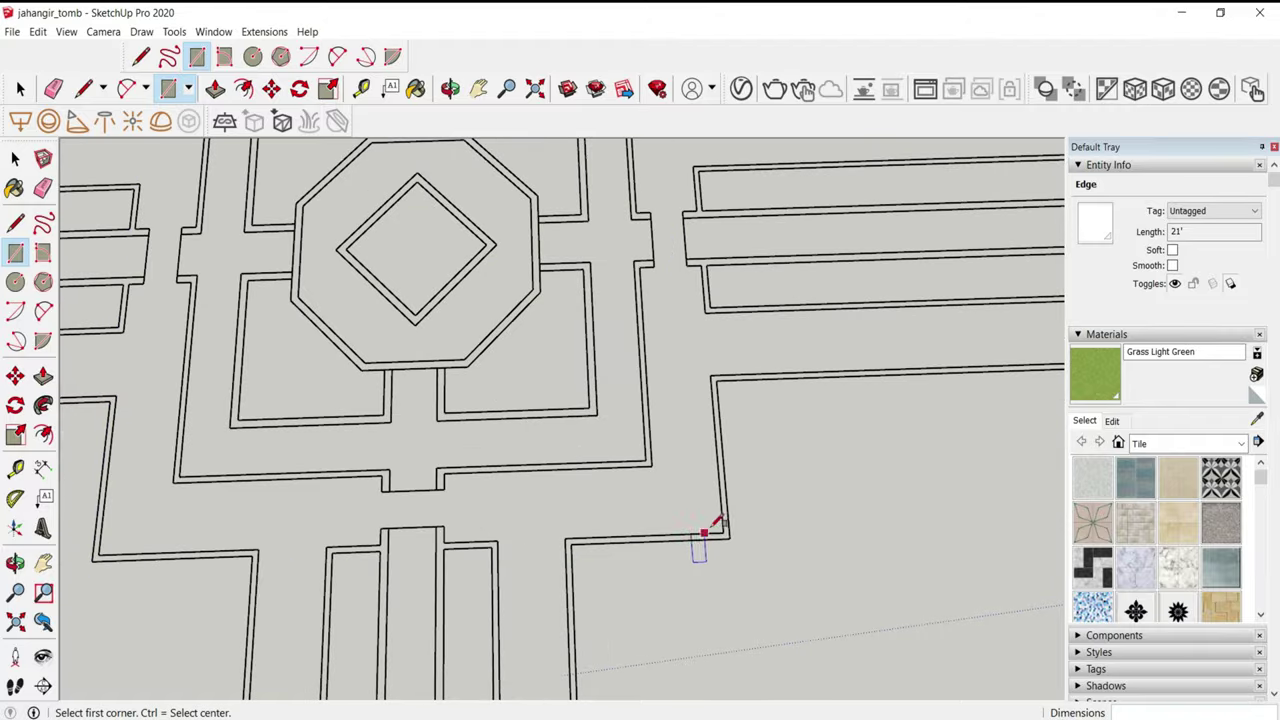
scroll(722, 533, "down", 3)
scroll(503, 343, "up", 3)
left_click(503, 343)
scroll(463, 309, "down", 2)
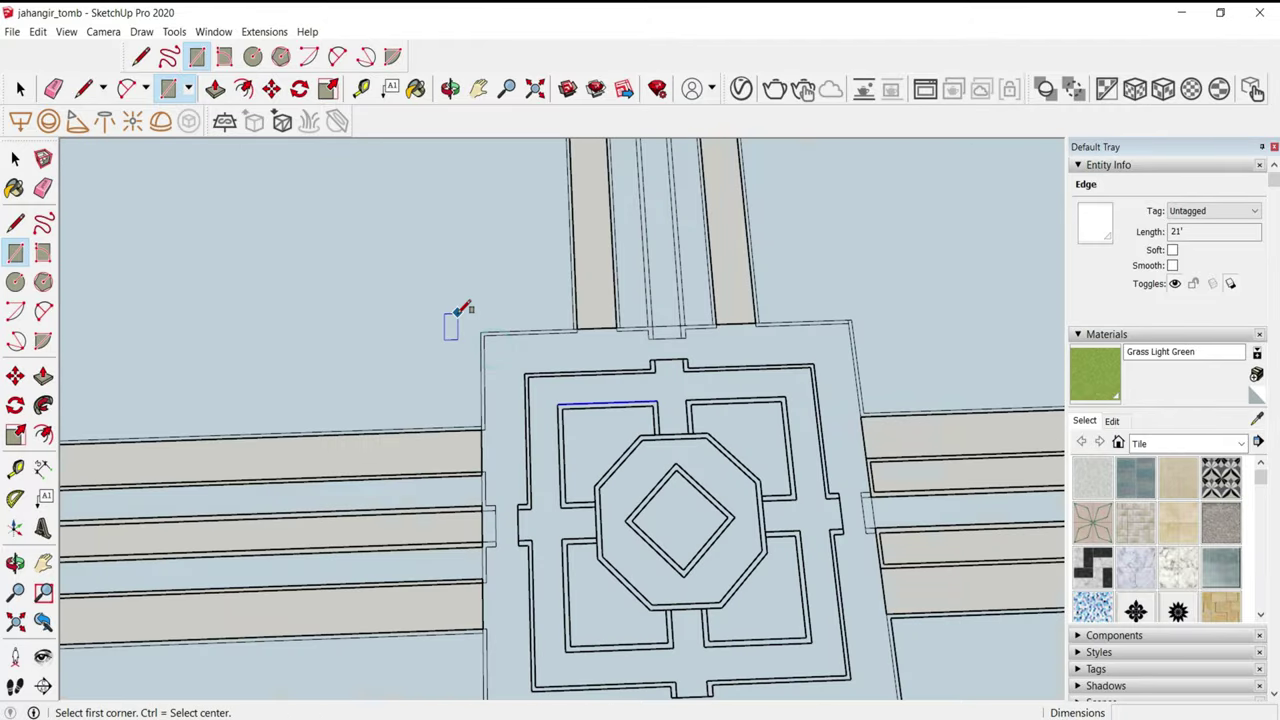
scroll(812, 615, "up", 3)
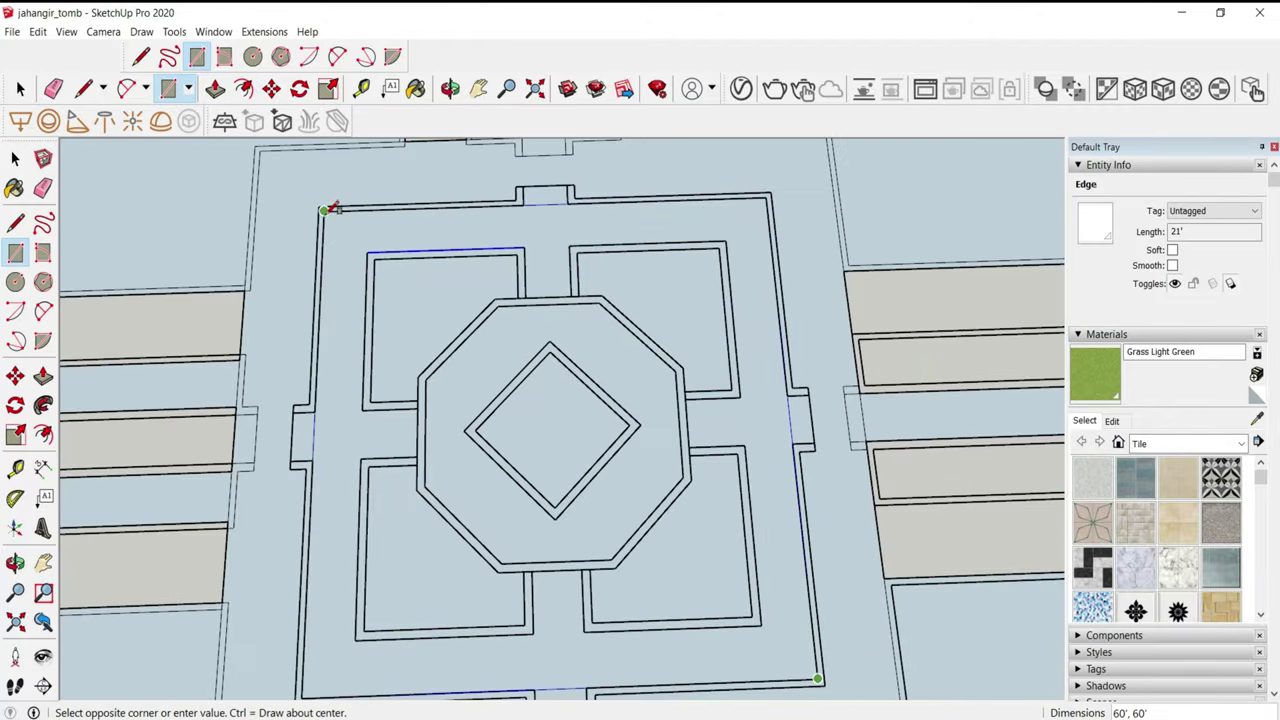
left_click(333, 208)
- Trace the inner square with a second rectangle, then select the squares and octagon geometry
scroll(372, 254, "down", 1)
left_click(377, 257)
left_click(745, 601)
scroll(598, 384, "up", 2)
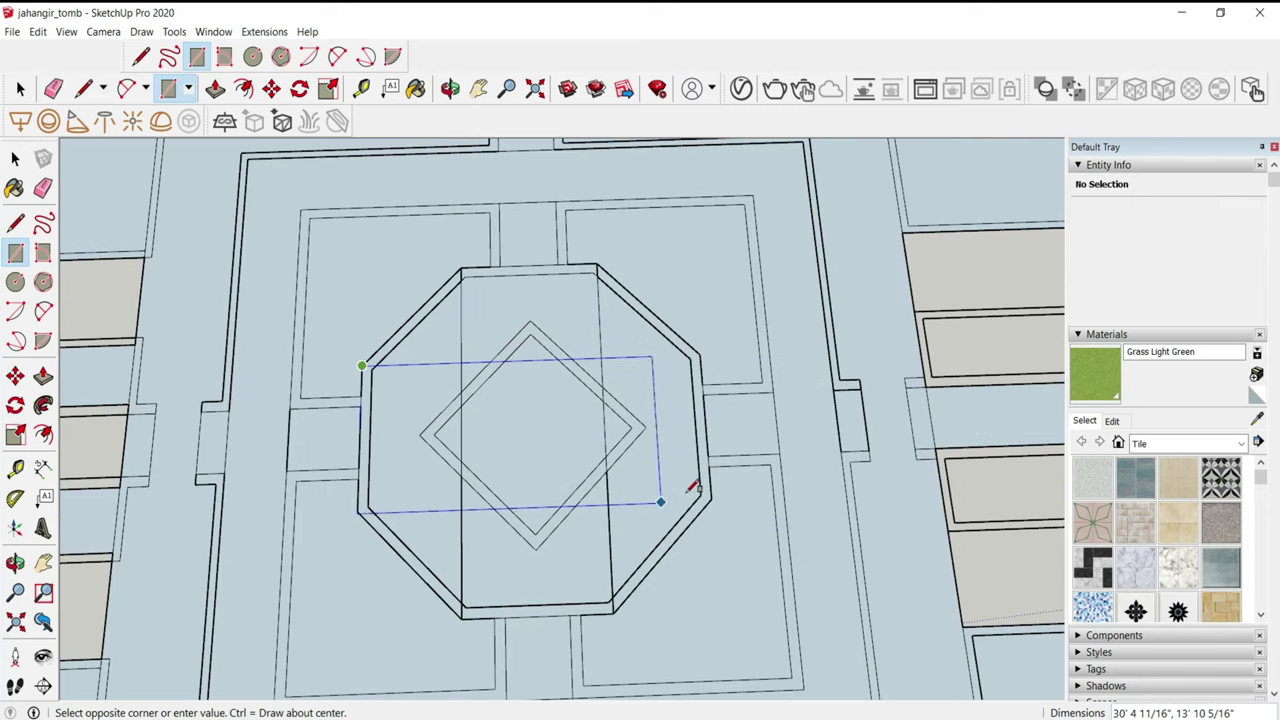
key("space")
triple_click(451, 434)
scroll(766, 283, "up", 3)
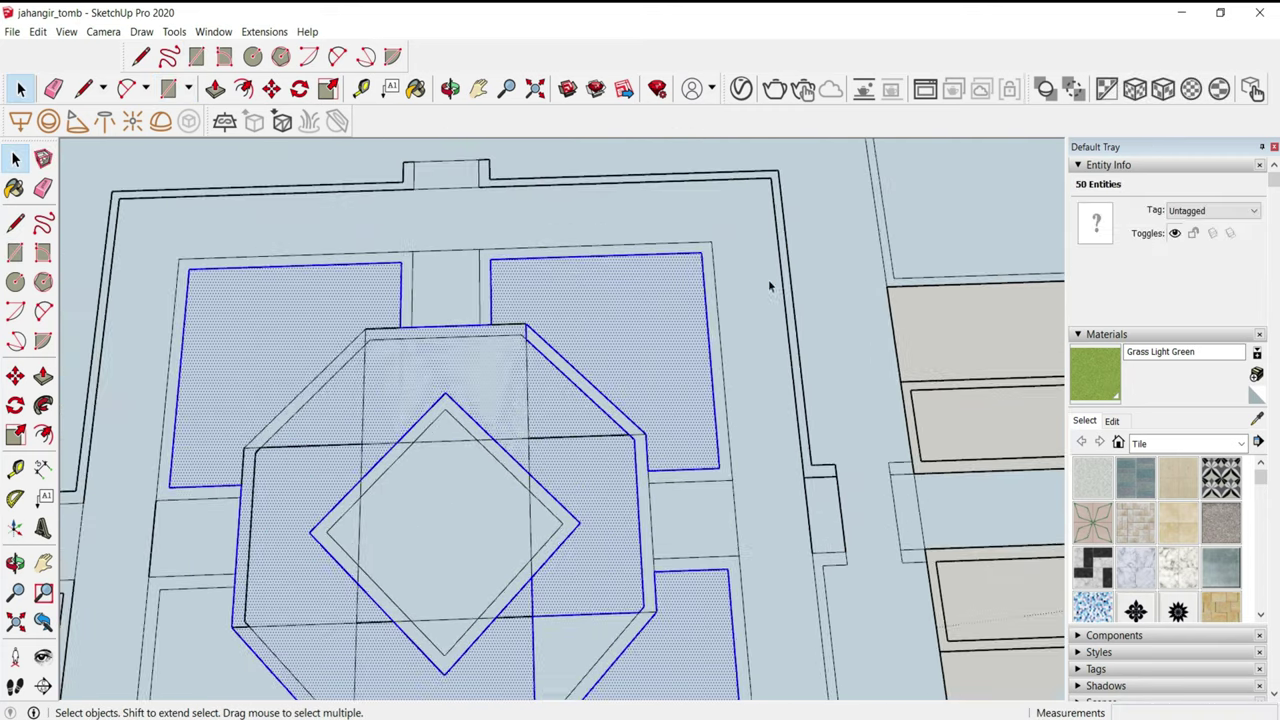
scroll(770, 345, "down", 1)
- Draw a line along the top wall edge and erase extra edges around the top-left face
key("l")
left_click(798, 482)
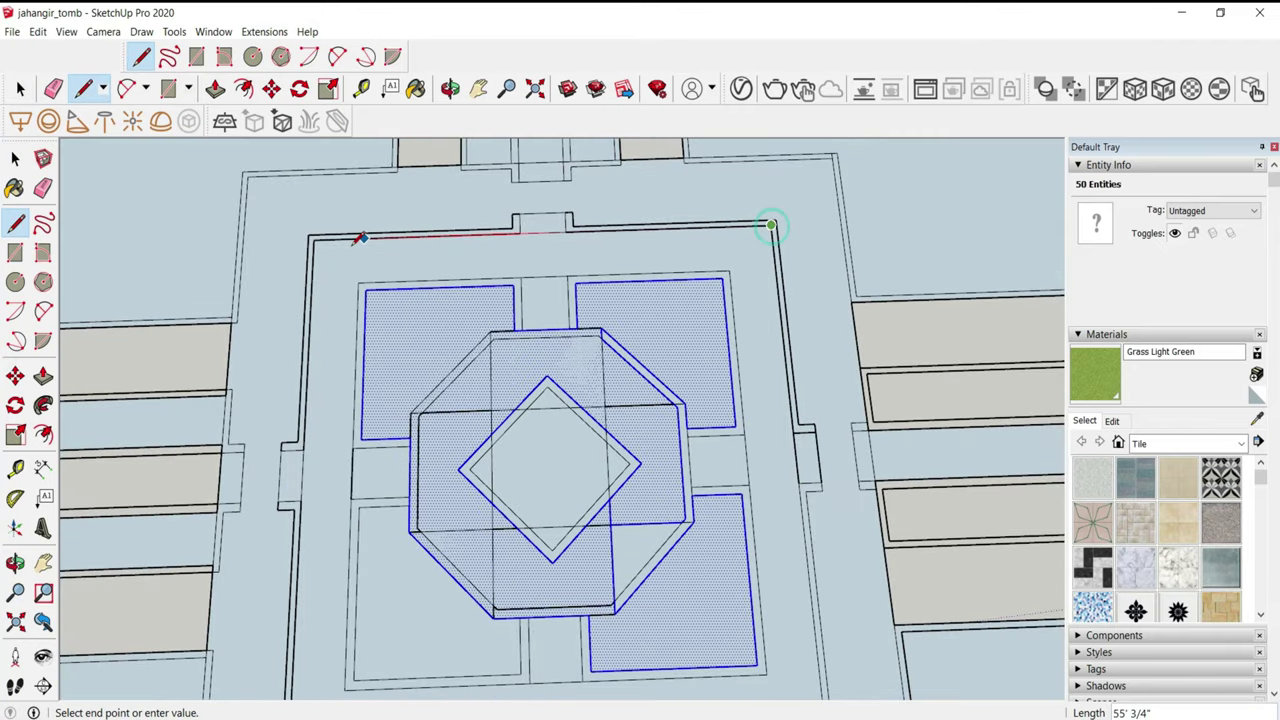
left_click(315, 237)
scroll(315, 237, "down", 2)
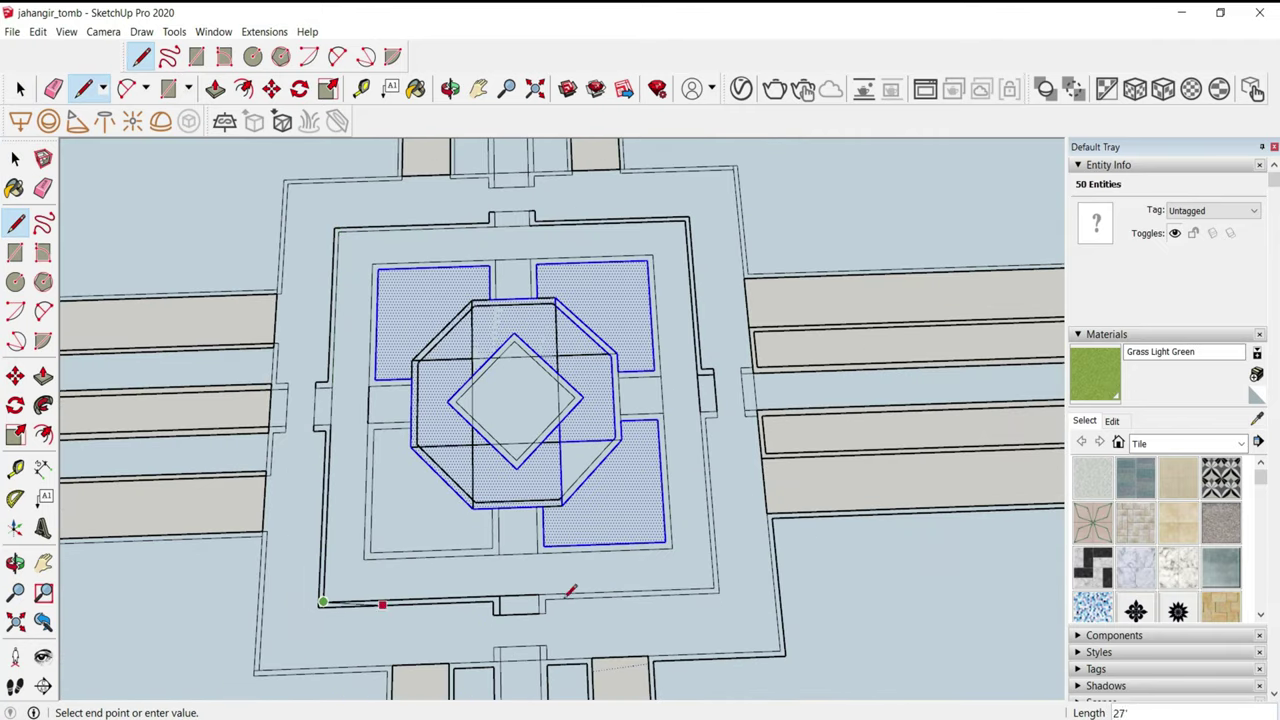
scroll(453, 596, "up", 2)
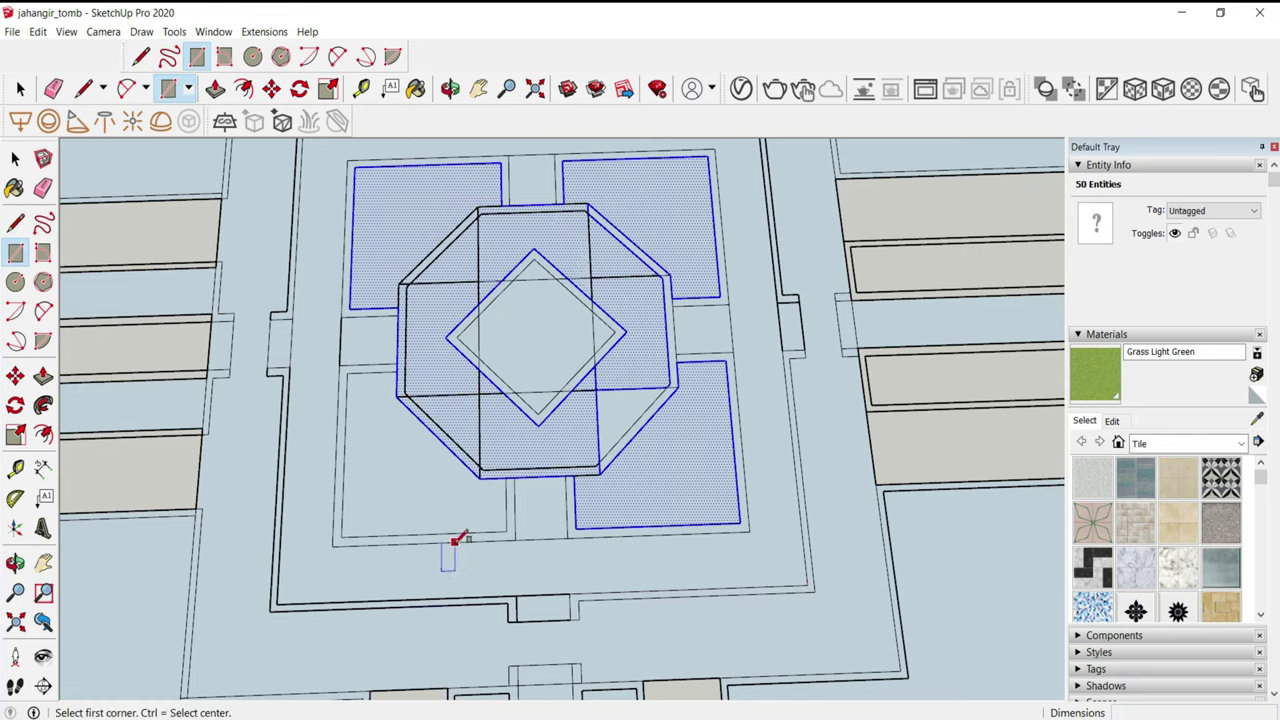
key("e")
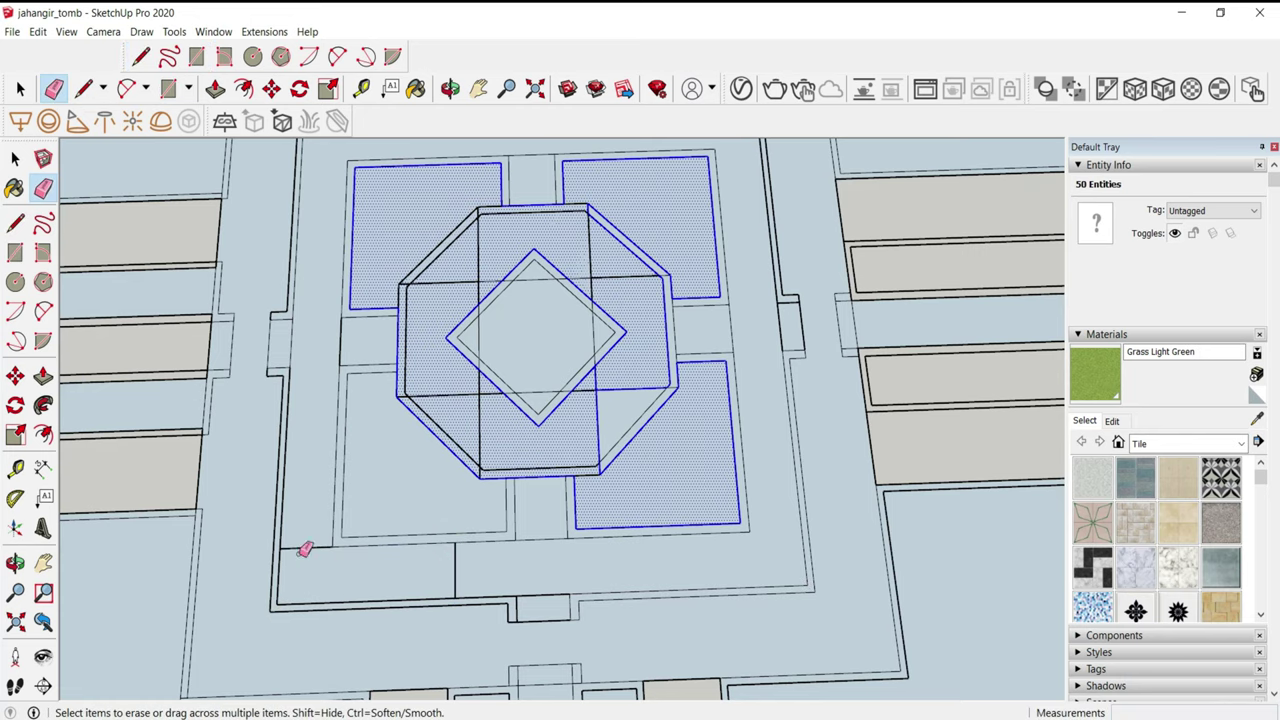
scroll(222, 557, "down", 3)
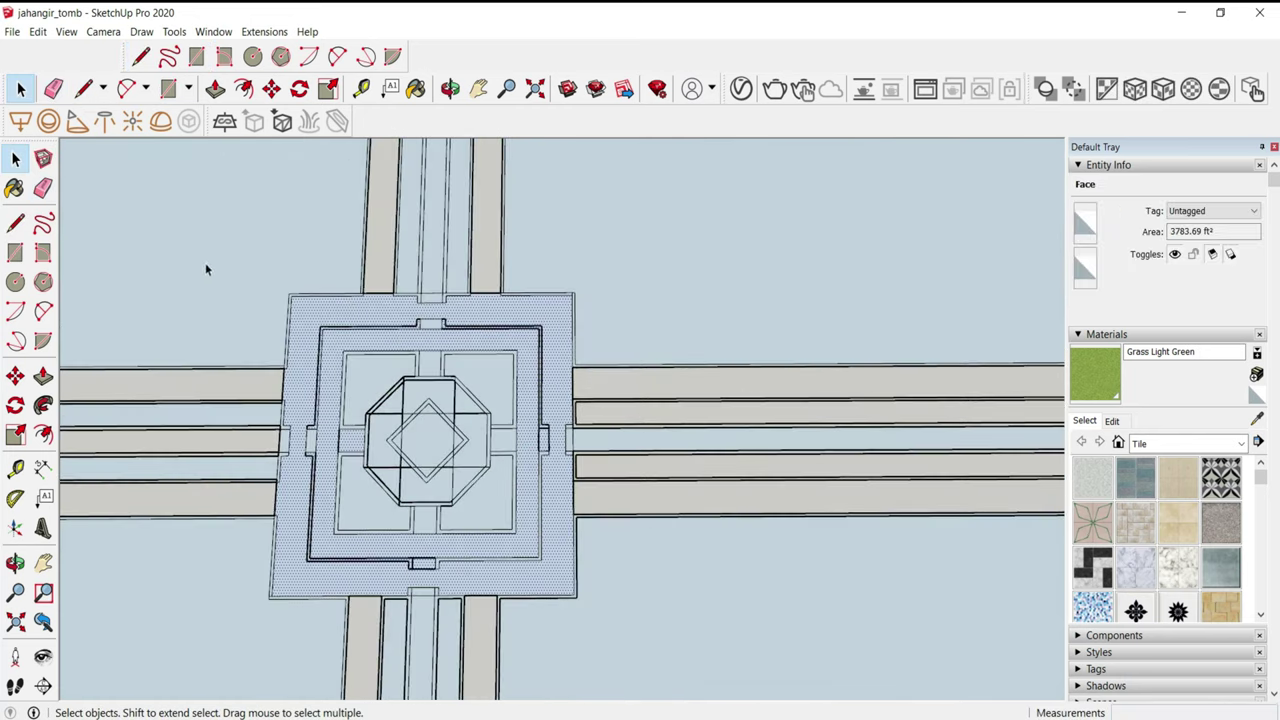
double_click(206, 269)
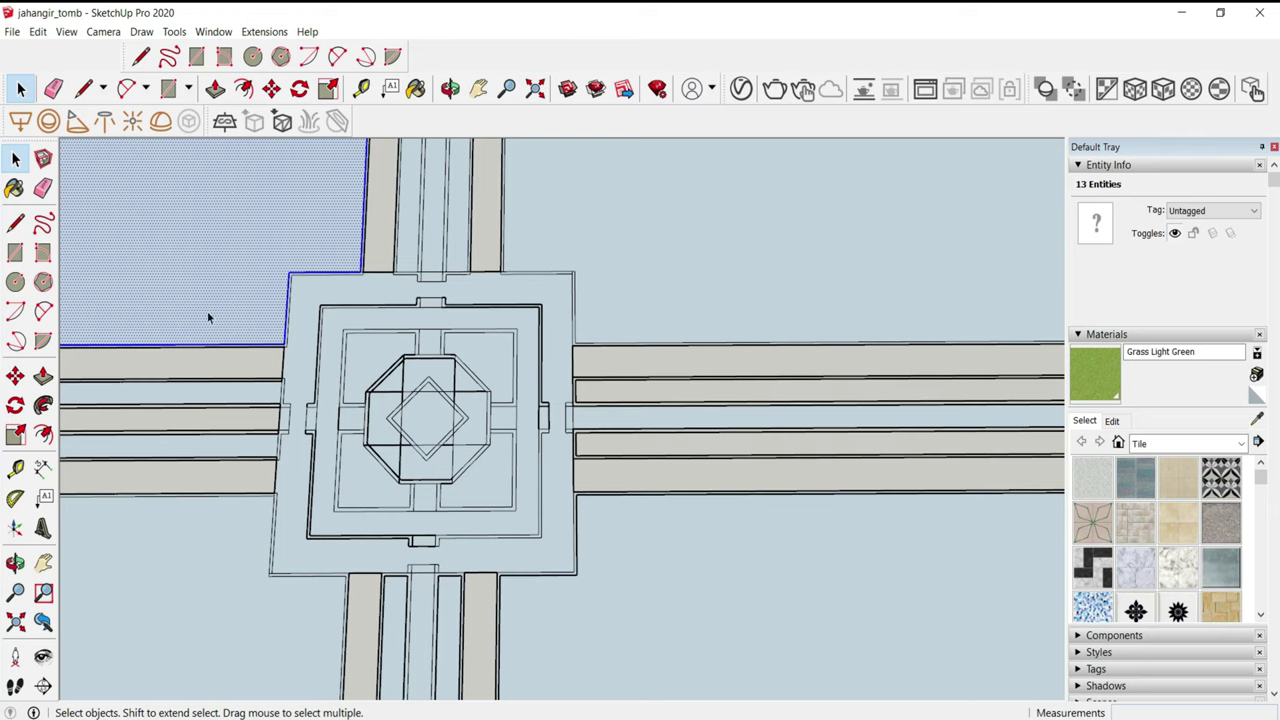
- Copy the central tomb platform to a new position
left_click_drag(728, 638, 728, 640)
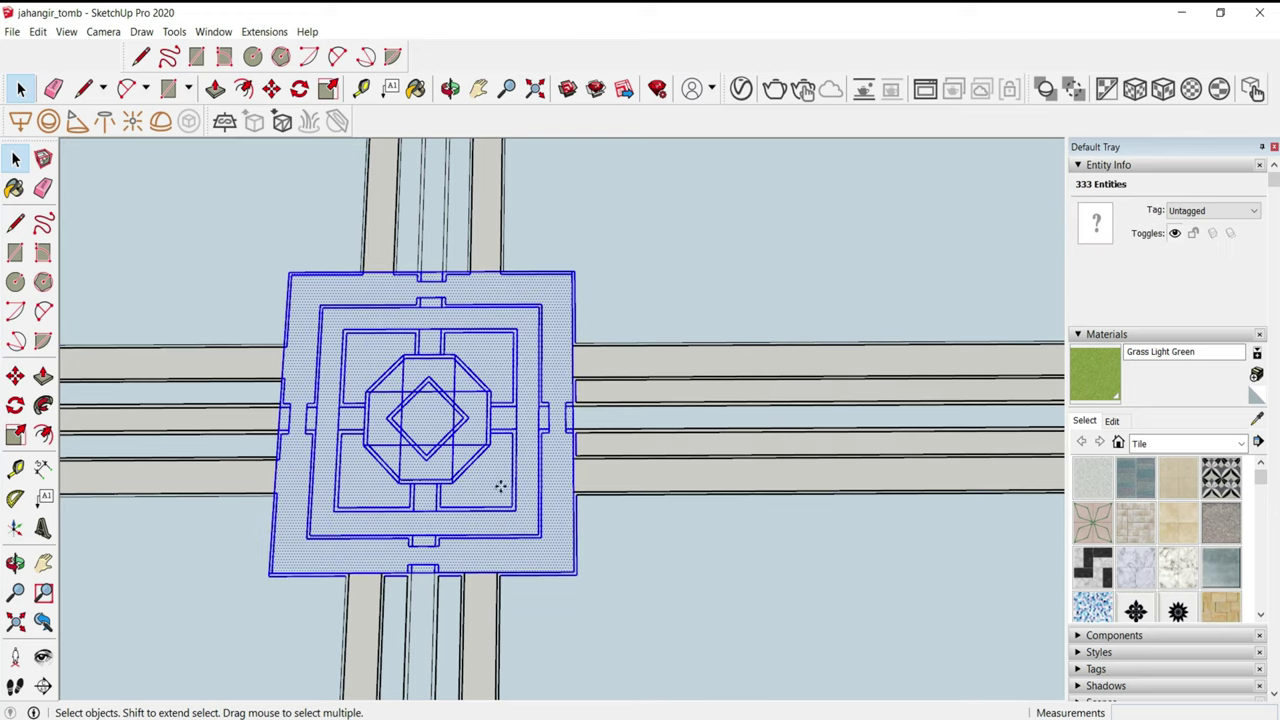
left_click(512, 432)
key("ctrl")
scroll(400, 435, "down", 3)
scroll(318, 437, "down", 3)
scroll(318, 437, "down", 2)
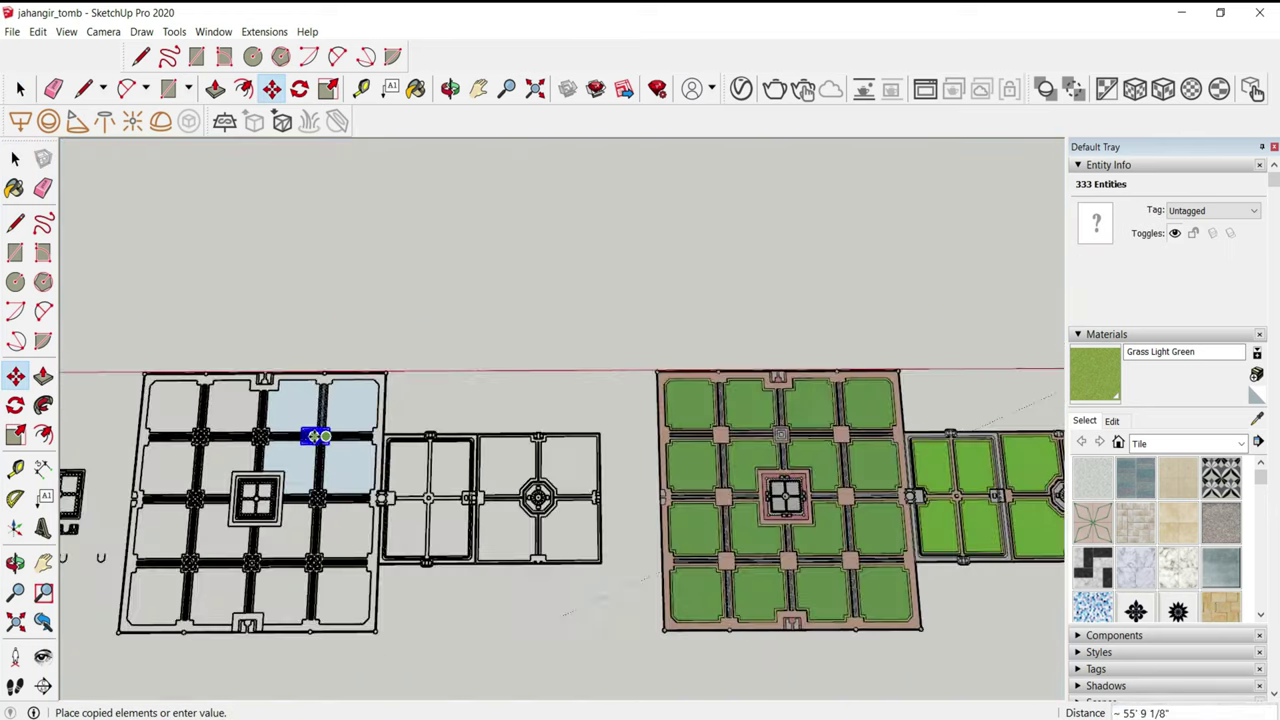
scroll(466, 423, "up", 3)
scroll(329, 429, "up", 3)
left_click(329, 429)
- Select faces around the diamond pattern and erase a stray edge segment
key("space")
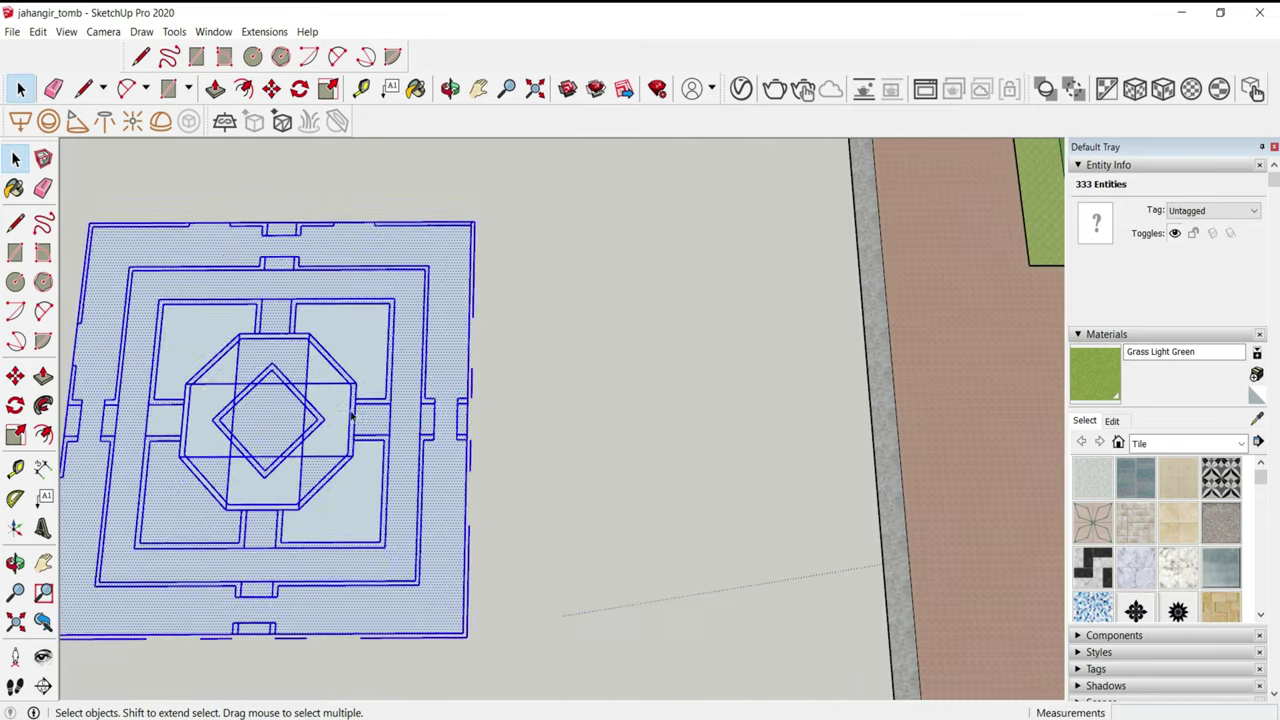
scroll(271, 357, "up", 2)
double_click(375, 375)
left_click(406, 377)
scroll(220, 380, "up", 3)
scroll(311, 481, "up", 3)
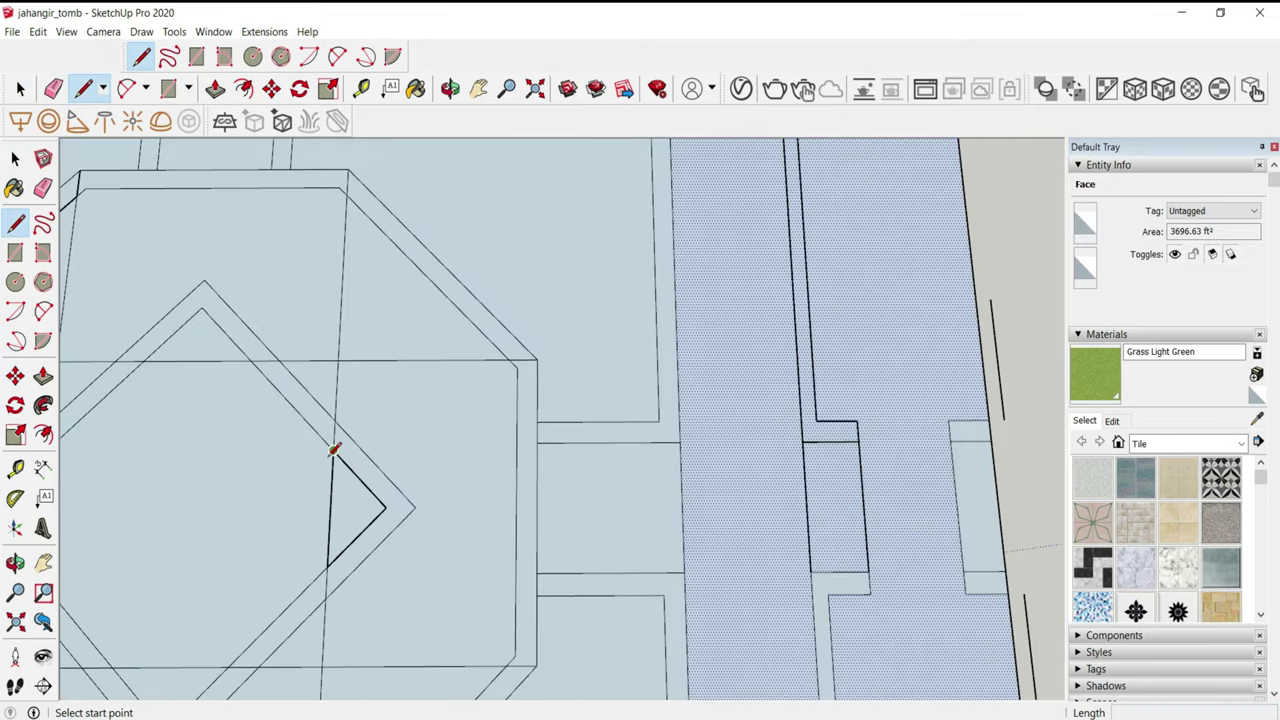
key("e")
left_click(336, 455)
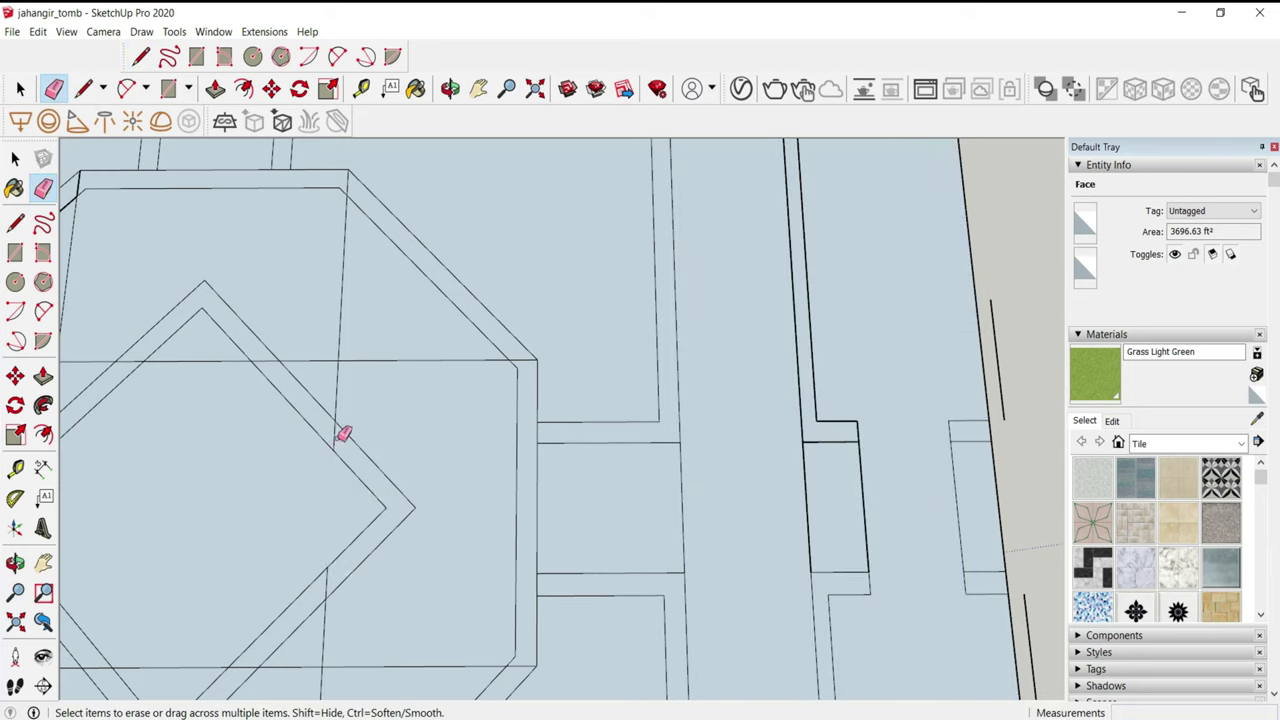
middle_click_drag(331, 577, 299, 576)
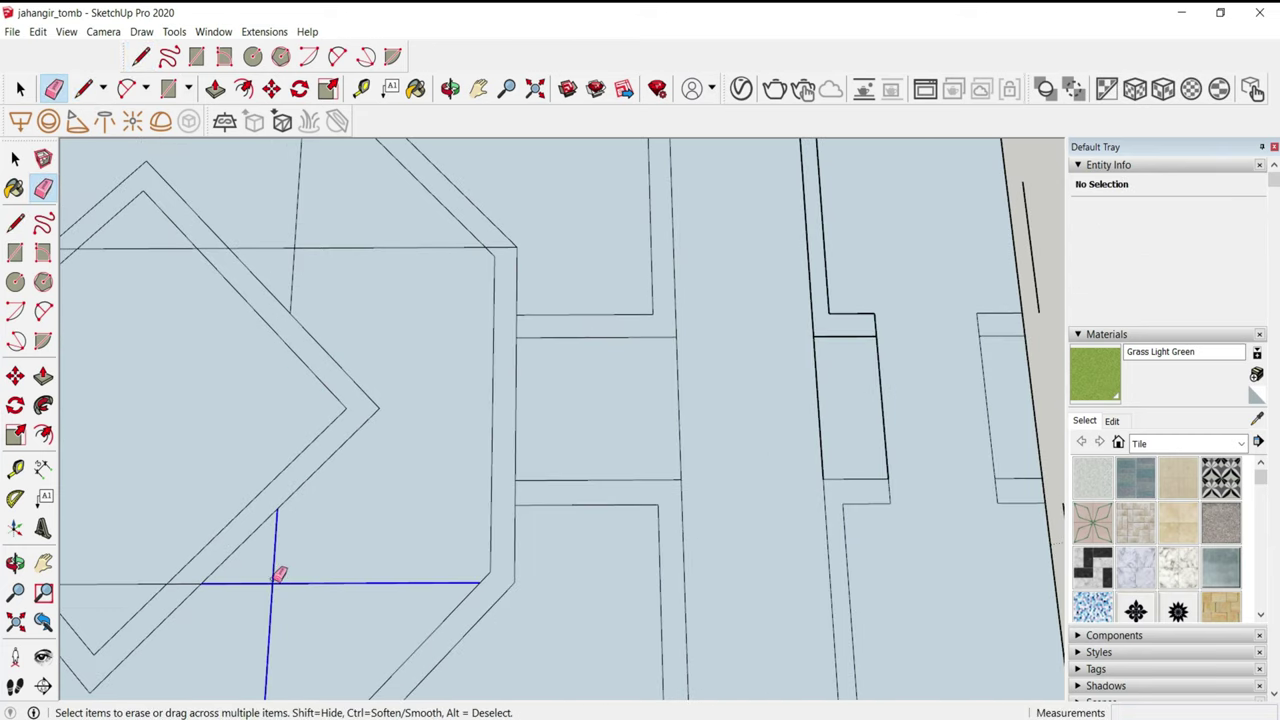
scroll(300, 610, "down", 4)
scroll(383, 580, "up", 5)
scroll(266, 466, "down", 4)
scroll(524, 397, "up", 4)
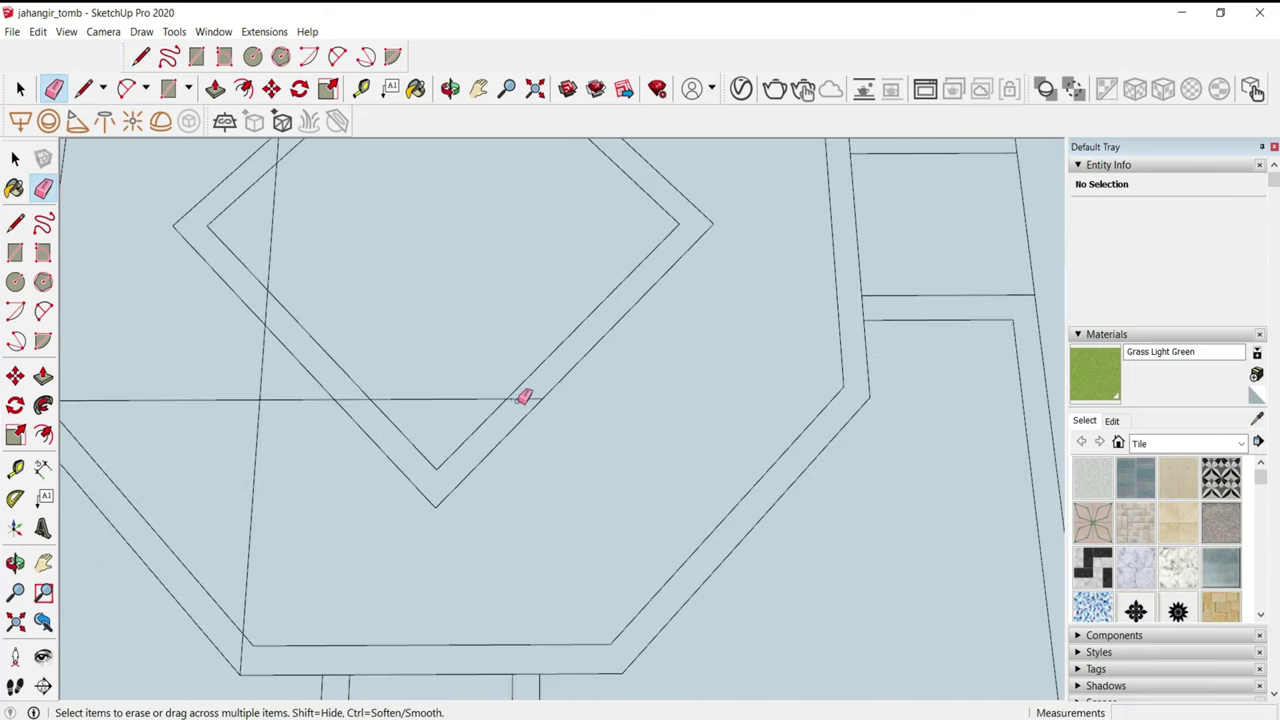
middle_click_drag(270, 395, 236, 428)
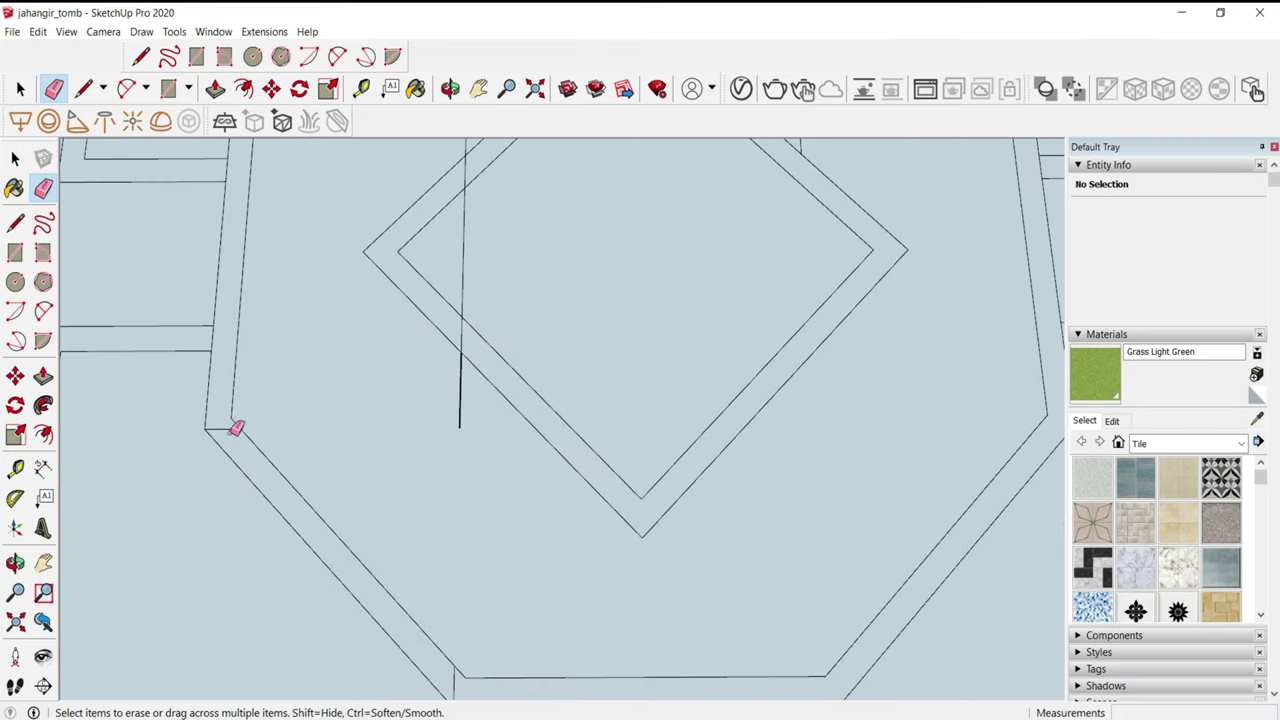
scroll(229, 429, "up", 1)
scroll(403, 594, "down", 2)
scroll(477, 323, "down", 1)
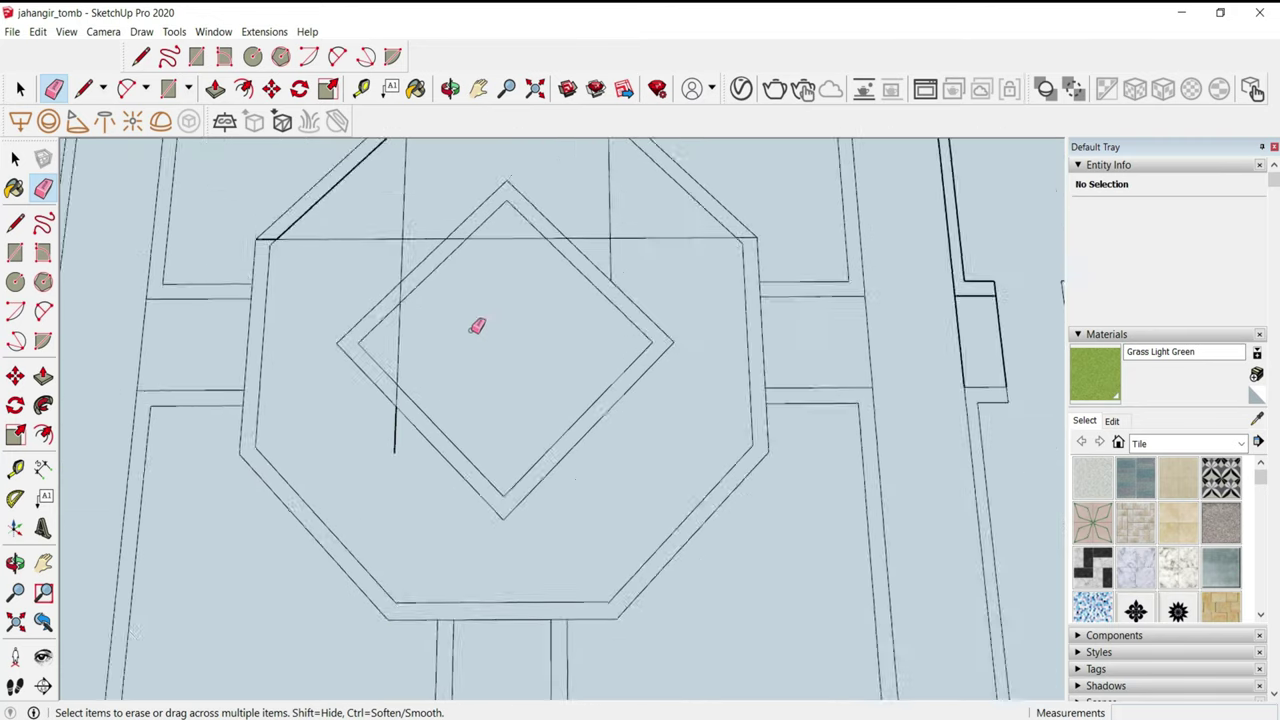
scroll(352, 425, "up", 3)
scroll(300, 330, "down", 2)
scroll(258, 400, "up", 2)
- Erase the stray lines crossing the octagon
key("l")
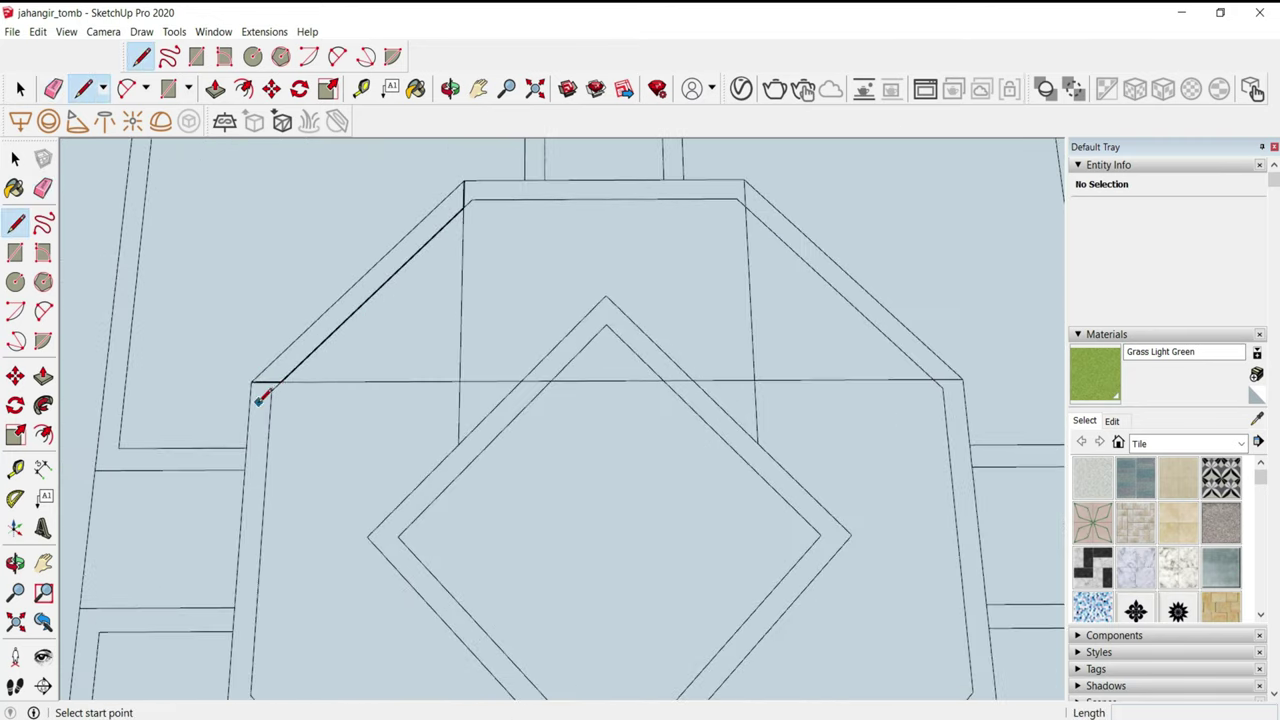
scroll(420, 198, "up", 1)
key("e")
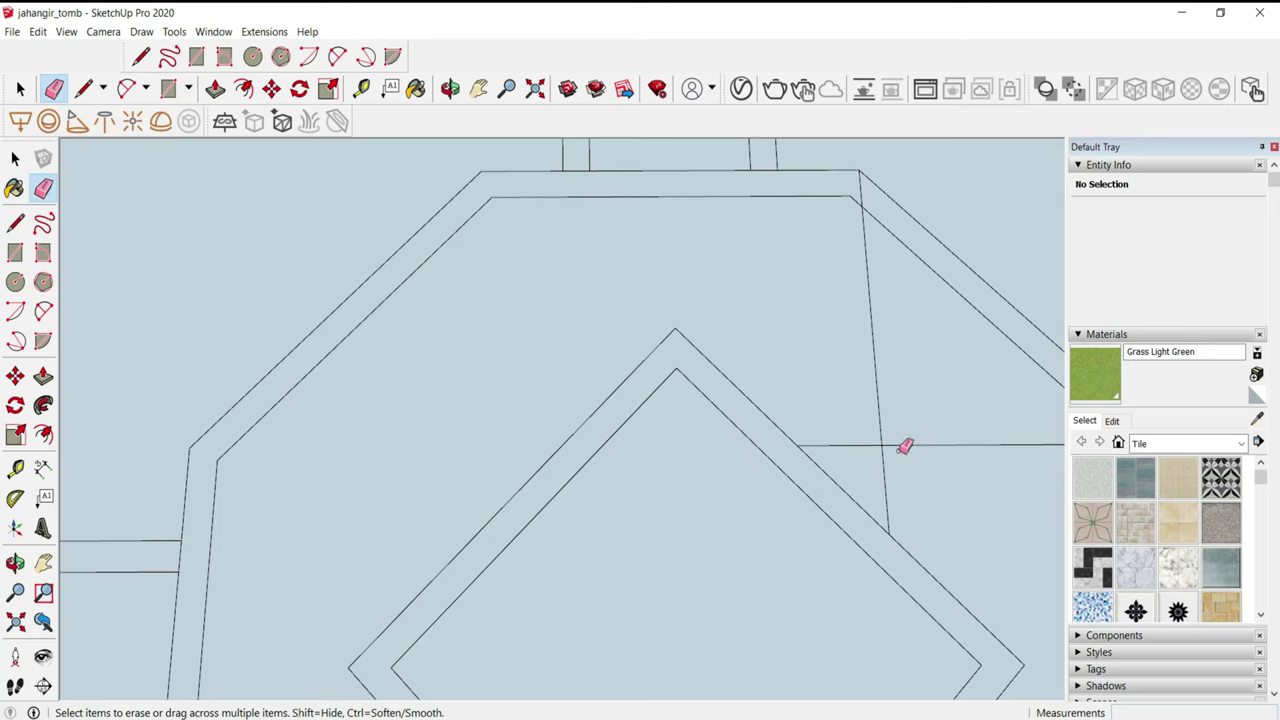
left_click(888, 441)
scroll(894, 377, "down", 1)
scroll(988, 445, "up", 1)
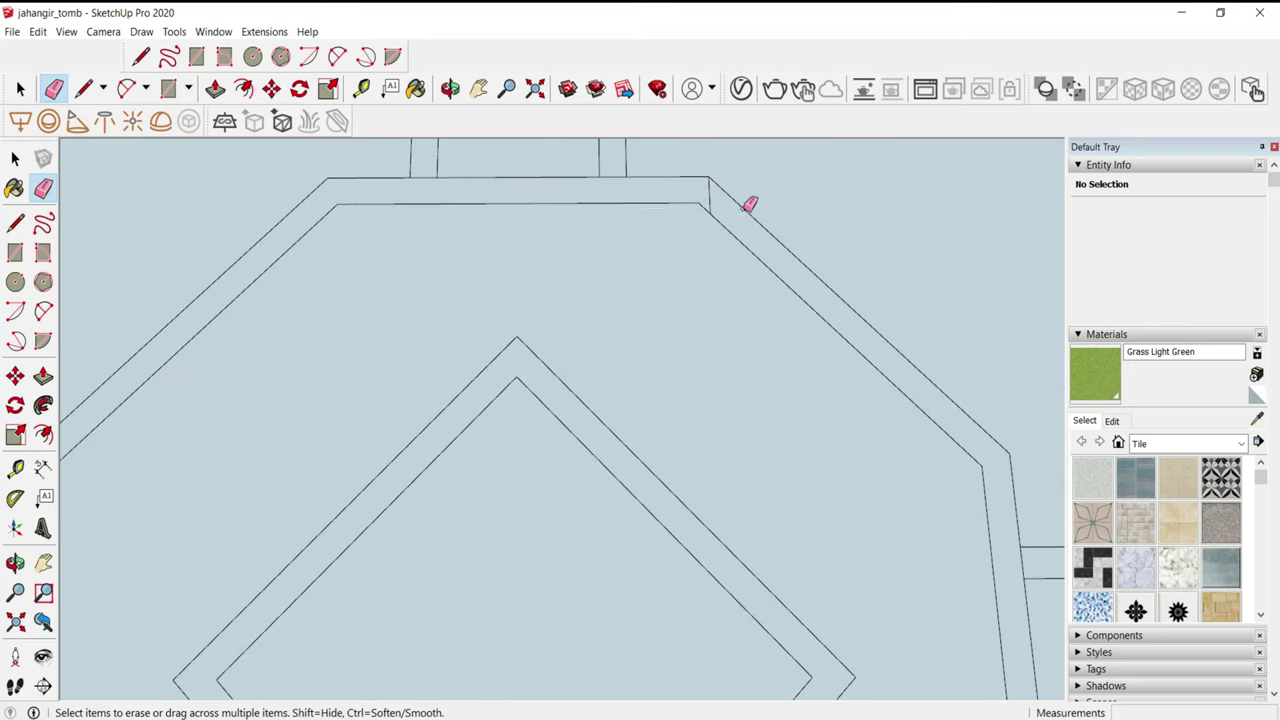
scroll(690, 250, "down", 2)
scroll(800, 270, "down", 2)
- Draw a rectangle across the top wall notch
scroll(700, 220, "up", 3)
key("r")
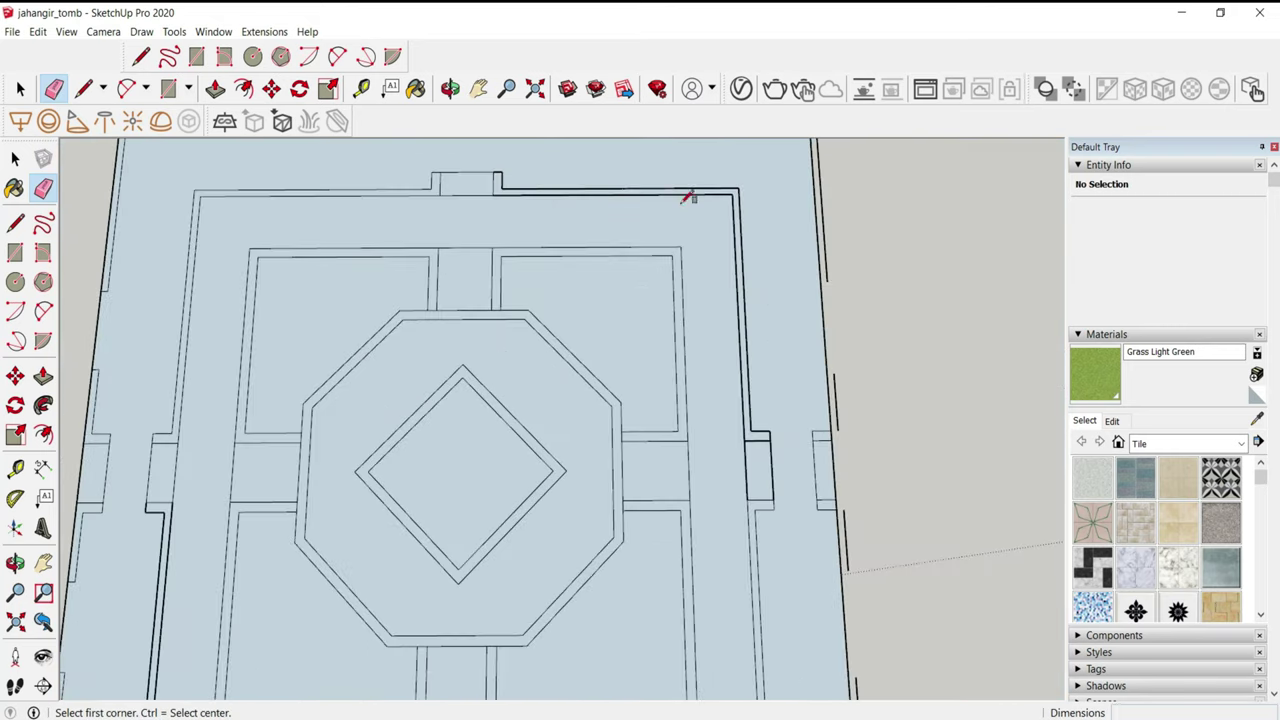
scroll(740, 186, "up", 2)
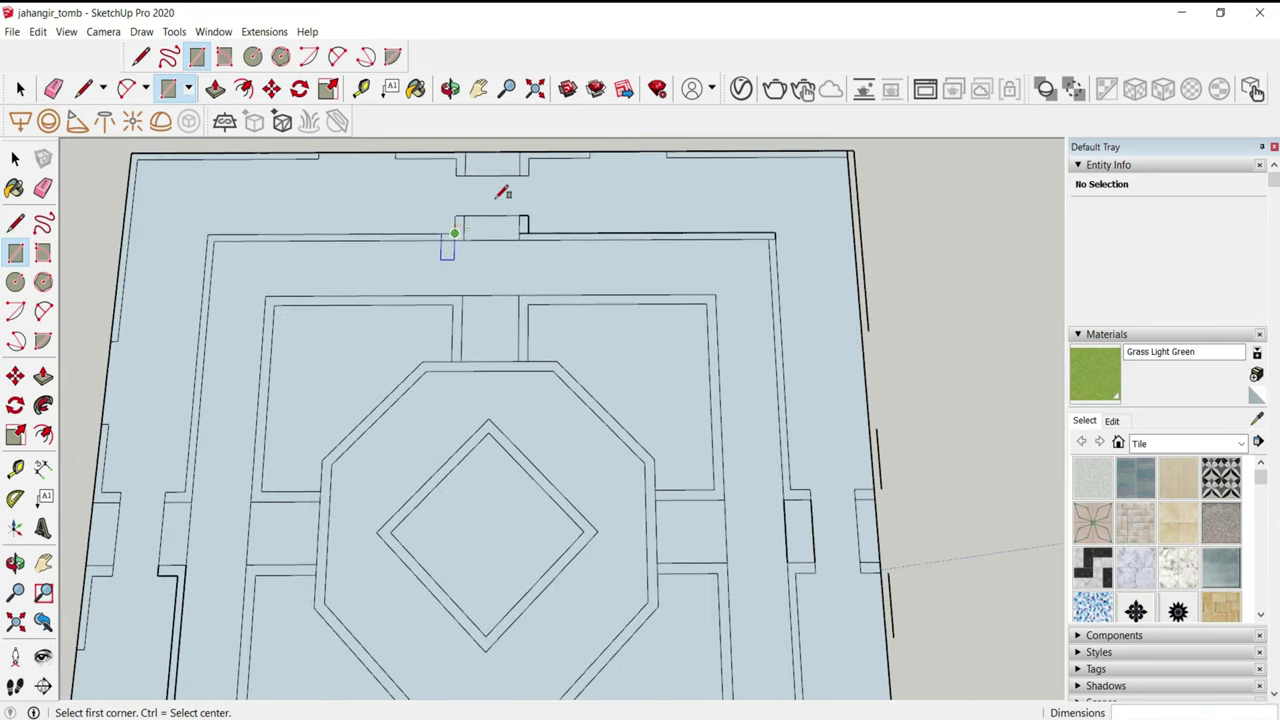
scroll(503, 191, "up", 2)
left_click(521, 215)
scroll(655, 314, "down", 2)
scroll(529, 297, "up", 1)
key("e")
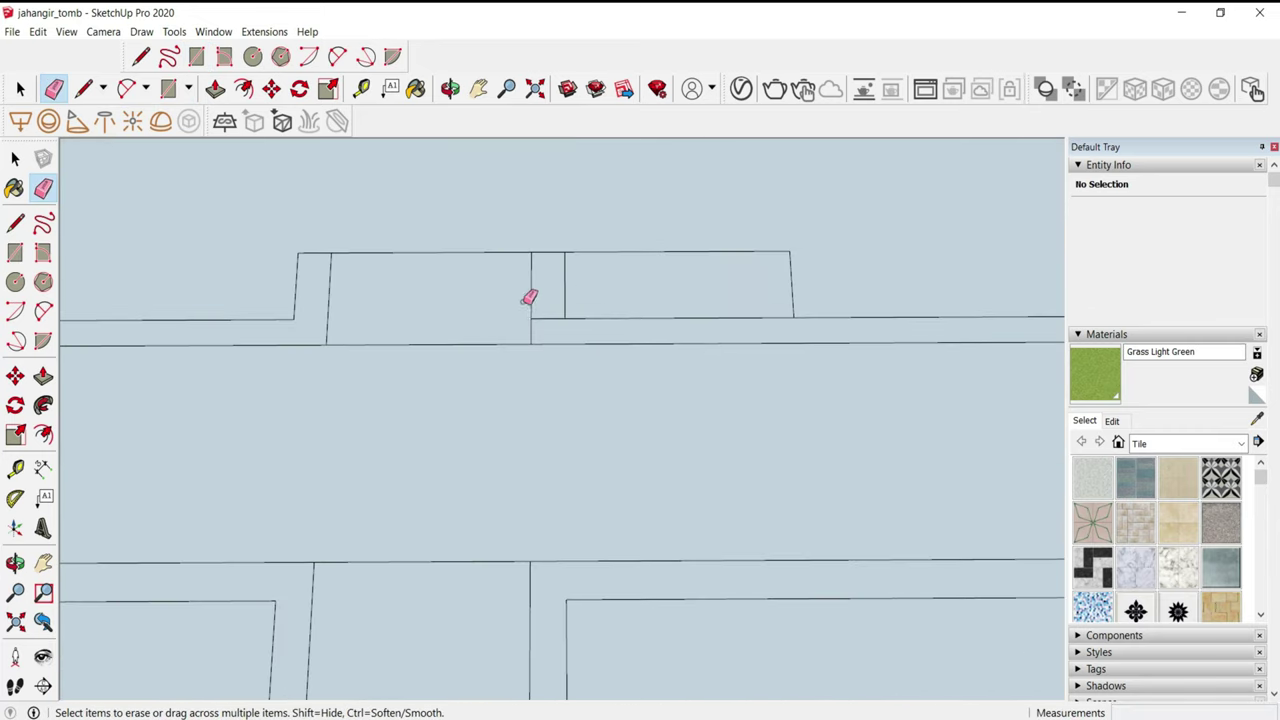
scroll(623, 306, "down", 2)
scroll(569, 243, "down", 2)
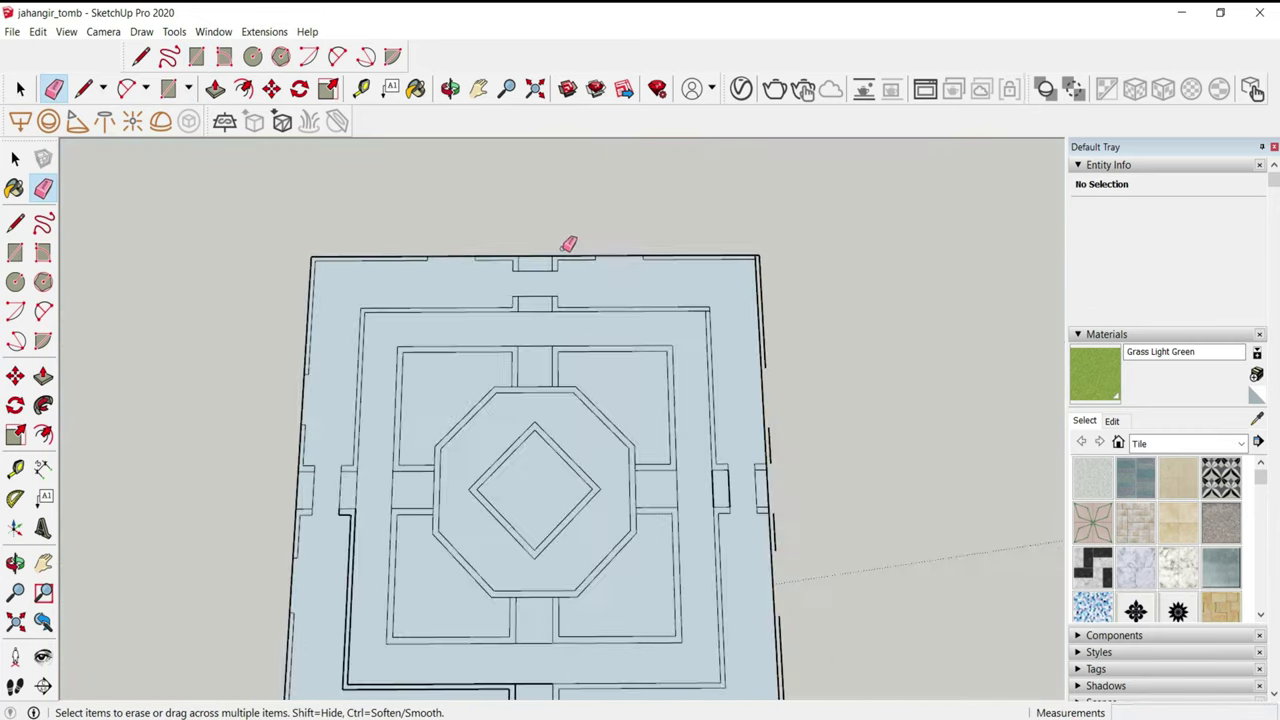
scroll(697, 363, "up", 1)
scroll(655, 320, "up", 4)
key("r")
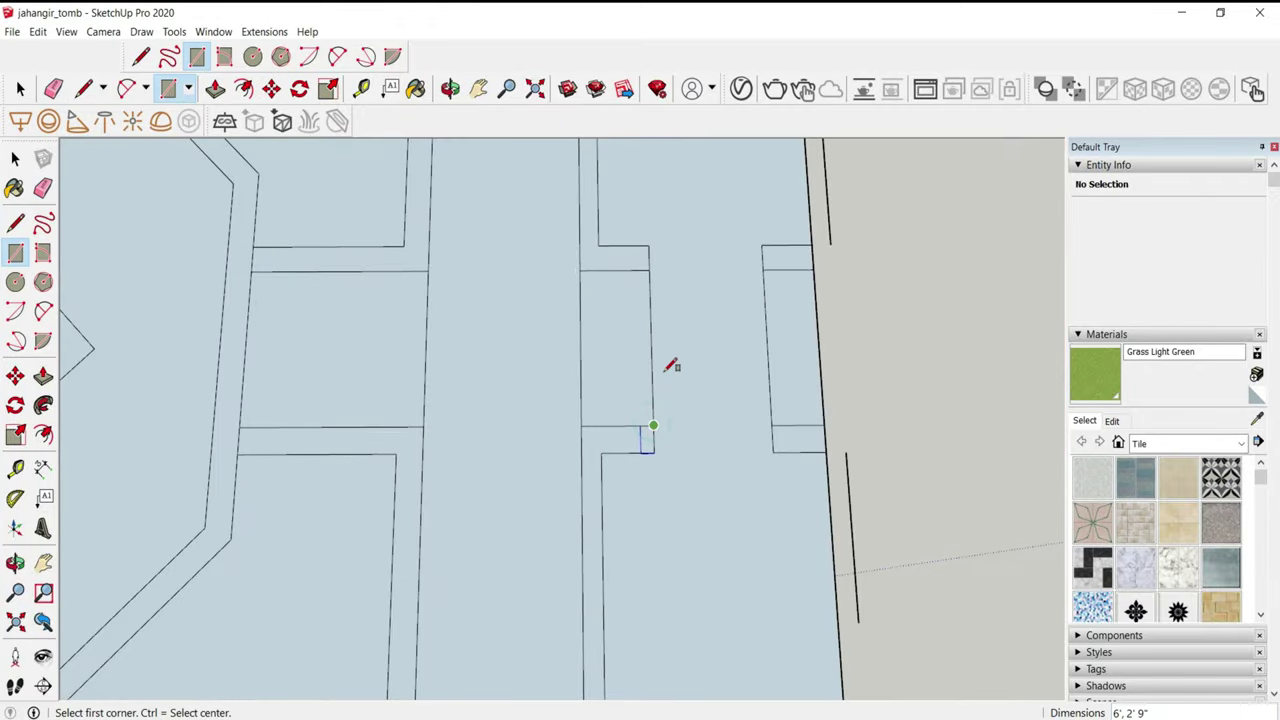
scroll(760, 309, "down", 4)
scroll(620, 414, "up", 1)
scroll(783, 447, "up", 3)
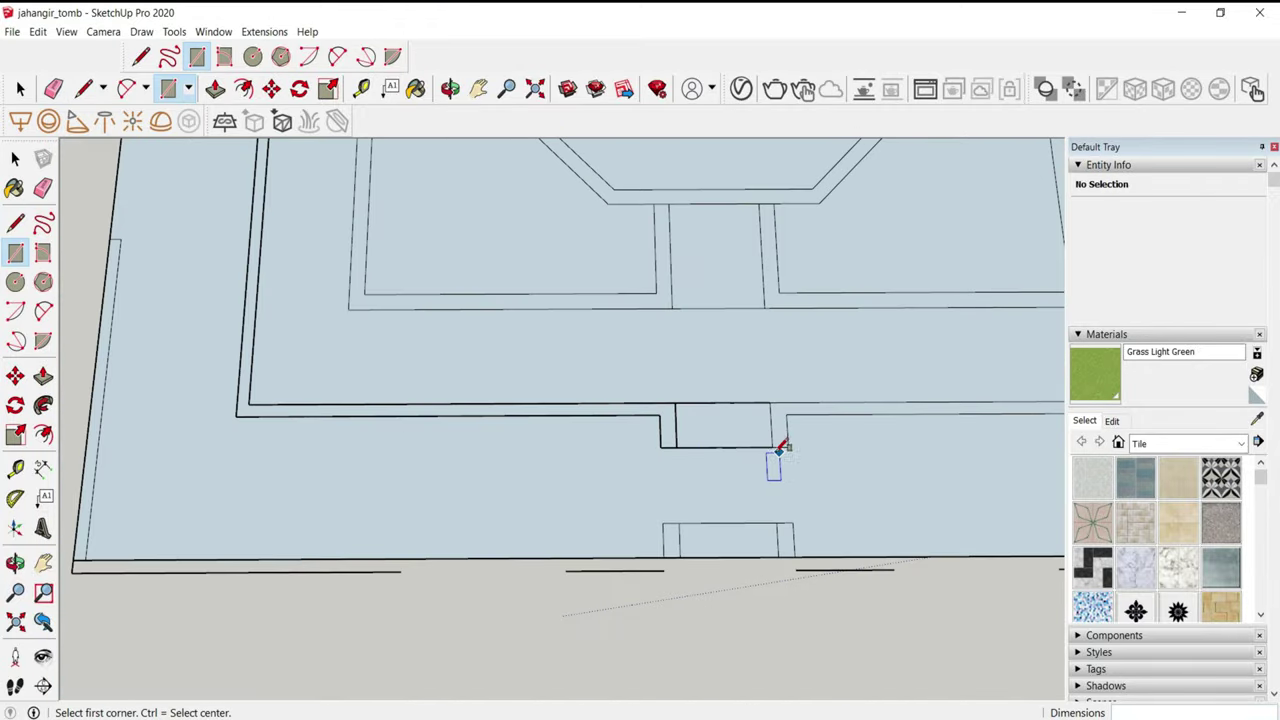
left_click(677, 399)
scroll(677, 408, "up", 3)
- Draw rectangles over the remaining notches, including the left-side notch
left_click(650, 412)
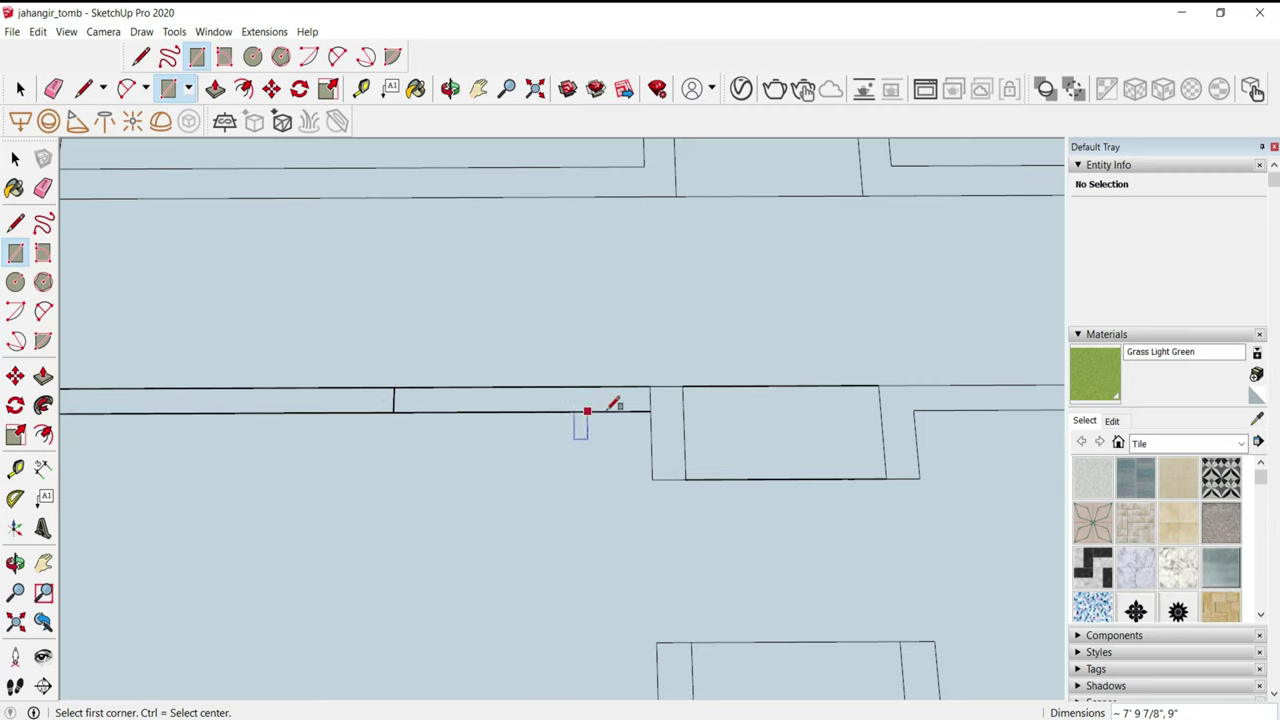
scroll(882, 473, "down", 3)
scroll(514, 528, "down", 2)
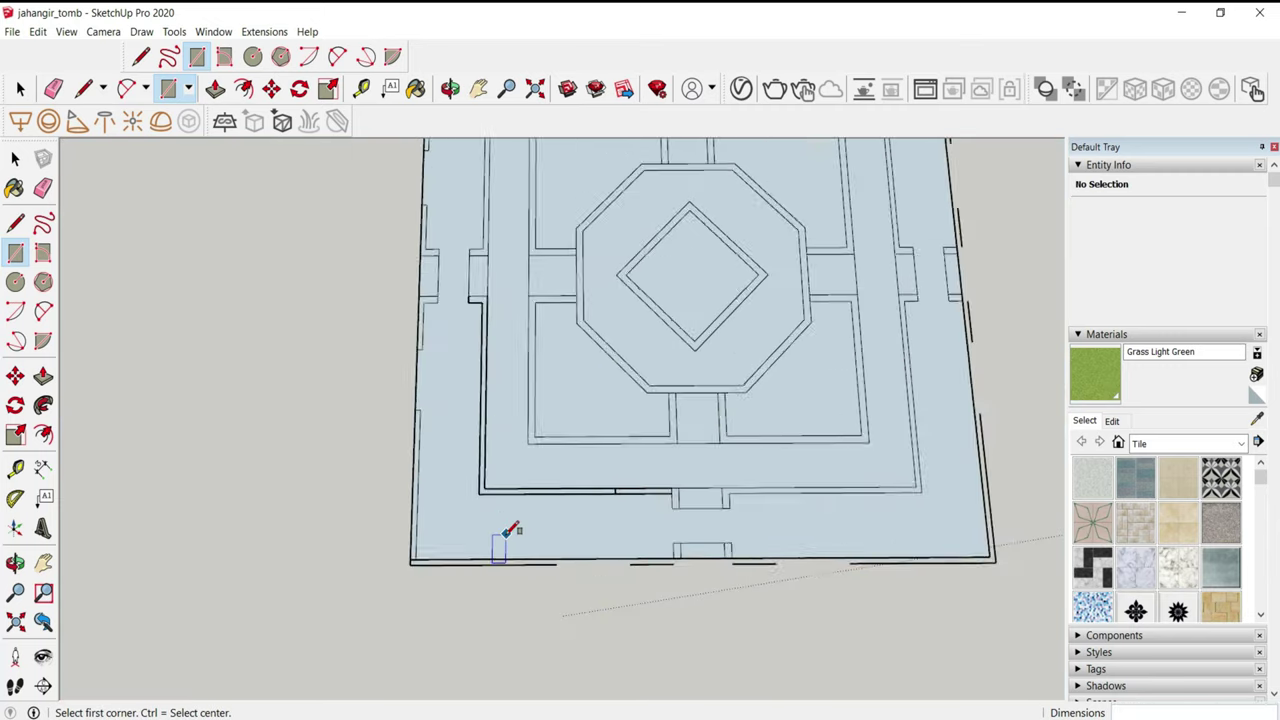
scroll(486, 370, "up", 5)
scroll(495, 390, "up", 2)
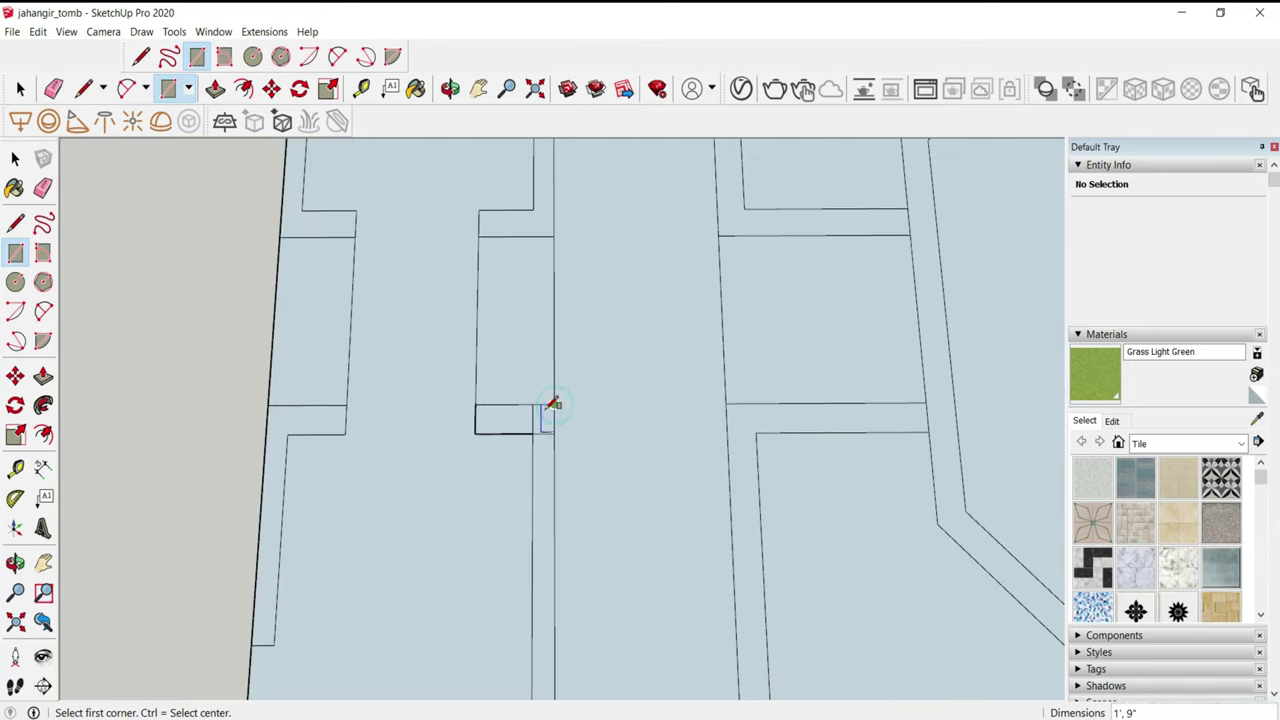
scroll(553, 404, "up", 2)
left_click(527, 441)
key("e")
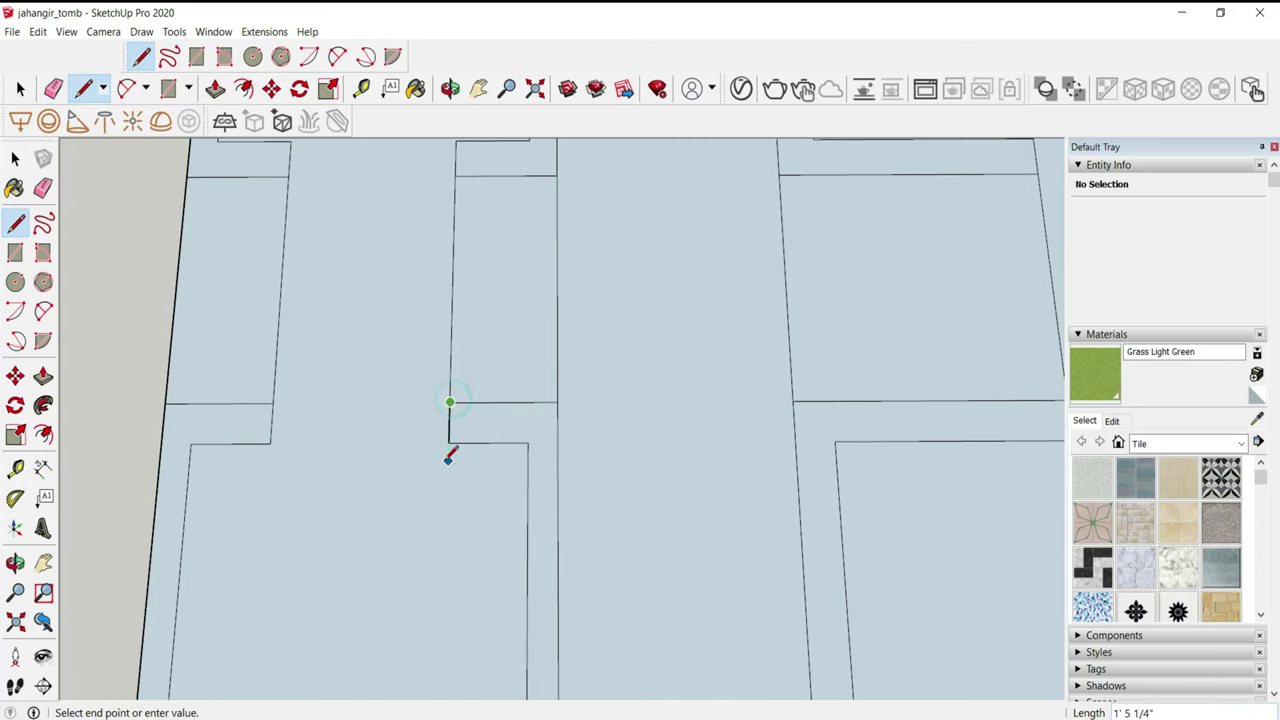
scroll(443, 257, "down", 3)
scroll(586, 449, "up", 3)
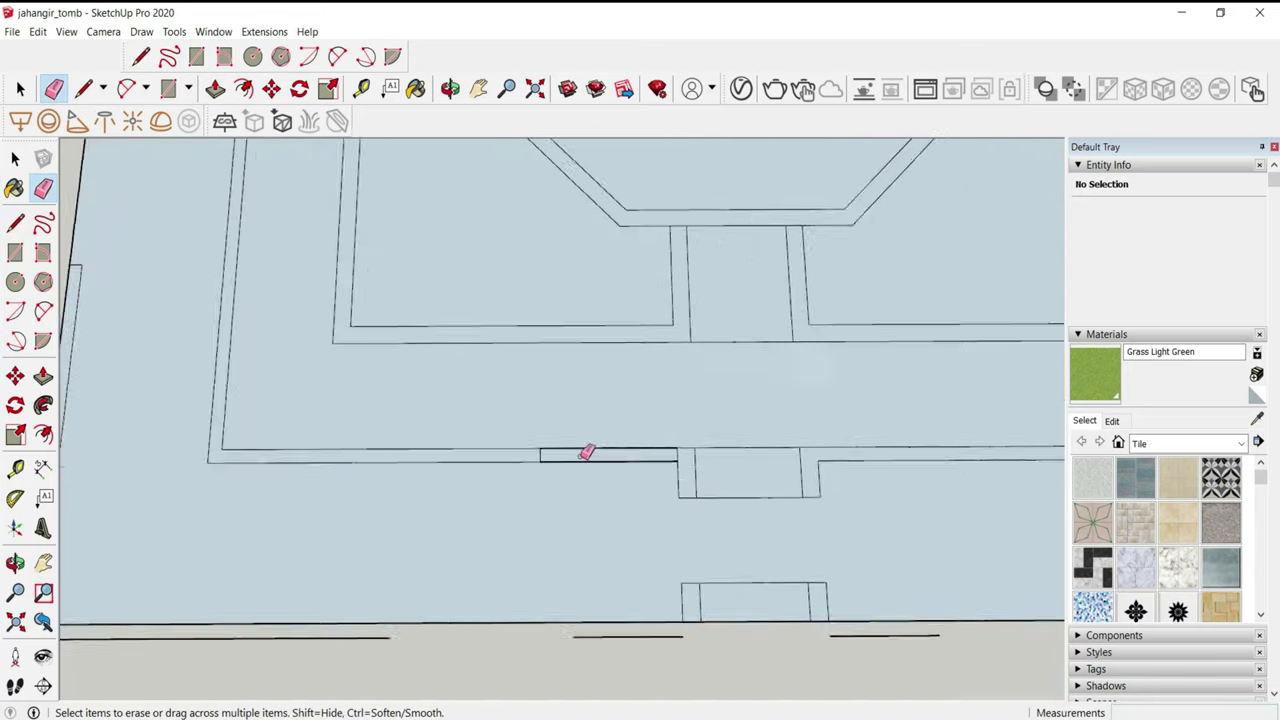
scroll(586, 452, "up", 2)
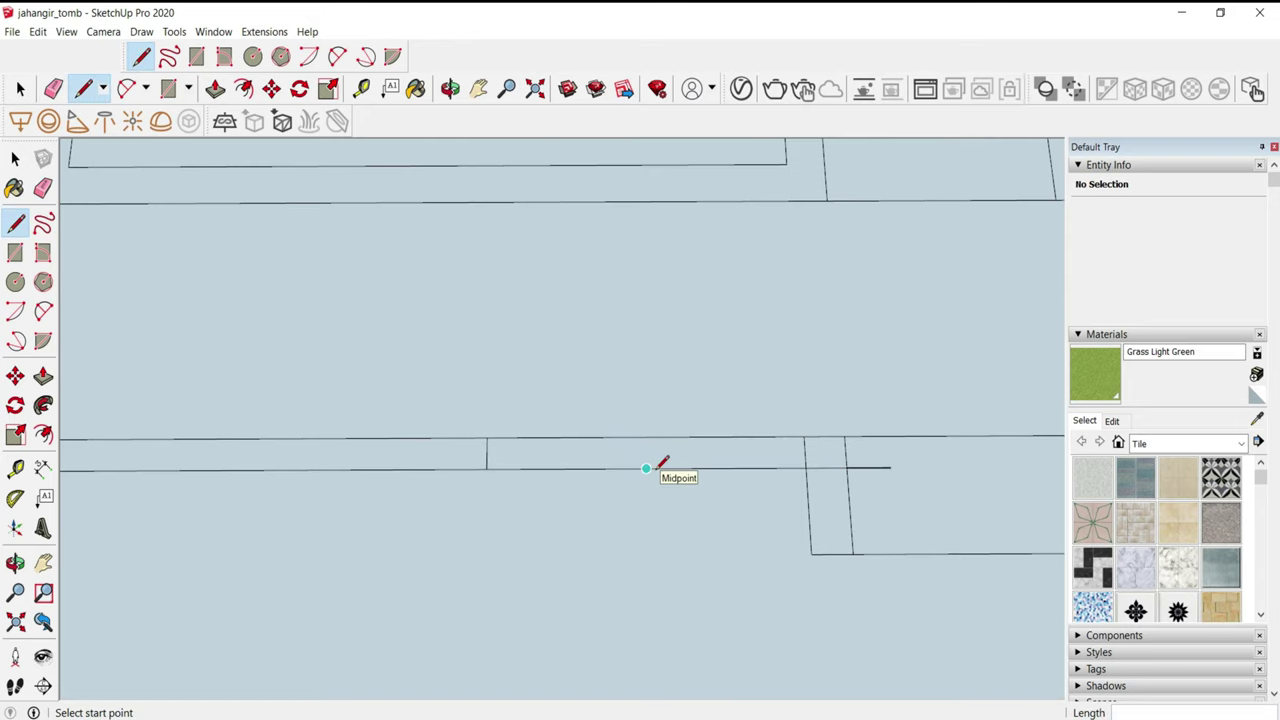
- Erase leftover edges and begin a line along the platform's left edge
key("e")
scroll(349, 469, "down", 3)
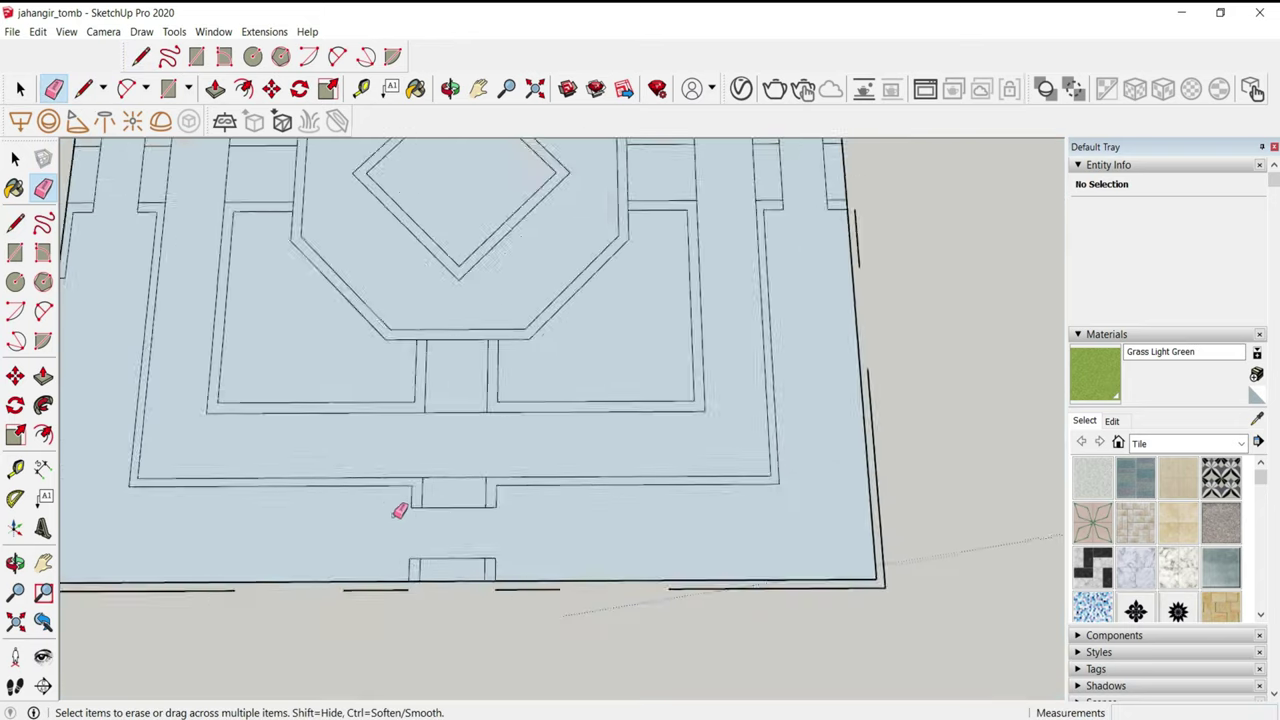
scroll(400, 508, "down", 2)
scroll(371, 529, "up", 1)
scroll(329, 386, "up", 1)
scroll(276, 420, "up", 2)
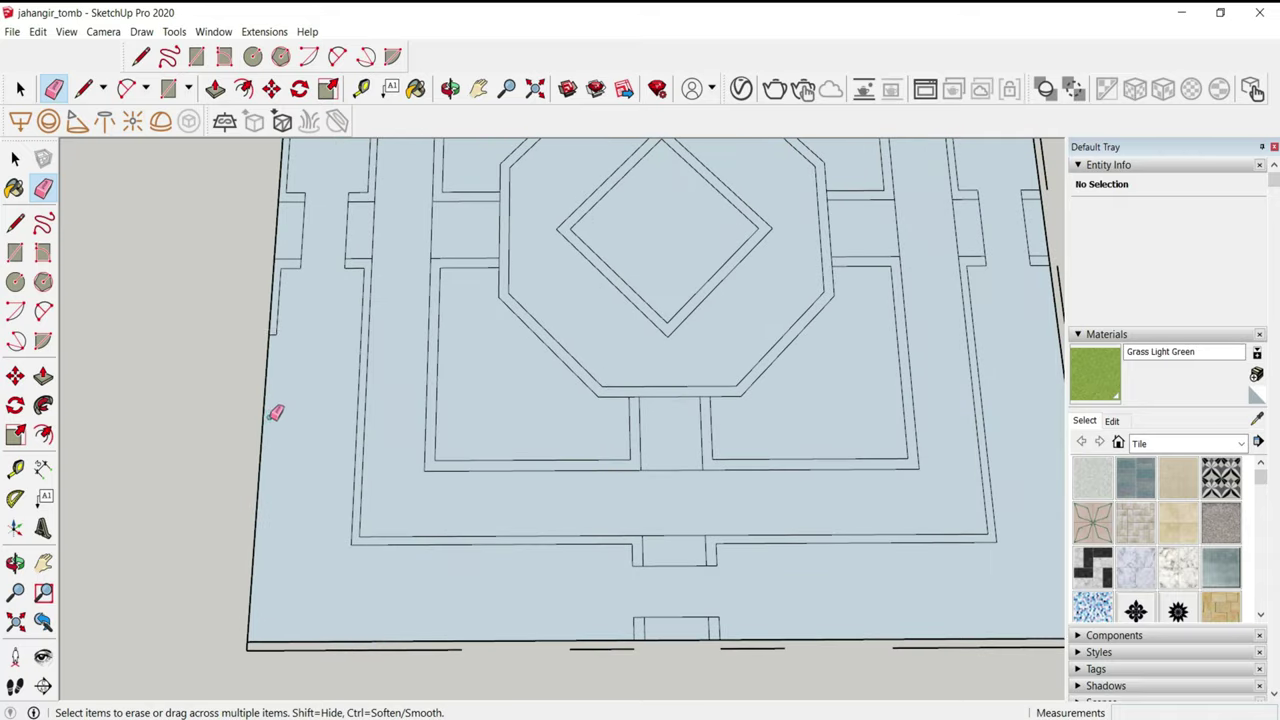
scroll(274, 540, "up", 2)
scroll(257, 578, "up", 1)
scroll(245, 564, "down", 3)
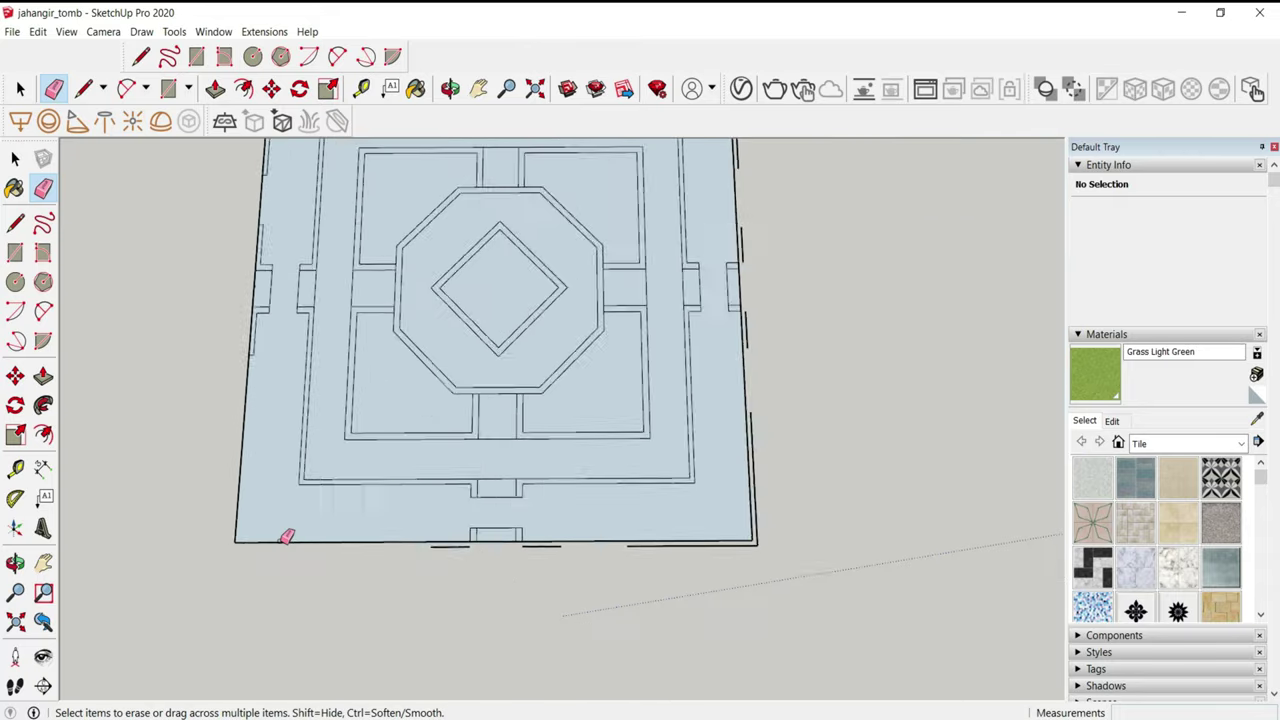
scroll(260, 266, "up", 1)
key("l")
scroll(286, 223, "up", 2)
scroll(286, 227, "down", 2)
left_click(286, 227)
- Erase the stray edge running beside the left side of the tomb plan
scroll(290, 218, "down", 2)
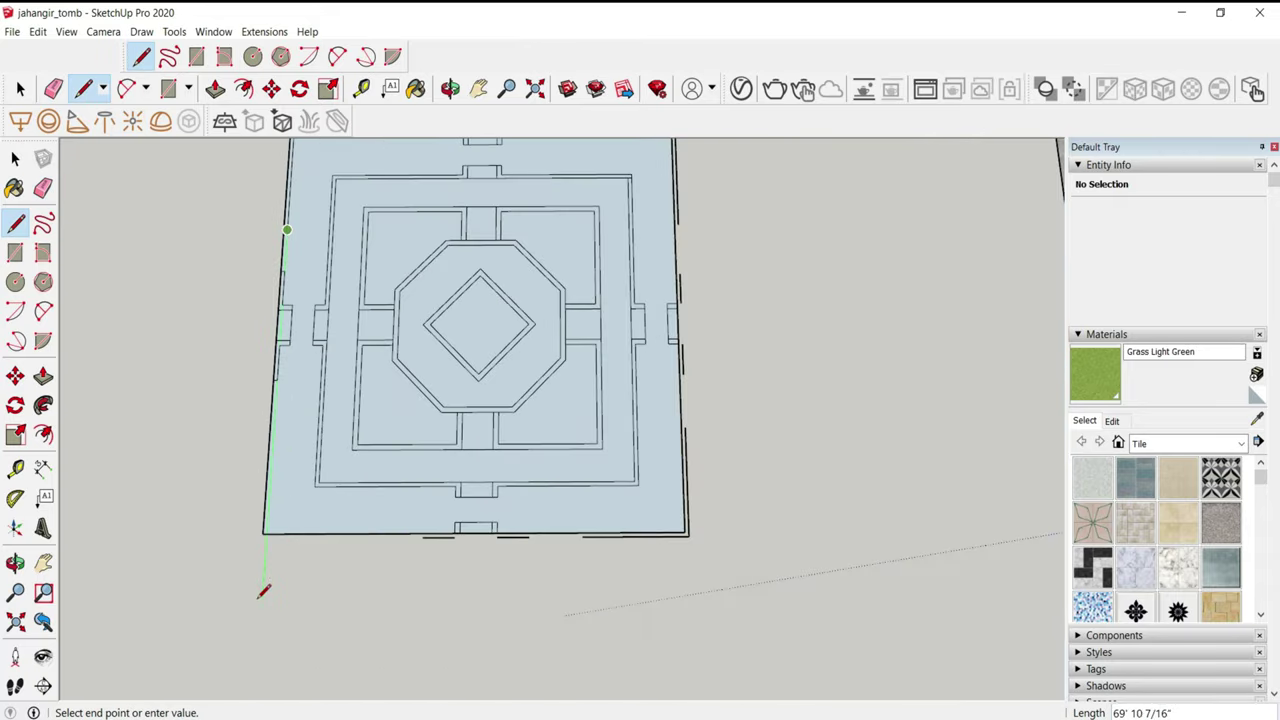
scroll(655, 290, "down", 2)
key("e")
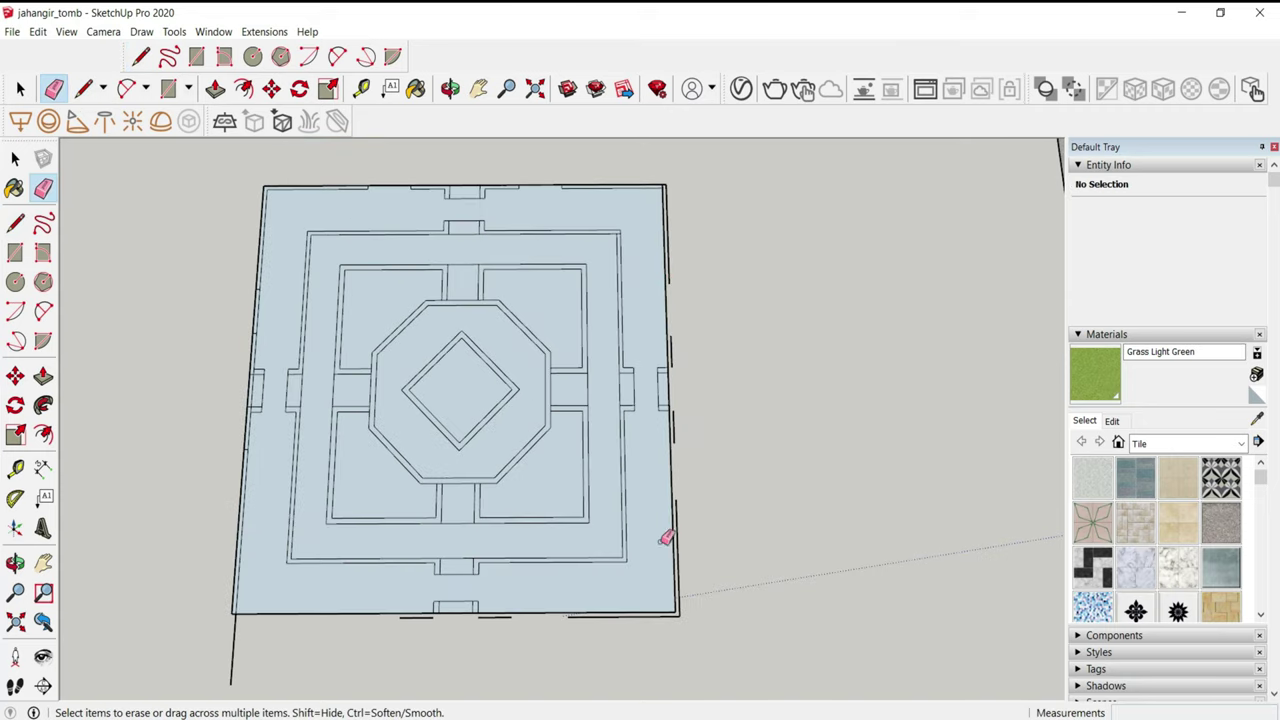
scroll(280, 363, "up", 3)
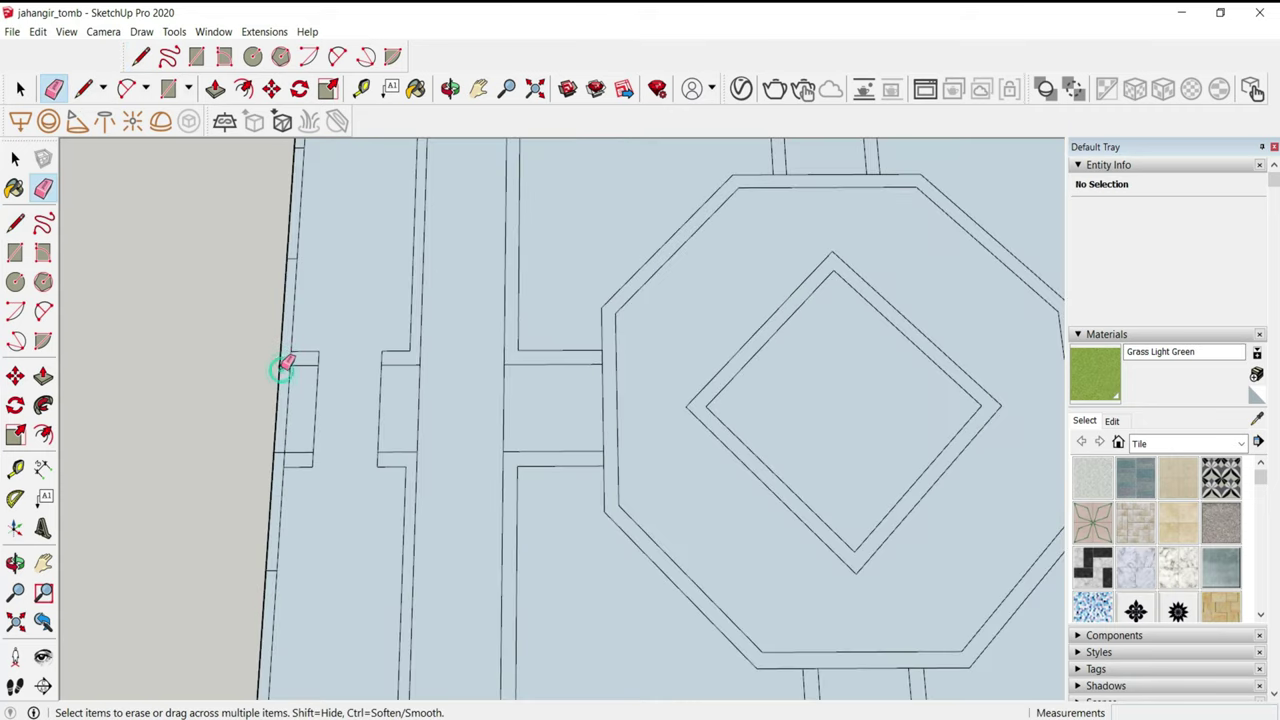
scroll(286, 365, "up", 3)
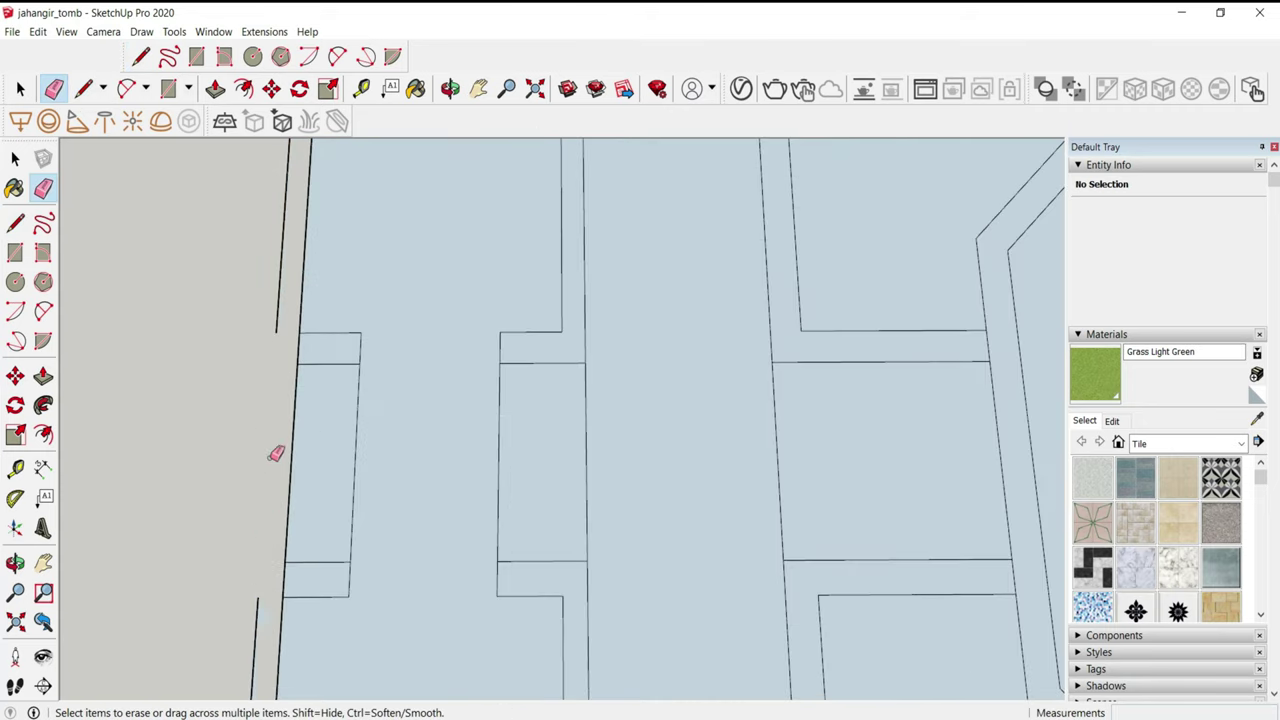
scroll(283, 257, "down", 2)
scroll(277, 409, "down", 2)
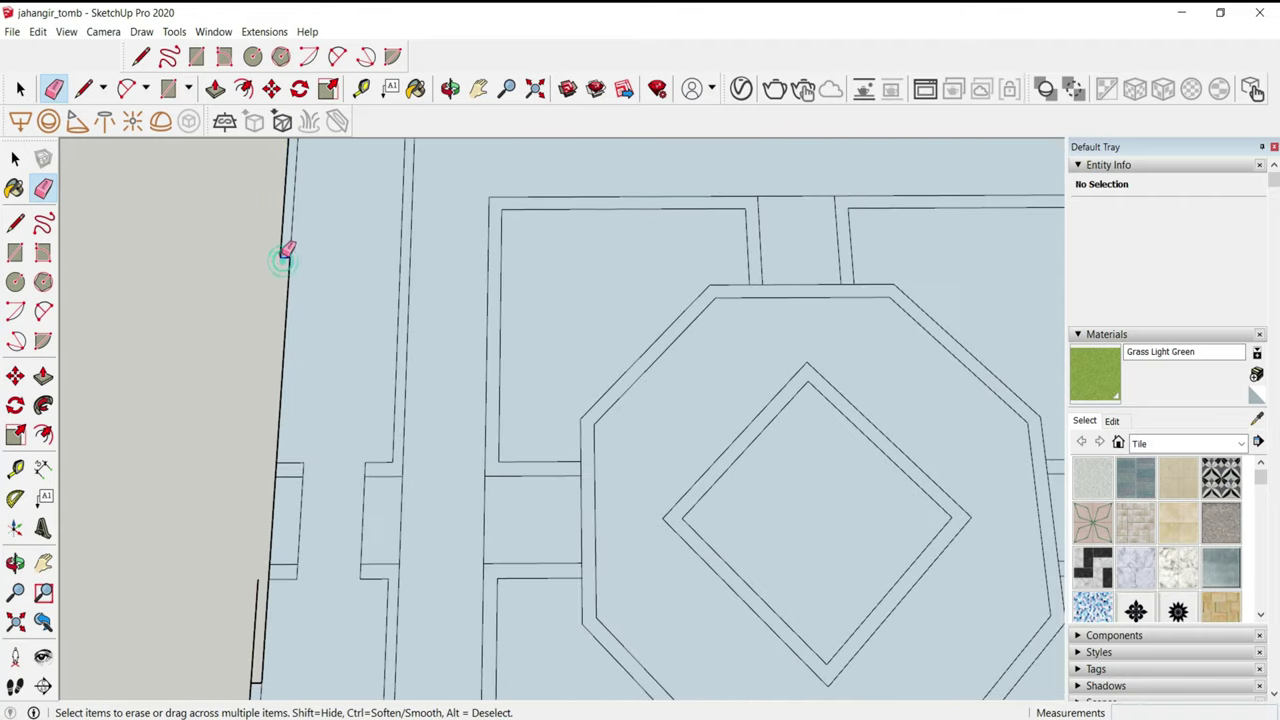
scroll(262, 398, "down", 2)
scroll(474, 197, "up", 2)
scroll(360, 287, "down", 1)
key("l")
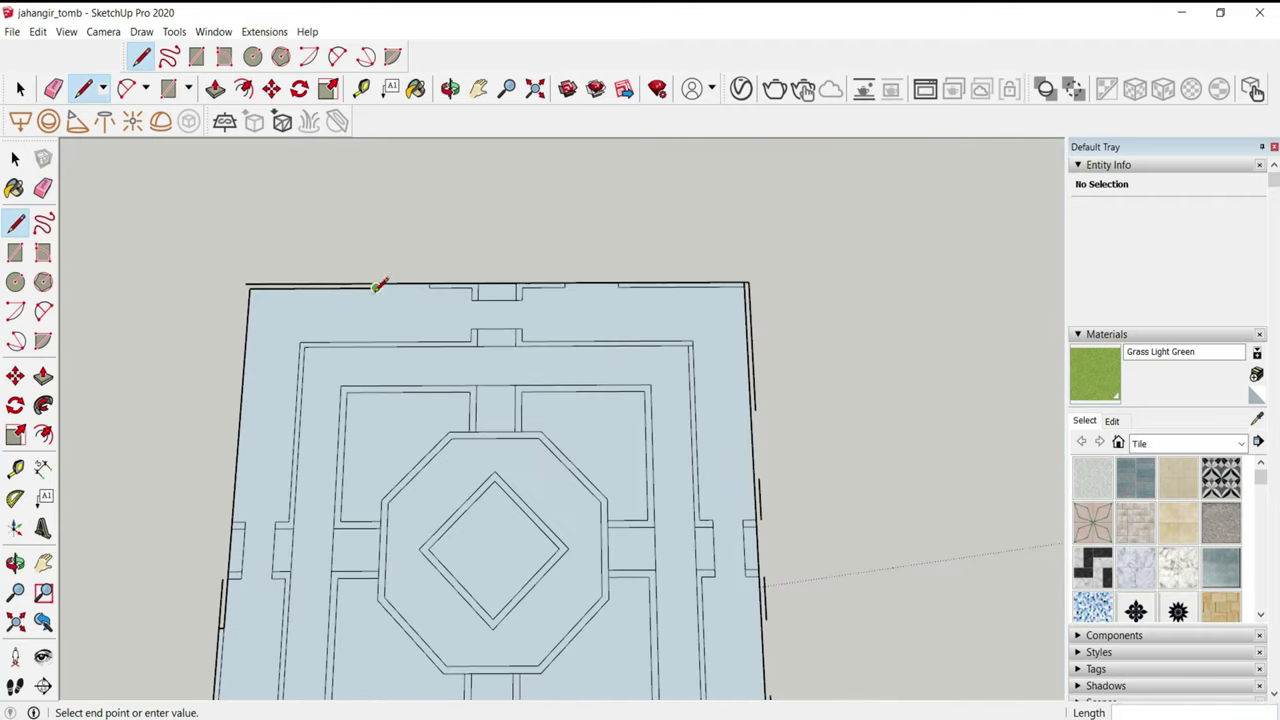
scroll(498, 276, "up", 3)
key("e")
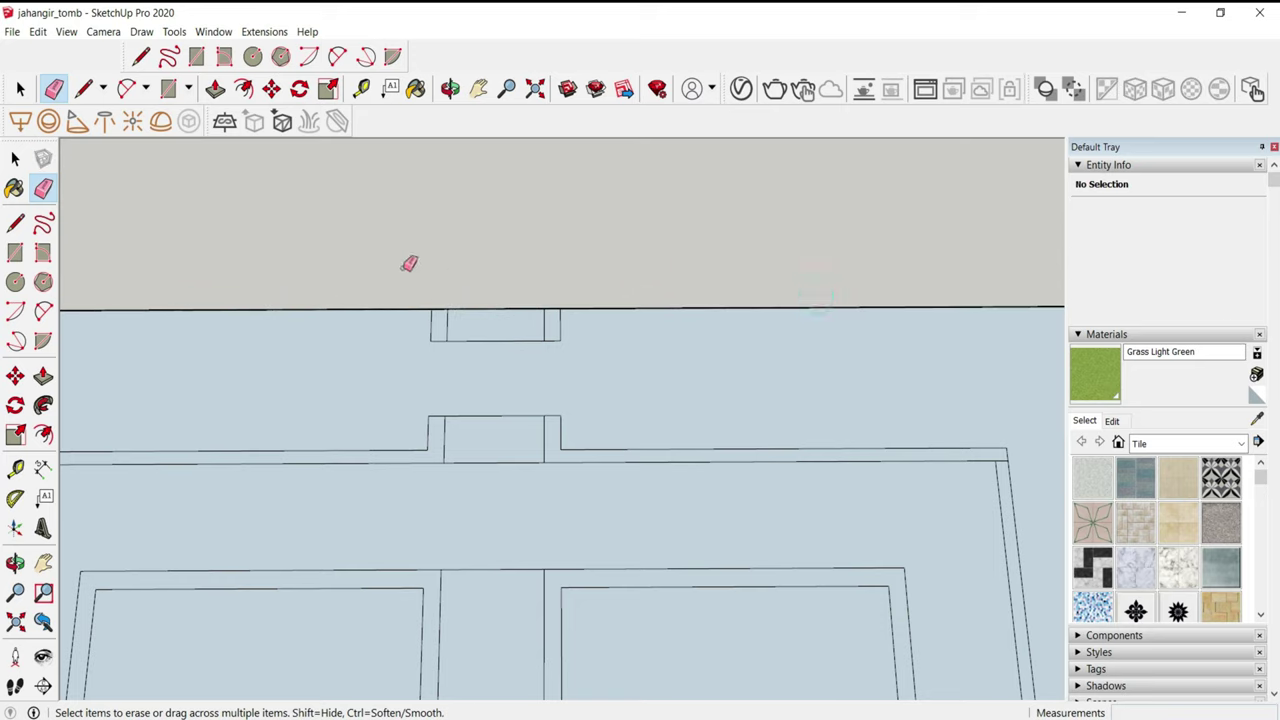
scroll(480, 262, "down", 3)
scroll(690, 281, "up", 3)
scroll(684, 268, "down", 2)
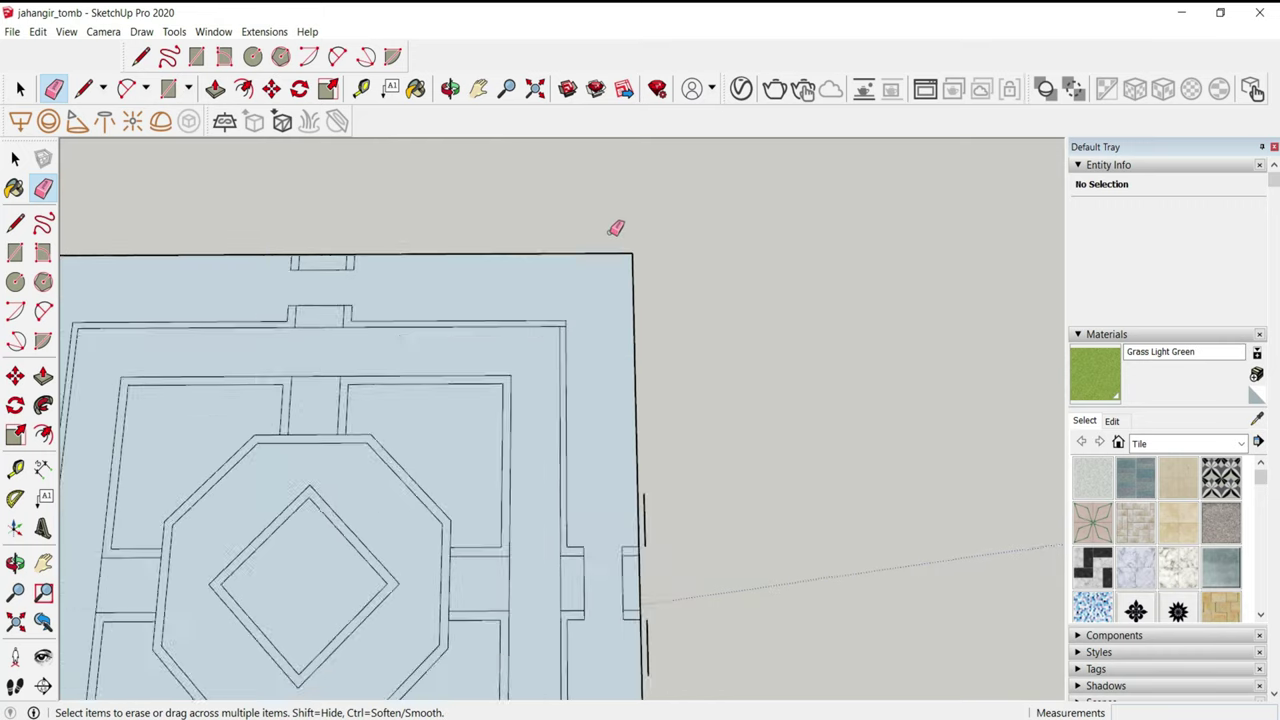
scroll(632, 372, "down", 1)
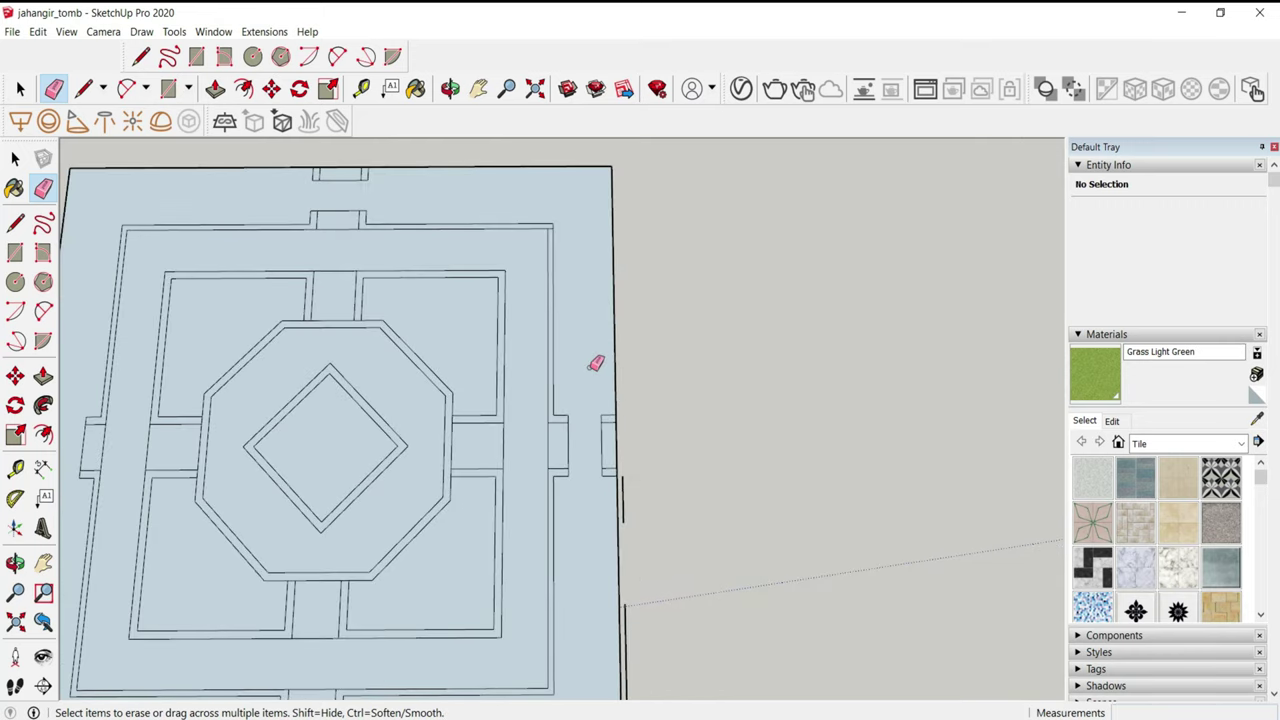
scroll(620, 455, "up", 2)
scroll(612, 410, "down", 3)
scroll(608, 545, "up", 3)
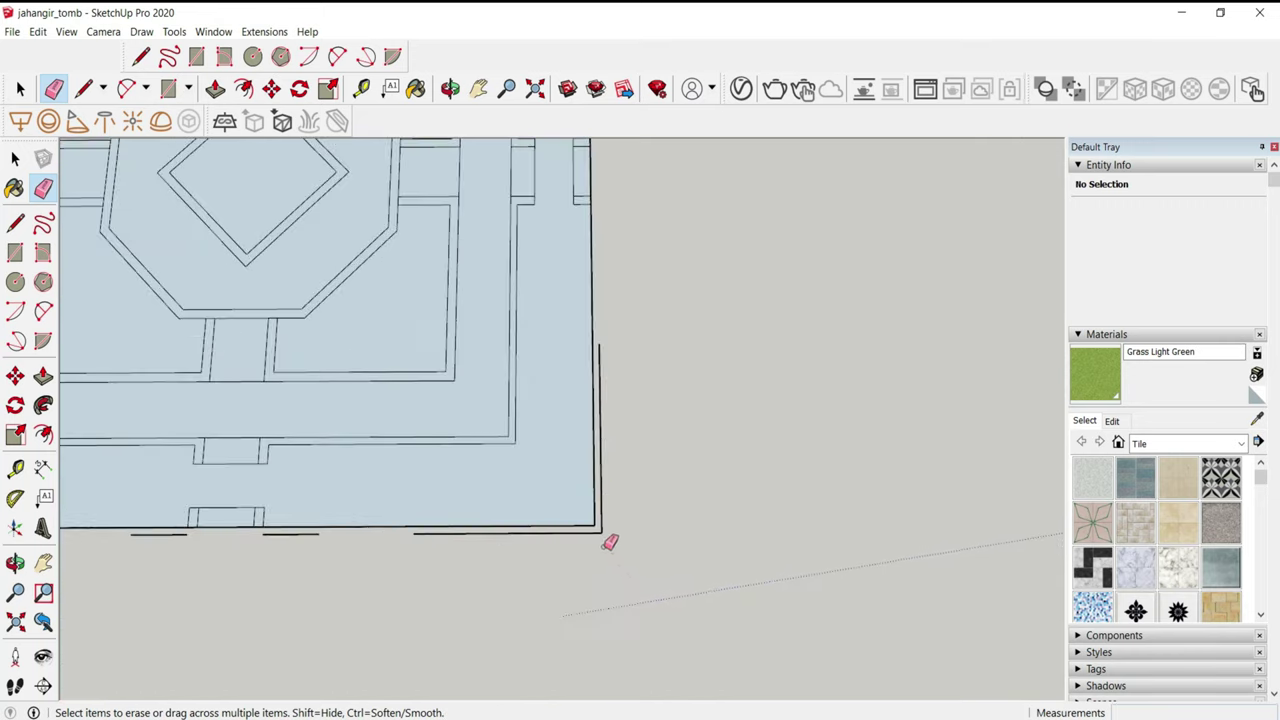
scroll(567, 527, "down", 2)
scroll(417, 400, "up", 1)
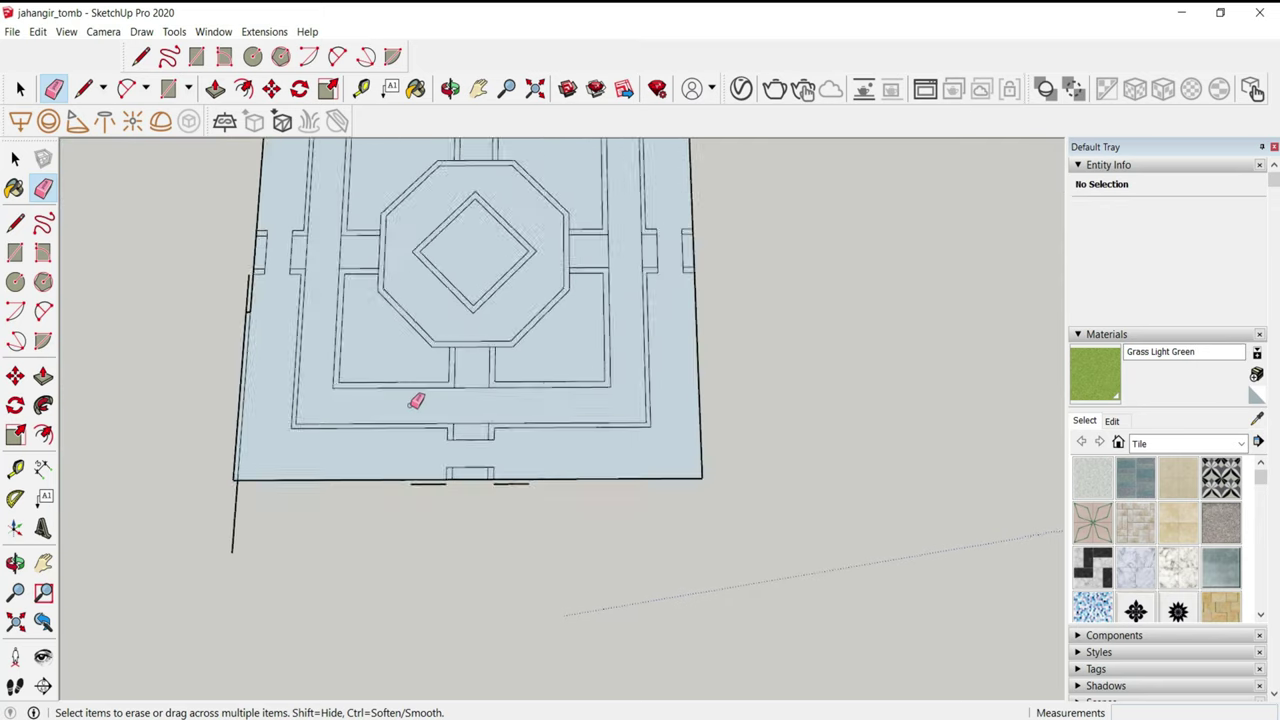
scroll(455, 532, "up", 3)
scroll(690, 525, "down", 3)
scroll(398, 376, "up", 3)
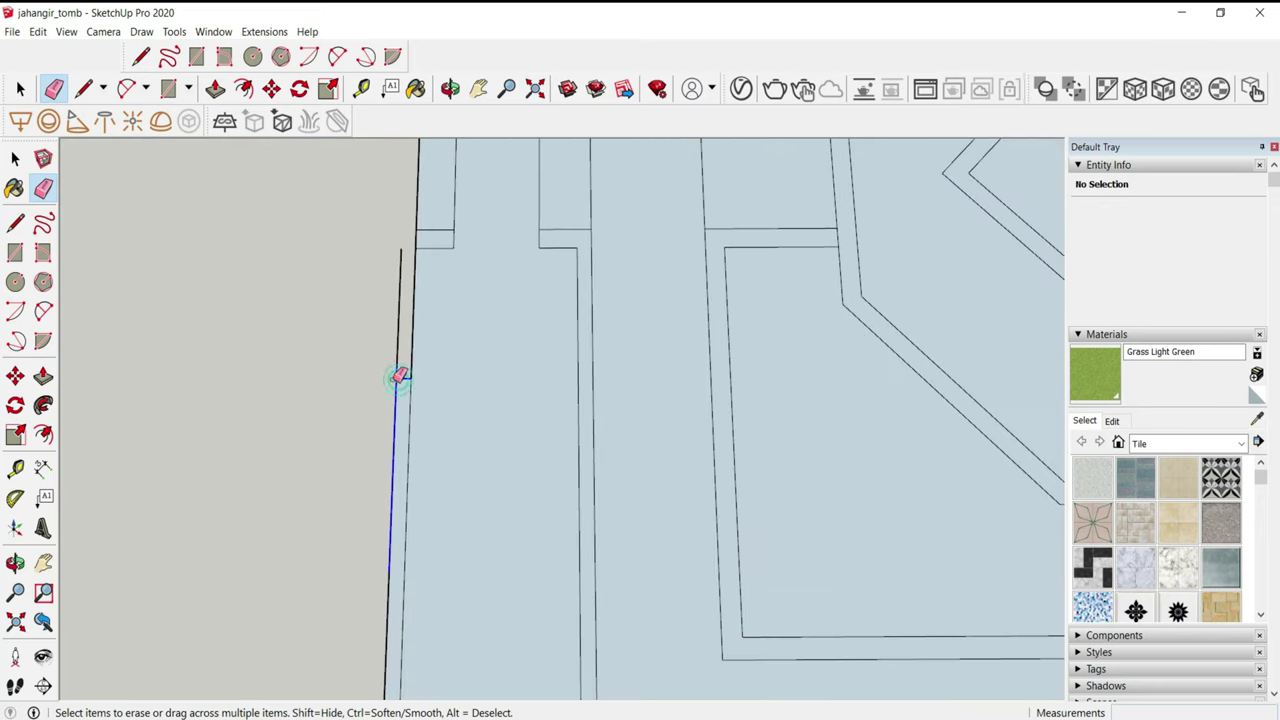
left_click(403, 353)
- Zoom out to view the whole cleanly outlined platform
scroll(403, 480, "down", 2)
scroll(386, 560, "down", 2)
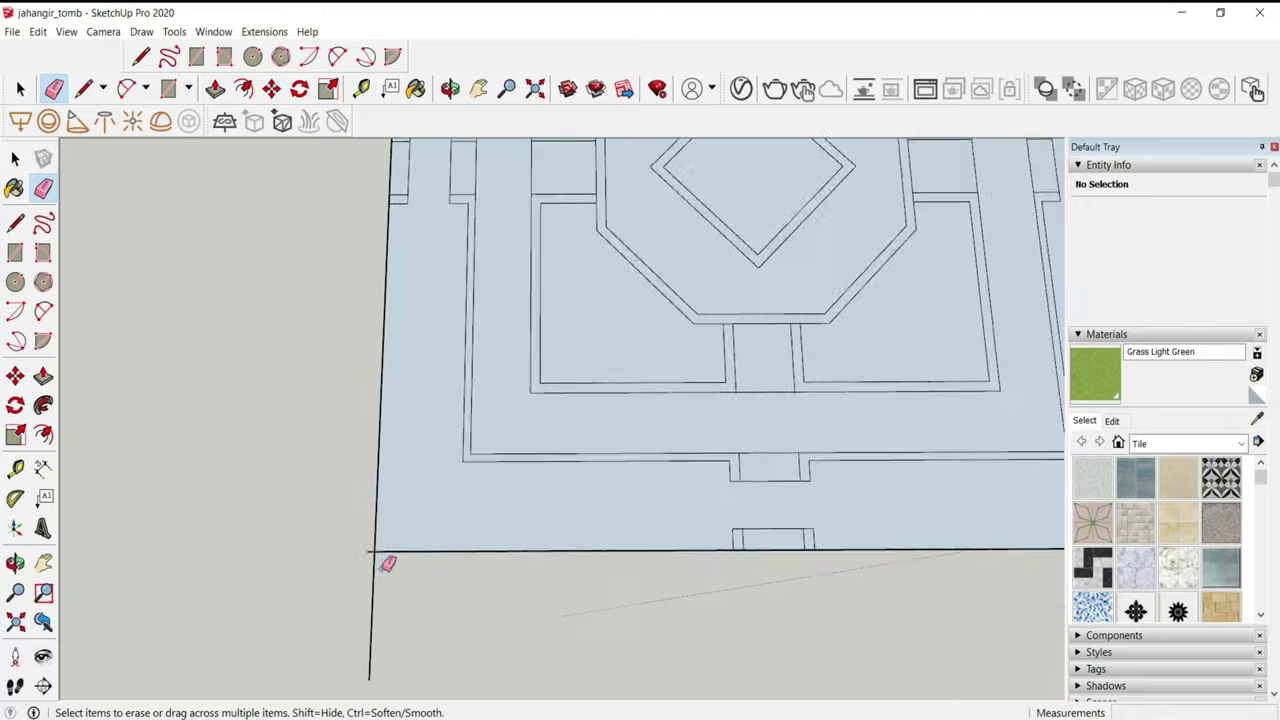
scroll(384, 558, "down", 1)
scroll(363, 523, "down", 2)
scroll(335, 421, "down", 2)
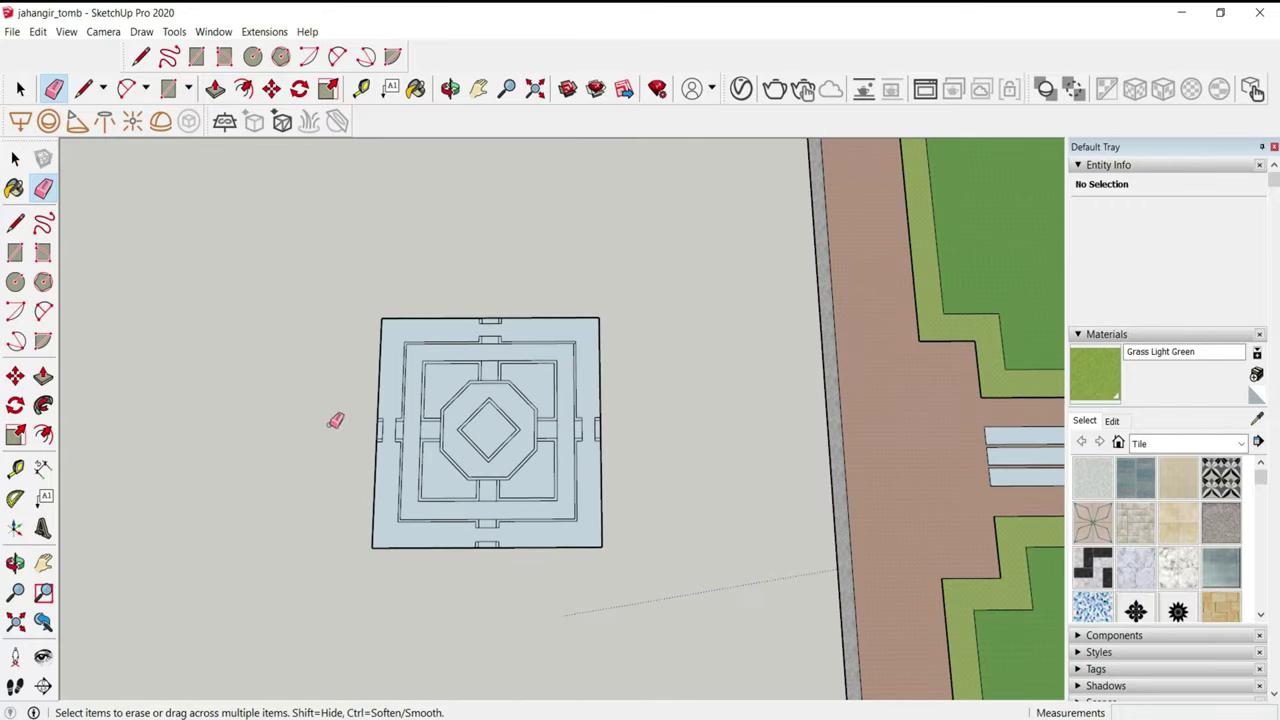
- Move the entire tomb floor plan onto the corner of the central plaza
triple_click(479, 449)
key("m")
scroll(455, 553, "down", 3)
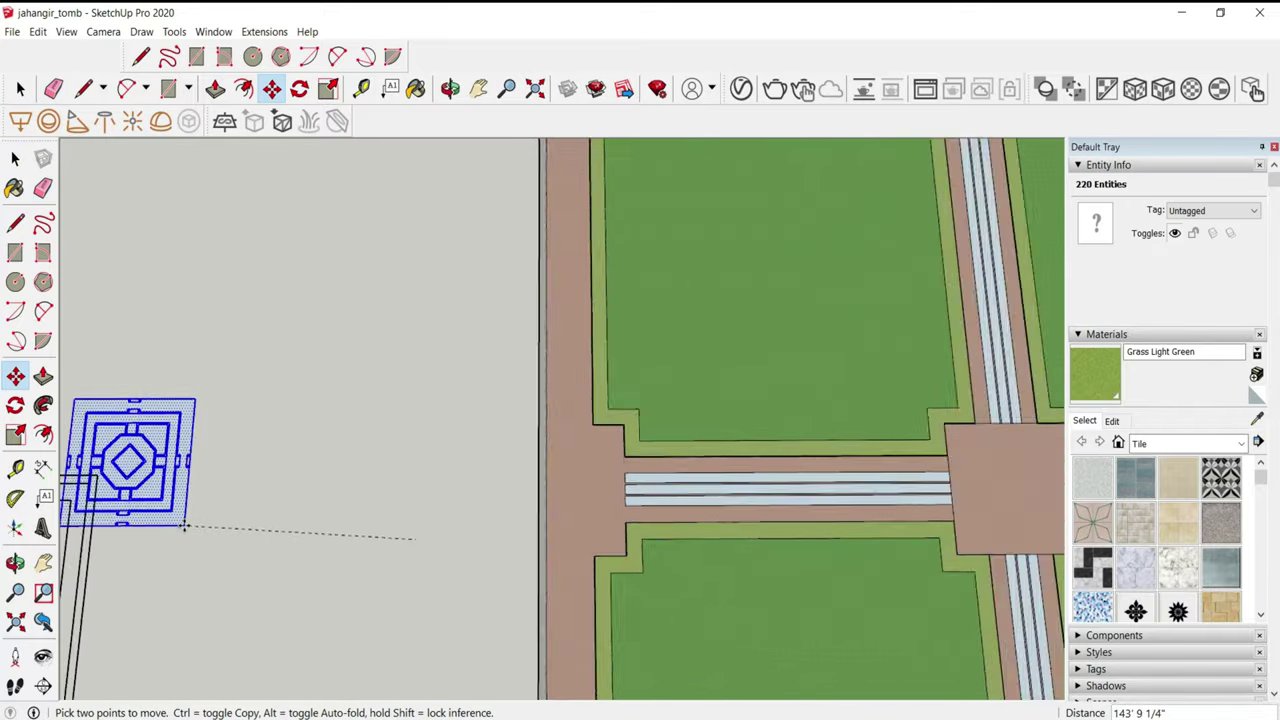
scroll(150, 470, "down", 2)
scroll(175, 490, "up", 2)
scroll(370, 490, "up", 4)
scroll(549, 518, "up", 3)
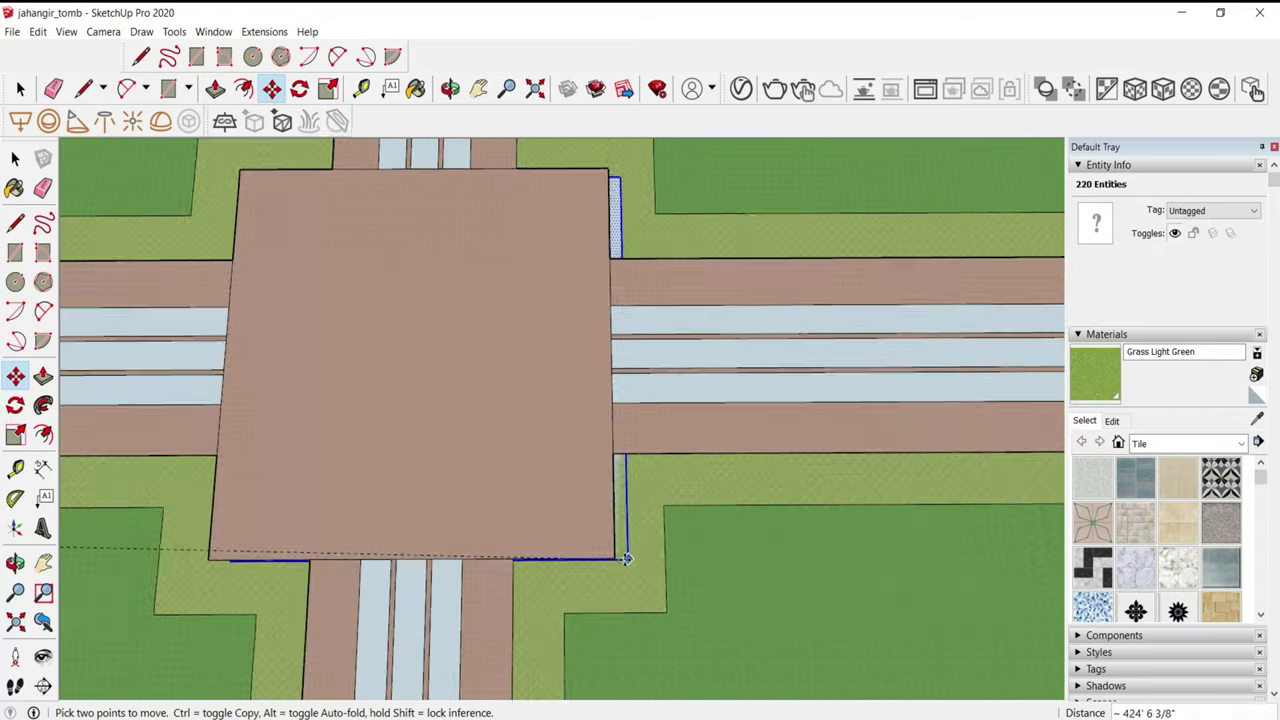
scroll(612, 552, "up", 3)
left_click(553, 556)
- Paint the middle path strip grey stone and the upper light strip grass green
key("space")
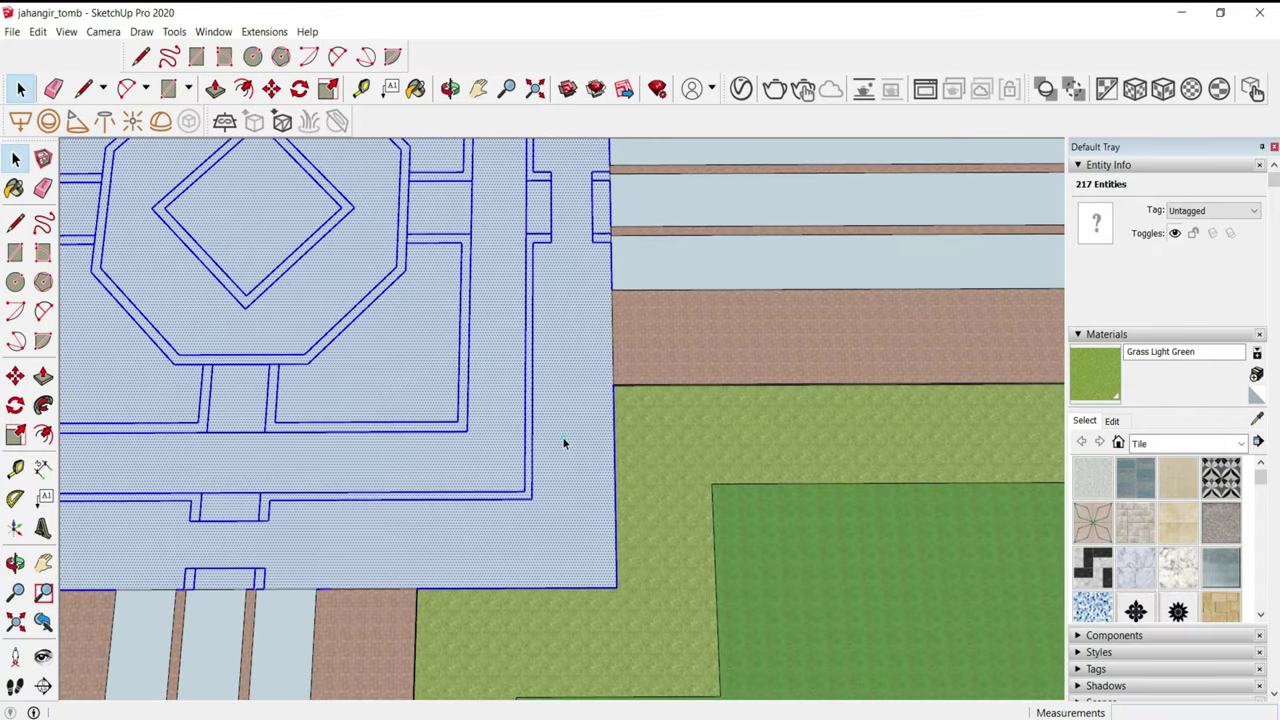
left_click(560, 443)
scroll(572, 495, "down", 3)
scroll(572, 495, "down", 2)
scroll(650, 426, "up", 4)
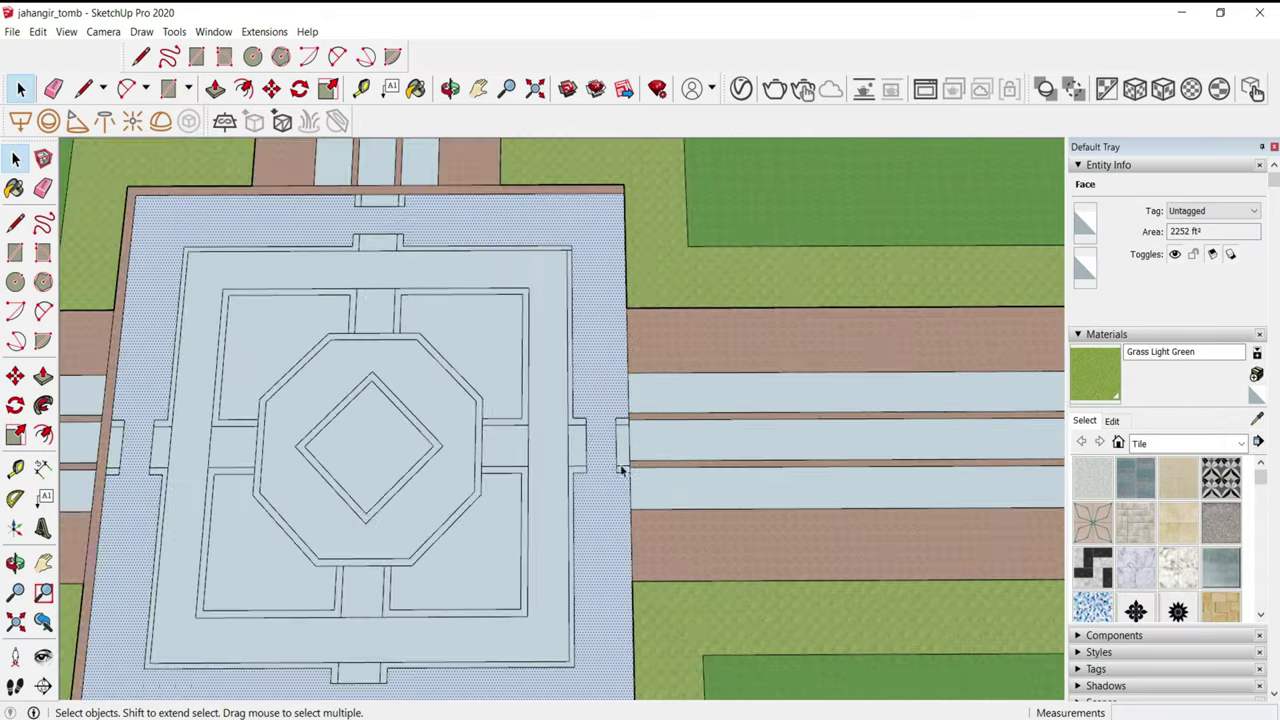
middle_click_drag(650, 426, 679, 446)
left_click(679, 446)
left_click(679, 416)
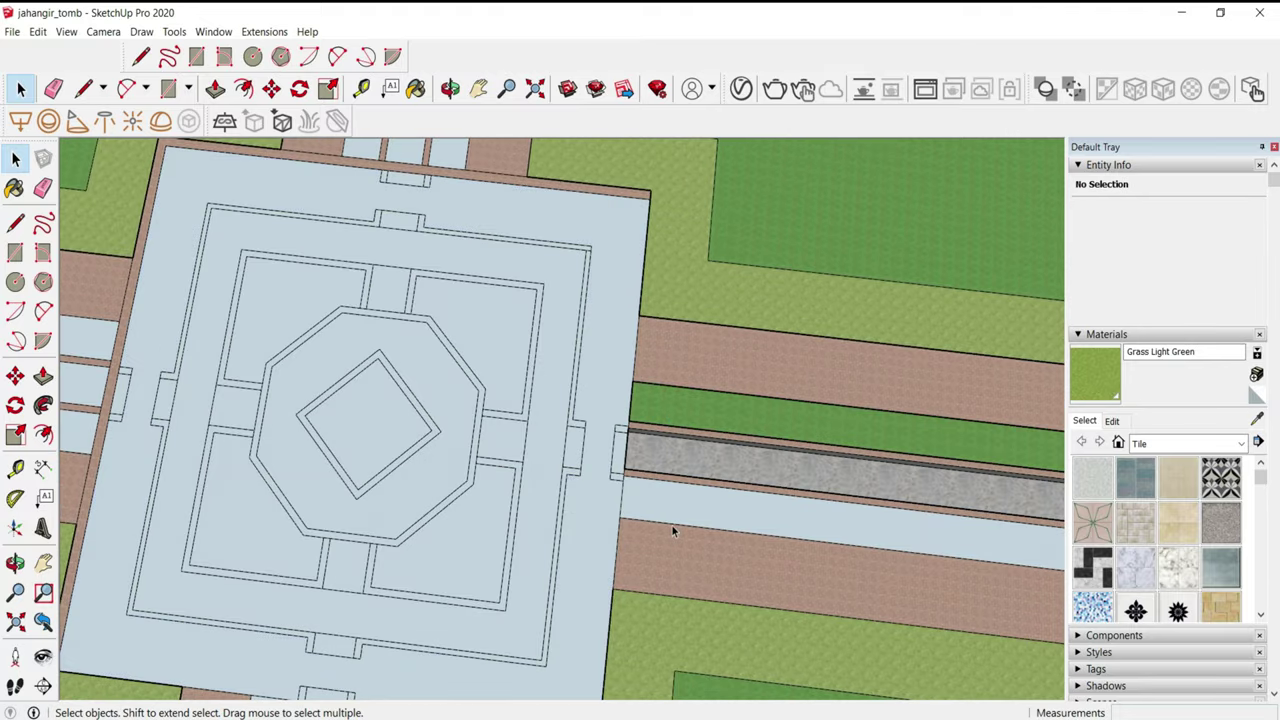
- Select the lower light strip with its connected geometry, then clear the selection
middle_click_drag(674, 531, 656, 495)
key("space")
left_click(670, 523)
triple_click(670, 523)
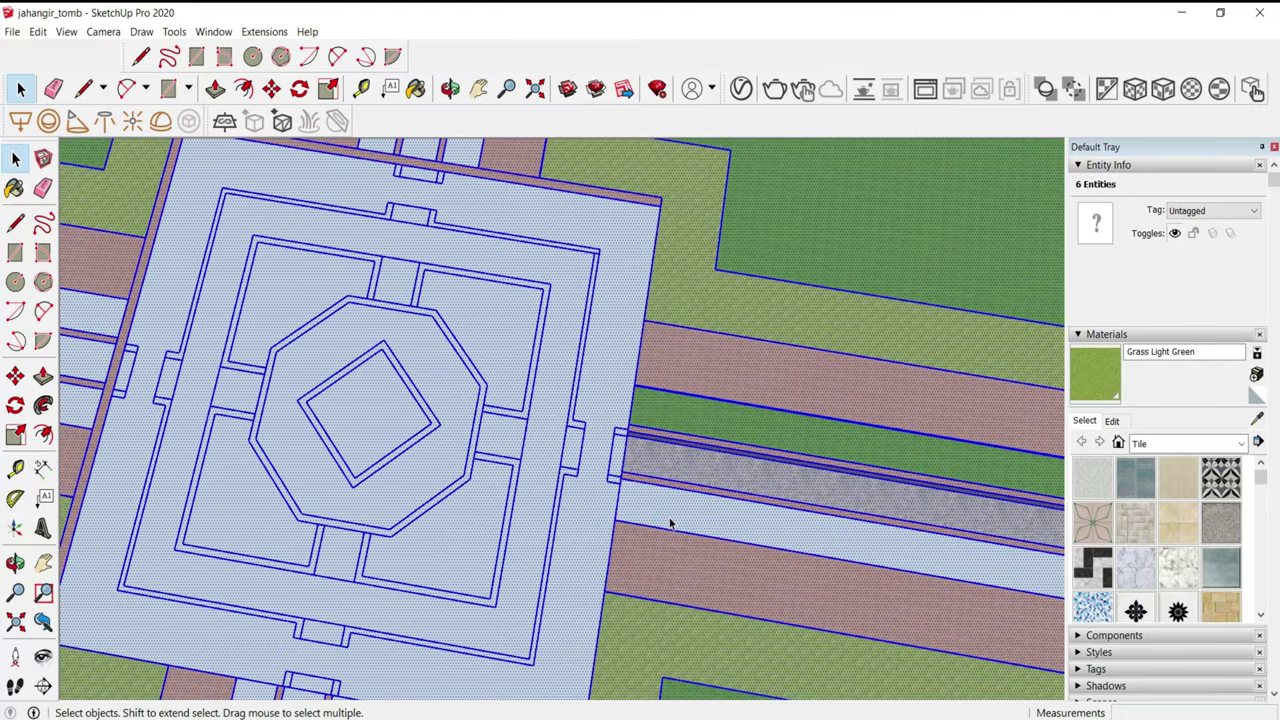
left_click(670, 517)
- Select a strip face on the left path and tilt the view toward the channel
middle_click_drag(670, 519, 600, 560)
scroll(467, 638, "down", 3)
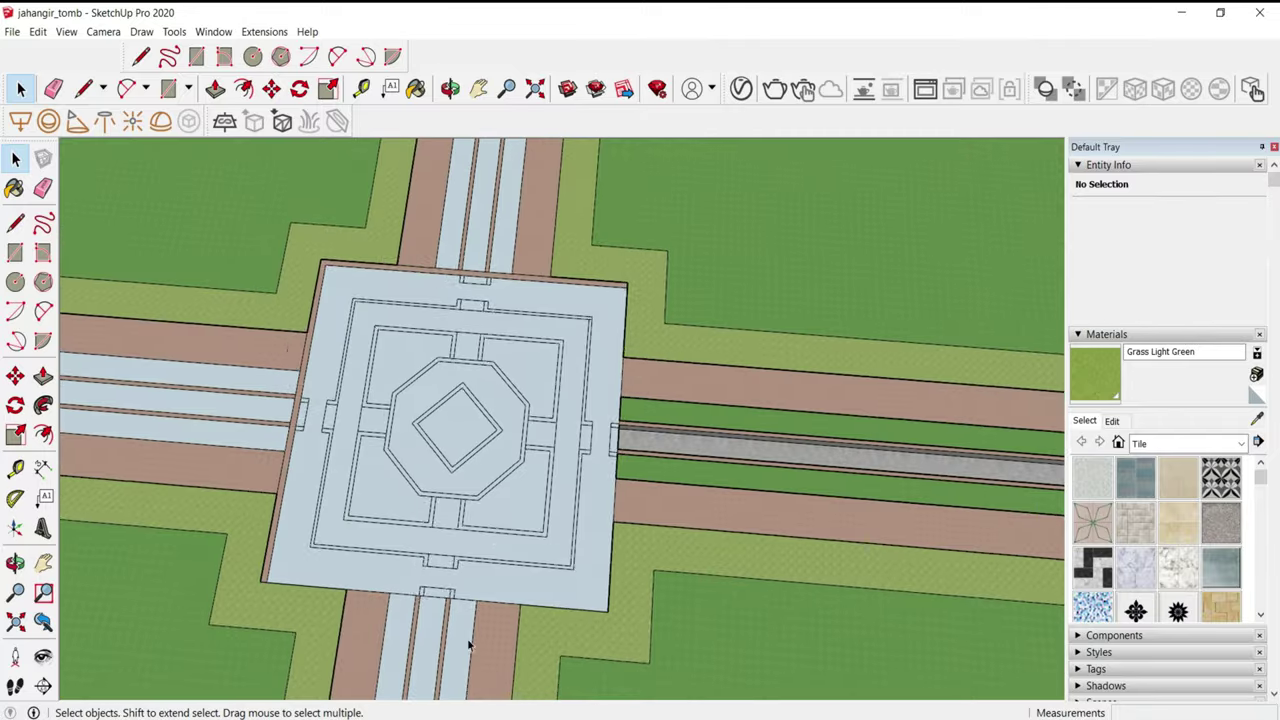
scroll(453, 623, "up", 3)
middle_click_drag(406, 616, 363, 606)
scroll(303, 451, "down", 3)
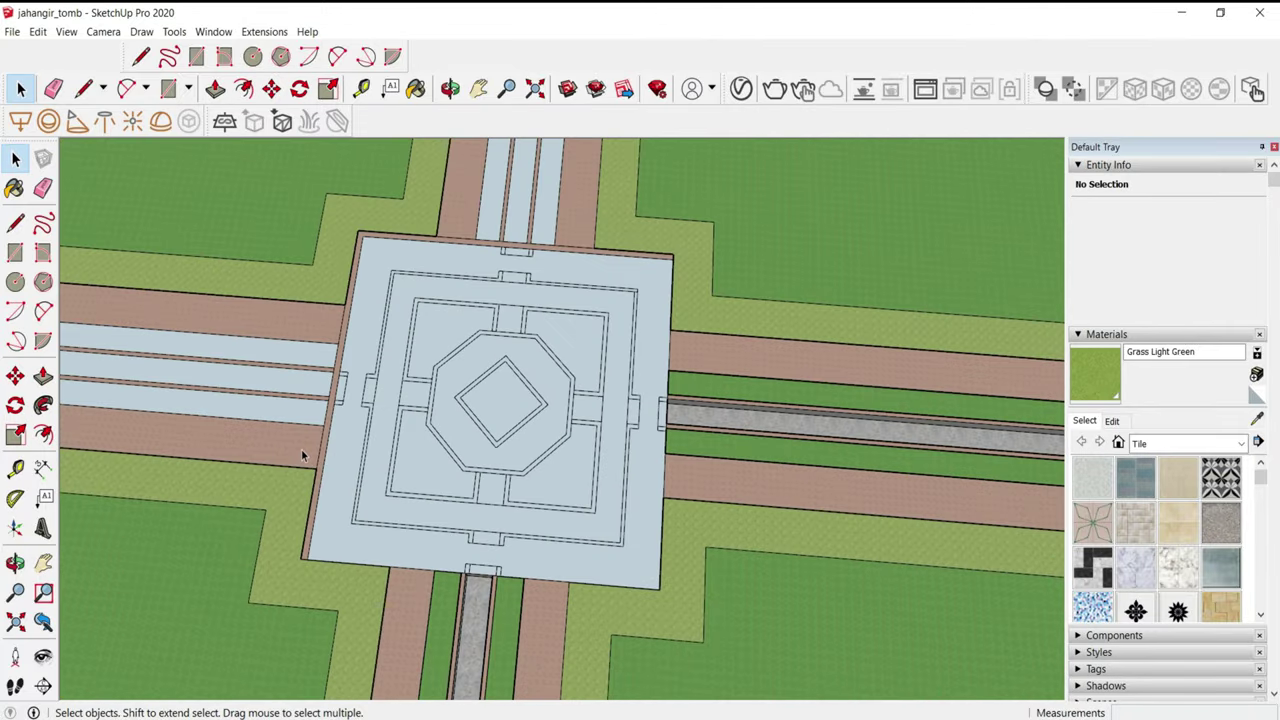
scroll(302, 447, "up", 3)
scroll(231, 366, "up", 2)
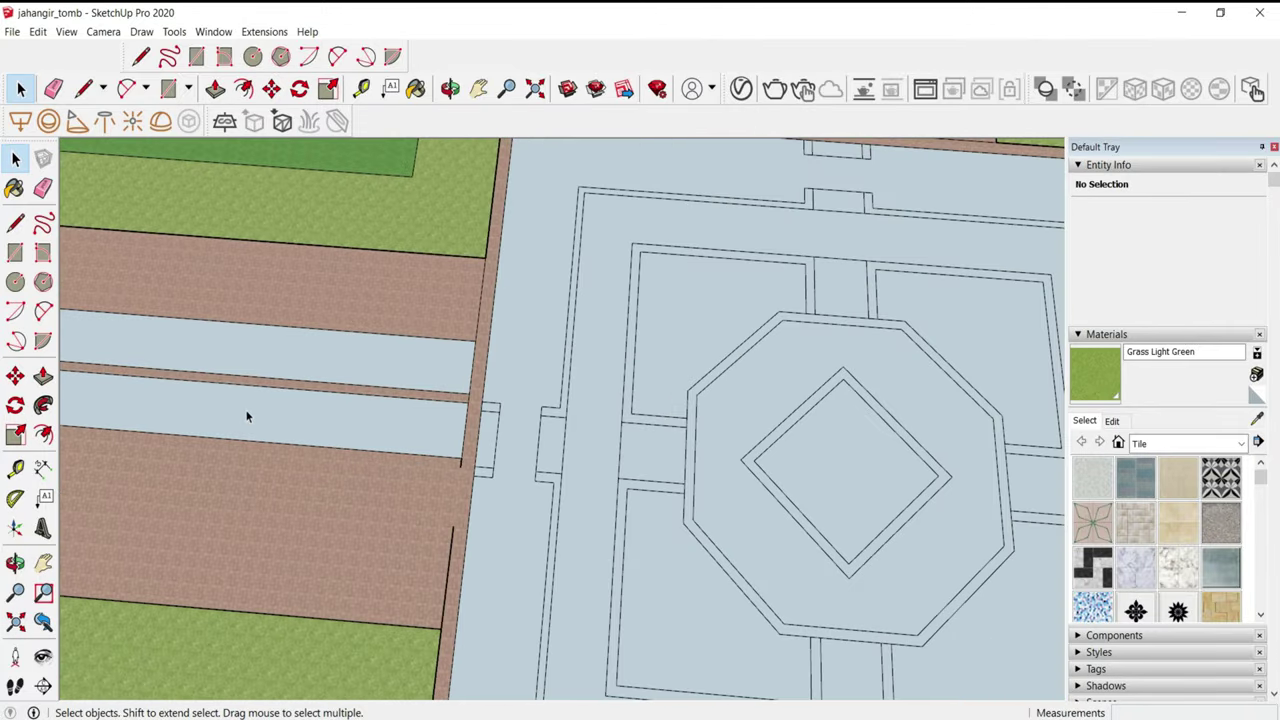
left_click(247, 472)
scroll(230, 420, "down", 3)
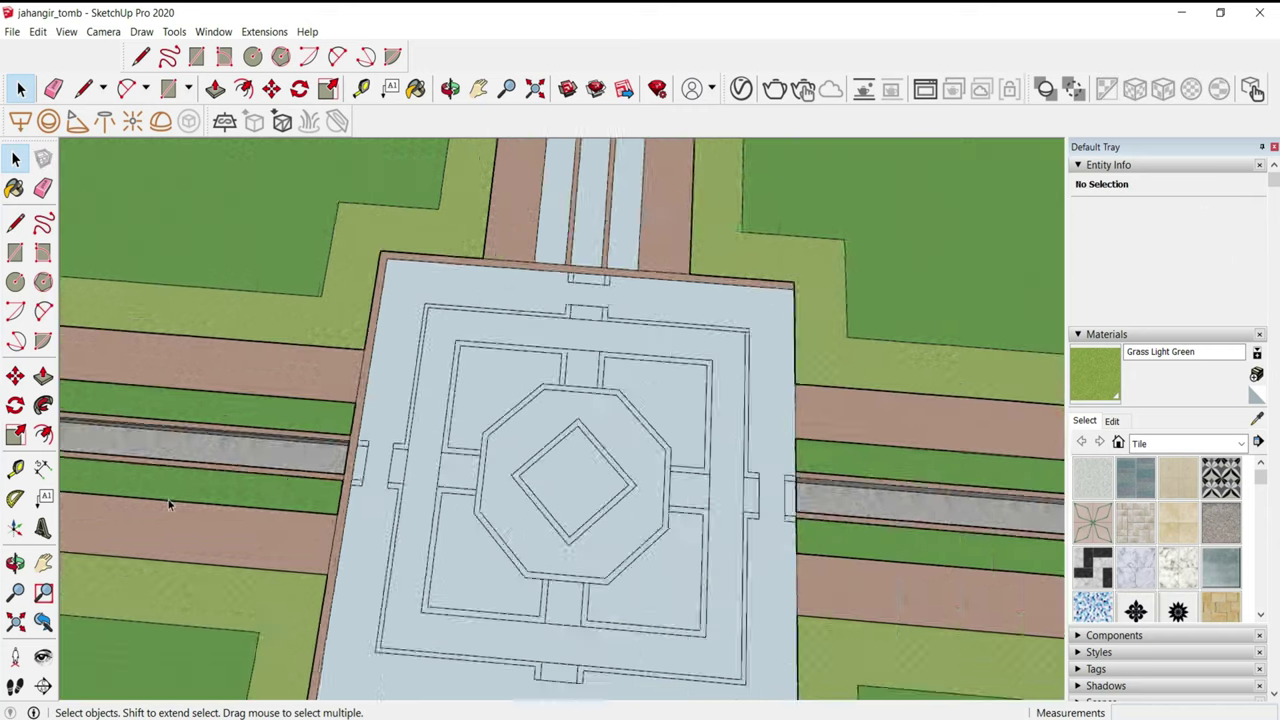
scroll(480, 320, "up", 3)
mouse_move(594, 340)
middle_mouse_down()
mouse_move(428, 371)
mouse_move(397, 360)
mouse_move(511, 421)
middle_mouse_up()
- Push/Pull the channel's end wall out toward the tomb platform
scroll(511, 421, "up", 3)
key("p")
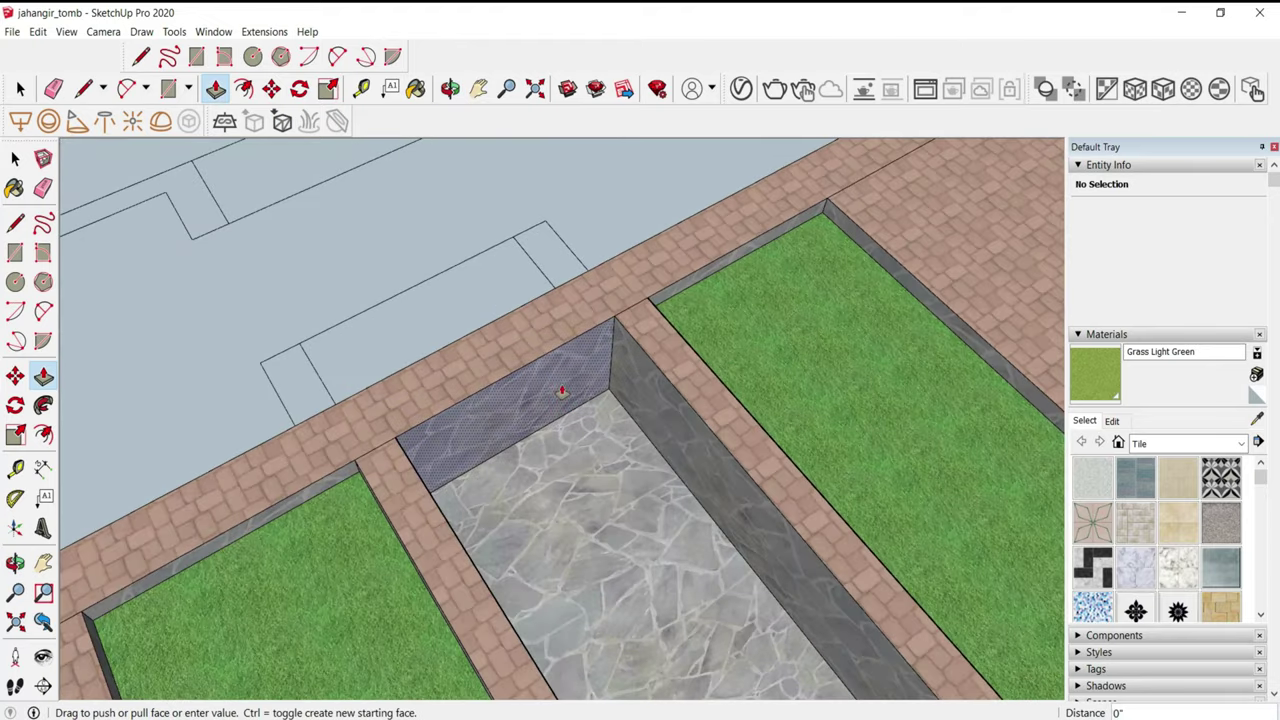
left_click(456, 314)
left_click_drag(553, 322, 468, 262)
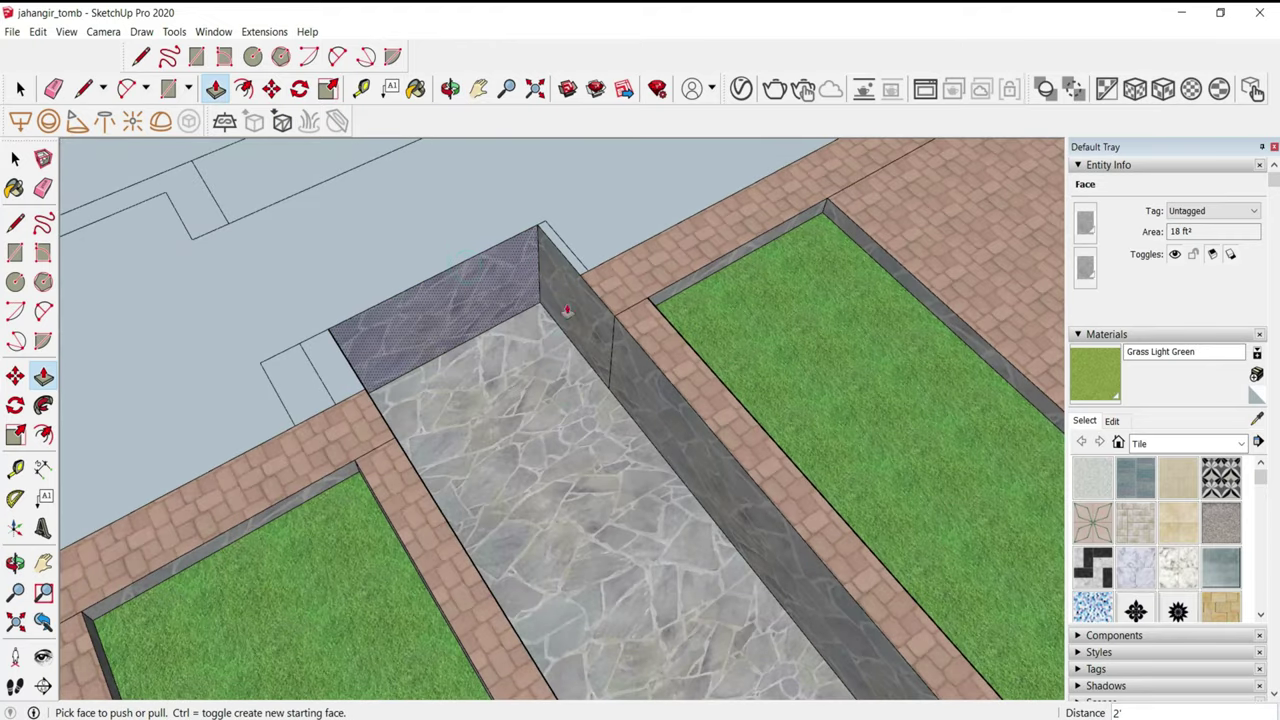
scroll(566, 311, "up", 2)
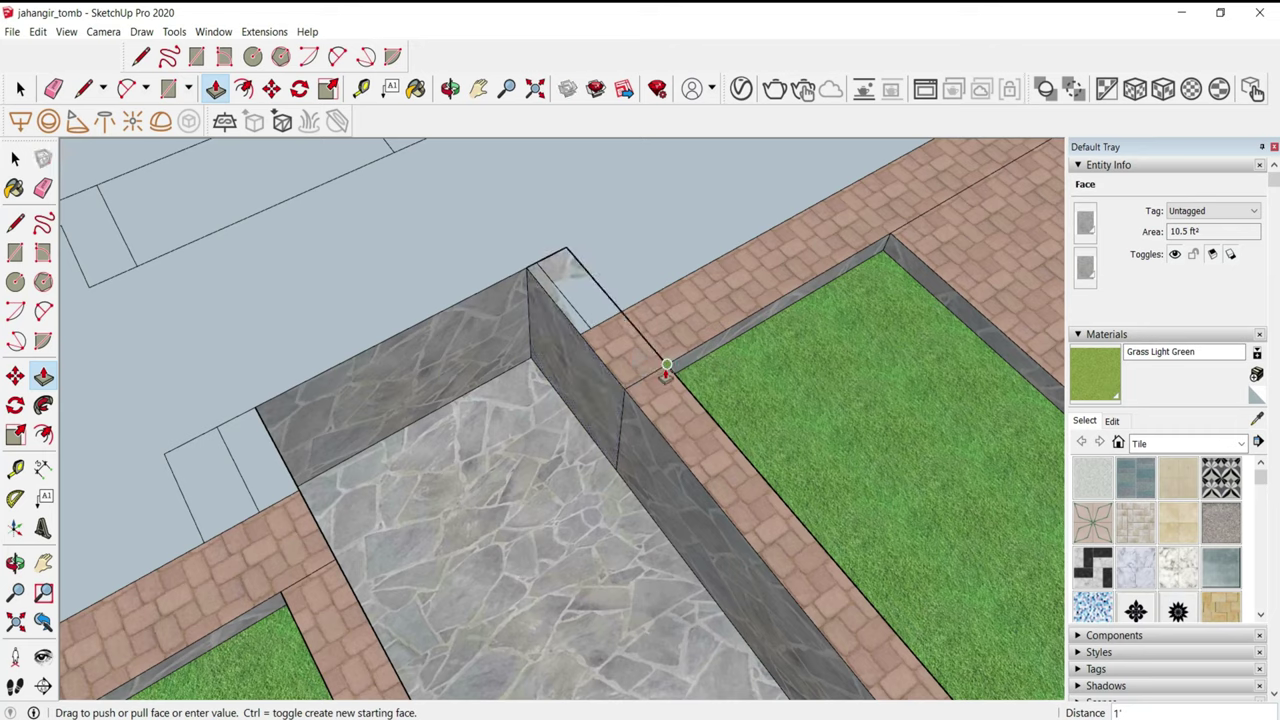
scroll(665, 370, "up", 2)
- Extend the left channel wall over the brick path and erase leftover edges at its end
key("e")
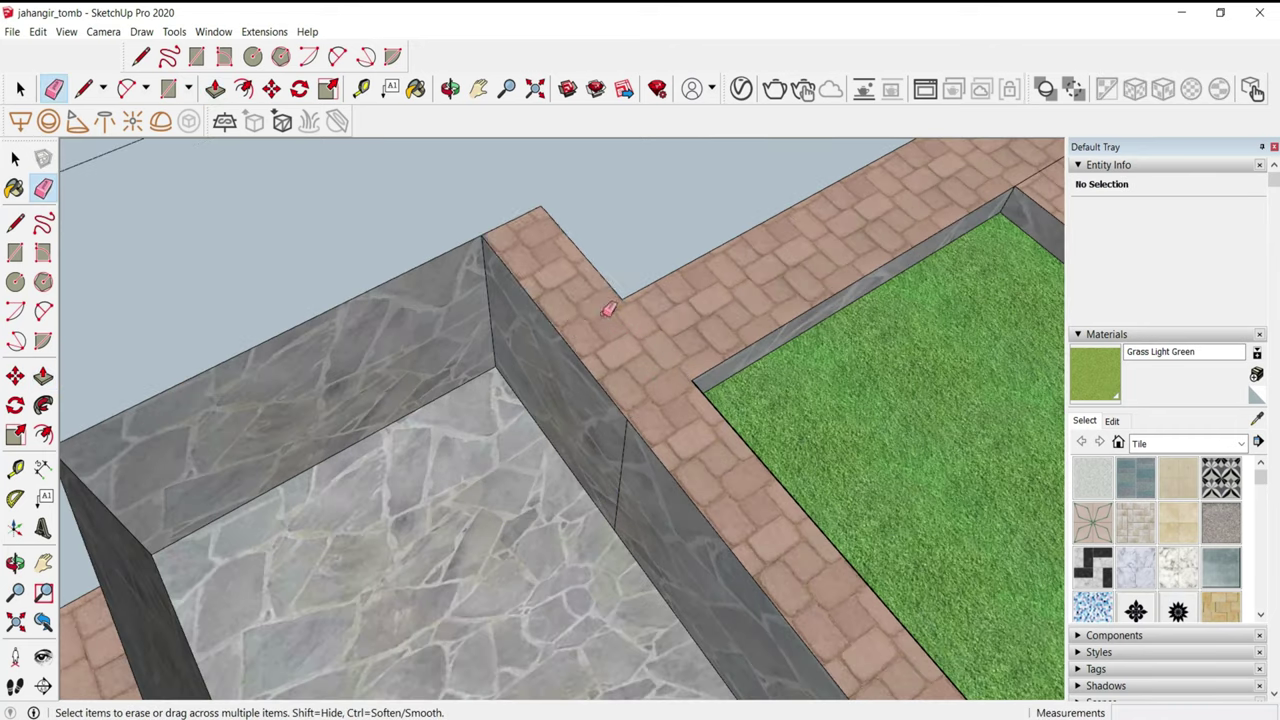
mouse_move(608, 310)
middle_mouse_down()
mouse_move(623, 380)
mouse_move(331, 457)
middle_mouse_up()
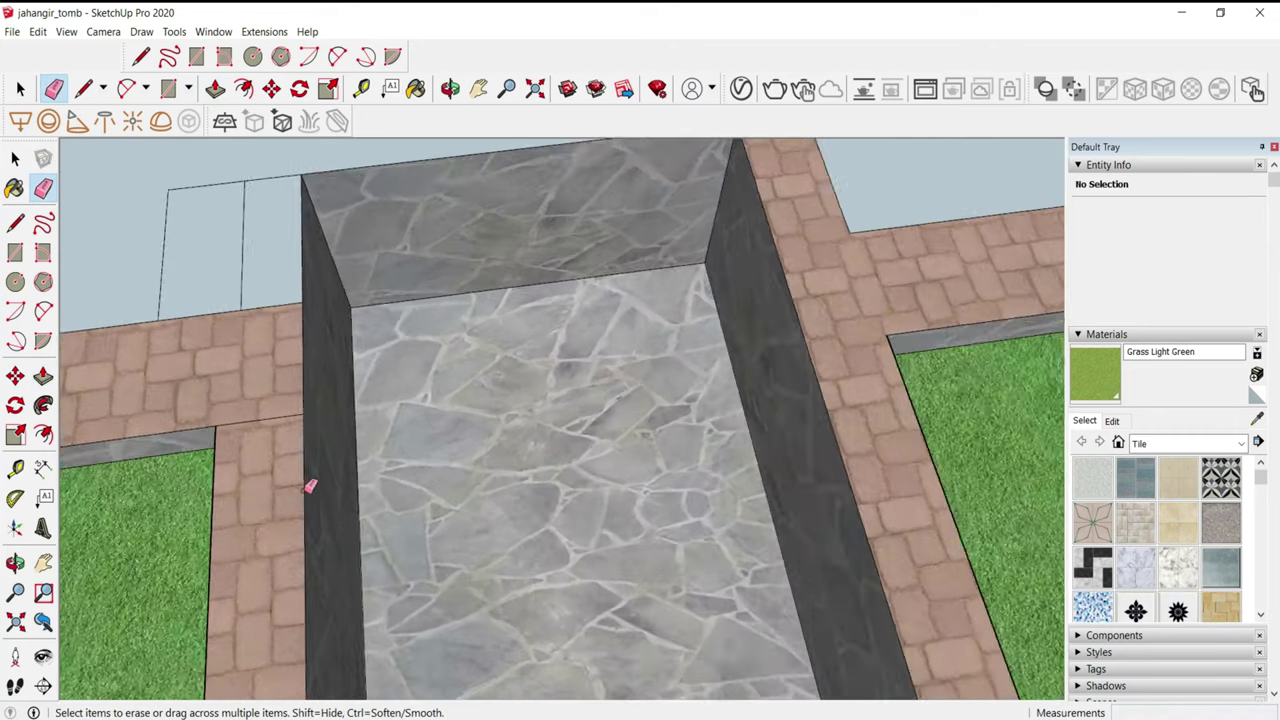
scroll(320, 395, "up", 1)
left_click_drag(323, 393, 200, 457)
key("e")
scroll(259, 362, "down", 2)
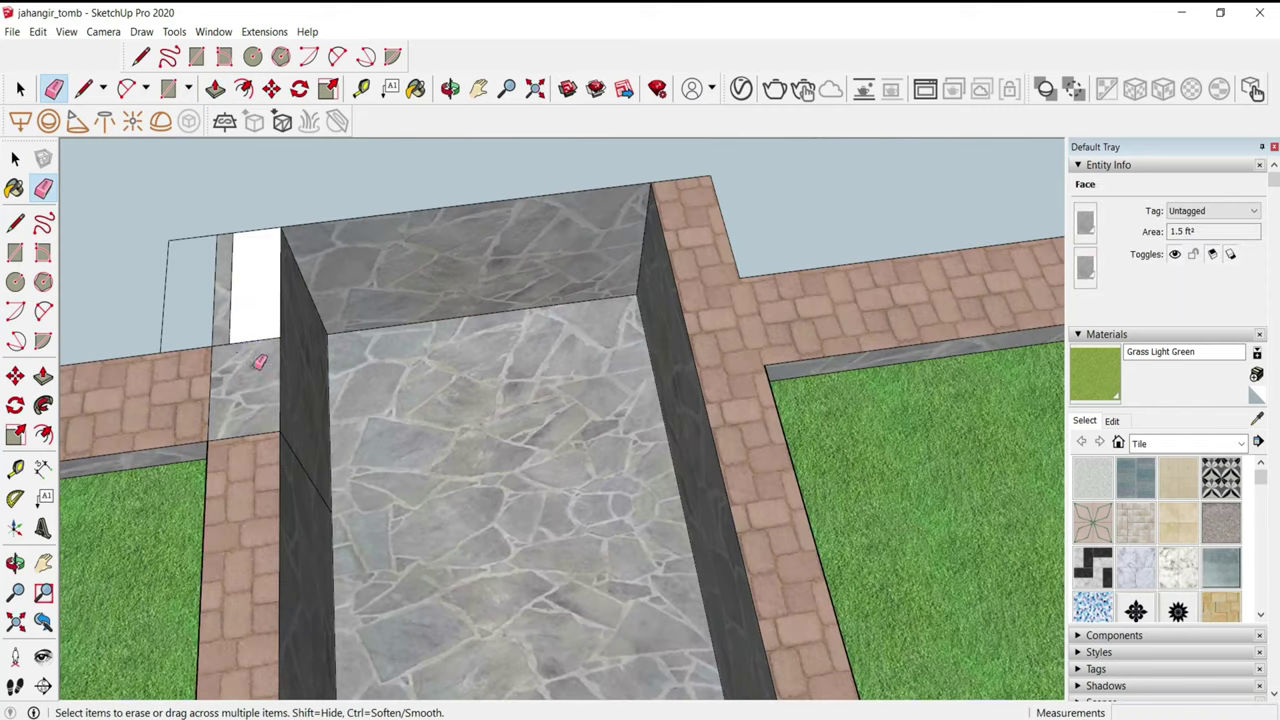
mouse_move(232, 340)
left_mouse_down()
mouse_move(229, 394)
mouse_move(193, 325)
left_mouse_up()
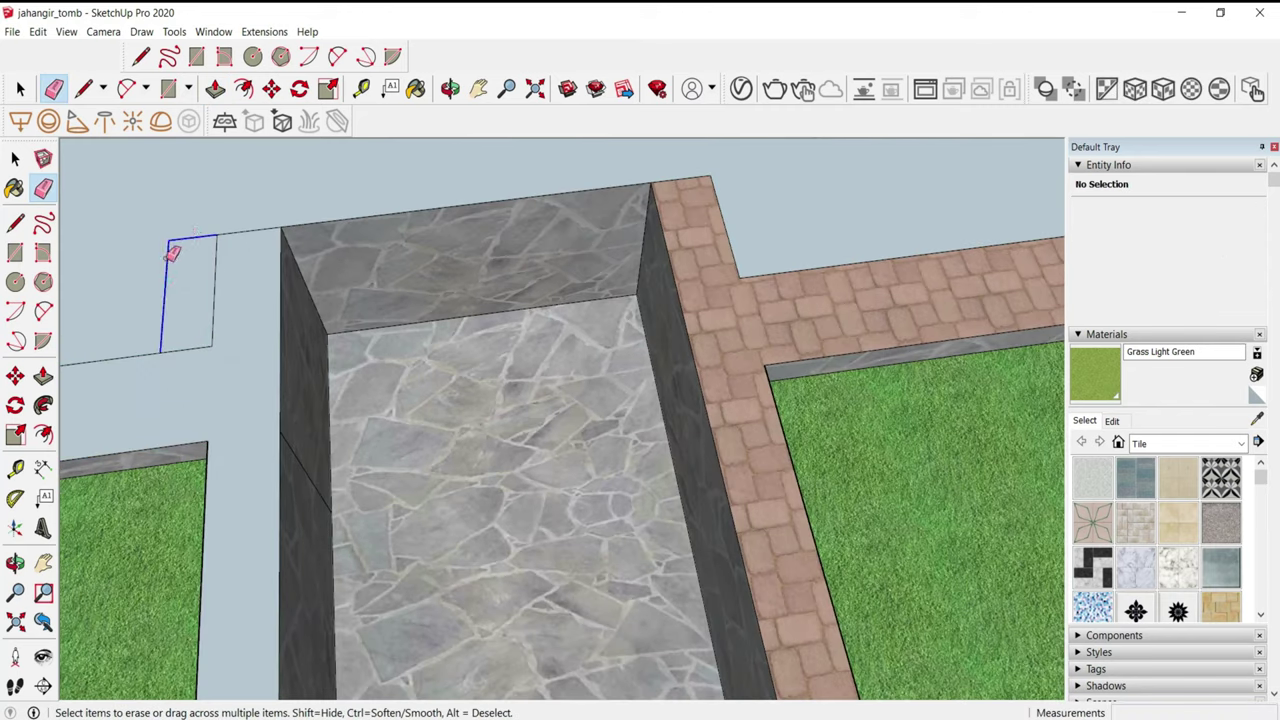
scroll(623, 403, "down", 3)
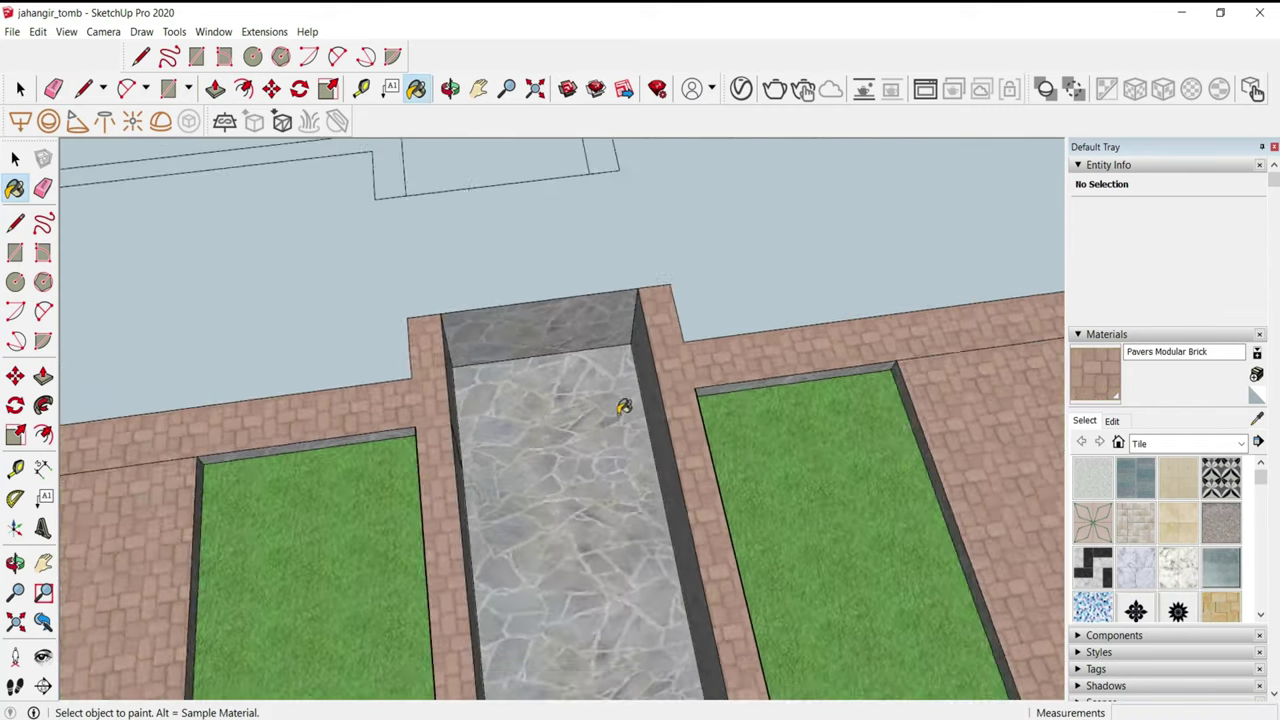
scroll(606, 349, "down", 2)
- Orbit to review the platform and gardens with paving reaching the platform edge
mouse_move(606, 349)
middle_mouse_down()
mouse_move(400, 443)
mouse_move(608, 400)
mouse_move(571, 449)
middle_mouse_up()
scroll(608, 400, "down", 3)
scroll(571, 449, "up", 3)
scroll(550, 428, "down", 1)
key("p")
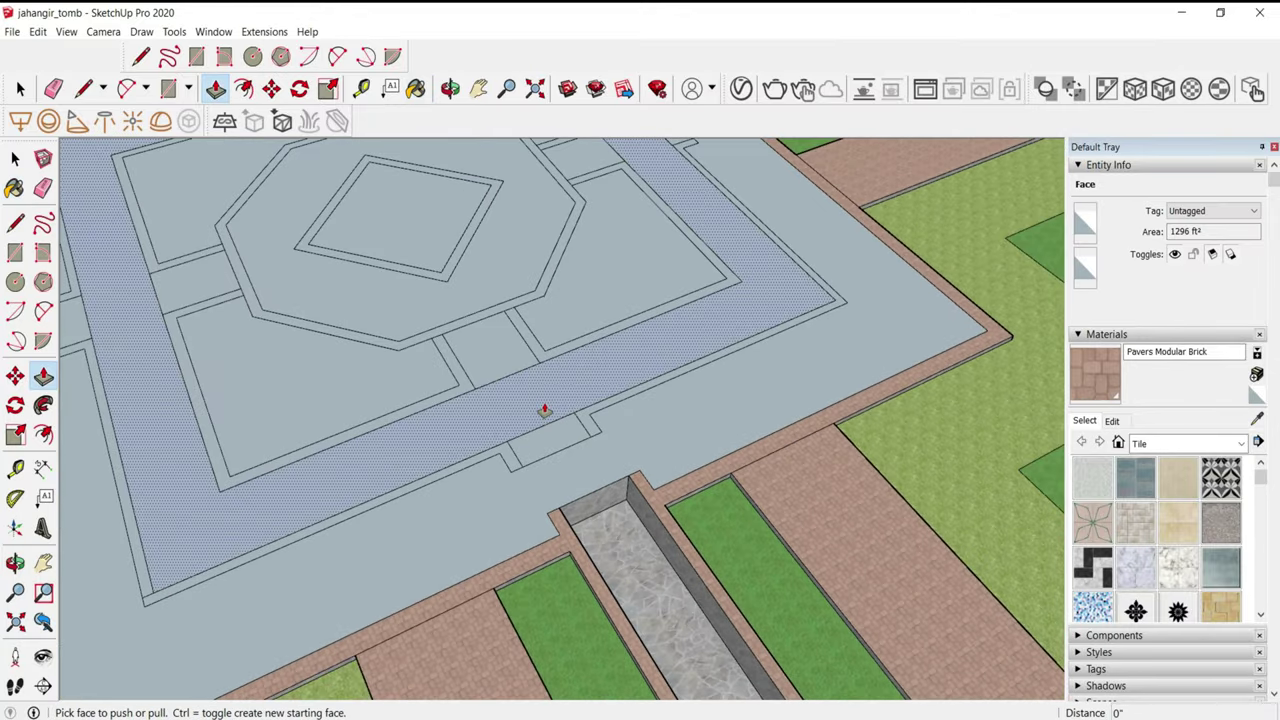
scroll(543, 408, "down", 3)
scroll(543, 408, "up", 3)
mouse_move(543, 408)
middle_mouse_down()
mouse_move(597, 531)
mouse_move(354, 566)
mouse_move(180, 537)
mouse_move(297, 474)
middle_mouse_up()
key("space")
scroll(311, 451, "up", 2)
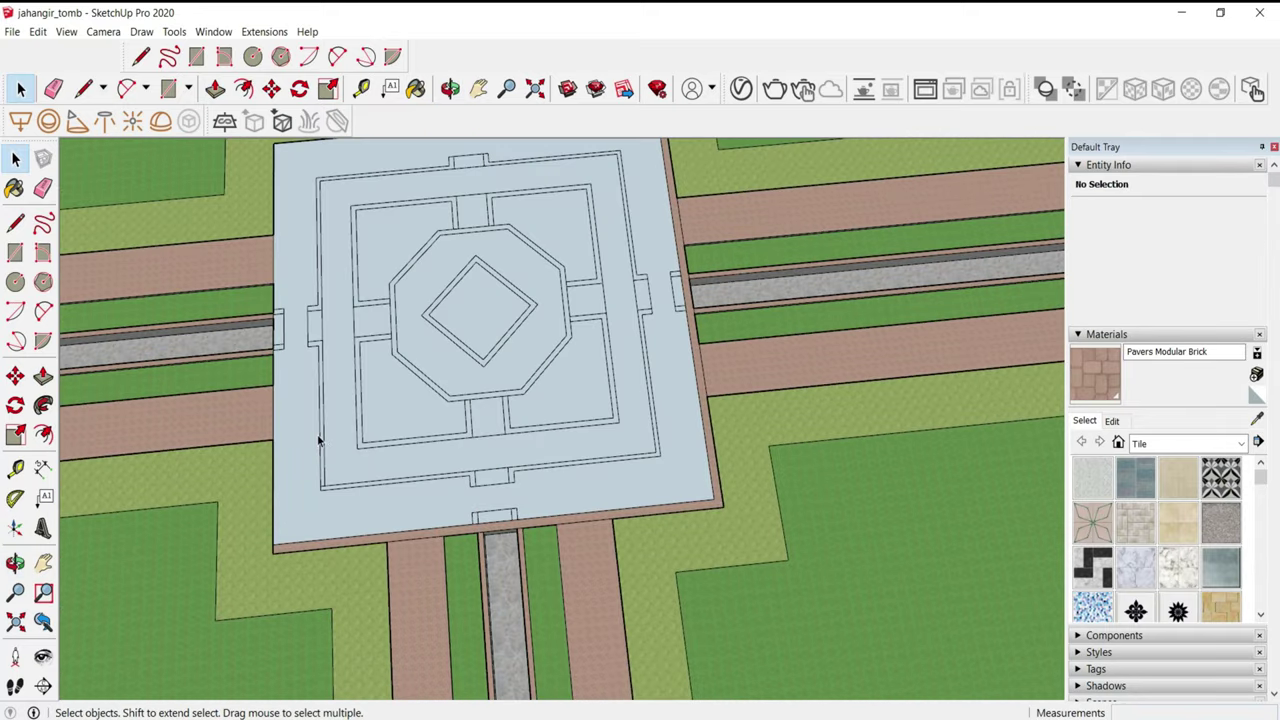
- In Top view, select the tomb group and paste a copy beside the garden
key("t")
left_click(418, 290)
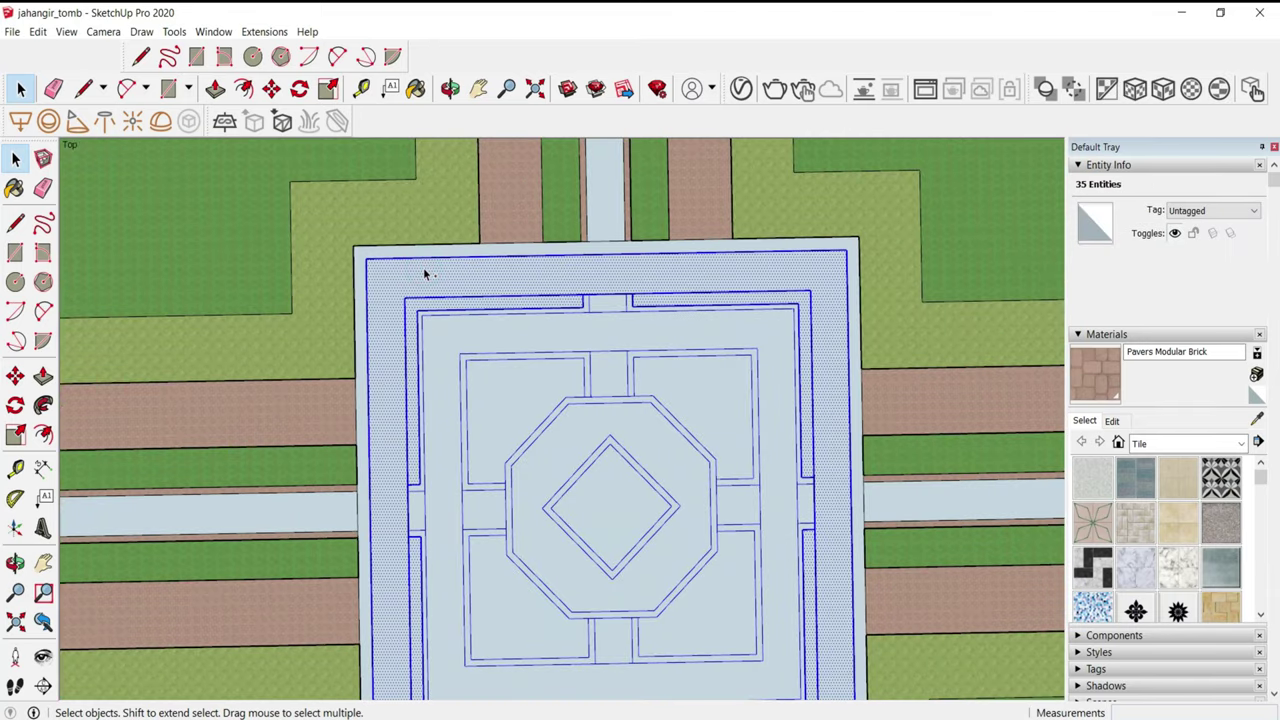
scroll(424, 273, "down", 2)
scroll(424, 273, "down", 4)
key("ctrl+v")
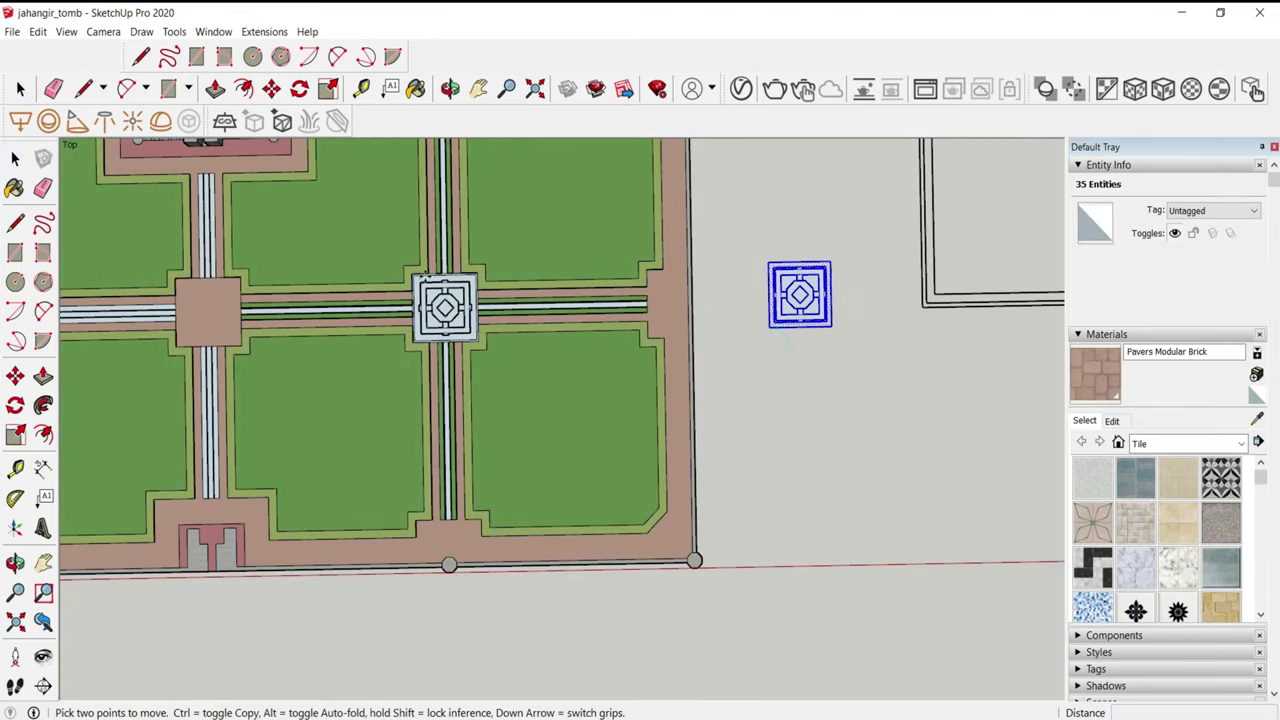
scroll(418, 276, "up", 5)
scroll(428, 289, "up", 2)
left_click(430, 289)
- Explode the original tomb group into loose geometry
right_click(440, 290)
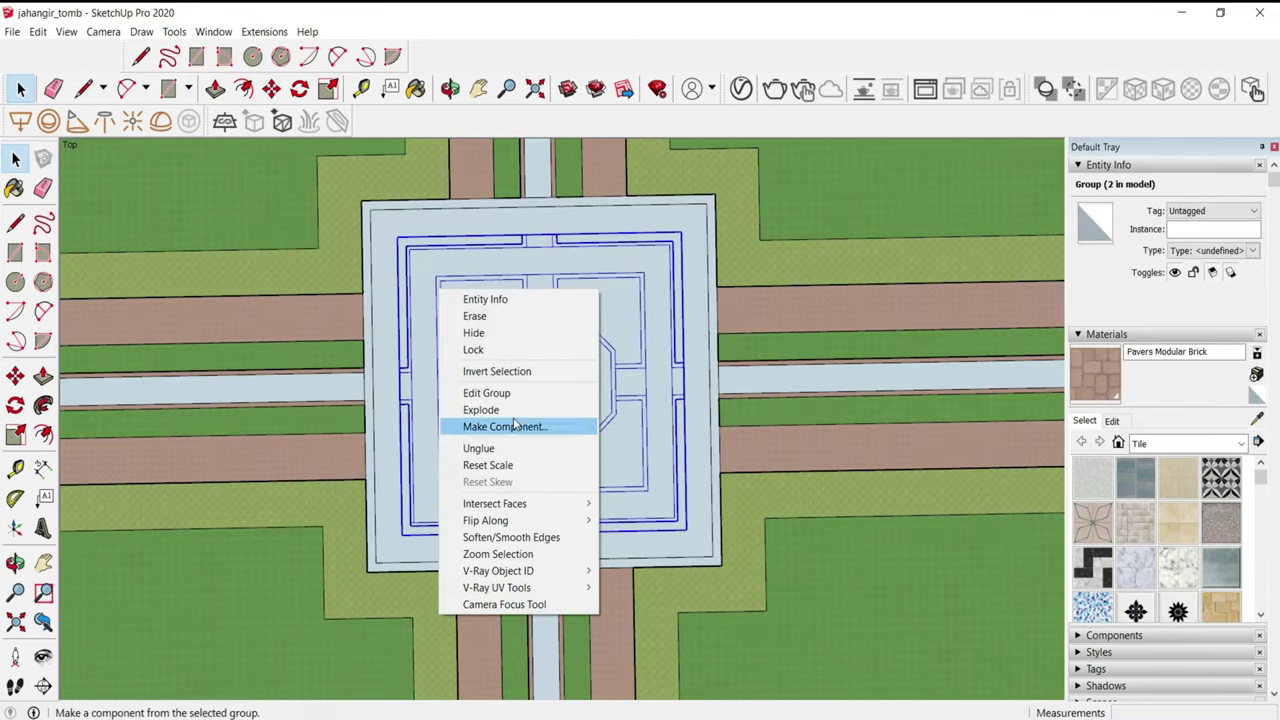
left_click(481, 409)
scroll(374, 400, "up", 2)
left_click(590, 420)
scroll(345, 410, "up", 2)
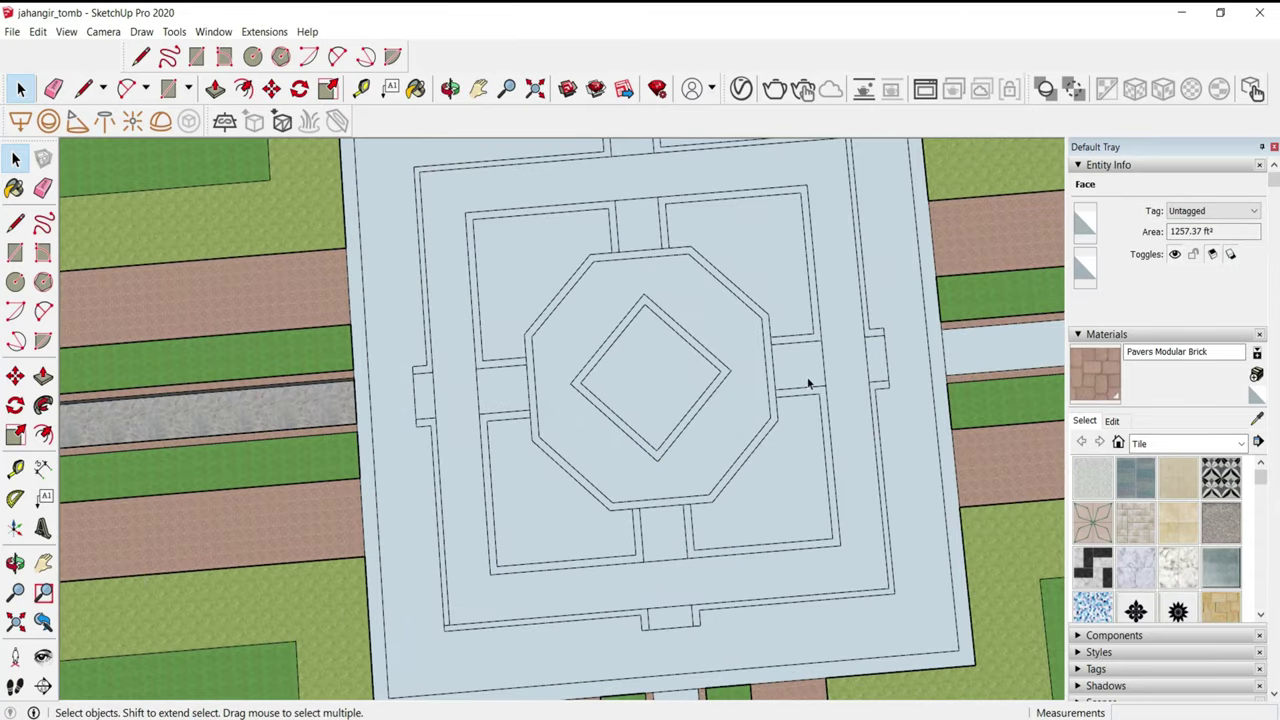
mouse_move(968, 357)
middle_mouse_down("shift")
mouse_move(809, 377)
mouse_move(593, 348)
mouse_move(646, 380)
middle_mouse_up("shift")
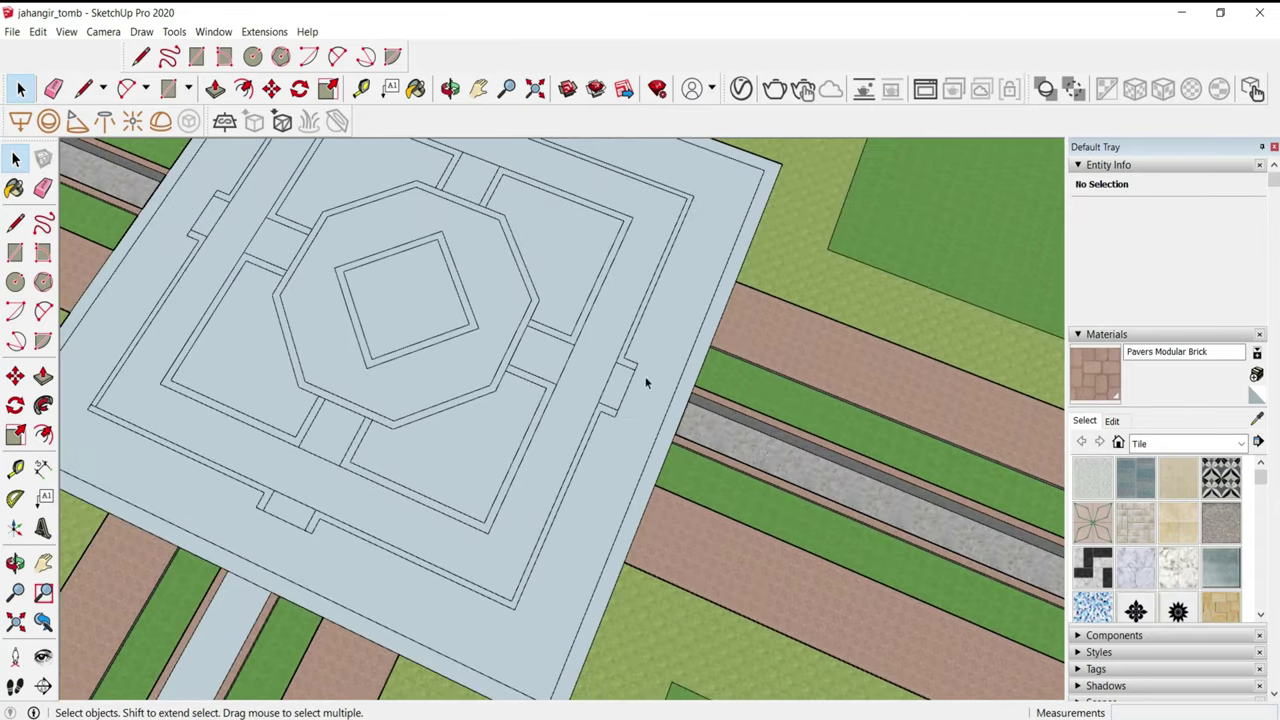
- Push the stone path's end face 2' toward the tomb platform
scroll(725, 461, "up", 3)
middle_click_drag(725, 461, 604, 406)
key("p")
left_click(634, 457)
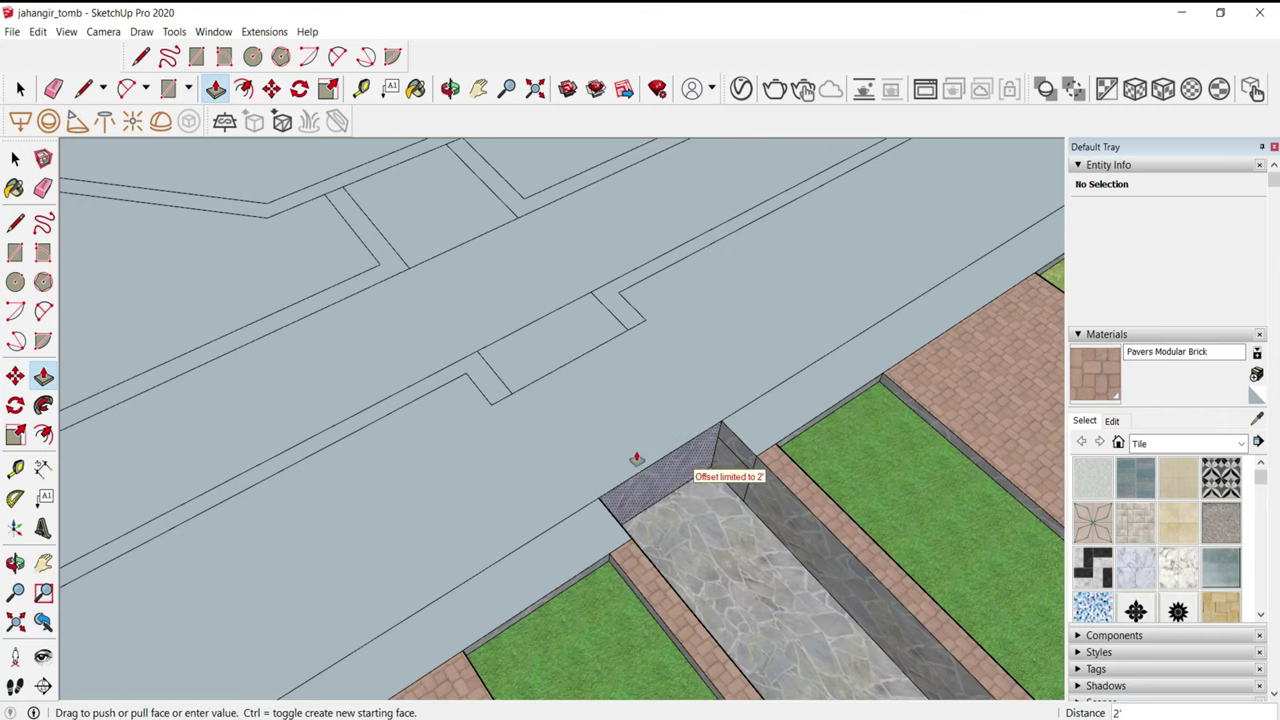
middle_click_drag(634, 457, 497, 545)
scroll(763, 406, "down", 5)
middle_click_drag(763, 406, 380, 506)
scroll(380, 506, "up", 3)
- Select the stone path strip and orbit around it to inspect the platform edge
key("space")
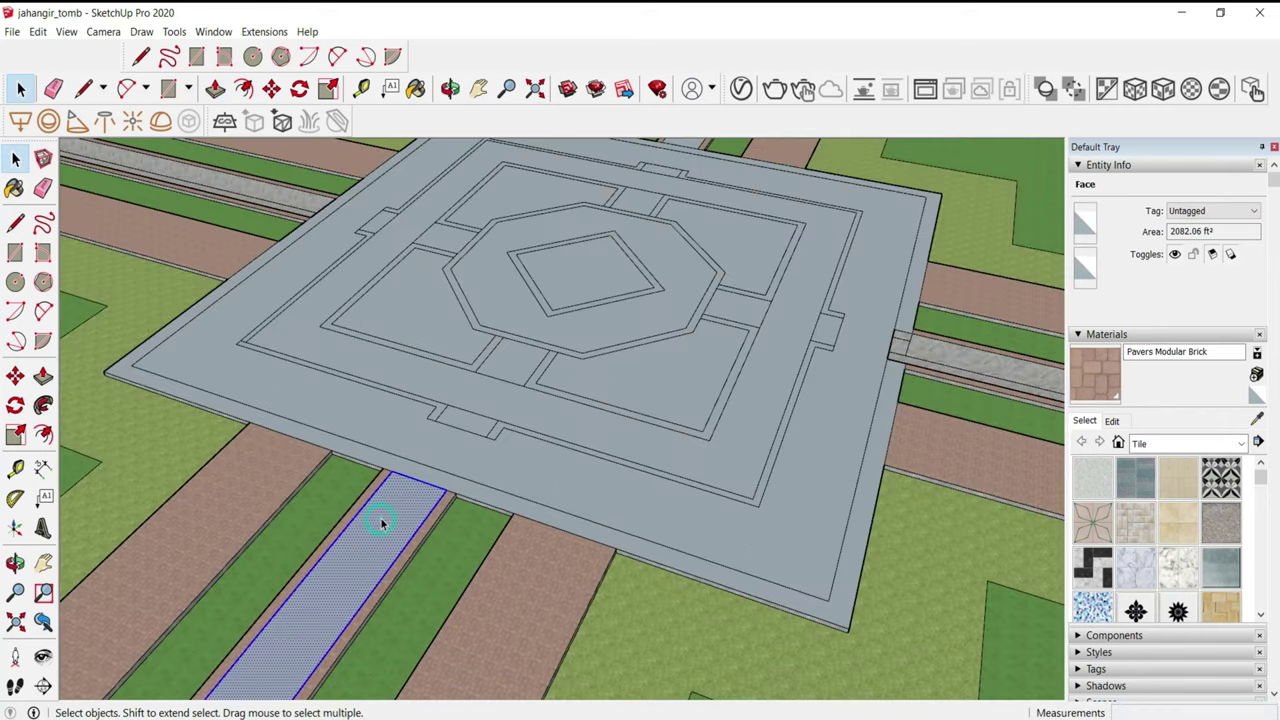
left_click(382, 517)
scroll(390, 510, "up", 3)
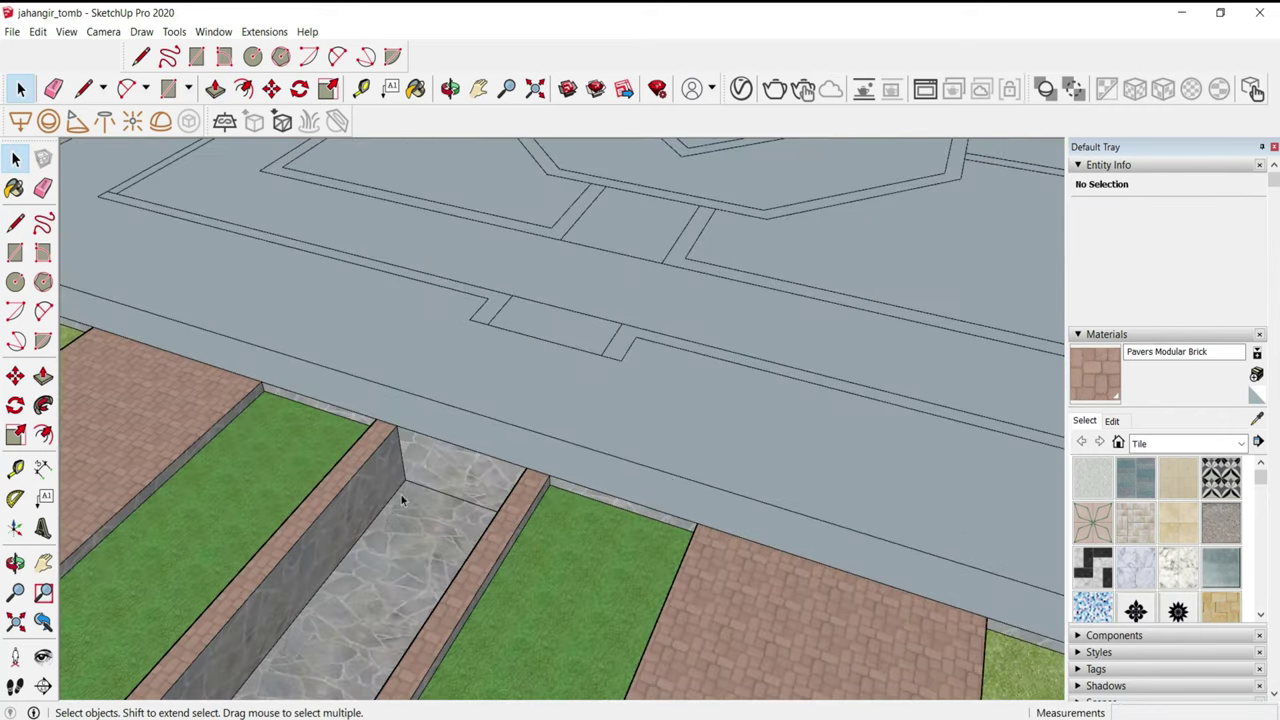
scroll(634, 586, "down", 5)
middle_click_drag(480, 523, 407, 494)
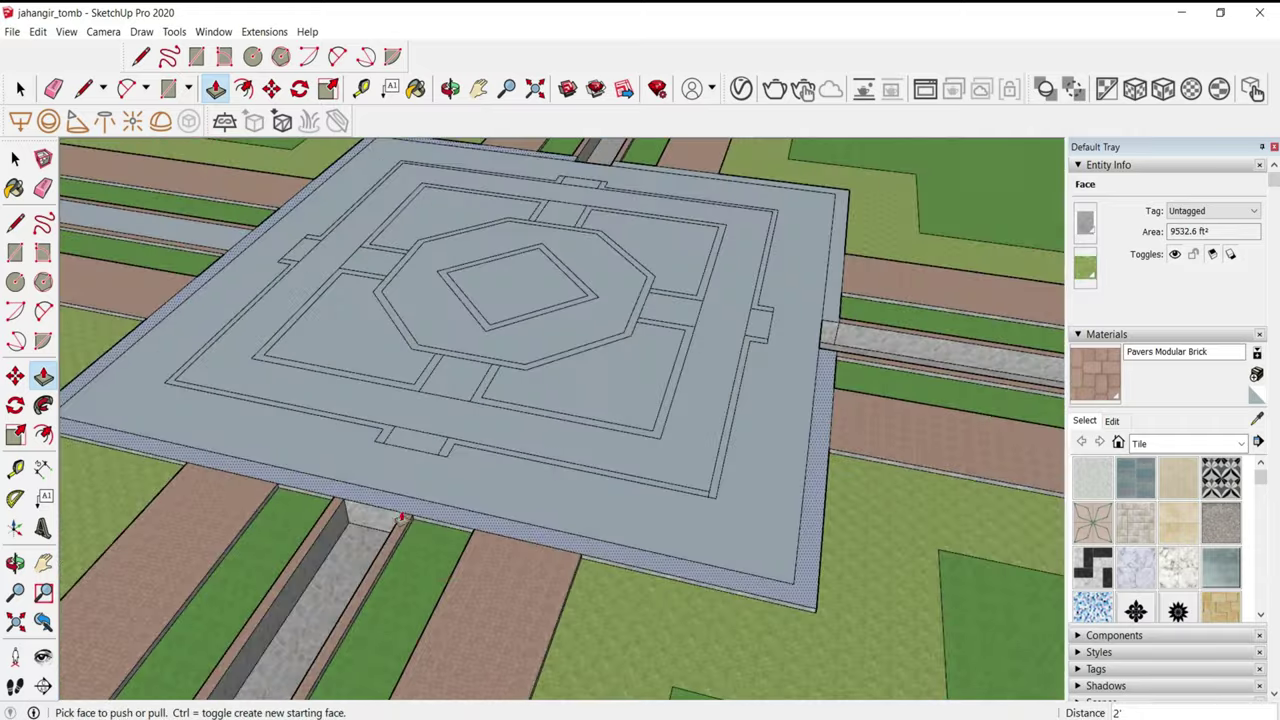
scroll(407, 494, "up", 5)
scroll(484, 487, "down", 5)
mouse_move(484, 487)
middle_mouse_down()
mouse_move(443, 538)
mouse_move(387, 550)
middle_mouse_up()
scroll(443, 538, "up", 2)
scroll(443, 538, "up", 2)
- Complete the 2' Push/Pull on the path end and review it around the platform
key("space")
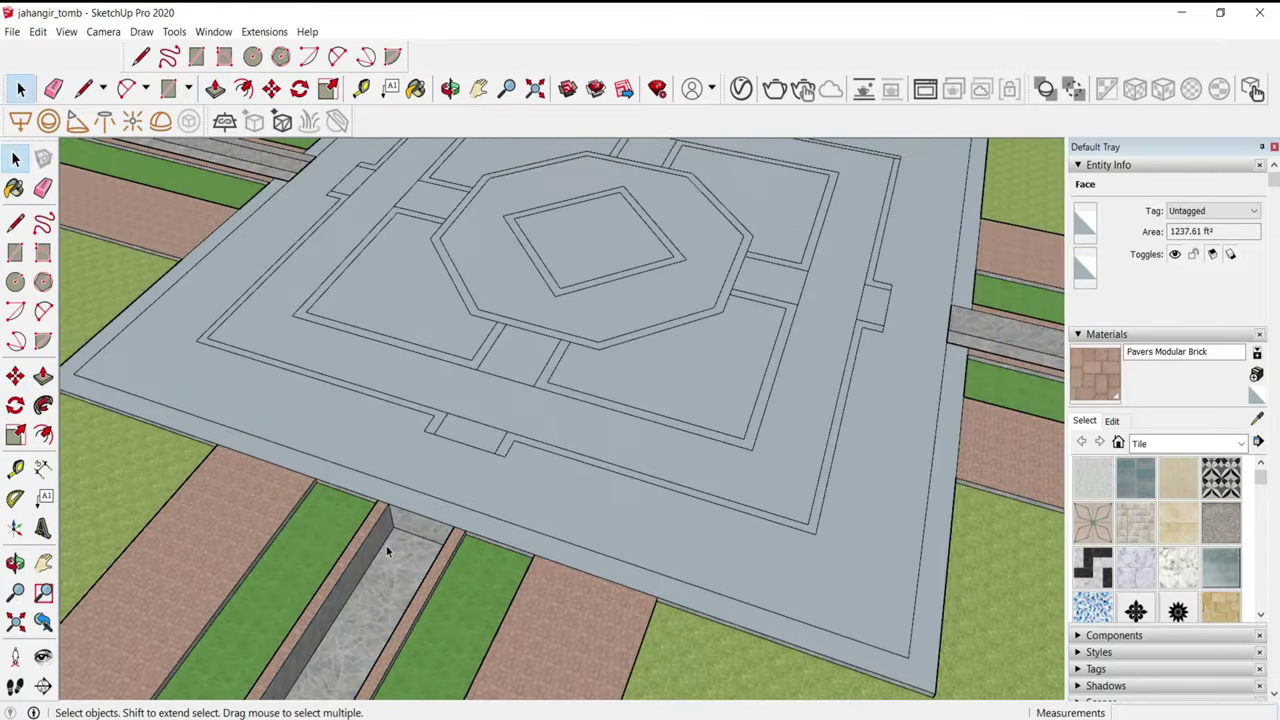
key("p")
scroll(441, 521, "up", 2)
left_click(508, 493)
scroll(508, 493, "down", 3)
mouse_move(537, 523)
middle_mouse_down()
mouse_move(731, 471)
mouse_move(389, 471)
mouse_move(766, 523)
mouse_move(737, 434)
middle_mouse_up()
scroll(430, 492, "up", 3)
key("e")
scroll(440, 480, "up", 3)
scroll(700, 460, "down", 3)
scroll(675, 484, "down", 3)
middle_click_drag(660, 480, 874, 477)
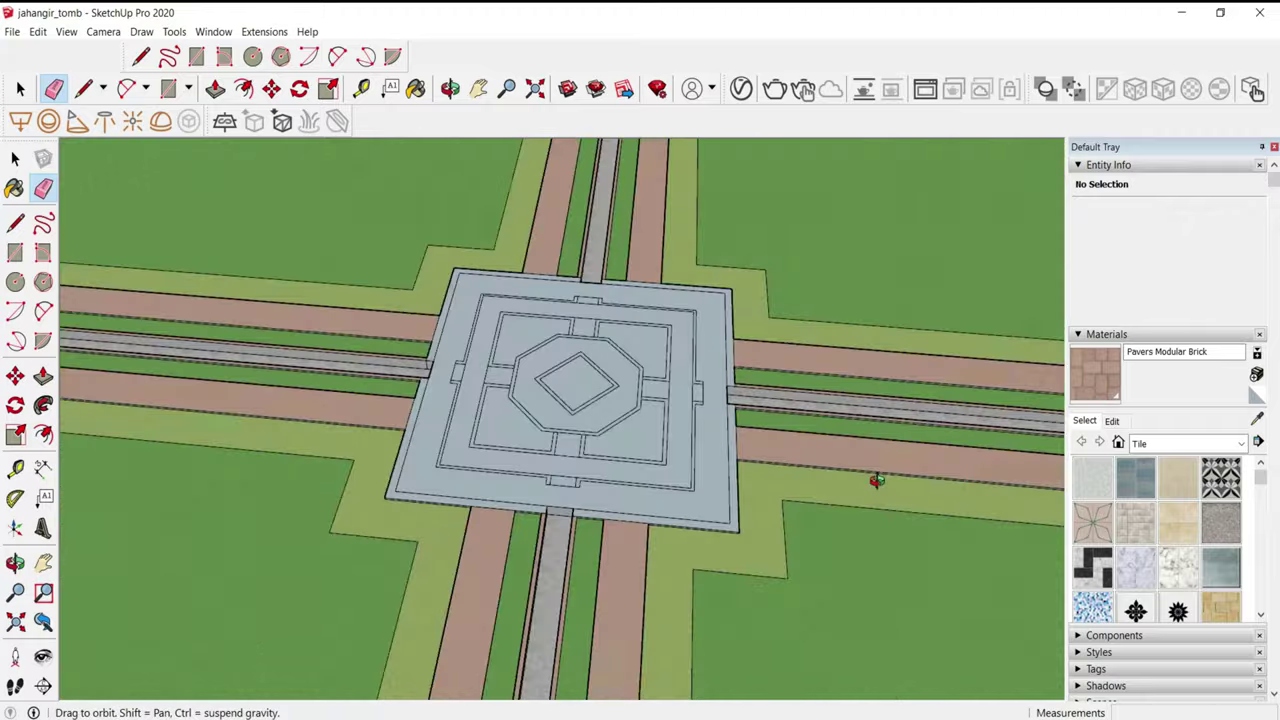
scroll(600, 534, "up", 3)
scroll(722, 456, "up", 2)
scroll(735, 461, "up", 1)
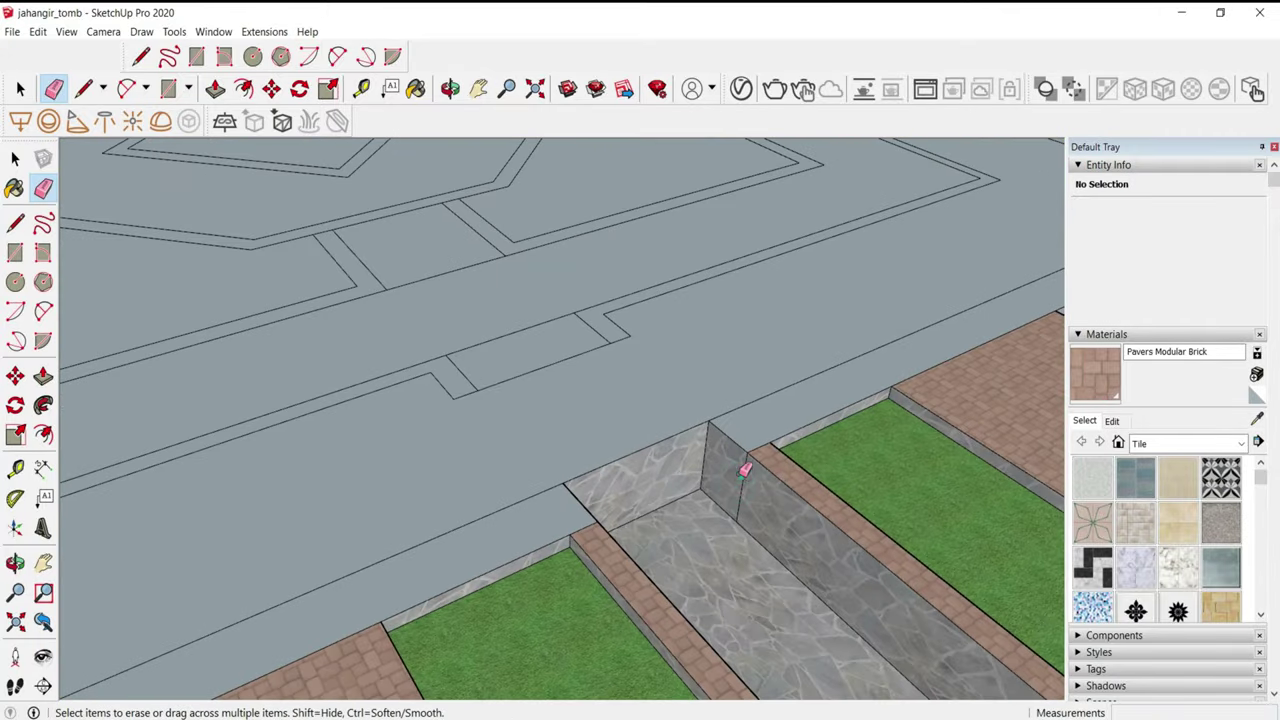
mouse_move(742, 470)
middle_mouse_down()
mouse_move(357, 451)
mouse_move(368, 435)
middle_mouse_up()
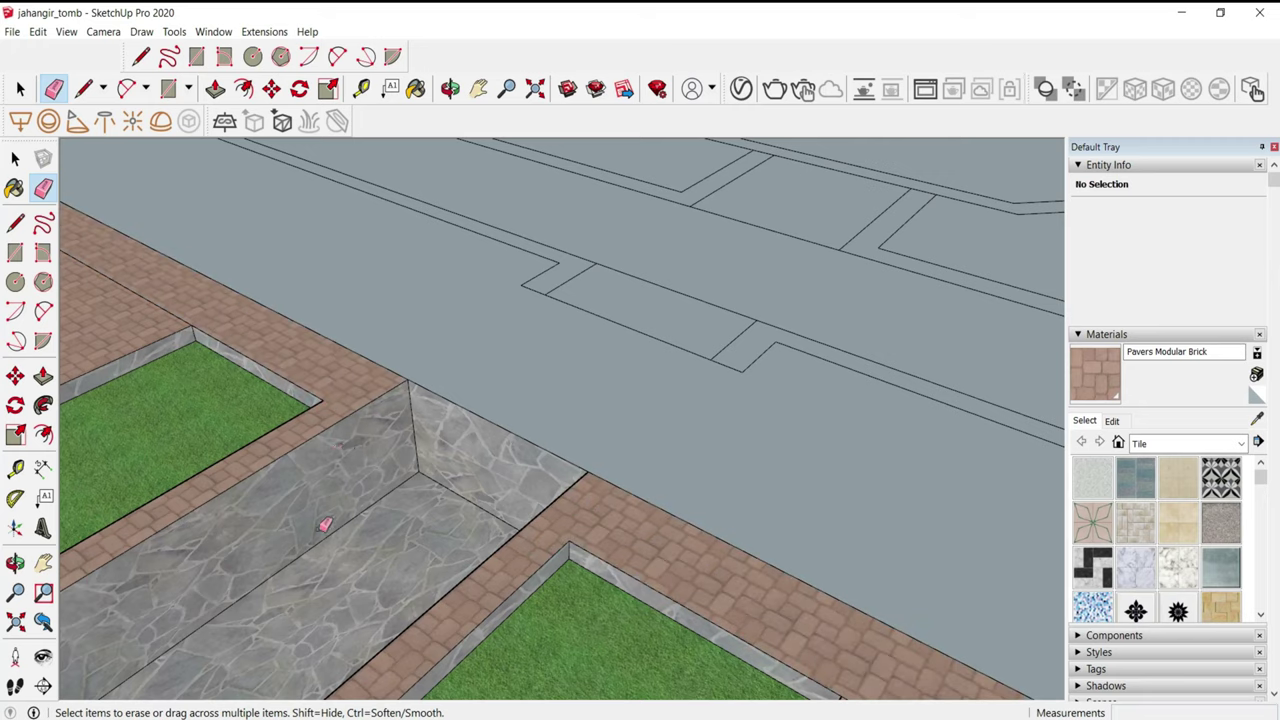
scroll(323, 526, "down", 5)
middle_click_drag(449, 514, 520, 517)
scroll(765, 416, "up", 2)
scroll(765, 416, "up", 5)
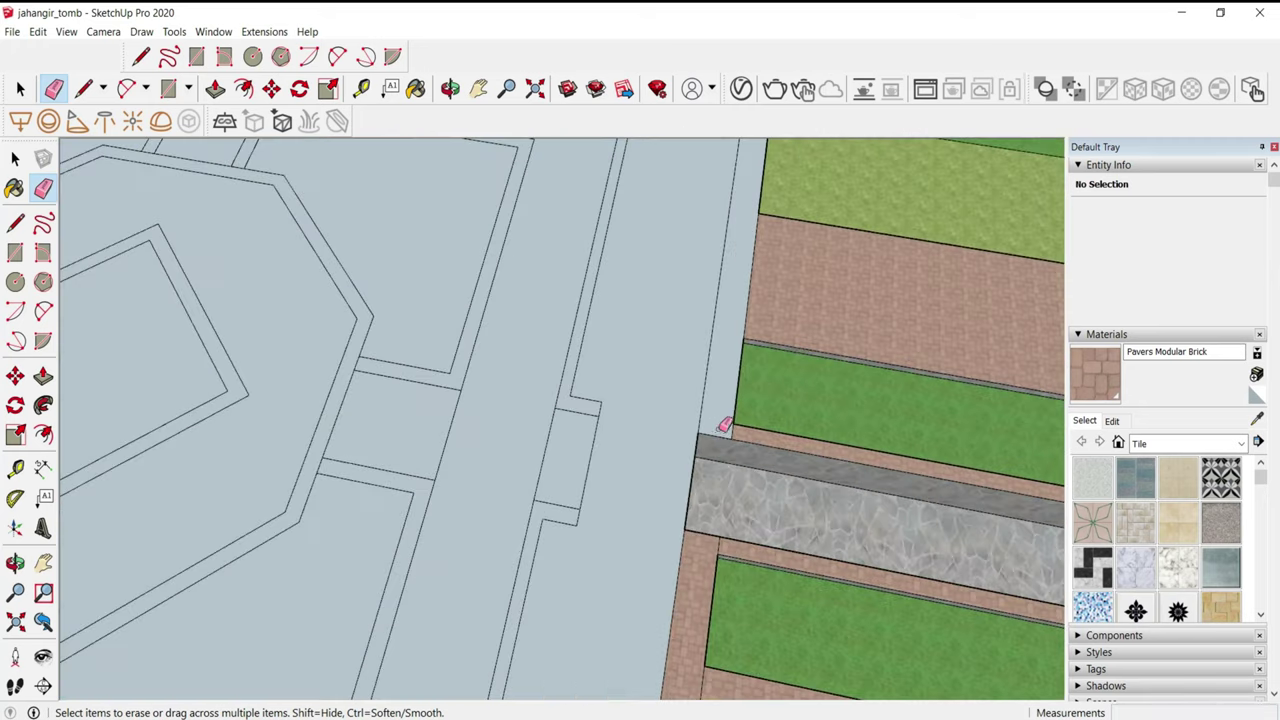
scroll(722, 425, "up", 2)
left_click(741, 432)
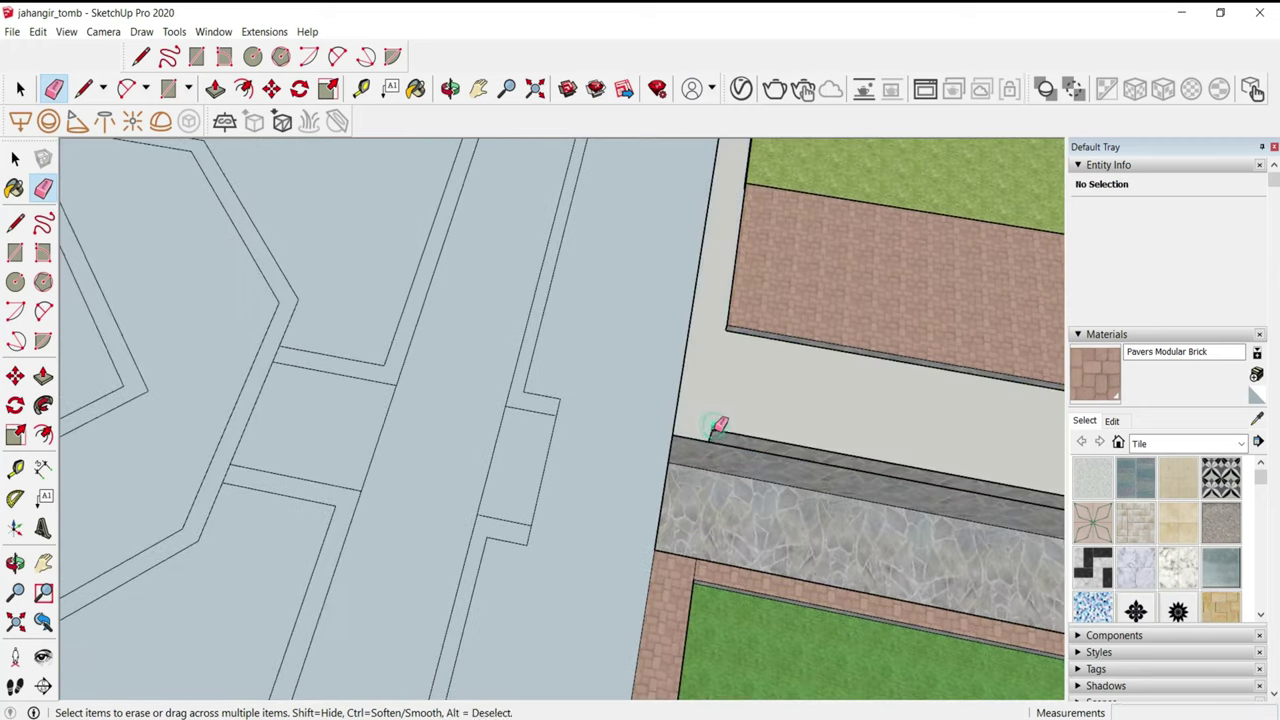
key("ctrl+z")
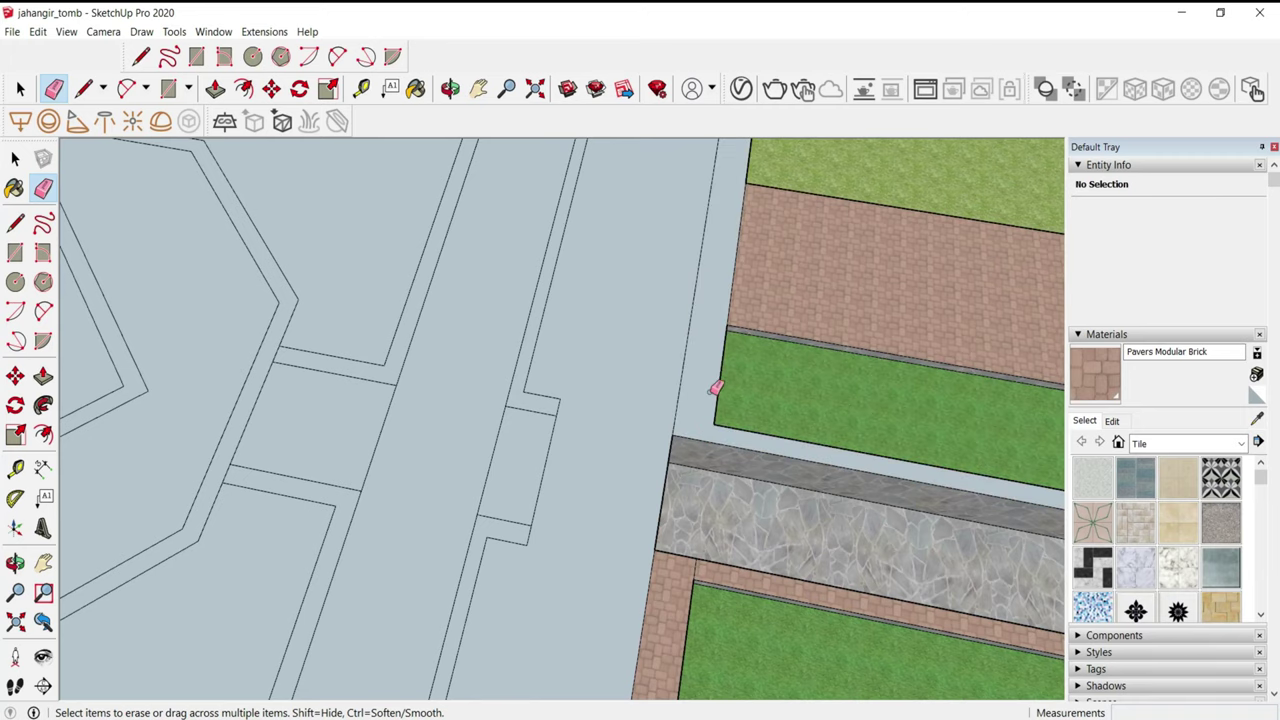
key("ctrl+z")
scroll(725, 312, "down", 2)
scroll(733, 292, "down", 2)
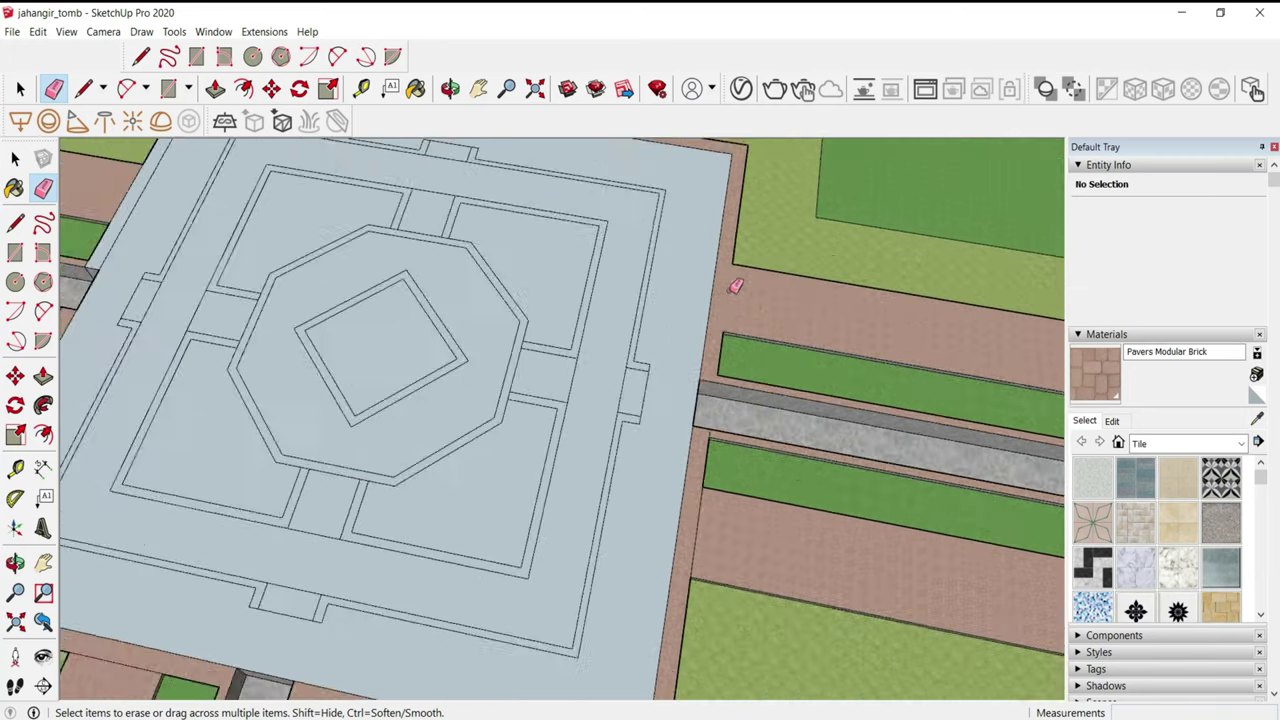
mouse_move(735, 286)
middle_mouse_down()
mouse_move(580, 523)
mouse_move(274, 492)
middle_mouse_up()
scroll(534, 506, "up", 3)
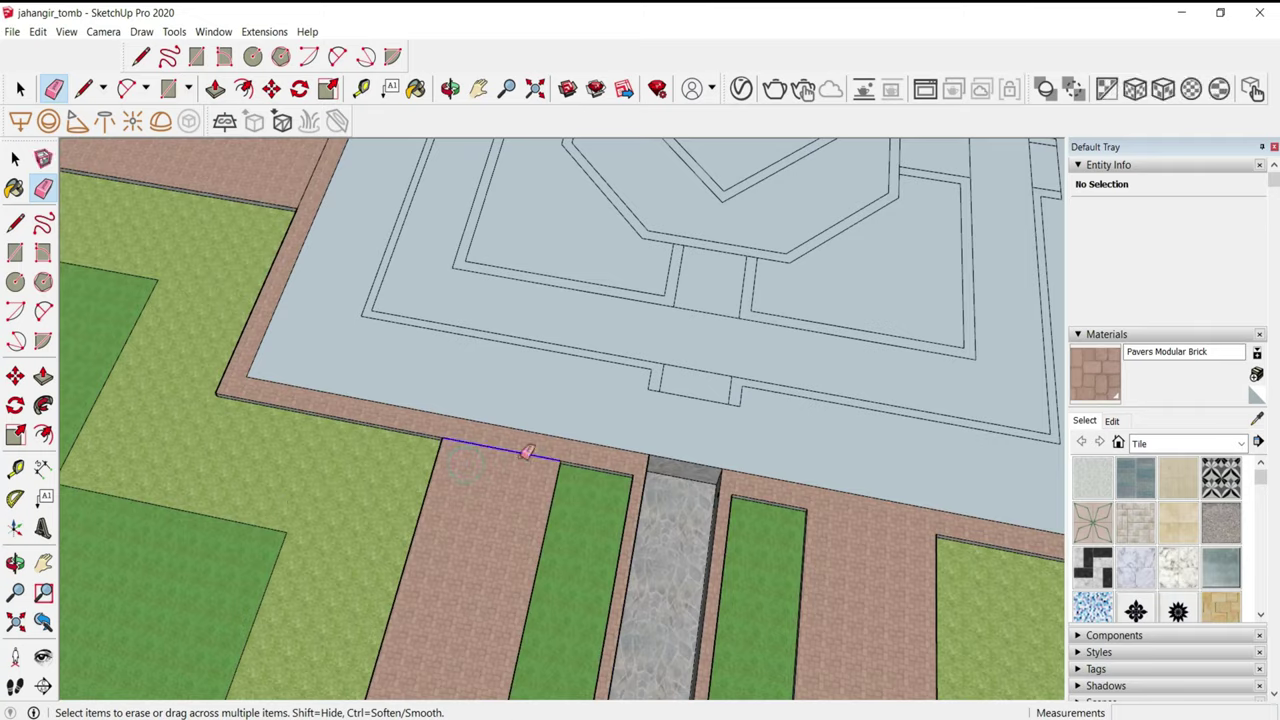
scroll(526, 453, "down", 3)
mouse_move(526, 453)
middle_mouse_down()
mouse_move(571, 500)
mouse_move(451, 471)
middle_mouse_up()
scroll(440, 417, "up", 3)
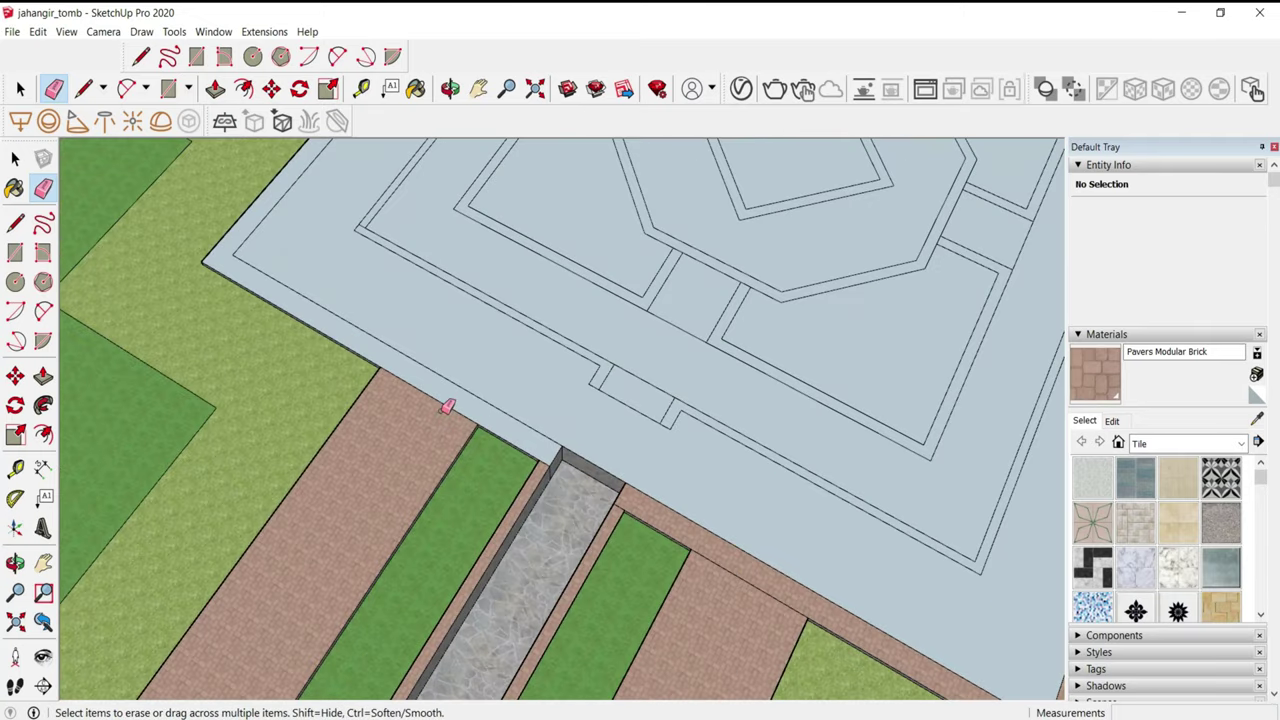
scroll(446, 407, "up", 2)
scroll(556, 453, "up", 2)
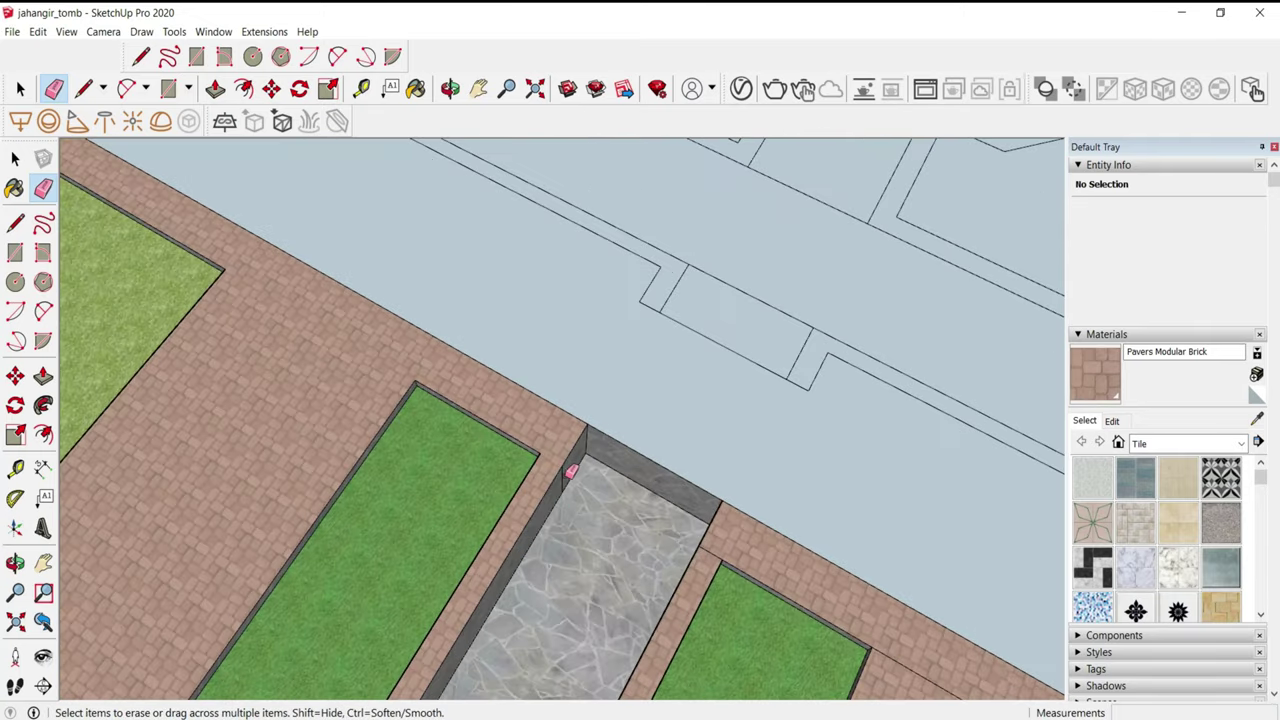
mouse_move(563, 471)
middle_mouse_down()
mouse_move(777, 393)
mouse_move(356, 342)
middle_mouse_up()
scroll(787, 376, "down", 2)
scroll(823, 357, "down", 2)
scroll(356, 342, "up", 3)
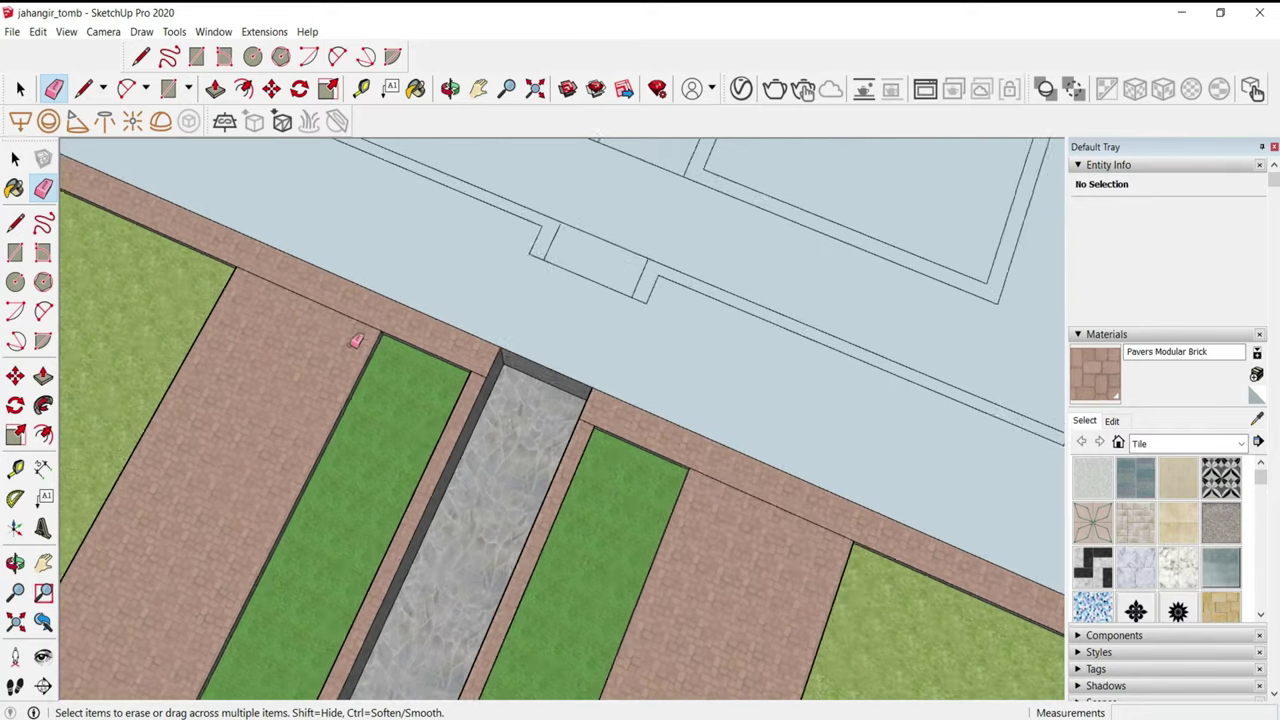
scroll(356, 342, "up", 1)
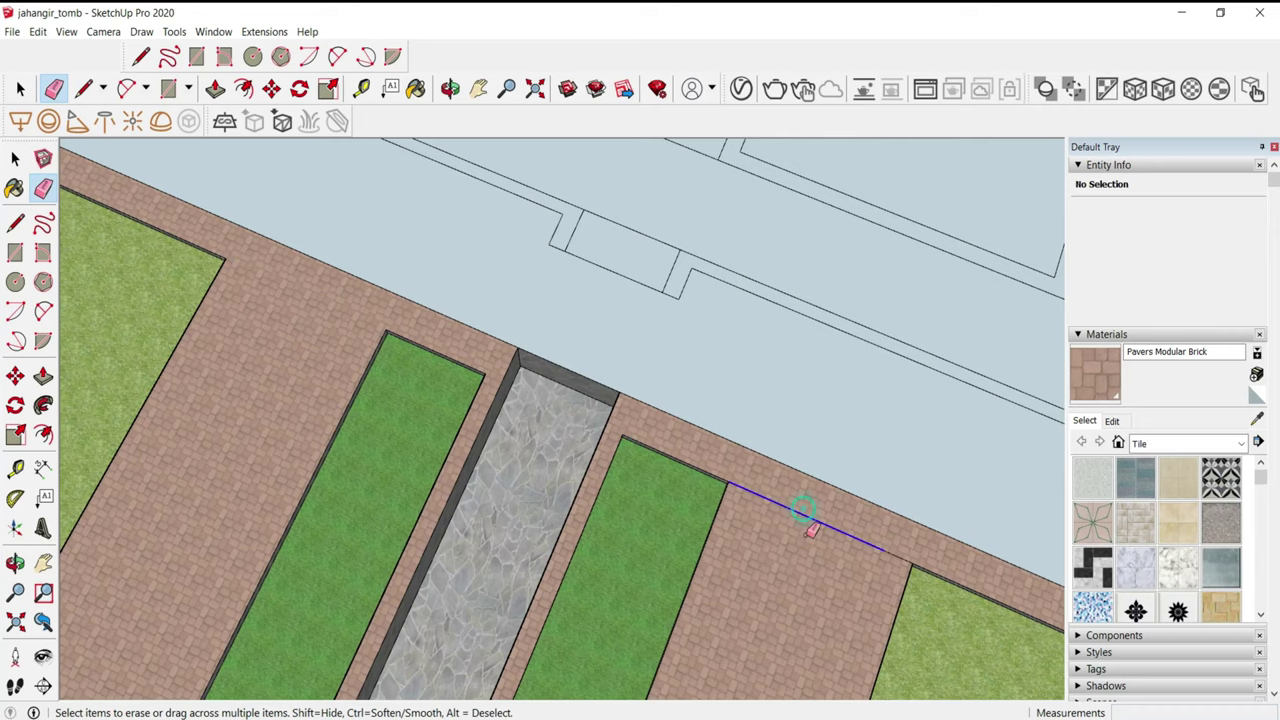
scroll(810, 530, "down", 2)
mouse_move(734, 528)
middle_mouse_down()
mouse_move(463, 537)
mouse_move(494, 420)
middle_mouse_up()
scroll(494, 420, "up", 3)
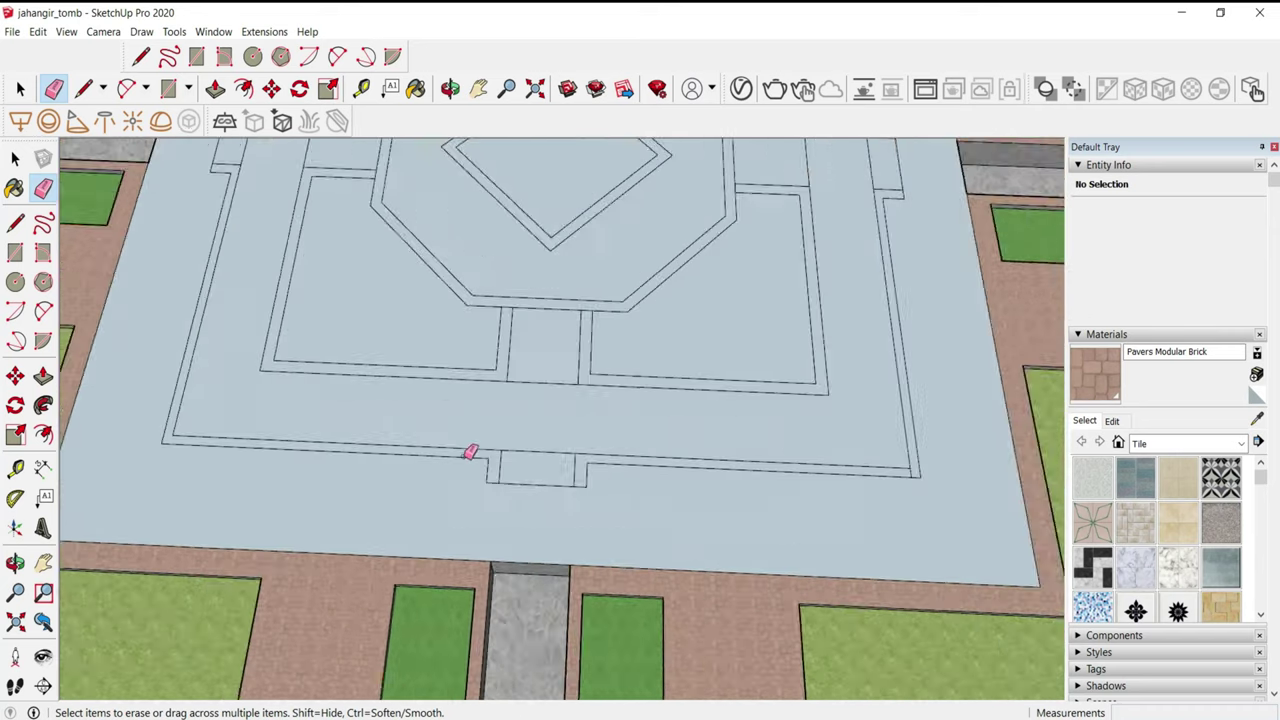
key("p")
scroll(528, 549, "down", 3)
- Select the whole tomb platform and paint it with Pavers Flagstone Gray
middle_click_drag(509, 489, 535, 567)
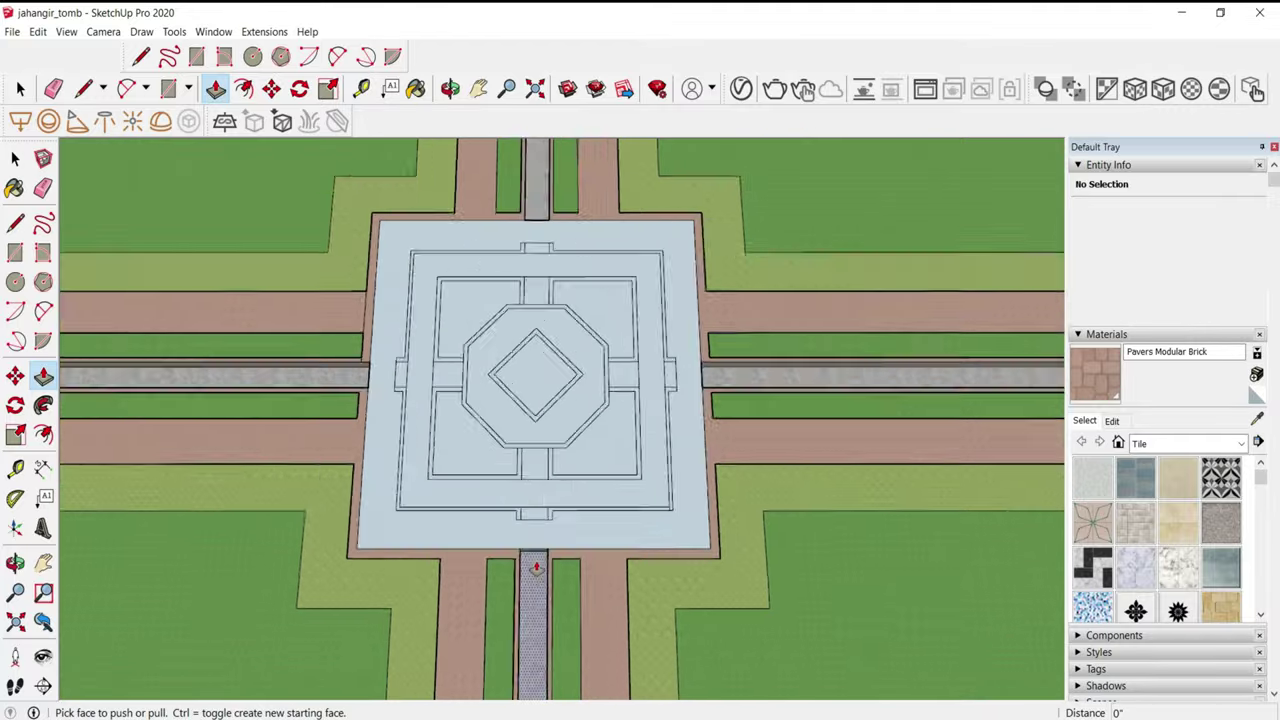
key("space")
scroll(386, 330, "up", 2)
key("ctrl+a")
scroll(494, 440, "down", 3)
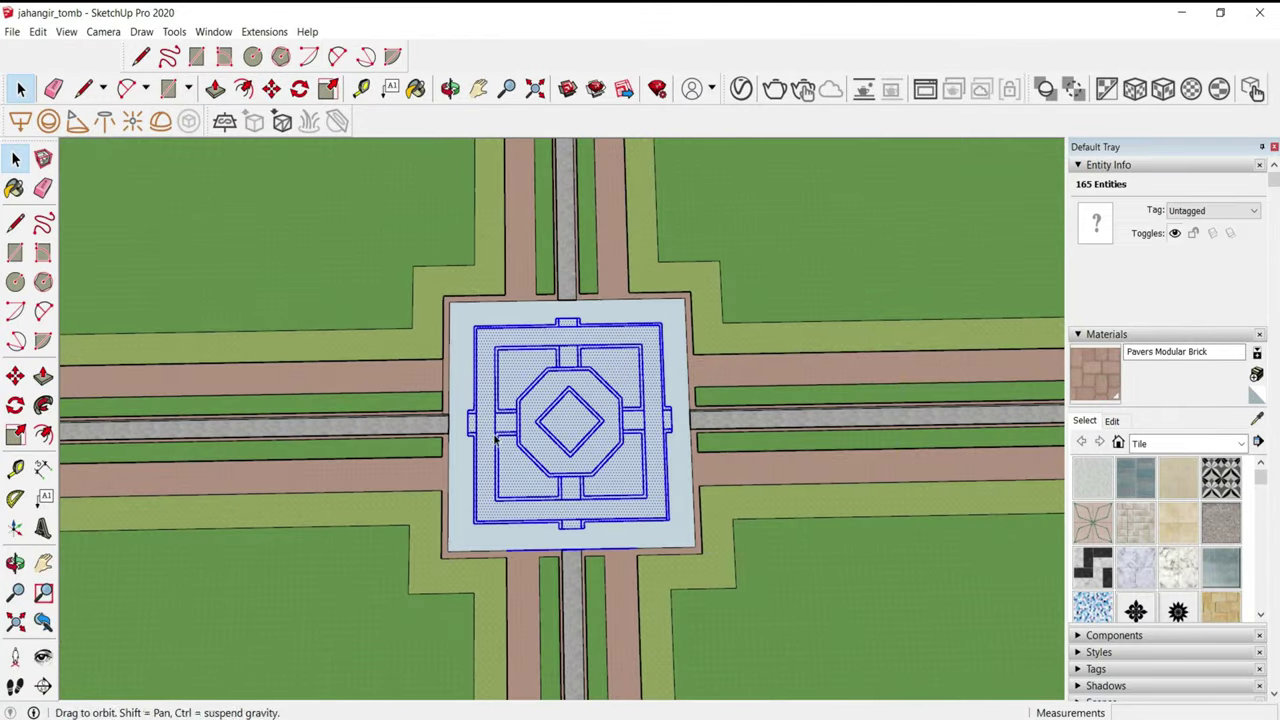
left_click_drag(712, 573, 714, 574)
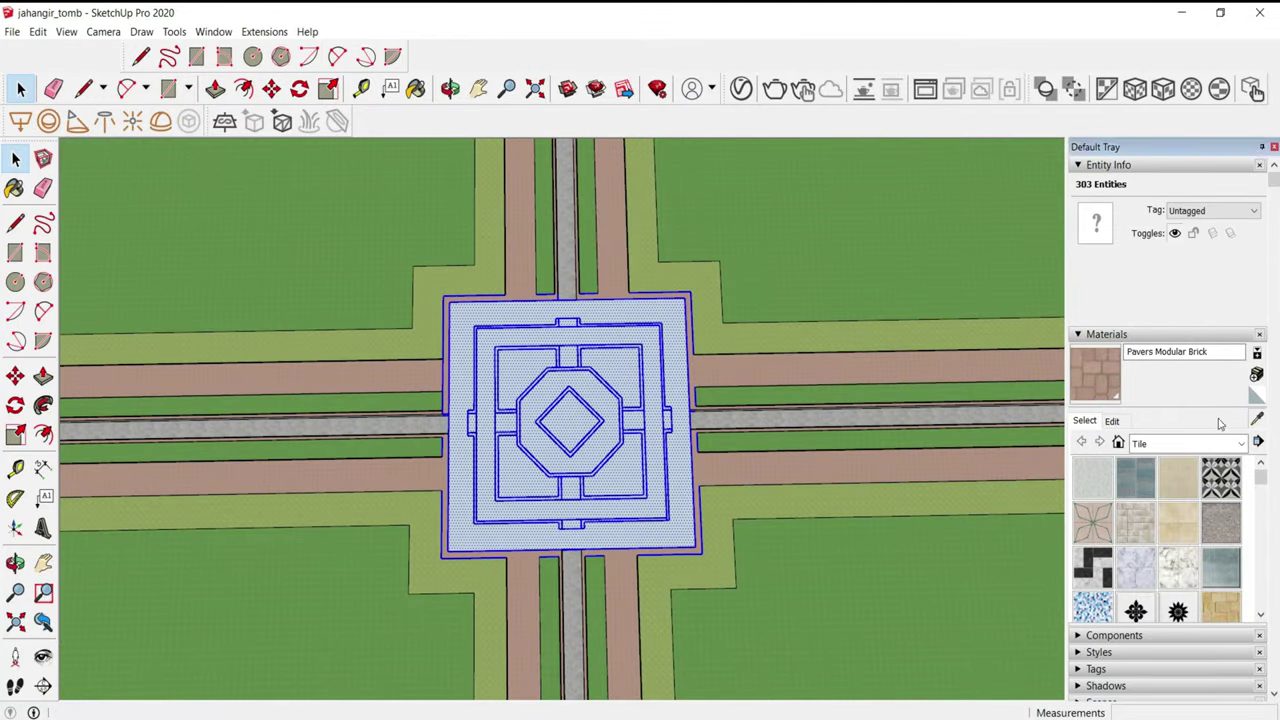
key("b")
scroll(735, 410, "up", 4)
left_click(723, 409, "alt")
left_click(596, 400)
- Select the middle strip of the platform
scroll(590, 420, "up", 3)
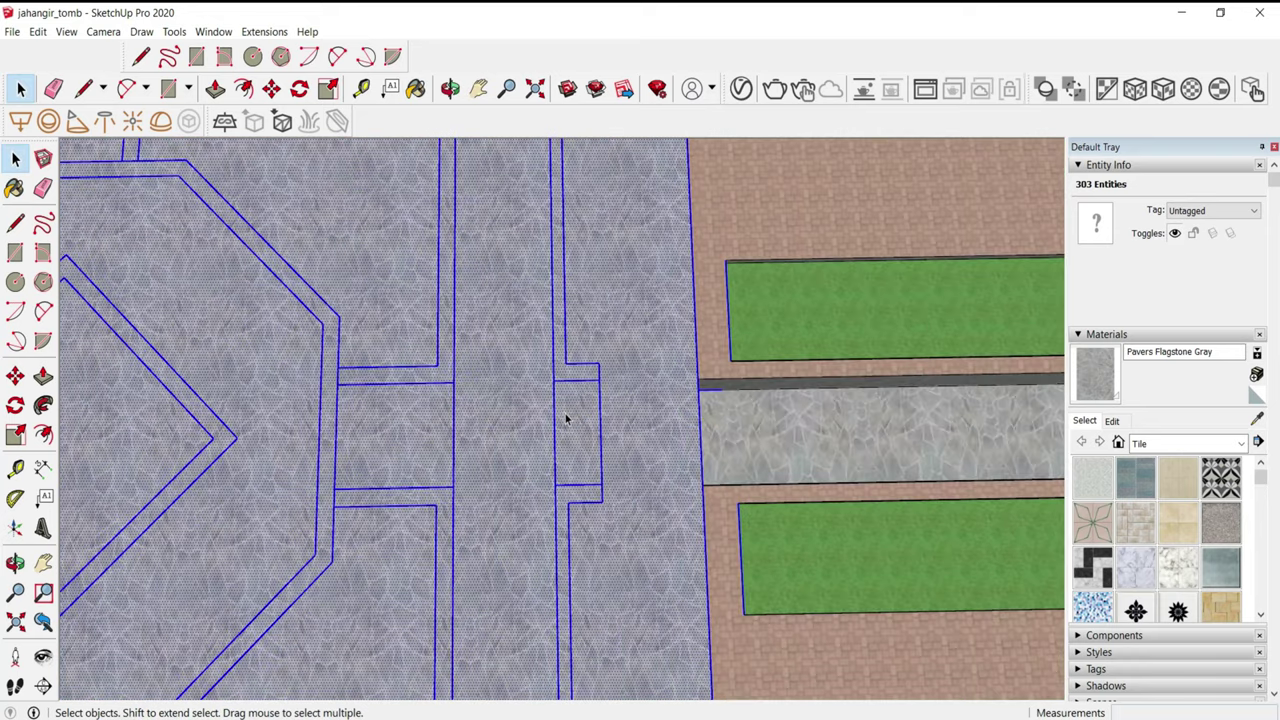
key("e")
scroll(520, 425, "up", 2)
key("space")
left_click(502, 437)
- Push/pull the small face in the wall at the first cross-shaped notch
key("e")
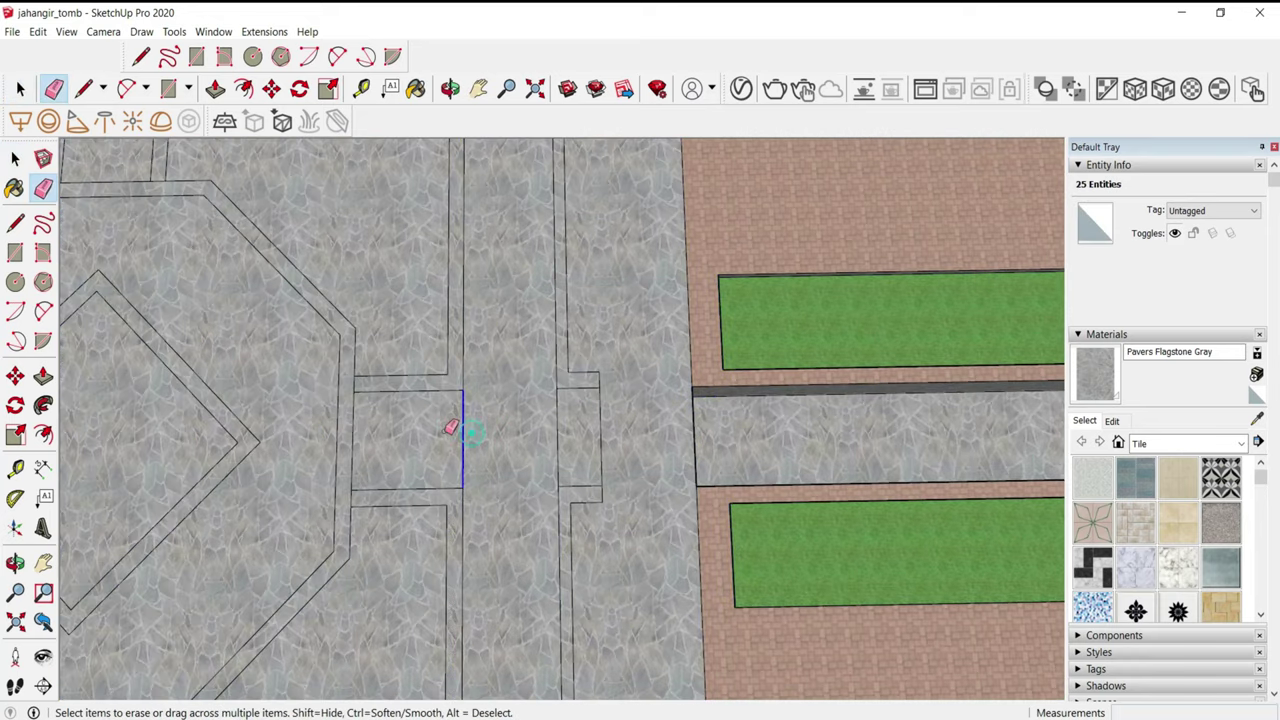
key("p")
left_click(566, 420)
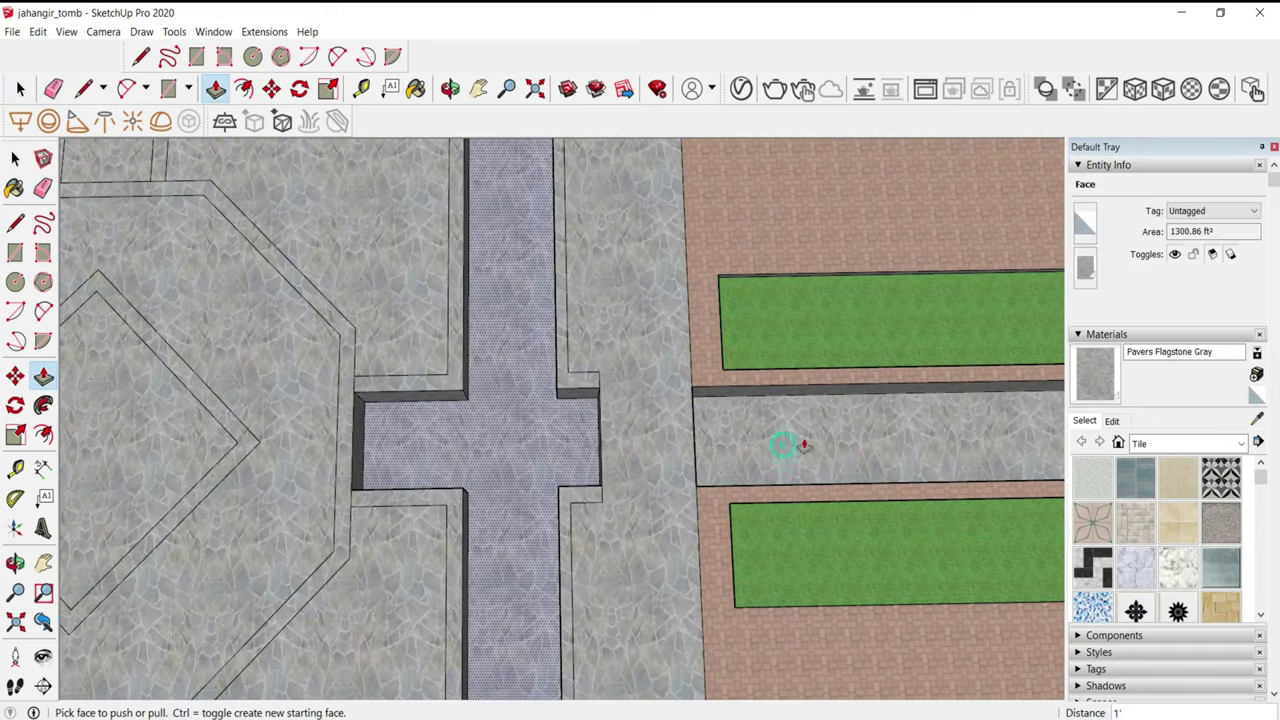
scroll(700, 447, "down", 5)
scroll(580, 477, "up", 5)
left_click(595, 490)
left_click(657, 491)
scroll(417, 518, "up", 2)
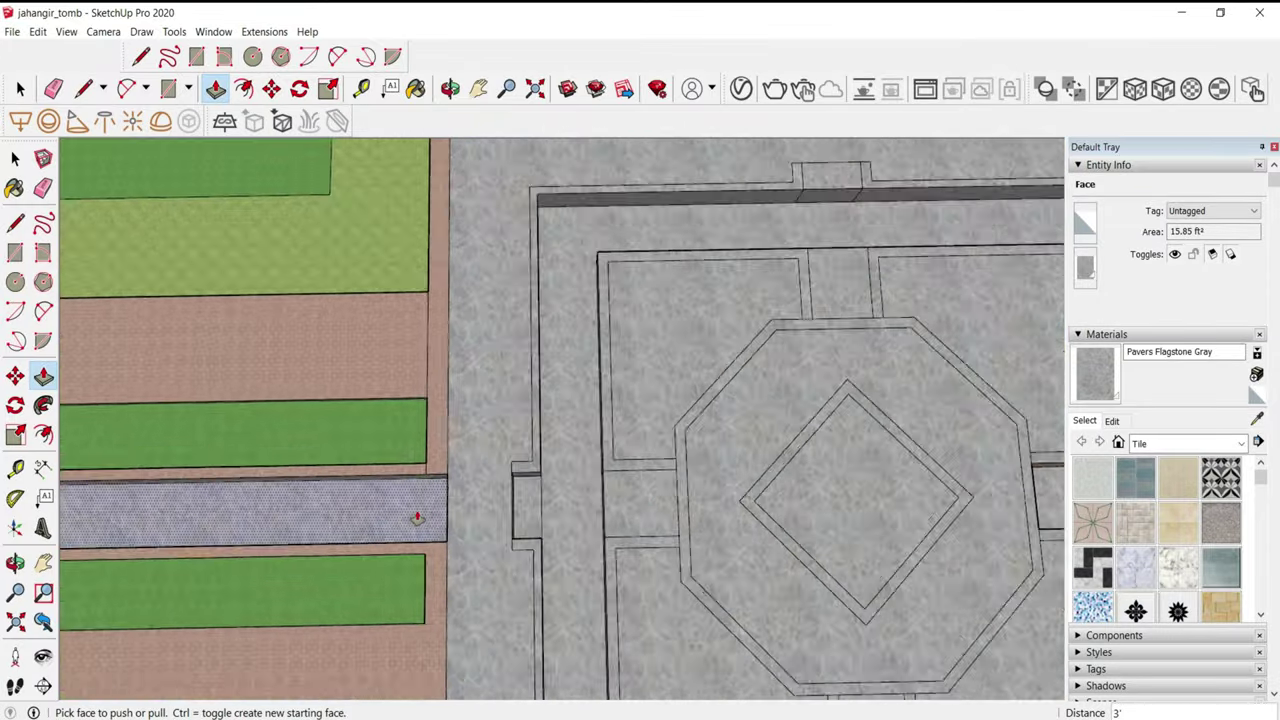
scroll(417, 518, "down", 2)
scroll(741, 266, "up", 2)
scroll(650, 295, "down", 1)
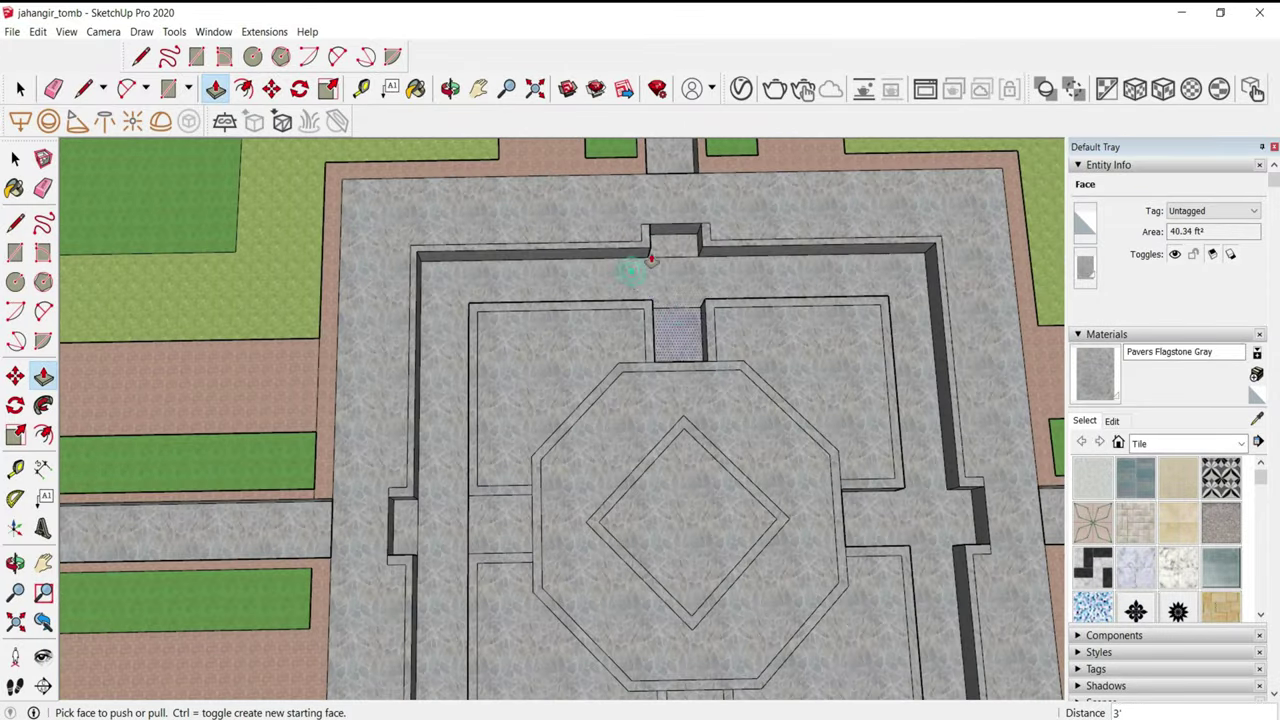
- Try pushing a wall face at another opening, then cancel the push
middle_click_drag(651, 258, 811, 357)
scroll(811, 357, "down", 2)
scroll(766, 429, "up", 5)
left_click(766, 429)
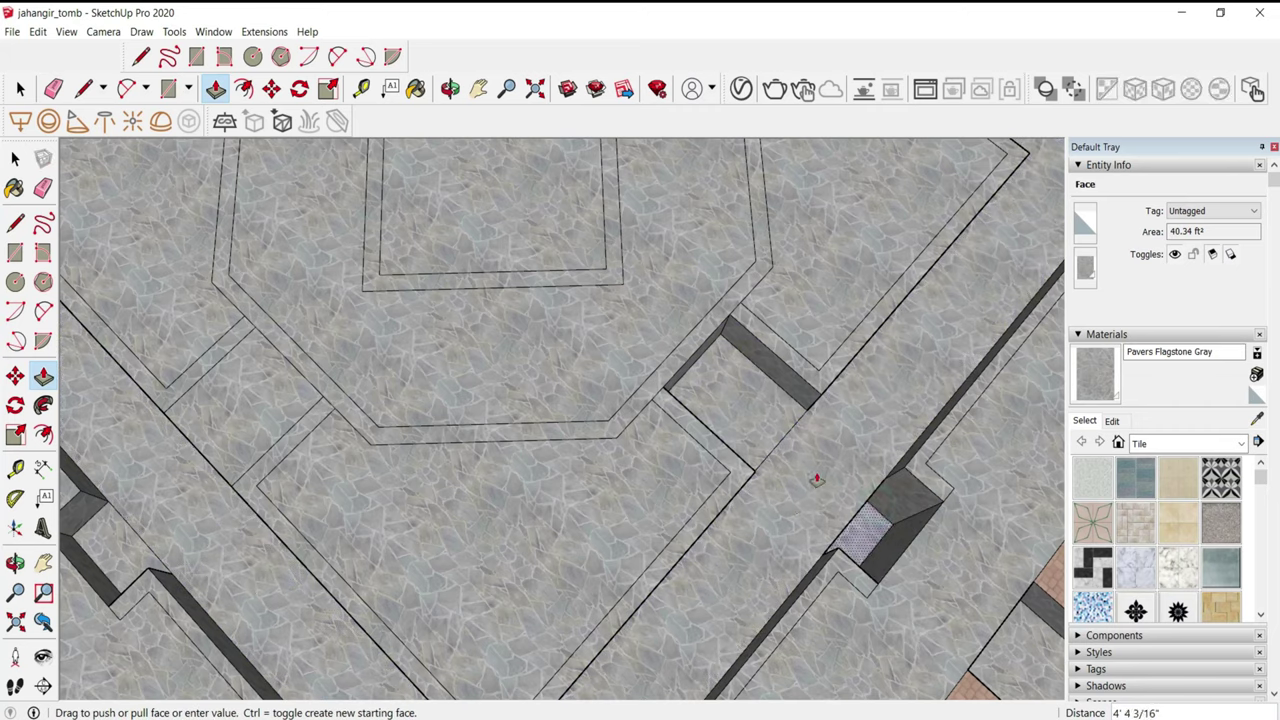
key("e")
scroll(600, 483, "down", 5)
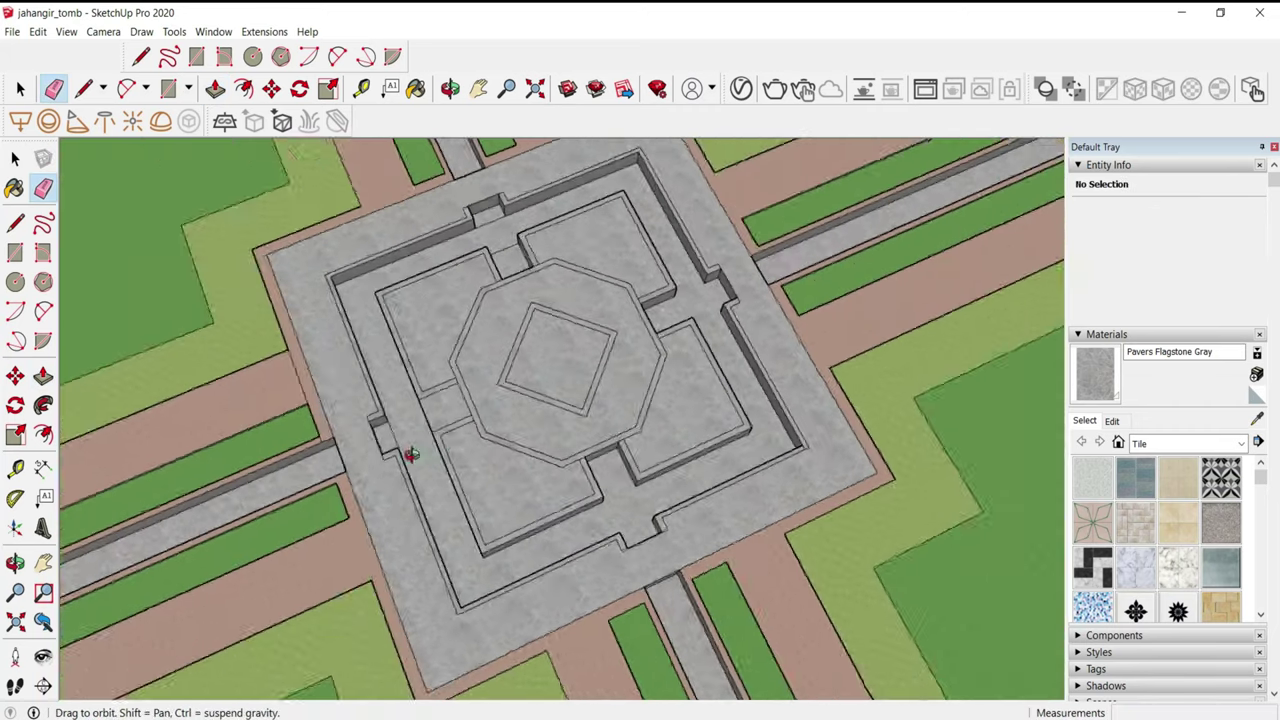
- Pull the small wall stub at the cross-shaped joint up to wall height
middle_click_drag(600, 483, 729, 360)
scroll(729, 360, "up", 4)
middle_click_drag(743, 474, 882, 271)
scroll(795, 362, "up", 2)
key("p")
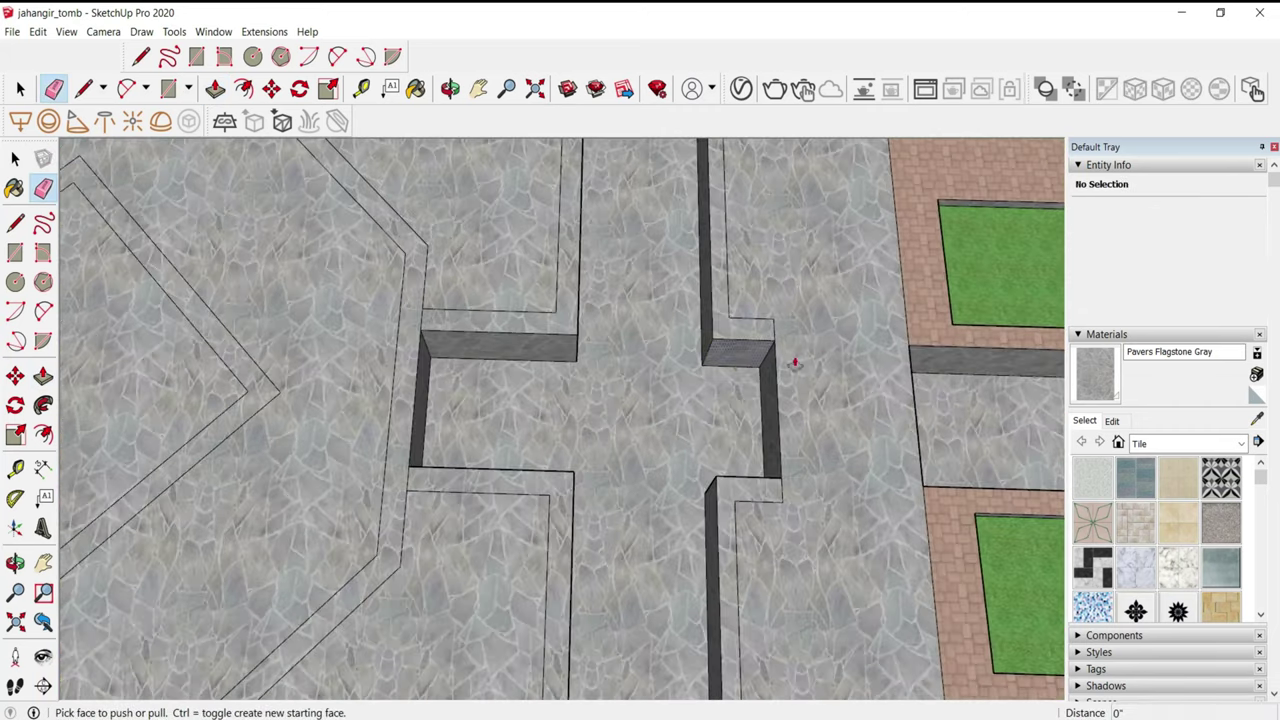
left_click(567, 342)
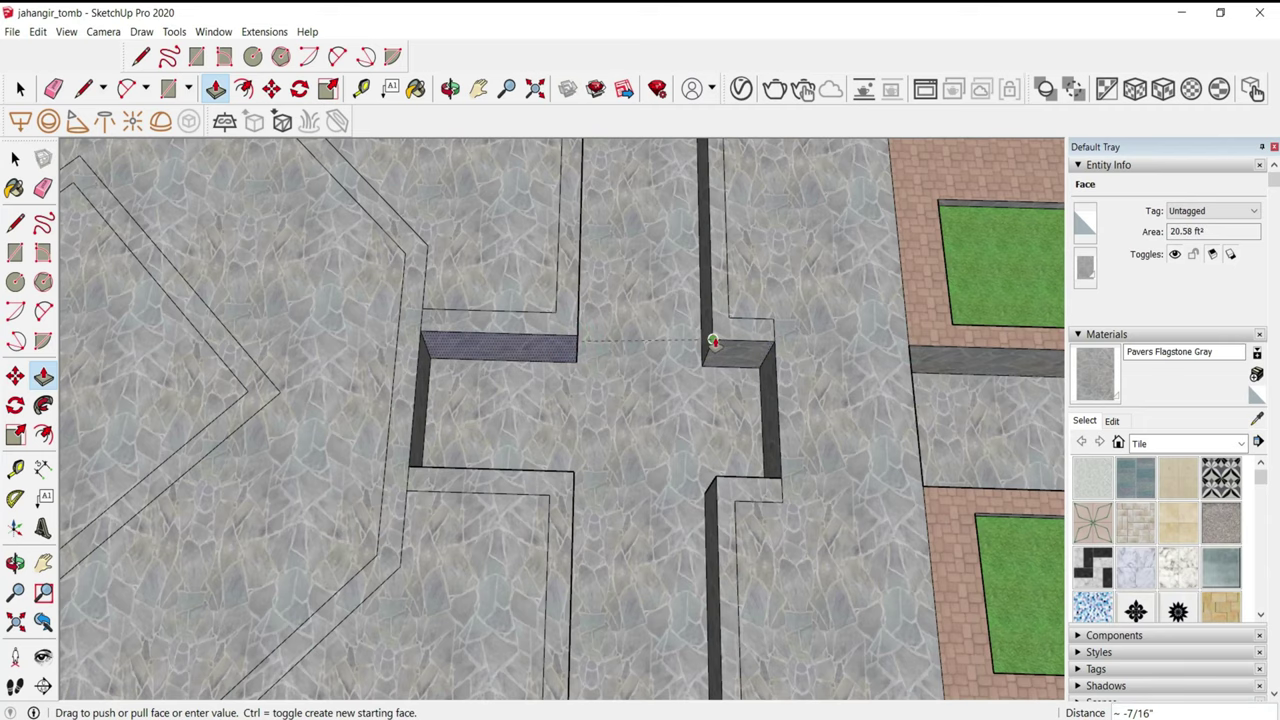
middle_click_drag(715, 388, 300, 560)
left_click(375, 488)
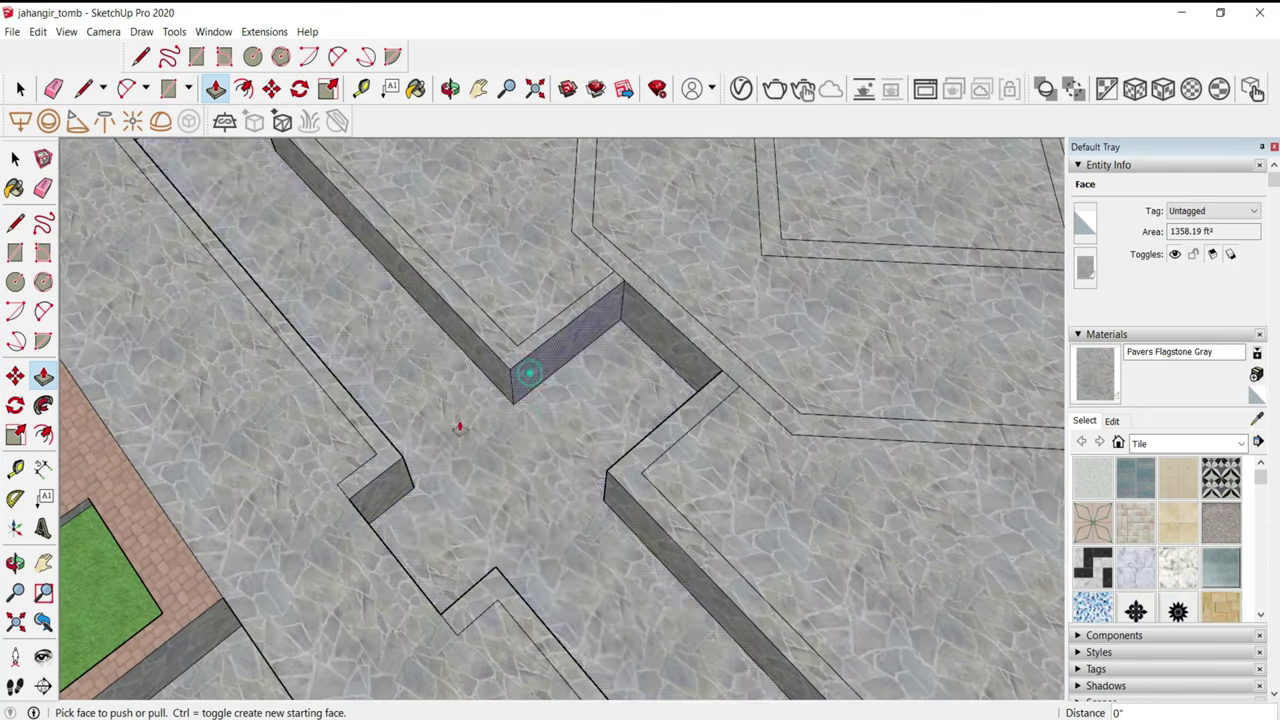
- Pull another notch stub up to the neighbouring wall's top endpoint
left_click(550, 370)
scroll(392, 480, "down", 5)
mouse_move(392, 480)
middle_mouse_down()
mouse_move(789, 514)
mouse_move(457, 491)
middle_mouse_up()
scroll(745, 445, "up", 4)
scroll(745, 445, "up", 3)
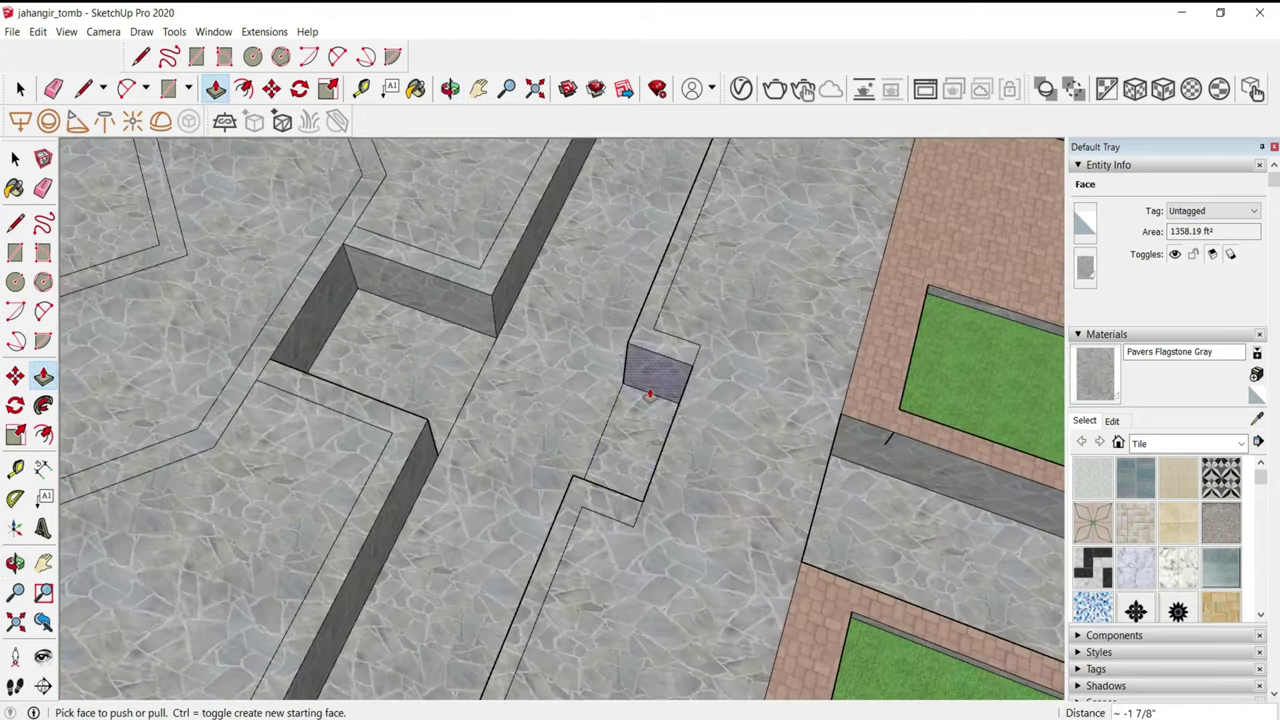
left_click(660, 372)
mouse_move(891, 434)
middle_mouse_down()
mouse_move(128, 506)
mouse_move(487, 411)
mouse_move(823, 420)
mouse_move(771, 357)
mouse_move(682, 415)
middle_mouse_up()
left_click(294, 493)
- Raise the next wall stub and the small block at its notch to full height
left_click(645, 295)
scroll(655, 392, "down", 10)
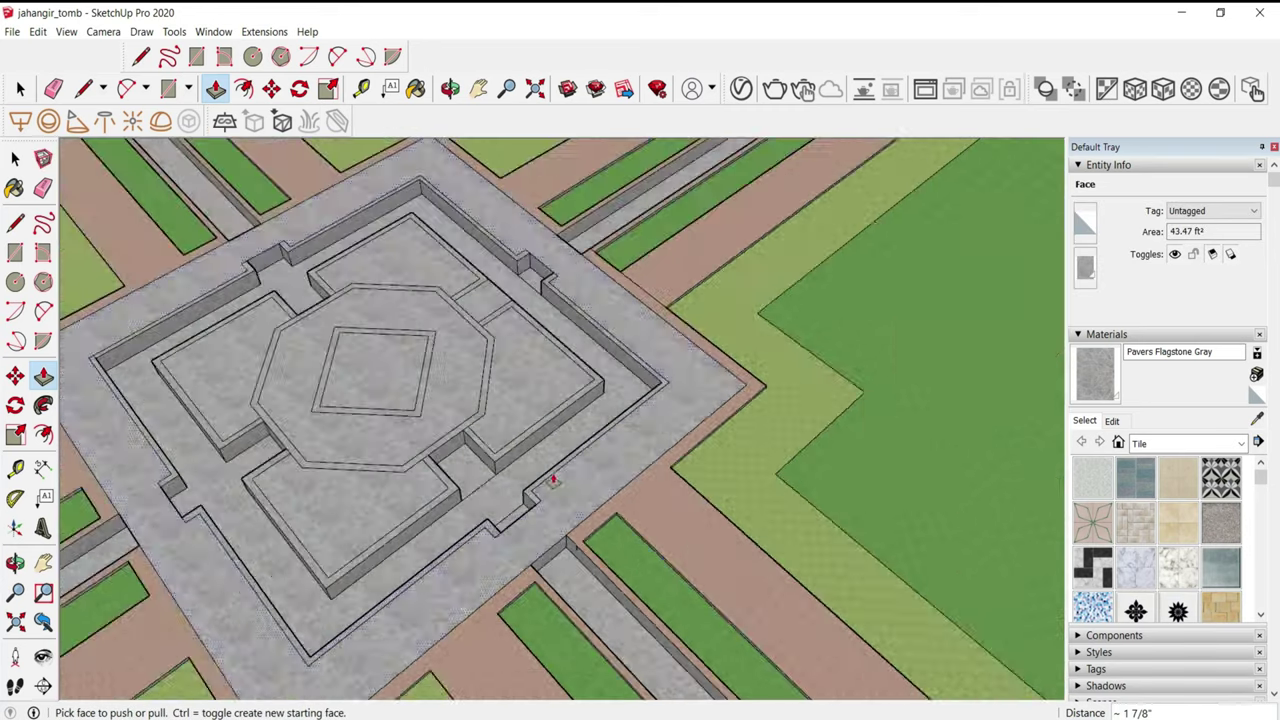
scroll(594, 214, "up", 5)
scroll(600, 286, "up", 5)
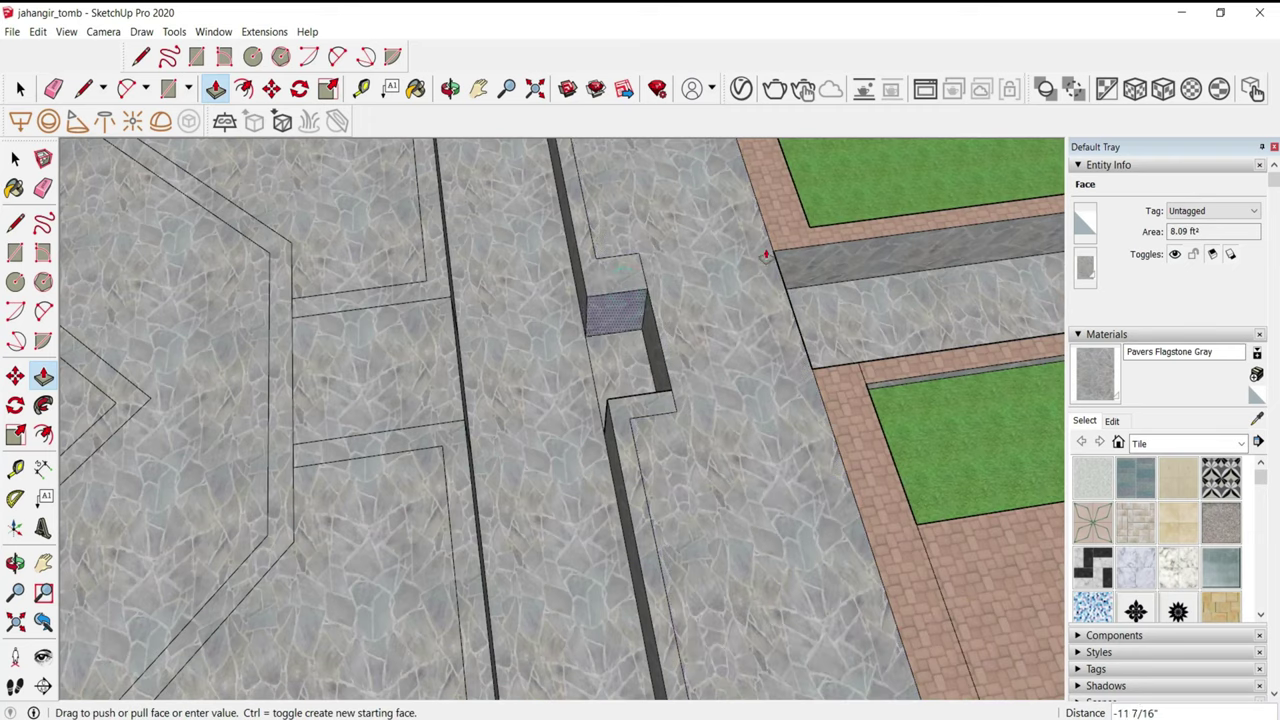
mouse_move(700, 304)
middle_mouse_down()
mouse_move(731, 323)
mouse_move(545, 344)
middle_mouse_up()
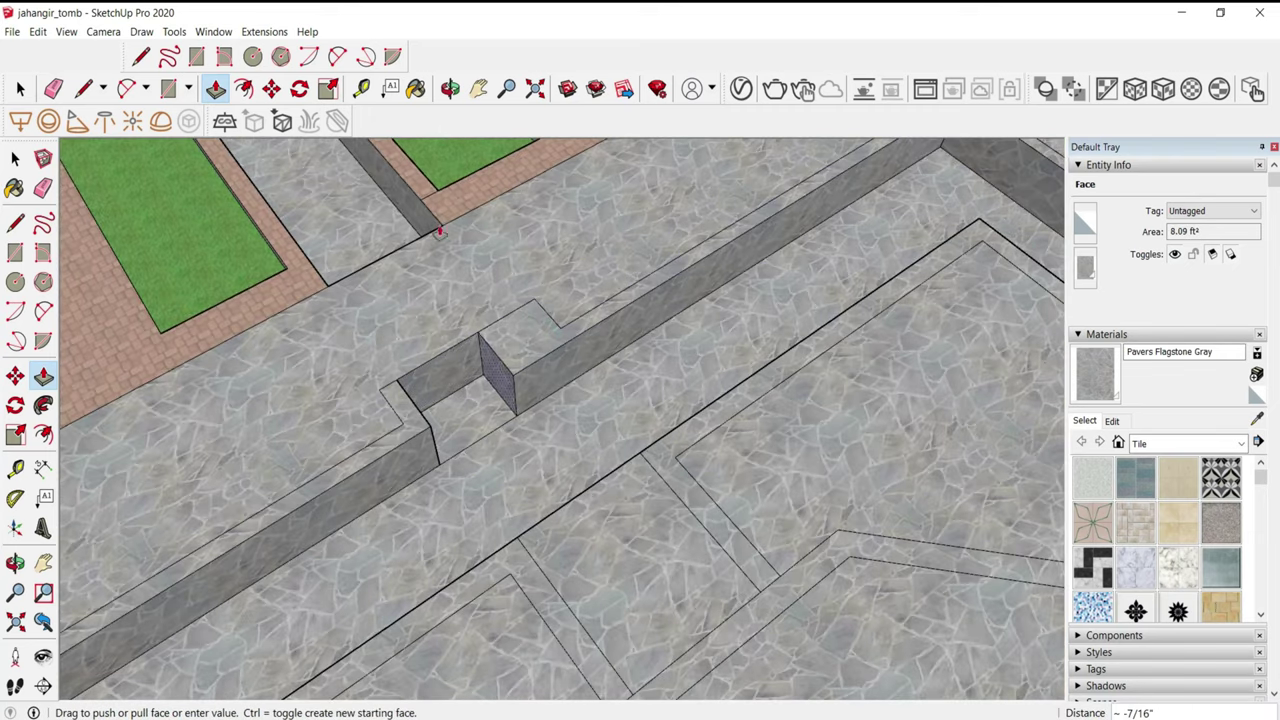
scroll(497, 228, "down", 5)
scroll(530, 252, "down", 3)
middle_click_drag(530, 252, 657, 300)
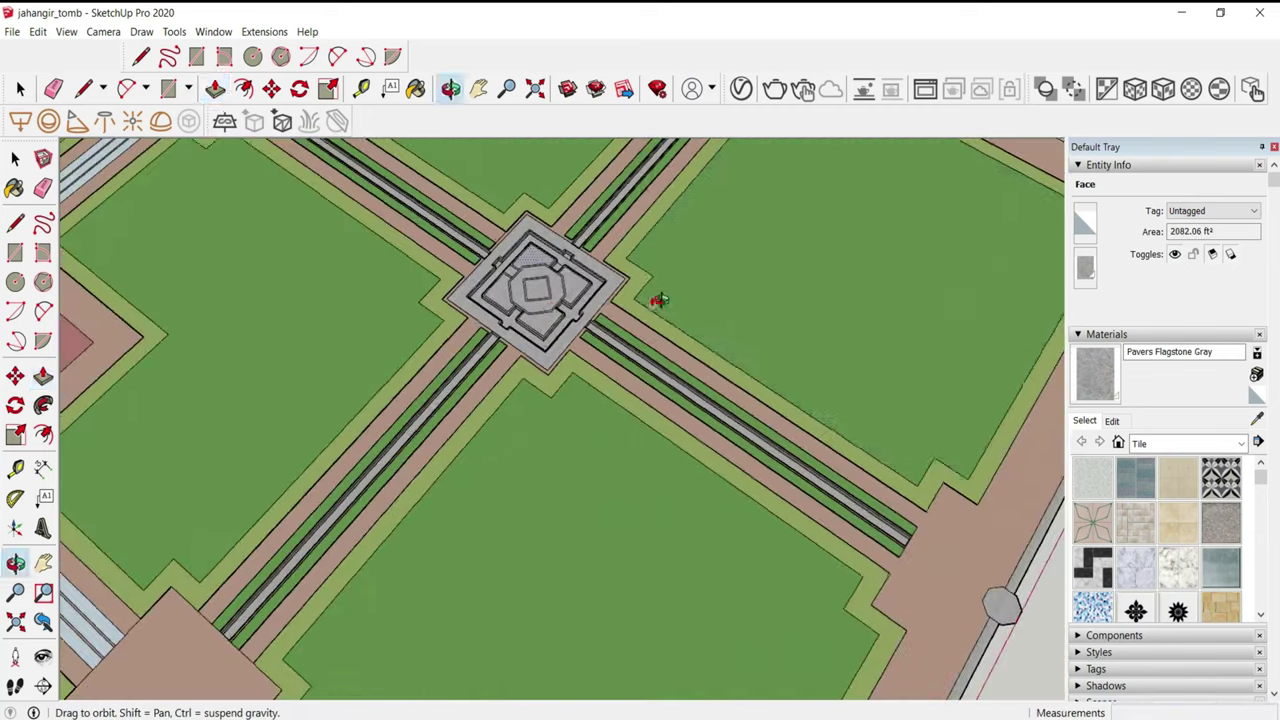
scroll(465, 336, "up", 5)
scroll(465, 336, "up", 5)
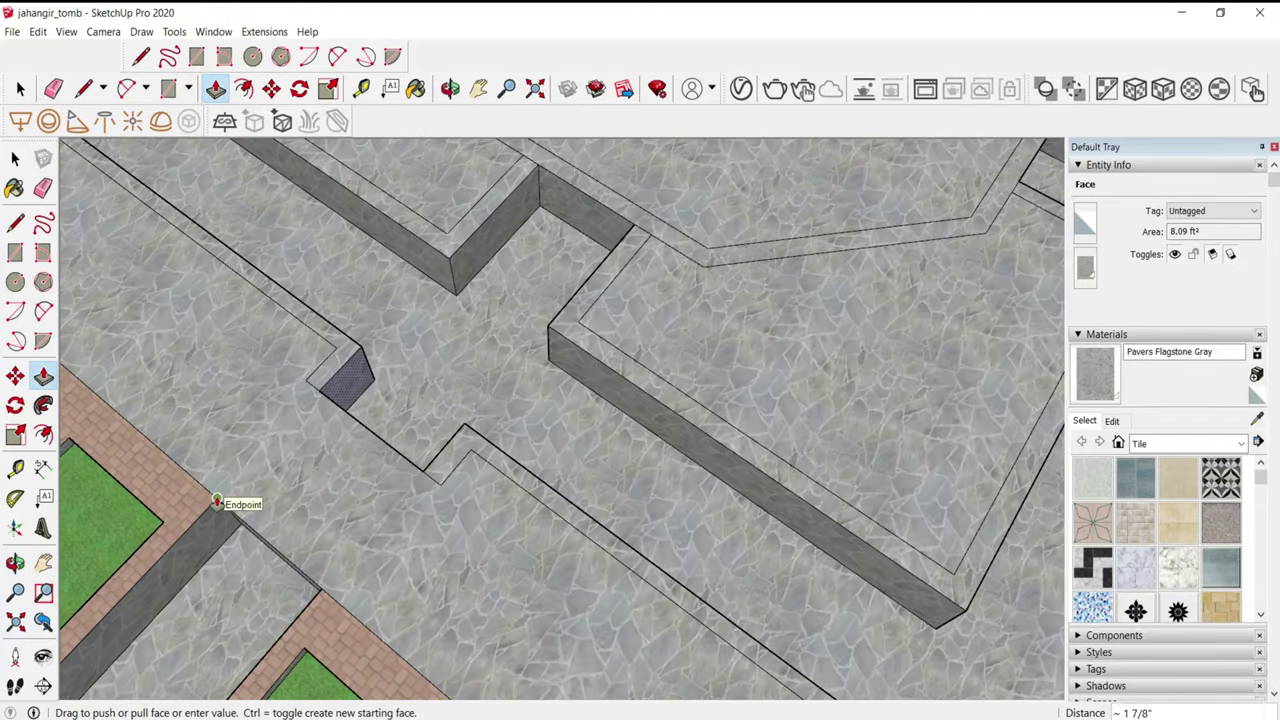
mouse_move(216, 502)
middle_mouse_down()
mouse_move(683, 429)
mouse_move(600, 523)
middle_mouse_up()
left_click(600, 523)
scroll(629, 486, "down", 2)
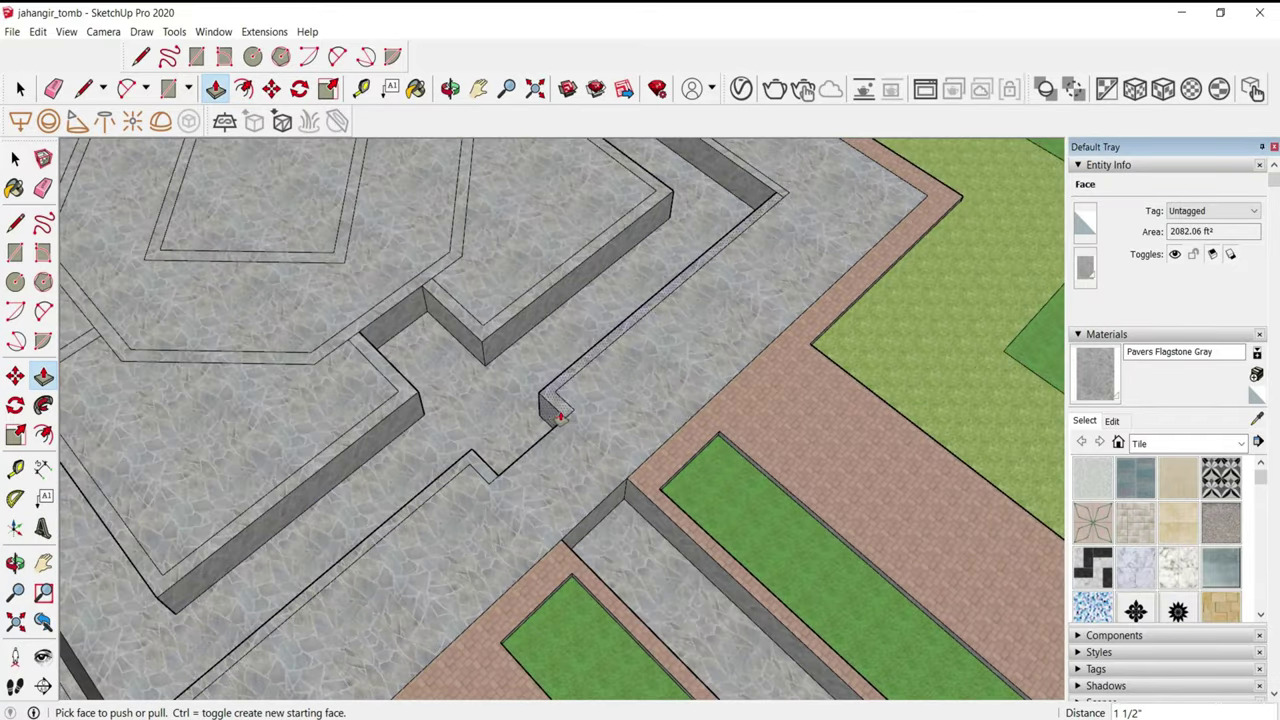
left_click(628, 489)
- Pull the remaining wall stub by the central platform up to full wall height
scroll(543, 517, "down", 3)
middle_click_drag(543, 517, 189, 514)
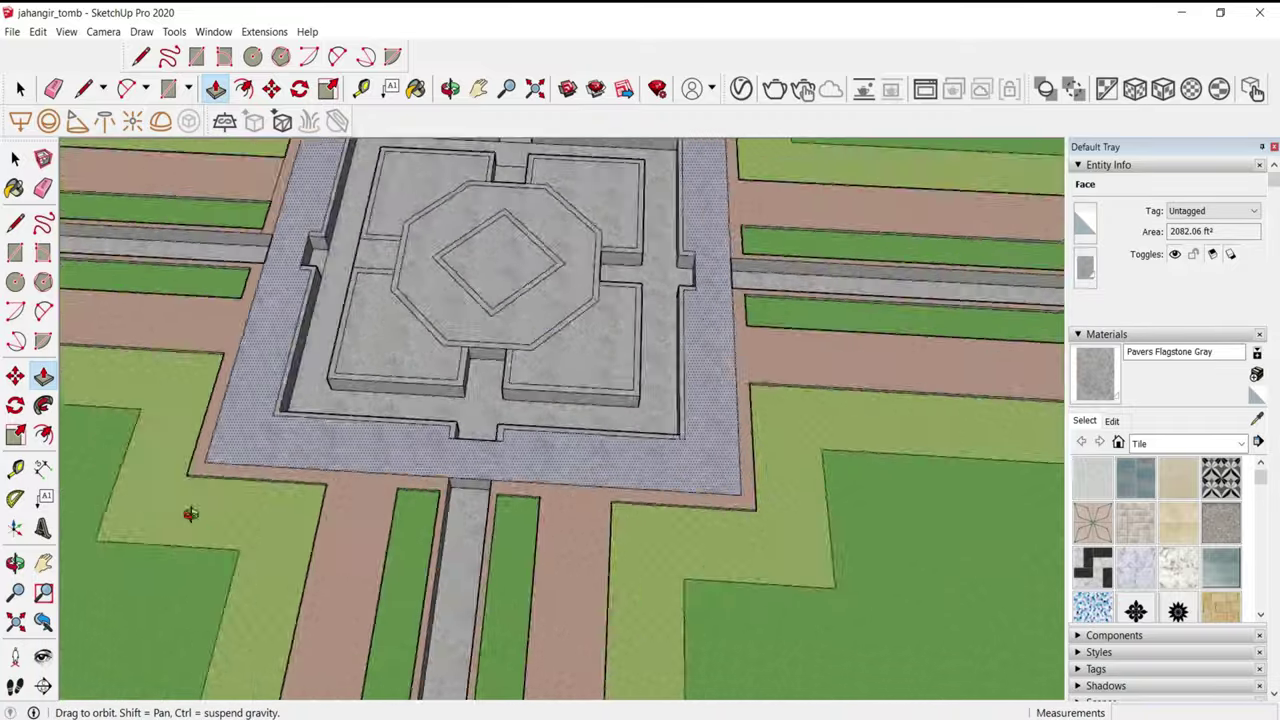
scroll(726, 286, "up", 5)
scroll(609, 294, "up", 2)
left_click(609, 294)
left_click(816, 307)
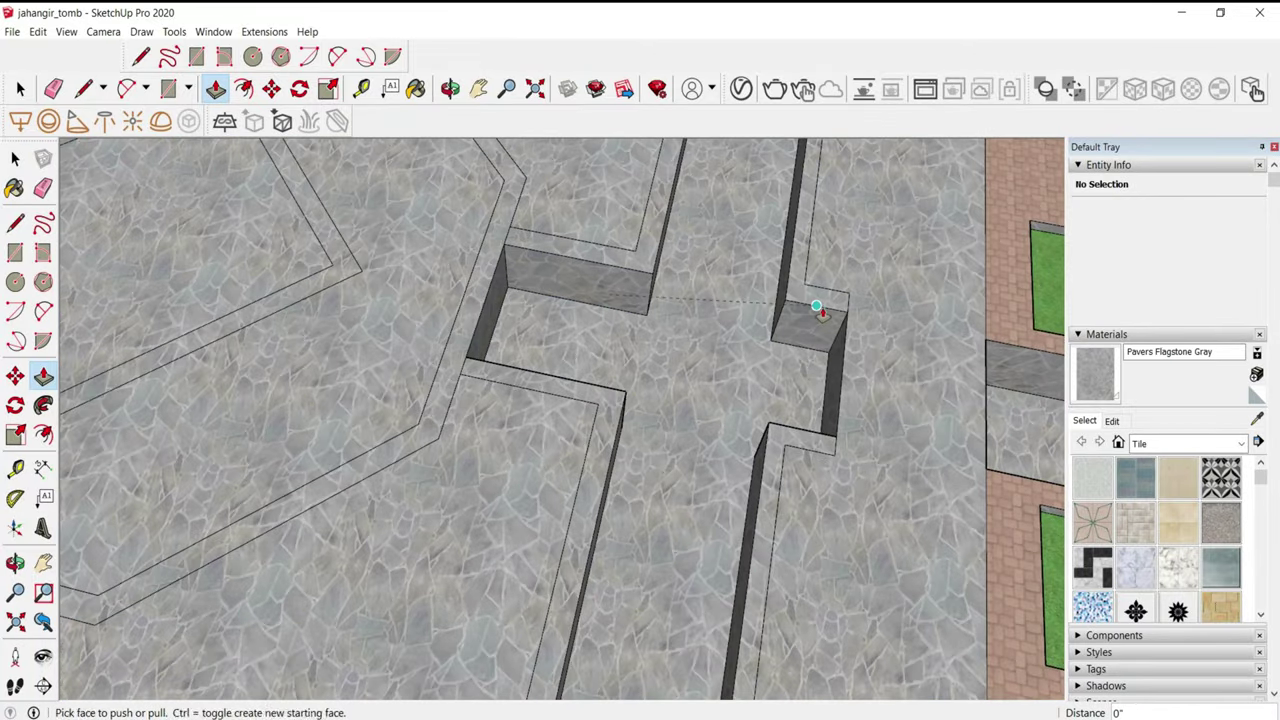
middle_click_drag(816, 307, 560, 450)
left_click(551, 455)
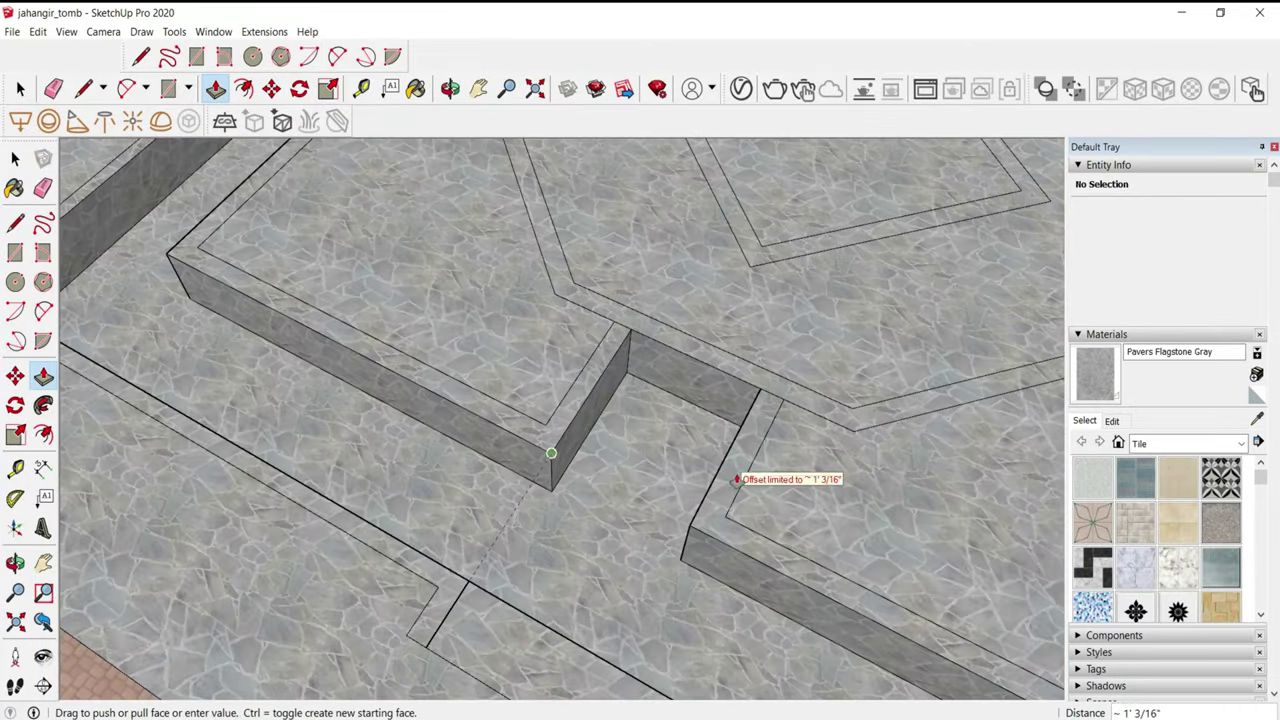
left_click(689, 527)
middle_click_drag(689, 527, 345, 490)
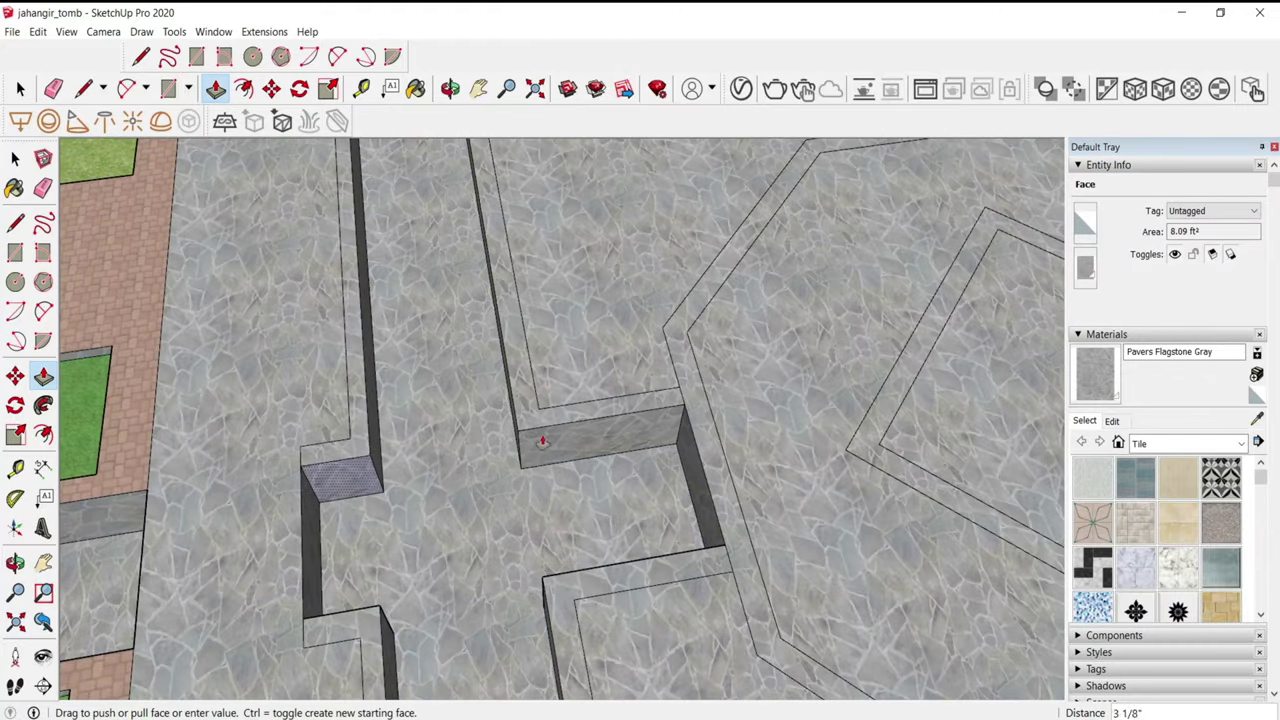
scroll(480, 490, "down", 5)
scroll(480, 486, "down", 4)
scroll(480, 475, "down", 2)
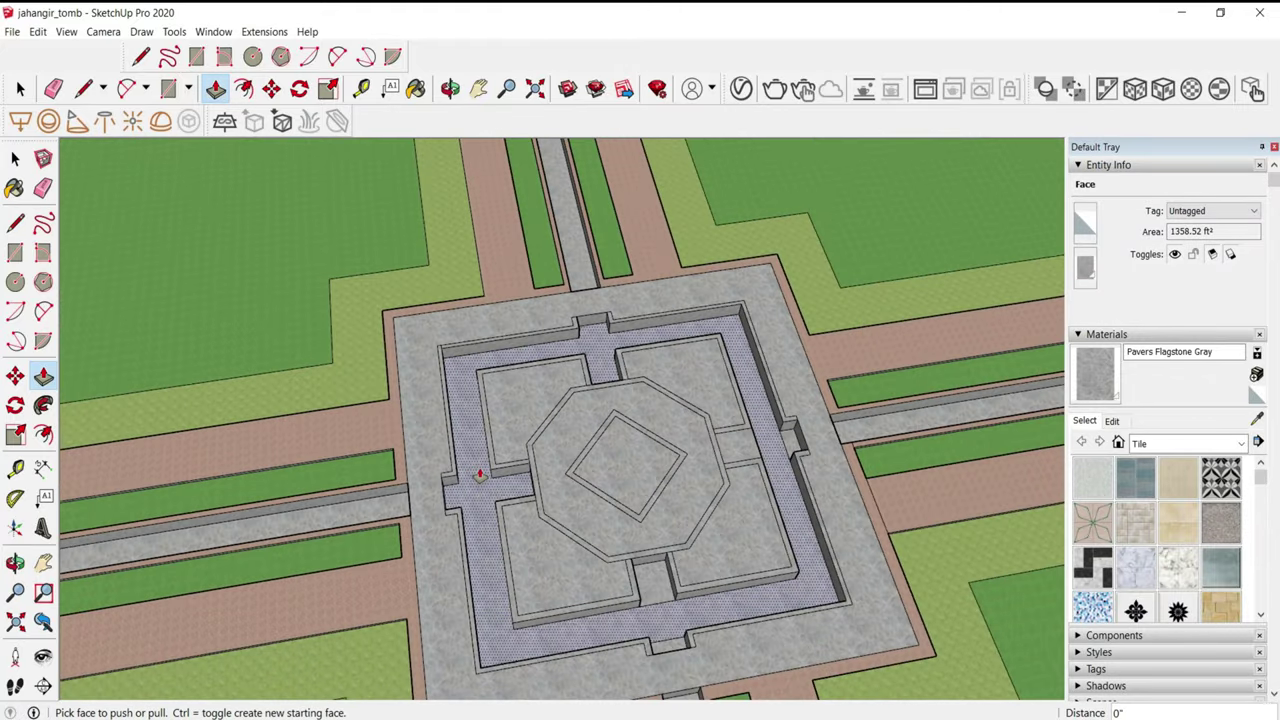
- Push the square bed faces around the octagon down 6"
key("space")
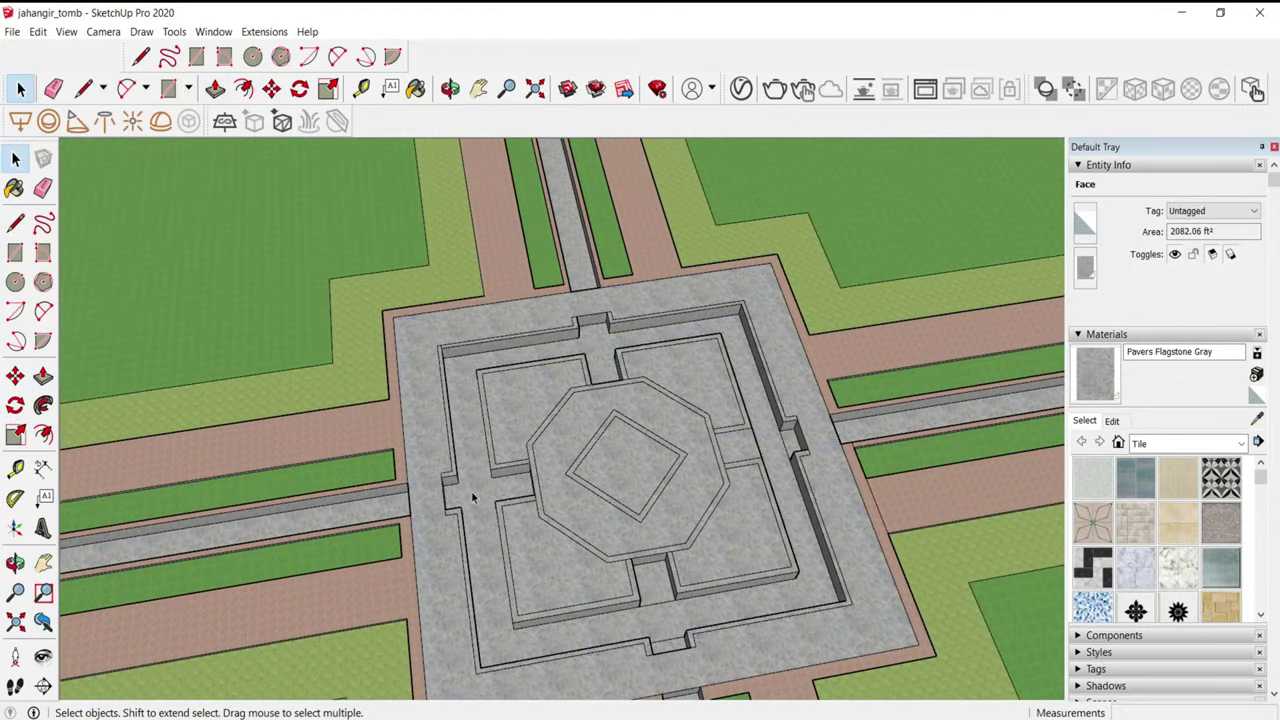
scroll(471, 490, "up", 4)
scroll(520, 431, "up", 2)
key("p")
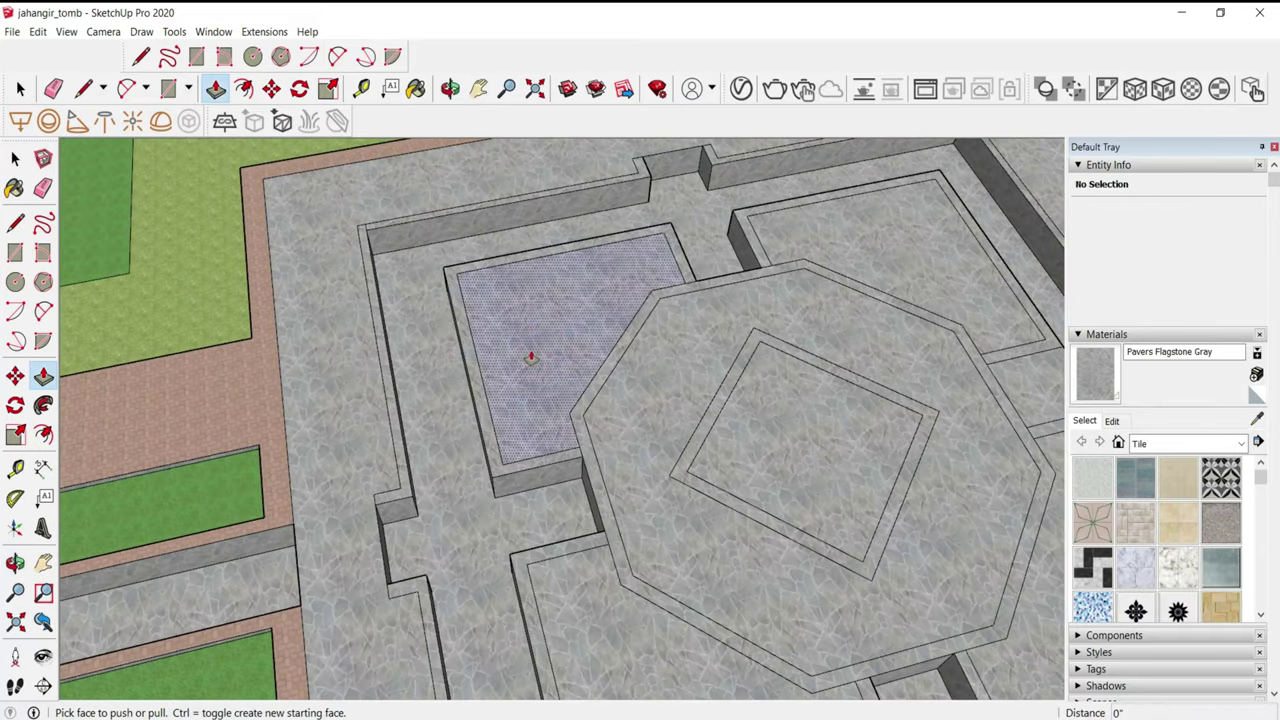
left_click(183, 286)
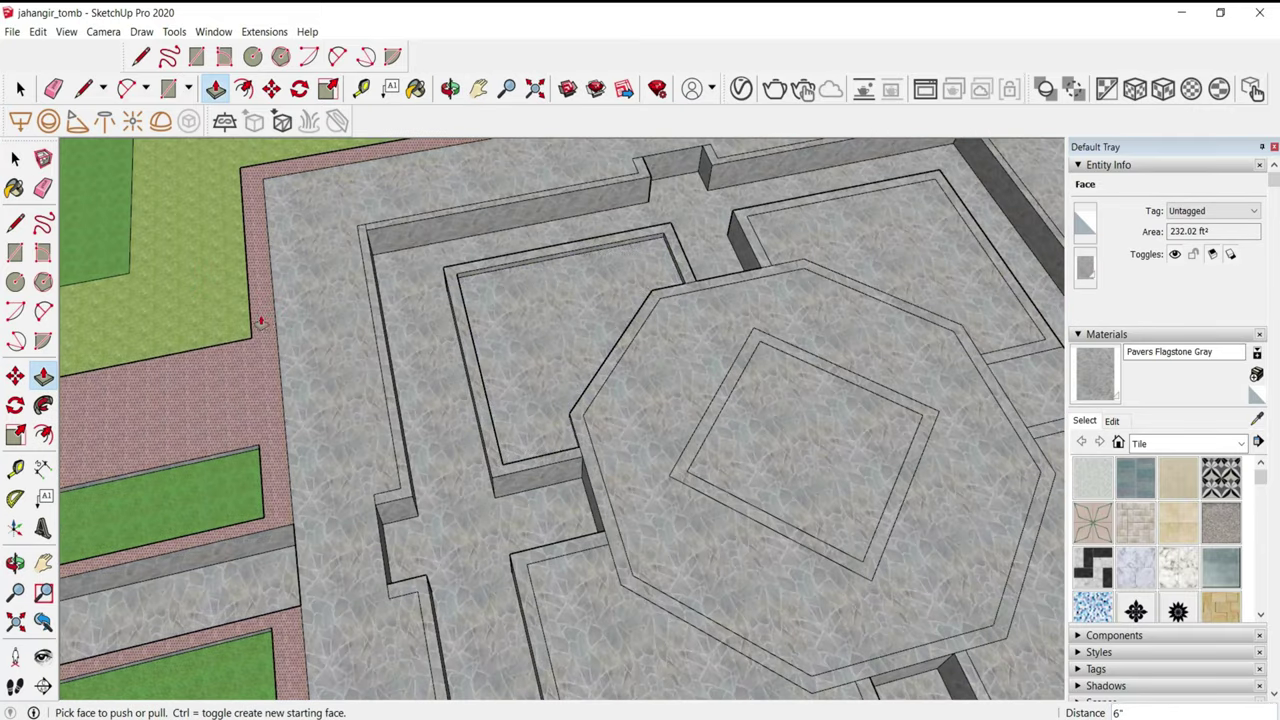
scroll(265, 322, "up", 1)
scroll(395, 330, "up", 3)
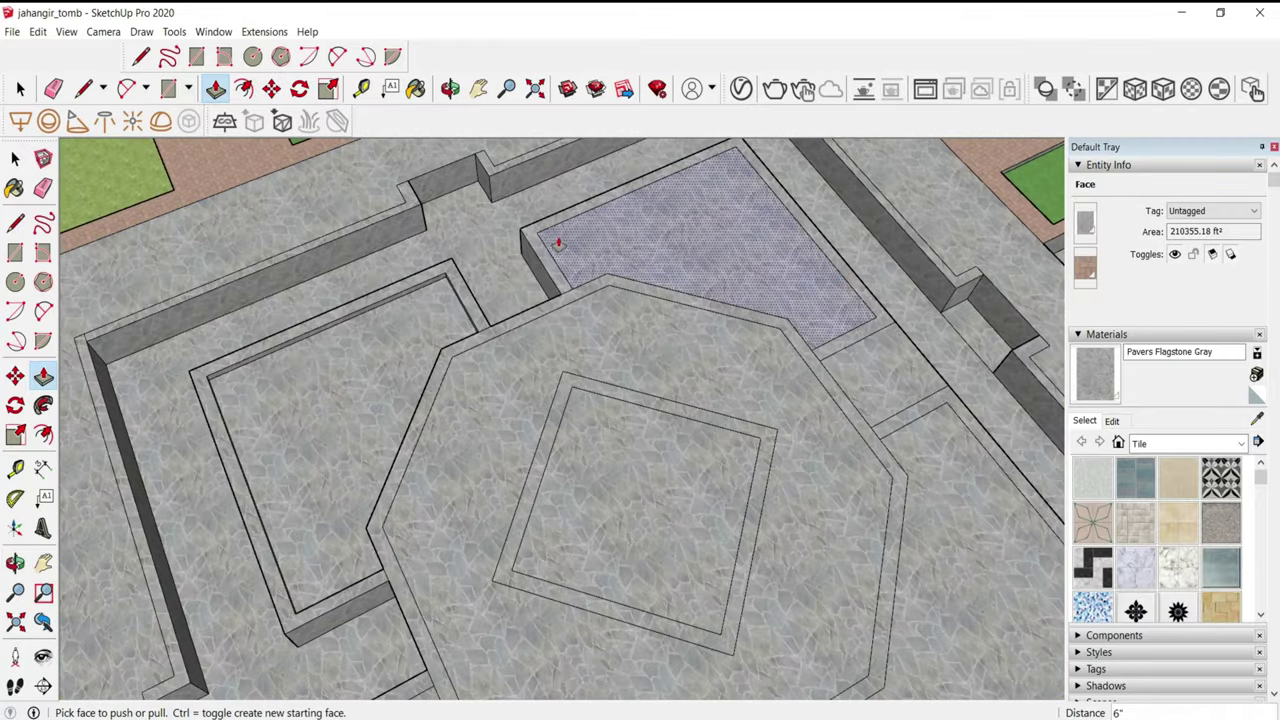
left_click_drag(557, 243, 429, 277)
scroll(429, 277, "up", 2)
- Sink the octagon's inner square face 3' into a recessed pit
left_click(677, 285)
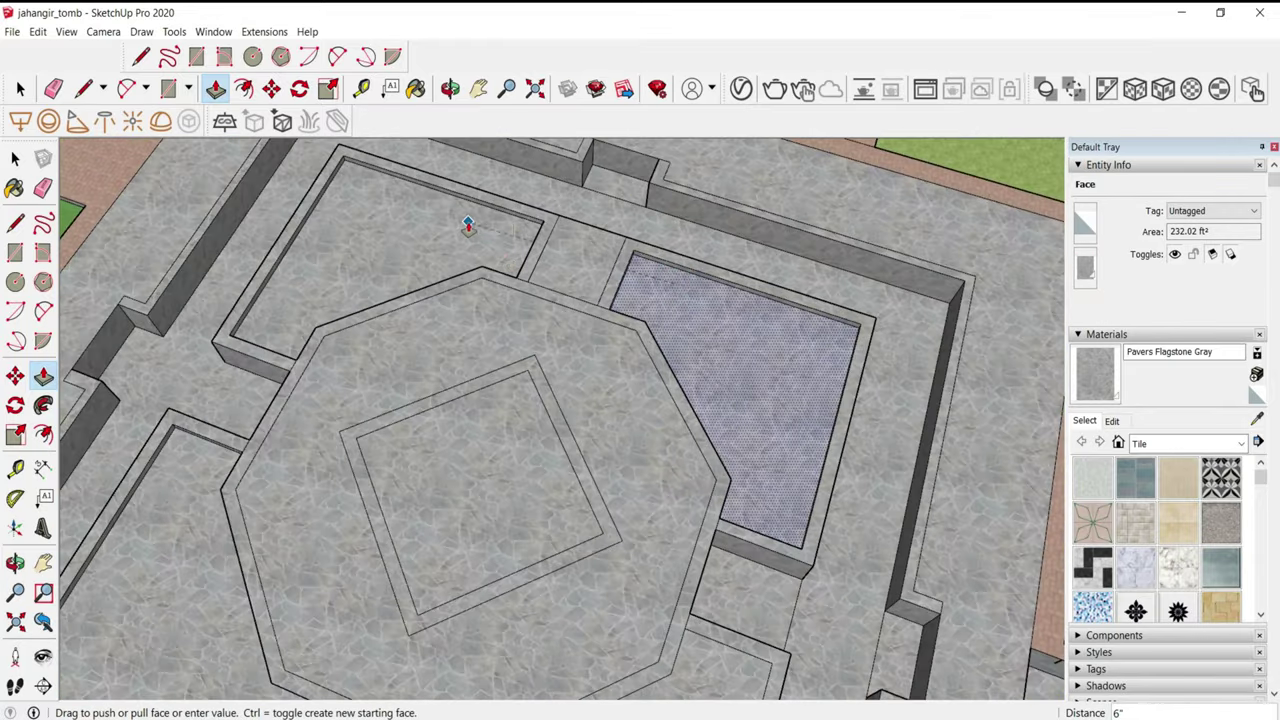
scroll(471, 223, "down", 3)
scroll(649, 323, "up", 3)
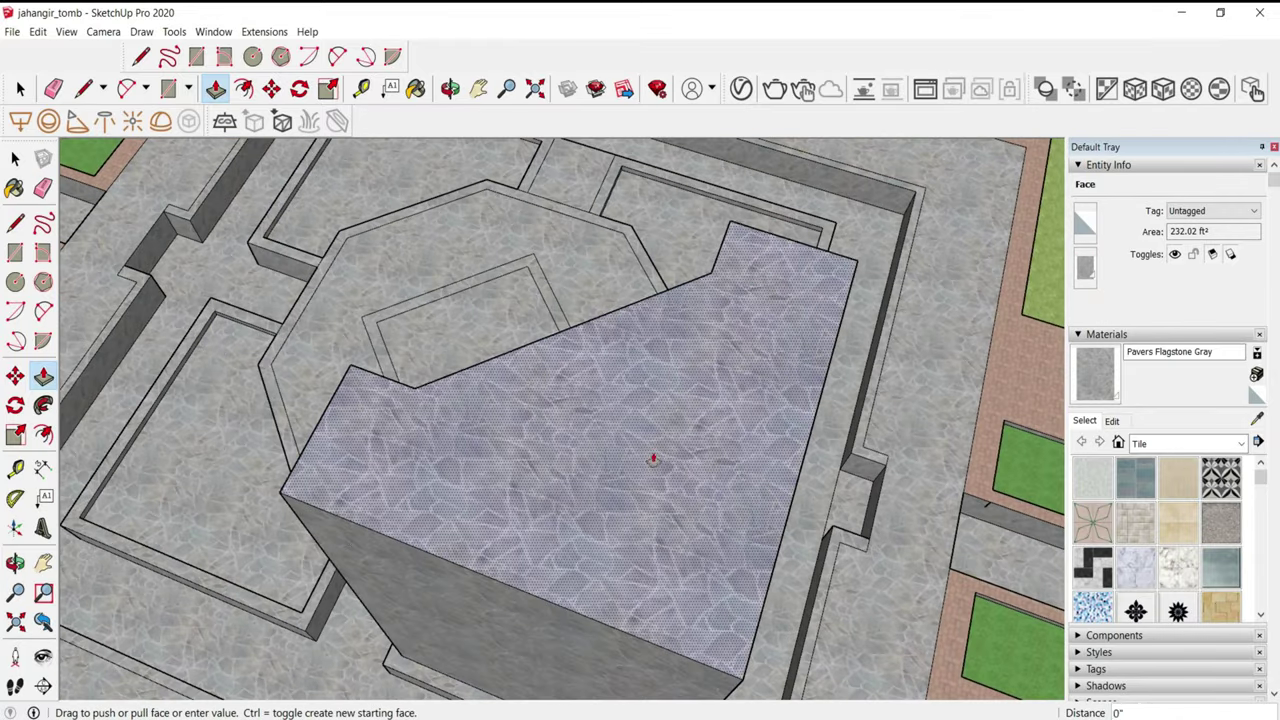
left_click_drag(428, 363, 243, 271)
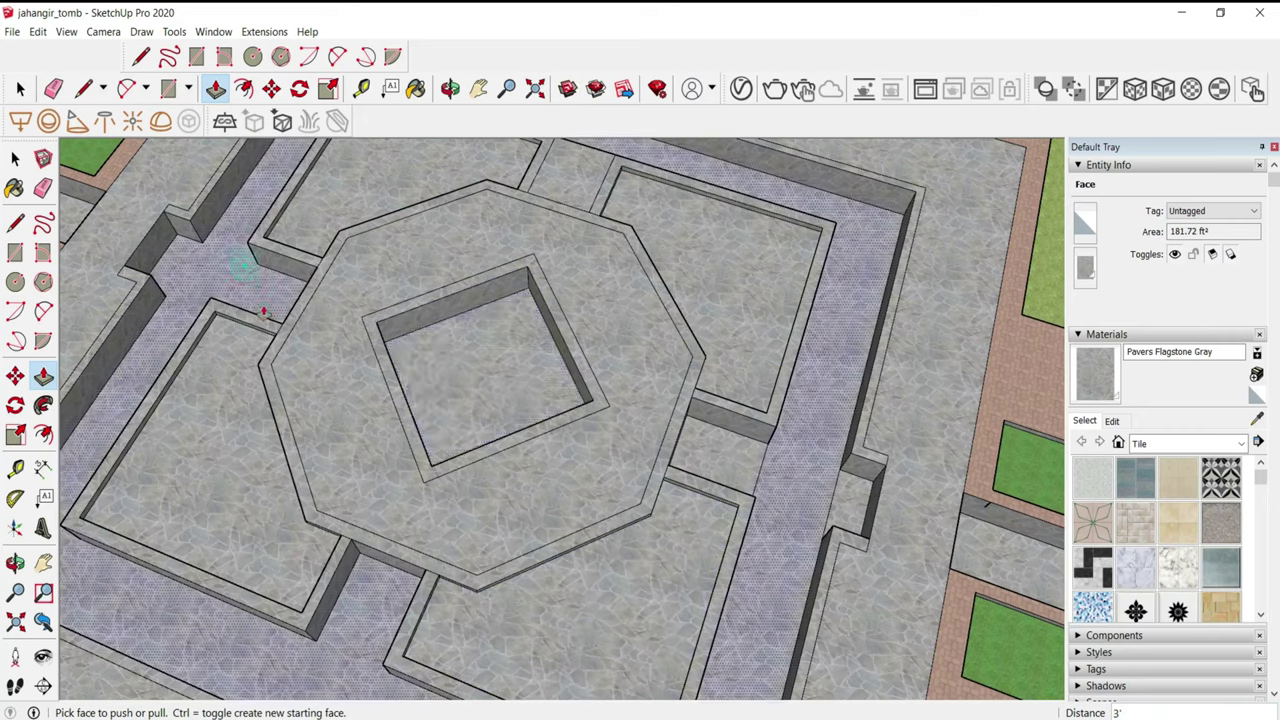
scroll(466, 434, "down", 3)
scroll(390, 350, "up", 4)
scroll(423, 371, "down", 2)
scroll(443, 414, "down", 2)
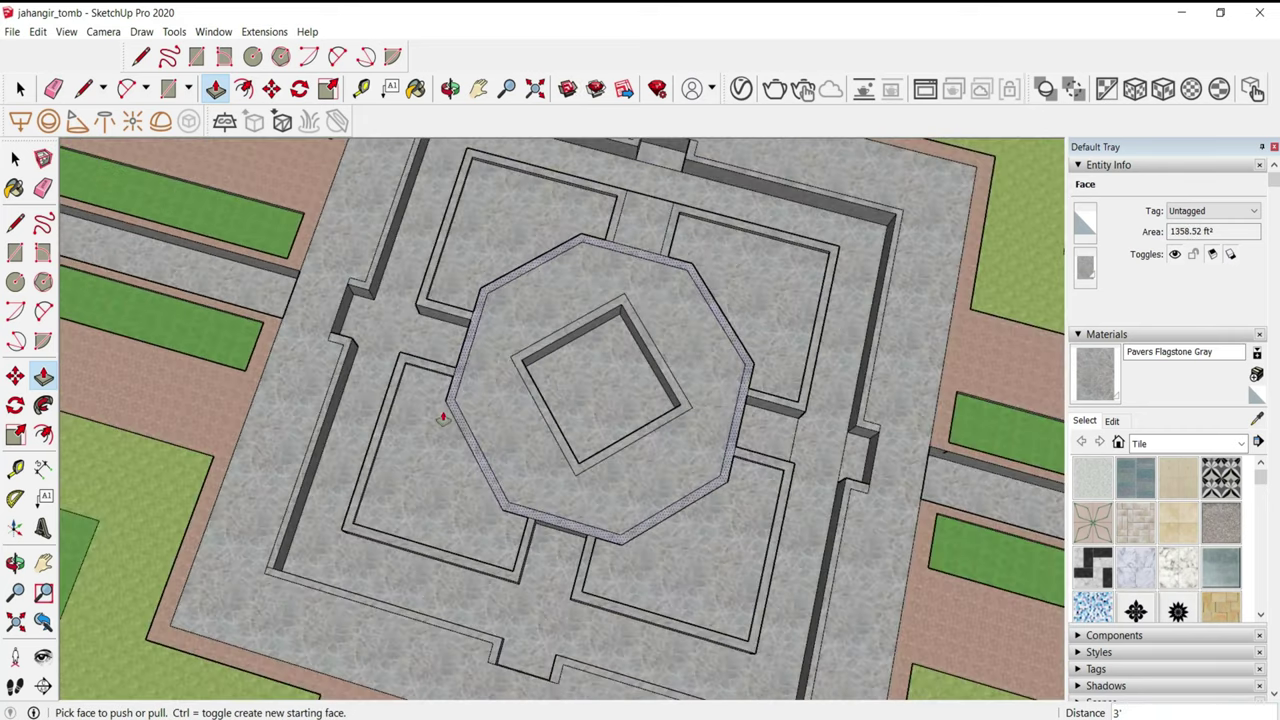
scroll(380, 466, "up", 5)
- Draw lines across the corridor ring to divide it into sections
key("l")
left_click(282, 428)
scroll(288, 445, "down", 3)
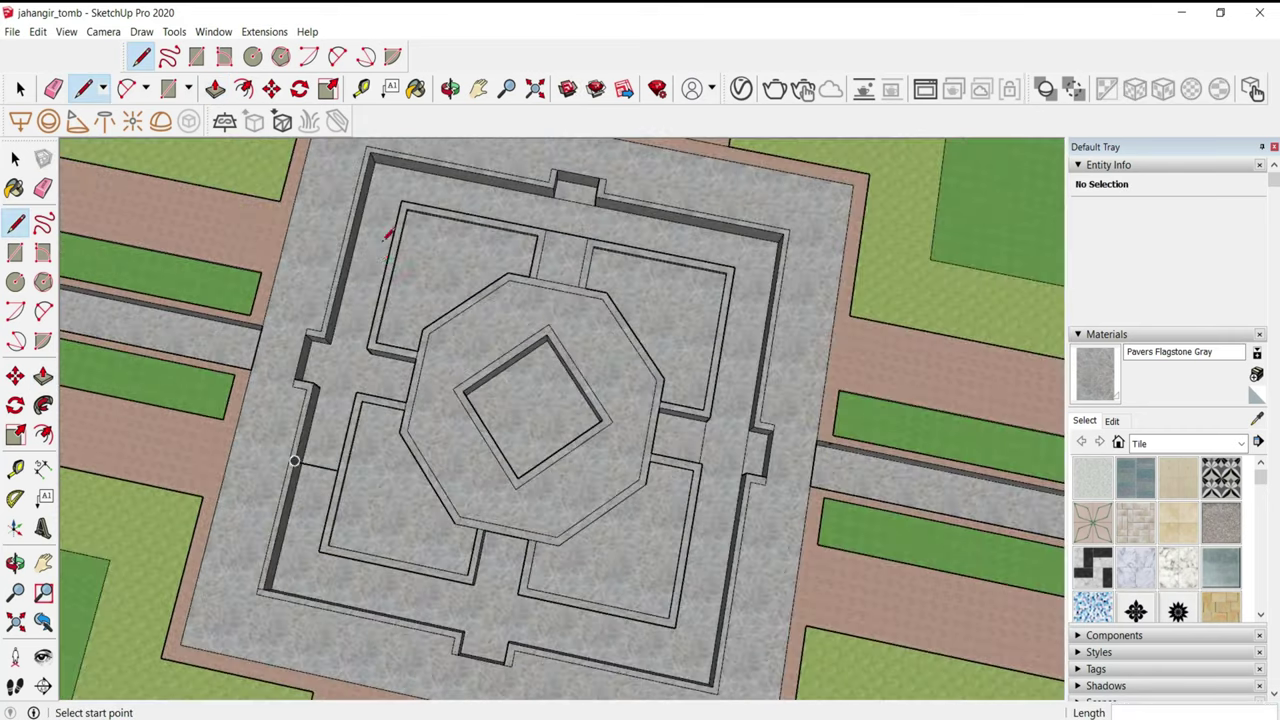
left_click(343, 263)
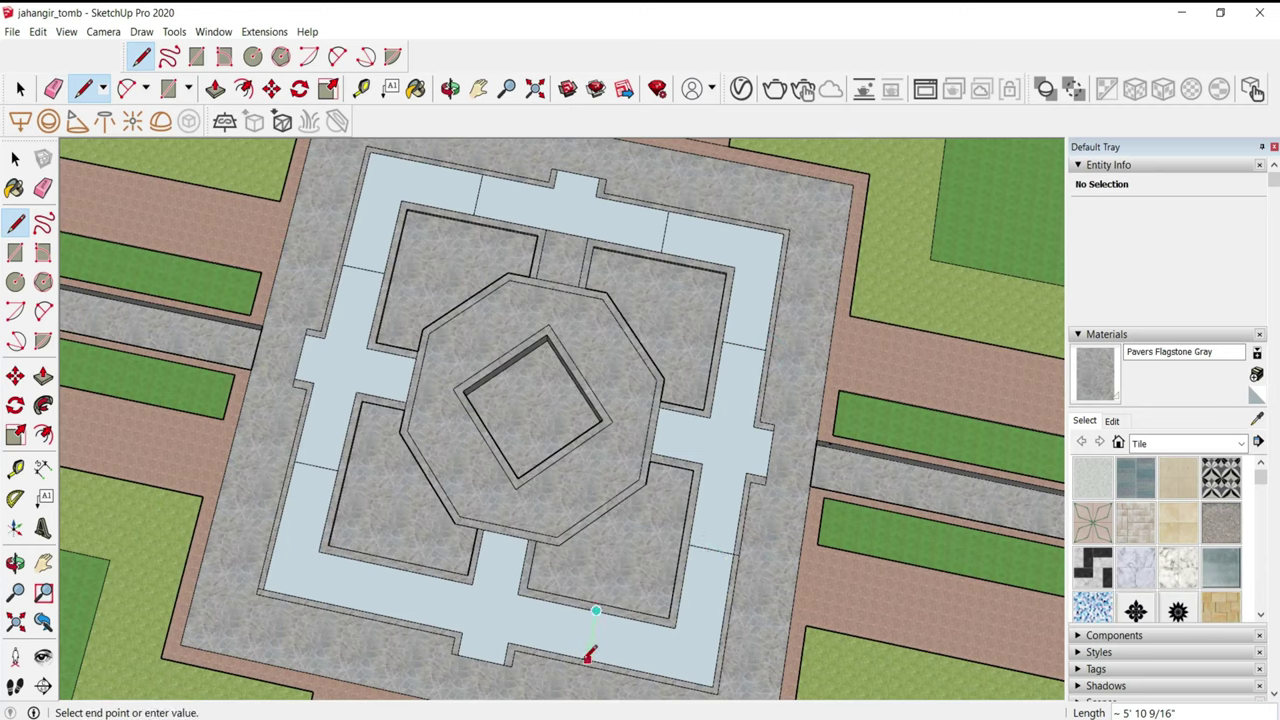
- Delete the bottom corridor section's face
key("space")
left_click(437, 608)
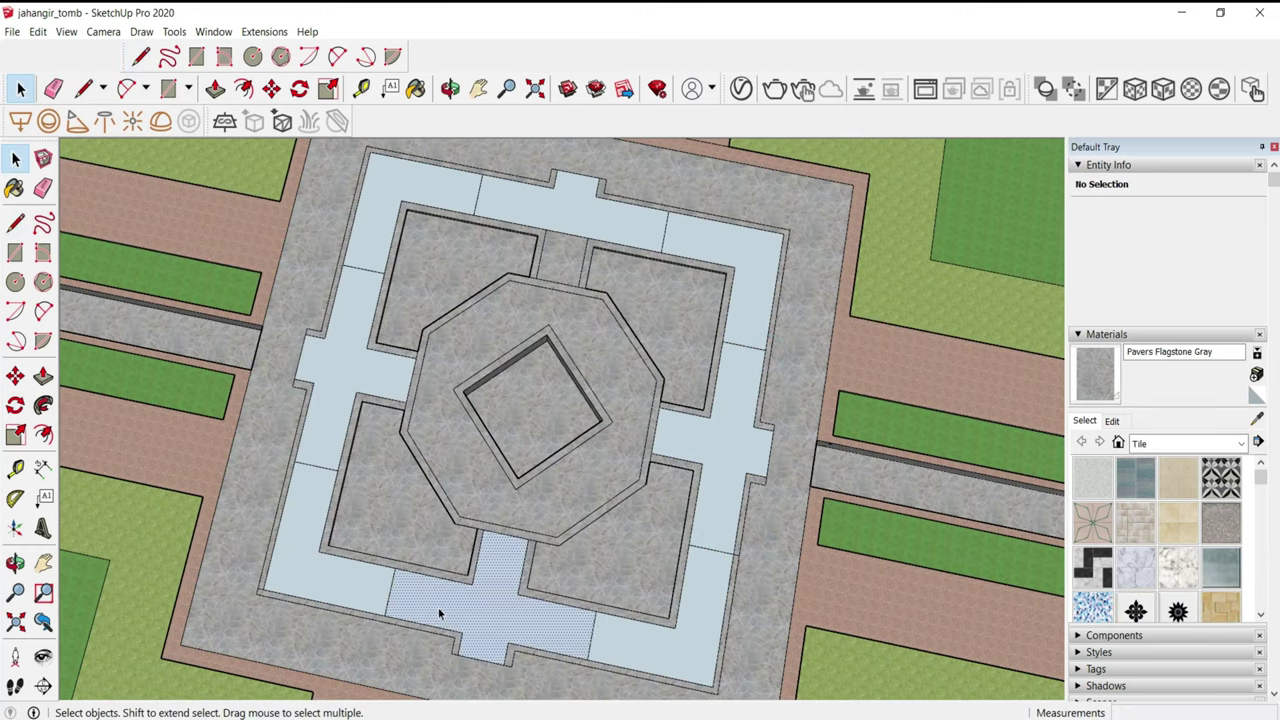
key("Delete")
key("l")
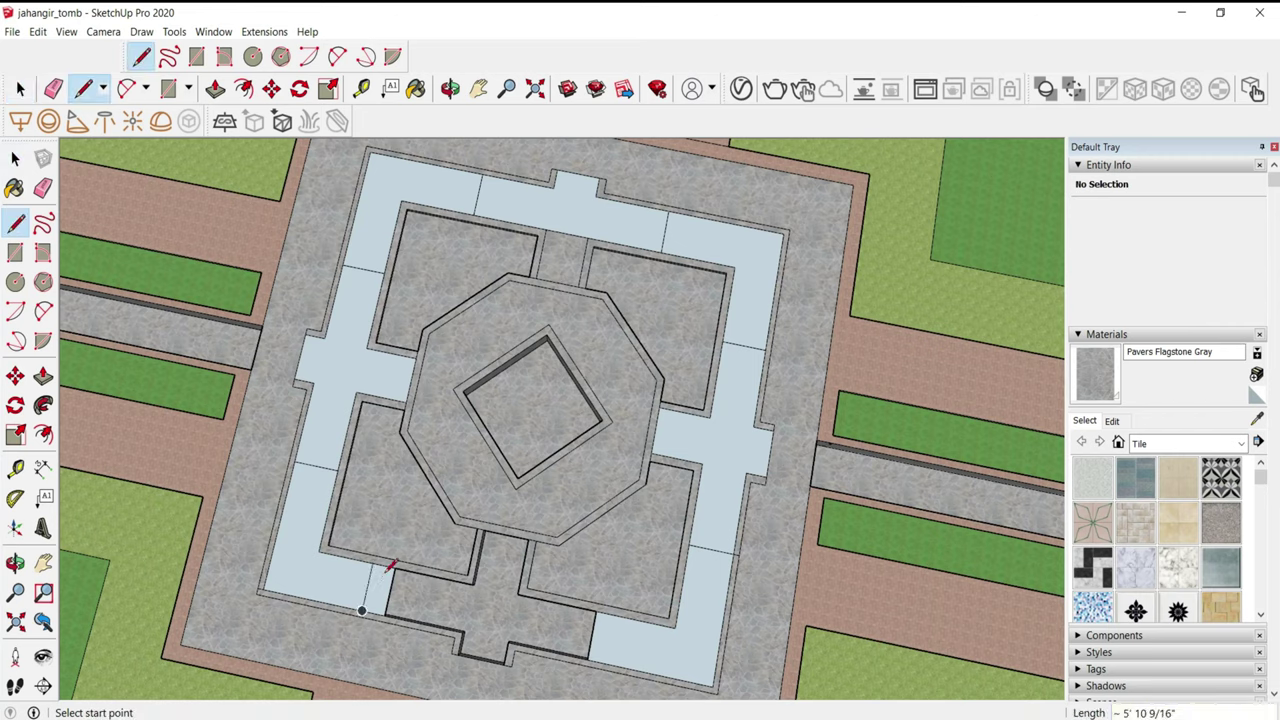
- Move the new corridor strip into the bottom-right corridor
key("space")
left_click(376, 592)
key("m")
left_click(372, 568)
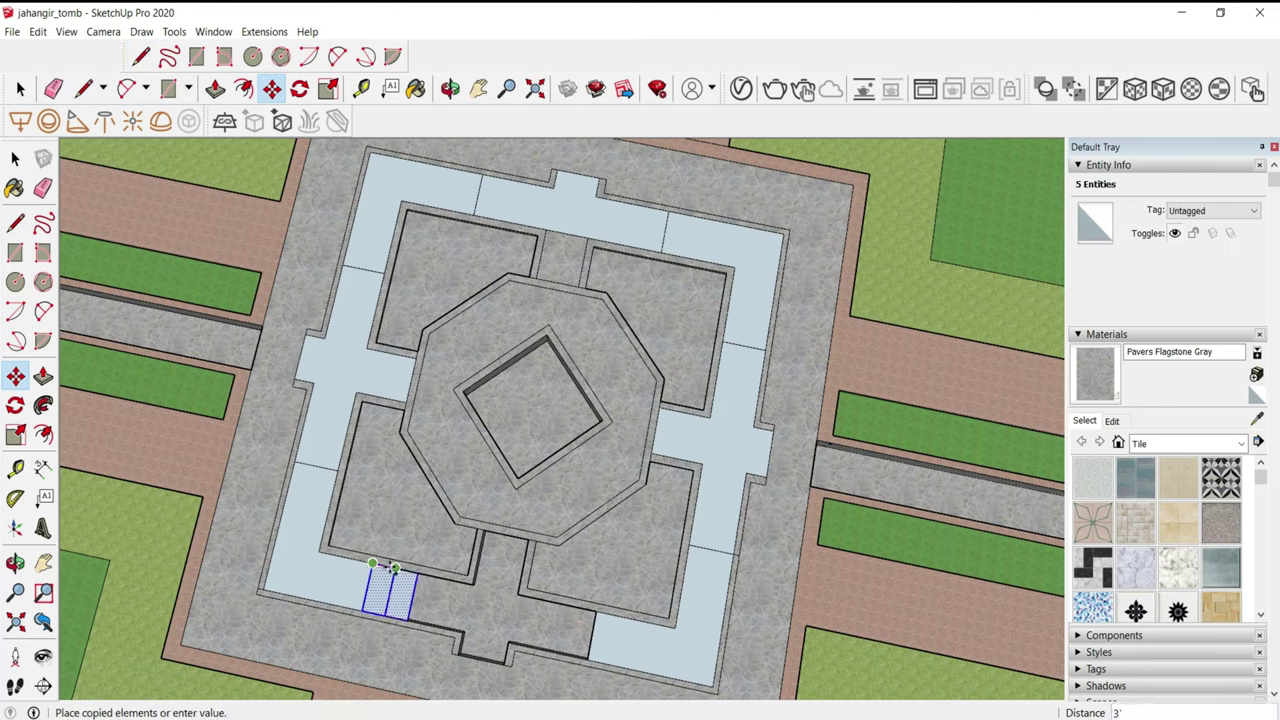
left_click(395, 568)
left_click(395, 568)
left_click(600, 605)
left_click(612, 608)
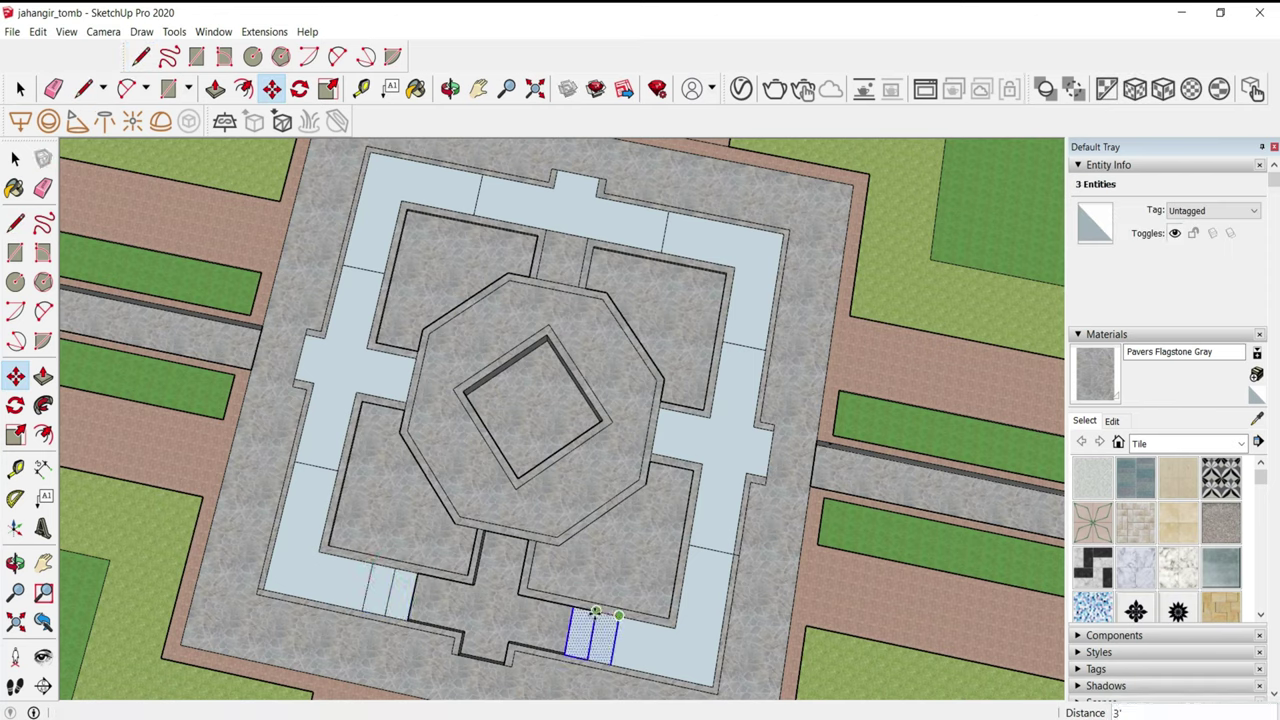
left_click(593, 610)
- Copy the opening patch onto the top corridor
key("ctrl")
left_click(593, 610)
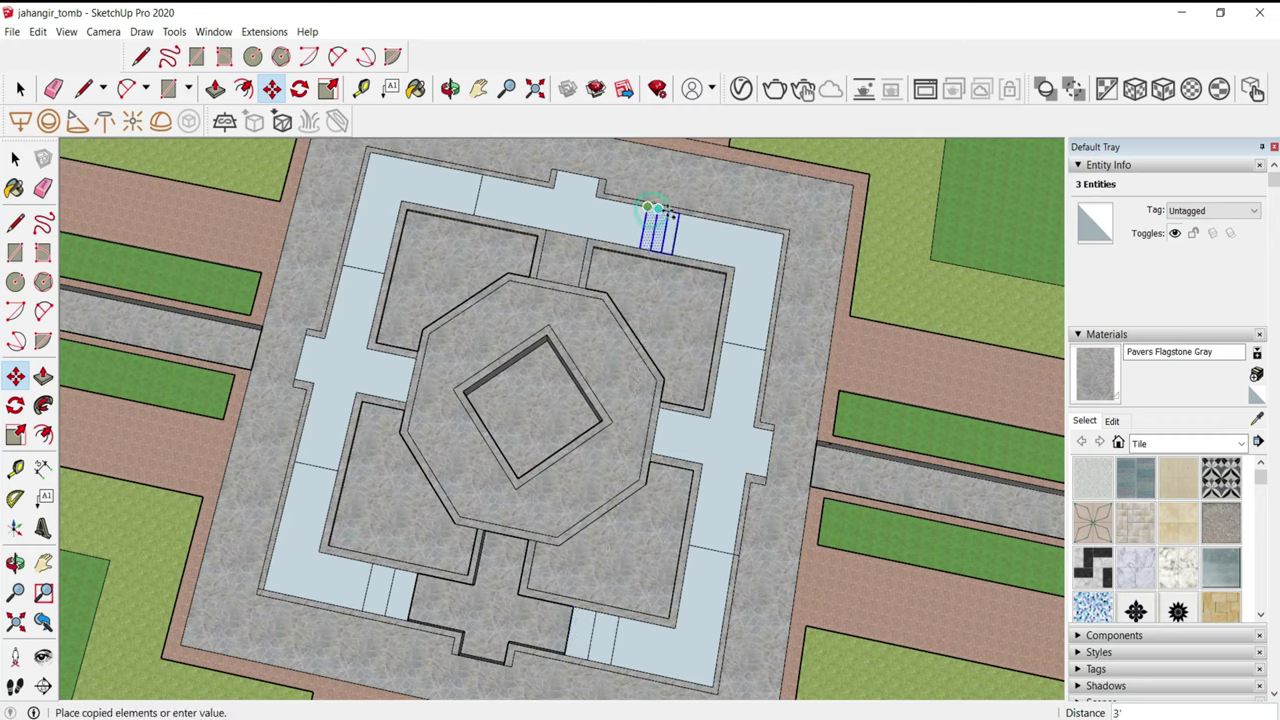
left_click(667, 211)
left_click(484, 176)
key("ctrl")
left_click(482, 176)
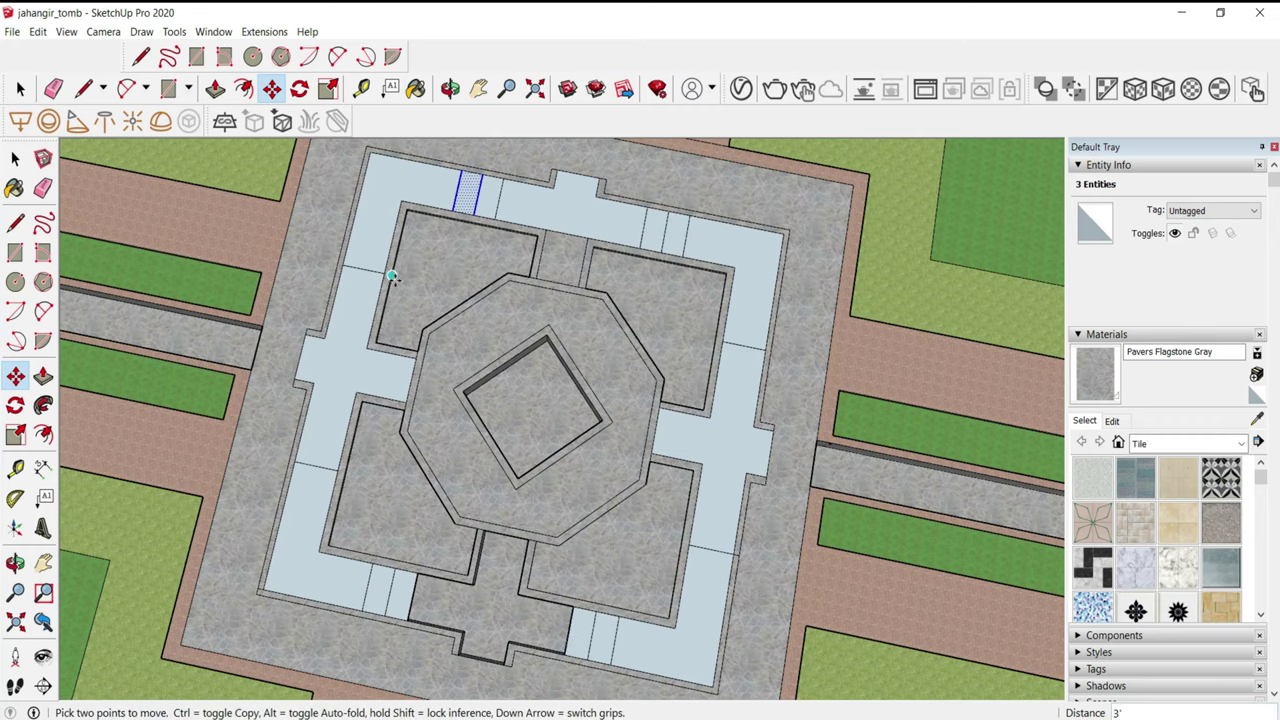
- Draw a line to close a new opening face and select it
key("l")
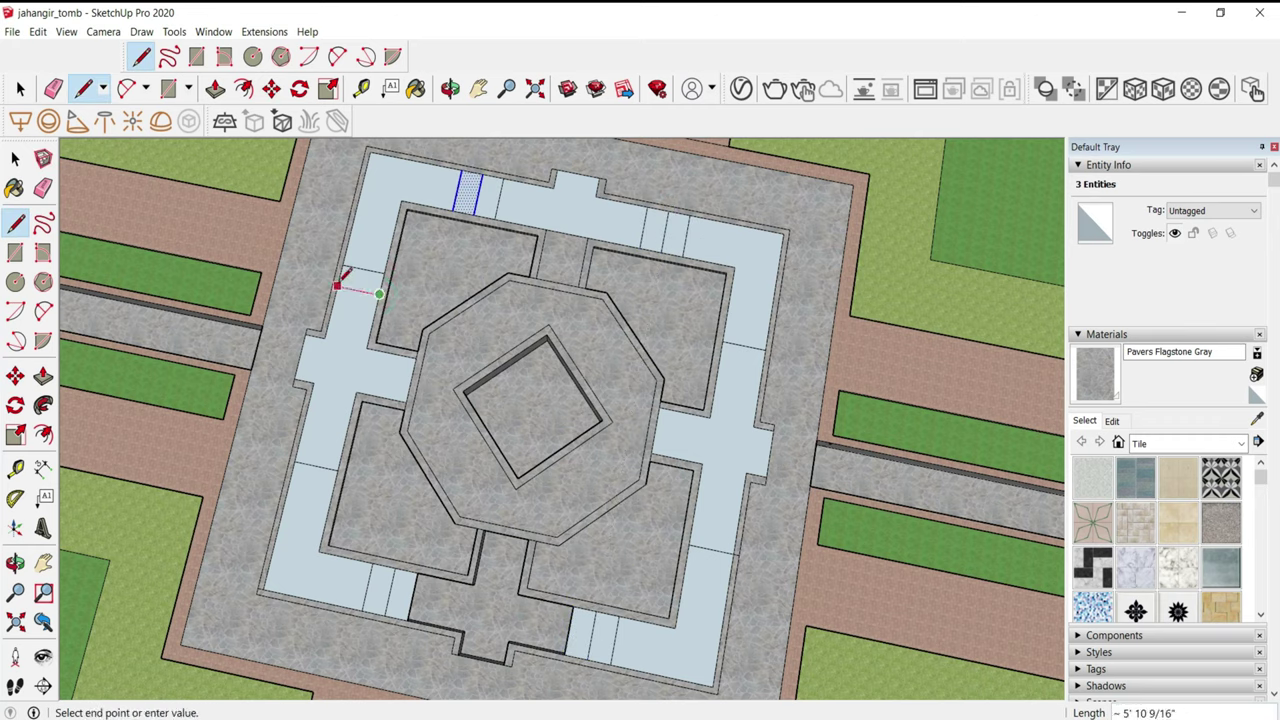
left_click(379, 293)
key("space")
left_click(352, 284)
- Copy the opening face to the left, lower-right and right walkways
key("m")
left_click(340, 287)
key("ctrl")
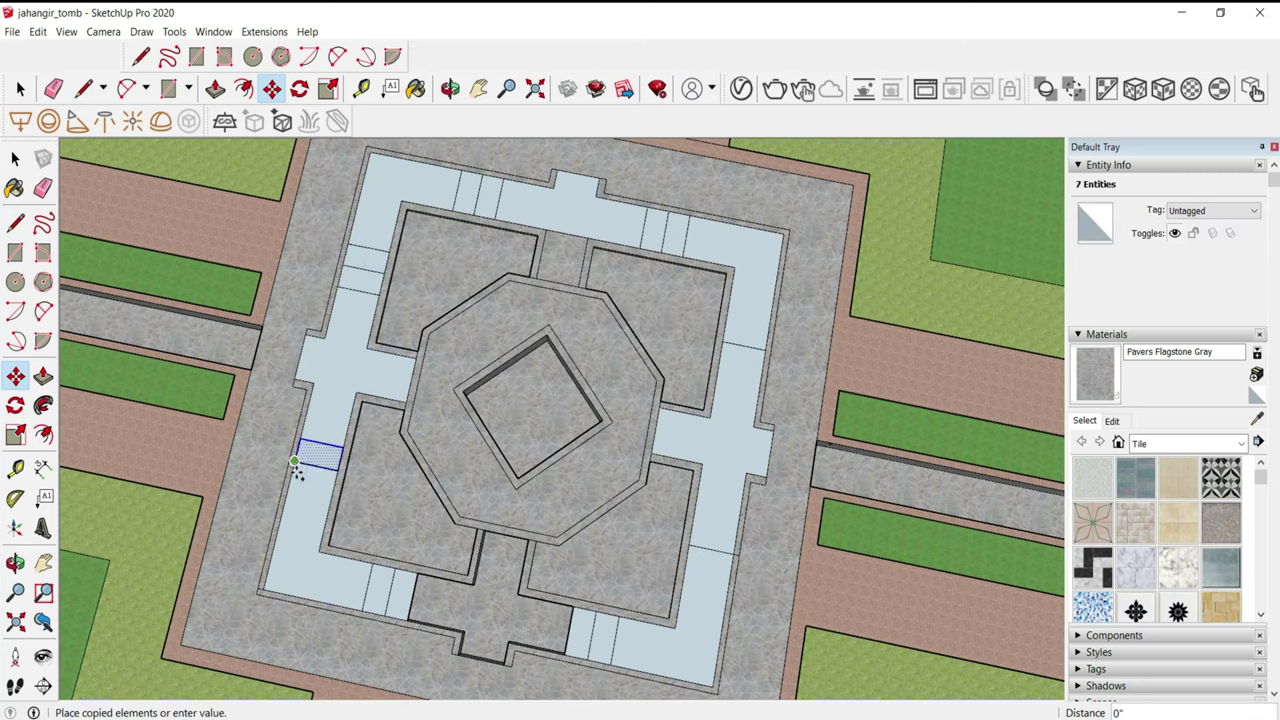
left_click(735, 531)
left_click(336, 471)
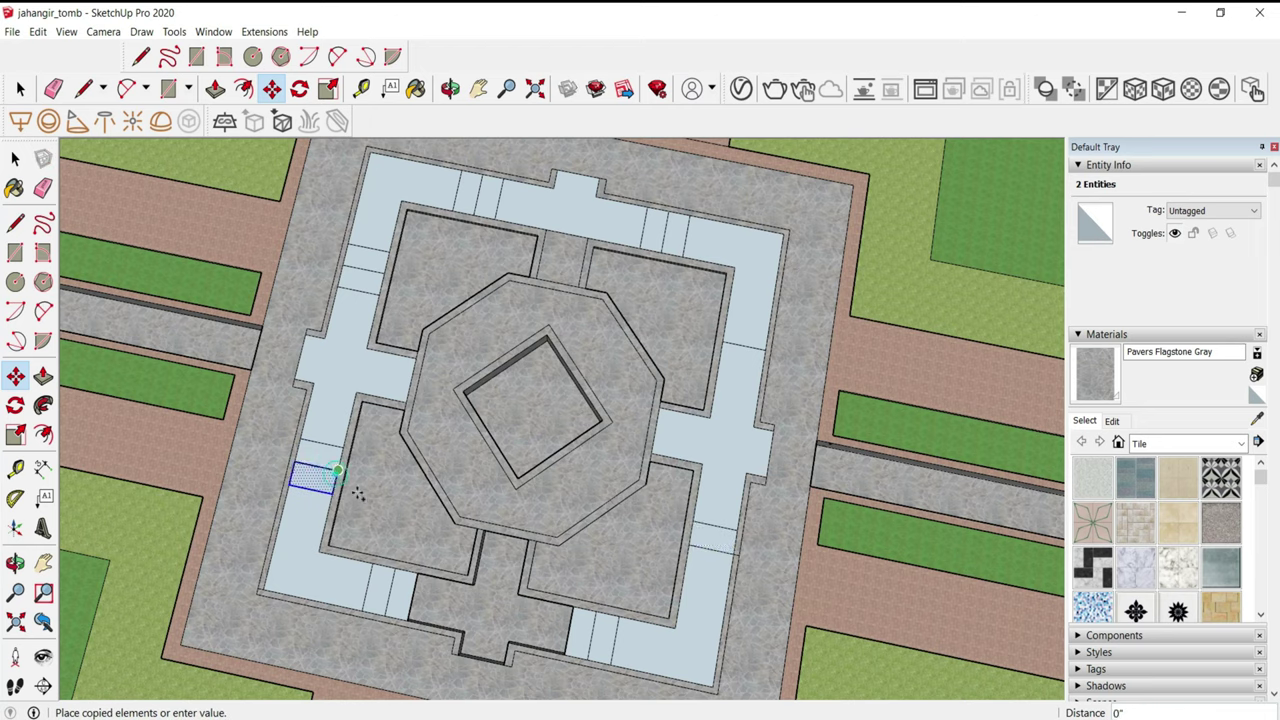
left_click(737, 556)
left_click(737, 556)
left_click(765, 349)
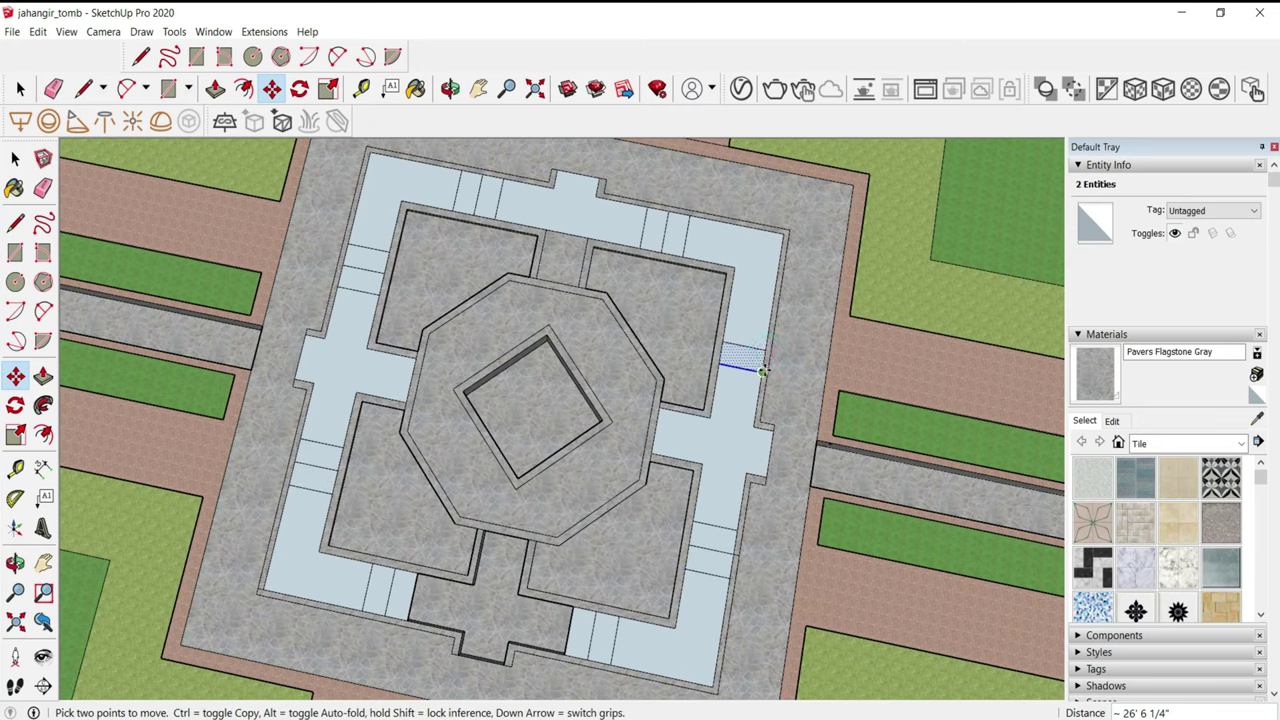
left_click(762, 370)
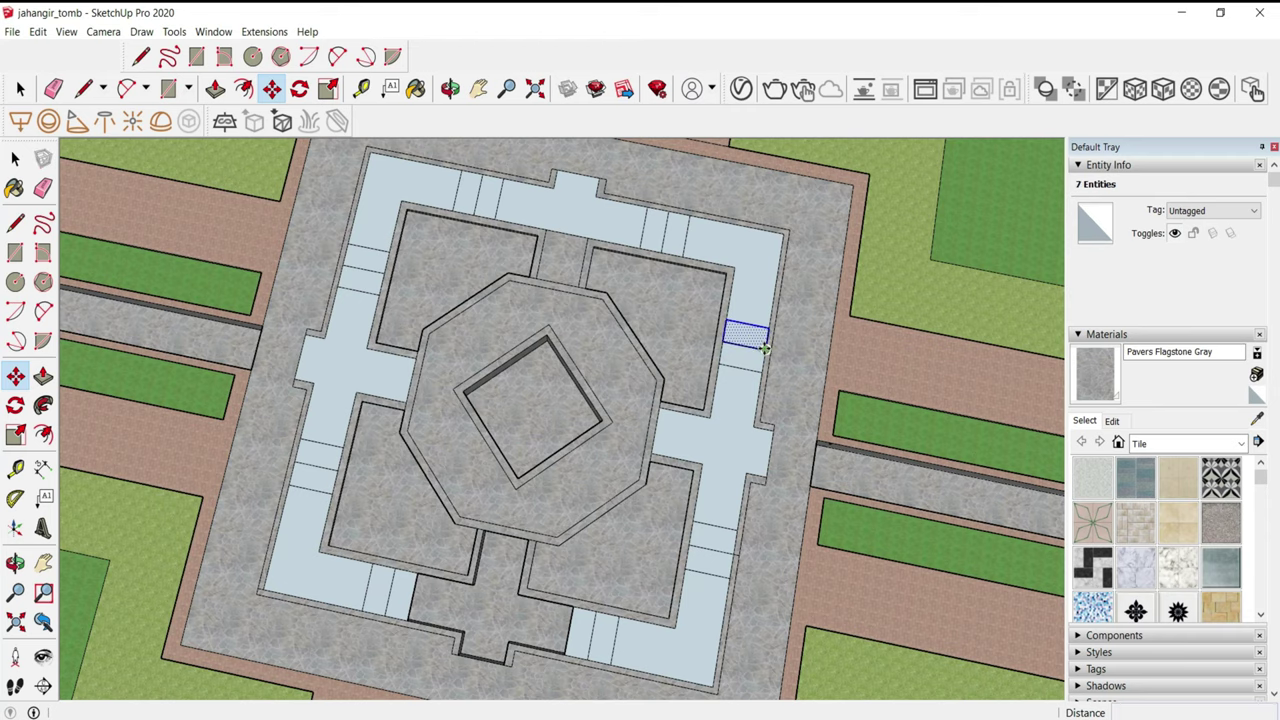
- Delete the light-blue walkway faces on the upper path, the upper-right corner face and a leftover edge
key("e")
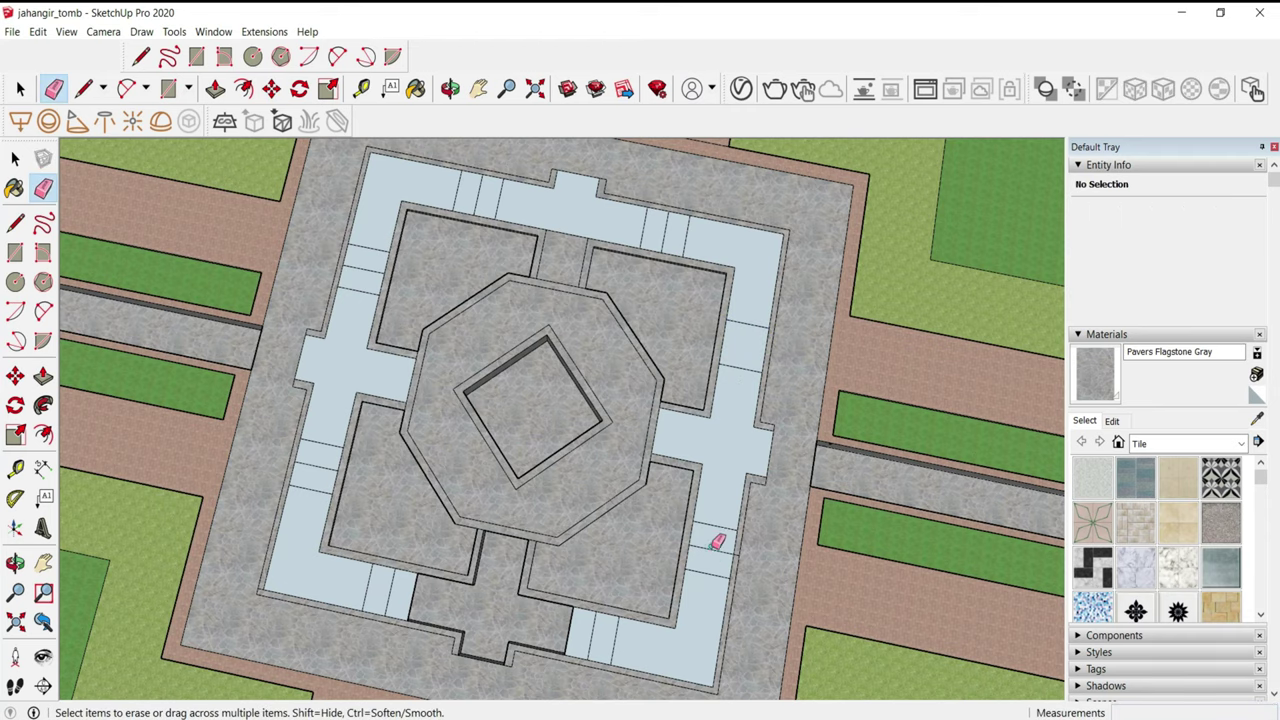
scroll(741, 552, "up", 5)
scroll(741, 552, "up", 5)
scroll(699, 524, "down", 5)
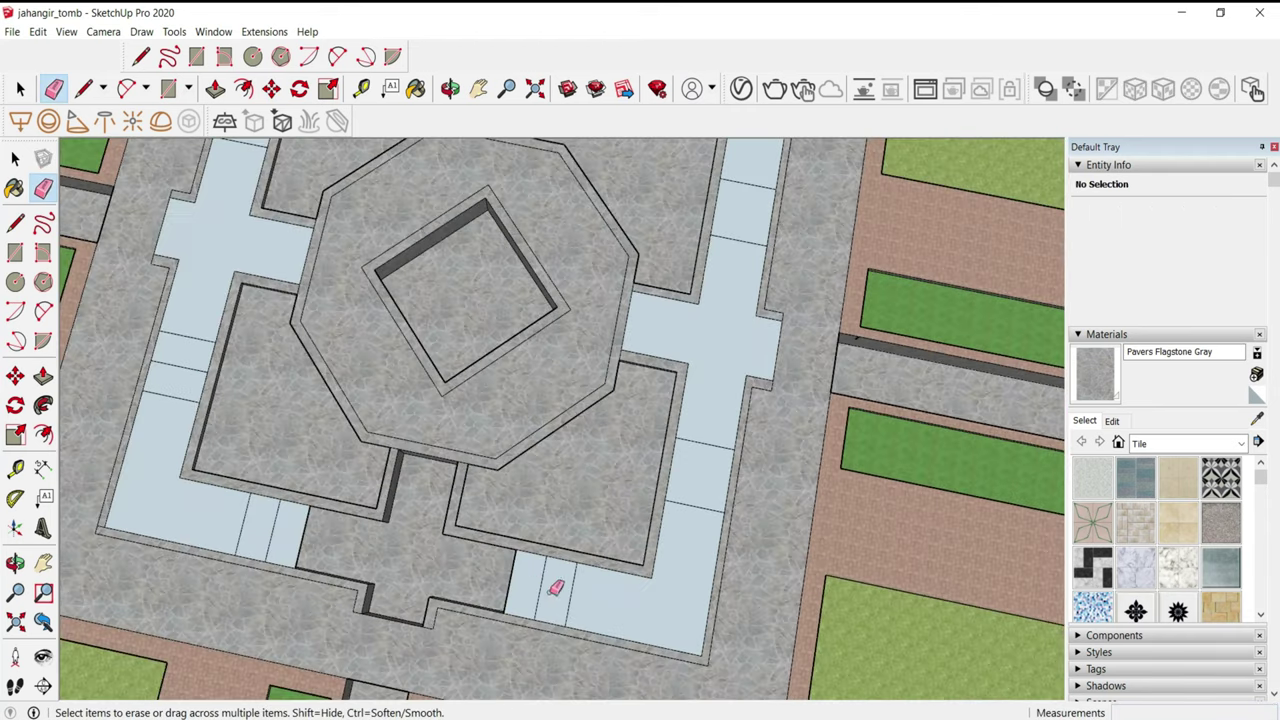
middle_click_drag(648, 596, 340, 502)
scroll(237, 393, "down", 5)
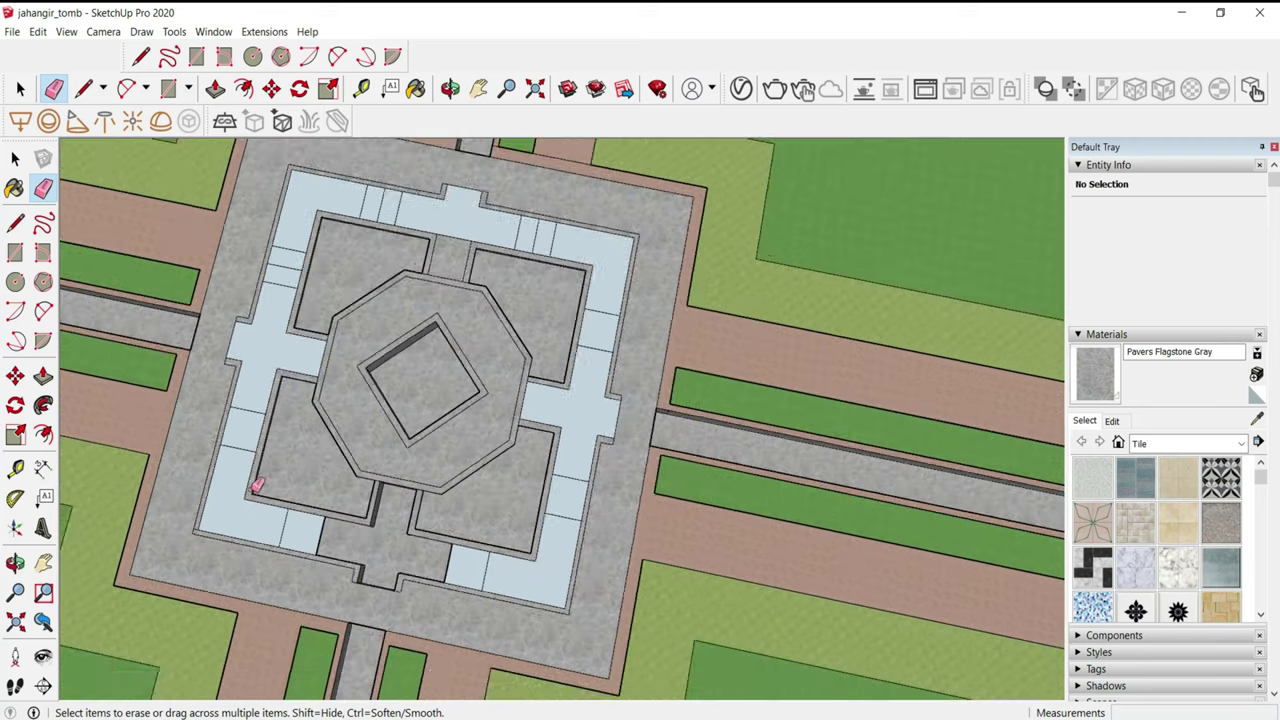
scroll(300, 243, "up", 5)
scroll(428, 243, "down", 5)
scroll(400, 228, "up", 5)
key("space")
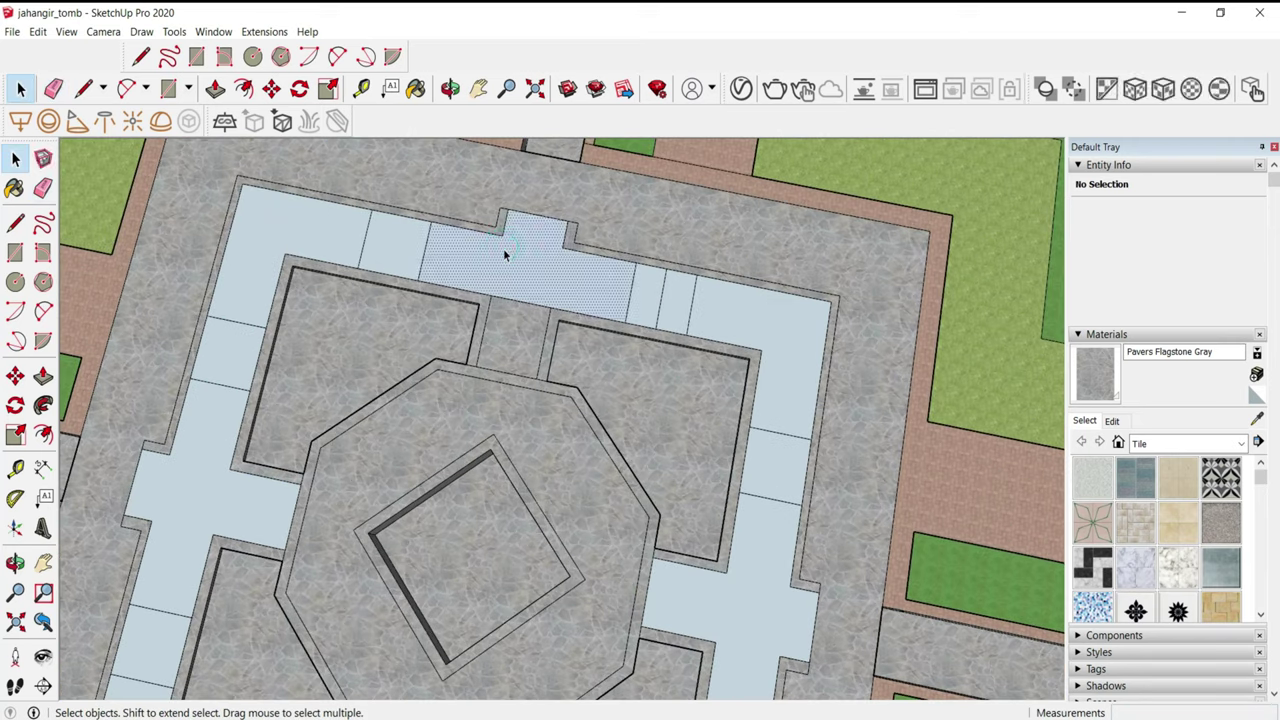
left_click(503, 248)
key("Delete")
scroll(306, 257, "down", 1)
left_click(314, 237)
key("Delete")
left_click(664, 292)
key("Delete")
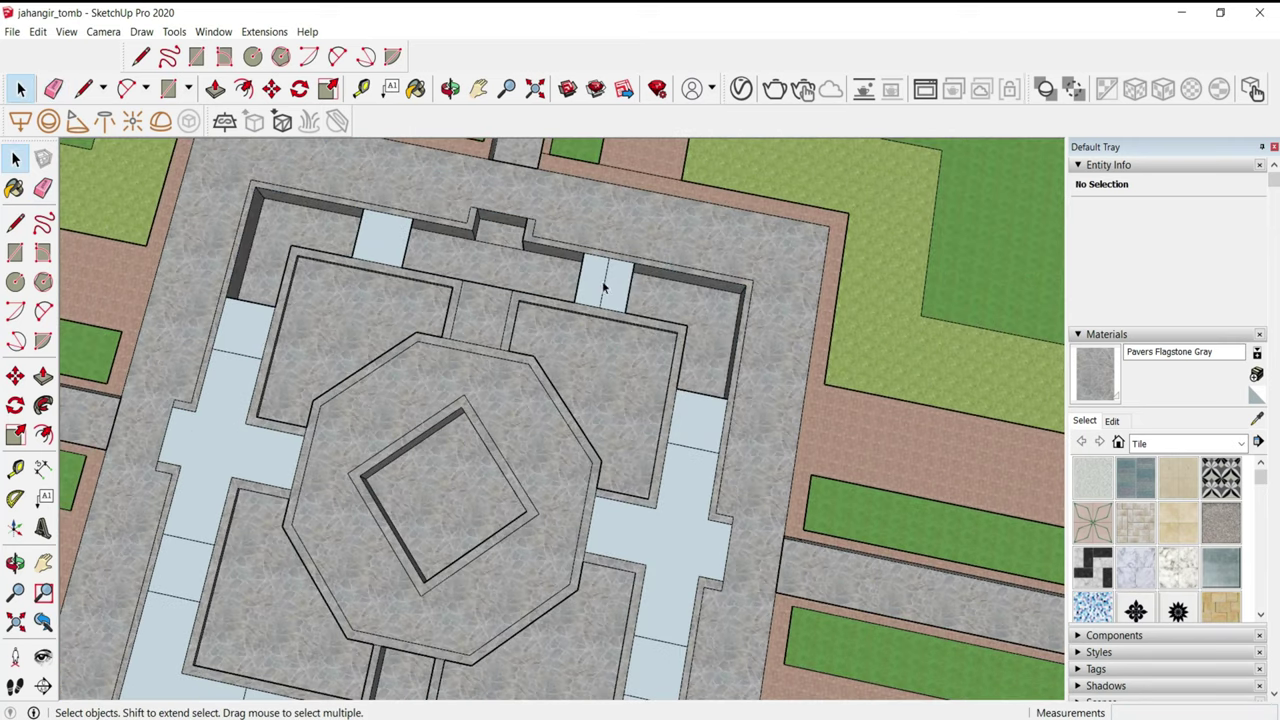
left_click(604, 280)
key("Delete")
- Delete the right, lower-right and left light-blue walkway faces, then inspect the result
scroll(670, 456, "down", 2)
left_click(668, 476)
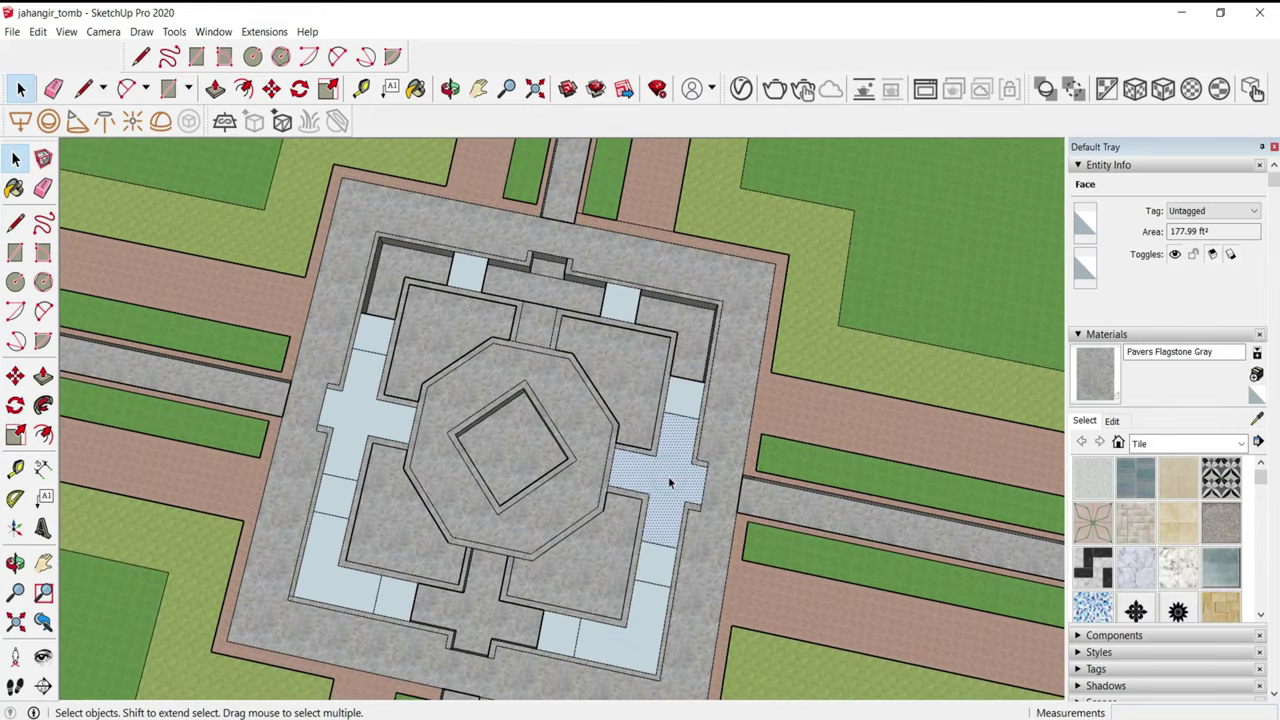
key("Delete")
left_click(543, 623)
key("Delete")
left_click(330, 474)
key("Delete")
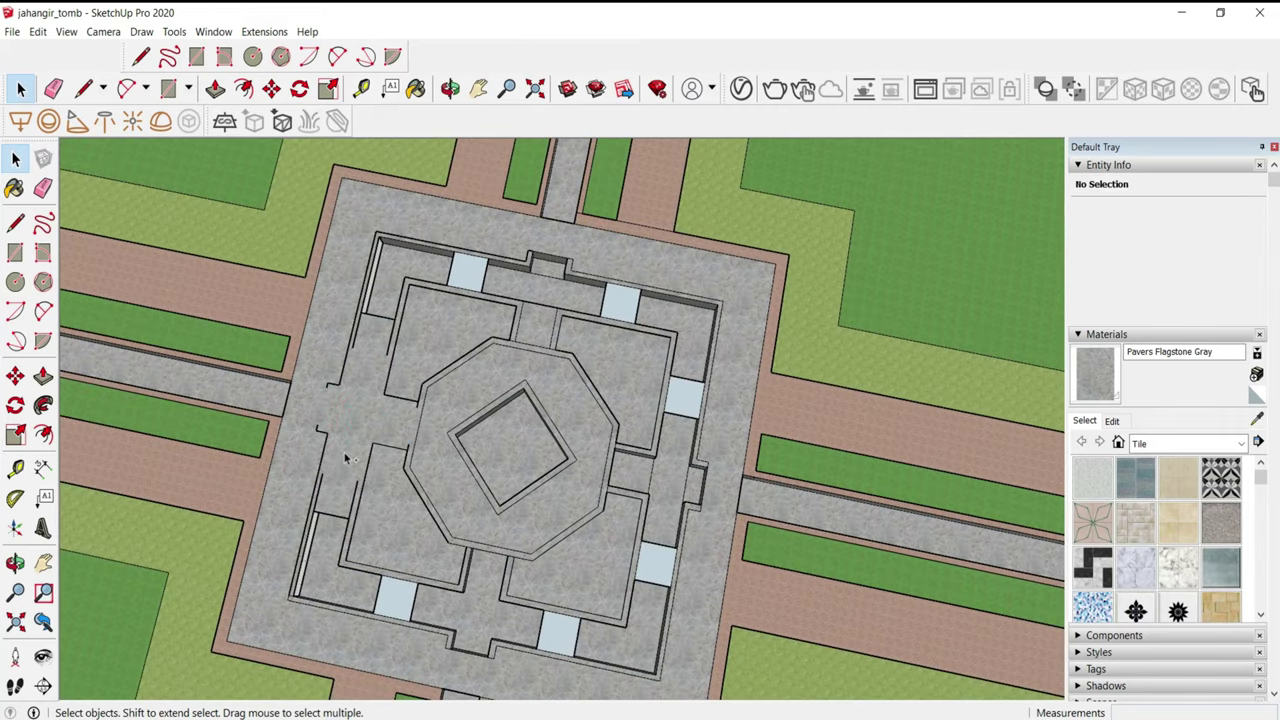
left_click(345, 458)
middle_click_drag(371, 414, 429, 349)
scroll(400, 380, "up", 3)
scroll(352, 407, "up", 2)
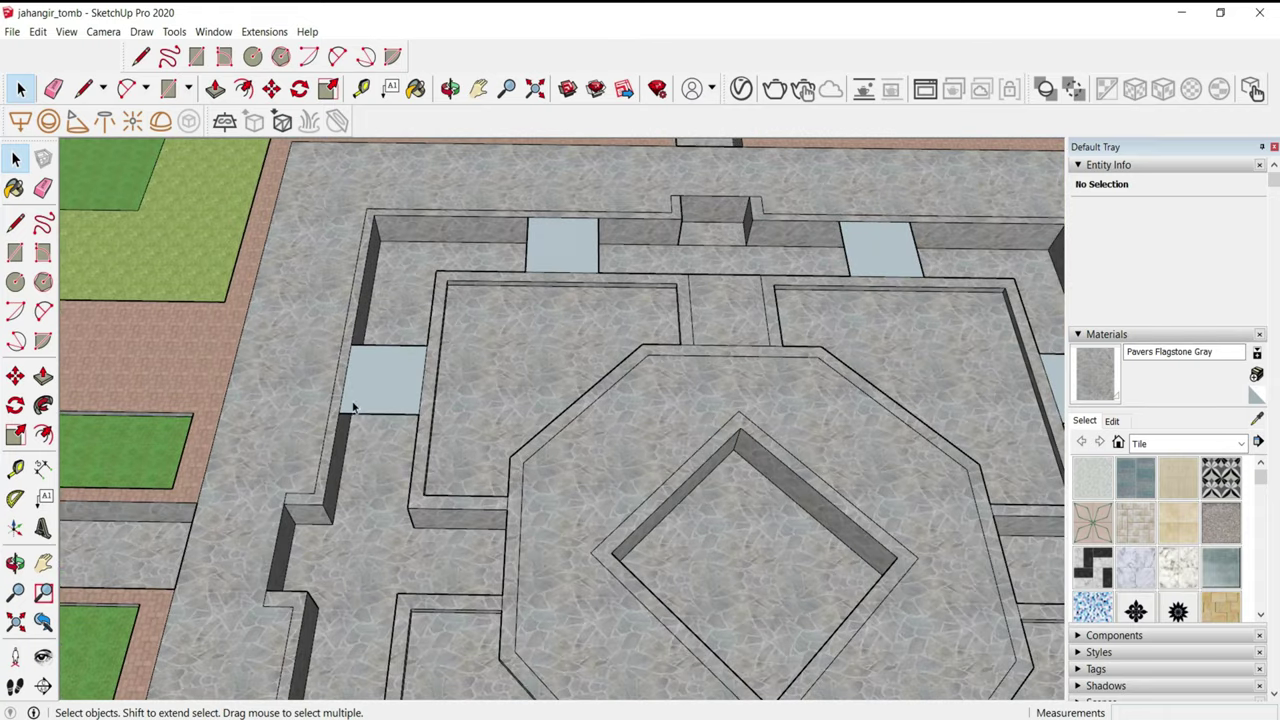
scroll(352, 407, "down", 3)
middle_click_drag(360, 405, 423, 406)
scroll(430, 412, "up", 3)
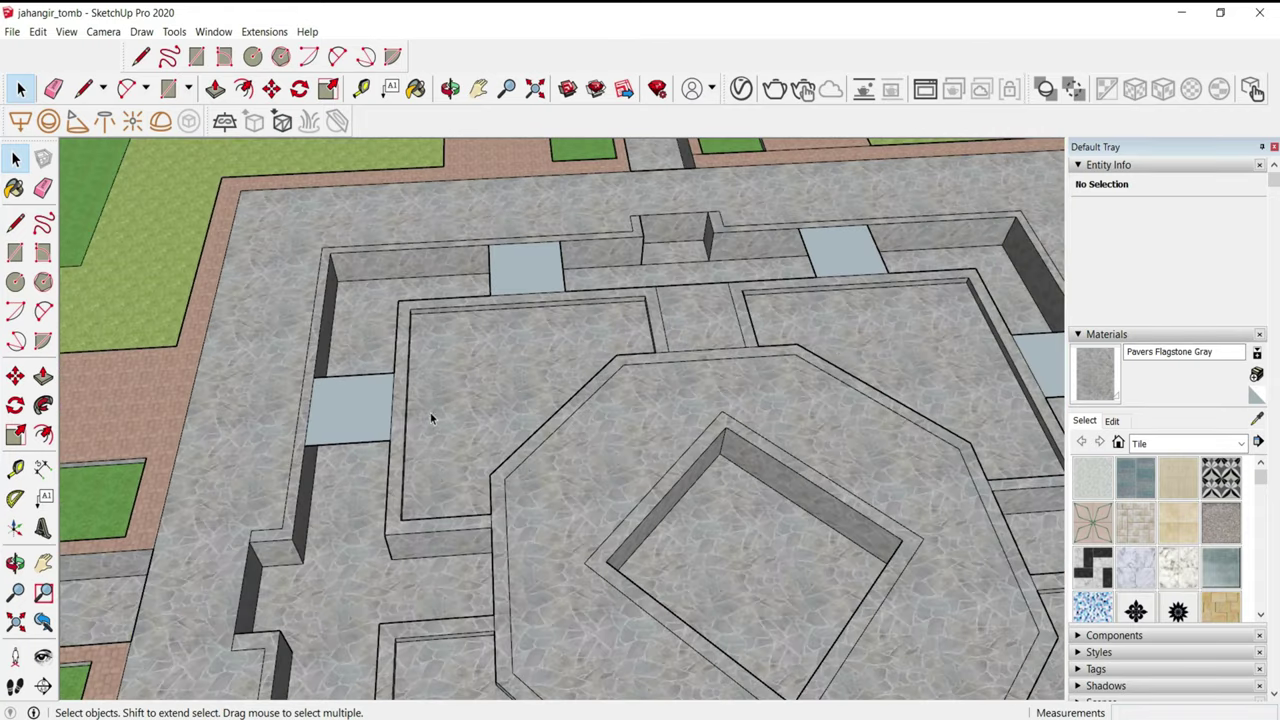
scroll(430, 418, "up", 3)
- Push/pull the left opening patch and the patches on the opposite side upward
key("p")
left_click_drag(351, 429, 355, 437)
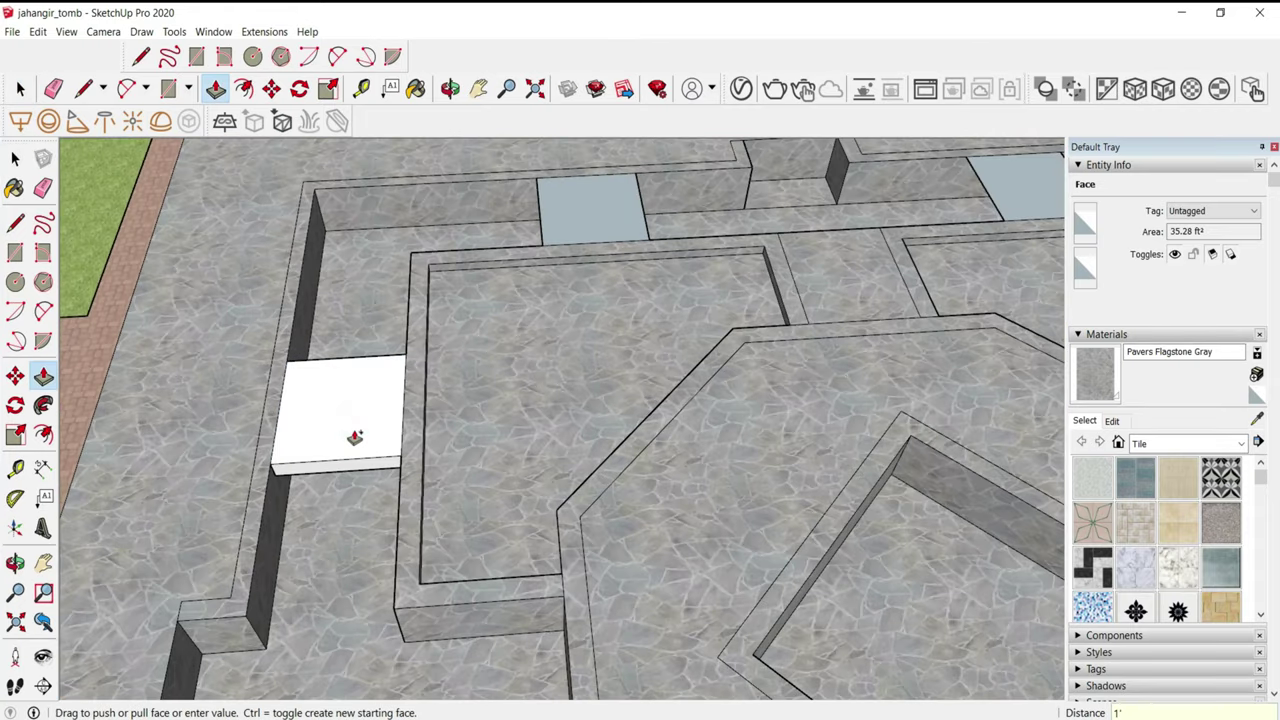
left_click(559, 207)
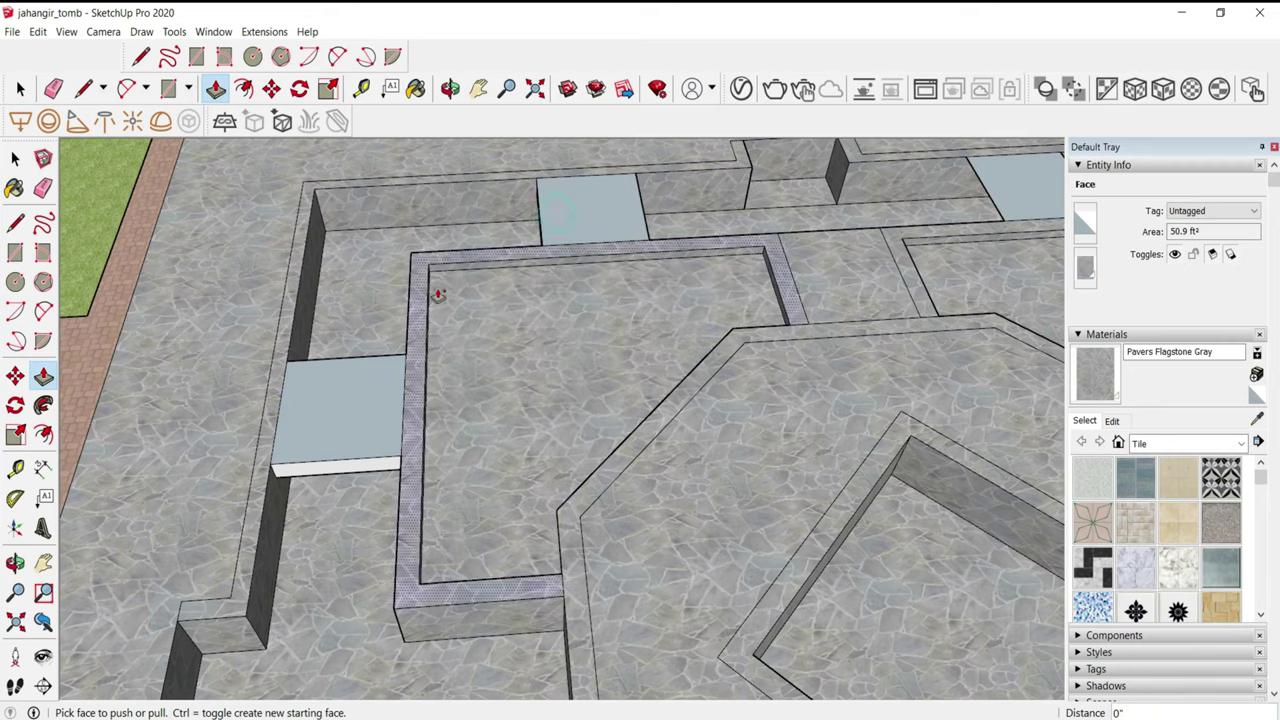
middle_click_drag(337, 477, 405, 305)
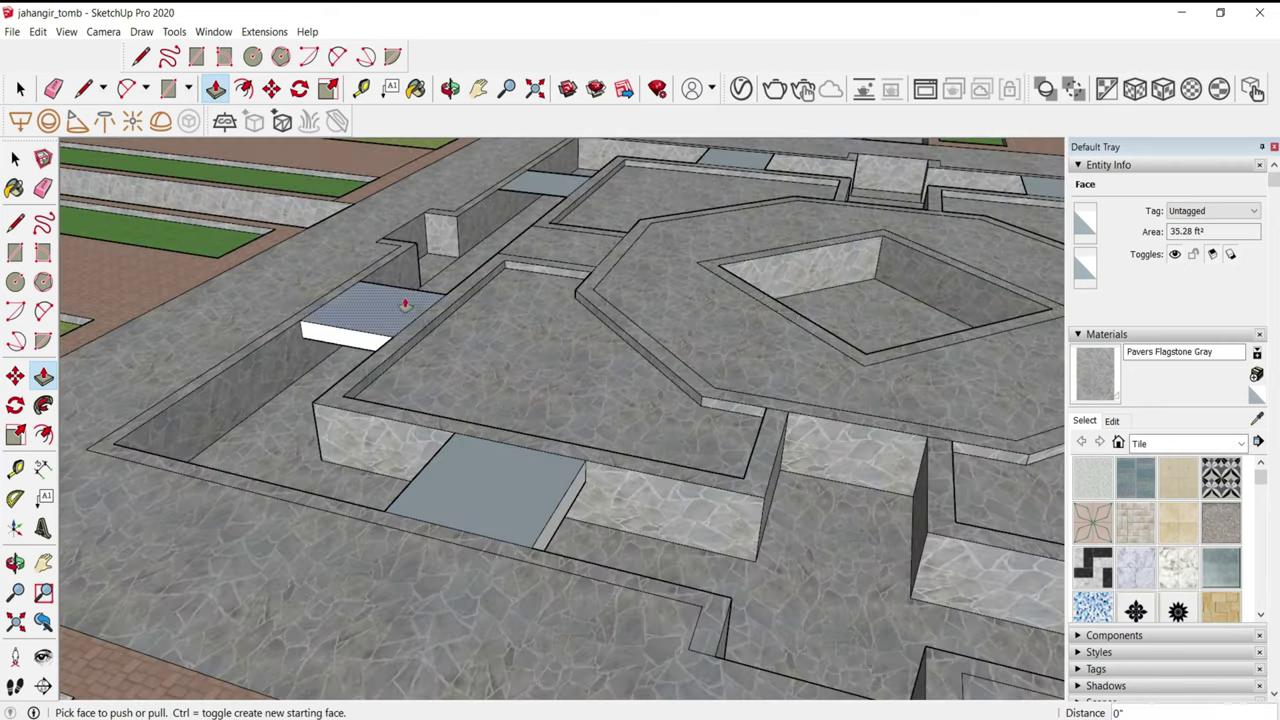
left_click(405, 305)
mouse_move(349, 337)
middle_mouse_down()
mouse_move(889, 365)
mouse_move(272, 296)
middle_mouse_up()
left_click(333, 290)
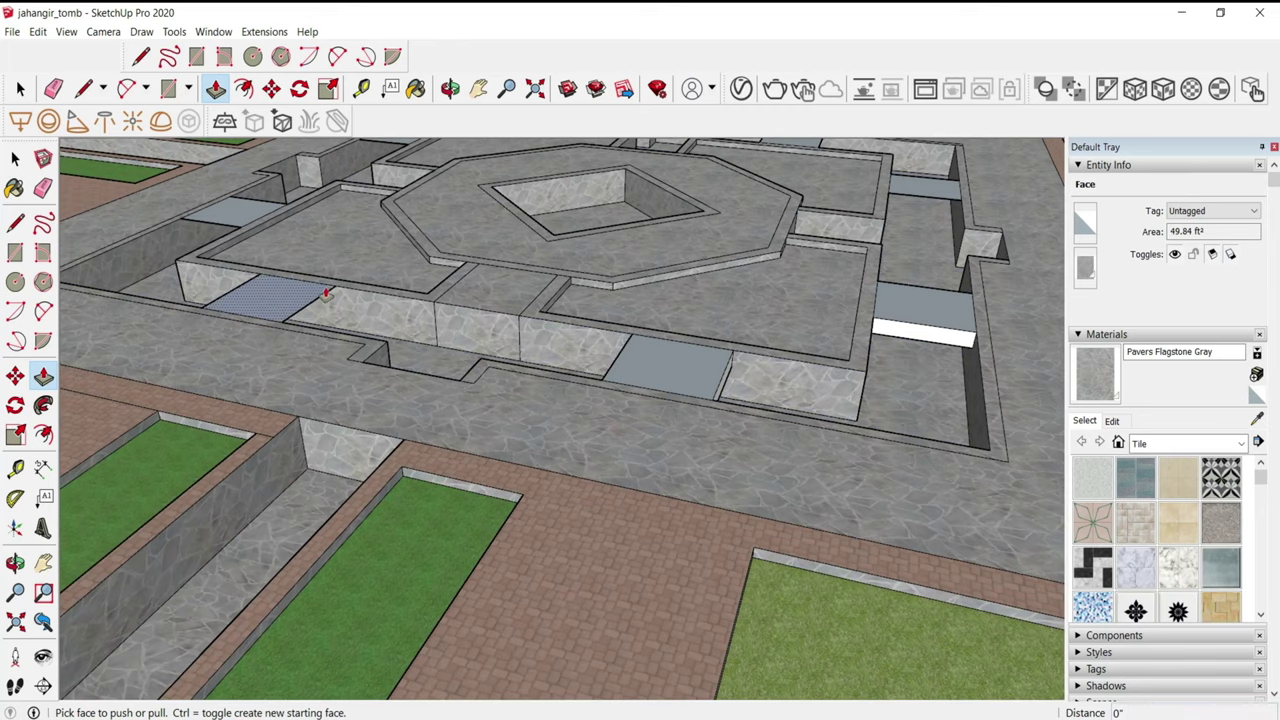
scroll(310, 307, "down", 5)
scroll(570, 410, "up", 3)
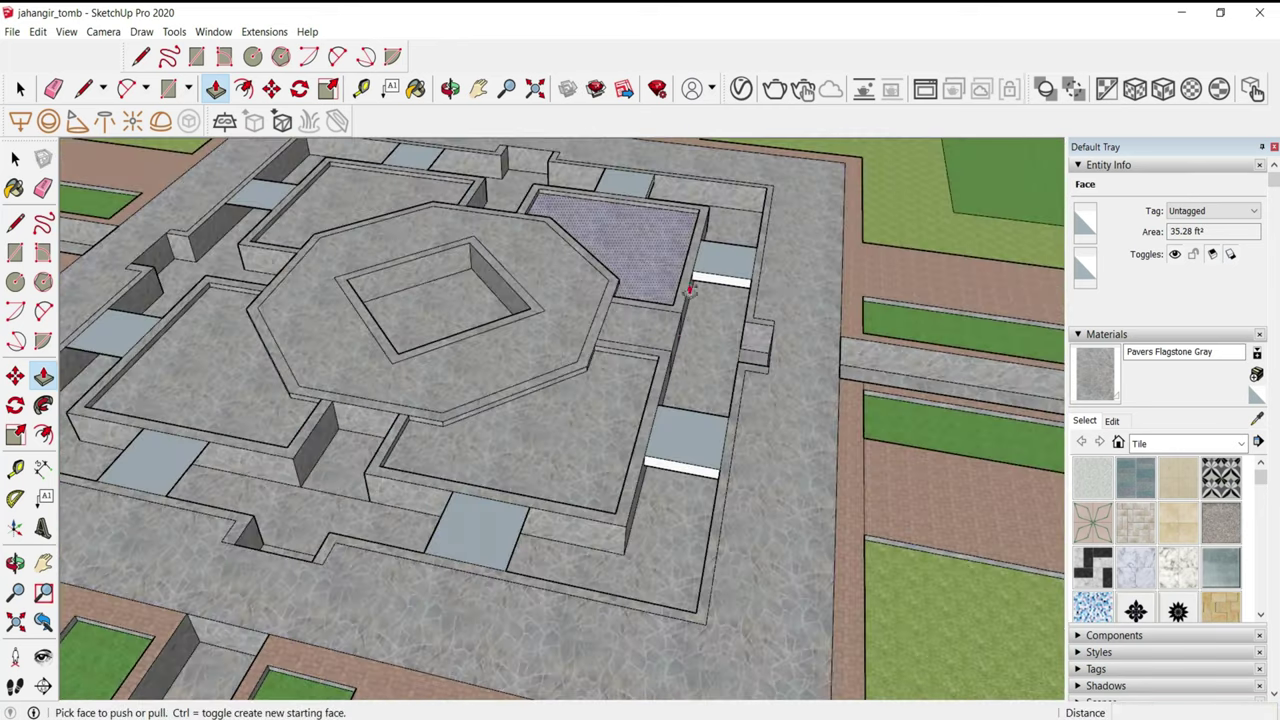
scroll(570, 410, "up", 3)
scroll(590, 415, "up", 2)
left_click(593, 420)
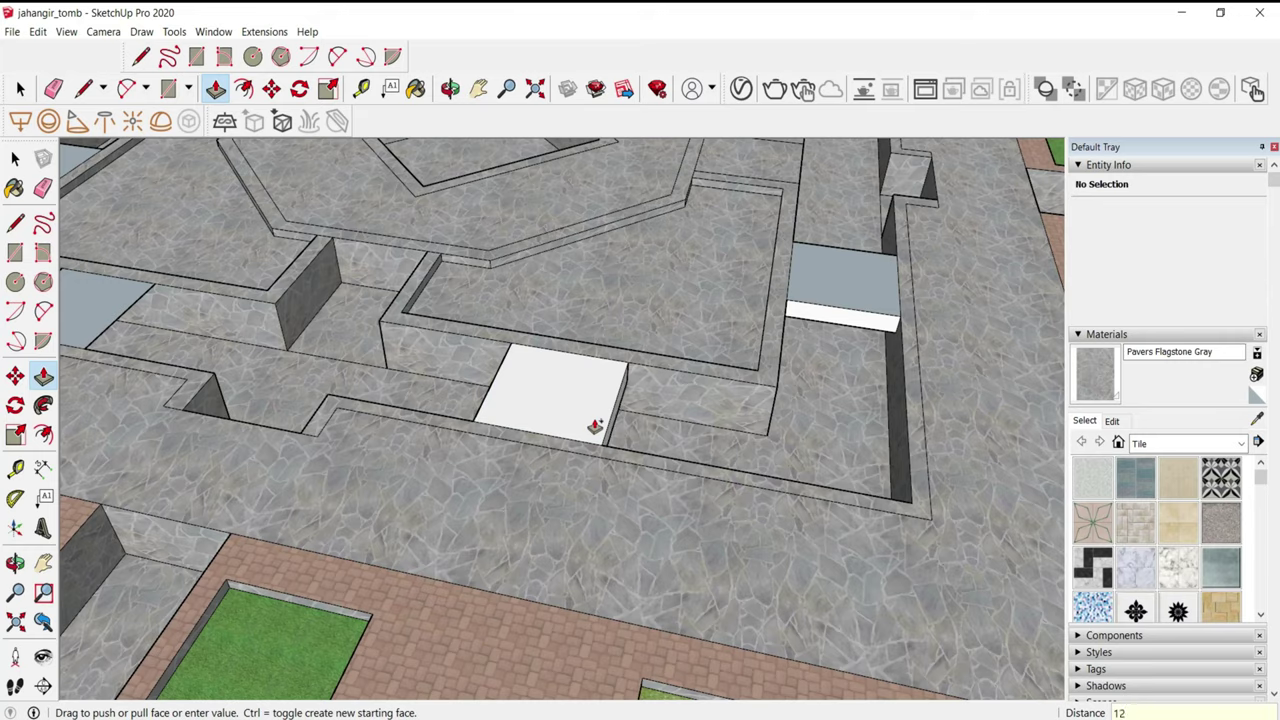
scroll(171, 386, "down", 3)
scroll(300, 325, "up", 4)
- Raise the remaining opening patches, including the blue-grey one, to exactly 1'
left_click(302, 330)
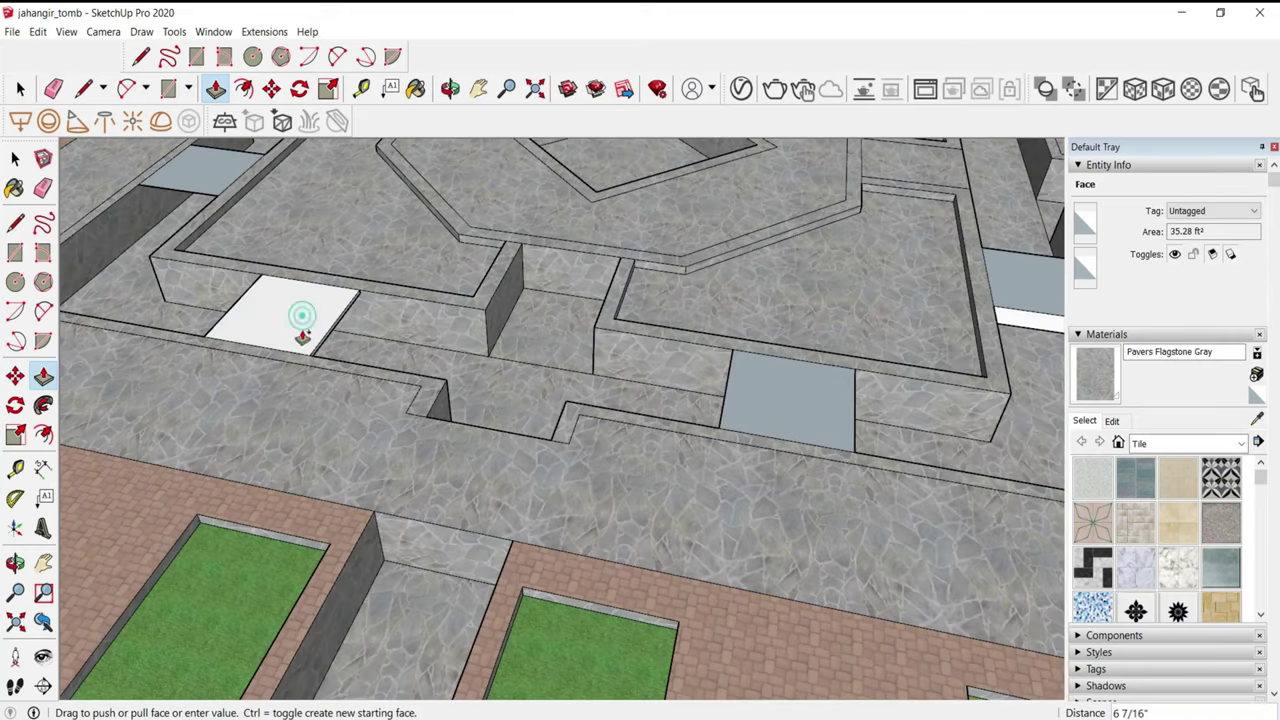
type("1'")
key("Return")
middle_click_drag(302, 342, 284, 254)
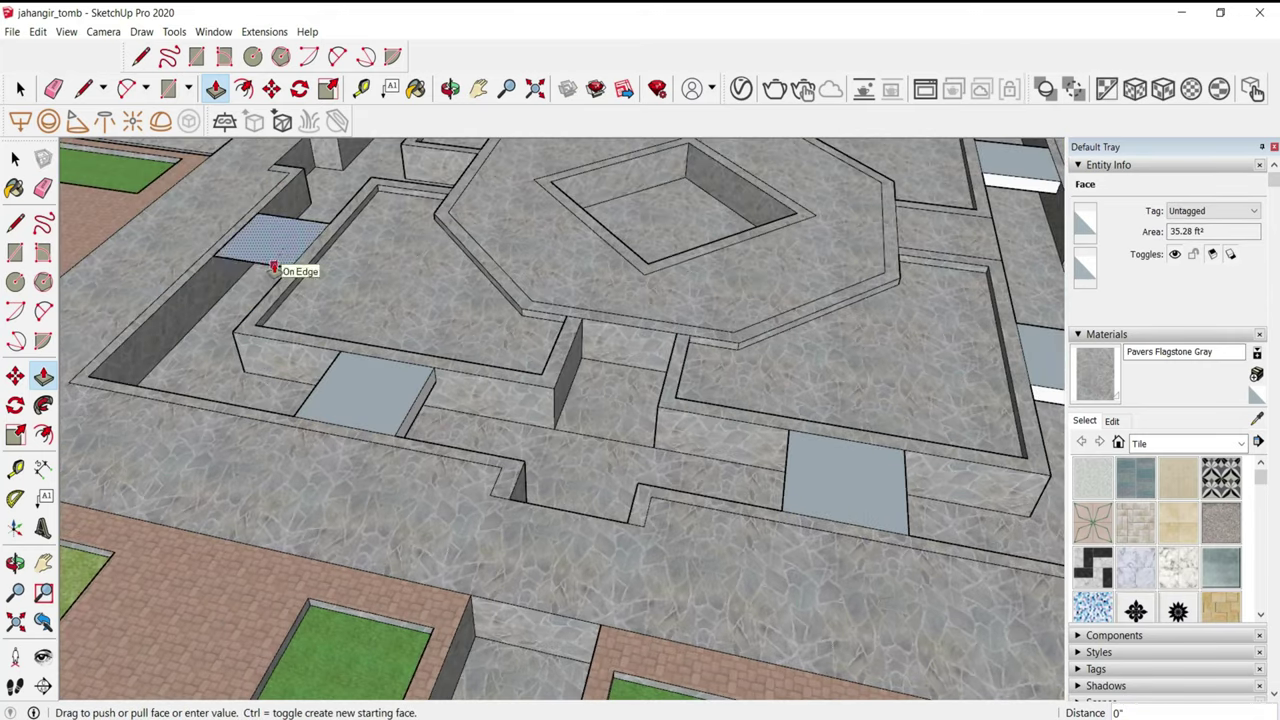
left_click(260, 283)
scroll(260, 283, "down", 4)
scroll(320, 234, "up", 4)
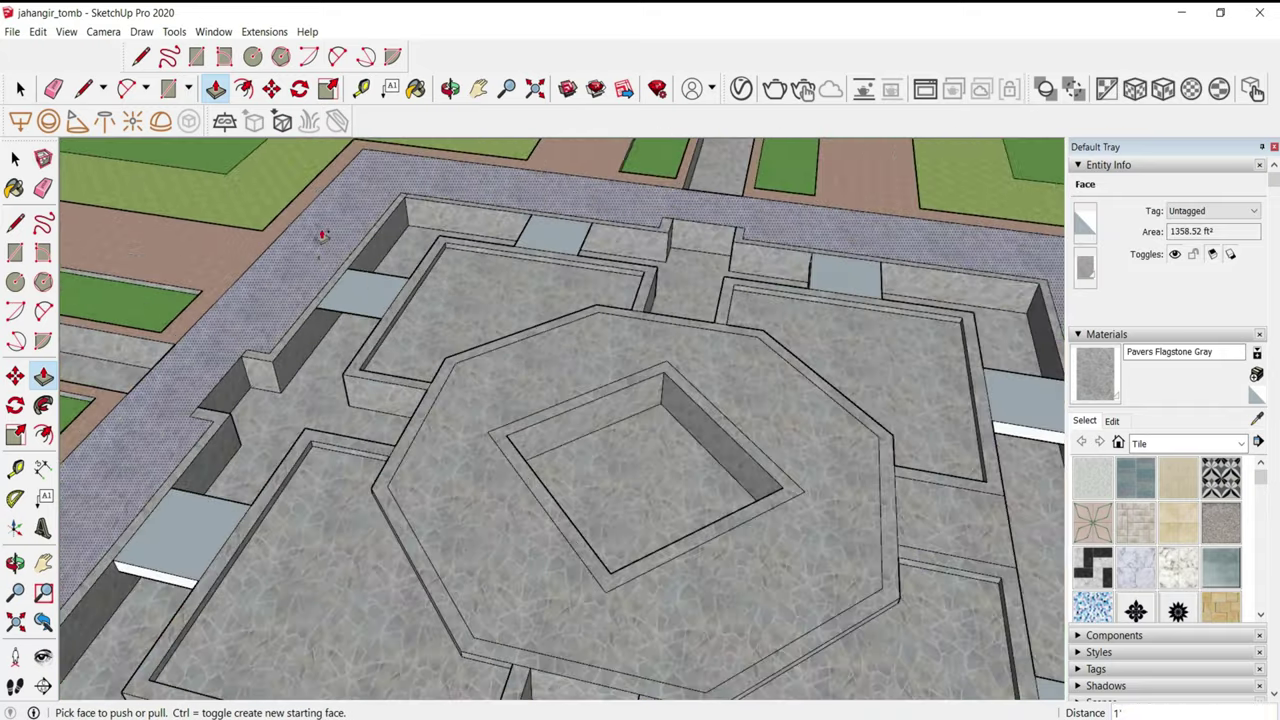
scroll(537, 323, "up", 3)
type("'")
key("Return")
scroll(474, 326, "down", 3)
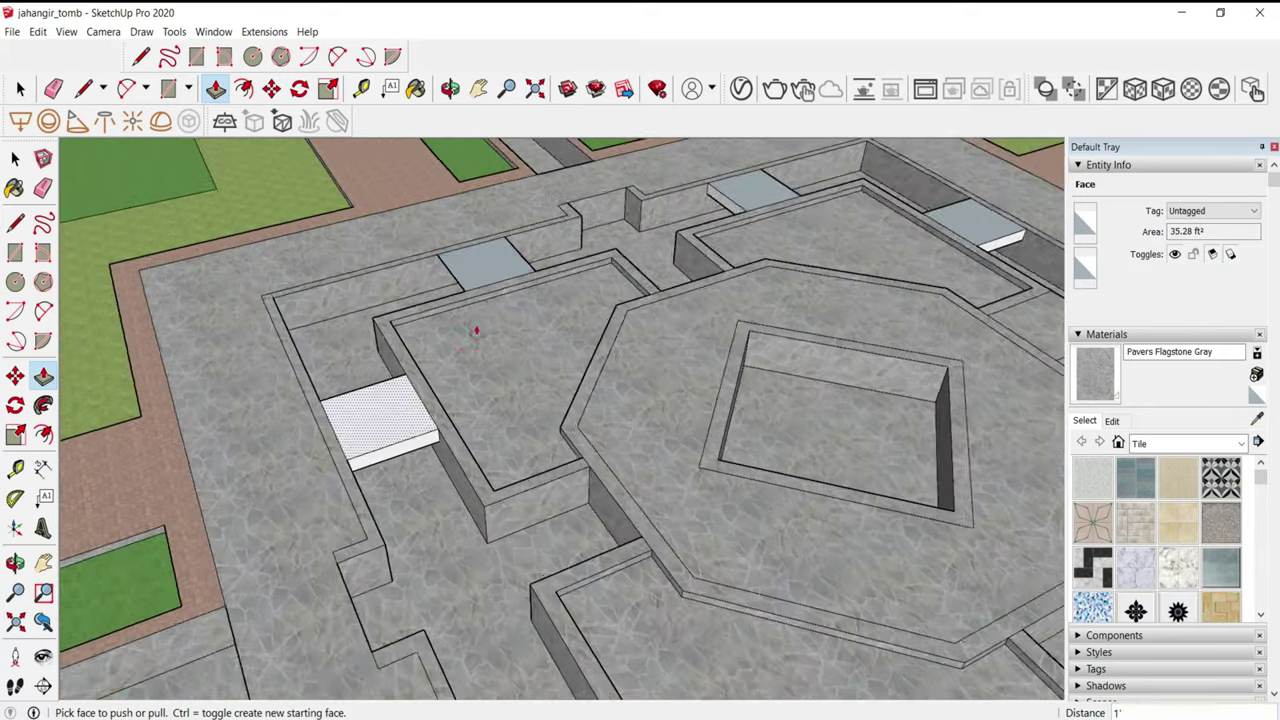
scroll(474, 326, "up", 3)
left_click(437, 300)
left_click(418, 322)
key("Return")
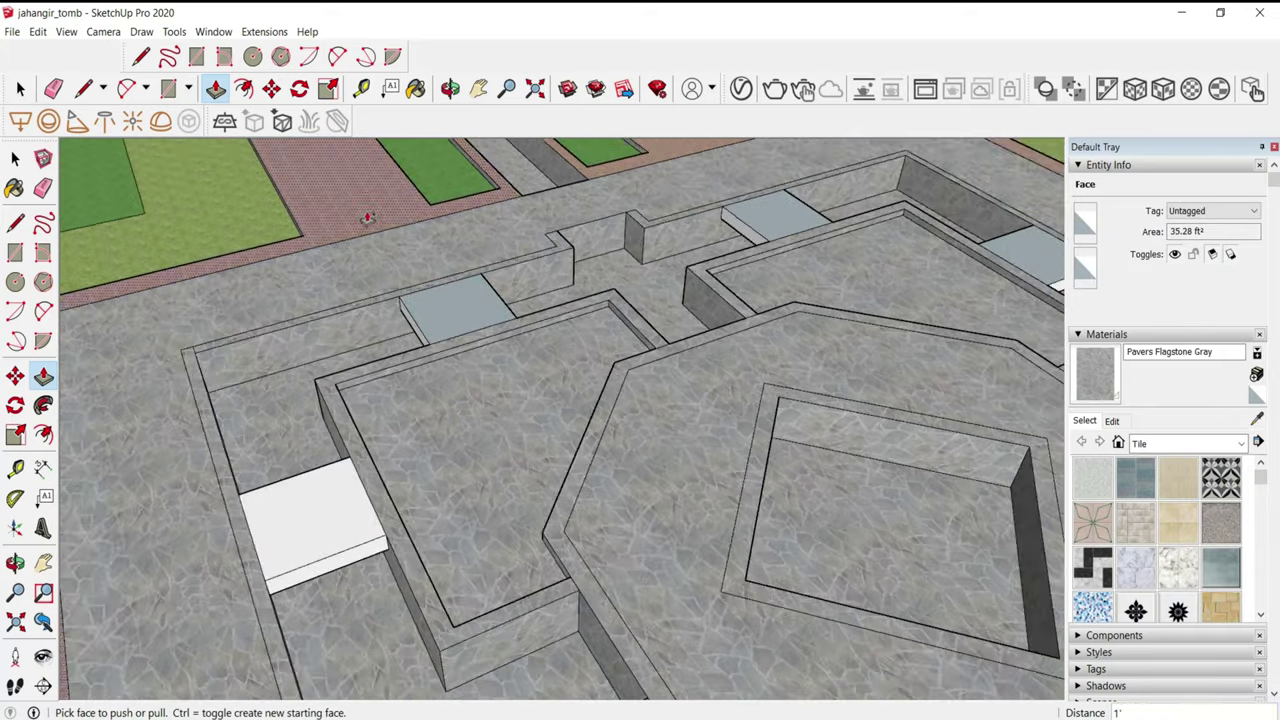
scroll(400, 310, "down", 4)
scroll(668, 289, "up", 3)
scroll(668, 289, "up", 3)
- Erase the opening face between the wall segments and the vertical edge beside it
key("e")
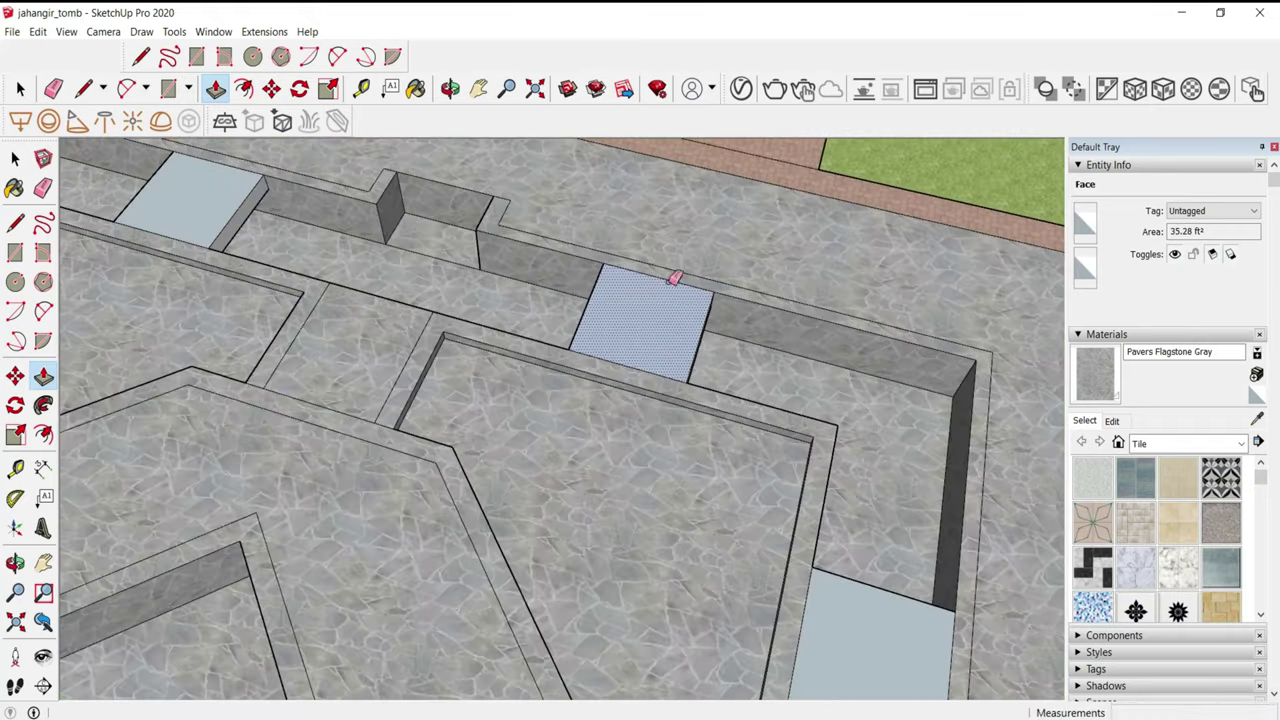
left_click_drag(650, 258, 653, 282)
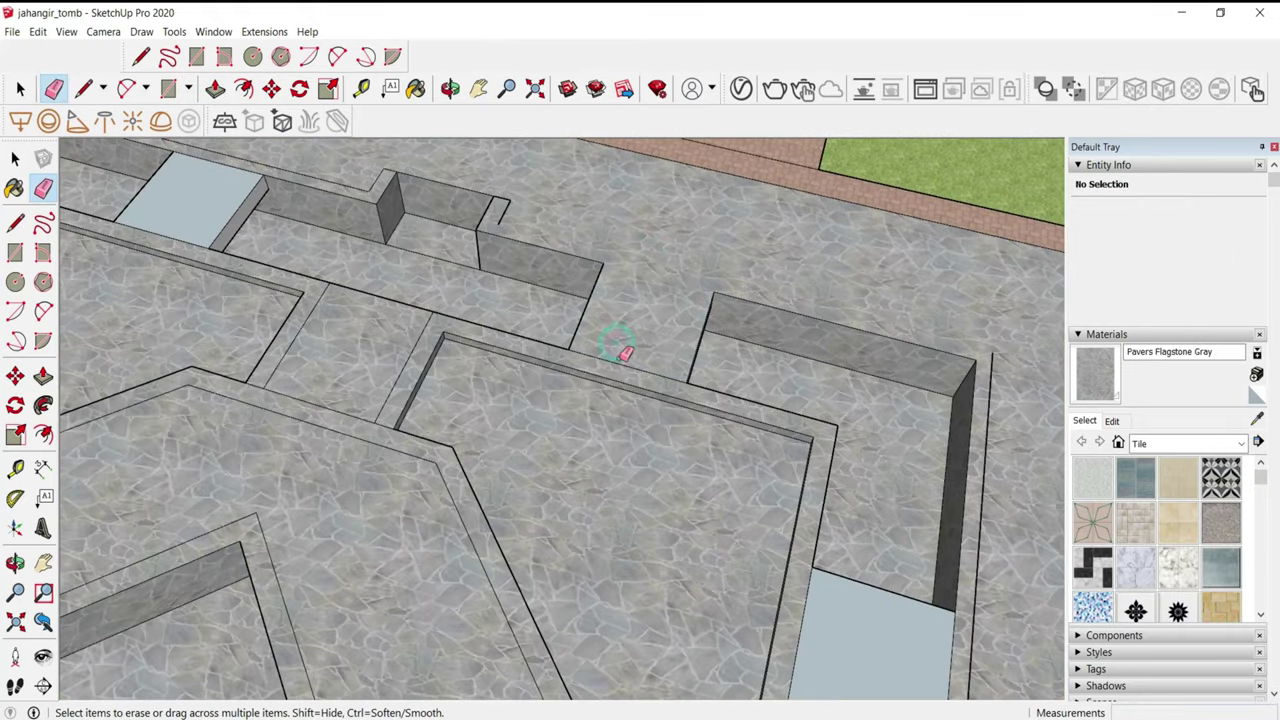
mouse_move(622, 352)
middle_mouse_down()
mouse_move(534, 297)
mouse_move(363, 294)
mouse_move(700, 374)
middle_mouse_up()
scroll(657, 249, "up", 4)
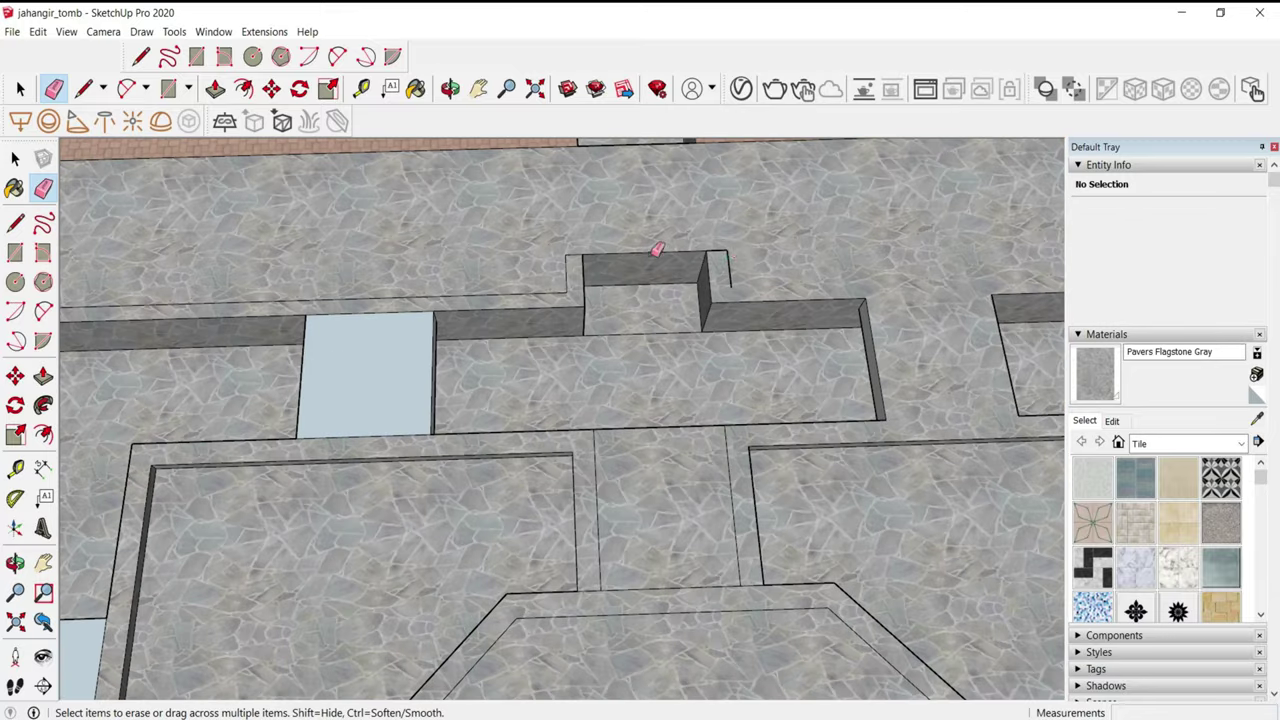
left_click_drag(570, 249, 435, 282)
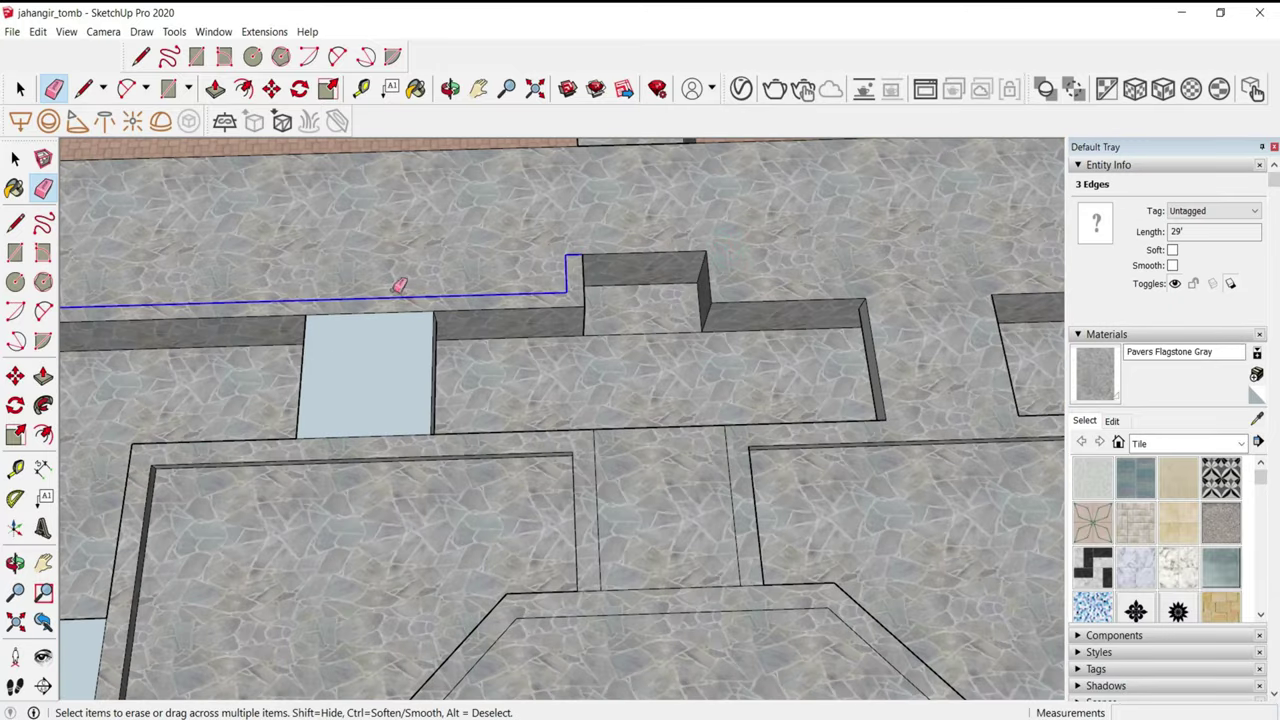
middle_click_drag(375, 434, 466, 406)
scroll(323, 374, "up", 3)
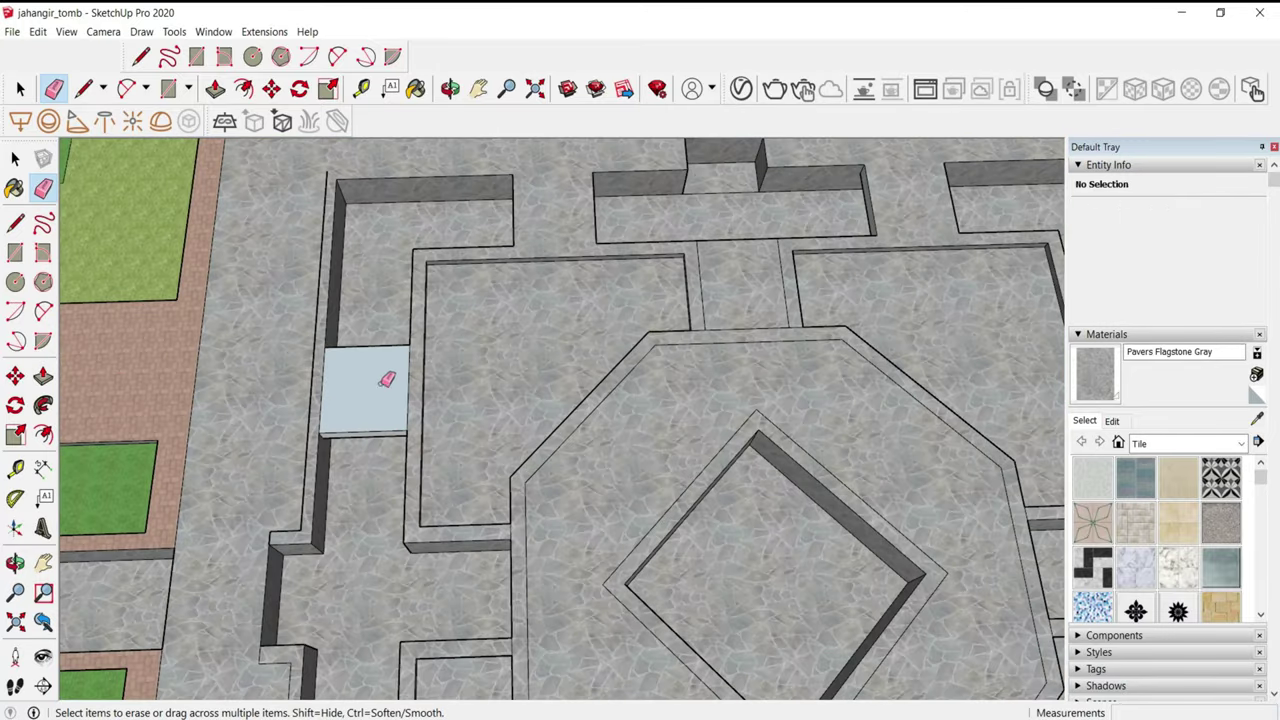
left_click(316, 384)
scroll(389, 346, "down", 5)
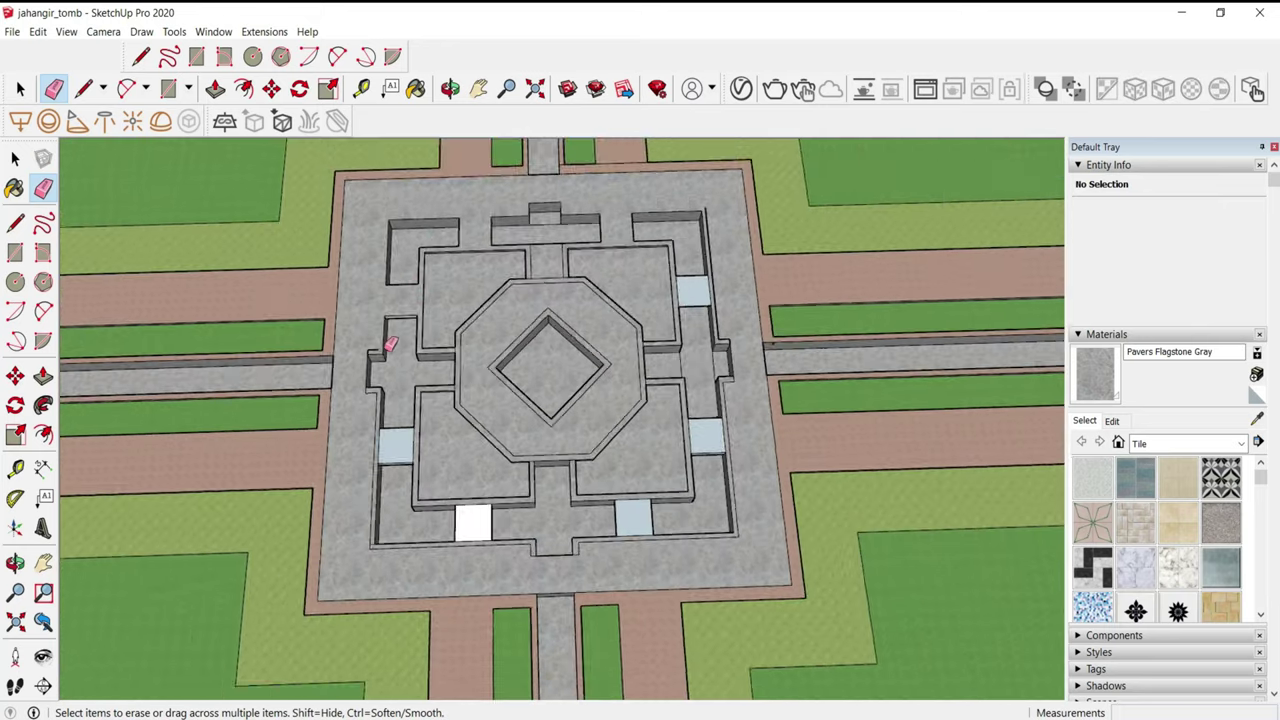
scroll(356, 508, "up", 5)
scroll(380, 322, "up", 2)
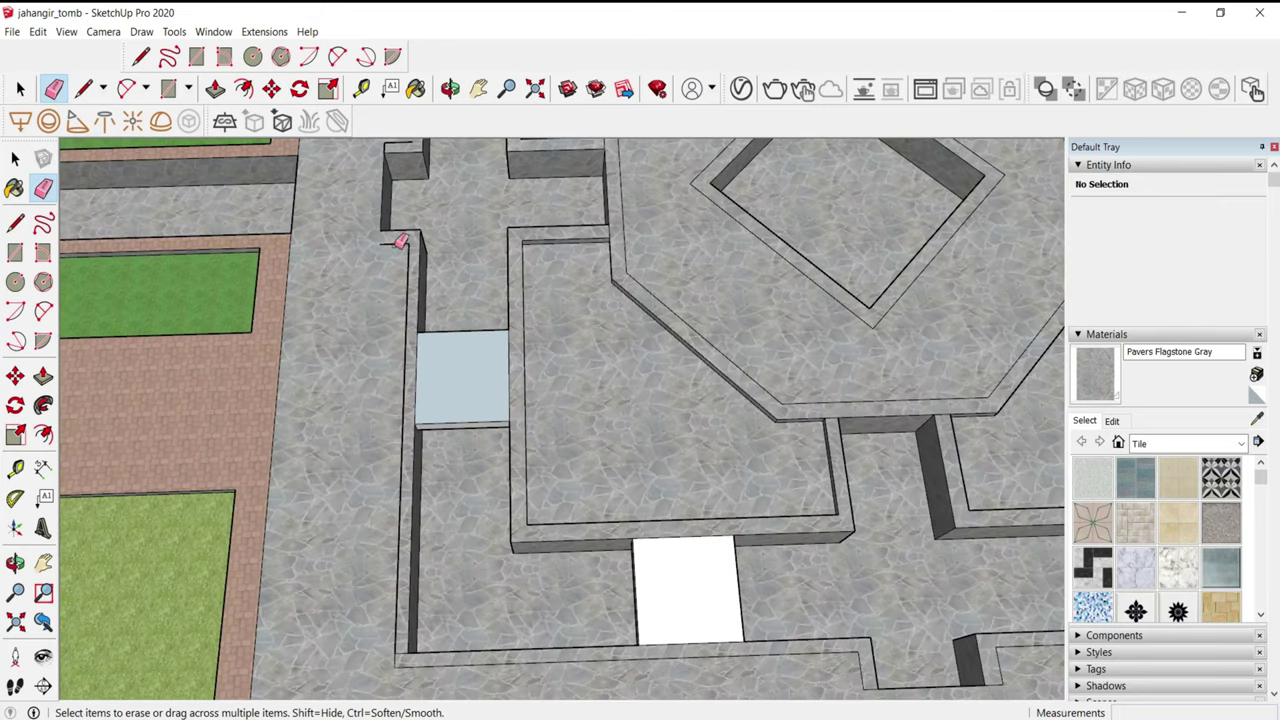
- Erase the light-blue and white opening faces and leftover floor edges, undoing an accidental wall erasure
left_click_drag(404, 350, 500, 357)
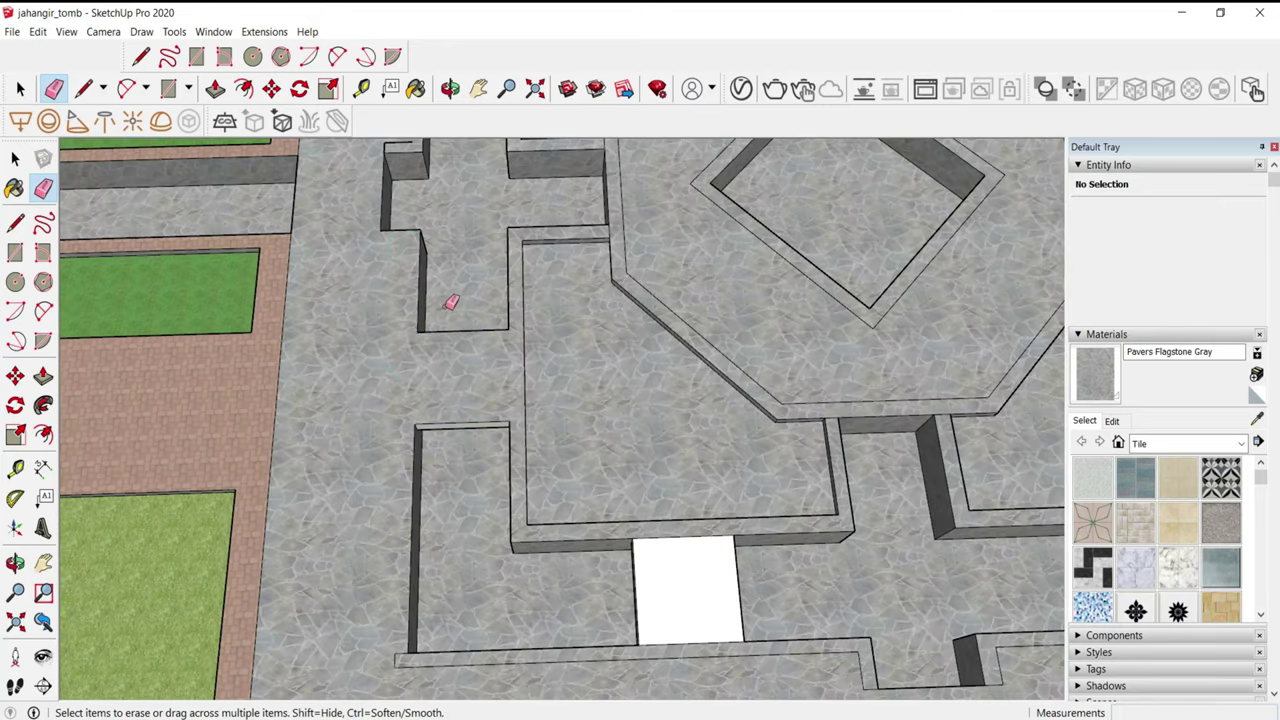
middle_click_drag(449, 300, 560, 349)
scroll(558, 391, "up", 2)
left_click(558, 391)
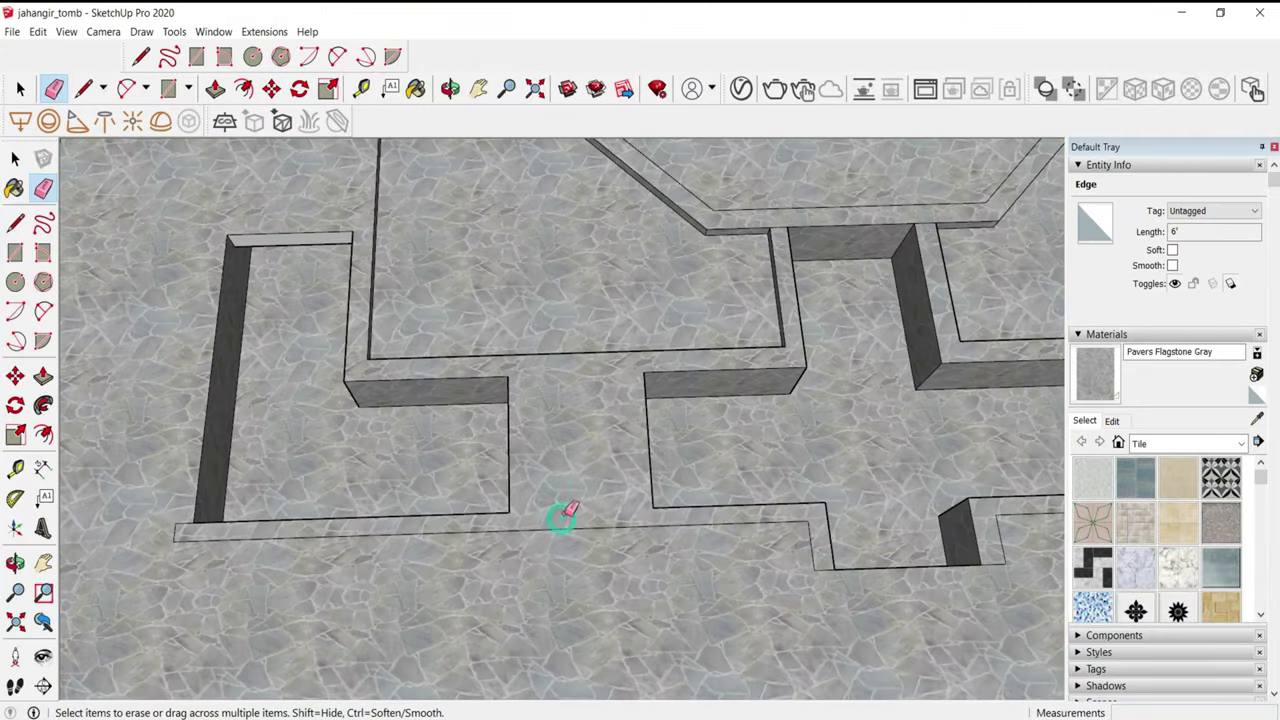
left_click(177, 527)
scroll(603, 555, "down", 3)
scroll(603, 555, "up", 2)
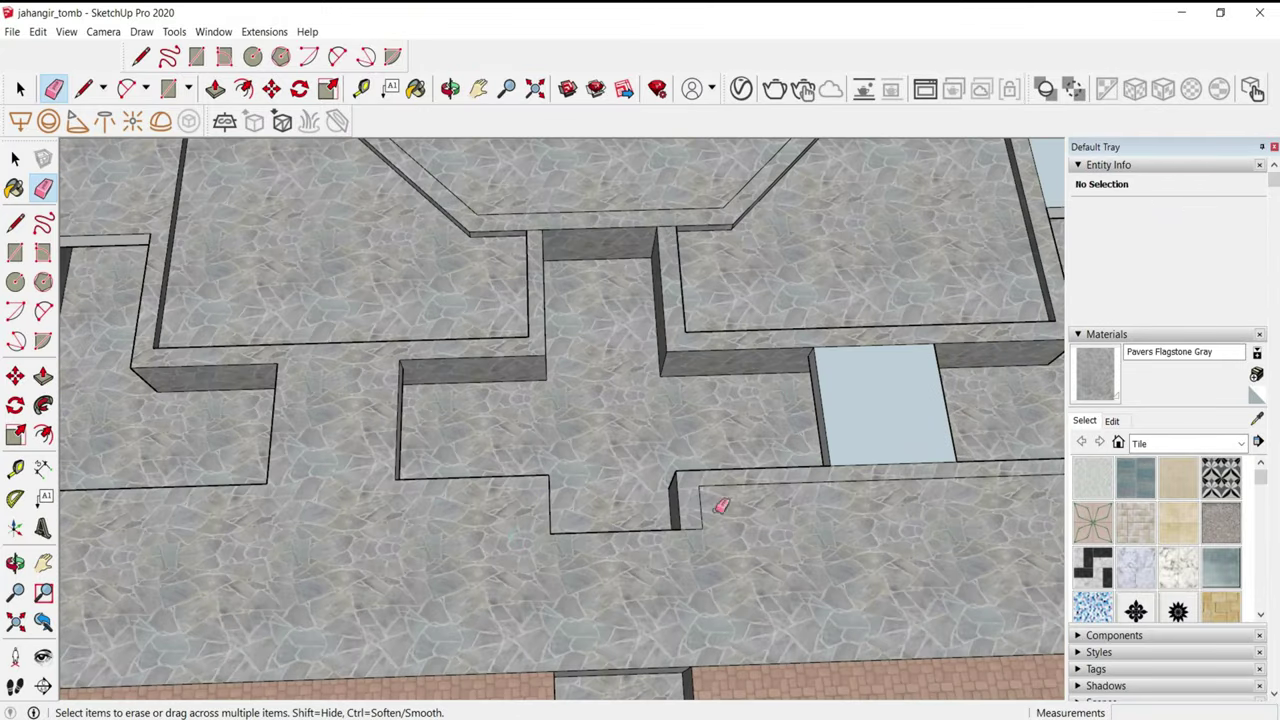
left_click(849, 457)
key("ctrl+z")
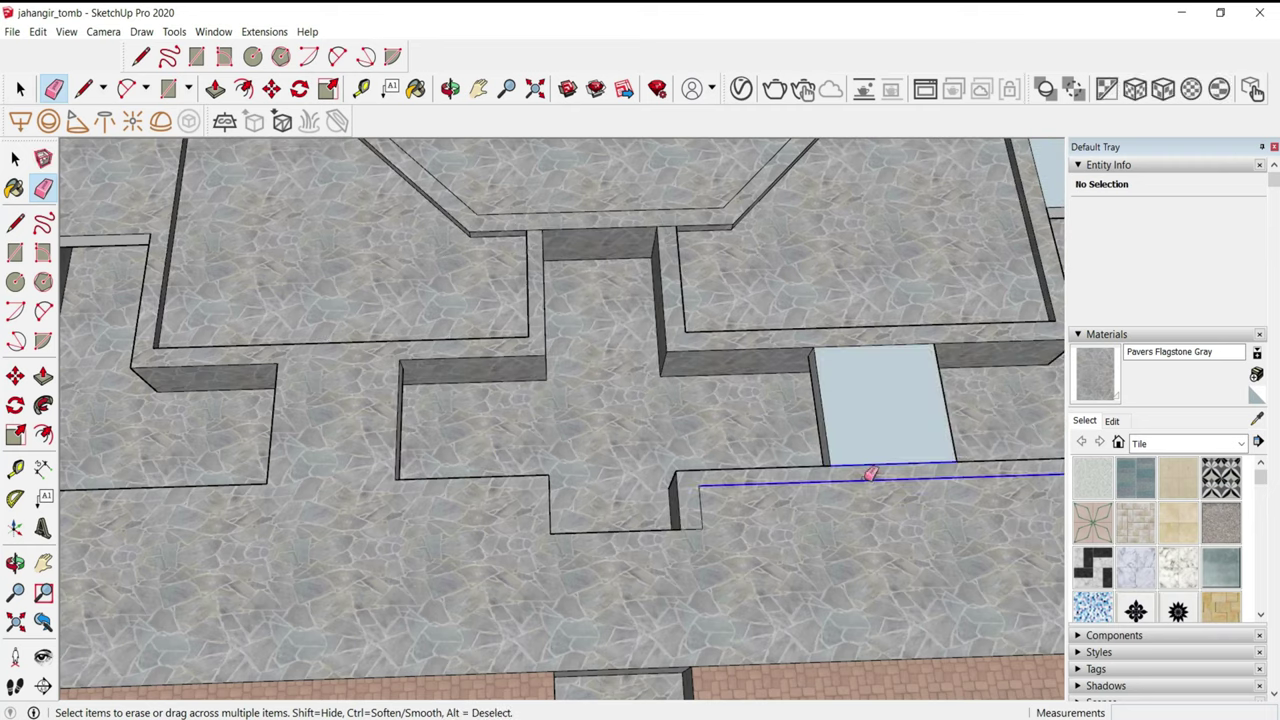
left_click(866, 468)
scroll(519, 551, "down", 3)
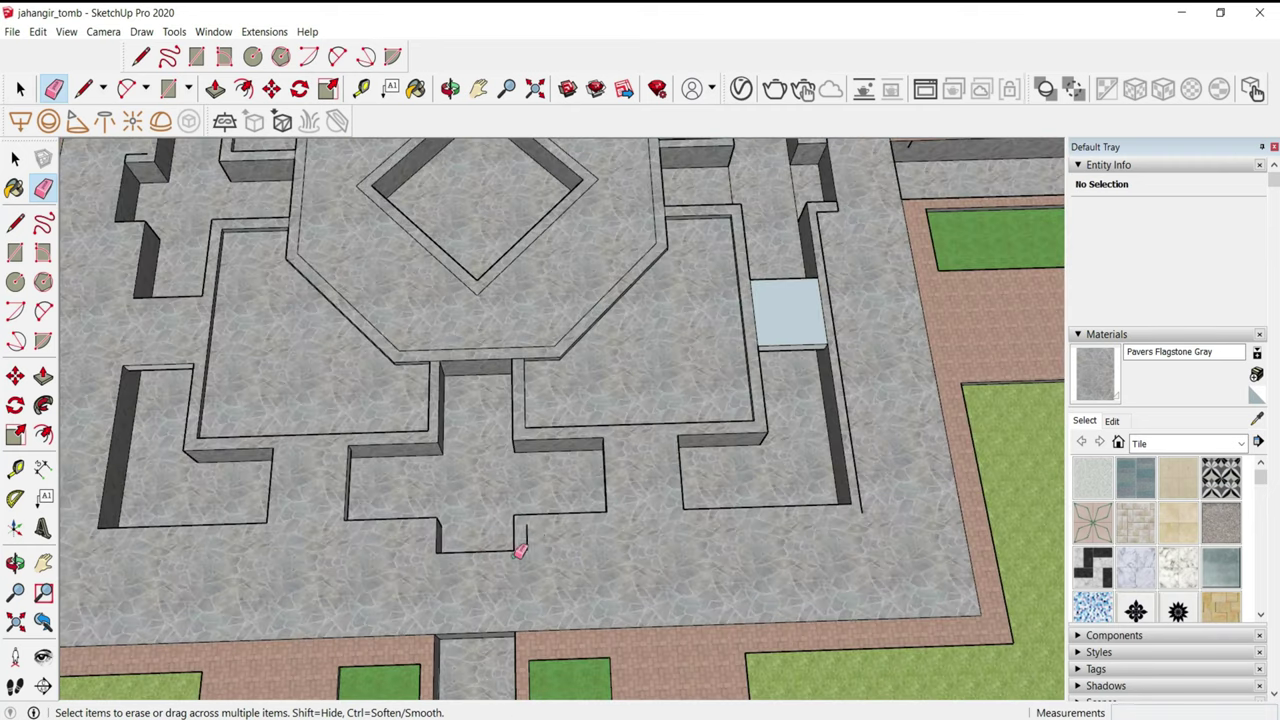
scroll(490, 580, "down", 3)
scroll(571, 329, "up", 5)
- Erase the lower light-blue faces and adjacent wall edges, then check the plan from above
middle_click_drag(571, 329, 549, 263)
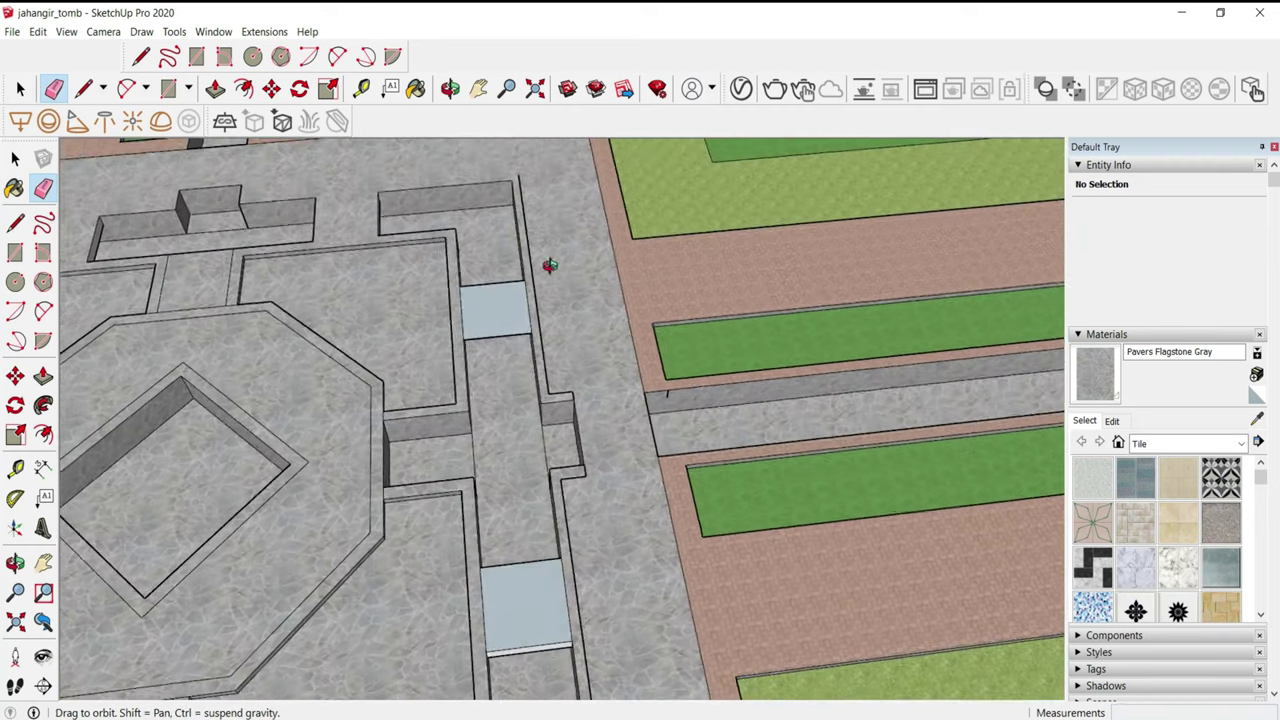
middle_click_drag(573, 594, 603, 563)
left_click_drag(603, 563, 598, 424)
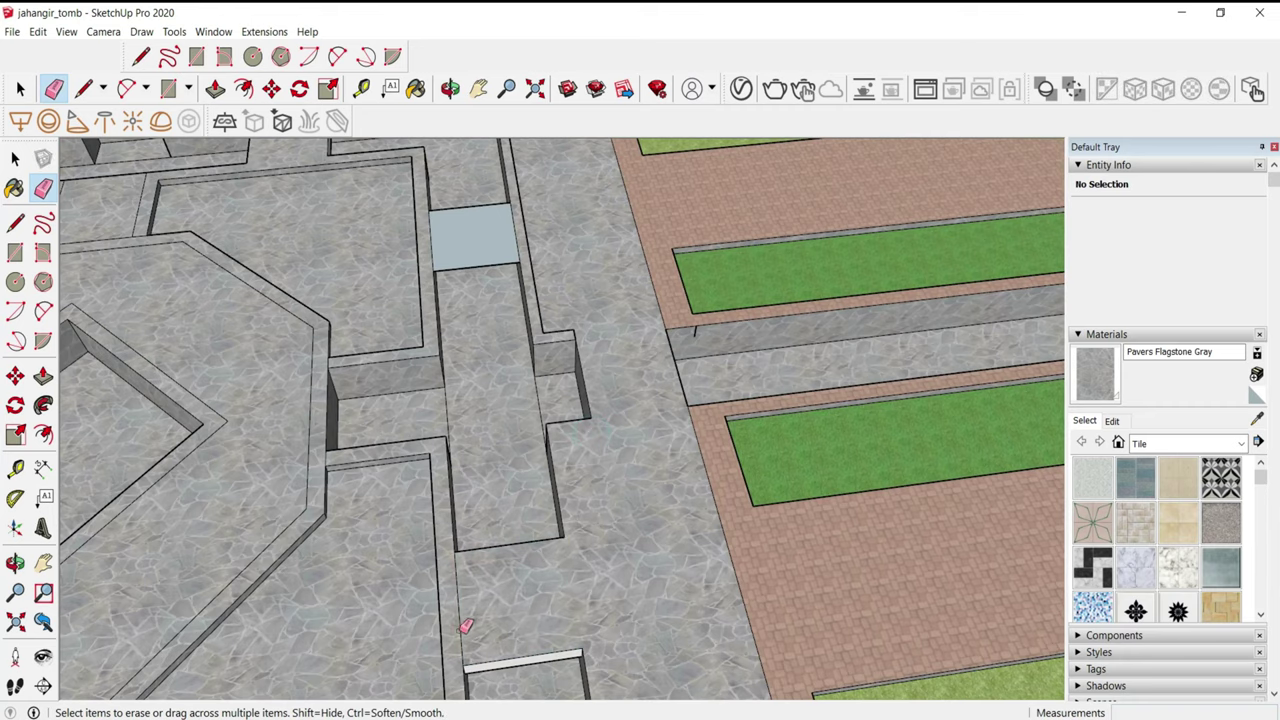
middle_click_drag(474, 634, 545, 423)
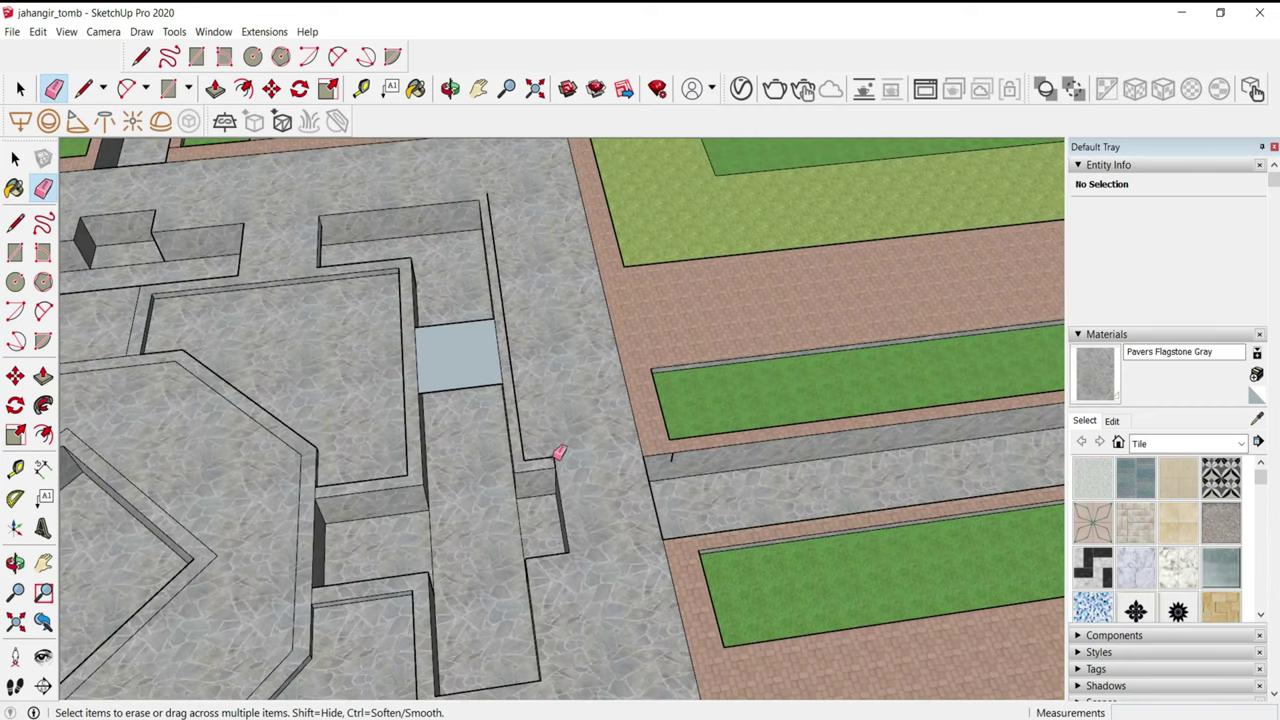
scroll(452, 358, "up", 2)
key("p")
left_click(451, 371)
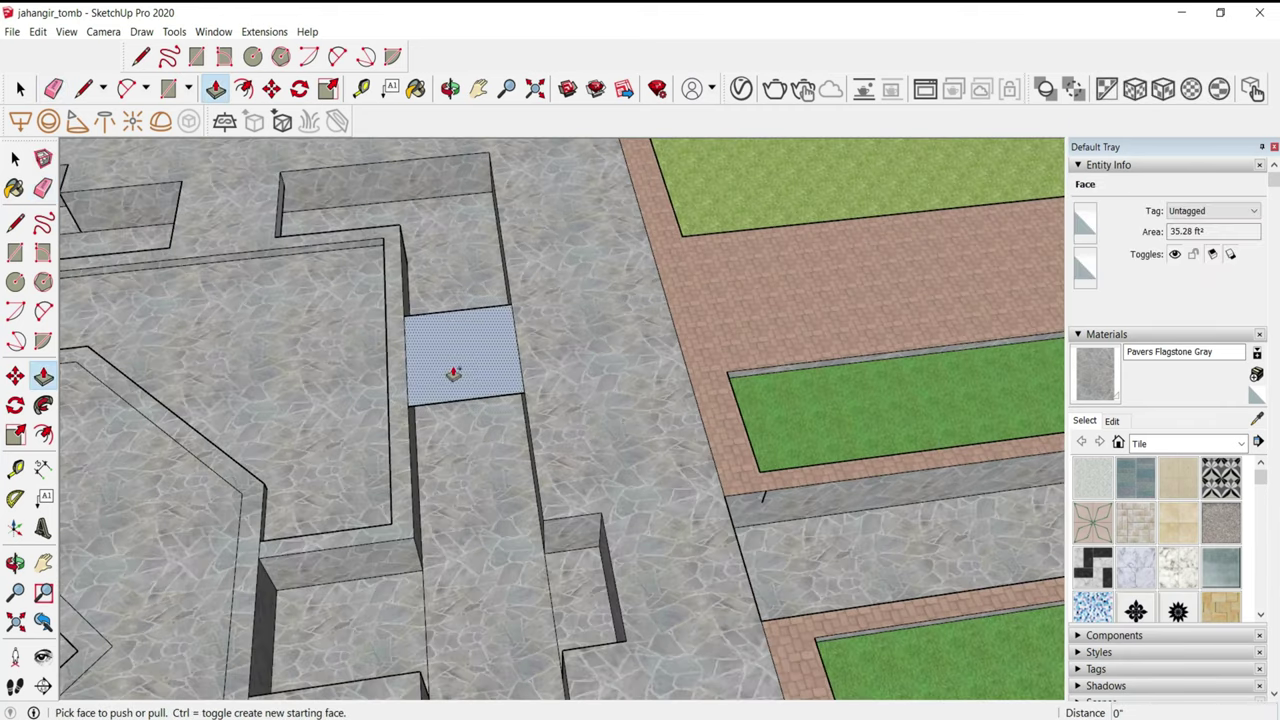
key("e")
left_click_drag(414, 337, 530, 344)
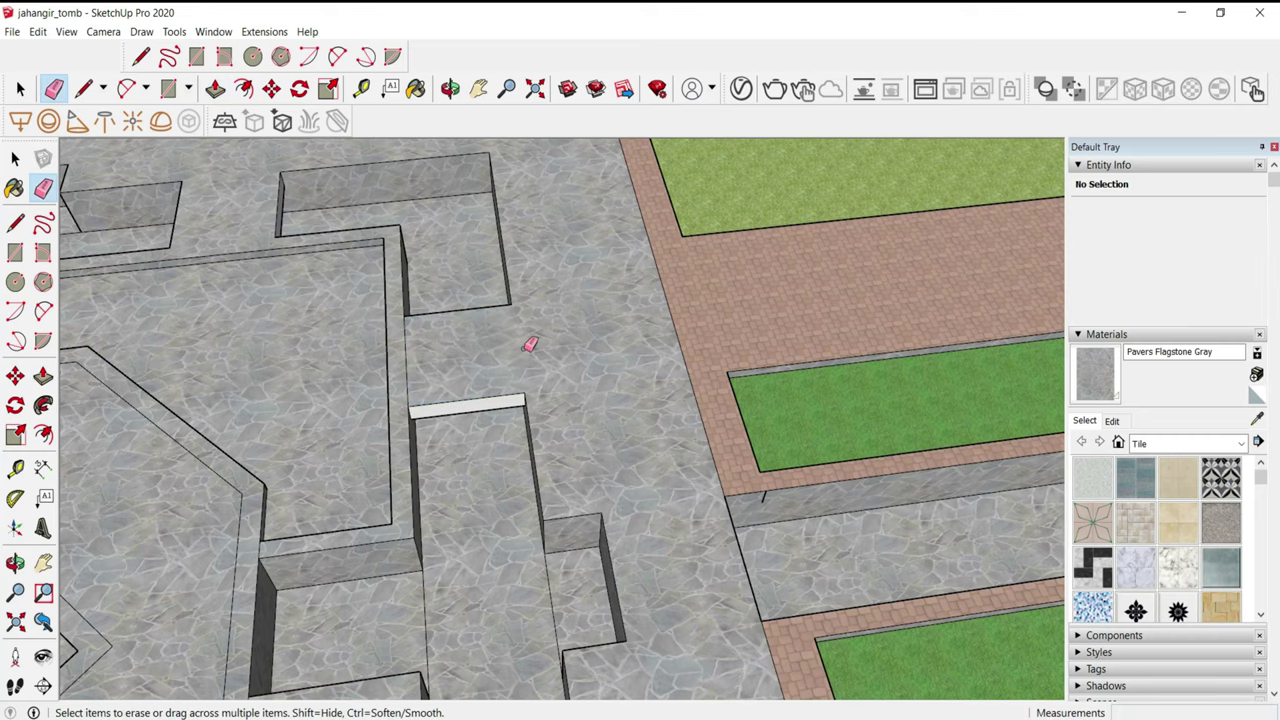
scroll(412, 346, "down", 2)
scroll(425, 332, "down", 2)
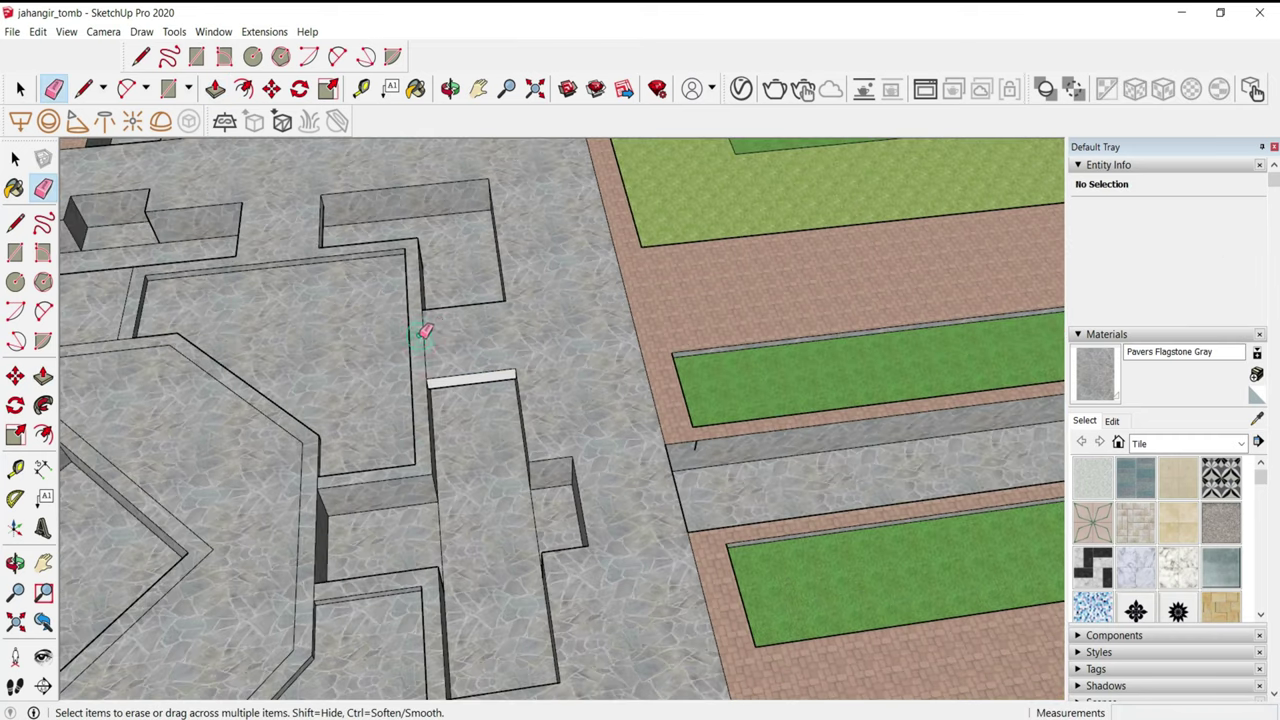
scroll(595, 288, "down", 3)
mouse_move(595, 288)
middle_mouse_down()
mouse_move(574, 429)
mouse_move(383, 320)
middle_mouse_up()
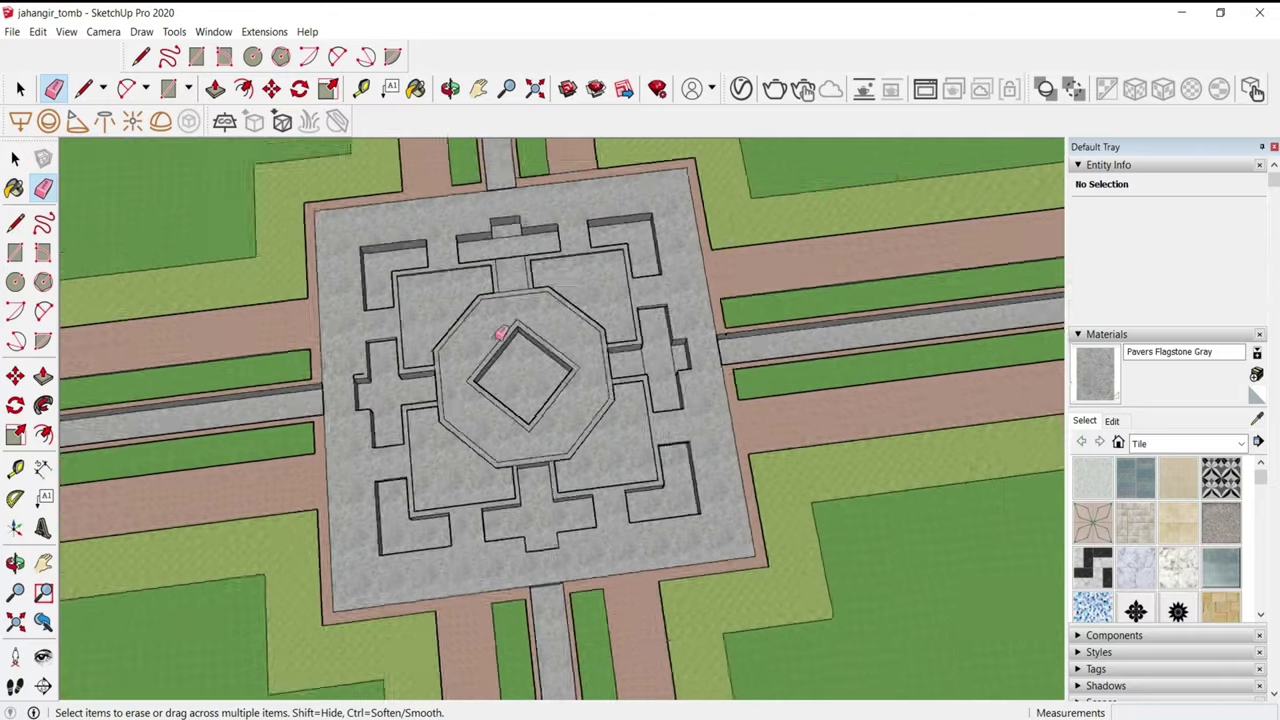
scroll(511, 260, "up", 1)
- With Push/Pull, pick the floor face in a wall gap, then view the whole plan
scroll(511, 260, "up", 2)
key("p")
middle_click_drag(537, 249, 417, 323)
left_click(391, 329)
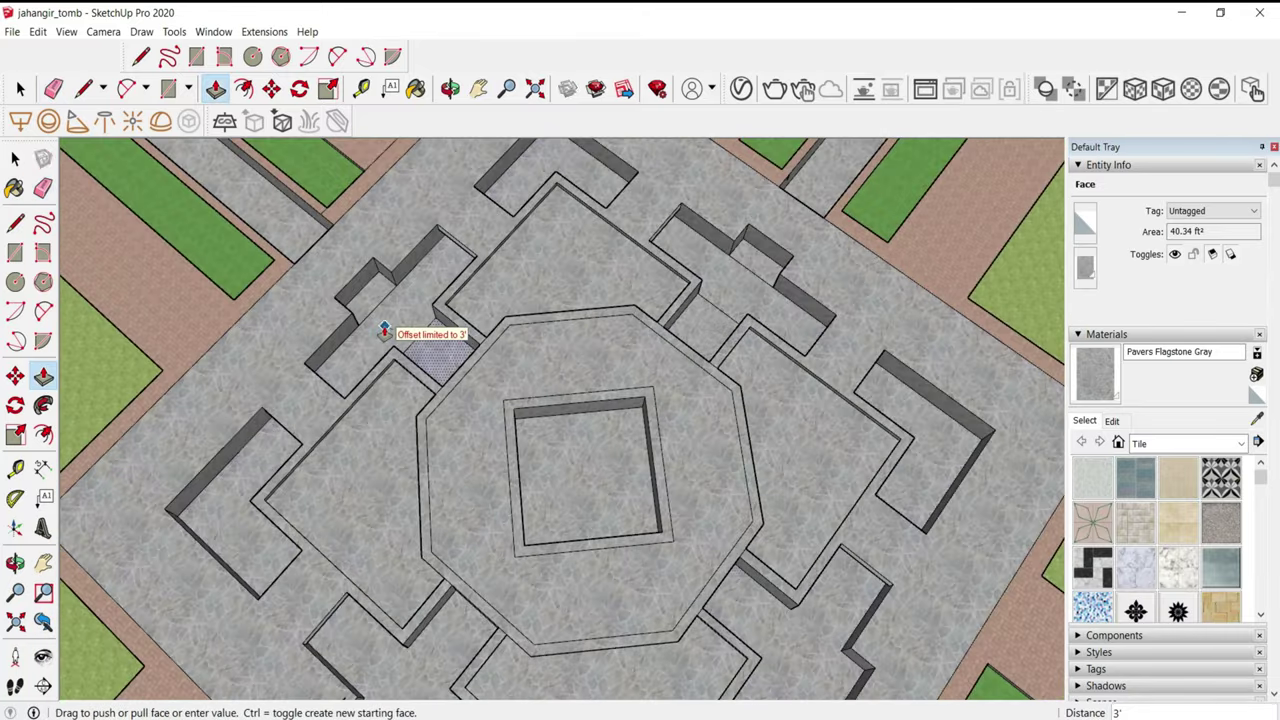
key("e")
scroll(428, 308, "down", 5)
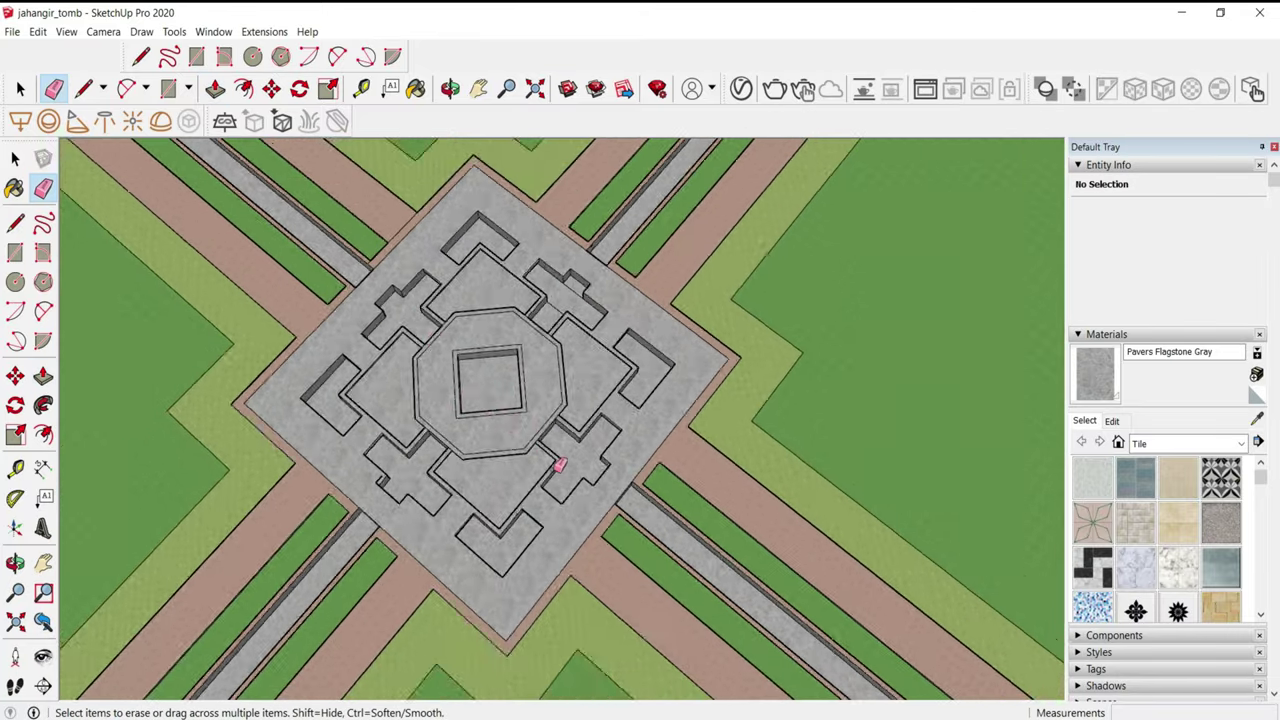
mouse_move(557, 463)
middle_mouse_down()
mouse_move(291, 370)
mouse_move(320, 491)
mouse_move(327, 220)
middle_mouse_up()
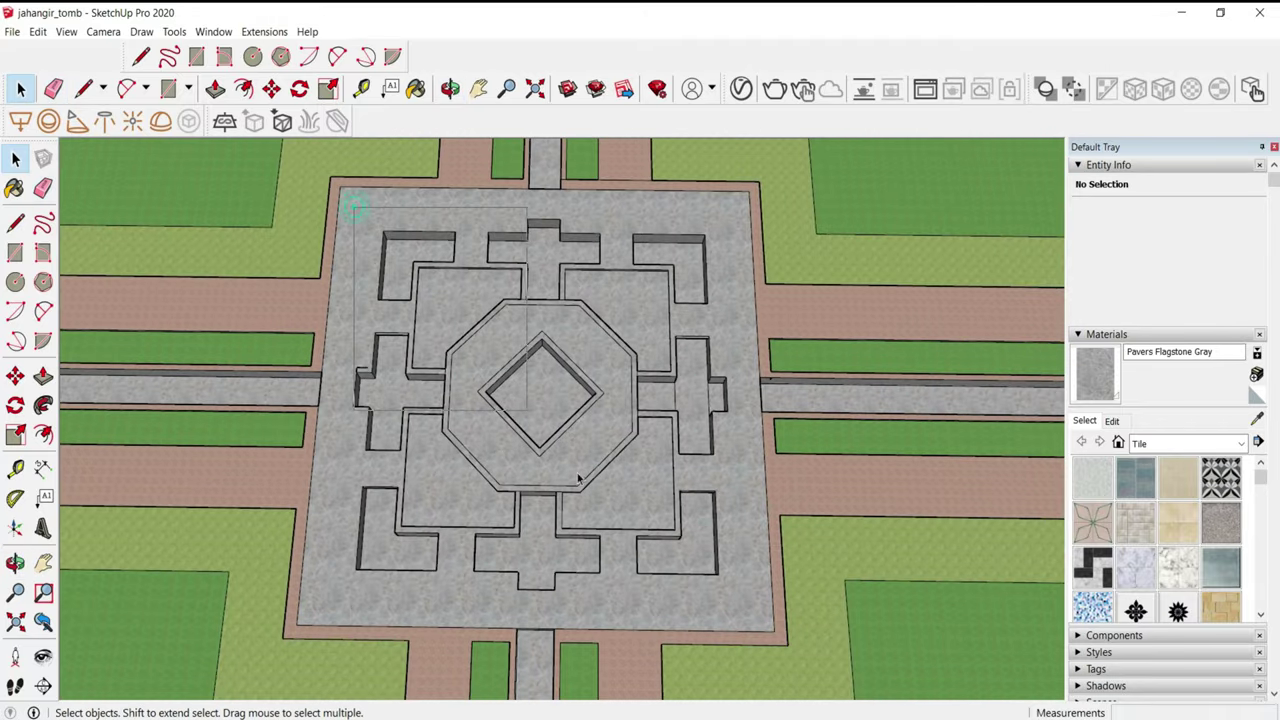
- Select all the connected platform geometry to give it the Pavers Flagstone Gray finish
triple_click(735, 598)
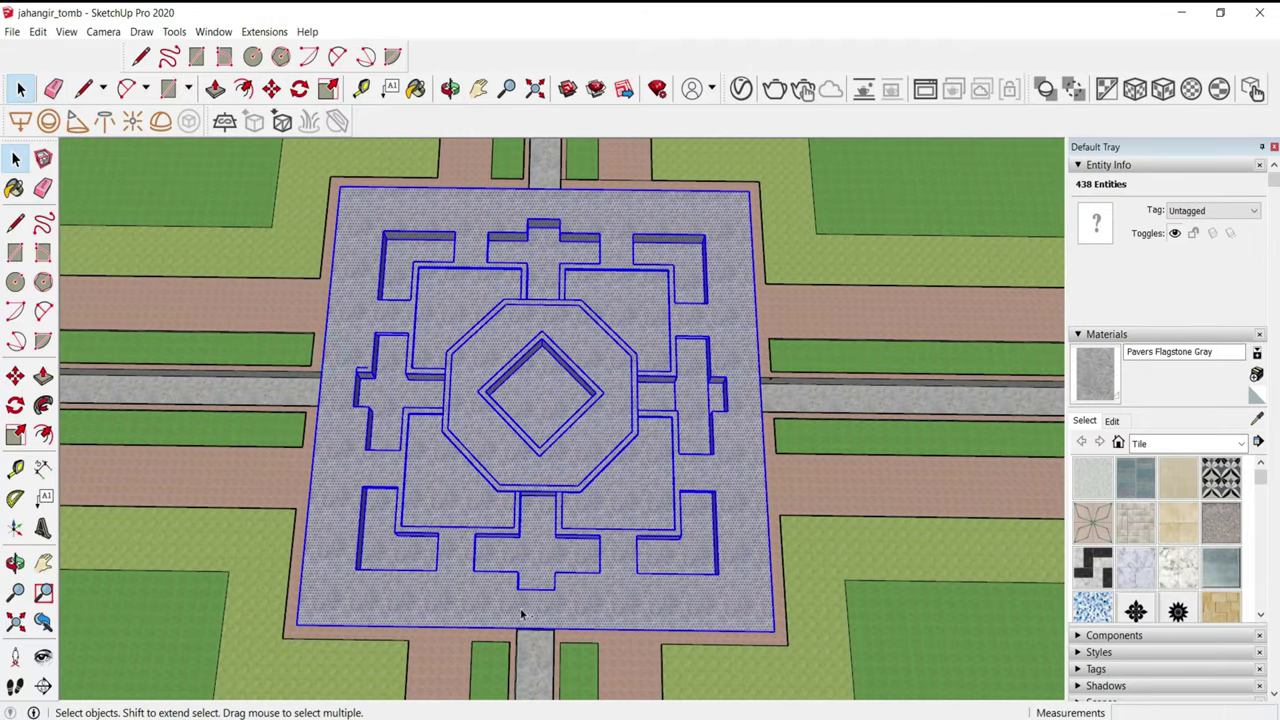
scroll(740, 455, "up", 5)
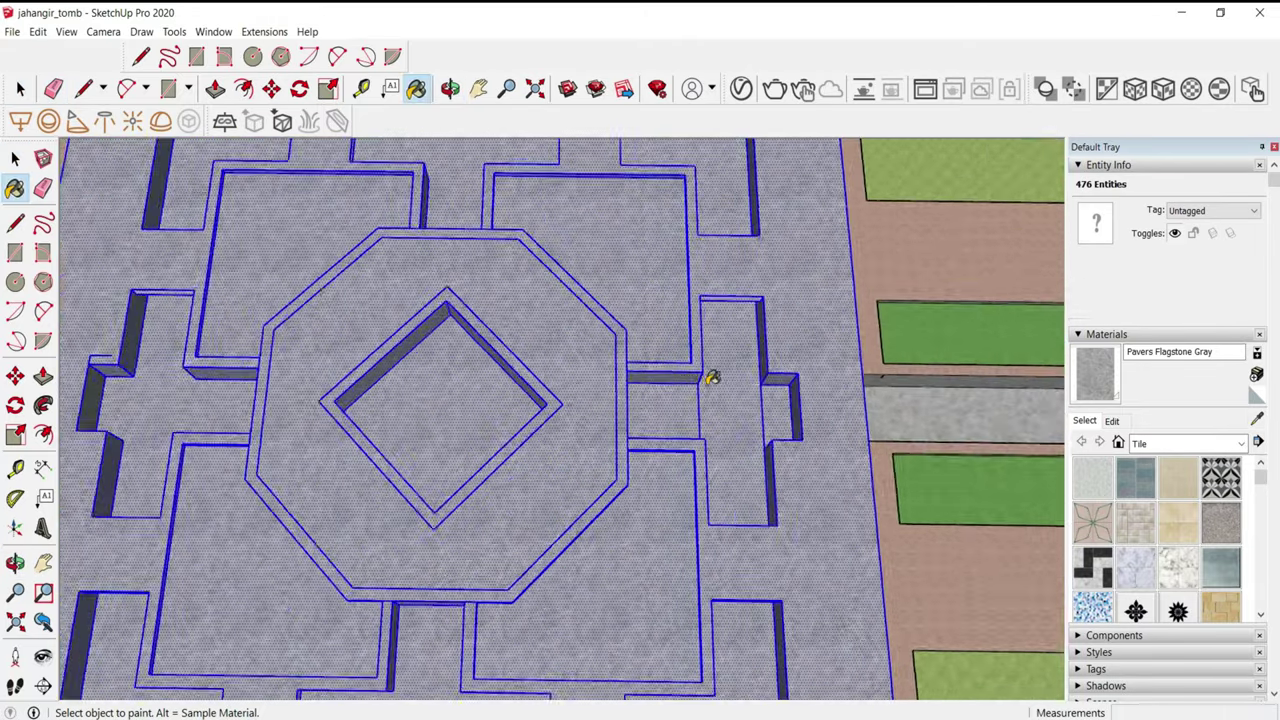
middle_click_drag(714, 371, 766, 494)
scroll(857, 414, "up", 3)
scroll(720, 420, "down", 2)
key("space")
scroll(720, 420, "down", 3)
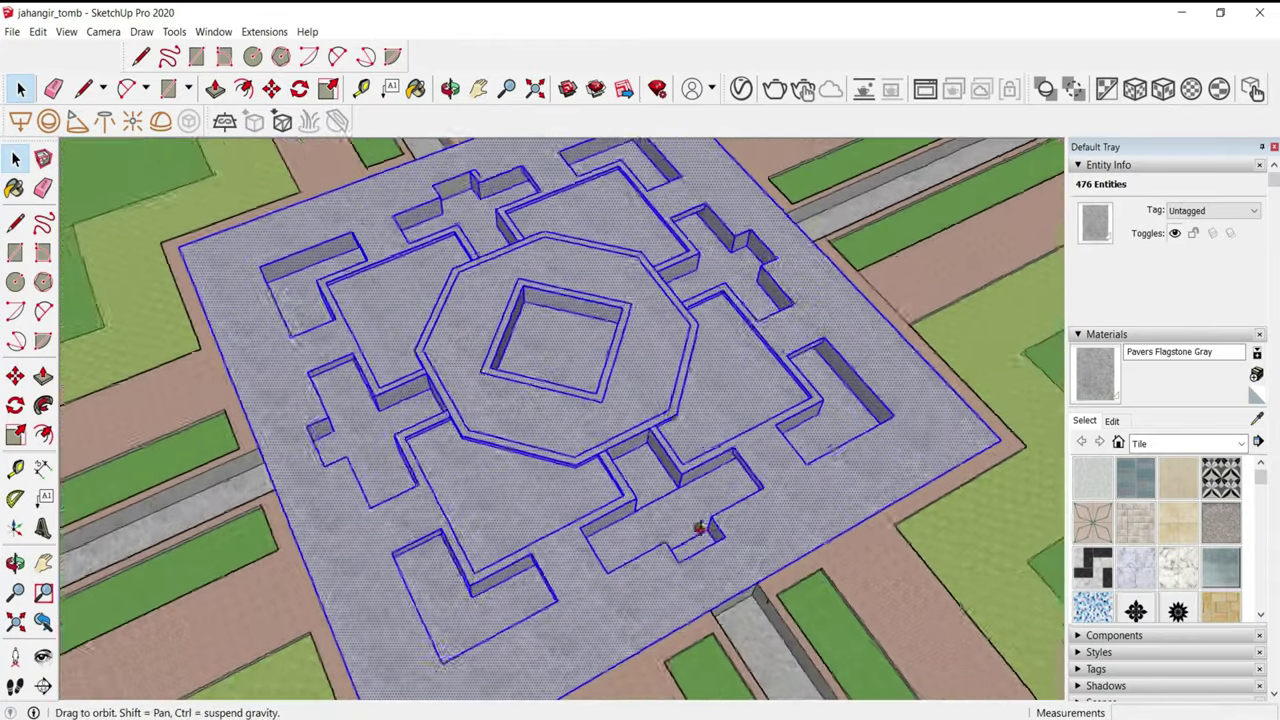
mouse_move(700, 528)
middle_mouse_down()
mouse_move(720, 500)
mouse_move(749, 491)
middle_mouse_up()
scroll(749, 491, "up", 5)
- Erase the stray edge inside the cross-shaped corridor
key("e")
left_click(674, 425)
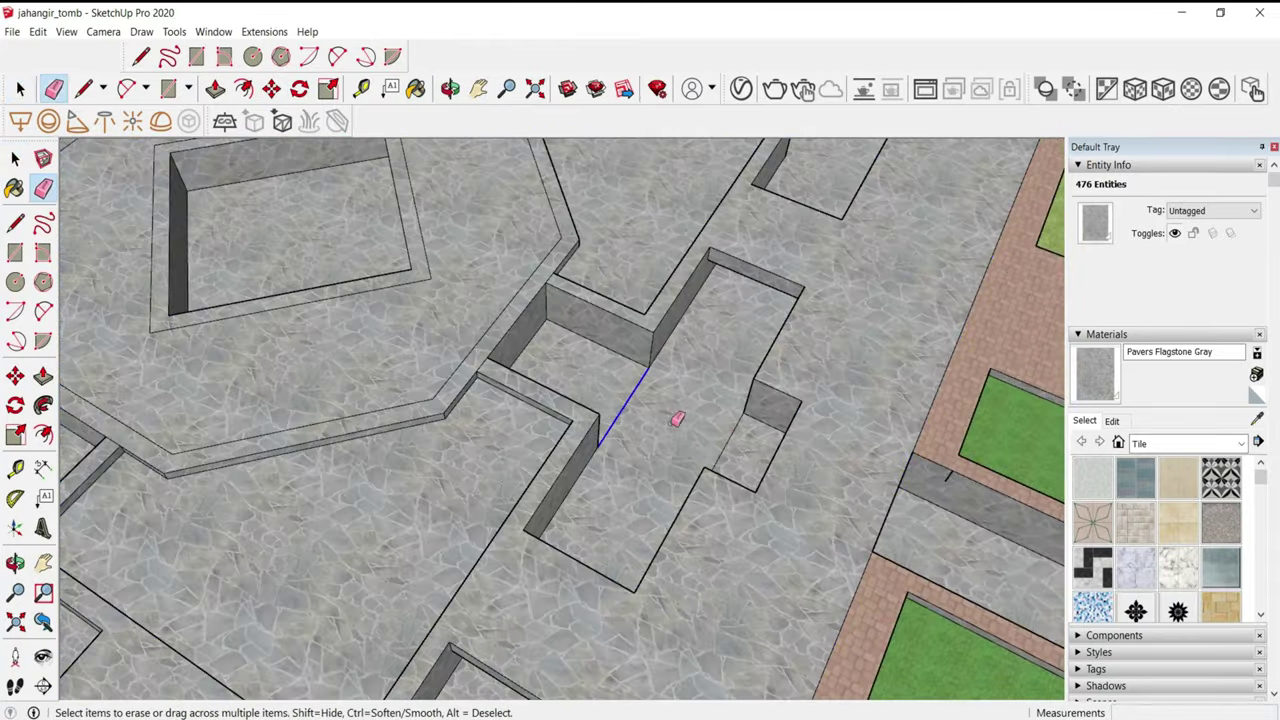
scroll(740, 448, "down", 6)
scroll(362, 321, "up", 6)
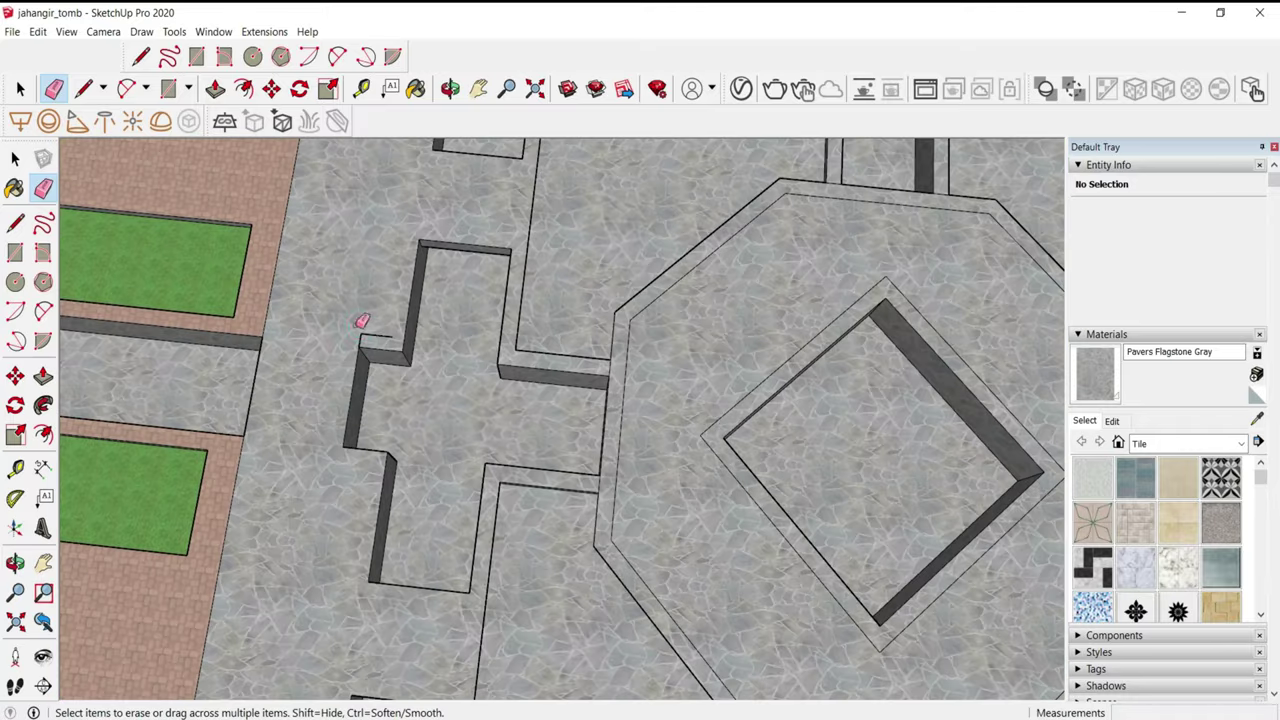
scroll(368, 333, "down", 3)
scroll(518, 252, "down", 2)
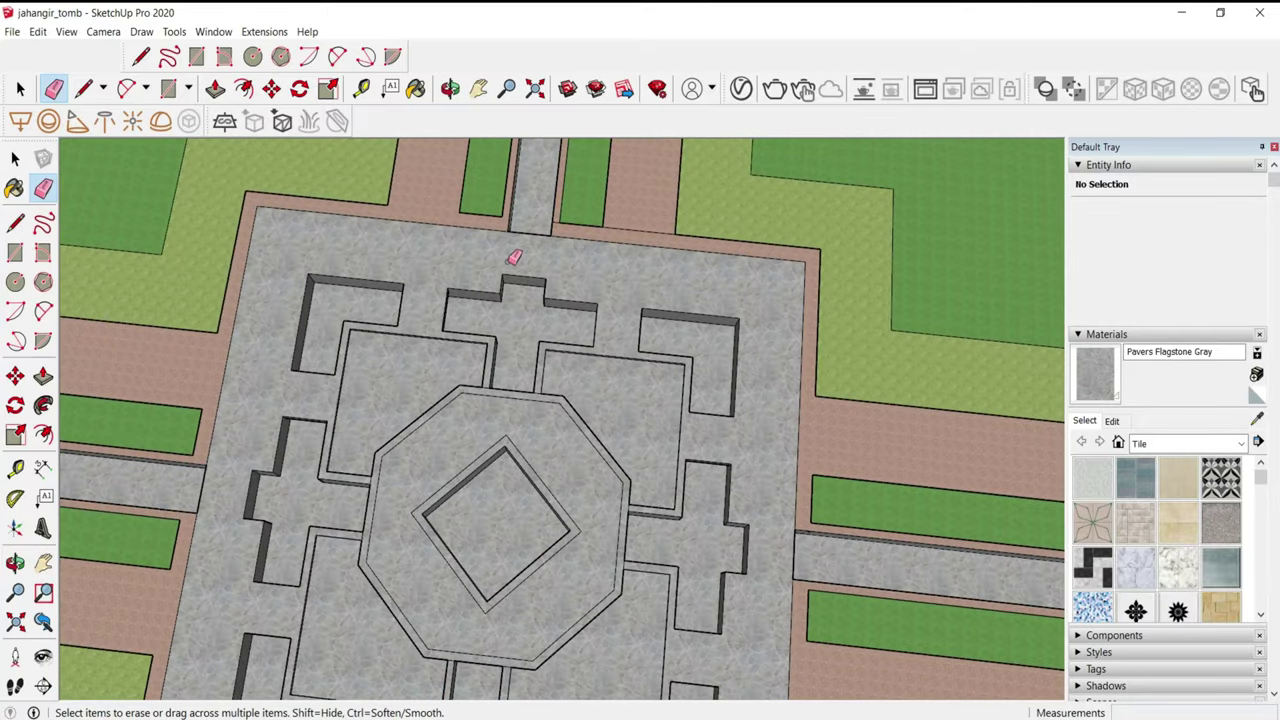
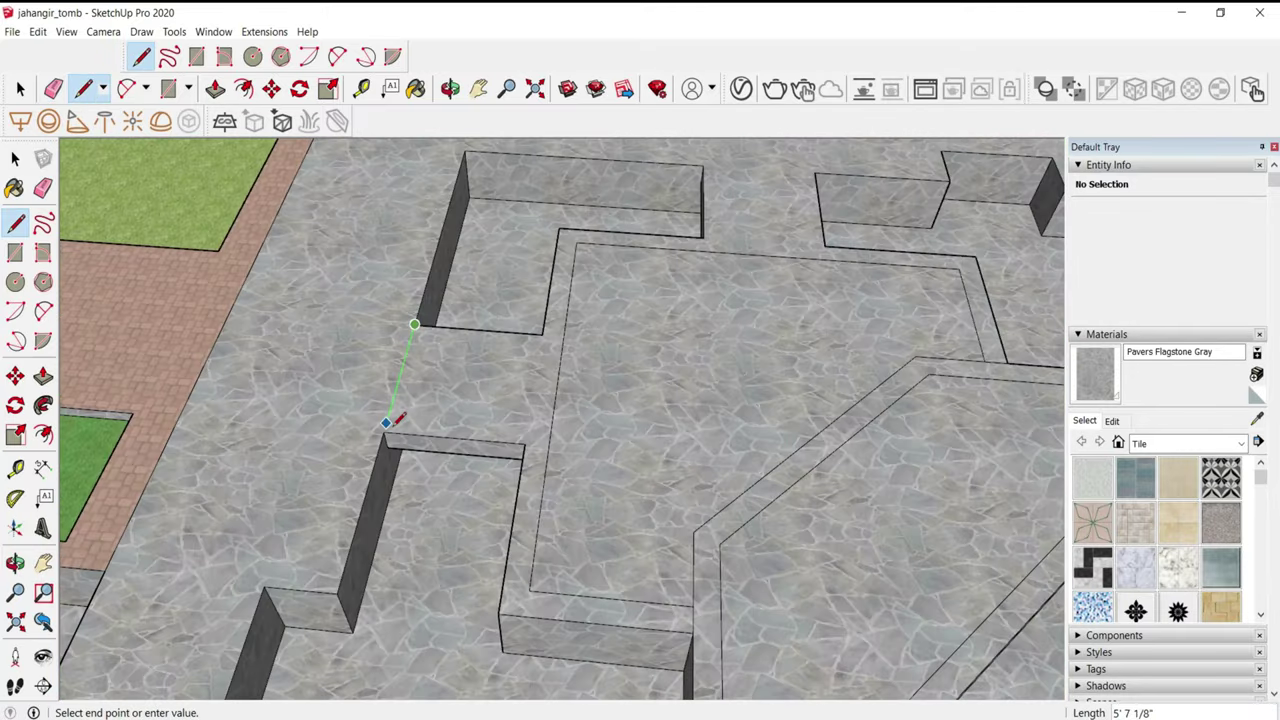
- Close the wall gap with a line and raise the new face into a stone block
left_click(525, 440)
scroll(554, 270, "down", 5)
scroll(509, 521, "up", 3)
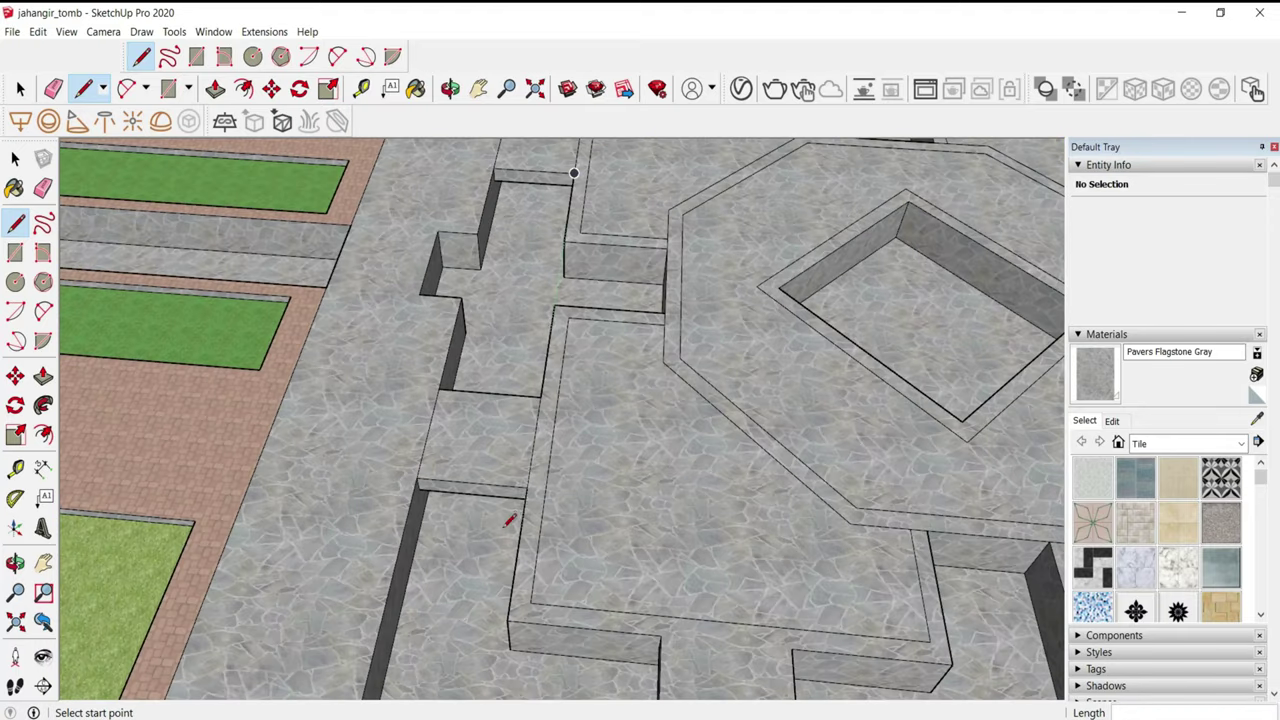
scroll(428, 532, "up", 3)
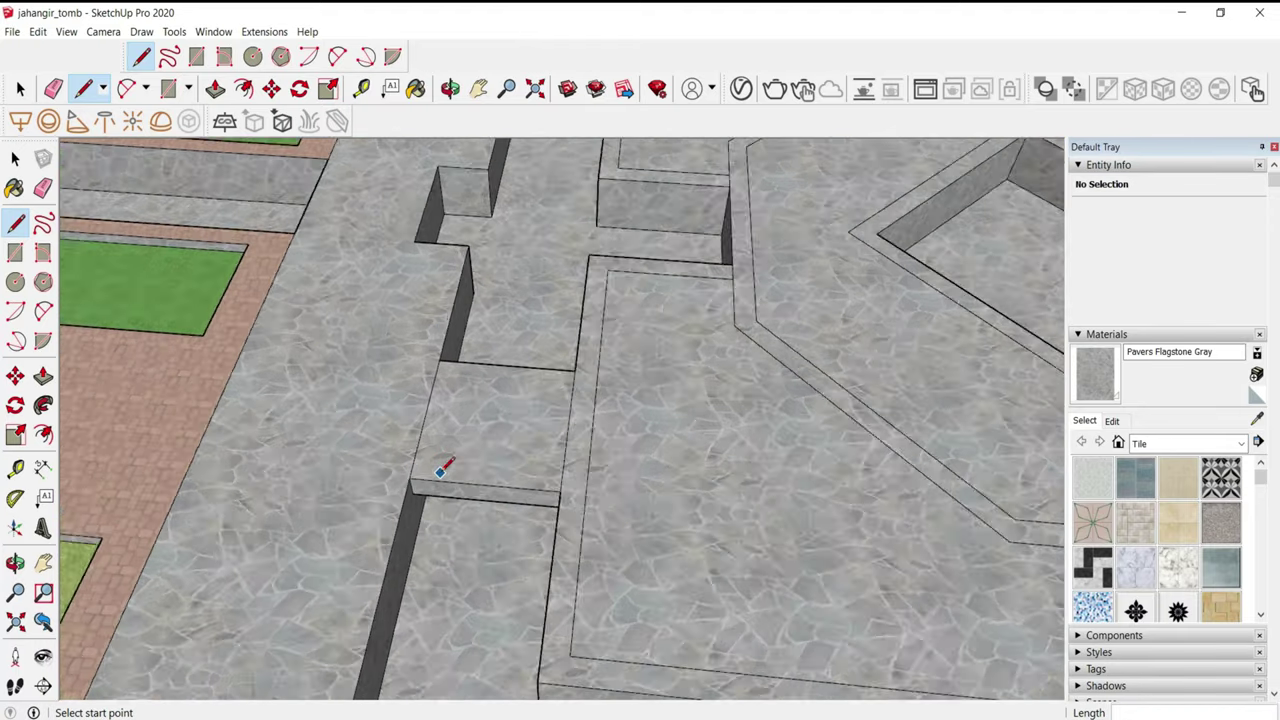
scroll(450, 480, "up", 3)
key("p")
left_click_drag(480, 470, 515, 420)
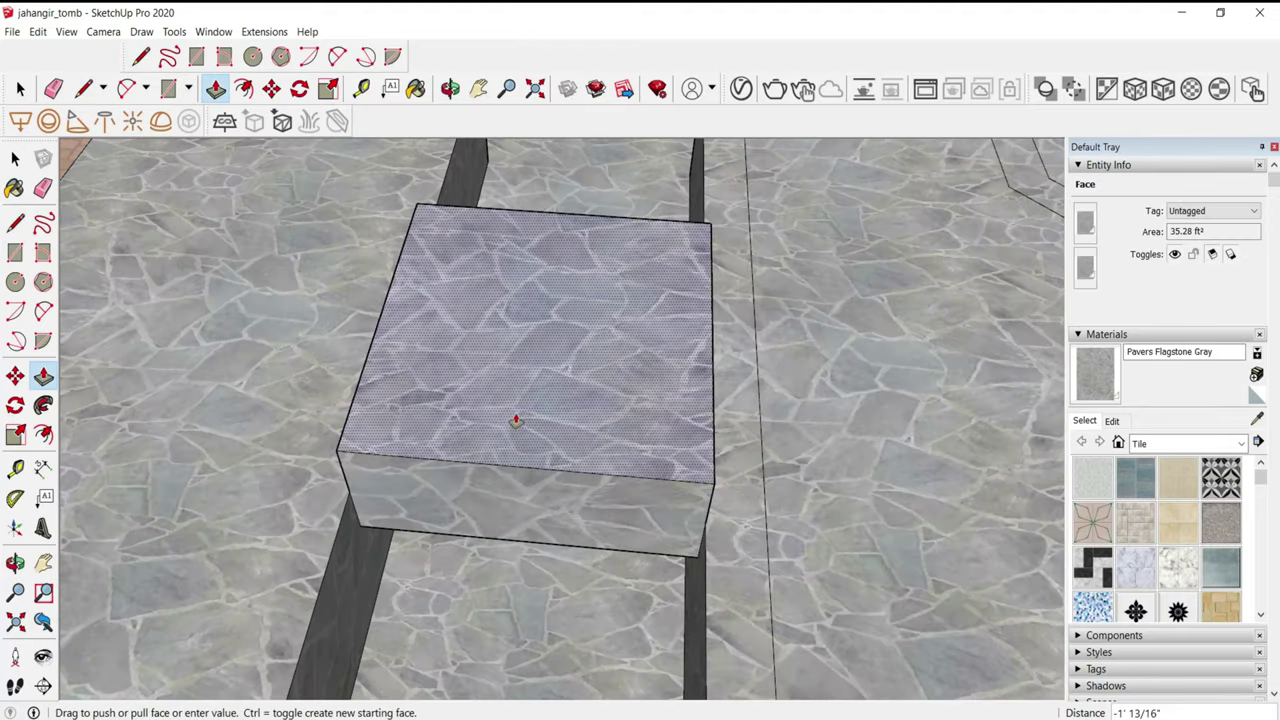
middle_click_drag(515, 420, 534, 366)
- Draw an arc on the block's front and push the area above it back into an arched top
key("a")
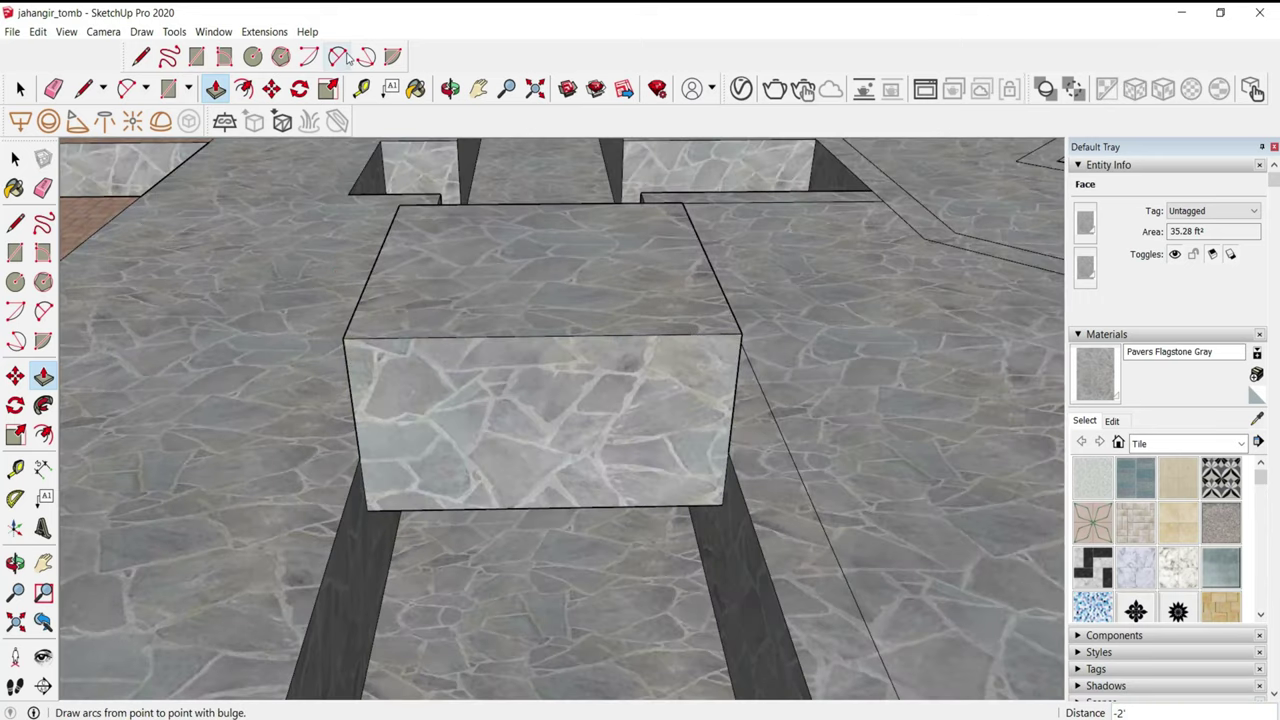
left_click(360, 457)
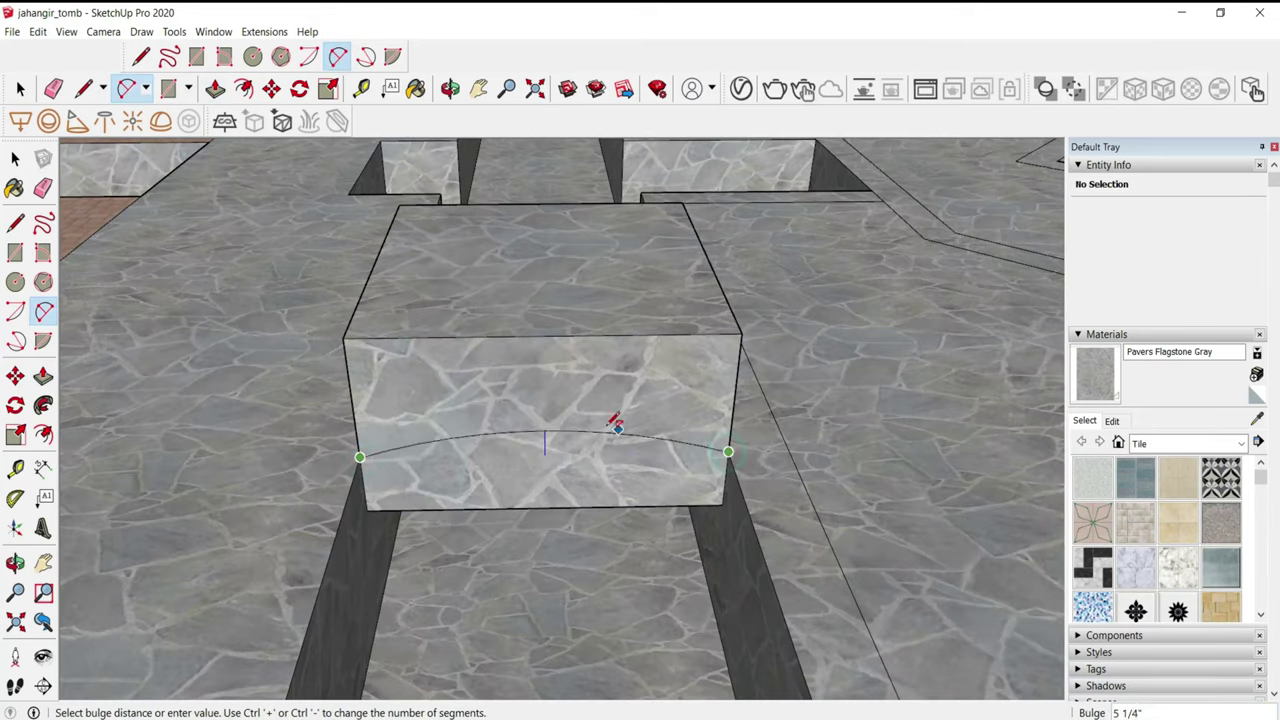
key("p")
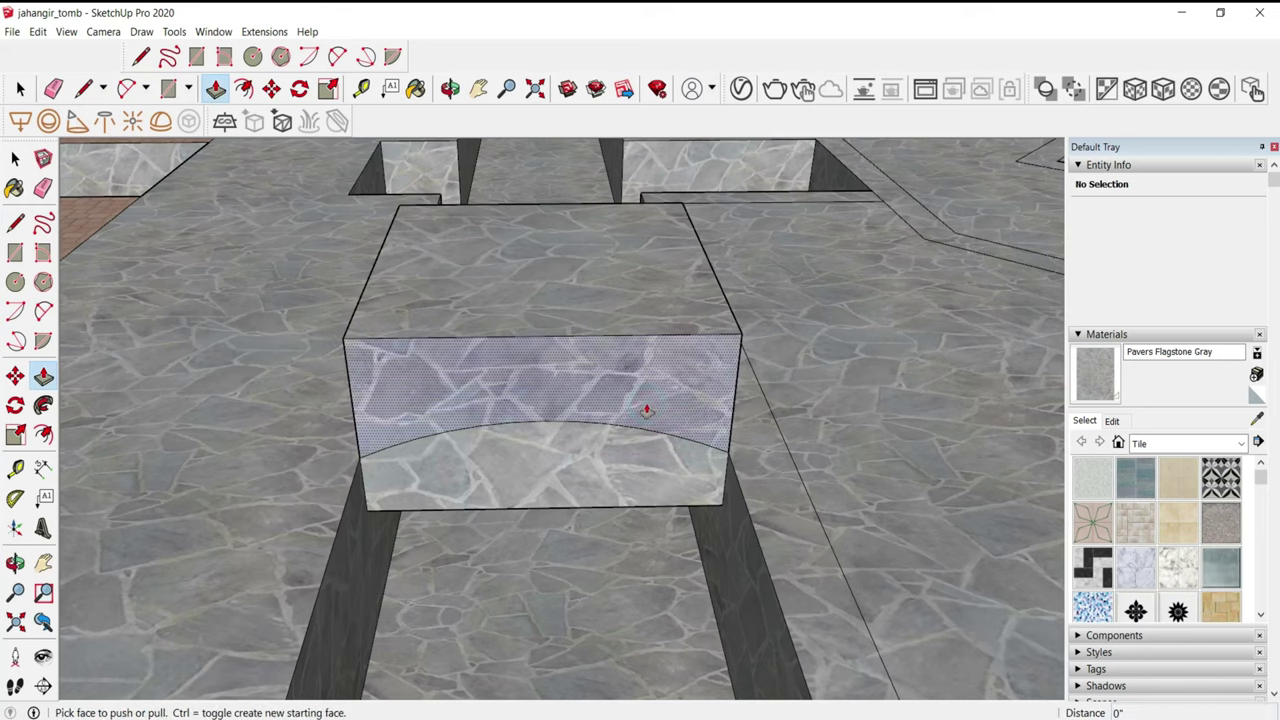
left_click_drag(646, 406, 600, 237)
mouse_move(600, 237)
middle_mouse_down()
mouse_move(541, 312)
mouse_move(470, 526)
middle_mouse_up()
key("space")
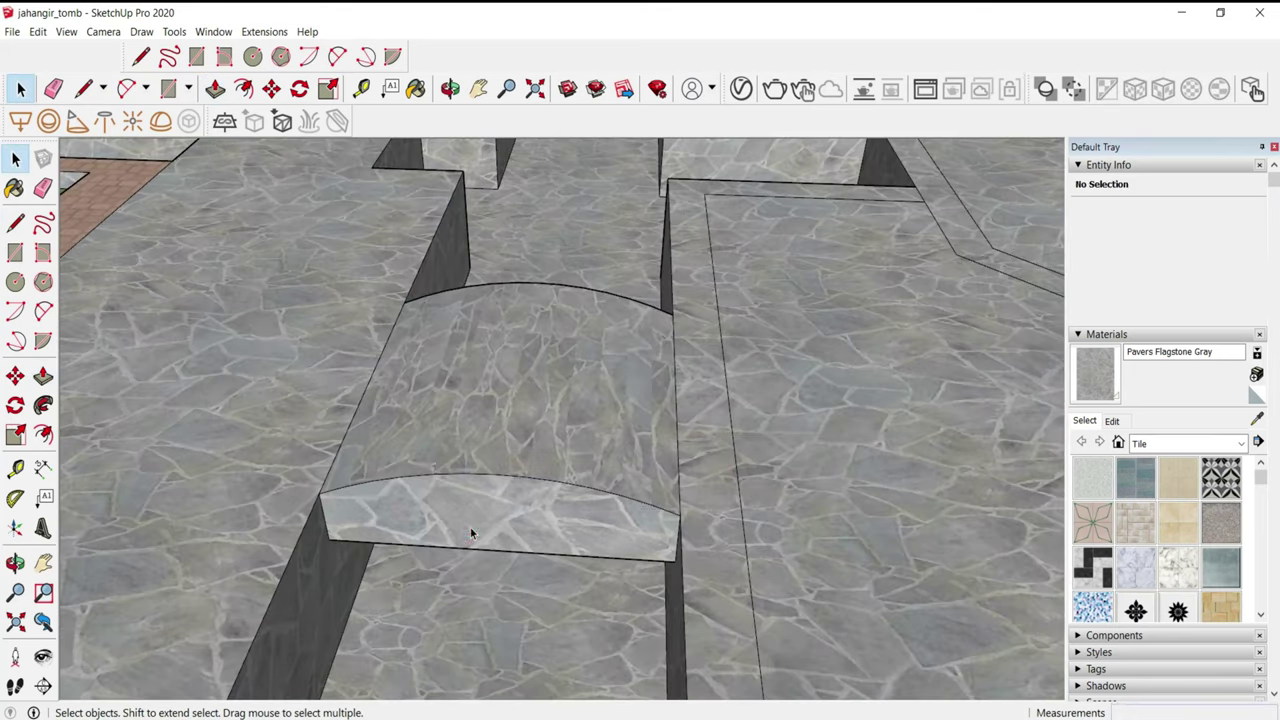
- Copy the arc face to the neighbouring wall openings, including the far one
key("m")
left_click(675, 562)
scroll(543, 557, "down", 5)
scroll(586, 314, "up", 3)
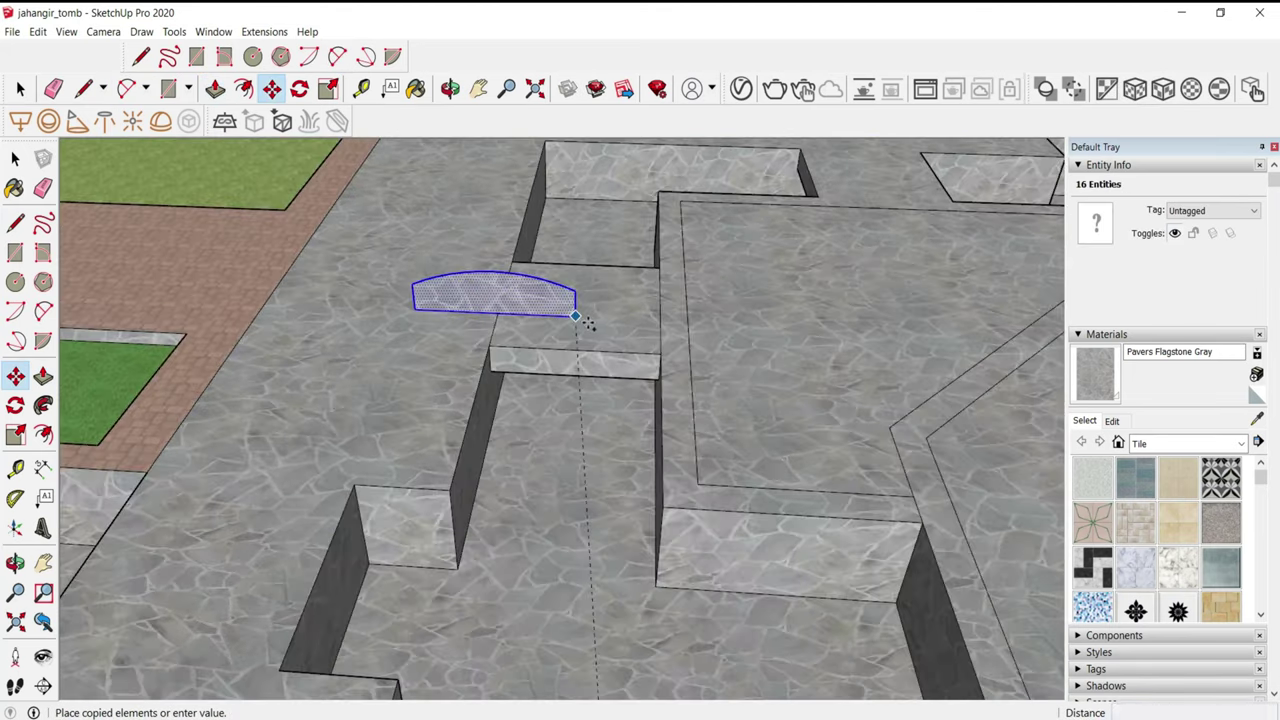
scroll(700, 370, "up", 3)
left_click(743, 449)
key("ctrl")
left_click(743, 449)
scroll(743, 449, "down", 3)
scroll(450, 430, "down", 3)
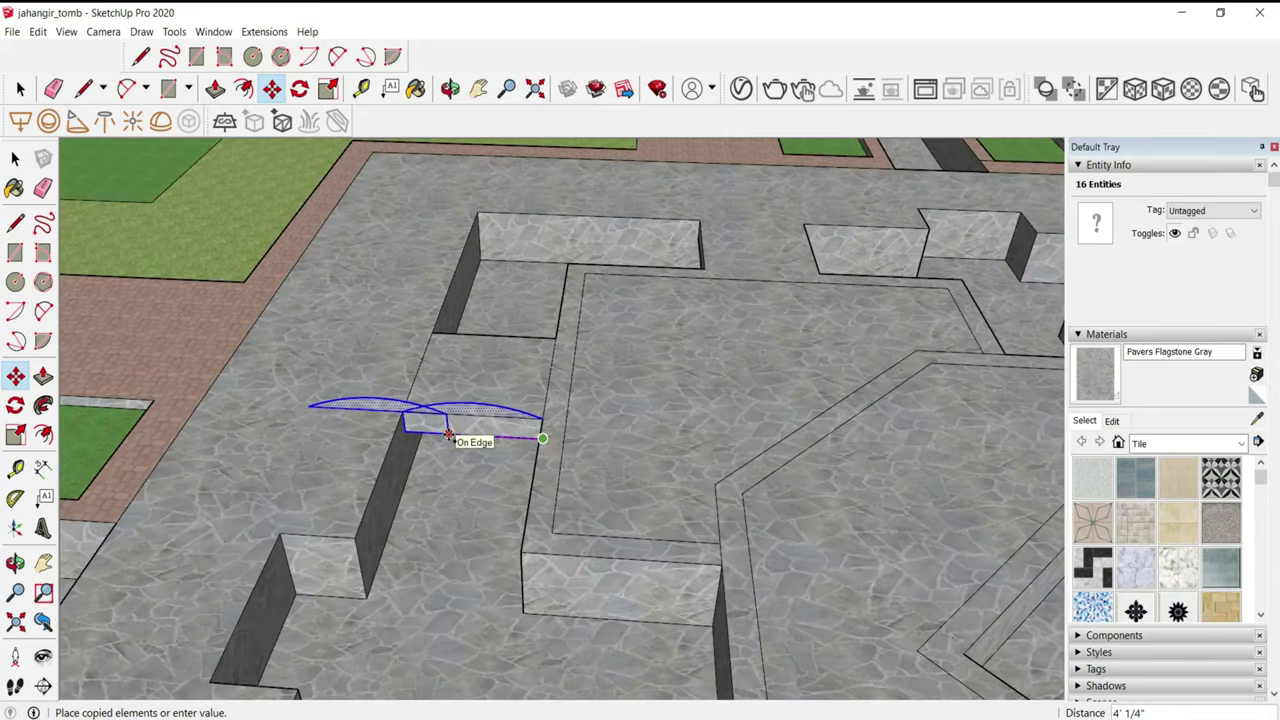
scroll(430, 430, "down", 2)
scroll(1000, 452, "up", 3)
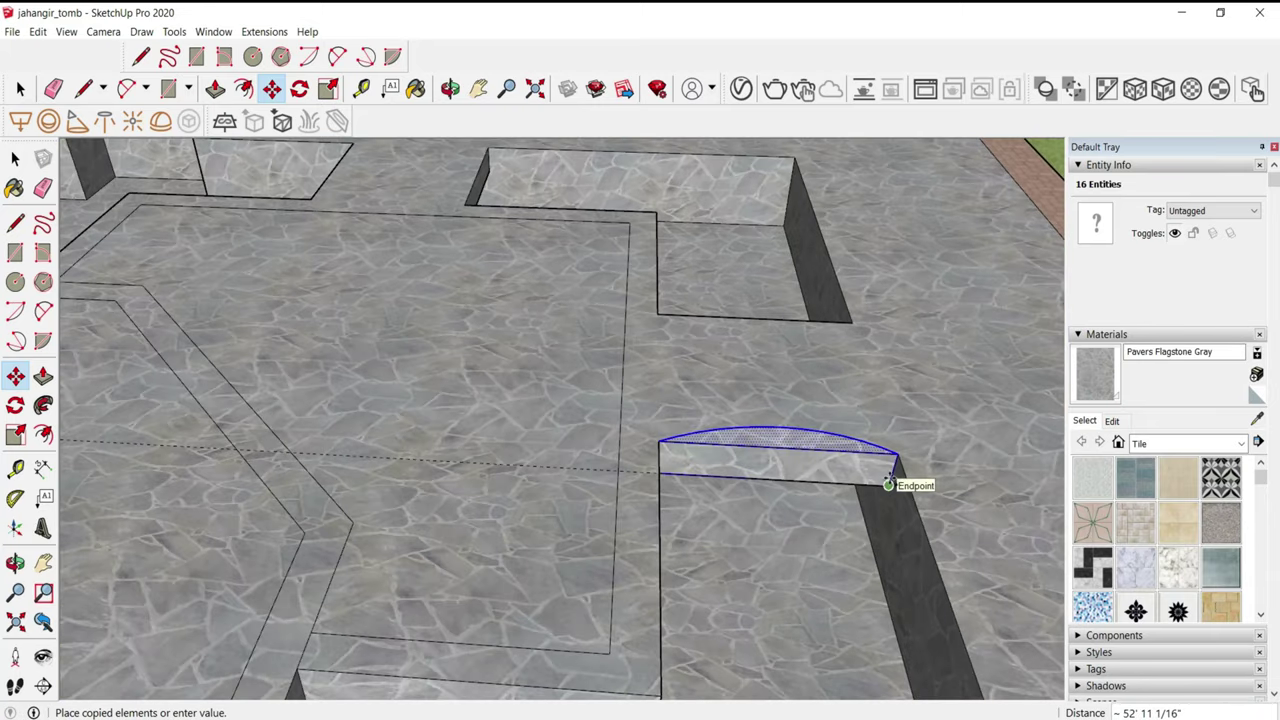
left_click(893, 462)
key("ctrl")
left_click(893, 462)
scroll(760, 340, "down", 3)
scroll(737, 318, "down", 3)
scroll(775, 450, "up", 3)
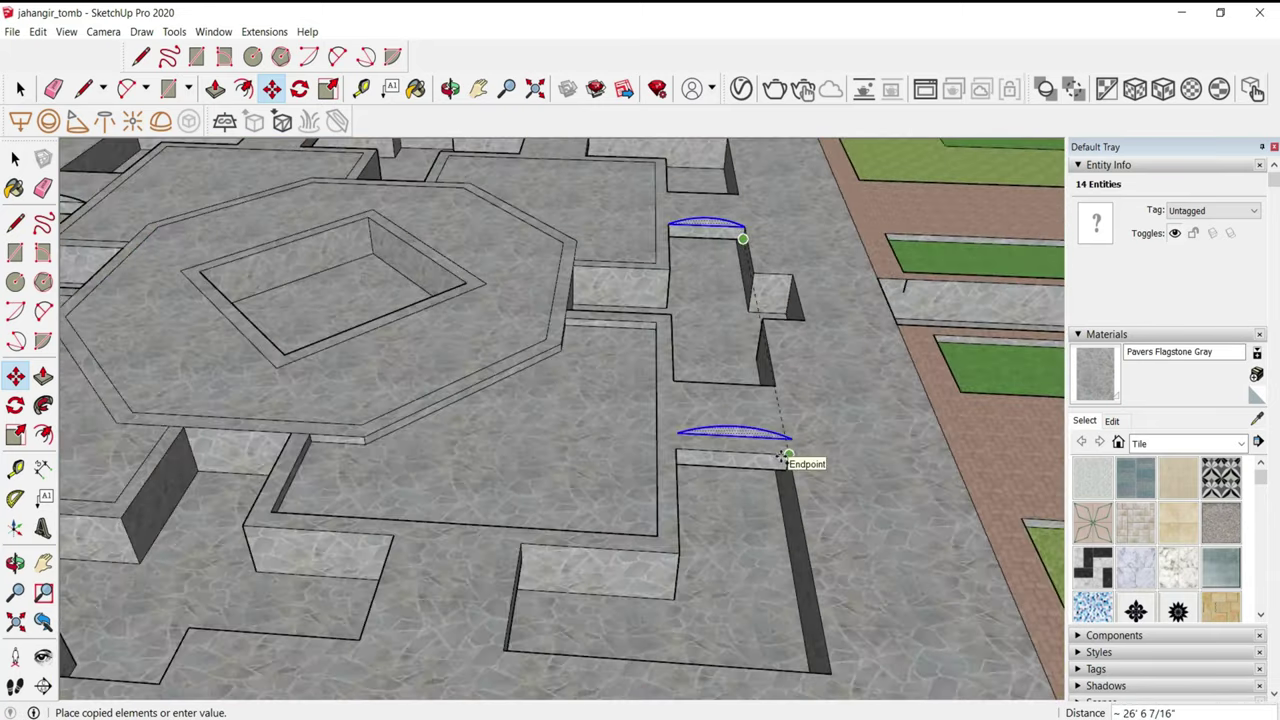
scroll(785, 475, "up", 2)
left_click(790, 484)
- Push/Pull a copied arc face into a vault spanning its opening
key("p")
left_click(748, 437)
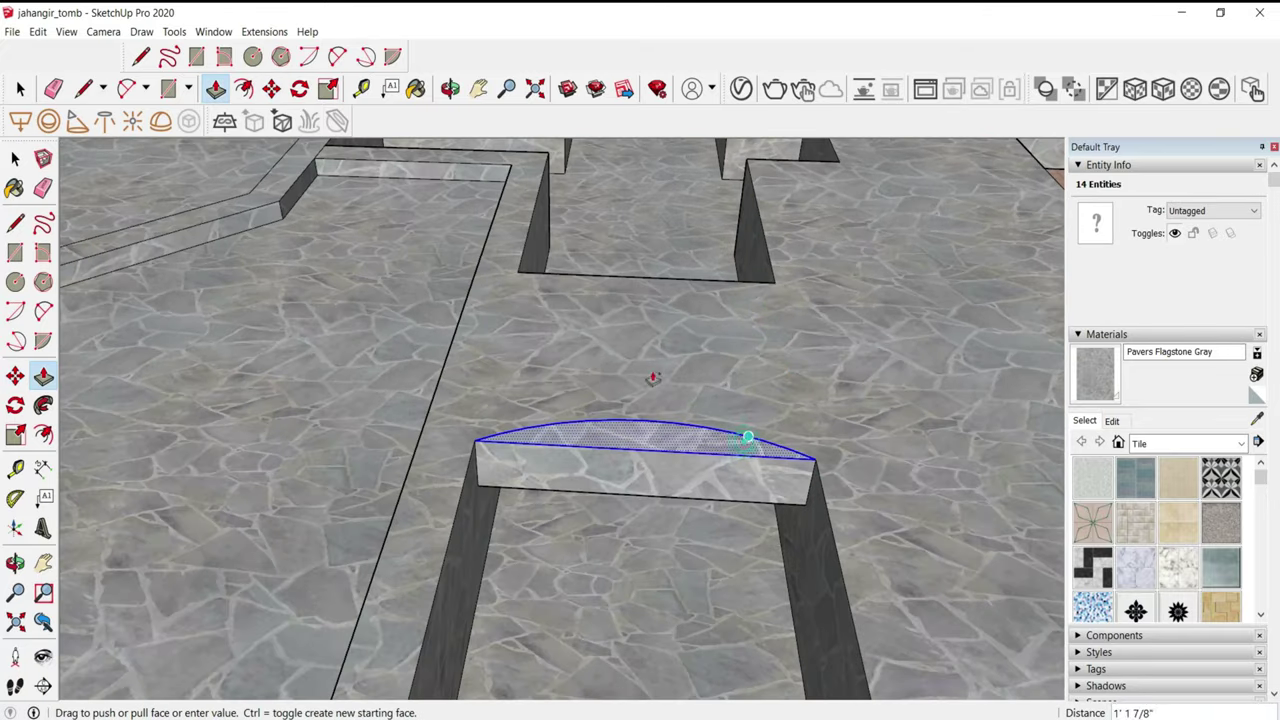
left_click(514, 277)
scroll(574, 468, "down", 2)
scroll(574, 468, "down", 2)
scroll(600, 274, "up", 3)
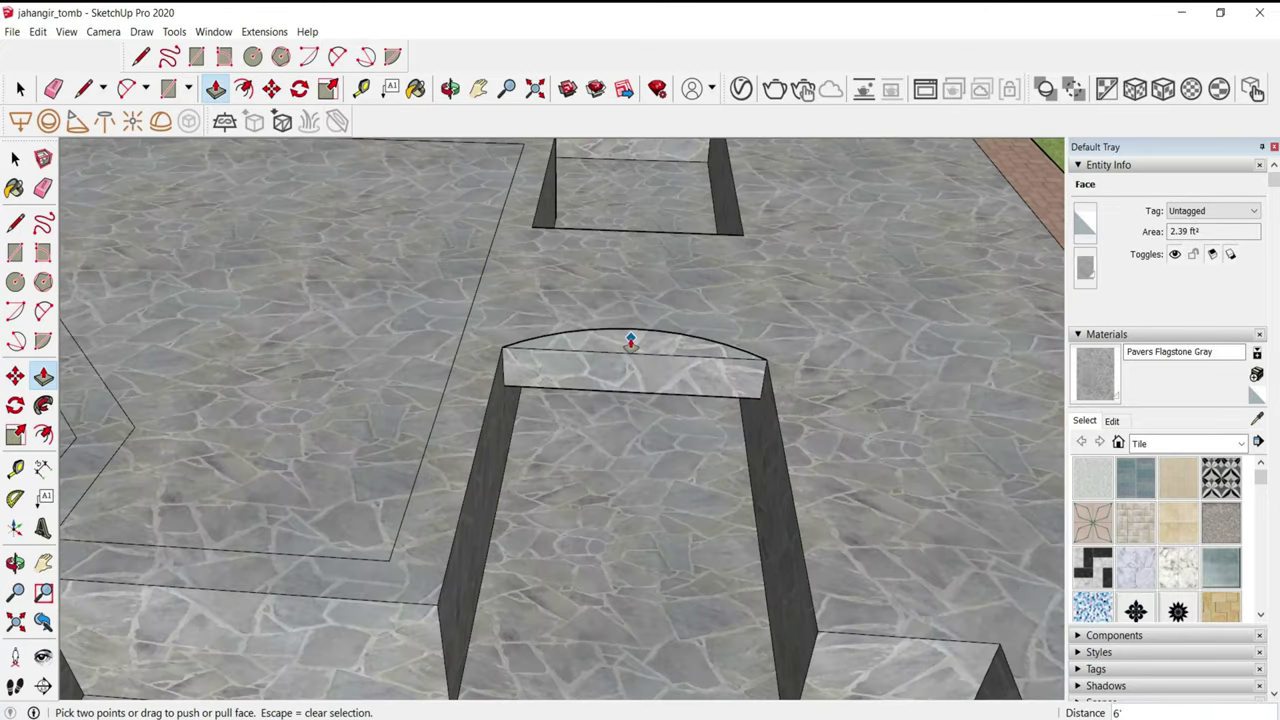
left_click(632, 340)
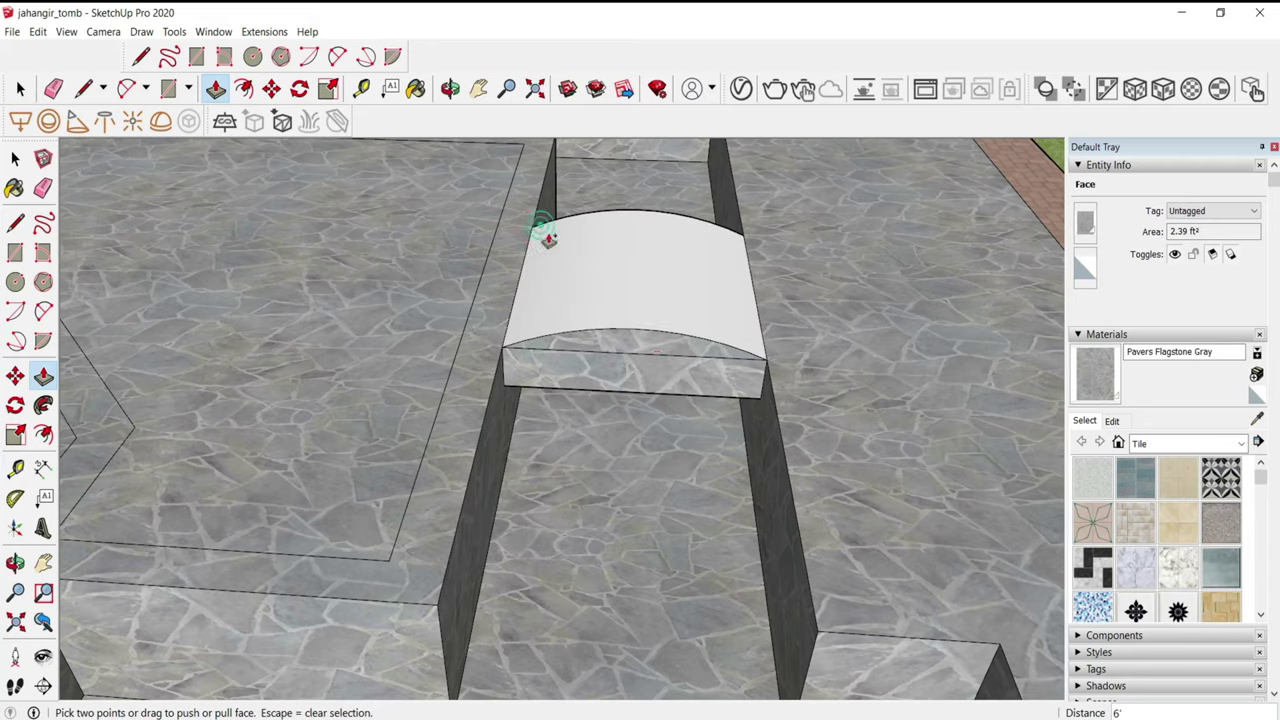
left_click(545, 237)
- Extend another vault's end face 6' across its opening
key("e")
scroll(700, 300, "down", 3)
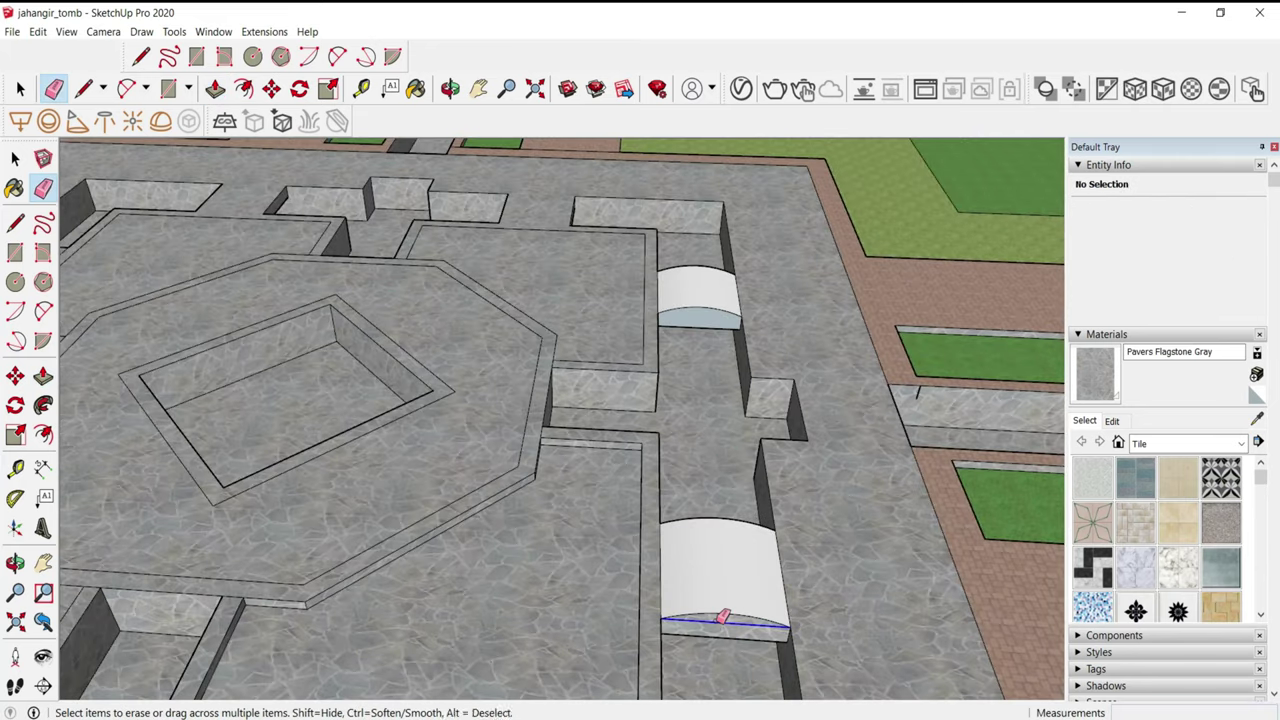
middle_click_drag(722, 617, 323, 374)
scroll(314, 377, "up", 2)
scroll(458, 522, "down", 2)
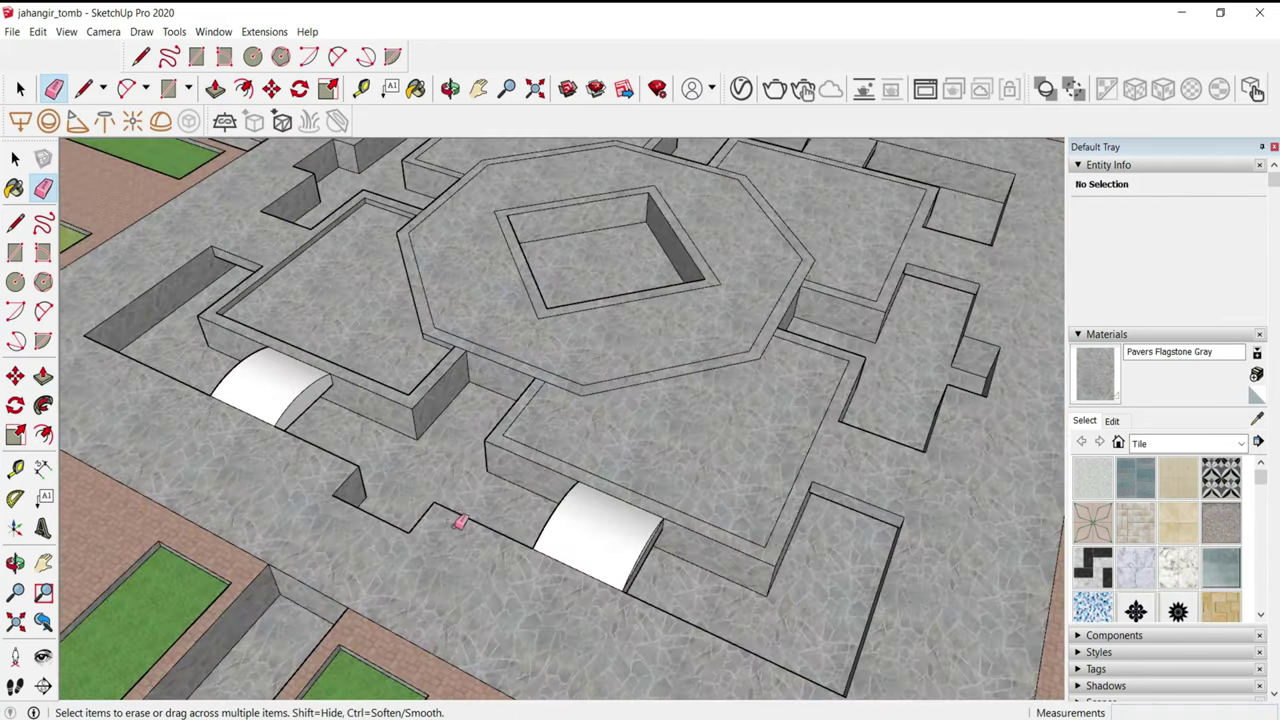
mouse_move(459, 521)
middle_mouse_down()
mouse_move(526, 446)
mouse_move(609, 457)
mouse_move(520, 431)
mouse_move(203, 467)
mouse_move(846, 449)
middle_mouse_up()
scroll(803, 434, "up", 3)
key("p")
left_click(795, 445)
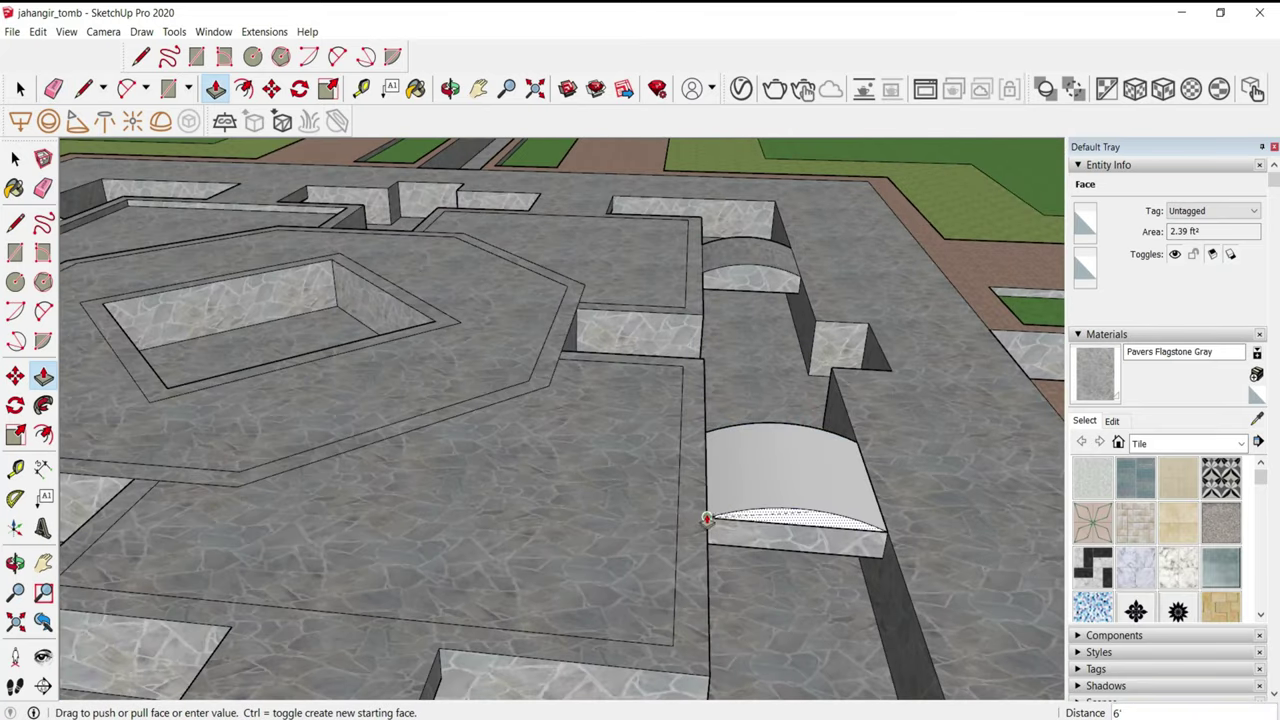
left_click(706, 519)
- Copy the vault's end face to another opening
key("e")
mouse_move(763, 531)
middle_mouse_down()
mouse_move(325, 420)
mouse_move(1023, 429)
mouse_move(509, 429)
middle_mouse_up()
key("space")
scroll(757, 529, "up", 3)
left_click(726, 530)
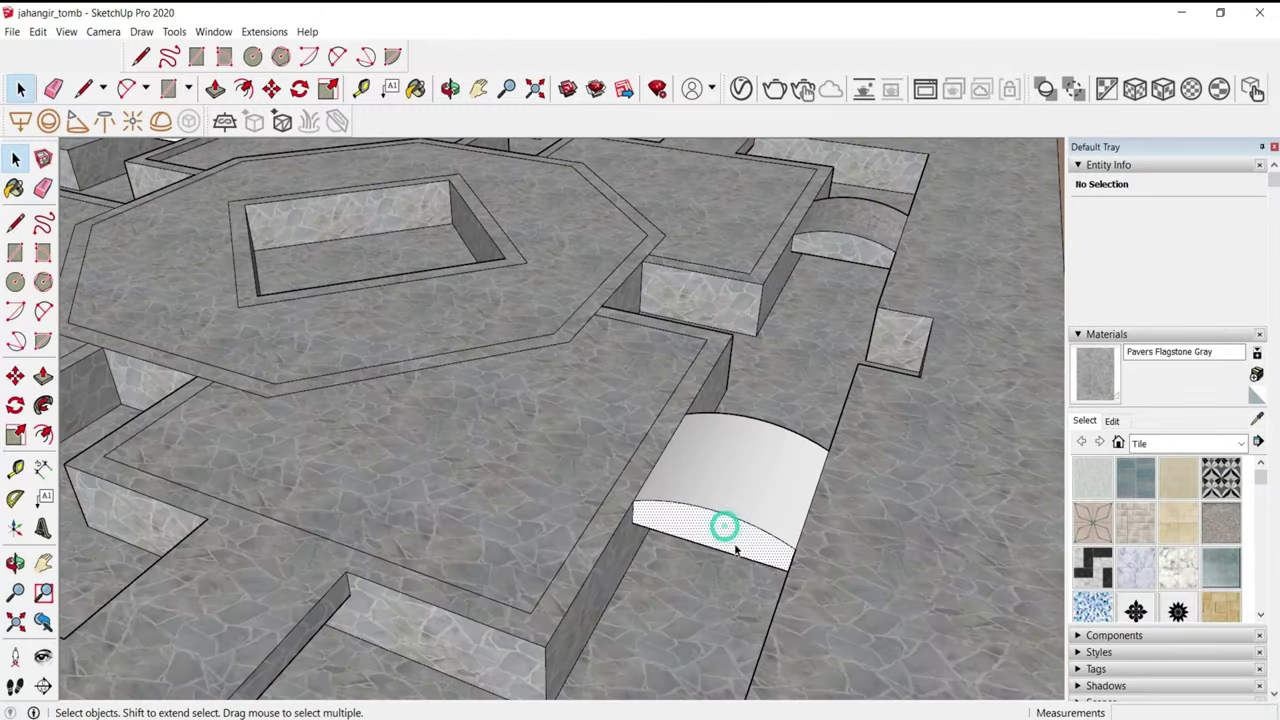
scroll(735, 550, "down", 3)
key("m")
left_click(871, 491)
key("ctrl")
scroll(871, 491, "down", 2)
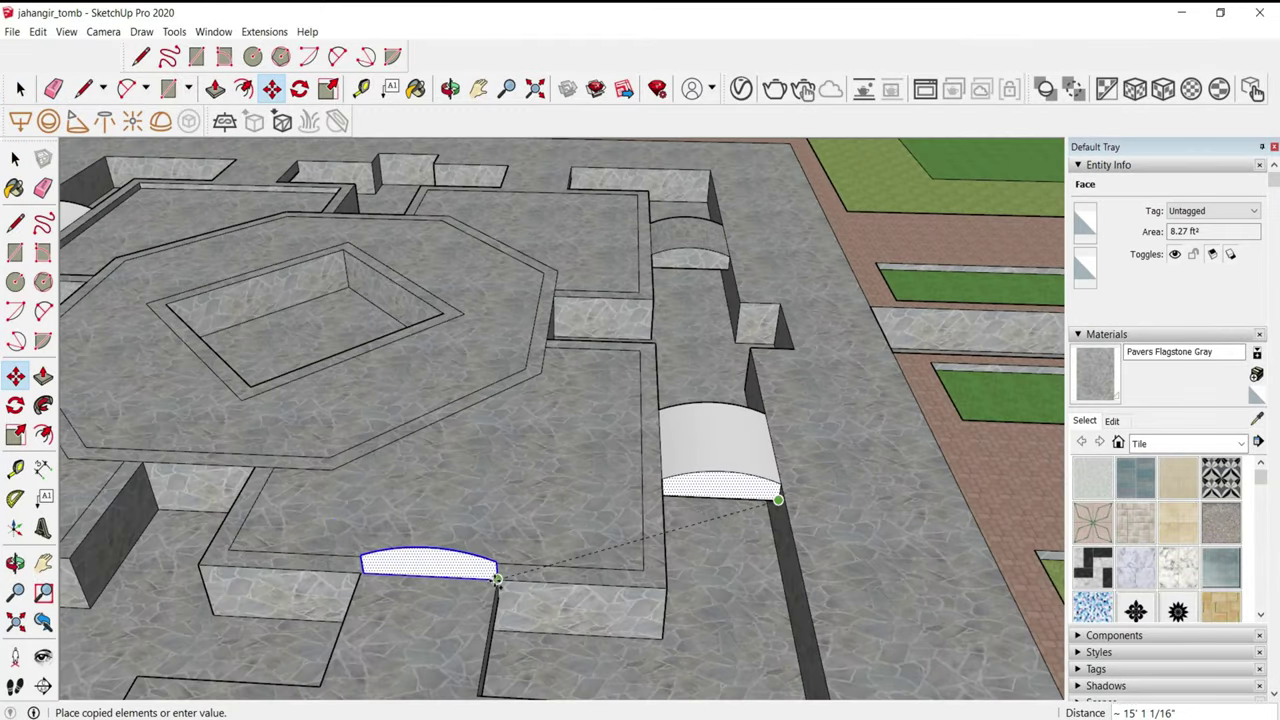
left_click(497, 579)
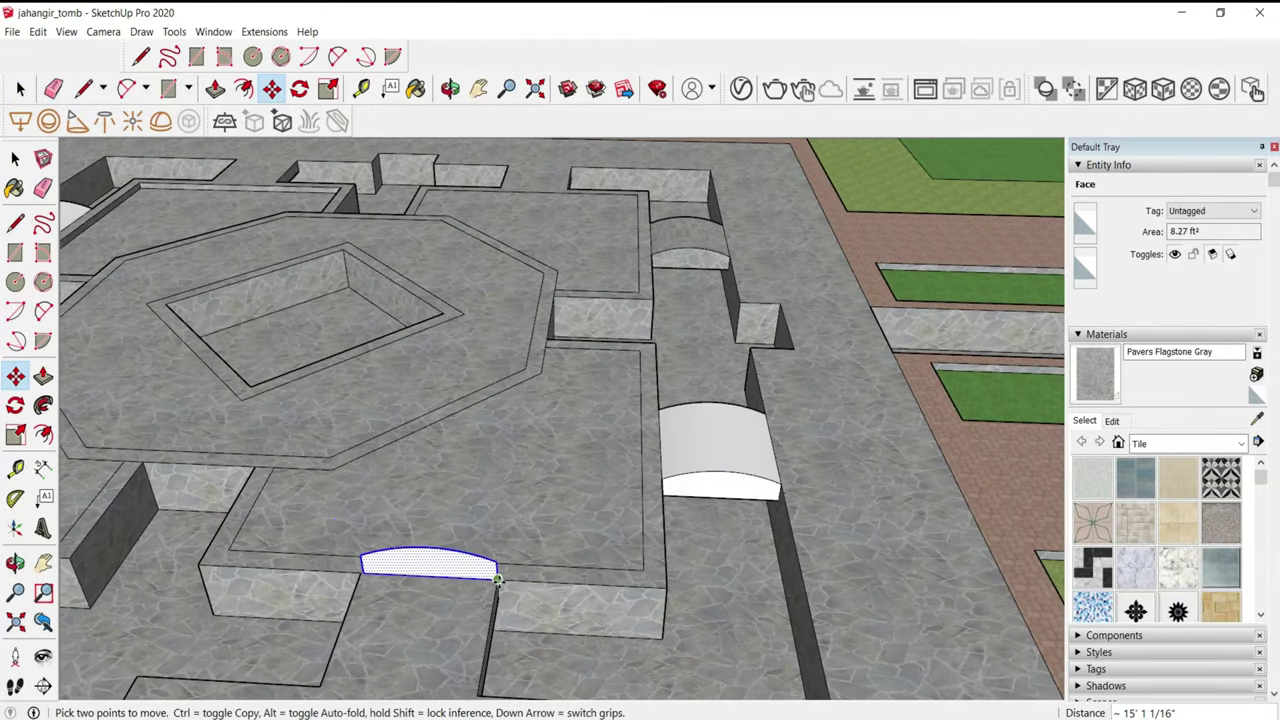
- Rotate the copied face to match the opening's direction, then undo an extra copy
left_click(299, 89)
left_click(497, 579)
left_click(364, 573)
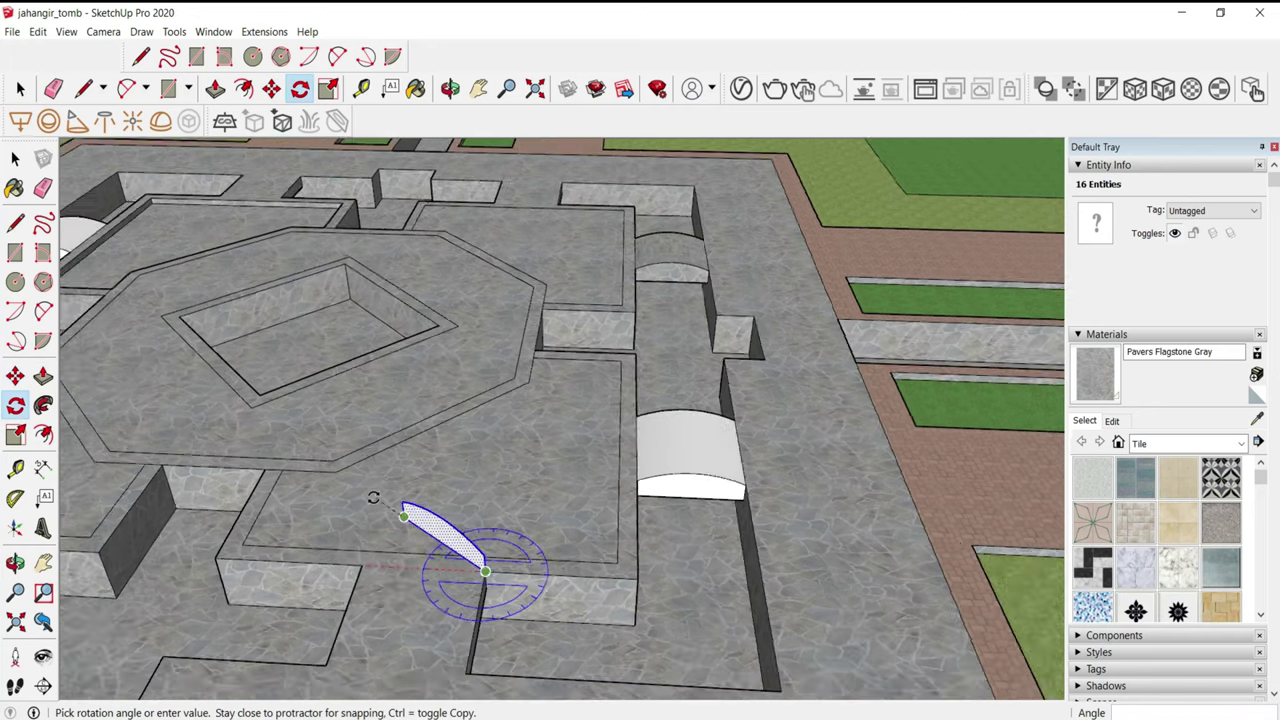
middle_click_drag(371, 494, 453, 655)
scroll(455, 620, "up", 4)
key("m")
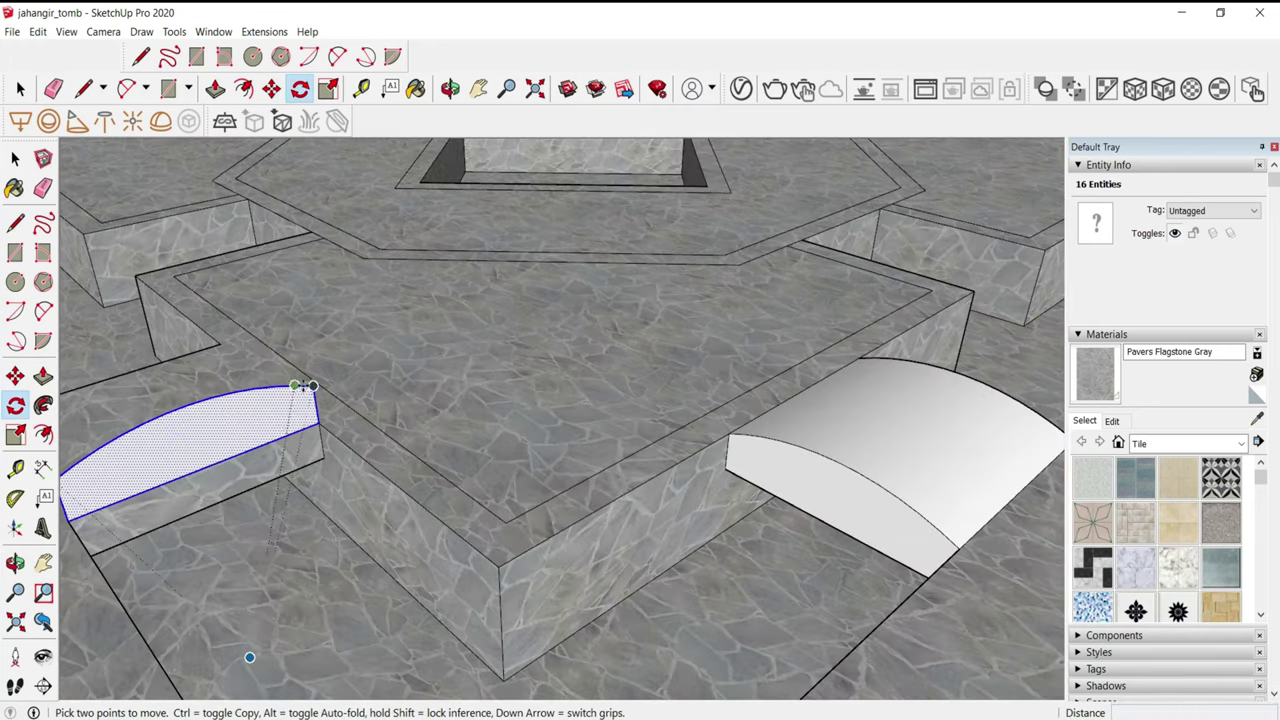
left_click(318, 383)
key("ctrl")
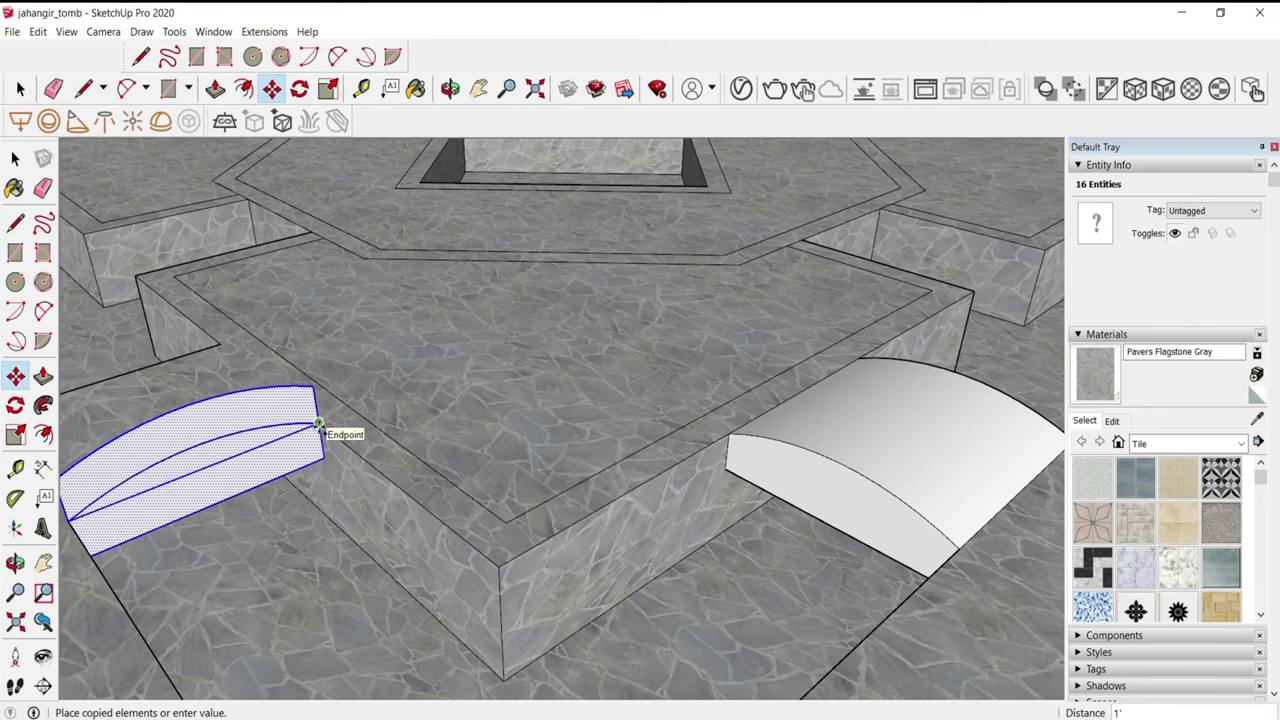
left_click(316, 403)
key("ctrl+z")
- Orbit over the openings to check the placed vault pieces
key("e")
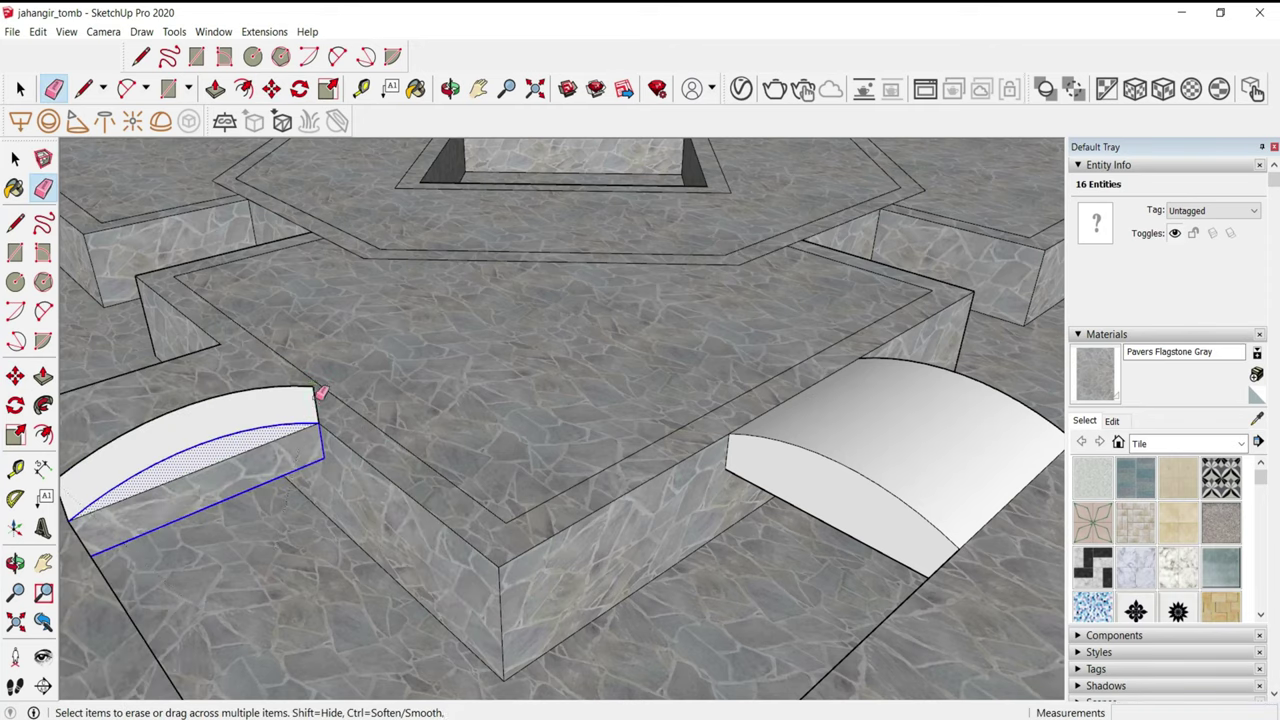
mouse_move(399, 374)
middle_mouse_down()
mouse_move(149, 457)
mouse_move(306, 457)
mouse_move(737, 523)
mouse_move(724, 507)
middle_mouse_up()
key("p")
key("e")
scroll(724, 507, "down", 5)
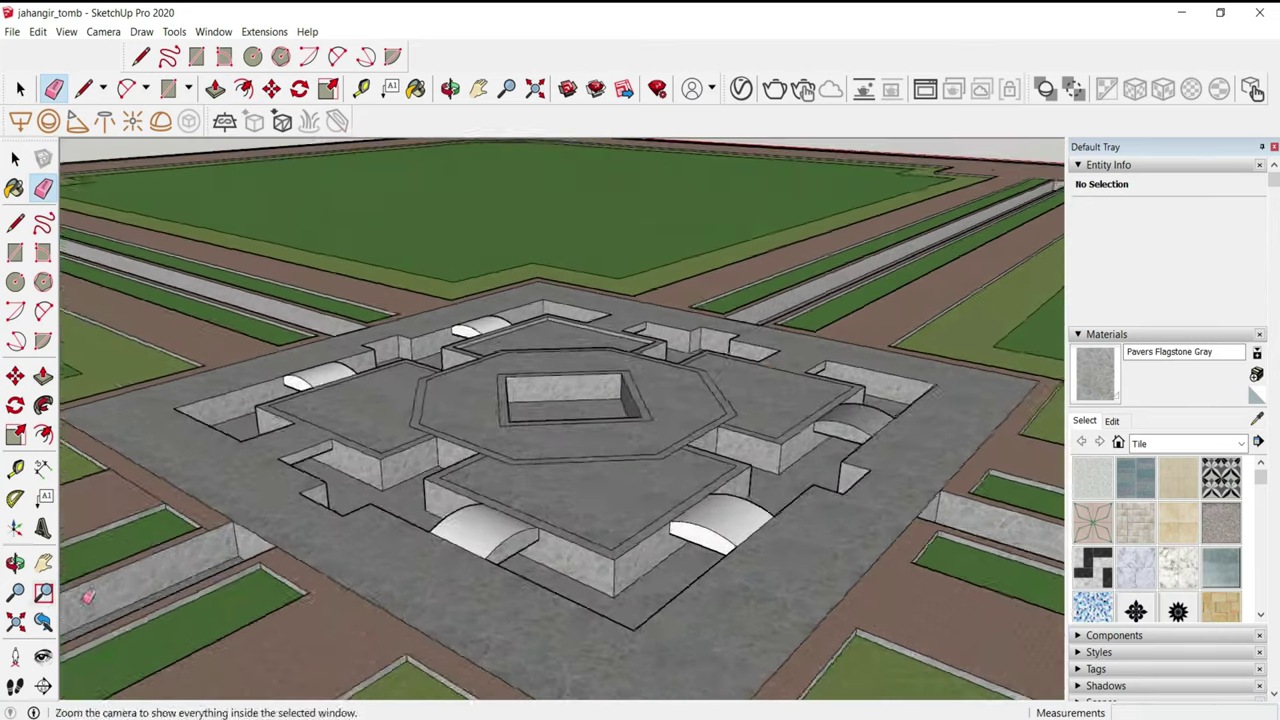
- Copy an arch face to another opening around the platform
key("space")
mouse_move(571, 620)
middle_mouse_down()
mouse_move(160, 580)
mouse_move(106, 563)
mouse_move(651, 609)
middle_mouse_up()
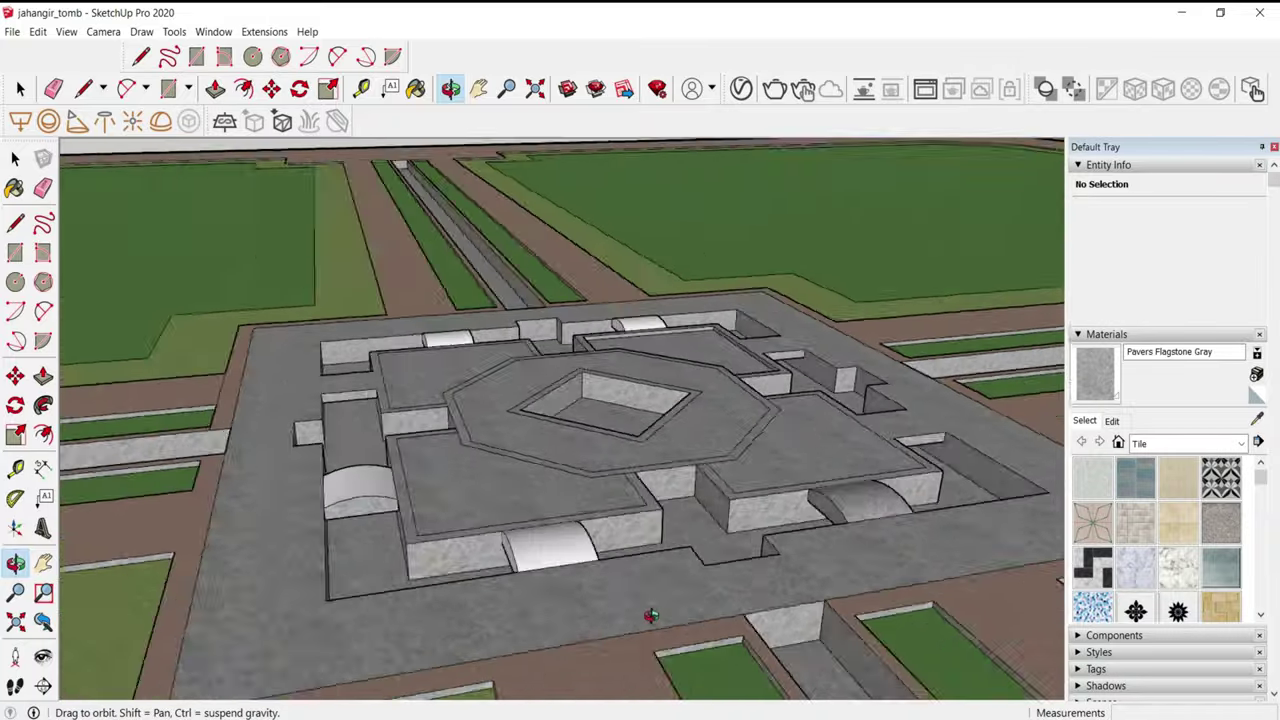
scroll(410, 552, "up", 5)
key("m")
key("ctrl")
left_click(478, 536)
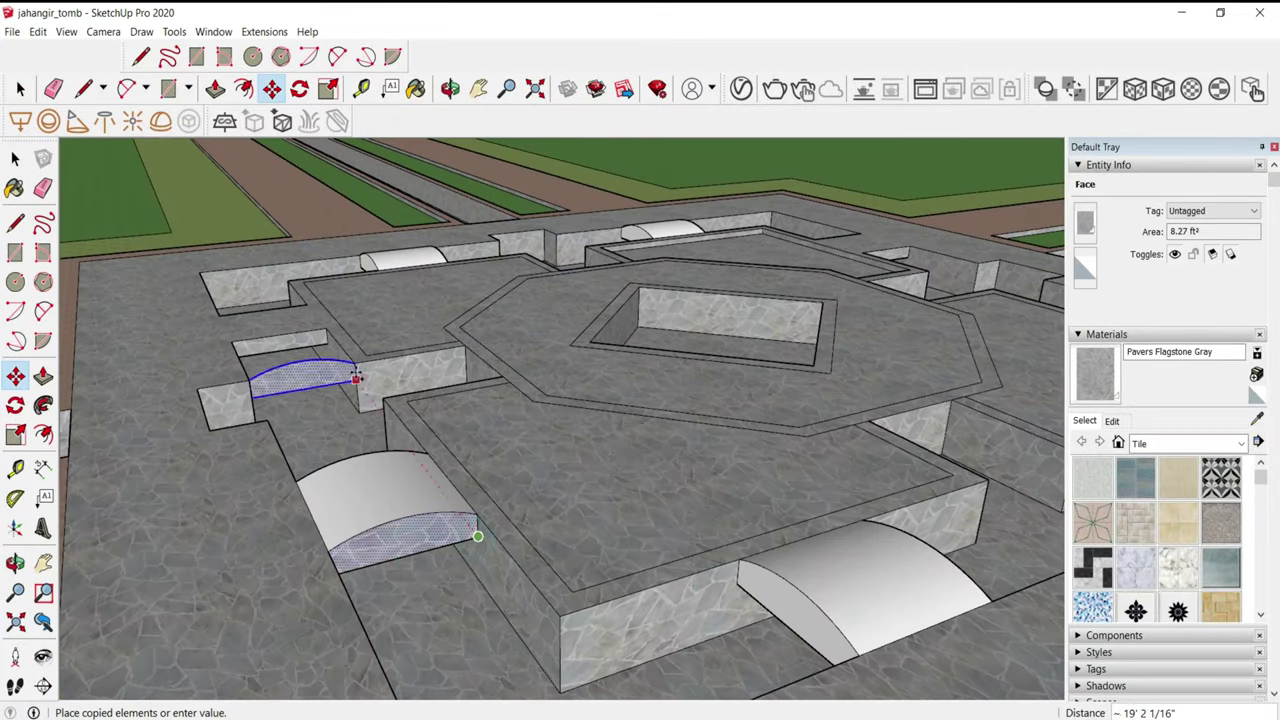
scroll(320, 345, "down", 3)
scroll(640, 310, "up", 4)
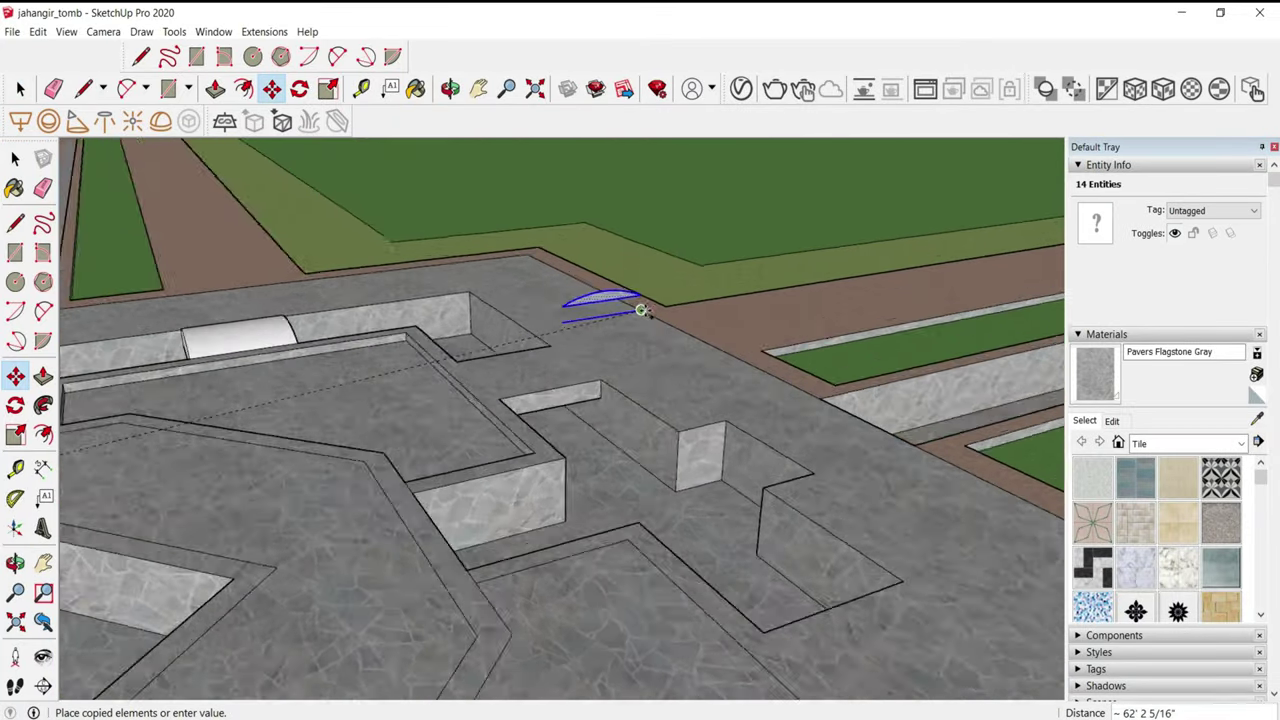
scroll(600, 400, "up", 2)
mouse_move(576, 482)
middle_mouse_down()
mouse_move(414, 351)
mouse_move(575, 455)
mouse_move(566, 479)
middle_mouse_up()
left_click(575, 455)
scroll(575, 455, "up", 3)
- Push/Pull two arch faces out into vaults of matching depth
key("p")
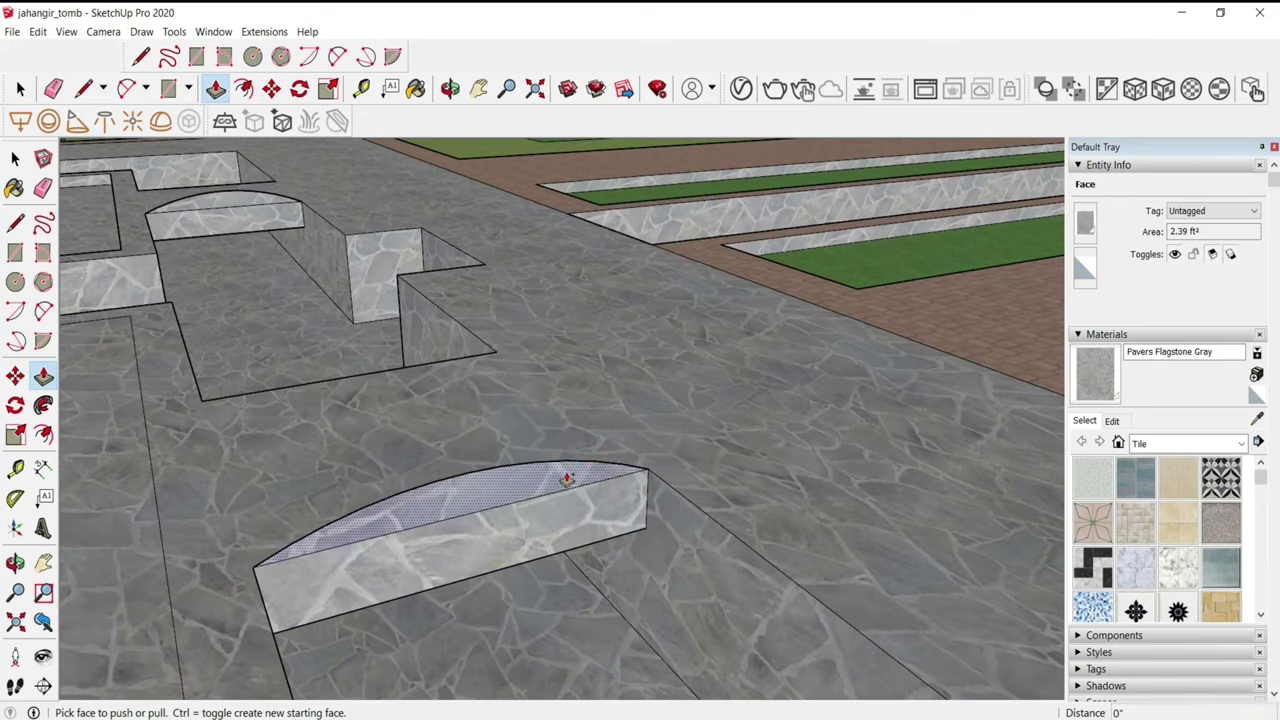
scroll(201, 404, "down", 3)
left_click(434, 457)
mouse_move(434, 457)
middle_mouse_down()
mouse_move(766, 457)
mouse_move(511, 505)
middle_mouse_up()
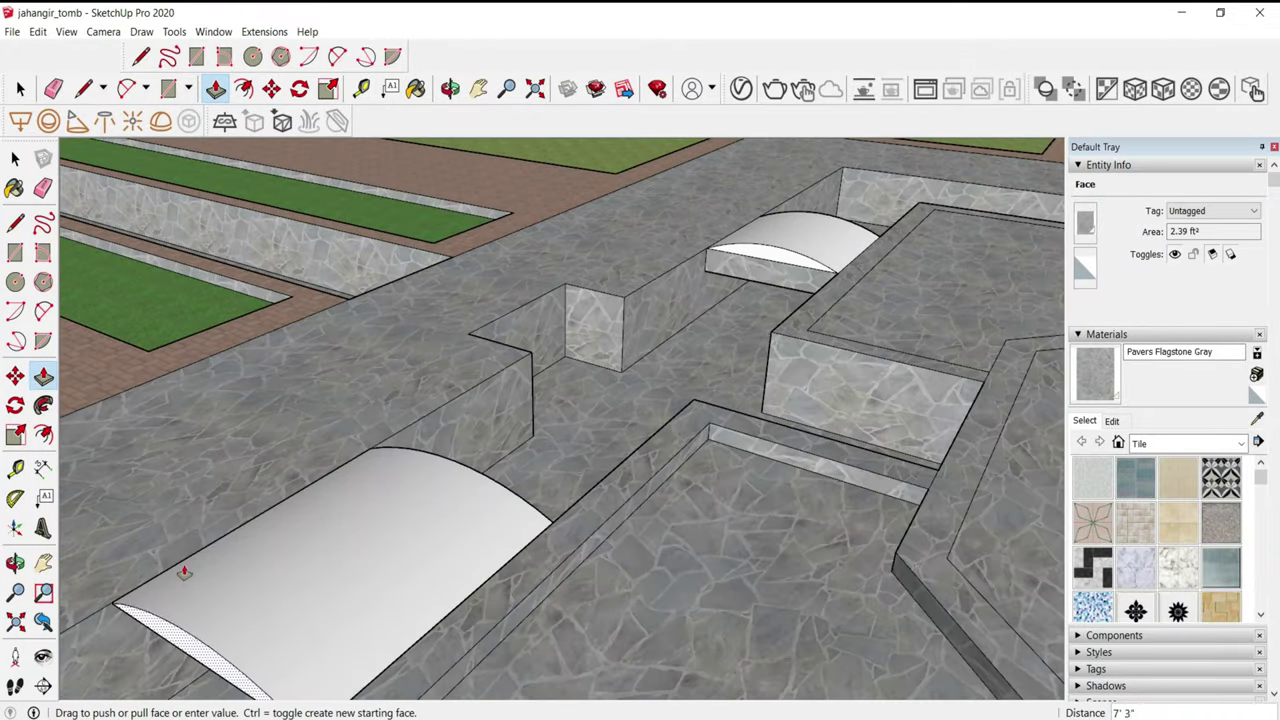
left_click(362, 690)
scroll(423, 471, "down", 3)
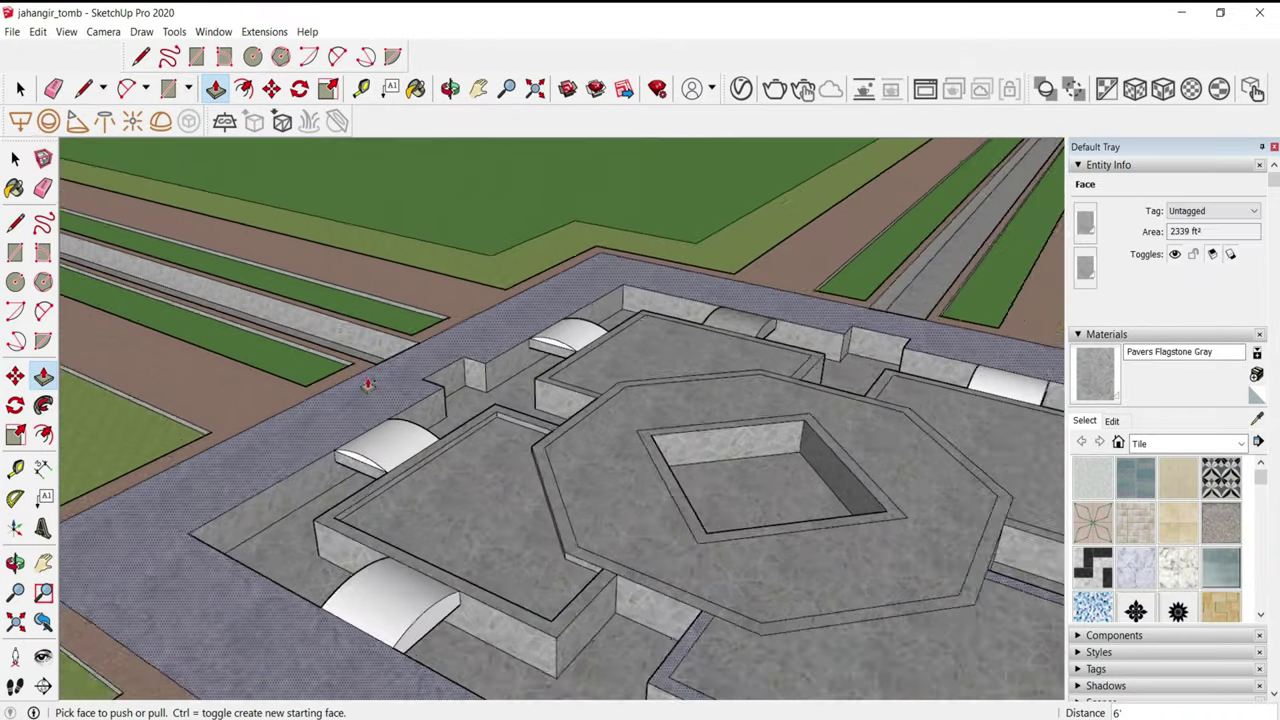
scroll(366, 371, "down", 3)
scroll(543, 447, "up", 5)
scroll(543, 447, "up", 5)
left_click(588, 449)
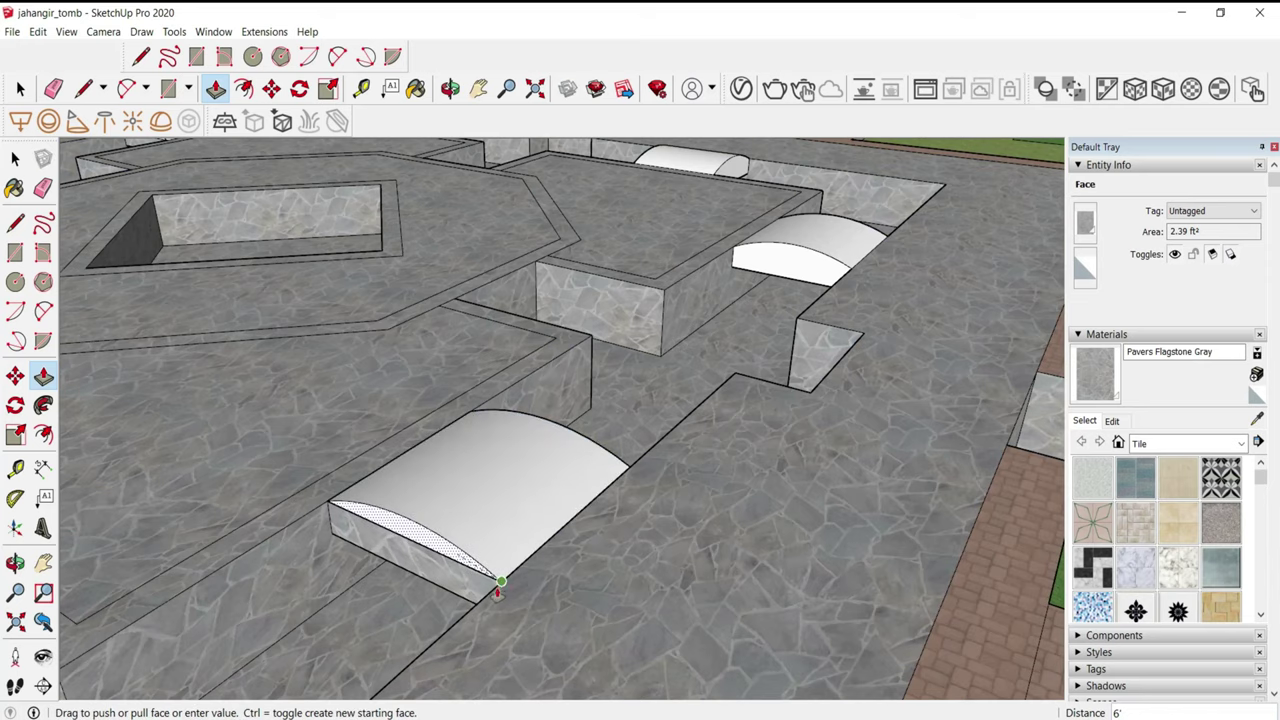
left_click(505, 580)
- Orbit around the tomb to inspect the vaults from several angles
key("e")
middle_click_drag(444, 553, 475, 372)
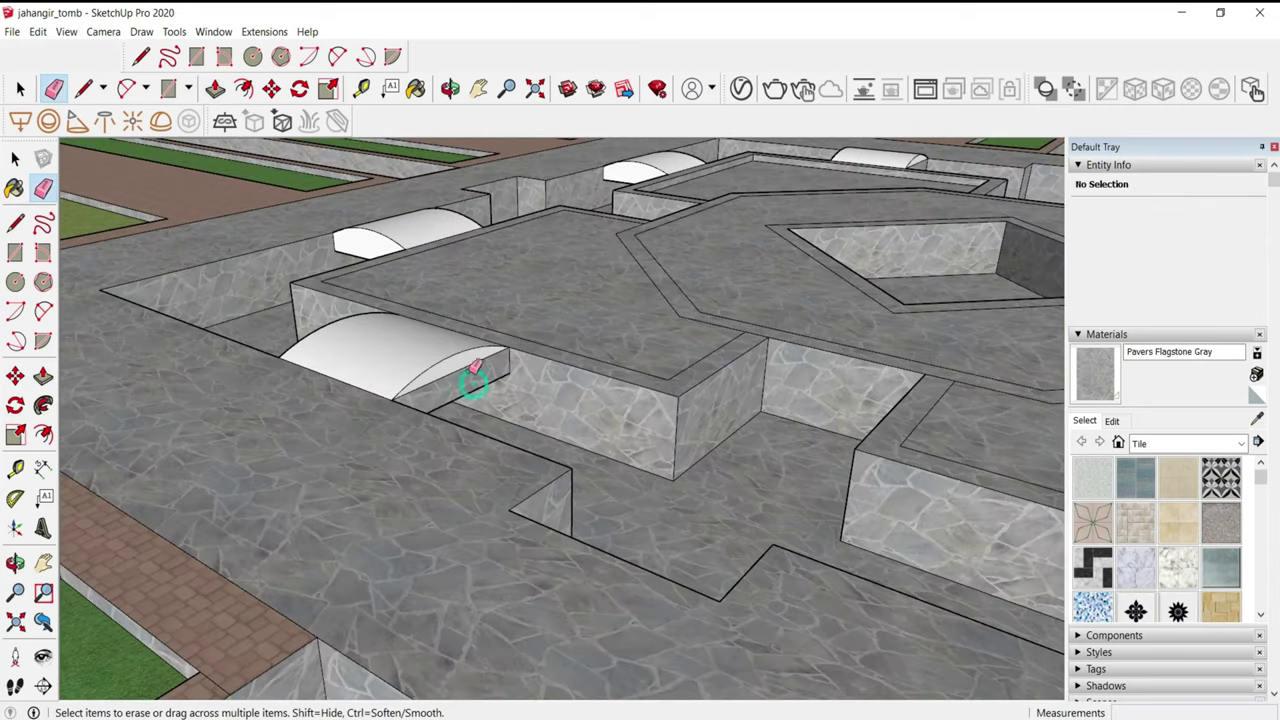
middle_click_drag(317, 417, 206, 437)
scroll(449, 429, "down", 3)
scroll(629, 389, "up", 2)
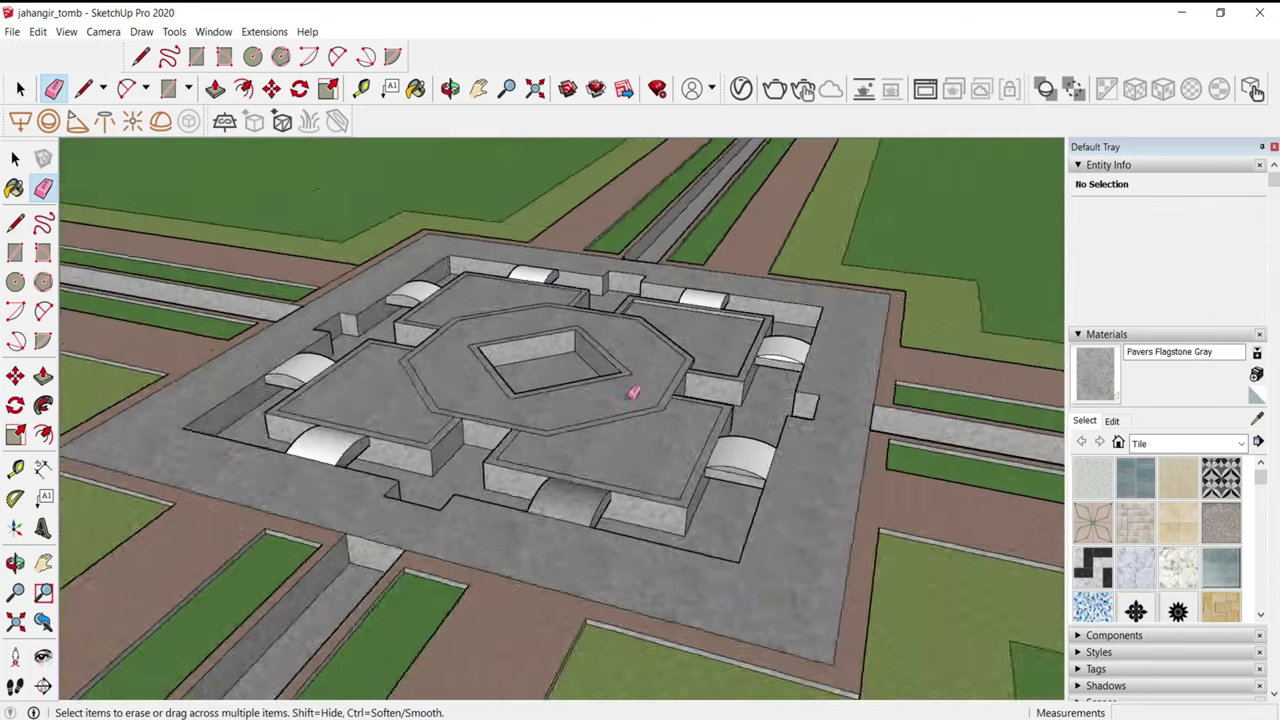
scroll(762, 507, "up", 3)
mouse_move(808, 474)
middle_mouse_down()
mouse_move(829, 300)
mouse_move(118, 383)
middle_mouse_up()
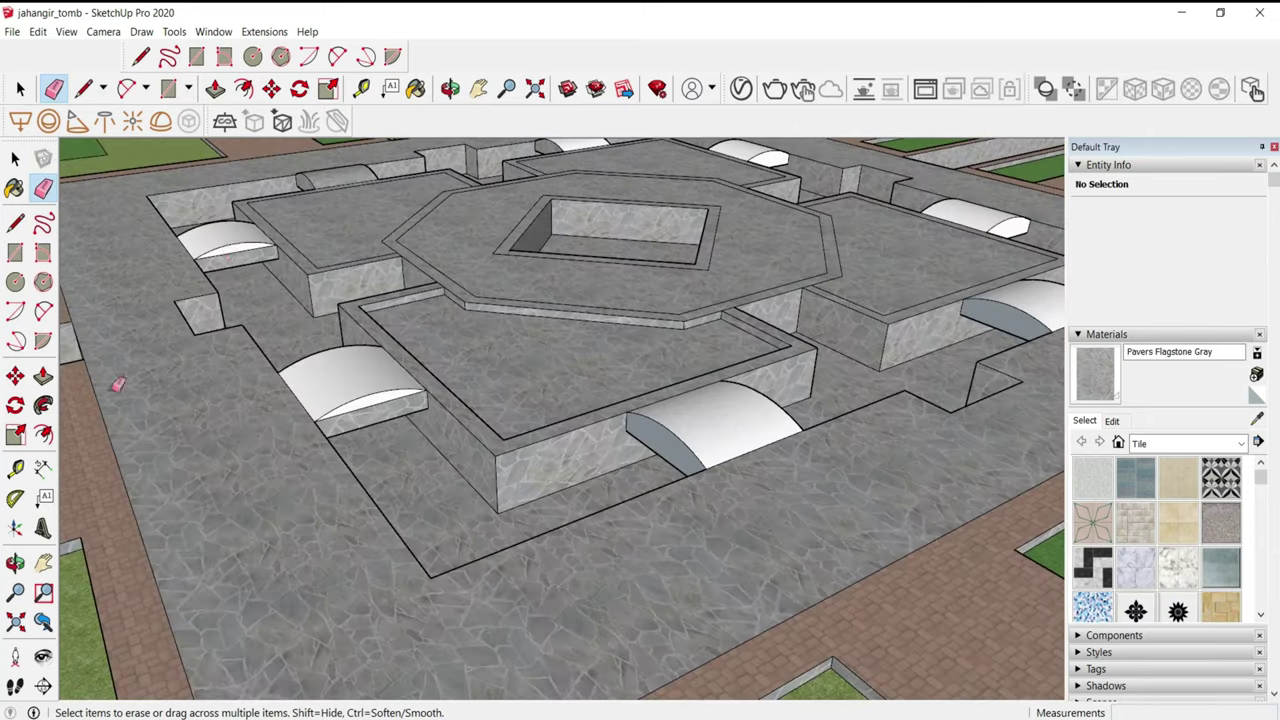
- Select the inner tomb geometry and paint it Pavers Flagstone Gray
key("space")
middle_click_drag(437, 552, 256, 160)
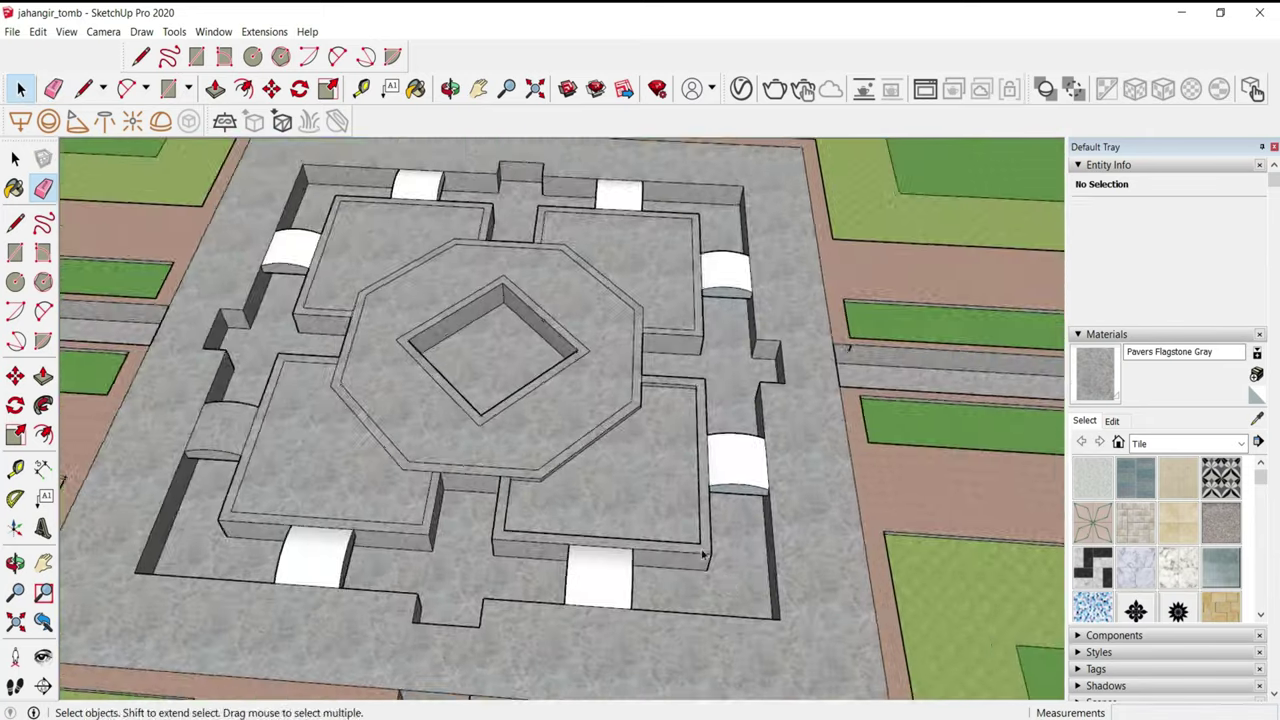
scroll(256, 160, "up", 3)
left_click_drag(788, 640, 790, 641)
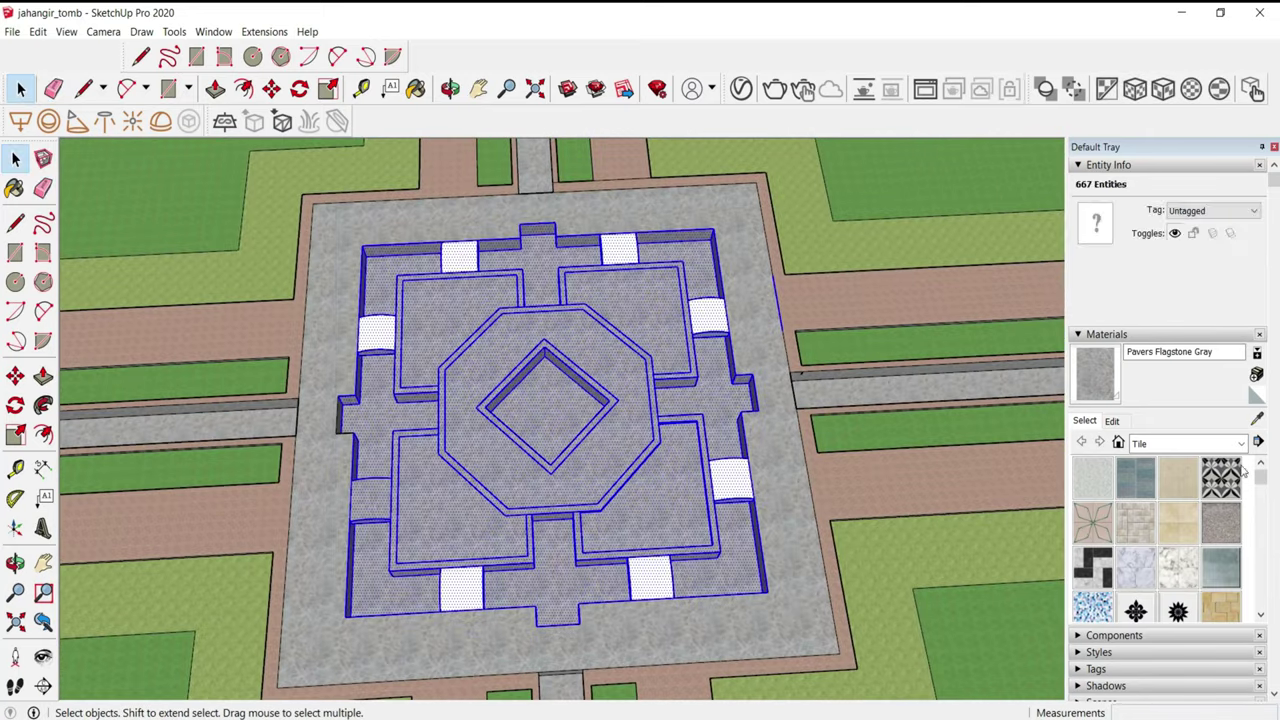
key("b")
left_click(738, 465)
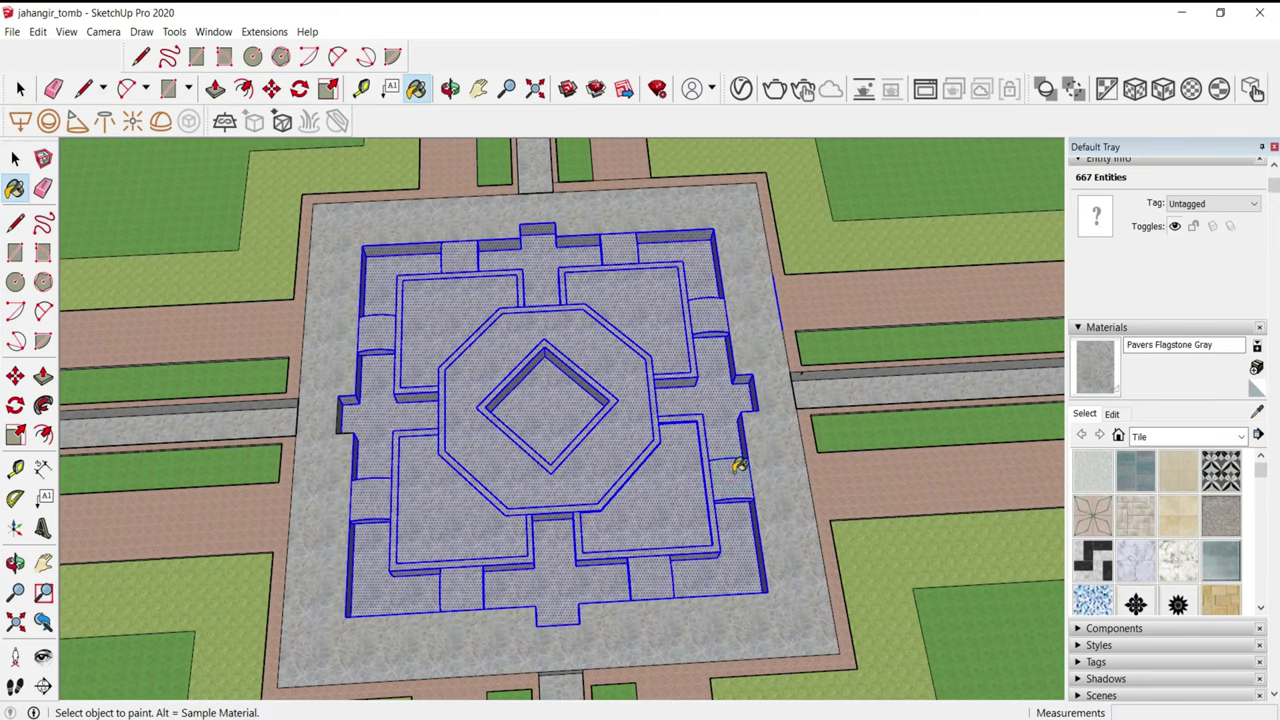
- Push the octagon's top face 2' and readjust the slab to form a stepped ledge
key("space")
scroll(494, 508, "up", 3)
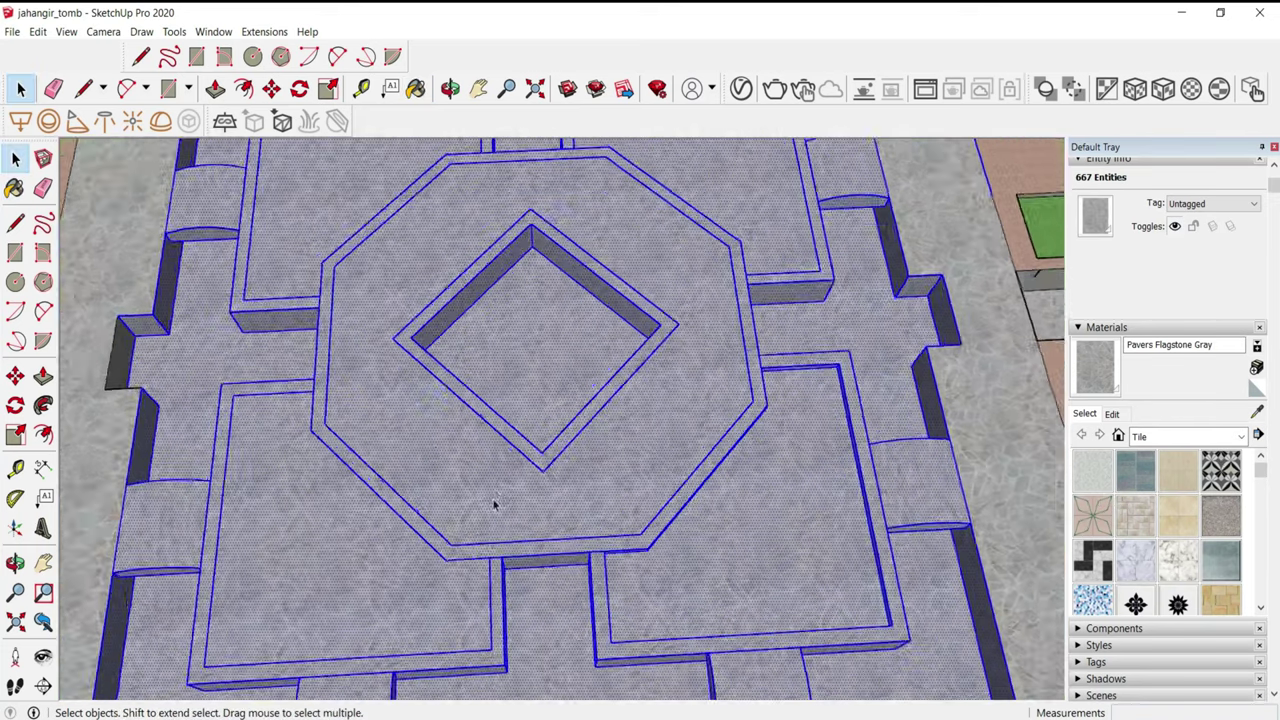
left_click(400, 463)
scroll(373, 492, "up", 2)
key("p")
left_click(373, 492)
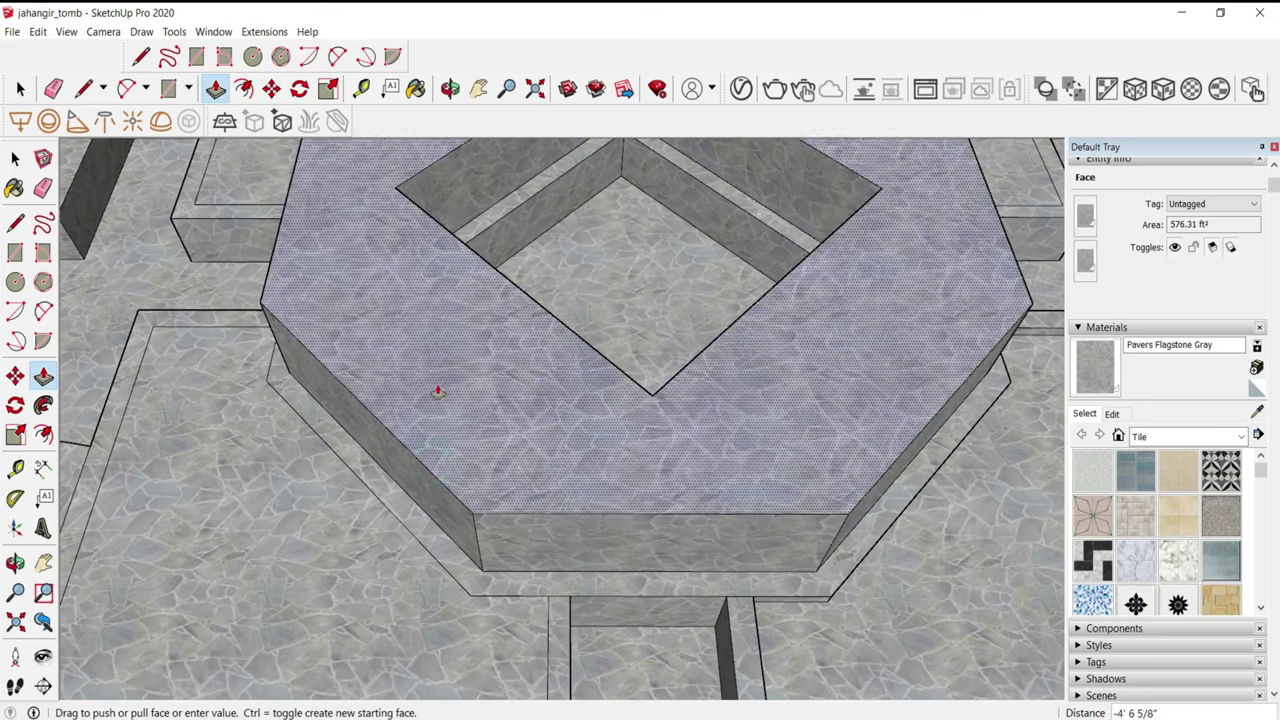
type("2")
key("Return")
left_click(481, 435)
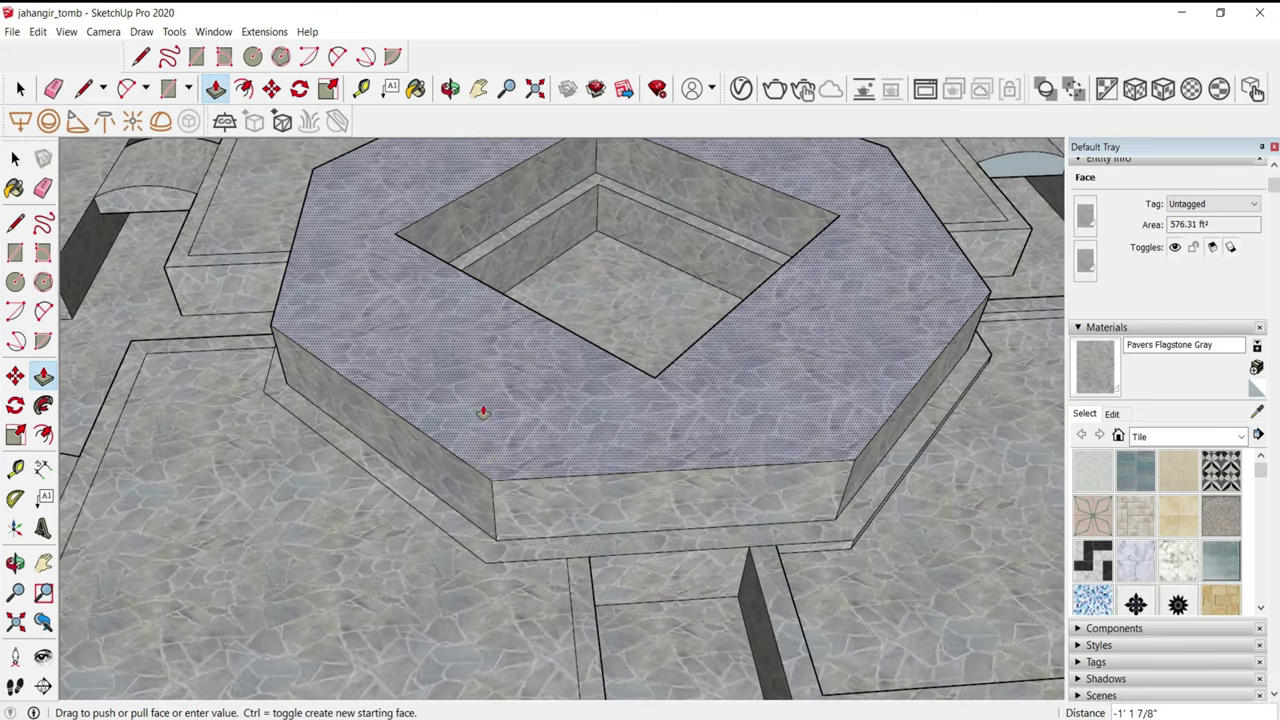
left_click(608, 443)
scroll(551, 514, "down", 3)
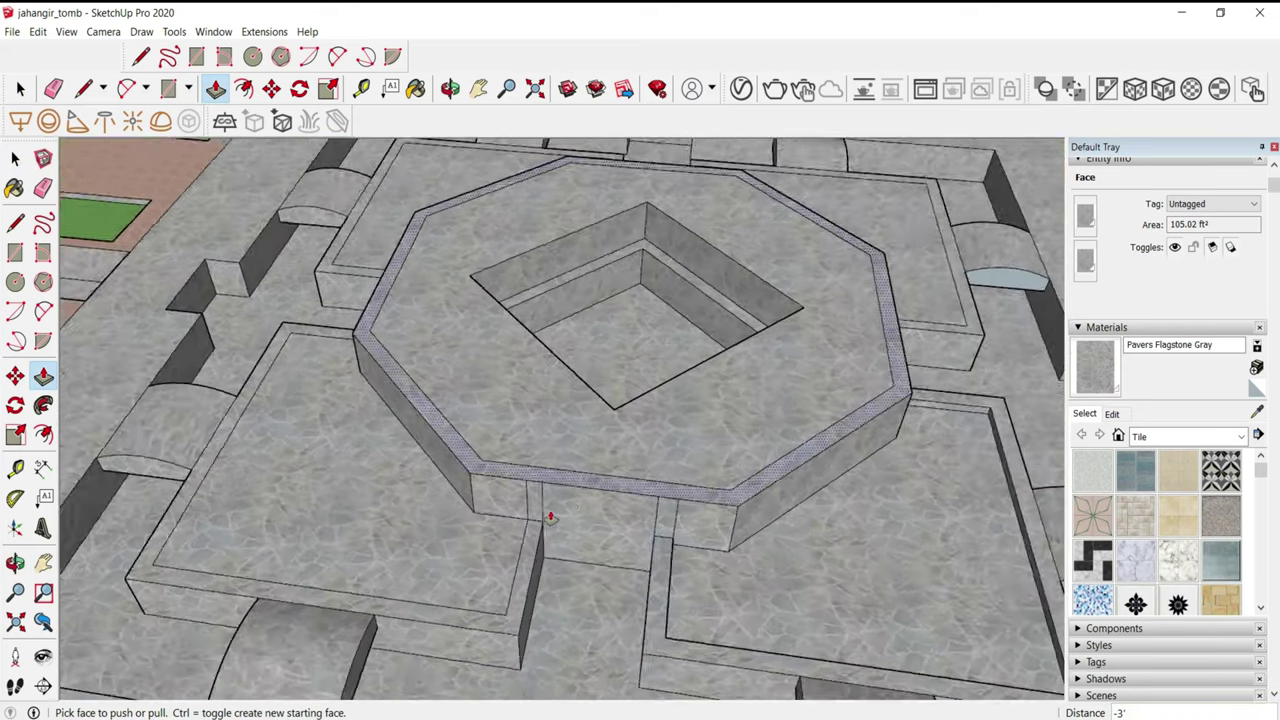
scroll(520, 492, "up", 3)
- Erase the stray vertical seam edges around the octagon
key("e")
left_click_drag(519, 494, 669, 509)
scroll(438, 540, "down", 3)
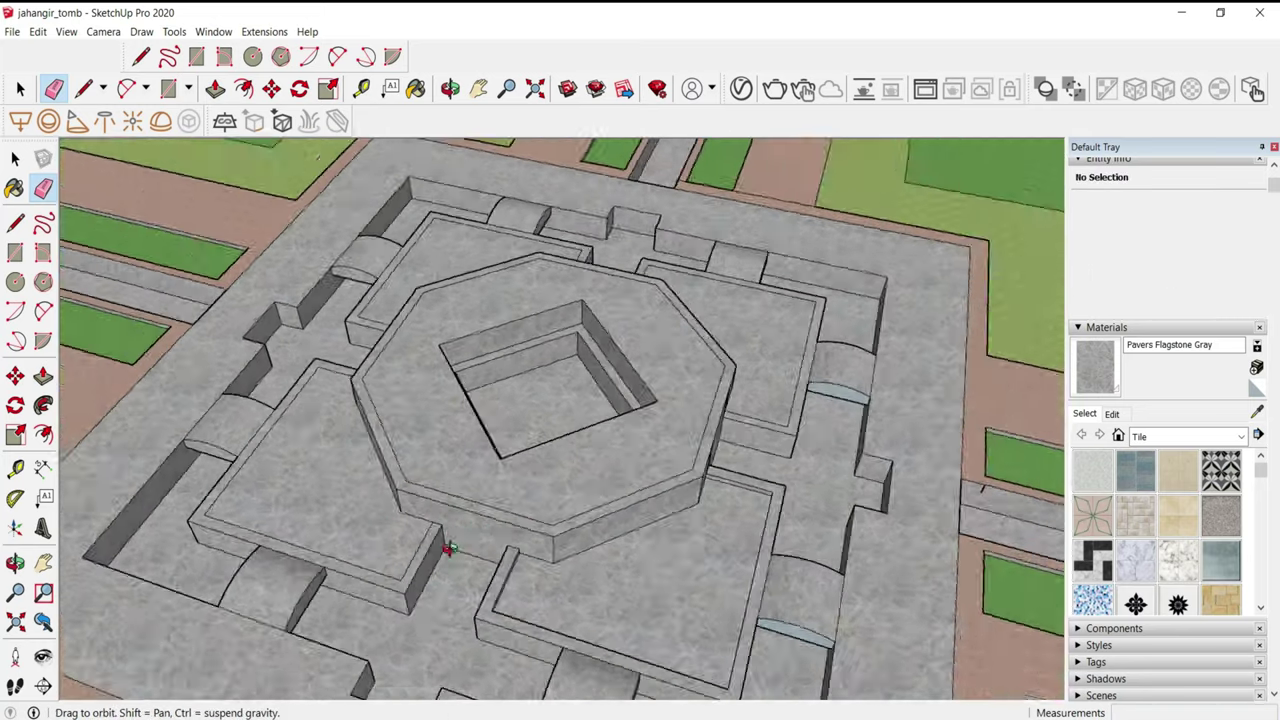
middle_click_drag(443, 543, 623, 529)
scroll(491, 523, "up", 3)
scroll(574, 496, "up", 2)
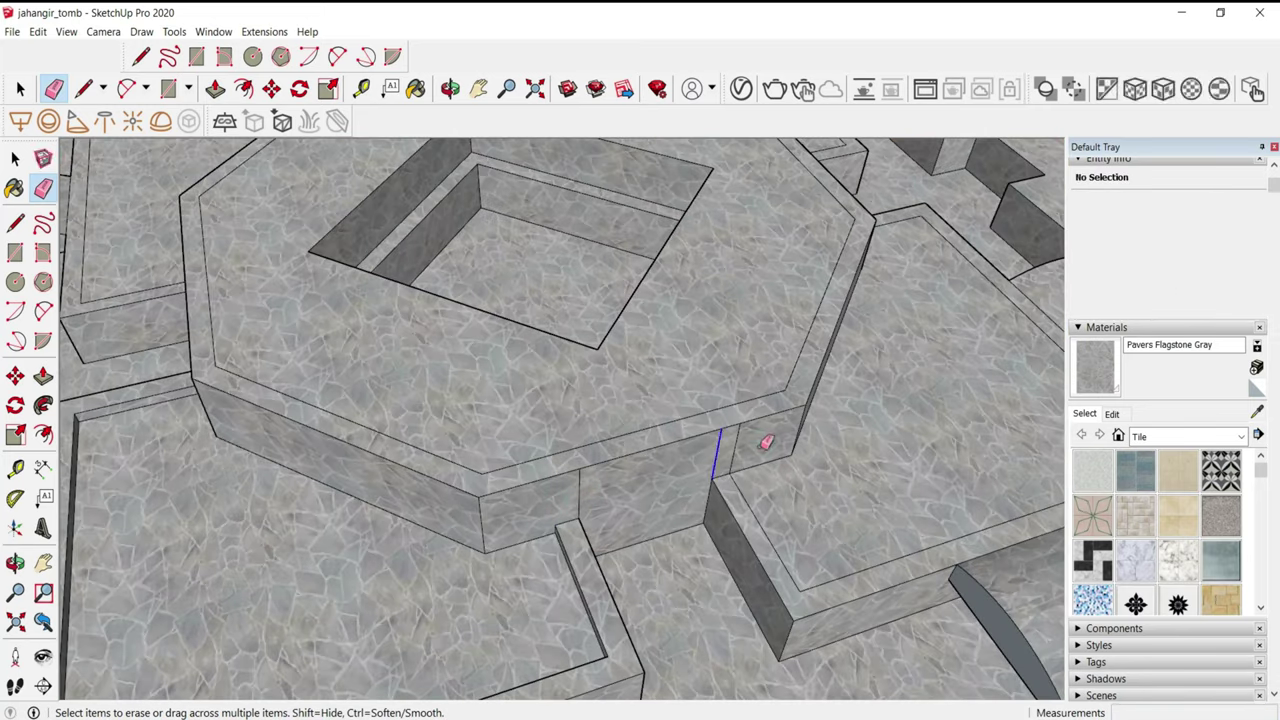
scroll(500, 480, "down", 3)
middle_click_drag(414, 474, 646, 451)
scroll(640, 491, "up", 3)
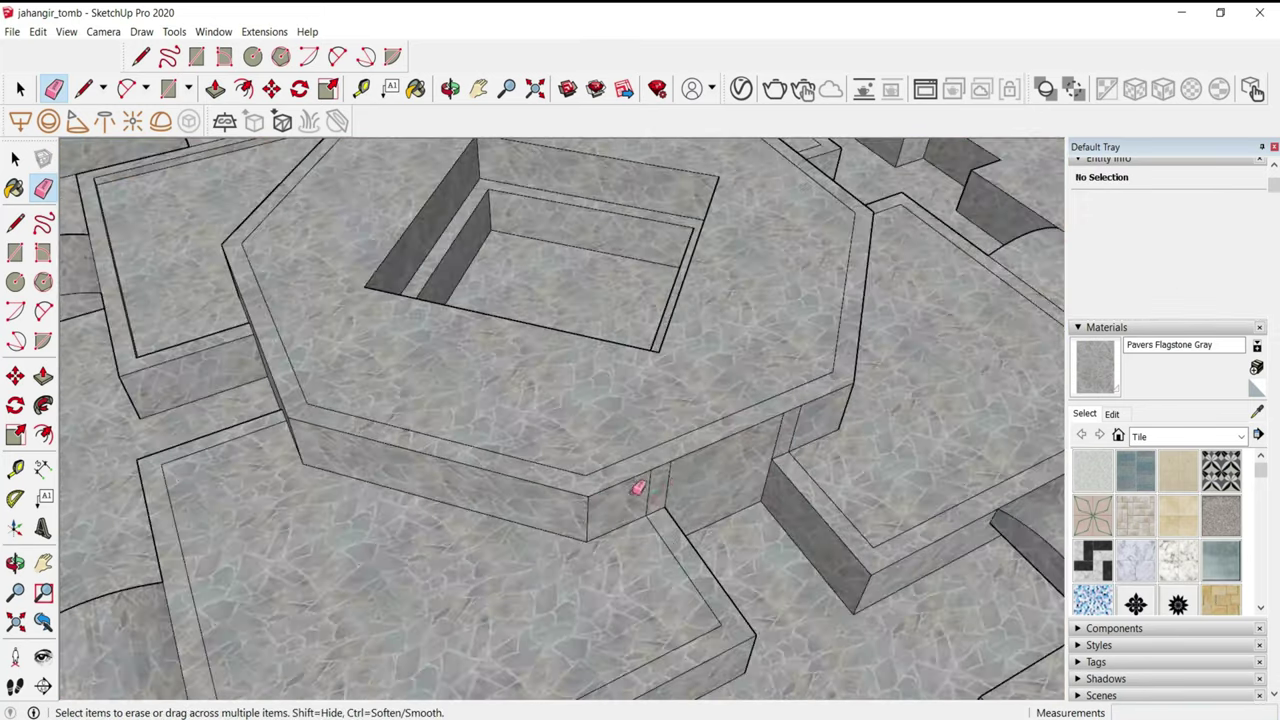
left_click(657, 483)
scroll(720, 490, "down", 3)
- Erase the leftover edge line on top of the central octagon
middle_click_drag(657, 554, 557, 531)
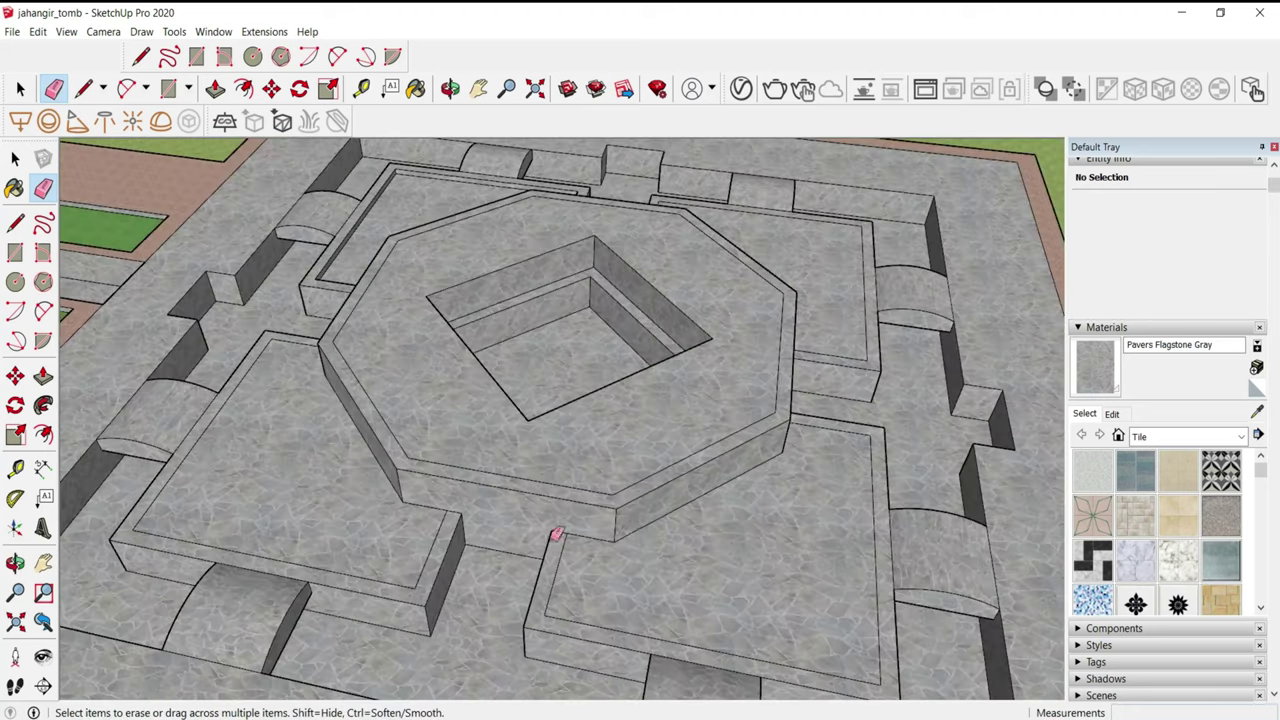
scroll(751, 510, "up", 3)
scroll(730, 490, "up", 2)
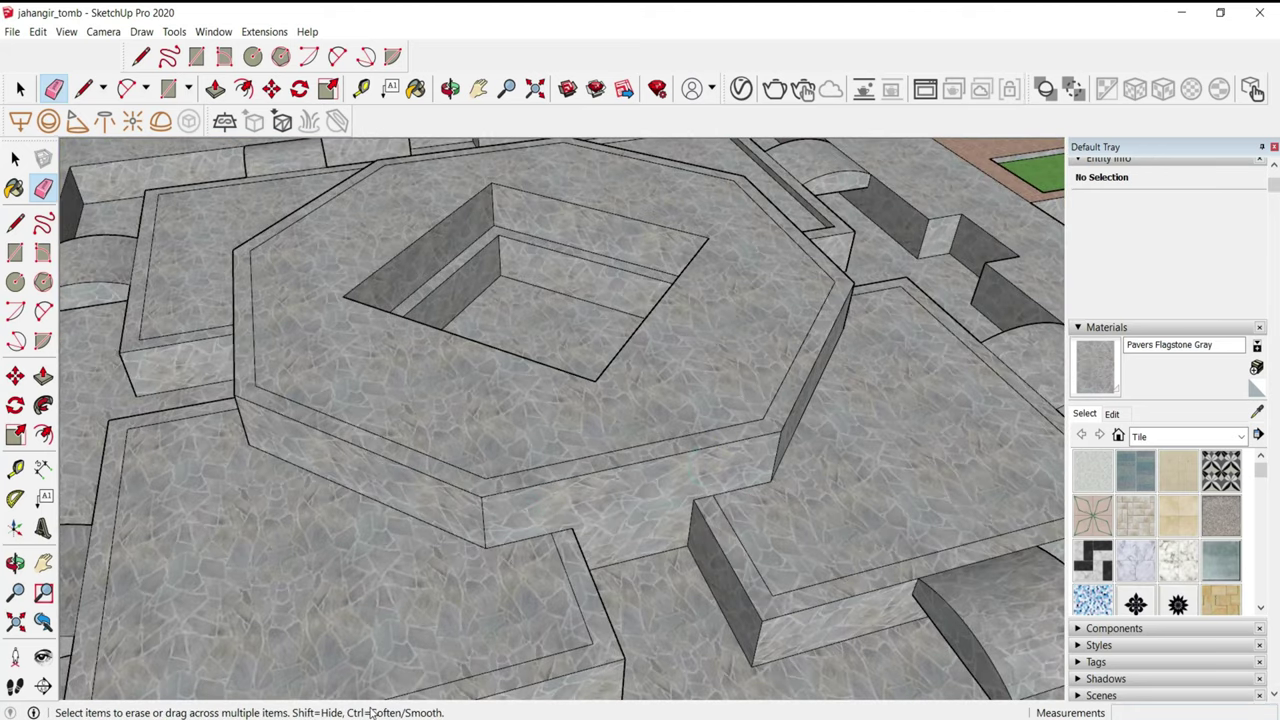
mouse_move(653, 479)
middle_mouse_down()
mouse_move(314, 600)
mouse_move(646, 557)
mouse_move(977, 418)
mouse_move(576, 462)
middle_mouse_up()
key("space")
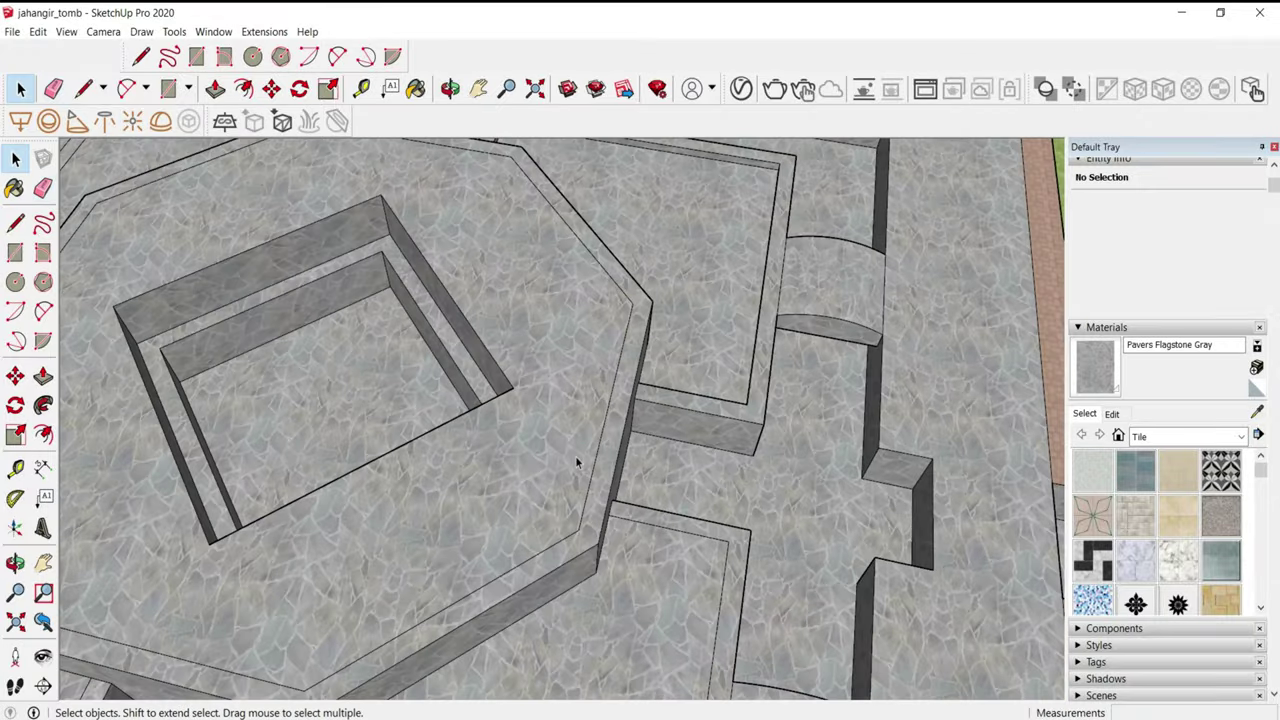
scroll(636, 303, "down", 3)
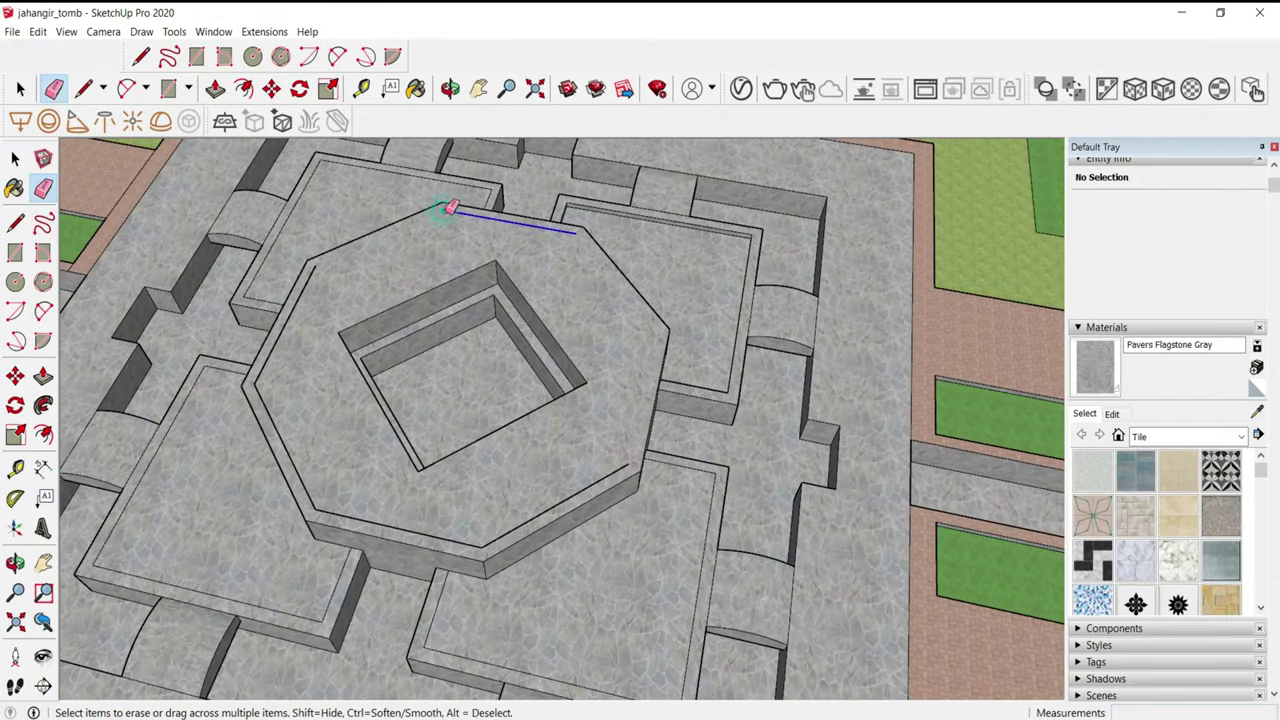
left_click(490, 542)
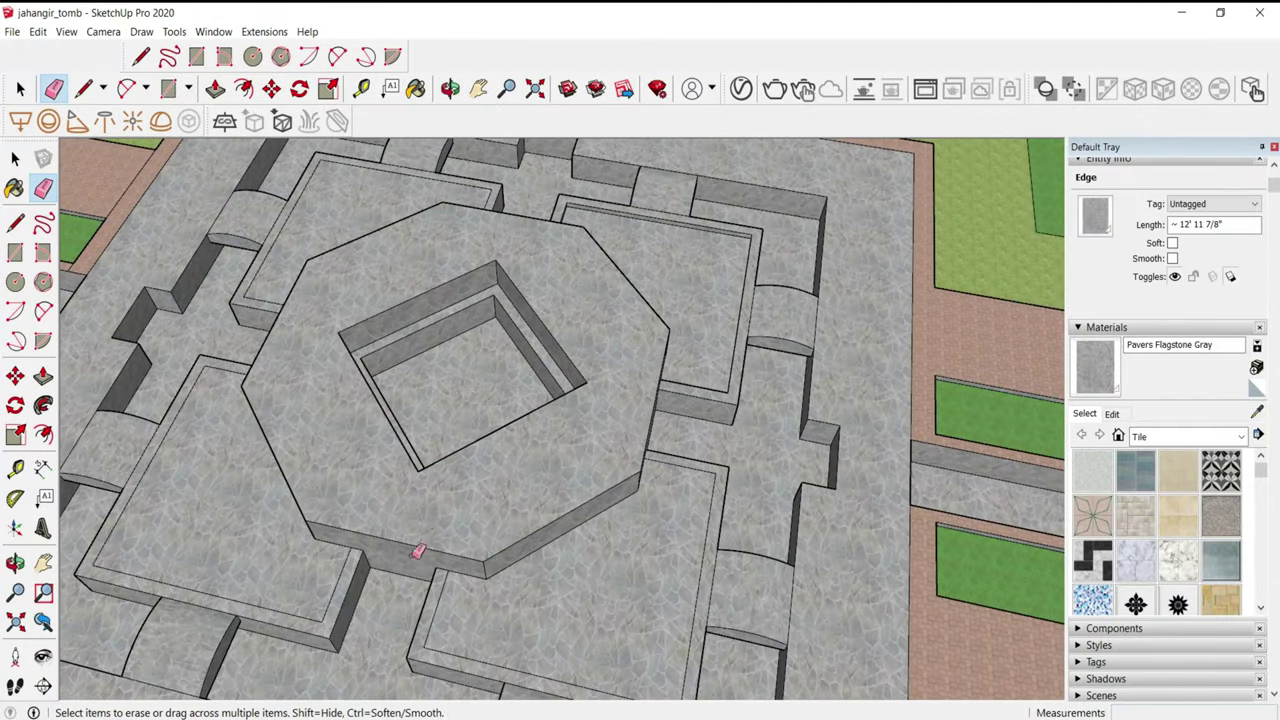
- Bring the octagon's side wall into view, ready to draw a rectangle on it
middle_click_drag(420, 551, 623, 574)
scroll(623, 574, "up", 3)
scroll(497, 537, "up", 2)
key("r")
middle_click_drag(395, 600, 347, 595)
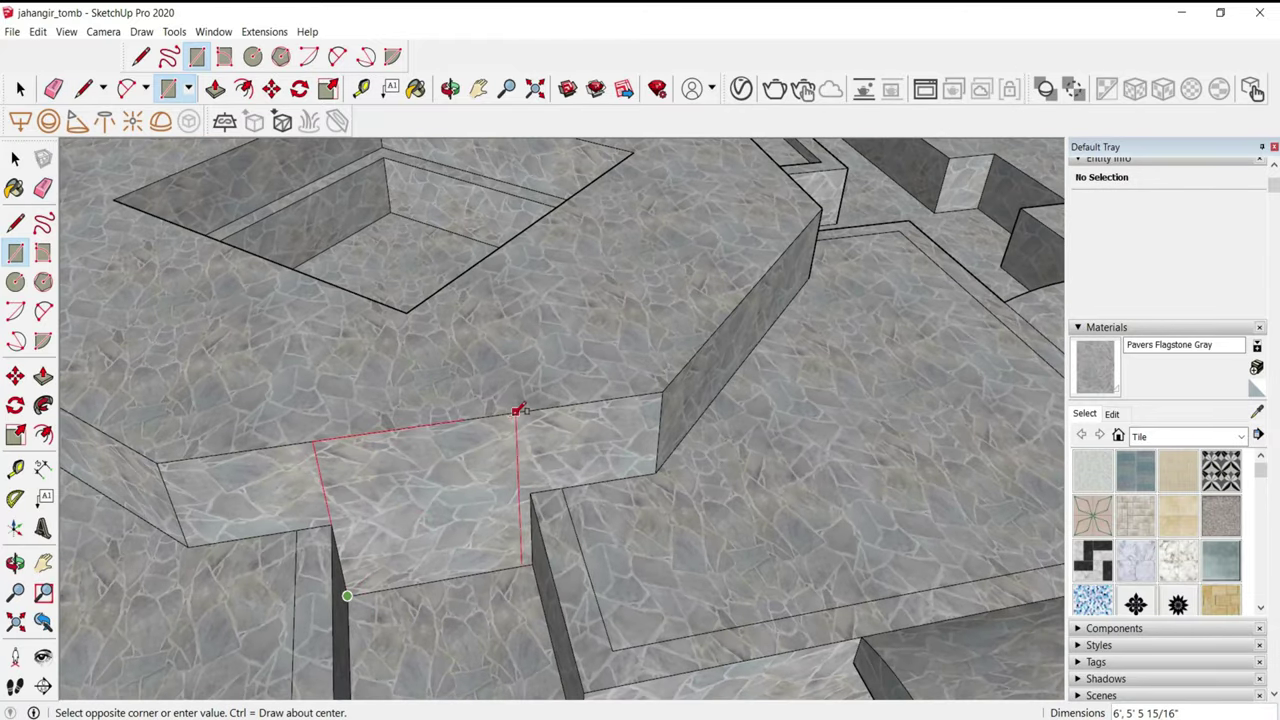
- Erase the stray vertical wall edge and raise the ledge around the pit 1 foot
key("space")
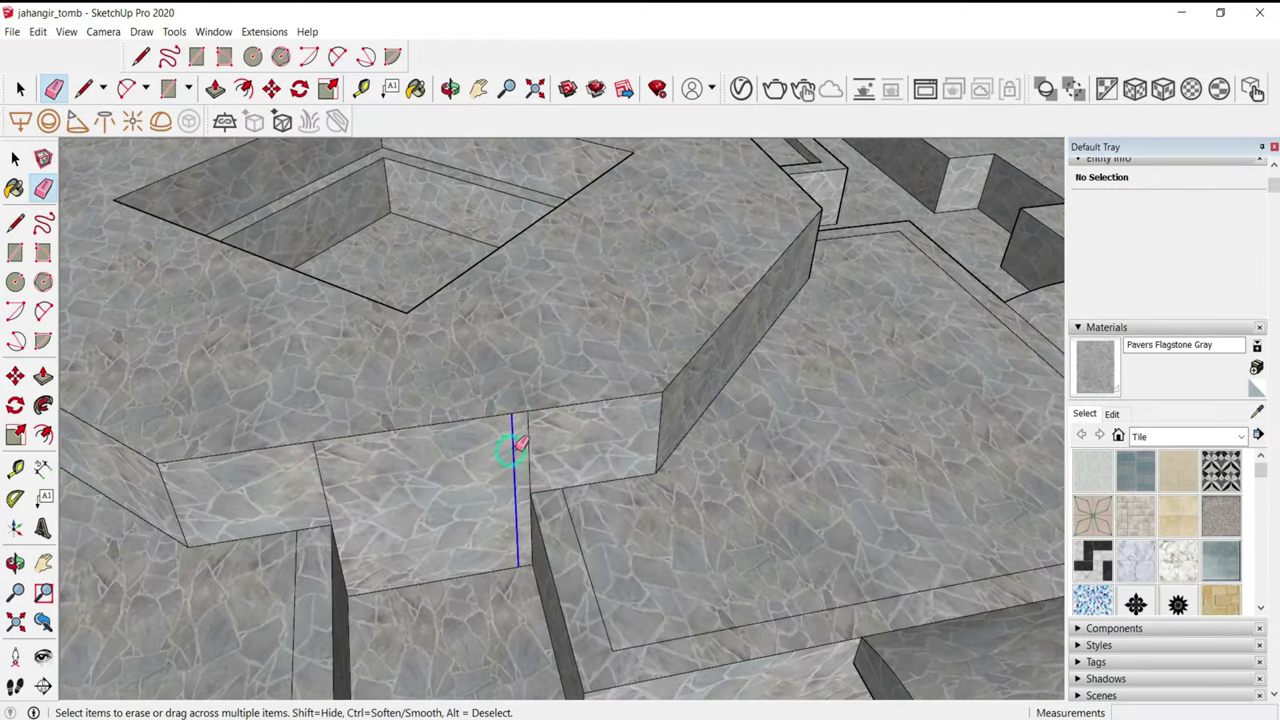
mouse_move(514, 457)
middle_mouse_down()
mouse_move(700, 528)
mouse_move(634, 523)
mouse_move(780, 534)
middle_mouse_up()
key("p")
left_click(520, 382)
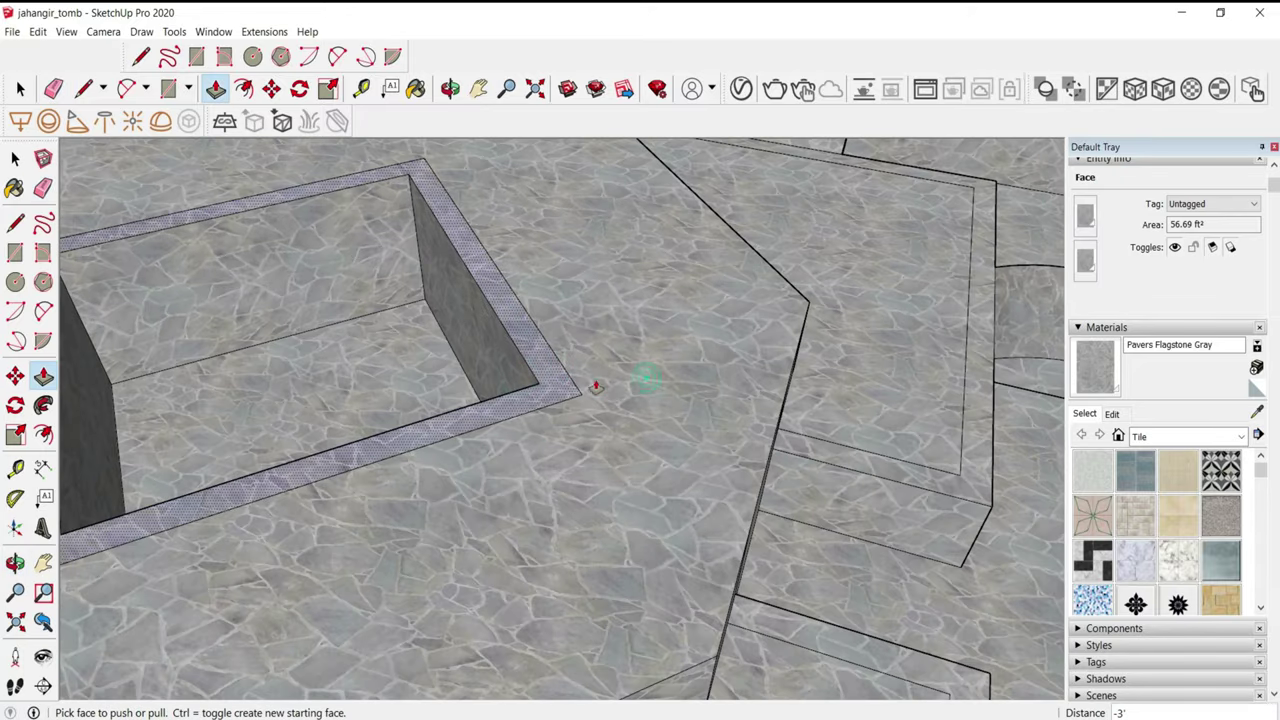
left_click(397, 357)
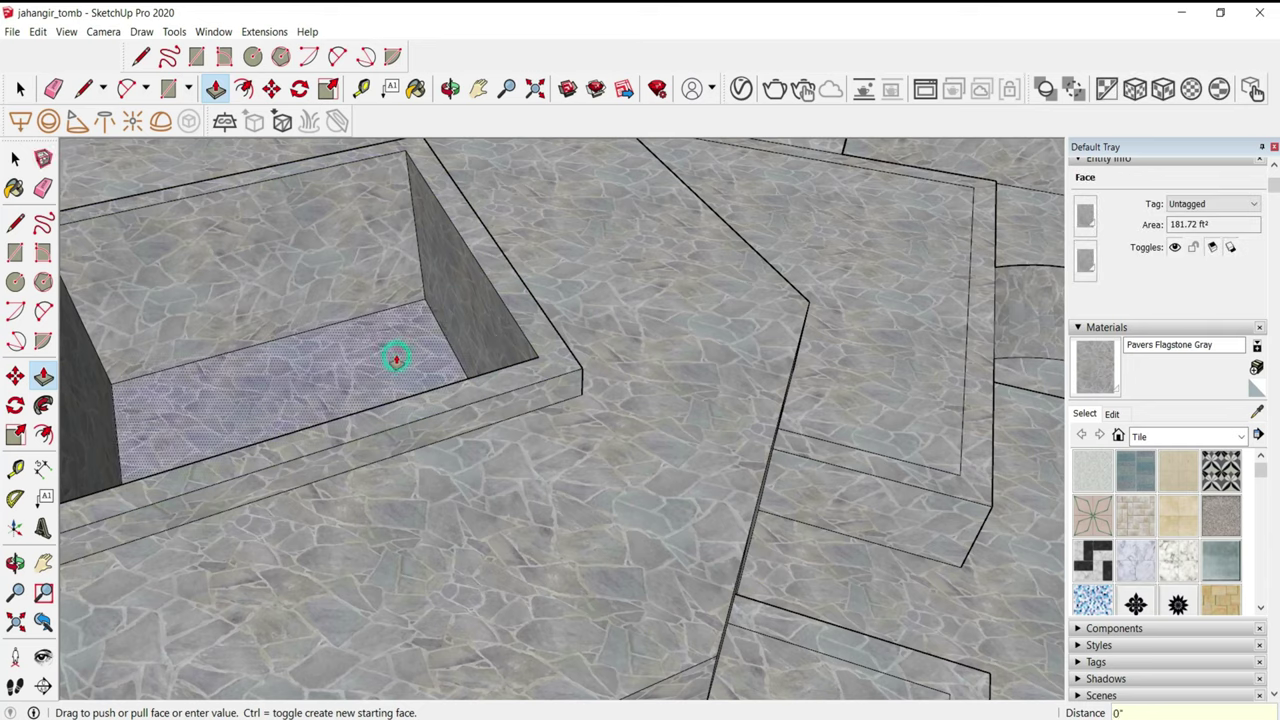
scroll(651, 380, "down", 3)
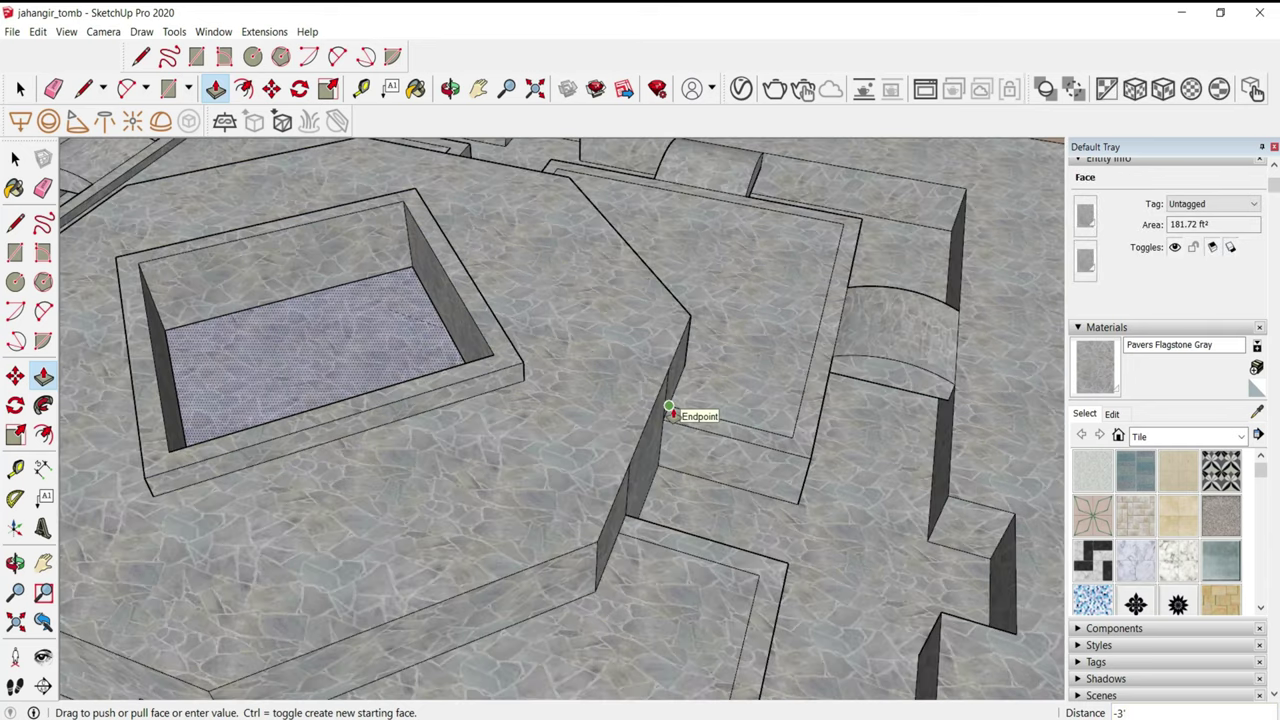
middle_click_drag(666, 411, 604, 388)
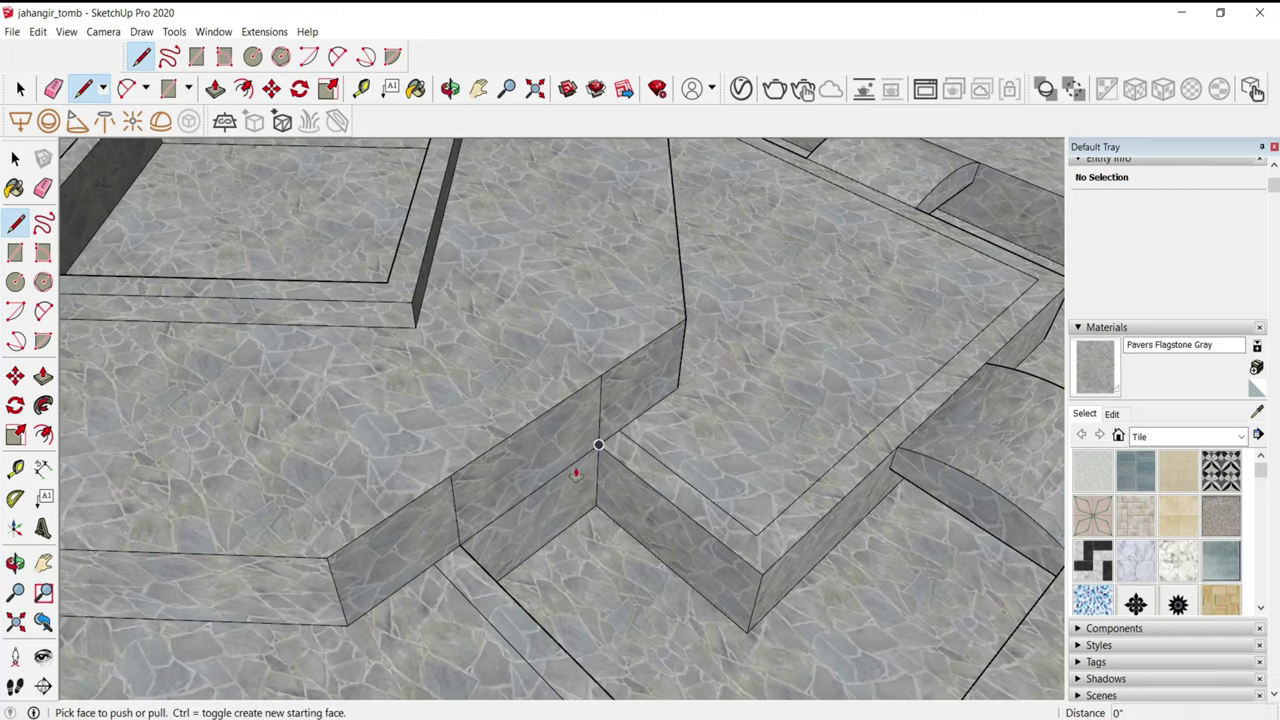
- Push the narrow slot face on the octagon side down to the pit floor
left_click(517, 425)
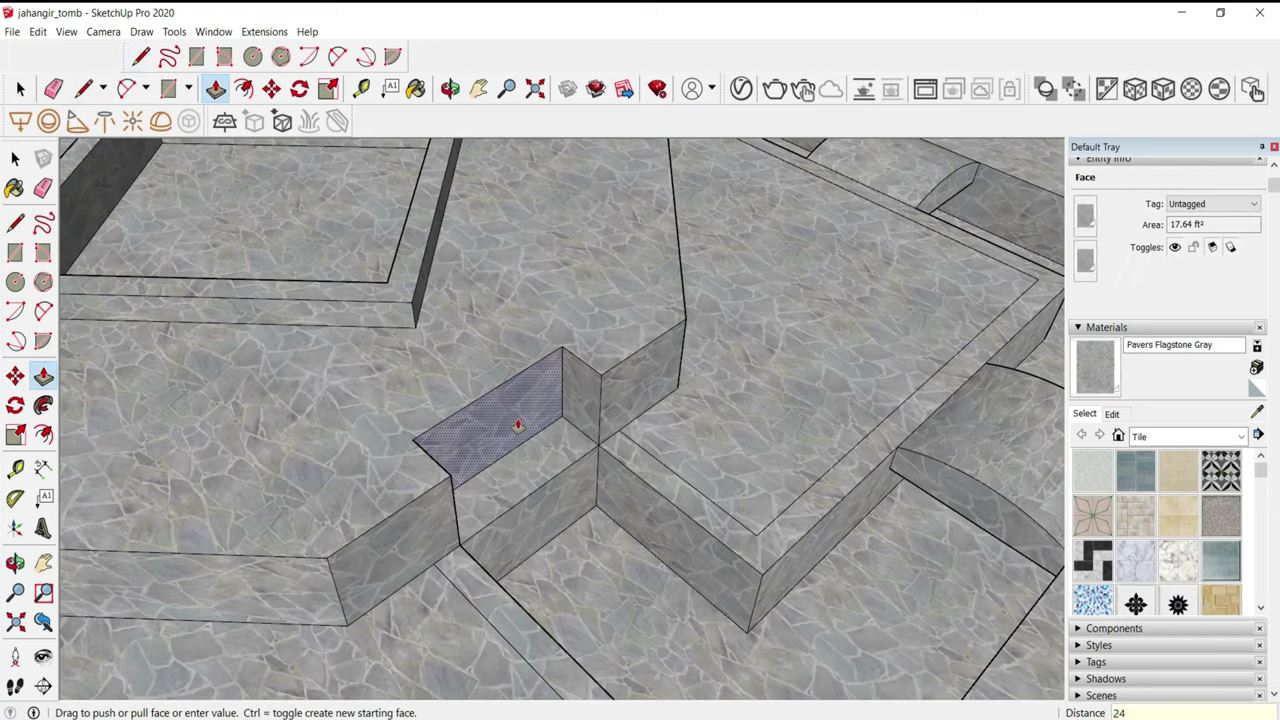
mouse_move(517, 430)
middle_mouse_down()
mouse_move(634, 460)
mouse_move(628, 433)
middle_mouse_up()
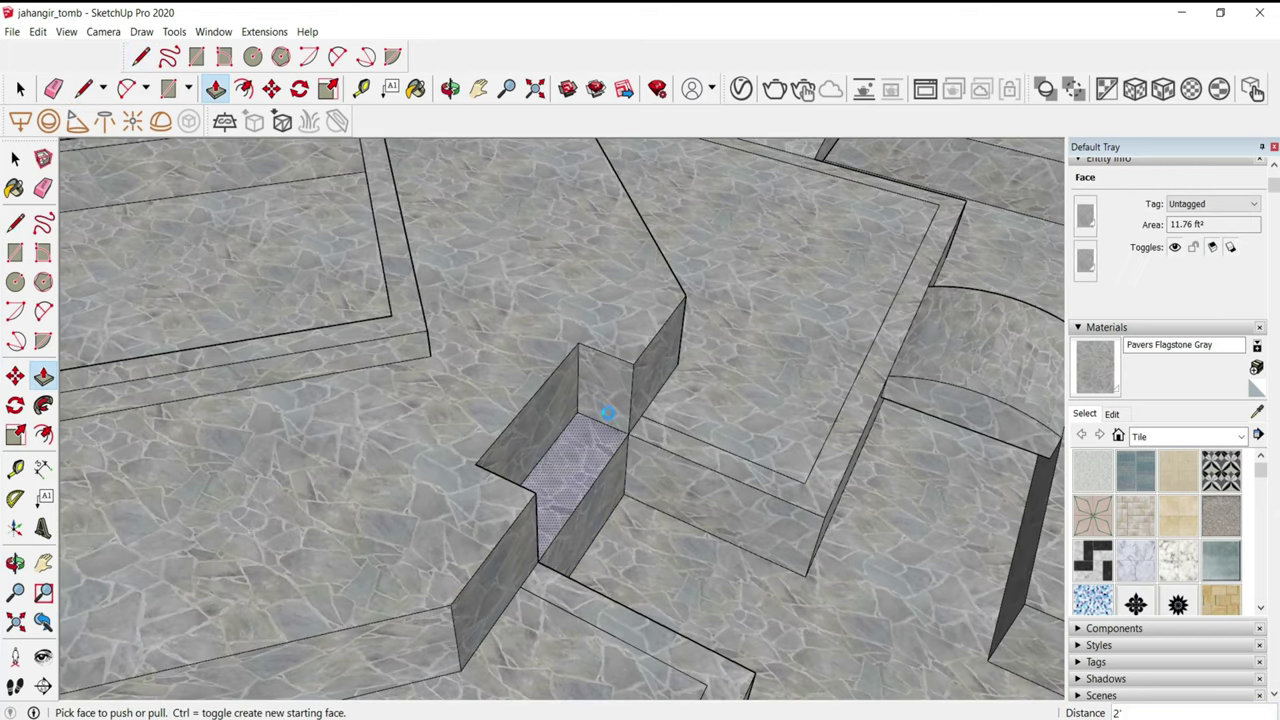
key("l")
left_click(628, 433)
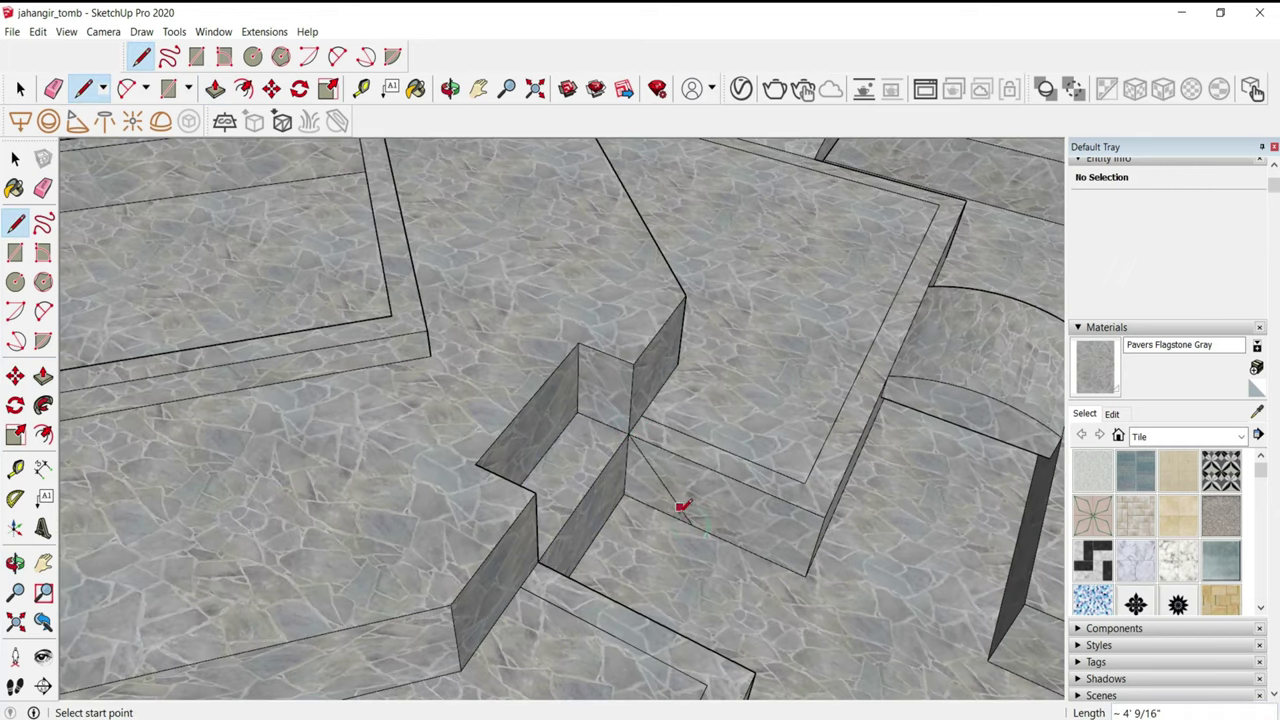
- Draw a diagonal from the slot's top corner to the floor corner
left_click(578, 361)
mouse_move(578, 361)
middle_mouse_down()
mouse_move(523, 391)
mouse_move(617, 485)
mouse_move(531, 391)
middle_mouse_up()
scroll(617, 486, "up", 2)
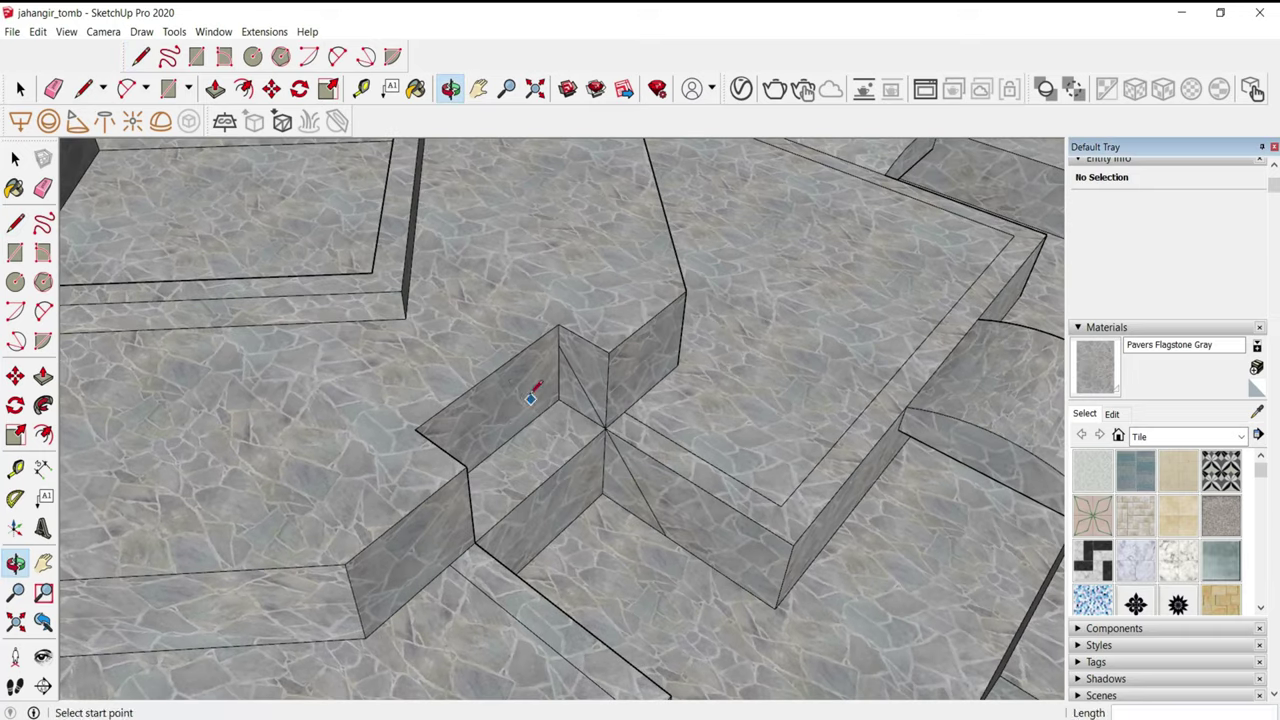
- Push/pull the triangular face in the opening's inside corner
key("p")
left_click_drag(517, 366, 484, 333)
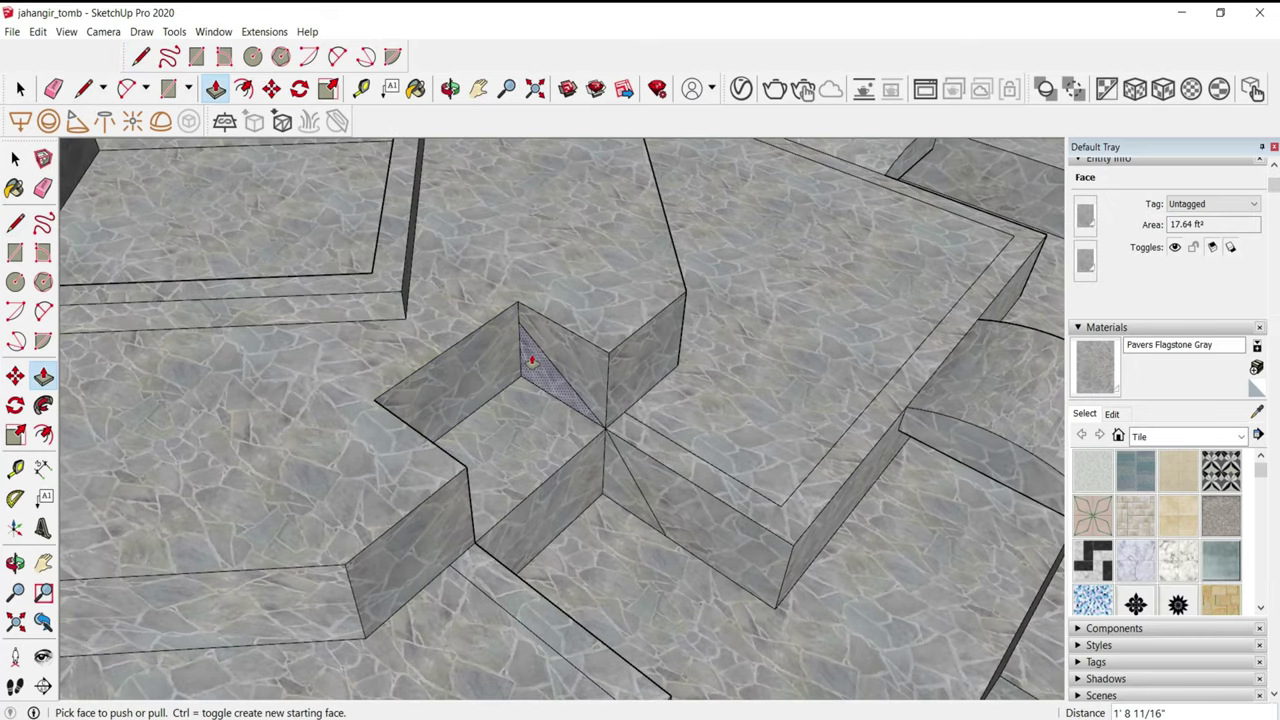
key("e")
key("l")
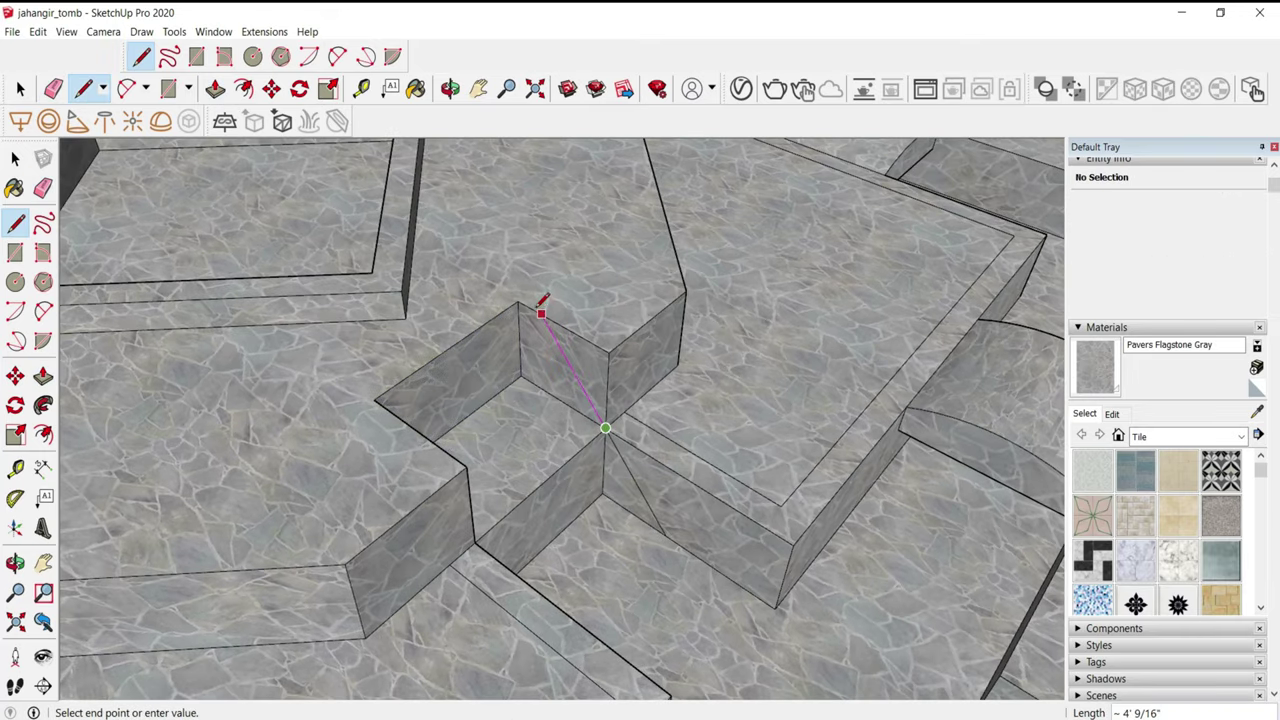
key("p")
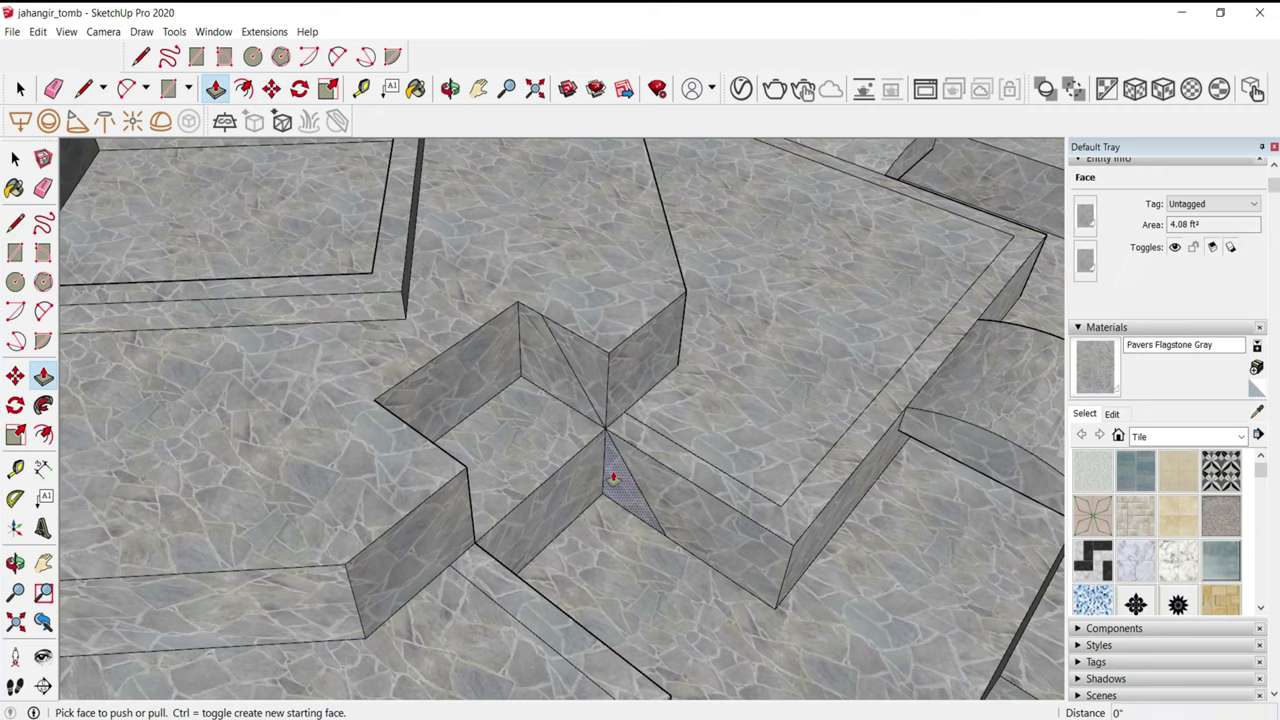
left_click_drag(613, 478, 600, 523)
scroll(600, 515, "up", 3)
- Draw a line across the pit floor and erase the stray floor edge and face
key("l")
left_click(603, 490)
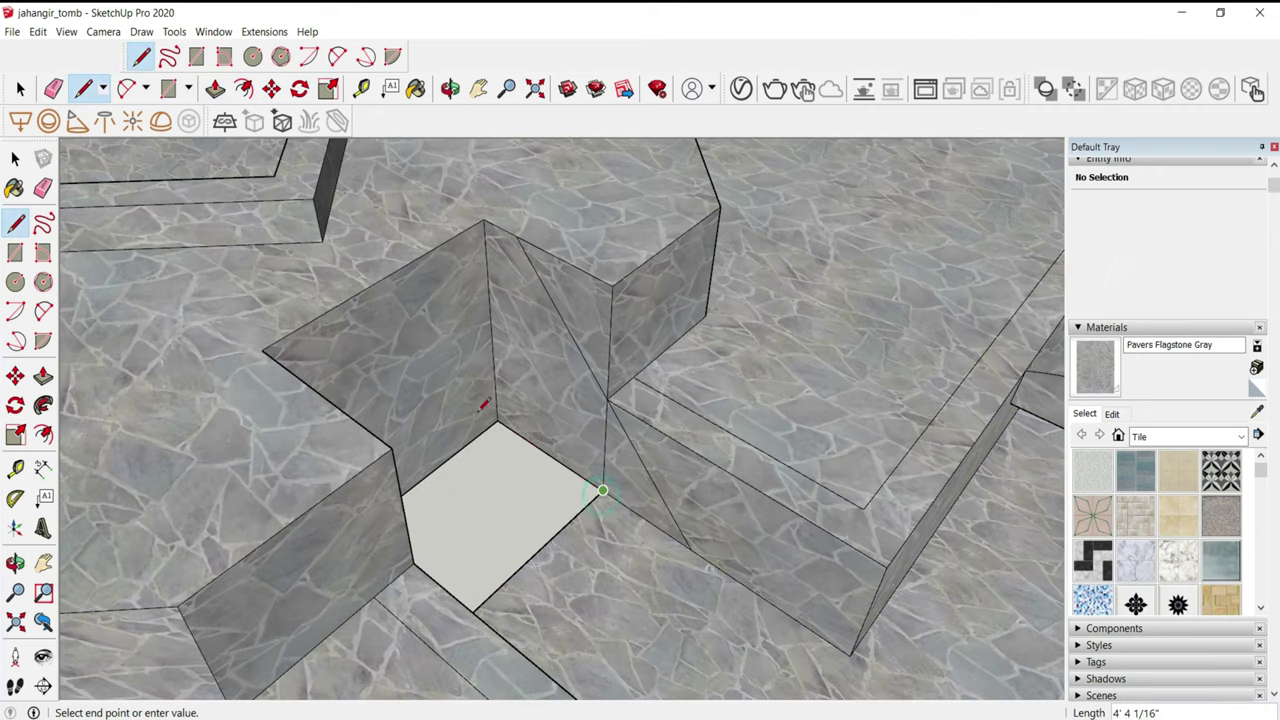
left_click(498, 424)
key("e")
left_click(596, 508)
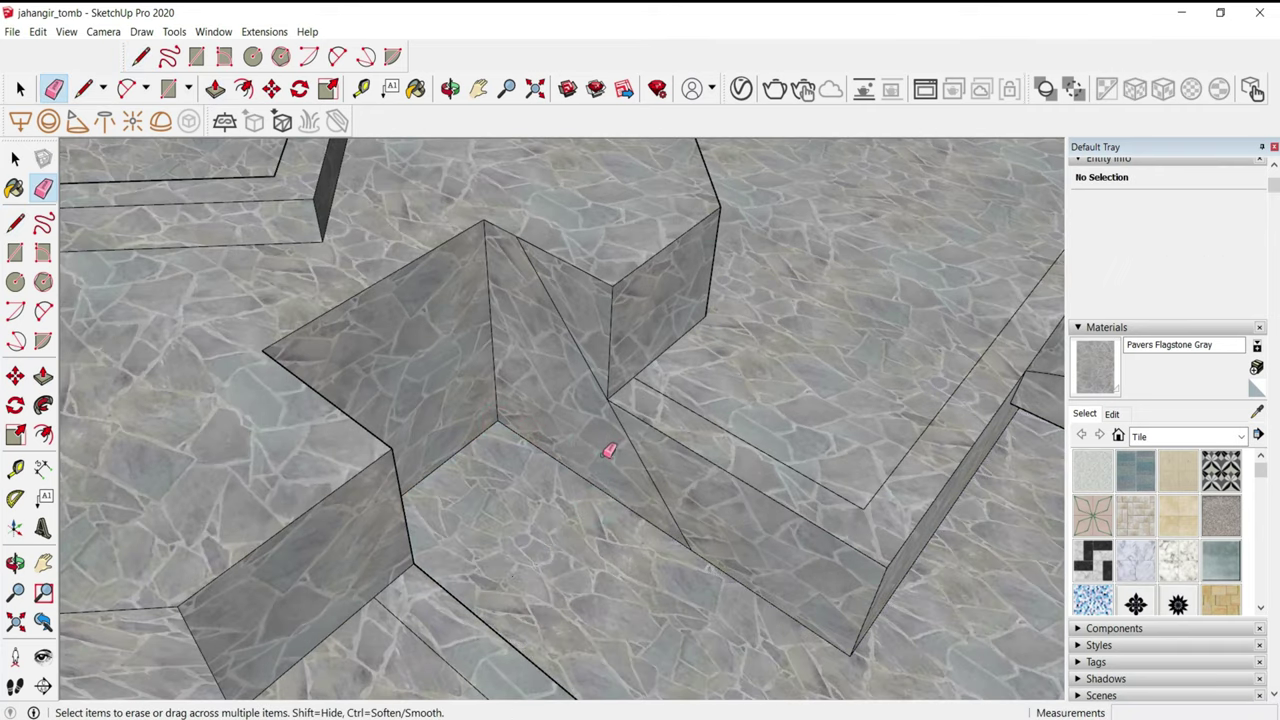
- Copy the triangular face and its edges 12 from the top corner
key("space")
double_click(594, 450)
key("m")
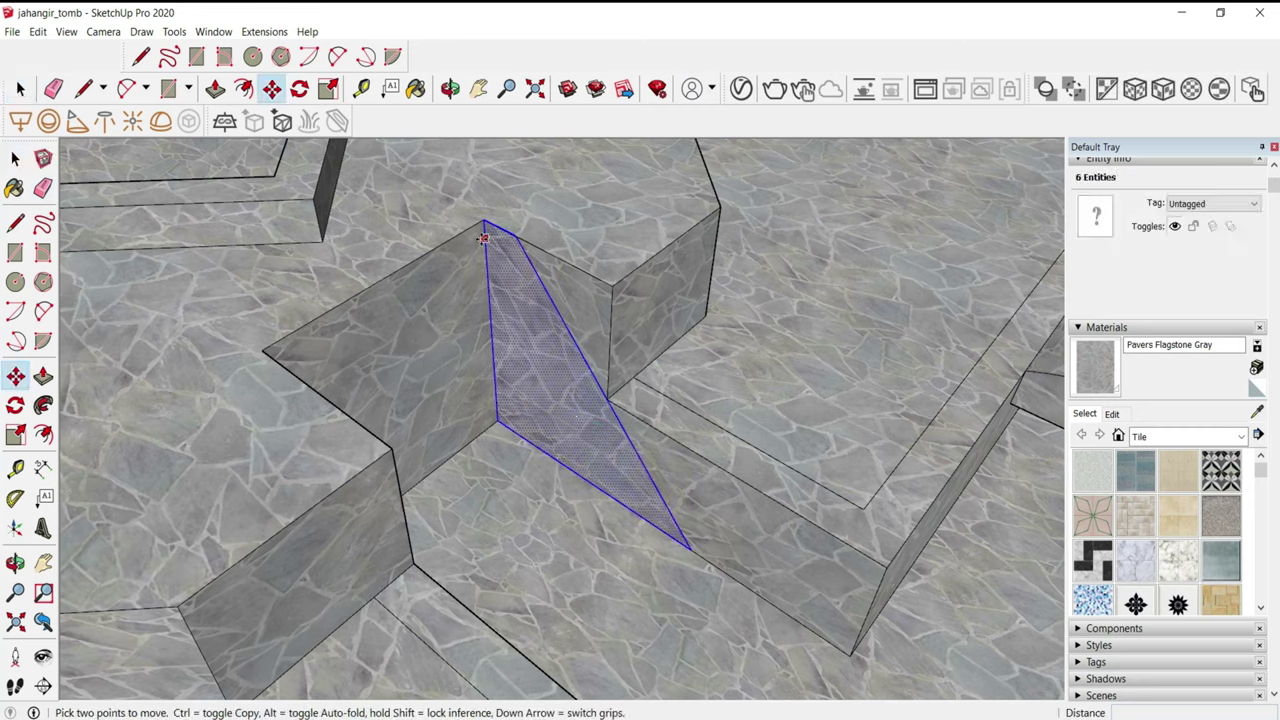
key("ctrl")
left_click(484, 219)
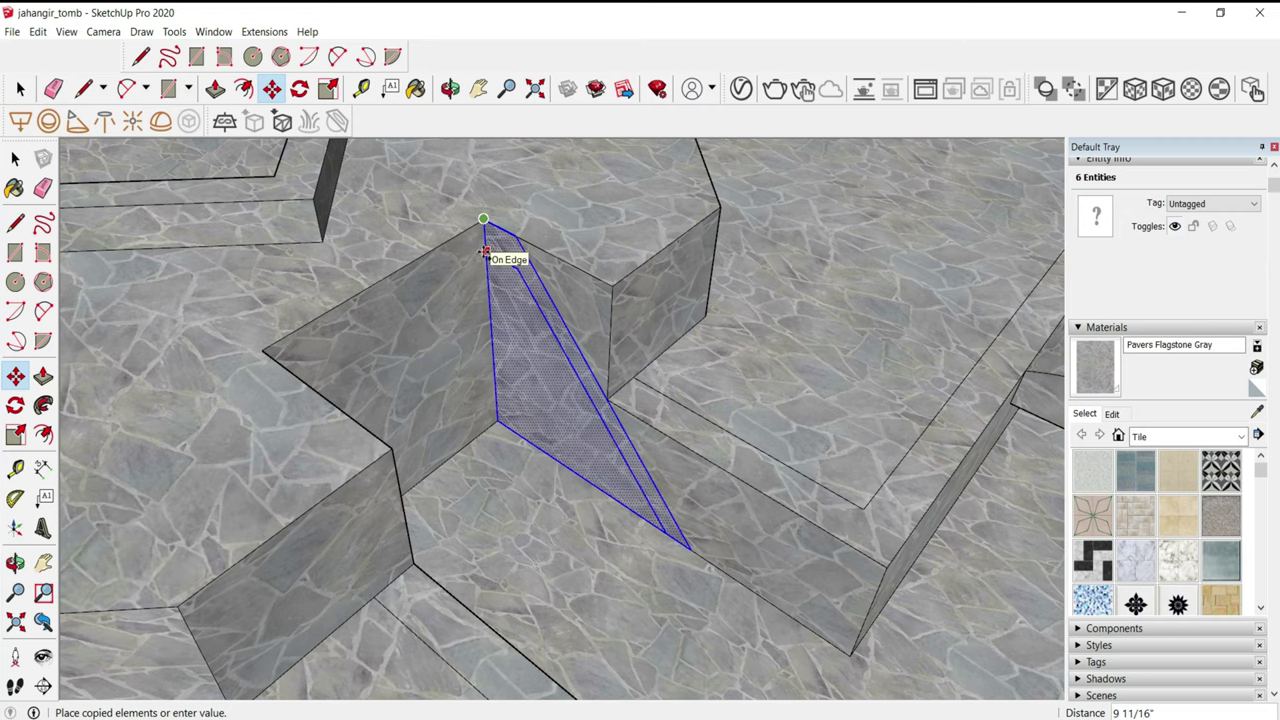
type("12")
key("Return")
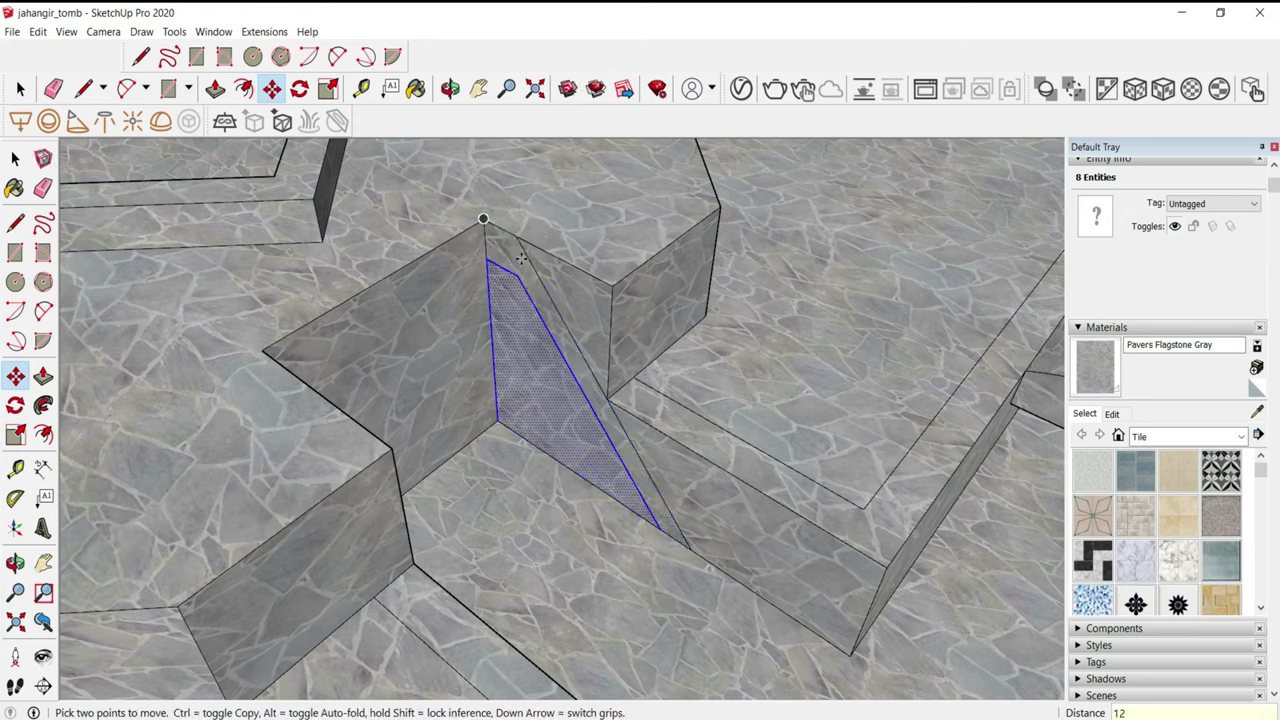
- Push the wedge face into the corner to form a sloped side wall
key("e")
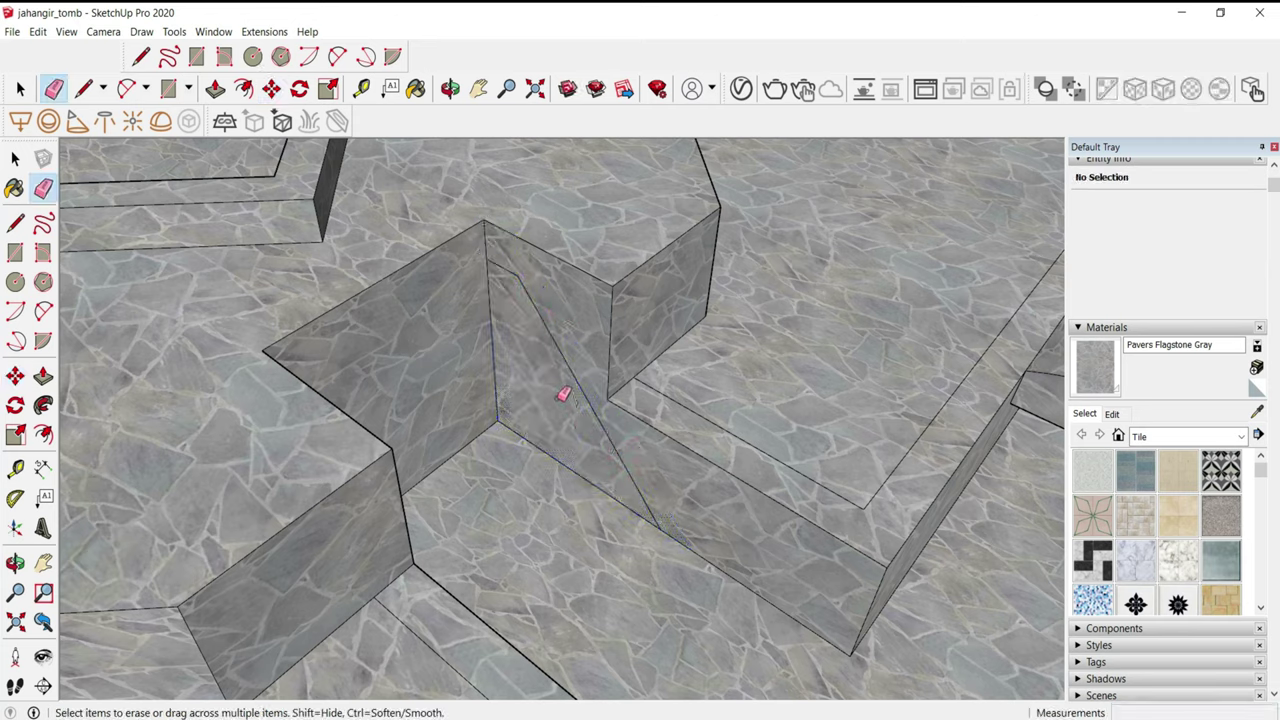
key("p")
left_click_drag(543, 371, 409, 557)
middle_click_drag(409, 557, 427, 480)
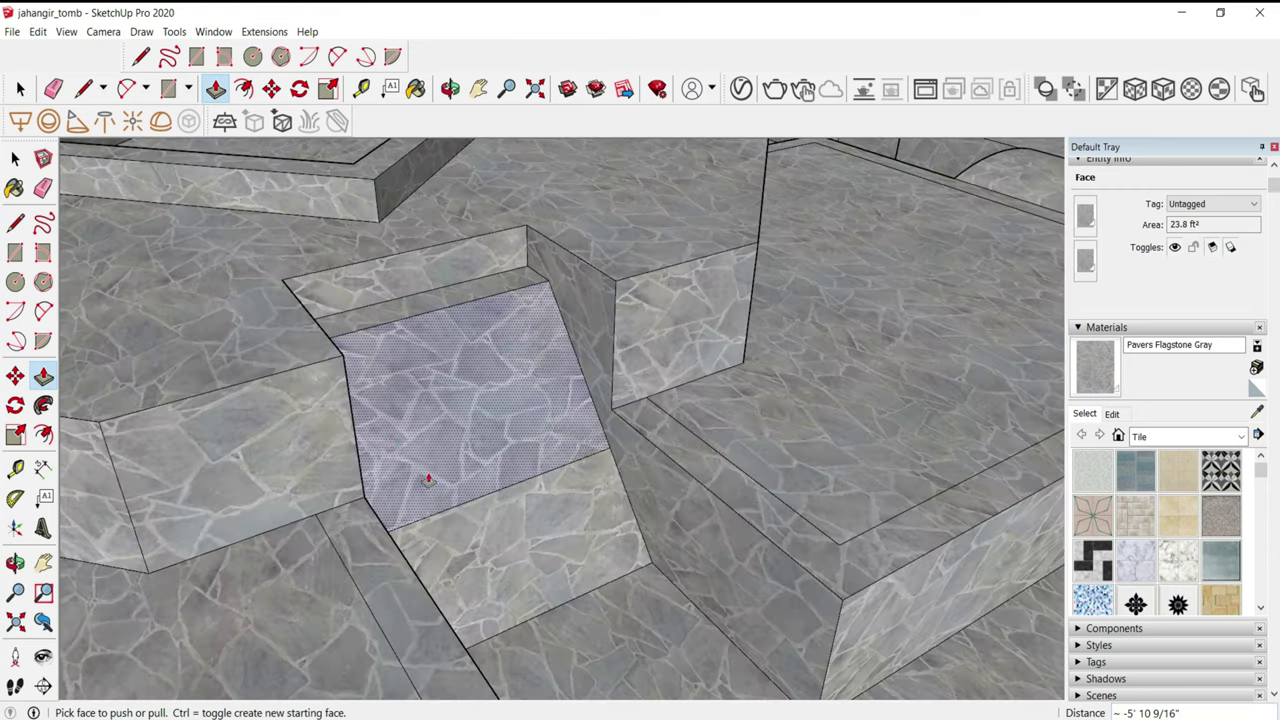
key("e")
mouse_move(500, 500)
middle_mouse_down()
mouse_move(471, 386)
mouse_move(690, 426)
mouse_move(569, 437)
mouse_move(460, 374)
mouse_move(271, 409)
middle_mouse_up()
key("p")
scroll(646, 377, "up", 3)
- Add lines at the wall corner and step edge, and erase the stray wall edge
middle_click_drag(646, 377, 669, 380)
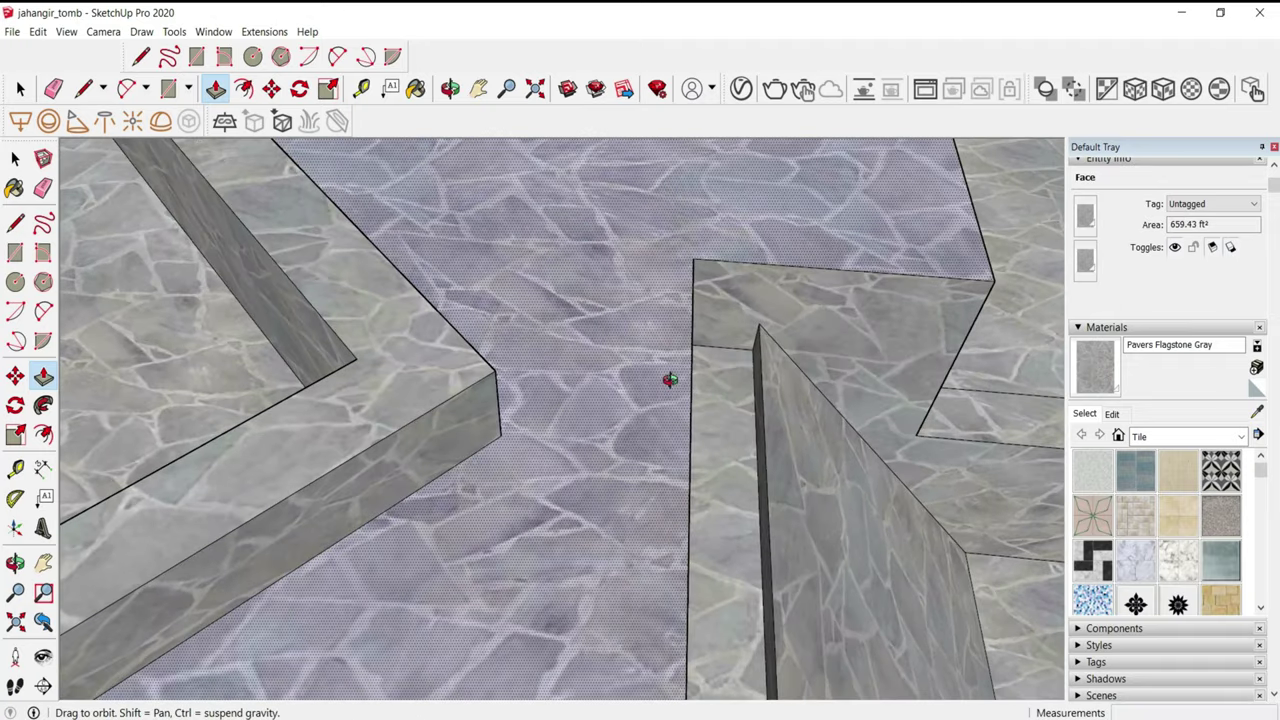
scroll(743, 364, "up", 2)
left_click(753, 351)
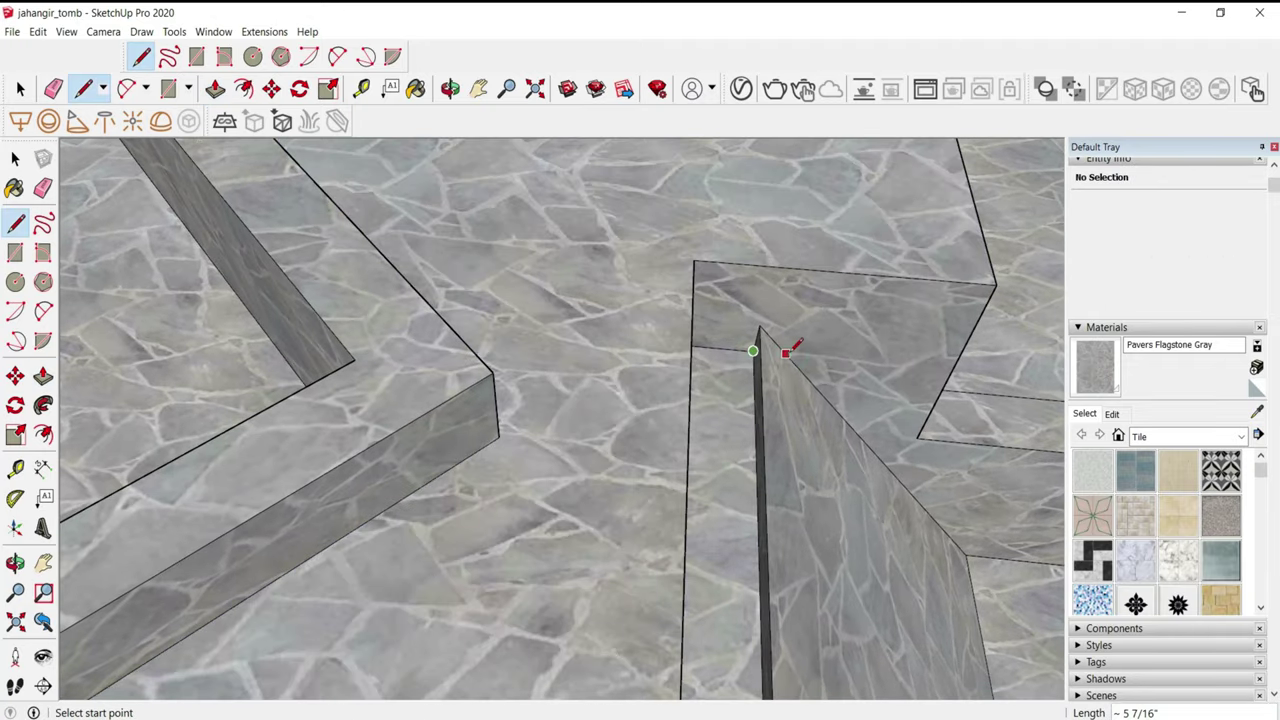
middle_click_drag(787, 352, 309, 443)
left_click(510, 581)
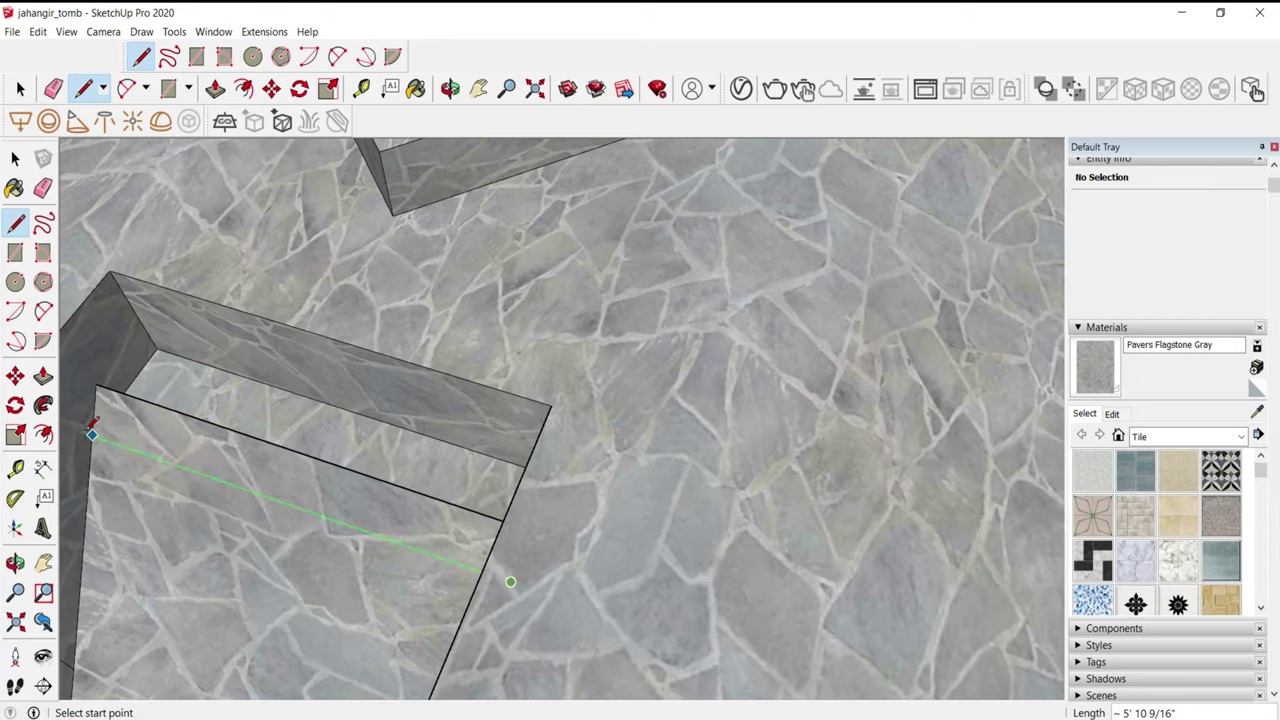
key("e")
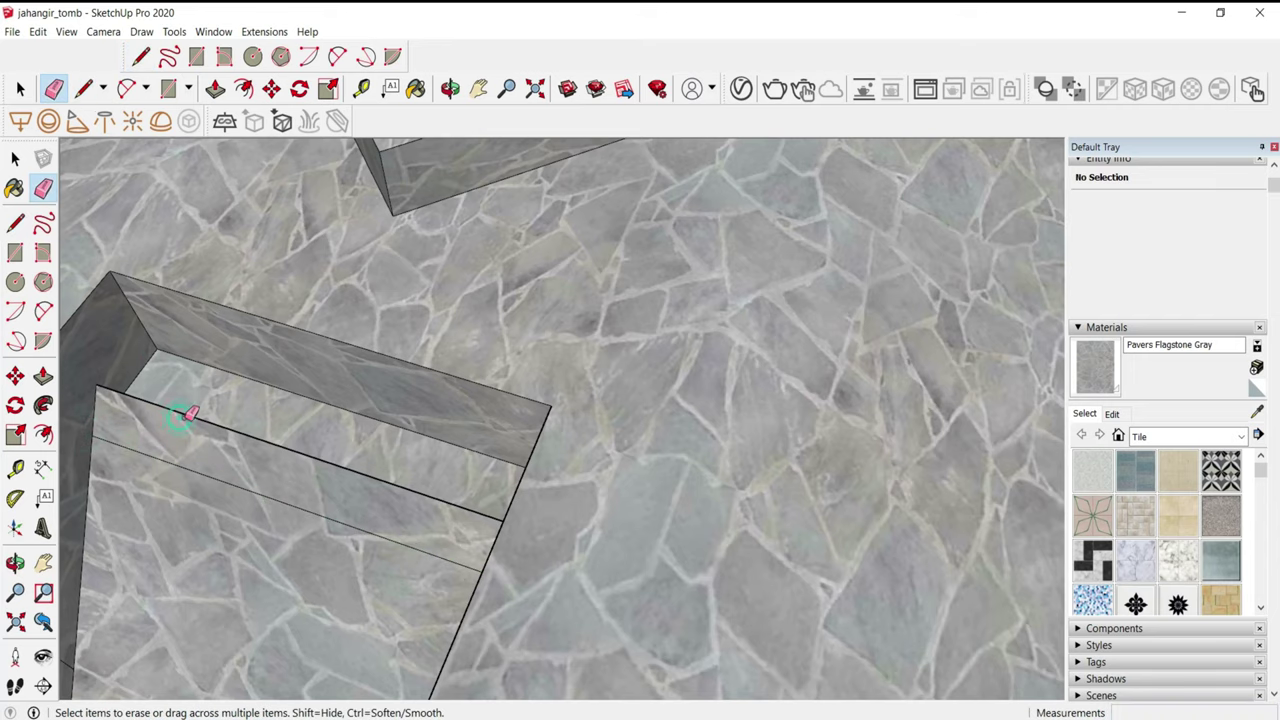
left_click(153, 417)
mouse_move(217, 433)
middle_mouse_down()
mouse_move(712, 458)
mouse_move(280, 406)
middle_mouse_up()
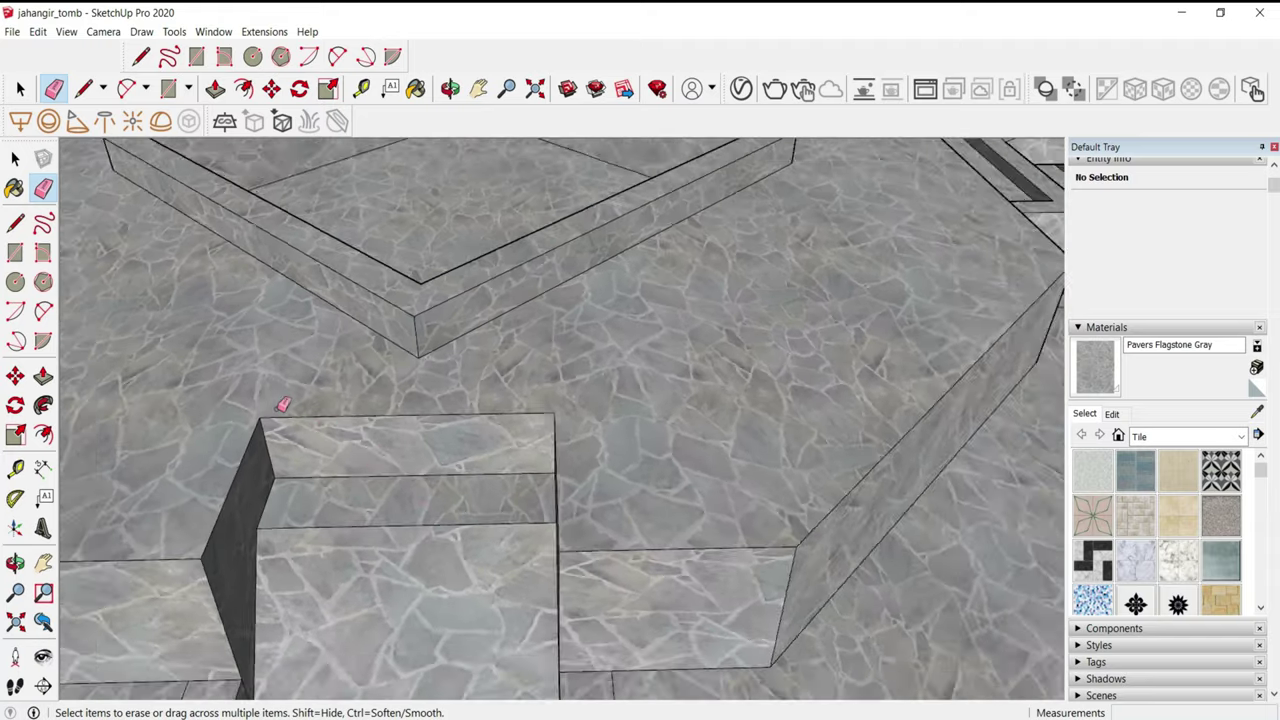
scroll(286, 449, "up", 3)
- Recess the upper step strip by 8 3/4 inches
key("r")
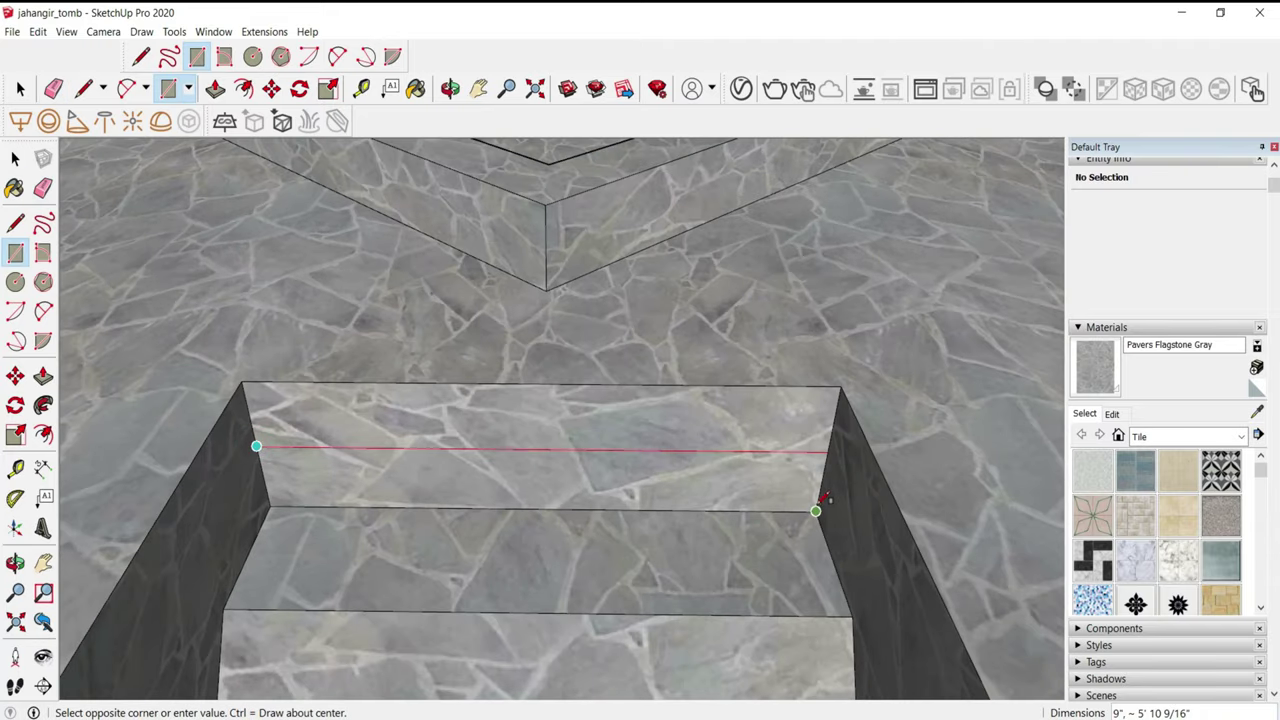
key("p")
left_click_drag(763, 414, 622, 463)
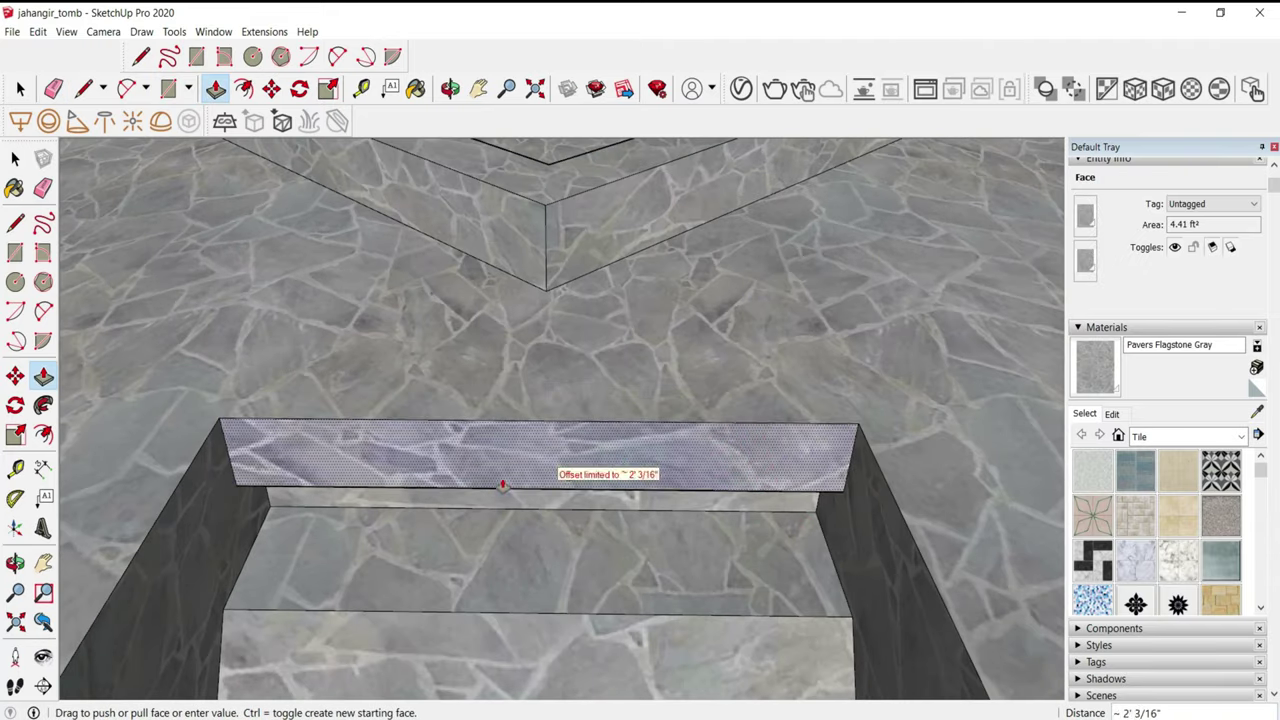
left_click_drag(502, 485, 251, 550)
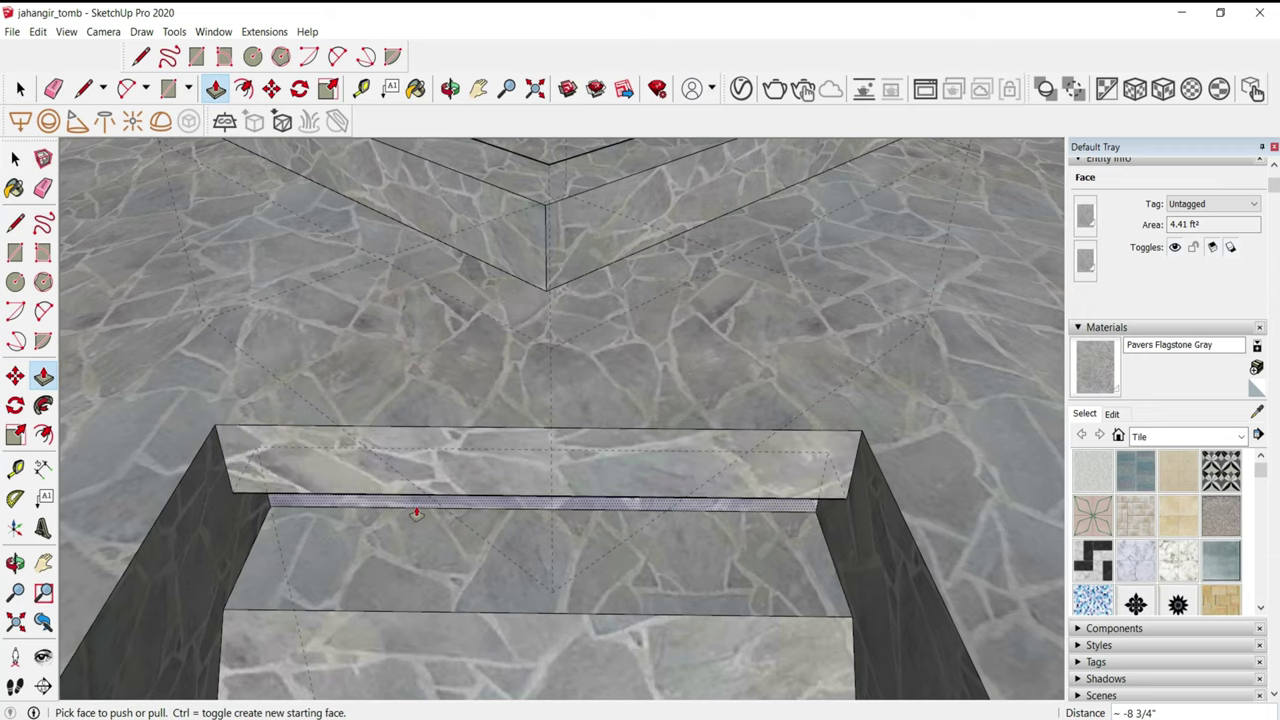
- Push/pull the lower step face to adjust the next step
left_click(419, 508)
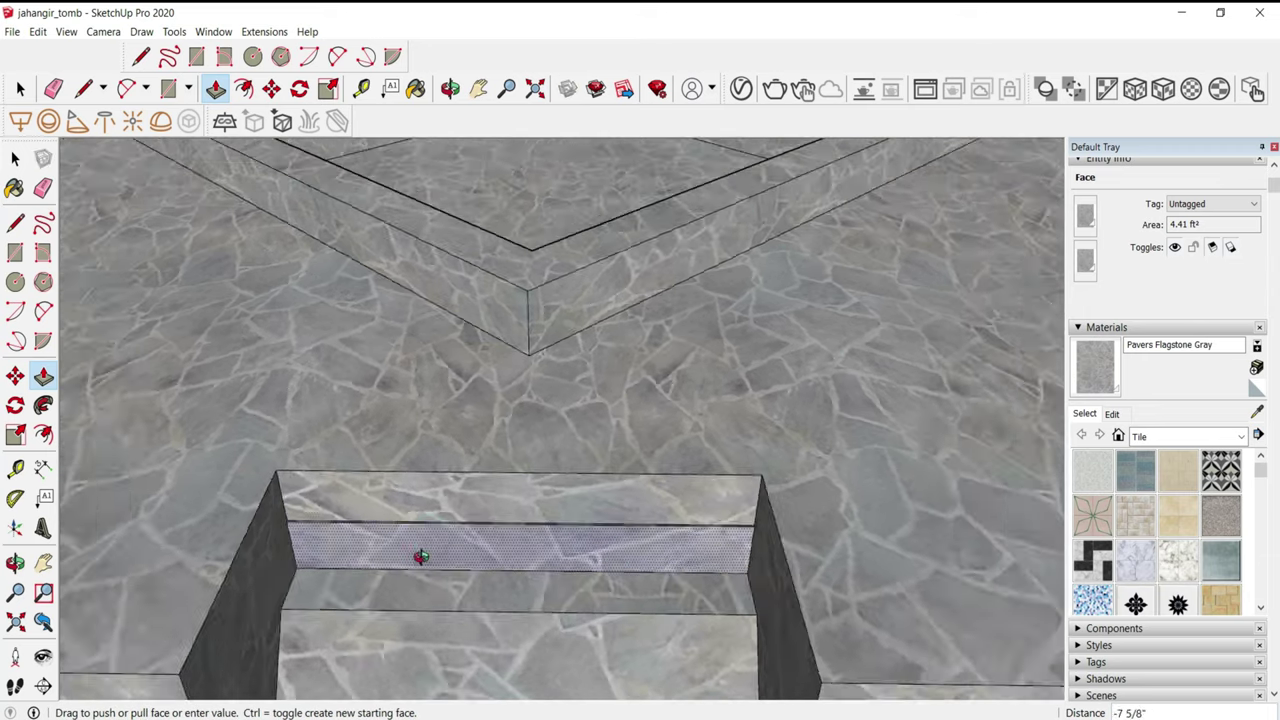
mouse_move(419, 510)
middle_mouse_down()
mouse_move(636, 536)
mouse_move(557, 611)
mouse_move(653, 543)
mouse_move(689, 557)
mouse_move(745, 533)
middle_mouse_up()
left_click(557, 611)
key("l")
mouse_move(753, 483)
middle_mouse_down()
mouse_move(614, 491)
mouse_move(672, 493)
middle_mouse_up()
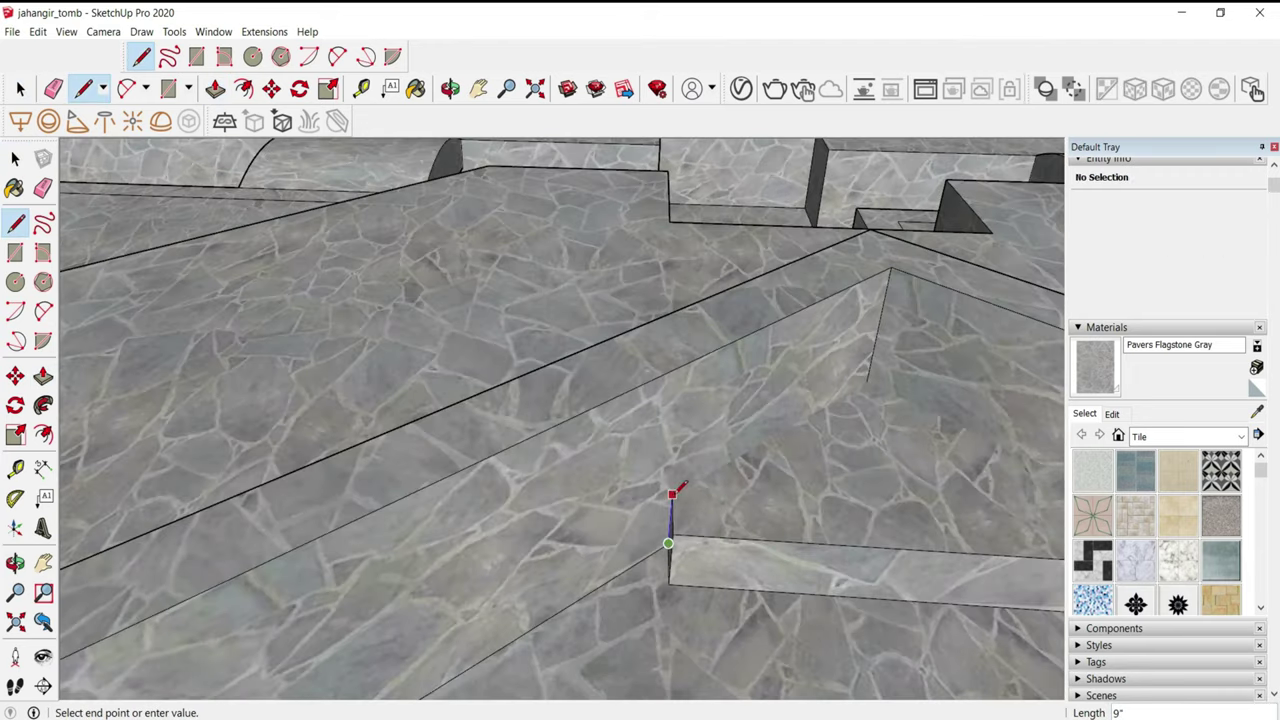
mouse_move(385, 300)
middle_mouse_down()
mouse_move(700, 437)
mouse_move(762, 388)
mouse_move(571, 443)
mouse_move(591, 434)
mouse_move(666, 517)
mouse_move(665, 469)
middle_mouse_up()
- Erase the leftover short edges along the step
key("e")
left_click_drag(665, 469, 674, 514)
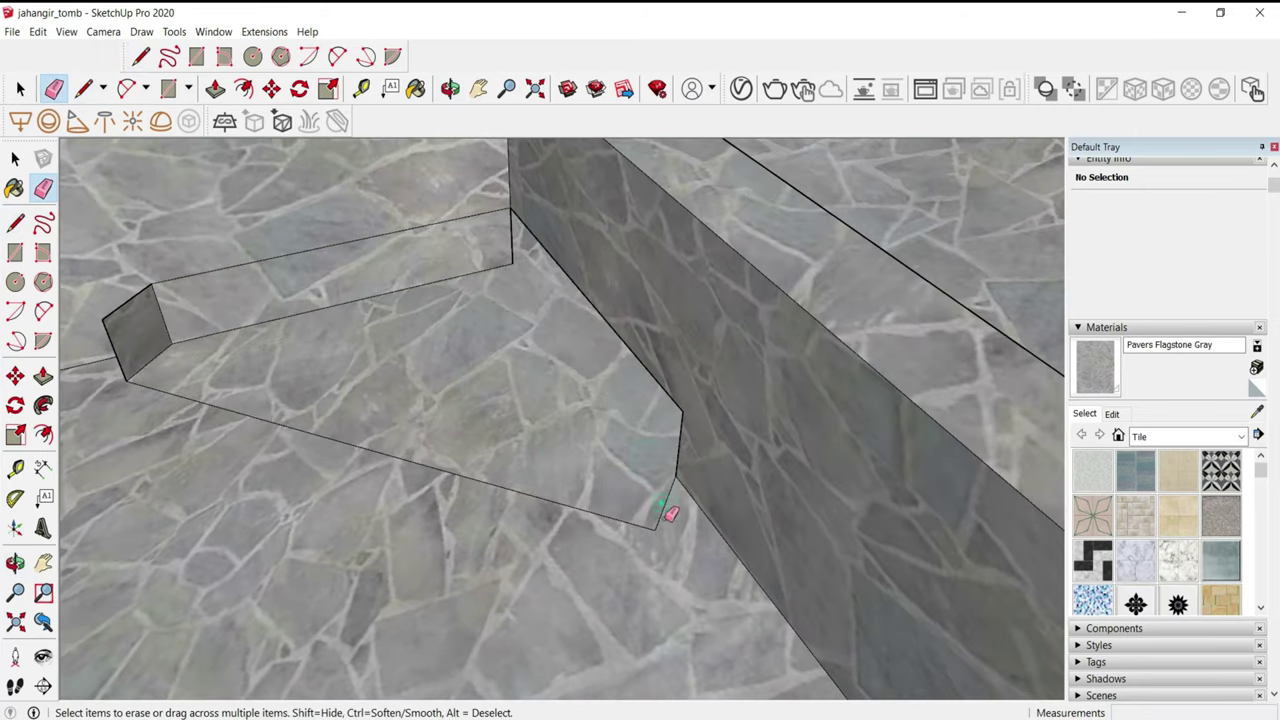
mouse_move(674, 514)
middle_mouse_down()
mouse_move(391, 389)
mouse_move(560, 318)
middle_mouse_up()
mouse_move(560, 318)
left_mouse_down()
mouse_move(607, 295)
mouse_move(413, 505)
left_mouse_up()
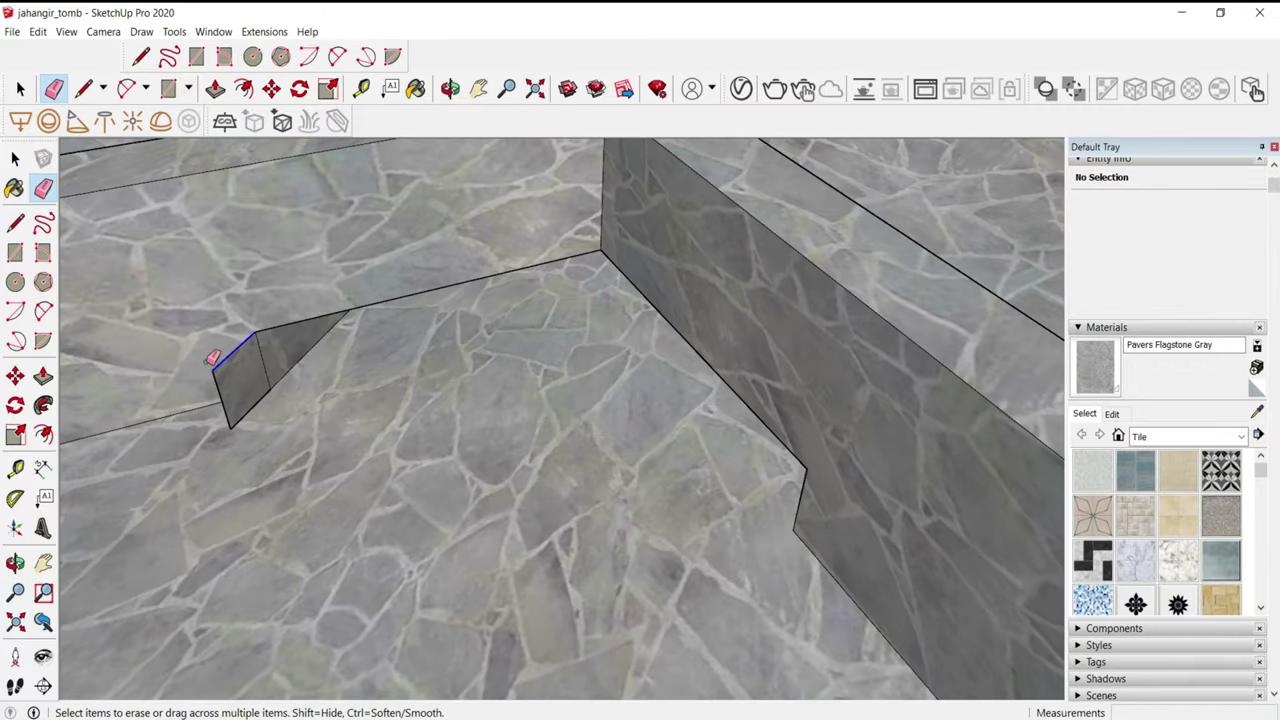
mouse_move(237, 418)
middle_mouse_down()
mouse_move(214, 497)
mouse_move(163, 237)
mouse_move(498, 356)
mouse_move(680, 366)
mouse_move(400, 371)
mouse_move(160, 477)
middle_mouse_up()
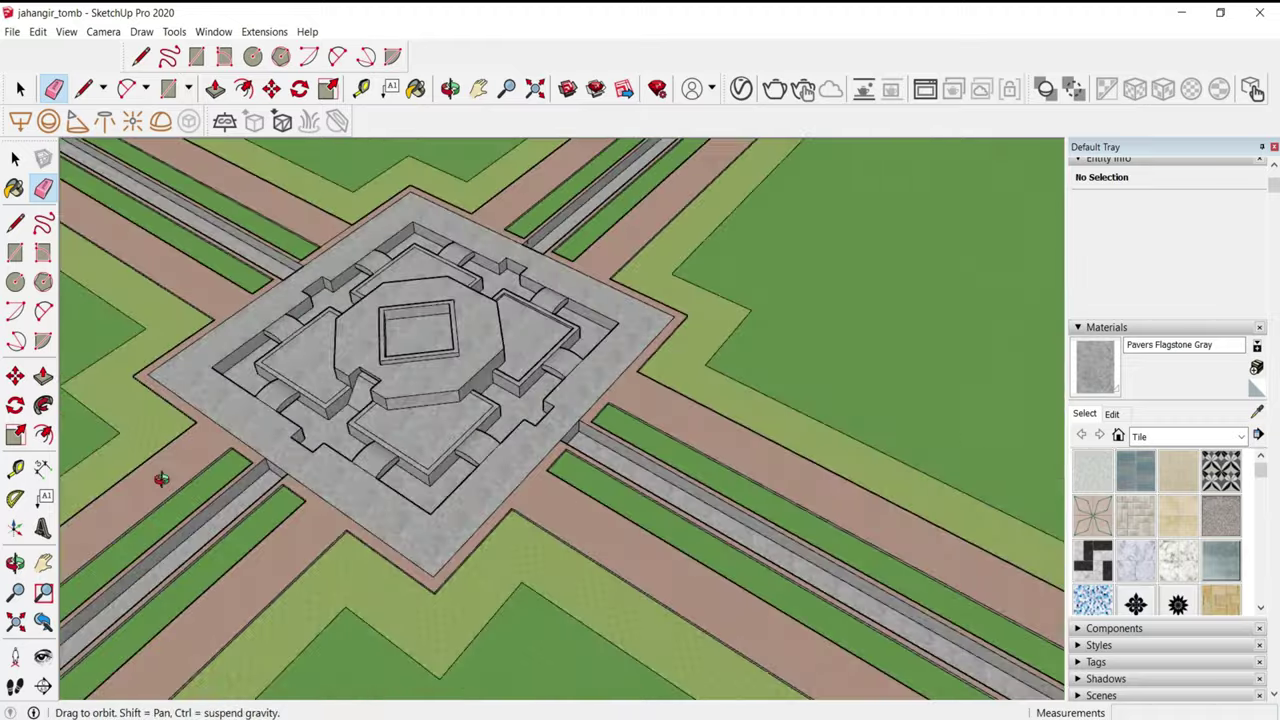
- Push the small face beside the ramp on the central octagon
key("o")
mouse_move(160, 477)
left_mouse_down()
mouse_move(587, 458)
mouse_move(777, 431)
left_mouse_up()
scroll(486, 534, "up", 3)
mouse_move(486, 534)
left_mouse_down()
mouse_move(820, 534)
mouse_move(423, 576)
mouse_move(514, 588)
left_mouse_up()
key("space")
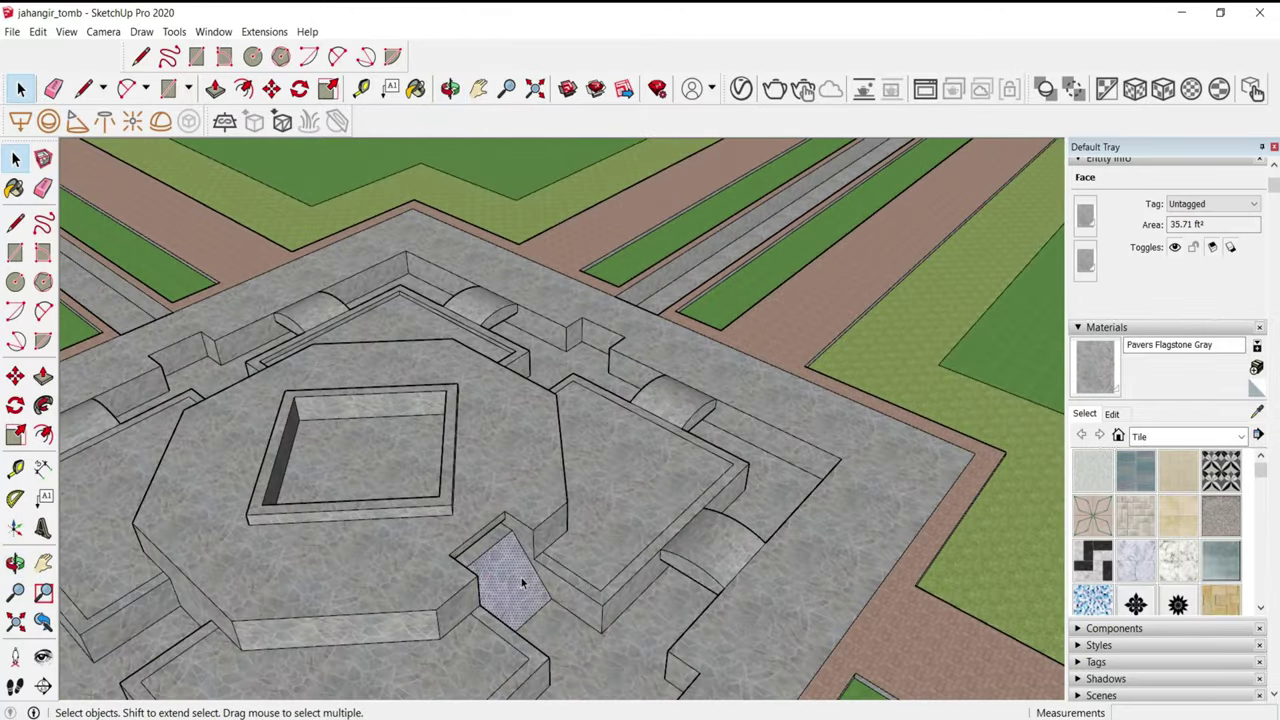
middle_click_drag(521, 584, 478, 548)
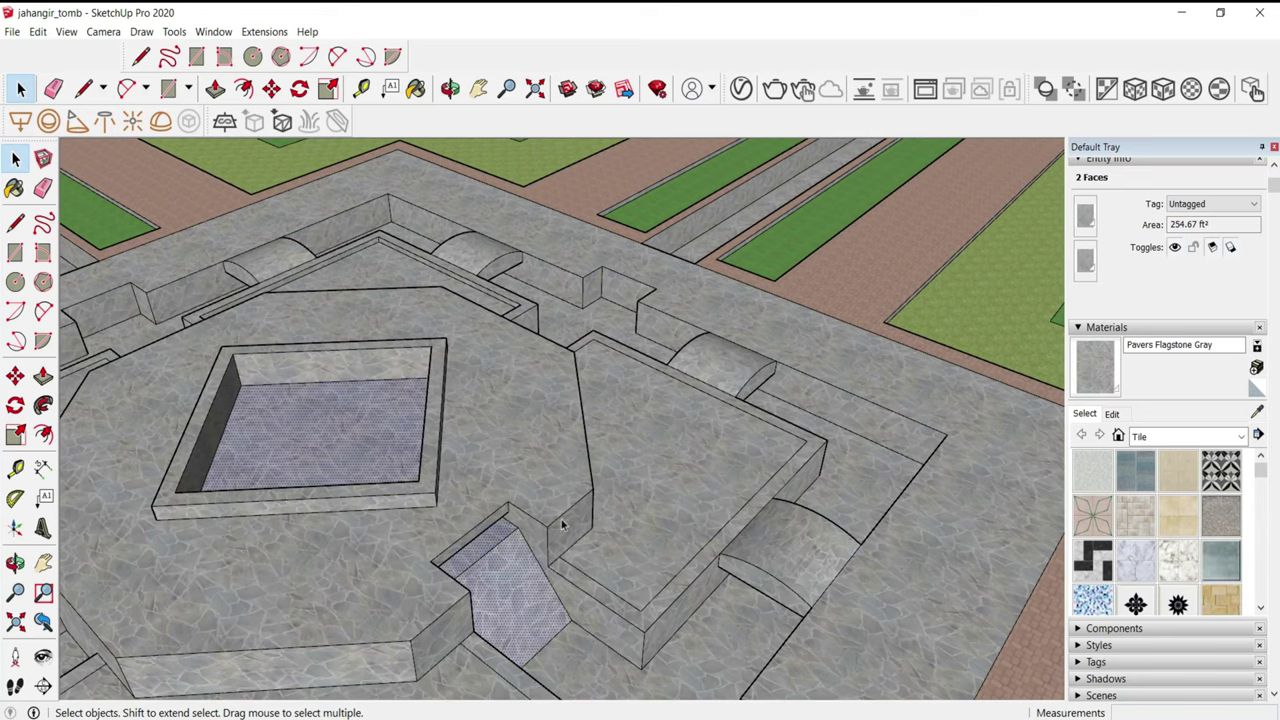
scroll(562, 524, "up", 5)
key("p")
left_click(290, 464)
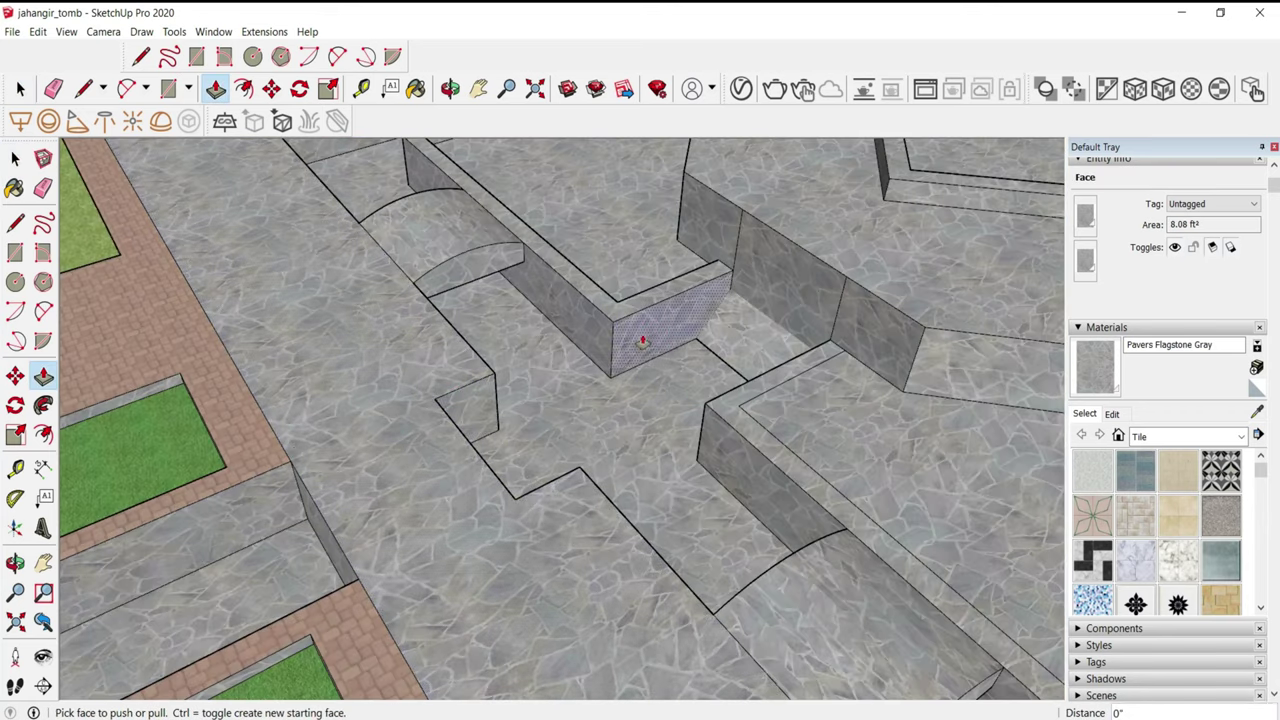
- Push back the wall face beside the vaulted opening
left_click(646, 340)
middle_click_drag(492, 383, 907, 440)
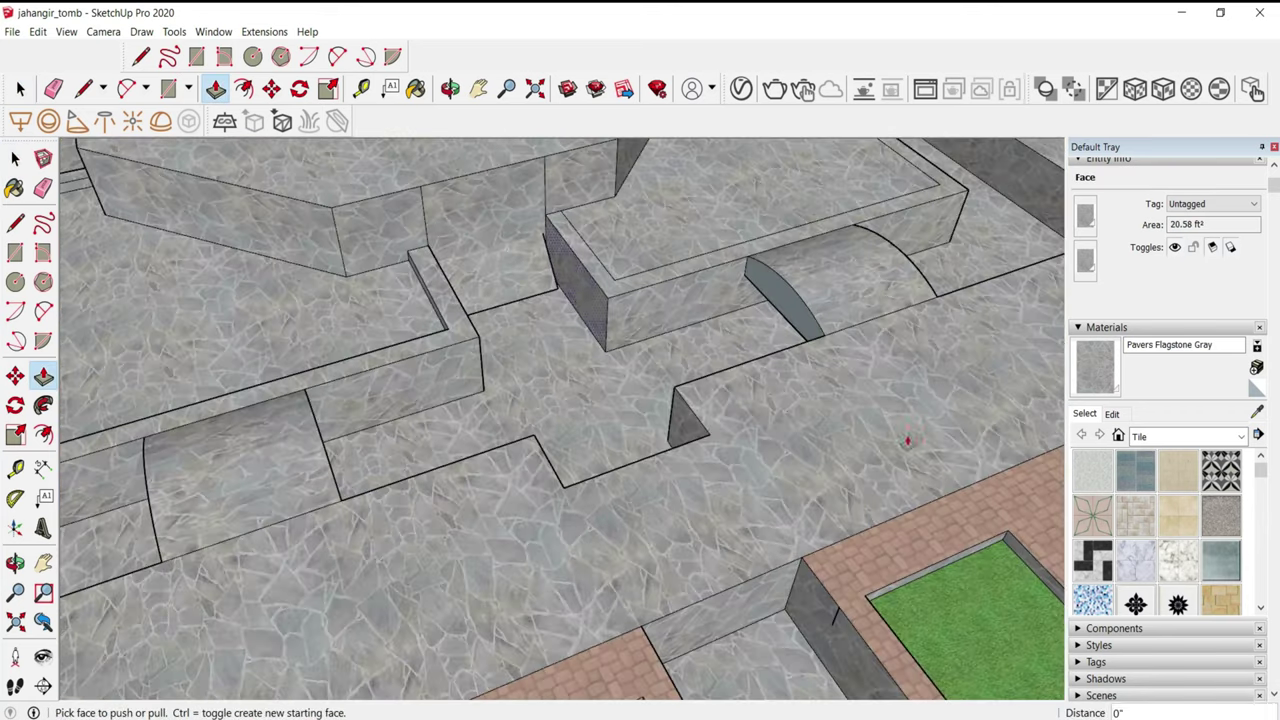
left_click(742, 524)
left_click(782, 560)
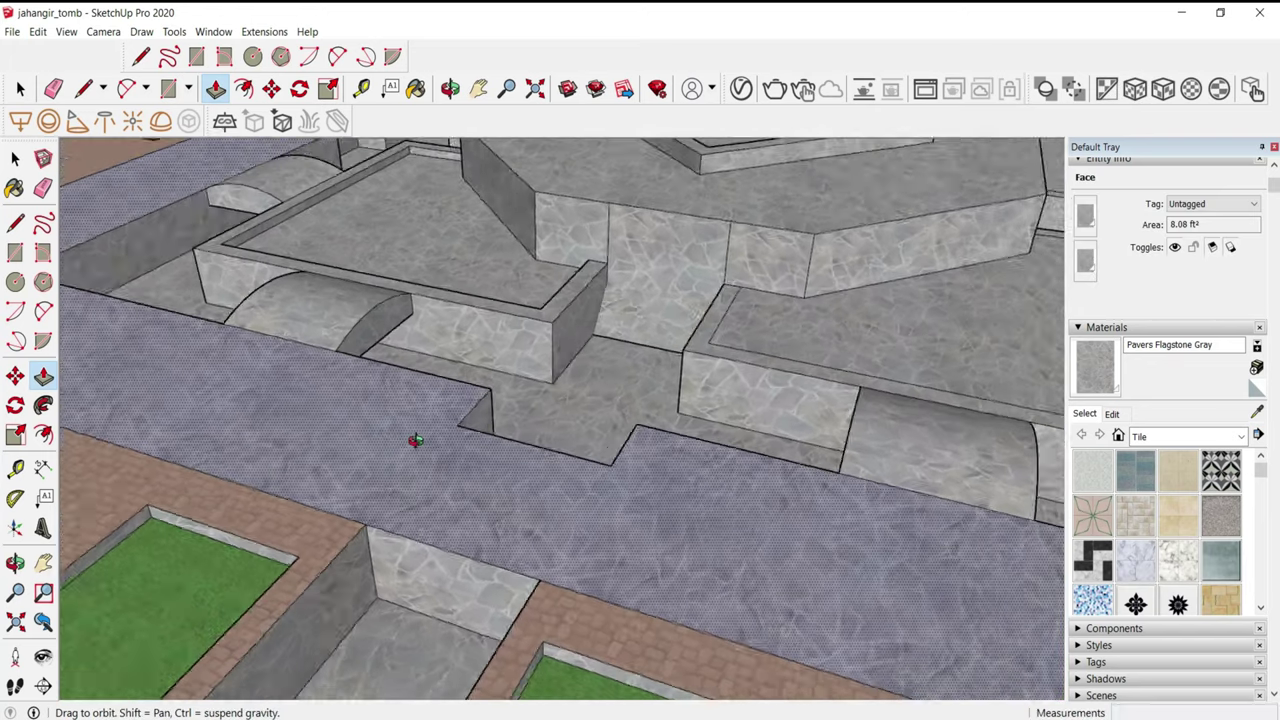
middle_click_drag(802, 562, 523, 494)
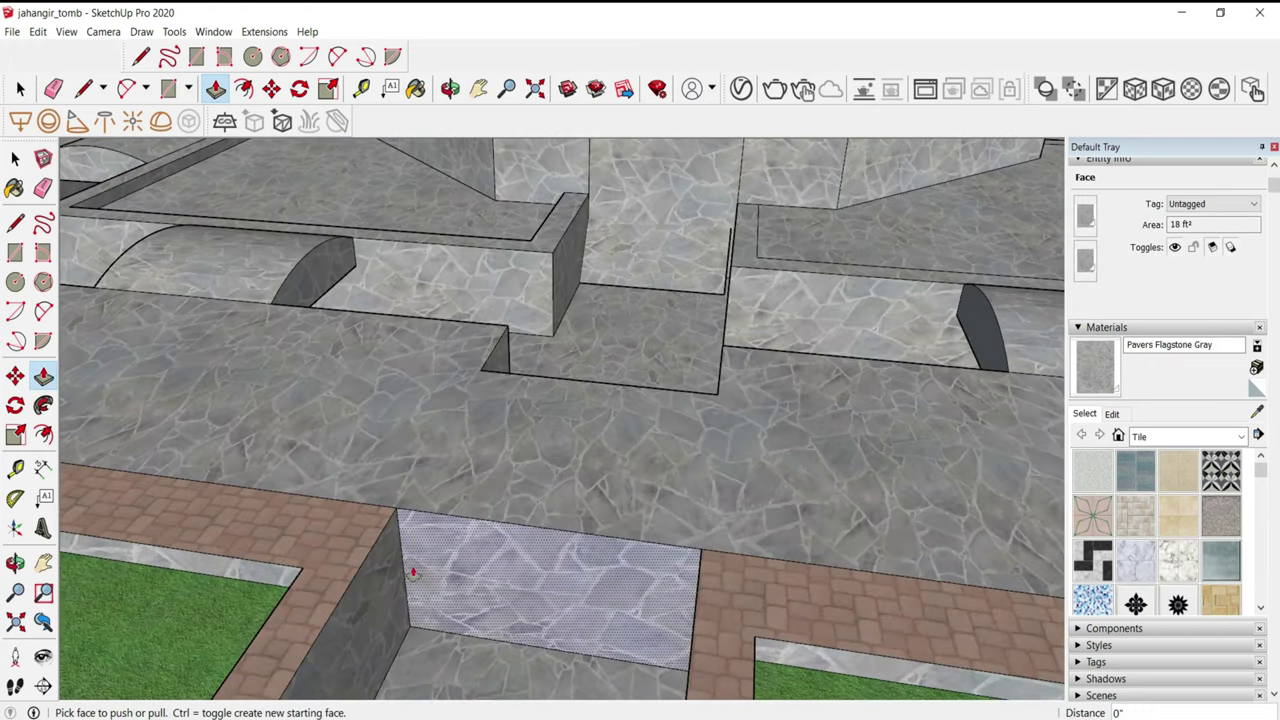
- Get a close, straight-on view of the sunken walkway between the garden beds
key("l")
middle_click_drag(404, 567, 765, 571)
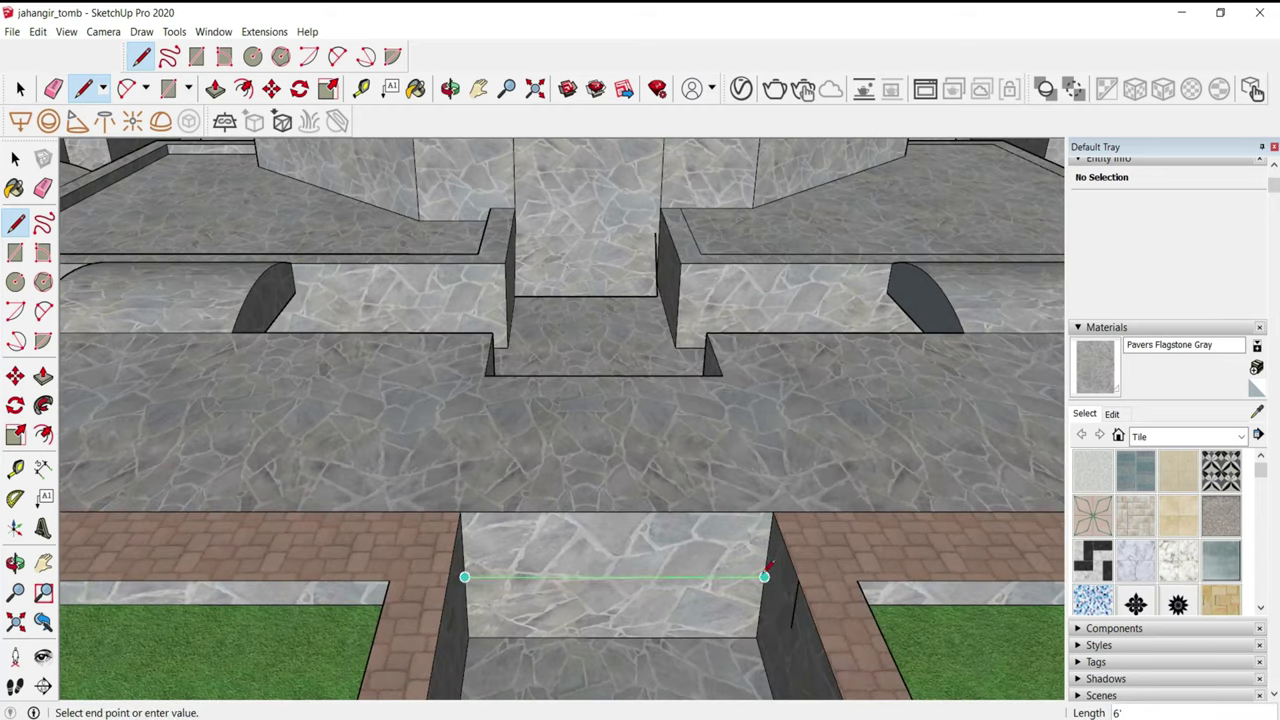
key("e")
scroll(331, 541, "down", 2)
scroll(331, 541, "down", 3)
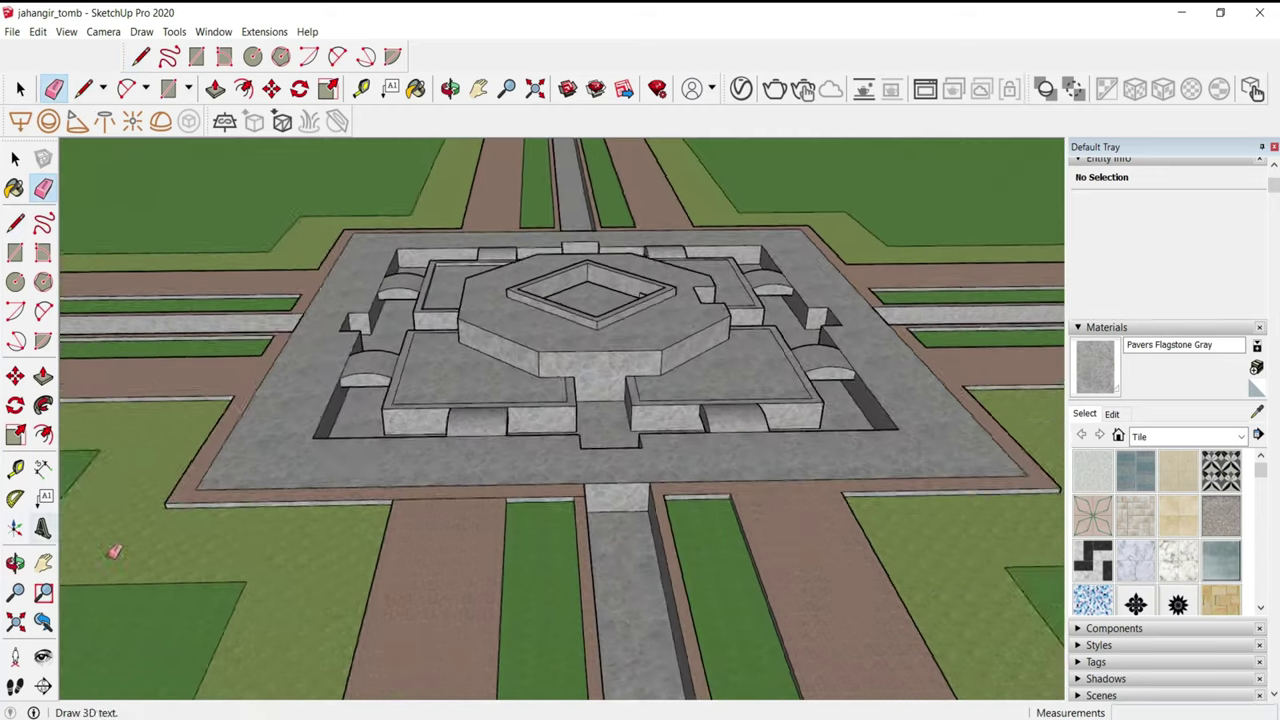
scroll(529, 508, "up", 4)
middle_click_drag(529, 508, 447, 503)
scroll(514, 508, "up", 3)
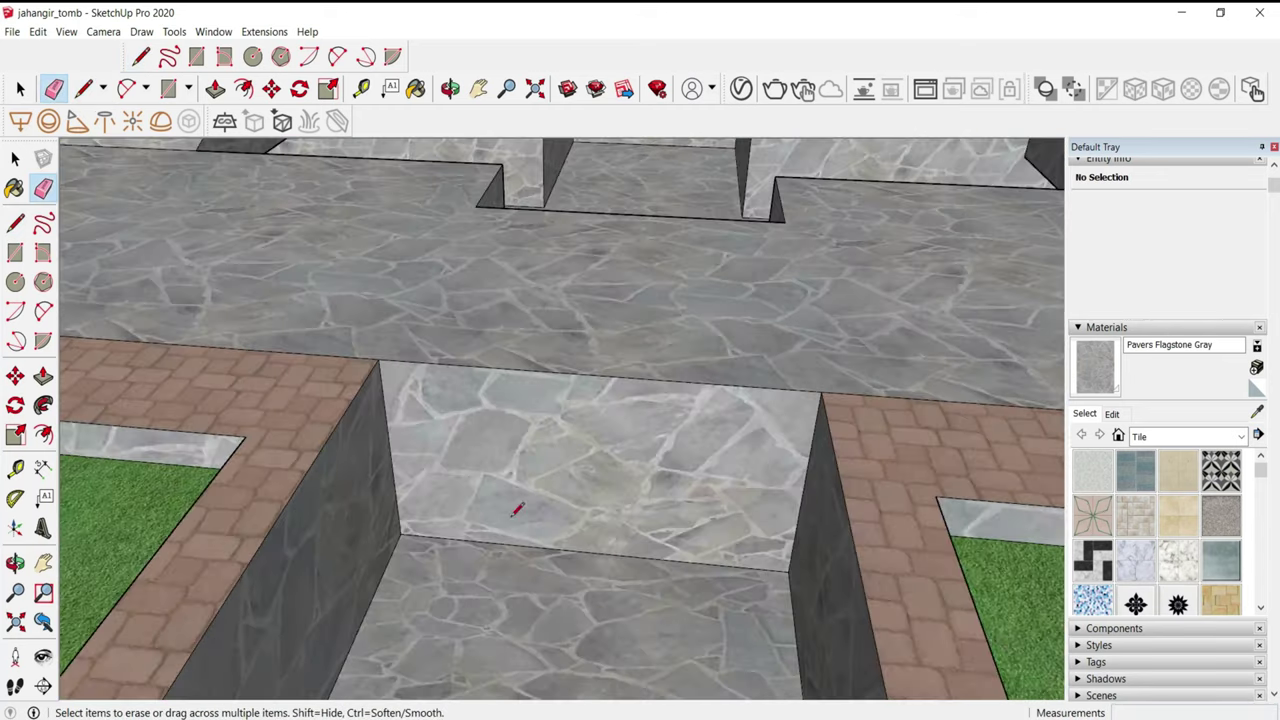
key("l")
scroll(352, 517, "down", 3)
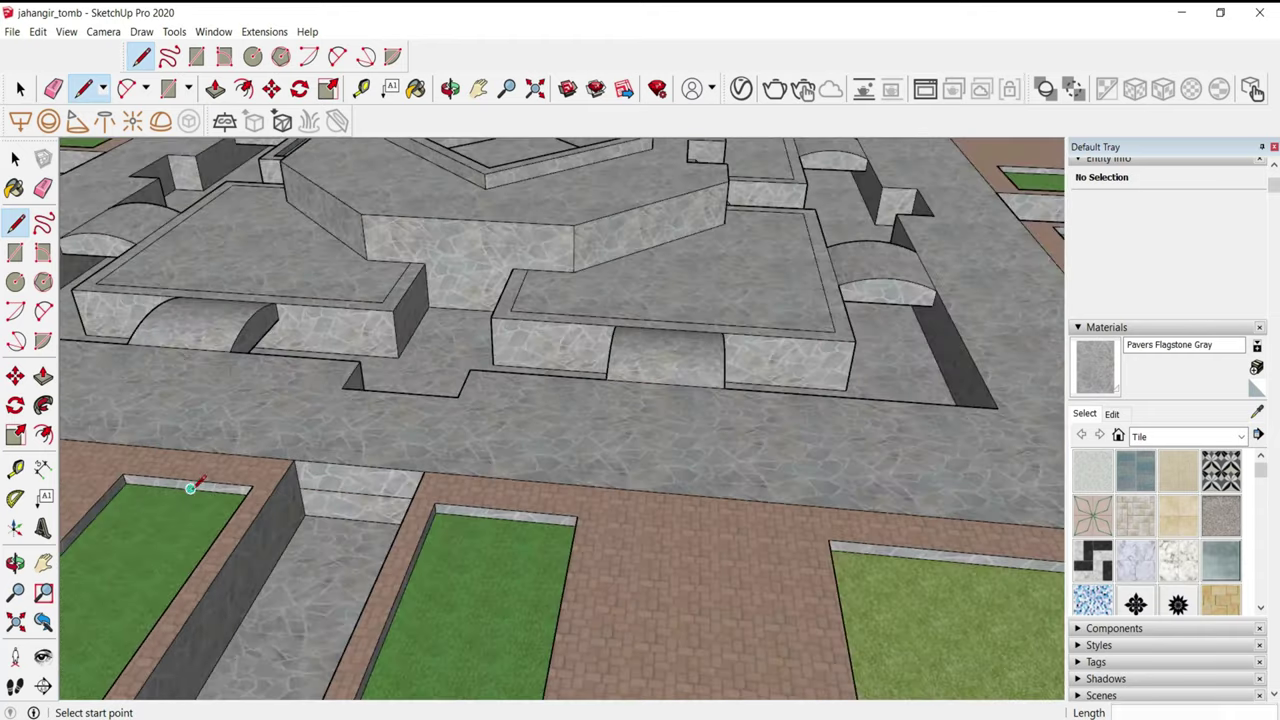
scroll(352, 517, "down", 3)
scroll(431, 381, "up", 3)
scroll(431, 381, "up", 3)
- Draw an edge from the walkway's inner corner, splitting off a narrow floor strip
left_click(431, 381)
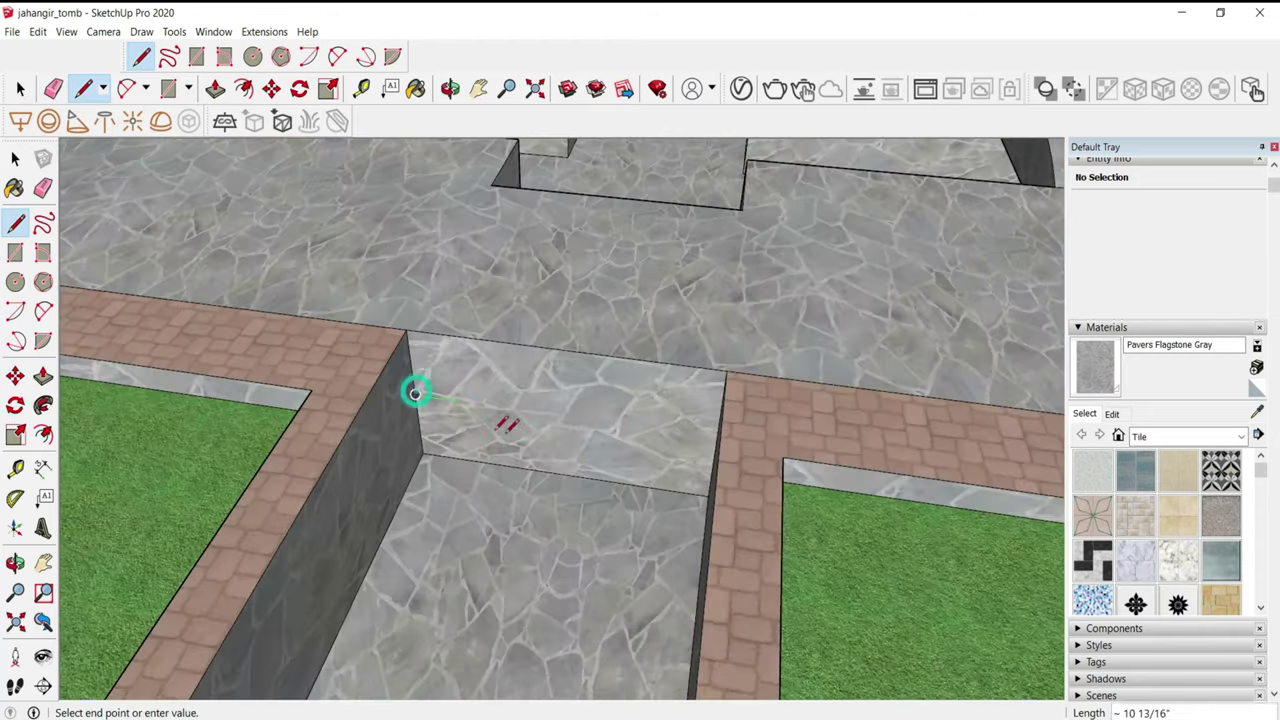
key("Escape")
scroll(274, 514, "down", 3)
scroll(517, 432, "down", 2)
scroll(517, 432, "up", 3)
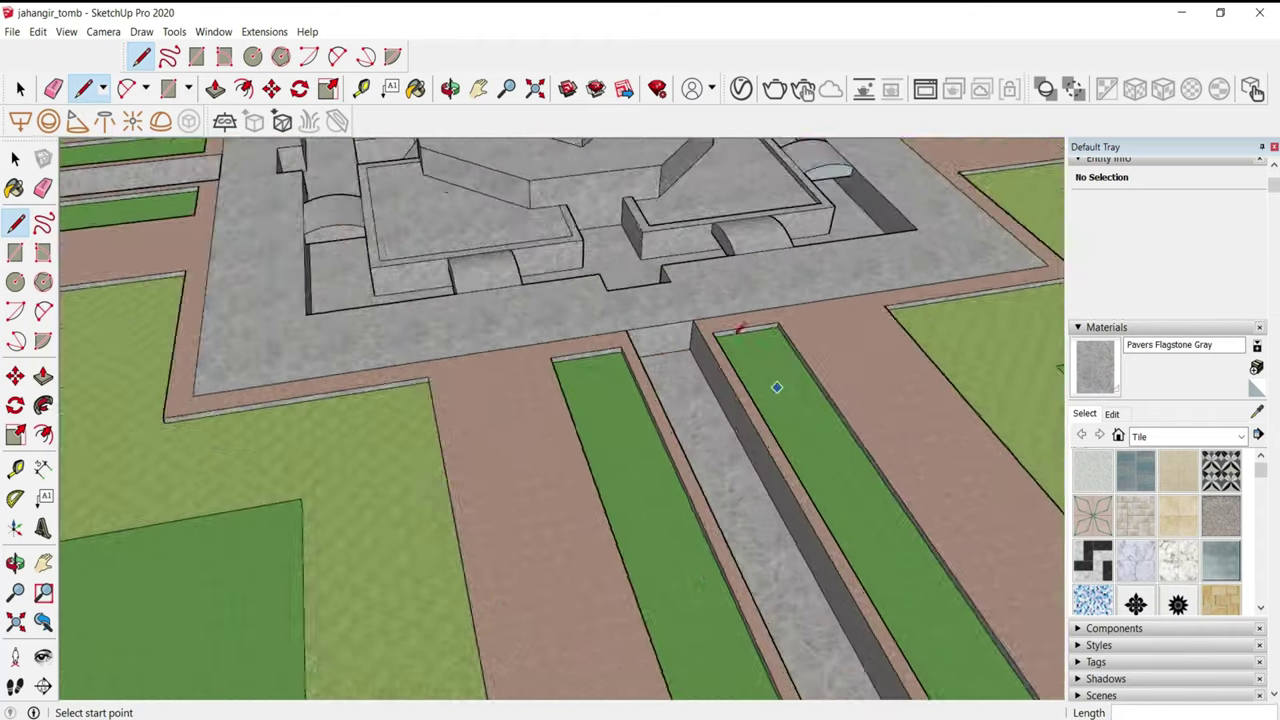
scroll(674, 323, "up", 3)
left_click(674, 325)
scroll(563, 363, "up", 1)
key("space")
scroll(334, 509, "down", 3)
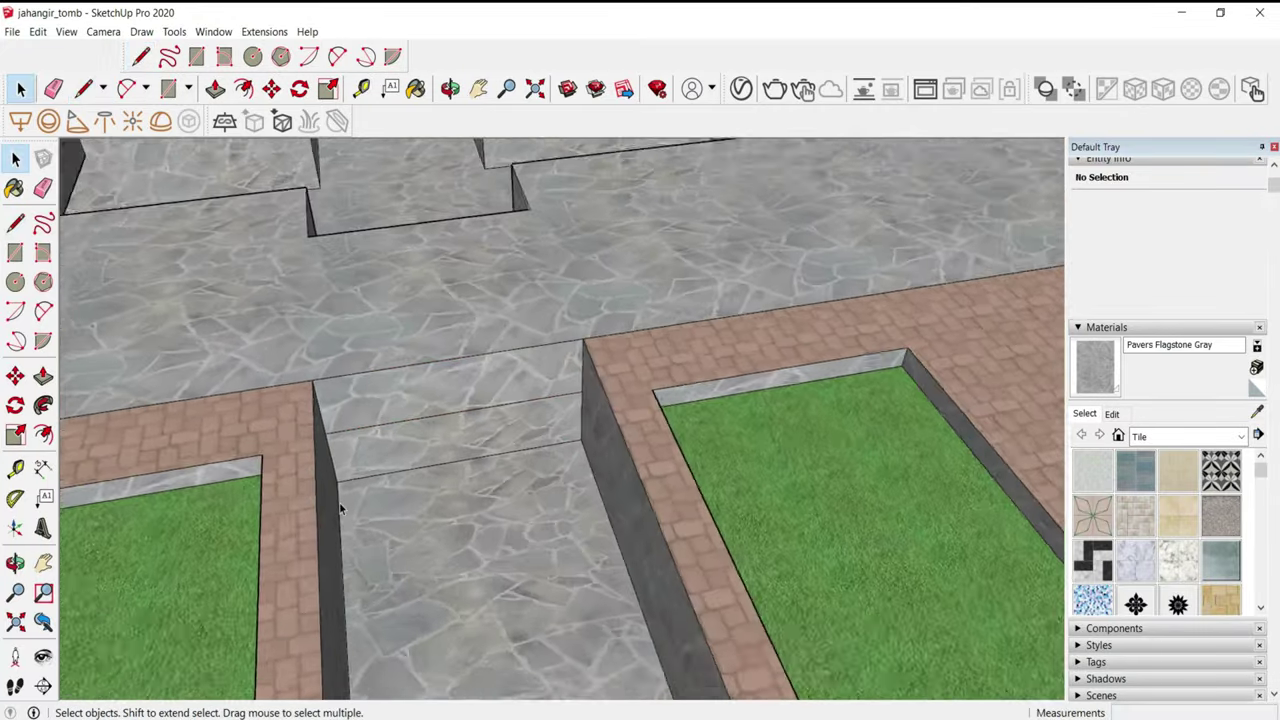
scroll(430, 509, "down", 3)
scroll(526, 509, "down", 2)
scroll(583, 425, "up", 3)
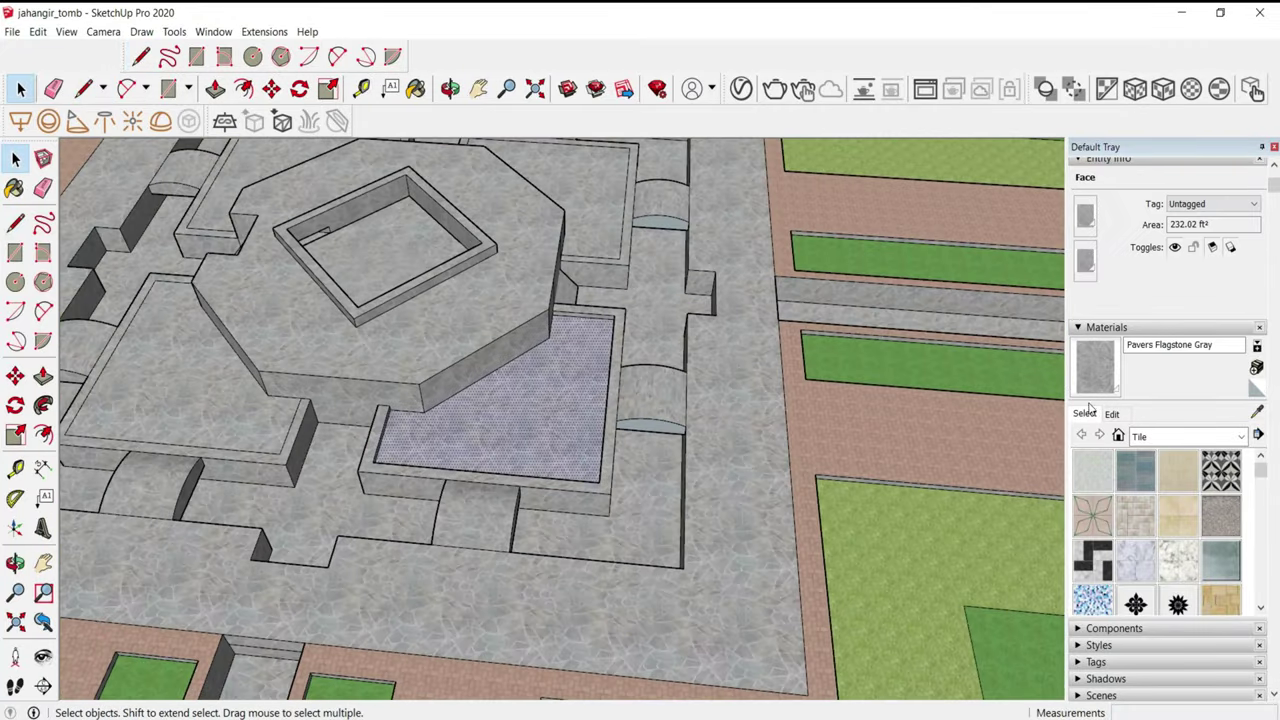
middle_click_drag(710, 262, 710, 233)
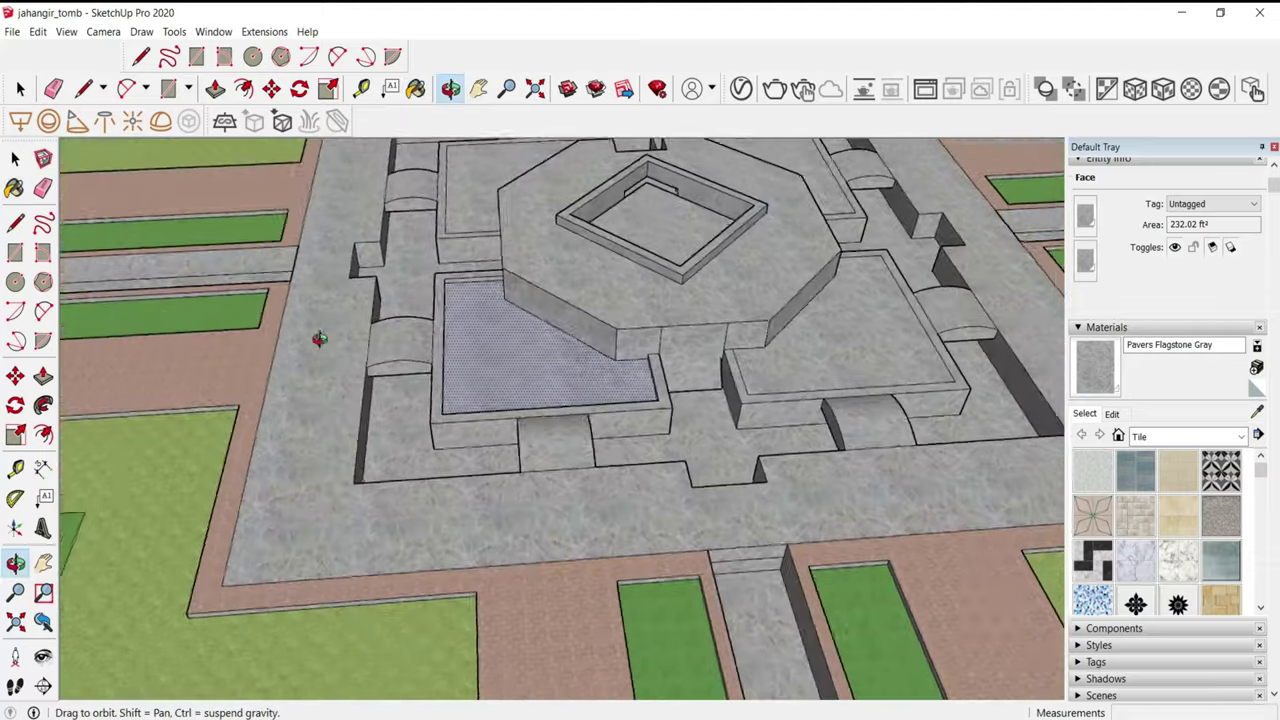
key("space")
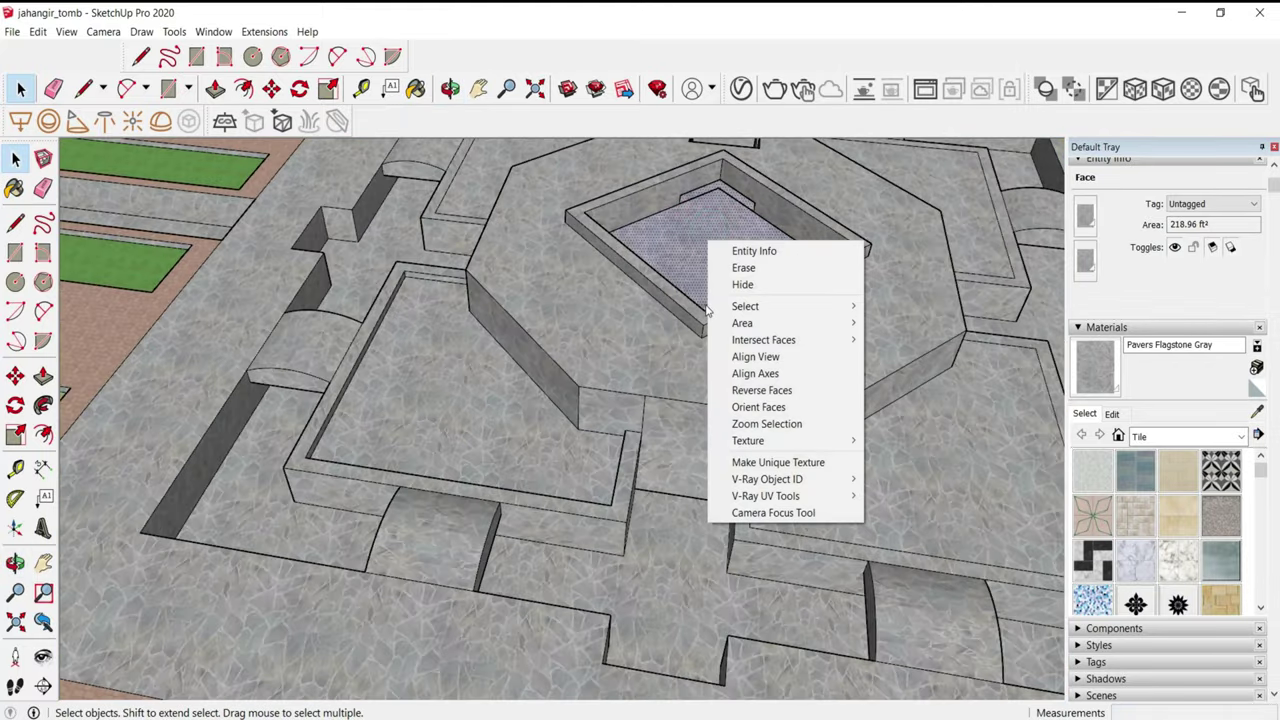
- Explode the central pit's group into loose geometry
left_click(705, 200)
right_click(709, 194)
left_click(749, 313)
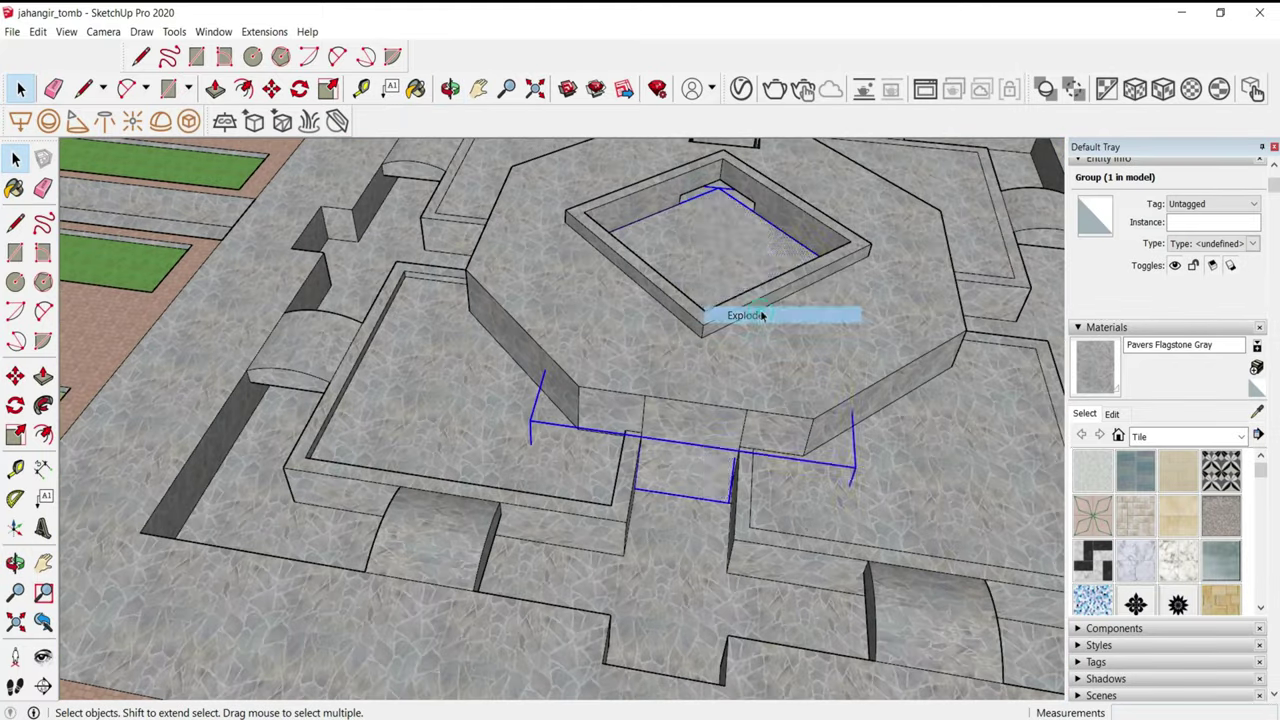
scroll(714, 194, "up", 2)
key("e")
scroll(737, 191, "up", 2)
scroll(706, 346, "down", 5)
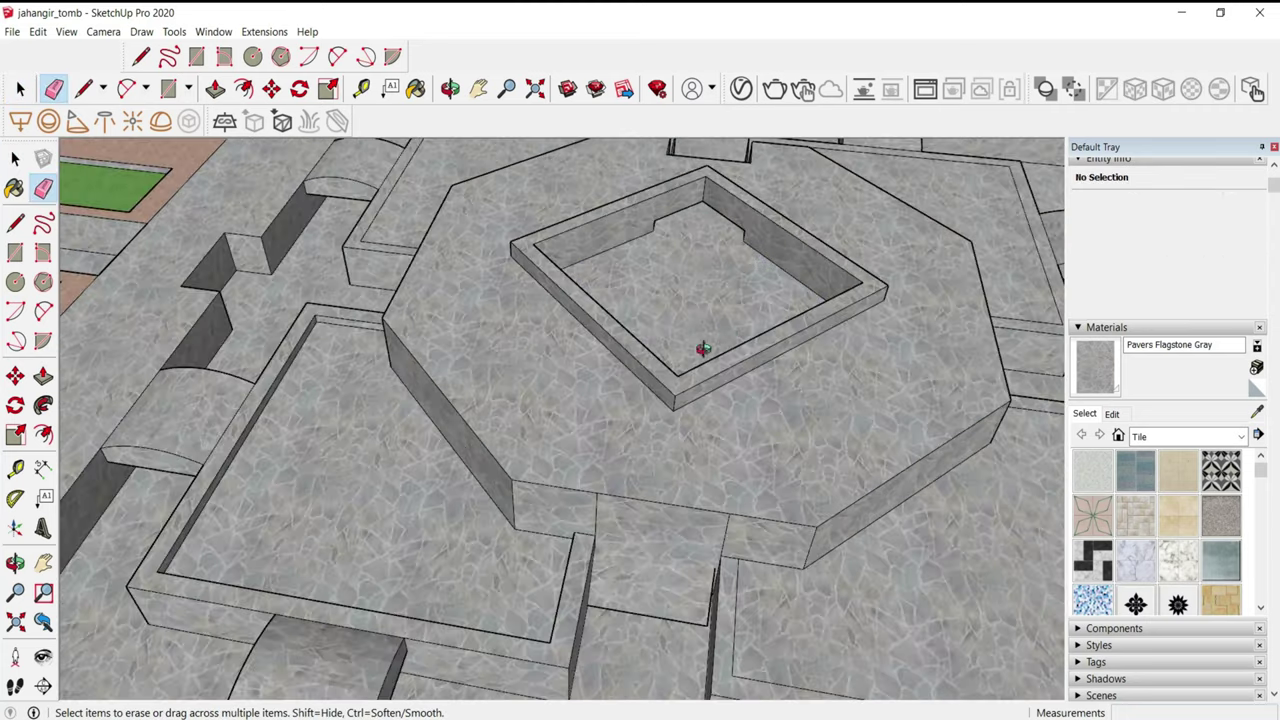
- Draw a line along the base of the pit's inner wall from its inner corner
middle_click_drag(706, 346, 528, 447)
scroll(596, 436, "up", 3)
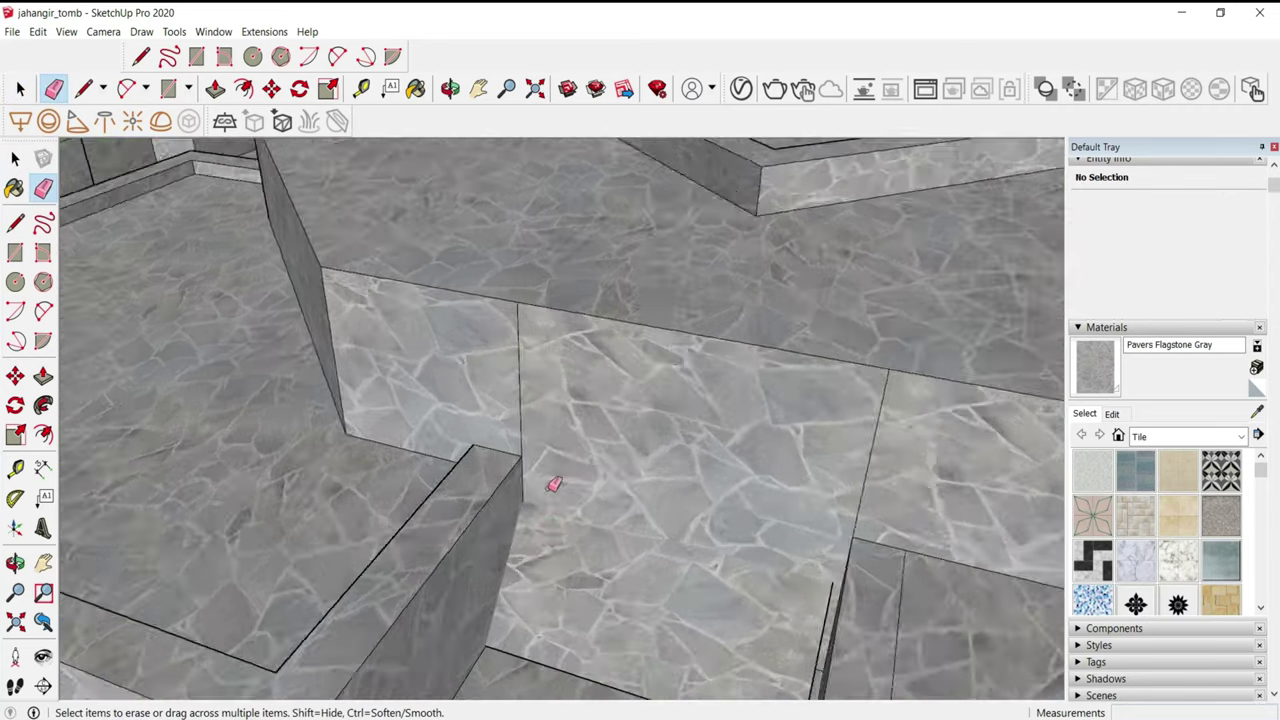
scroll(557, 480, "down", 3)
middle_click_drag(191, 409, 794, 451)
scroll(773, 389, "down", 2)
scroll(773, 389, "up", 3)
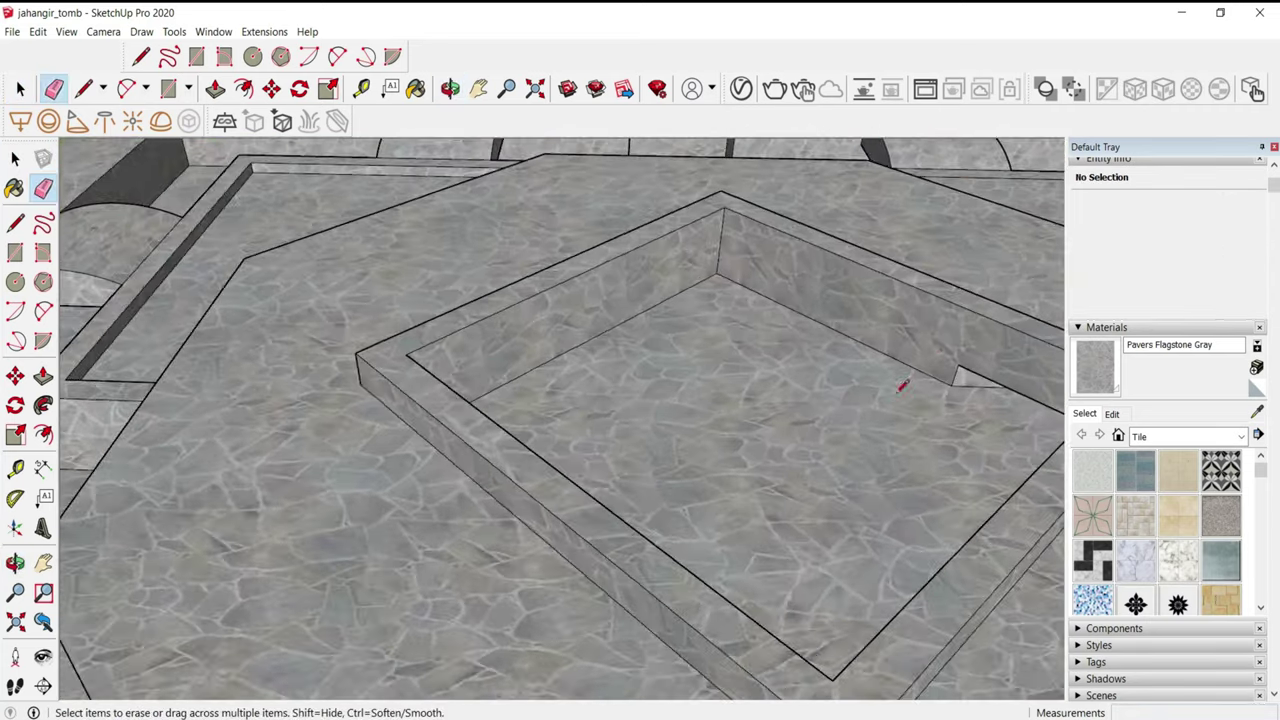
key("l")
left_click(958, 364)
left_click(718, 254)
mouse_move(718, 254)
middle_mouse_down()
mouse_move(342, 352)
mouse_move(249, 217)
middle_mouse_up()
left_click(293, 352)
scroll(293, 352, "down", 3)
scroll(249, 217, "up", 3)
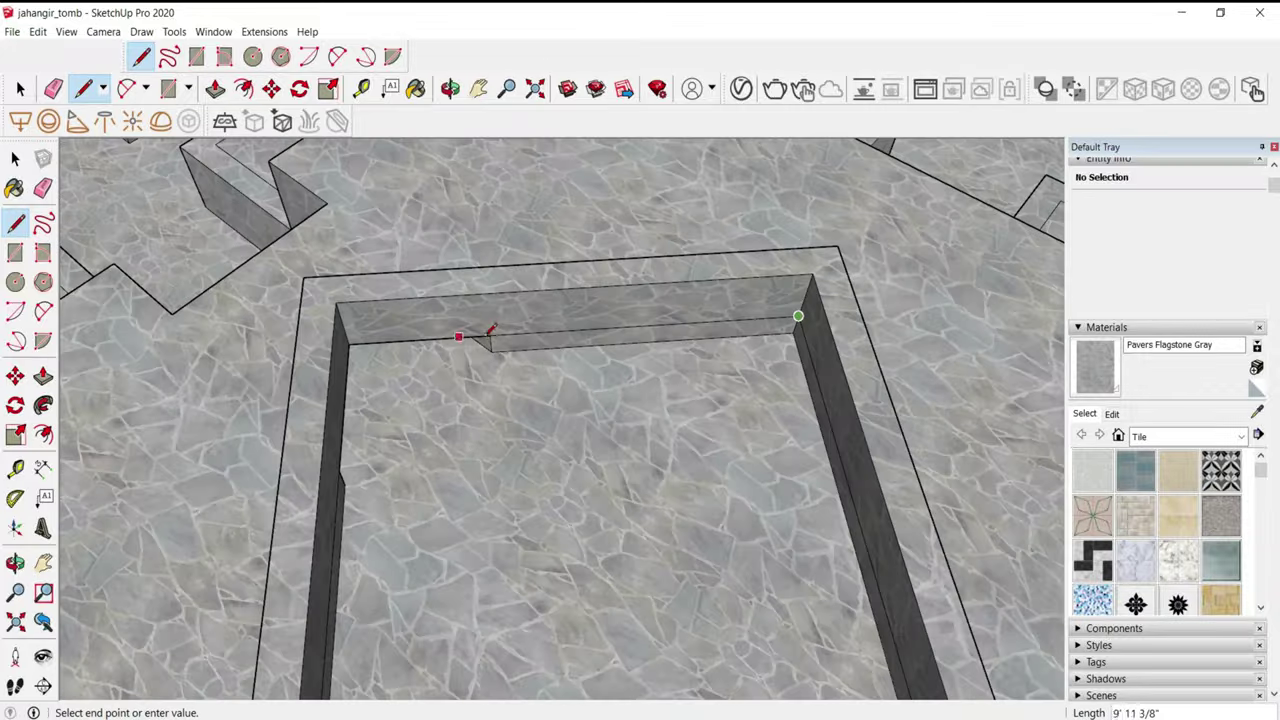
left_click(380, 366)
- Start a line and a rectangle in the pit's corner, then cancel both
key("space")
middle_click_drag(489, 408, 577, 378)
scroll(577, 378, "up", 2)
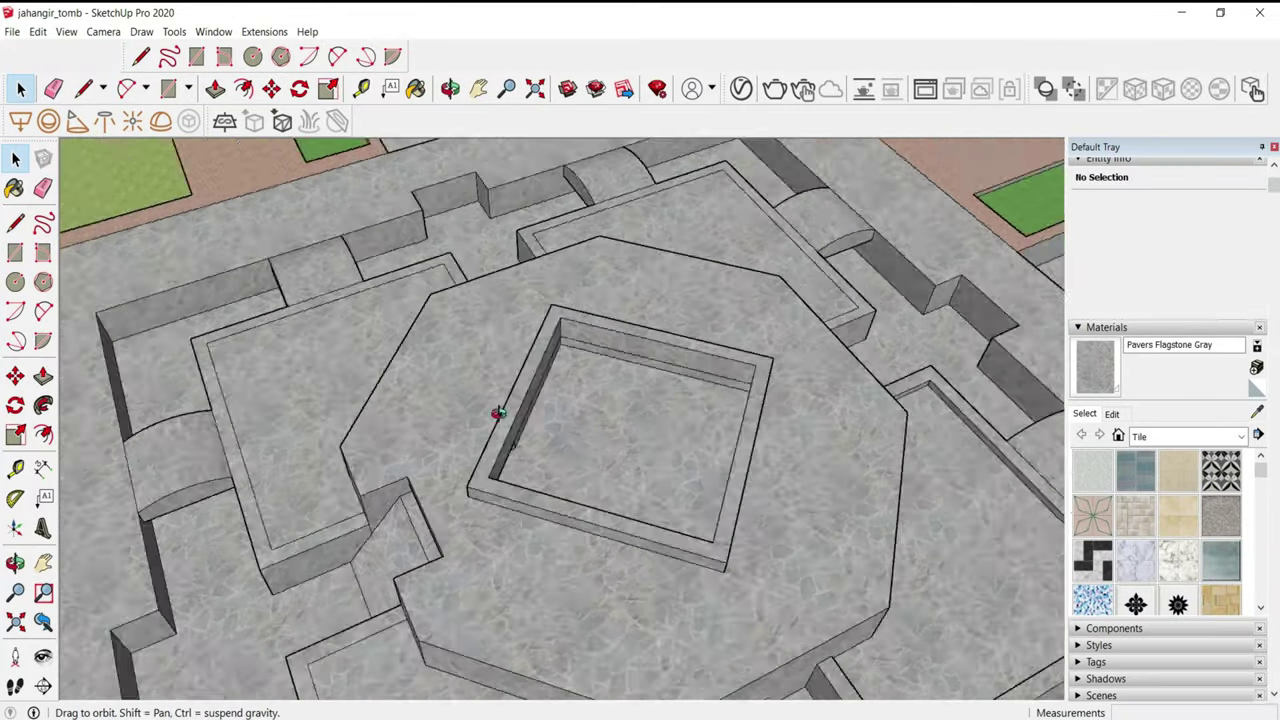
scroll(494, 414, "up", 3)
scroll(400, 320, "up", 3)
key("l")
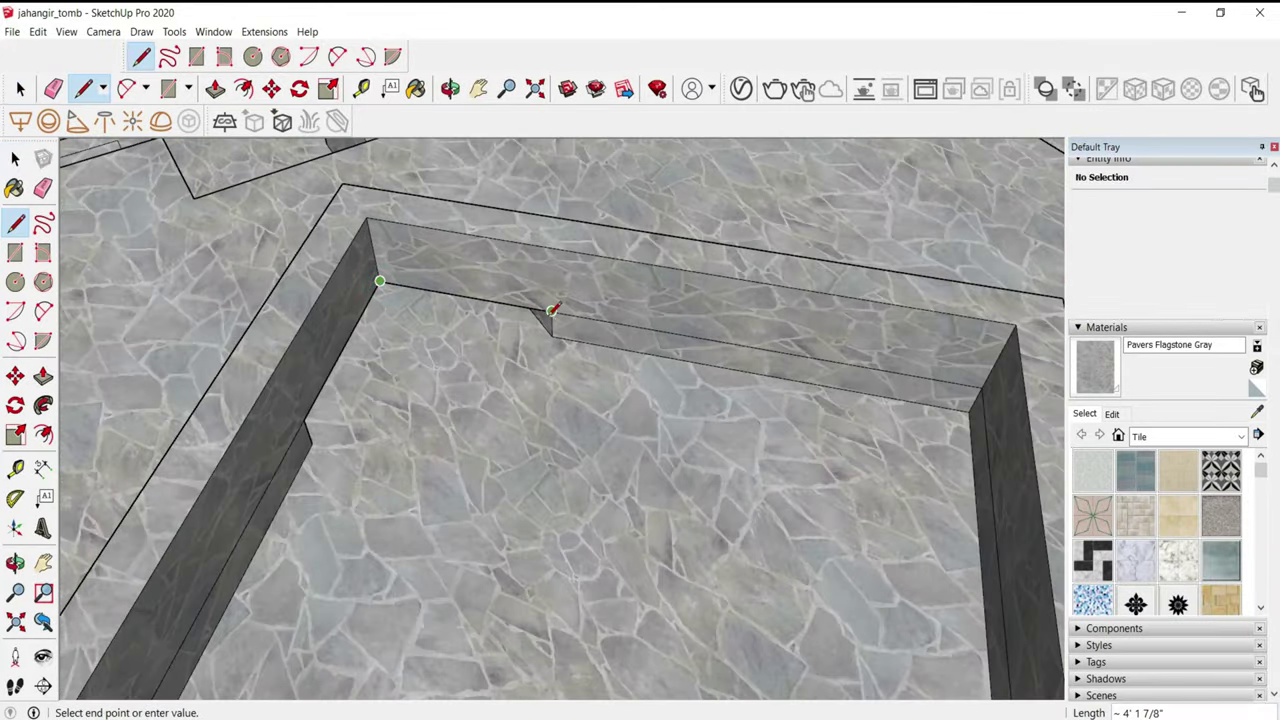
middle_click_drag(537, 337, 500, 371)
key("space")
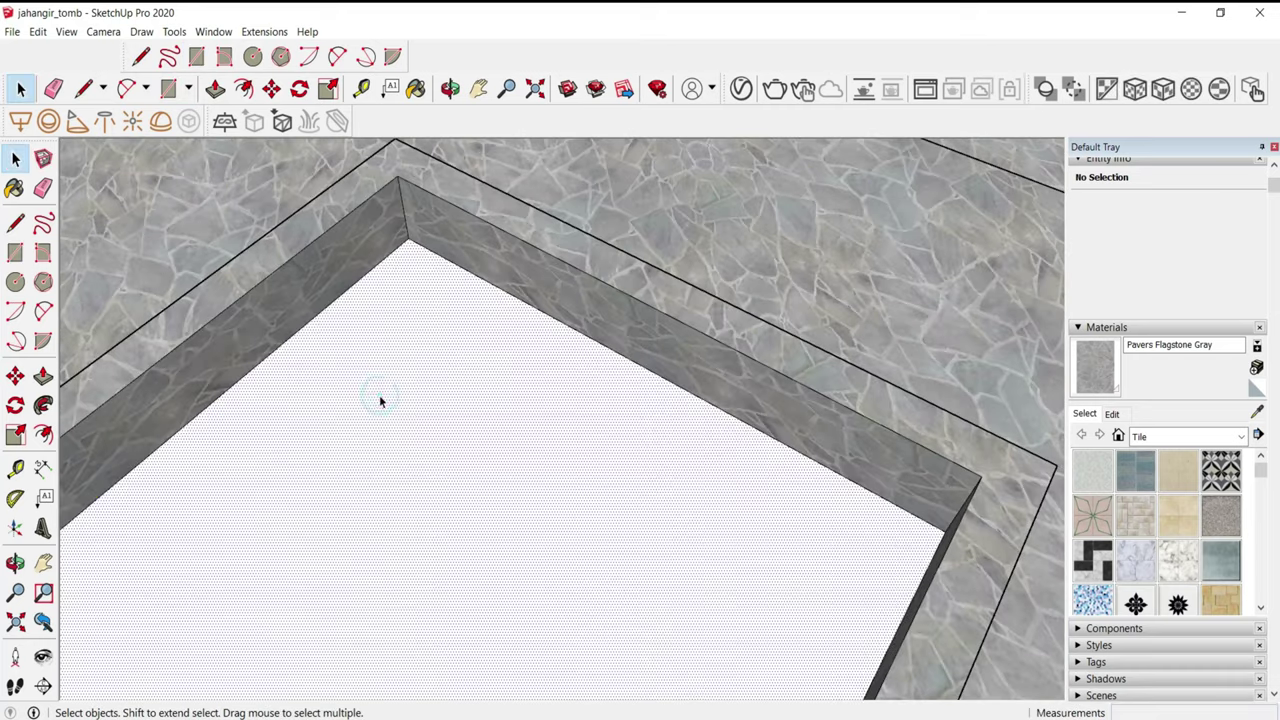
key("r")
left_click(288, 370)
key("space")
middle_click_drag(451, 371, 496, 311)
- Copy the light strip on the pit's back wall to the right corner and left section
left_click(496, 313)
key("ctrl")
left_click(548, 328)
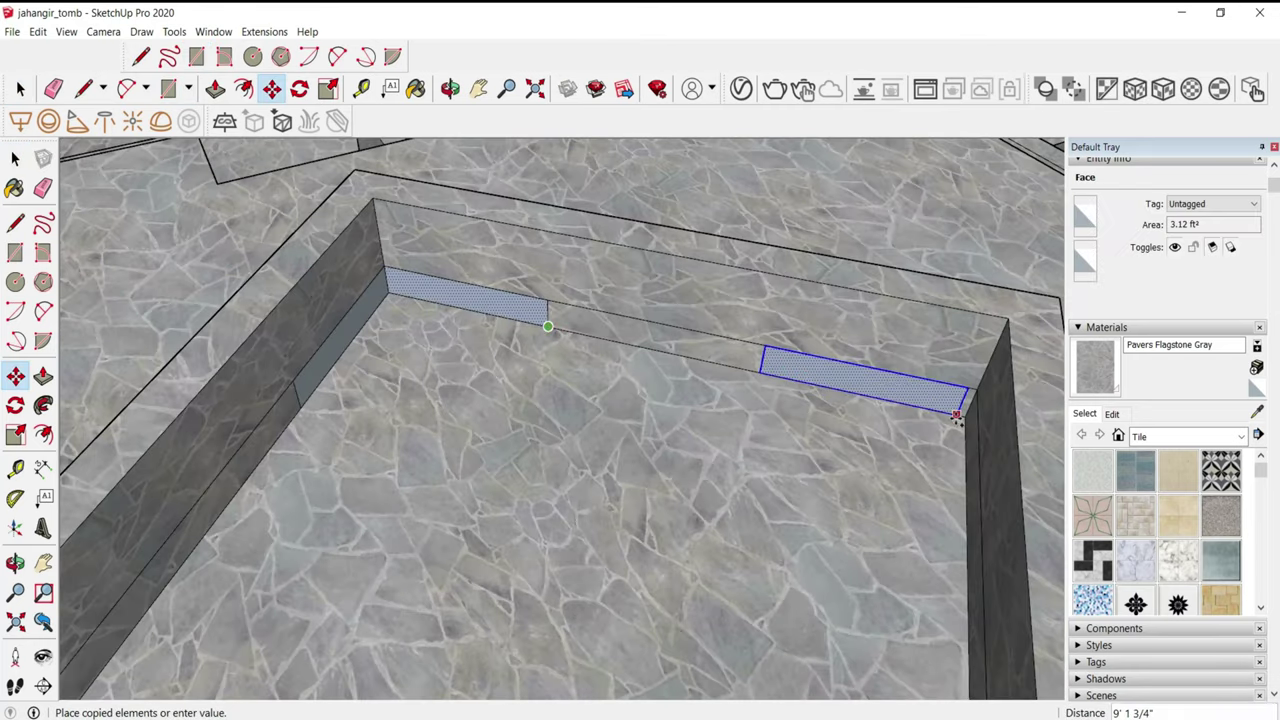
left_click(676, 431)
mouse_move(676, 431)
middle_mouse_down()
mouse_move(814, 449)
mouse_move(608, 345)
middle_mouse_up()
key("space")
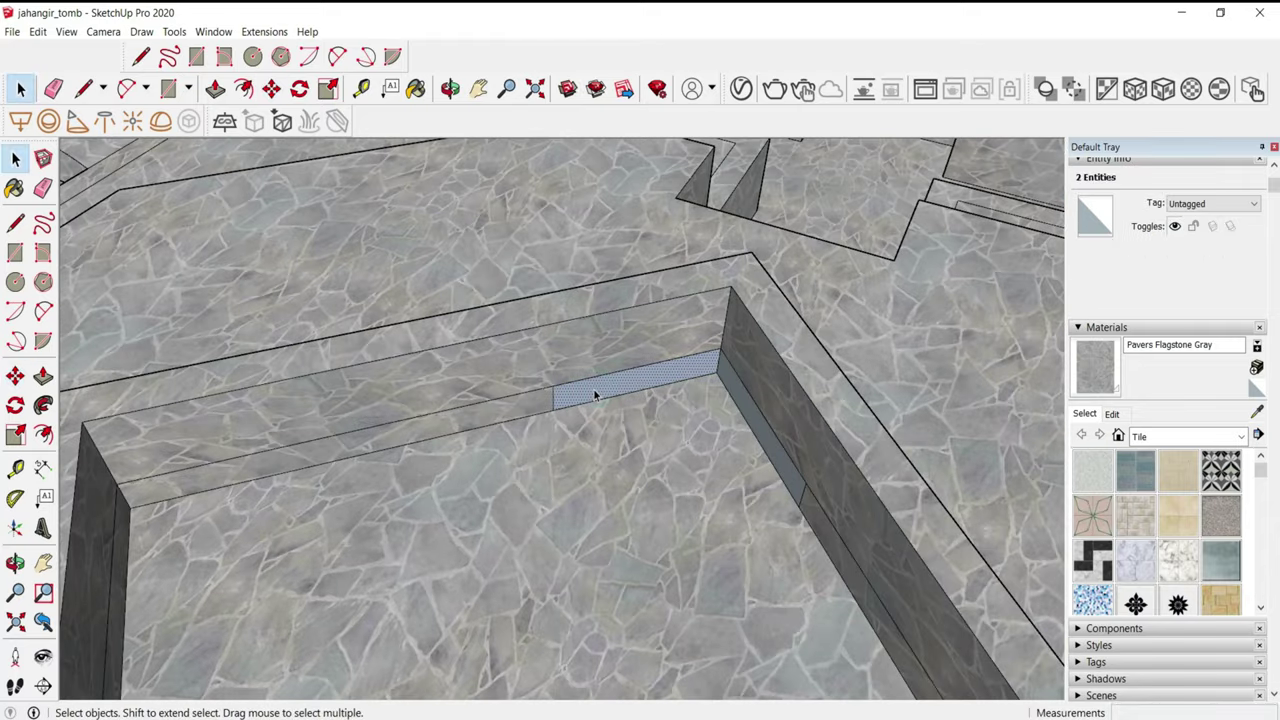
left_click(593, 388)
key("m")
key("ctrl")
left_click(553, 386)
- Copy the selected strips along the pit's right wall
left_click(143, 486)
scroll(277, 386, "down", 3)
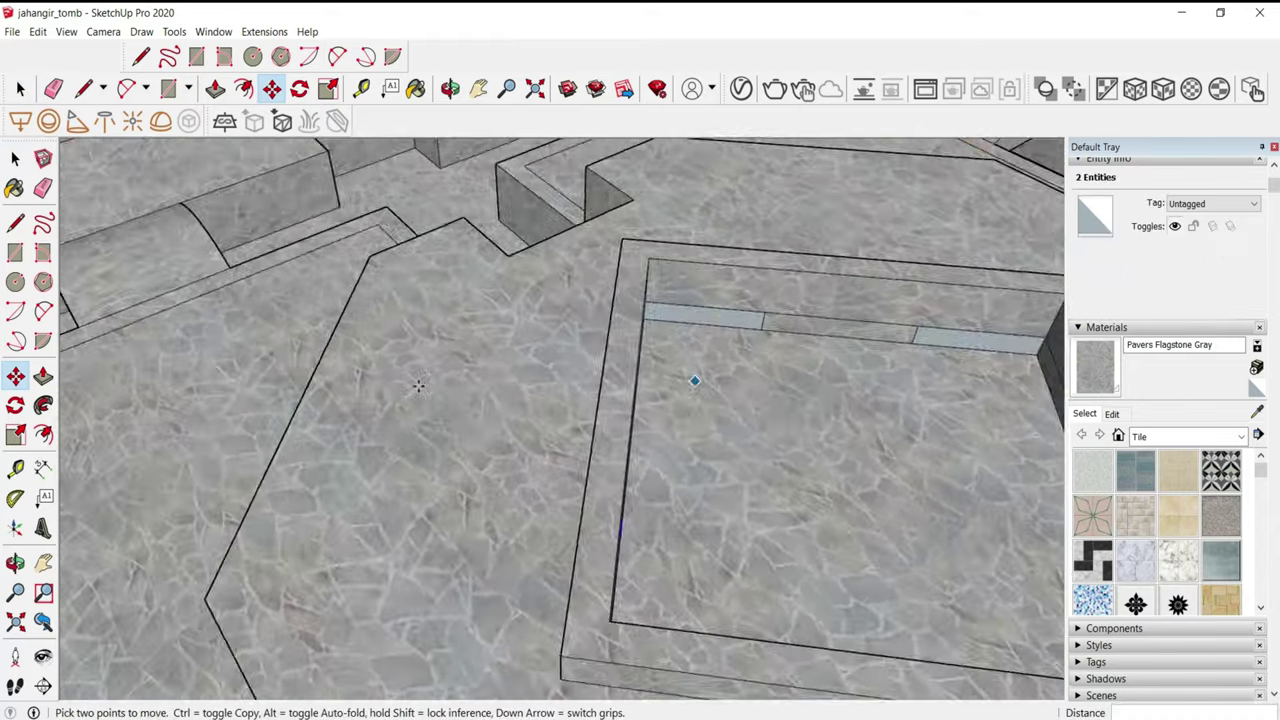
mouse_move(691, 377)
middle_mouse_down()
mouse_move(753, 310)
mouse_move(509, 371)
middle_mouse_up()
scroll(753, 310, "up", 3)
key("space")
scroll(631, 337, "up", 3)
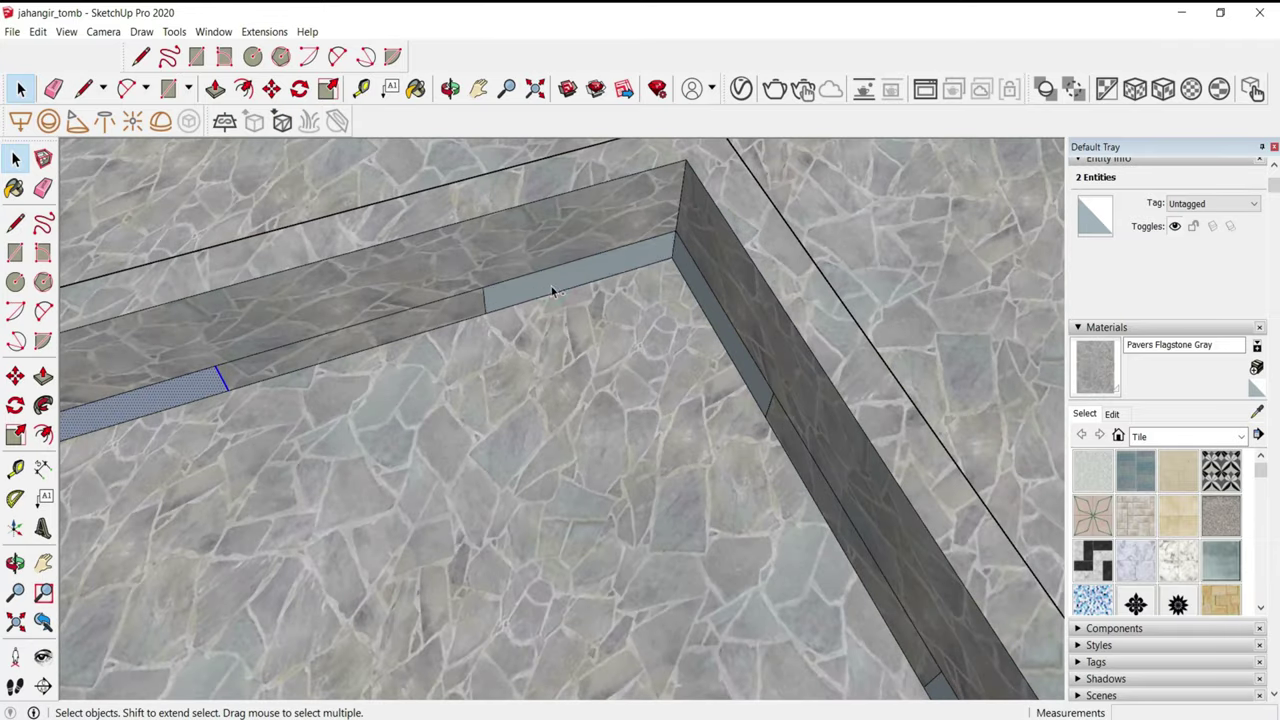
key("m")
key("ctrl")
left_click(646, 229)
mouse_move(677, 229)
middle_mouse_down()
mouse_move(751, 394)
mouse_move(806, 302)
mouse_move(549, 357)
mouse_move(120, 366)
mouse_move(514, 394)
middle_mouse_up()
left_click(806, 302)
key("space")
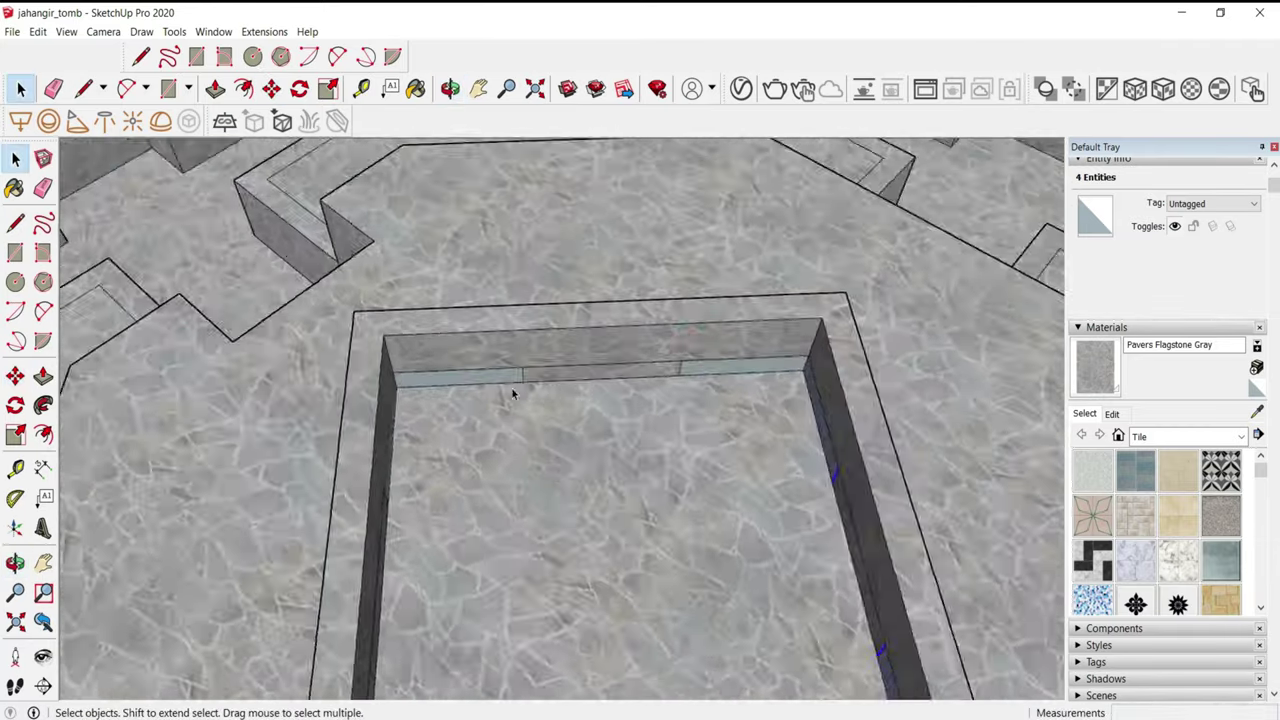
- Copy the strips again from their corner to another wall of the pit
key("m")
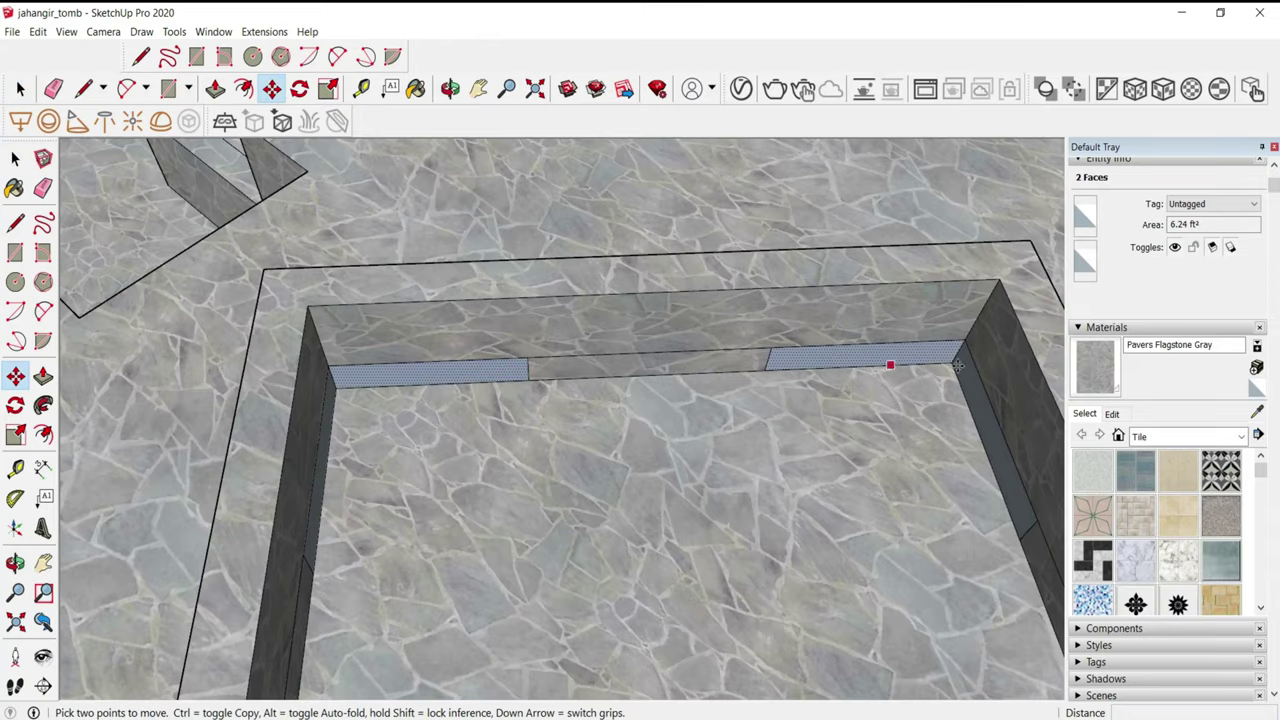
key("ctrl")
left_click(963, 345)
scroll(651, 503, "down", 5)
middle_click_drag(651, 503, 722, 518)
scroll(857, 423, "down", 2)
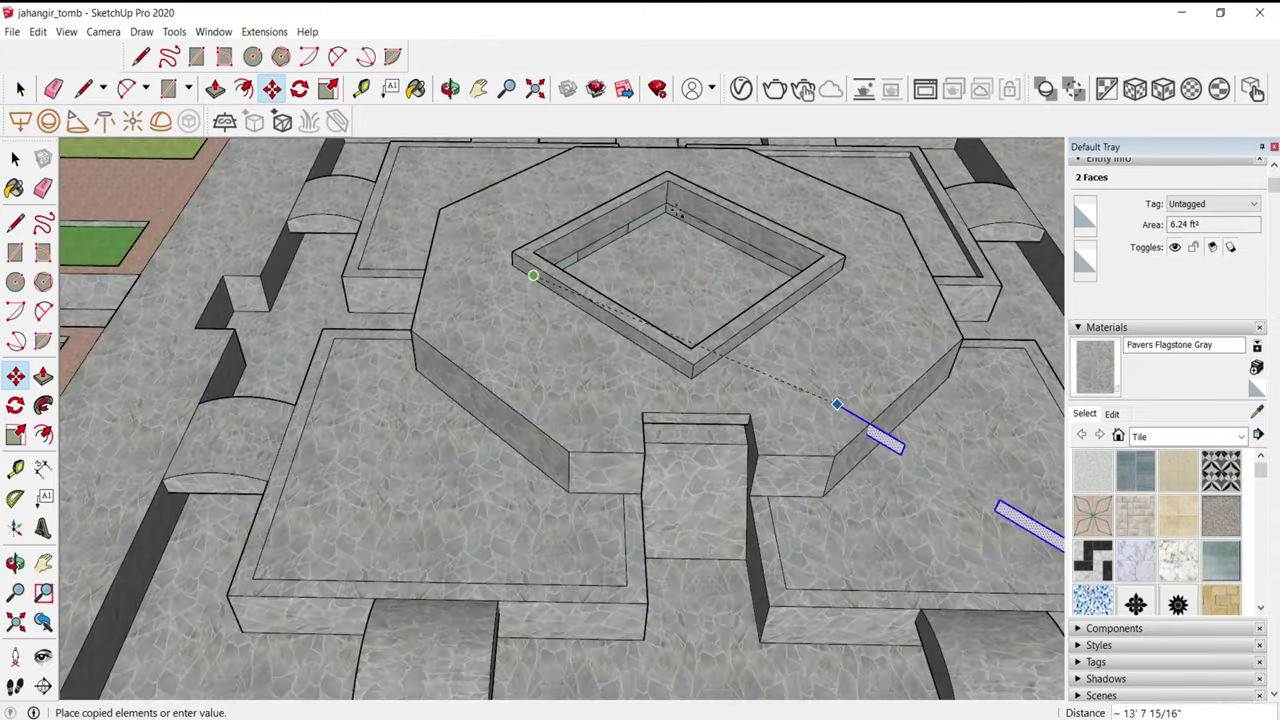
scroll(661, 202, "up", 8)
scroll(581, 338, "down", 5)
mouse_move(554, 363)
middle_mouse_down()
mouse_move(580, 371)
mouse_move(540, 460)
middle_mouse_up()
- Select a pit wall face and erase edges at the wall's inner corner
left_click(668, 490)
key("space")
key("e")
scroll(668, 490, "up", 5)
middle_click_drag(443, 414, 657, 486)
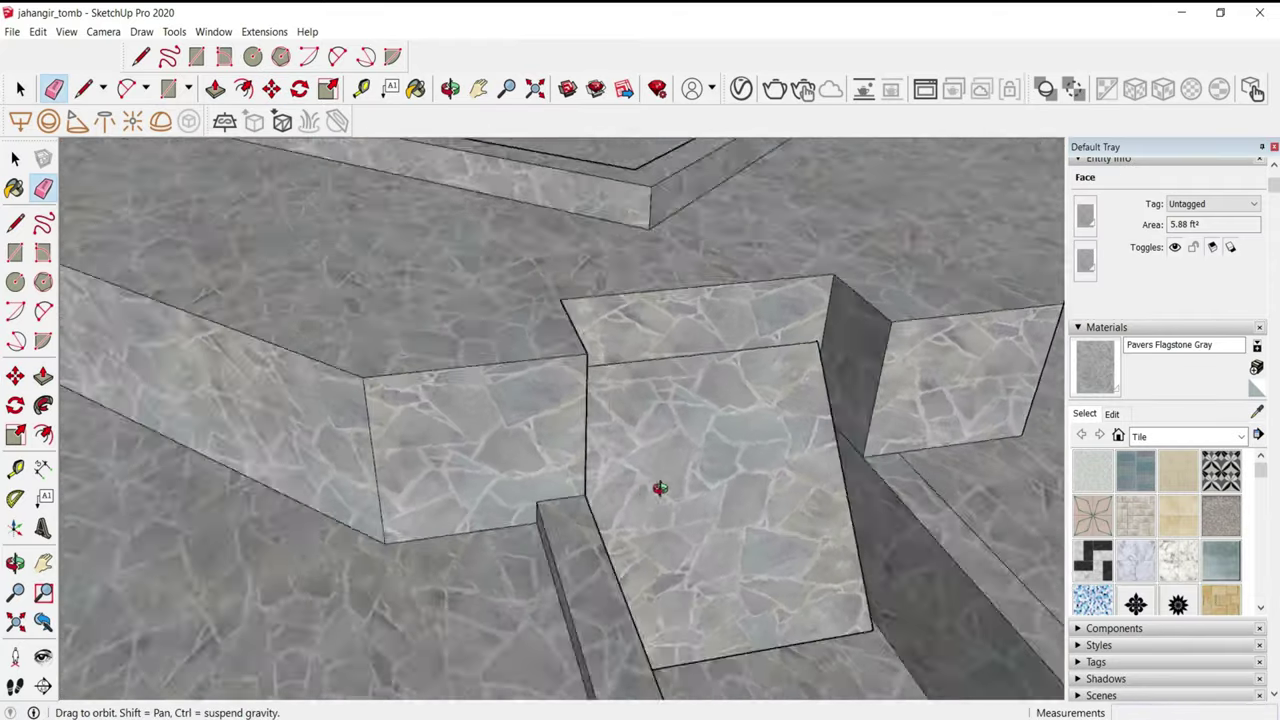
scroll(803, 420, "up", 3)
middle_click_drag(803, 420, 578, 450)
scroll(578, 450, "down", 5)
middle_click_drag(120, 449, 543, 297)
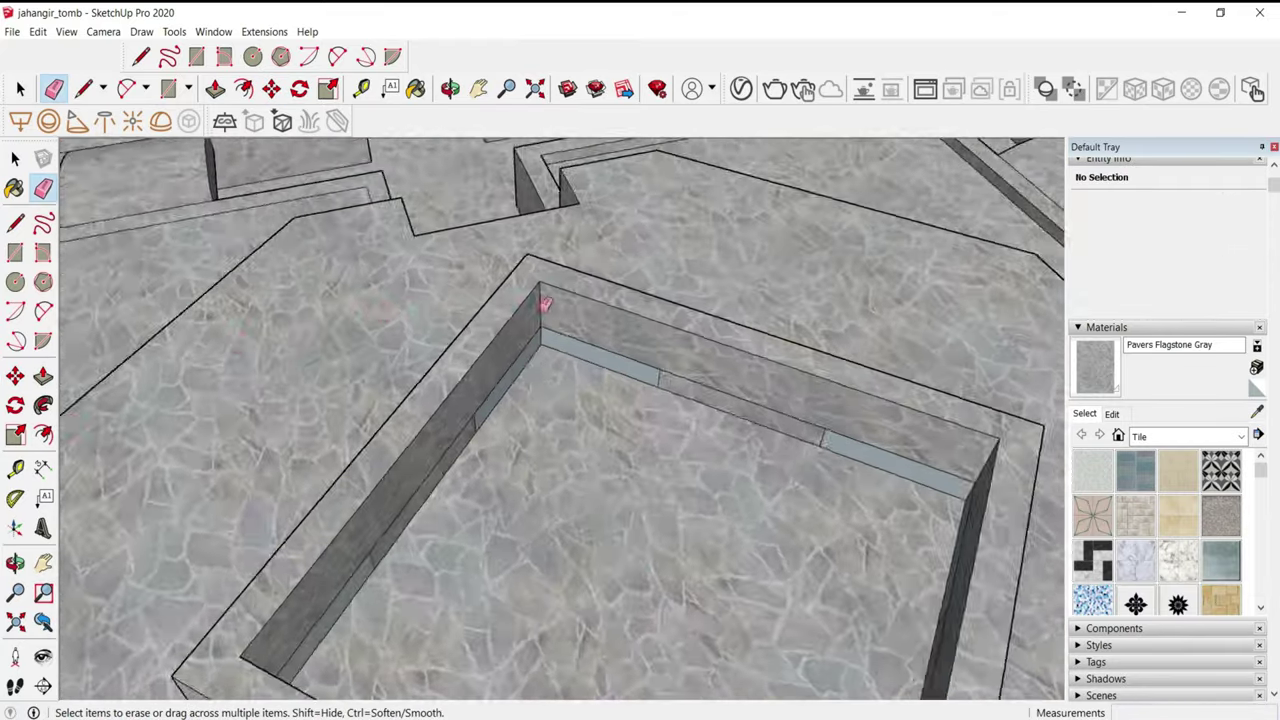
scroll(543, 297, "up", 3)
- Start rectangles at the passage wall corner and pit rim, then cancel them
left_click(452, 489)
mouse_move(452, 489)
middle_mouse_down()
mouse_move(749, 437)
mouse_move(726, 400)
middle_mouse_up()
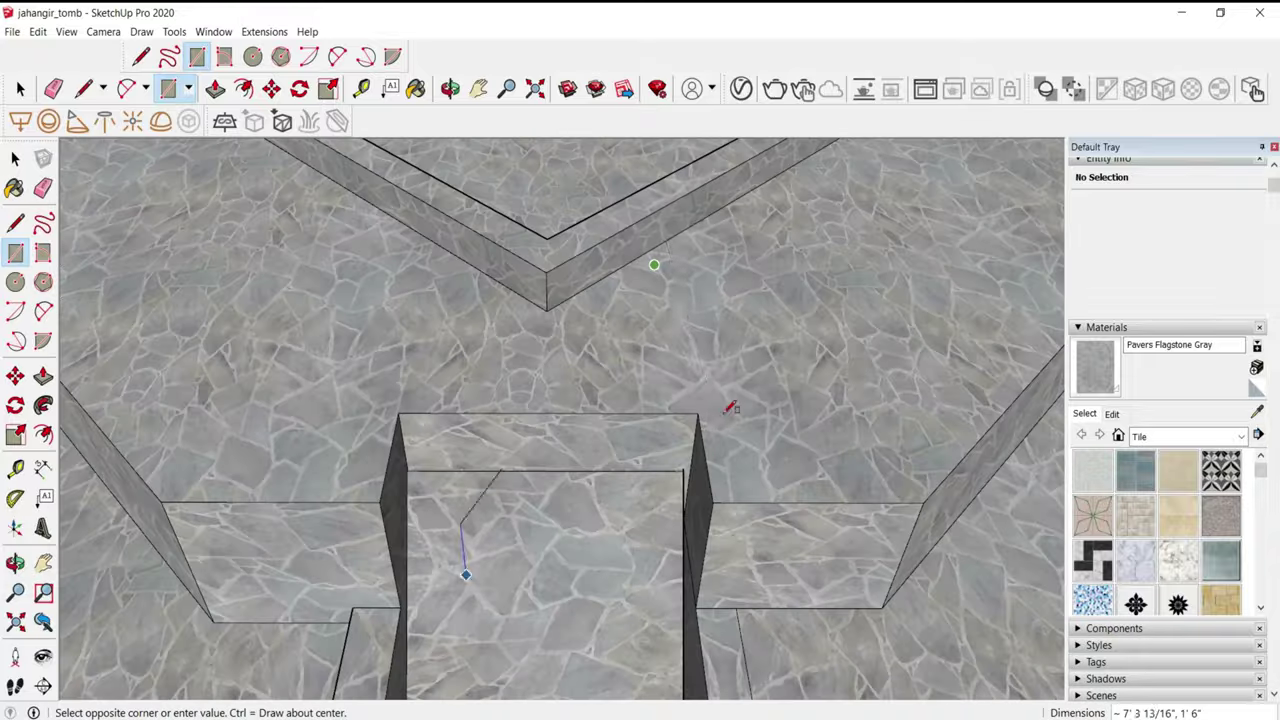
left_click(320, 430)
mouse_move(320, 430)
middle_mouse_down()
mouse_move(491, 409)
mouse_move(646, 357)
mouse_move(720, 314)
mouse_move(268, 343)
middle_mouse_up()
left_click(638, 352)
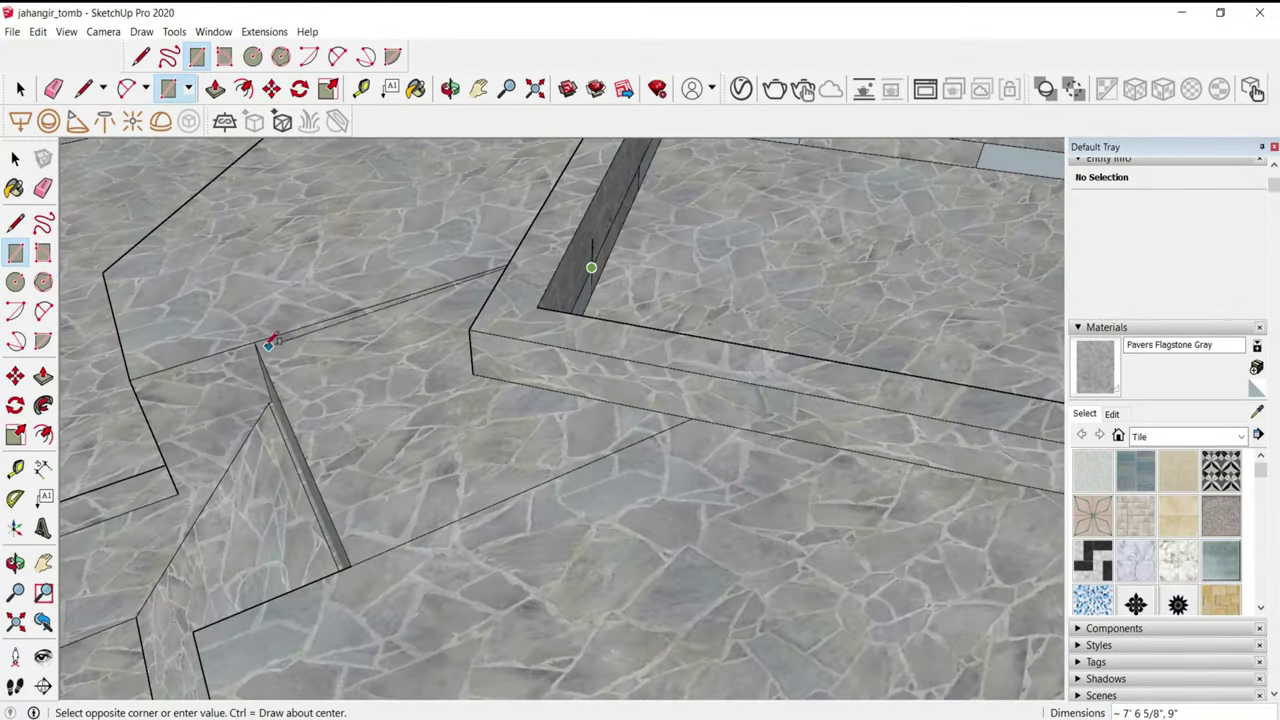
middle_click_drag(262, 451, 135, 427)
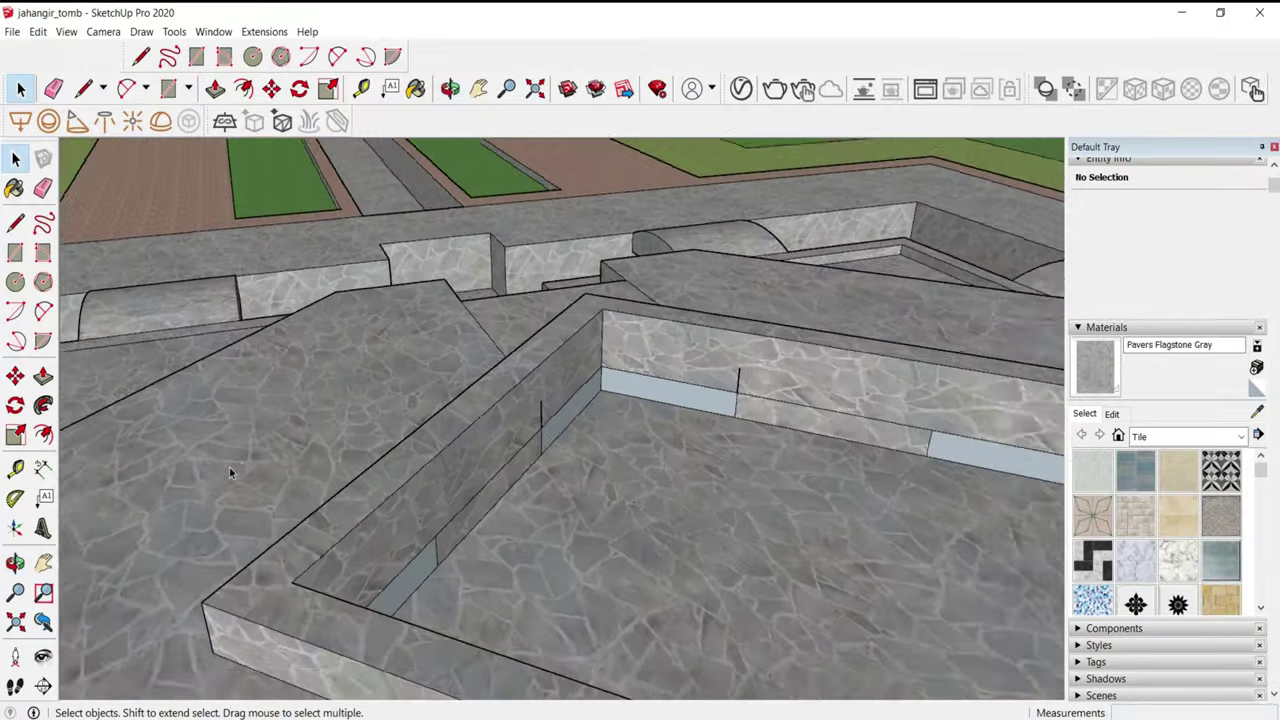
middle_click_drag(135, 427, 251, 423)
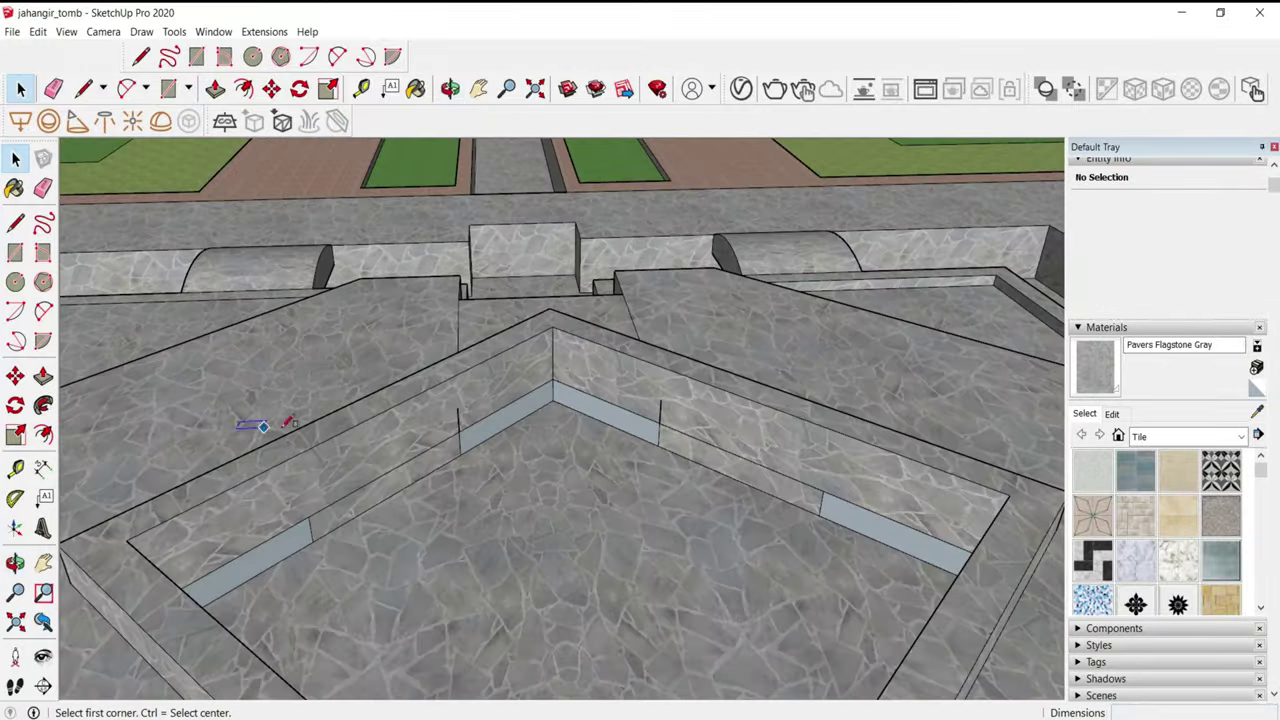
left_click(460, 432)
middle_click_drag(460, 432, 560, 500)
key("space")
- Draw a diagonal line ending at the wall-top corner of the raised platform
scroll(560, 500, "down", 10)
scroll(560, 451, "up", 8)
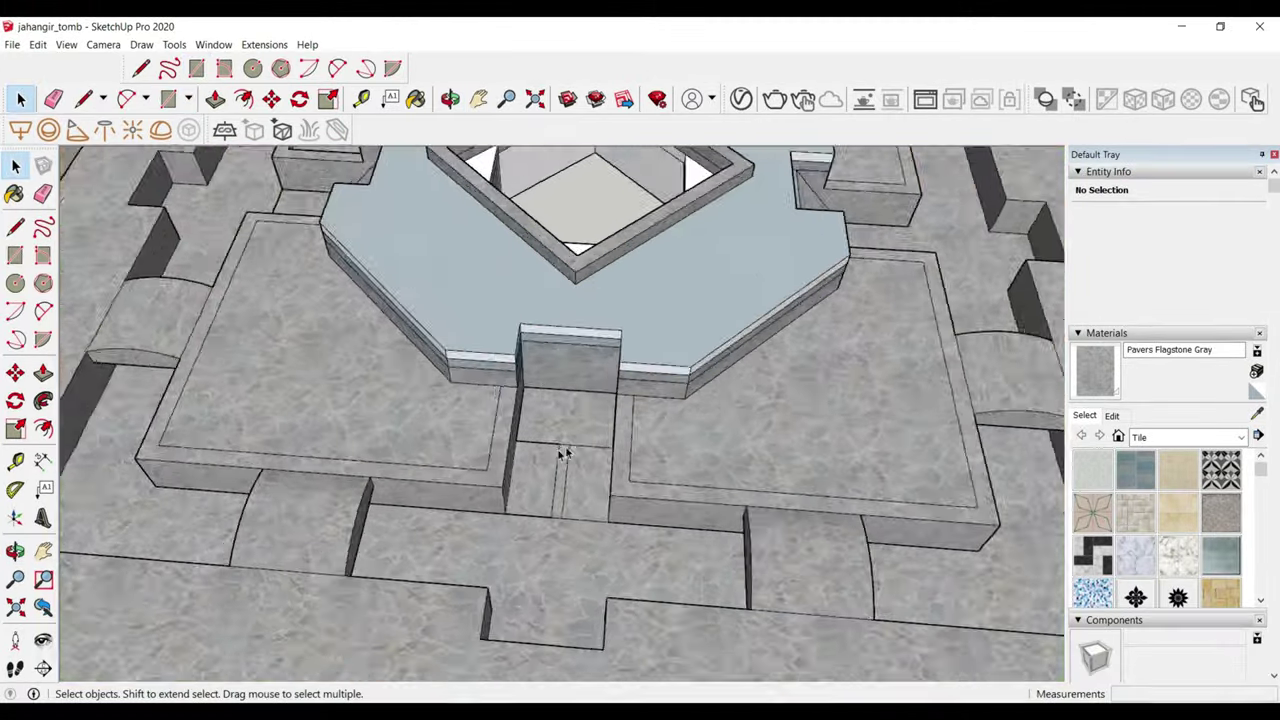
mouse_move(560, 451)
middle_mouse_down()
mouse_move(272, 458)
mouse_move(525, 462)
middle_mouse_up()
scroll(523, 471, "up", 3)
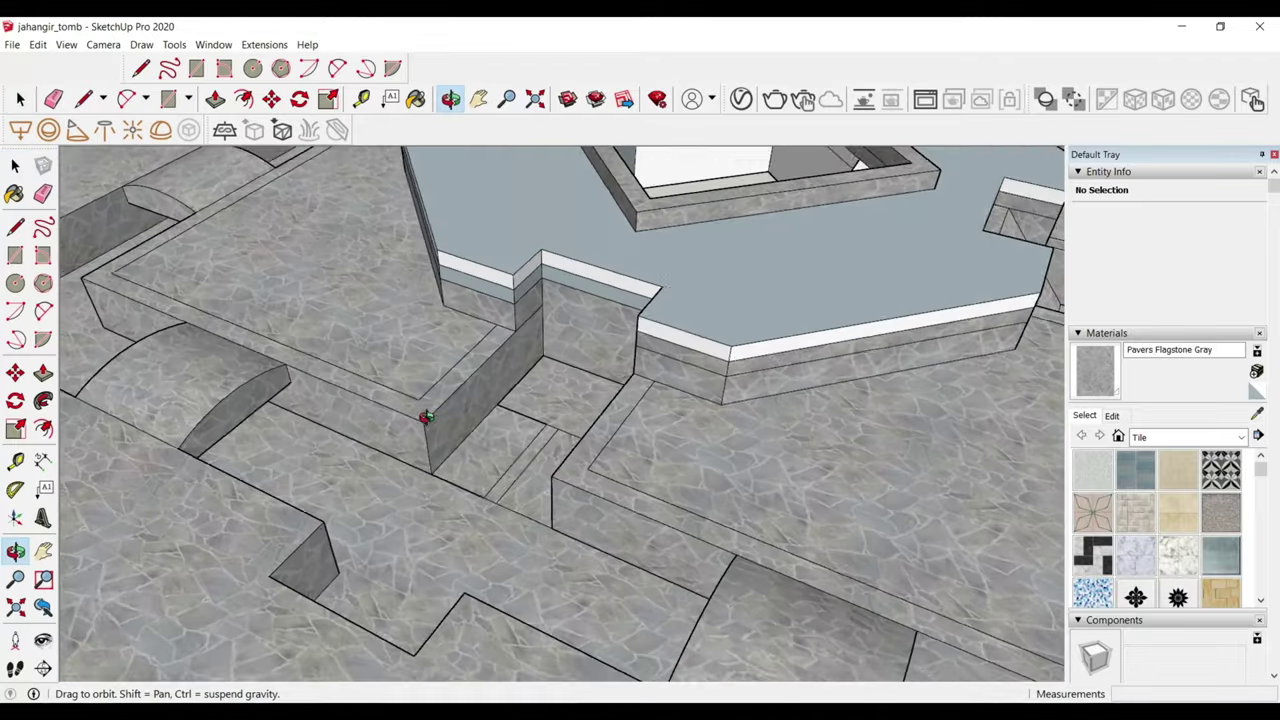
scroll(450, 400, "up", 3)
middle_click_drag(479, 369, 519, 423)
key("l")
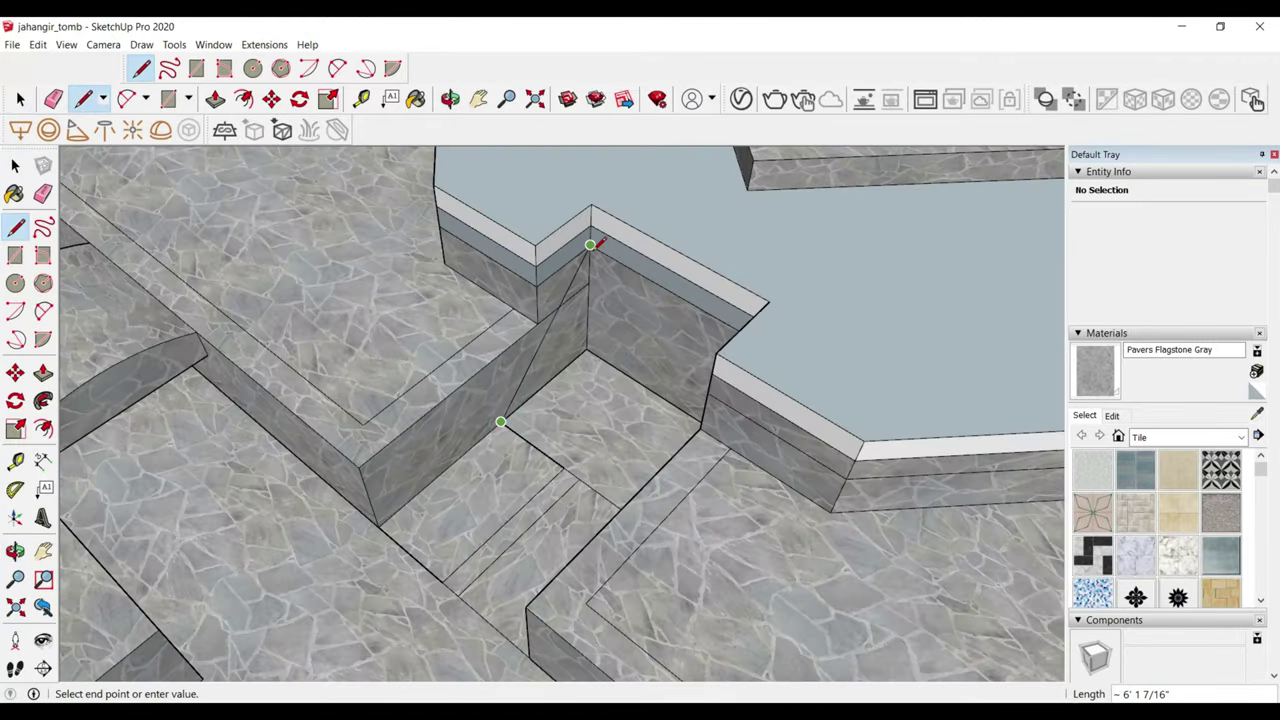
left_click(590, 244)
scroll(587, 318, "up", 2)
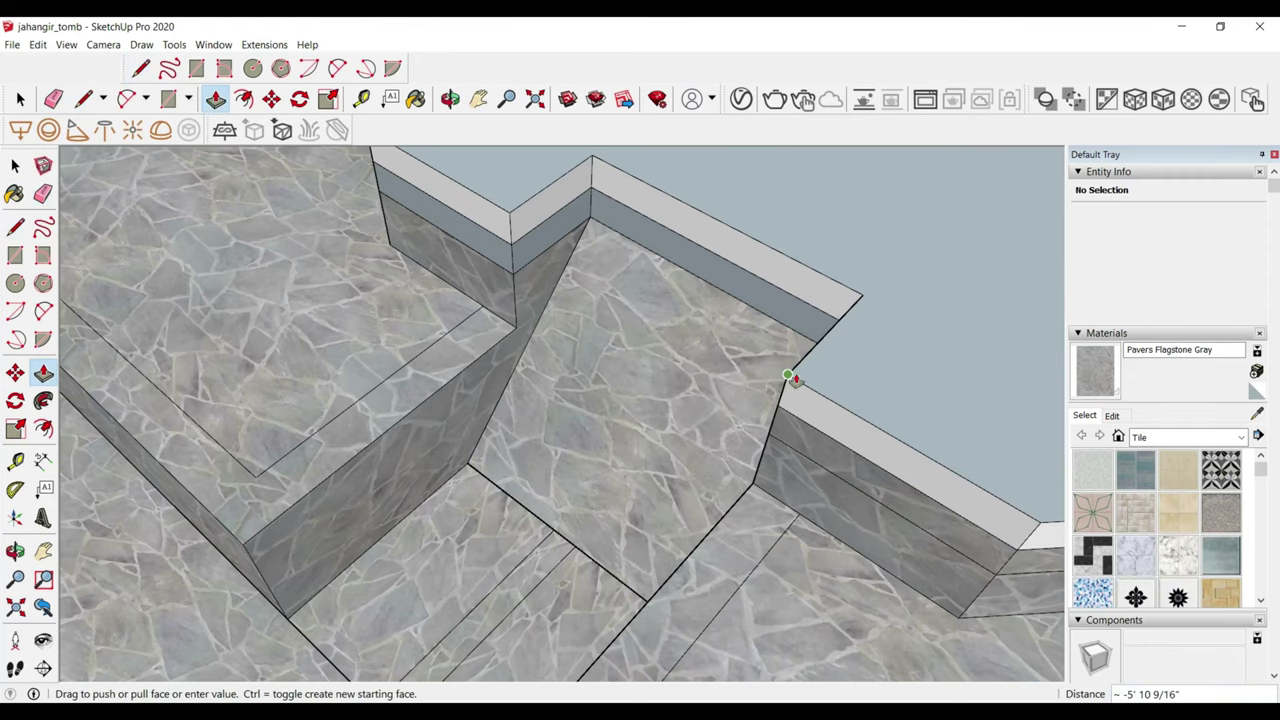
- Erase the stray edges on the passage floor
middle_click_drag(790, 328, 563, 517)
key("e")
left_click_drag(563, 517, 583, 539)
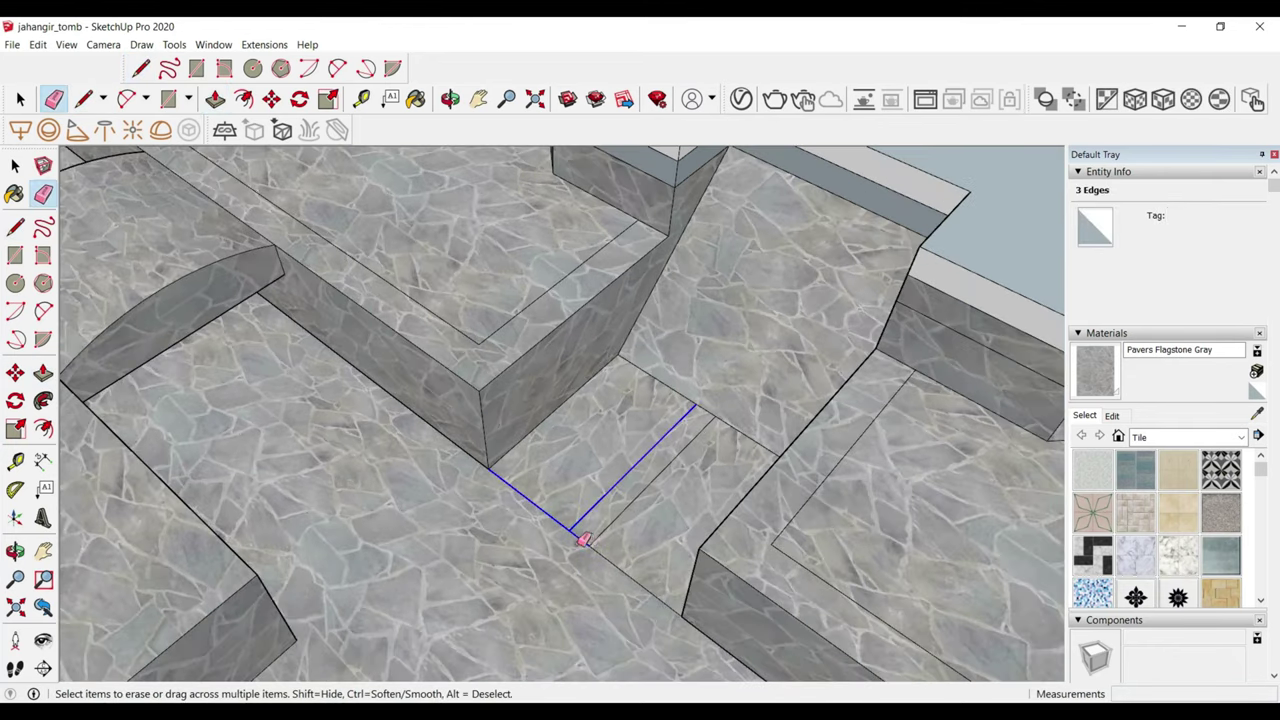
scroll(580, 510, "down", 3)
scroll(400, 443, "down", 5)
middle_click_drag(640, 425, 625, 483)
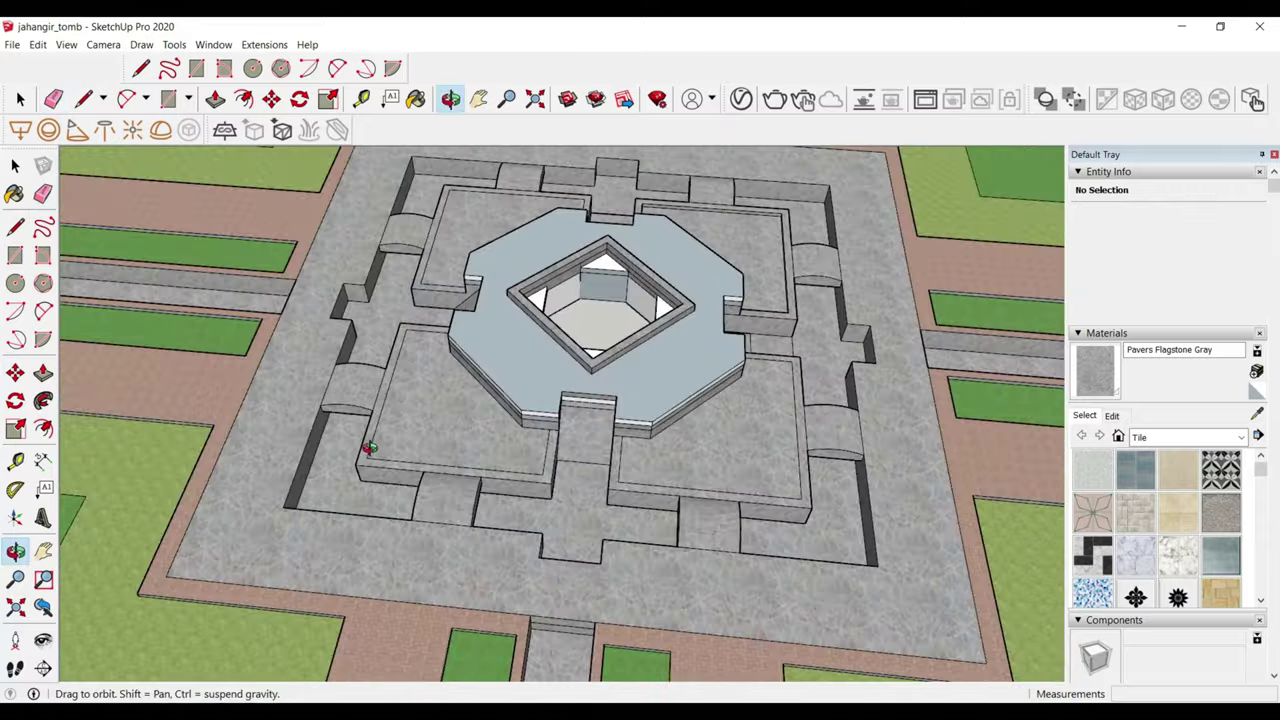
scroll(625, 483, "up", 3)
scroll(686, 506, "up", 3)
scroll(766, 434, "up", 2)
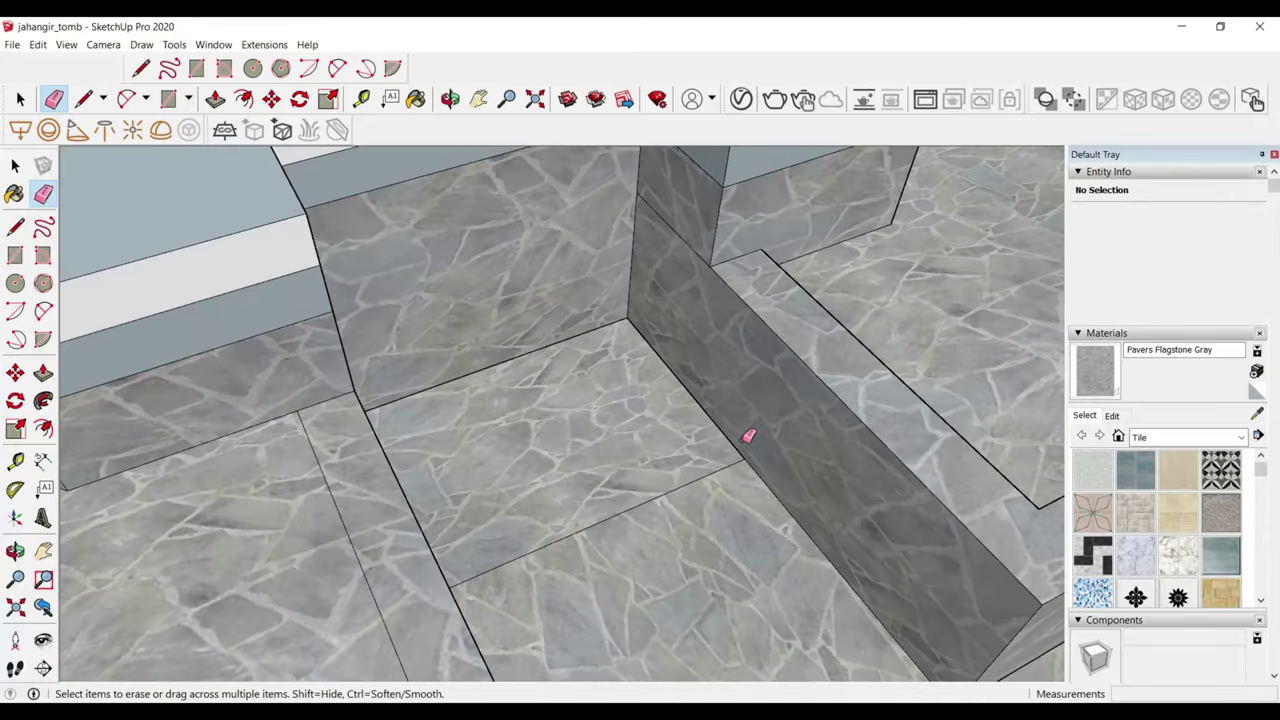
- Push the triangular wall face back about 2' 8 15/16"
left_click(742, 469)
scroll(742, 469, "down", 3)
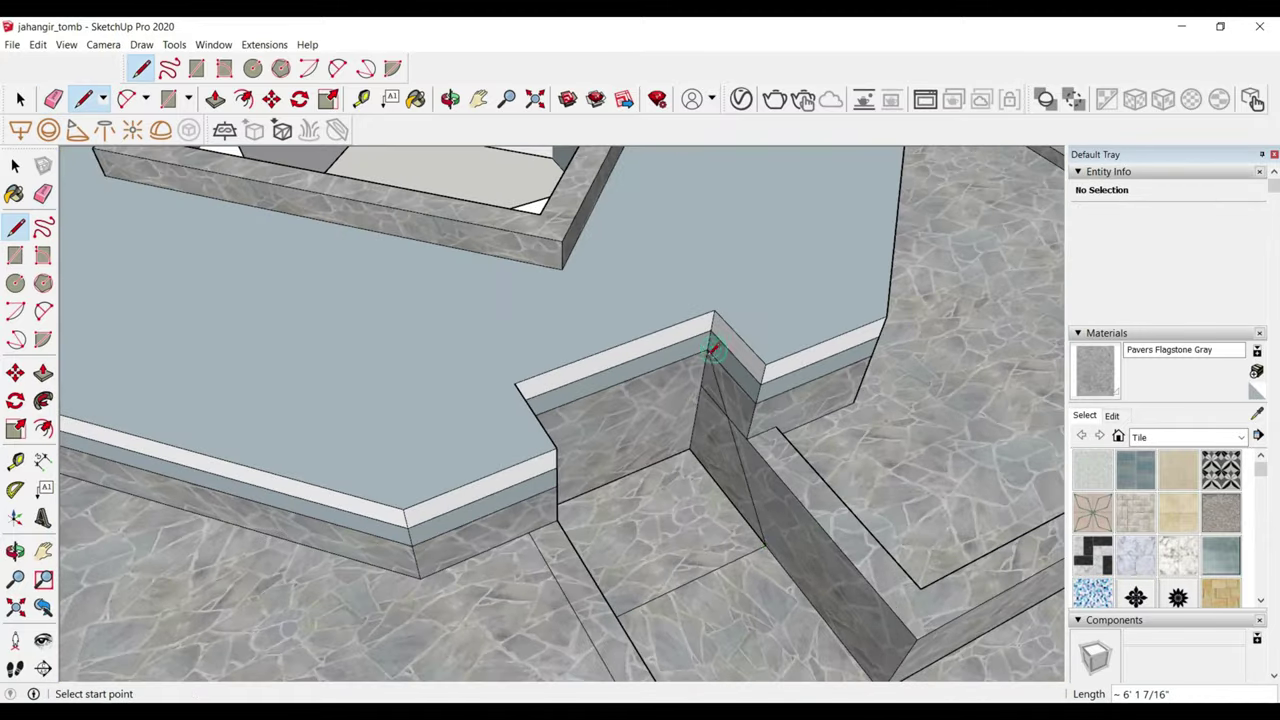
scroll(711, 352, "up", 2)
key("p")
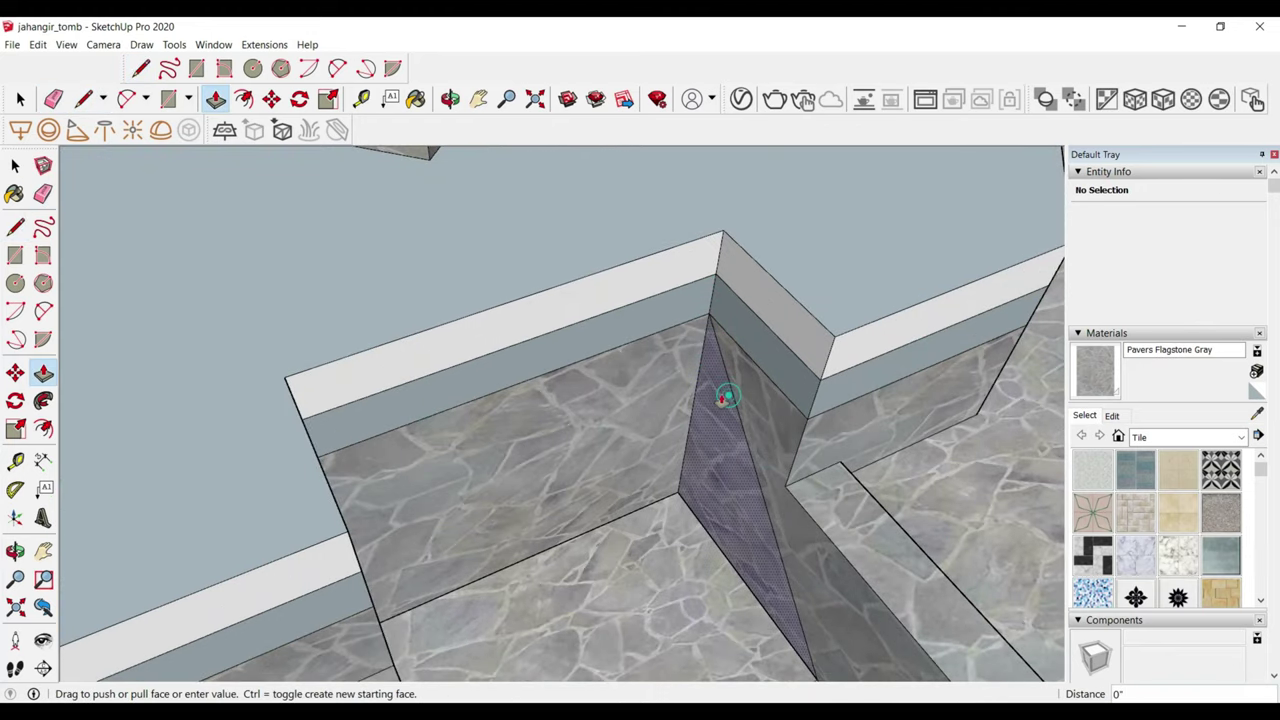
left_click(723, 394)
left_click(388, 370)
mouse_move(388, 370)
middle_mouse_down()
mouse_move(371, 323)
mouse_move(466, 335)
mouse_move(466, 289)
middle_mouse_up()
- Select the narrow strip face at the passage end for Push/Pull
key("space")
scroll(466, 343, "up", 2)
left_click(466, 343)
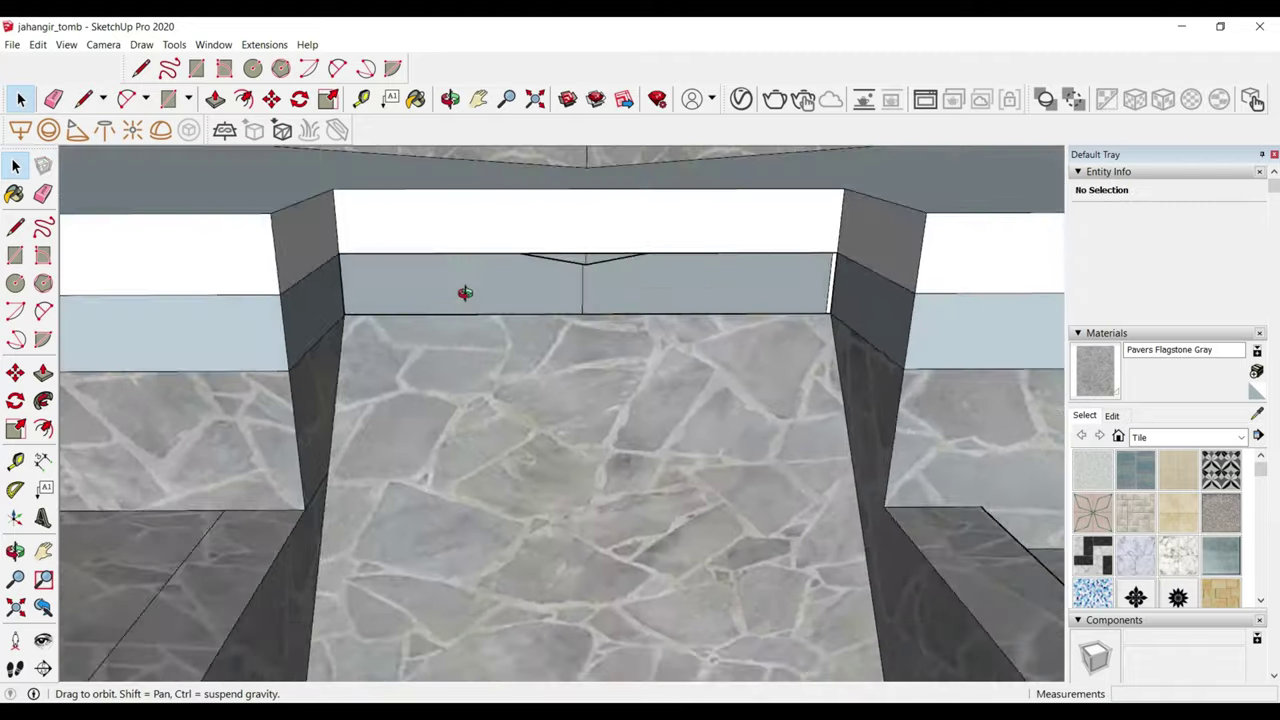
scroll(457, 317, "up", 1)
middle_click_drag(517, 360, 580, 535)
key("p")
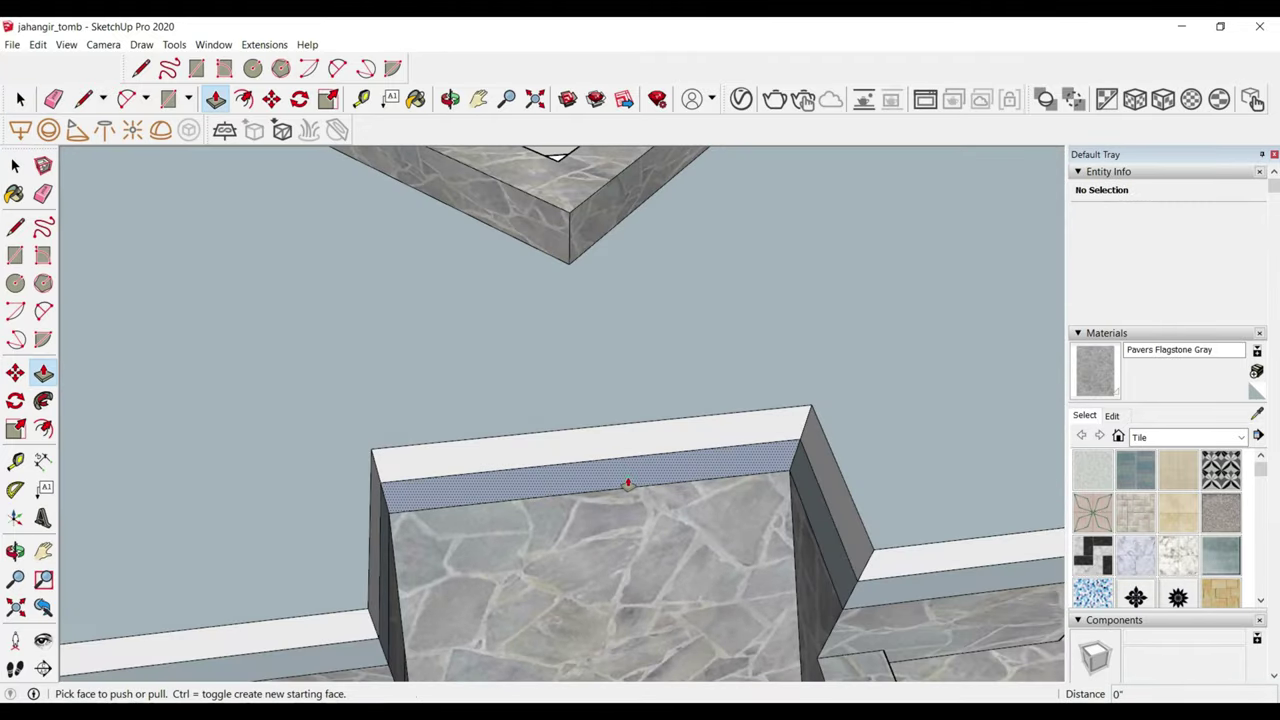
- Orbit around the tomb to inspect the corners of the square opening
mouse_move(513, 357)
middle_mouse_down()
mouse_move(409, 466)
mouse_move(312, 467)
middle_mouse_up()
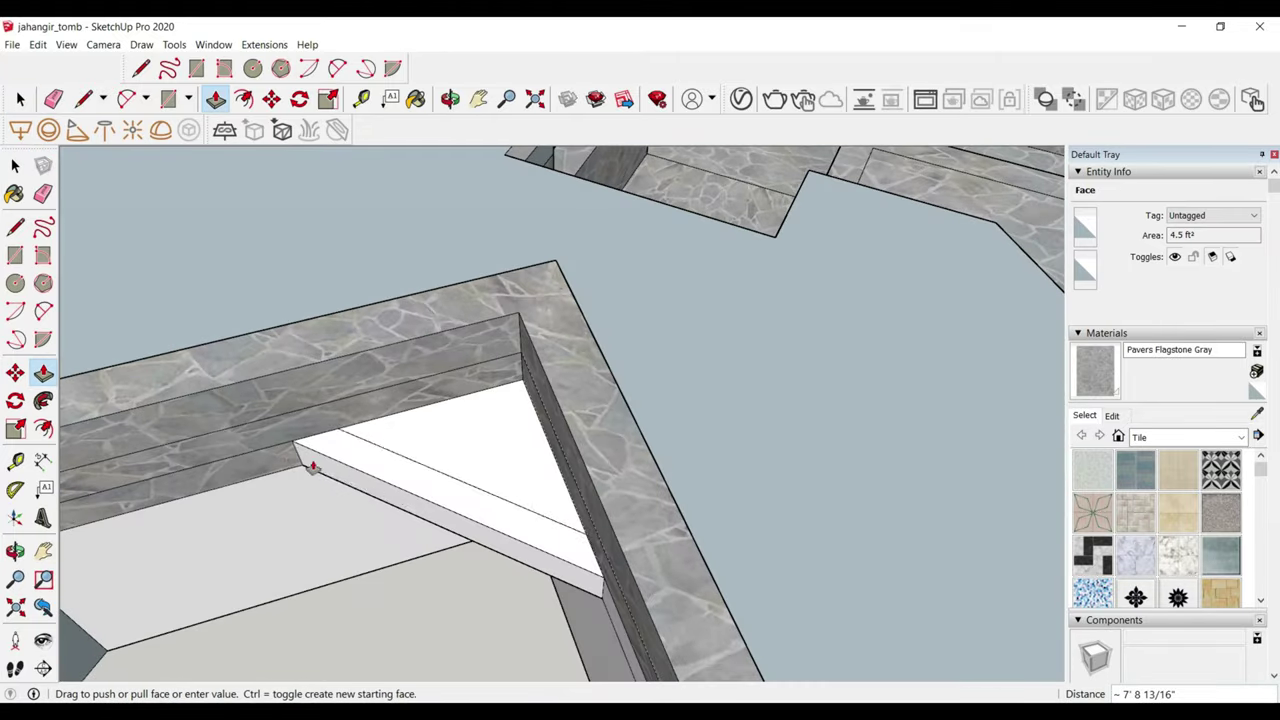
scroll(292, 442, "up", 1)
scroll(410, 495, "down", 5)
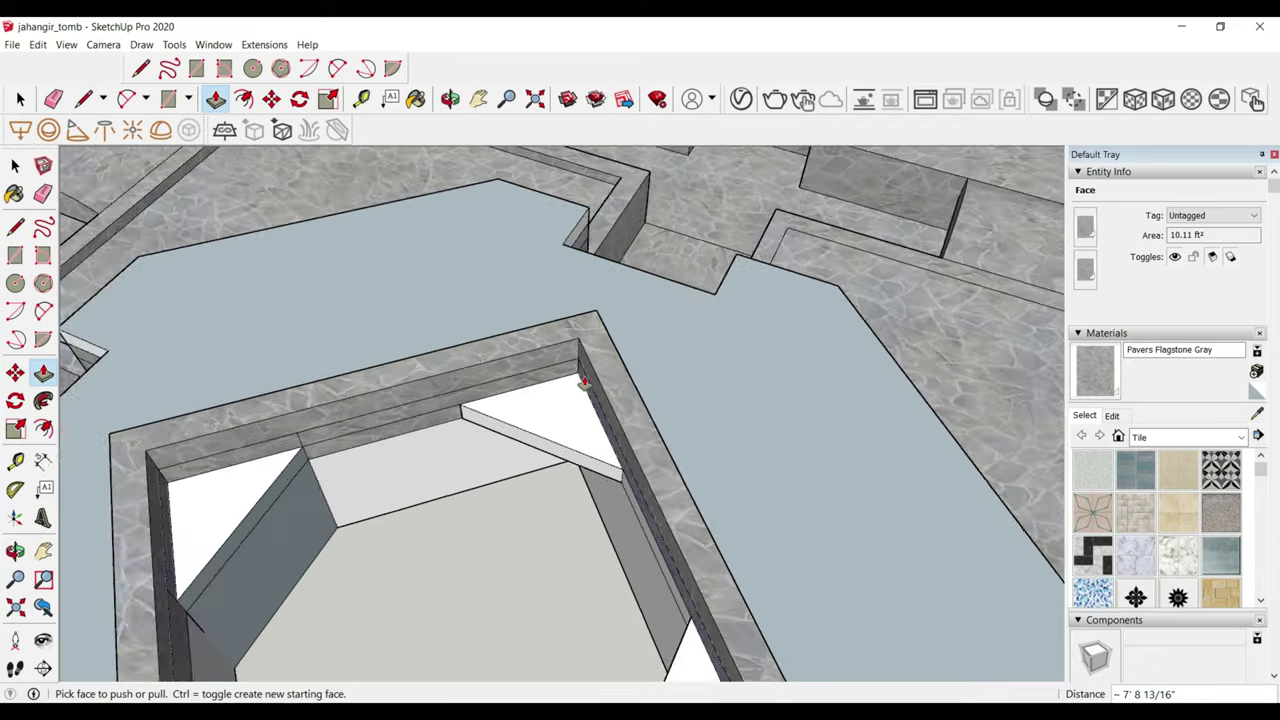
mouse_move(583, 366)
middle_mouse_down()
mouse_move(551, 294)
mouse_move(824, 381)
middle_mouse_up()
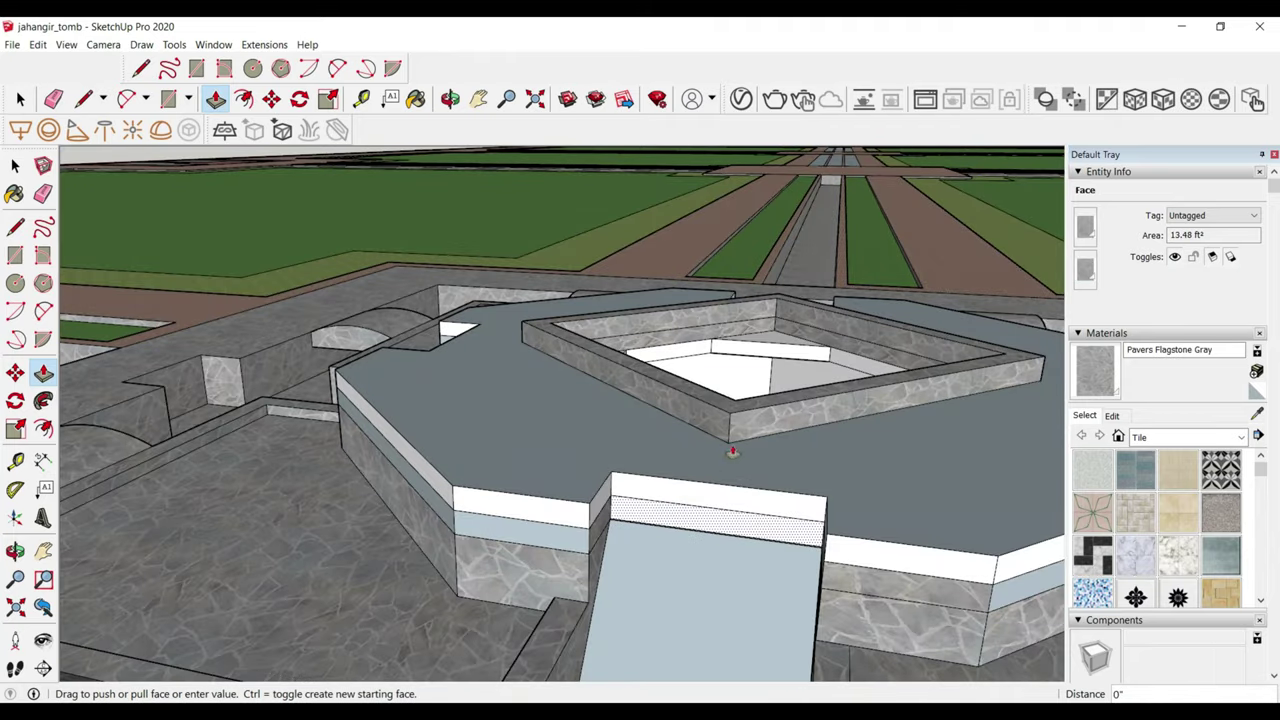
mouse_move(732, 452)
middle_mouse_down()
mouse_move(608, 514)
mouse_move(251, 500)
middle_mouse_up()
mouse_move(371, 471)
middle_mouse_down()
mouse_move(503, 388)
mouse_move(611, 524)
middle_mouse_up()
middle_click_drag(707, 484, 303, 515)
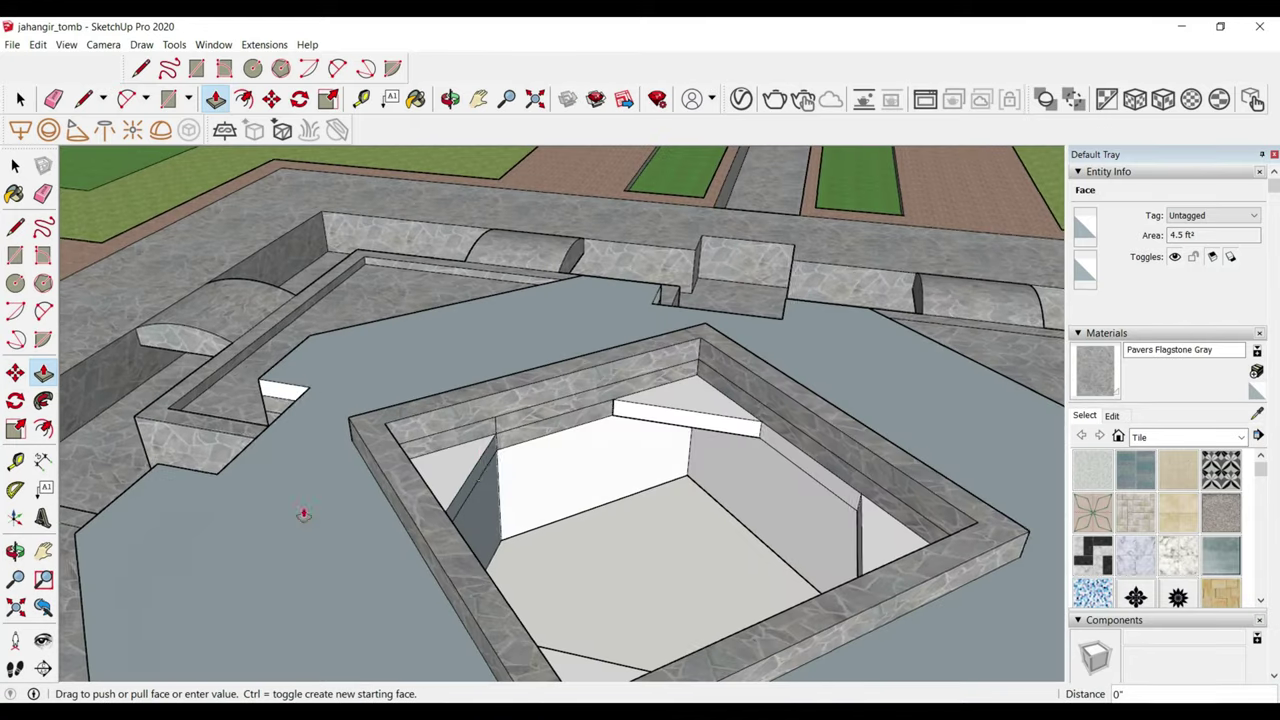
scroll(476, 470, "down", 5)
scroll(539, 580, "up", 2)
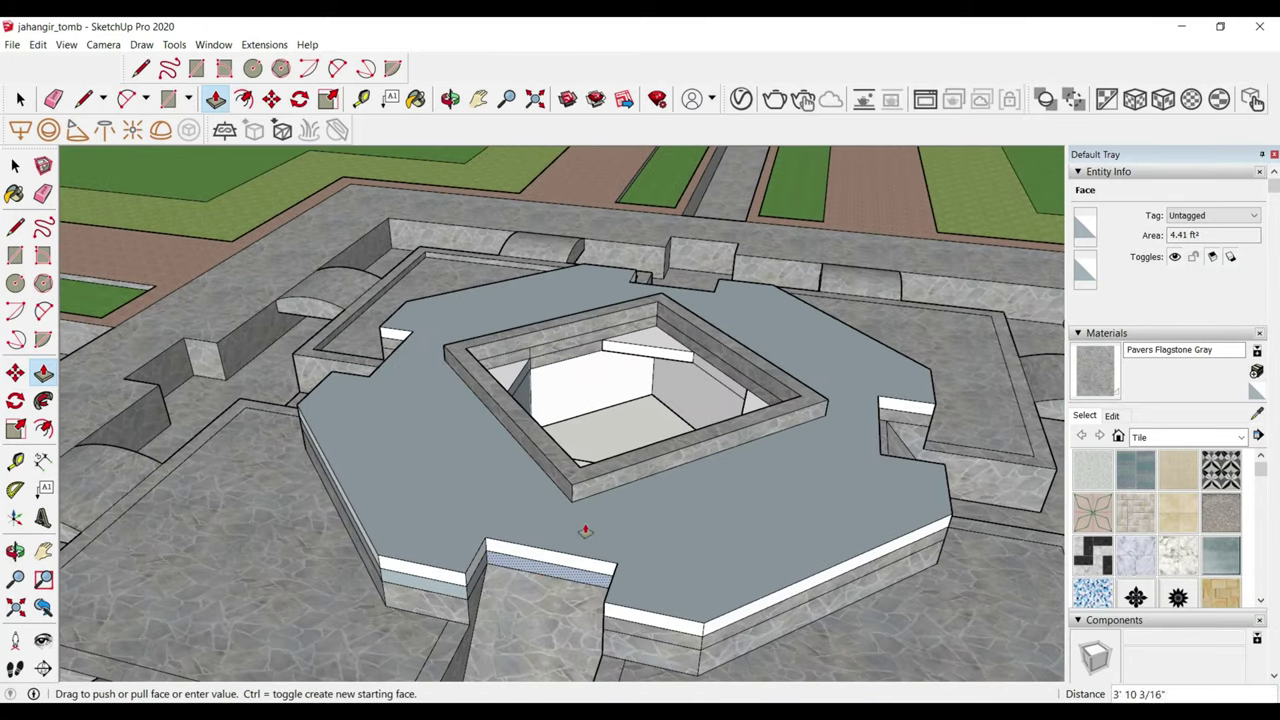
- Orbit closer to look down into the square opening of the platform
middle_click_drag(585, 531, 383, 606)
scroll(402, 413, "up", 3)
scroll(396, 400, "down", 3)
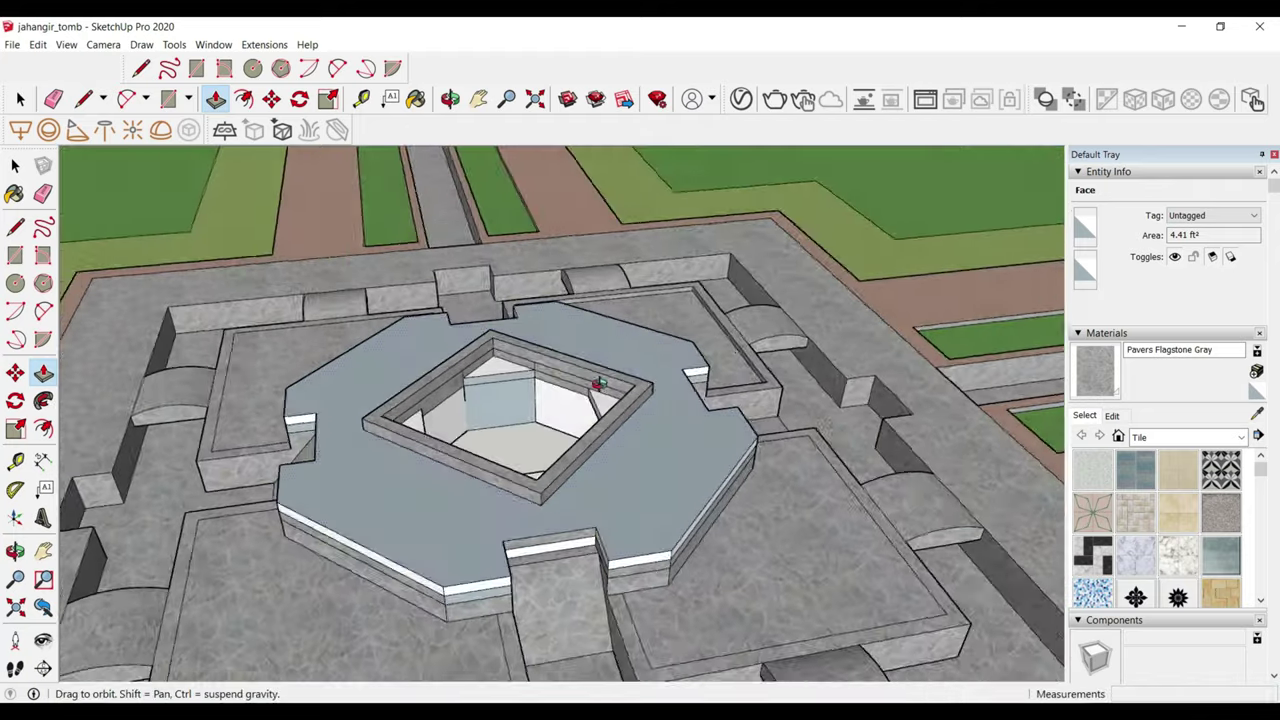
scroll(420, 420, "up", 2)
middle_click_drag(430, 400, 428, 548)
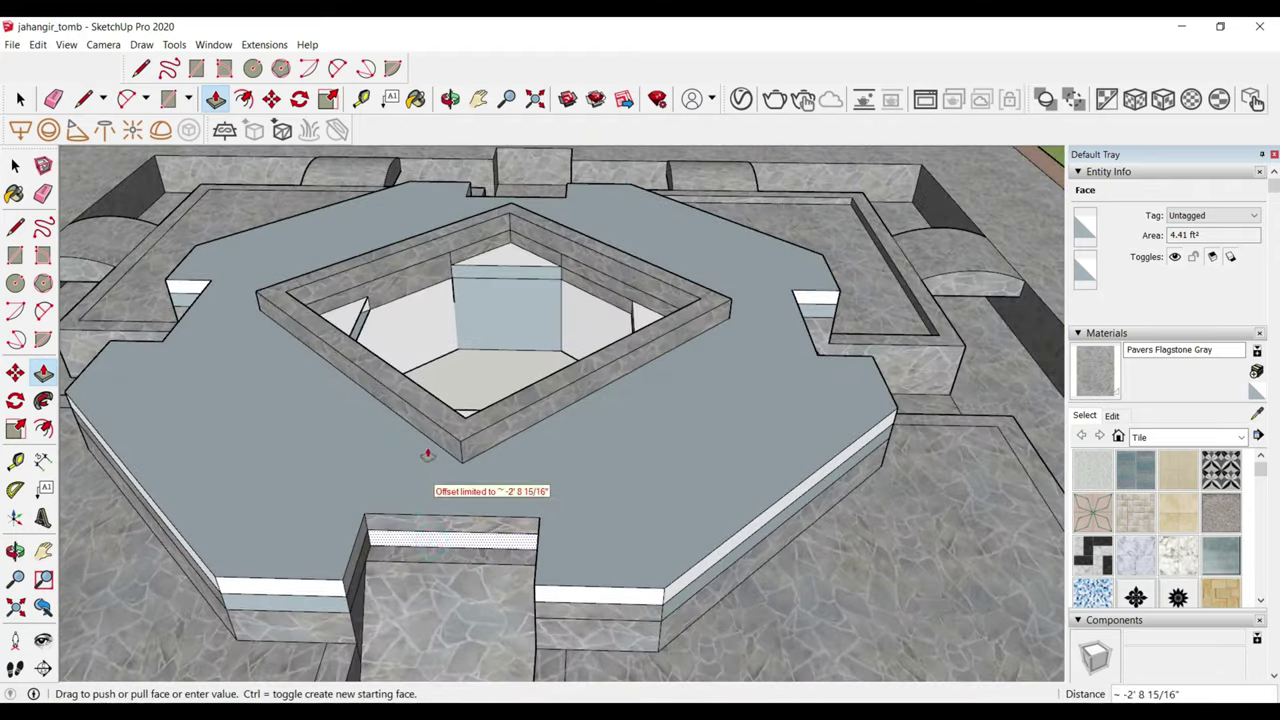
mouse_move(427, 455)
middle_mouse_down()
mouse_move(766, 651)
mouse_move(683, 507)
mouse_move(726, 437)
mouse_move(894, 329)
mouse_move(597, 393)
mouse_move(616, 451)
middle_mouse_up()
scroll(597, 393, "down", 3)
scroll(605, 420, "up", 2)
scroll(610, 440, "down", 2)
key("space")
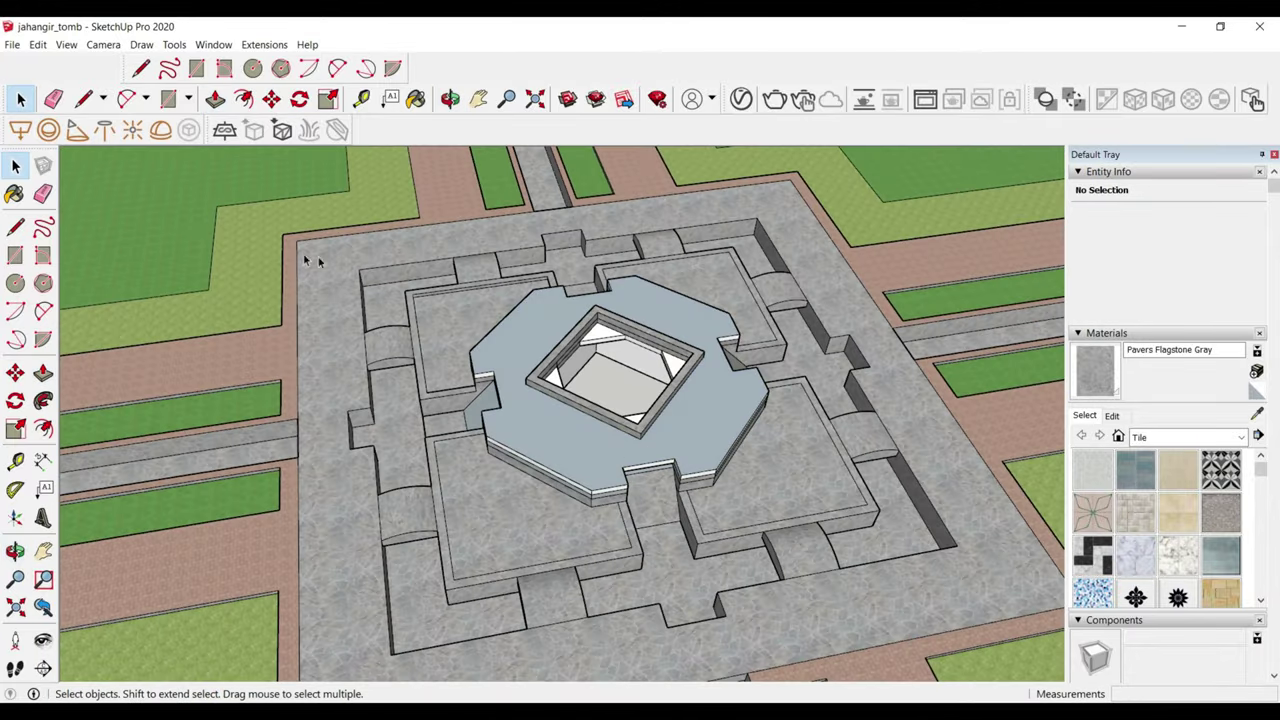
- Paint the central platform's connected geometry with Pavers Flagstone Gray
triple_click(640, 462)
key("b")
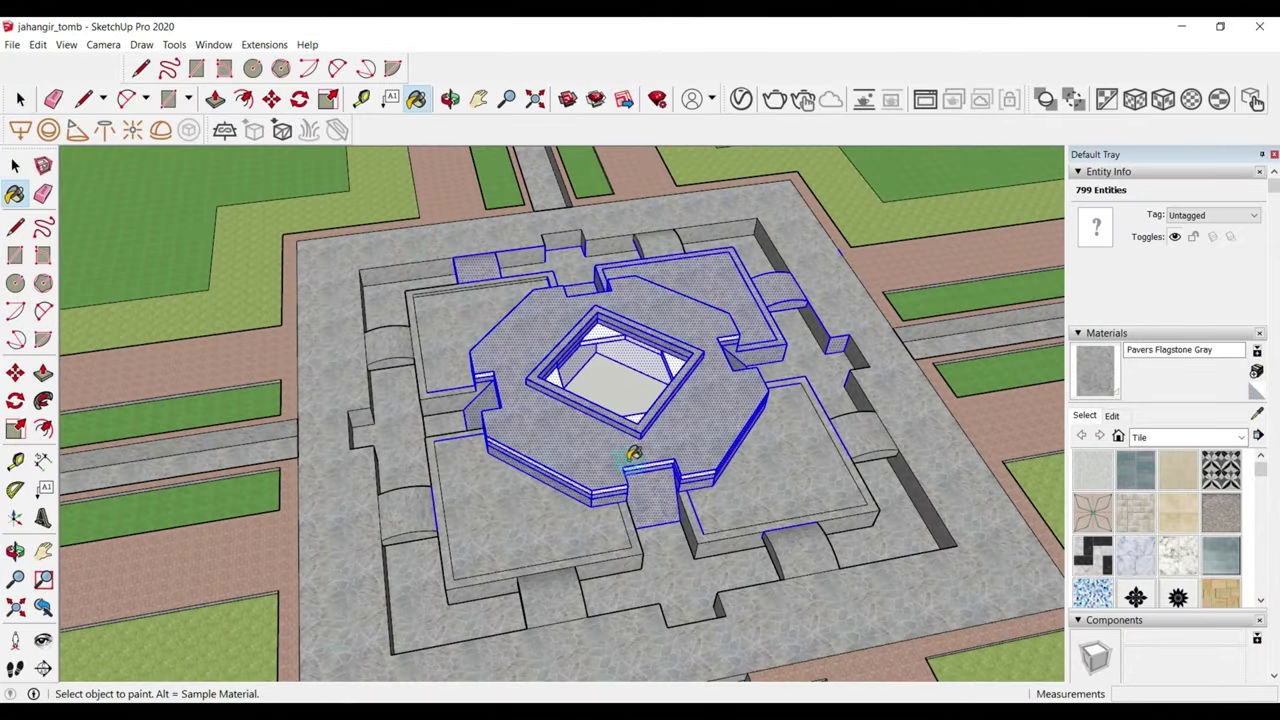
left_click(660, 467)
scroll(660, 460, "up", 5)
middle_click_drag(660, 449, 654, 337)
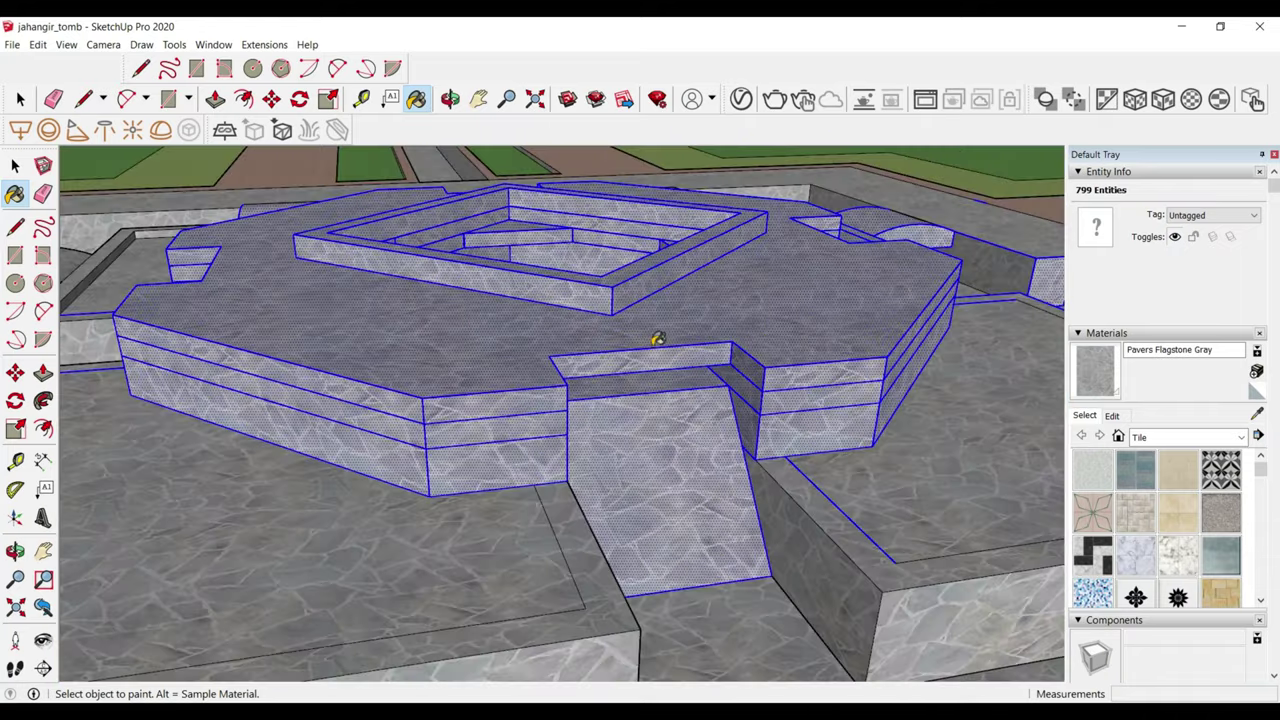
- Erase the stray edges around the platform wall and the passage's sloped corner
key("space")
mouse_move(795, 405)
middle_mouse_down()
mouse_move(777, 391)
mouse_move(808, 370)
mouse_move(171, 323)
mouse_move(206, 332)
middle_mouse_up()
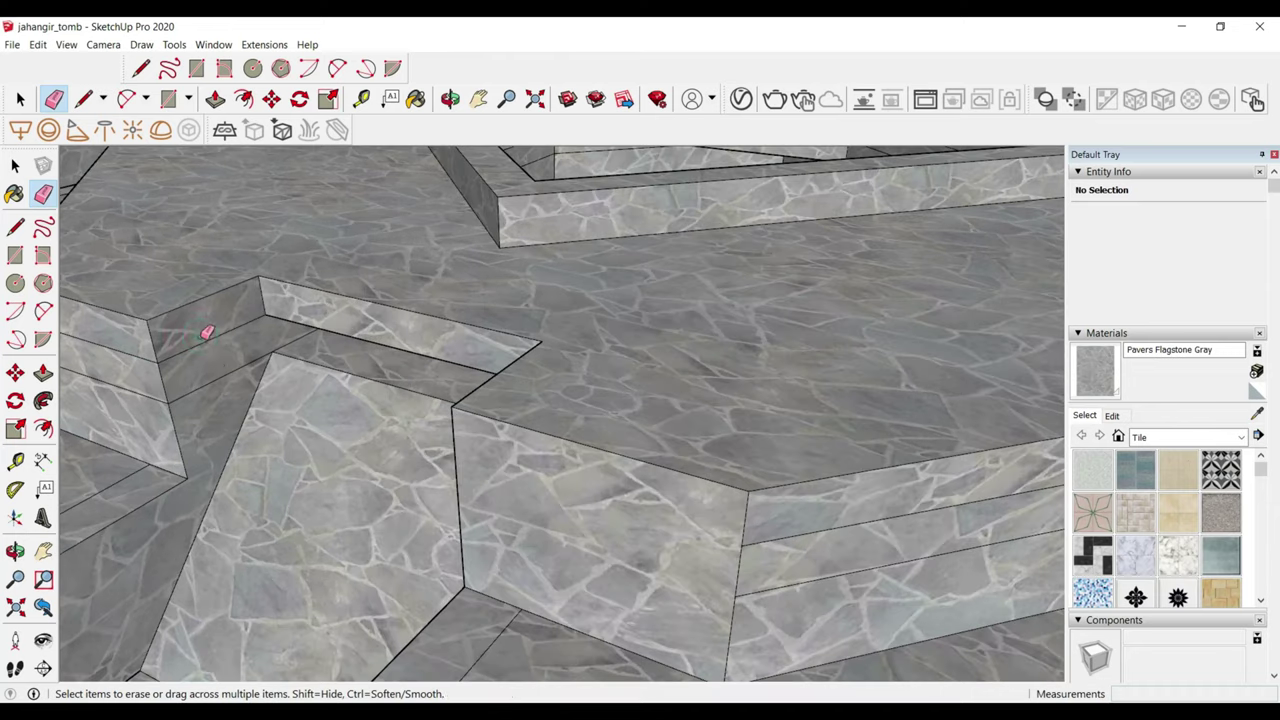
left_click_drag(213, 387, 205, 383)
mouse_move(146, 413)
middle_mouse_down()
mouse_move(403, 309)
mouse_move(679, 422)
mouse_move(854, 337)
mouse_move(471, 430)
middle_mouse_up()
left_click(679, 418)
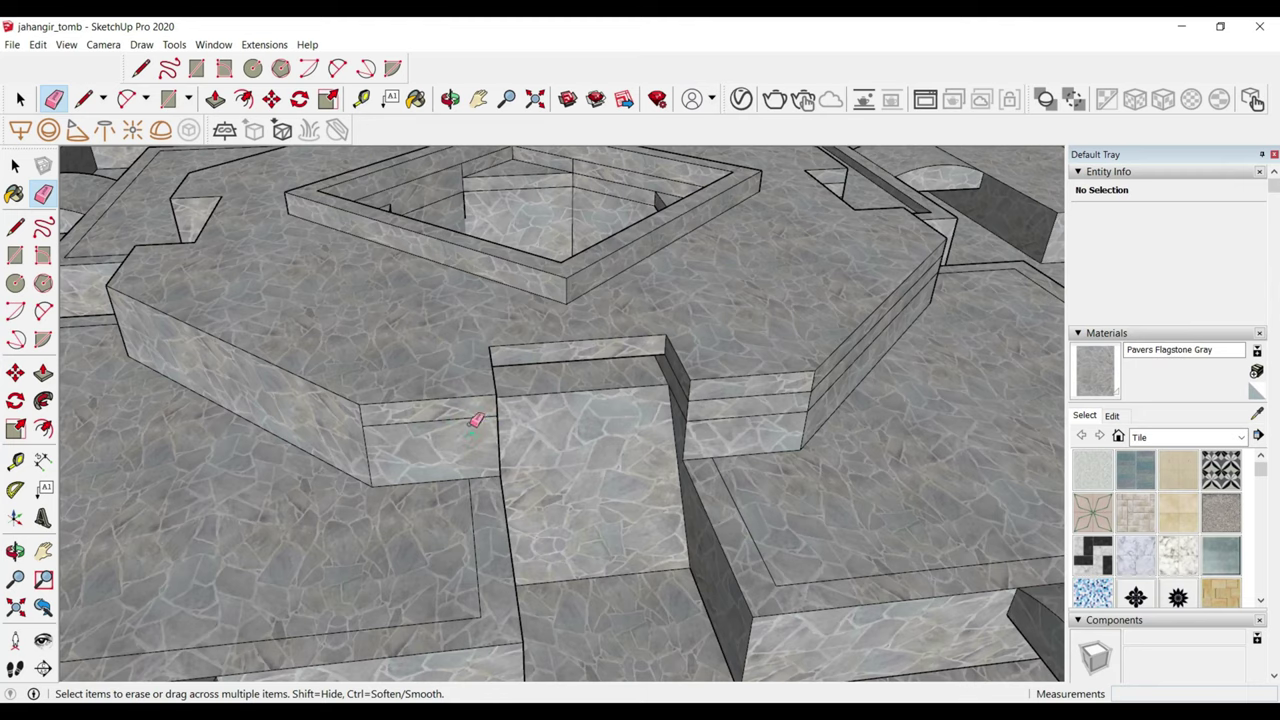
- Orbit past the stone blocks to the stepped wall, ready to draw a line
mouse_move(794, 392)
middle_mouse_down()
mouse_move(600, 326)
mouse_move(997, 389)
middle_mouse_up()
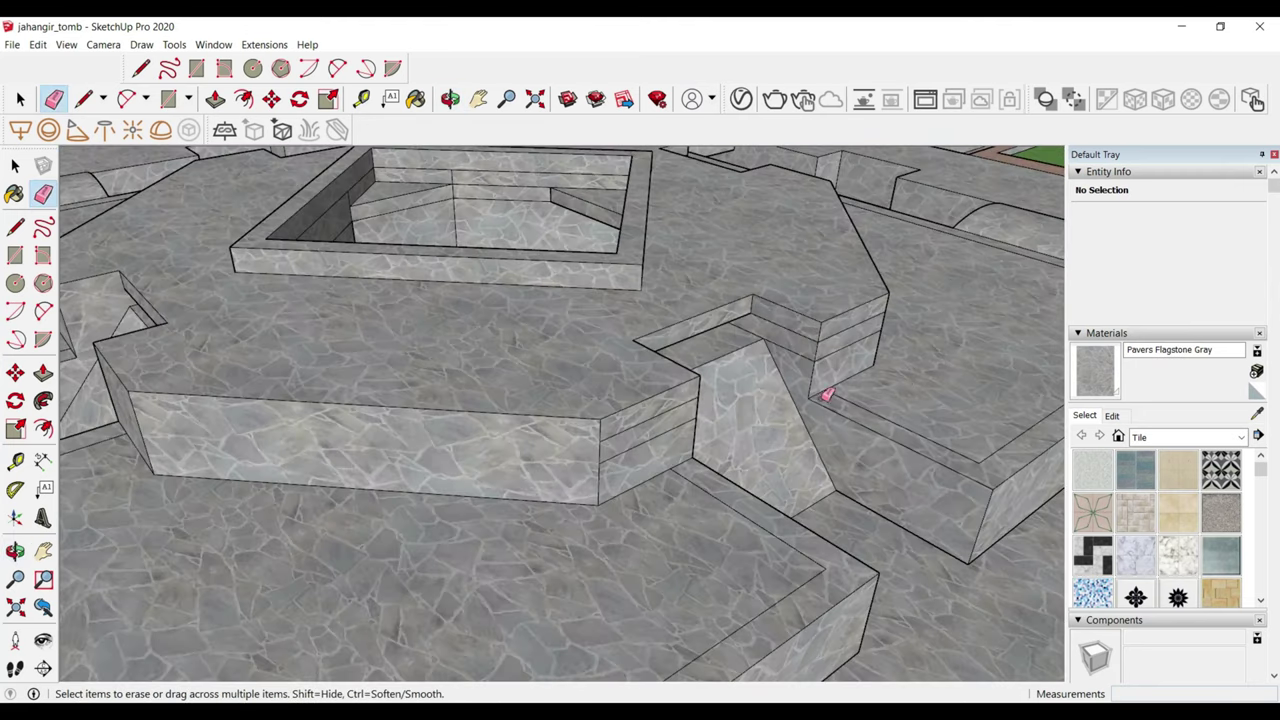
mouse_move(634, 409)
middle_mouse_down()
mouse_move(560, 423)
mouse_move(621, 417)
middle_mouse_up()
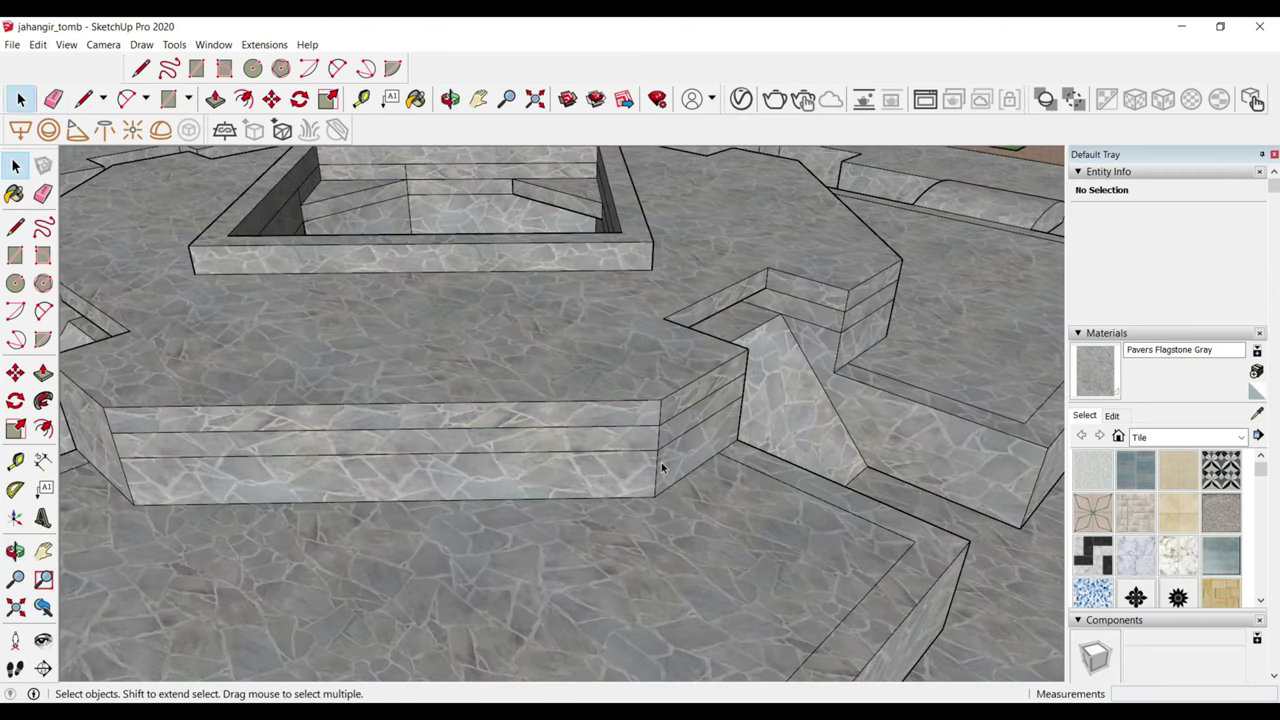
middle_click_drag(661, 467, 540, 461)
key("l")
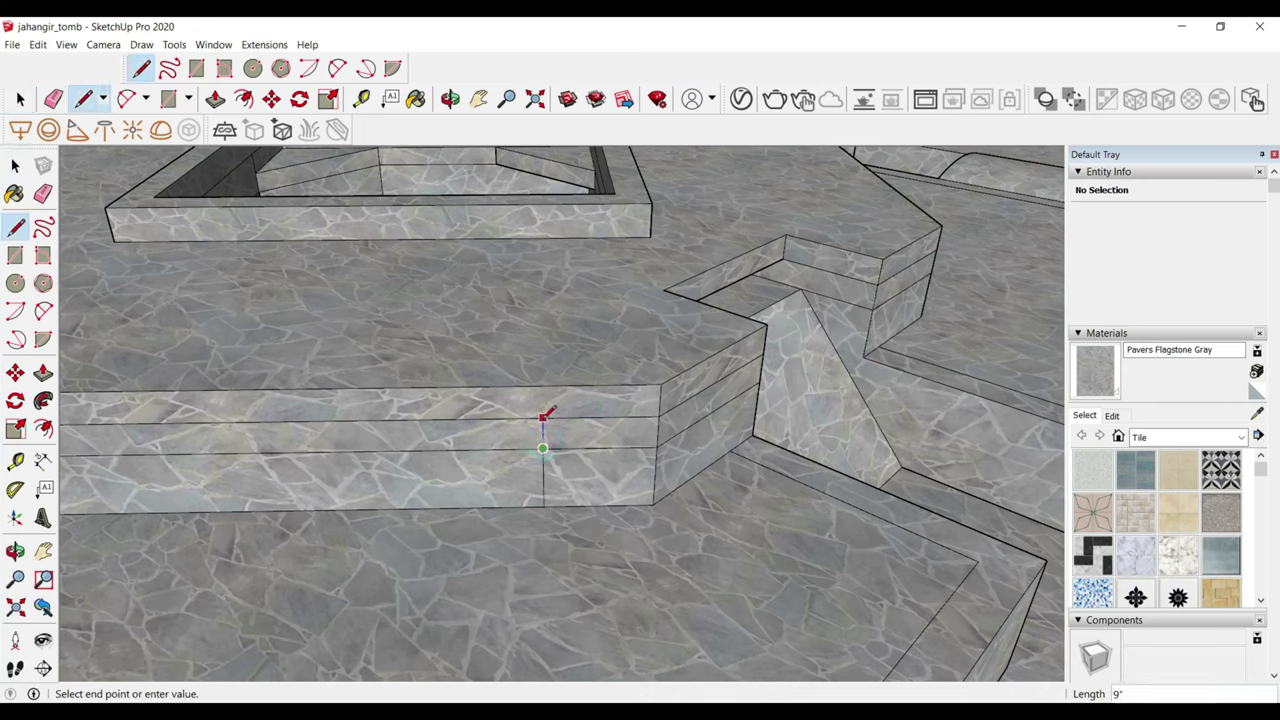
- Draw the vertical edge splitting the stepped wall beside the sloped notch
key("space")
key("p")
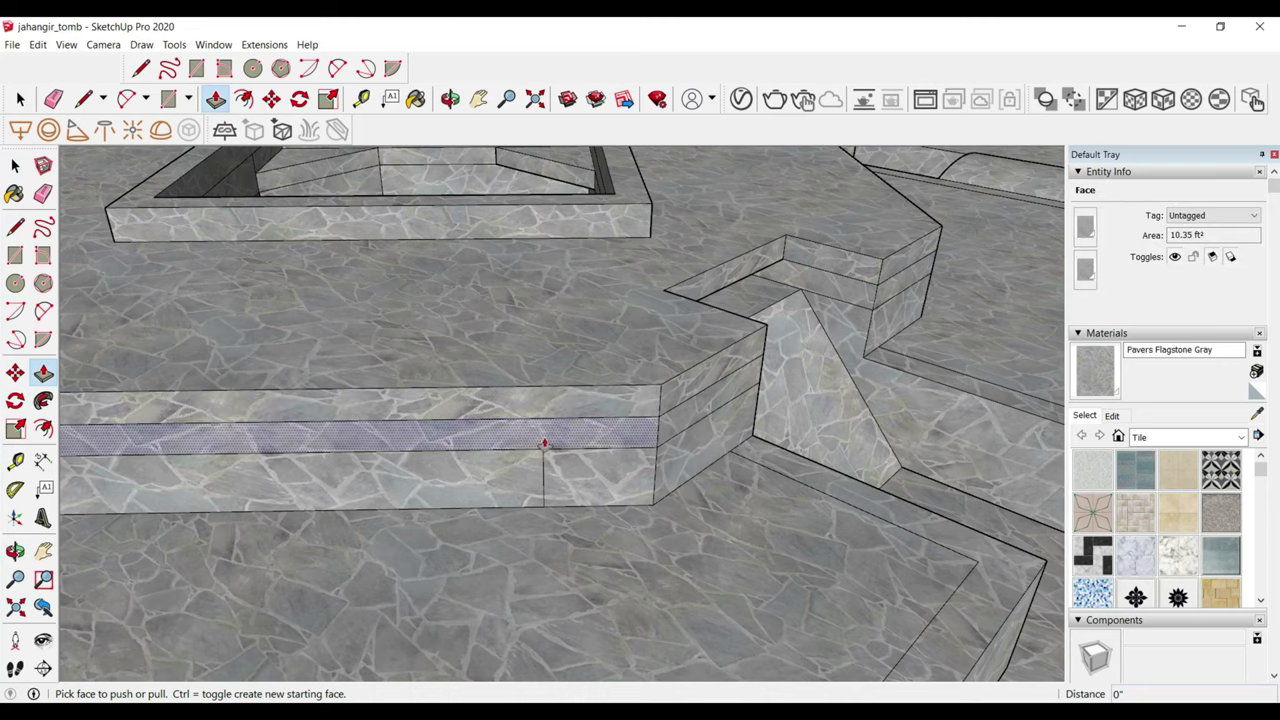
key("l")
left_click(543, 477)
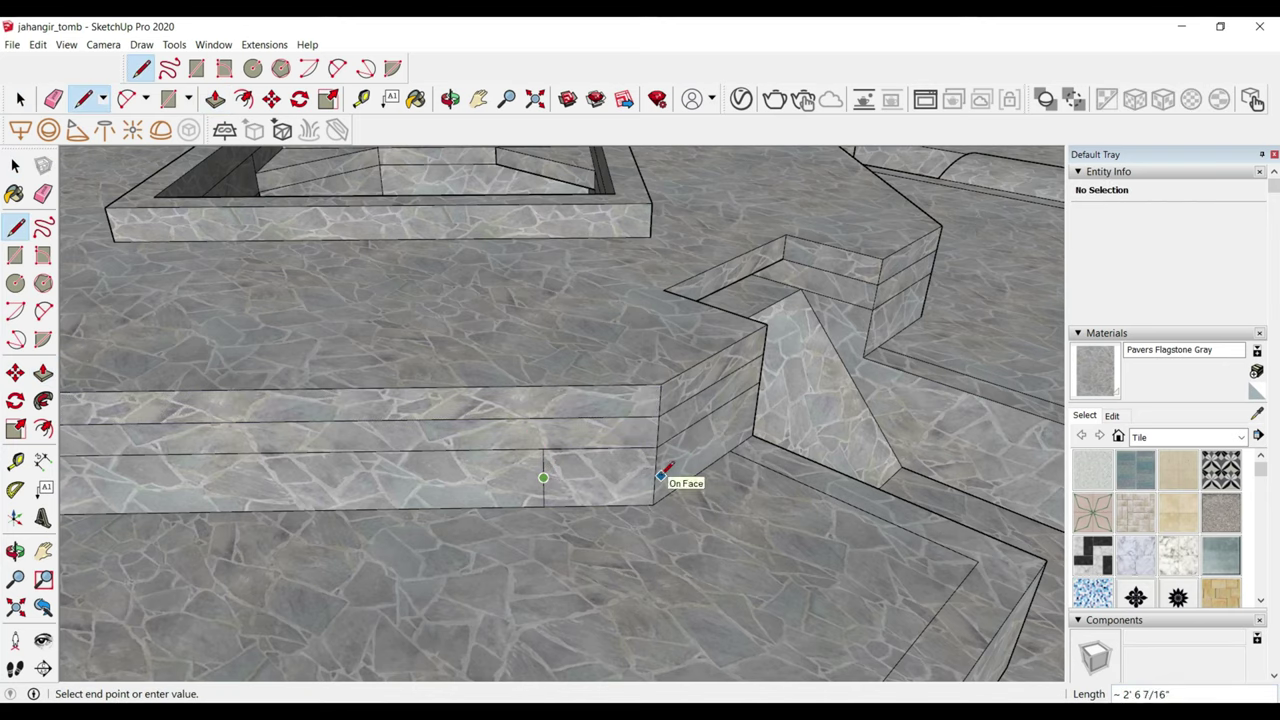
left_click(656, 476)
scroll(700, 476, "down", 3)
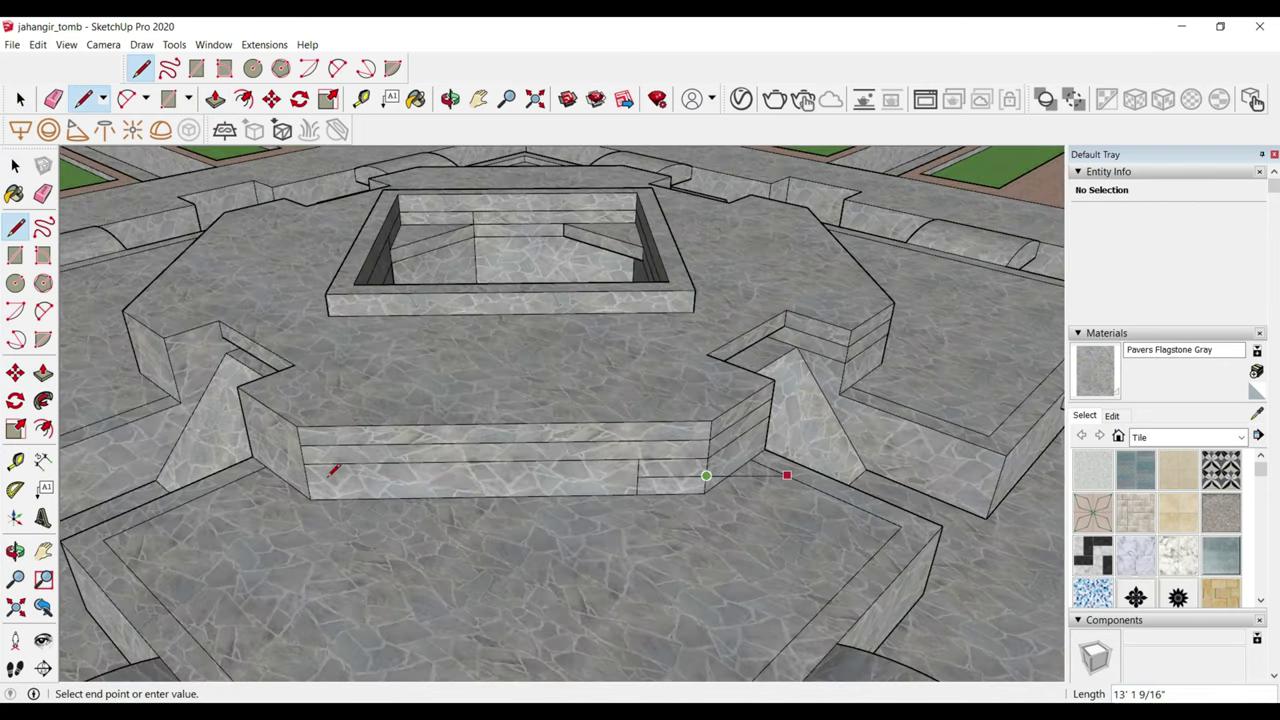
- Erase the stray edge at the inner wall corner near the notch
key("e")
scroll(600, 440, "up", 2)
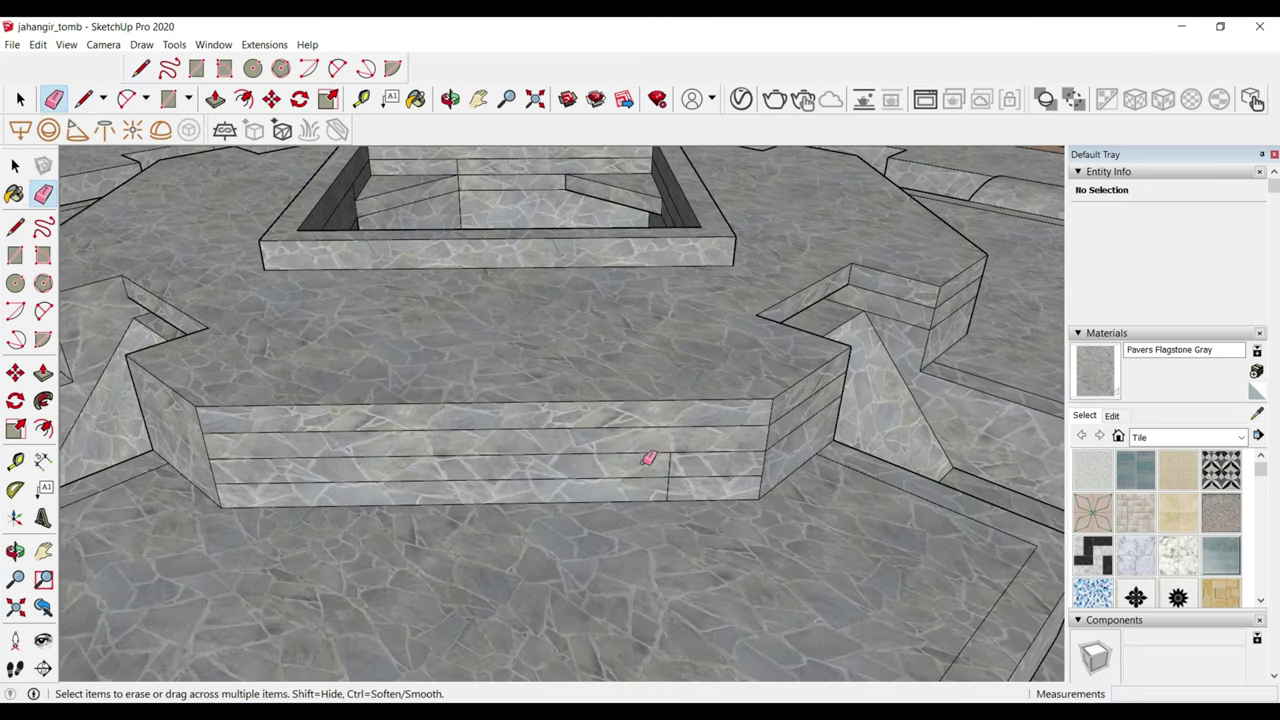
middle_click_drag(776, 479, 398, 428)
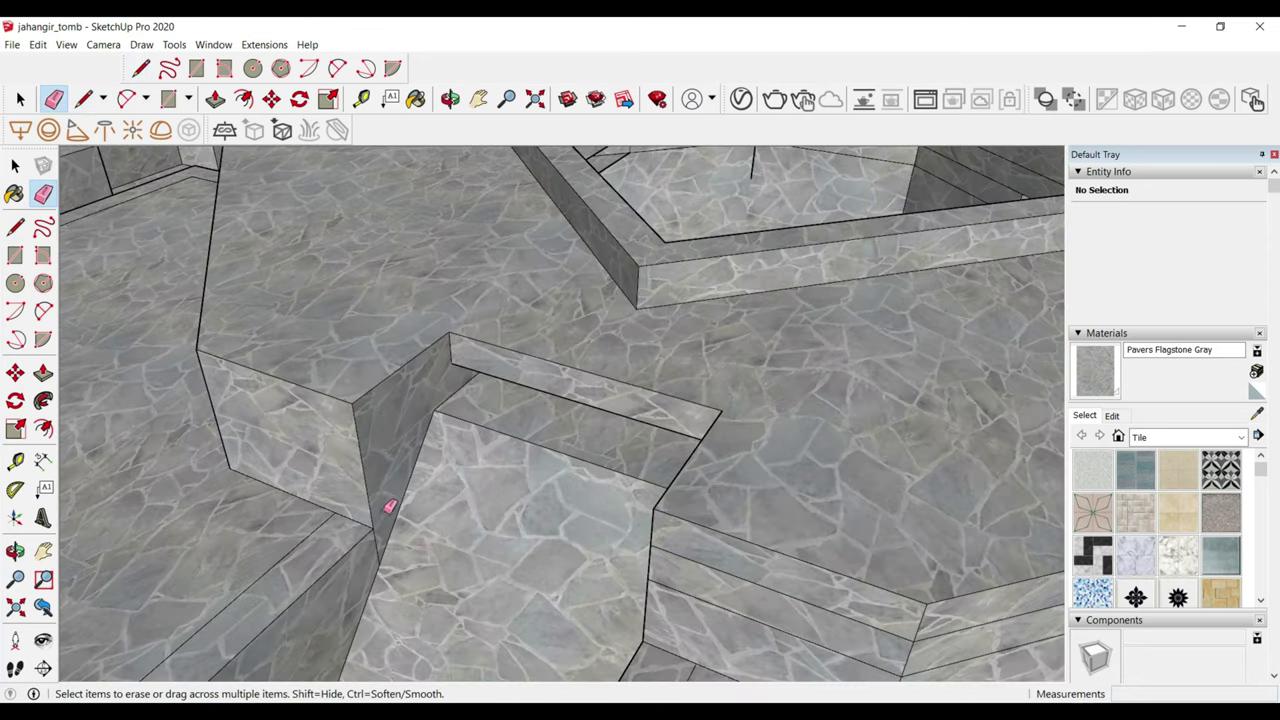
middle_click_drag(374, 541, 874, 457)
left_click_drag(902, 350, 981, 376)
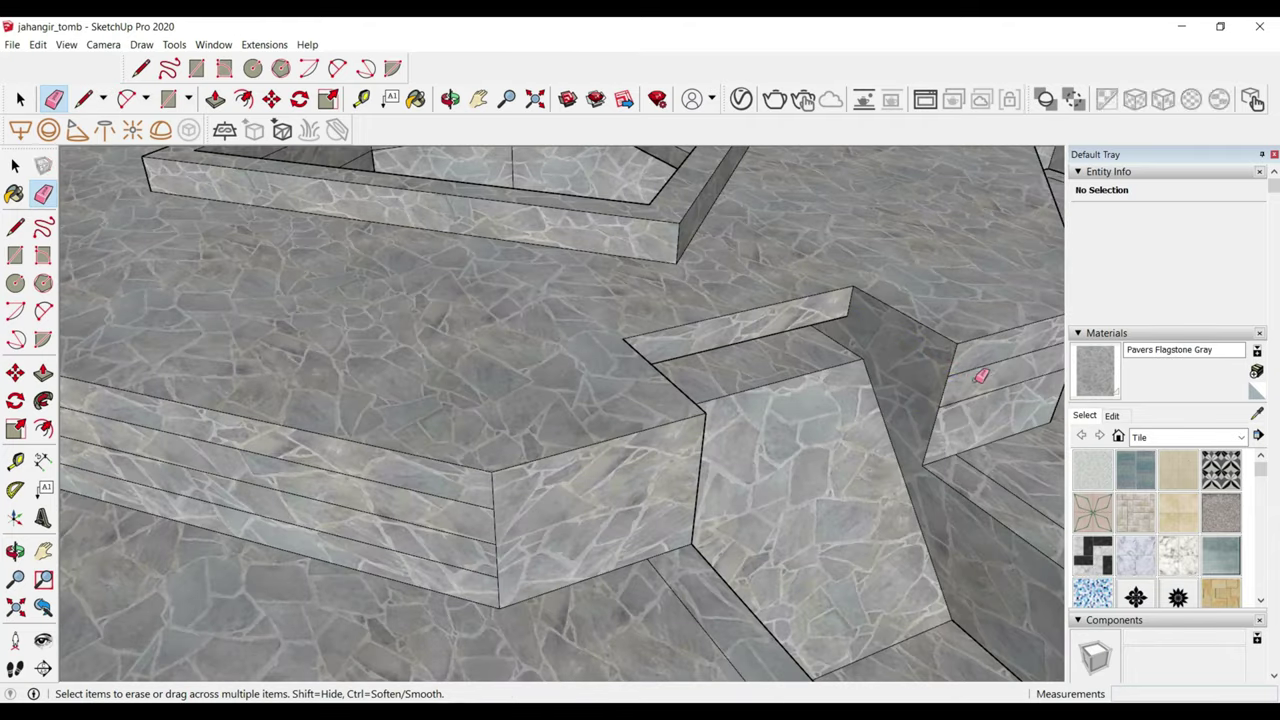
scroll(905, 413, "down", 3)
middle_click_drag(766, 409, 248, 418)
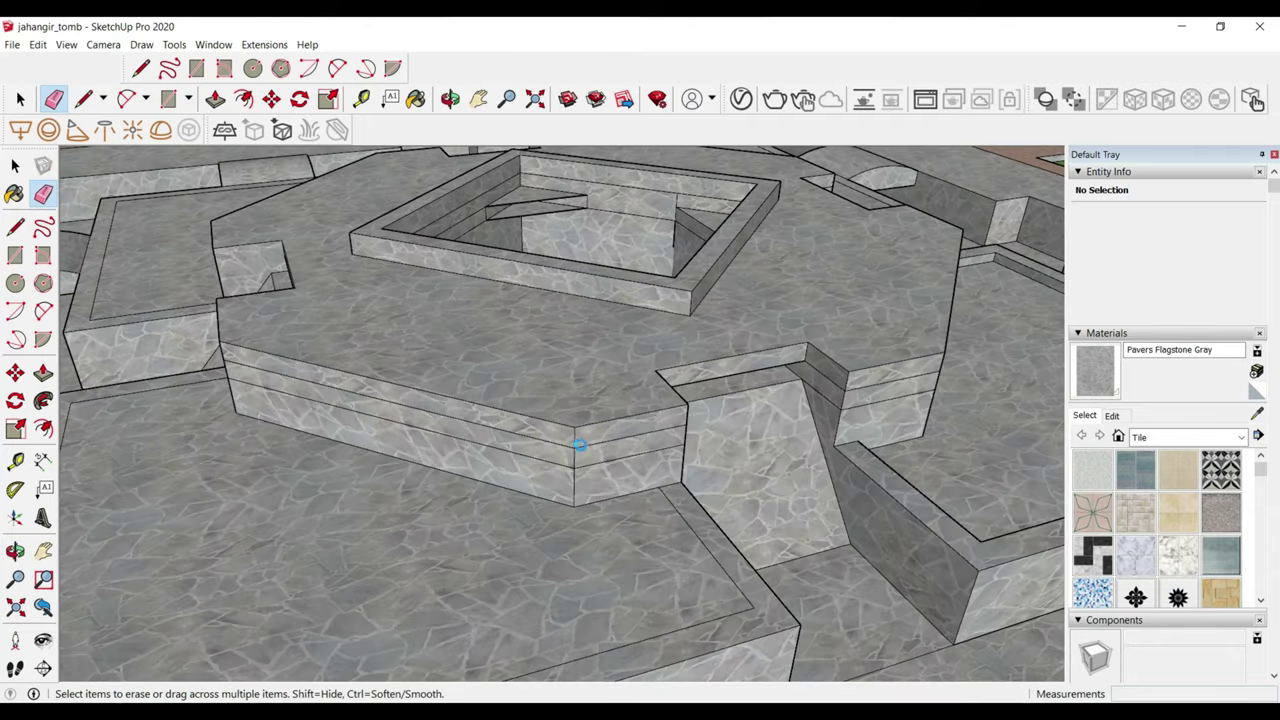
mouse_move(578, 444)
middle_mouse_down()
mouse_move(600, 466)
mouse_move(356, 432)
mouse_move(569, 451)
mouse_move(848, 381)
mouse_move(337, 354)
middle_mouse_up()
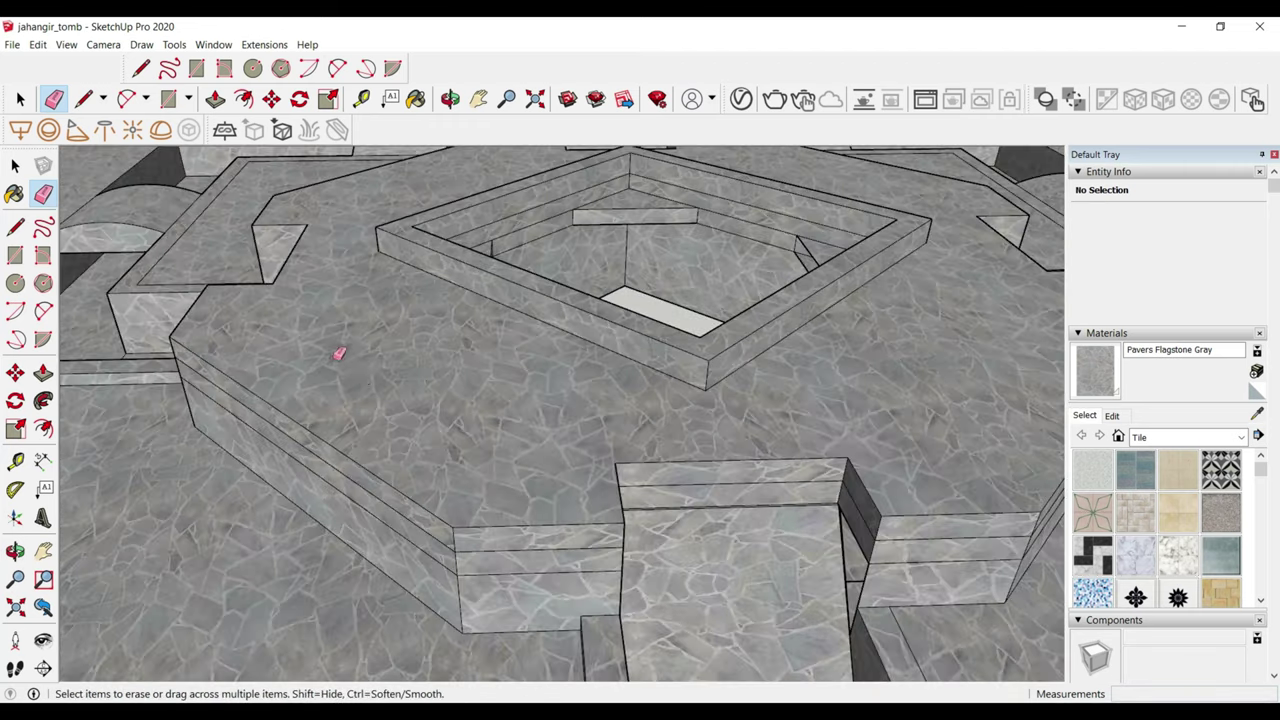
- Delete the two leftover face strips beside the notched wall
scroll(527, 513, "up", 2)
middle_click_drag(540, 538, 357, 480)
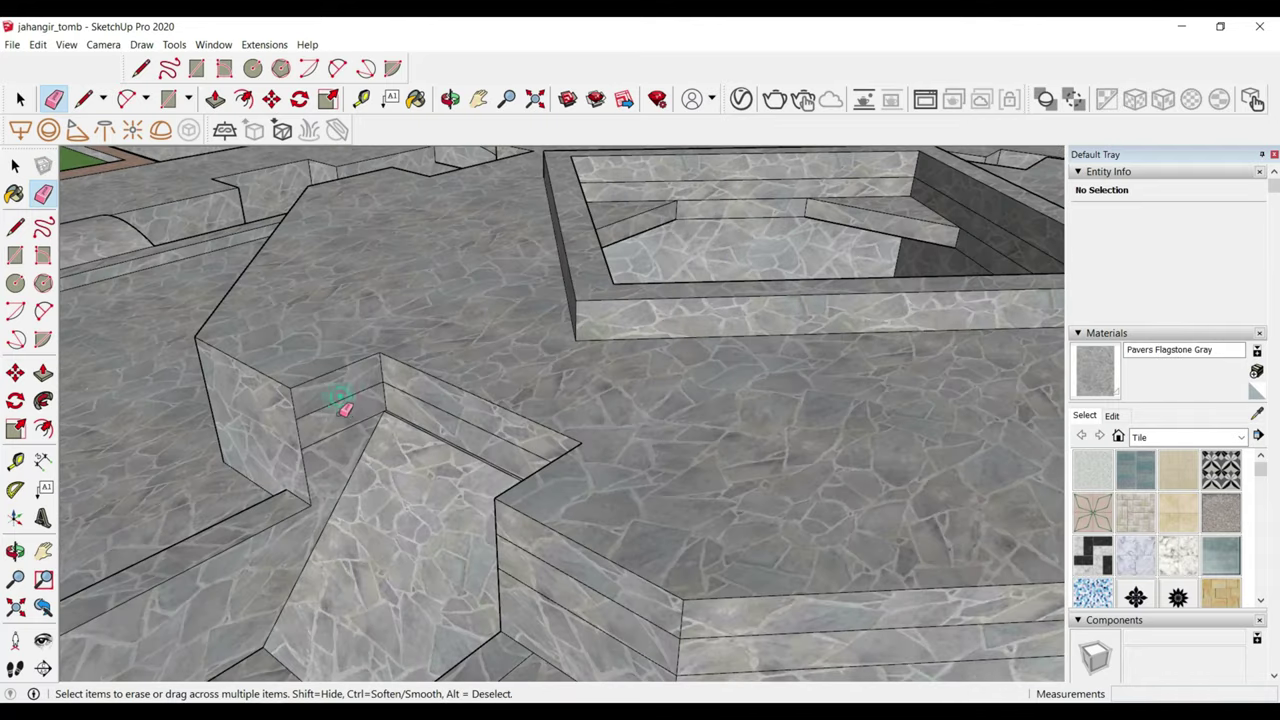
middle_click_drag(380, 428, 517, 387)
scroll(510, 400, "up", 1)
key("space")
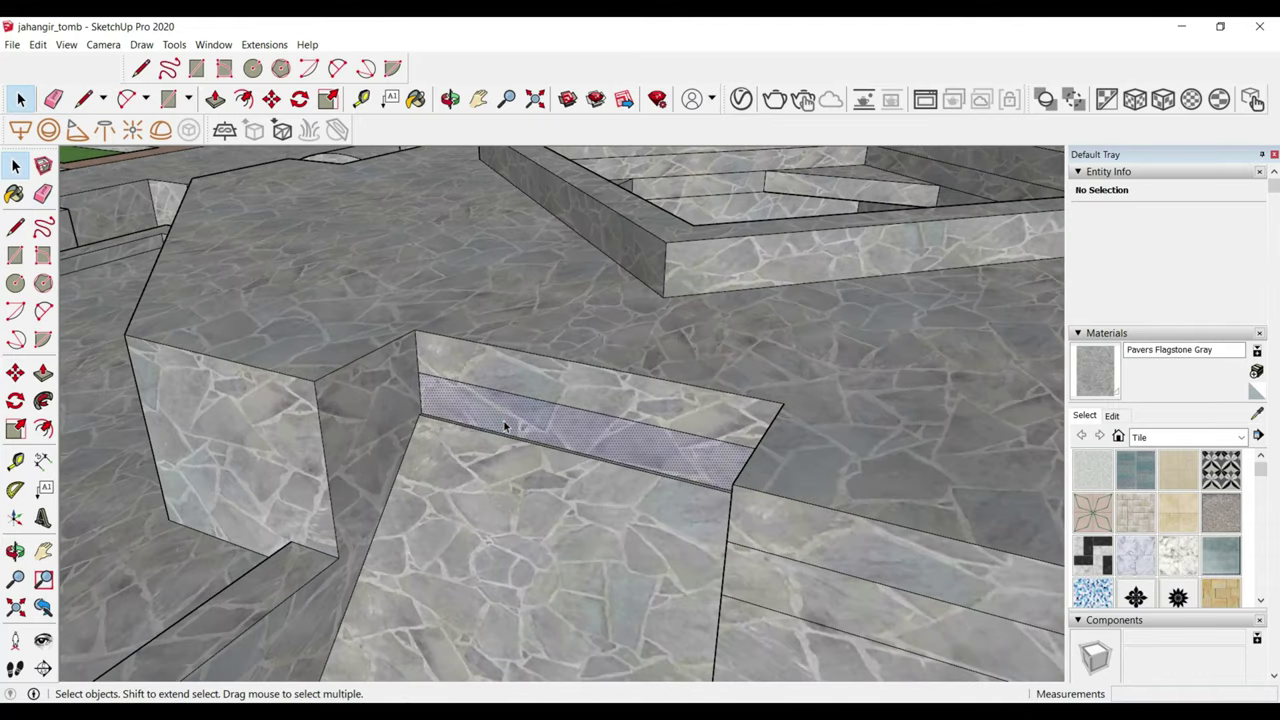
key("Delete")
scroll(425, 408, "up", 2)
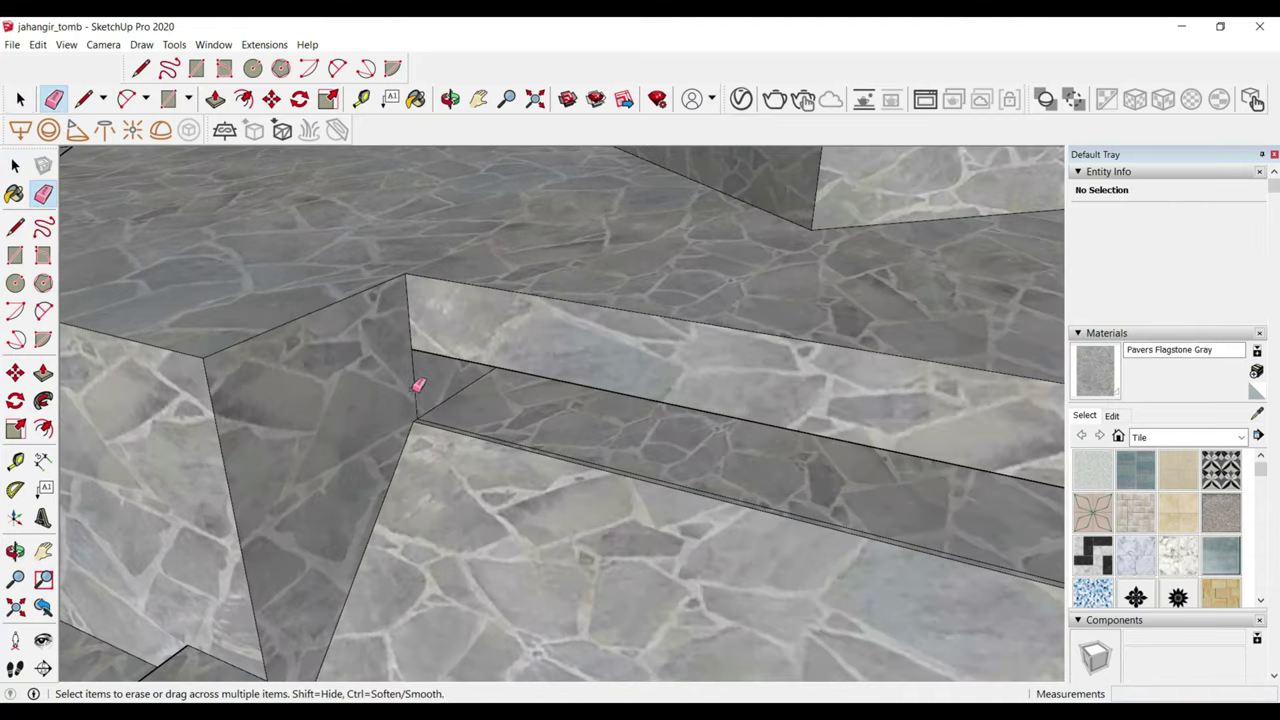
mouse_move(479, 427)
middle_mouse_down()
mouse_move(334, 374)
mouse_move(837, 337)
middle_mouse_up()
key("p")
key("e")
mouse_move(792, 274)
middle_mouse_down()
mouse_move(749, 300)
mouse_move(645, 233)
mouse_move(592, 229)
mouse_move(748, 238)
mouse_move(314, 206)
mouse_move(416, 310)
mouse_move(802, 297)
mouse_move(677, 391)
mouse_move(363, 318)
mouse_move(737, 486)
mouse_move(614, 434)
mouse_move(743, 398)
mouse_move(580, 418)
mouse_move(507, 391)
middle_mouse_up()
key("Delete")
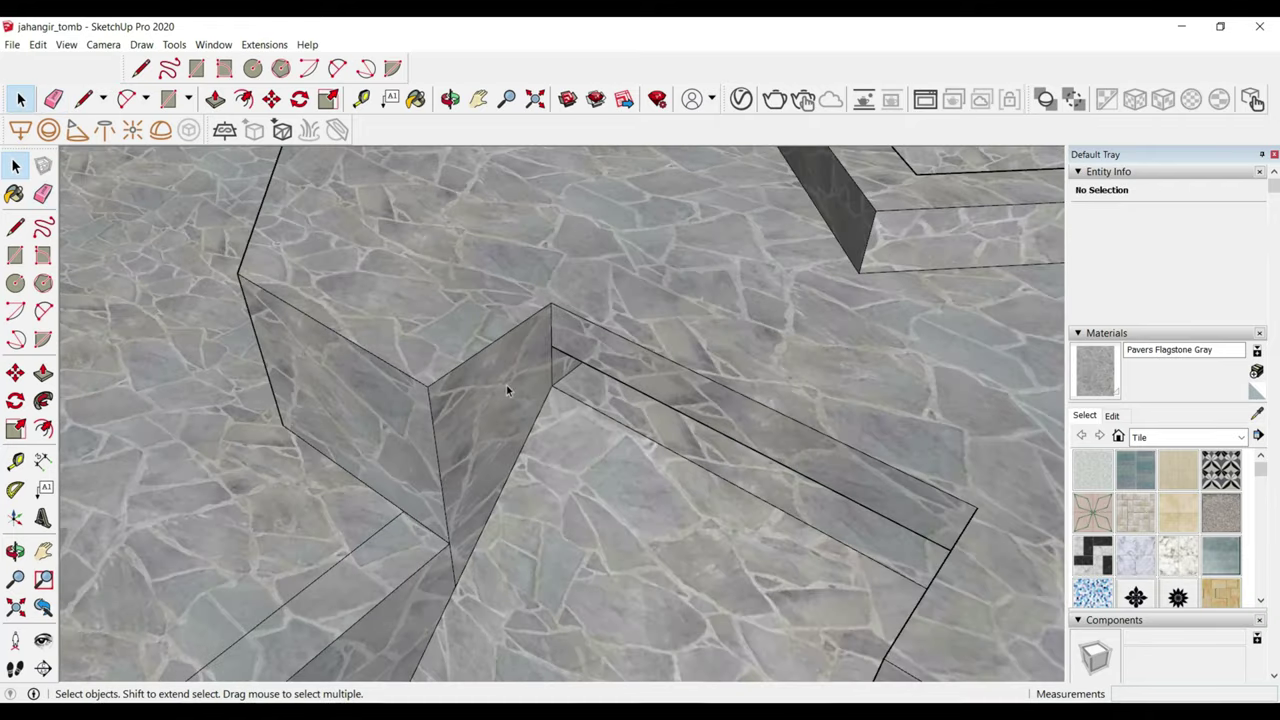
- Orbit and zoom over the tomb terrace to check the stepped ledge area
mouse_move(453, 558)
middle_mouse_down()
mouse_move(486, 486)
mouse_move(1005, 403)
middle_mouse_up()
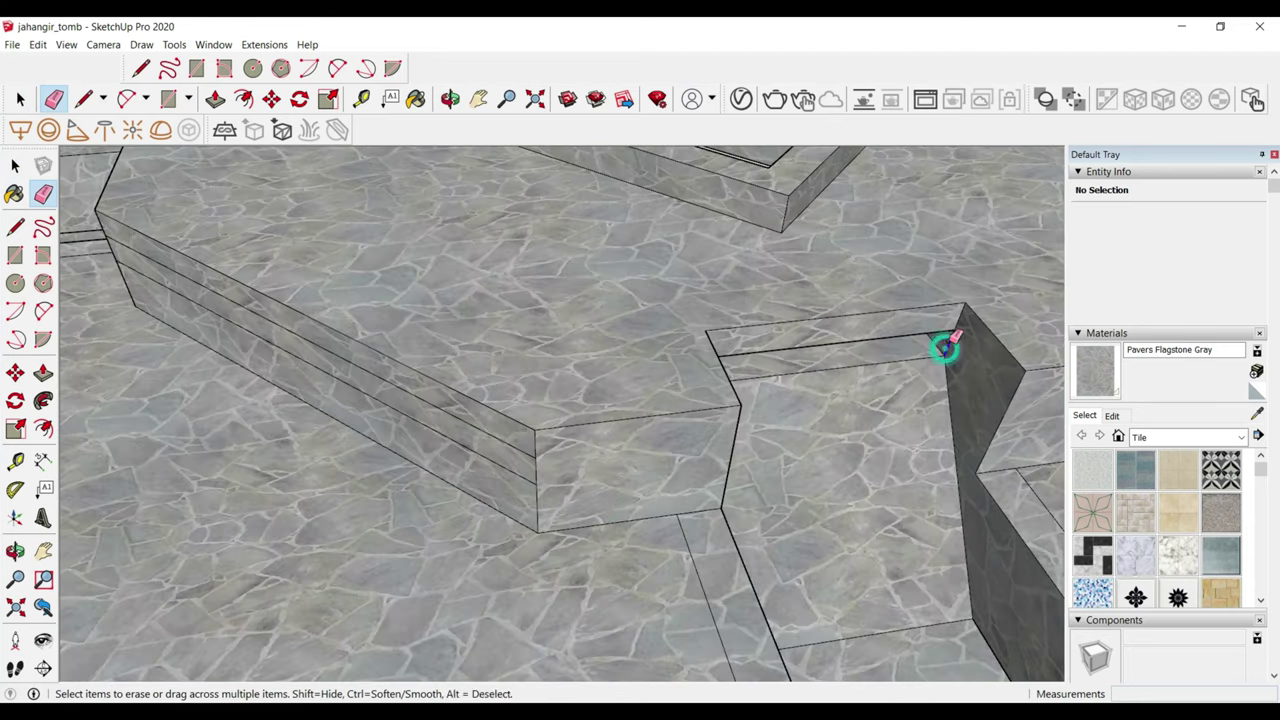
scroll(331, 380, "down", 5)
mouse_move(331, 380)
middle_mouse_down()
mouse_move(440, 409)
mouse_move(409, 394)
mouse_move(513, 518)
mouse_move(503, 349)
mouse_move(311, 443)
middle_mouse_up()
scroll(513, 518, "up", 3)
scroll(600, 417, "up", 3)
key("space")
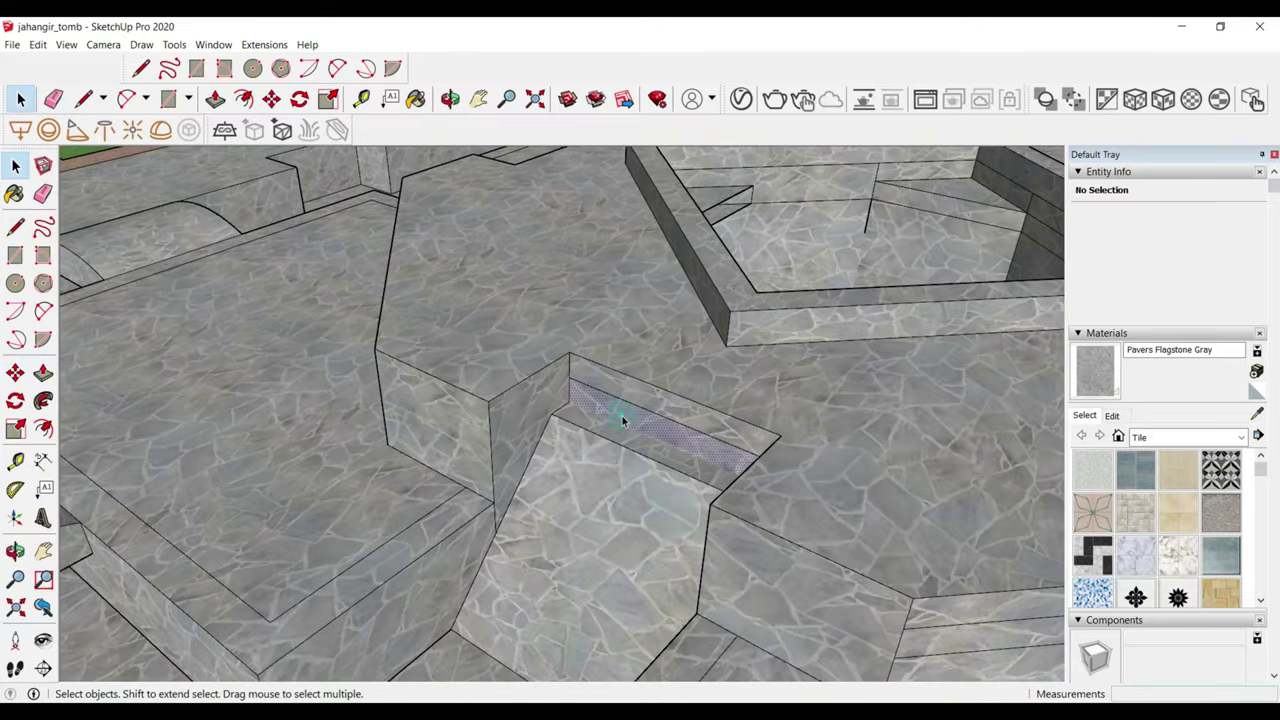
scroll(622, 416, "up", 2)
scroll(602, 409, "up", 2)
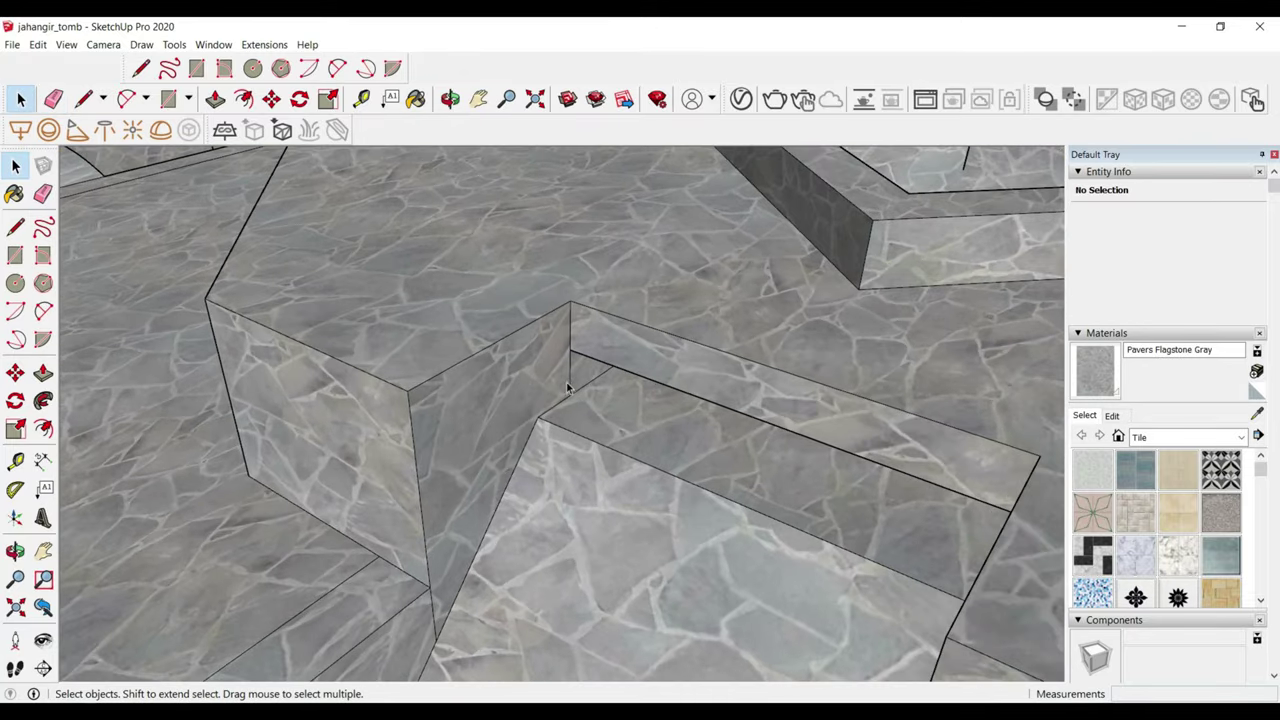
mouse_move(580, 370)
middle_mouse_down()
mouse_move(486, 523)
mouse_move(446, 417)
mouse_move(920, 457)
middle_mouse_up()
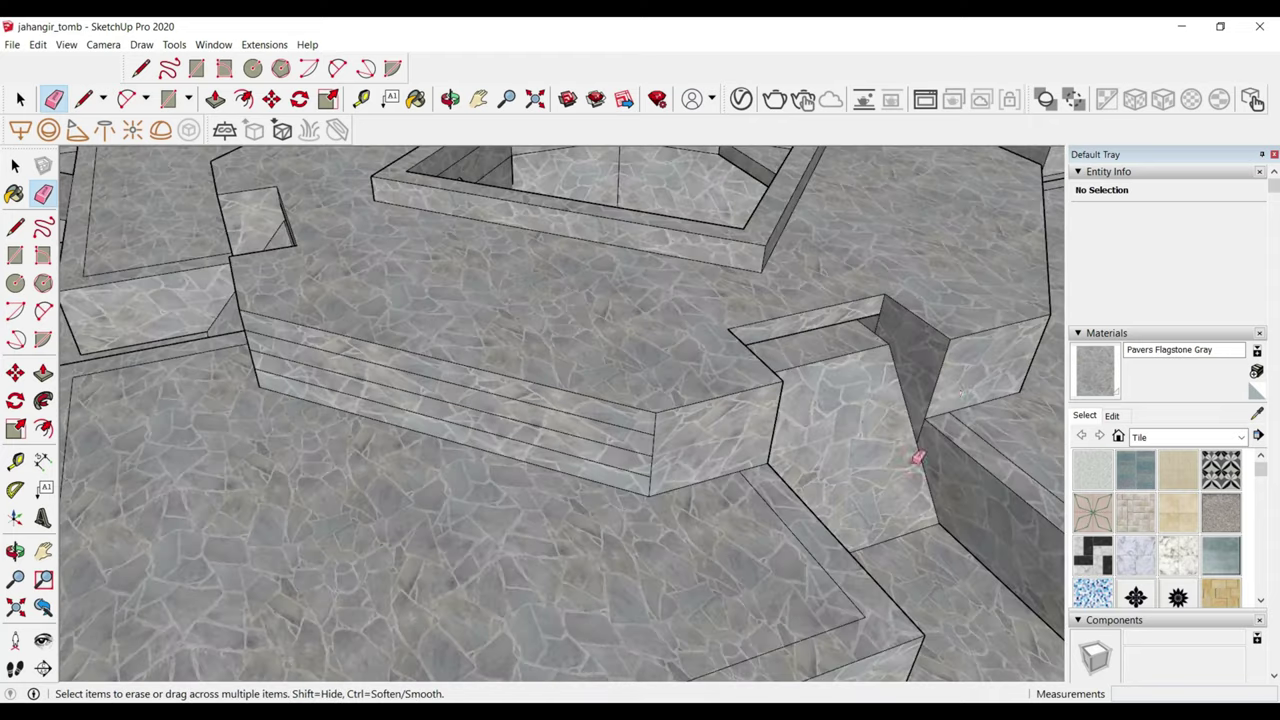
scroll(930, 424, "up", 2)
scroll(930, 424, "up", 2)
scroll(391, 326, "down", 3)
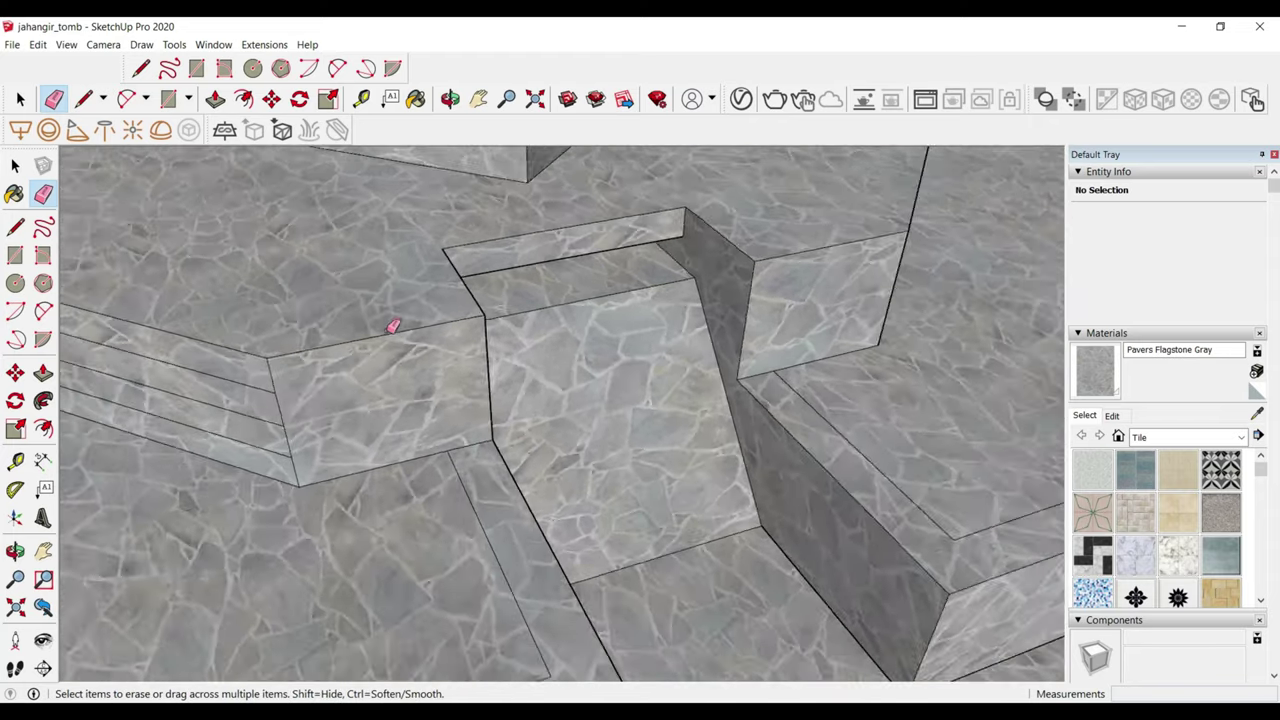
scroll(471, 357, "down", 4)
mouse_move(471, 357)
middle_mouse_down()
mouse_move(509, 386)
mouse_move(685, 375)
middle_mouse_up()
scroll(763, 366, "up", 2)
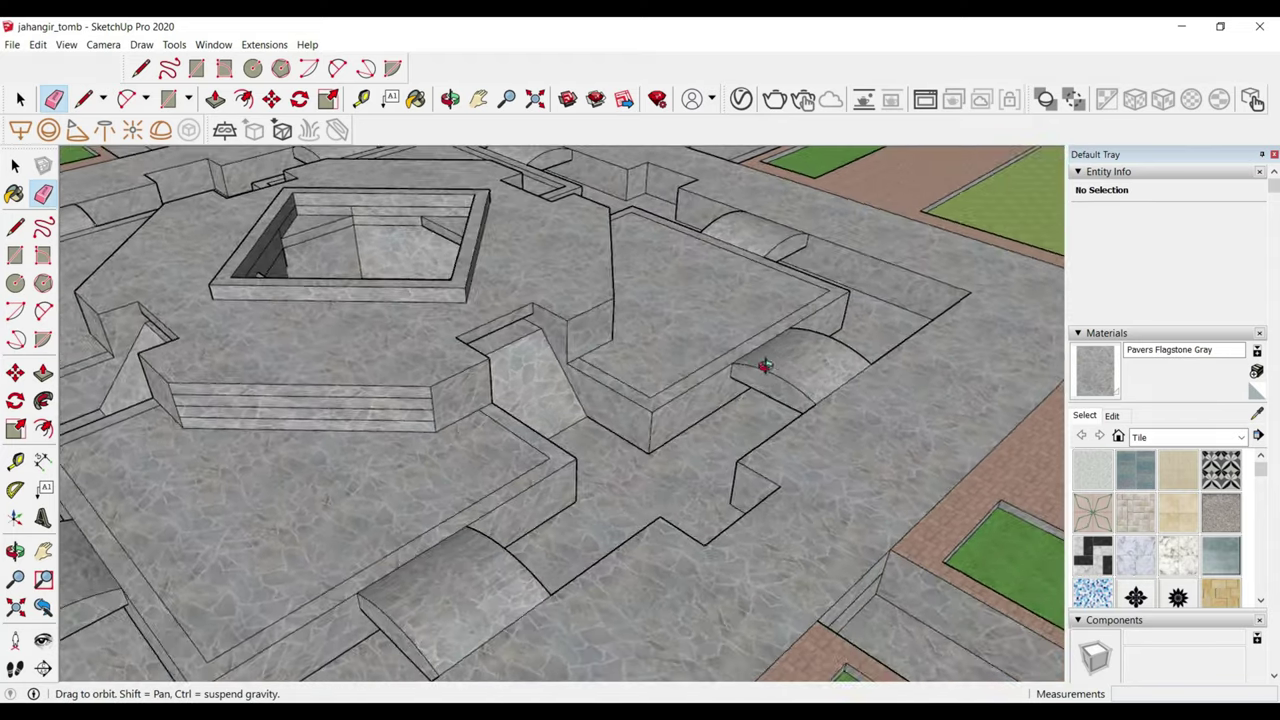
scroll(766, 371, "up", 2)
scroll(757, 363, "up", 2)
scroll(770, 370, "up", 2)
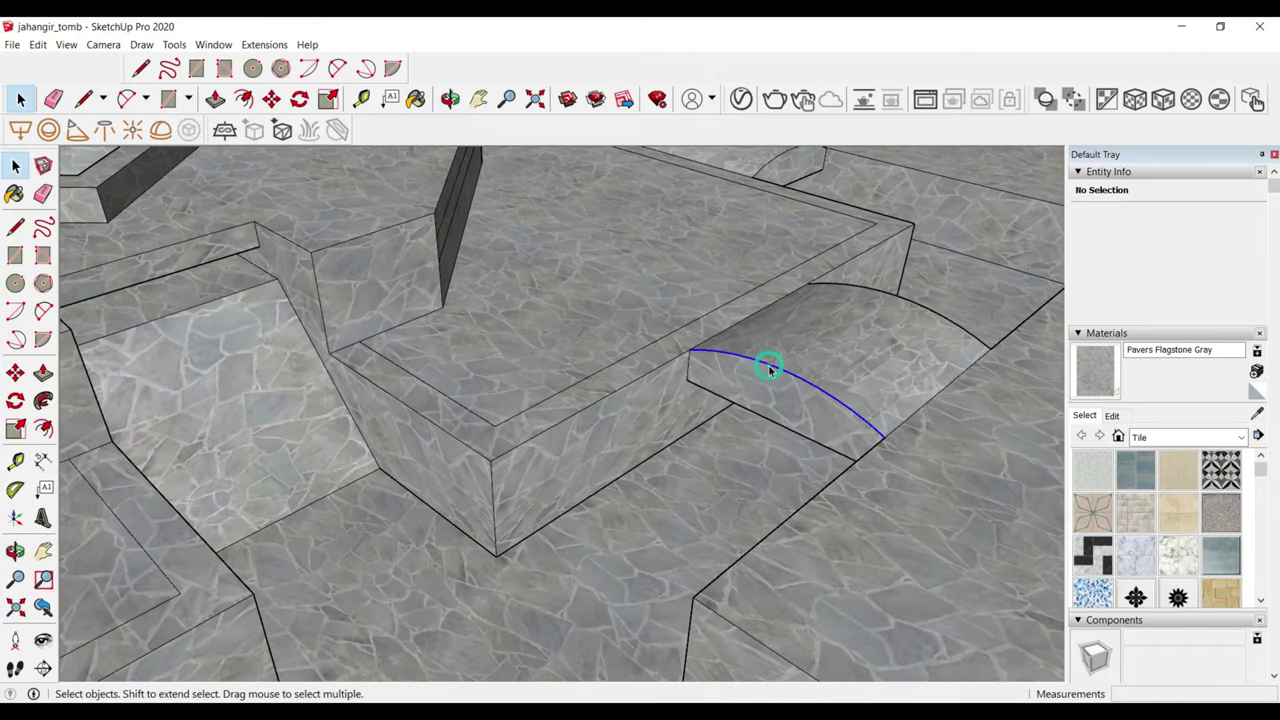
- Move the vault's front arc and push the arched face back into a recessed band
left_click(768, 366)
key("m")
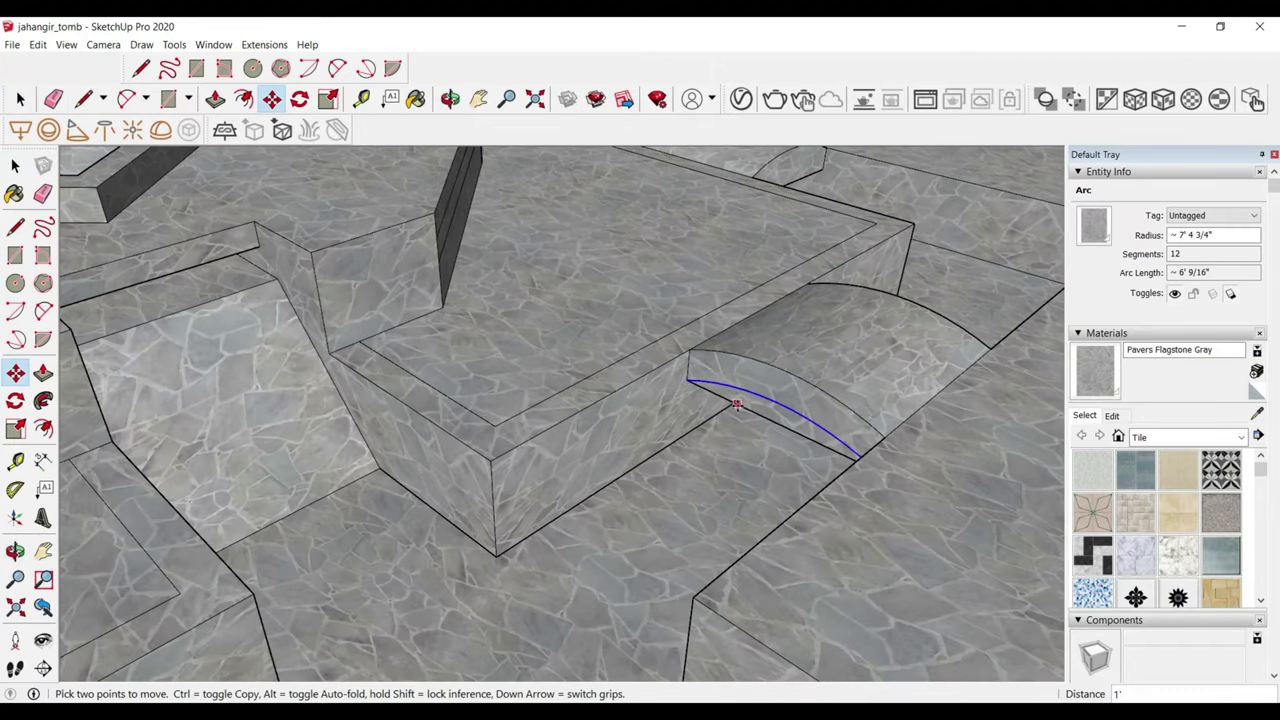
left_click(760, 411)
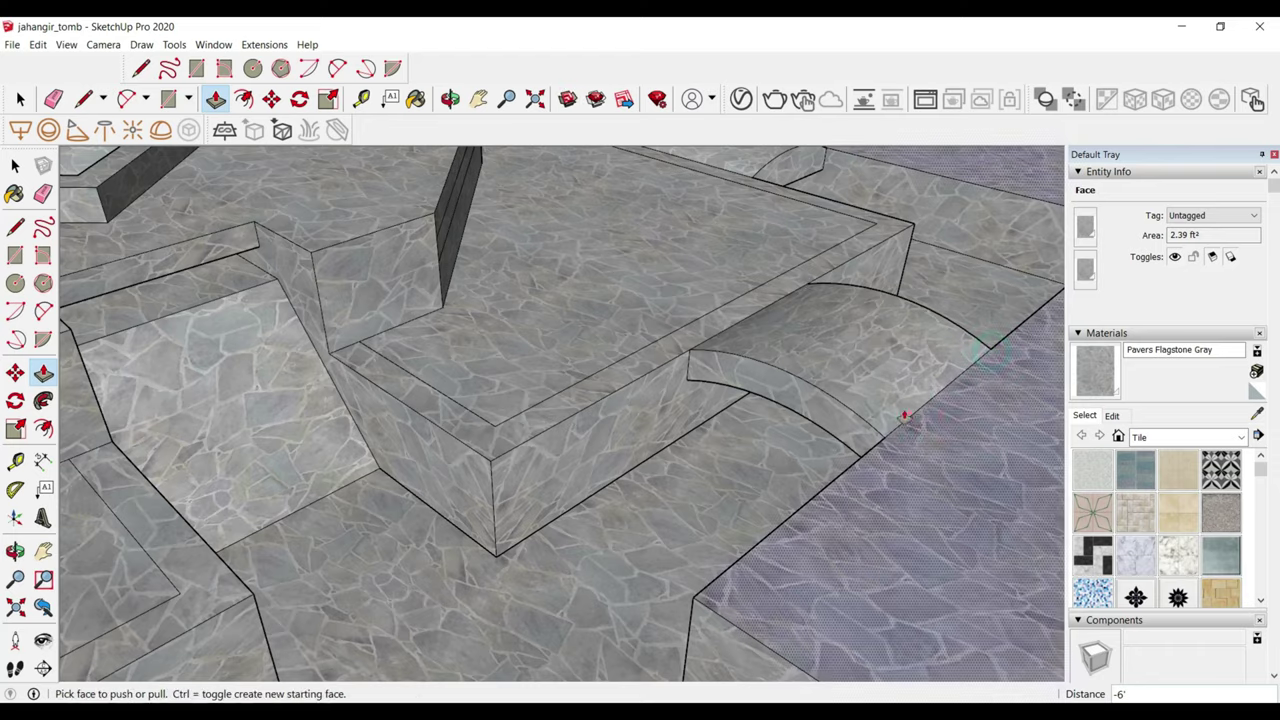
mouse_move(903, 415)
middle_mouse_down()
mouse_move(657, 414)
mouse_move(534, 437)
mouse_move(786, 376)
mouse_move(734, 463)
mouse_move(706, 371)
mouse_move(380, 377)
middle_mouse_up()
scroll(494, 323, "up", 5)
- Draw an edge along the wall base from one step corner to the opposite step corner
key("l")
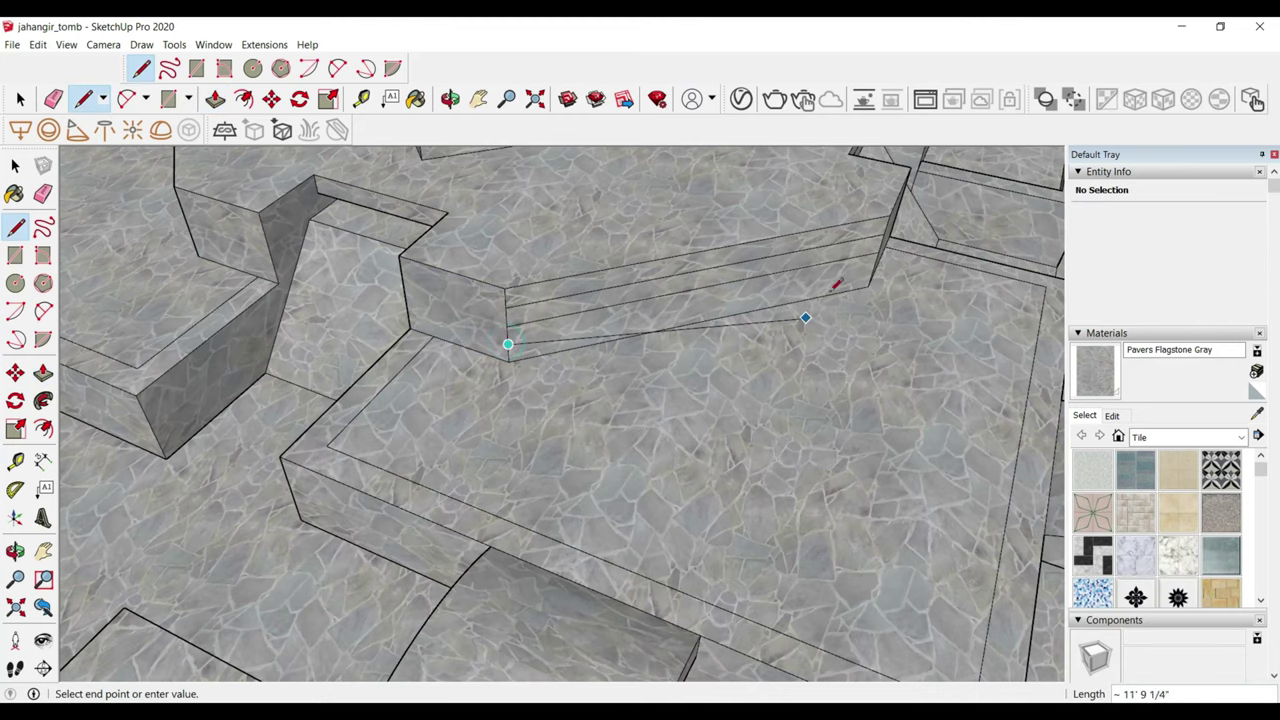
scroll(429, 374, "down", 5)
scroll(337, 360, "down", 3)
scroll(523, 423, "up", 3)
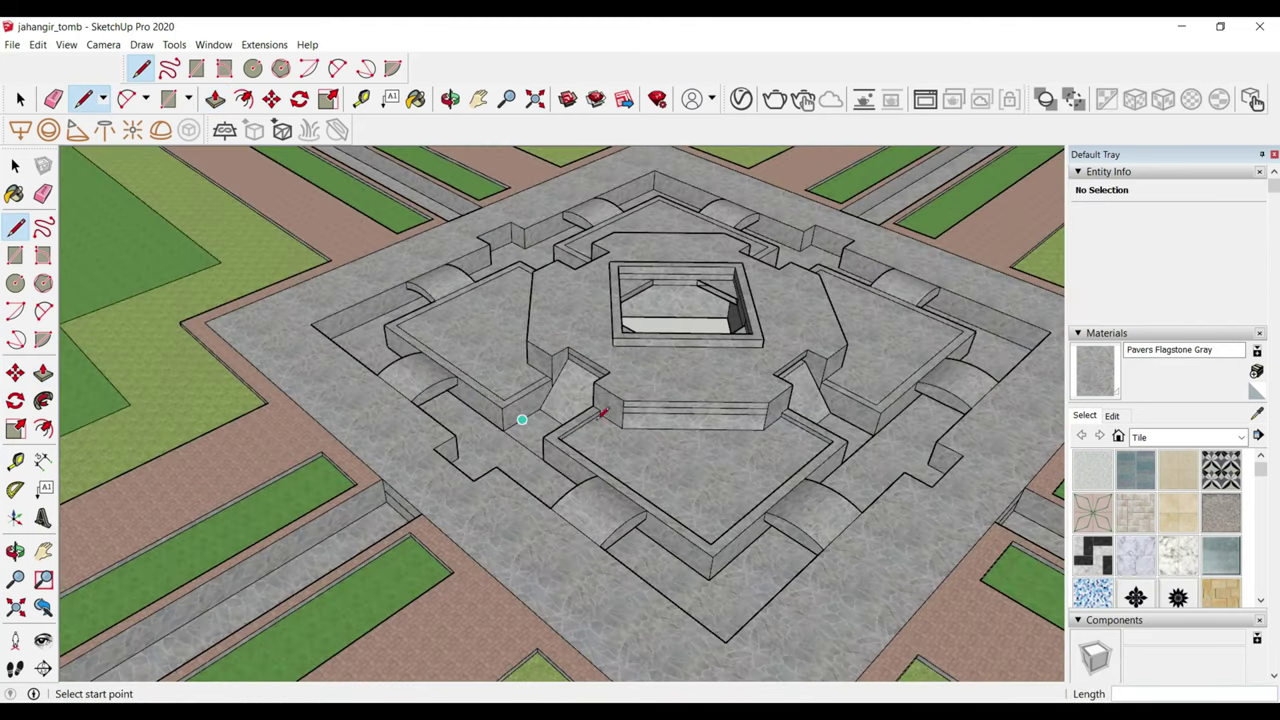
scroll(595, 421, "up", 3)
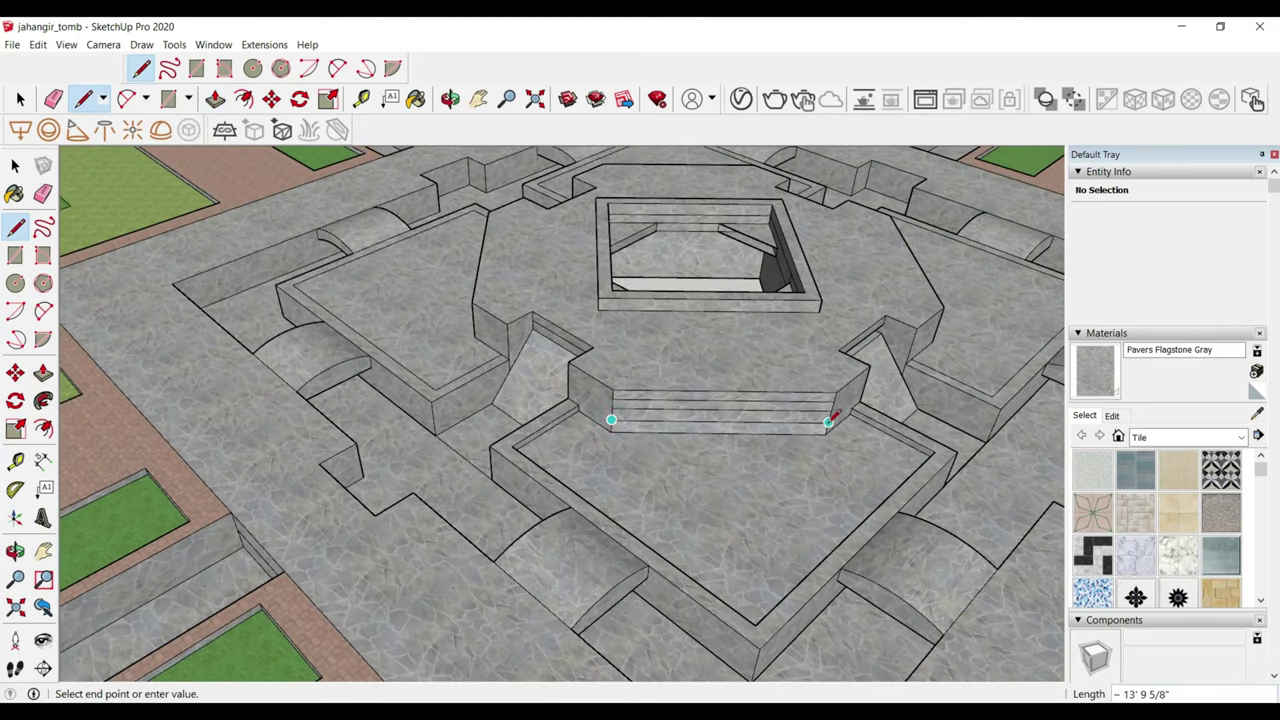
scroll(700, 451, "up", 1)
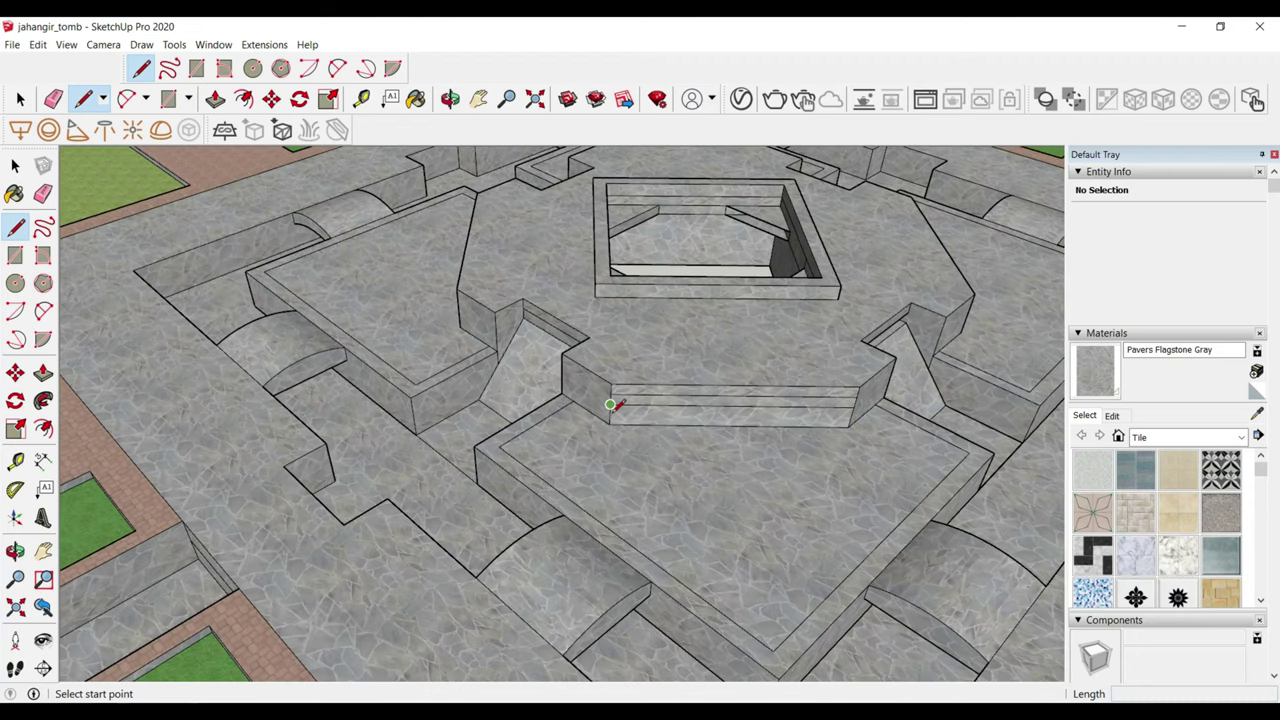
scroll(611, 405, "up", 1)
scroll(688, 400, "down", 5)
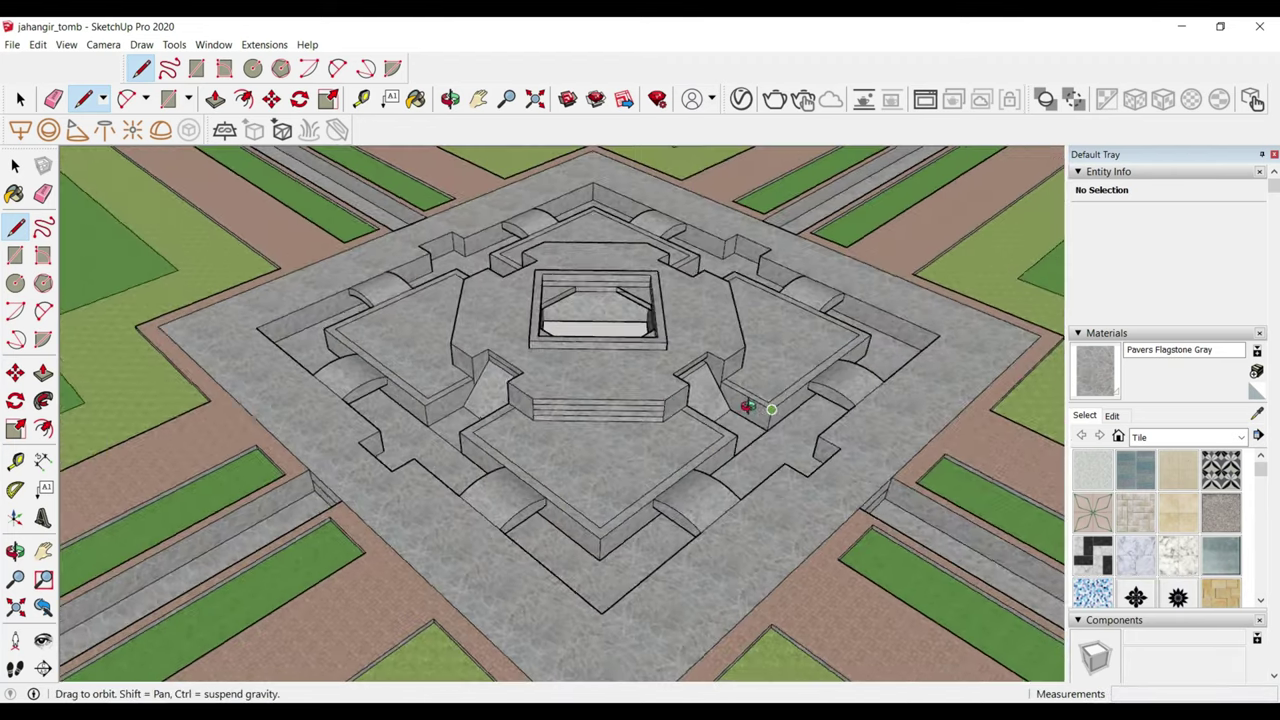
middle_click_drag(748, 403, 600, 440)
scroll(600, 466, "up", 5)
left_click(597, 468)
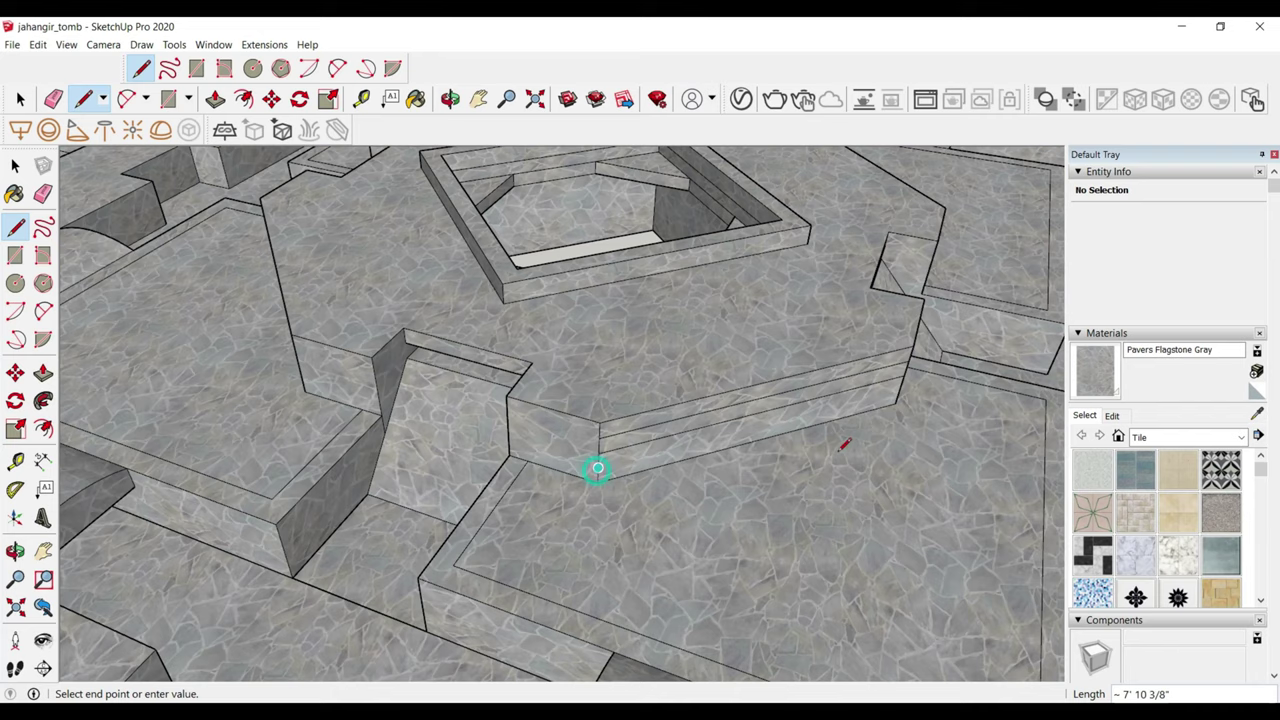
left_click(900, 390)
scroll(714, 371, "down", 2)
scroll(714, 371, "down", 2)
left_click(1257, 412)
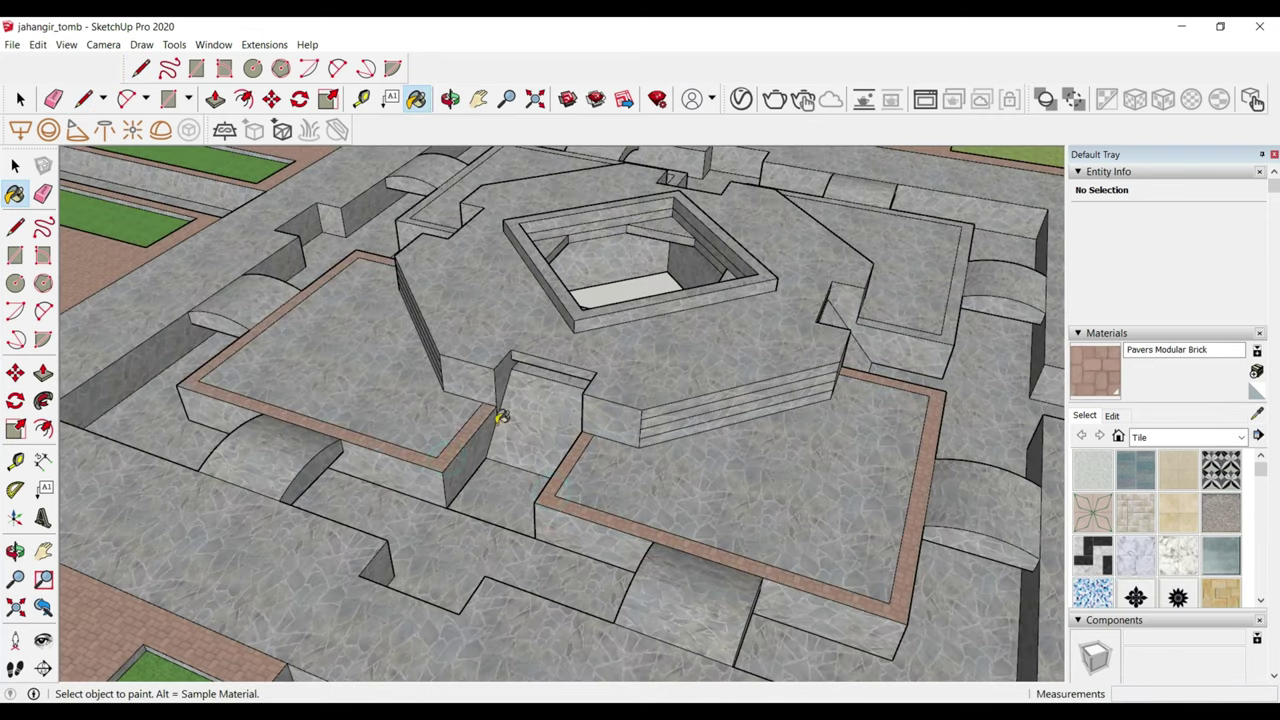
- Paint the octagonal platform top with Pavers Modular Brick
left_click(629, 377)
scroll(743, 400, "down", 2)
middle_click_drag(743, 400, 586, 491)
scroll(868, 379, "up", 2)
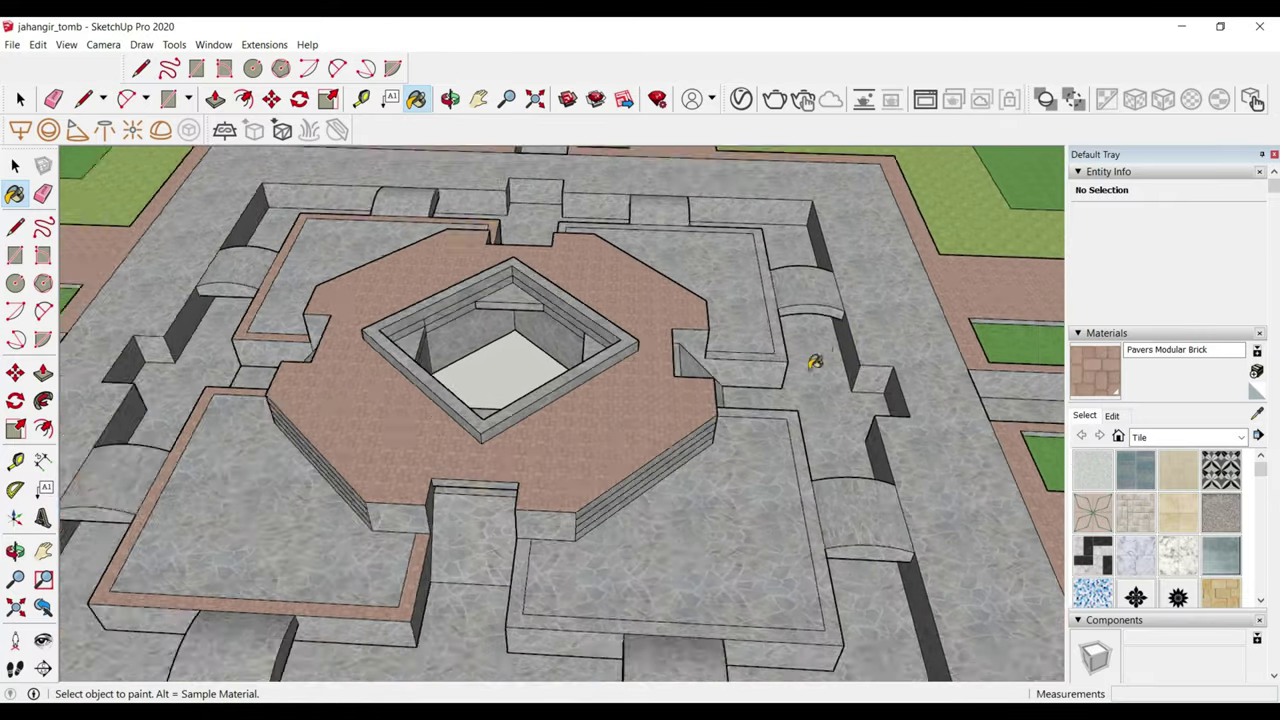
middle_click_drag(815, 362, 543, 434)
scroll(664, 451, "up", 2)
middle_click_drag(633, 493, 629, 466)
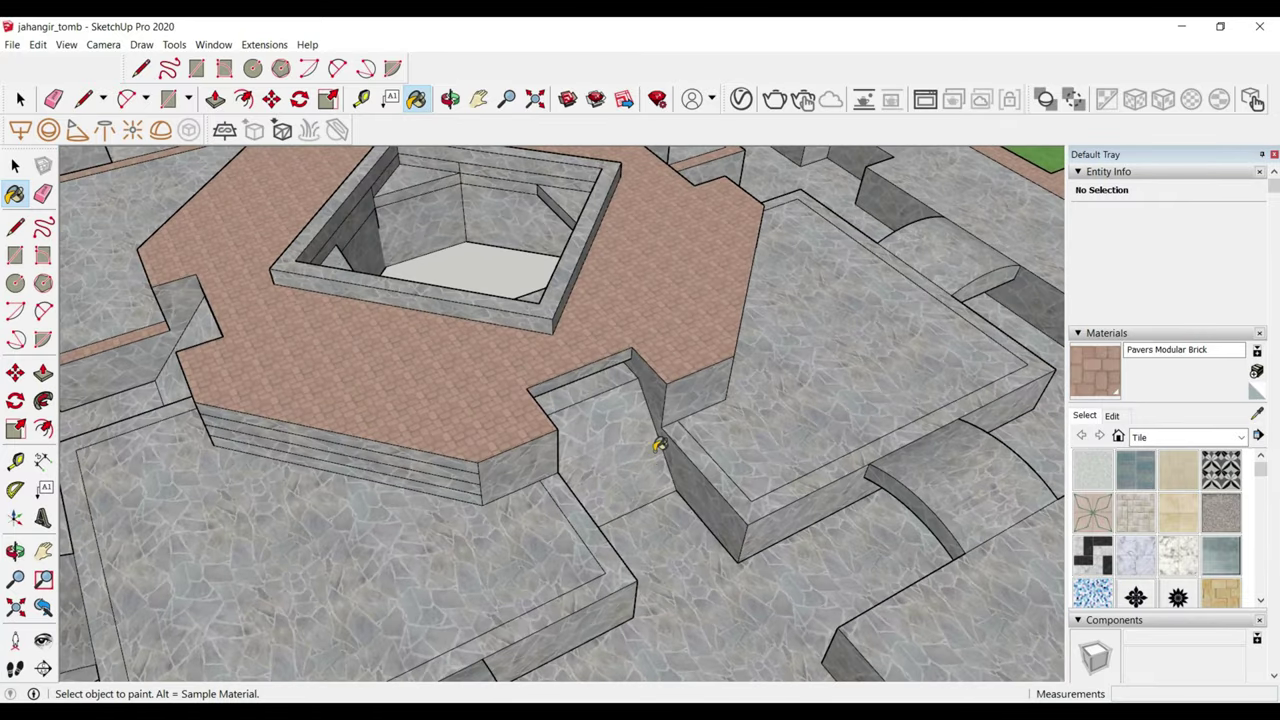
scroll(665, 456, "up", 3)
scroll(715, 410, "up", 2)
- Paint the ground strip below the platform with Pavers Modular Brick and review the whole tomb
left_click(715, 410)
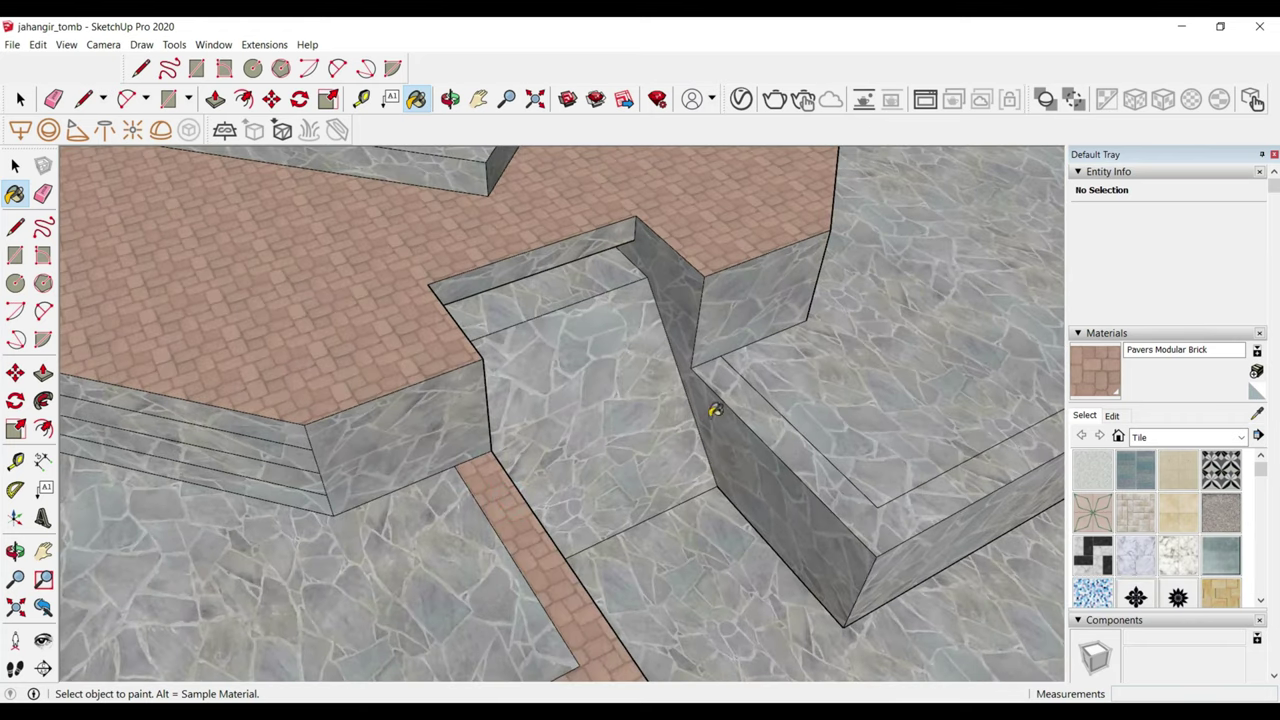
scroll(600, 460, "down", 5)
middle_click_drag(677, 437, 803, 423)
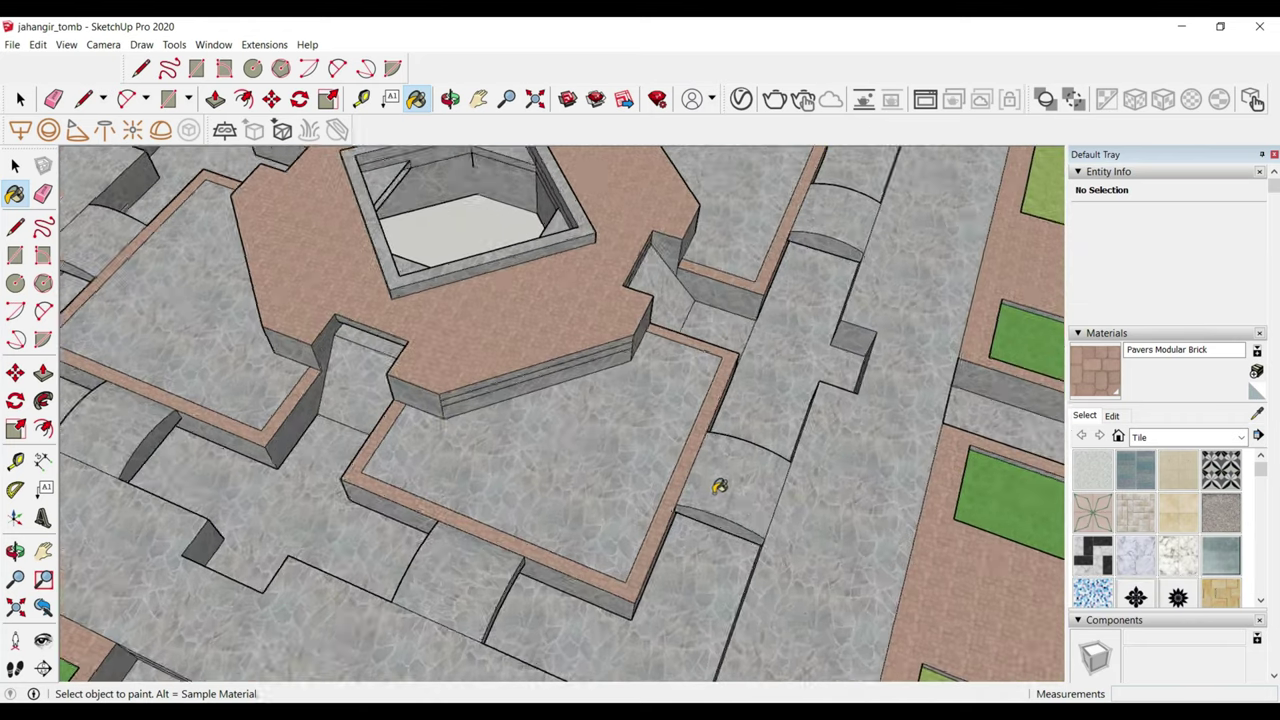
scroll(803, 423, "down", 5)
middle_click_drag(557, 506, 600, 500)
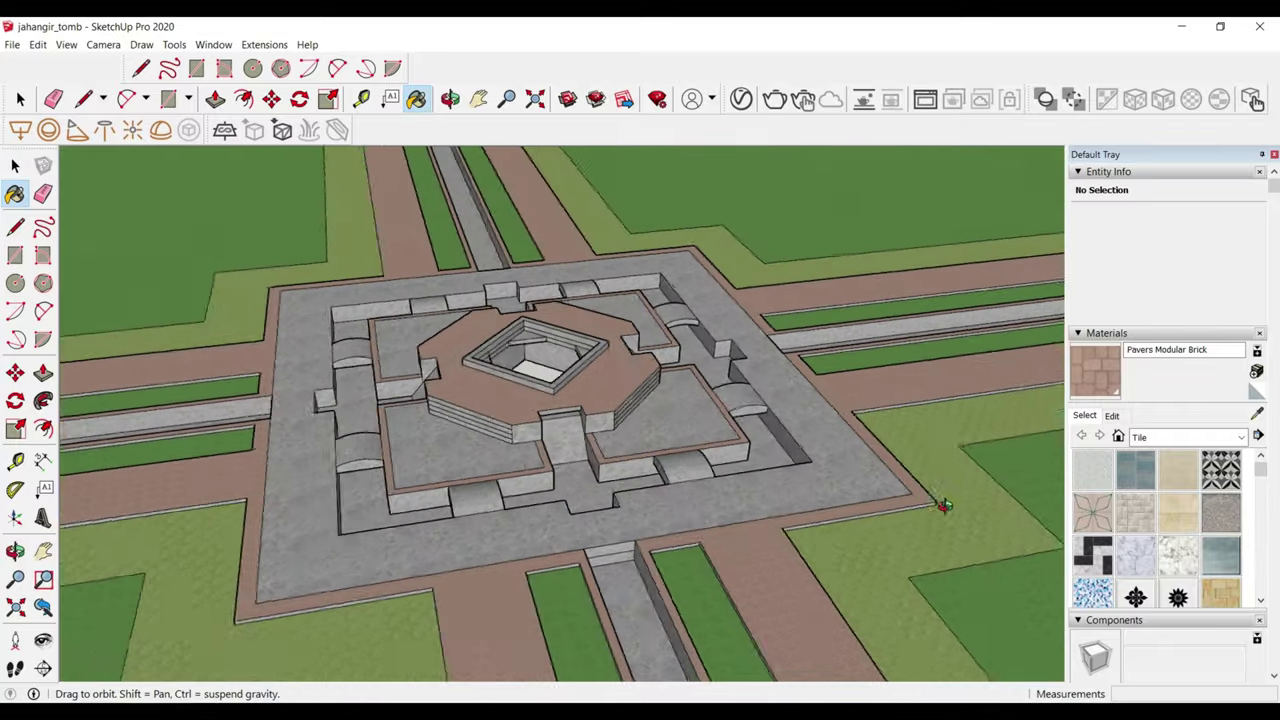
middle_click_drag(943, 503, 175, 497)
scroll(240, 502, "up", 2)
key("space")
scroll(629, 529, "up", 2)
- Move a copy of the first arch's arc edges down and push the face beneath it through
scroll(757, 434, "up", 2)
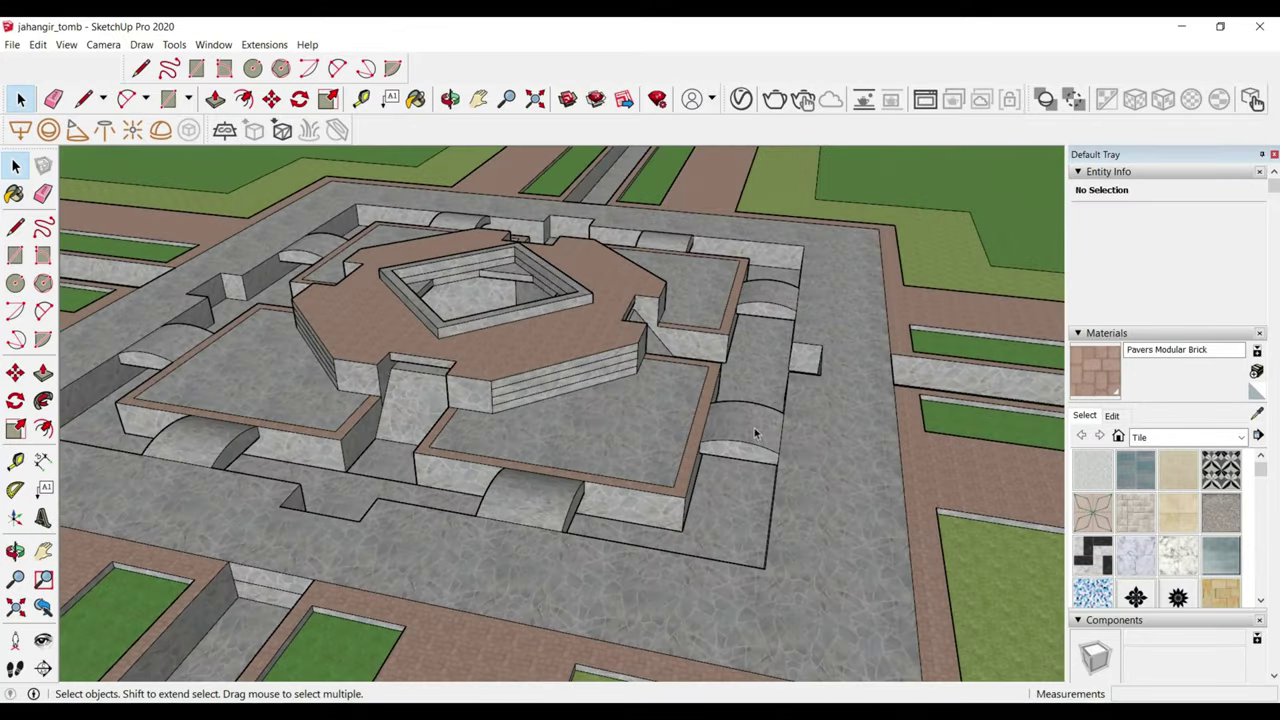
scroll(752, 452, "up", 2)
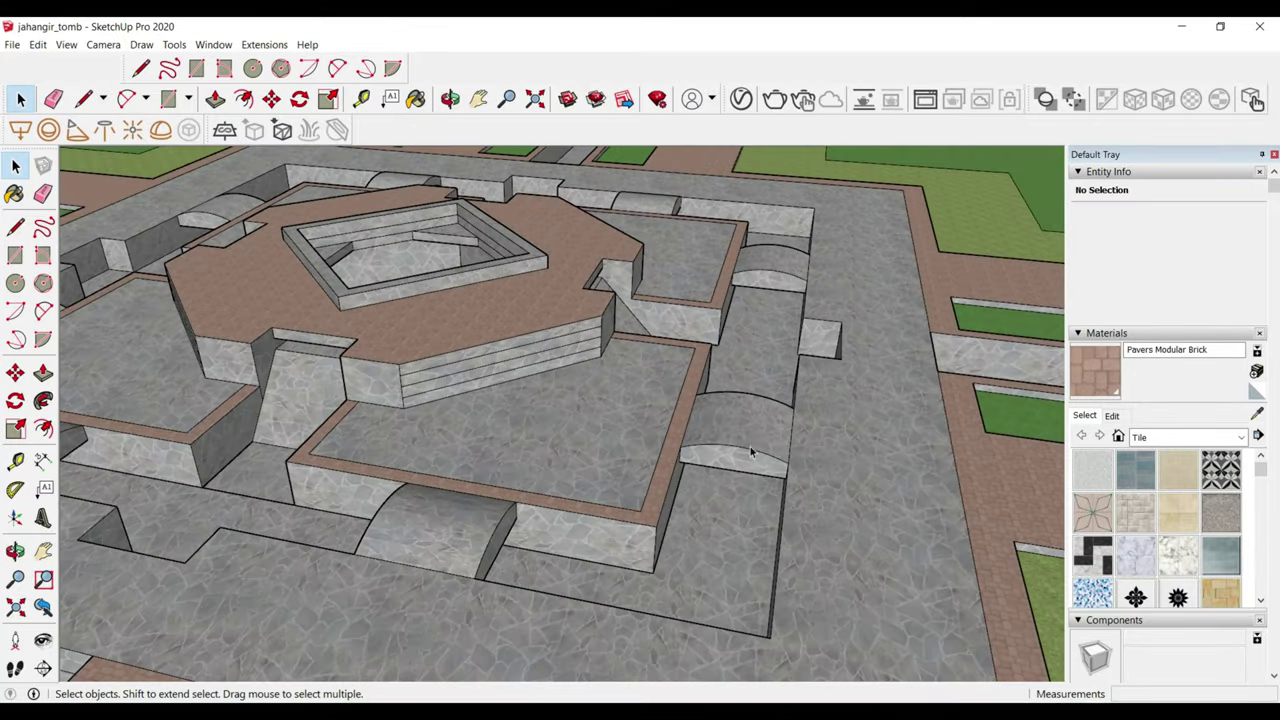
left_click(773, 285, "shift")
scroll(773, 285, "up", 3)
key("m")
scroll(840, 313, "up", 4)
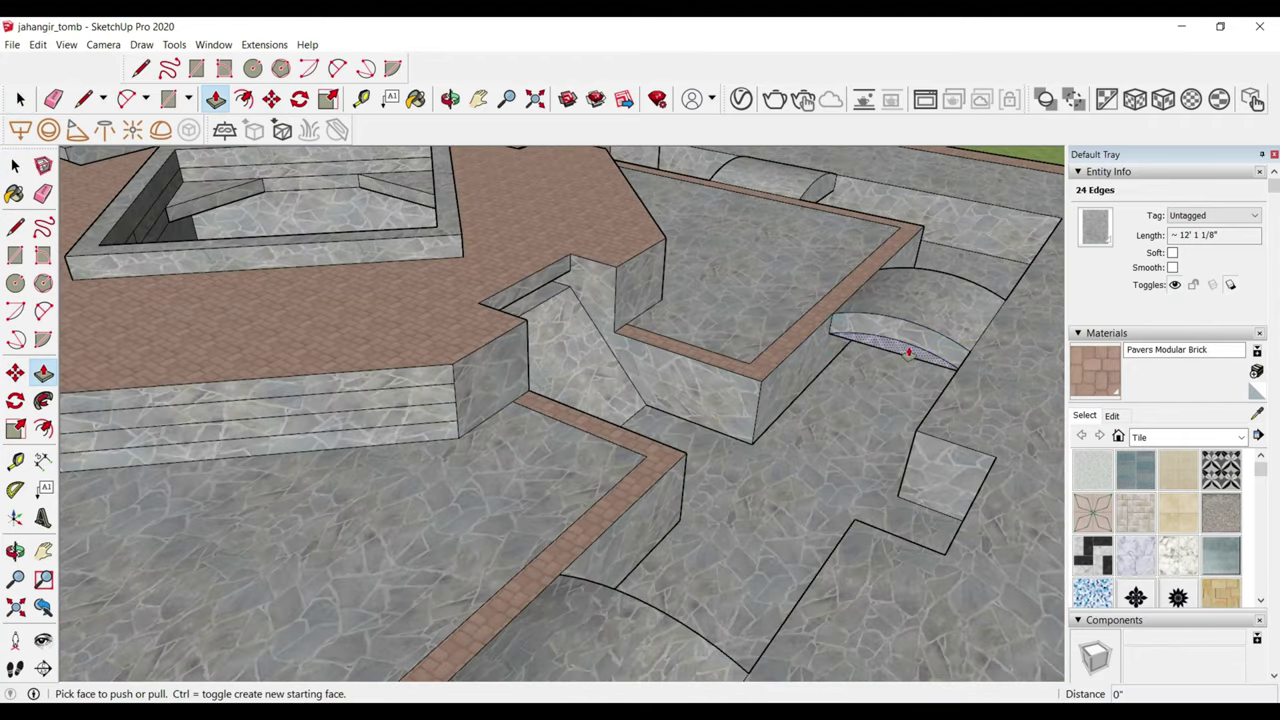
left_click(976, 284)
- Push the face under a second arch back through the wall
scroll(900, 280, "down", 4)
middle_click_drag(874, 277, 897, 271)
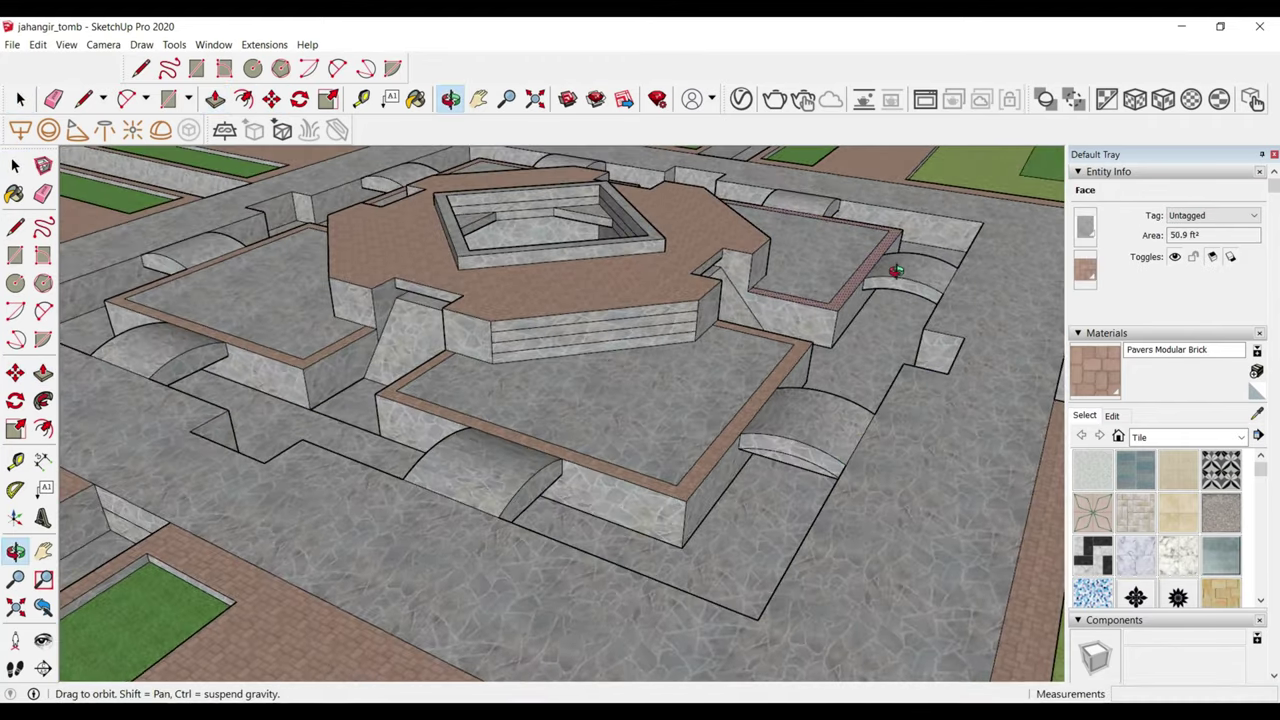
scroll(825, 427, "up", 2)
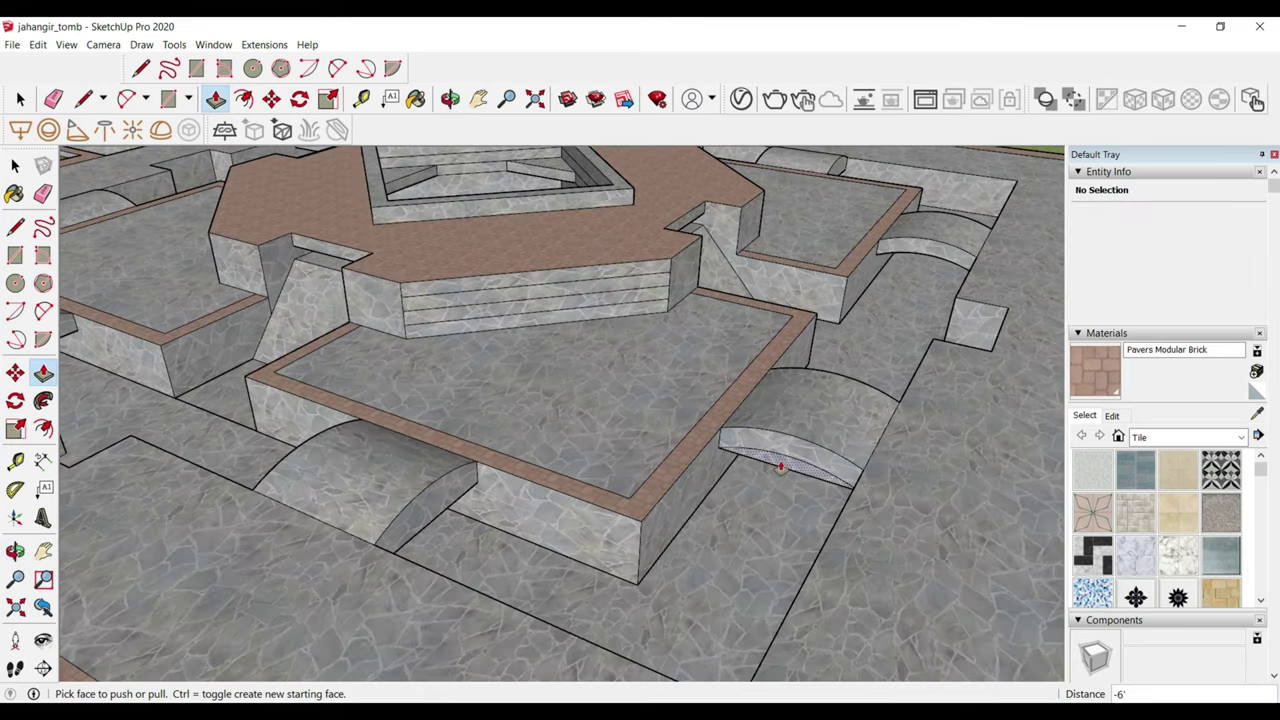
left_click(889, 405)
- Select a third arch's arc edges and move a copy of them down
scroll(623, 420, "down", 2)
mouse_move(623, 420)
middle_mouse_down()
mouse_move(314, 420)
mouse_move(603, 413)
middle_mouse_up()
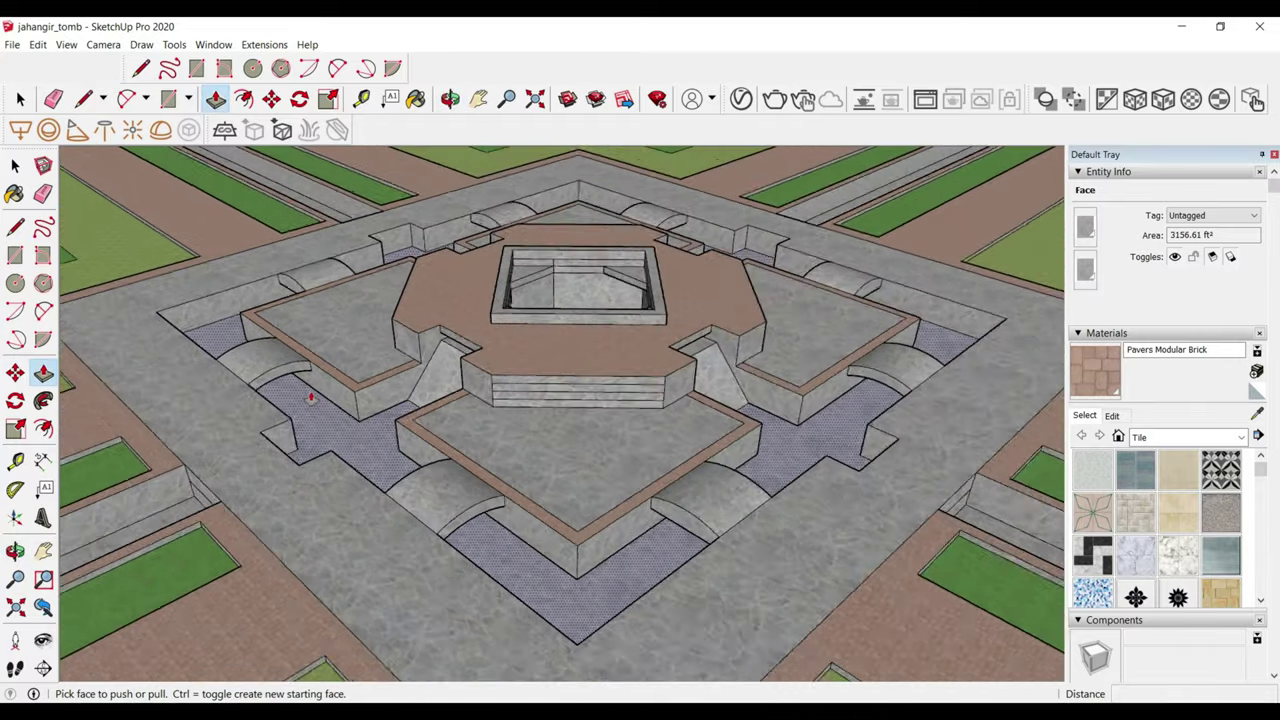
scroll(603, 413, "down", 2)
scroll(603, 413, "up", 3)
key("space")
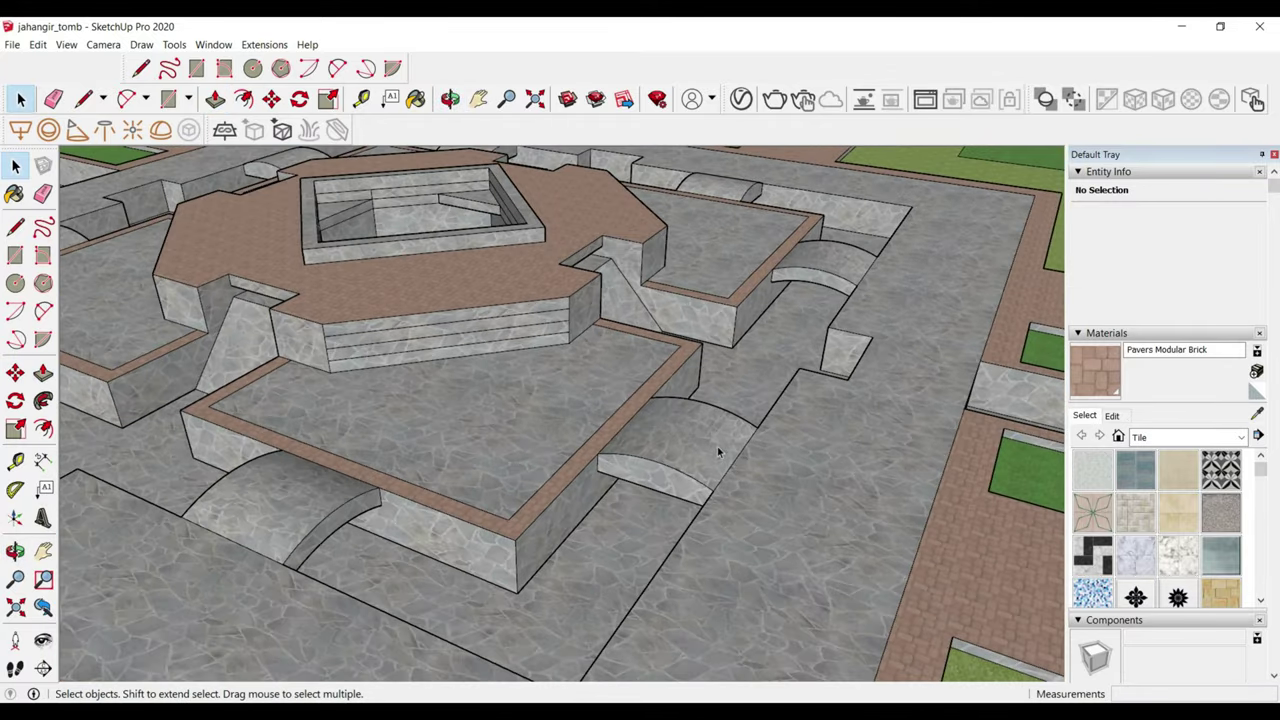
scroll(714, 451, "down", 2)
mouse_move(714, 451)
middle_mouse_down()
mouse_move(730, 433)
mouse_move(703, 455)
middle_mouse_up()
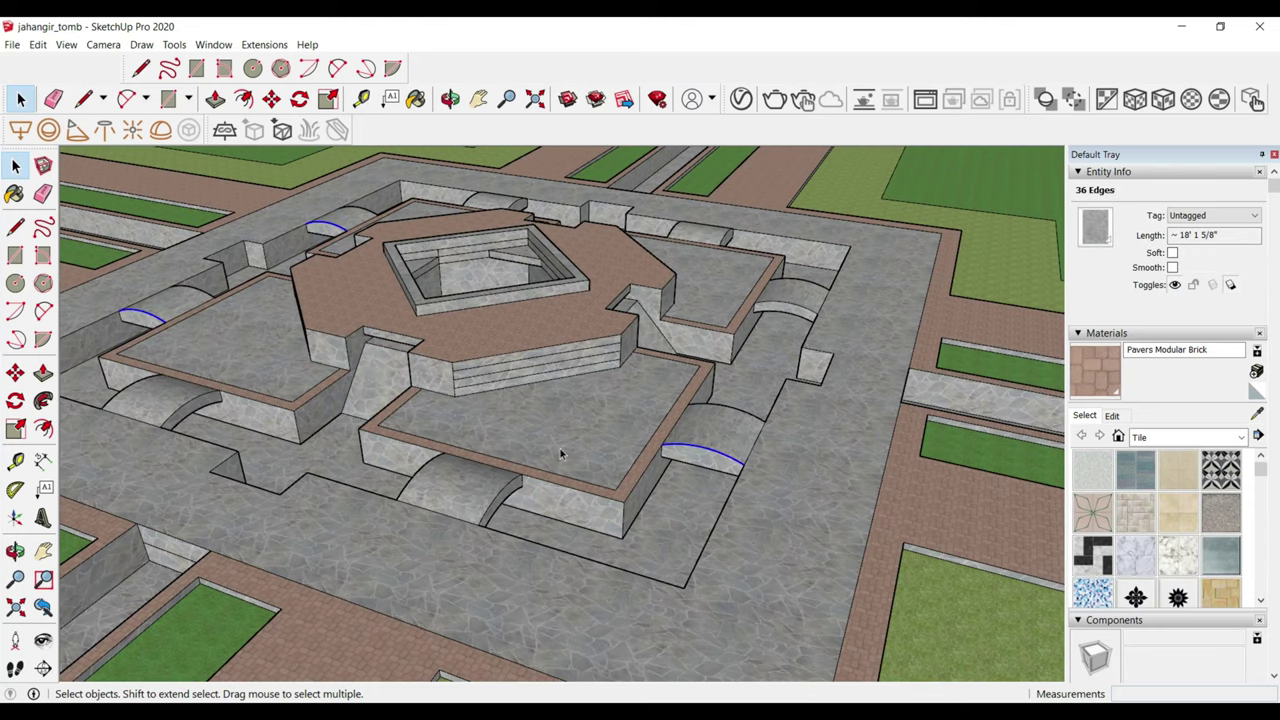
scroll(730, 487, "up", 3)
middle_click_drag(730, 487, 691, 457)
scroll(677, 471, "up", 2)
scroll(673, 473, "up", 1)
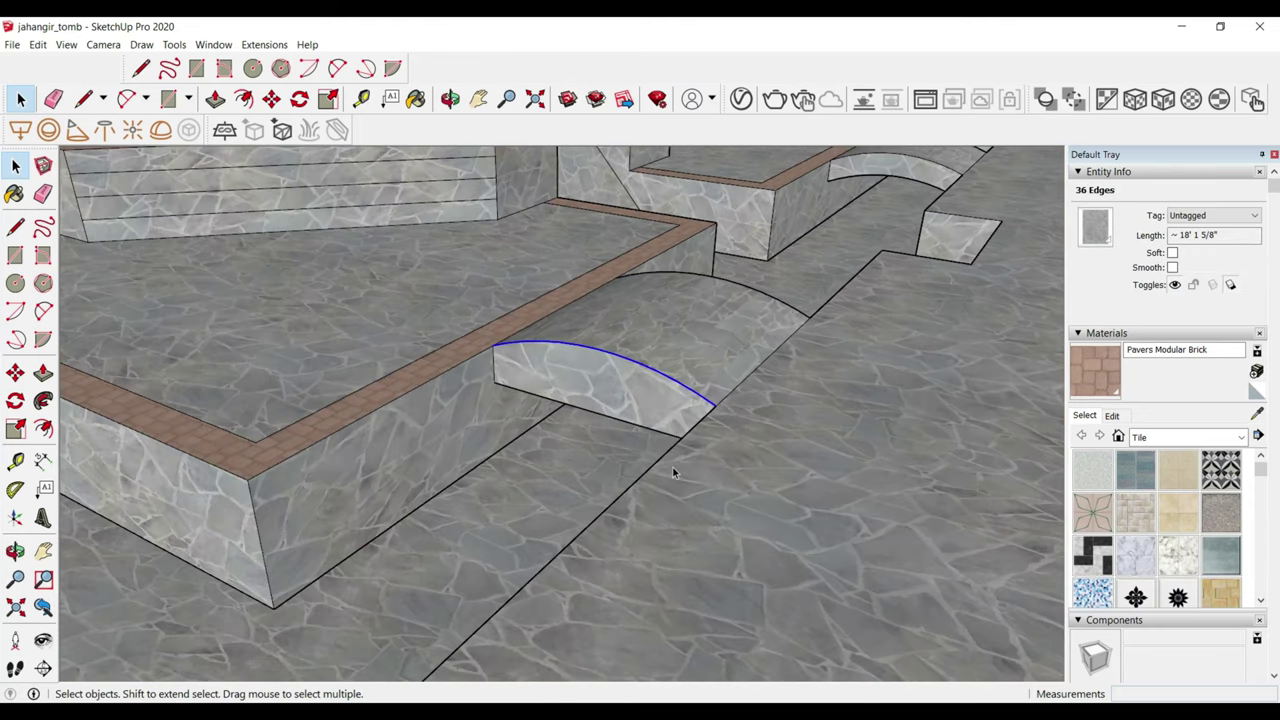
scroll(673, 473, "up", 1)
key("m")
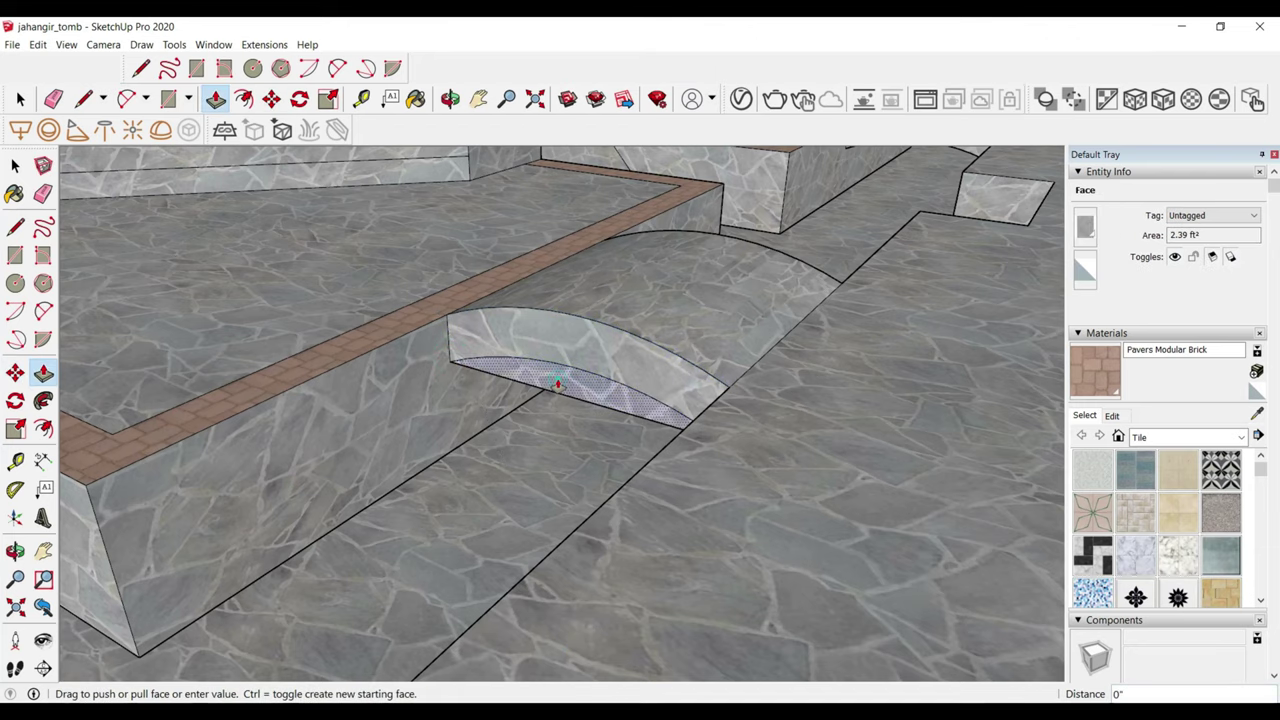
- Push the face beneath that arch back, leaving a projecting arched lip
scroll(617, 443, "down", 5)
scroll(551, 408, "down", 5)
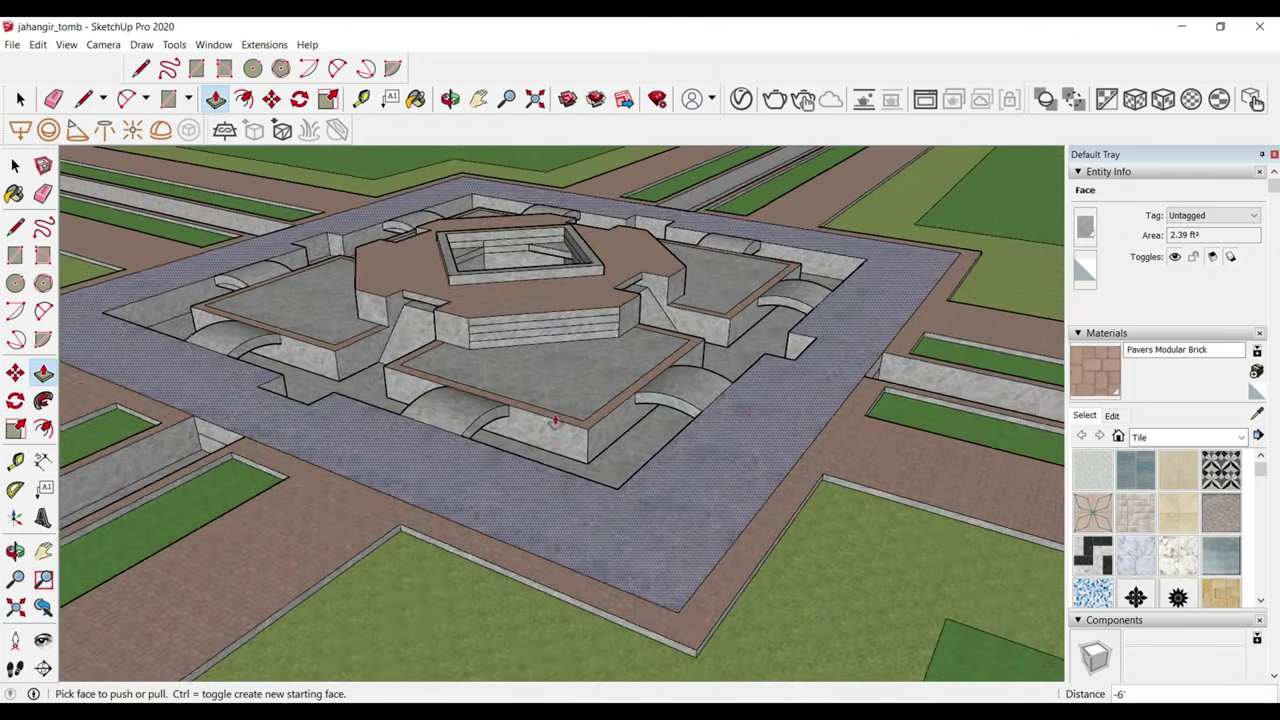
middle_click_drag(551, 408, 157, 389)
scroll(313, 405, "up", 4)
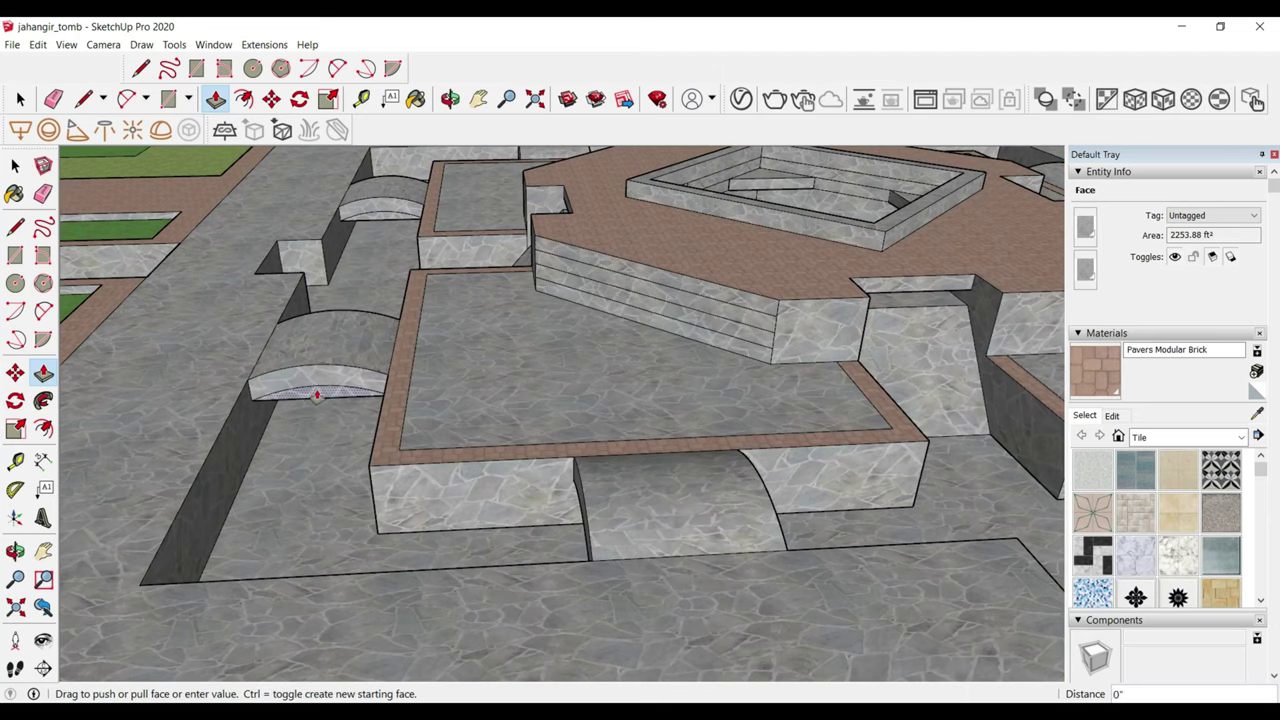
left_click(355, 440)
- Select the next arch's lower arc edges and move a copy of them down
scroll(380, 380, "up", 4)
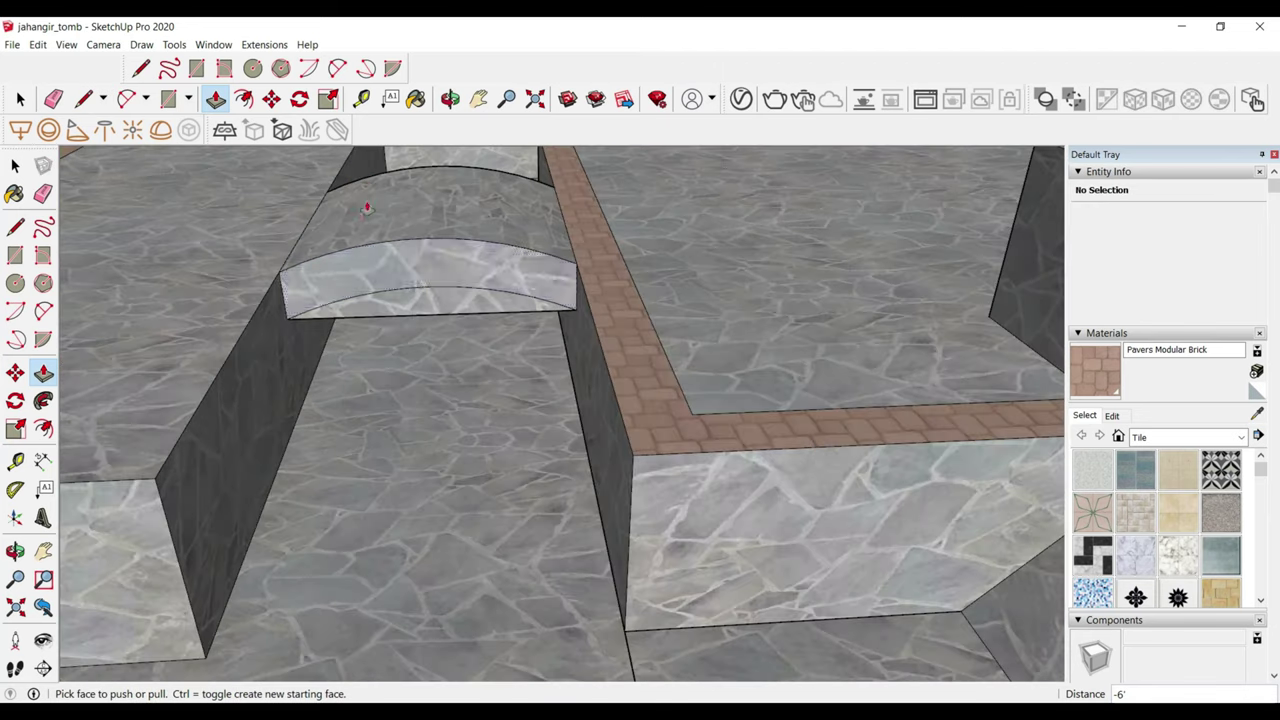
scroll(763, 309, "down", 3)
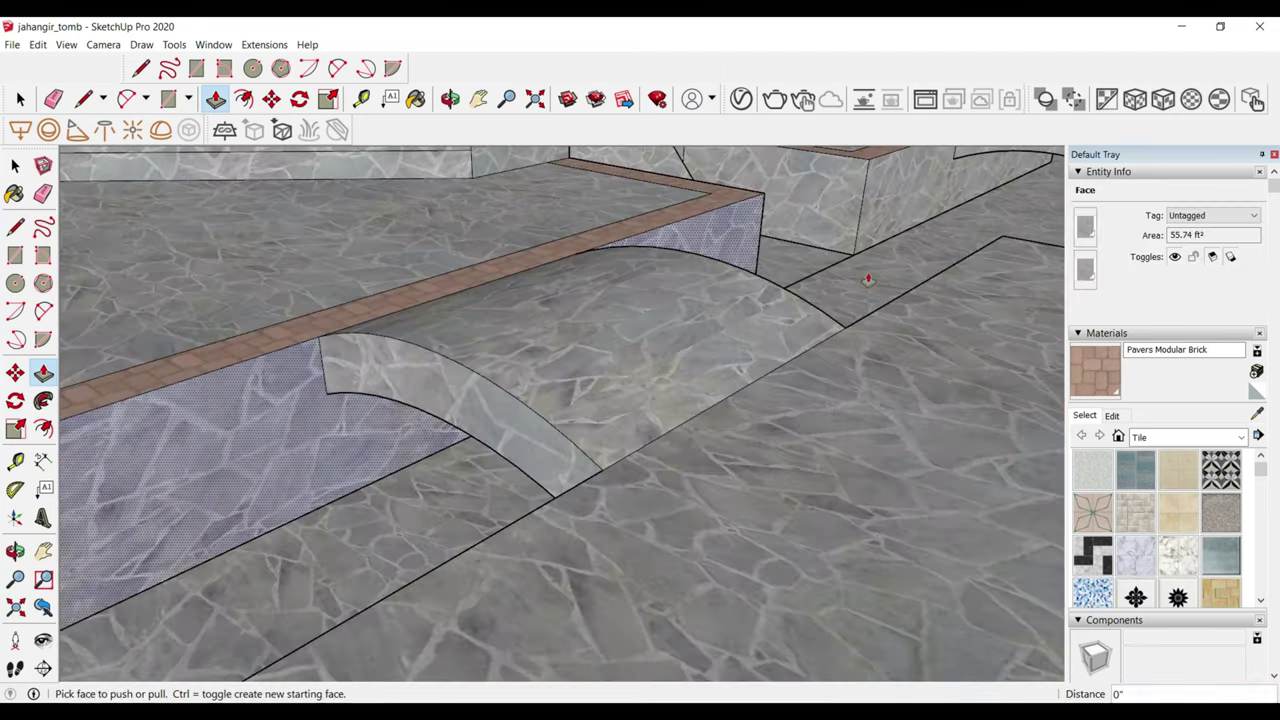
scroll(600, 380, "down", 5)
middle_click_drag(600, 380, 402, 378)
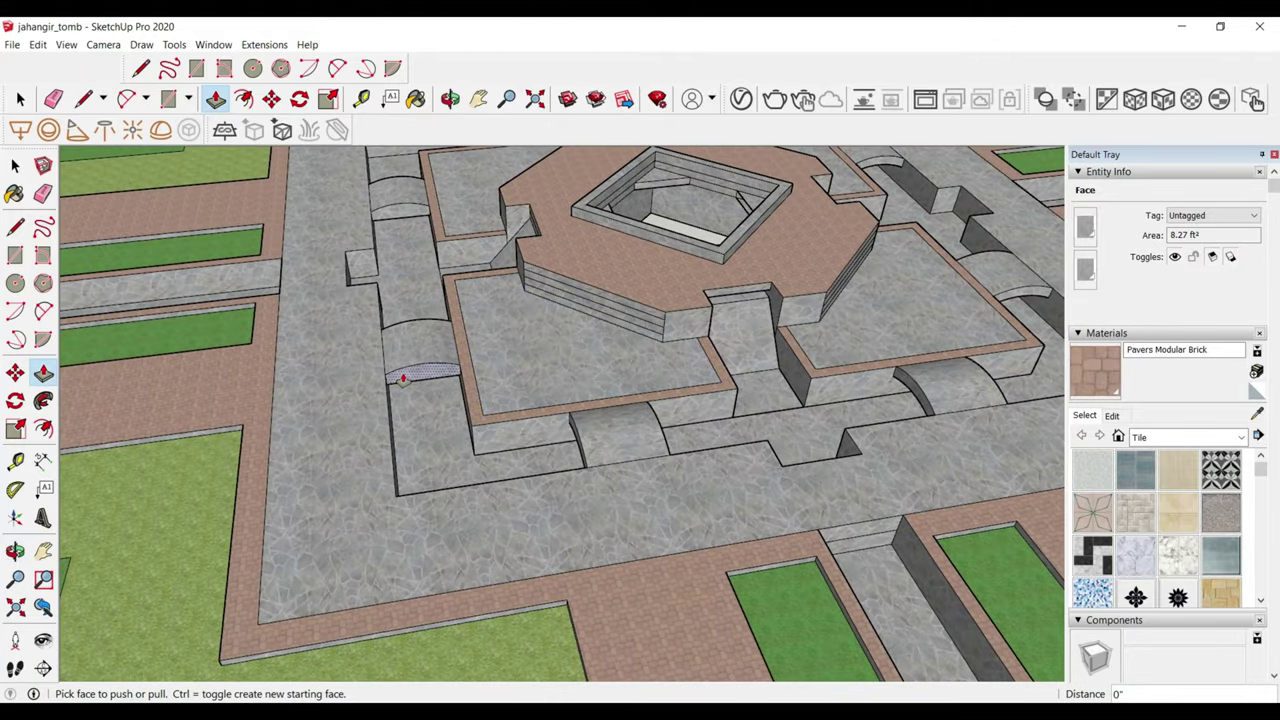
key("space")
scroll(410, 210, "up", 2)
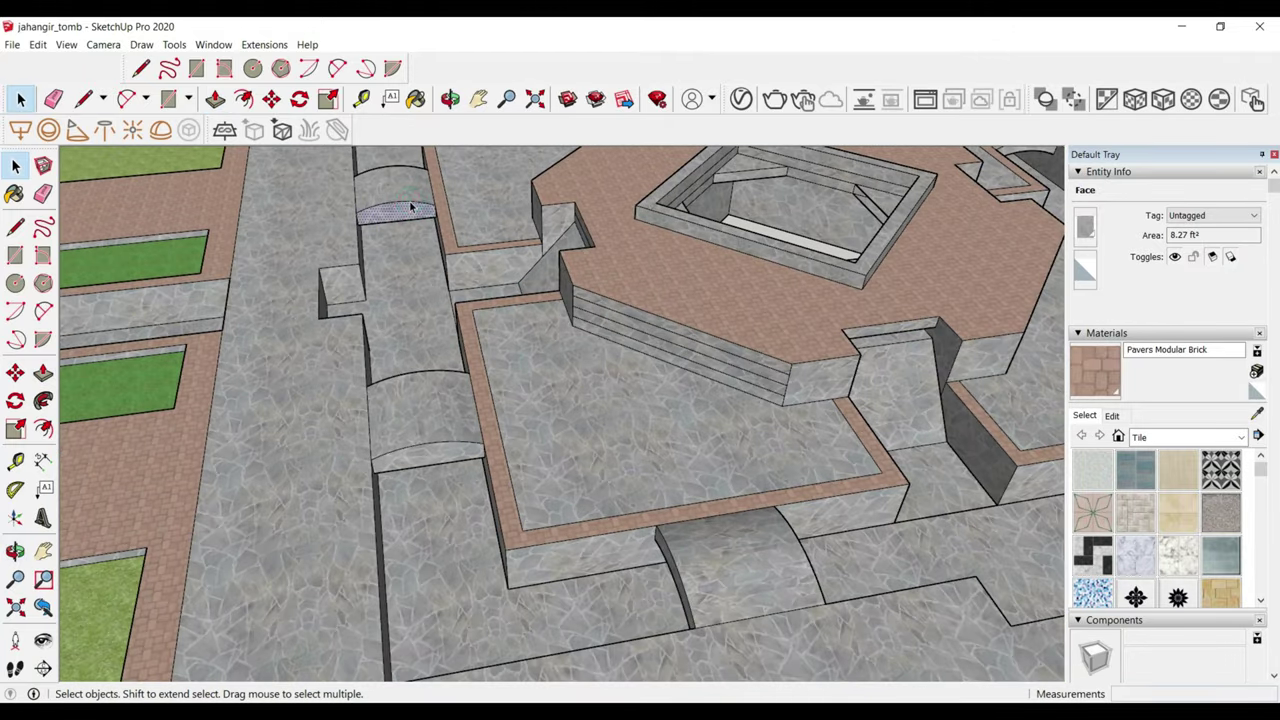
left_click(451, 443)
scroll(465, 447, "up", 3)
middle_click_drag(471, 449, 550, 405)
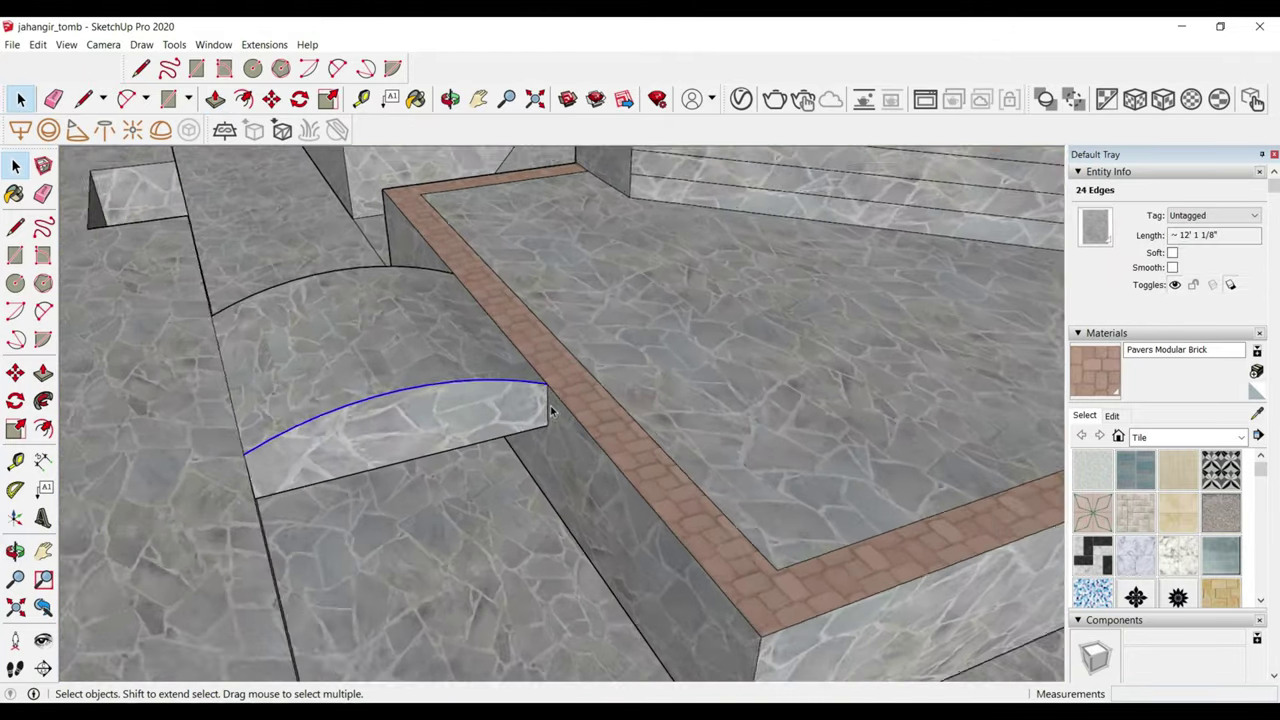
scroll(550, 400, "up", 1)
key("m")
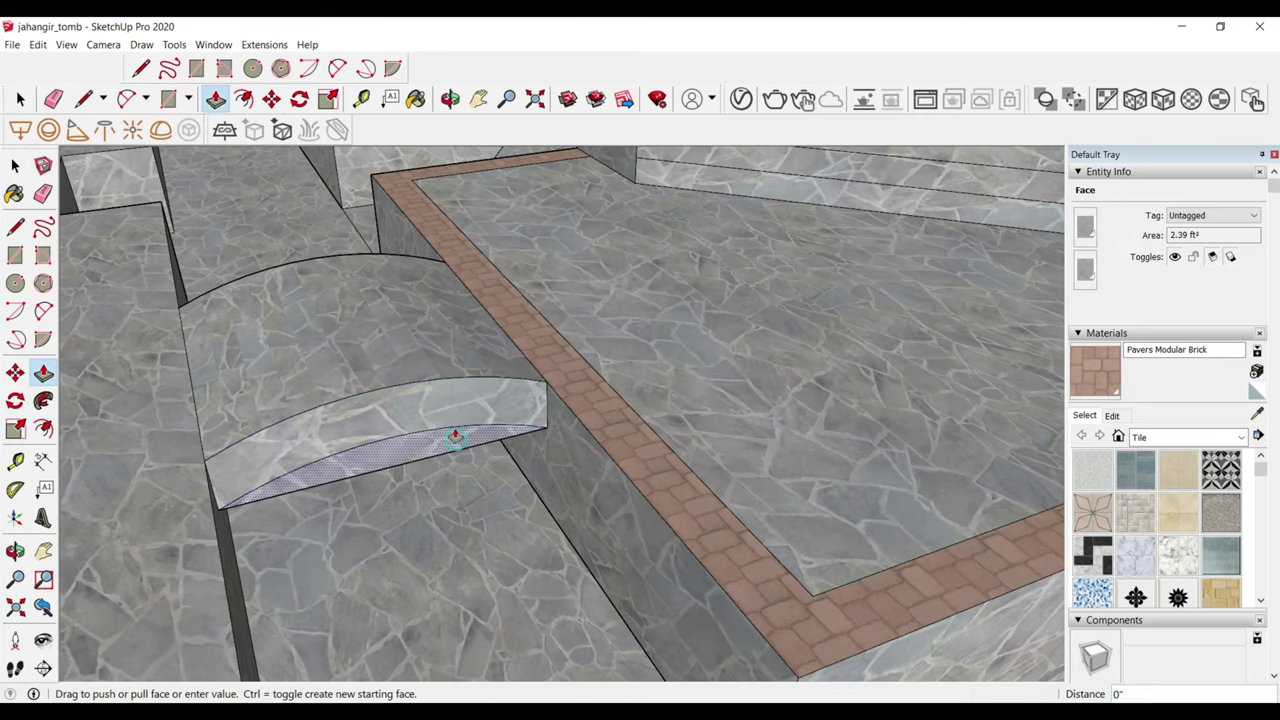
scroll(340, 300, "down", 2)
scroll(360, 340, "down", 3)
scroll(380, 357, "up", 3)
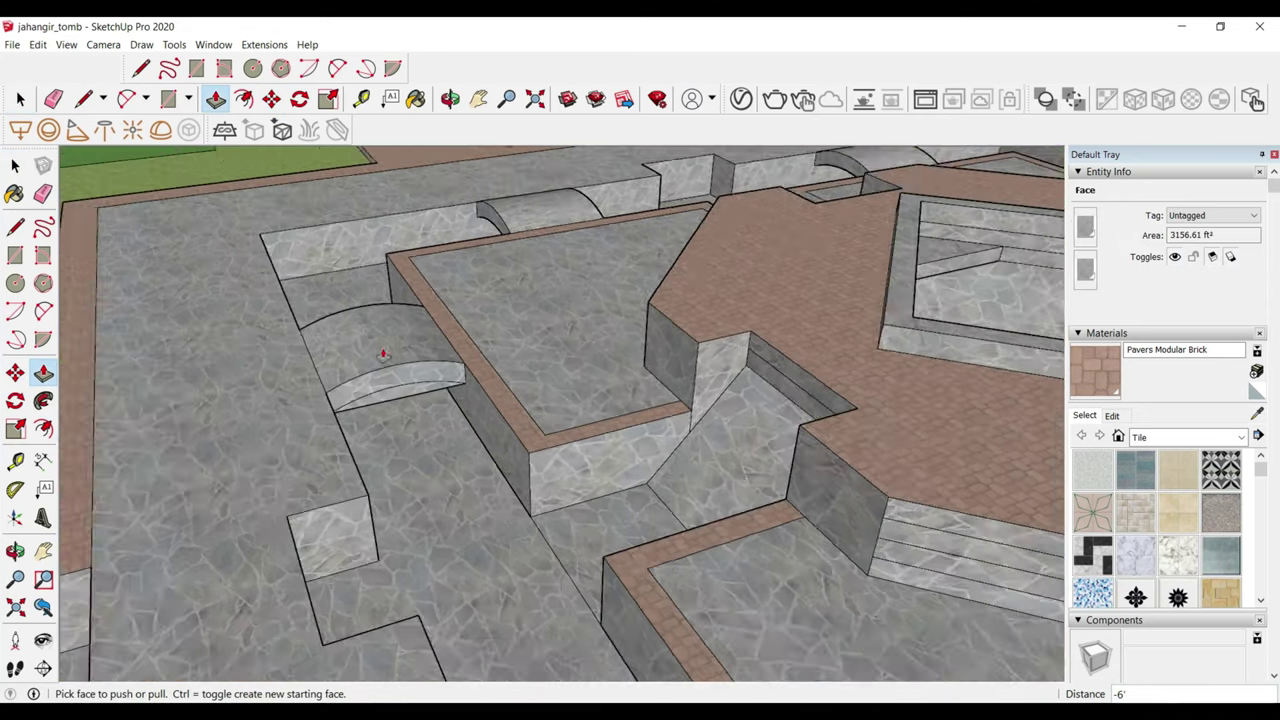
scroll(389, 400, "up", 2)
scroll(300, 360, "down", 3)
scroll(277, 377, "down", 3)
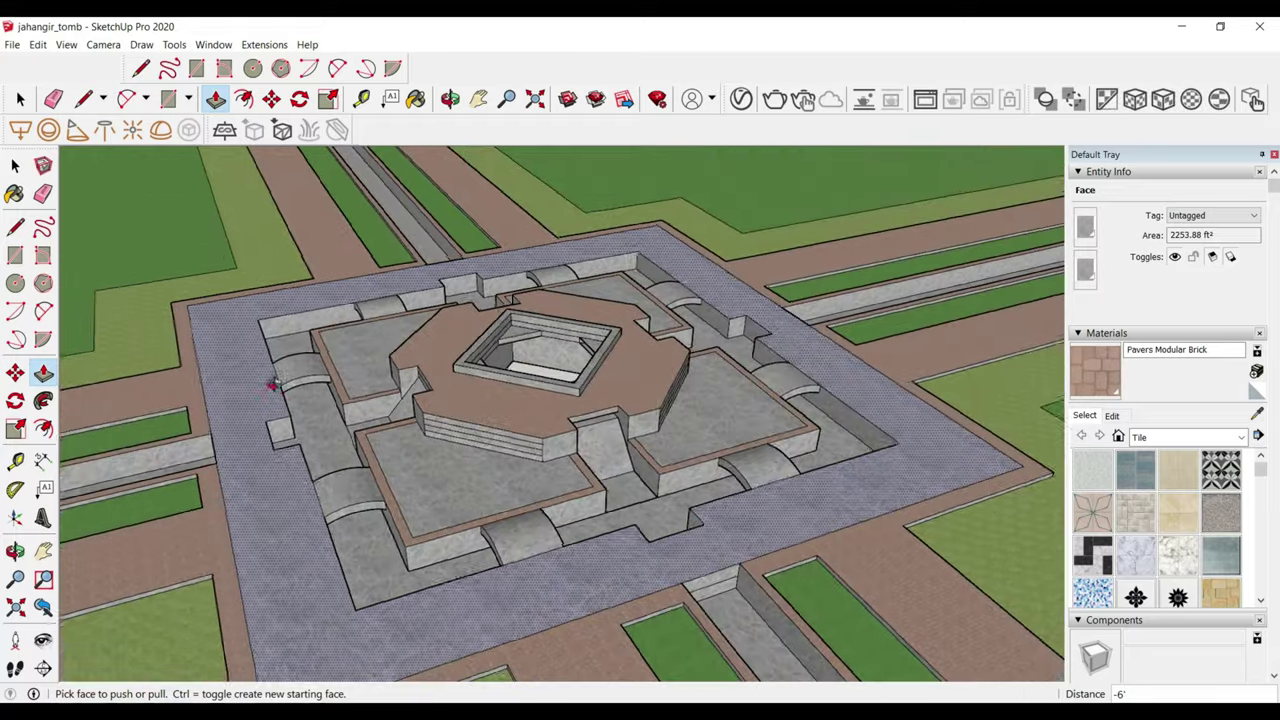
middle_click_drag(277, 377, 450, 360)
scroll(555, 346, "up", 4)
scroll(555, 346, "up", 3)
- Orbit down into the pit to inspect the corner ledge niches and inner walls
scroll(575, 350, "up", 1)
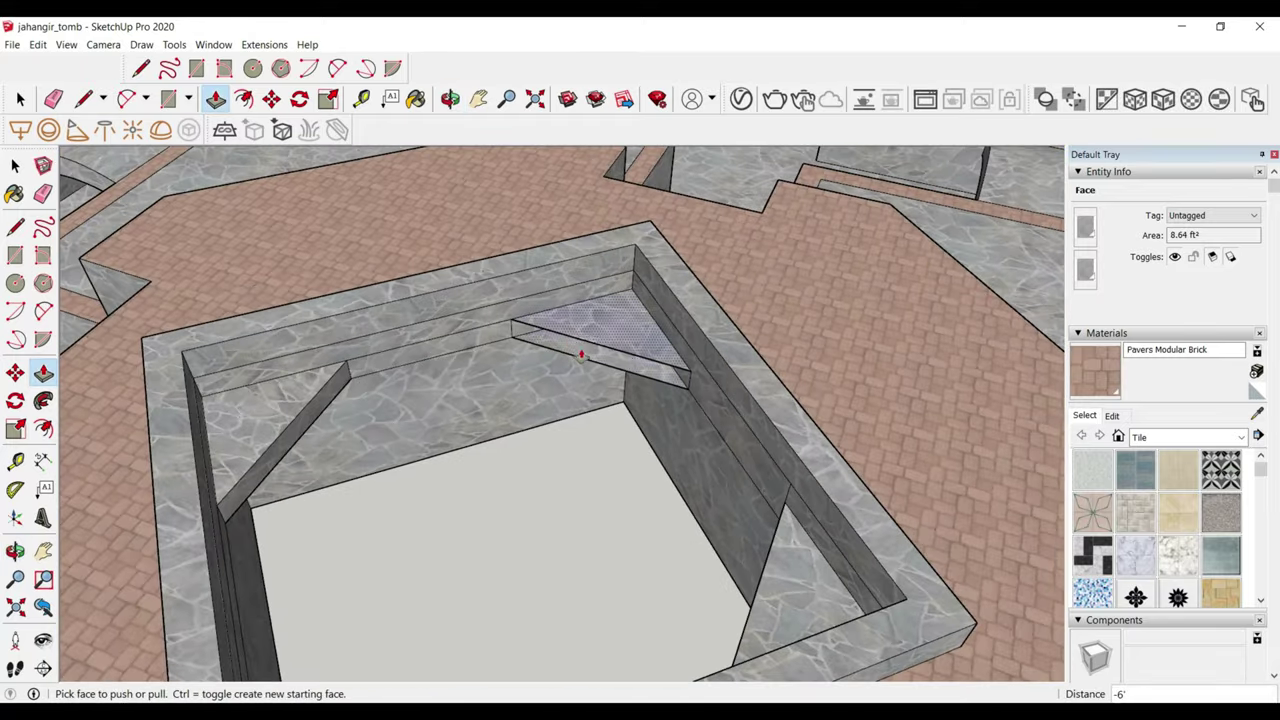
mouse_move(565, 337)
middle_mouse_down()
mouse_move(651, 211)
mouse_move(623, 306)
mouse_move(614, 286)
middle_mouse_up()
scroll(617, 310, "up", 3)
scroll(614, 277, "up", 2)
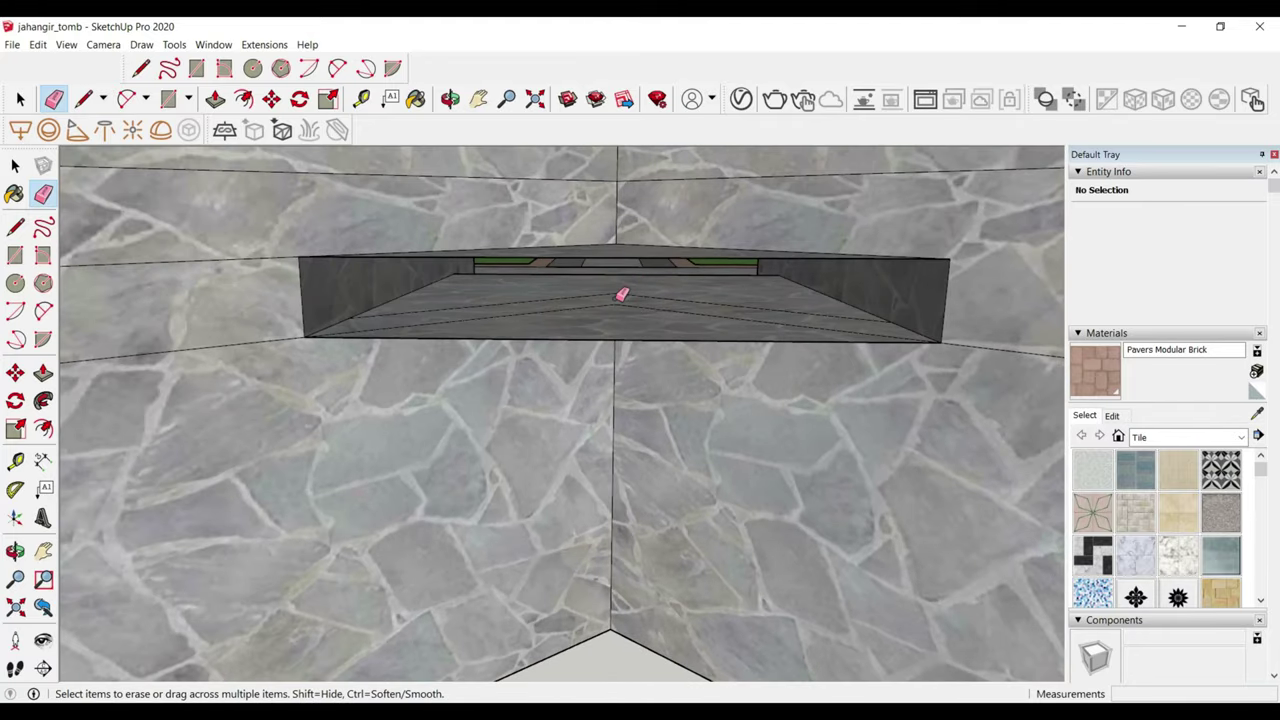
scroll(622, 326, "down", 1)
middle_click_drag(600, 380, 523, 429)
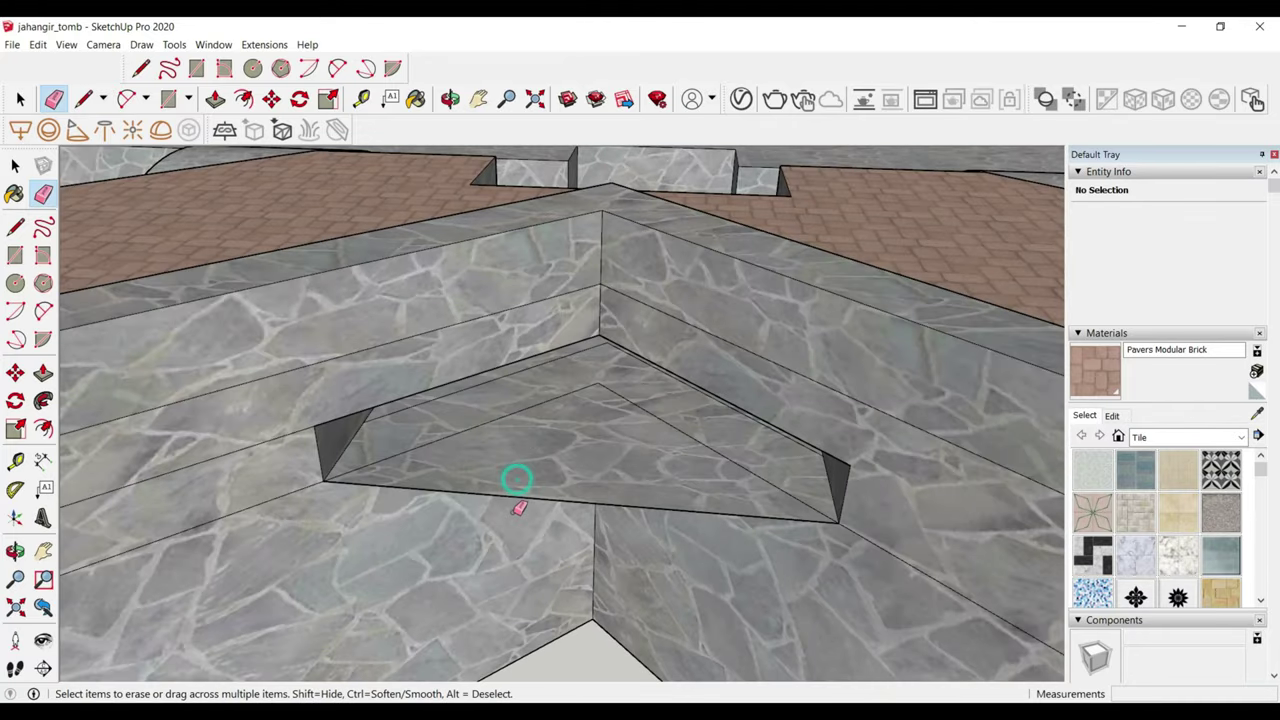
mouse_move(517, 477)
middle_mouse_down()
mouse_move(603, 390)
mouse_move(729, 397)
mouse_move(429, 433)
mouse_move(286, 400)
mouse_move(257, 337)
middle_mouse_up()
scroll(603, 390, "down", 2)
scroll(429, 433, "up", 2)
scroll(503, 366, "down", 2)
scroll(387, 295, "up", 3)
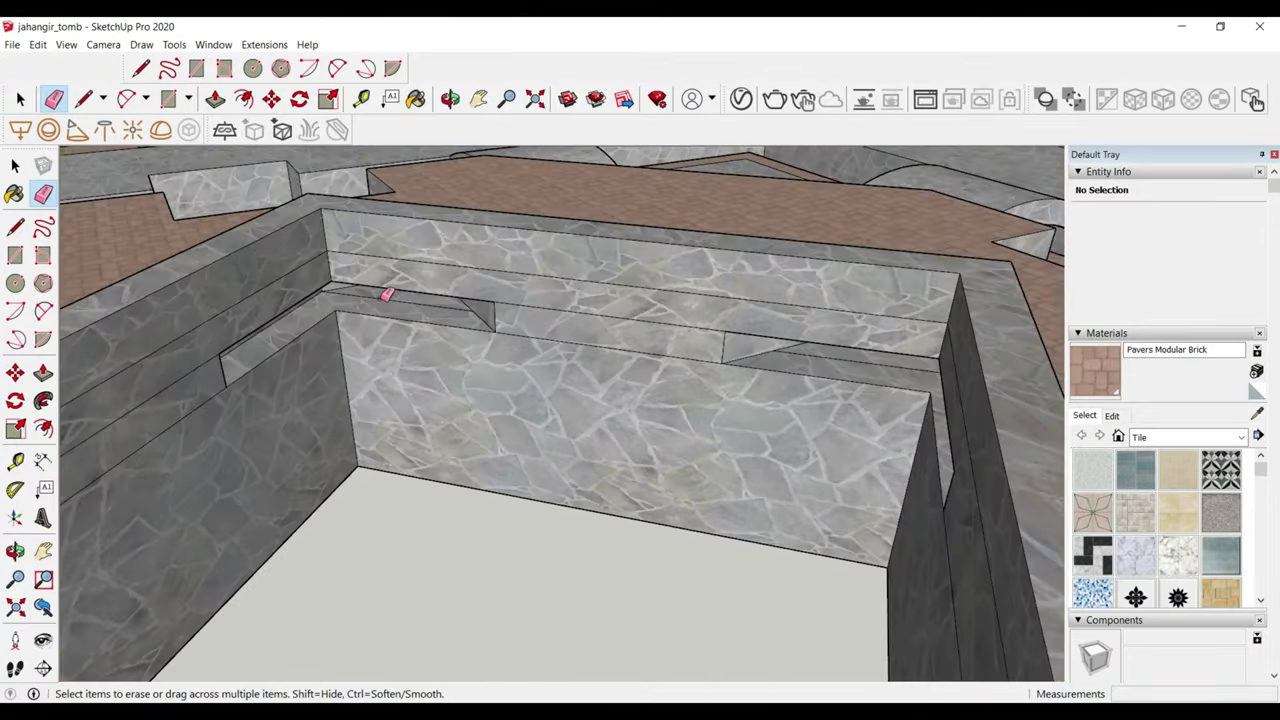
scroll(387, 295, "up", 2)
scroll(329, 287, "up", 2)
mouse_move(329, 274)
middle_mouse_down()
mouse_move(406, 309)
mouse_move(313, 340)
mouse_move(347, 254)
middle_mouse_up()
scroll(531, 297, "down", 2)
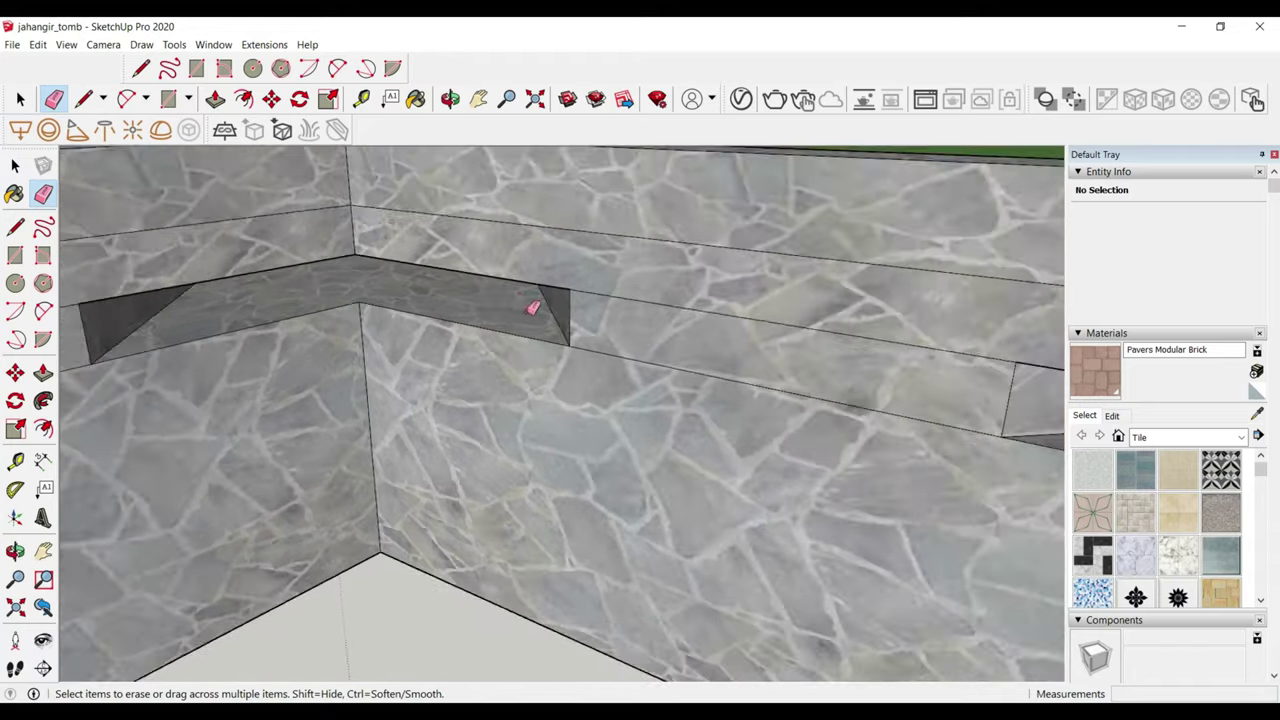
scroll(543, 406, "down", 3)
scroll(740, 391, "down", 3)
scroll(313, 403, "up", 5)
middle_click_drag(313, 403, 777, 457)
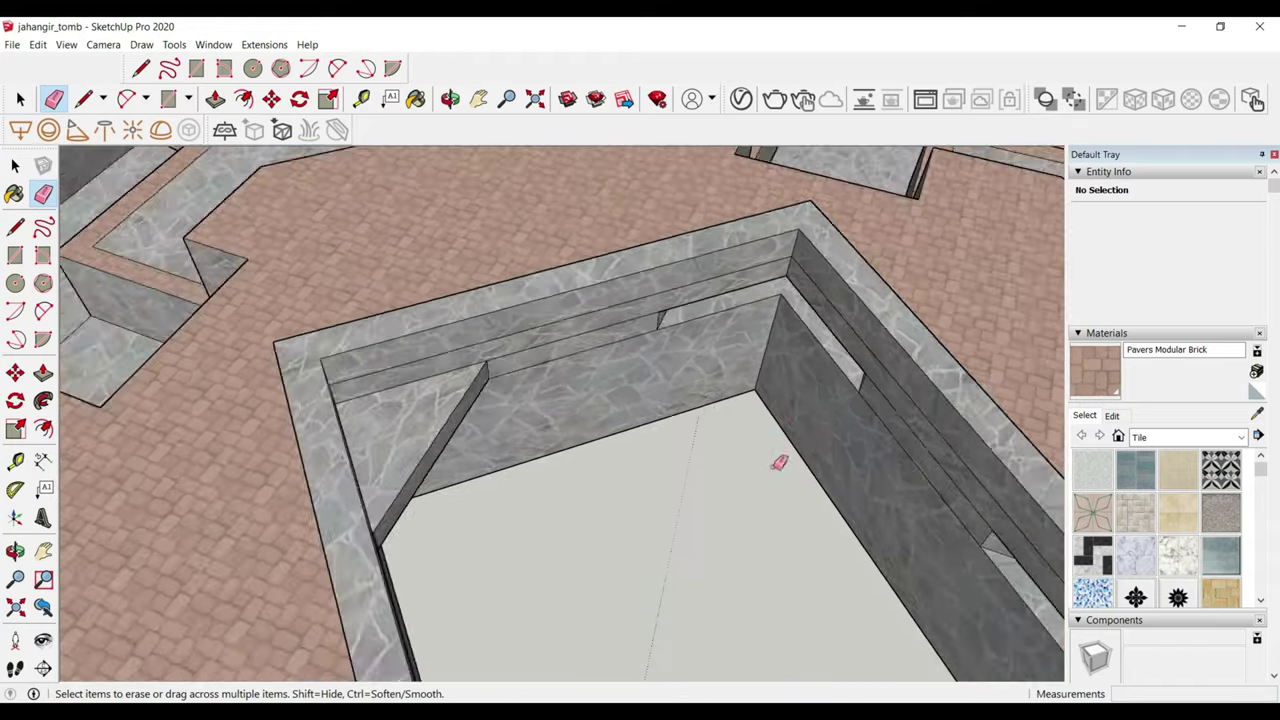
scroll(386, 297, "up", 3)
scroll(434, 314, "up", 2)
scroll(418, 250, "up", 2)
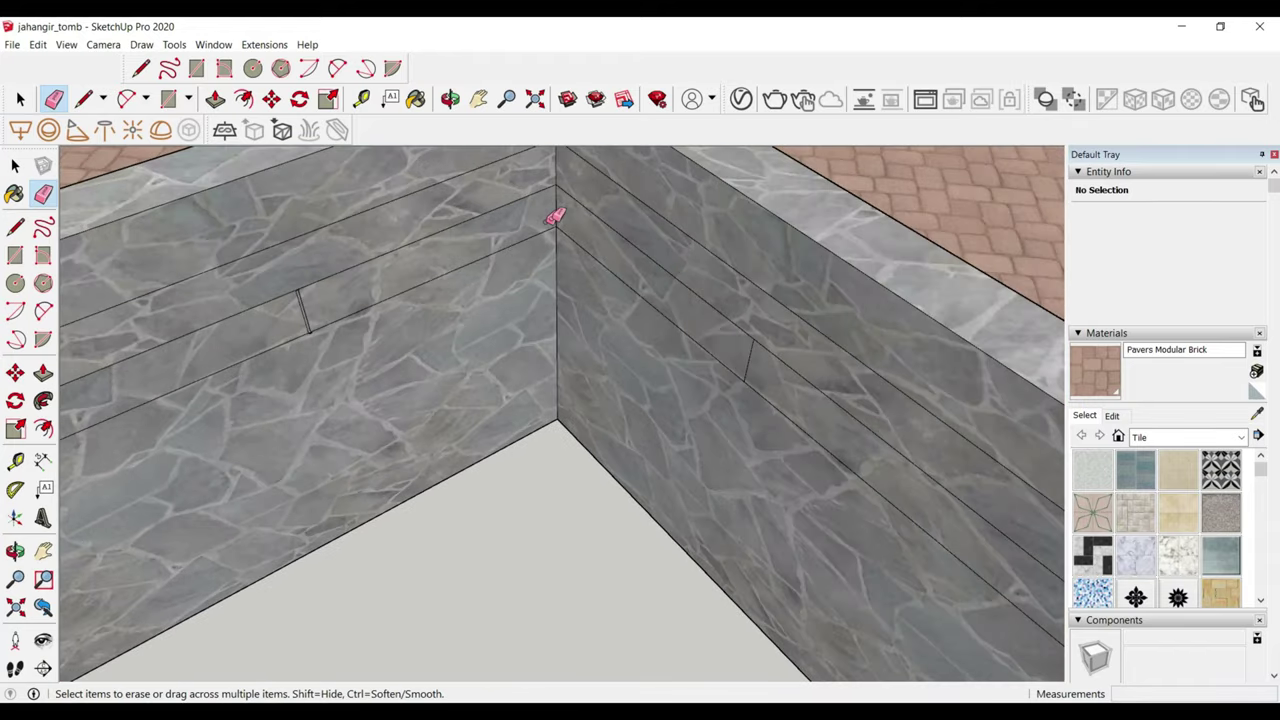
middle_click_drag(528, 303, 531, 260)
scroll(531, 260, "down", 3)
scroll(531, 246, "up", 4)
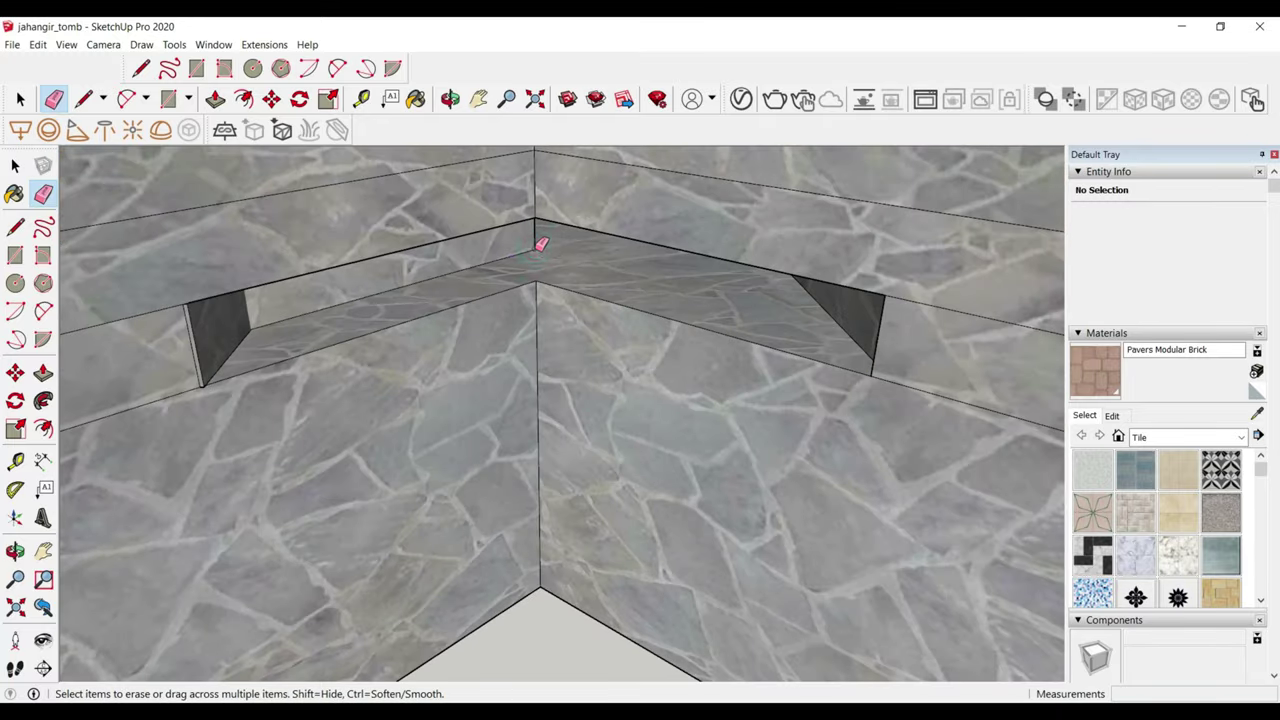
scroll(540, 244, "down", 2)
scroll(731, 294, "down", 3)
middle_click_drag(731, 294, 251, 366)
scroll(251, 366, "up", 3)
scroll(271, 409, "up", 2)
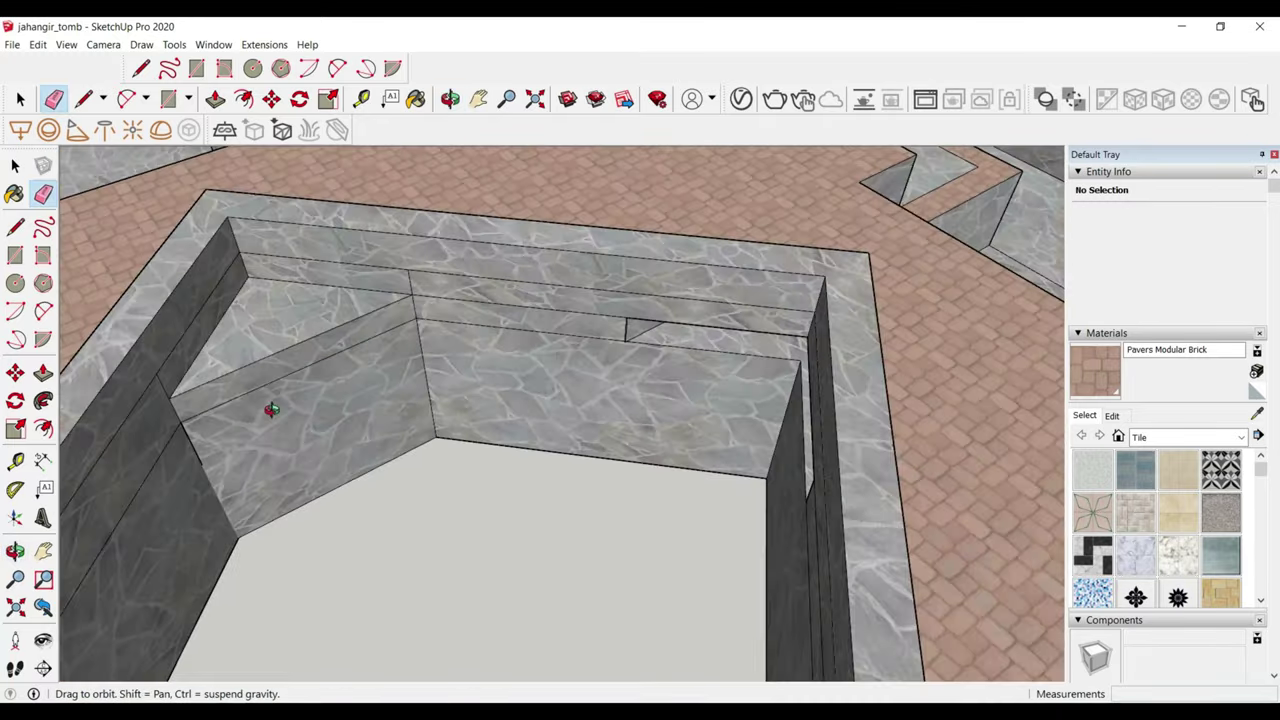
scroll(271, 409, "up", 3)
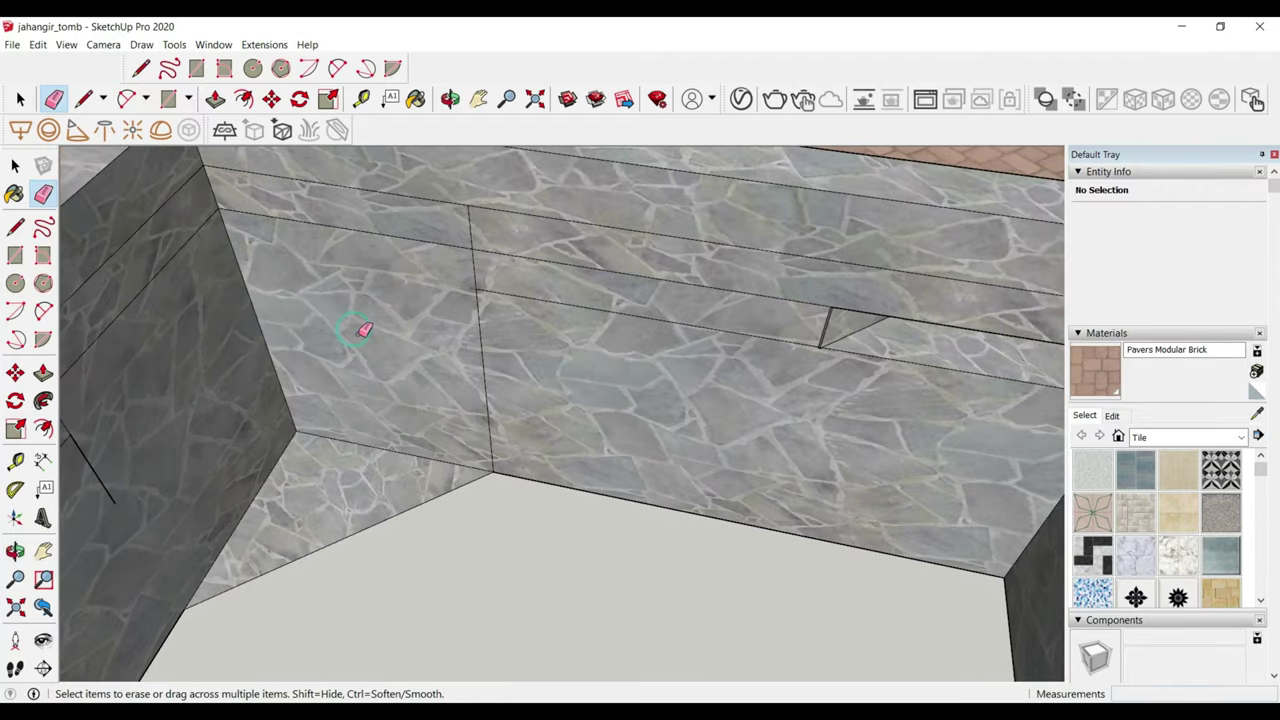
scroll(557, 366, "down", 3)
middle_click_drag(557, 366, 173, 356)
scroll(173, 356, "up", 3)
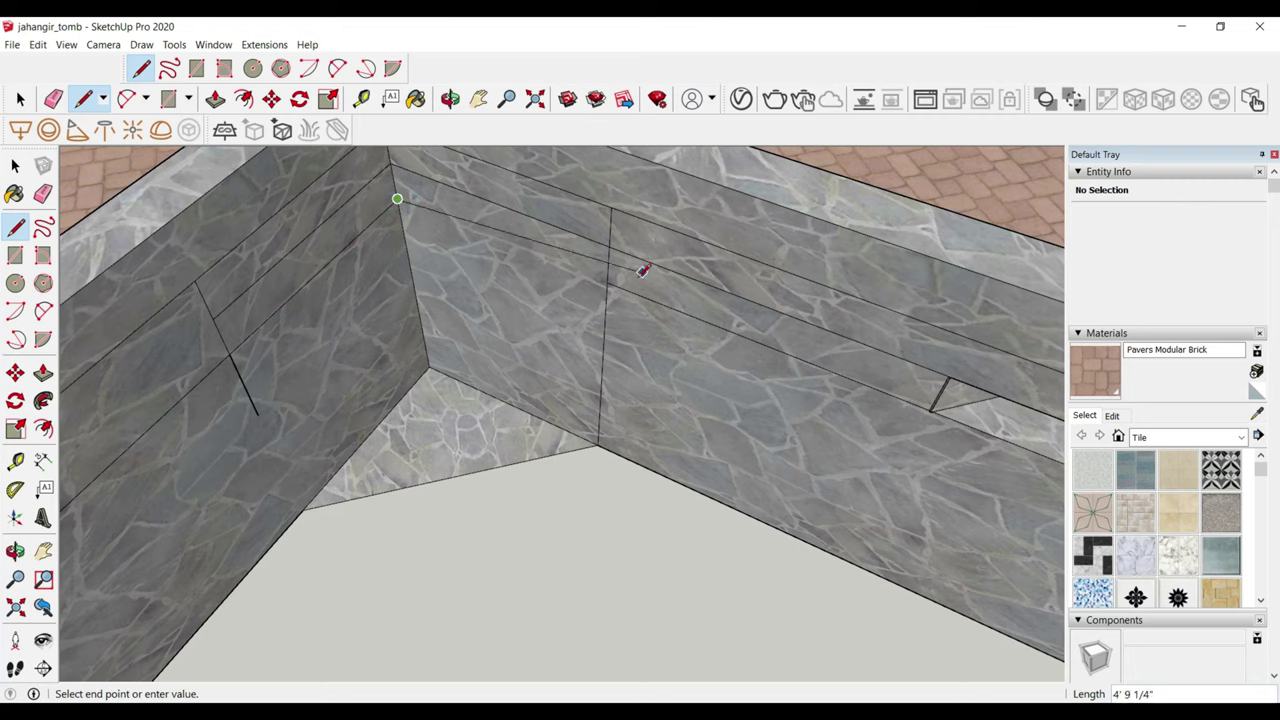
- Finish the line on the pit wall and erase the stray edges around the niche
left_click(607, 281)
scroll(600, 286, "down", 2)
key("space")
scroll(531, 351, "down", 3)
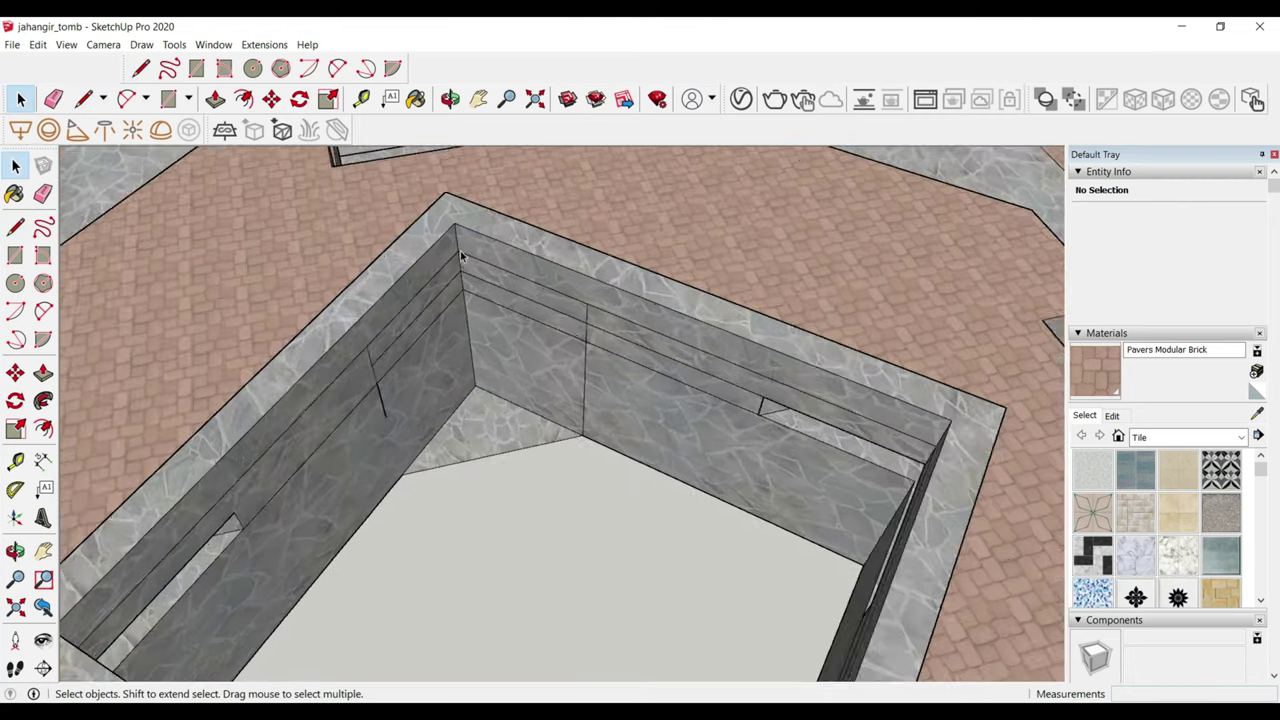
key("e")
scroll(470, 290, "up", 3)
middle_click_drag(469, 290, 472, 260)
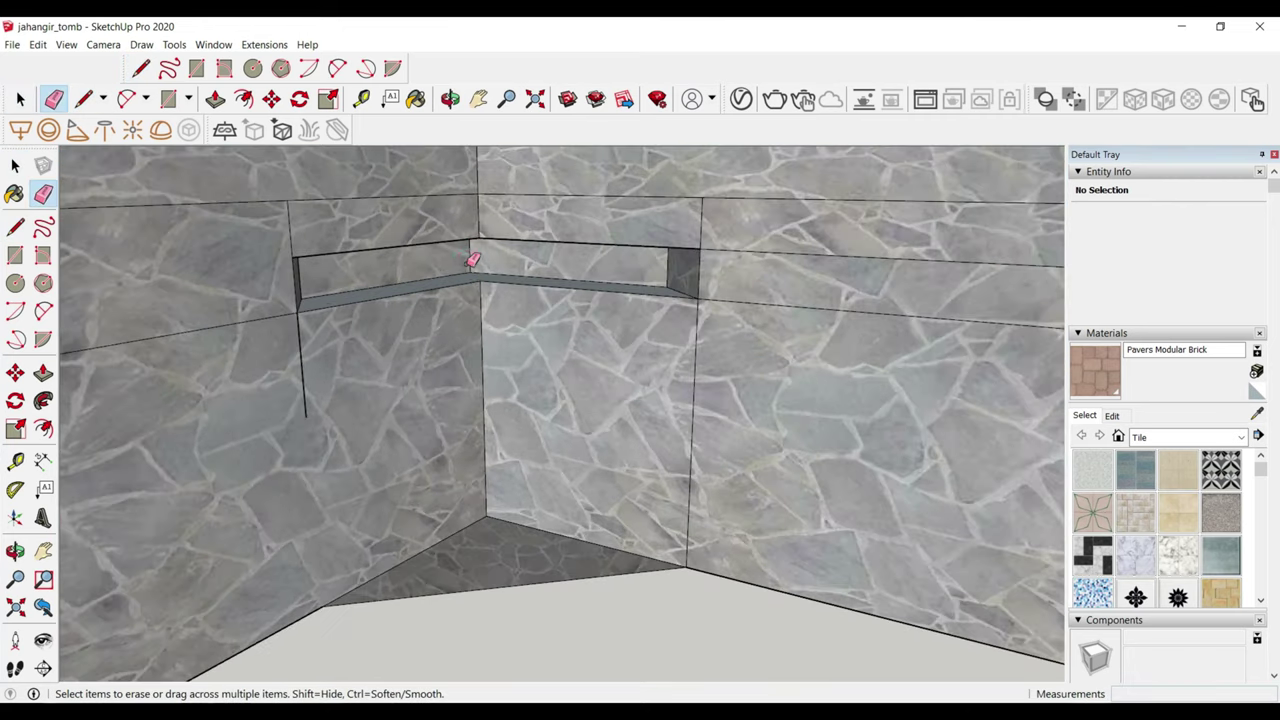
left_click_drag(475, 265, 476, 266)
mouse_move(476, 266)
middle_mouse_down()
mouse_move(529, 286)
mouse_move(529, 263)
mouse_move(486, 286)
mouse_move(725, 303)
mouse_move(248, 318)
middle_mouse_up()
- Orbit out to review the pit and octagonal platform from several sides
scroll(518, 285, "up", 2)
scroll(491, 266, "up", 2)
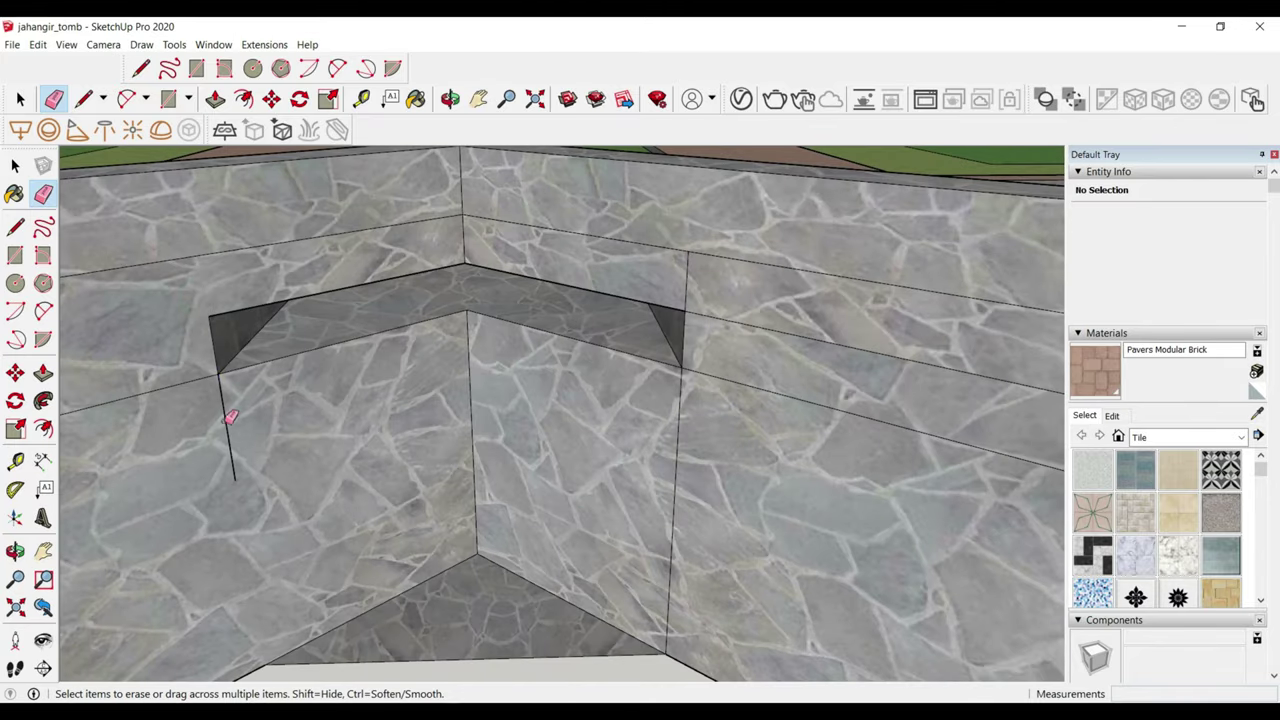
scroll(648, 386, "down", 3)
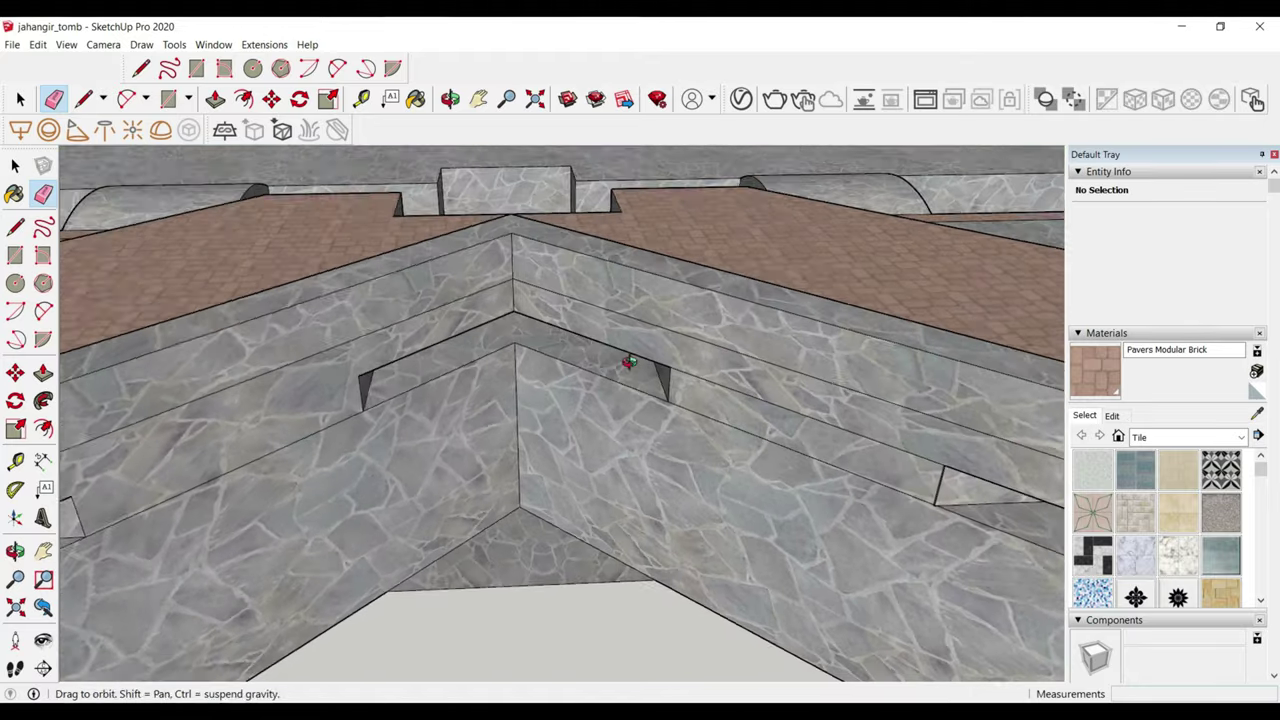
mouse_move(629, 363)
middle_mouse_down()
mouse_move(729, 394)
mouse_move(463, 297)
mouse_move(955, 249)
middle_mouse_up()
scroll(990, 270, "up", 3)
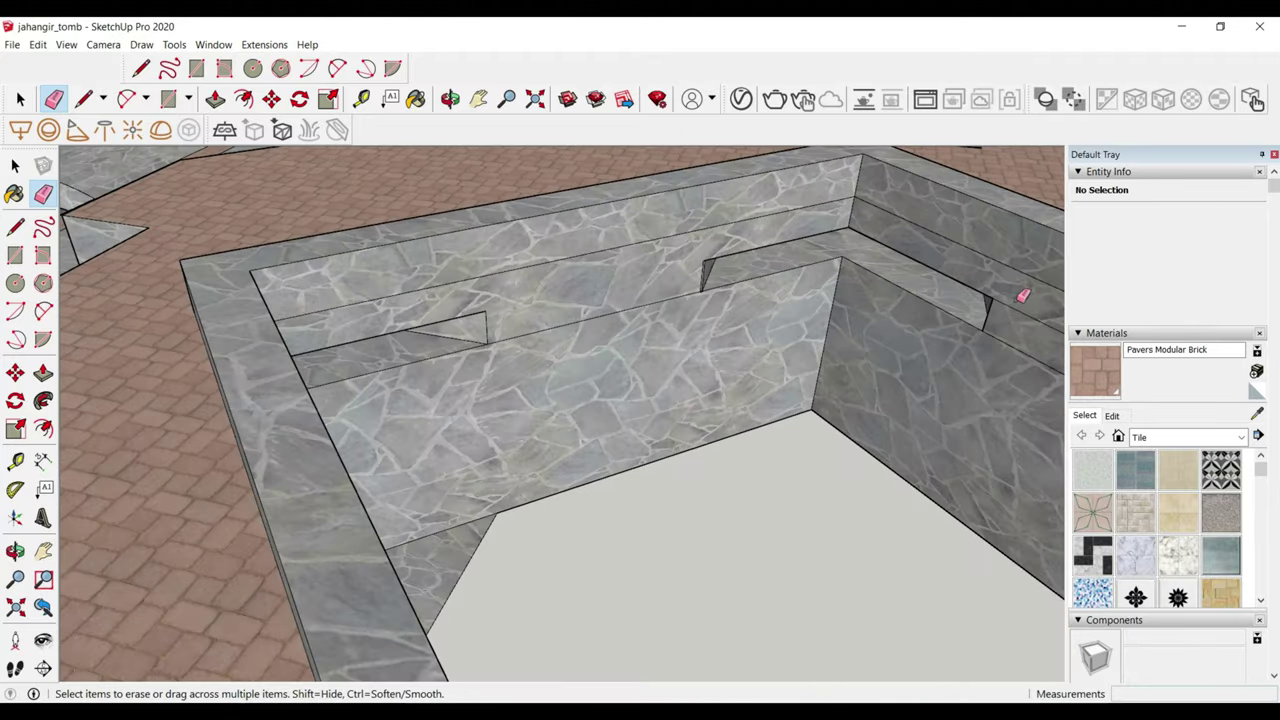
scroll(900, 255, "down", 2)
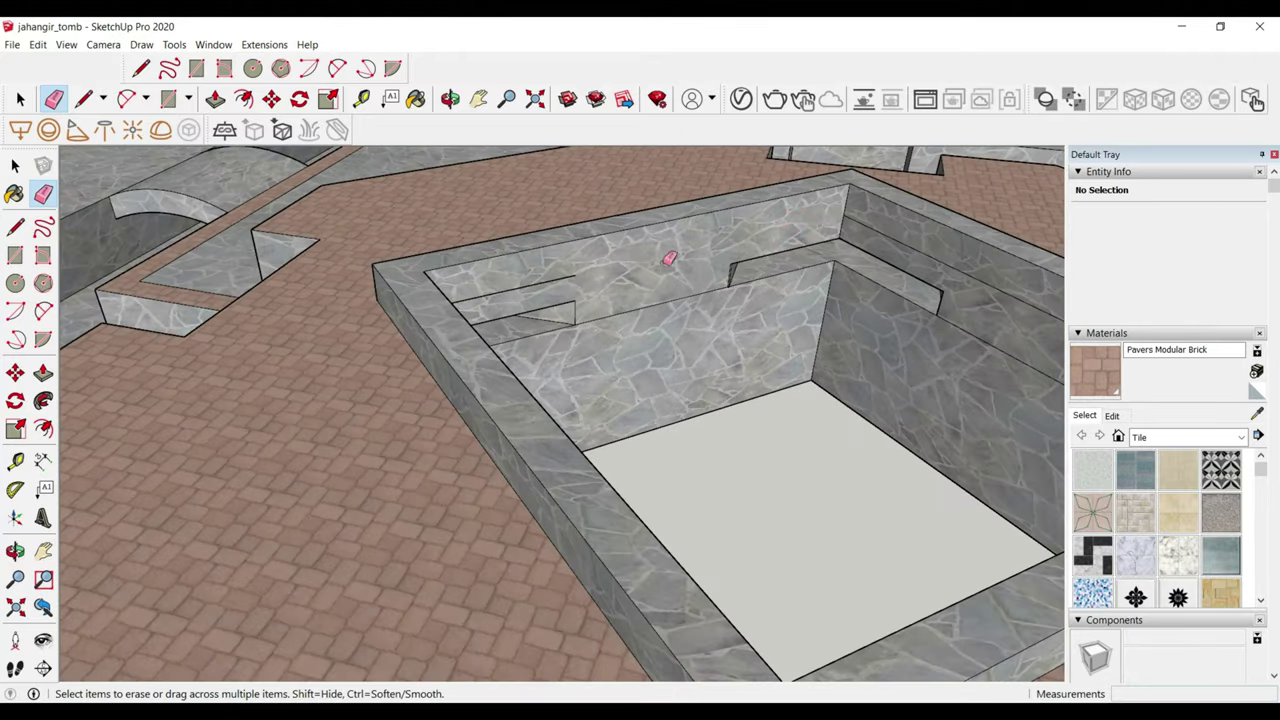
scroll(474, 267, "down", 3)
middle_click_drag(474, 267, 797, 209)
scroll(797, 209, "up", 3)
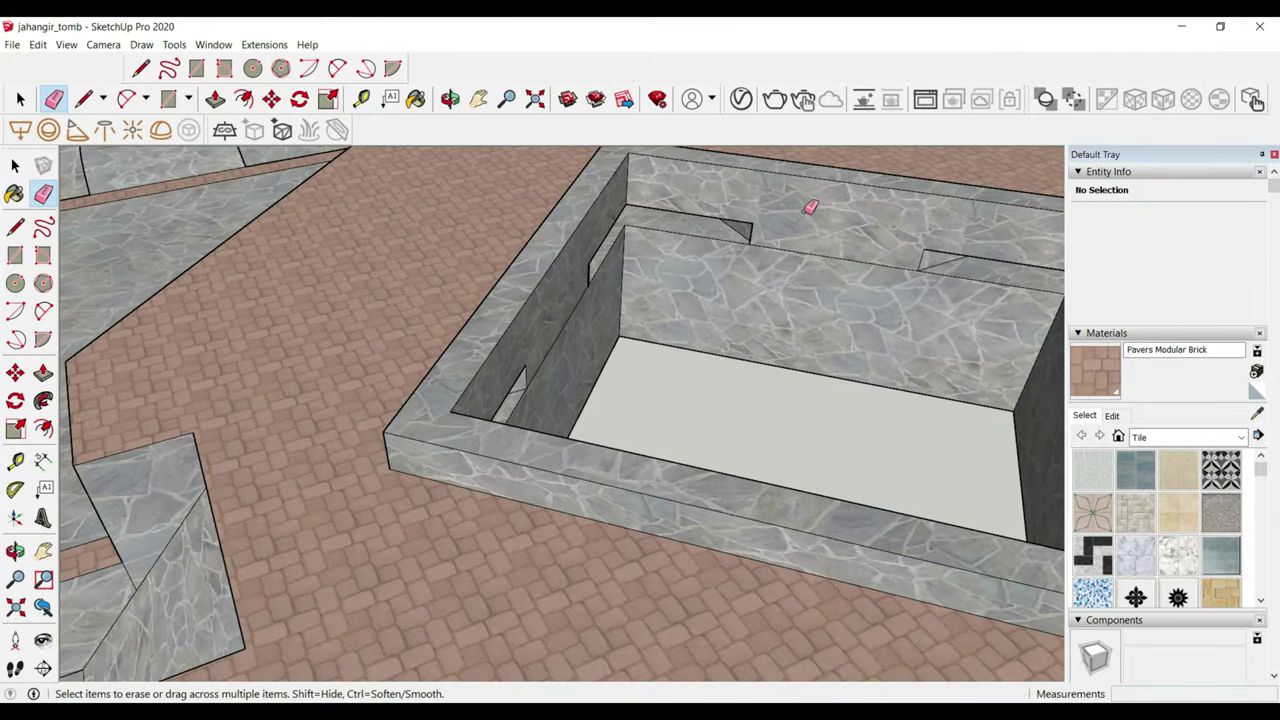
scroll(810, 207, "down", 3)
mouse_move(371, 214)
middle_mouse_down()
mouse_move(808, 266)
mouse_move(706, 218)
middle_mouse_up()
scroll(741, 258, "up", 3)
scroll(741, 258, "down", 3)
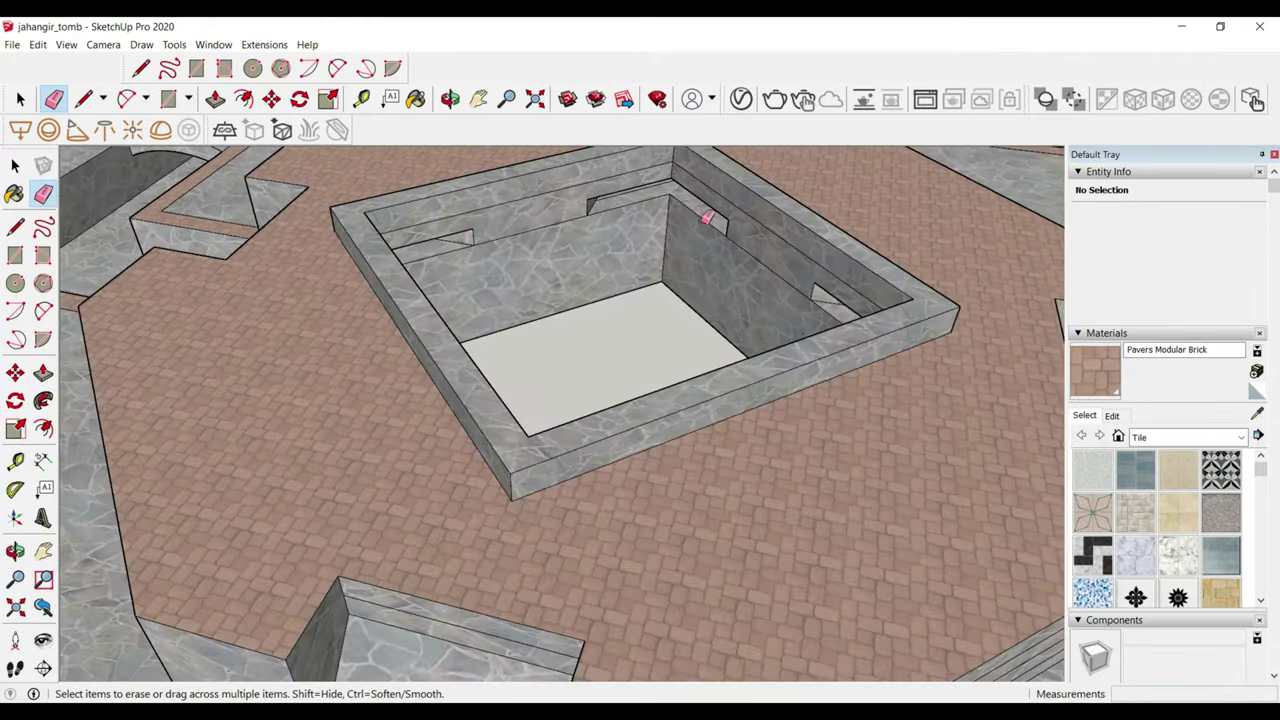
scroll(491, 204, "up", 2)
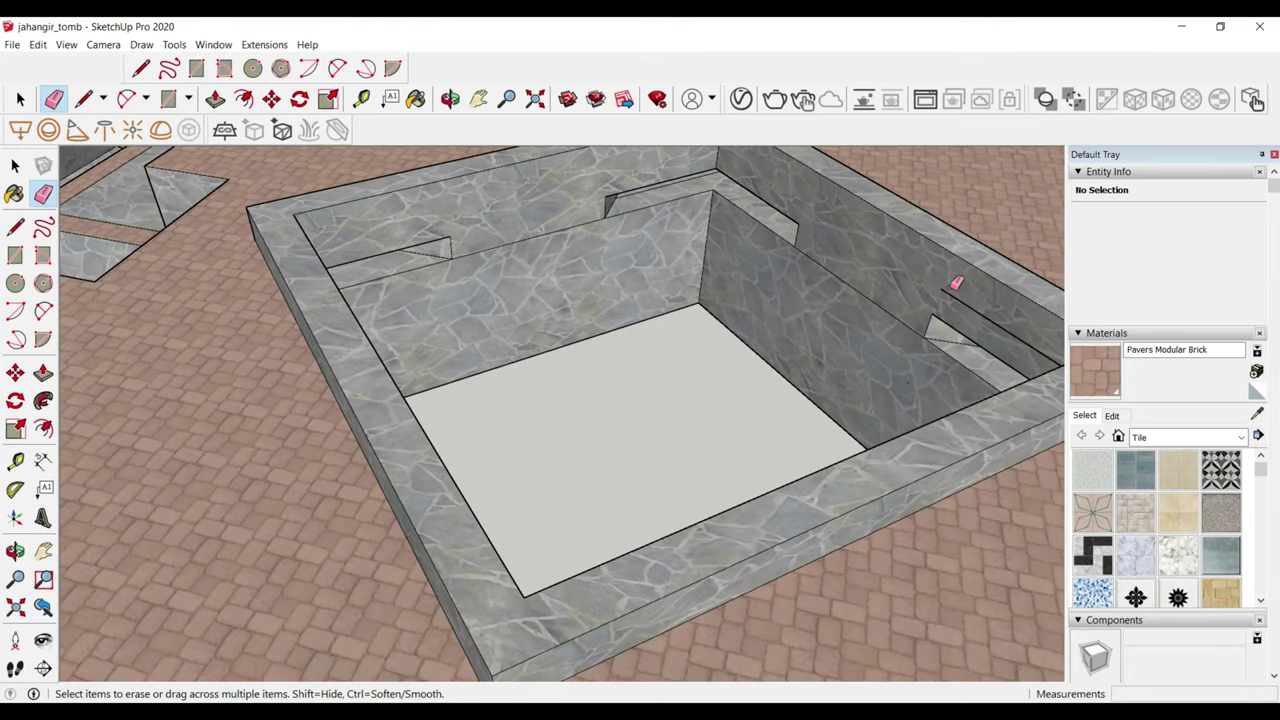
scroll(956, 283, "down", 2)
scroll(803, 294, "down", 3)
middle_click_drag(571, 306, 743, 243)
scroll(640, 298, "up", 3)
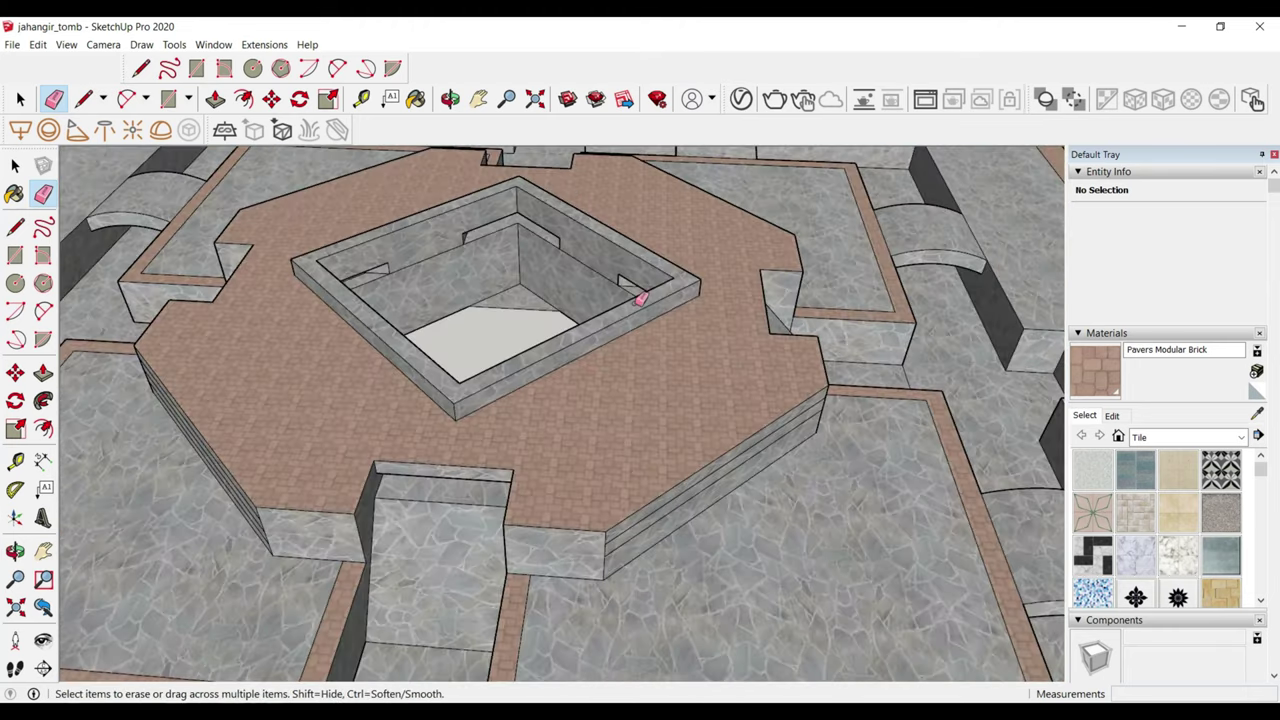
scroll(640, 298, "up", 3)
- Clean up the leftover edges on the pit floor with the Line and Eraser tools
key("l")
scroll(449, 294, "down", 2)
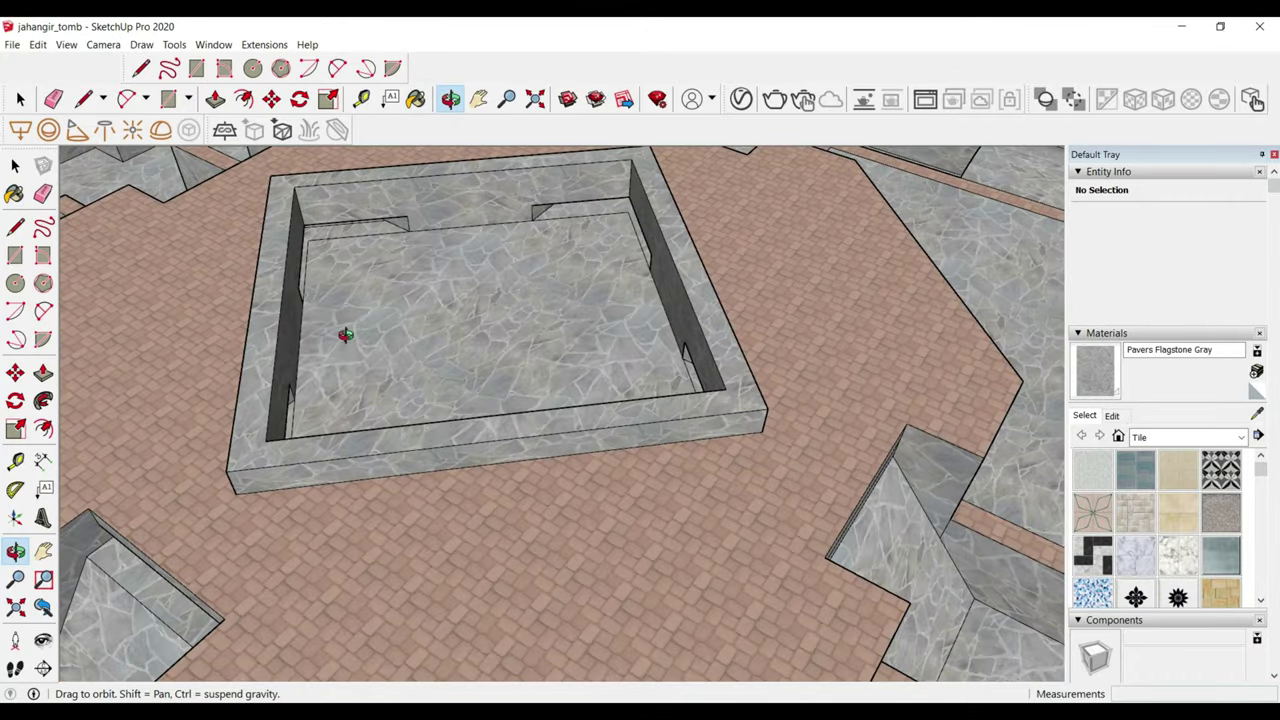
scroll(383, 249, "up", 3)
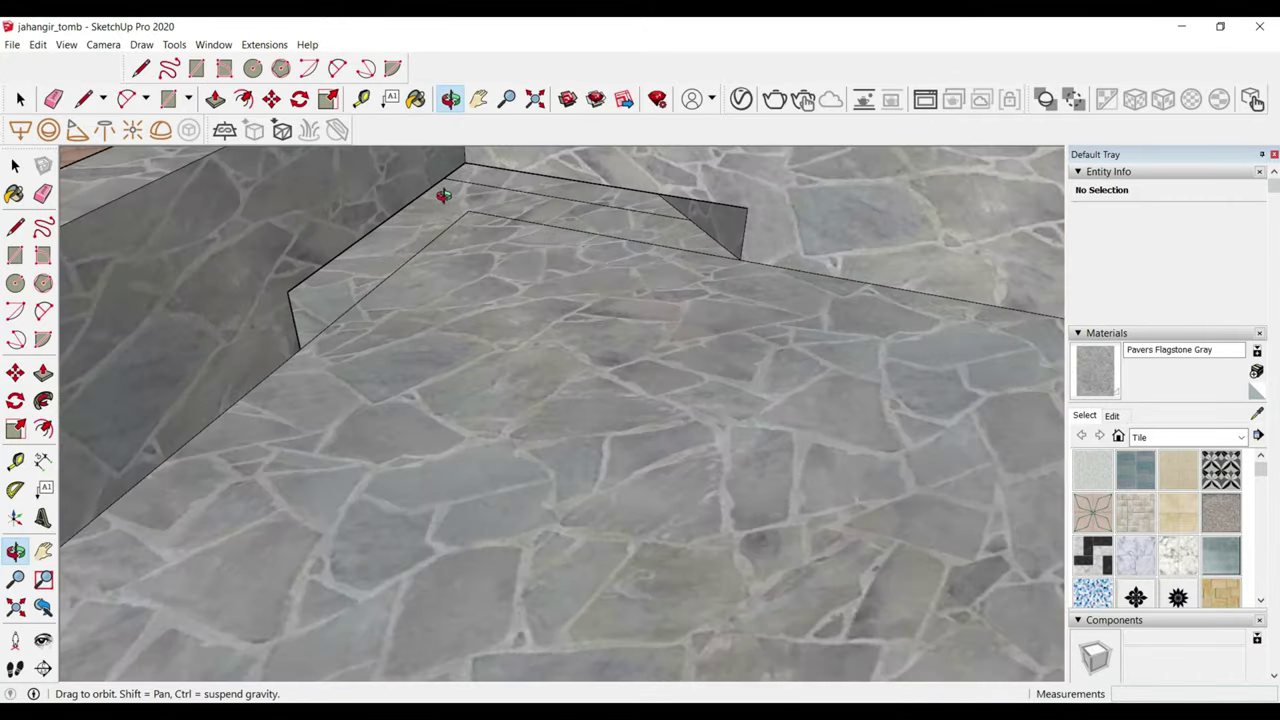
scroll(443, 194, "up", 3)
key("e")
scroll(557, 300, "down", 3)
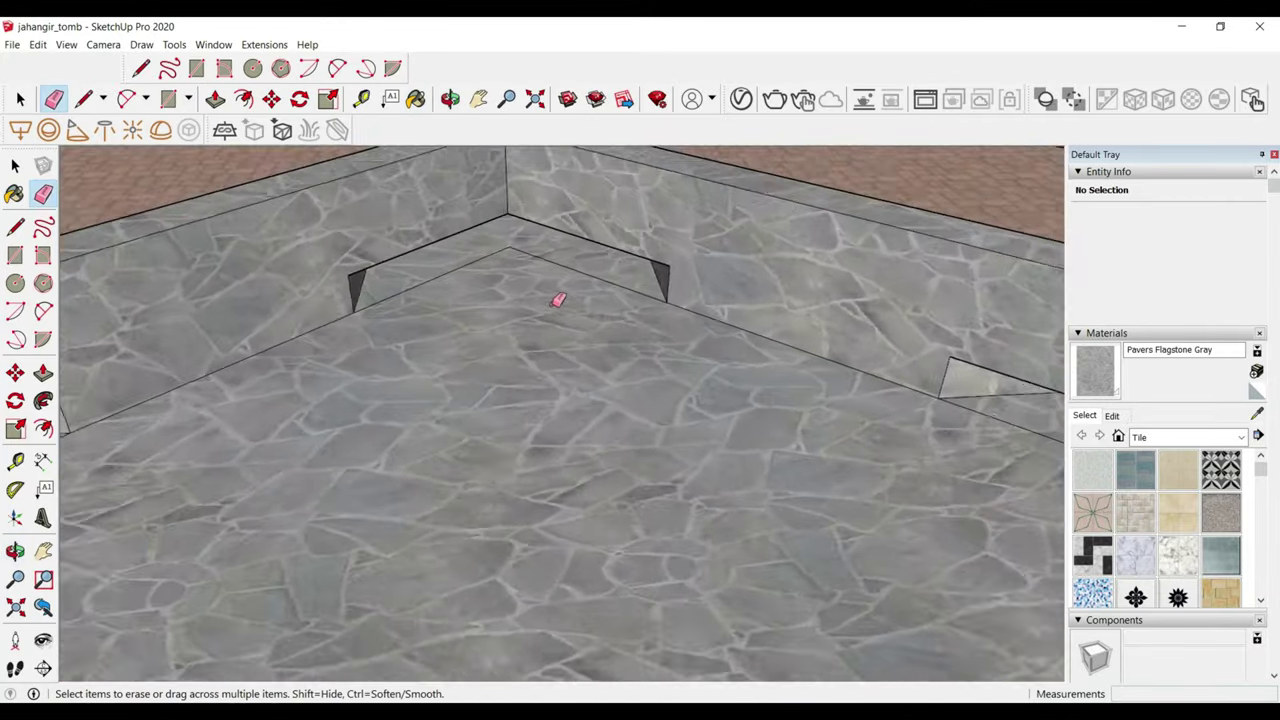
scroll(597, 314, "down", 3)
scroll(910, 390, "up", 2)
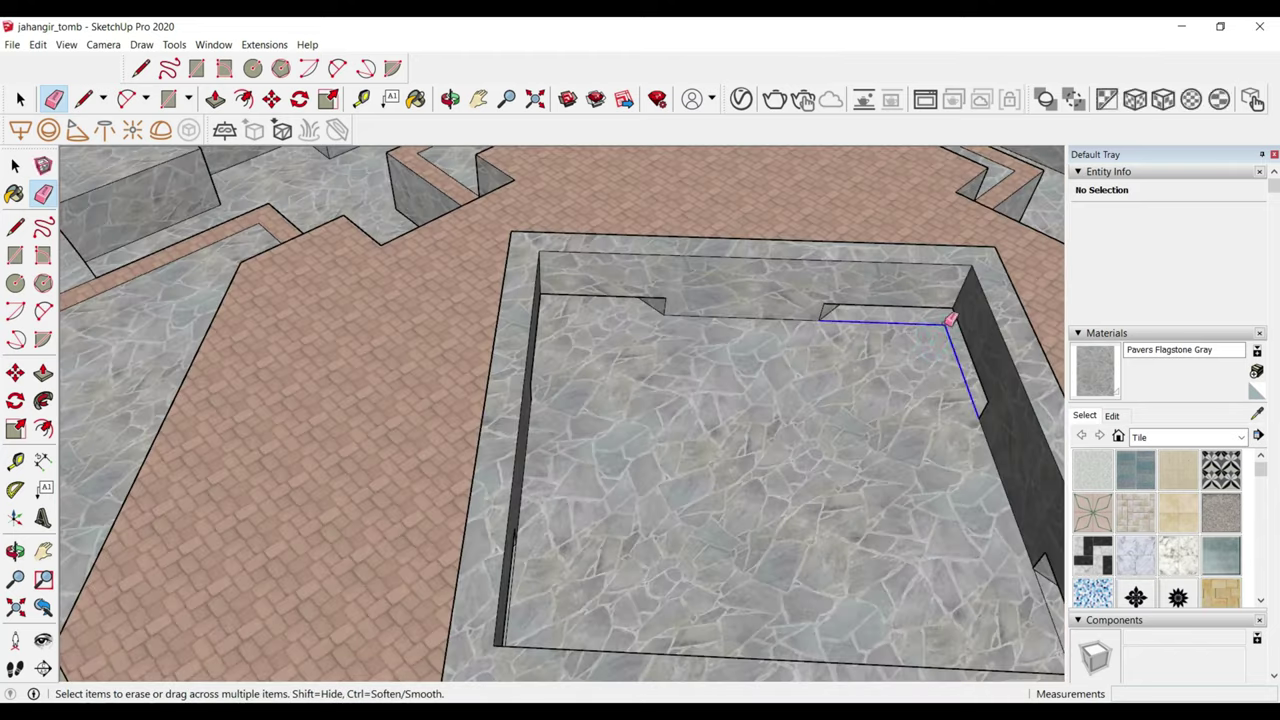
scroll(840, 320, "down", 3)
- Orbit to a steeper view with the pit's walls lined up square
mouse_move(729, 320)
middle_mouse_down()
mouse_move(963, 449)
mouse_move(909, 289)
mouse_move(1127, 312)
middle_mouse_up()
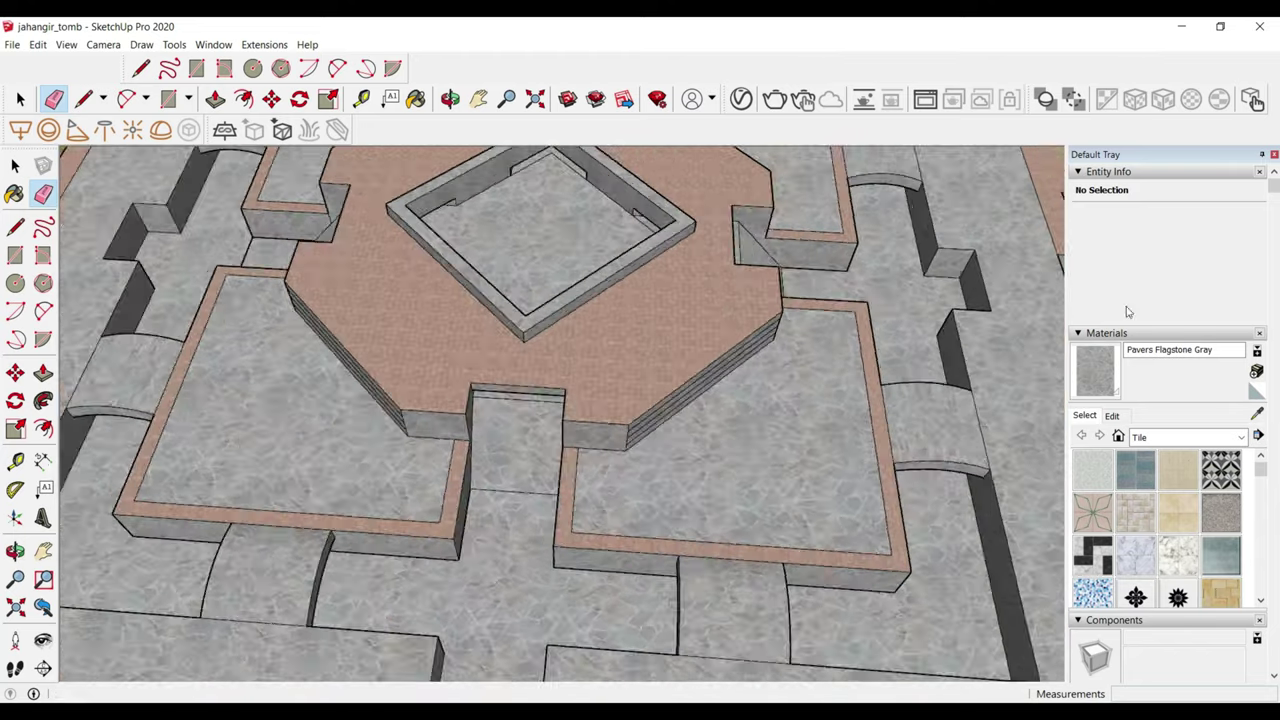
scroll(663, 200, "up", 2)
scroll(547, 224, "up", 3)
middle_click_drag(566, 244, 940, 371)
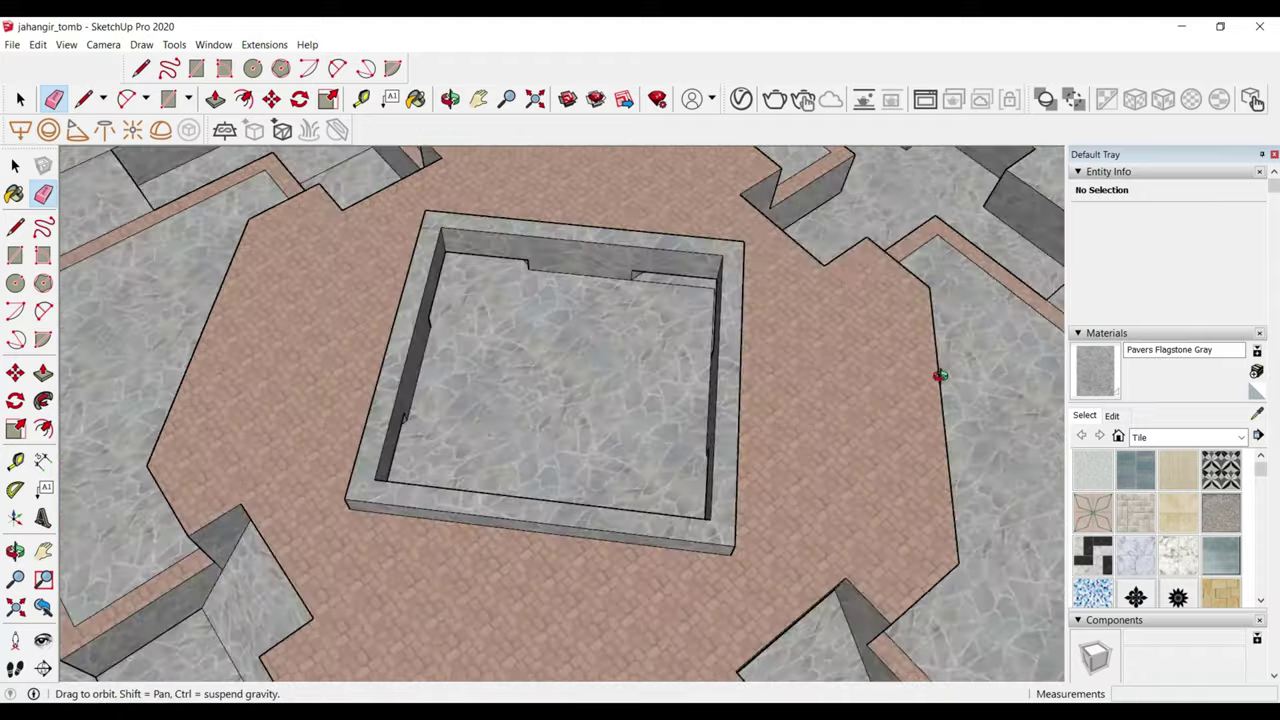
scroll(697, 251, "up", 3)
scroll(726, 251, "up", 1)
scroll(659, 305, "down", 1)
scroll(659, 305, "down", 5)
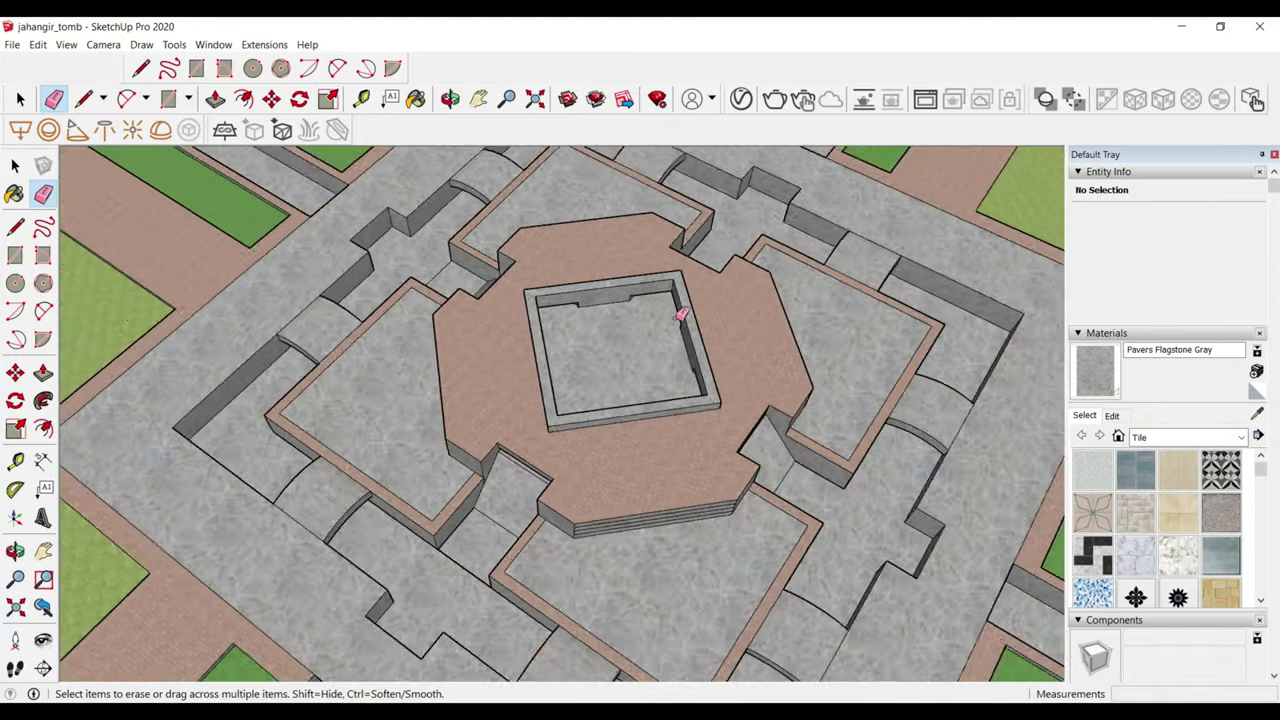
- Look straight down on the tomb platform and select the whole model
middle_click_drag(640, 310, 391, 320)
scroll(420, 360, "down", 2)
scroll(468, 426, "up", 2)
mouse_move(468, 426)
middle_mouse_down()
mouse_move(391, 357)
mouse_move(664, 198)
mouse_move(434, 457)
middle_mouse_up()
scroll(391, 357, "up", 1)
scroll(408, 349, "up", 2)
scroll(600, 409, "down", 2)
scroll(561, 432, "down", 1)
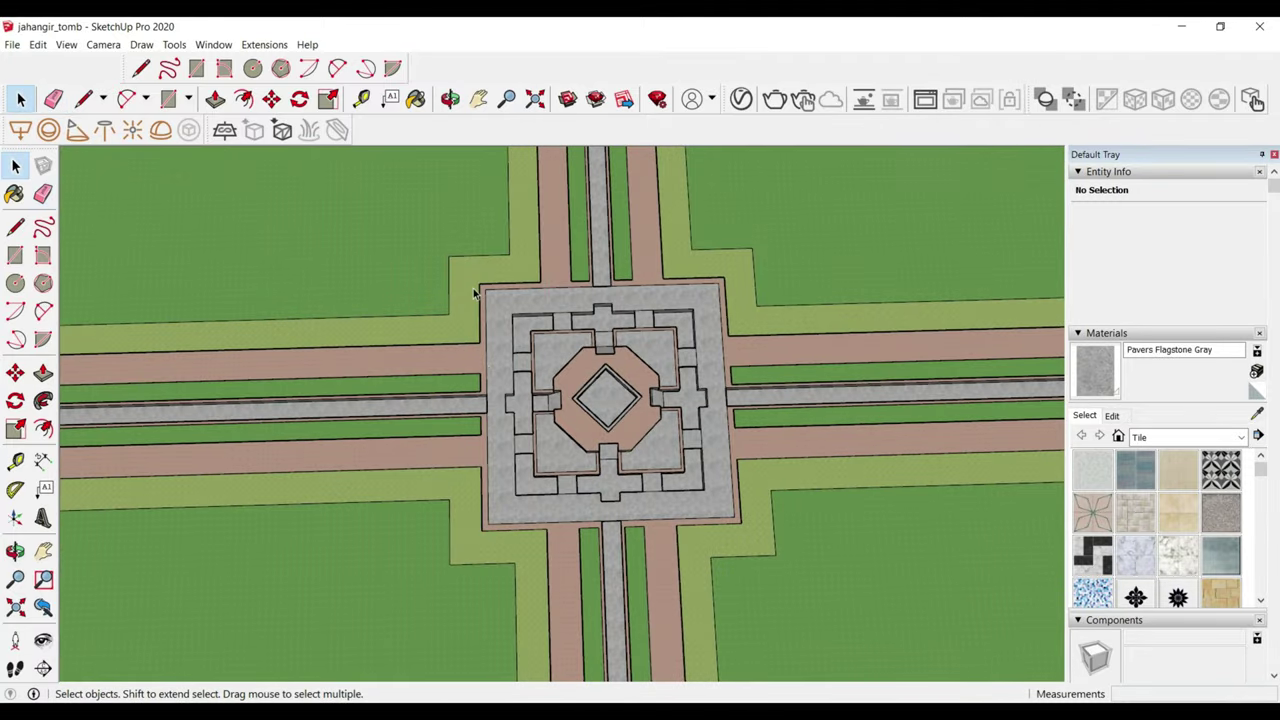
left_click_drag(764, 538, 753, 541)
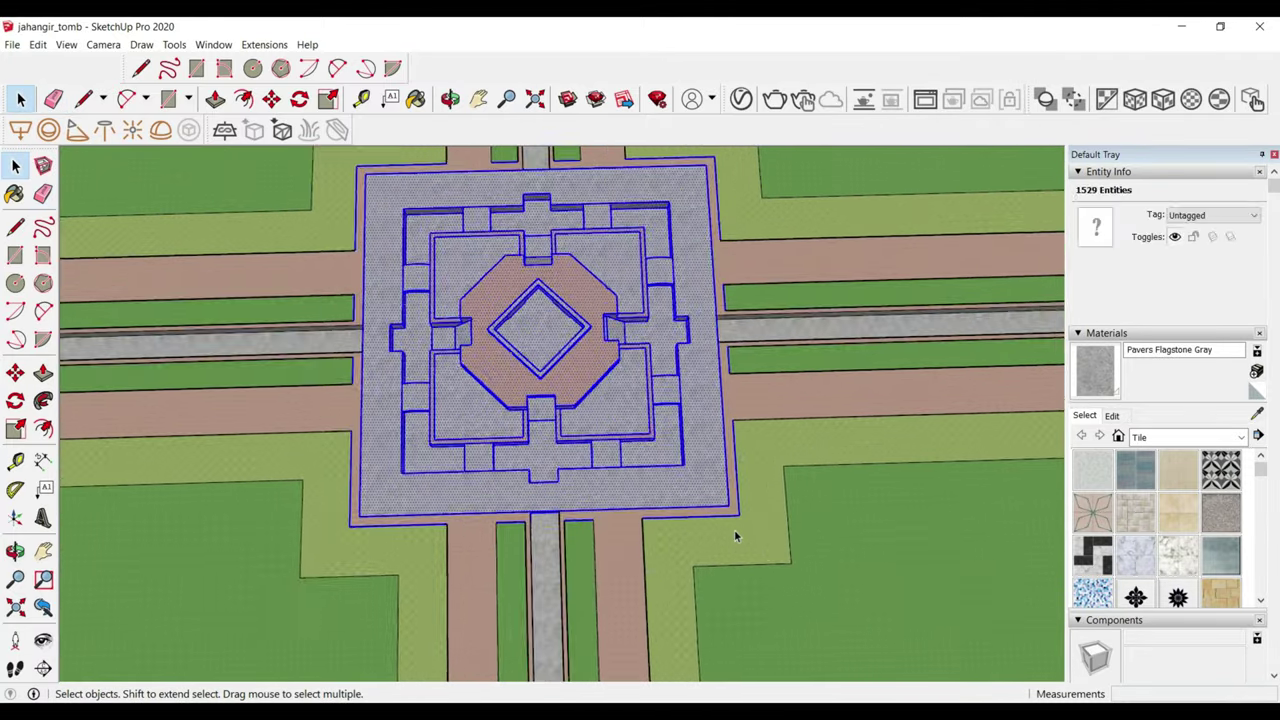
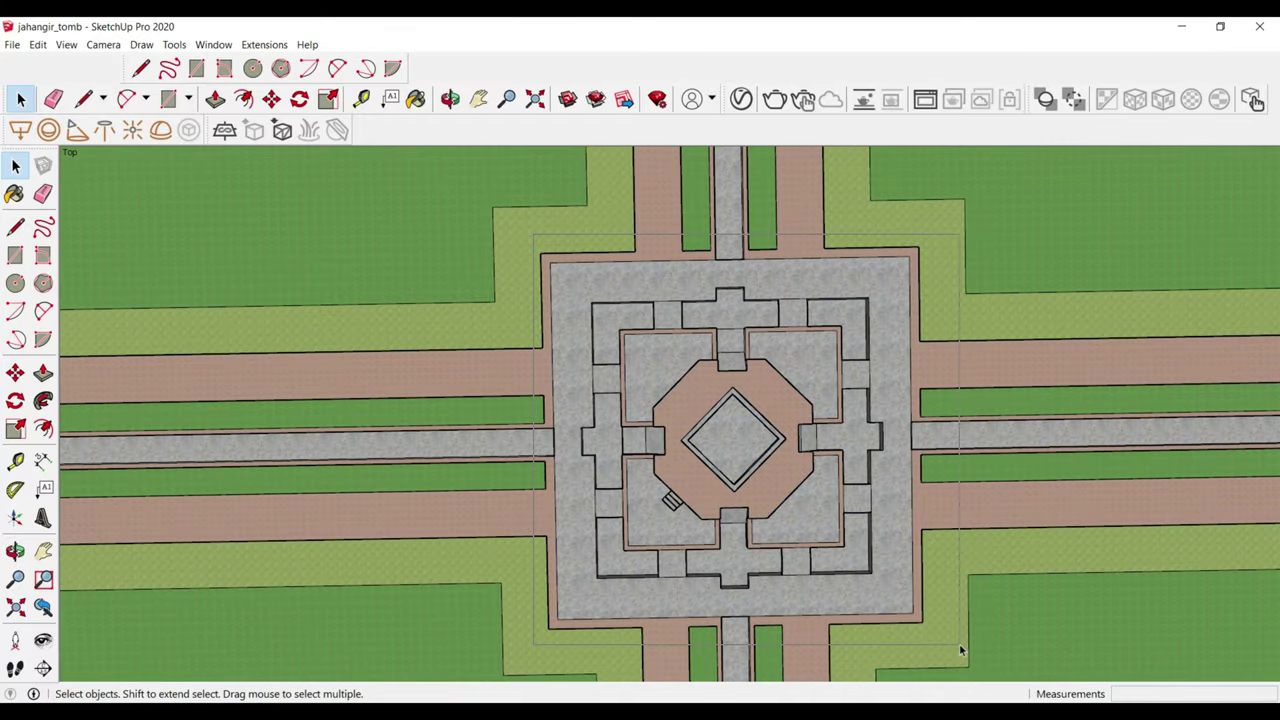
- Window-select the tiled pavilion terrace and make it a single group
left_click_drag(960, 650, 960, 650)
right_click(606, 286)
left_click(643, 410)
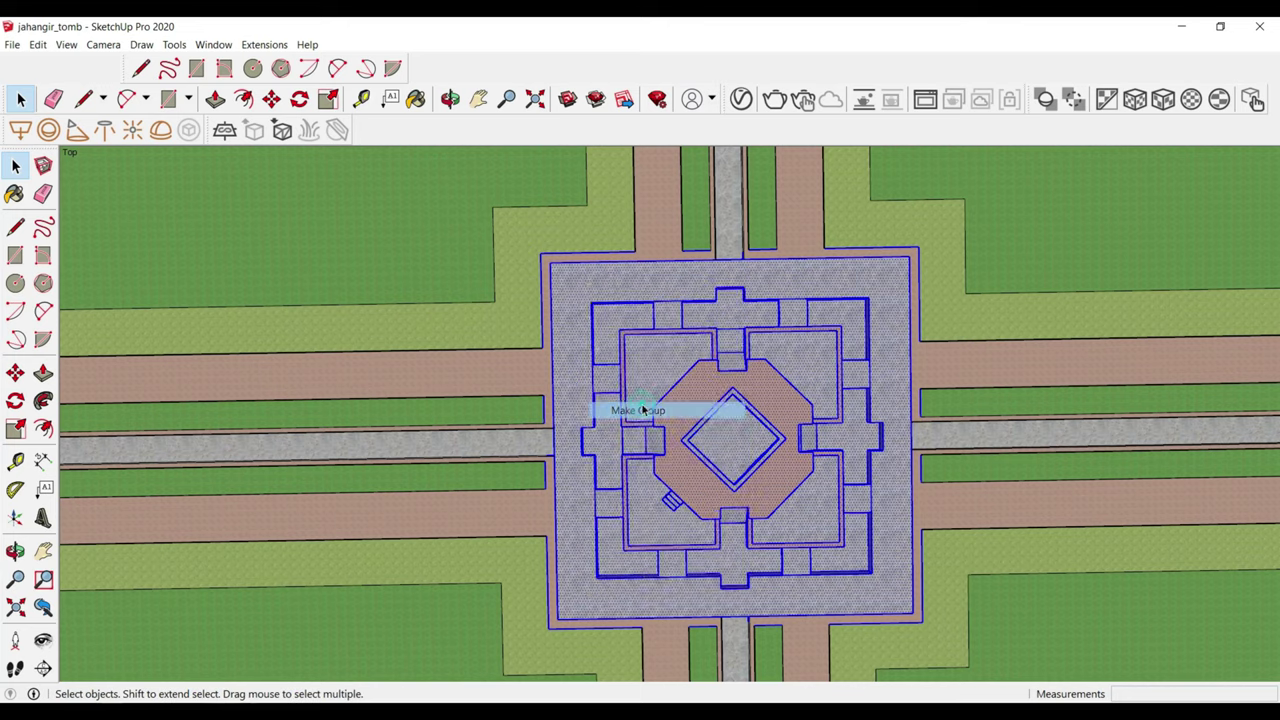
- Start a Move copy of the terrace group from its top-left corner
key("m")
scroll(535, 245, "up", 1)
scroll(531, 236, "up", 3)
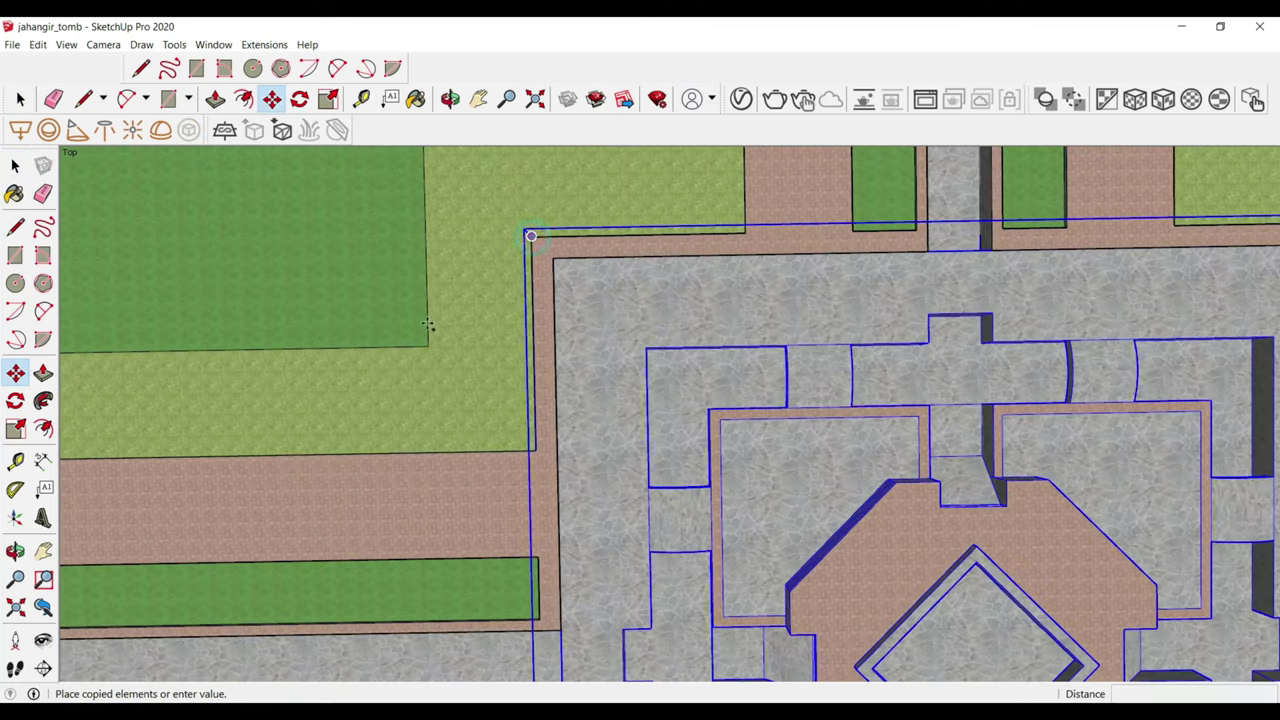
scroll(427, 323, "down", 5)
scroll(457, 370, "down", 3)
scroll(443, 366, "down", 2)
scroll(706, 325, "up", 6)
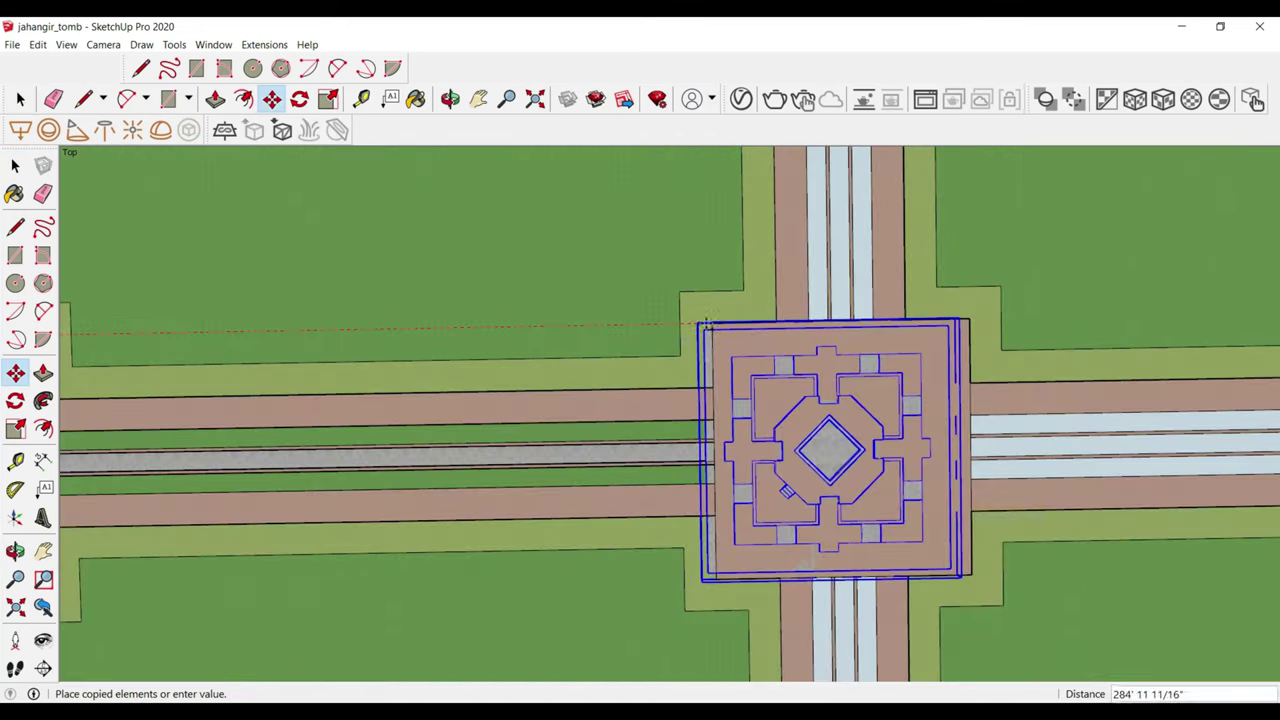
scroll(706, 325, "up", 2)
scroll(700, 318, "up", 3)
left_click(677, 325)
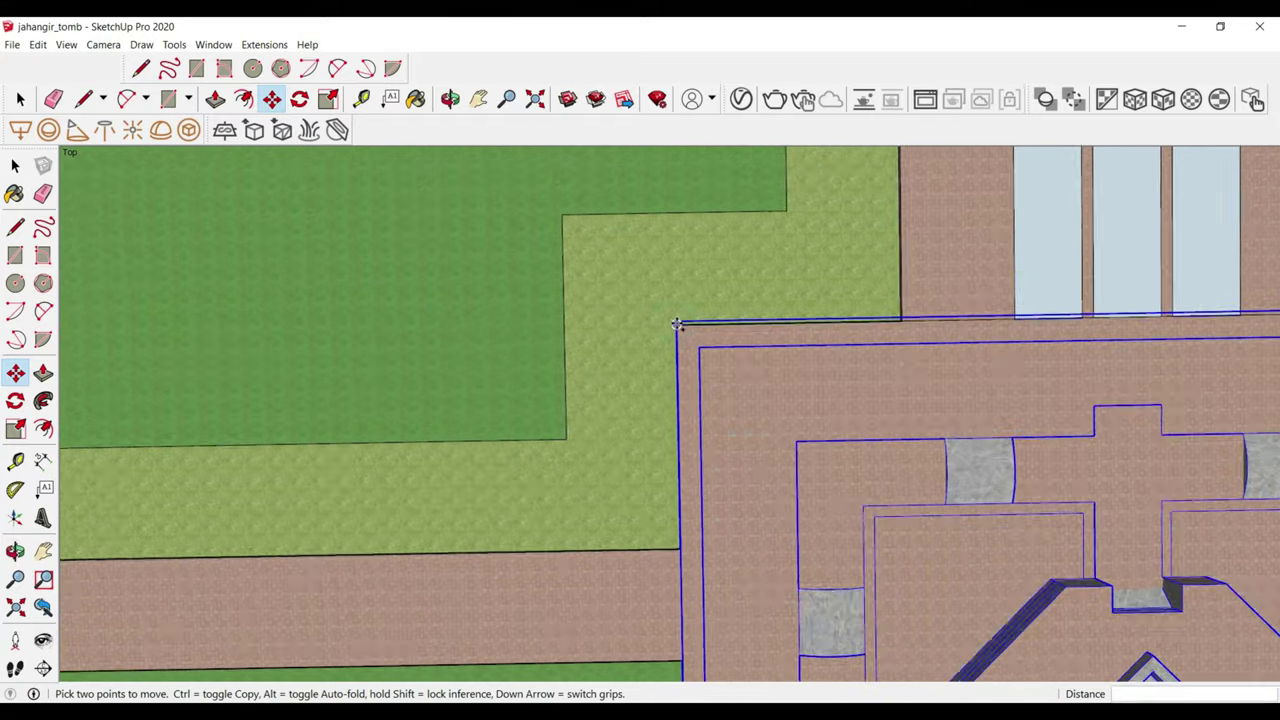
scroll(677, 325, "up", 1)
left_click(677, 325)
scroll(523, 329, "down", 2)
scroll(517, 329, "down", 2)
scroll(517, 329, "down", 1)
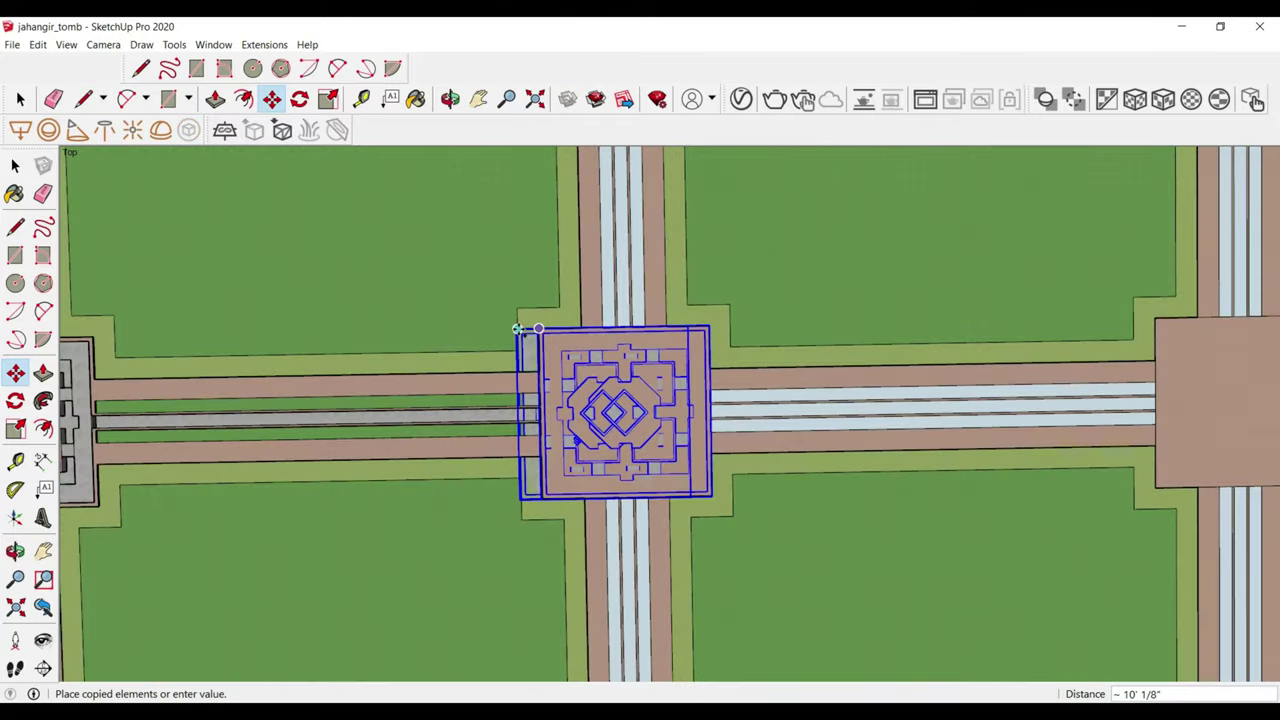
scroll(517, 329, "down", 1)
scroll(983, 322, "up", 3)
scroll(886, 337, "up", 2)
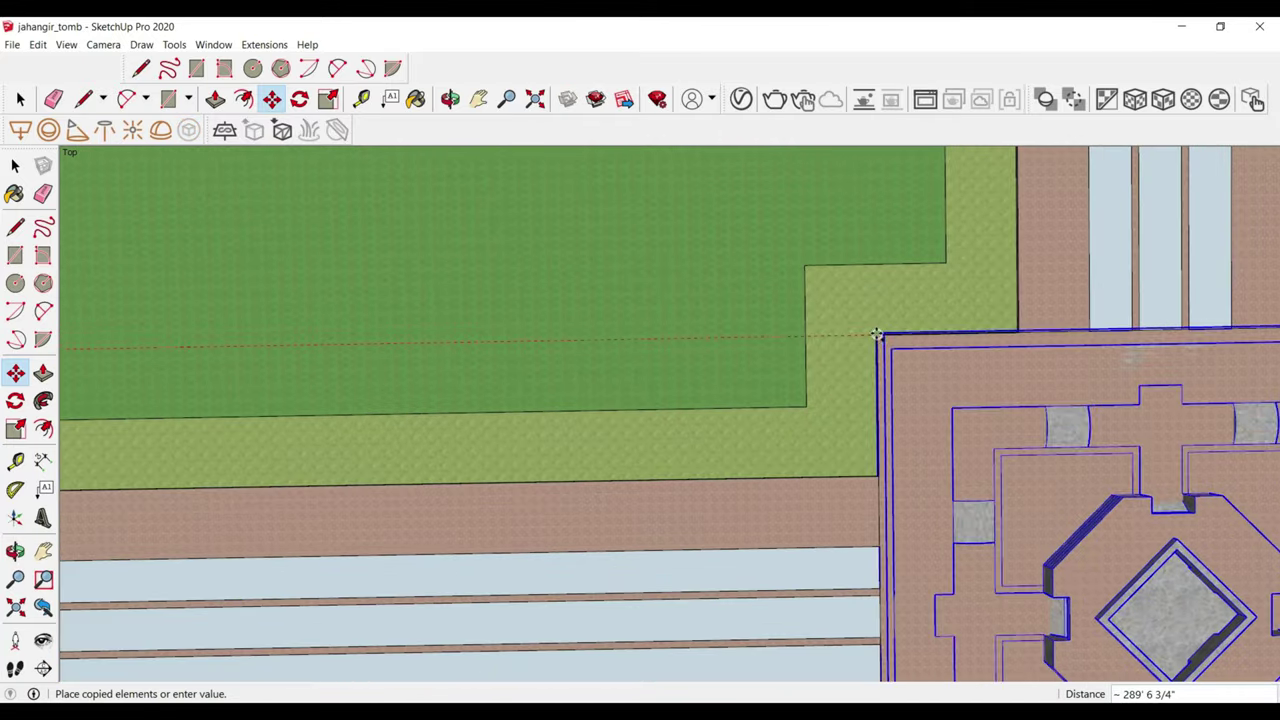
scroll(925, 330, "up", 2)
- Snap the terrace copy from its corner onto another path crossing's corner
mouse_move(923, 329)
middle_mouse_down()
mouse_move(1114, 343)
mouse_move(766, 443)
mouse_move(691, 426)
mouse_move(523, 434)
middle_mouse_up()
scroll(971, 386, "down", 2)
scroll(1000, 329, "down", 2)
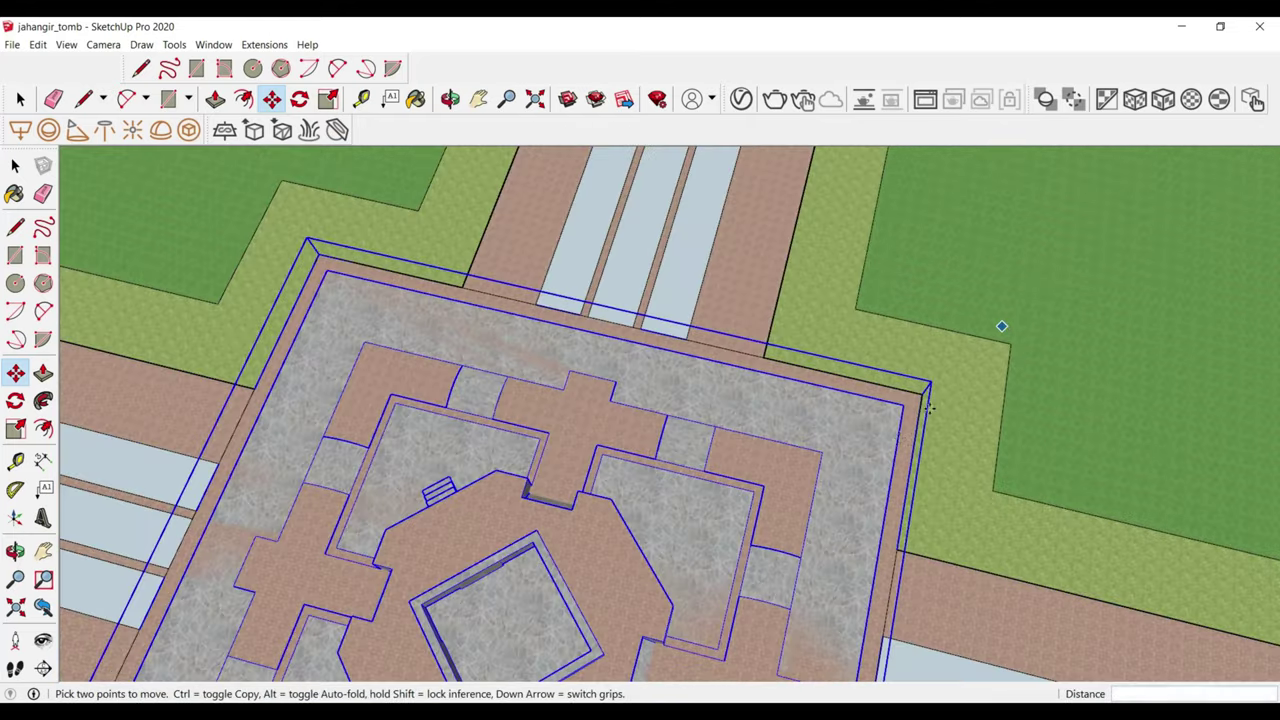
scroll(923, 370, "up", 3)
scroll(923, 370, "up", 2)
left_click(975, 338)
scroll(960, 335, "down", 2)
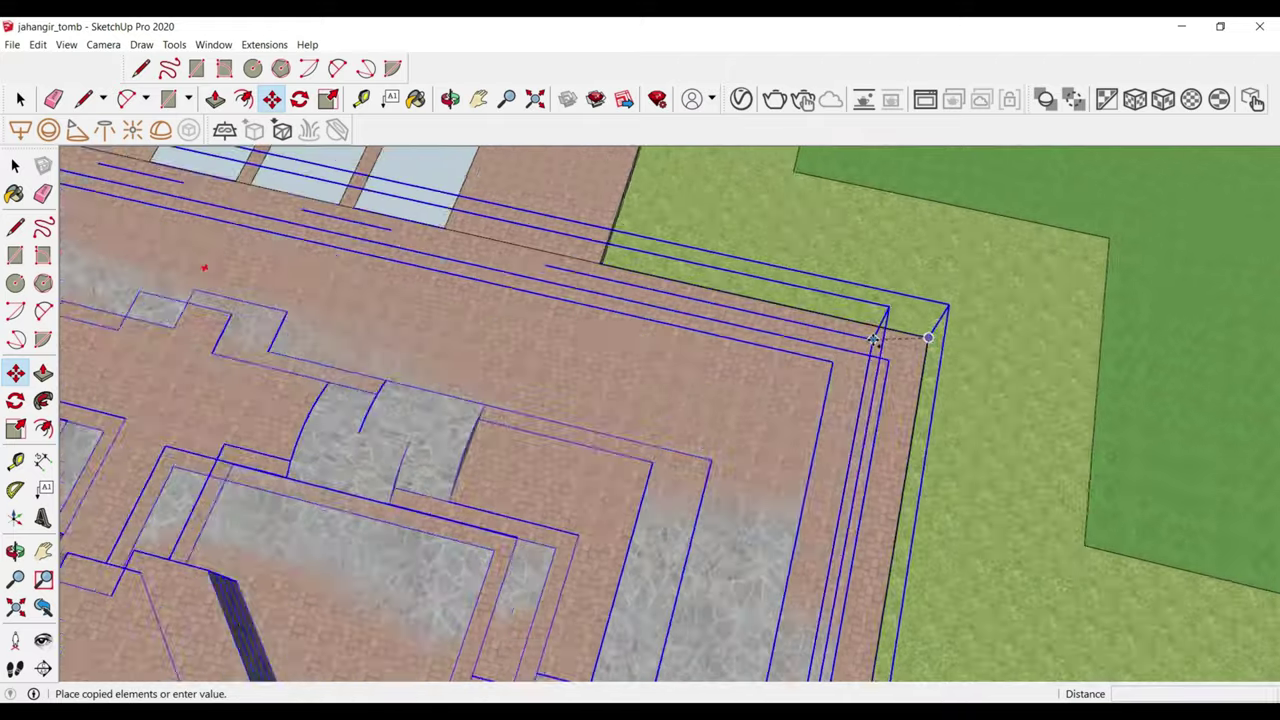
scroll(880, 340, "down", 3)
scroll(860, 335, "down", 3)
scroll(714, 334, "down", 2)
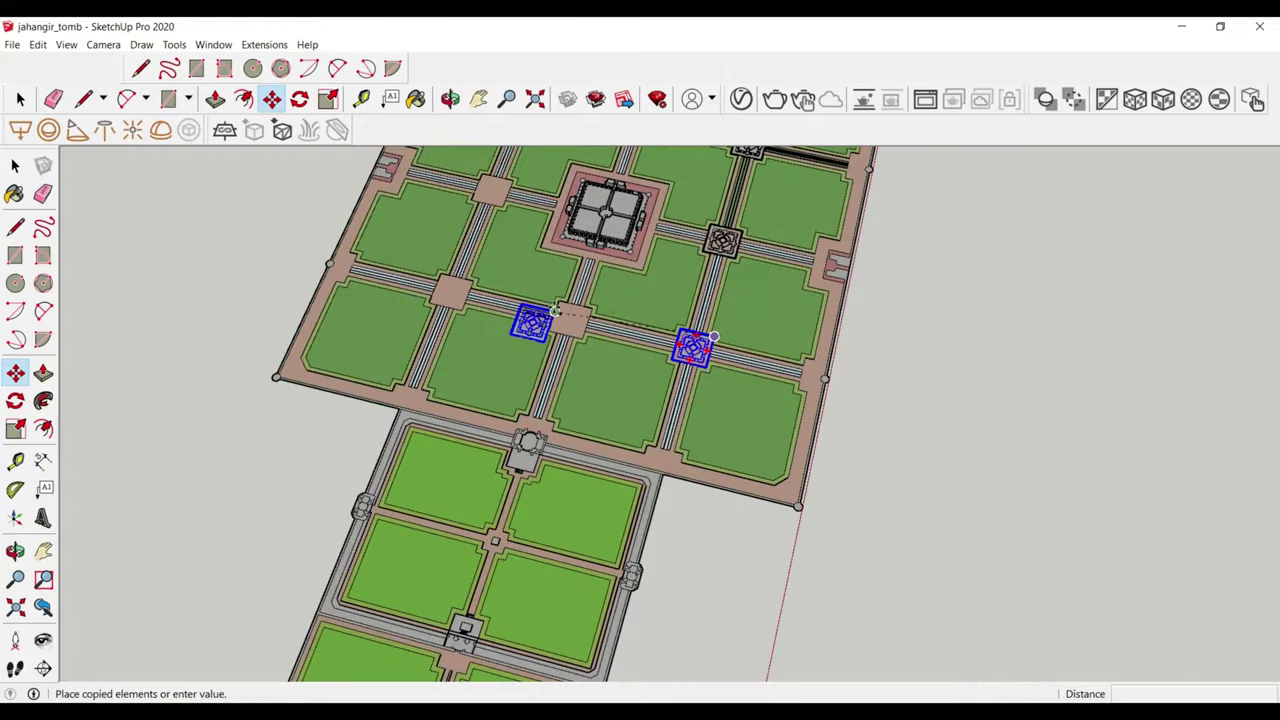
scroll(597, 305, "up", 4)
scroll(597, 305, "up", 4)
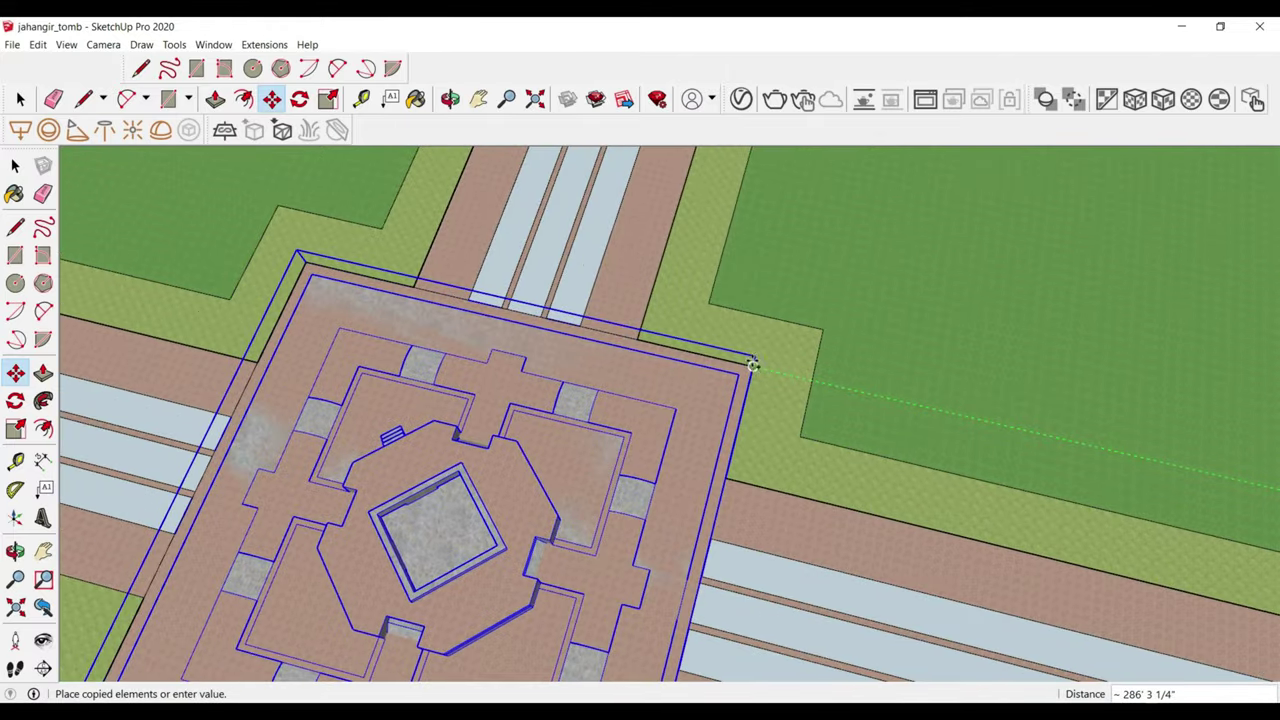
scroll(858, 373, "down", 3)
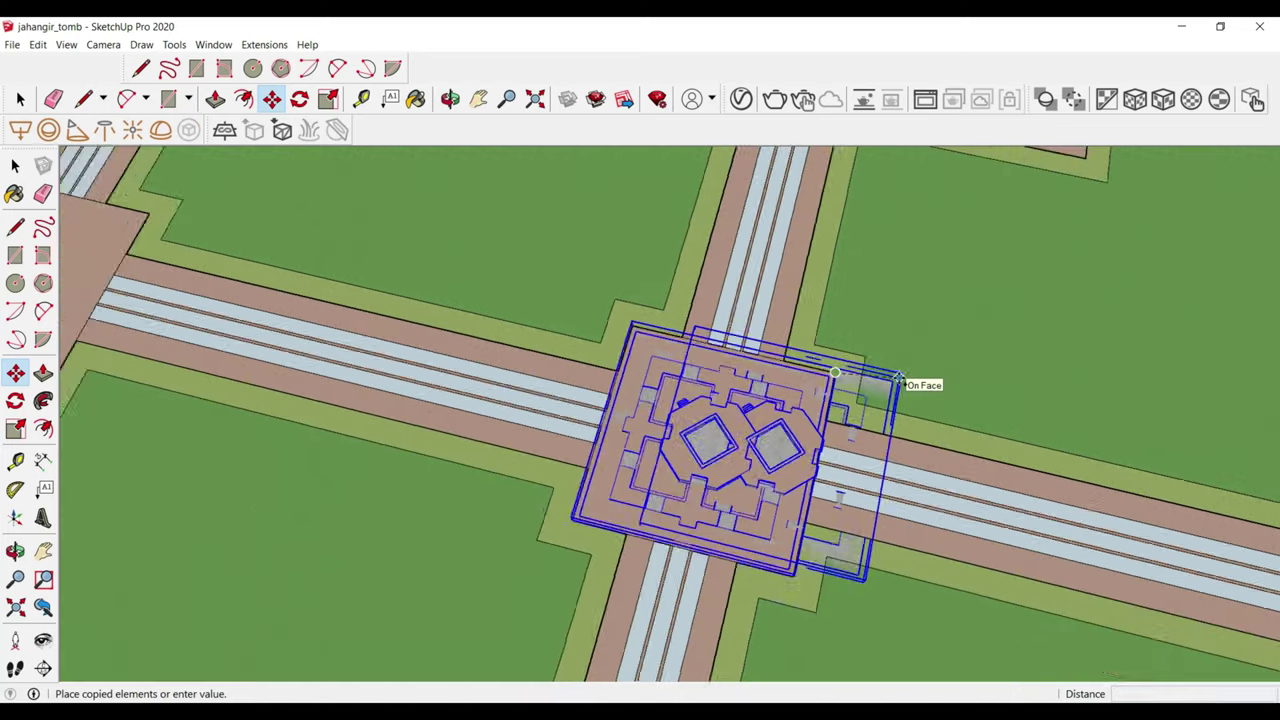
scroll(880, 380, "down", 2)
scroll(679, 313, "up", 4)
scroll(679, 313, "up", 2)
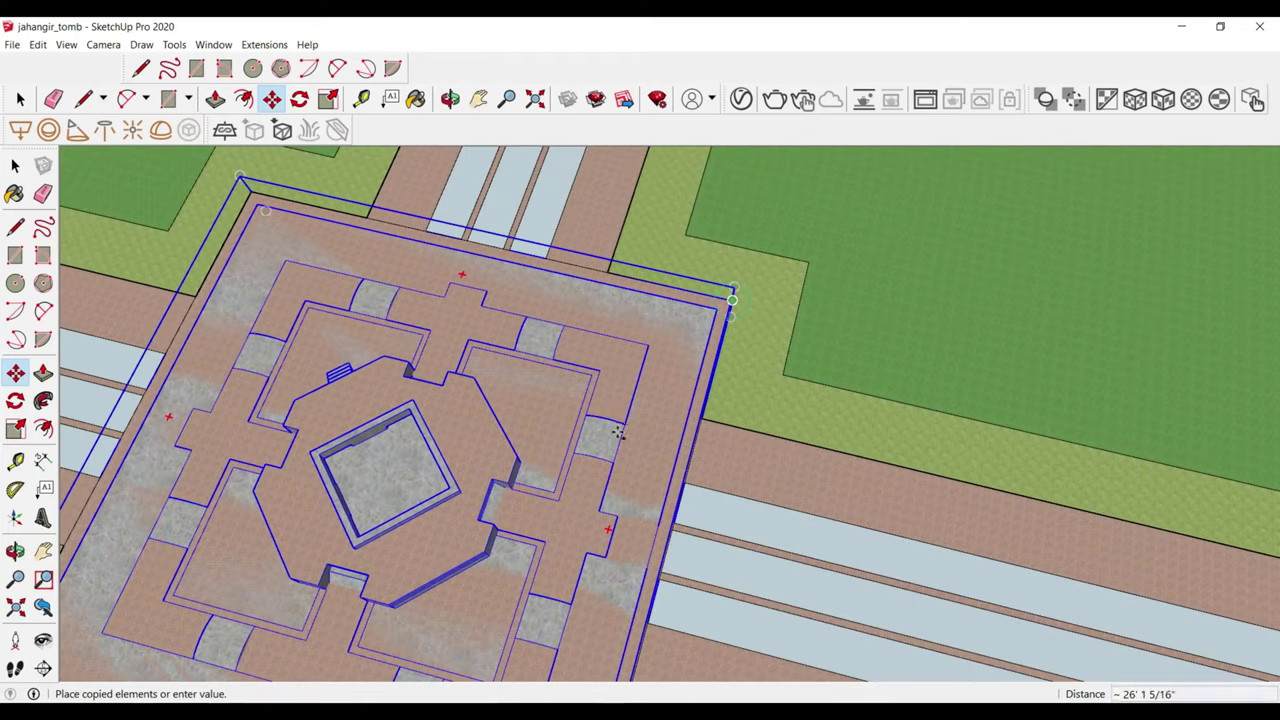
scroll(619, 432, "down", 3)
scroll(640, 400, "down", 3)
scroll(622, 420, "up", 2)
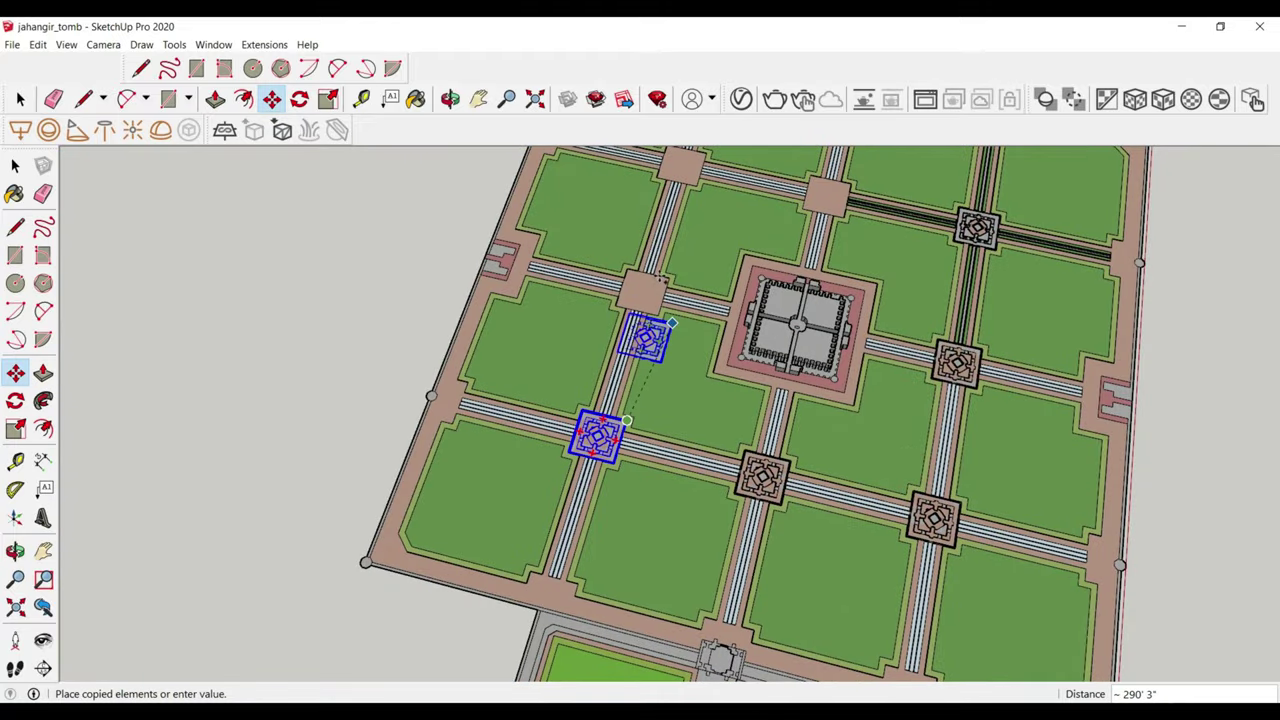
scroll(626, 421, "up", 3)
scroll(650, 320, "up", 3)
scroll(688, 272, "up", 3)
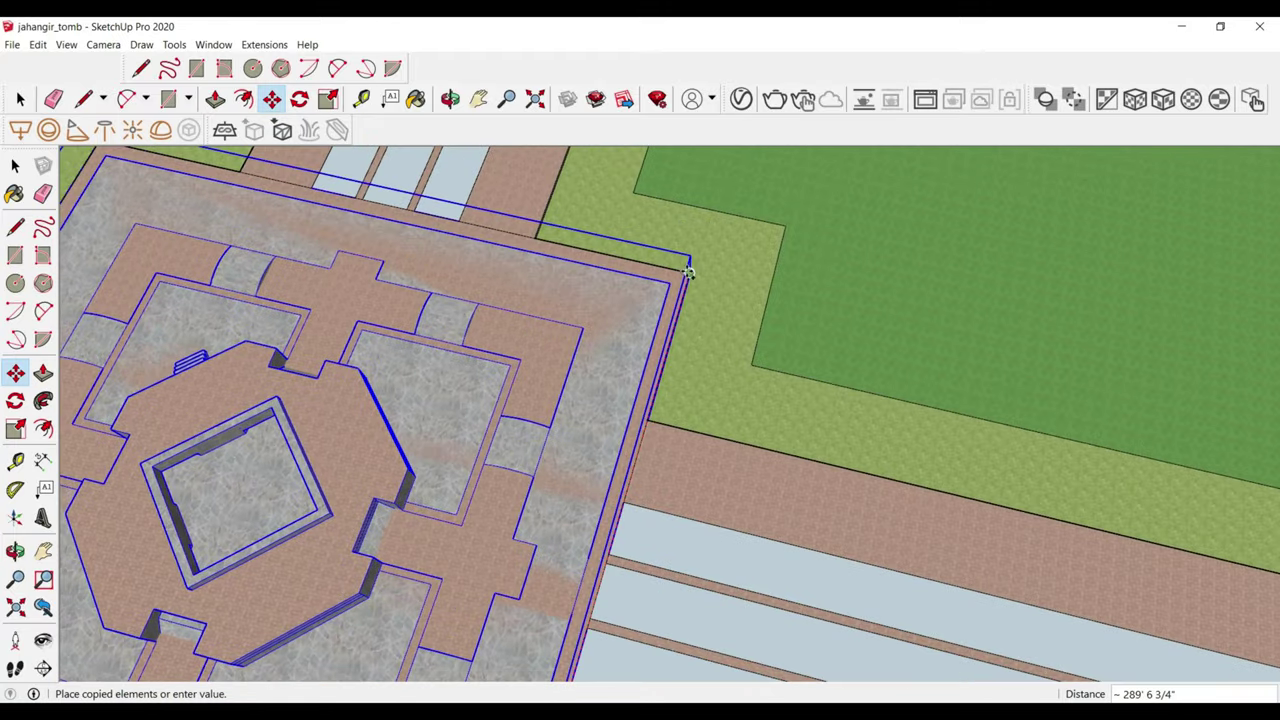
scroll(688, 272, "up", 1)
scroll(690, 272, "down", 2)
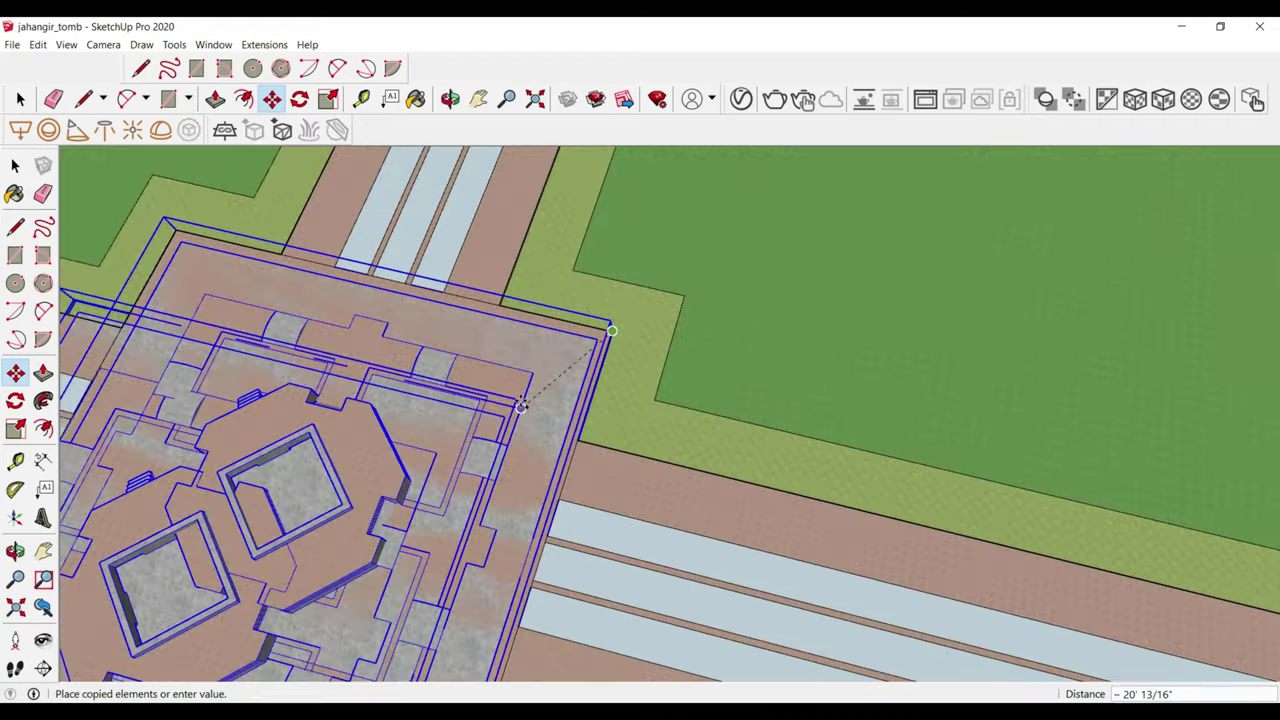
scroll(609, 323, "down", 2)
scroll(486, 409, "down", 2)
scroll(500, 403, "down", 1)
scroll(560, 320, "up", 2)
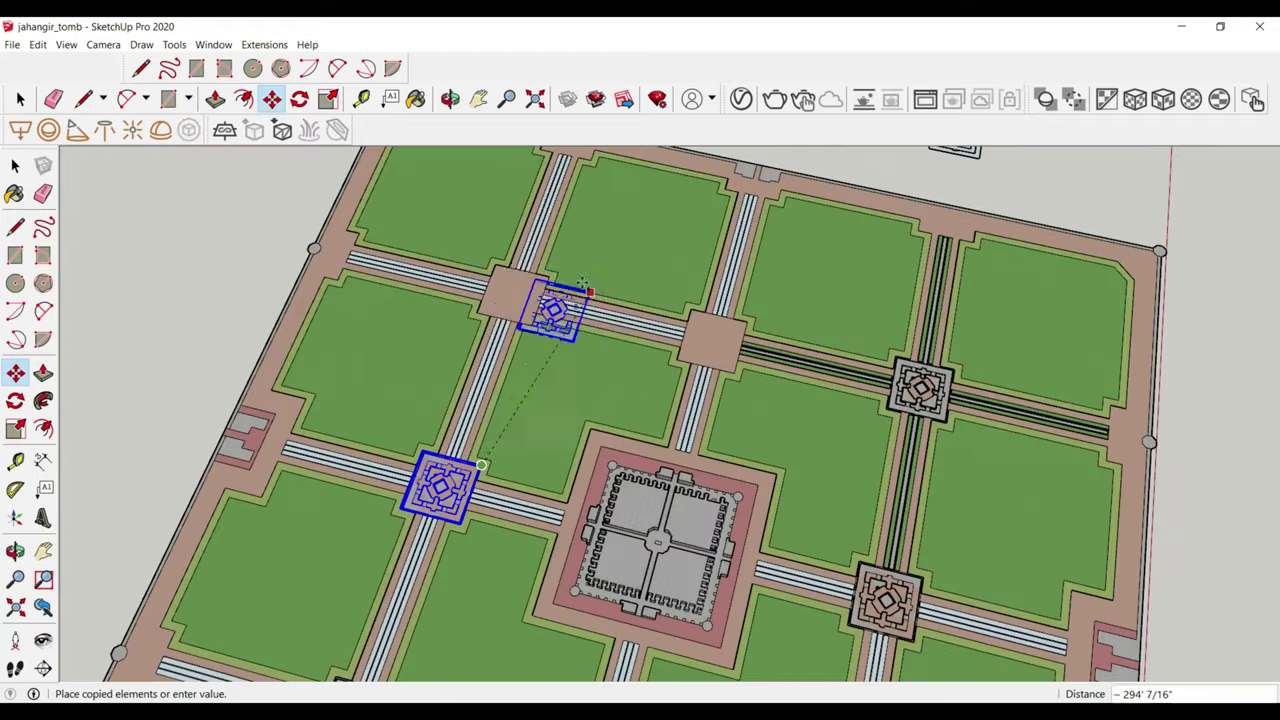
scroll(555, 310, "up", 2)
scroll(550, 300, "up", 2)
scroll(570, 270, "up", 1)
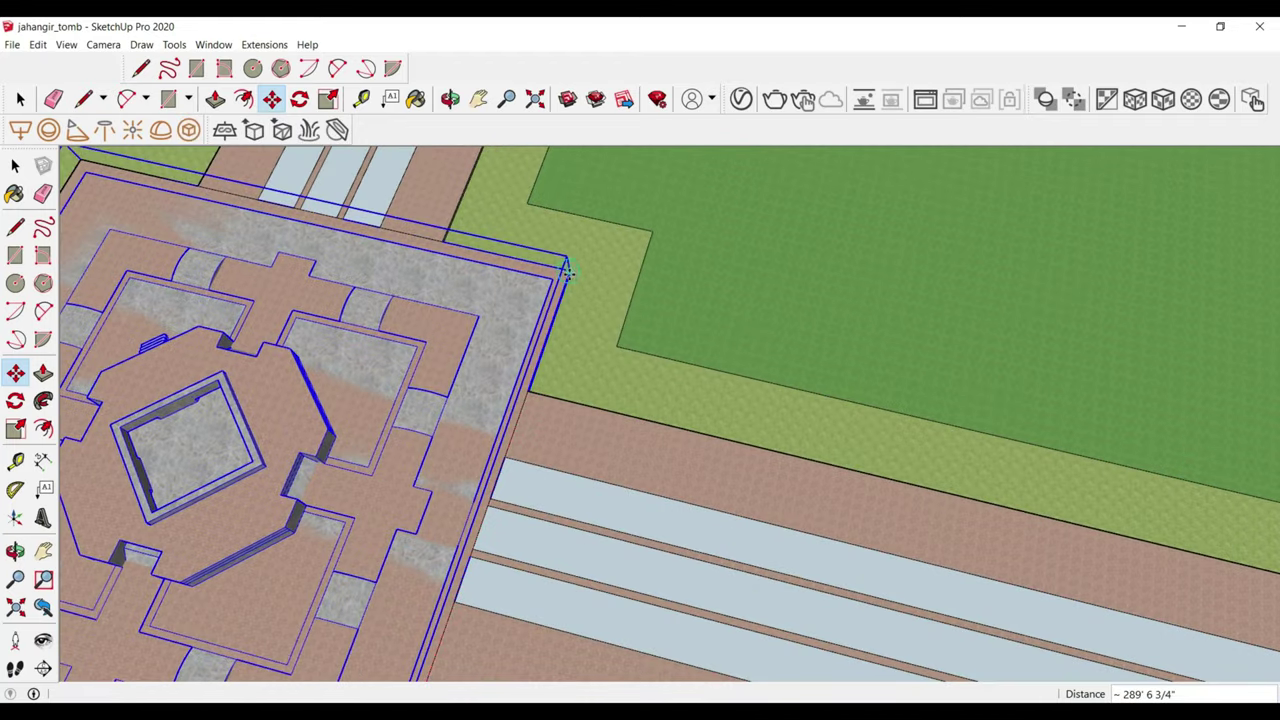
scroll(568, 270, "down", 3)
scroll(600, 290, "down", 1)
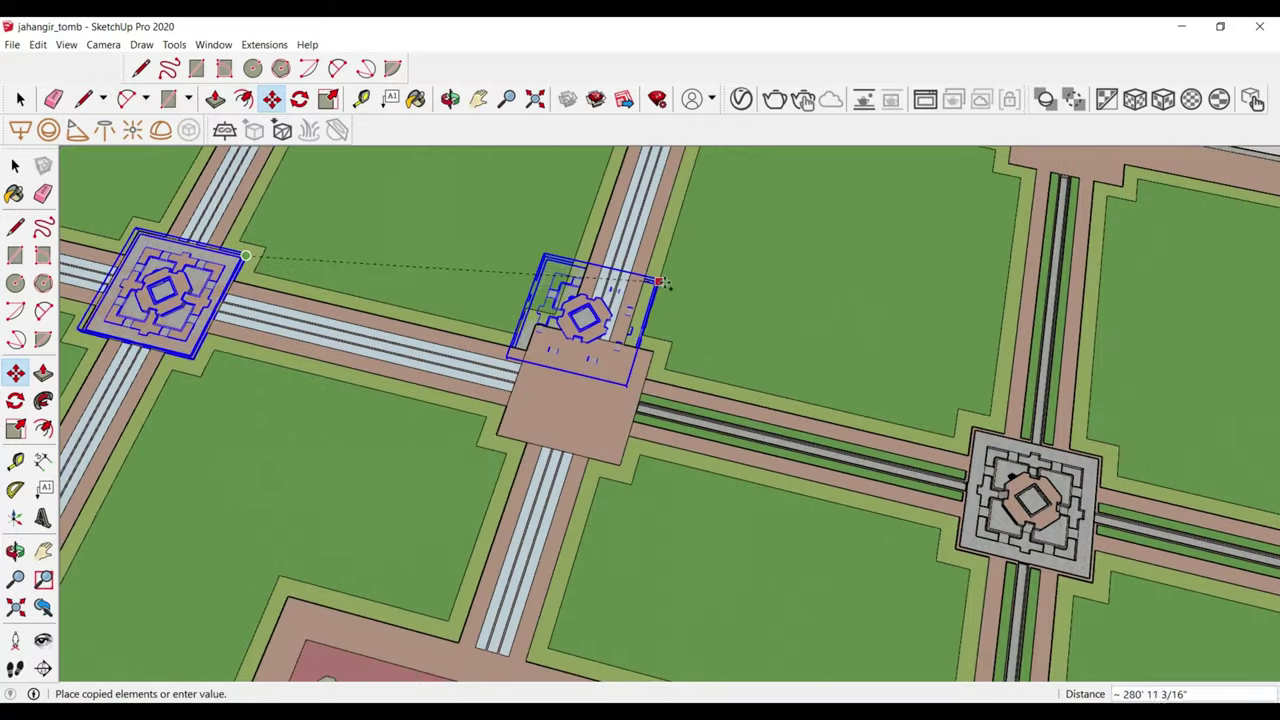
scroll(630, 360, "up", 3)
scroll(670, 385, "up", 1)
scroll(684, 391, "up", 2)
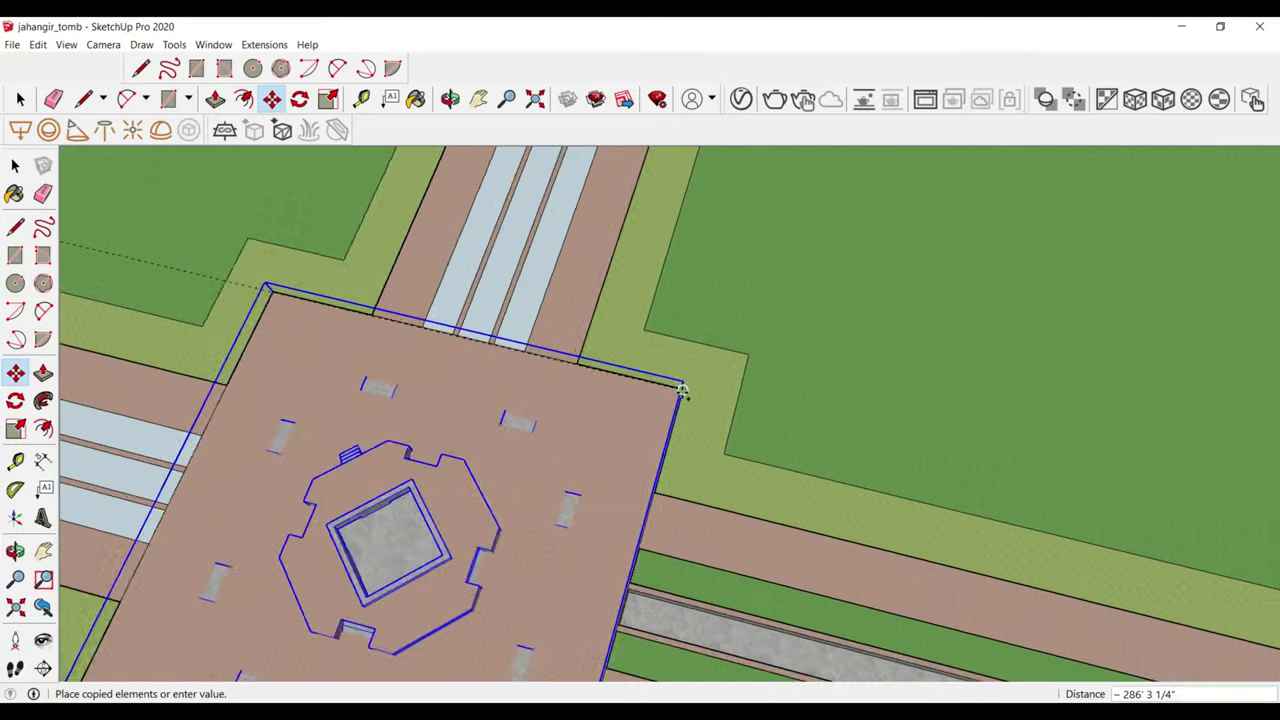
scroll(681, 388, "up", 2)
left_click(678, 386)
key("space")
scroll(604, 366, "down", 5)
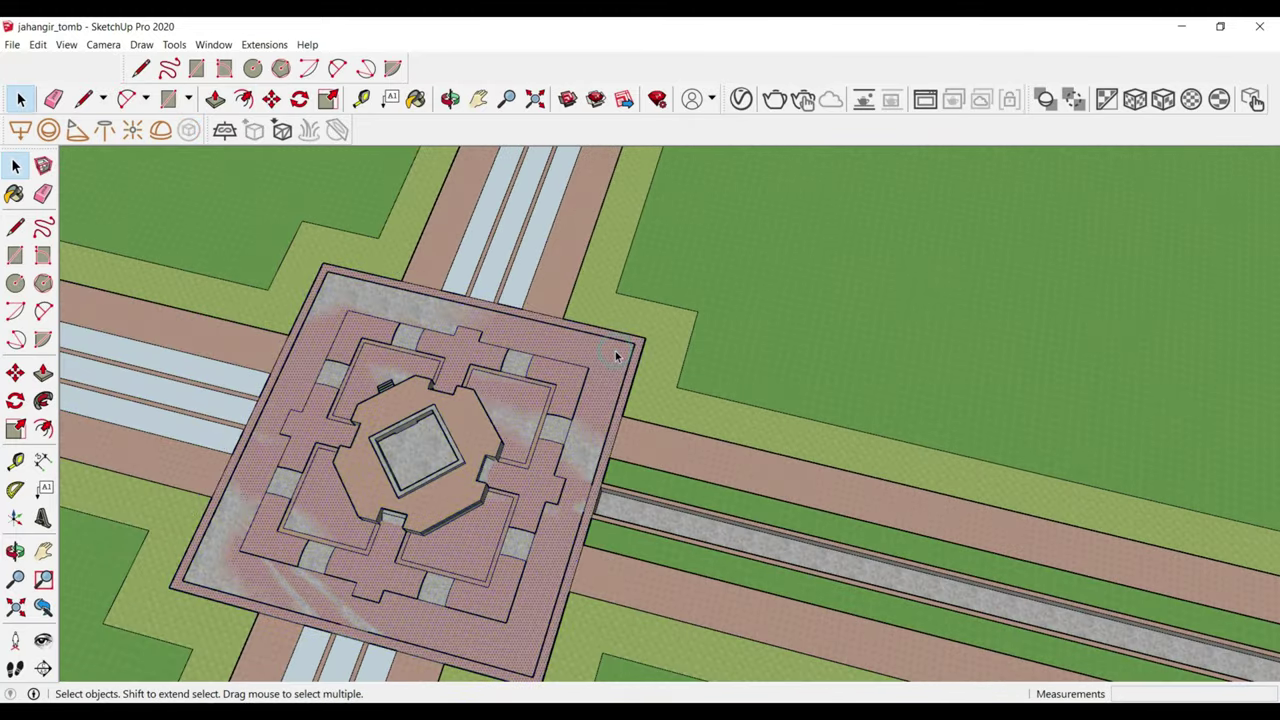
- Select the first pavilion terrace standing on a path crossing
scroll(617, 357, "down", 3)
scroll(700, 370, "down", 2)
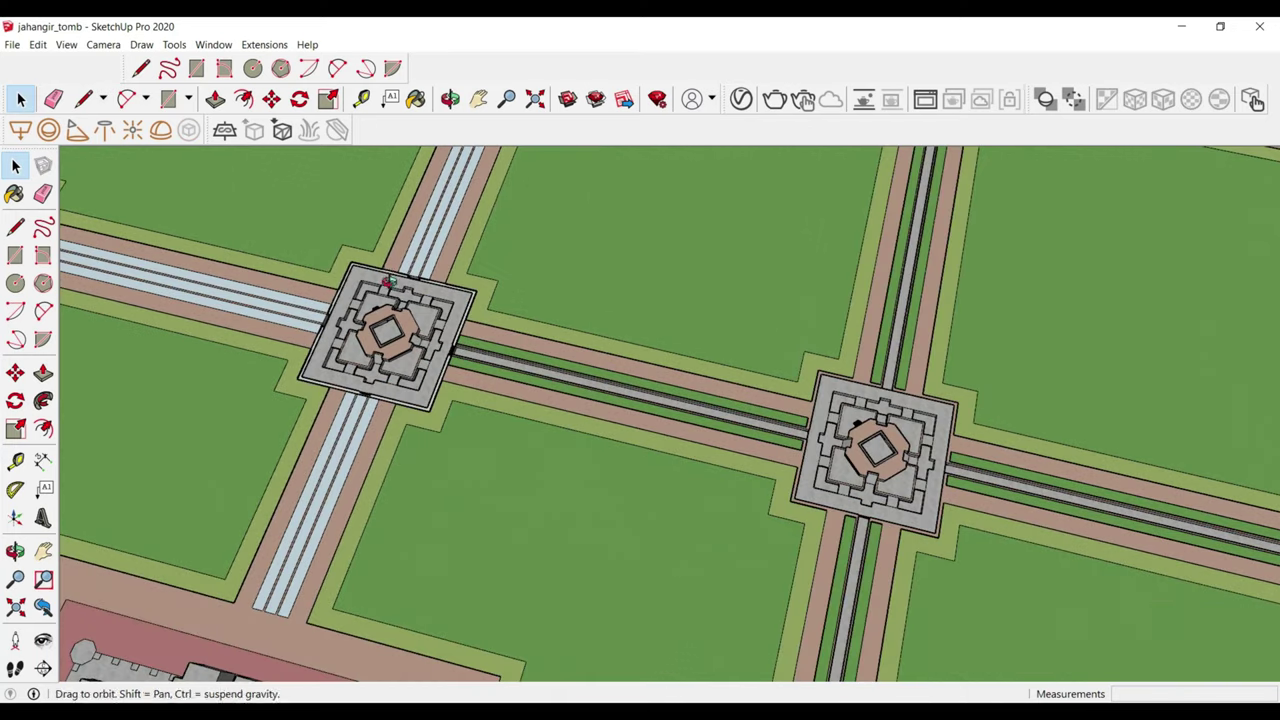
middle_click_drag(760, 375, 804, 371)
scroll(850, 390, "up", 3)
scroll(865, 420, "up", 2)
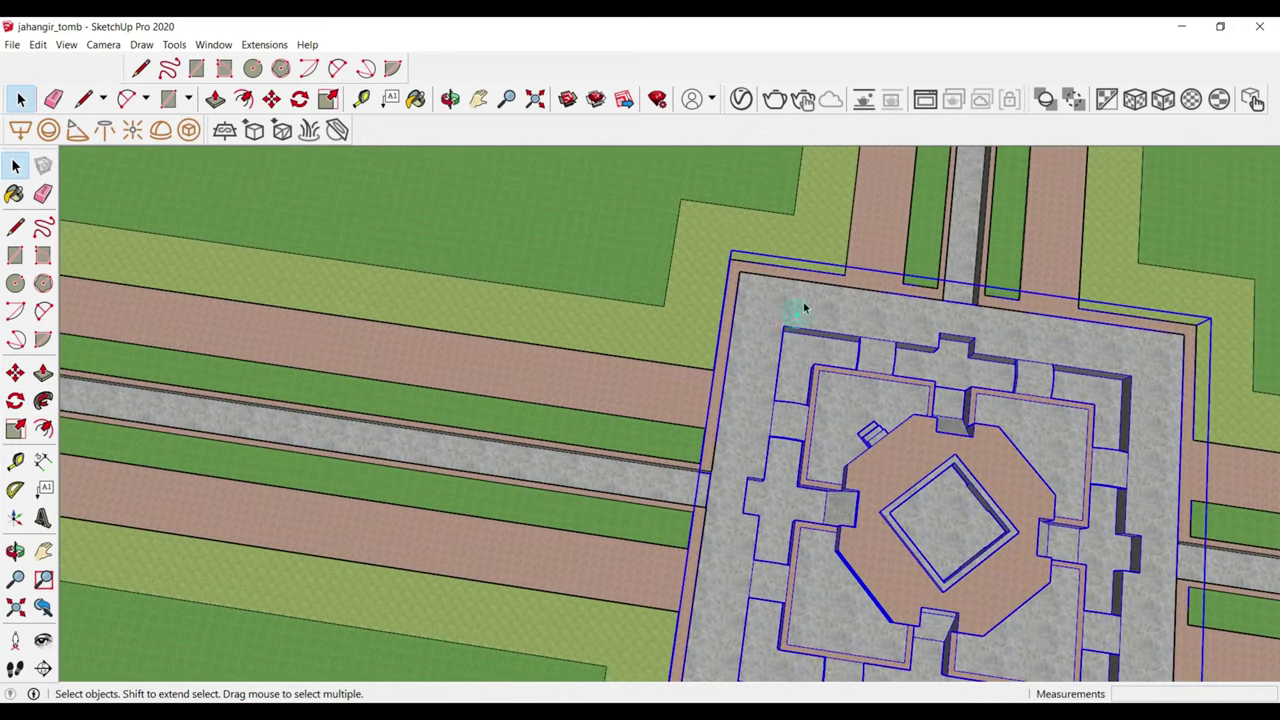
scroll(803, 308, "down", 4)
scroll(810, 312, "down", 3)
scroll(385, 218, "up", 4)
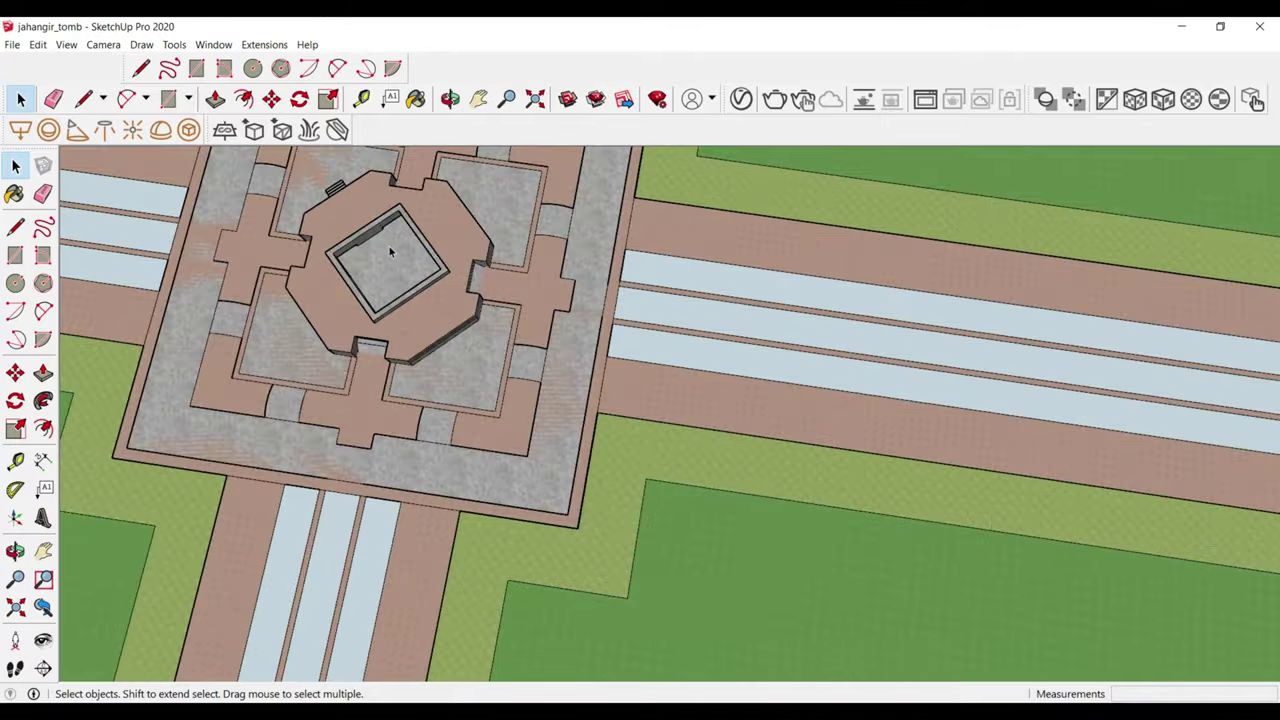
scroll(400, 250, "down", 2)
scroll(420, 270, "up", 1)
scroll(500, 310, "down", 1)
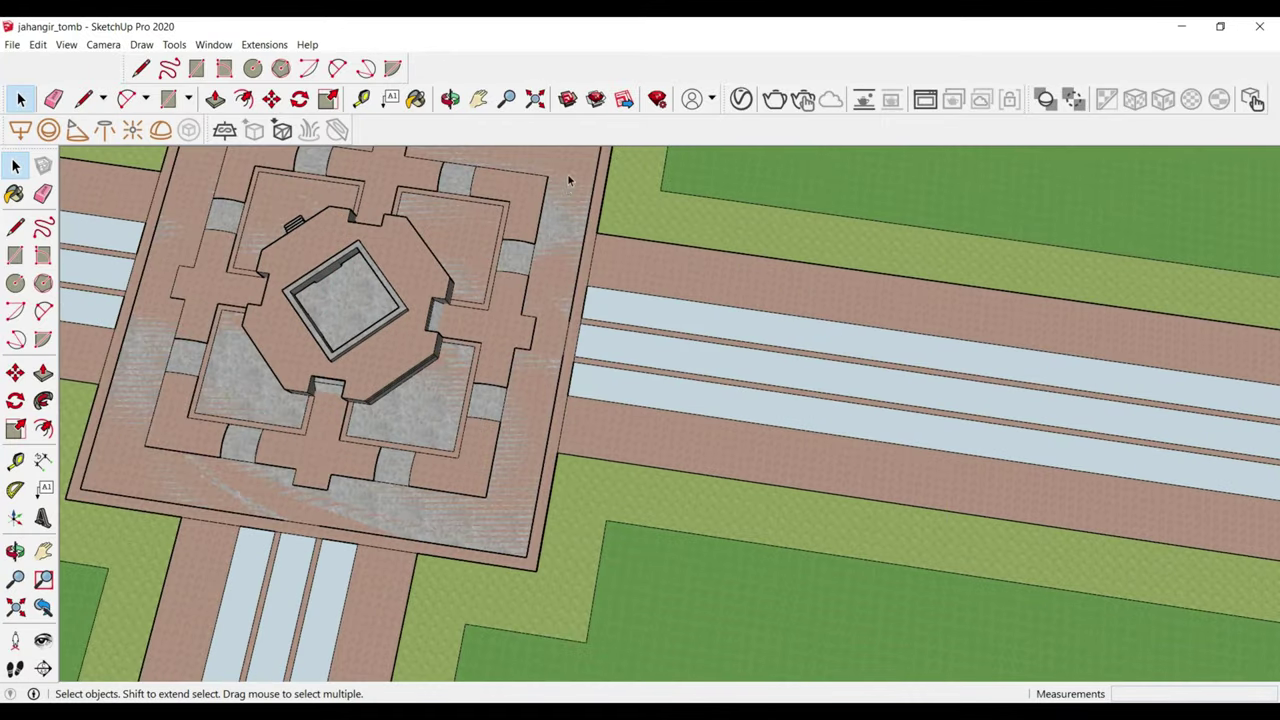
scroll(550, 295, "down", 2)
scroll(551, 287, "up", 1)
scroll(551, 286, "down", 2)
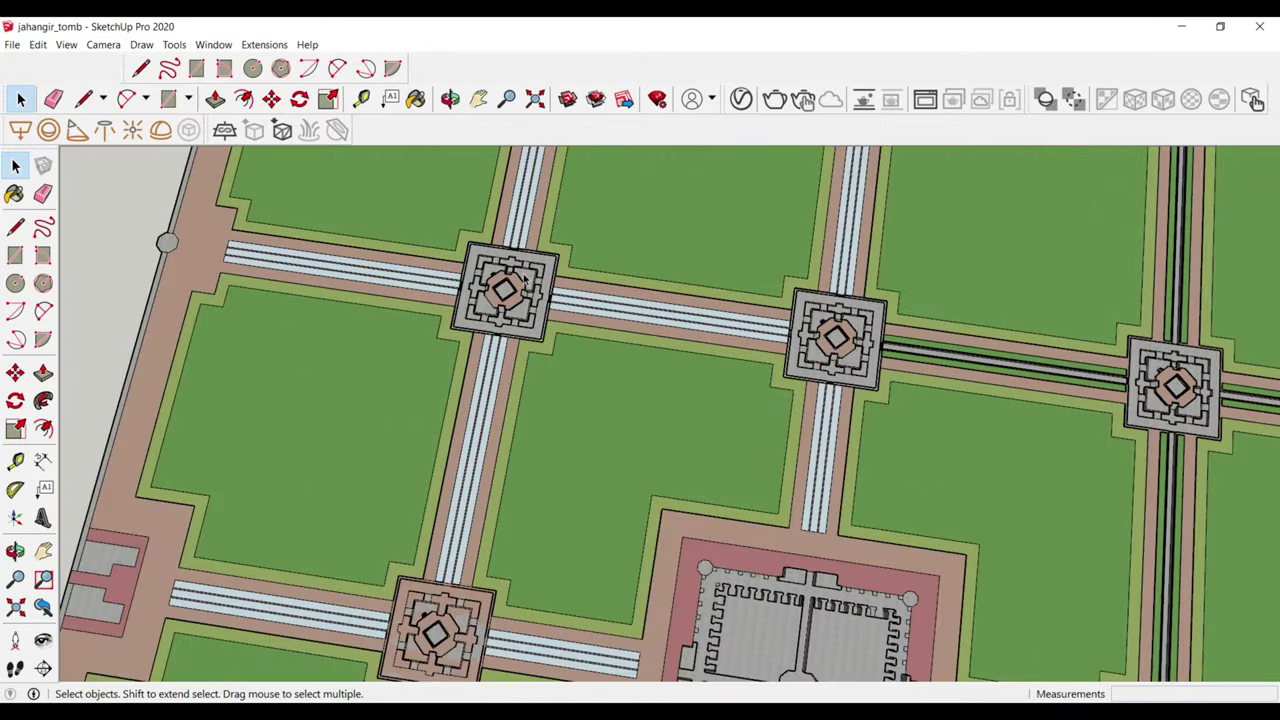
scroll(500, 400, "down", 1)
scroll(430, 505, "up", 3)
scroll(500, 400, "up", 2)
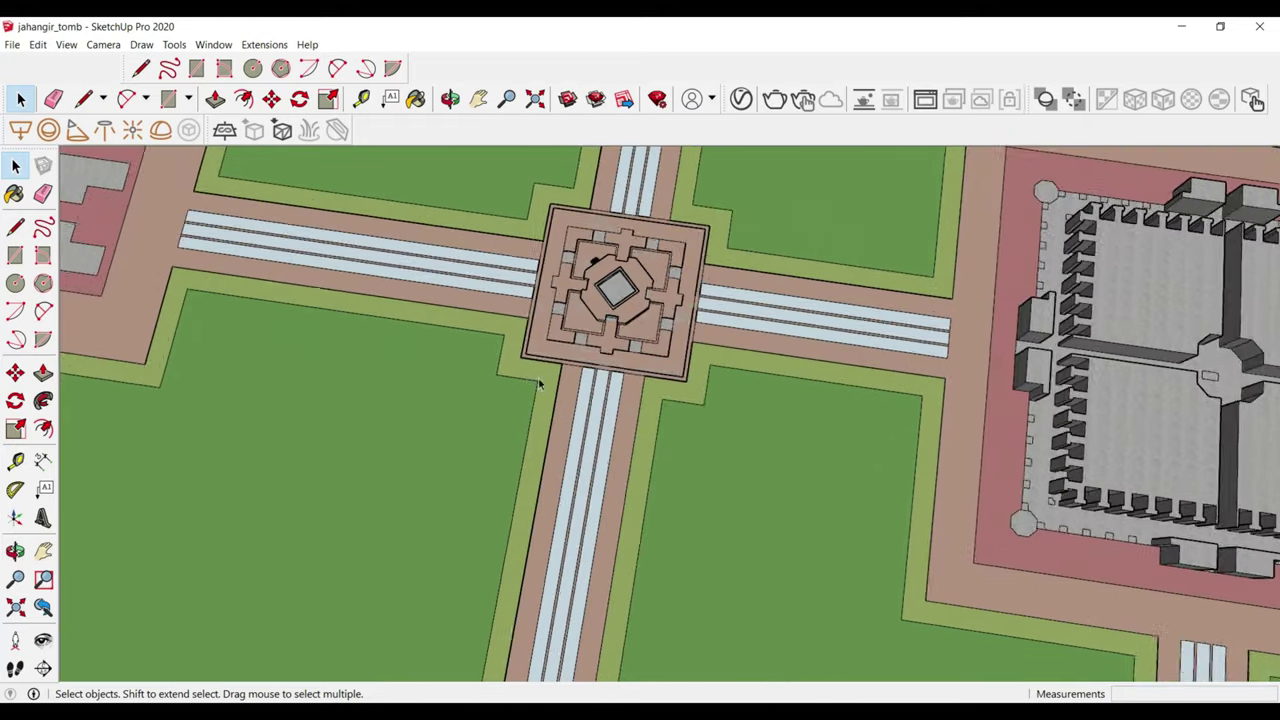
scroll(570, 290, "up", 2)
scroll(590, 250, "up", 1)
scroll(505, 275, "down", 1)
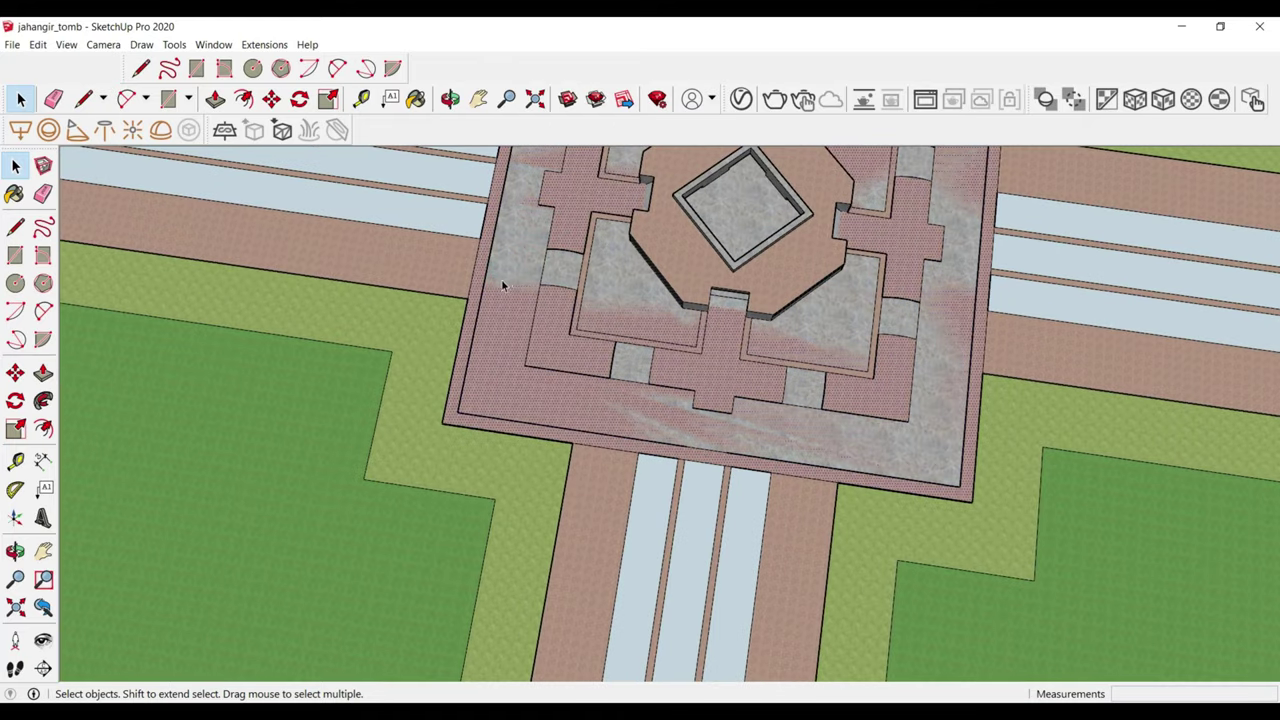
scroll(501, 279, "down", 2)
scroll(505, 290, "down", 2)
scroll(500, 305, "down", 2)
scroll(441, 451, "up", 2)
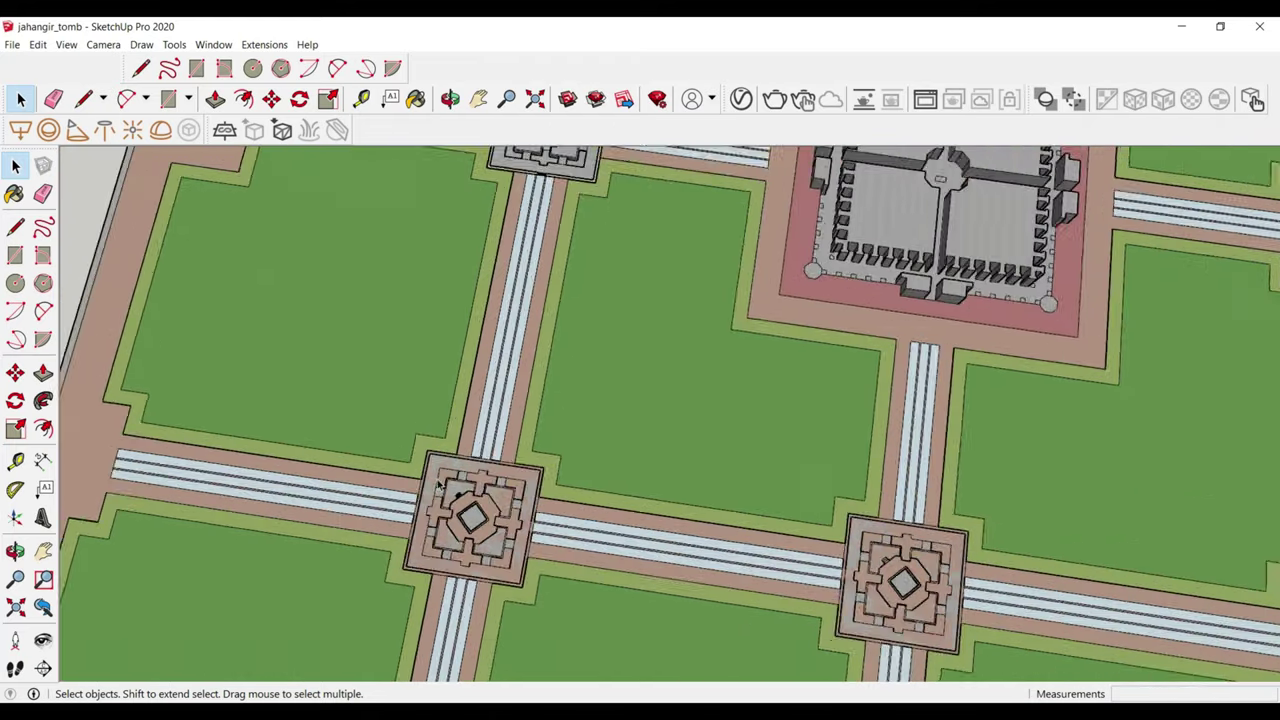
scroll(441, 451, "up", 2)
scroll(400, 415, "up", 2)
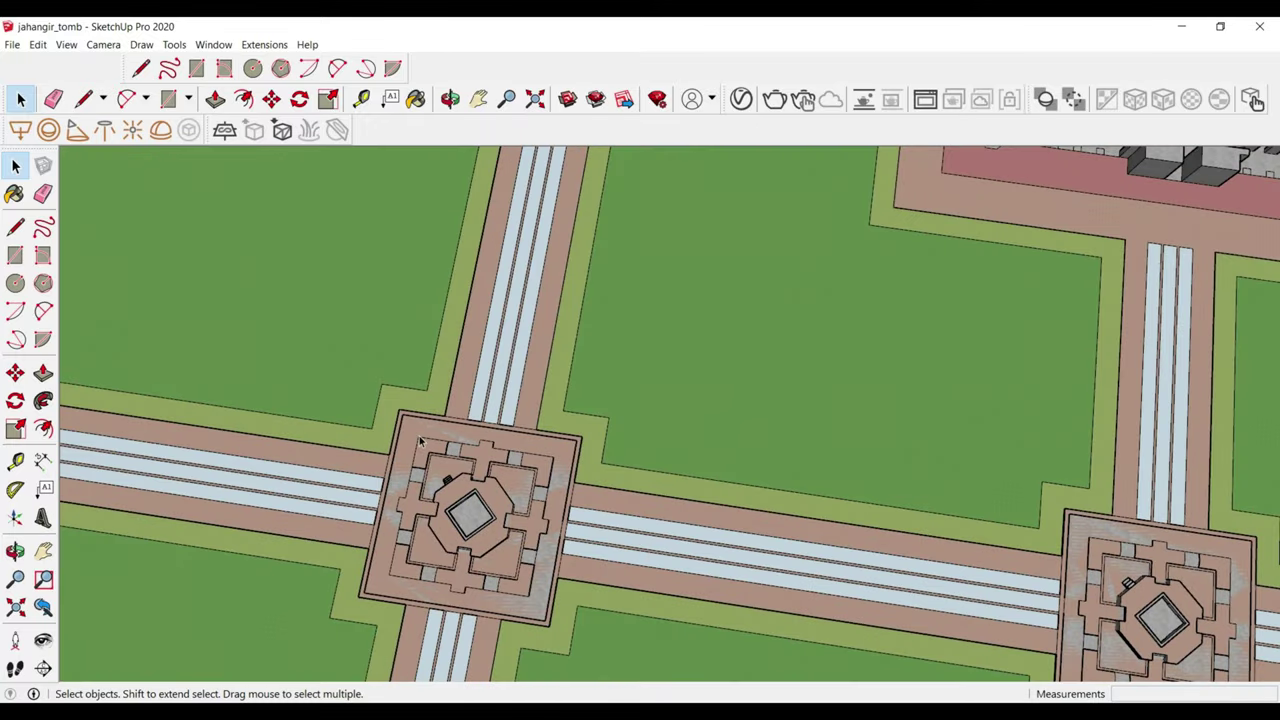
left_click(419, 436)
- Add the pavilion terrace north of the mausoleum to the selection
scroll(390, 460, "up", 2)
scroll(386, 468, "up", 1)
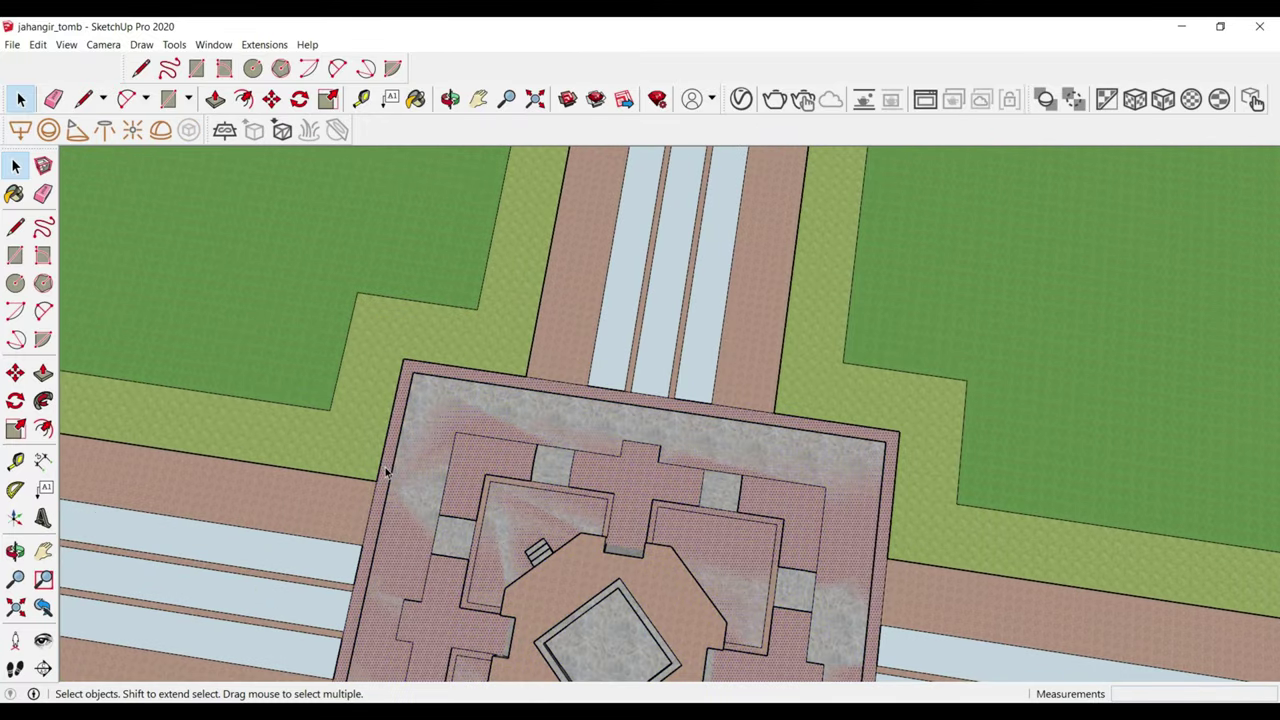
scroll(284, 385, "down", 2)
scroll(284, 381, "down", 2)
scroll(284, 381, "down", 1)
scroll(602, 405, "up", 4)
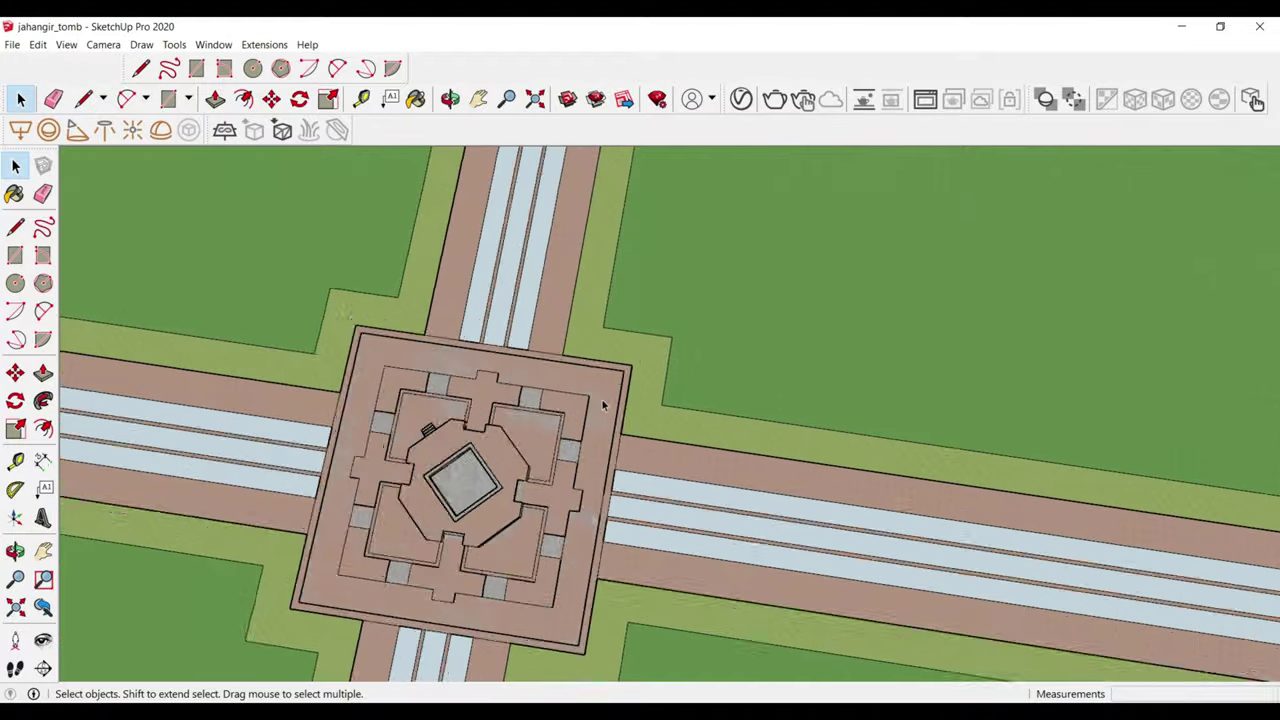
scroll(602, 405, "up", 3)
scroll(651, 394, "down", 3)
scroll(385, 437, "down", 2)
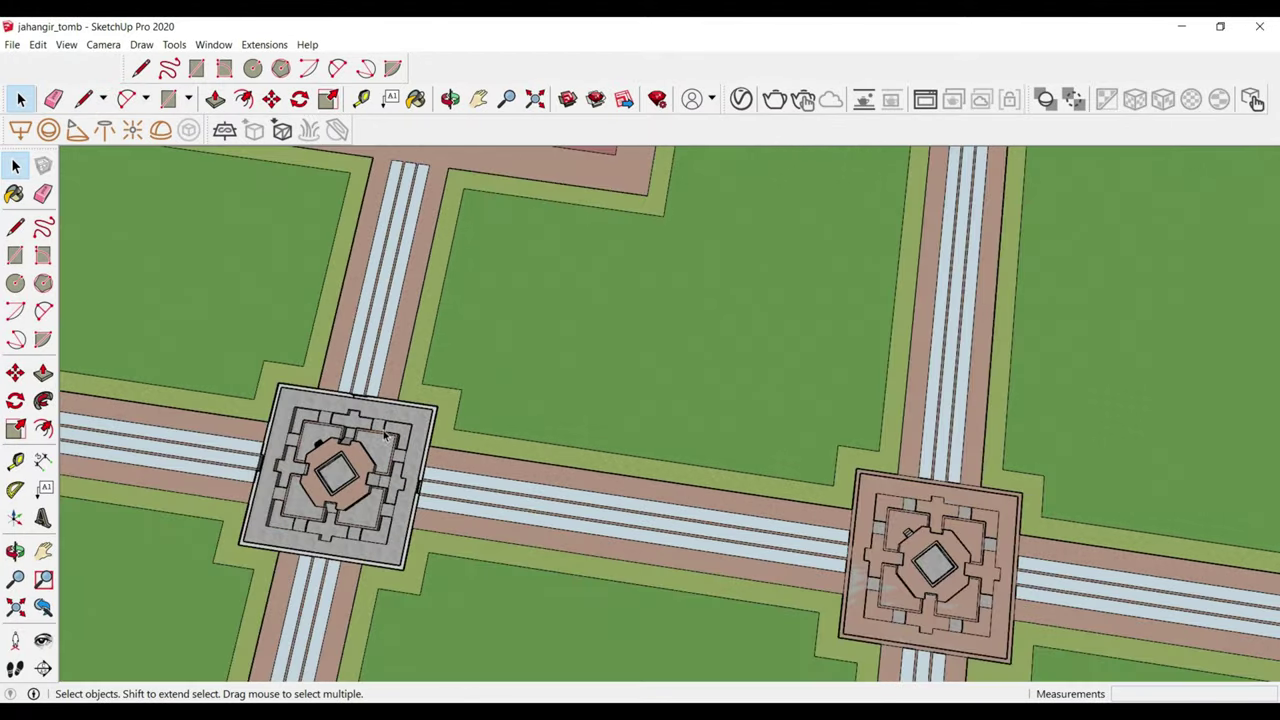
scroll(385, 437, "down", 2)
scroll(700, 480, "up", 4)
scroll(766, 443, "up", 1)
scroll(593, 530, "down", 5)
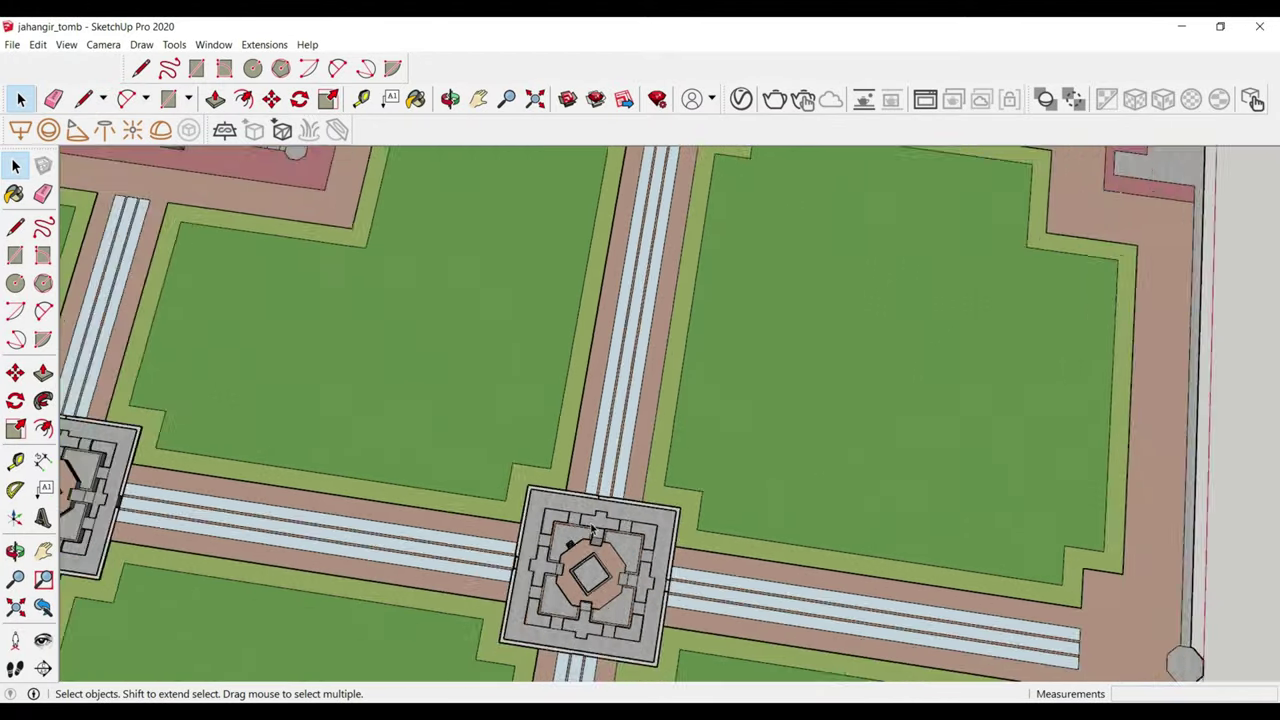
scroll(593, 530, "down", 3)
scroll(640, 420, "up", 1)
scroll(640, 400, "up", 2)
scroll(645, 330, "up", 2)
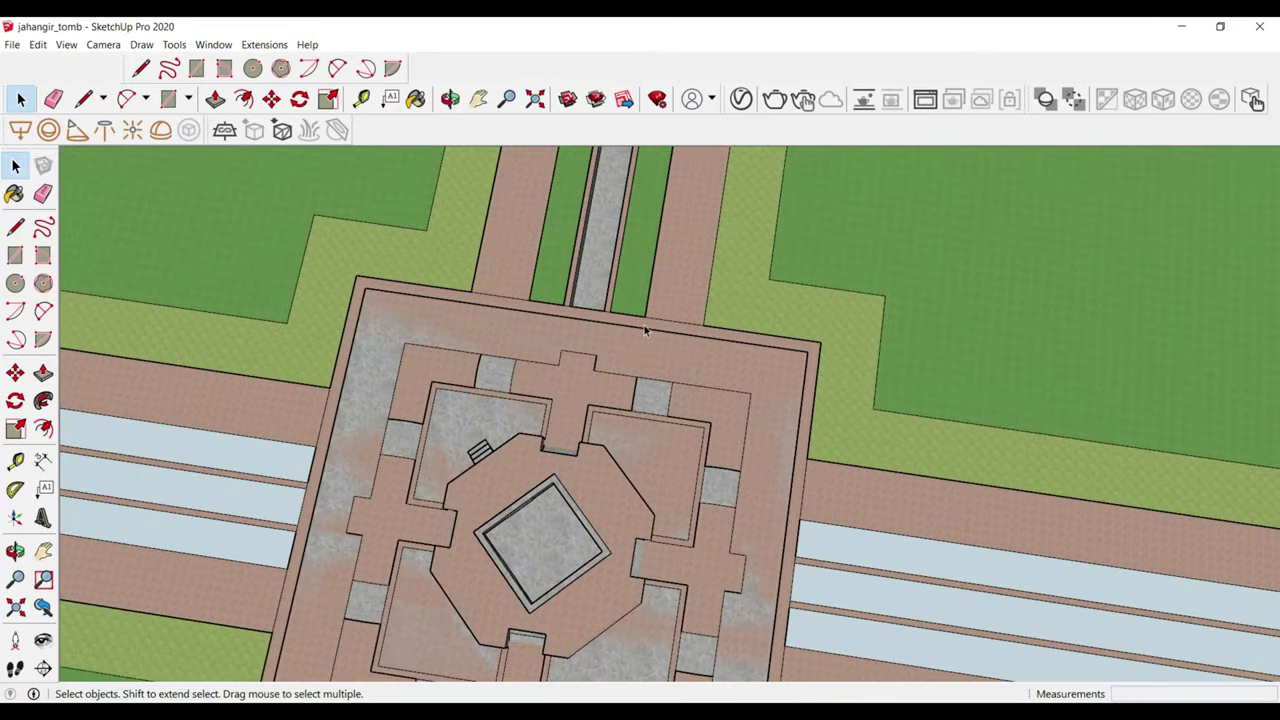
scroll(645, 330, "down", 1)
scroll(645, 330, "down", 2)
scroll(645, 330, "down", 2)
scroll(645, 330, "down", 1)
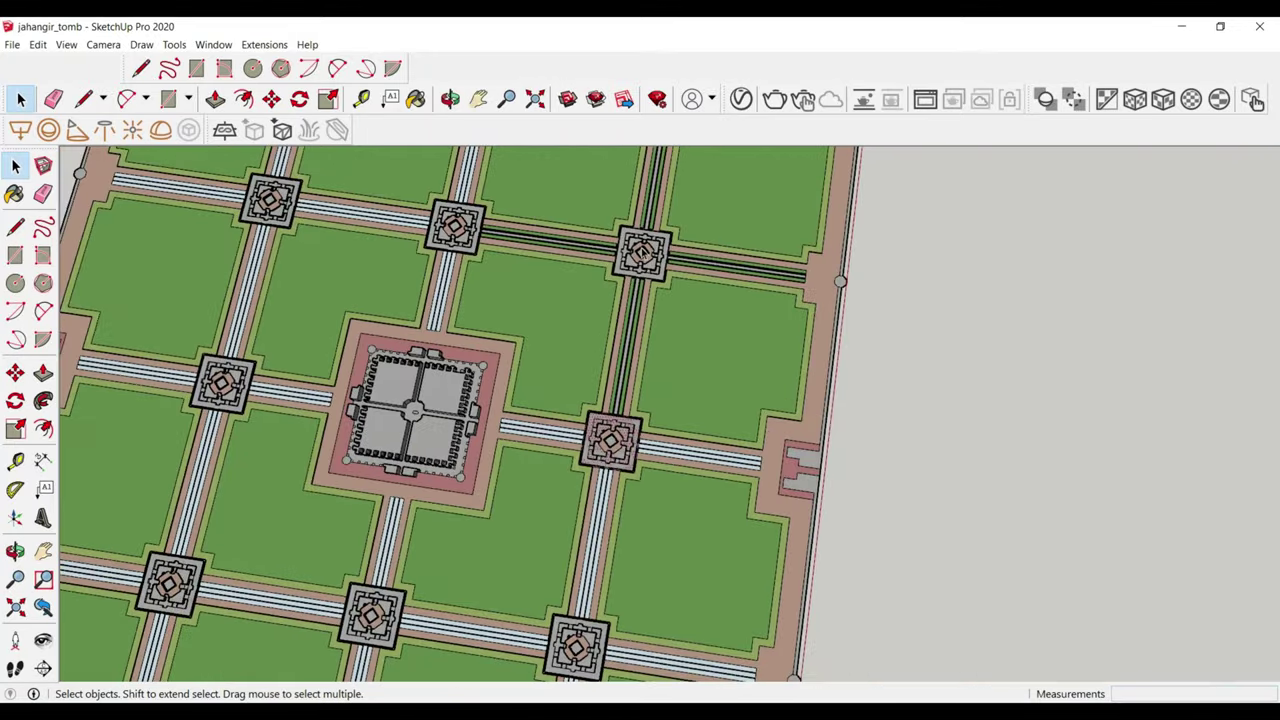
scroll(535, 359, "down", 2)
scroll(535, 359, "up", 3)
mouse_move(535, 359)
middle_mouse_down()
mouse_move(268, 513)
mouse_move(526, 297)
mouse_move(517, 306)
middle_mouse_up()
scroll(520, 300, "down", 3)
scroll(517, 306, "up", 3)
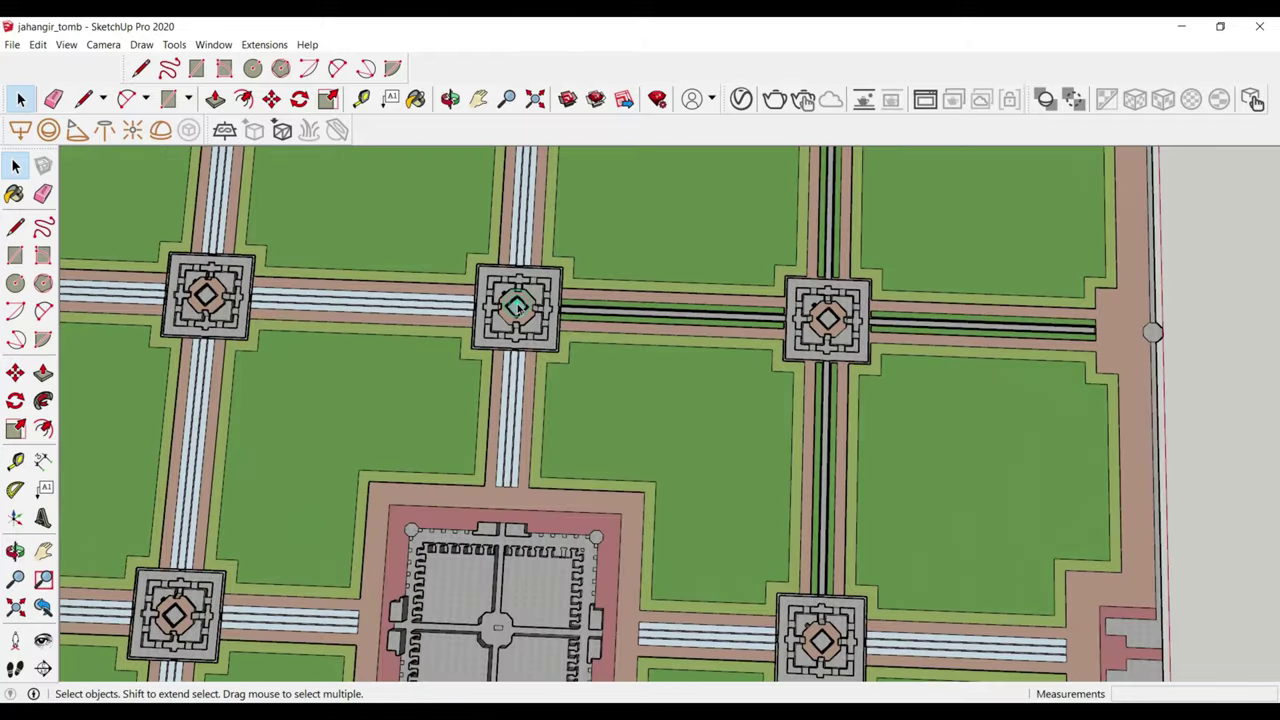
left_click(517, 306)
scroll(517, 306, "down", 2)
scroll(517, 300, "down", 1)
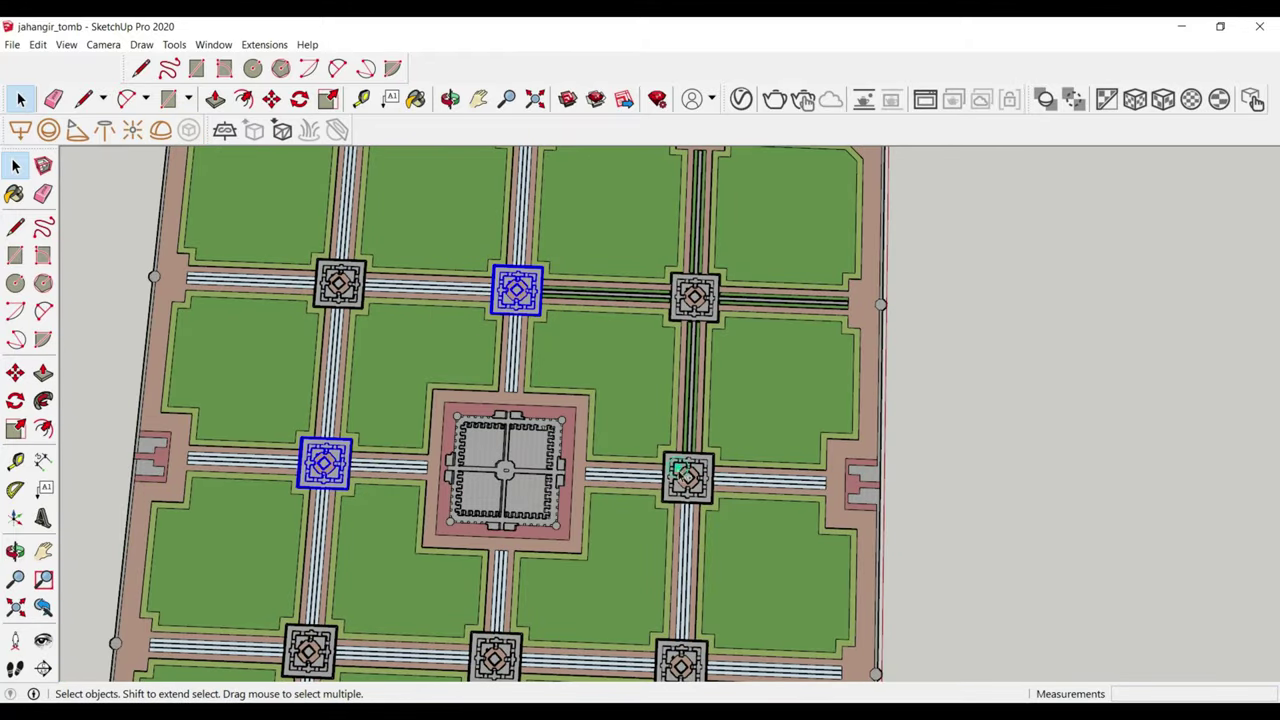
- Explode the selected pavilion terraces into loose geometry
right_click(498, 657)
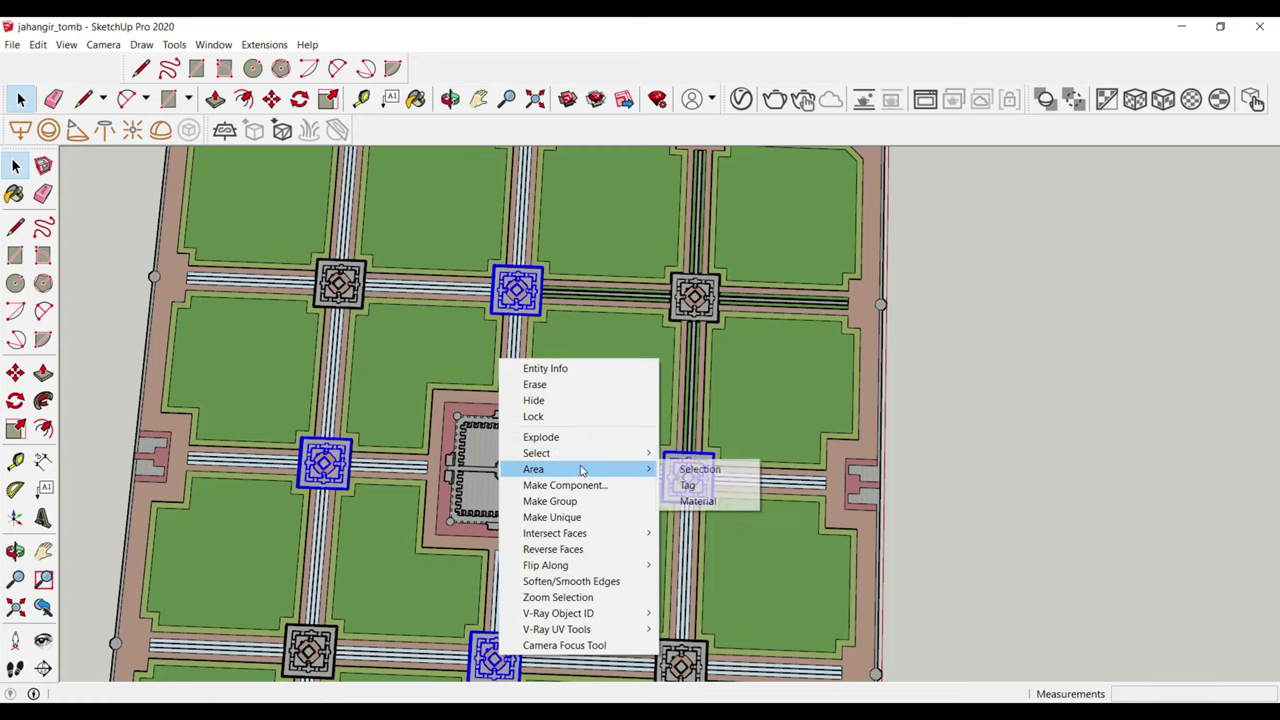
left_click(568, 437)
scroll(568, 437, "down", 2)
- Explode the inner walkway and central platform group in the plan view
mouse_move(568, 437)
middle_mouse_down()
mouse_move(486, 337)
mouse_move(354, 294)
middle_mouse_up()
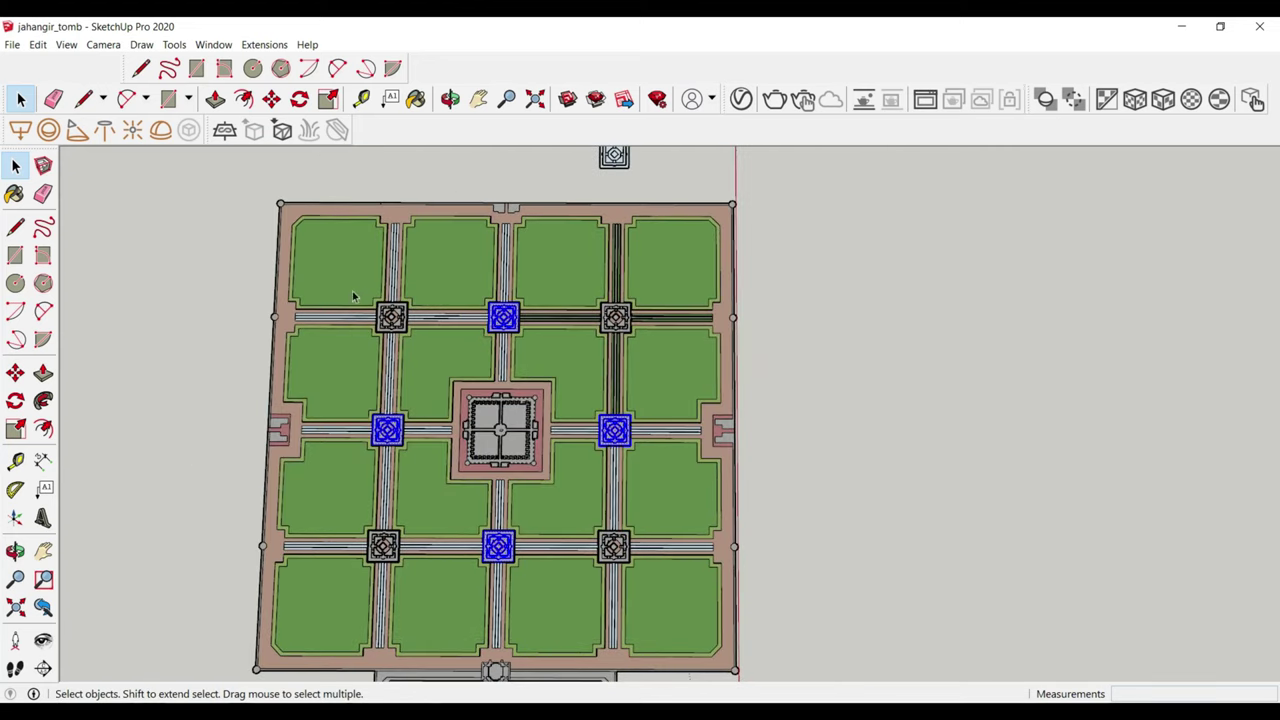
left_click(375, 312)
scroll(672, 617, "up", 2)
left_click(397, 371)
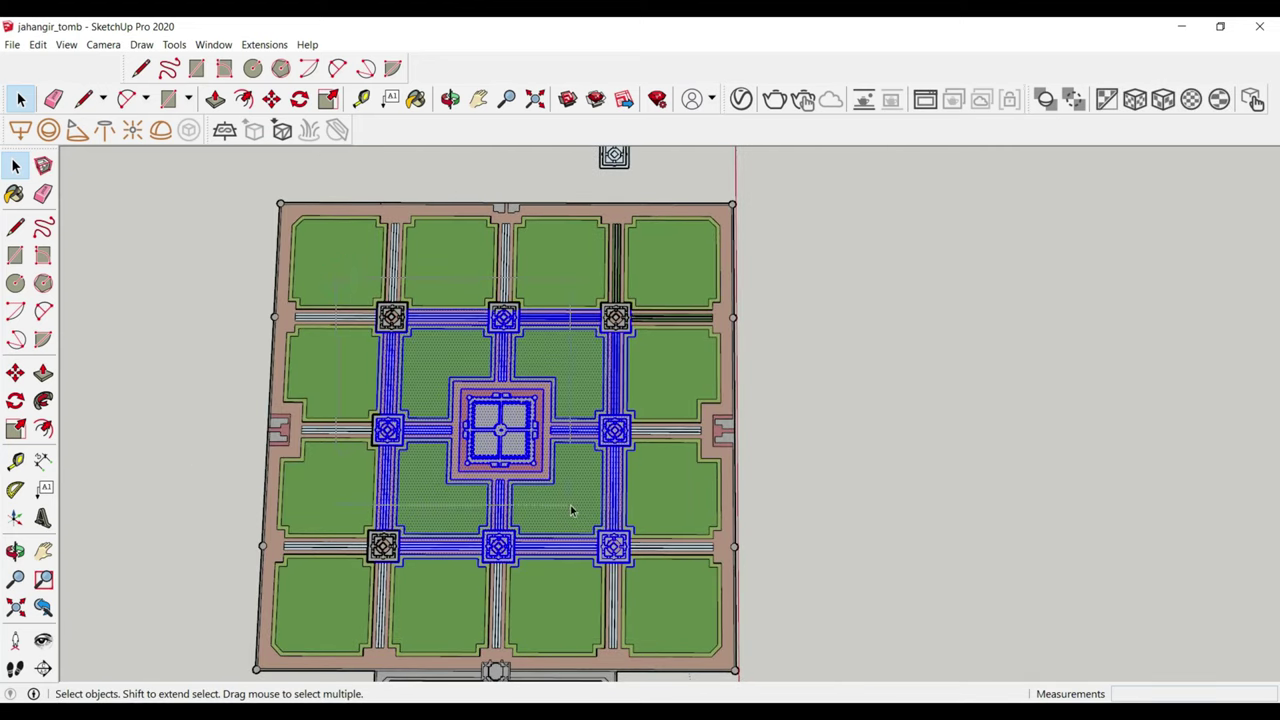
scroll(626, 330, "up", 1)
scroll(626, 330, "up", 2)
right_click(594, 286)
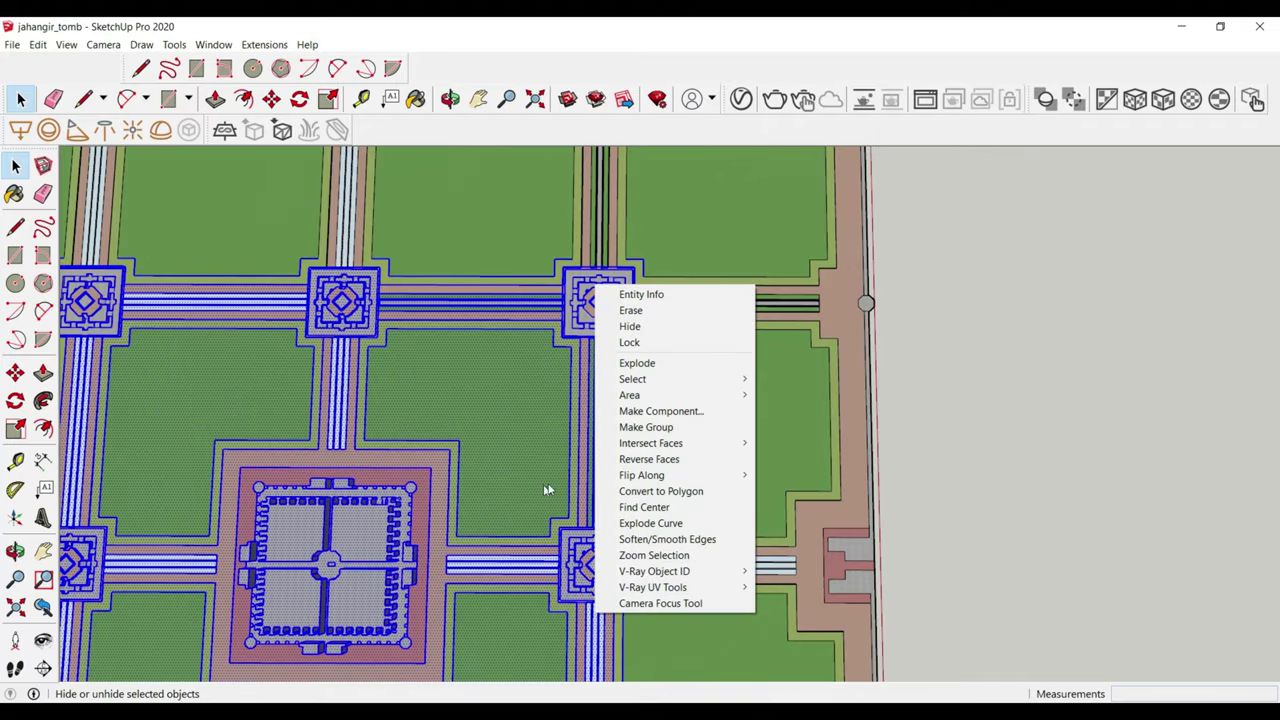
left_click(651, 363)
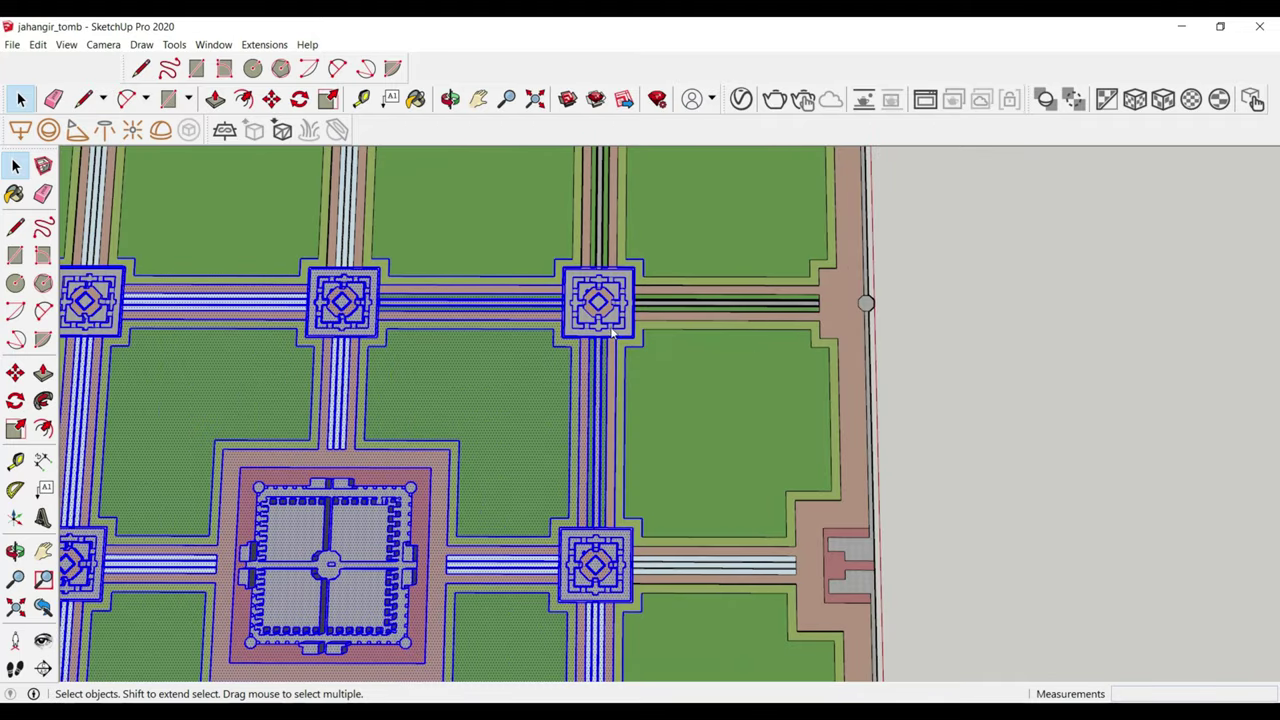
scroll(588, 305, "up", 2)
scroll(580, 235, "up", 3)
scroll(590, 300, "down", 1)
- Erase the rim's dividing edge so the pavilion rim becomes a single brick face
scroll(680, 300, "down", 2)
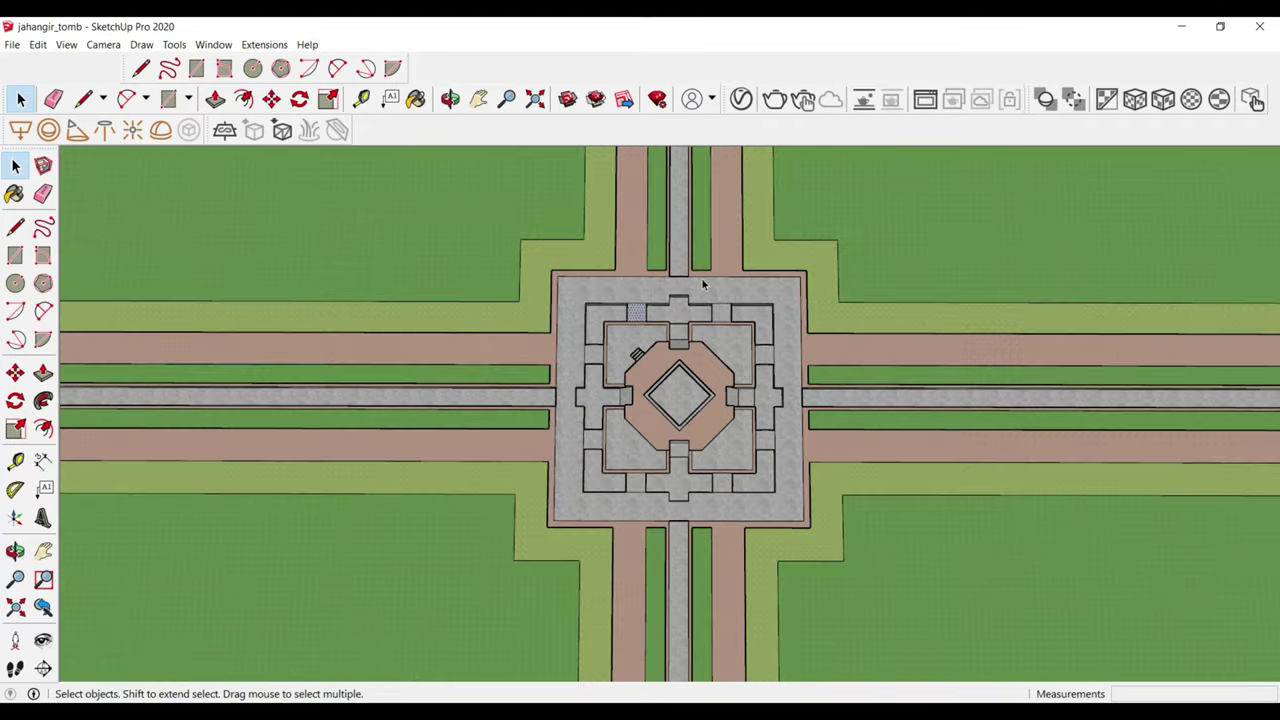
scroll(690, 300, "down", 1)
scroll(750, 290, "down", 2)
scroll(234, 243, "up", 1)
scroll(300, 280, "up", 2)
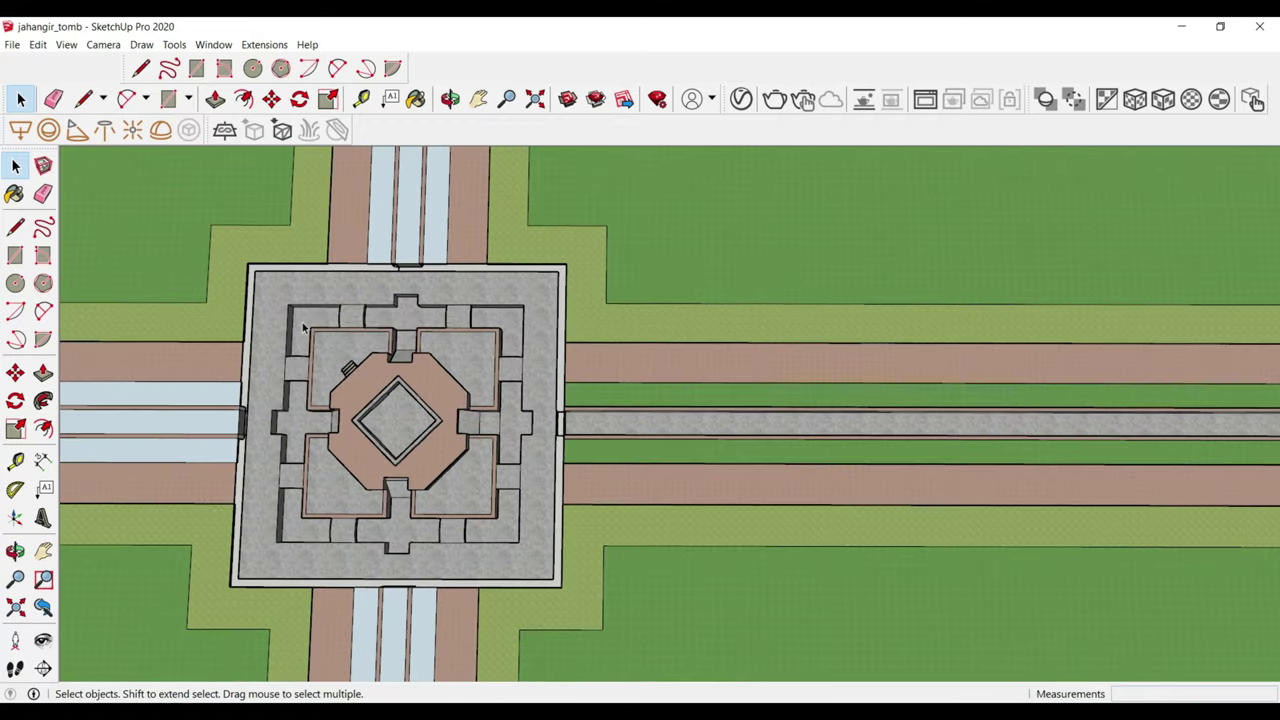
scroll(311, 287, "up", 2)
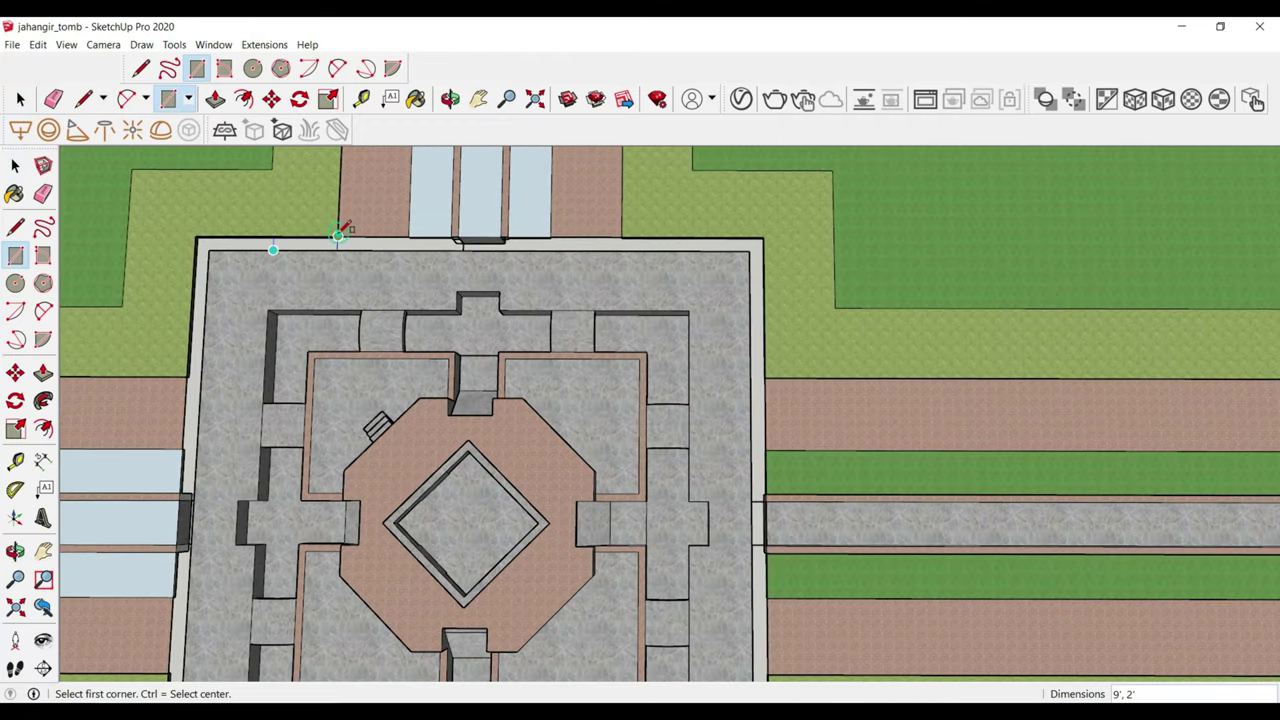
scroll(305, 244, "up", 3)
key("e")
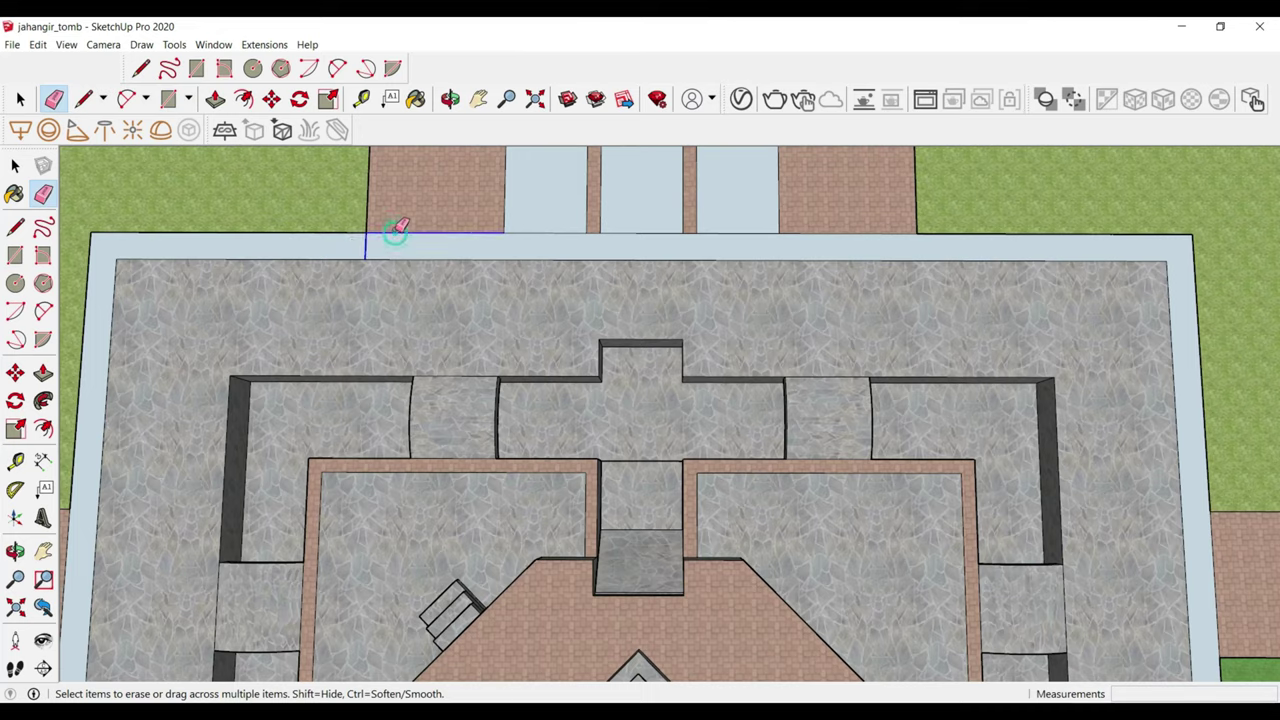
left_click(395, 232)
- Paint the south channel's side strips grass and its middle strip grey stone
scroll(550, 205, "down", 2)
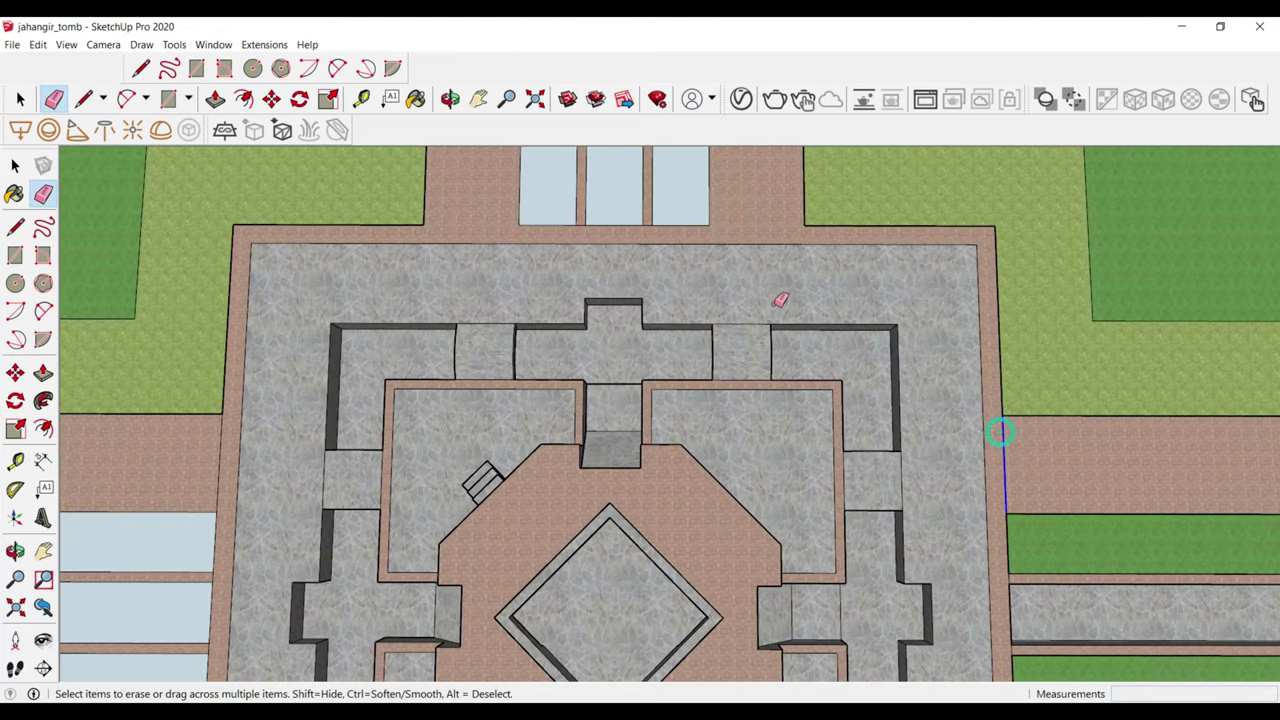
scroll(780, 300, "down", 2)
scroll(930, 571, "up", 1)
scroll(786, 349, "down", 2)
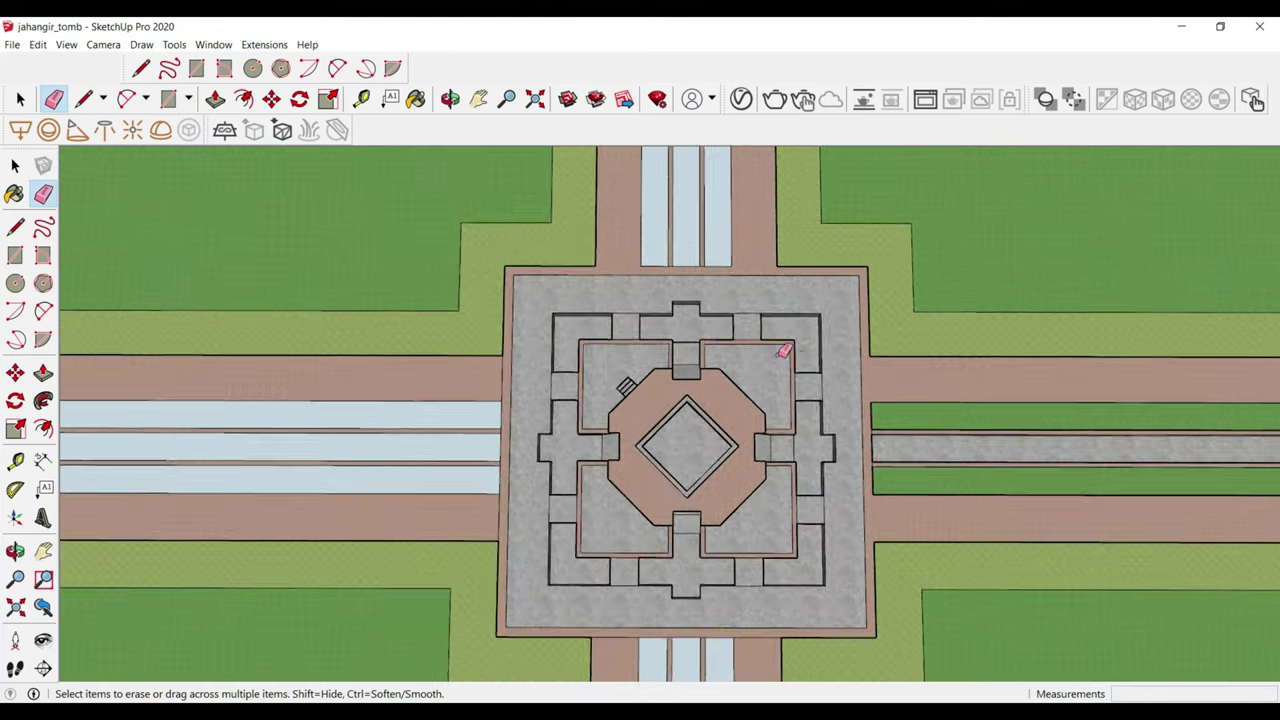
scroll(729, 594, "up", 1)
scroll(791, 585, "up", 2)
key("space")
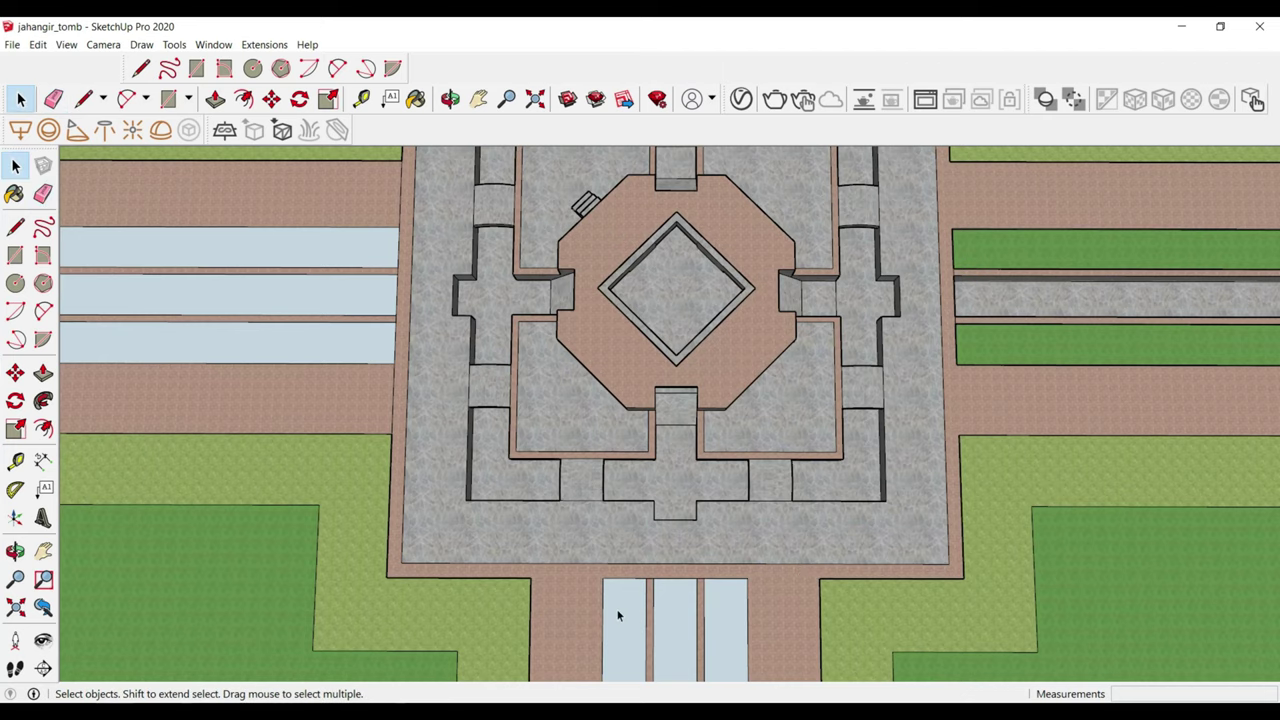
left_click(619, 615)
left_click(676, 620)
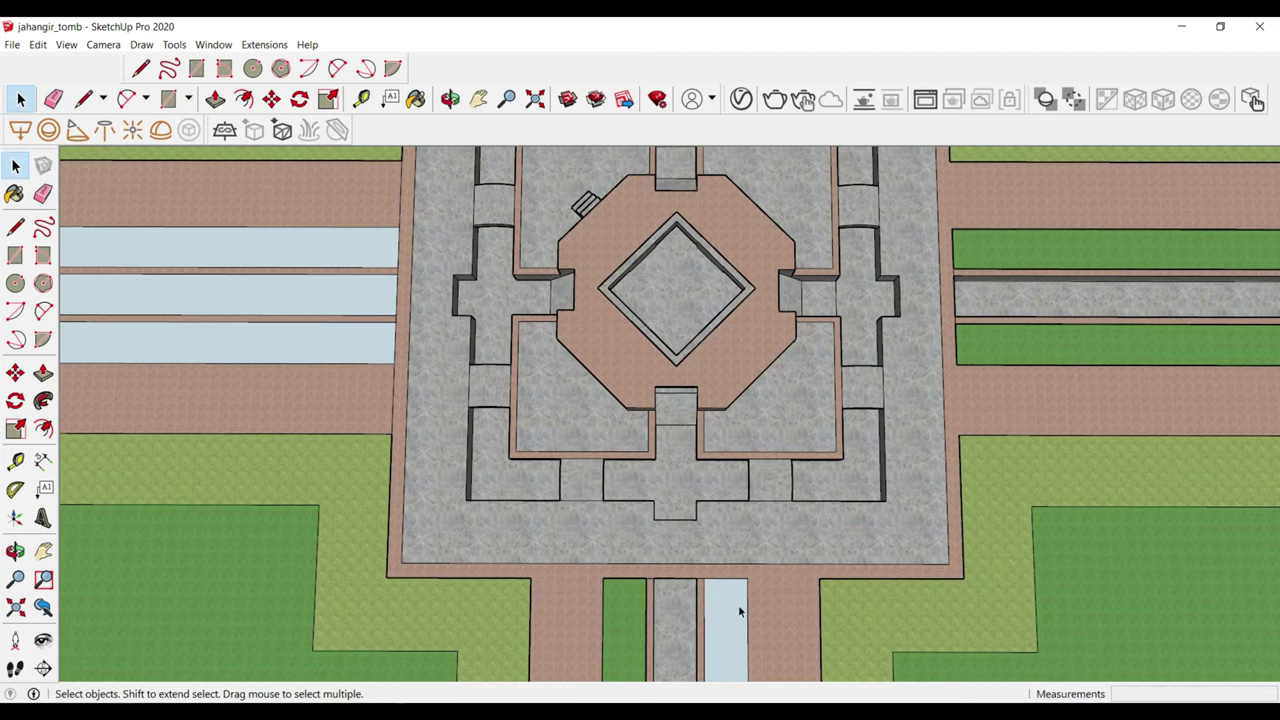
left_click(725, 620)
- Paint the west channel's lower and upper strips grass and its middle strip grey stone
left_click(345, 348)
left_click(351, 300)
left_click(363, 245)
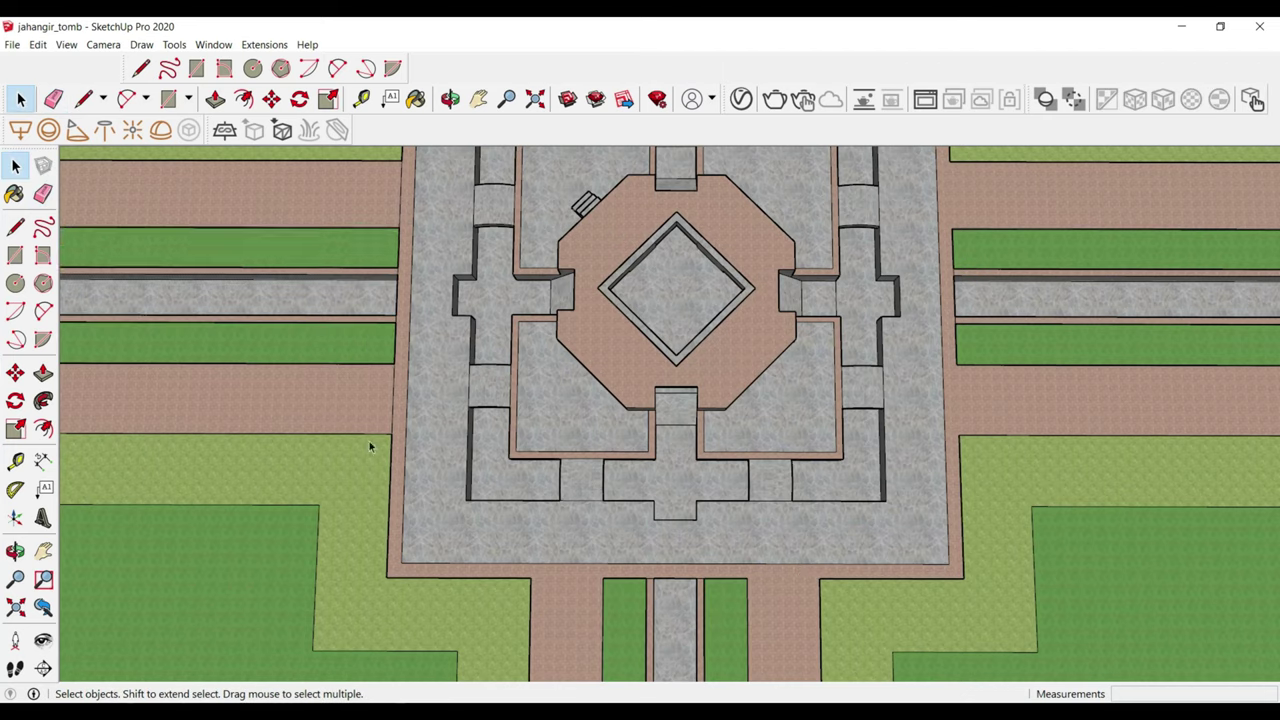
scroll(369, 441, "down", 3)
scroll(471, 265, "up", 3)
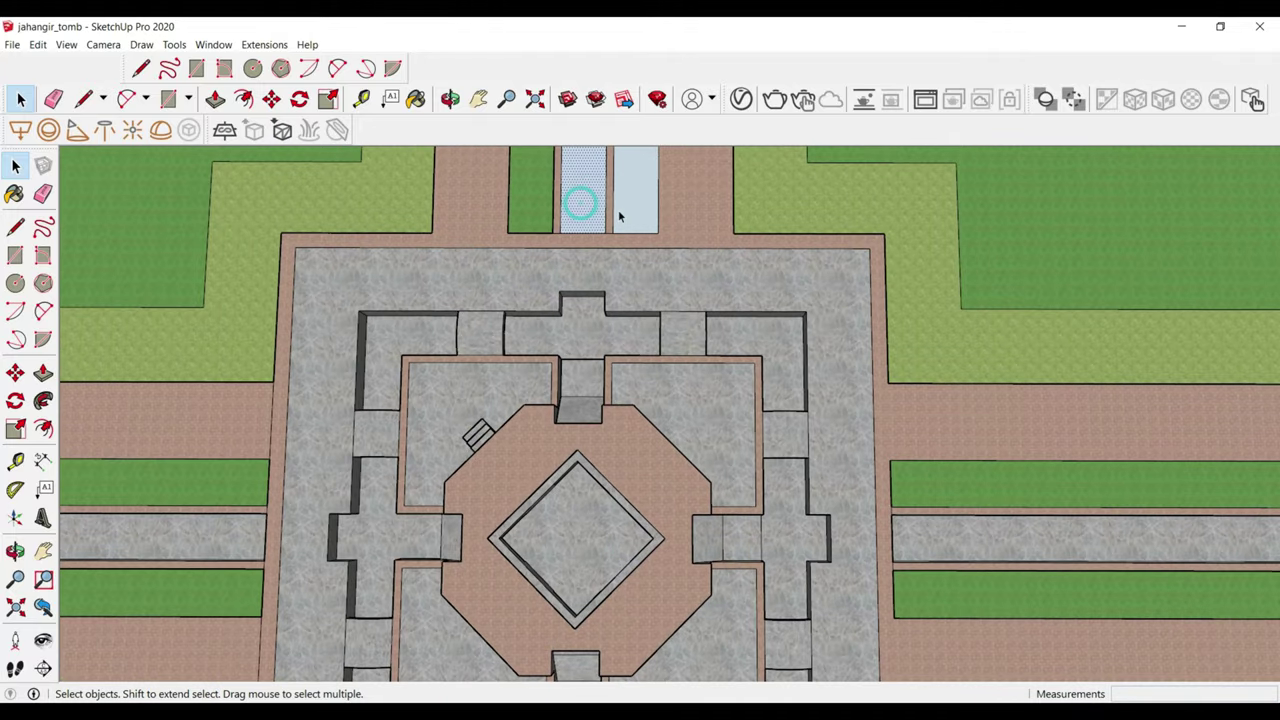
scroll(611, 241, "up", 2)
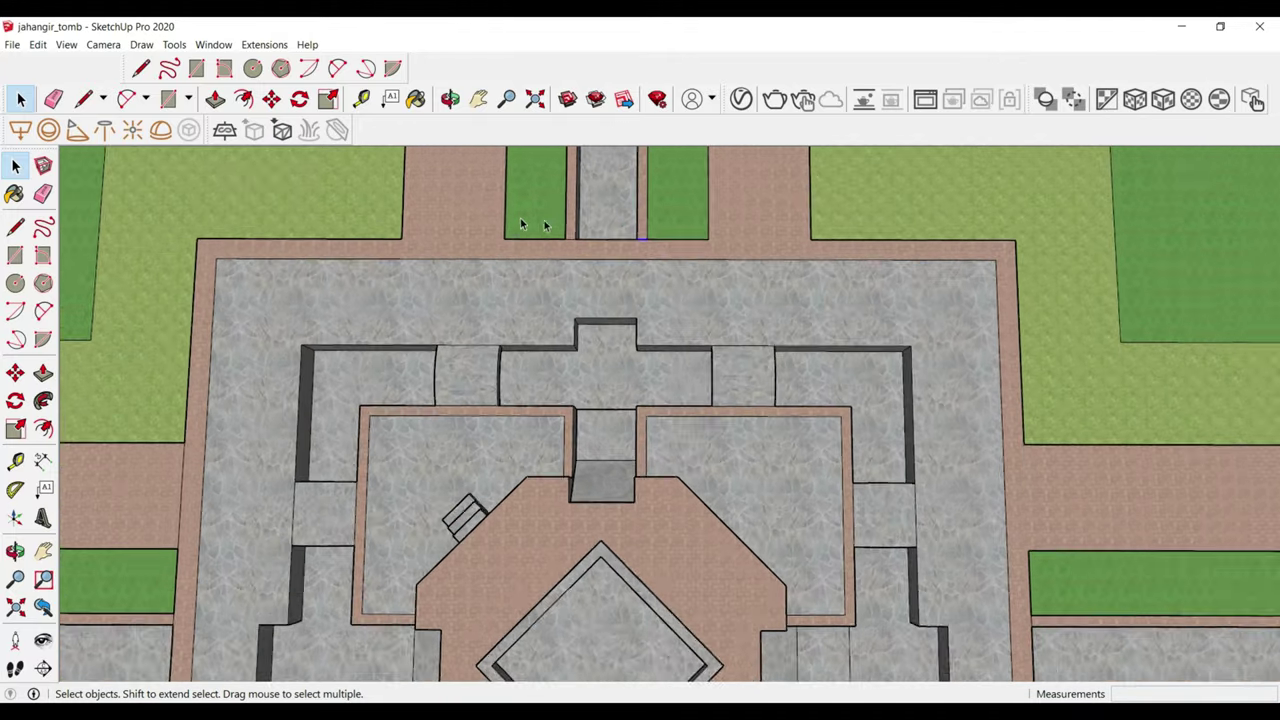
scroll(580, 248, "up", 1)
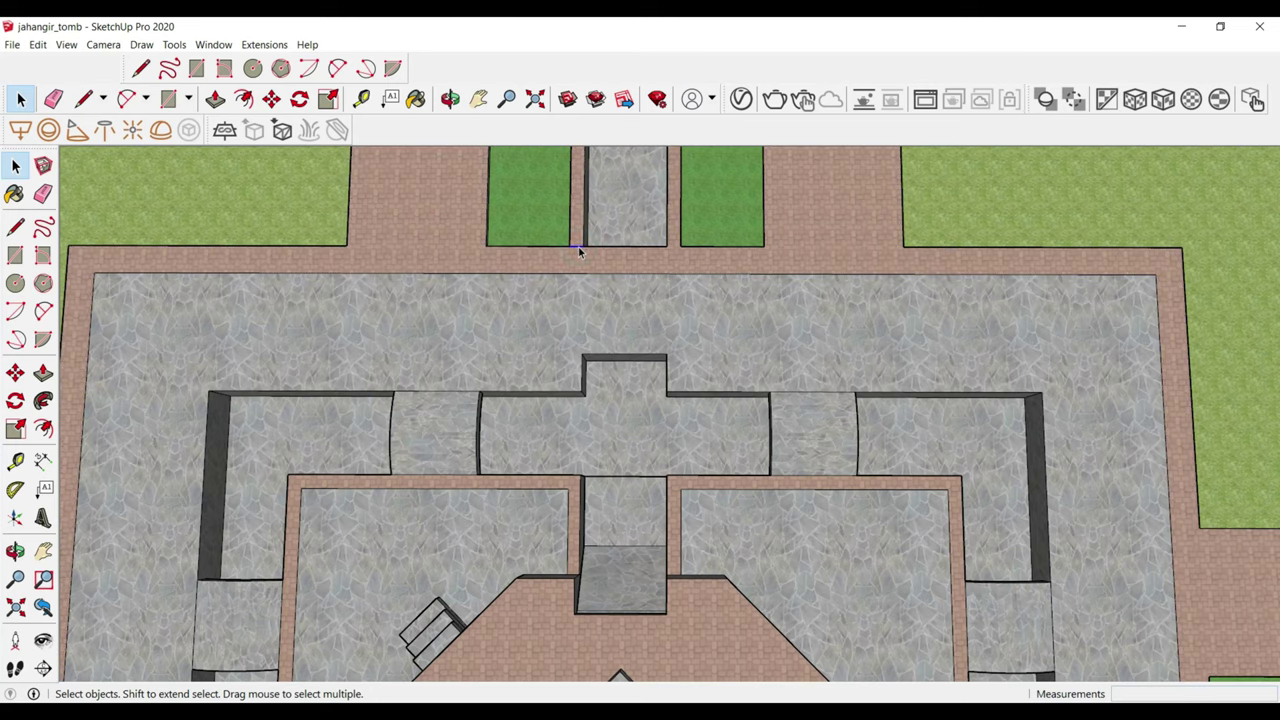
scroll(643, 299, "down", 3)
scroll(632, 231, "down", 3)
scroll(632, 231, "down", 2)
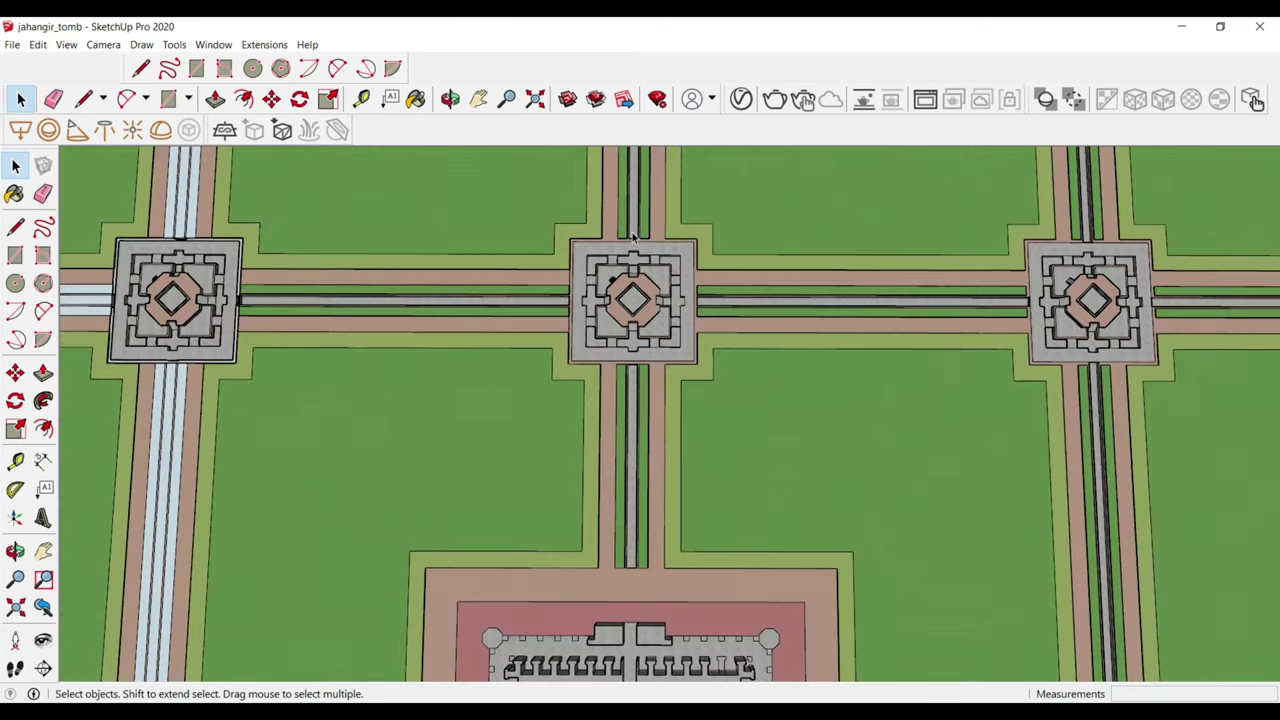
scroll(632, 231, "down", 2)
scroll(657, 277, "down", 1)
scroll(640, 280, "up", 3)
- Push the platform's stair steps down into thin slabs
scroll(590, 300, "up", 3)
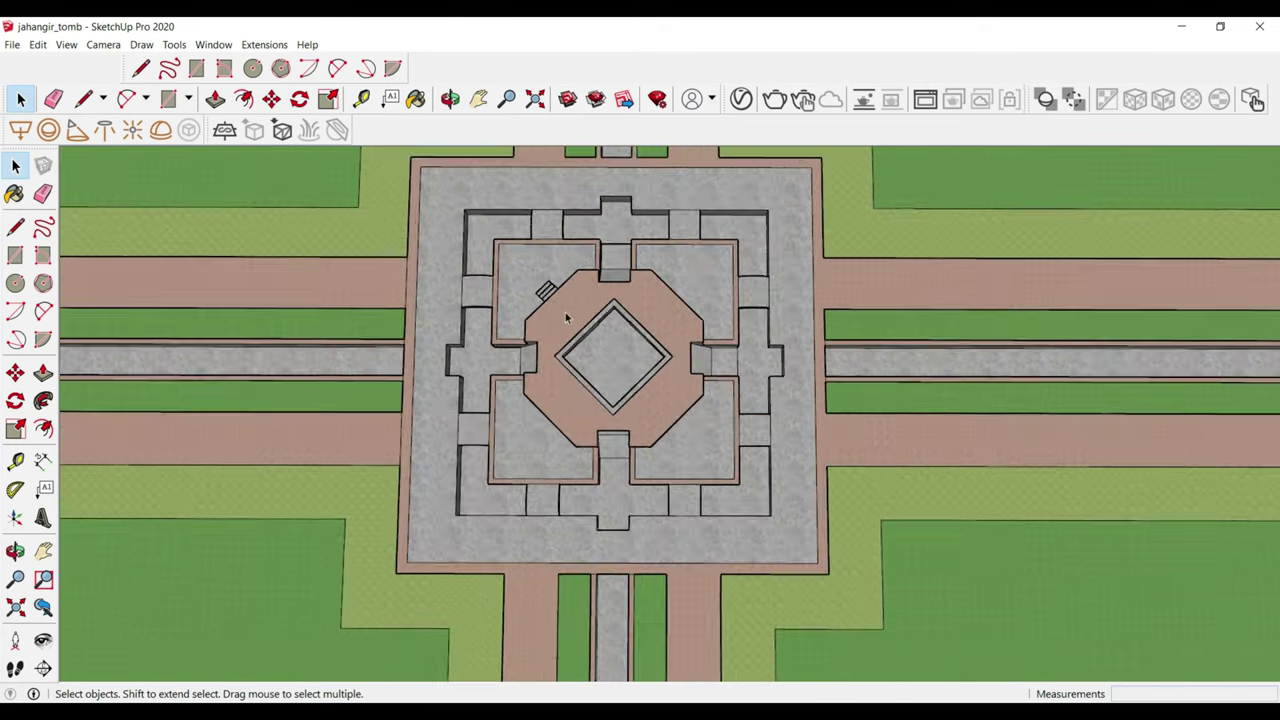
scroll(530, 300, "up", 2)
middle_click_drag(502, 298, 400, 456)
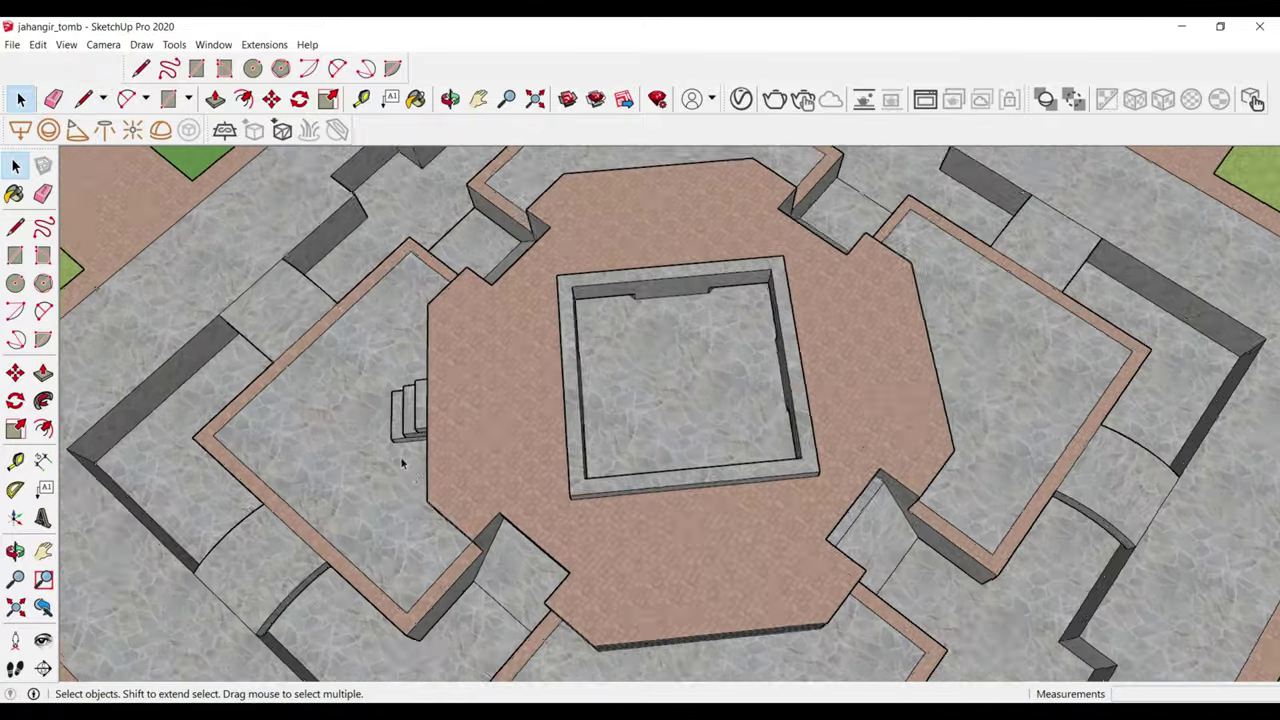
scroll(545, 303, "up", 3)
scroll(450, 455, "up", 3)
scroll(460, 465, "up", 1)
key("e")
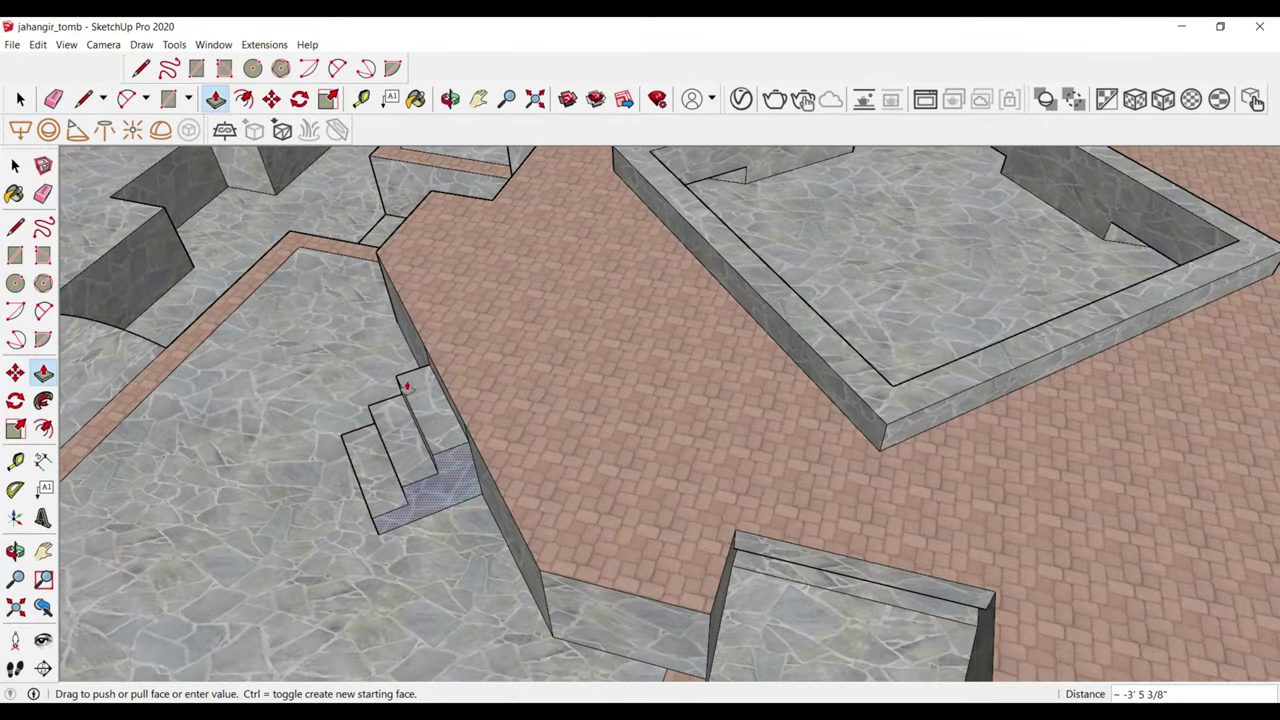
left_click_drag(406, 387, 401, 377)
- Erase the edge at the platform's base, then undo that erasure
key("e")
scroll(410, 405, "up", 2)
mouse_move(423, 400)
middle_mouse_down()
mouse_move(537, 371)
mouse_move(636, 448)
middle_mouse_up()
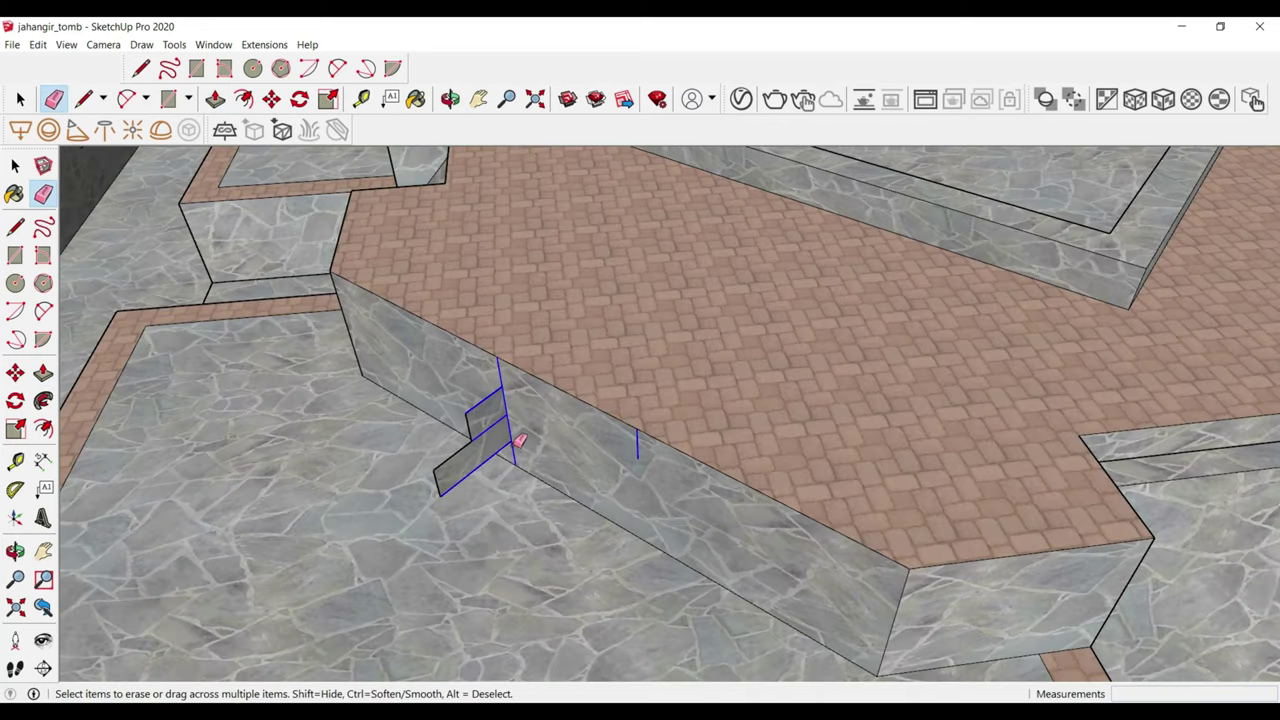
scroll(442, 472, "down", 3)
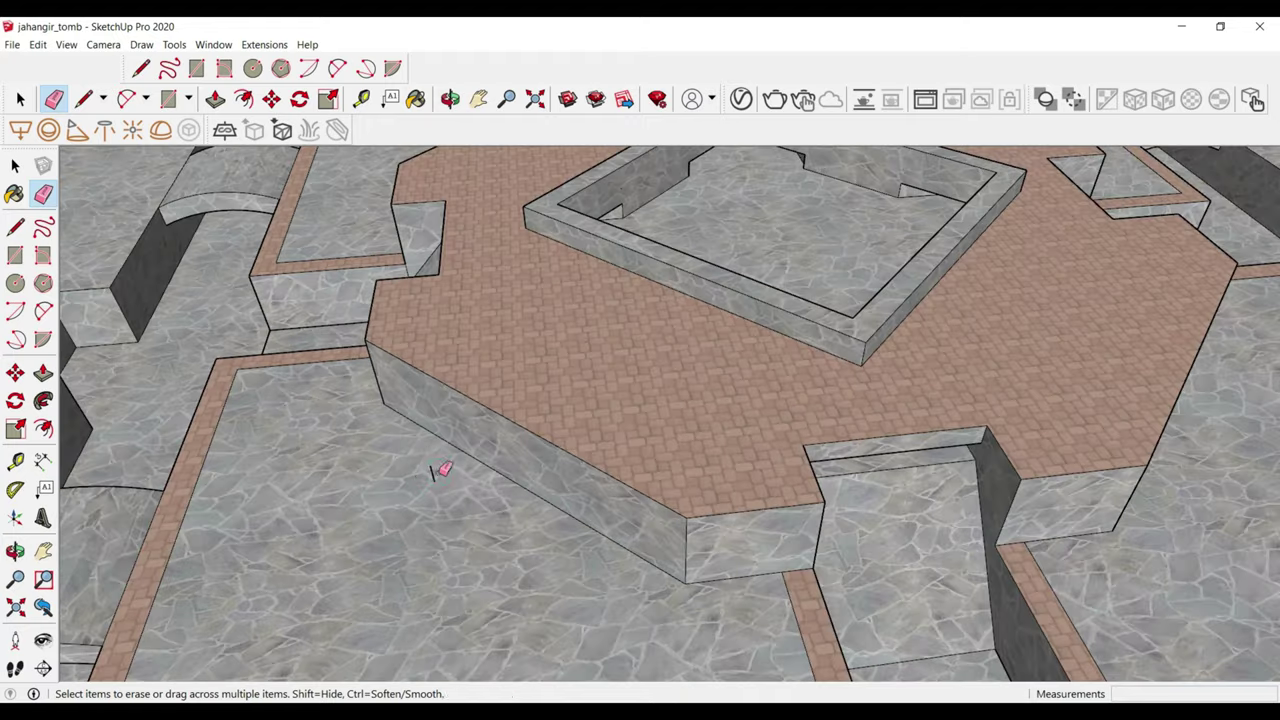
scroll(366, 394, "down", 3)
mouse_move(366, 394)
middle_mouse_down()
mouse_move(486, 457)
mouse_move(560, 560)
mouse_move(575, 605)
middle_mouse_up()
scroll(535, 472, "up", 2)
scroll(535, 472, "down", 3)
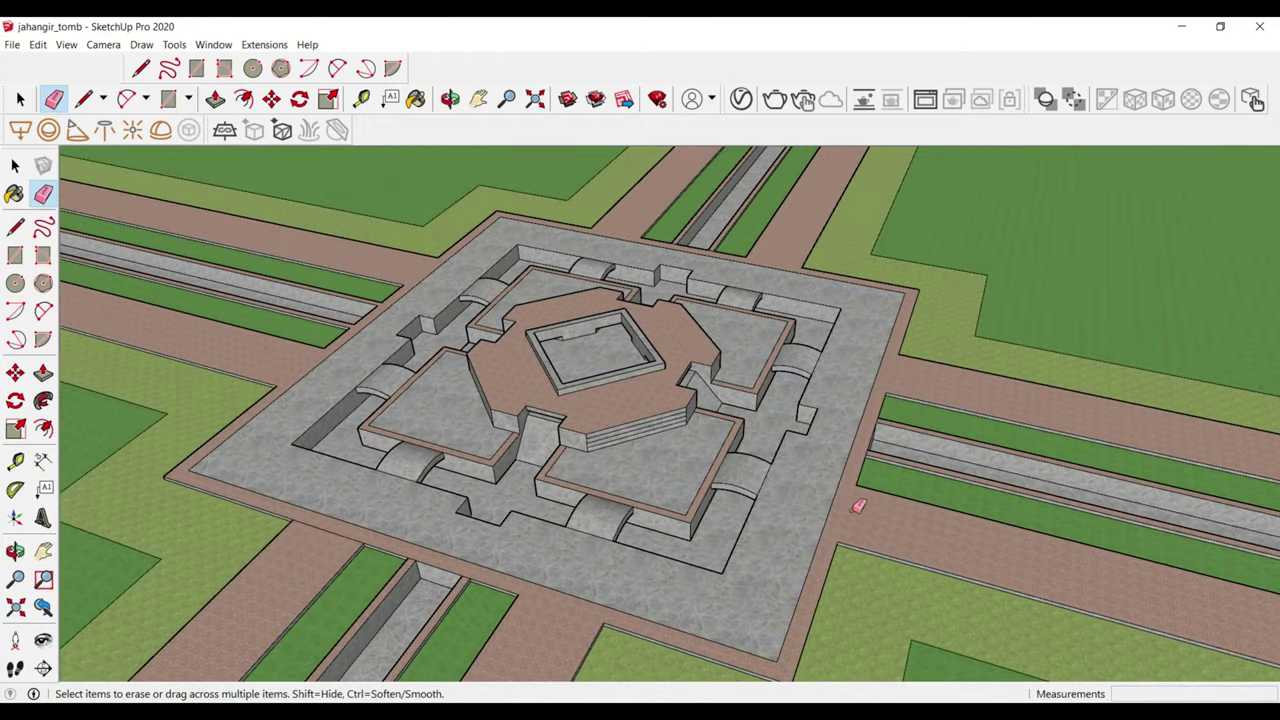
mouse_move(858, 506)
middle_mouse_down()
mouse_move(657, 500)
mouse_move(651, 514)
middle_mouse_up()
scroll(651, 514, "up", 3)
scroll(657, 491, "up", 2)
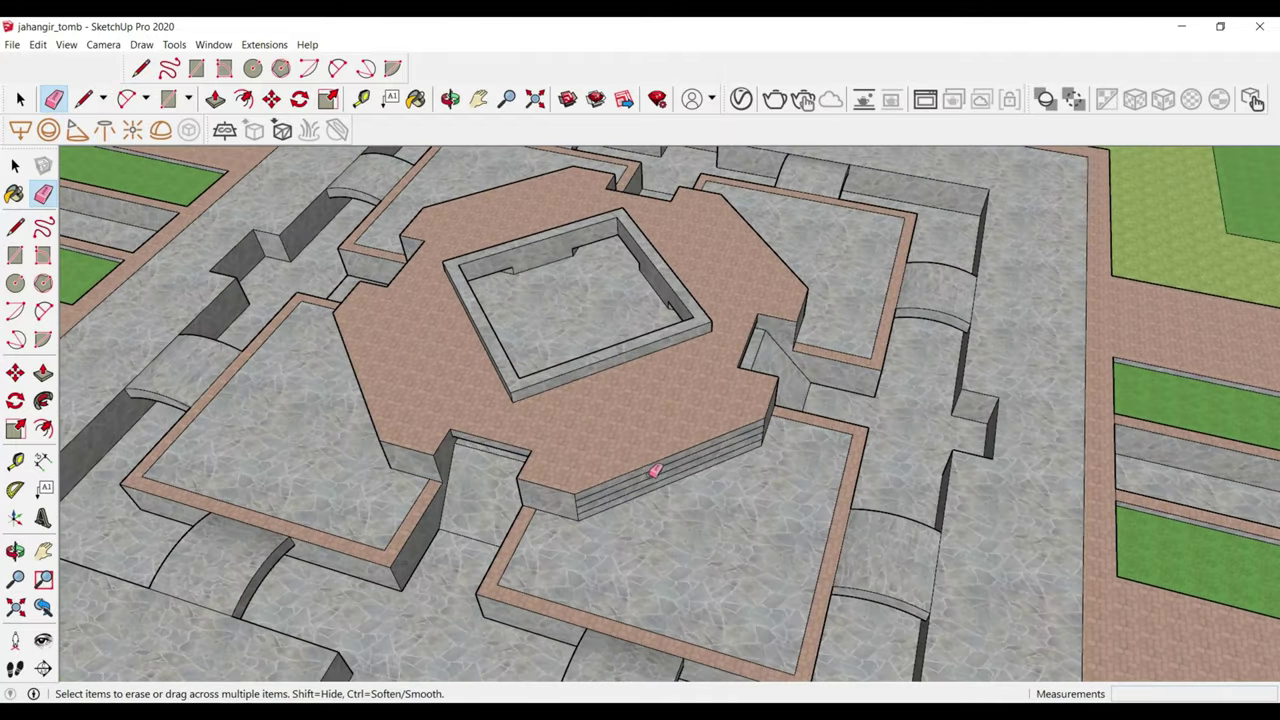
scroll(655, 471, "up", 2)
left_click(618, 512)
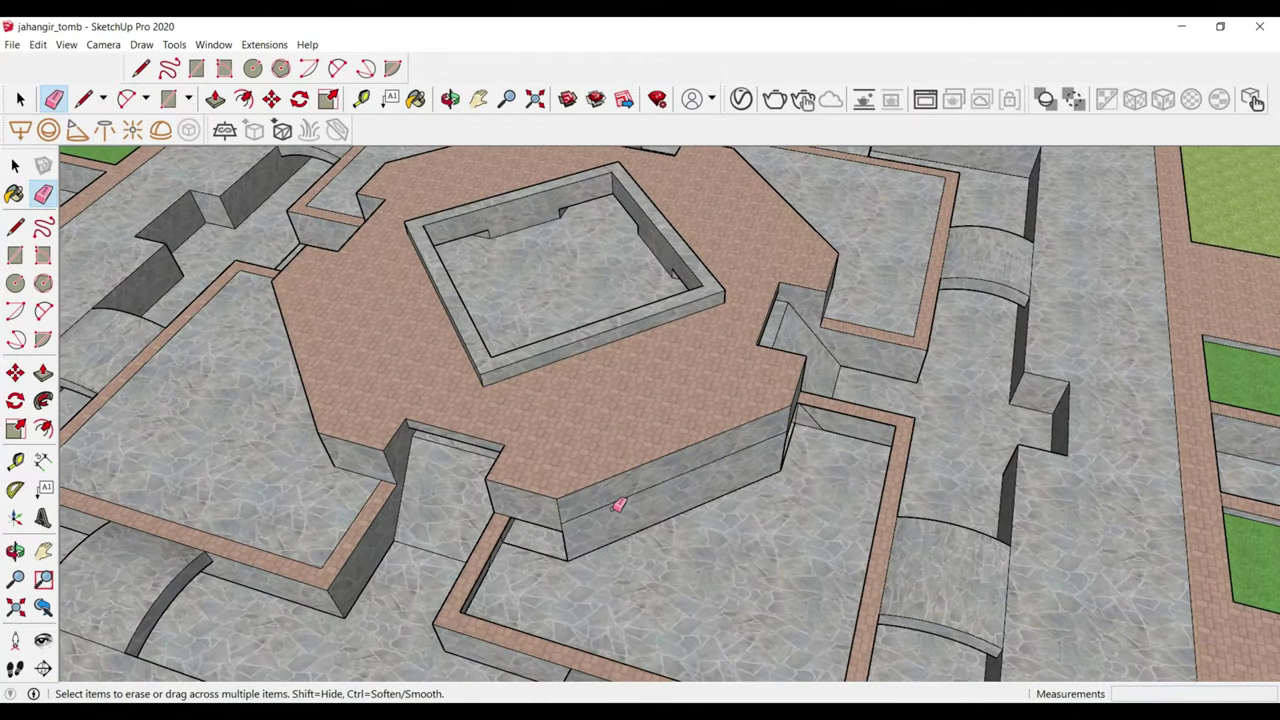
key("ctrl+z")
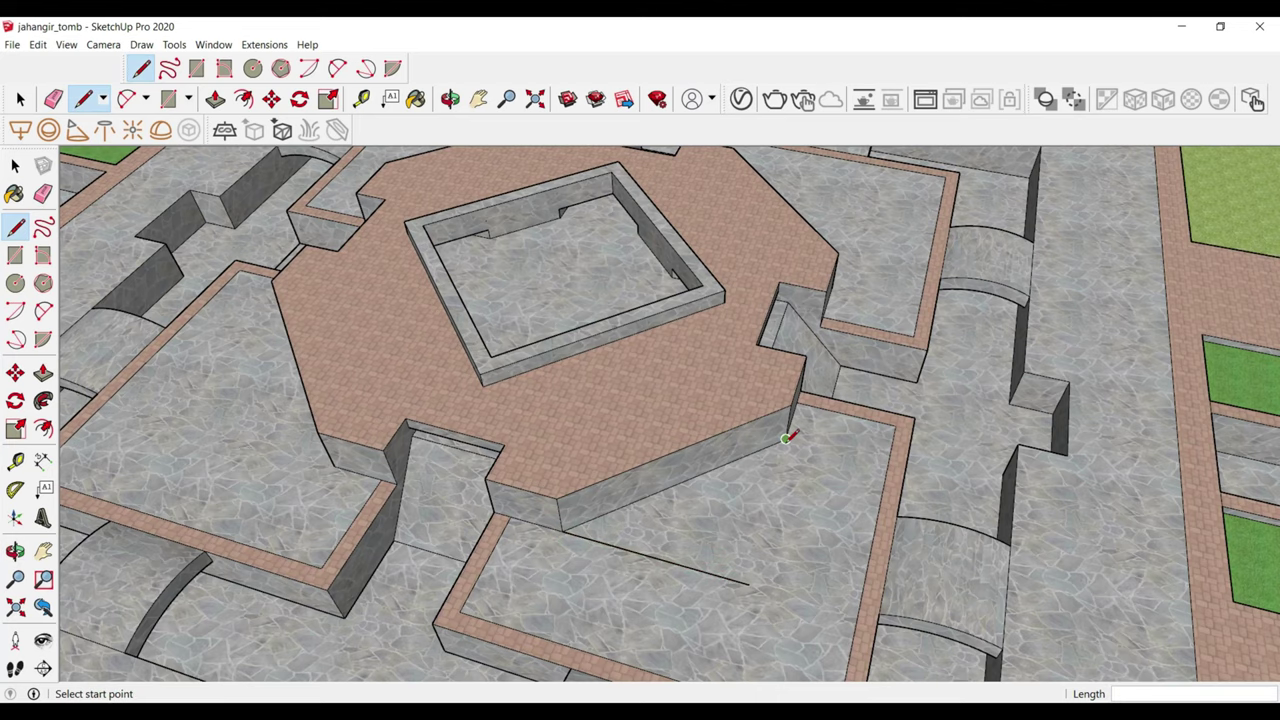
- Raise the right corner triangle toward terrace level
key("Escape")
scroll(745, 612, "down", 3)
middle_click_drag(763, 586, 866, 537)
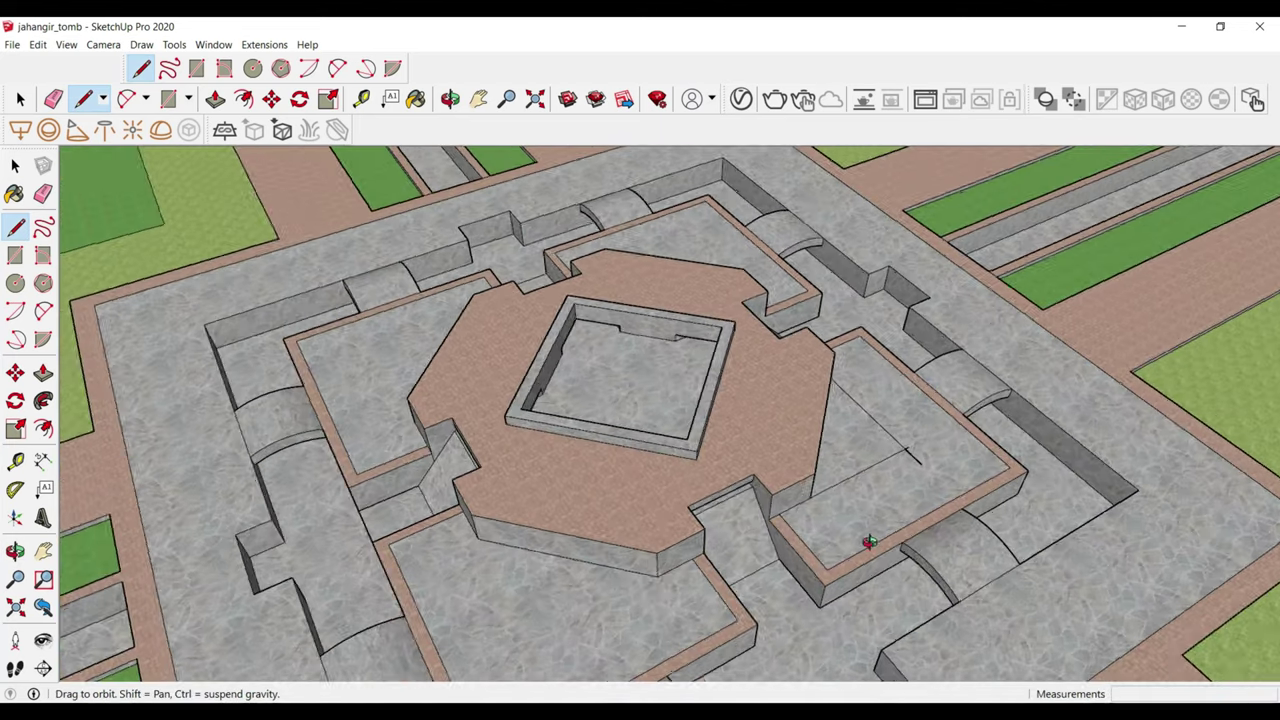
scroll(903, 455, "up", 1)
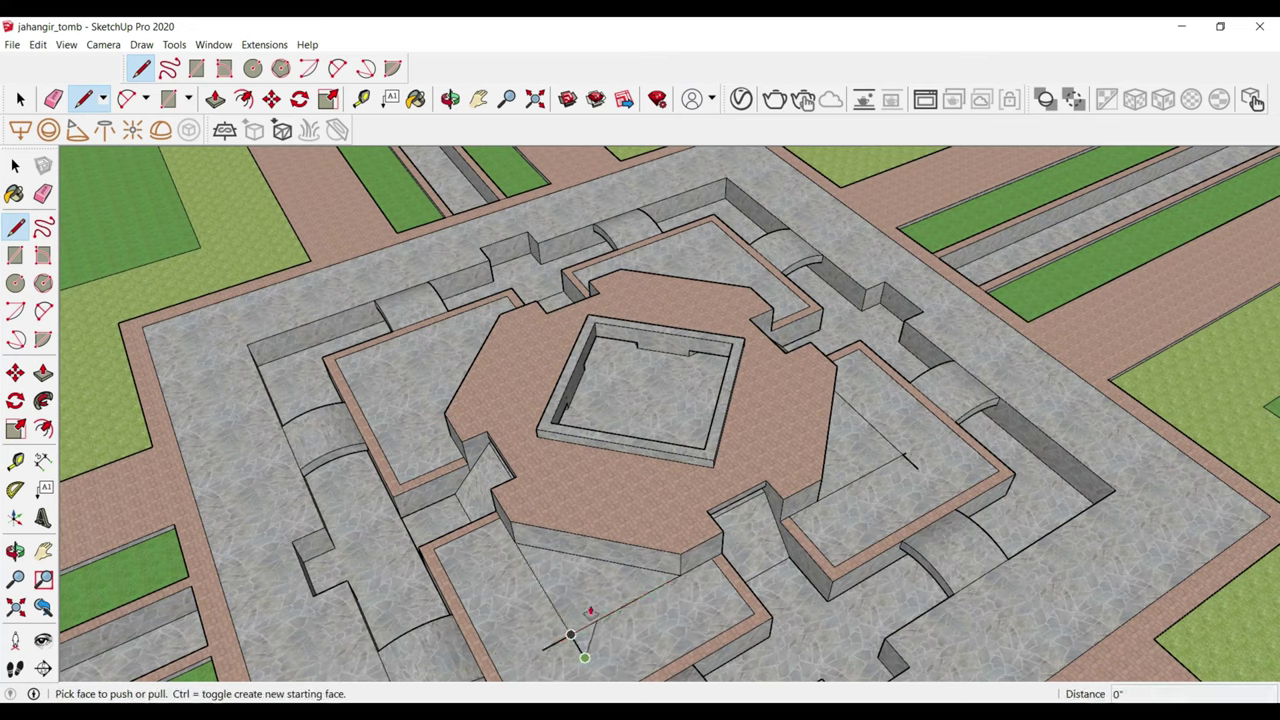
left_click(590, 612)
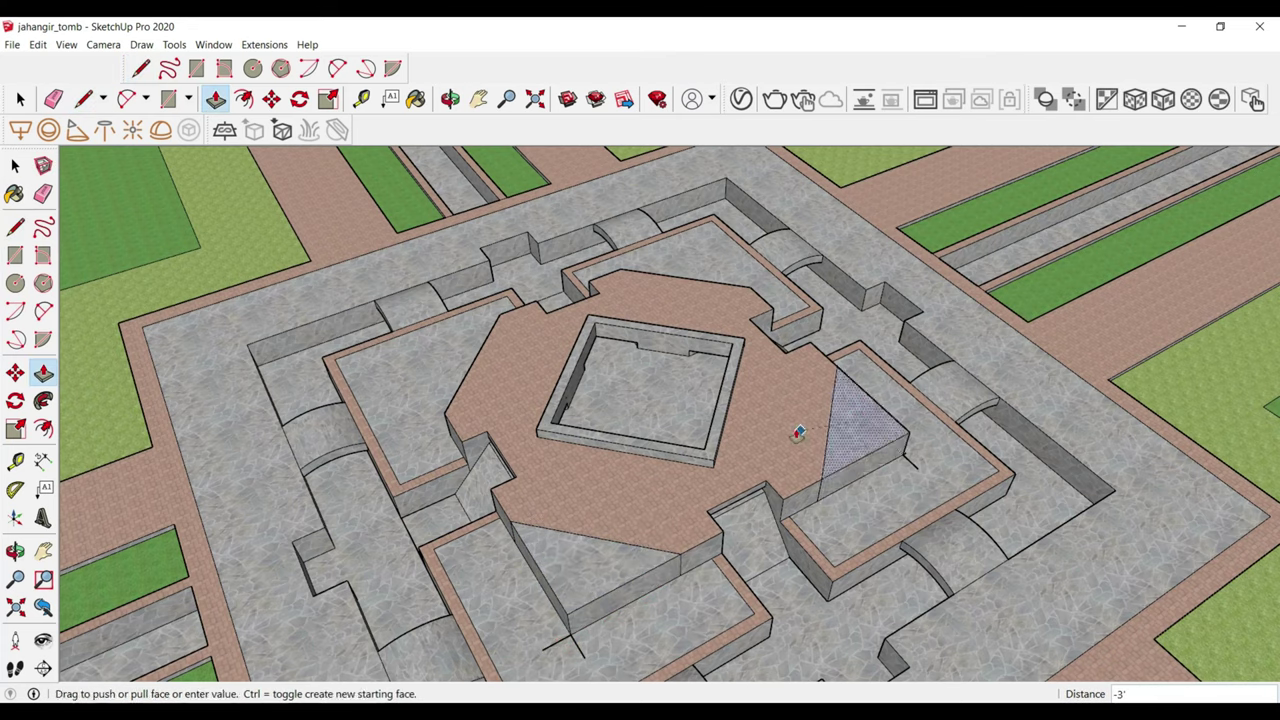
key("e")
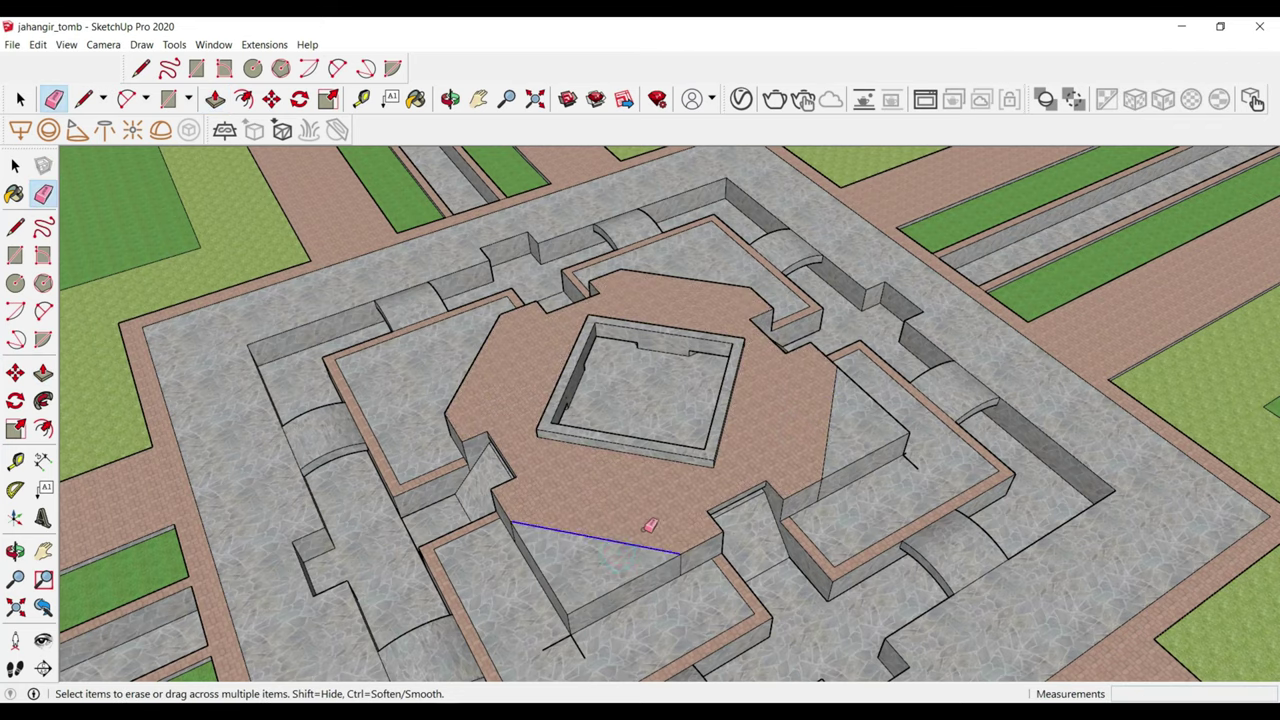
scroll(914, 455, "up", 2)
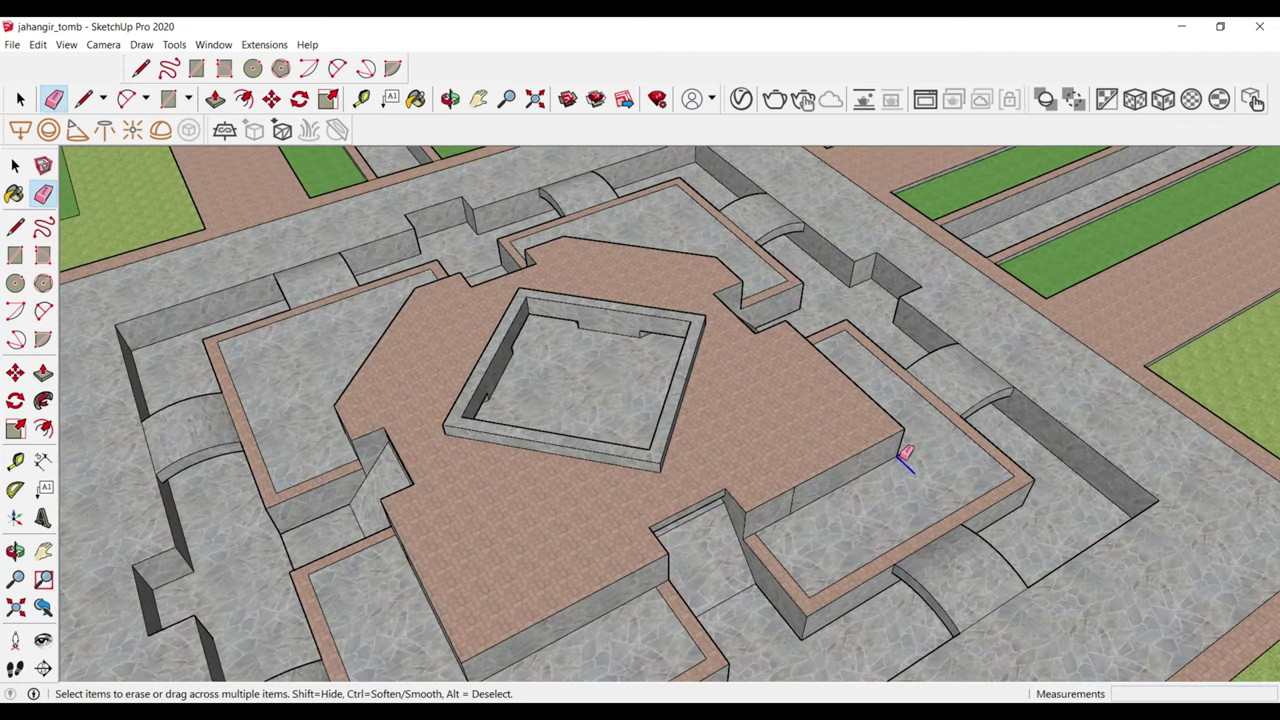
scroll(912, 452, "down", 3)
scroll(672, 535, "up", 3)
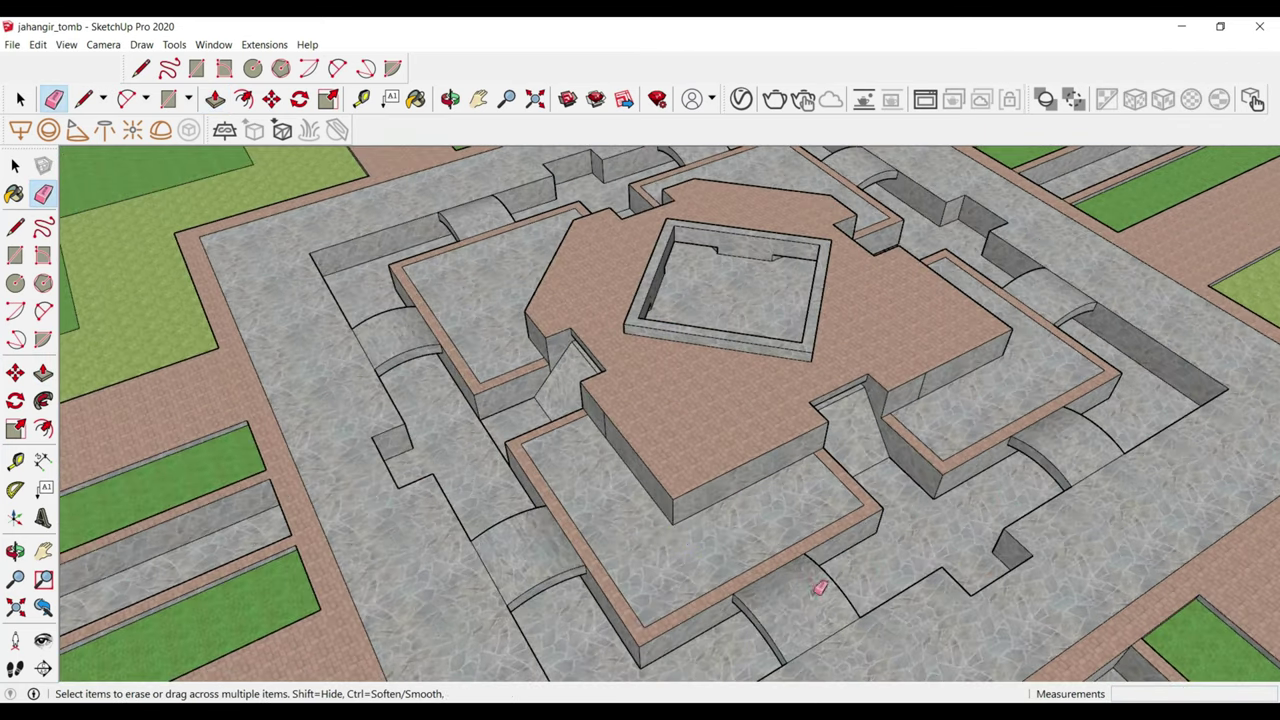
scroll(820, 588, "down", 3)
middle_click_drag(820, 588, 900, 503)
scroll(773, 452, "up", 3)
middle_click_drag(797, 440, 749, 449)
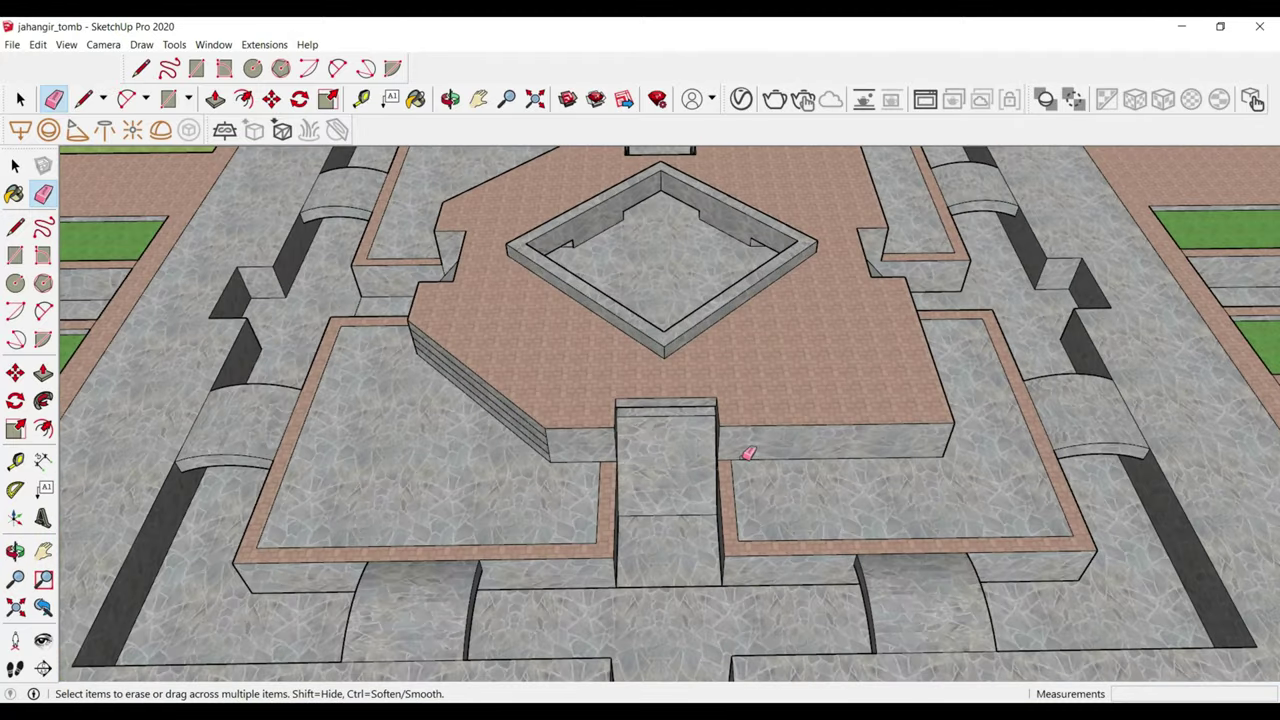
scroll(777, 480, "down", 2)
scroll(603, 434, "up", 3)
scroll(620, 434, "up", 2)
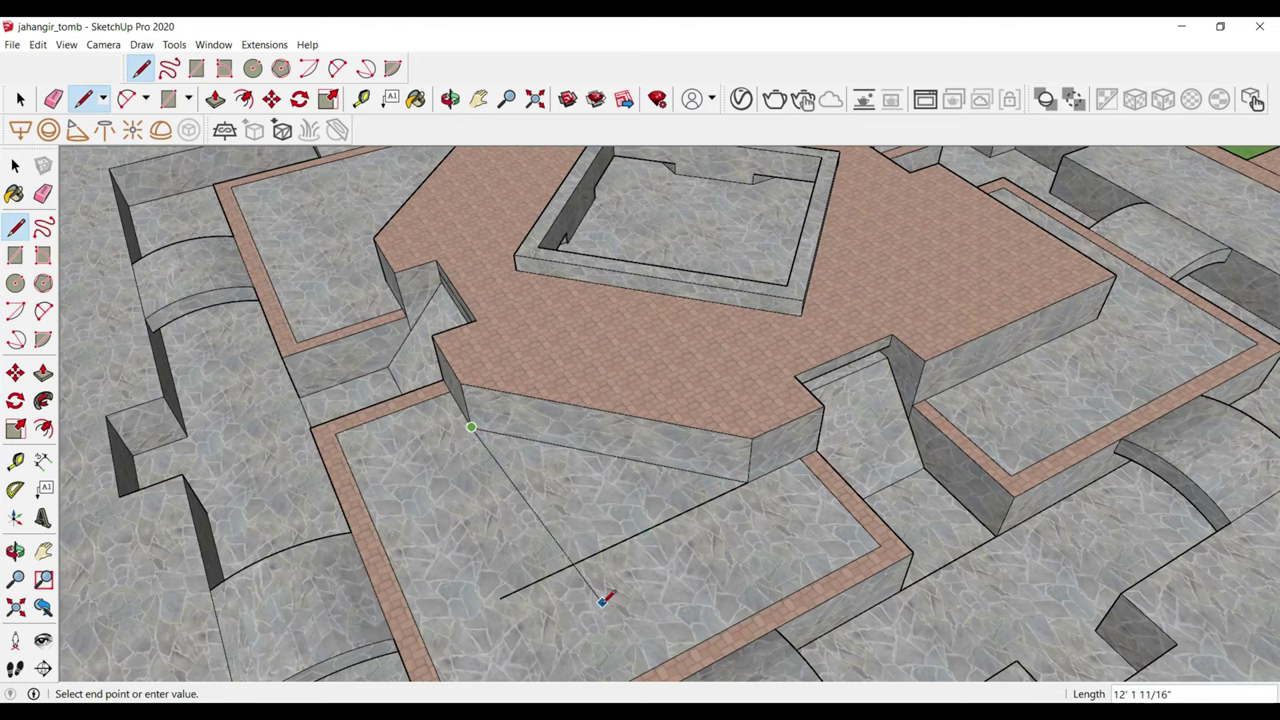
- Push/Pull the left and right corner triangles up 3' to terrace height
key("Escape")
middle_click_drag(581, 615, 457, 471)
scroll(457, 471, "down", 2)
scroll(490, 557, "up", 3)
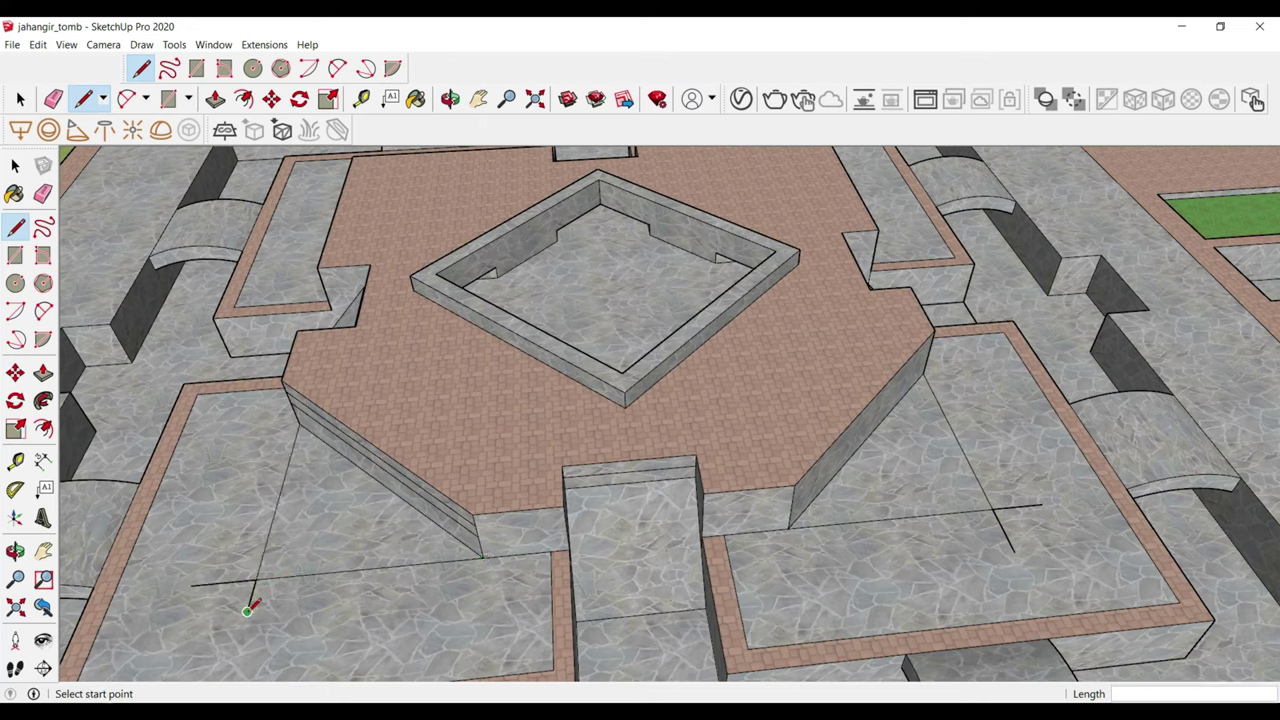
key("e")
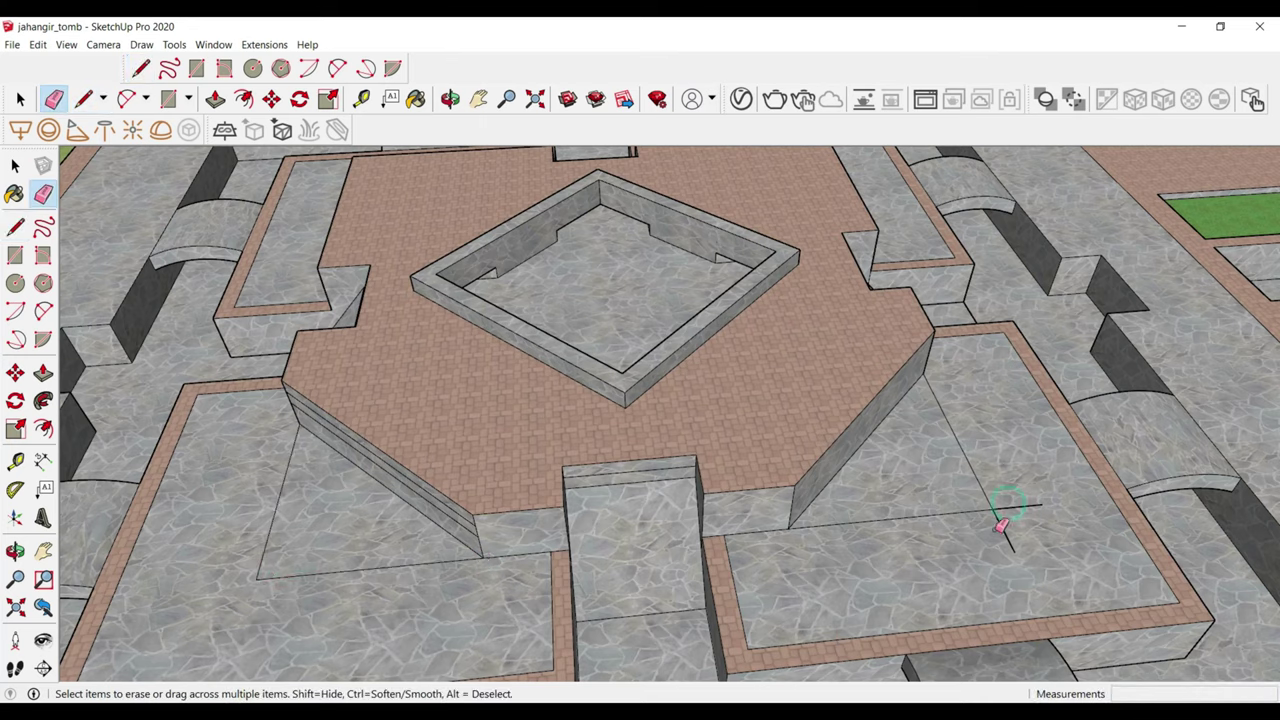
left_click(448, 540)
left_click(503, 489)
left_click(886, 480)
left_click(810, 435)
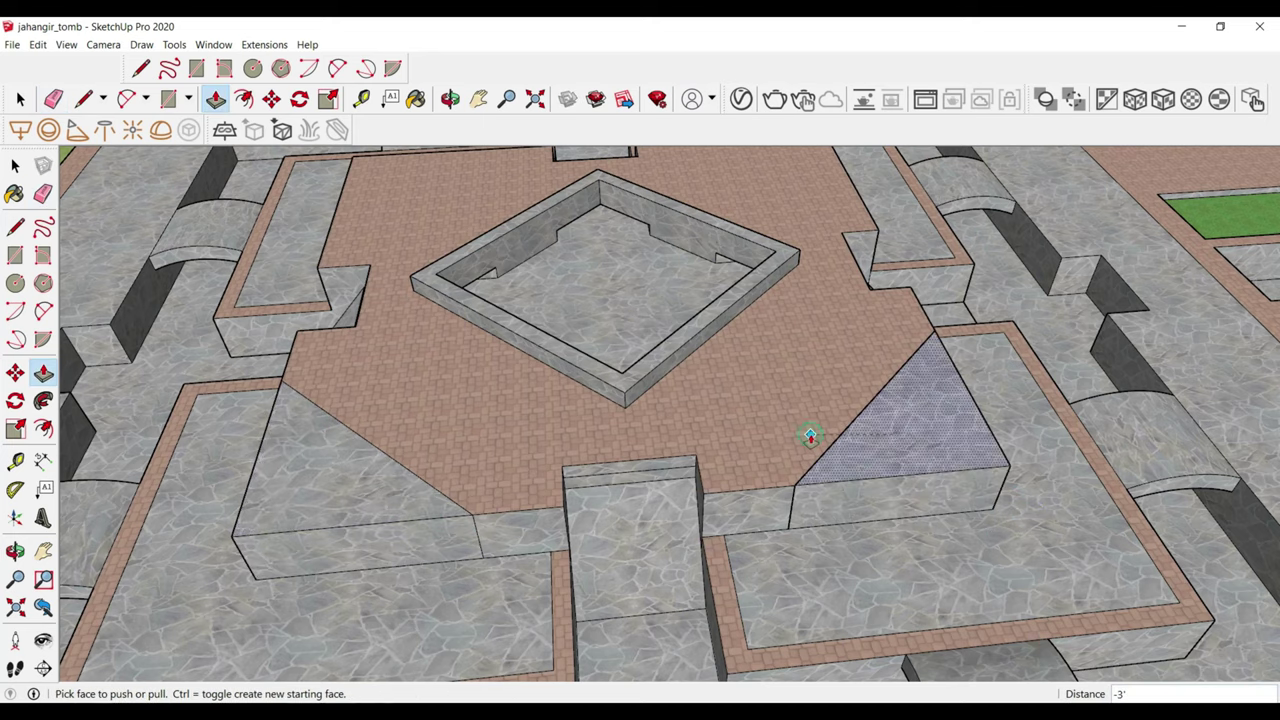
- Erase both triangles' diagonal seams and view the platform from directly above
key("e")
left_click(809, 471)
left_click(468, 518)
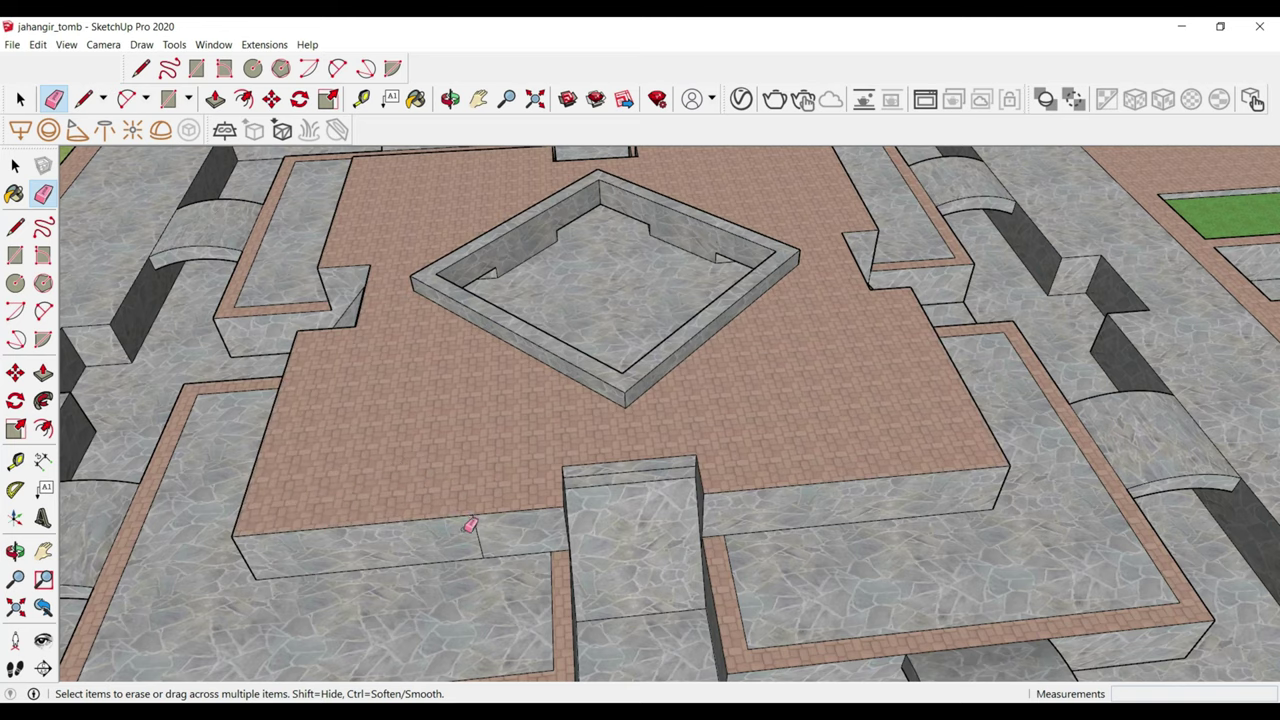
mouse_move(470, 524)
middle_mouse_down()
mouse_move(483, 451)
mouse_move(491, 508)
middle_mouse_up()
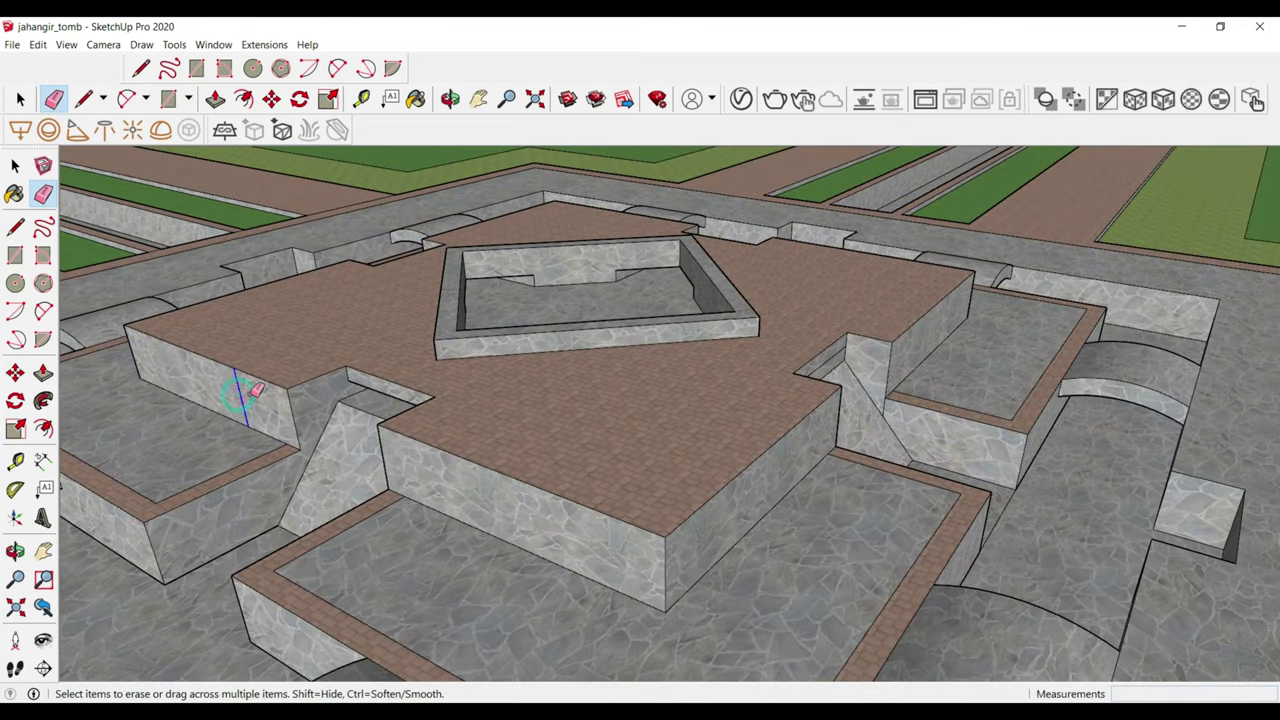
scroll(634, 434, "down", 3)
mouse_move(634, 434)
middle_mouse_down()
mouse_move(471, 491)
mouse_move(671, 445)
middle_mouse_up()
scroll(696, 436, "up", 3)
scroll(493, 481, "down", 3)
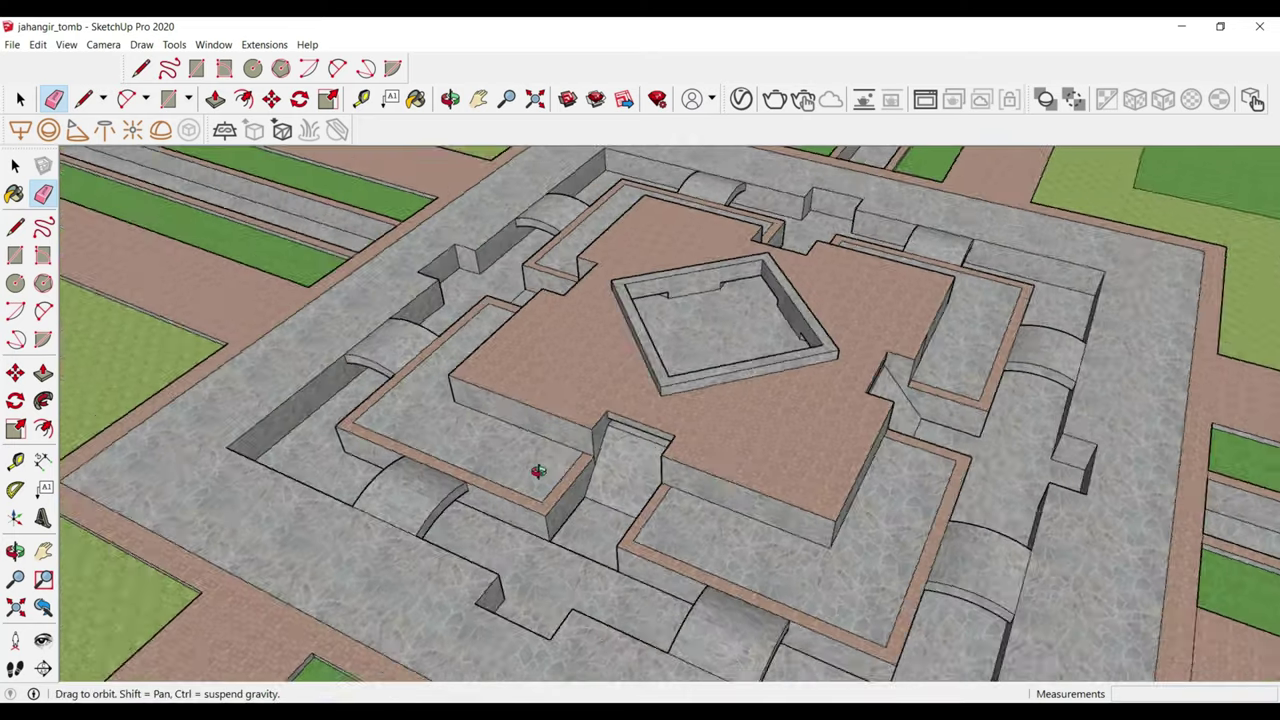
mouse_move(534, 474)
middle_mouse_down()
mouse_move(423, 563)
mouse_move(729, 500)
mouse_move(706, 517)
middle_mouse_up()
scroll(786, 468, "up", 3)
key("p")
scroll(743, 491, "down", 2)
scroll(522, 503, "up", 2)
scroll(522, 503, "down", 2)
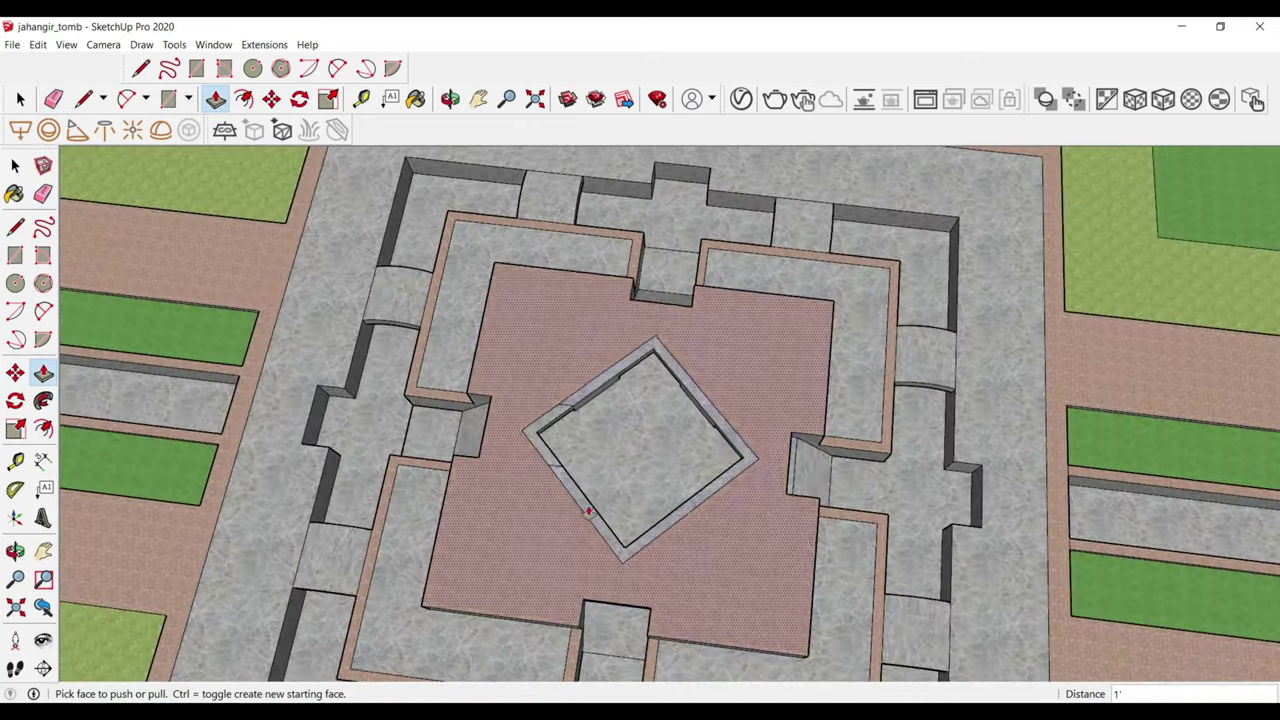
scroll(529, 423, "up", 2)
mouse_move(571, 434)
middle_mouse_down()
mouse_move(587, 390)
mouse_move(651, 363)
mouse_move(766, 486)
mouse_move(571, 429)
middle_mouse_up()
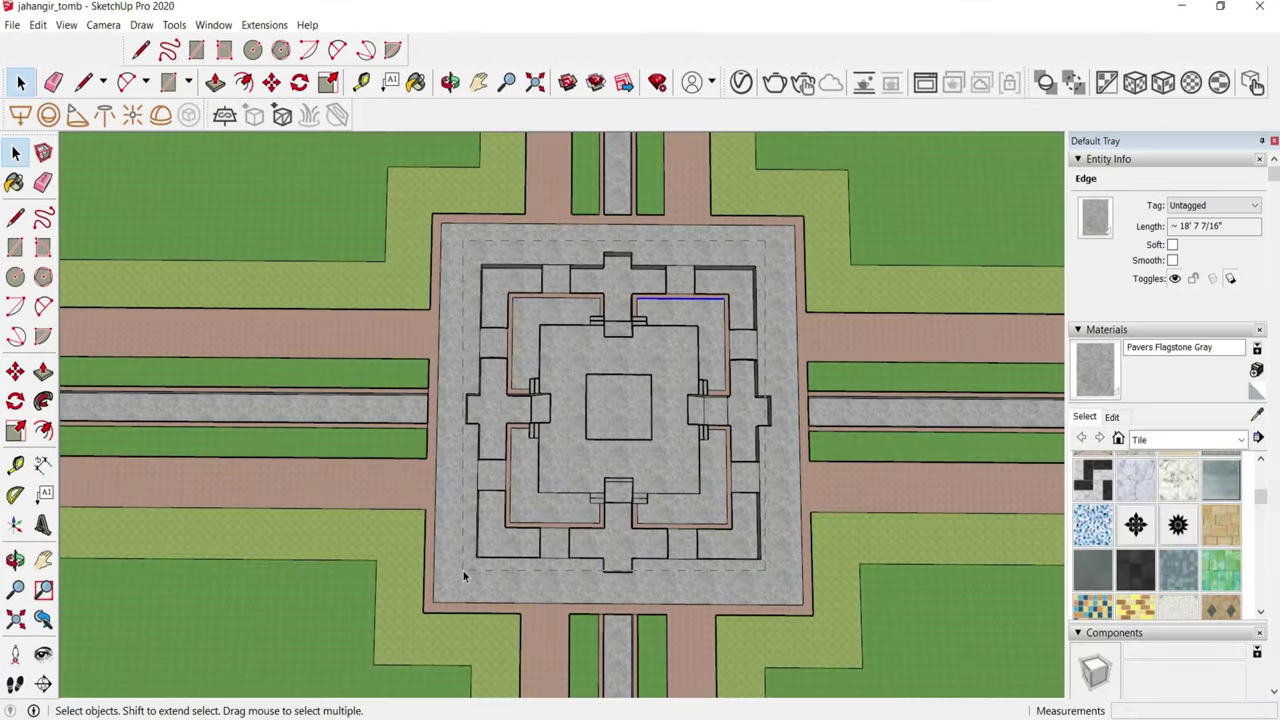
- Group the whole terrace and make it a component with definition 1122
triple_click(590, 422)
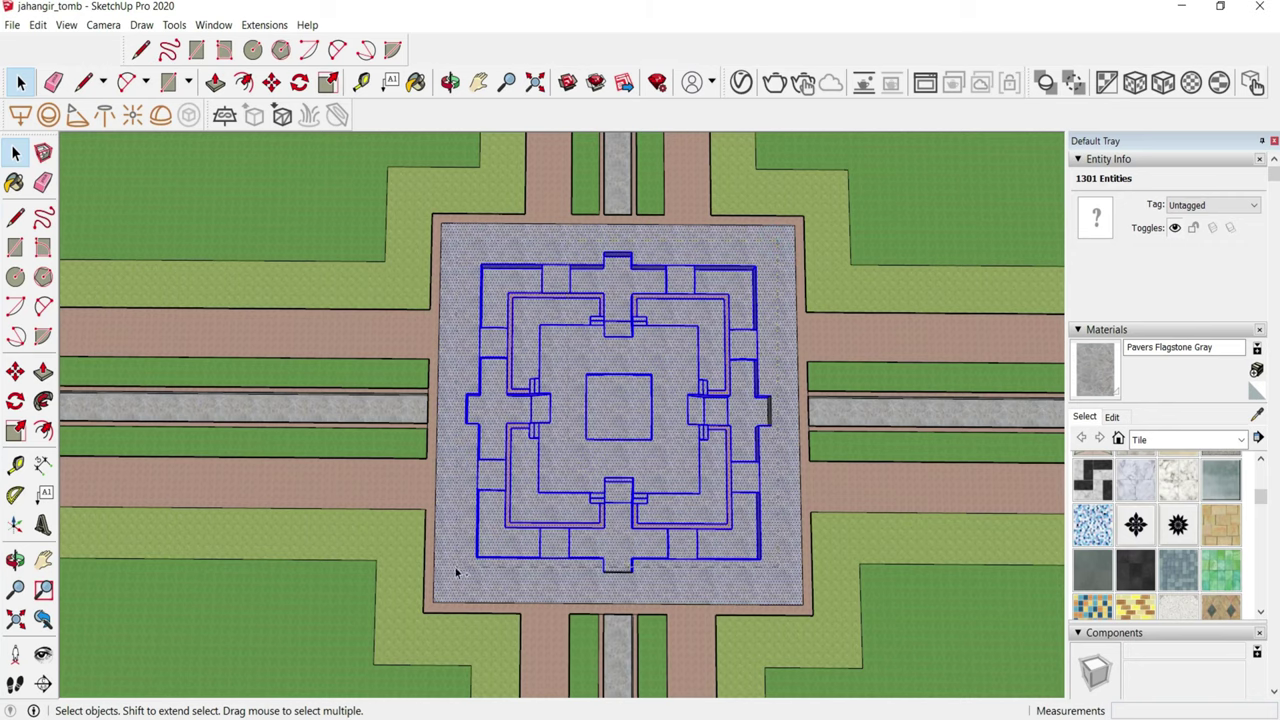
right_click(576, 370)
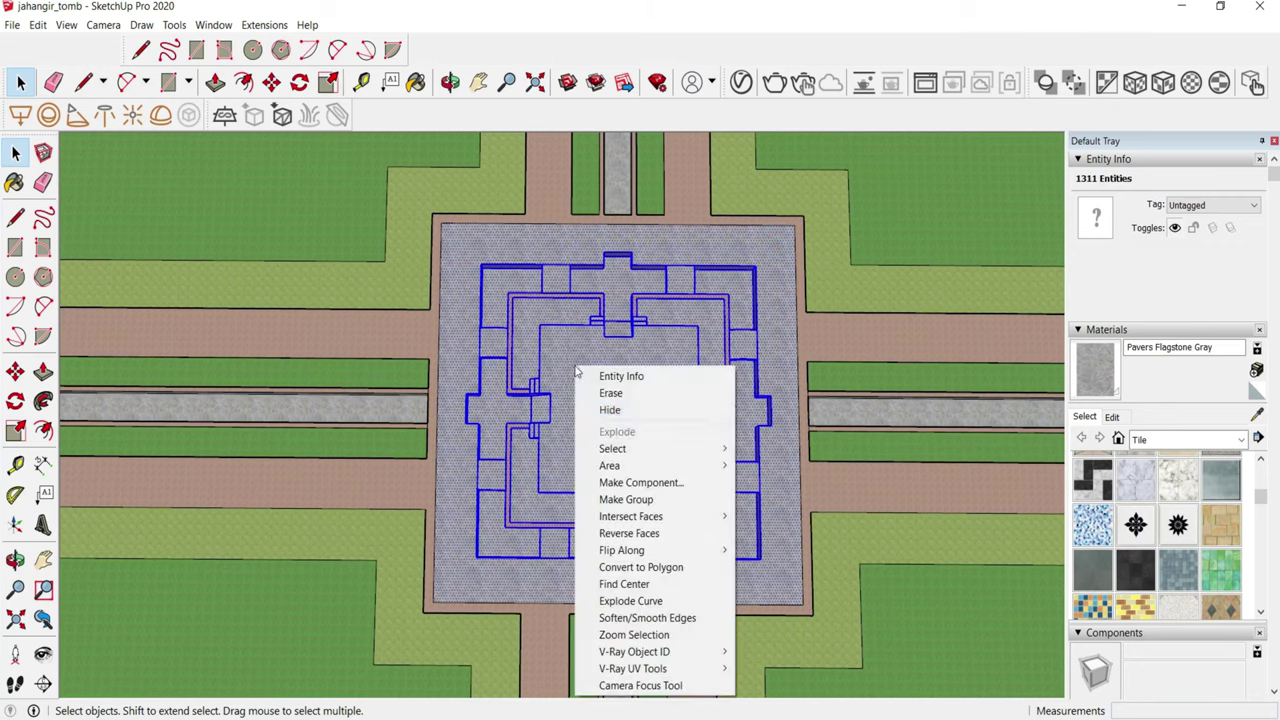
left_click(627, 499)
right_click(584, 350)
left_click(645, 489)
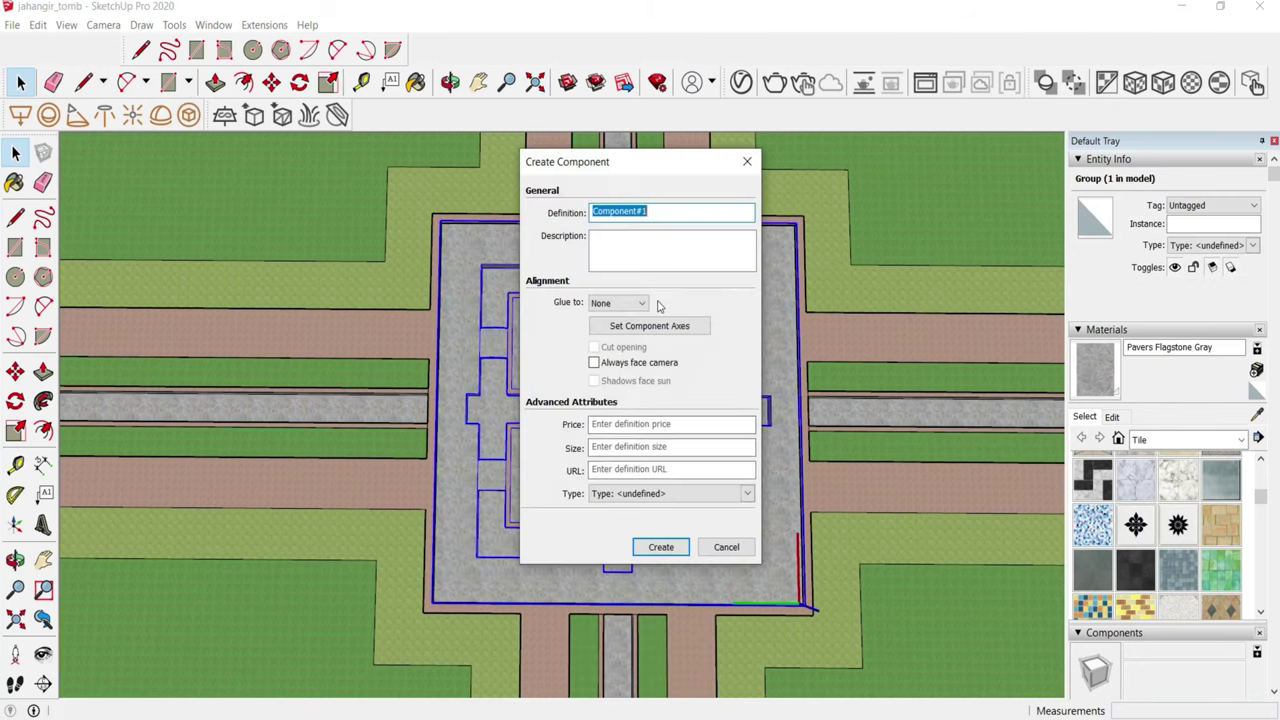
type("22")
key("Return")
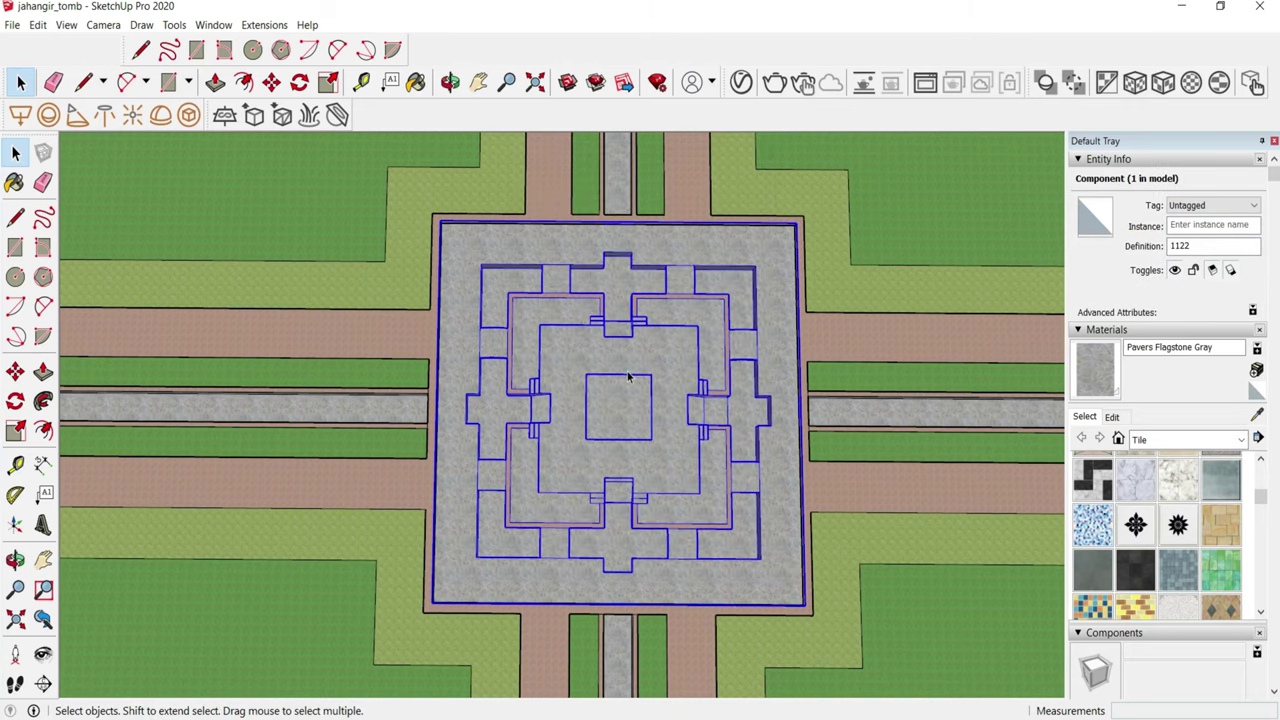
- Select the whole pavilion component and view the garden grid in perspective
triple_click(628, 374)
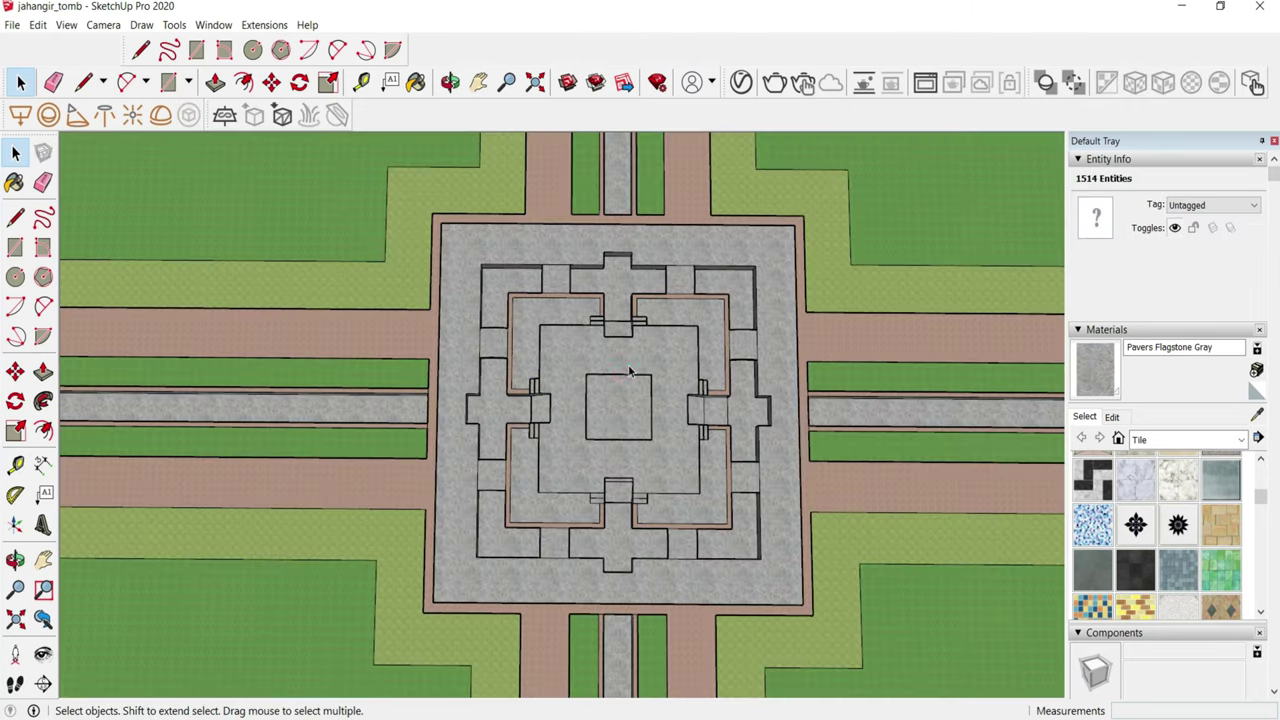
left_click(629, 372)
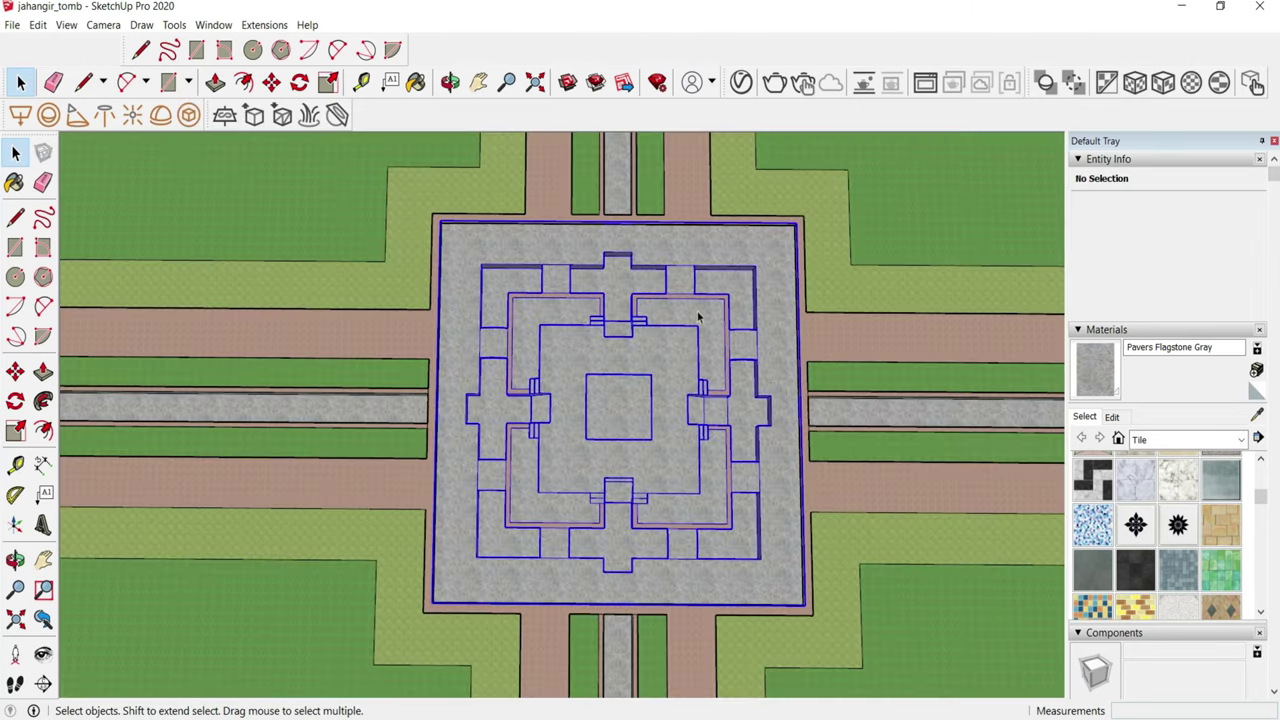
scroll(807, 241, "up", 4)
scroll(807, 241, "up", 1)
key("m")
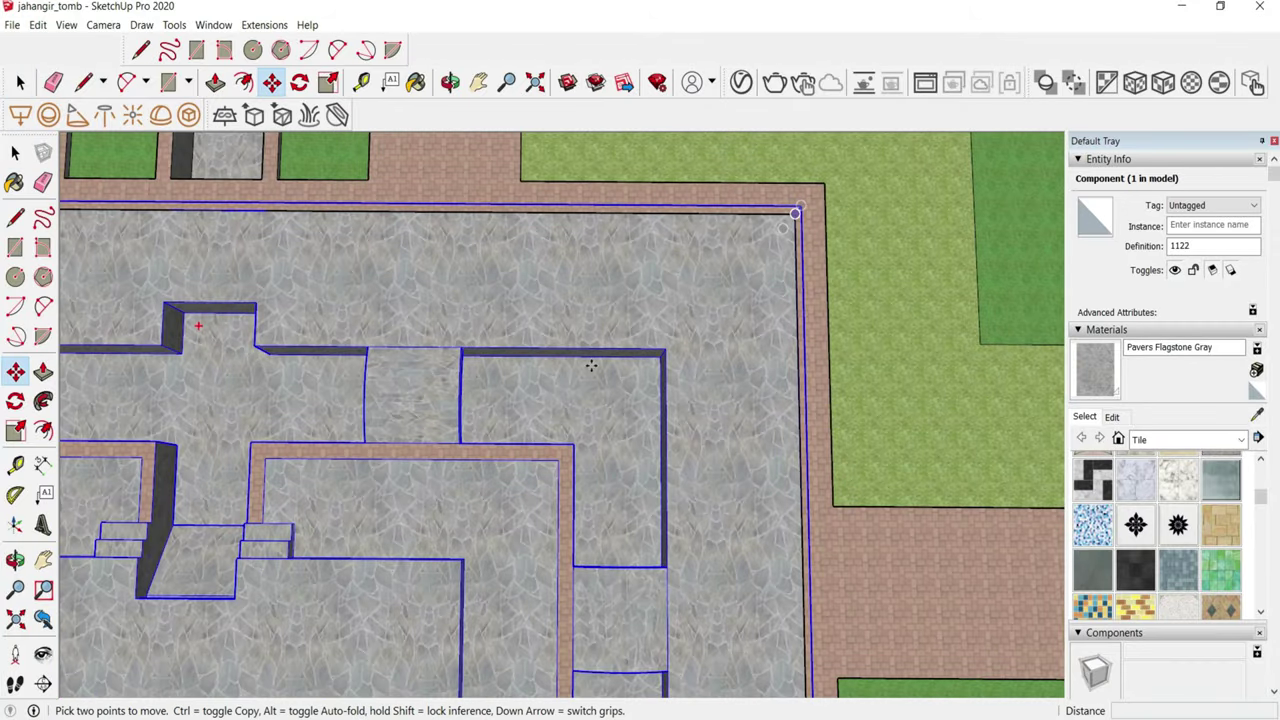
scroll(591, 366, "down", 5)
scroll(591, 366, "down", 3)
middle_click_drag(591, 366, 578, 336)
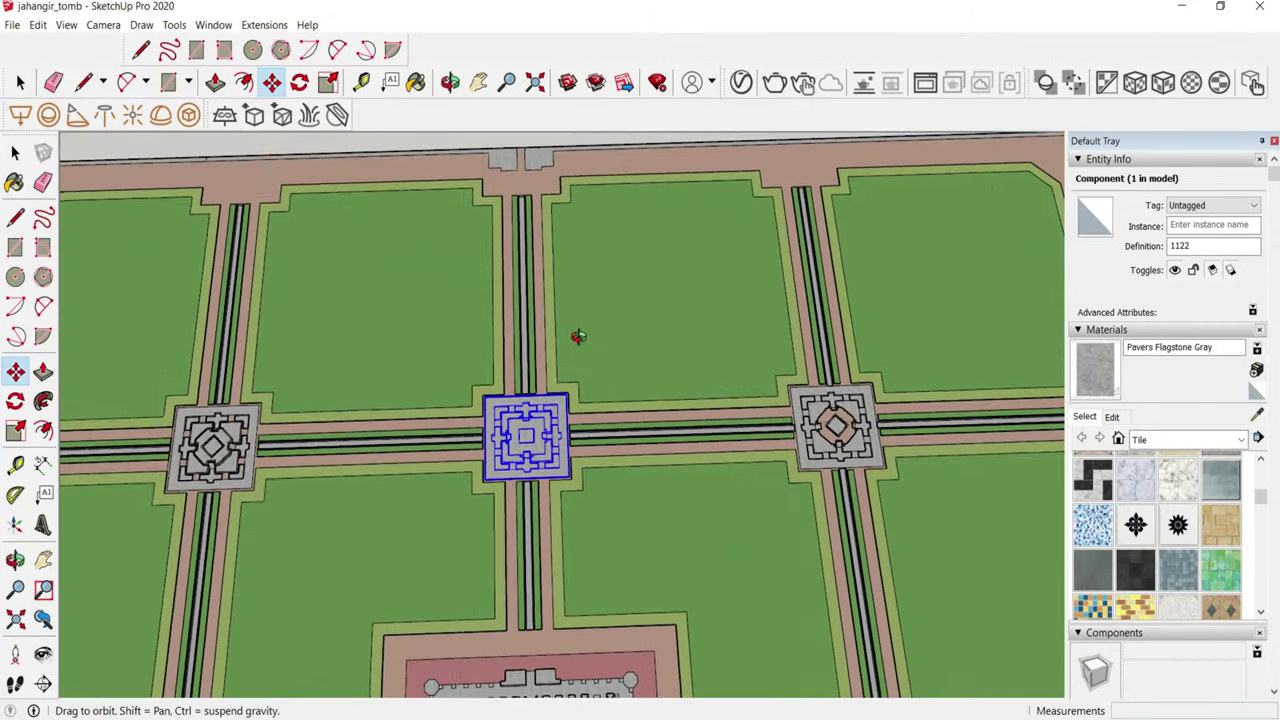
key("space")
- Inspect a pavilion close up, selecting an edge of its inner diamond
scroll(578, 336, "down", 3)
scroll(307, 405, "up", 5)
scroll(300, 400, "up", 4)
middle_click_drag(300, 400, 268, 360)
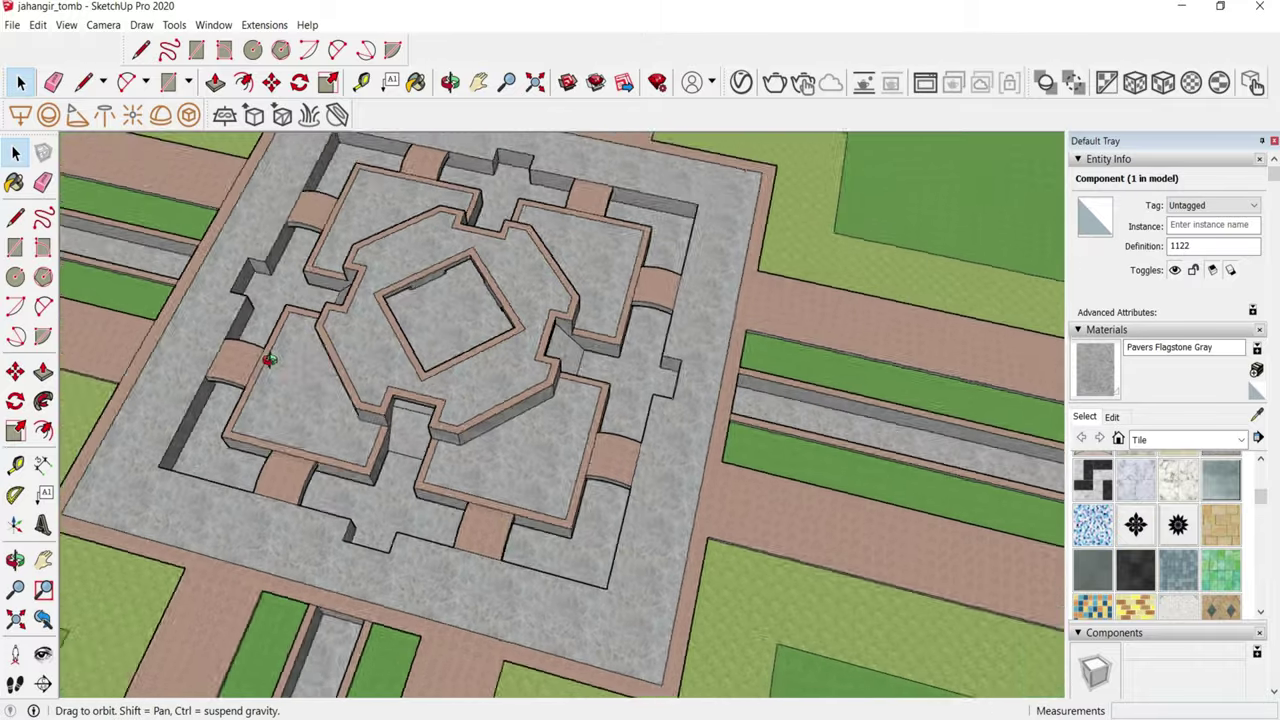
scroll(268, 360, "down", 4)
left_click(452, 370)
middle_click_drag(452, 370, 549, 586)
scroll(567, 304, "up", 1)
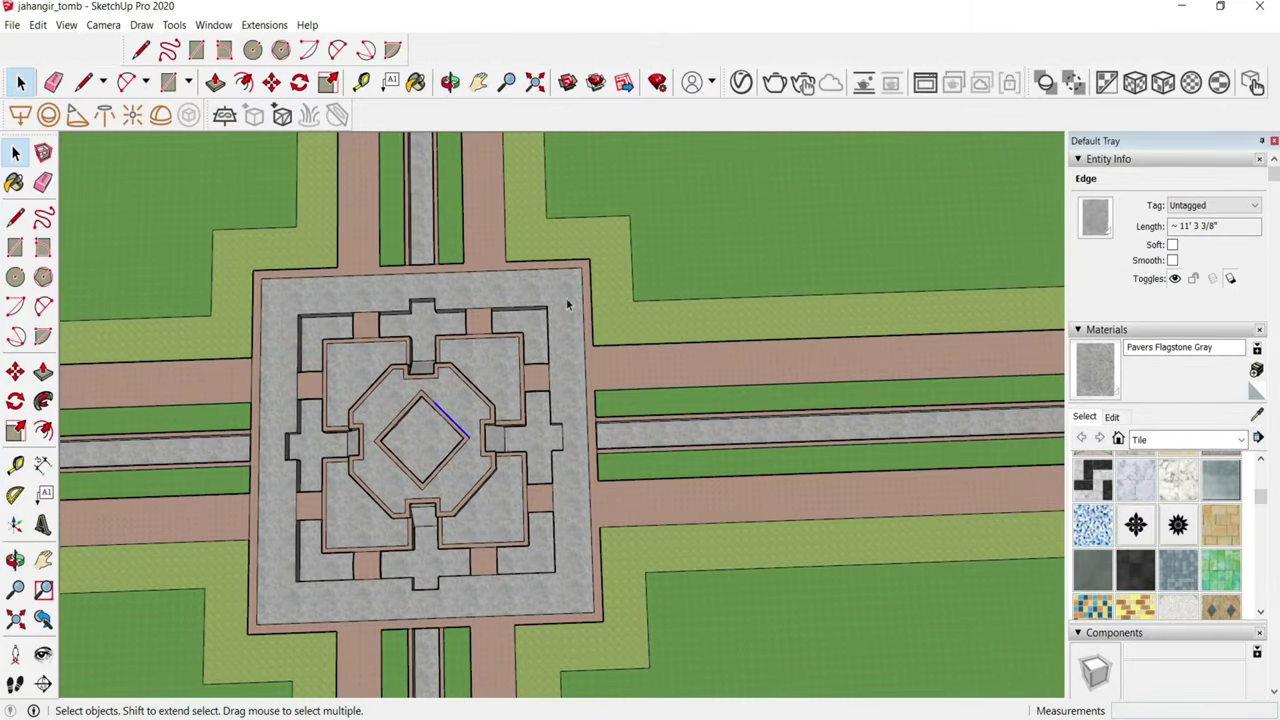
- Select the pavilion's outer border face and check the inner diamond from a tilted view
double_click(267, 603)
left_click(272, 602)
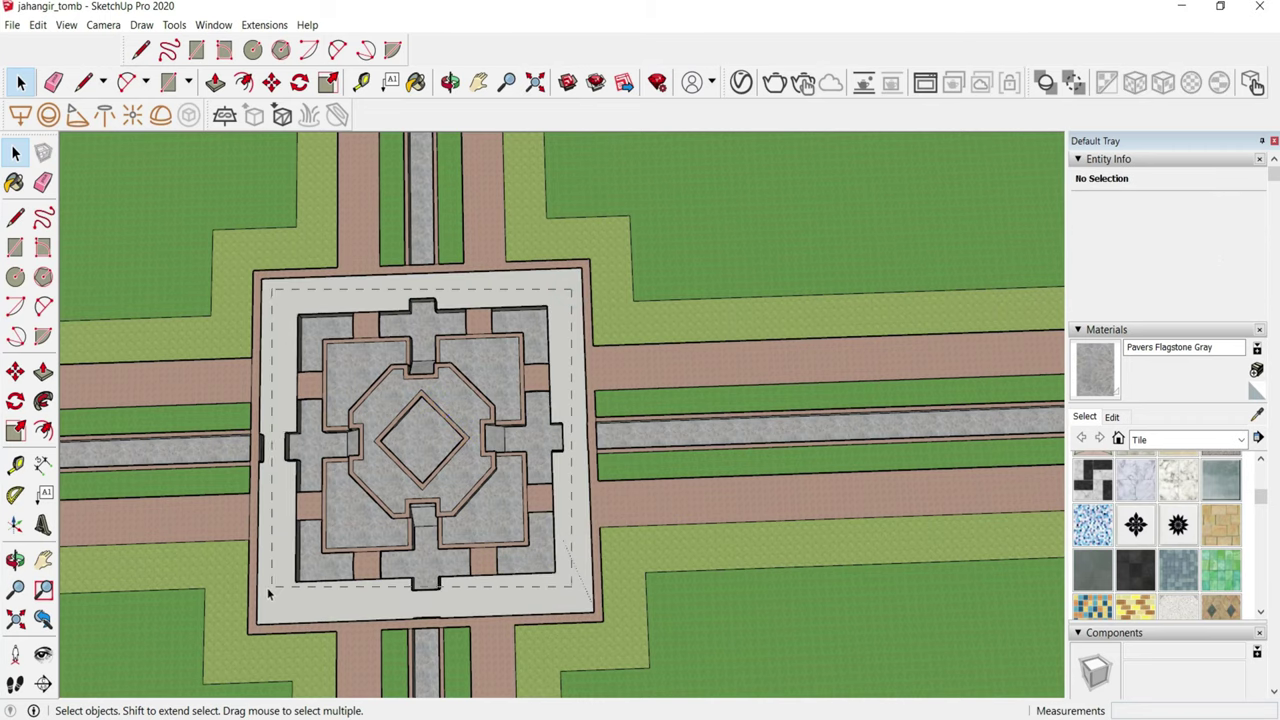
scroll(266, 595, "down", 3)
scroll(400, 450, "down", 2)
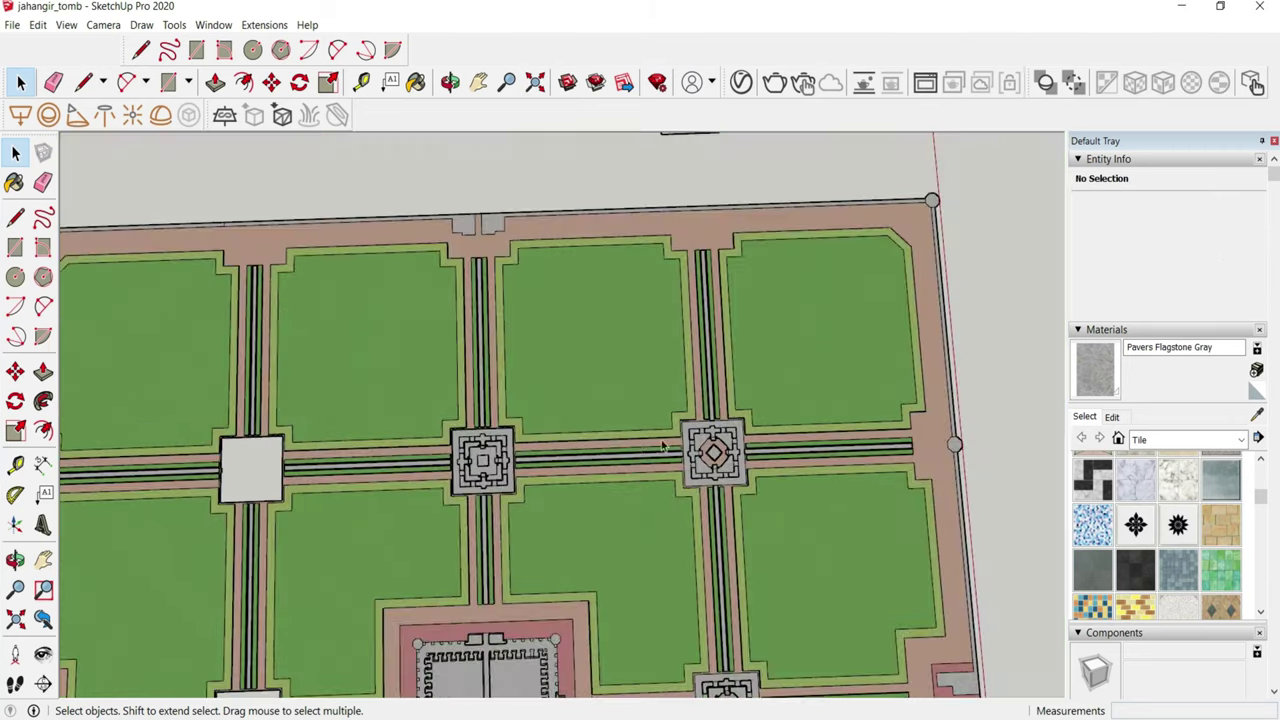
scroll(714, 451, "up", 5)
left_click(779, 464)
mouse_move(779, 464)
middle_mouse_down()
mouse_move(449, 502)
mouse_move(500, 549)
middle_mouse_up()
scroll(531, 566, "up", 1)
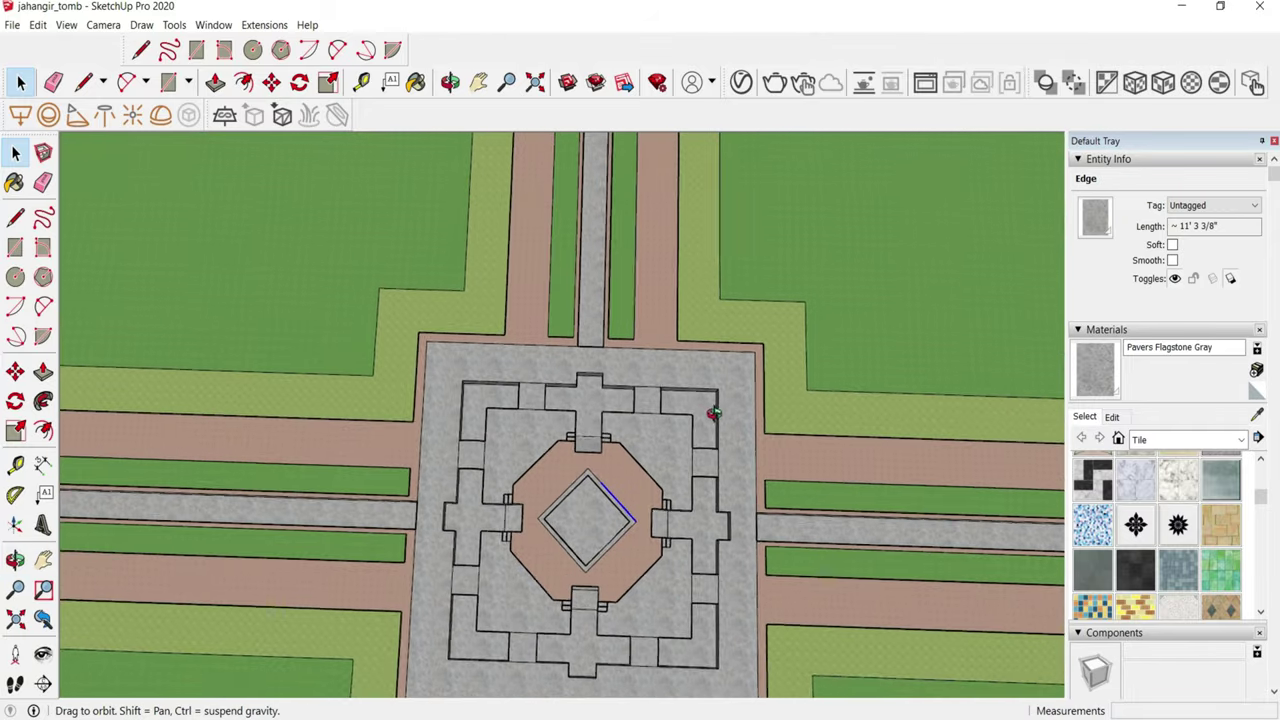
mouse_move(709, 414)
middle_mouse_down()
mouse_move(742, 405)
mouse_move(707, 394)
middle_mouse_up()
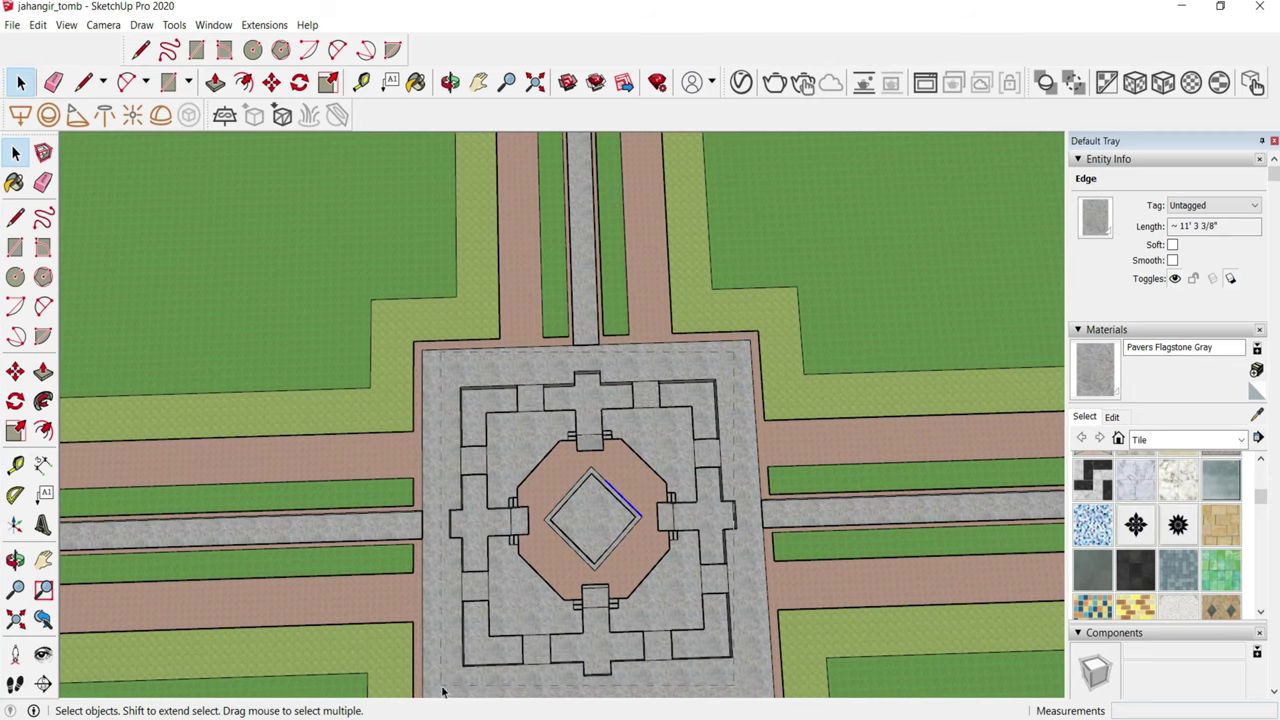
- Select the central pavilion geometry and reverse its faces
left_click_drag(443, 691, 745, 362)
middle_click_drag(745, 362, 528, 600)
right_click(537, 512)
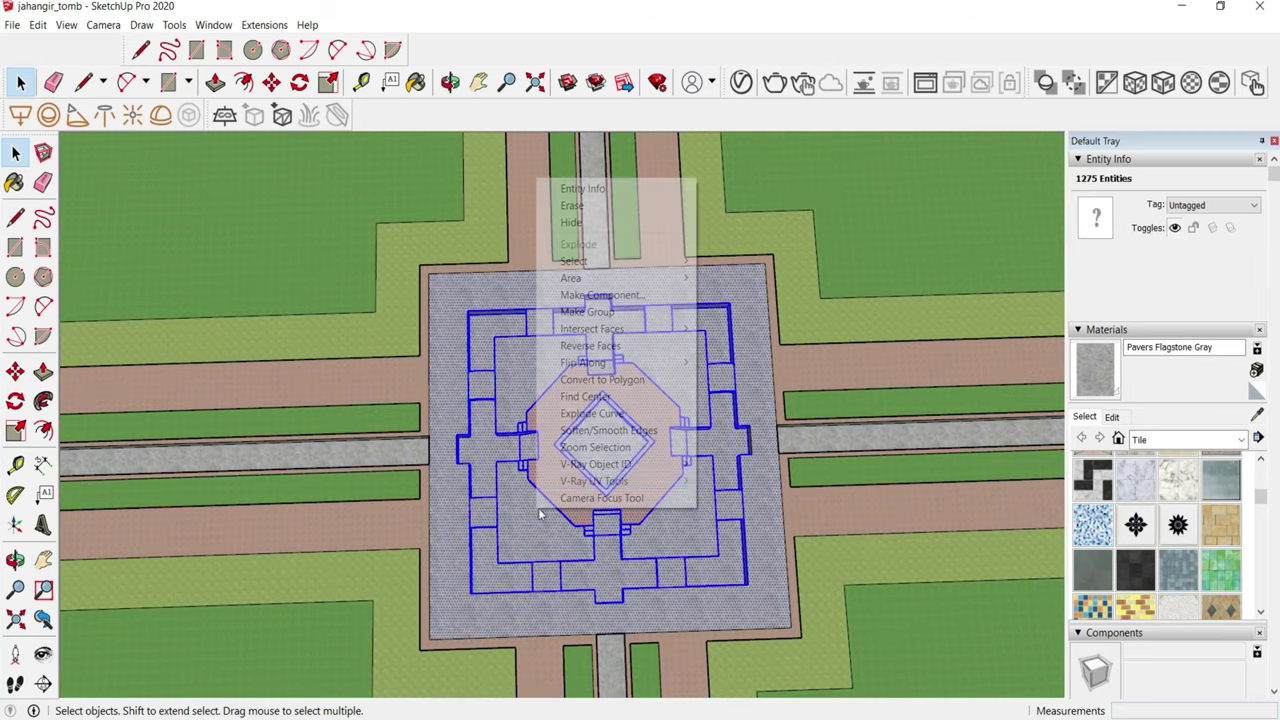
left_click(606, 348)
- Inside the pavilion group, paint the central floor Pavers Flagstone Gray and view it tilted
double_click(570, 369)
scroll(550, 340, "up", 3)
scroll(532, 314, "up", 2)
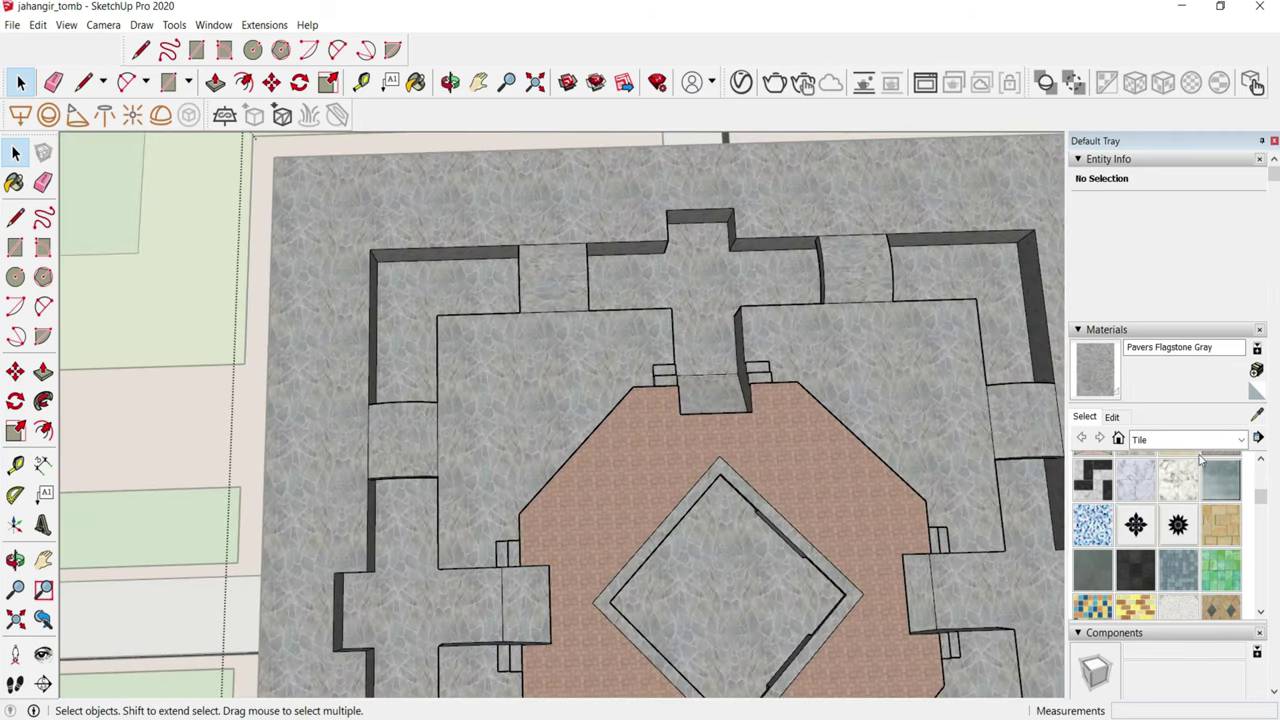
left_click(790, 476)
mouse_move(790, 476)
middle_mouse_down()
mouse_move(543, 317)
mouse_move(737, 640)
mouse_move(481, 376)
middle_mouse_up()
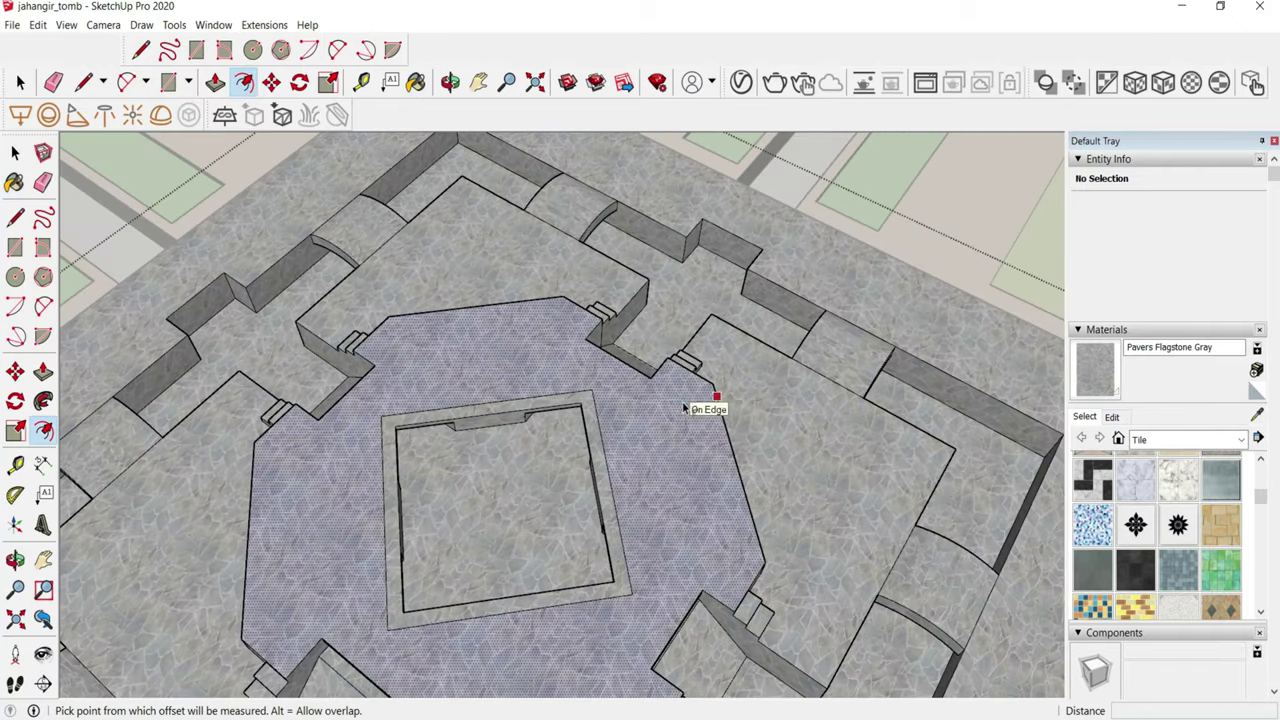
- Inset the central octagon floor and tile the square-opening and octagon borders with Tile Ceramic Multi
left_click(716, 397)
key("Return")
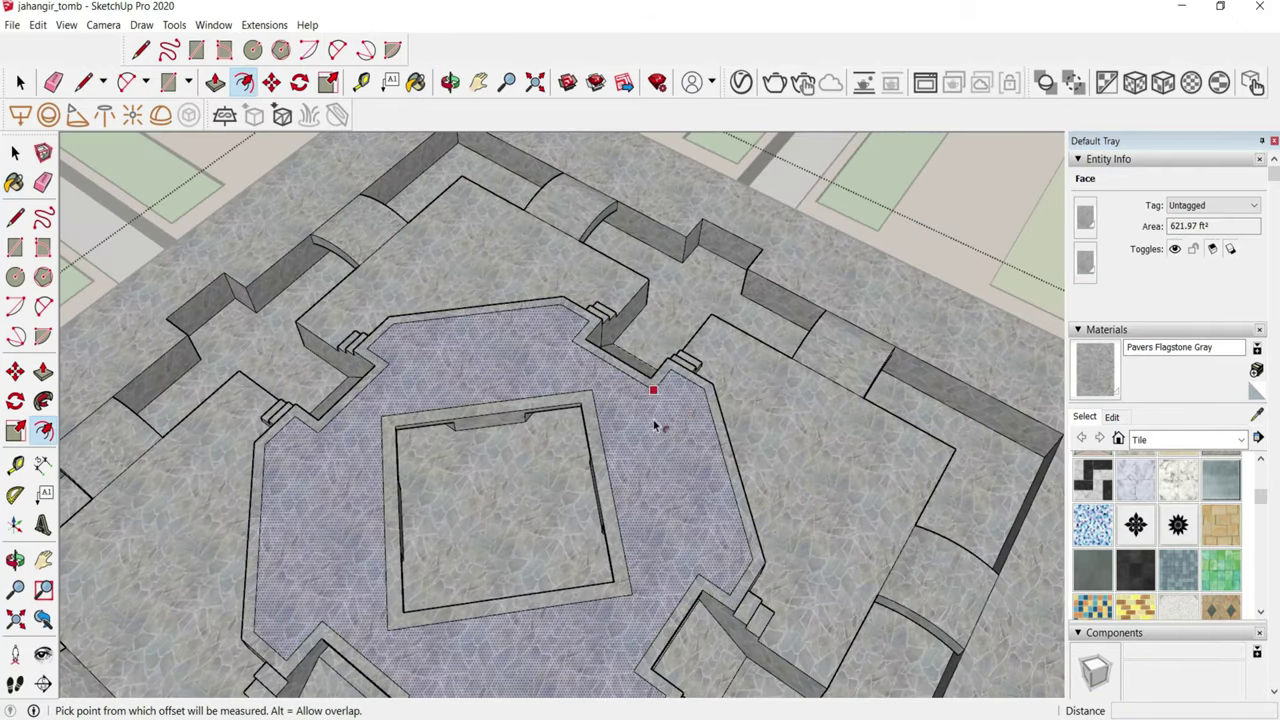
scroll(818, 500, "up", 1)
key("space")
scroll(1147, 497, "down", 3)
scroll(708, 392, "up", 1)
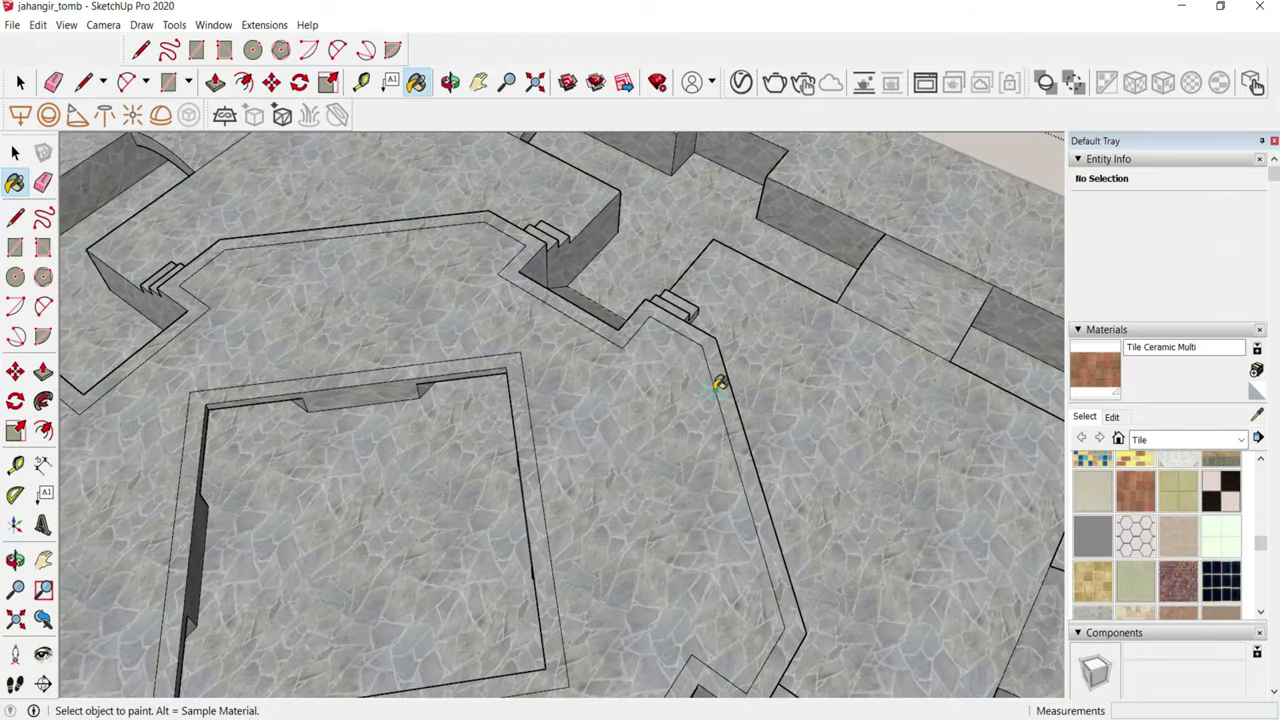
left_click(508, 360)
left_click(684, 320)
scroll(660, 360, "down", 3)
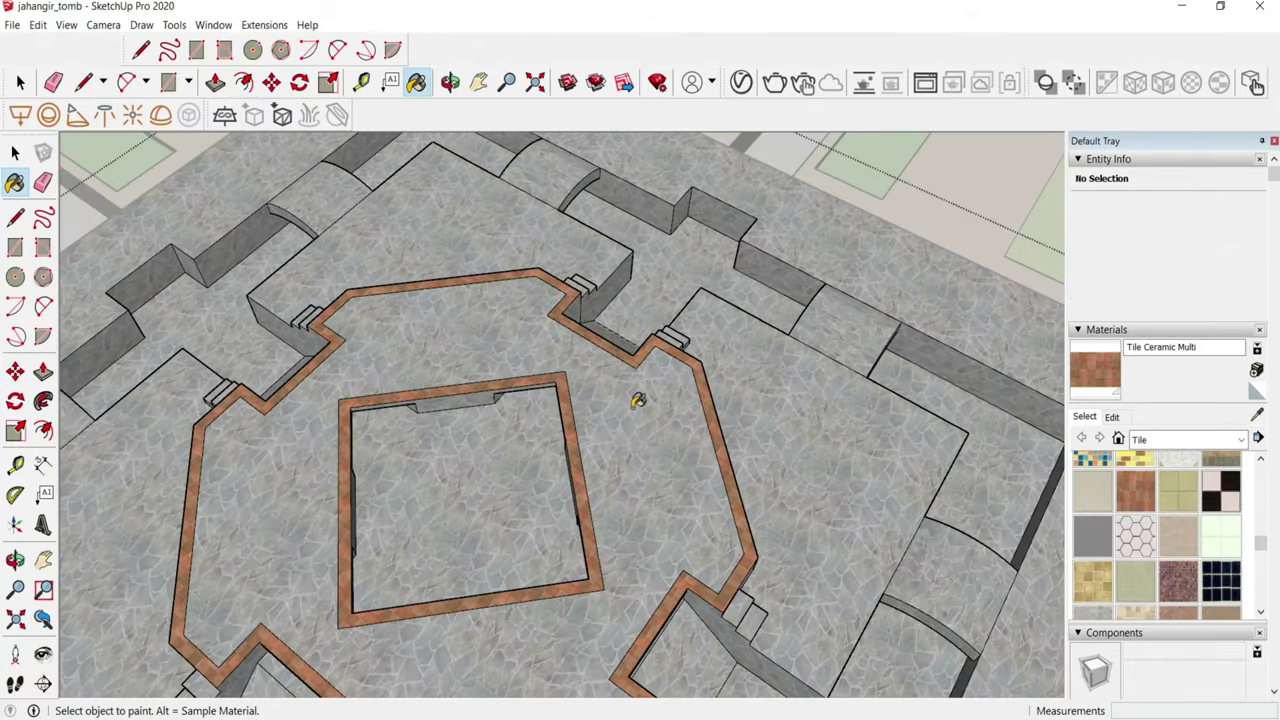
mouse_move(637, 400)
middle_mouse_down()
mouse_move(651, 457)
mouse_move(768, 505)
middle_mouse_up()
scroll(768, 505, "up", 2)
scroll(768, 505, "down", 2)
- Inset the left terrace floor, then start and cancel an inset on the lower terrace
key("space")
scroll(430, 350, "up", 3)
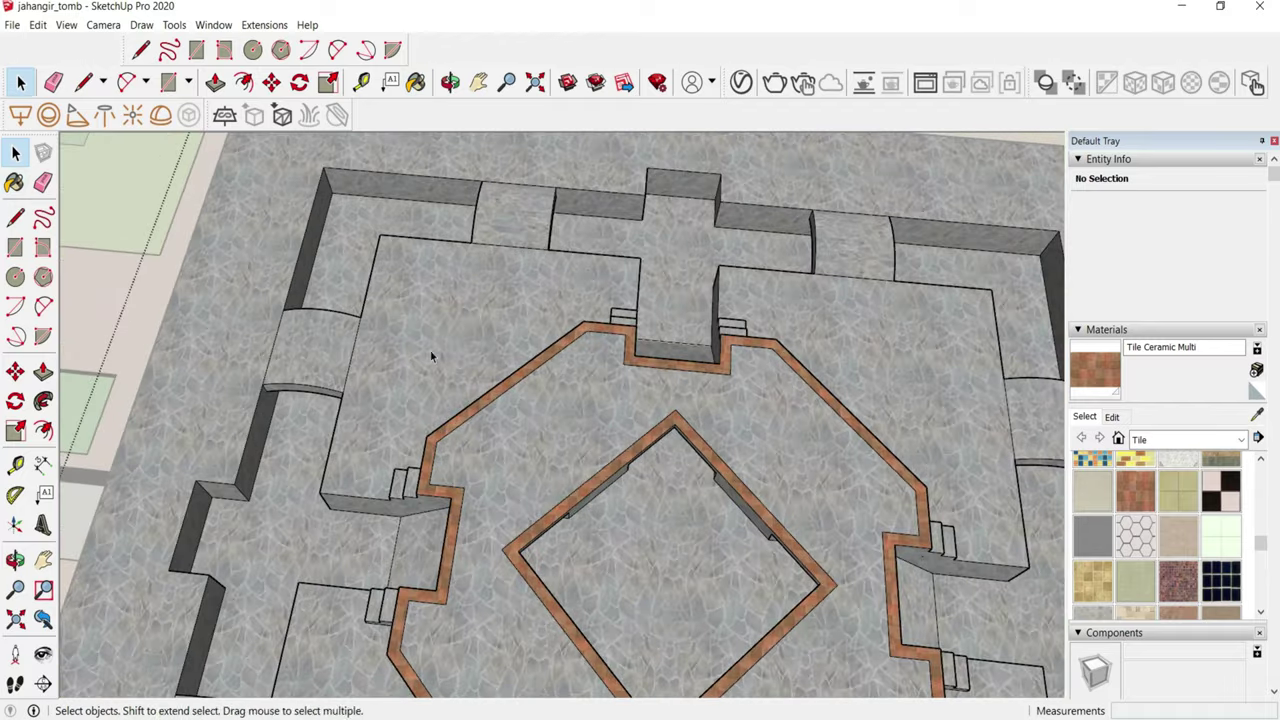
middle_click_drag(430, 350, 646, 400)
scroll(410, 270, "up", 1)
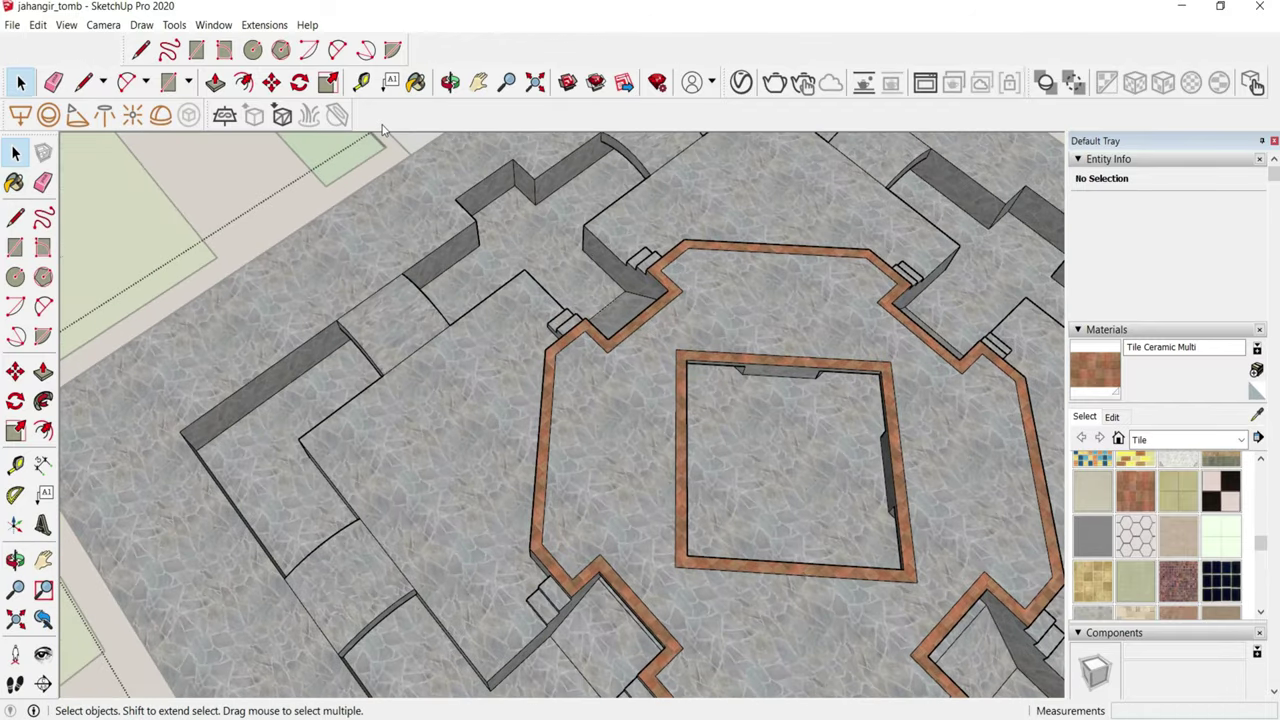
left_click(250, 85)
left_click(388, 371)
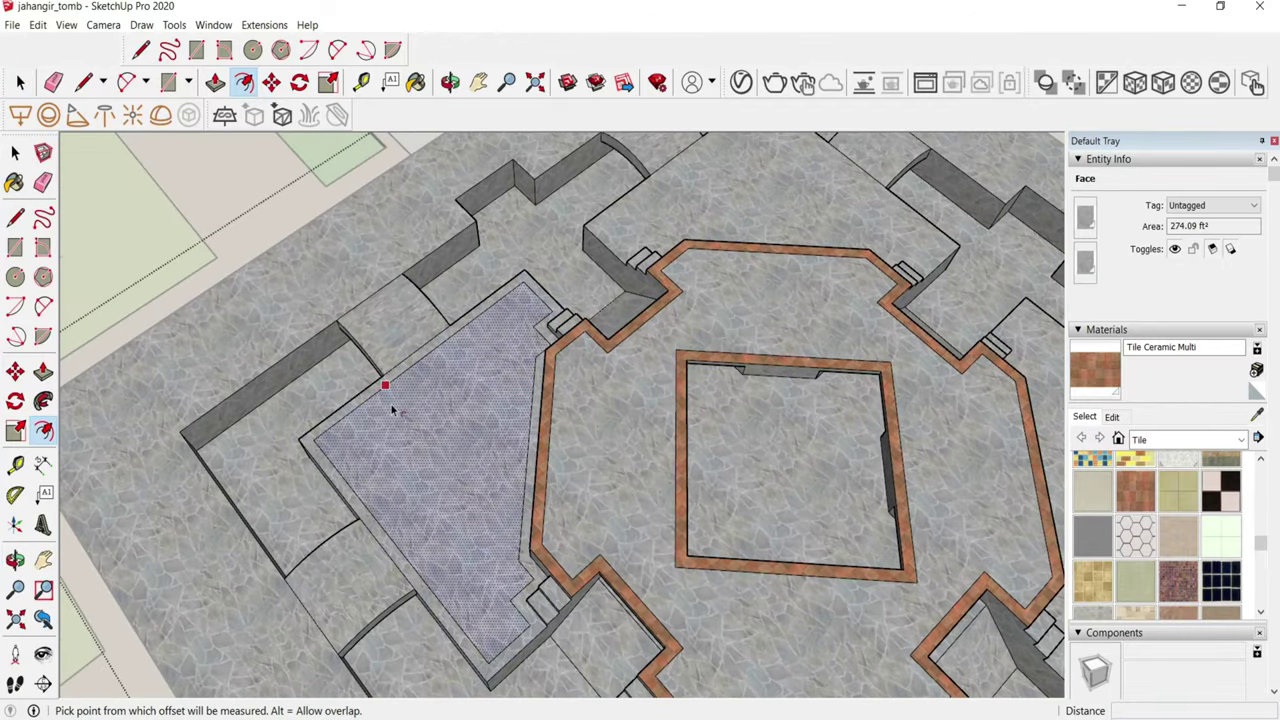
middle_click_drag(415, 402, 643, 222, "shift")
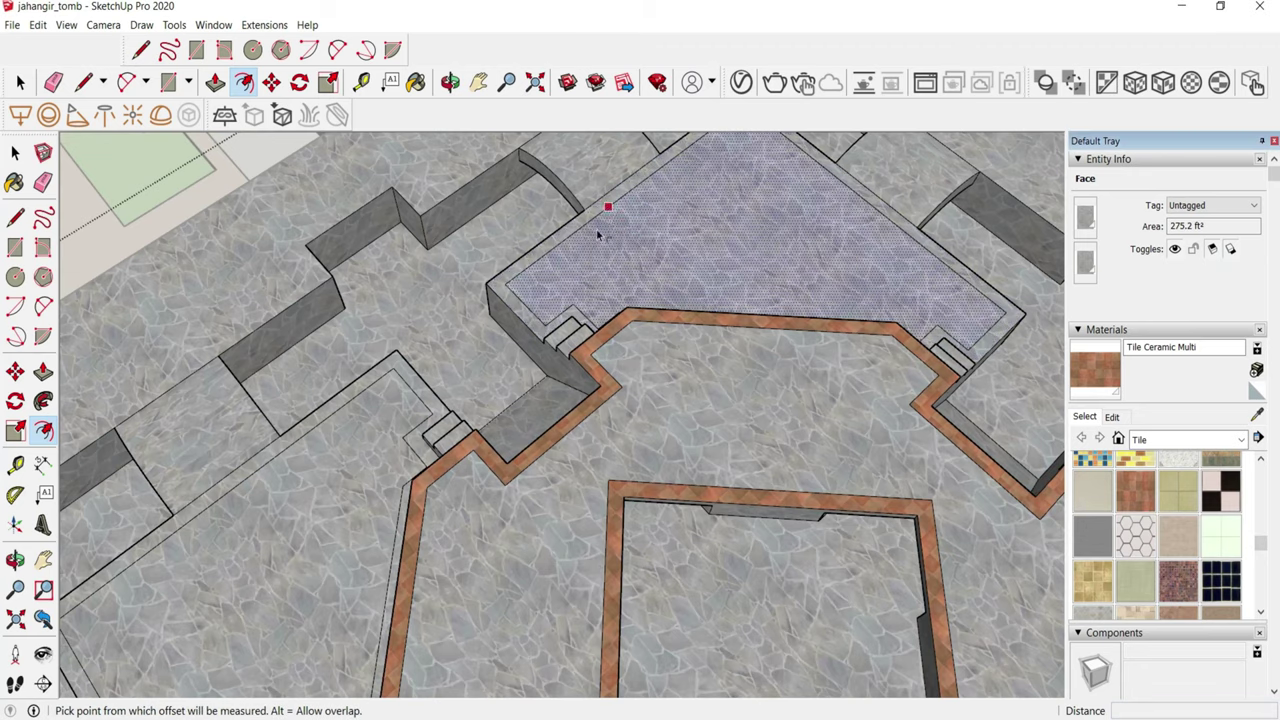
scroll(610, 232, "down", 3)
middle_click_drag(718, 436, 723, 578)
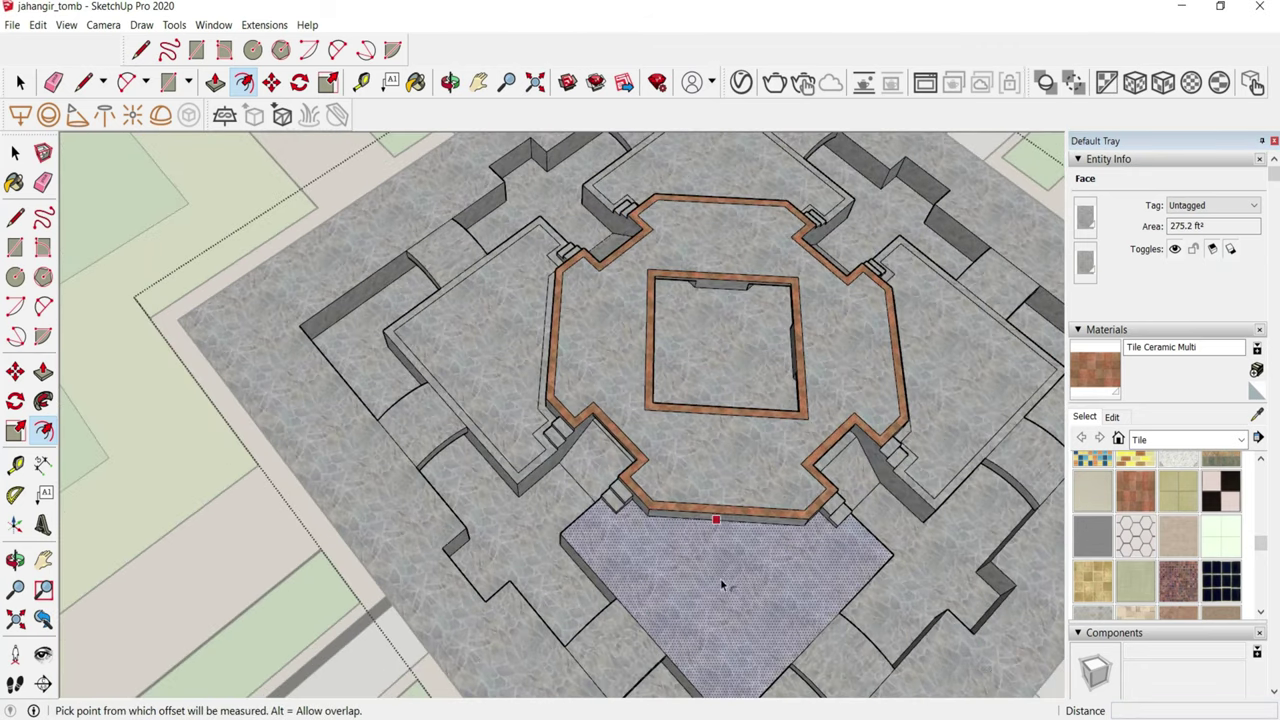
left_click(723, 578)
key("Escape")
middle_click_drag(931, 522, 1072, 373)
- Paint a terrace border strip with Tile Ceramic Multi
left_click(1085, 372)
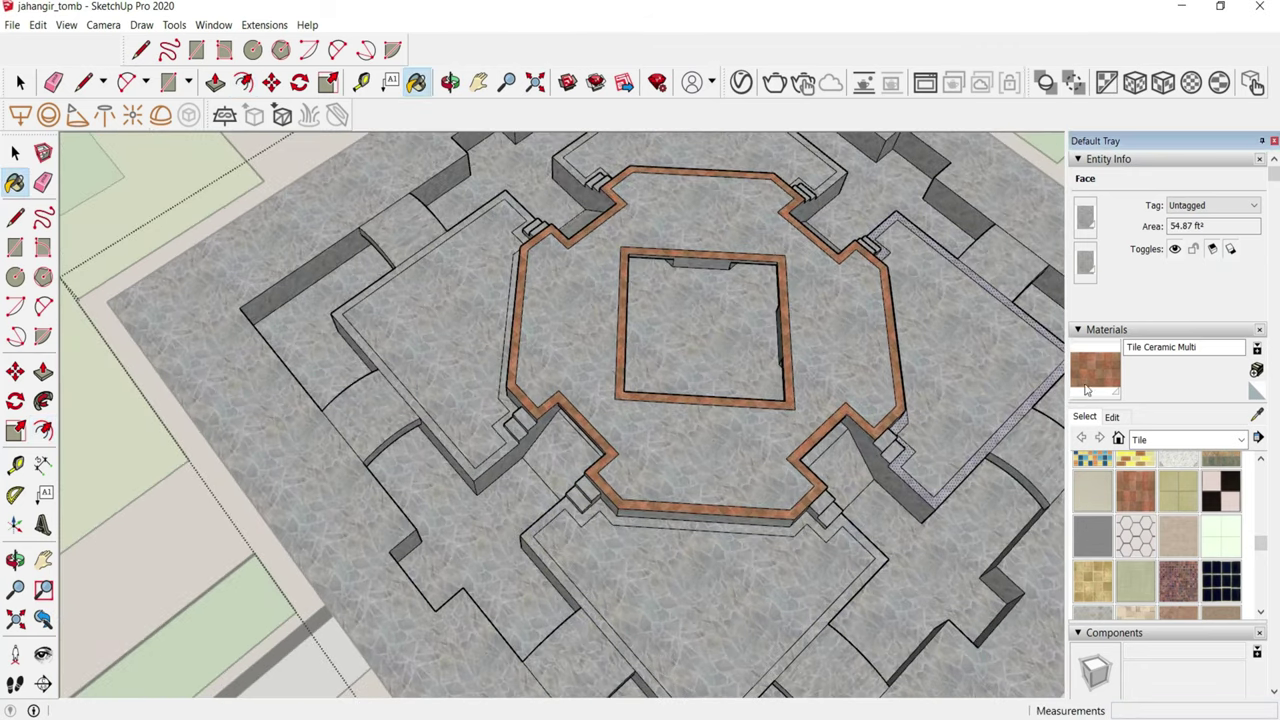
scroll(589, 486, "up", 3)
scroll(560, 478, "up", 2)
scroll(286, 420, "down", 2)
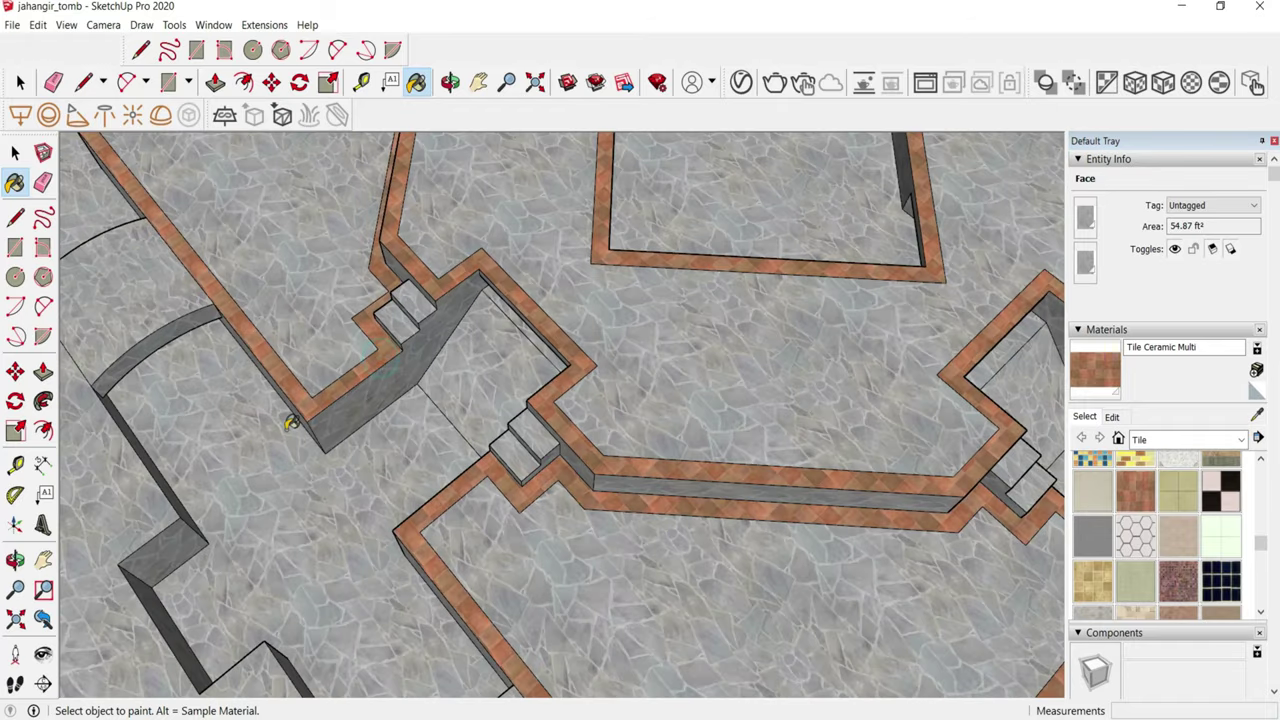
scroll(286, 350, "down", 4)
scroll(643, 380, "up", 5)
left_click(643, 385)
- Tile two curved gap patches in the outer wall with Tile Ceramic Multi
scroll(586, 257, "down", 3)
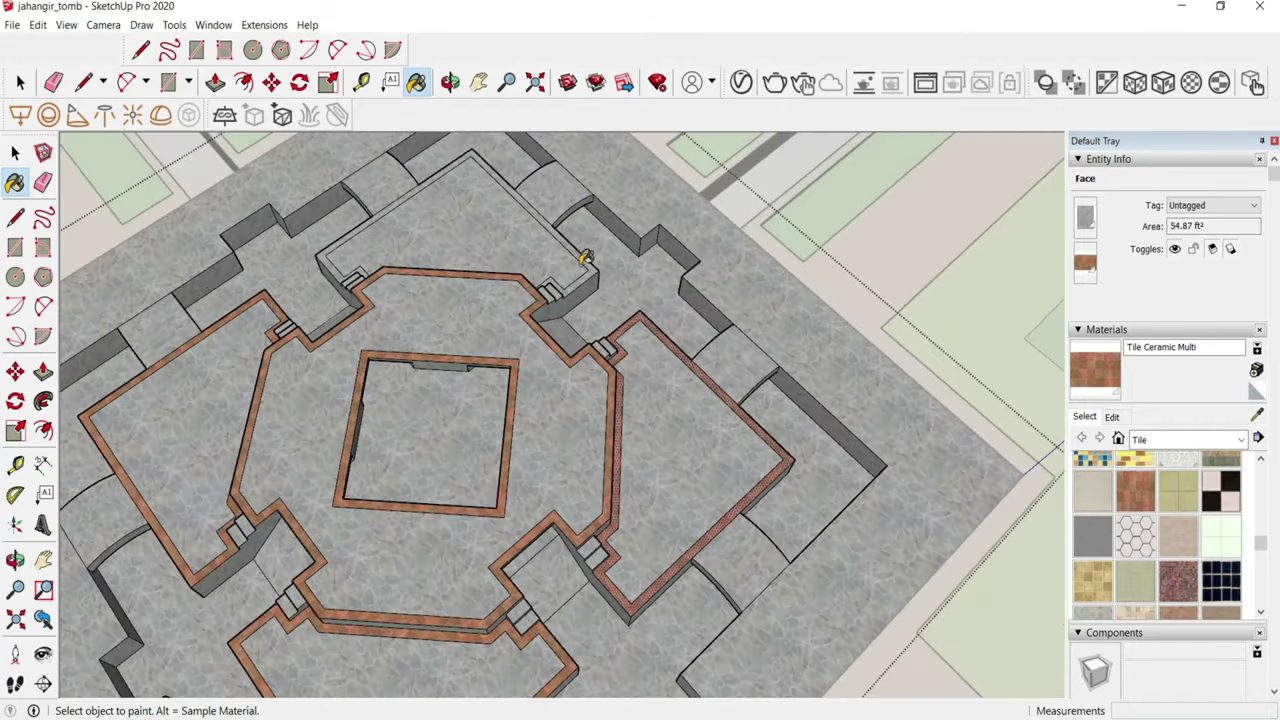
scroll(590, 257, "up", 3)
left_click(560, 171)
scroll(840, 400, "down", 2)
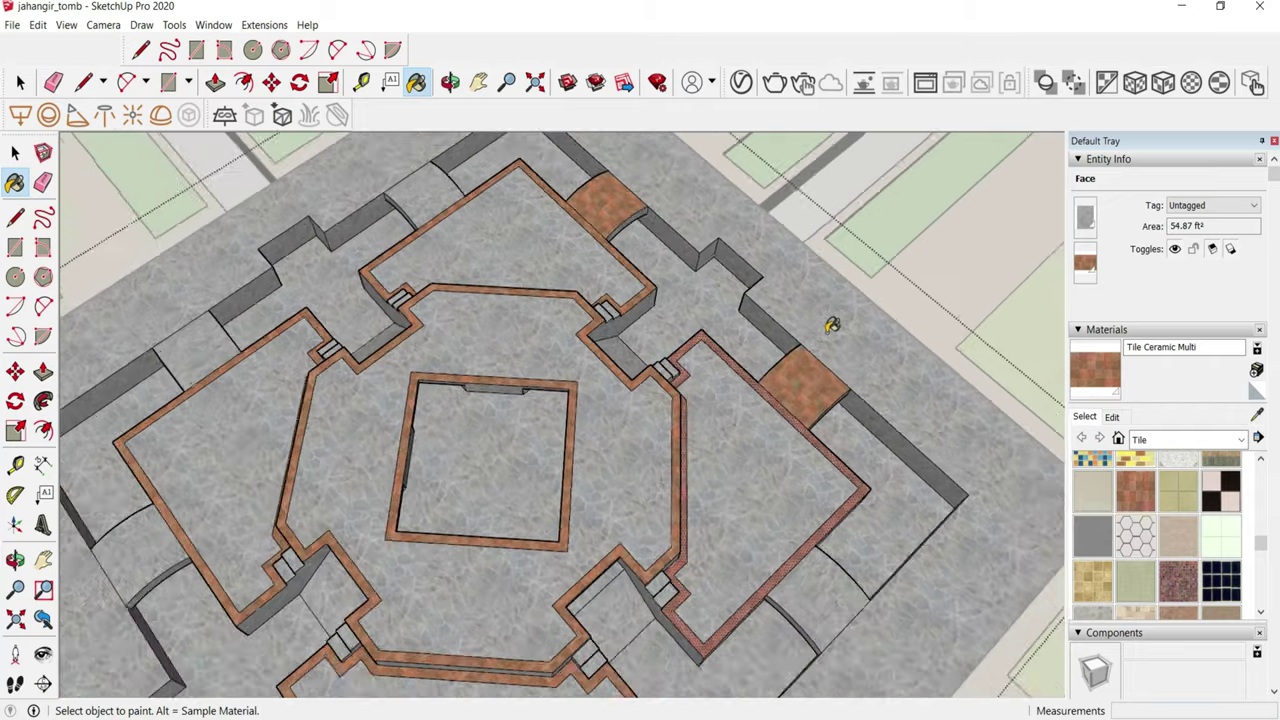
scroll(829, 323, "down", 2)
scroll(600, 420, "up", 4)
left_click(488, 390)
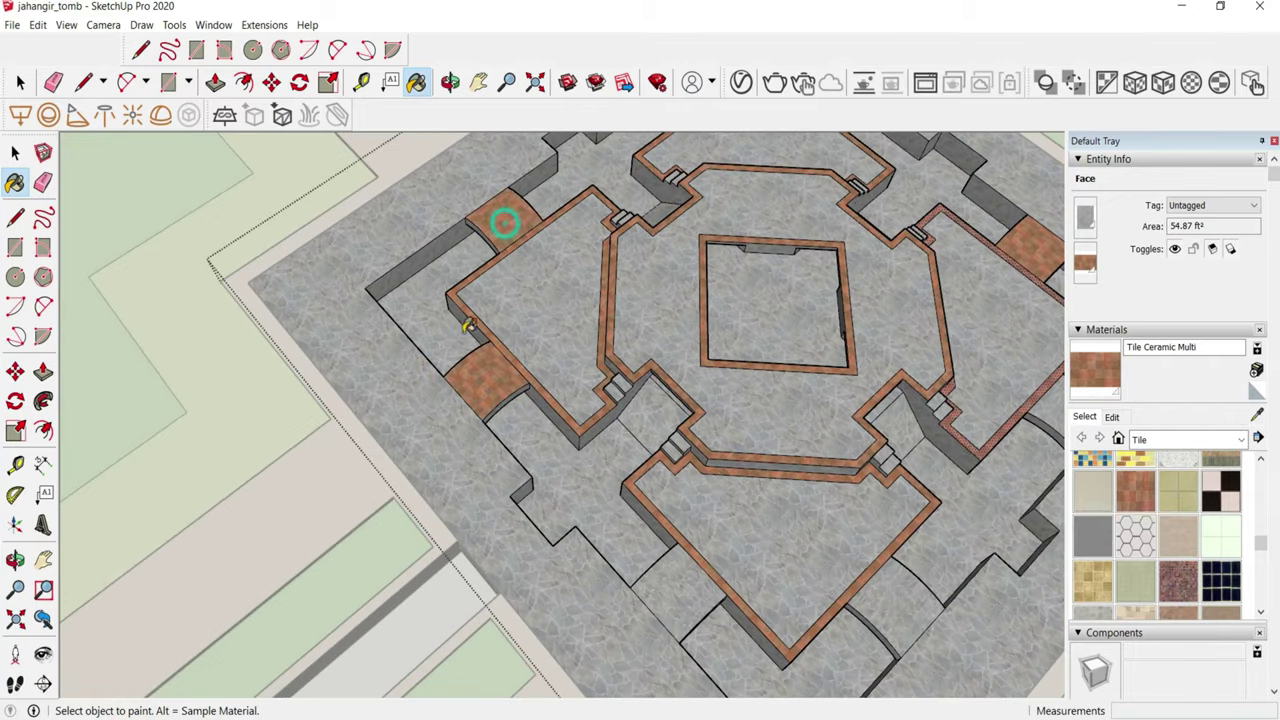
scroll(470, 340, "down", 3)
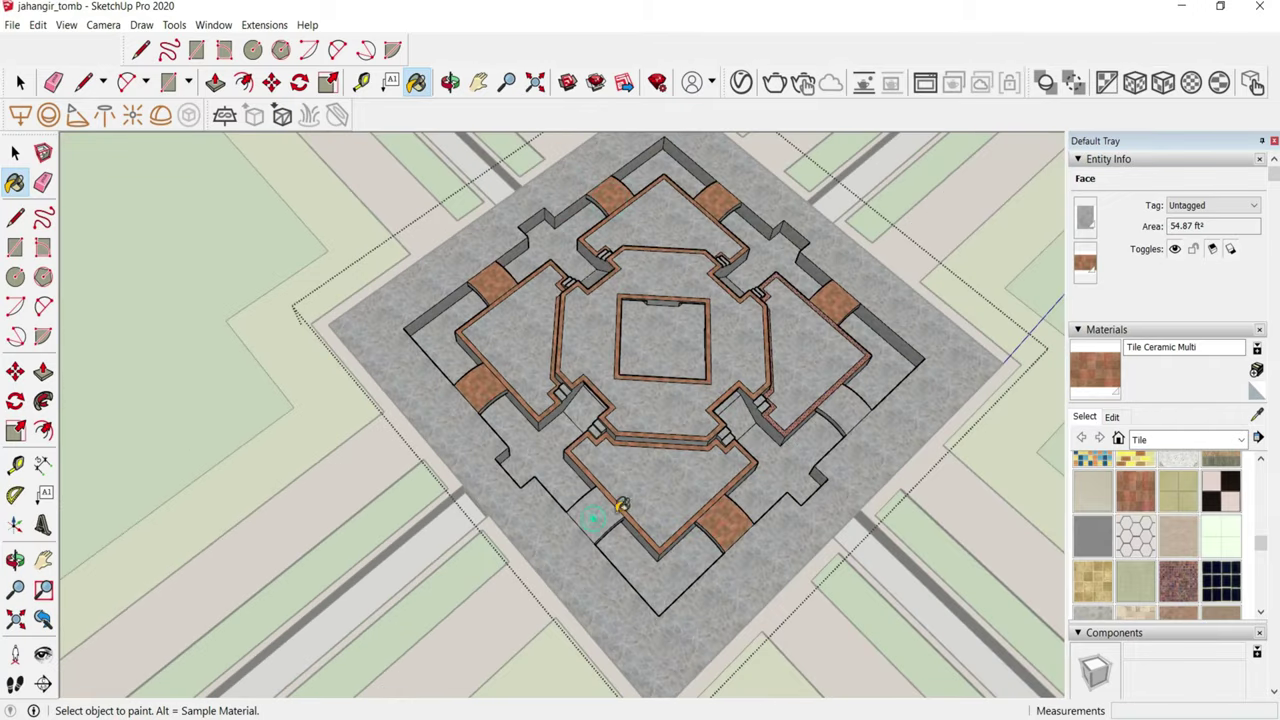
mouse_move(719, 588)
middle_mouse_down()
mouse_move(740, 537)
mouse_move(800, 531)
mouse_move(717, 586)
mouse_move(583, 567)
middle_mouse_up()
scroll(583, 567, "up", 2)
scroll(526, 517, "up", 2)
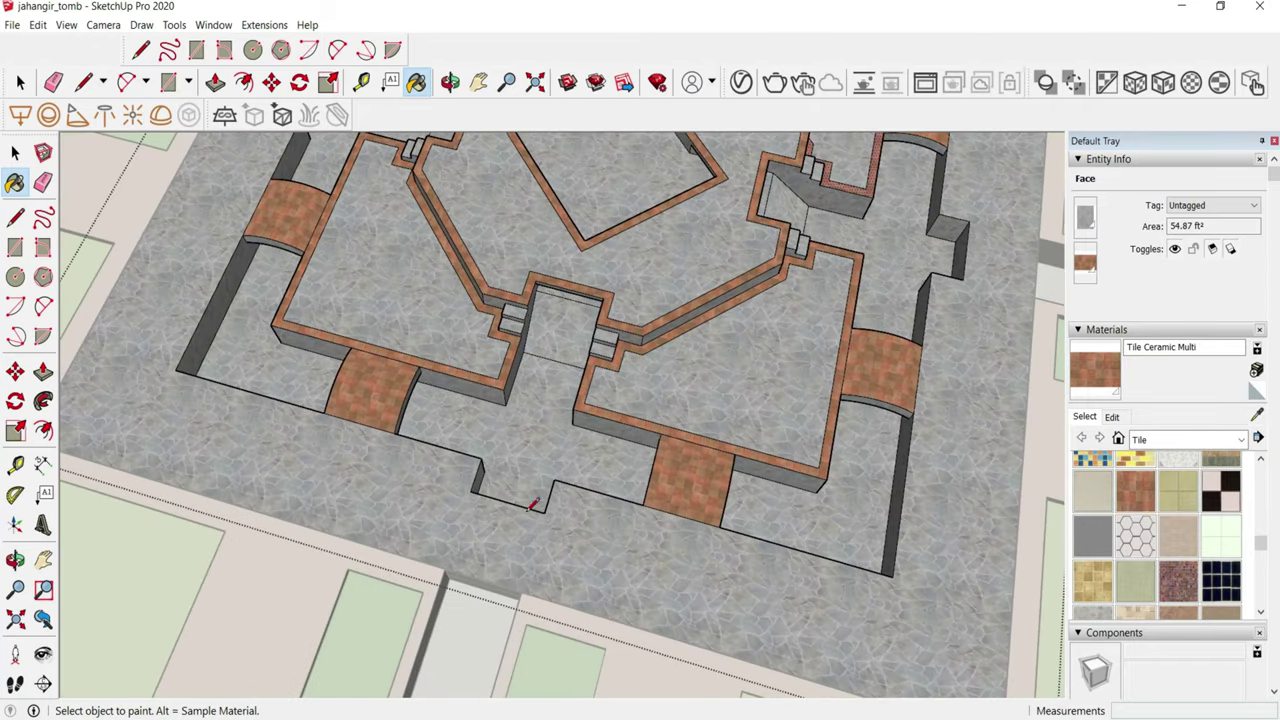
- Draw a line closing the outer terrace floor outline and select the new floor face
key("l")
left_click(394, 432)
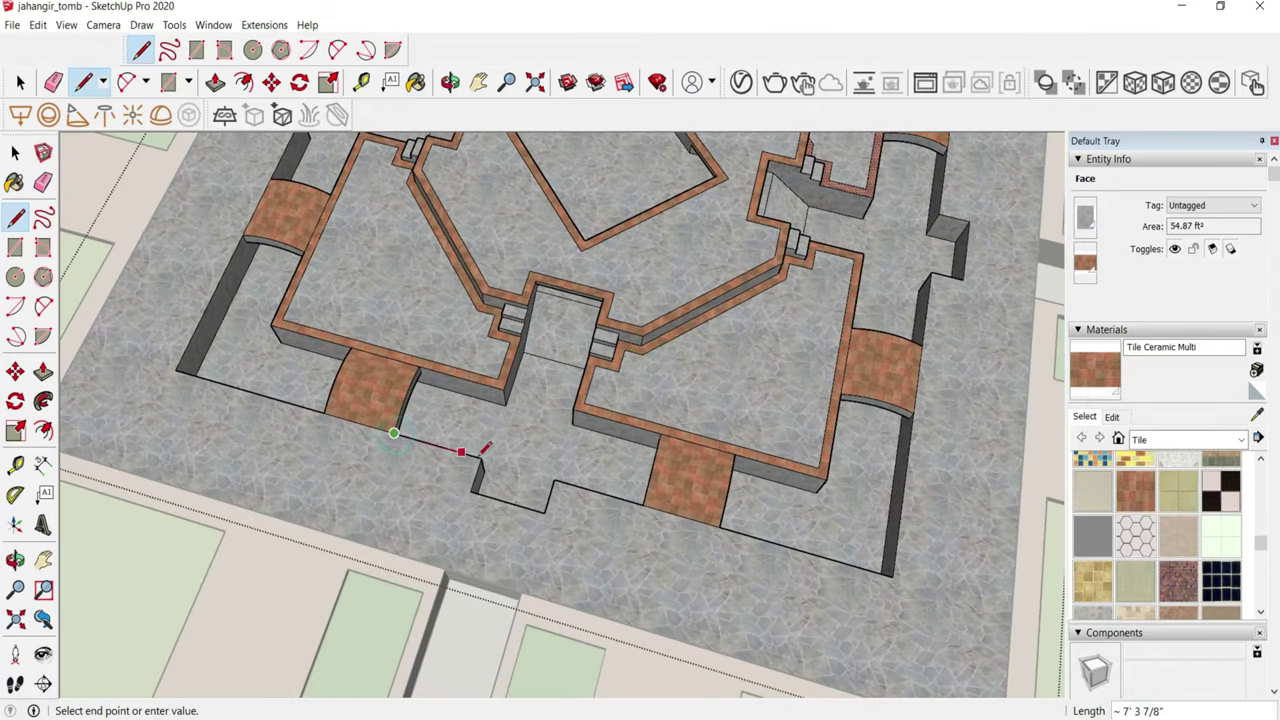
left_click(482, 462)
key("space")
left_click(514, 455)
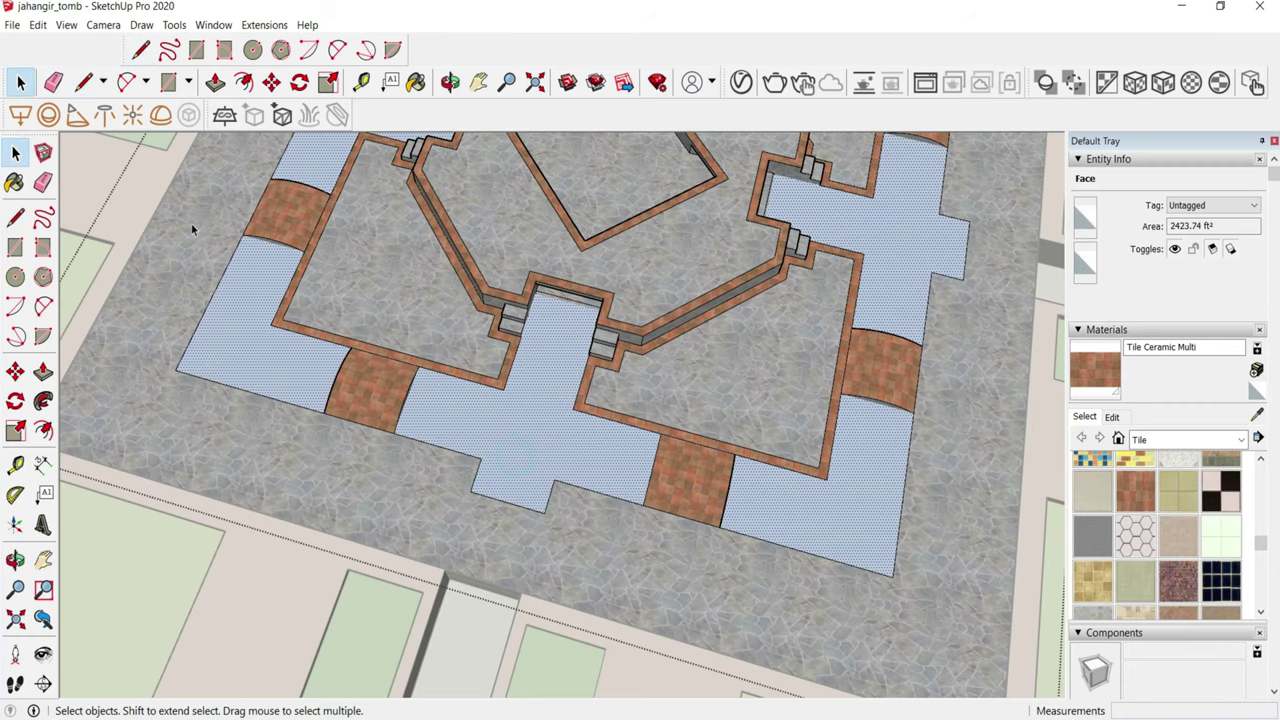
- Offset the outer terrace floor inward to create its border strip
left_click(243, 82)
left_click(549, 497)
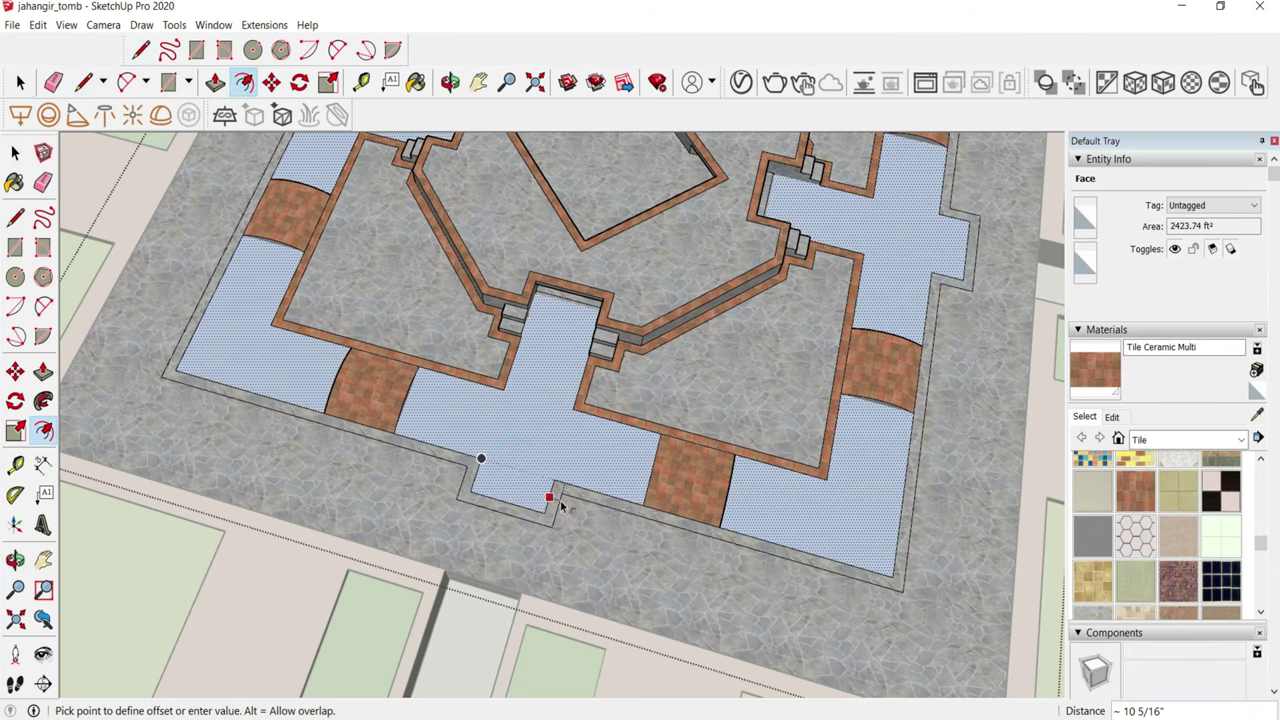
left_click(561, 507)
key("space")
key("ctrl+t")
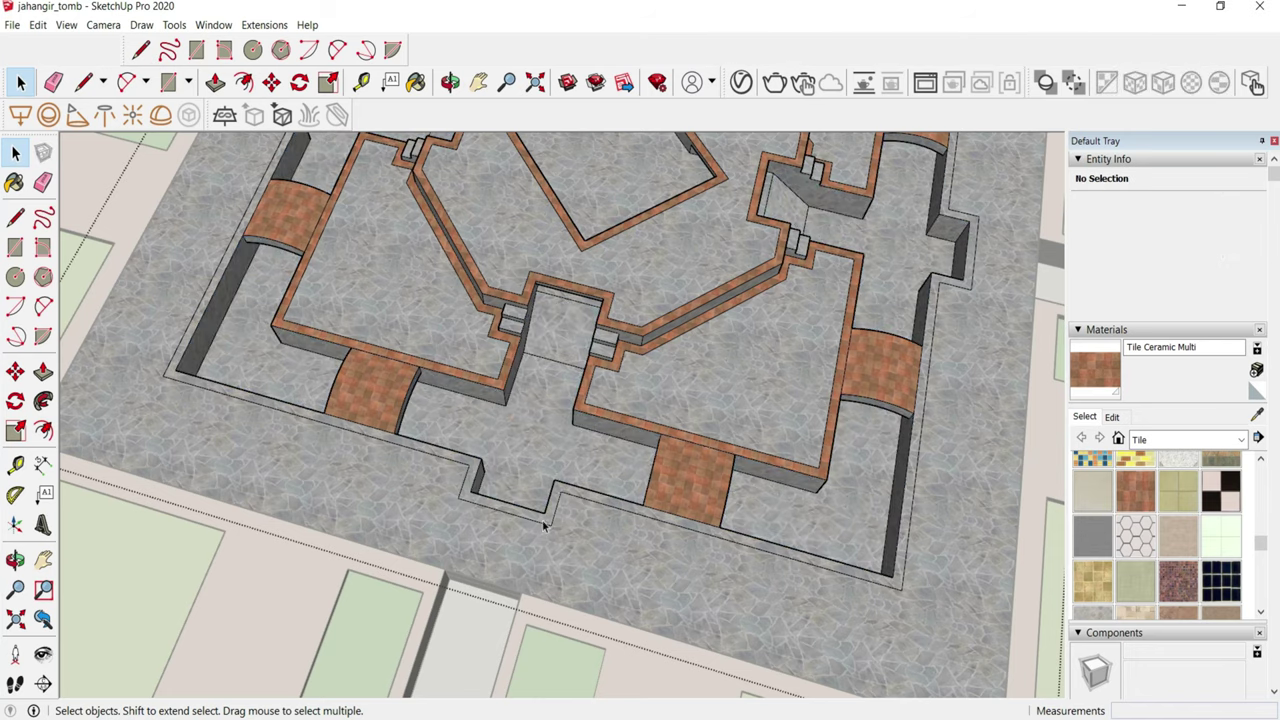
- Paint the outer inset border with Tile Ceramic Multi
left_click(1098, 370)
scroll(666, 503, "up", 2)
scroll(540, 517, "down", 6)
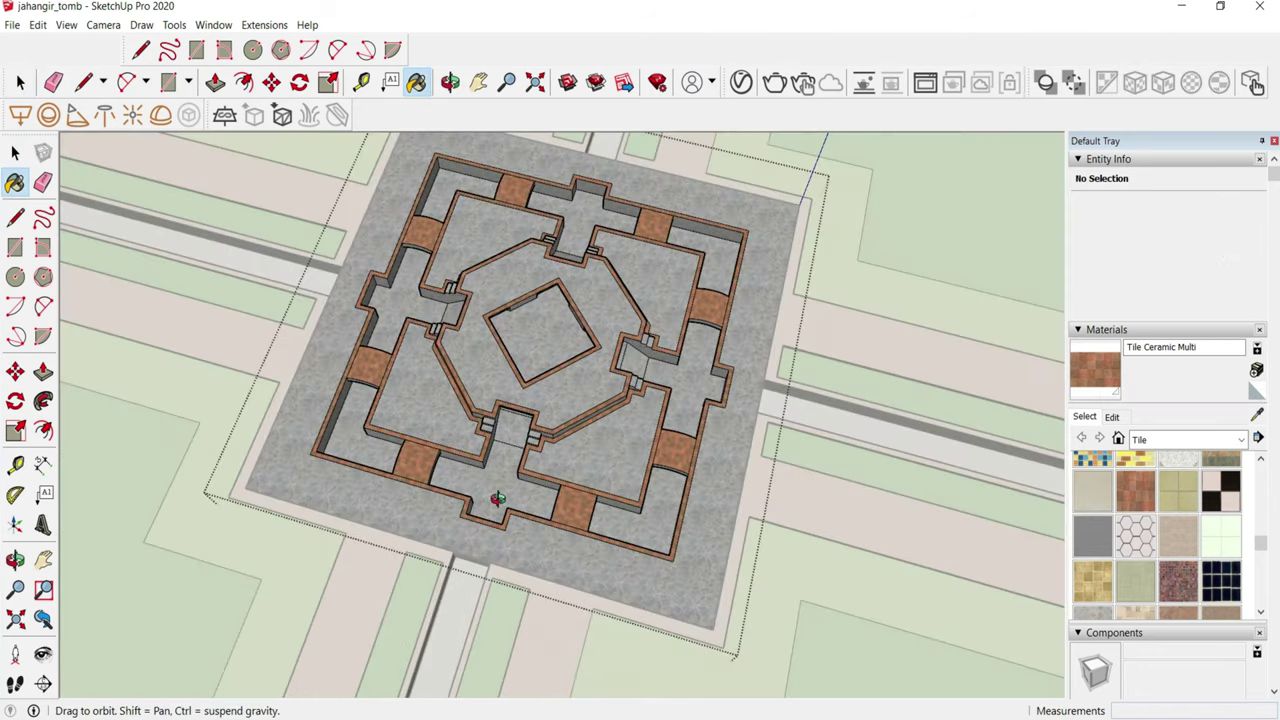
middle_click_drag(497, 500, 441, 360)
scroll(441, 360, "up", 2)
scroll(569, 389, "up", 2)
middle_click_drag(569, 389, 210, 430)
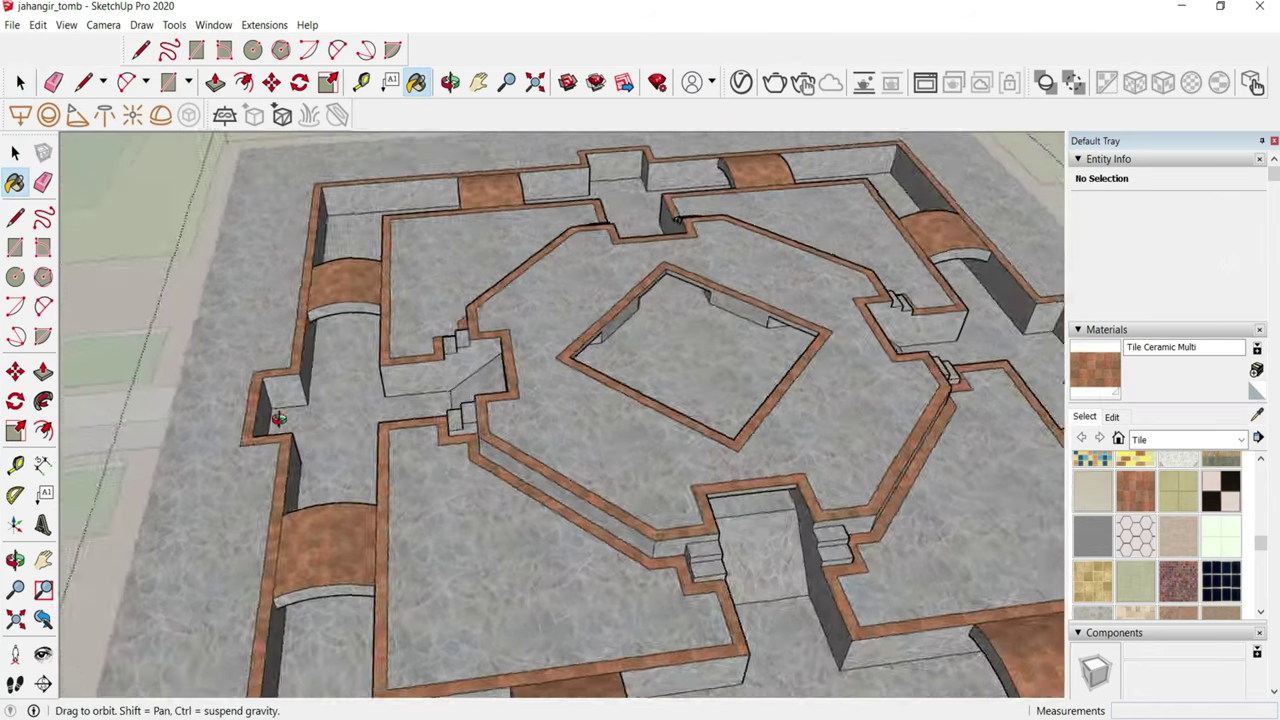
scroll(210, 430, "up", 1)
scroll(489, 443, "down", 3)
scroll(491, 470, "down", 2)
scroll(491, 470, "down", 2)
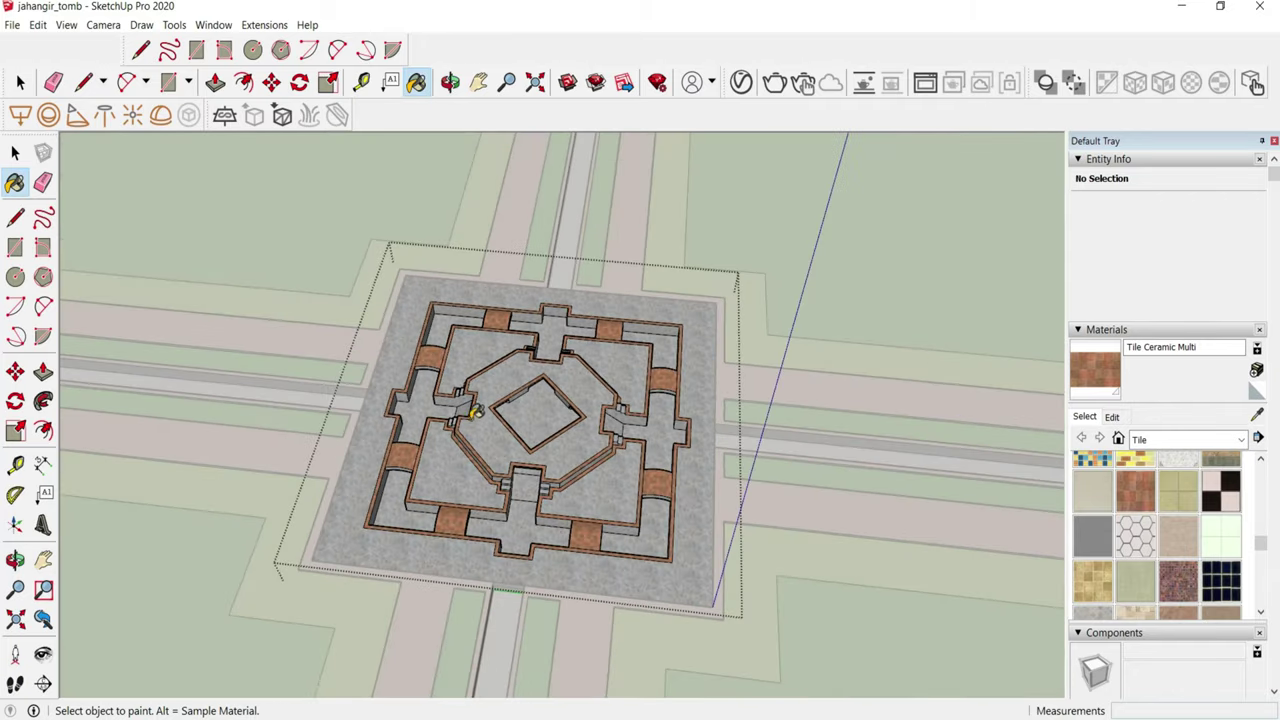
- Turn the tomb pavilion group into a component named 1133
key("space")
right_click(501, 416)
left_click(574, 216)
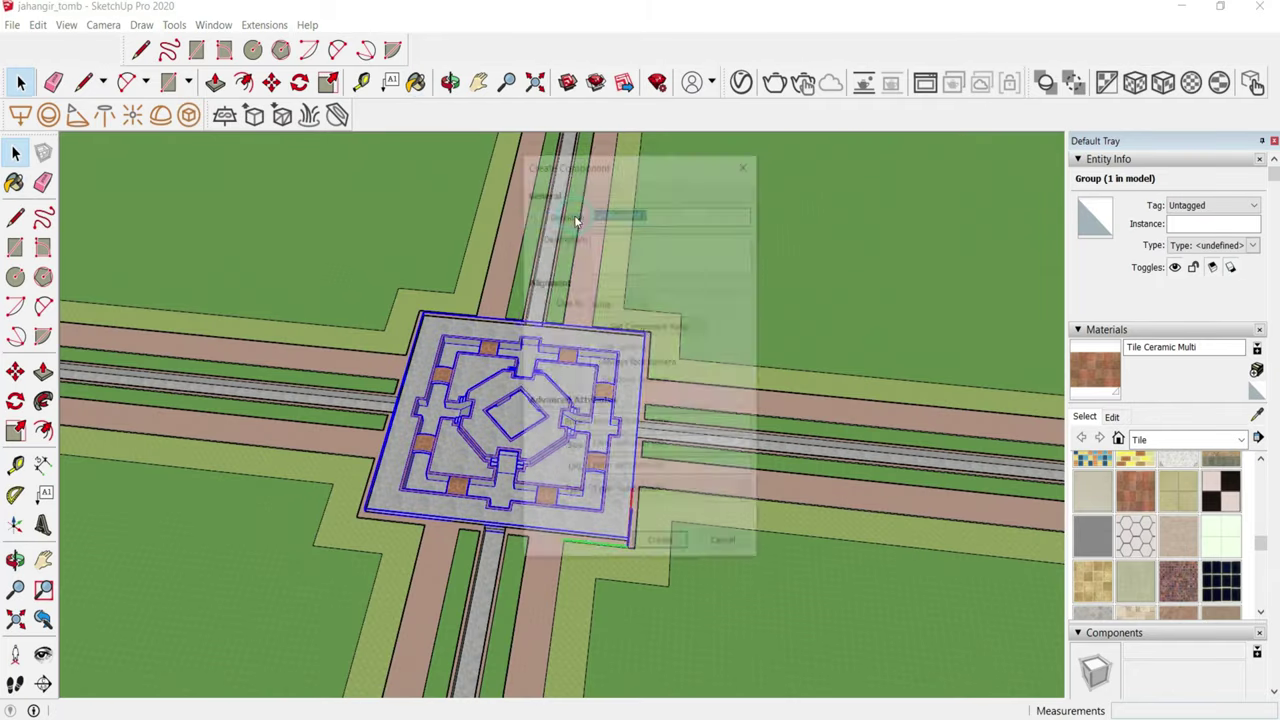
type("1133")
key("Return")
scroll(636, 206, "down", 3)
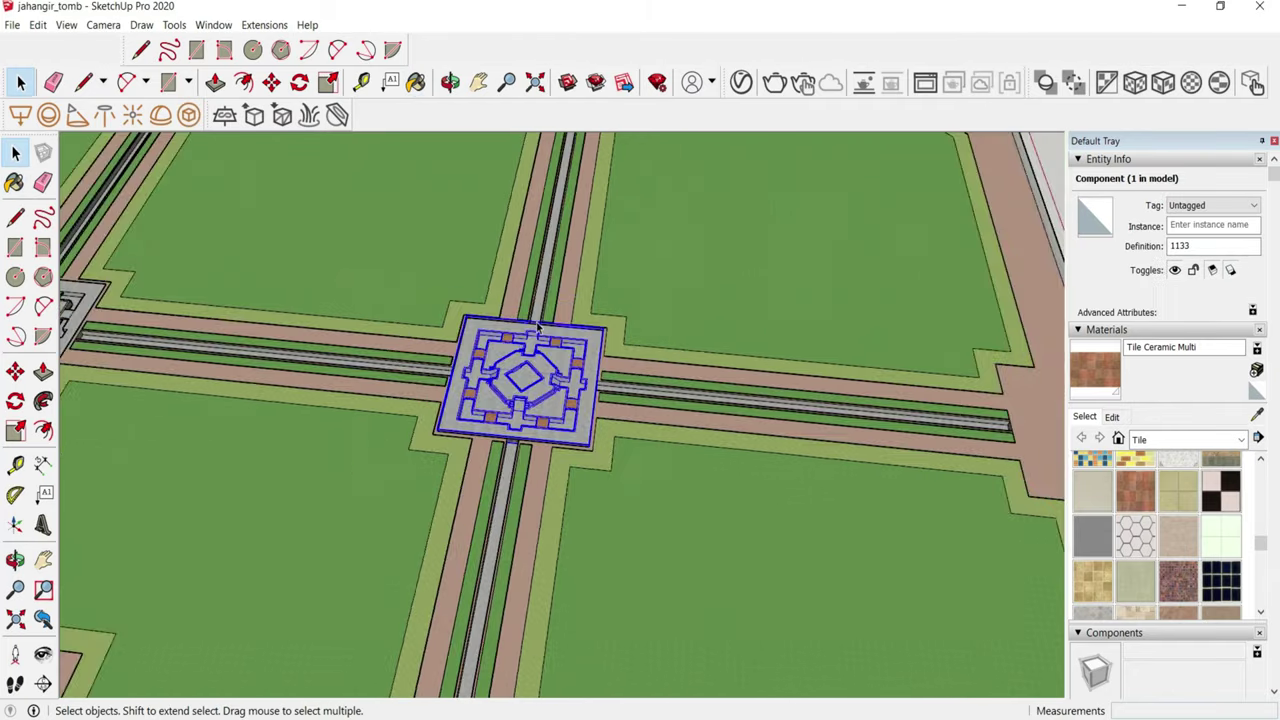
scroll(525, 307, "down", 3)
scroll(495, 560, "up", 2)
scroll(480, 515, "up", 3)
- From a top-down view, select Tile Ceramic Multi and begin a line at the outer wall's corner
left_click(609, 499)
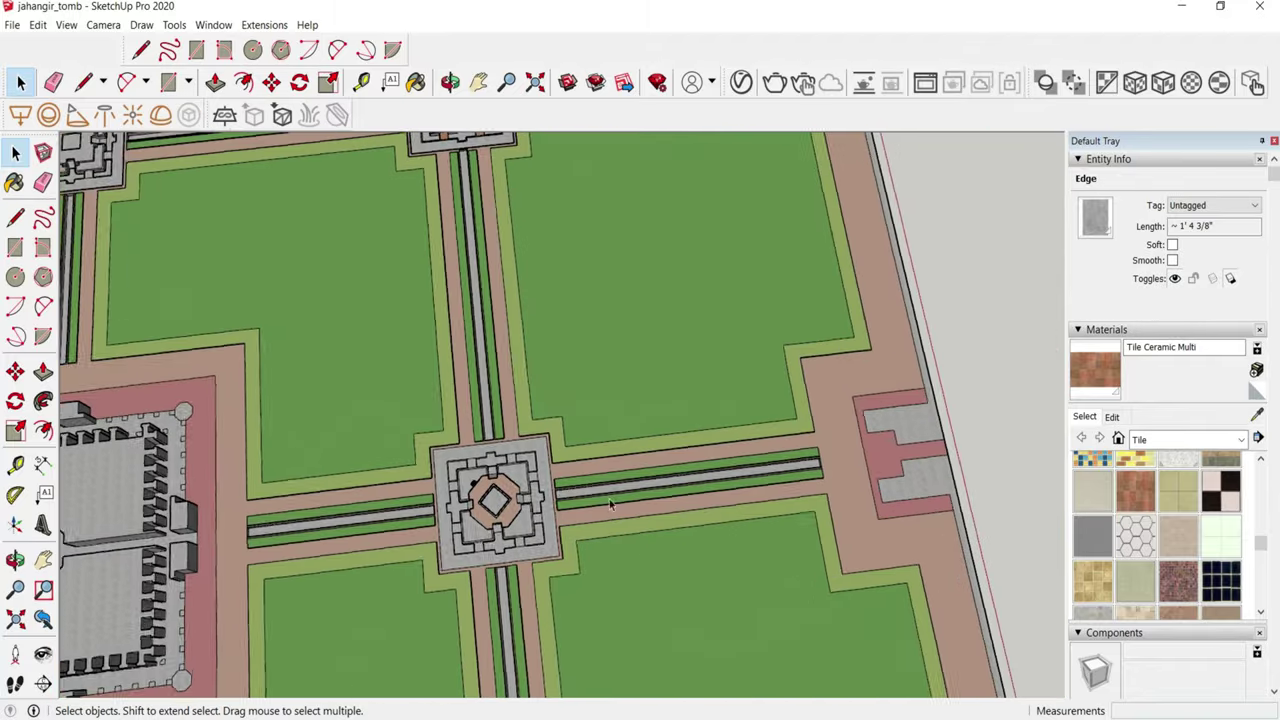
middle_click_drag(507, 501, 491, 491)
scroll(491, 491, "up", 4)
key("e")
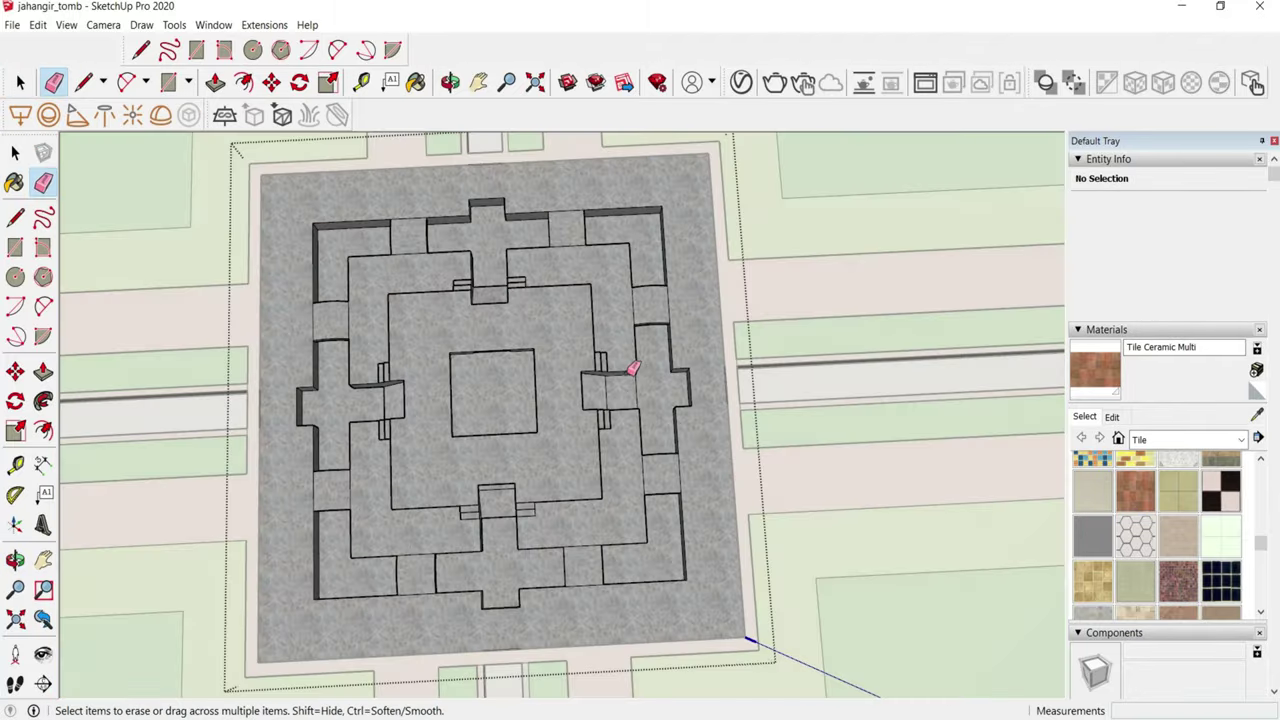
left_click(1088, 383)
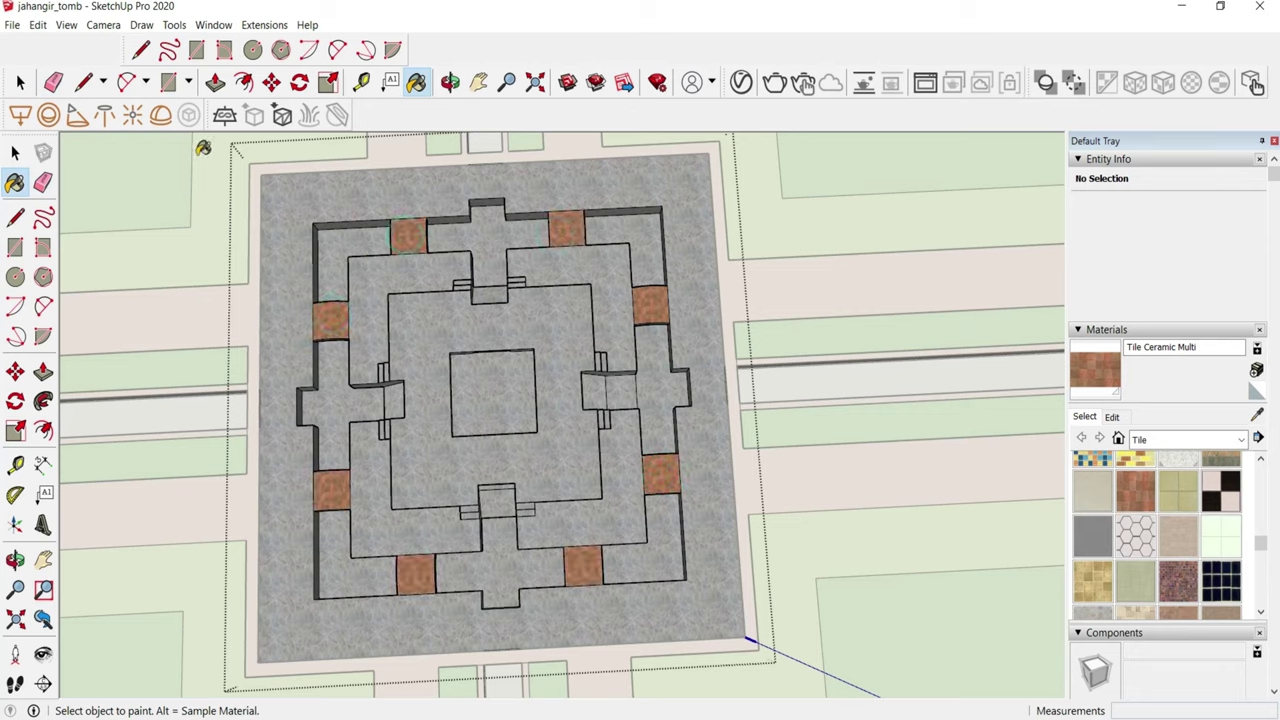
key("l")
scroll(175, 214, "up", 2)
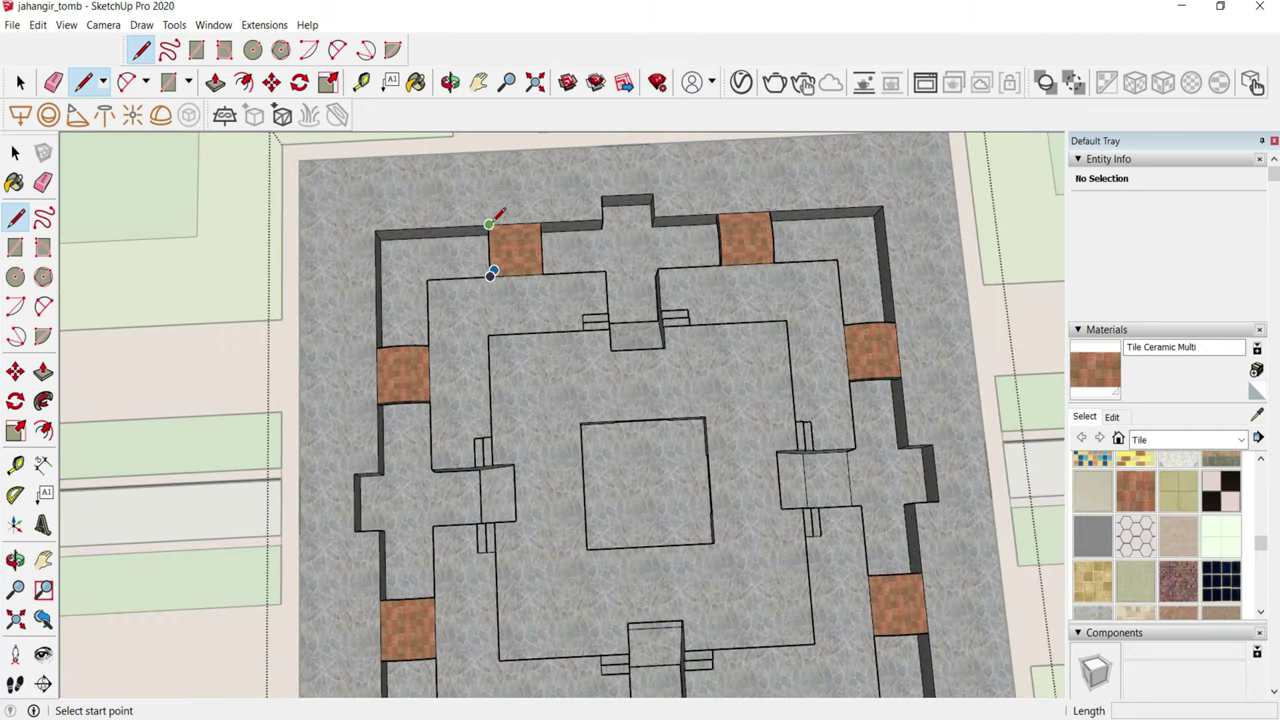
left_click(488, 224)
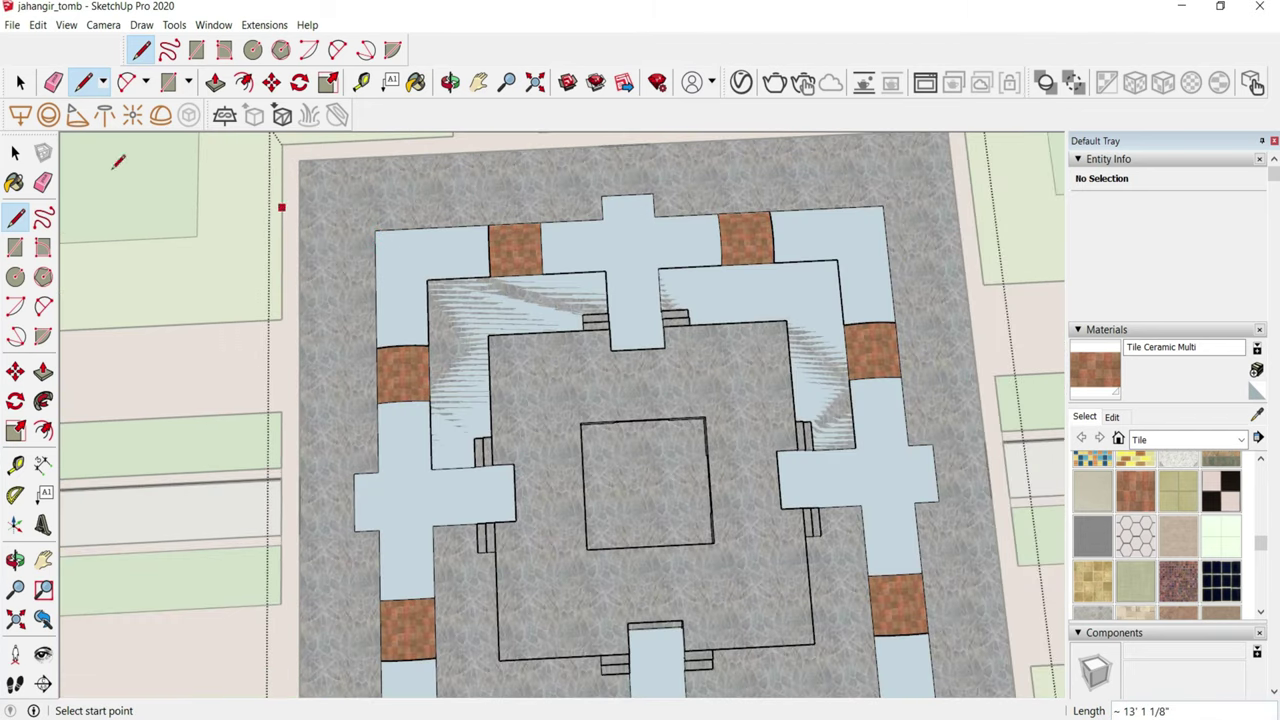
- Offset the outer terrace wall face to add a narrow border outline
left_click(243, 82)
left_click(430, 248)
left_click(437, 233)
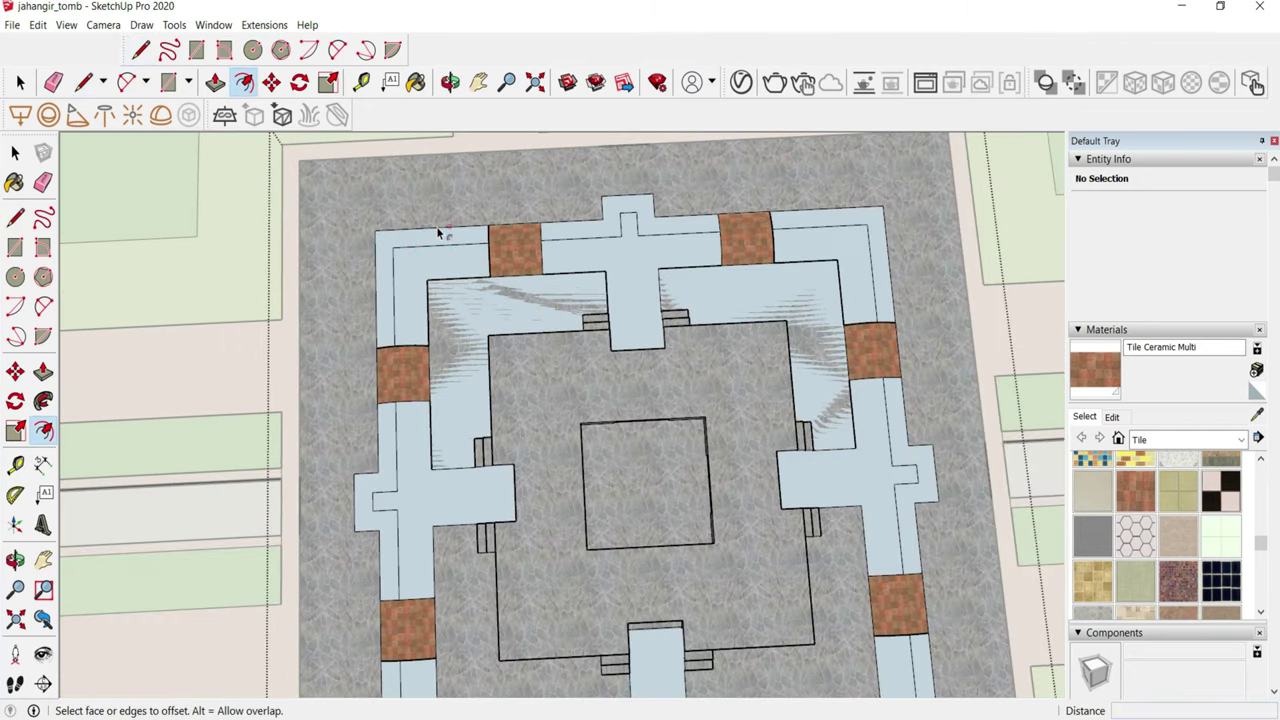
left_click(436, 228)
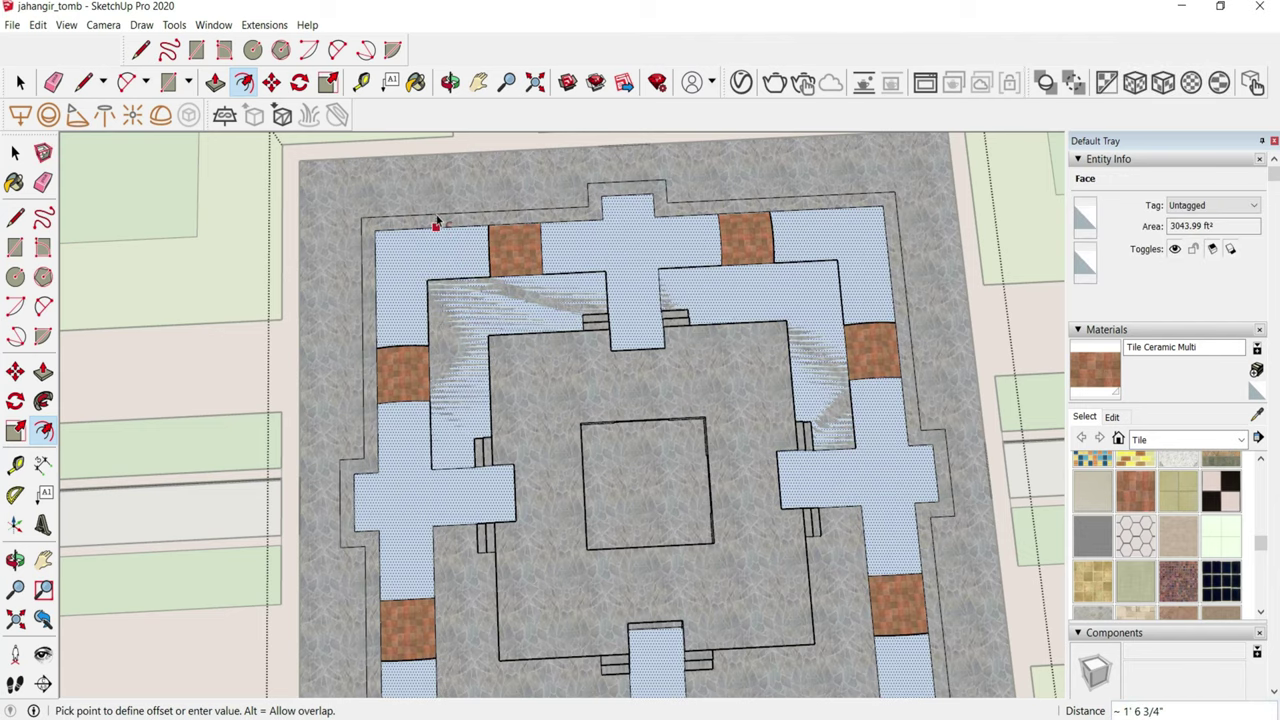
left_click(436, 224)
key("space")
key("ctrl+t")
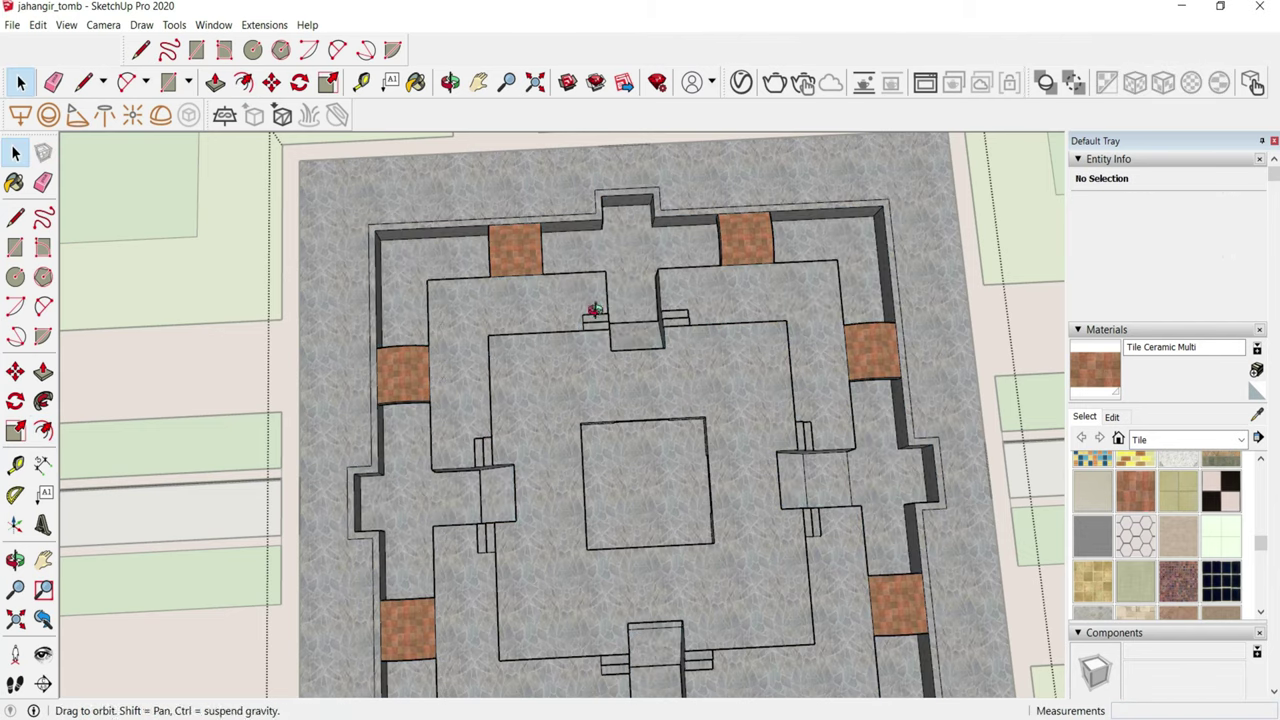
- Inset an outline just inside the first L-shaped wall face
middle_click_drag(594, 310, 443, 323)
left_click(443, 323)
scroll(443, 323, "down", 3)
scroll(457, 366, "up", 3)
scroll(457, 366, "up", 2)
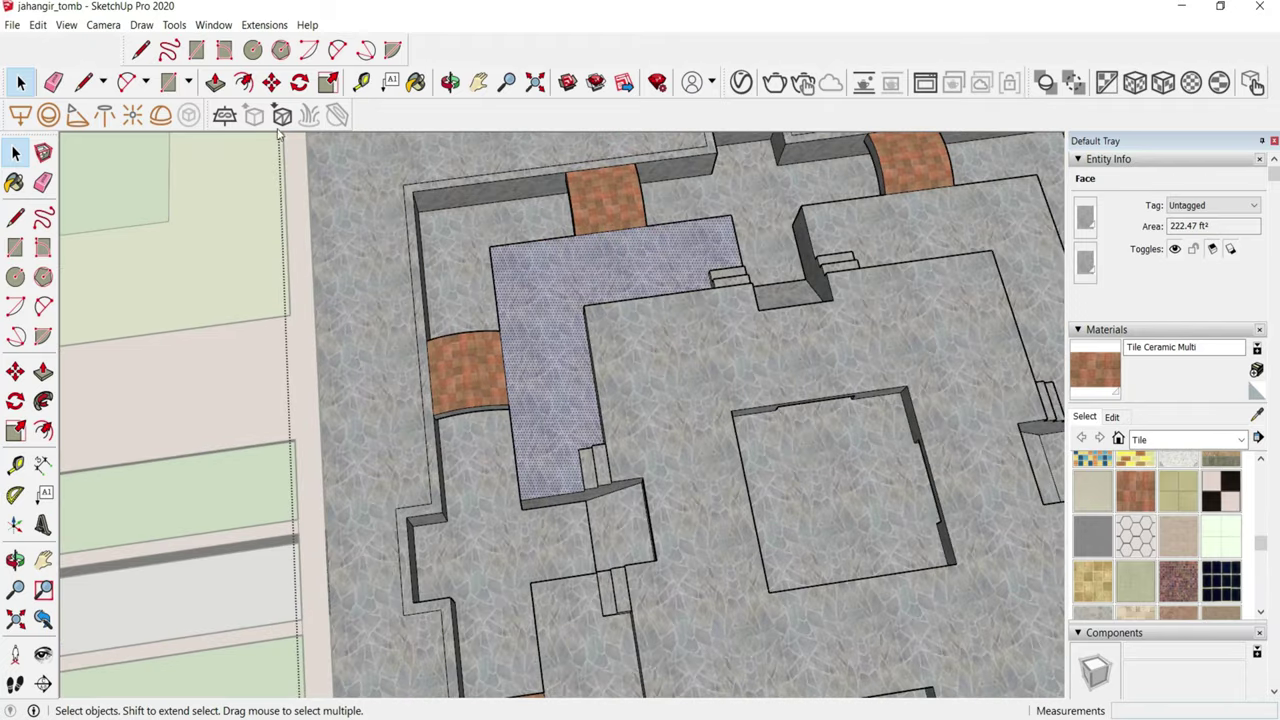
left_click(243, 82)
scroll(568, 286, "up", 2)
left_click(571, 216)
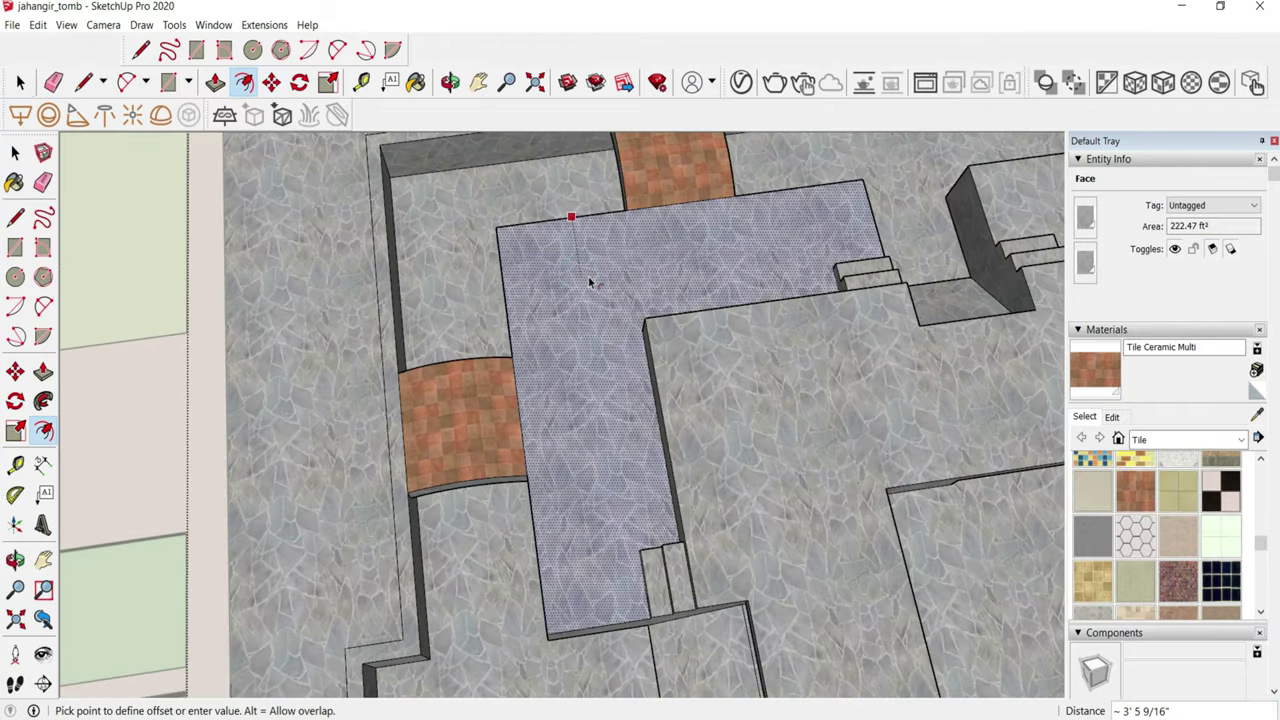
left_click(588, 283)
scroll(391, 373, "down", 4)
scroll(843, 249, "up", 2)
scroll(748, 271, "up", 2)
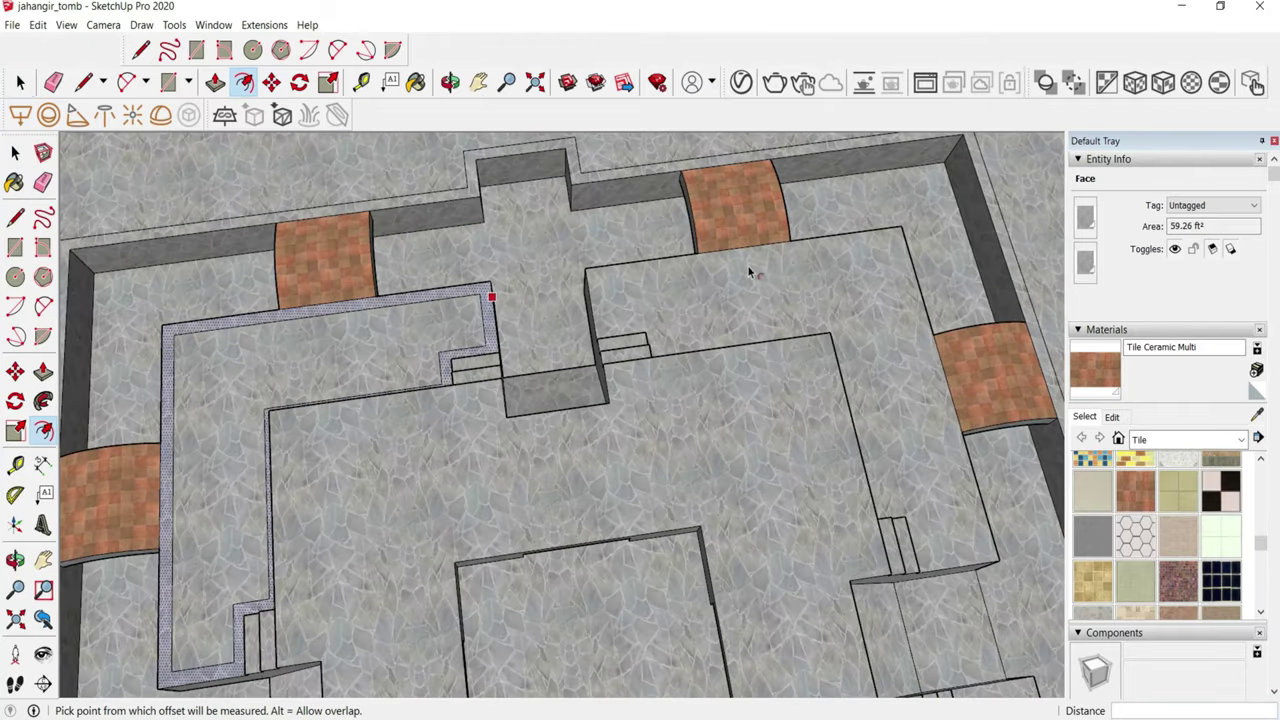
key("space")
- Offset an outline inside the upper-right L-shaped face
scroll(714, 290, "down", 4)
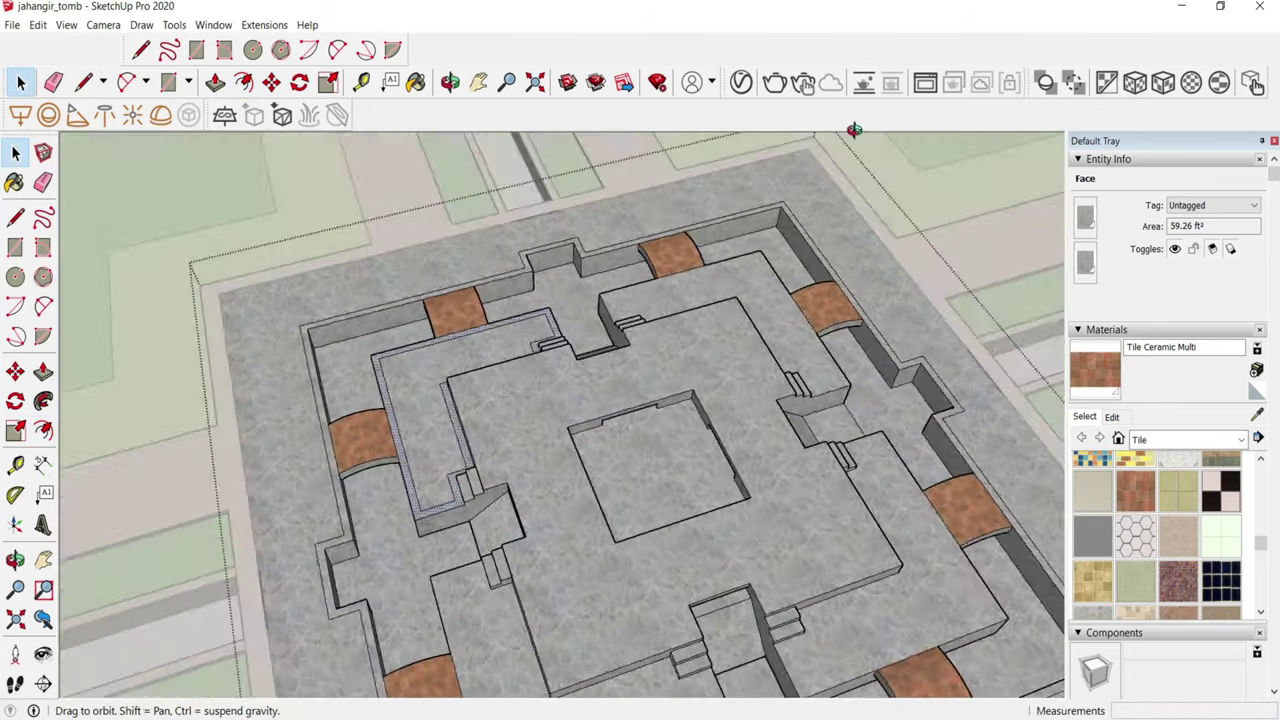
mouse_move(714, 290)
middle_mouse_down()
mouse_move(864, 215)
mouse_move(732, 325)
mouse_move(640, 370)
middle_mouse_up()
scroll(864, 215, "up", 2)
scroll(640, 365, "up", 2)
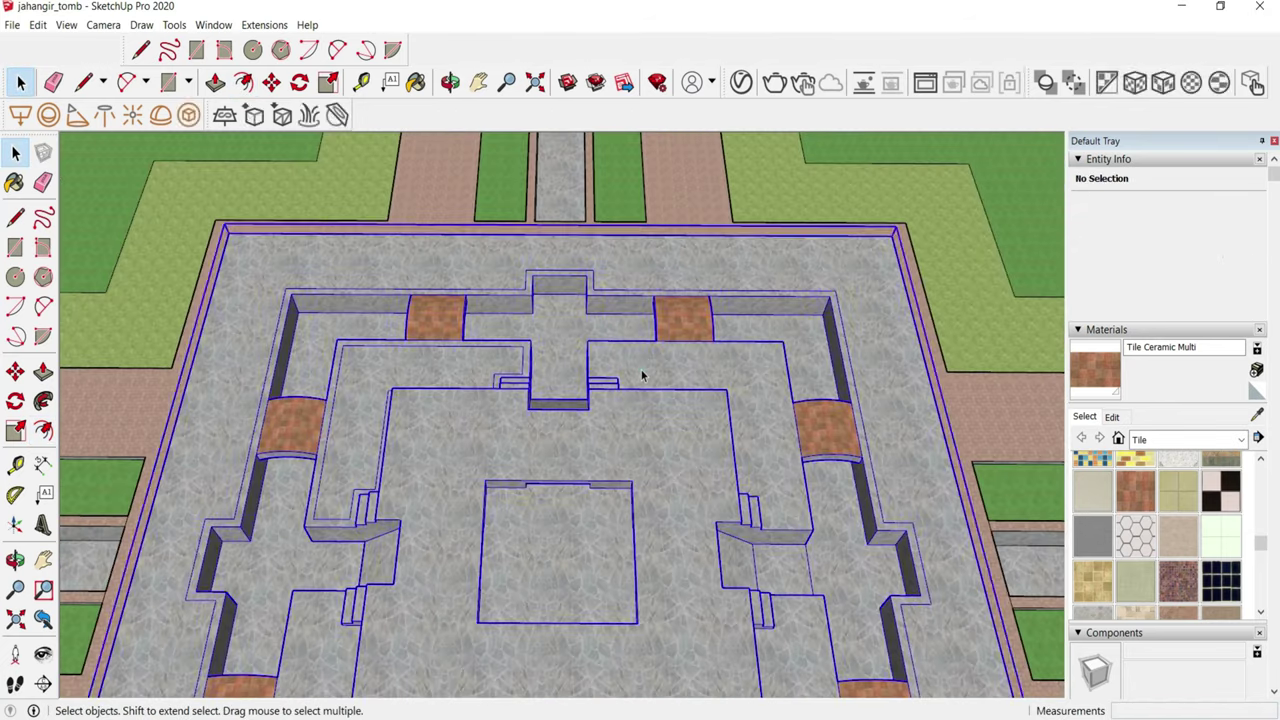
scroll(632, 358, "up", 2)
key("f")
left_click(755, 331)
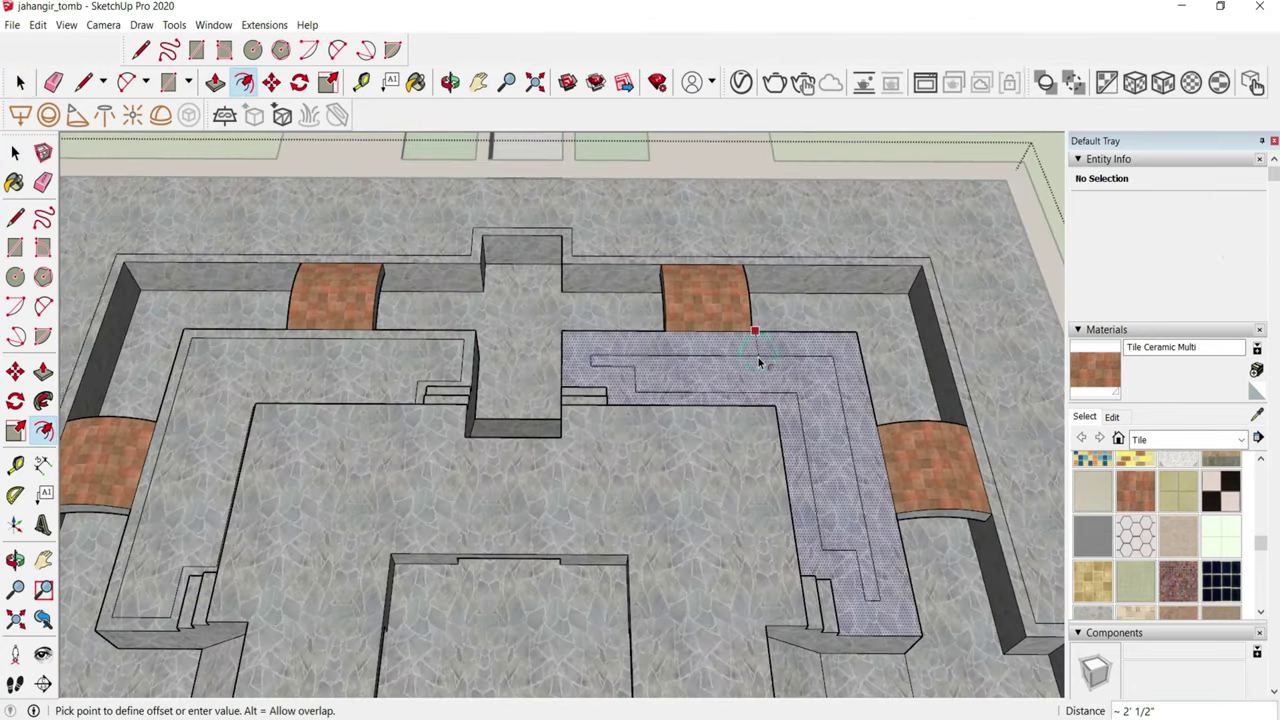
key("Return")
scroll(651, 294, "down", 3)
scroll(843, 600, "down", 2)
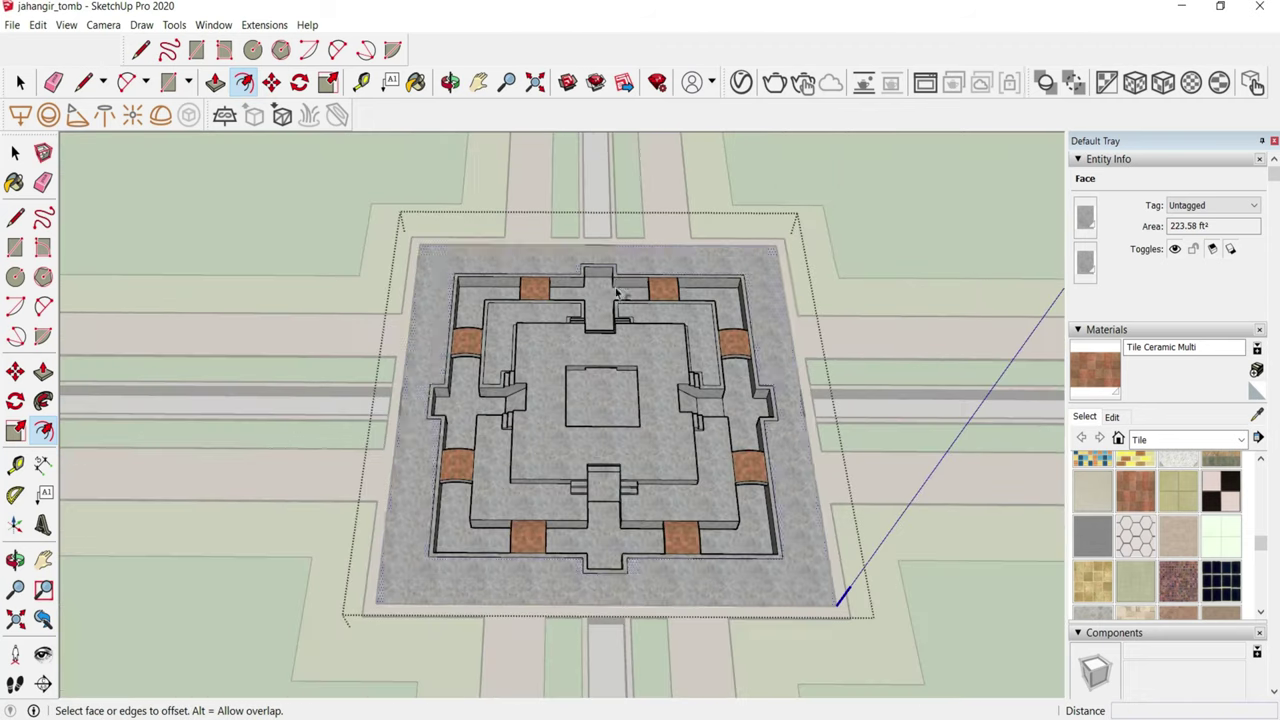
scroll(829, 623, "up", 1)
scroll(670, 488, "up", 4)
- Offset another L-shaped face just inside its edges
left_click(670, 488)
key("Return")
scroll(677, 491, "down", 3)
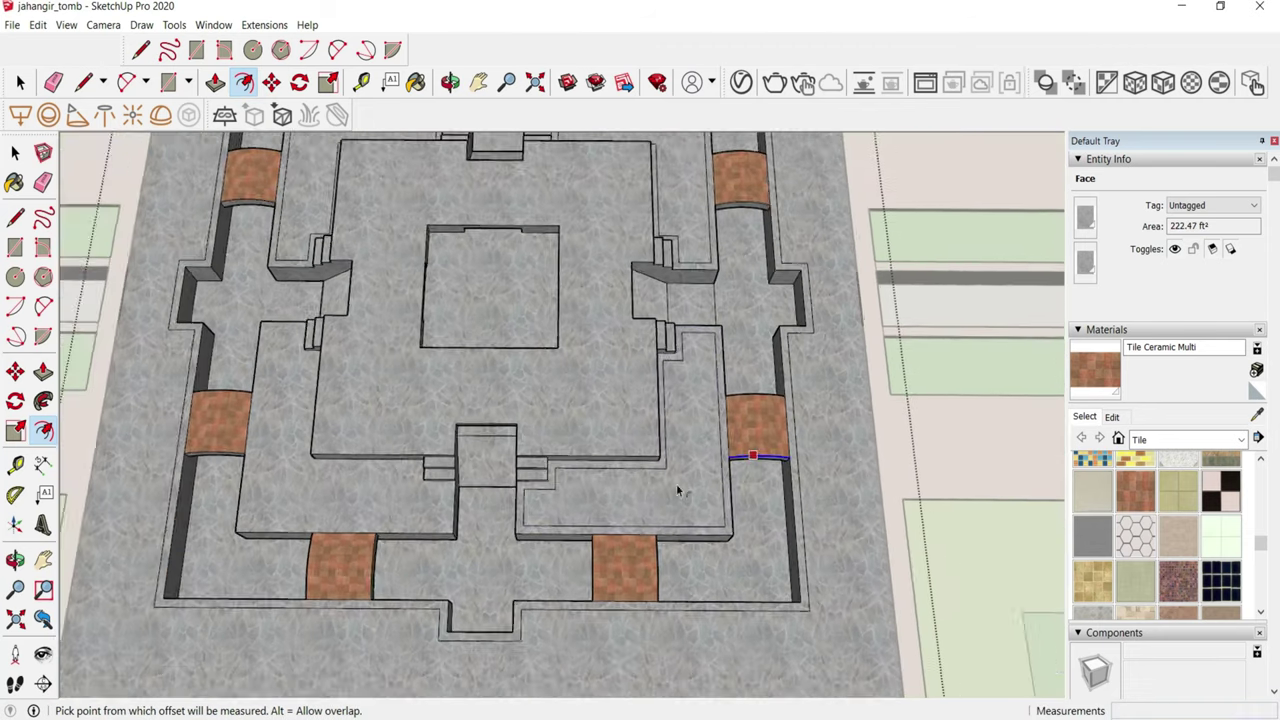
scroll(394, 430, "up", 4)
- Offset the opposite L-shaped face by 9, then pick the face near the steps
left_click(392, 425)
type("9")
key("Return")
scroll(423, 514, "down", 3)
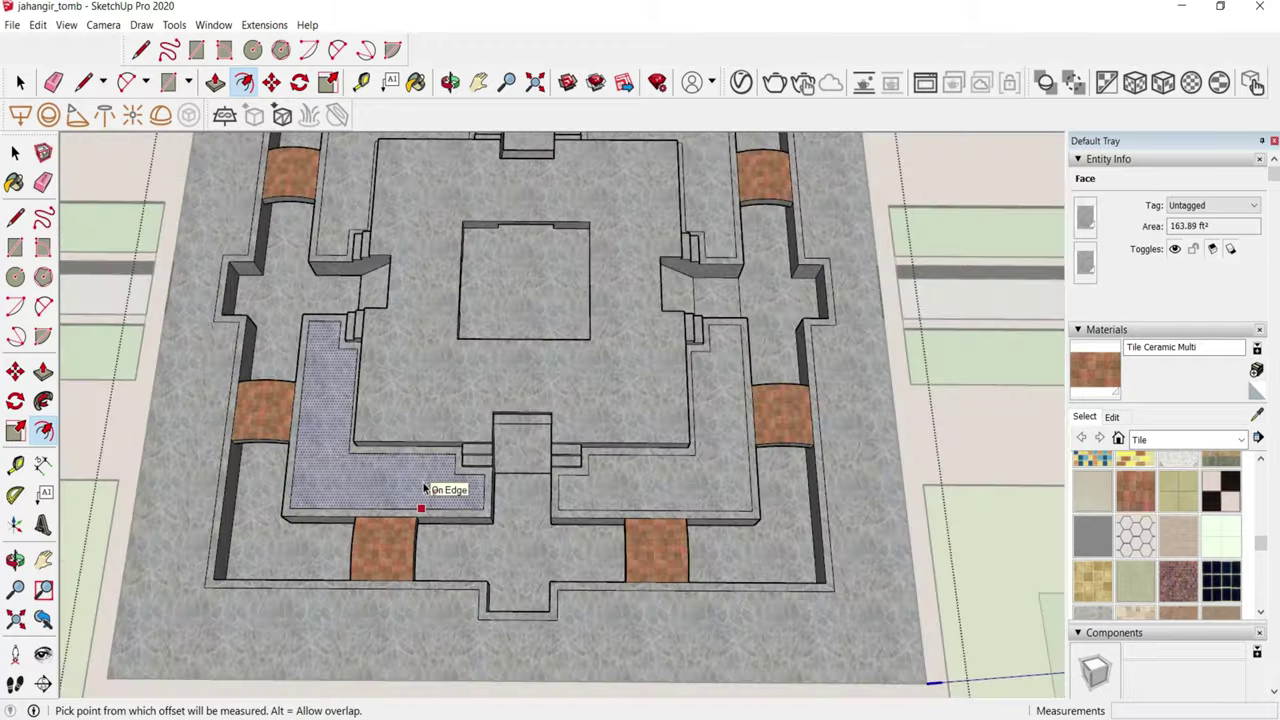
scroll(429, 491, "up", 2)
mouse_move(329, 480)
middle_mouse_down()
mouse_move(330, 360)
mouse_move(551, 391)
mouse_move(406, 456)
middle_mouse_up()
scroll(330, 360, "up", 3)
scroll(549, 320, "up", 2)
scroll(330, 341, "down", 1)
left_click(330, 341)
- Draw a thin strip rectangle beside the left steps and erase its leftover edges
scroll(406, 456, "down", 3)
key("r")
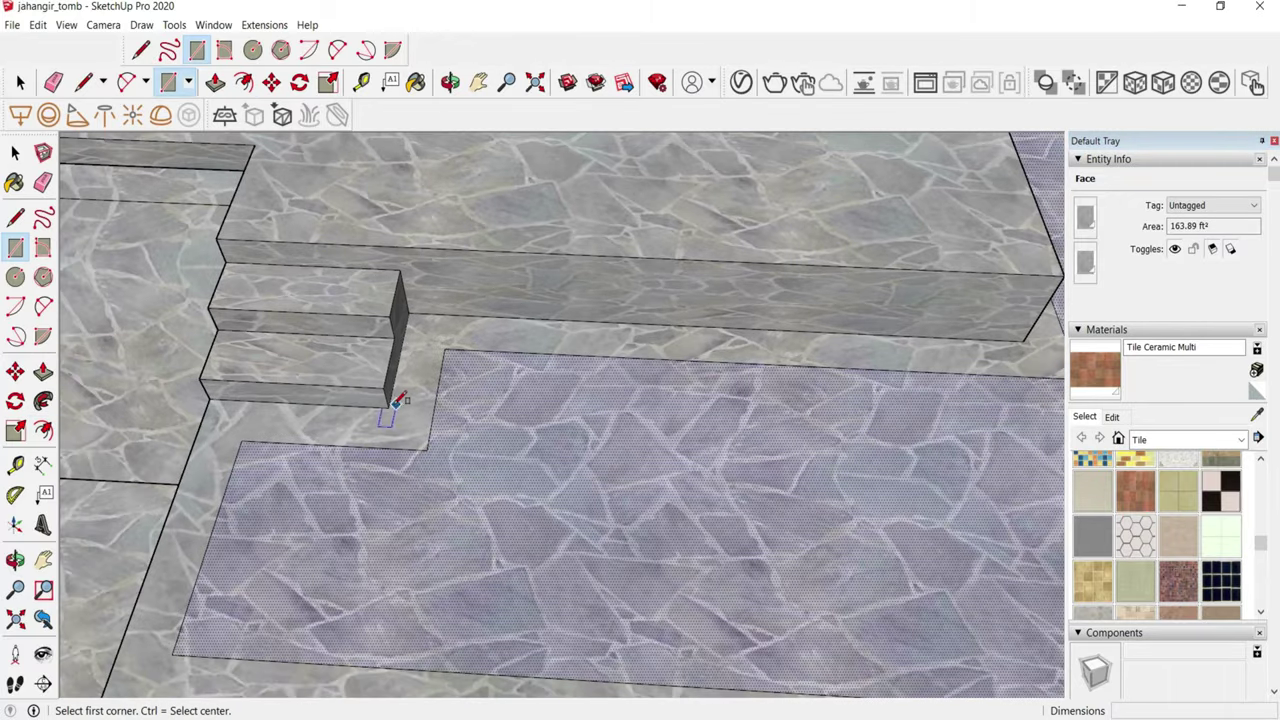
left_click(394, 400)
key("Escape")
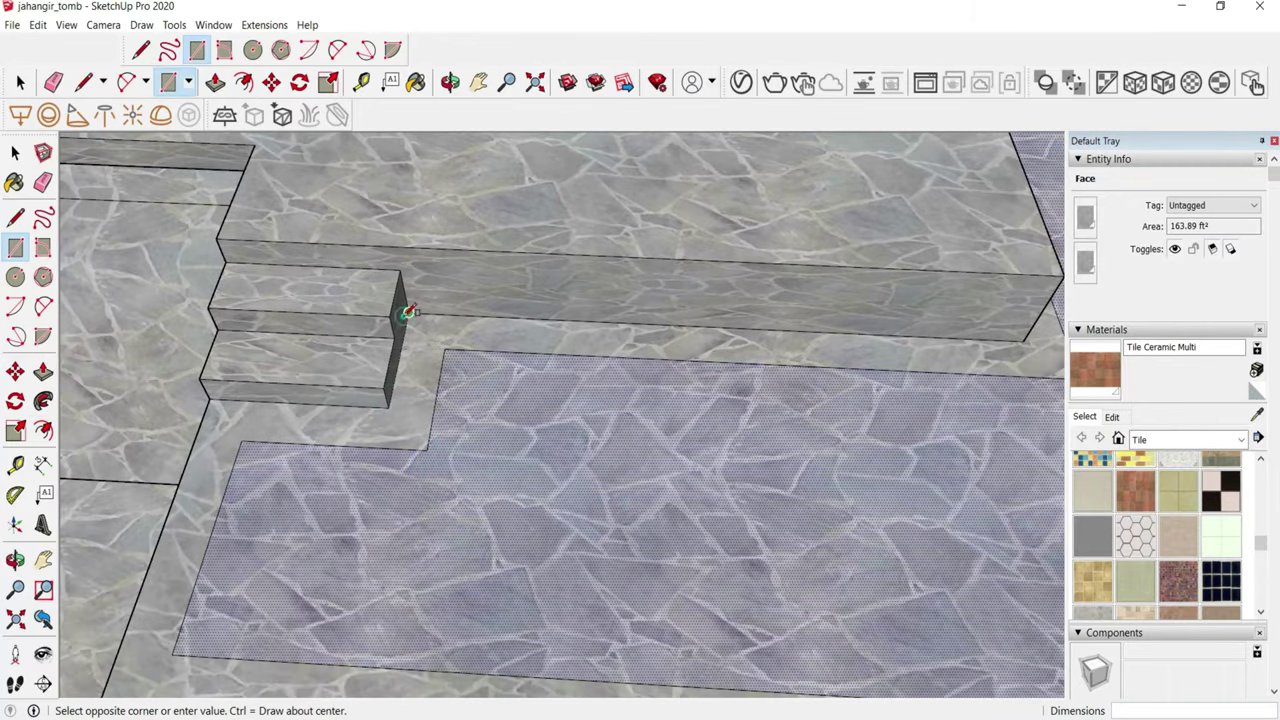
scroll(407, 313, "down", 2)
left_click(428, 438)
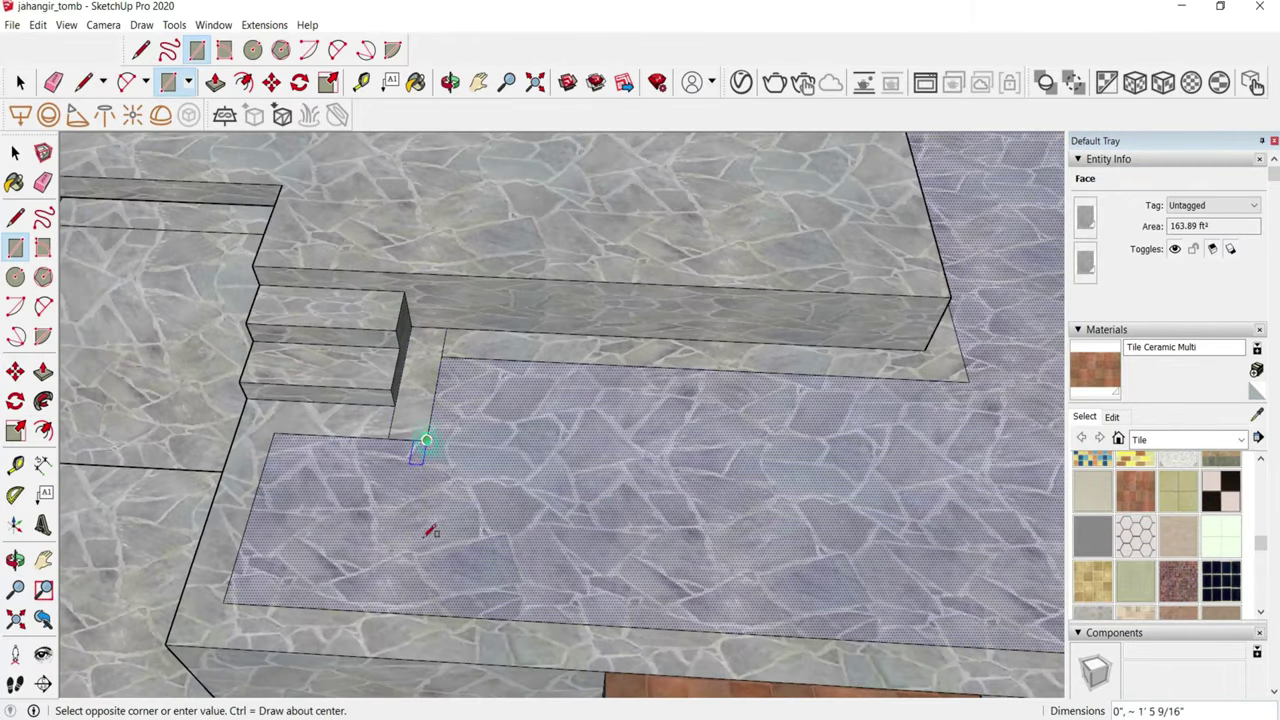
left_click(383, 656)
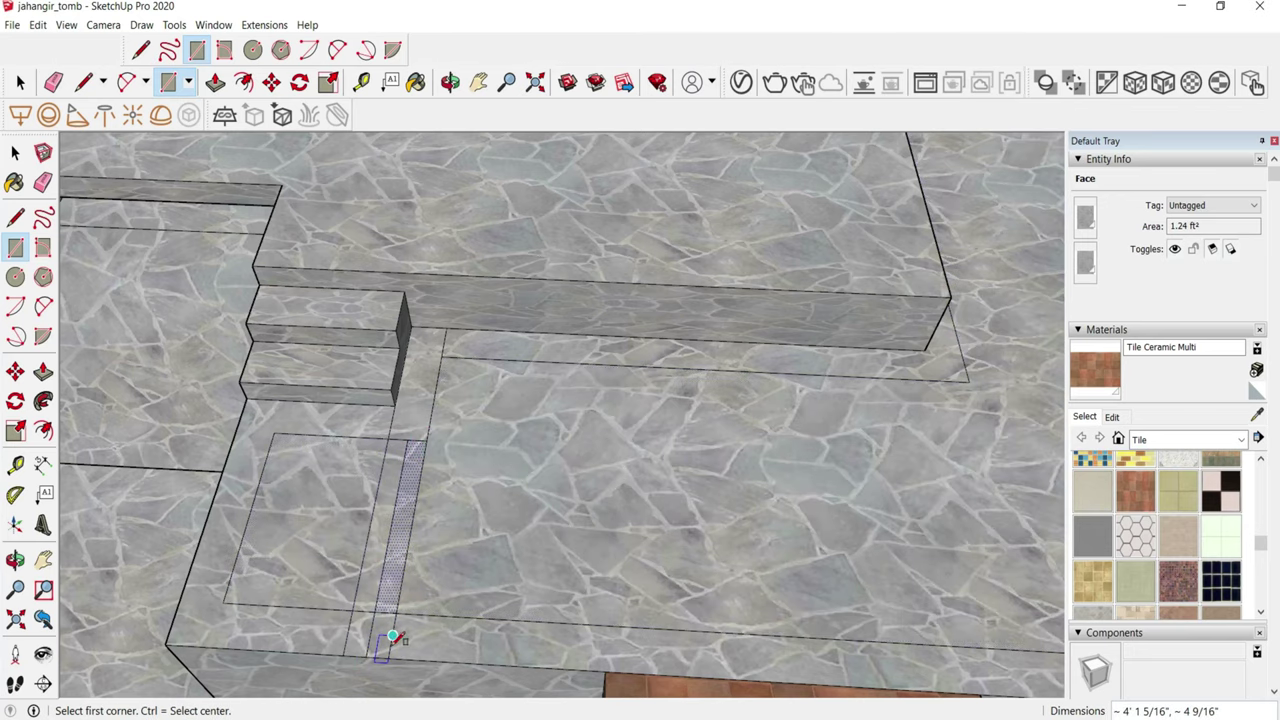
key("e")
left_click_drag(371, 628, 404, 426)
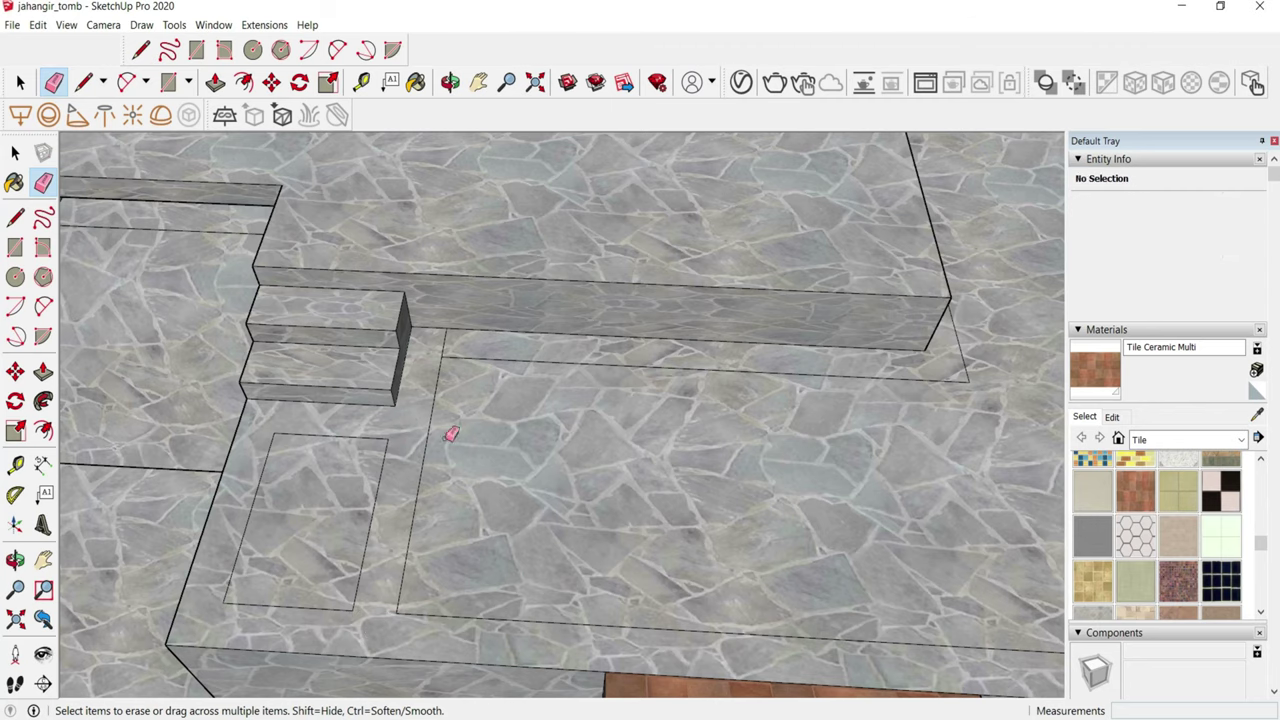
- Add a line from the step corner down to the inset outline
middle_click_drag(692, 461, 734, 429)
scroll(294, 520, "up", 3)
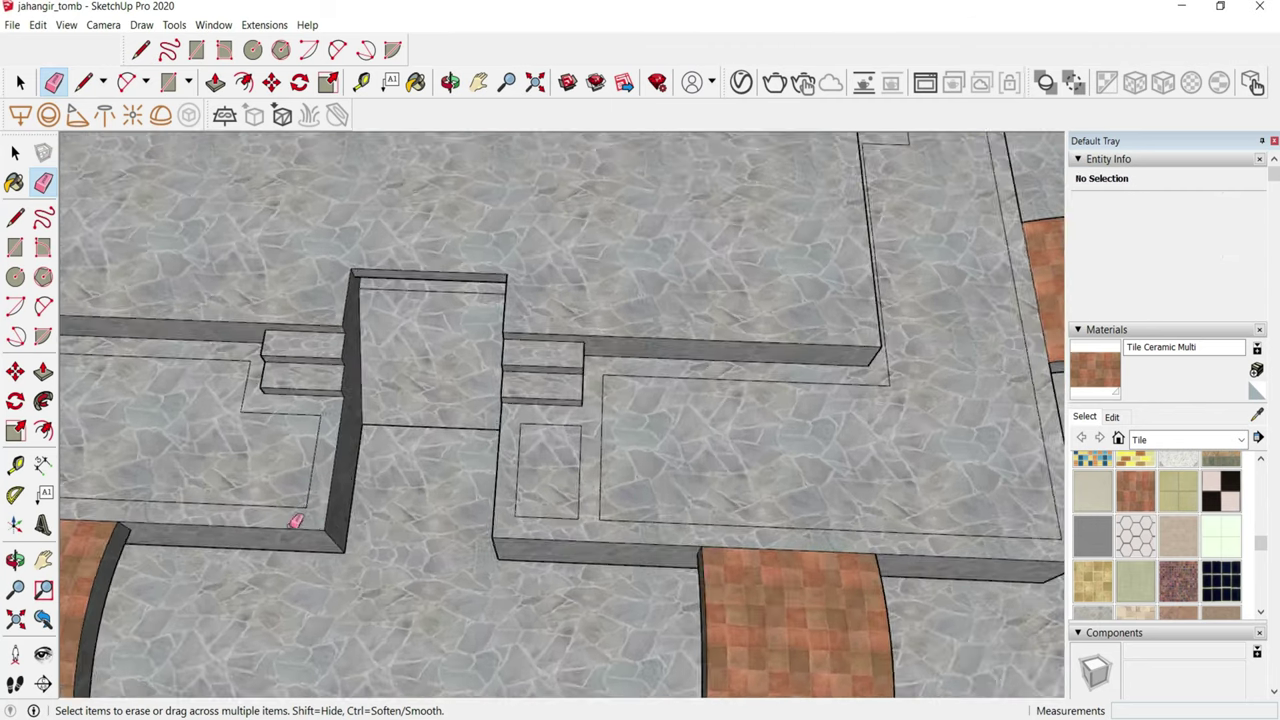
scroll(180, 400, "up", 2)
scroll(250, 399, "up", 2)
scroll(250, 399, "up", 1)
scroll(270, 340, "up", 1)
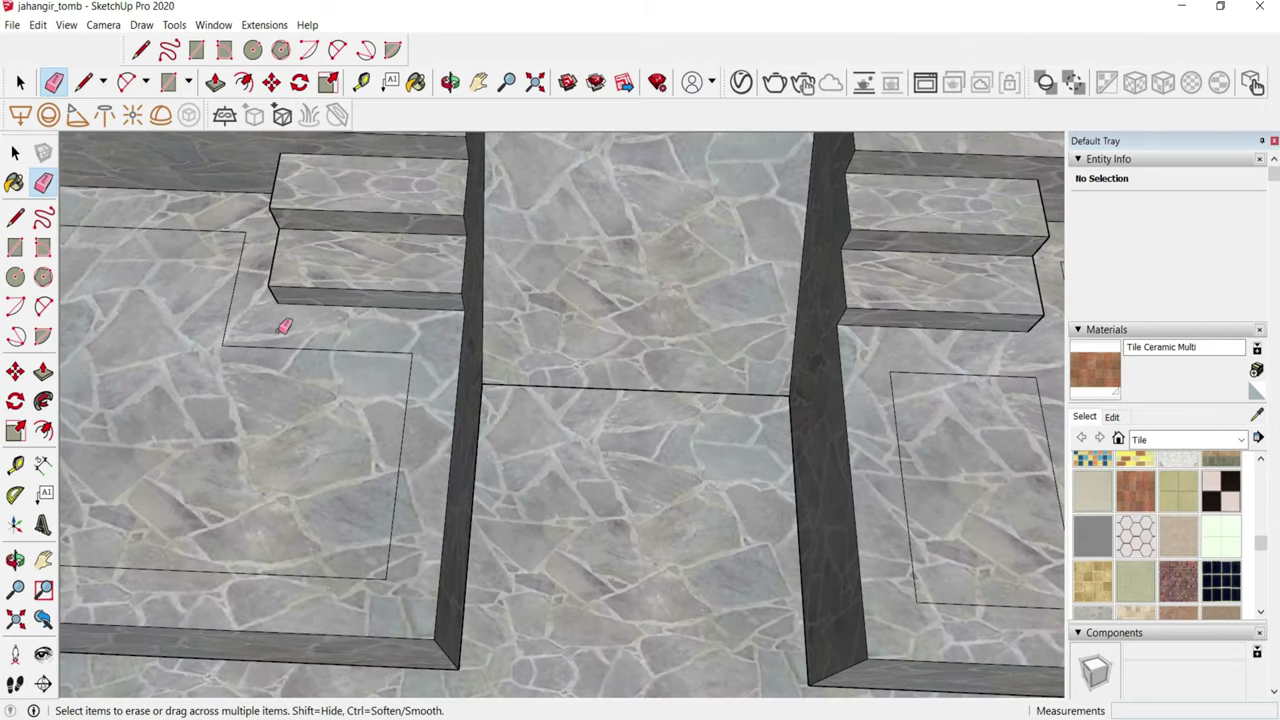
key("l")
left_click(221, 345)
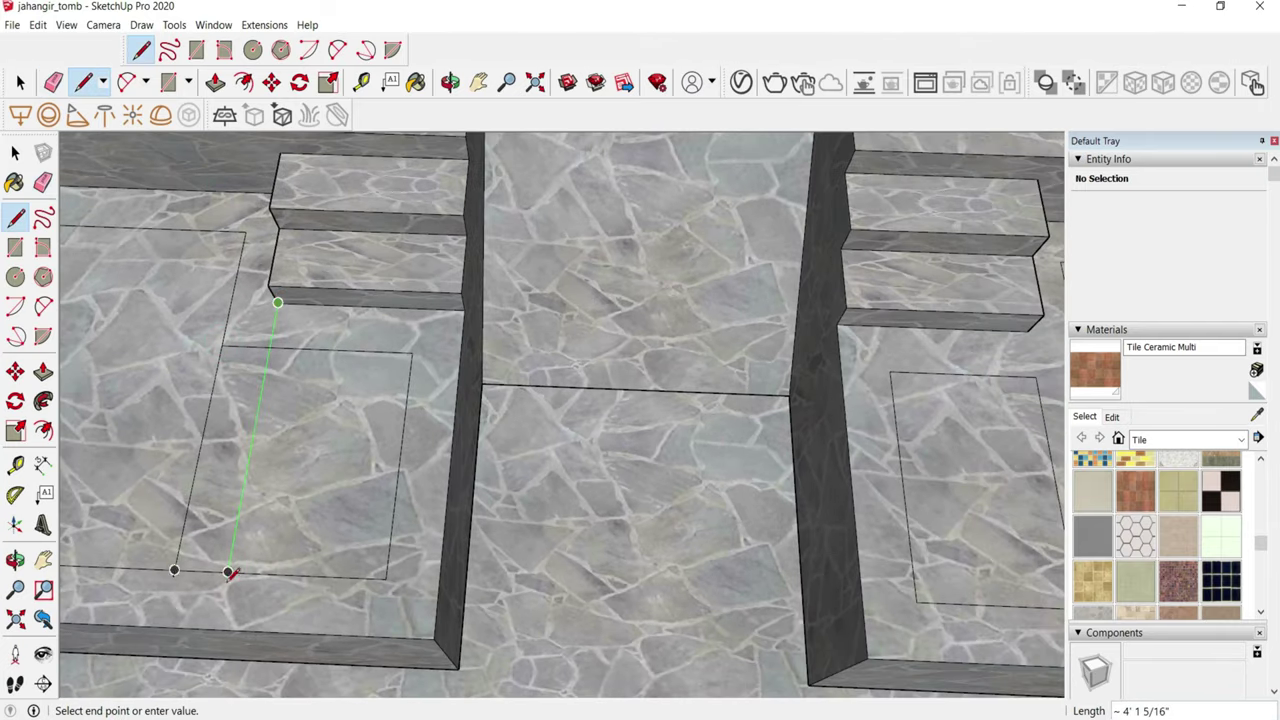
key("e")
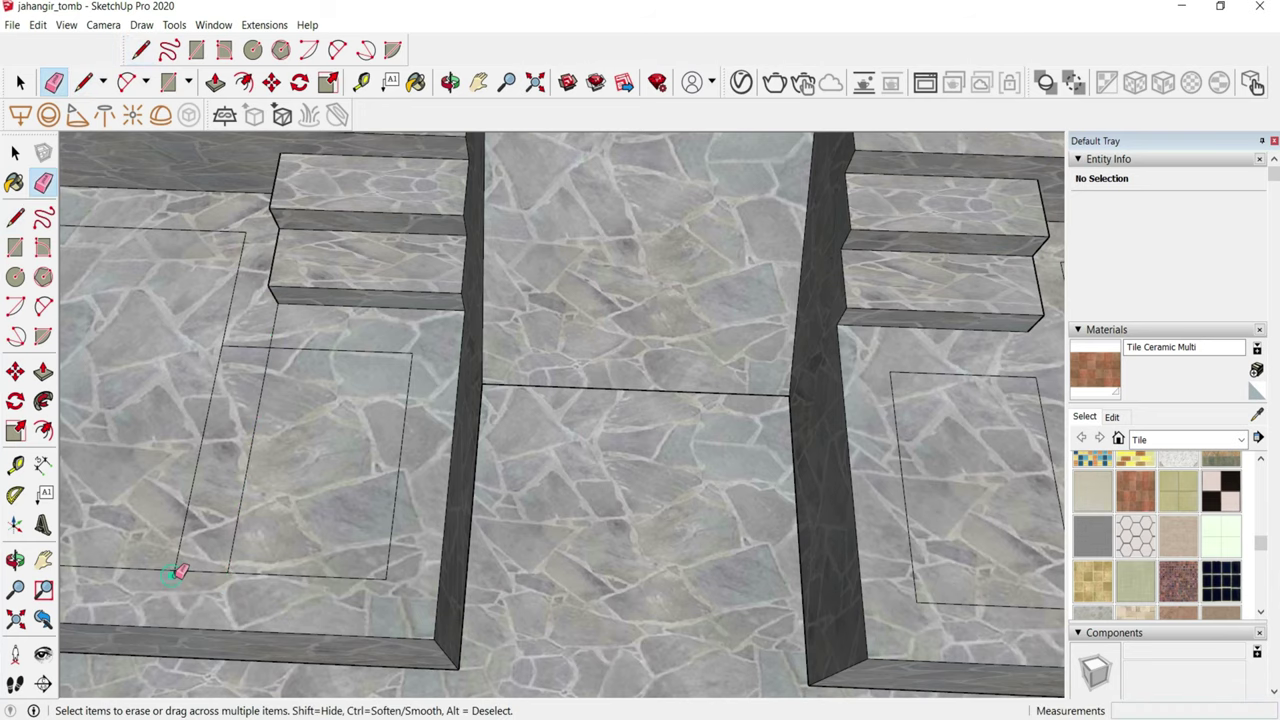
scroll(263, 440, "down", 2)
scroll(307, 507, "down", 2)
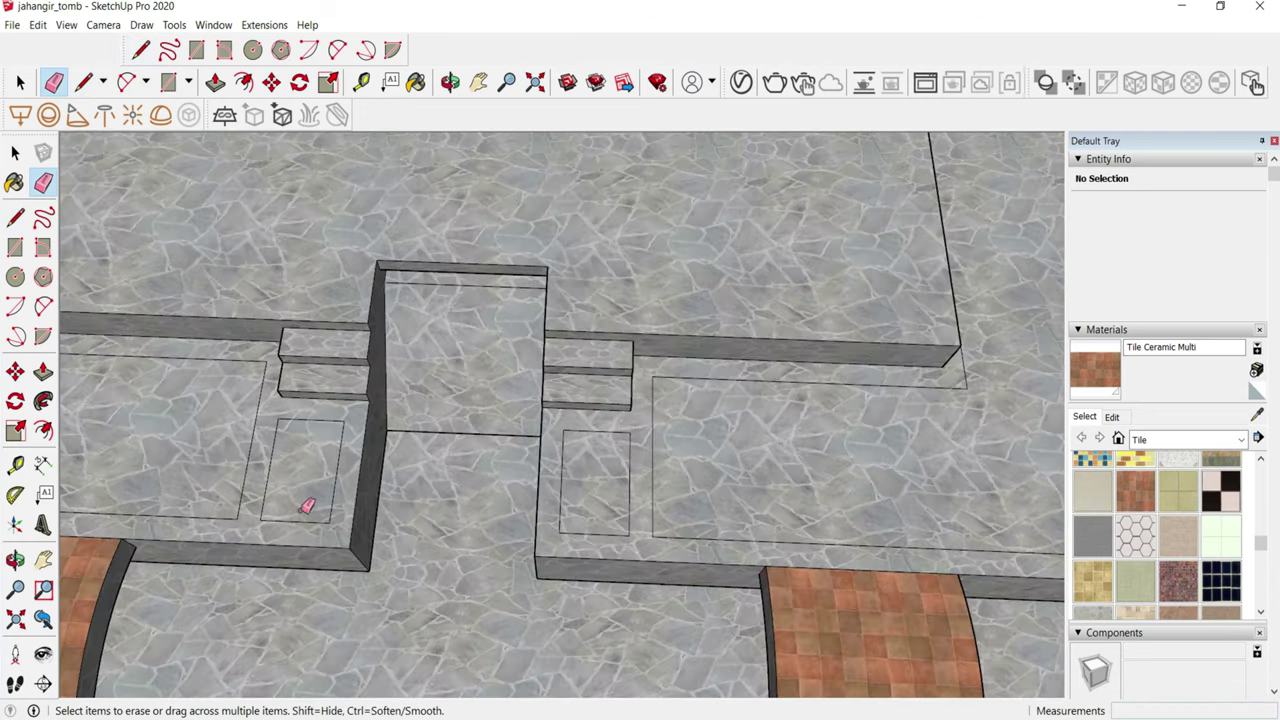
scroll(307, 507, "down", 3)
scroll(357, 523, "down", 3)
middle_click_drag(477, 491, 163, 508)
scroll(443, 369, "up", 5)
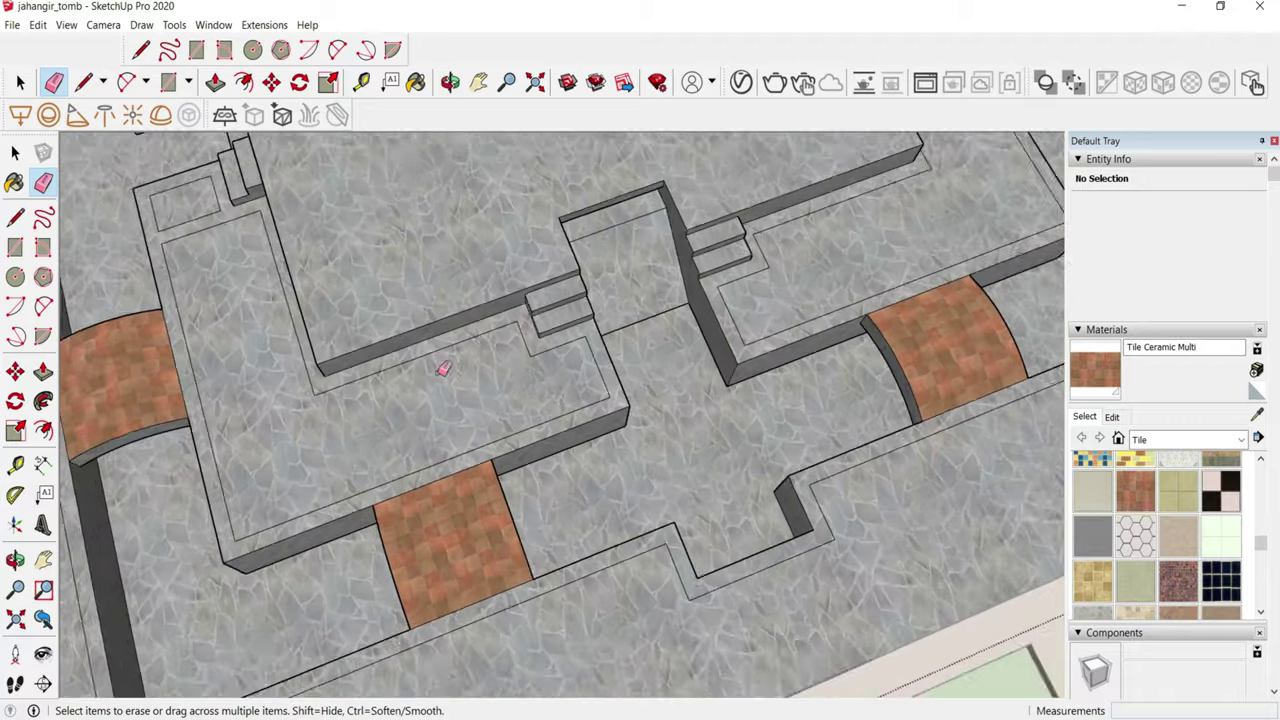
scroll(443, 369, "up", 3)
- Erase the stray vertical edge inside the outline by the right-hand steps
scroll(531, 363, "up", 3)
key("r")
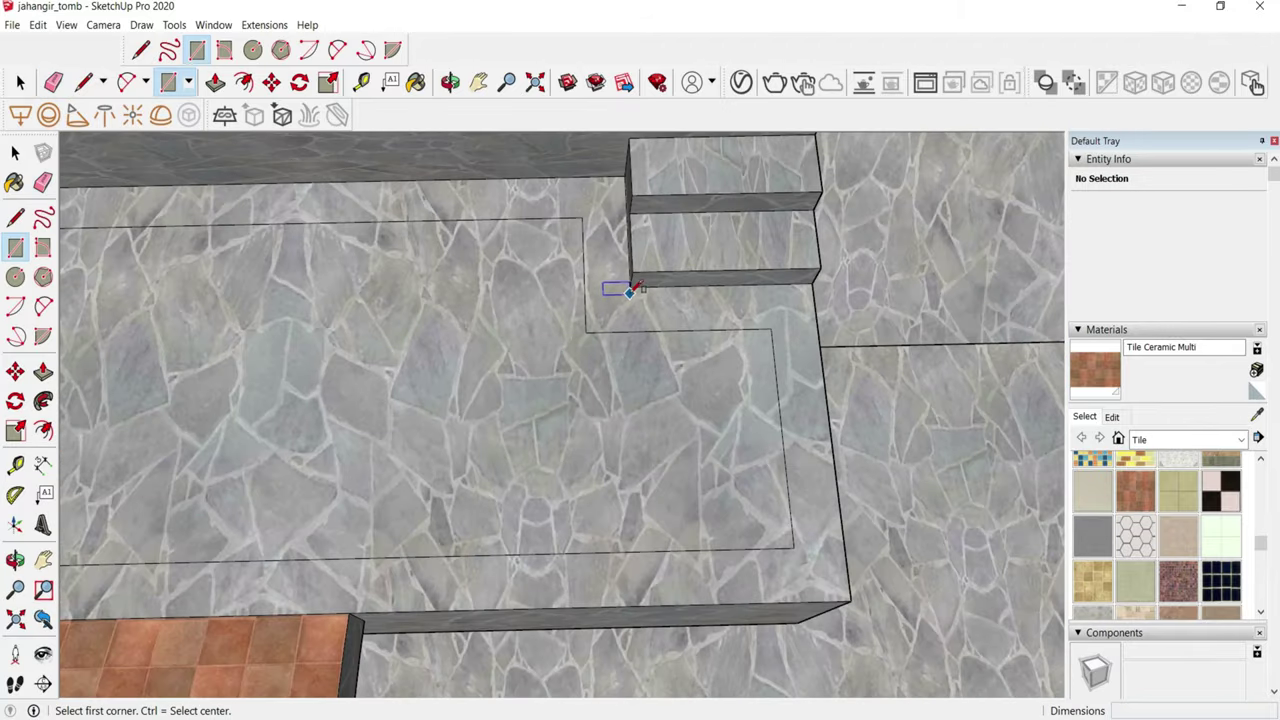
left_click(629, 290)
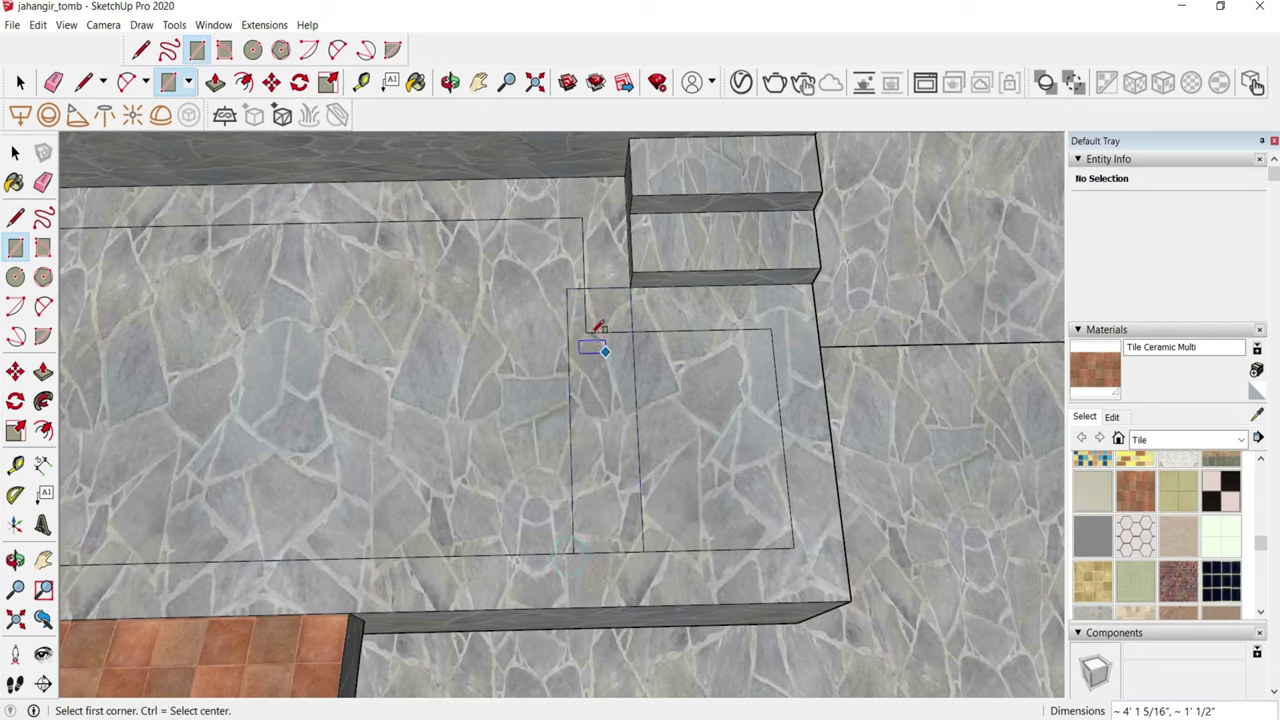
key("e")
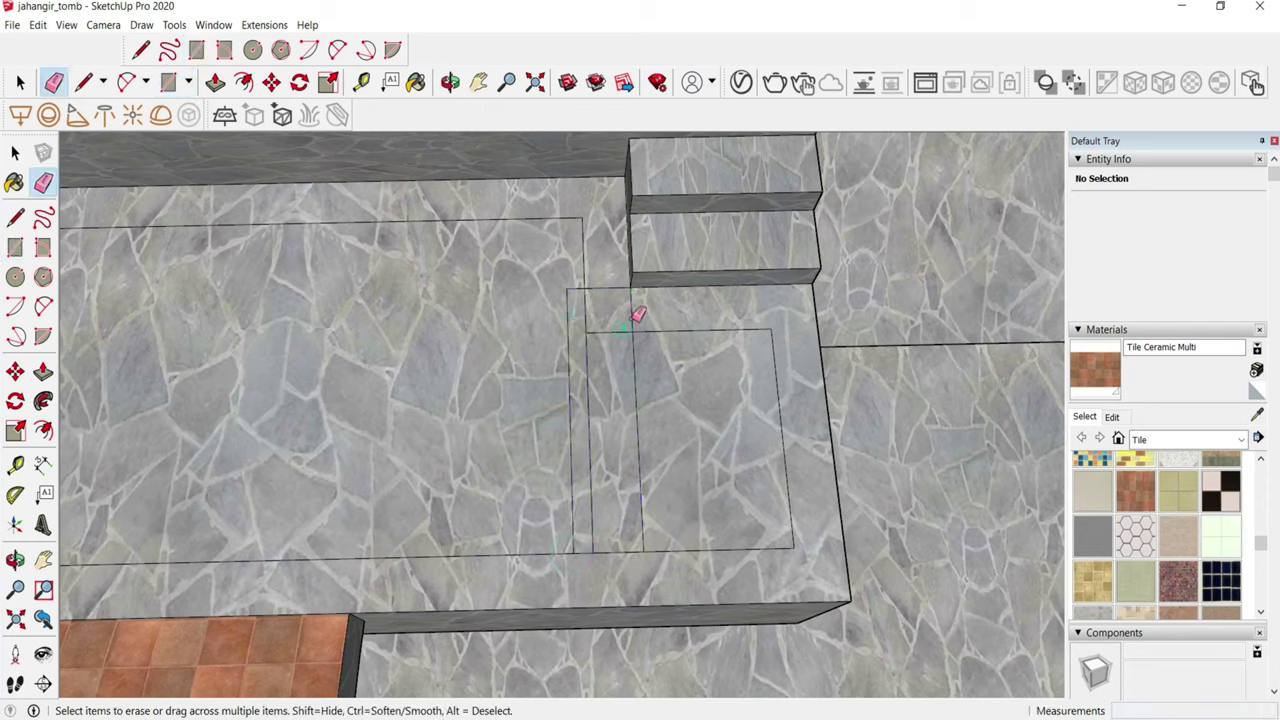
left_click(570, 290)
scroll(375, 490, "down", 3)
scroll(620, 380, "up", 2)
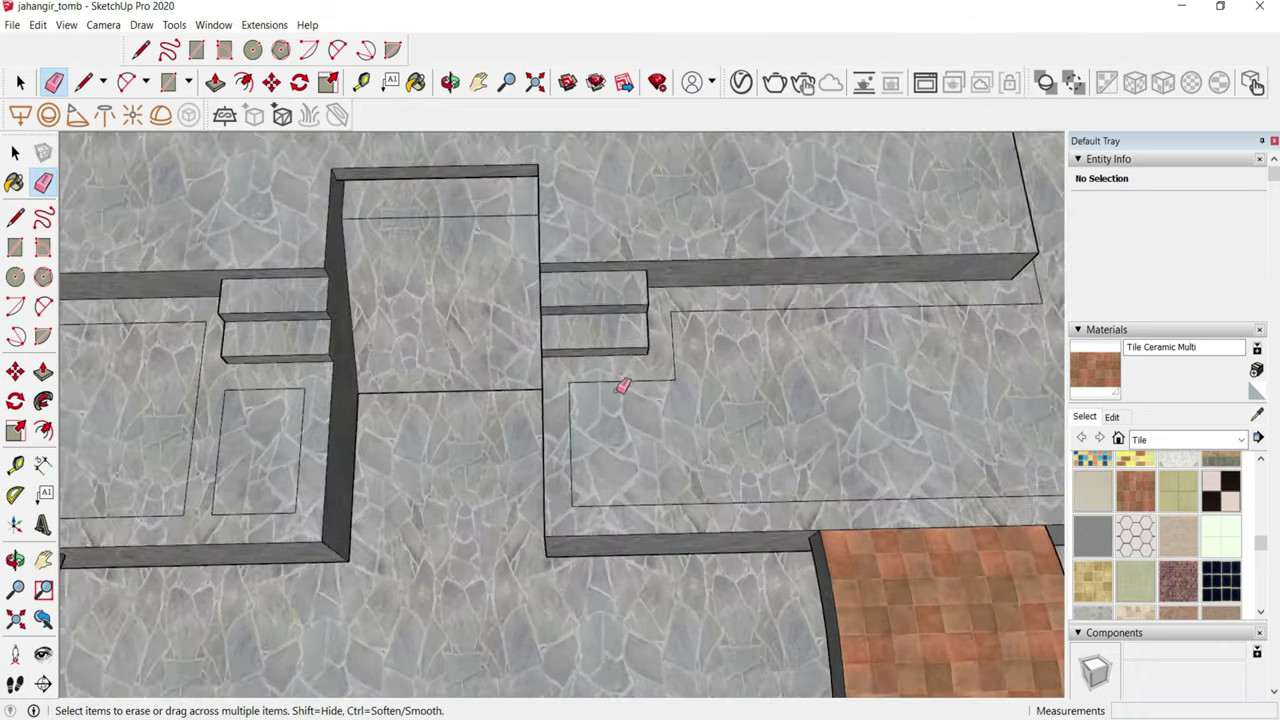
scroll(606, 377, "up", 2)
- Draw a small rectangle from the outline corner to the step ledge and erase its surplus edges
key("r")
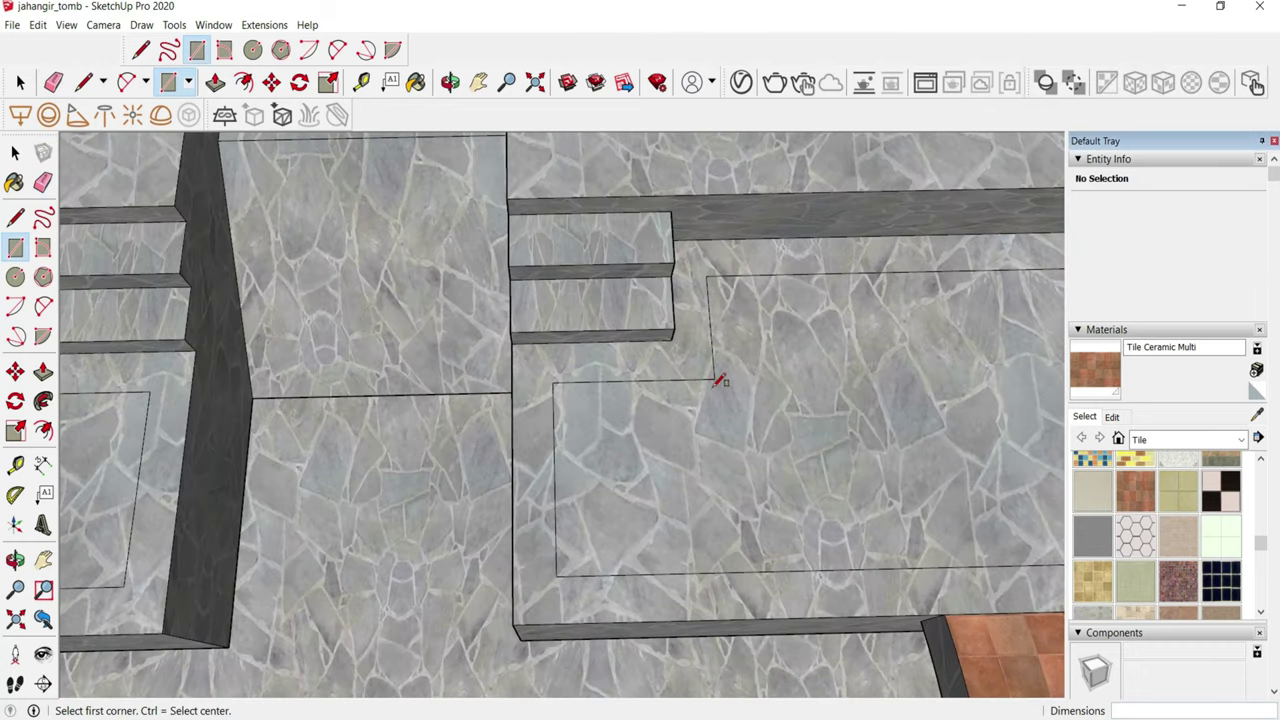
left_click(713, 379)
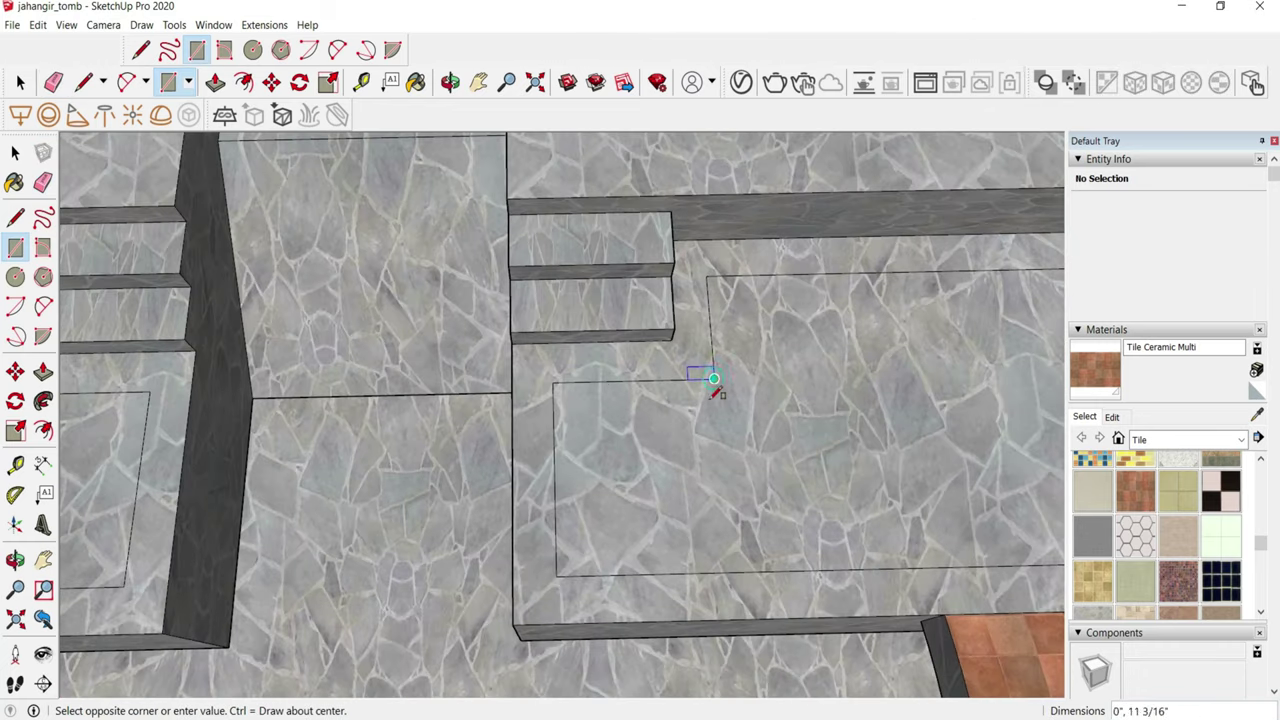
left_click(671, 340)
key("e")
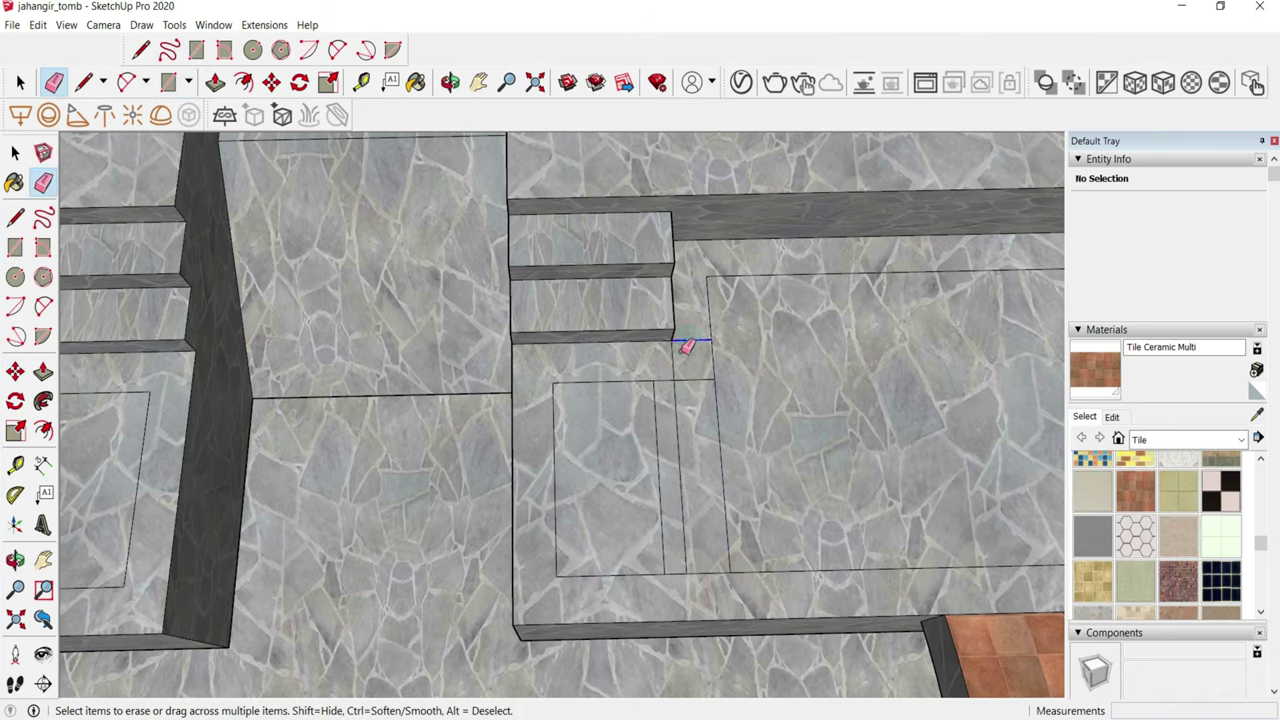
left_click(700, 378)
left_click_drag(645, 414, 697, 600)
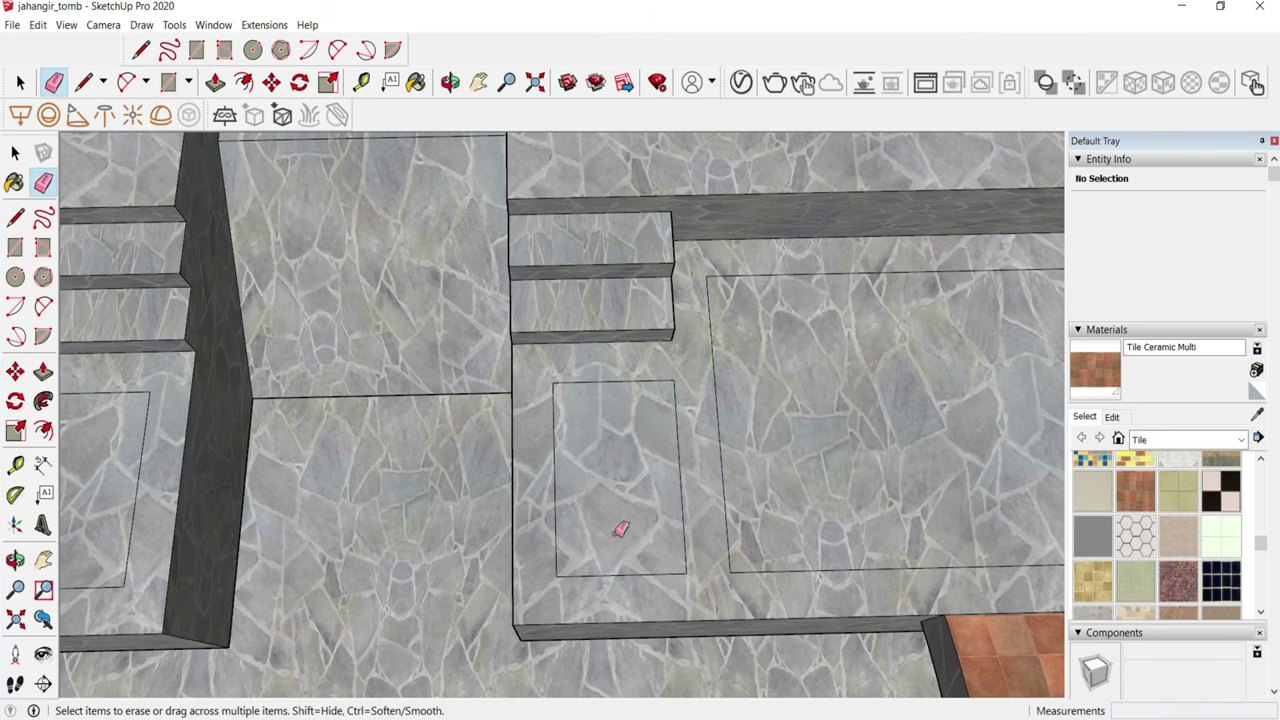
scroll(620, 530, "down", 3)
scroll(371, 471, "down", 4)
mouse_move(563, 543)
middle_mouse_down()
mouse_move(504, 566)
mouse_move(794, 489)
mouse_move(417, 486)
middle_mouse_up()
scroll(520, 503, "up", 4)
scroll(580, 447, "up", 3)
key("l")
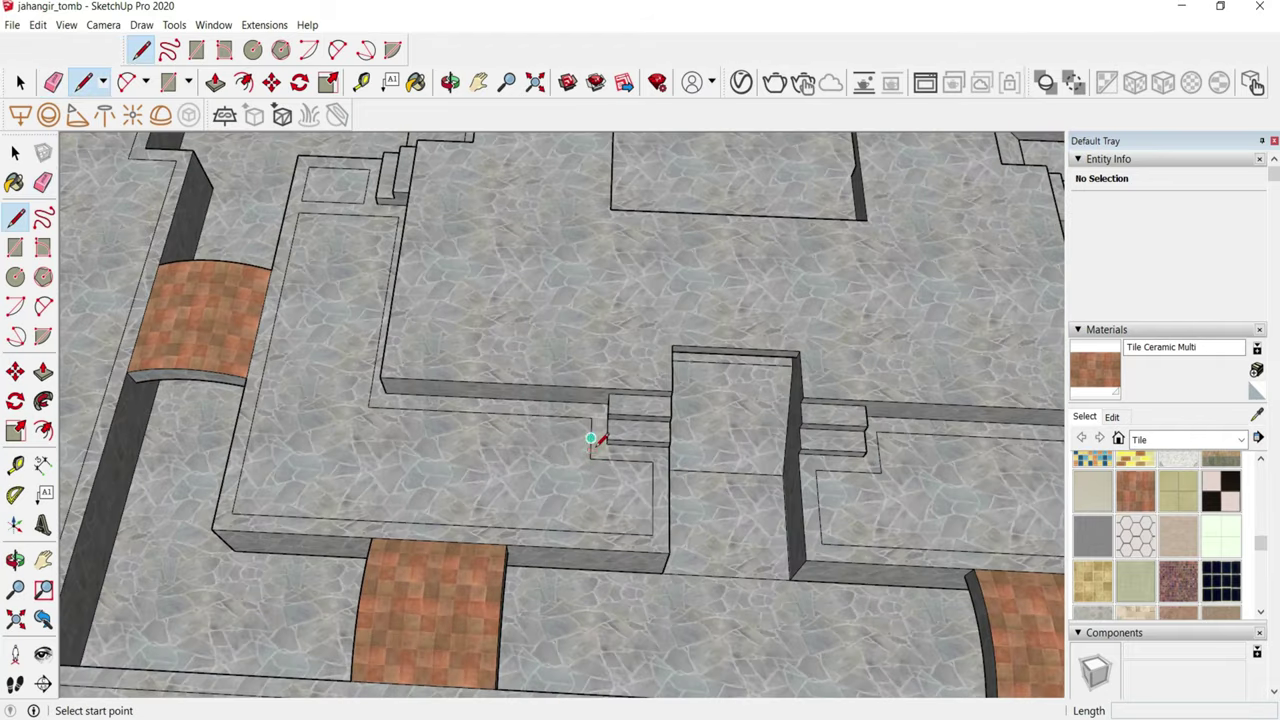
- Draw a dividing line on the terrace floor beside the steps and erase the short leftover edge
left_click(591, 438)
scroll(588, 527, "up", 2)
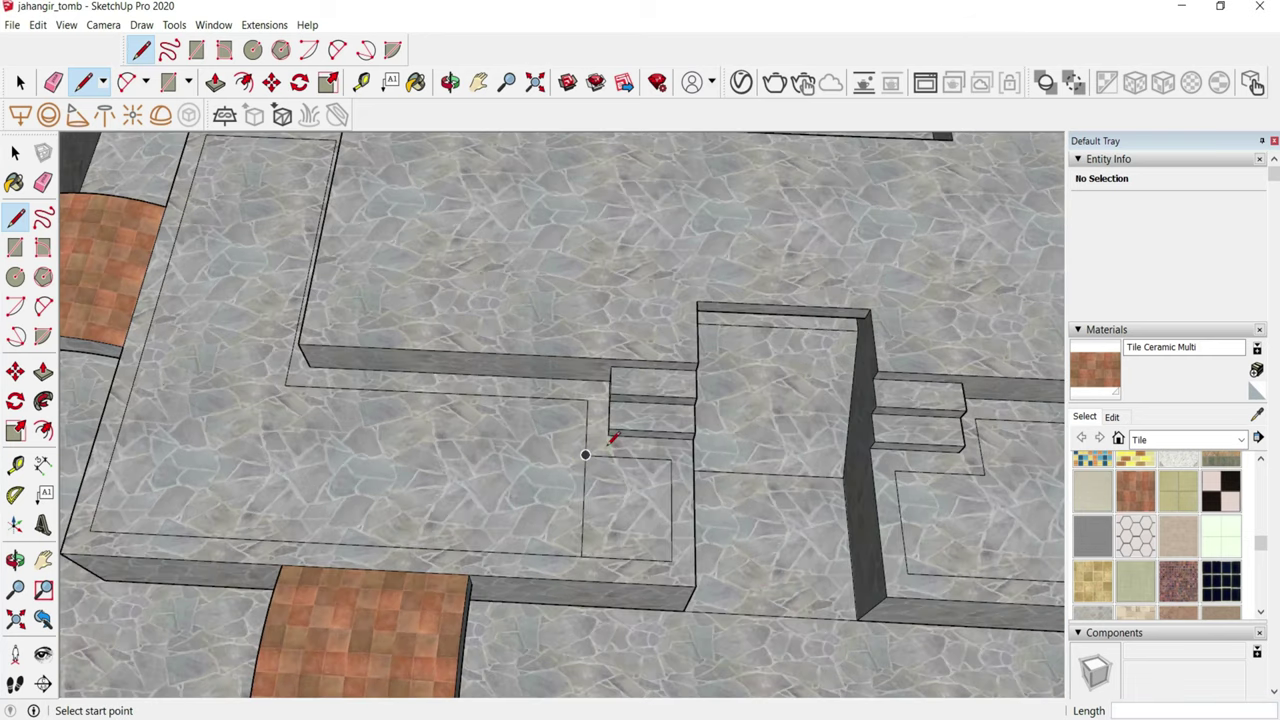
scroll(586, 449, "up", 2)
left_click(608, 432)
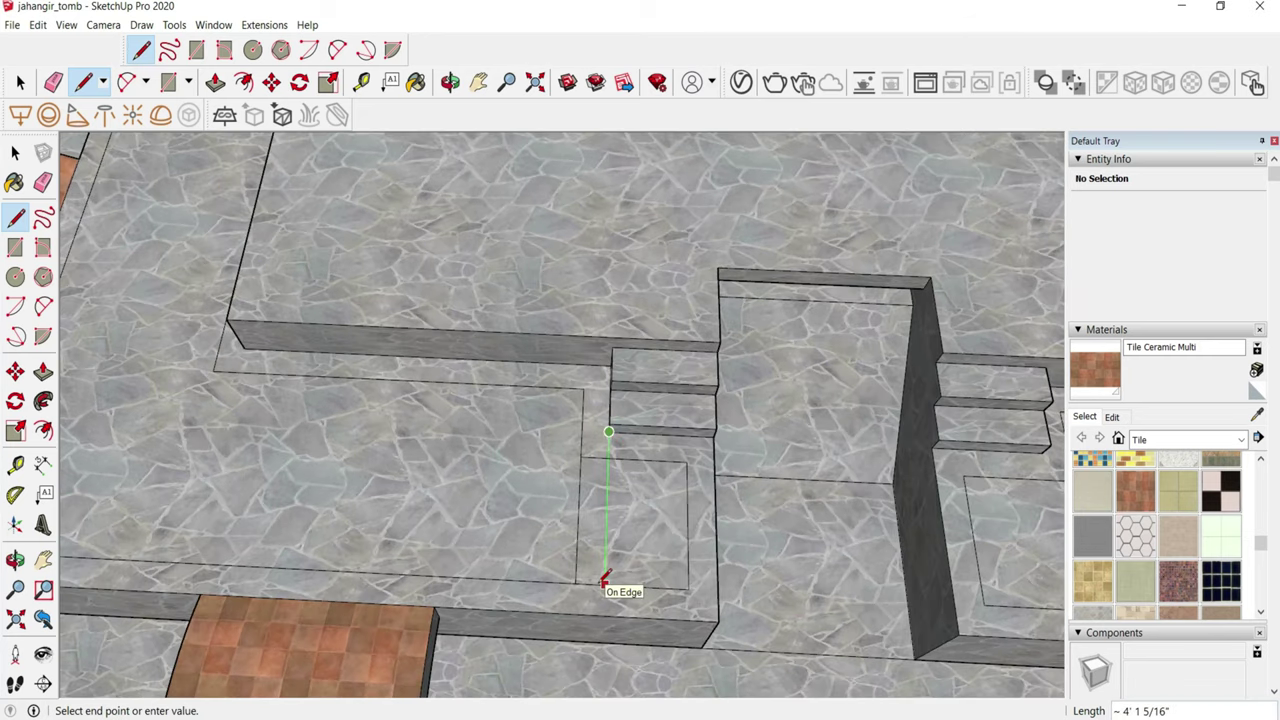
key("e")
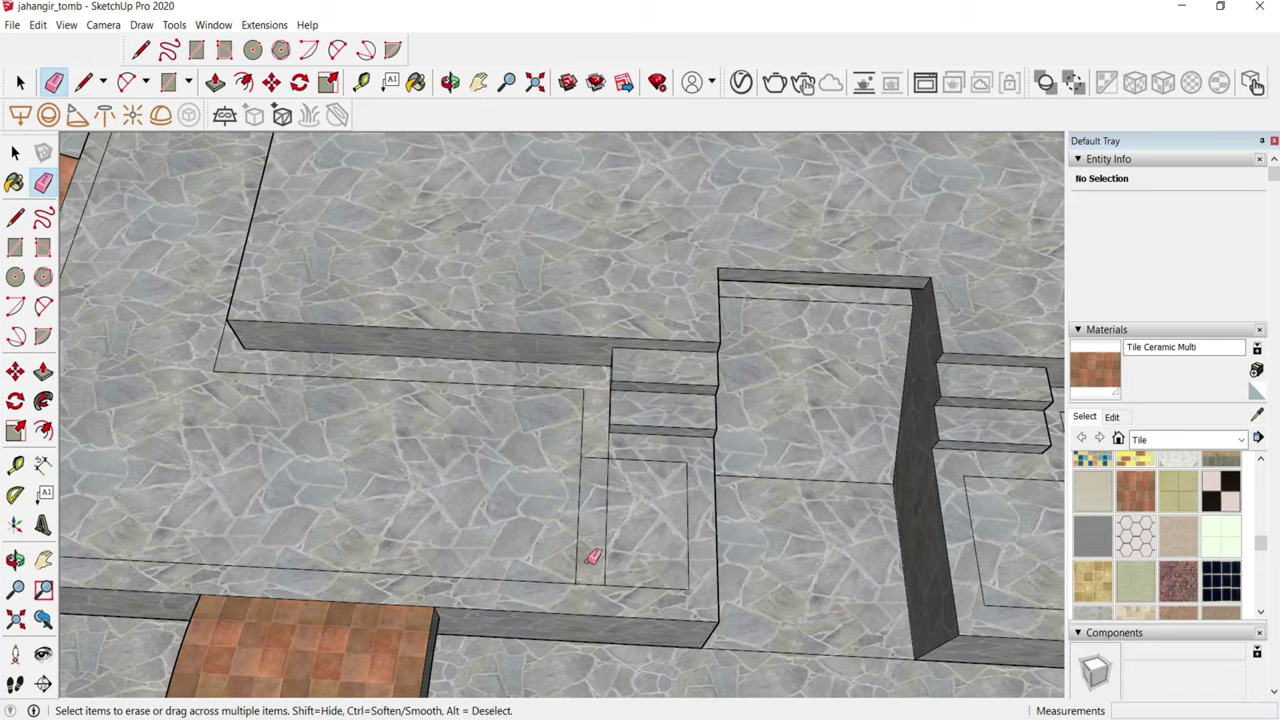
left_click(597, 459)
scroll(423, 503, "down", 2)
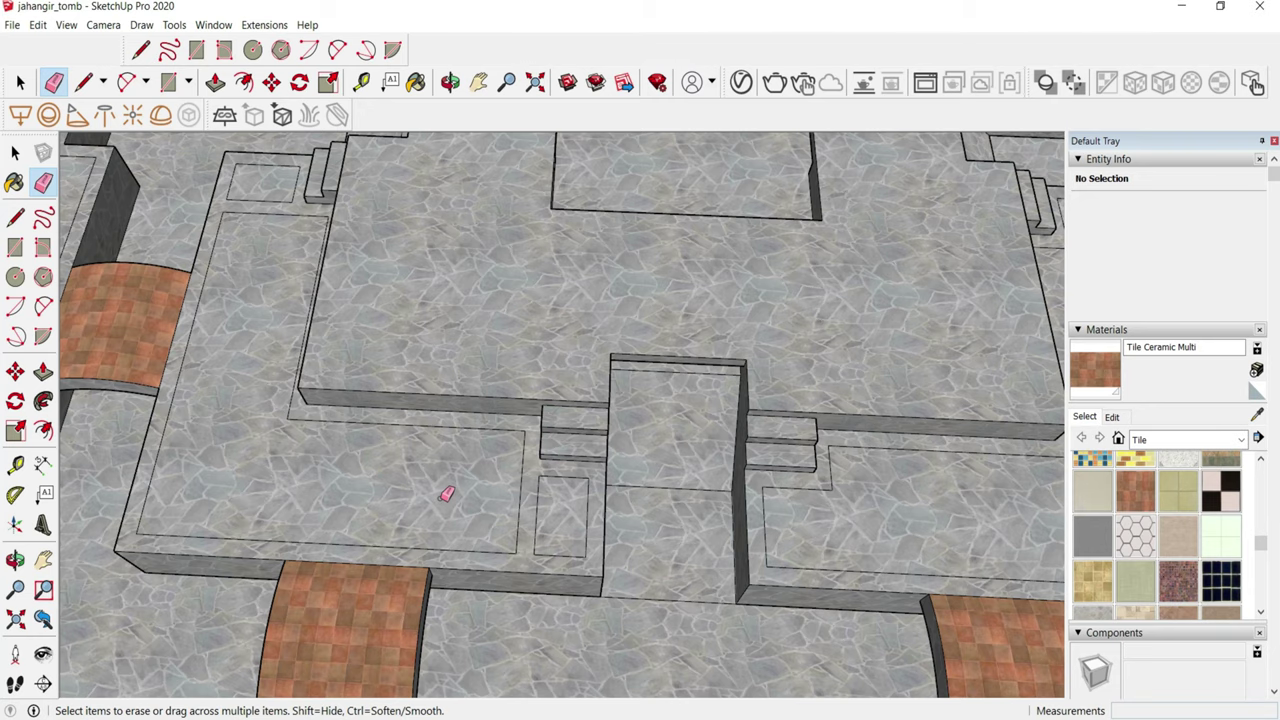
scroll(447, 494, "down", 2)
scroll(447, 494, "down", 1)
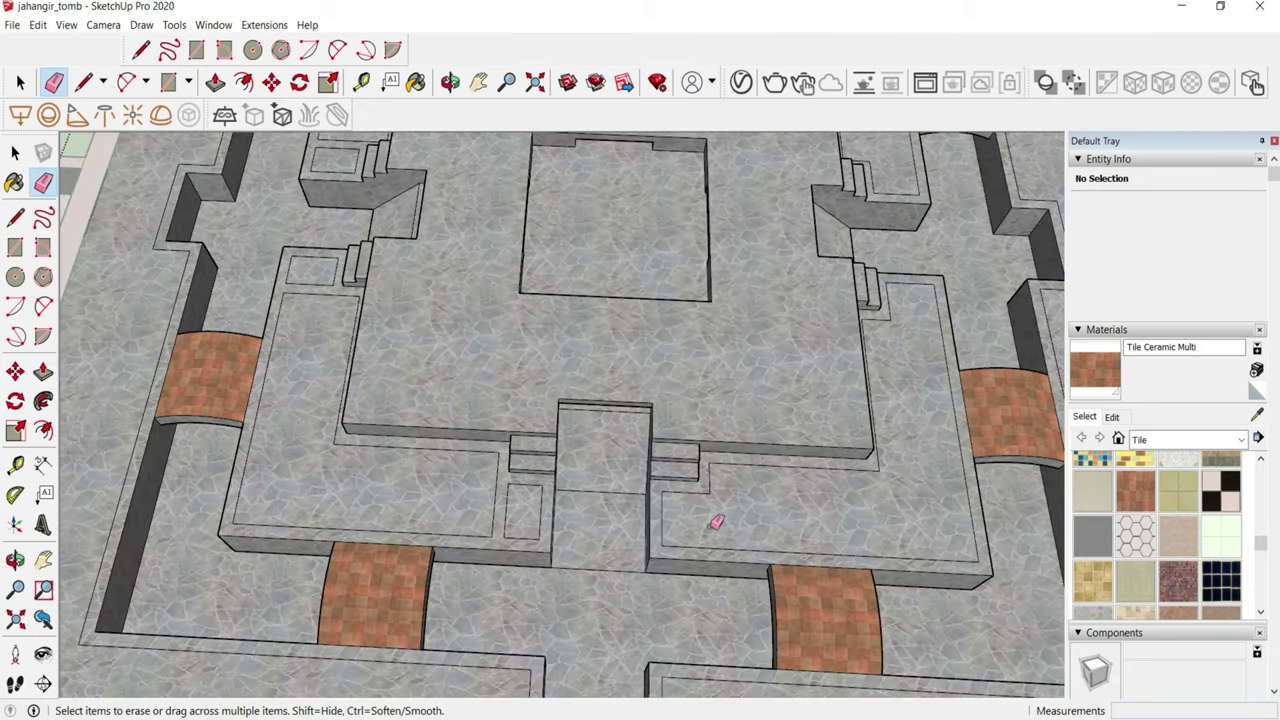
scroll(686, 509, "up", 2)
scroll(674, 500, "up", 2)
scroll(674, 500, "up", 2)
- Start a rectangle at the foot of the steps, then cancel it
key("r")
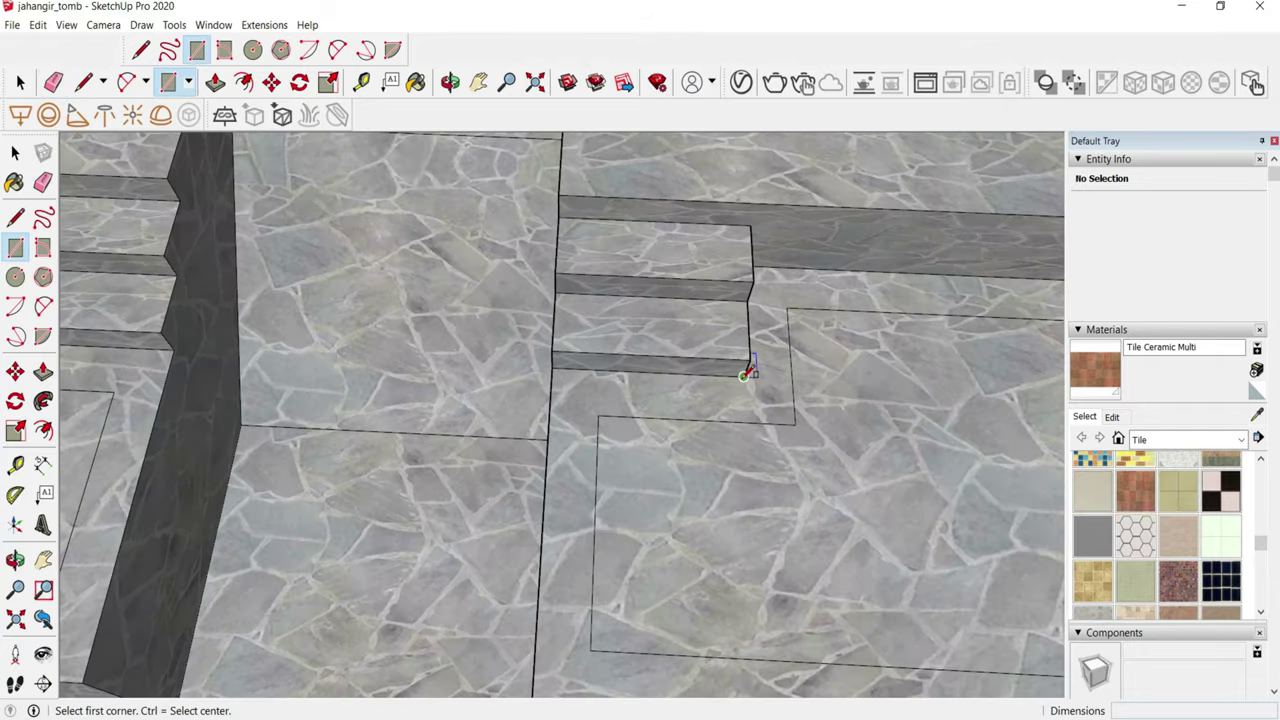
left_click(743, 376)
left_click(795, 424)
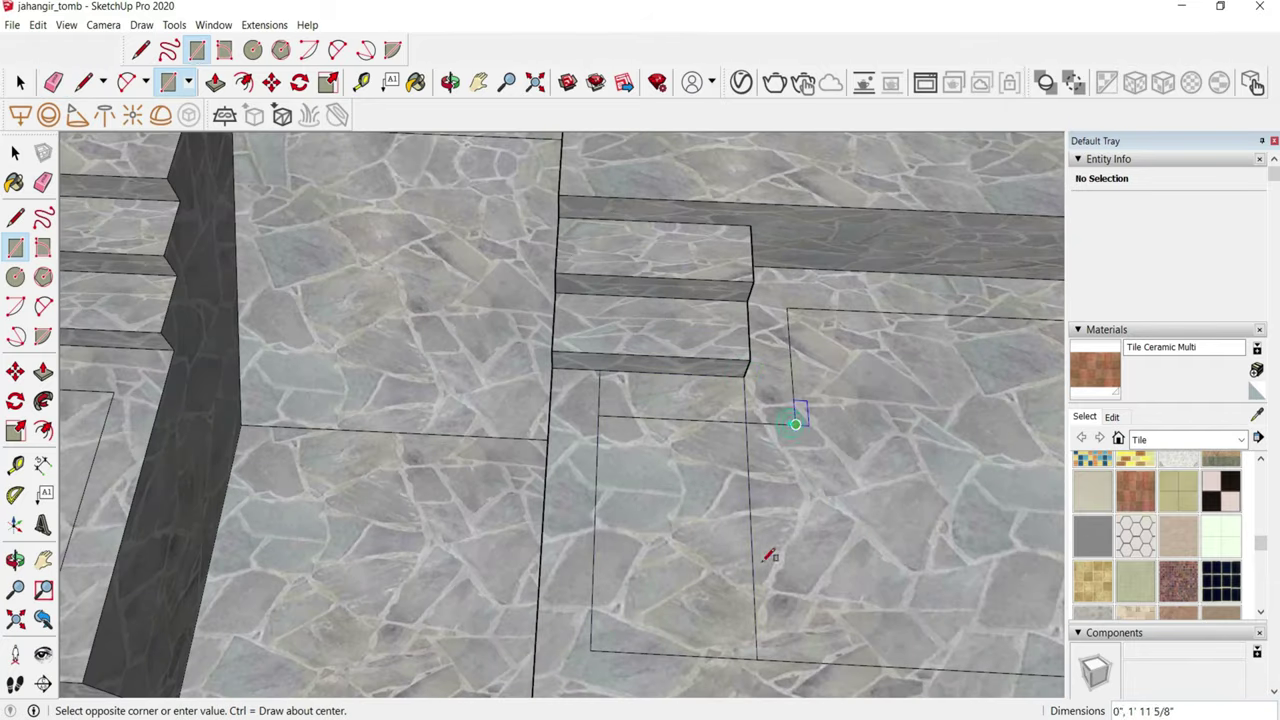
key("Escape")
key("e")
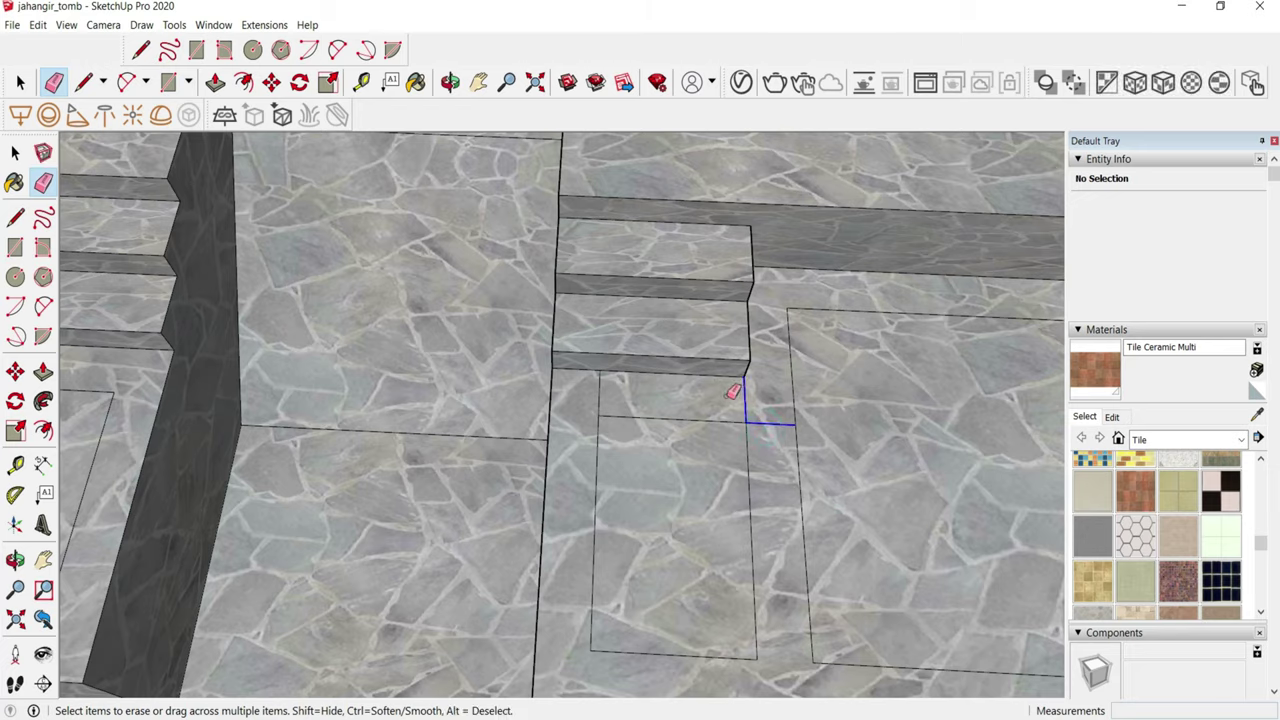
scroll(397, 514, "down", 3)
scroll(317, 608, "down", 3)
scroll(586, 549, "down", 3)
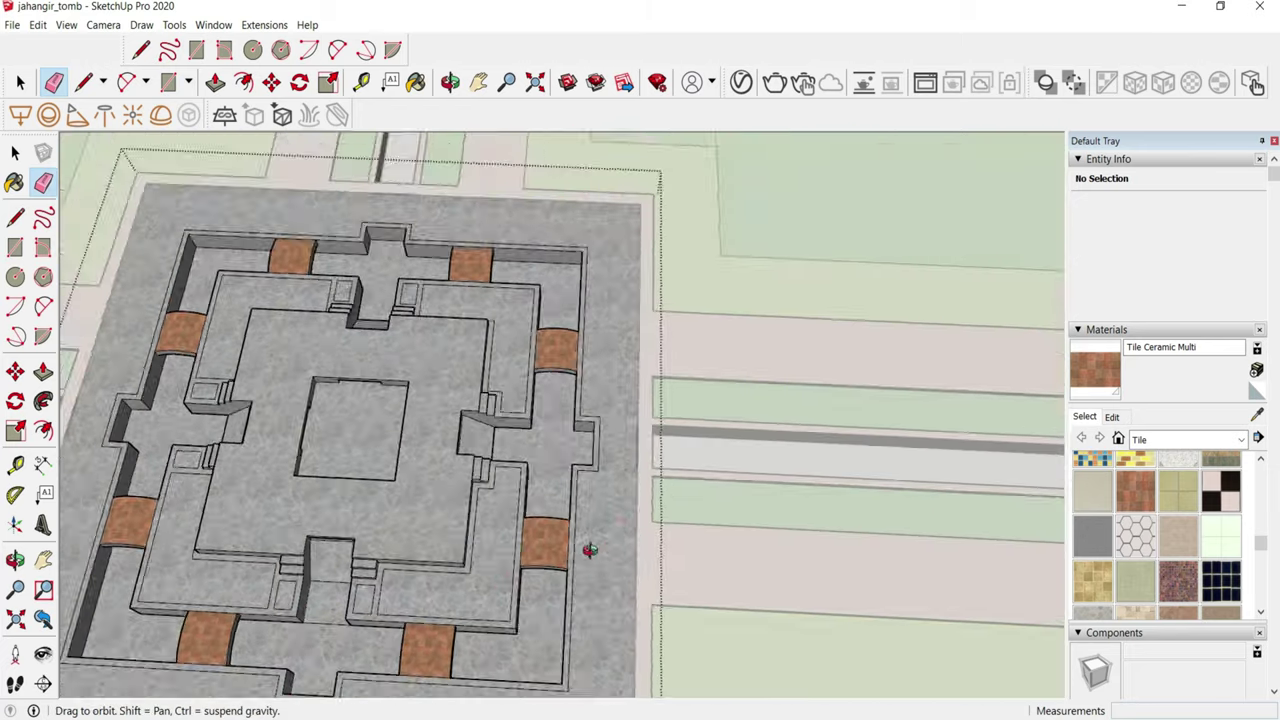
middle_click_drag(586, 549, 196, 557)
scroll(514, 349, "up", 3)
scroll(431, 360, "up", 4)
scroll(434, 363, "up", 2)
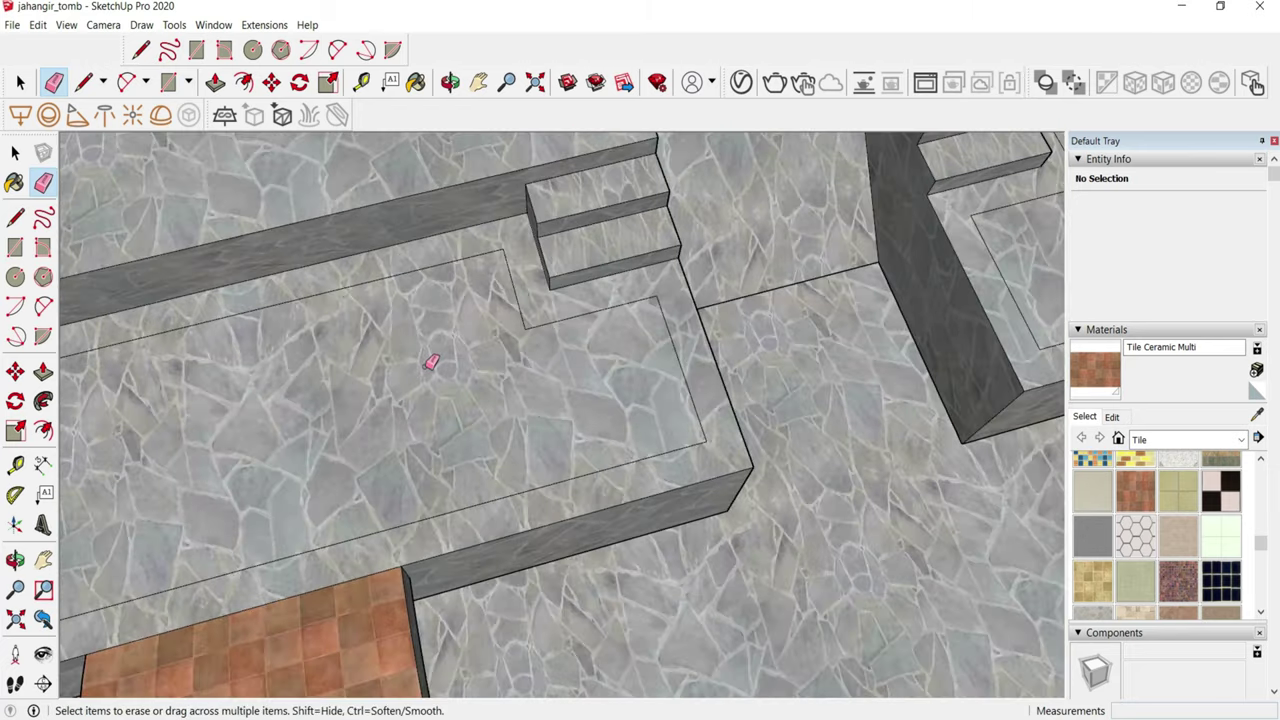
- Close off the landing with a line from the stair endpoint and erase a stray floor edge
key("l")
left_click(549, 289)
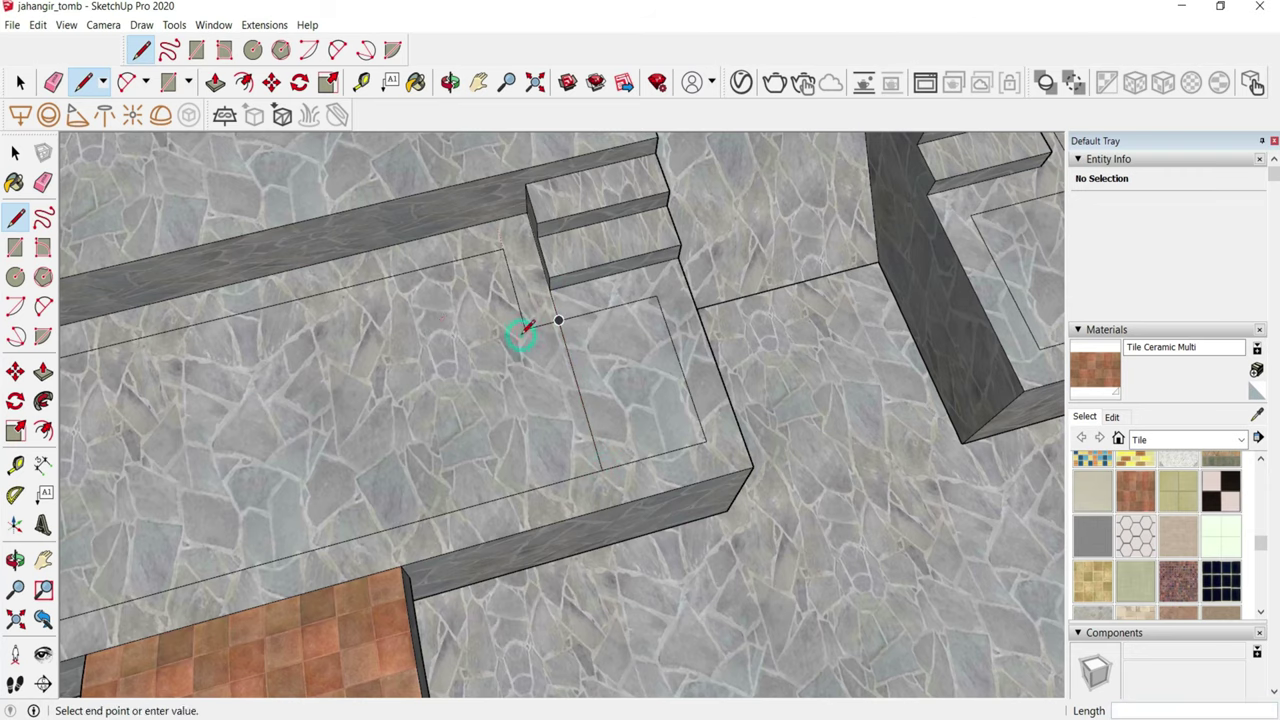
left_click(567, 478)
scroll(560, 495, "down", 2)
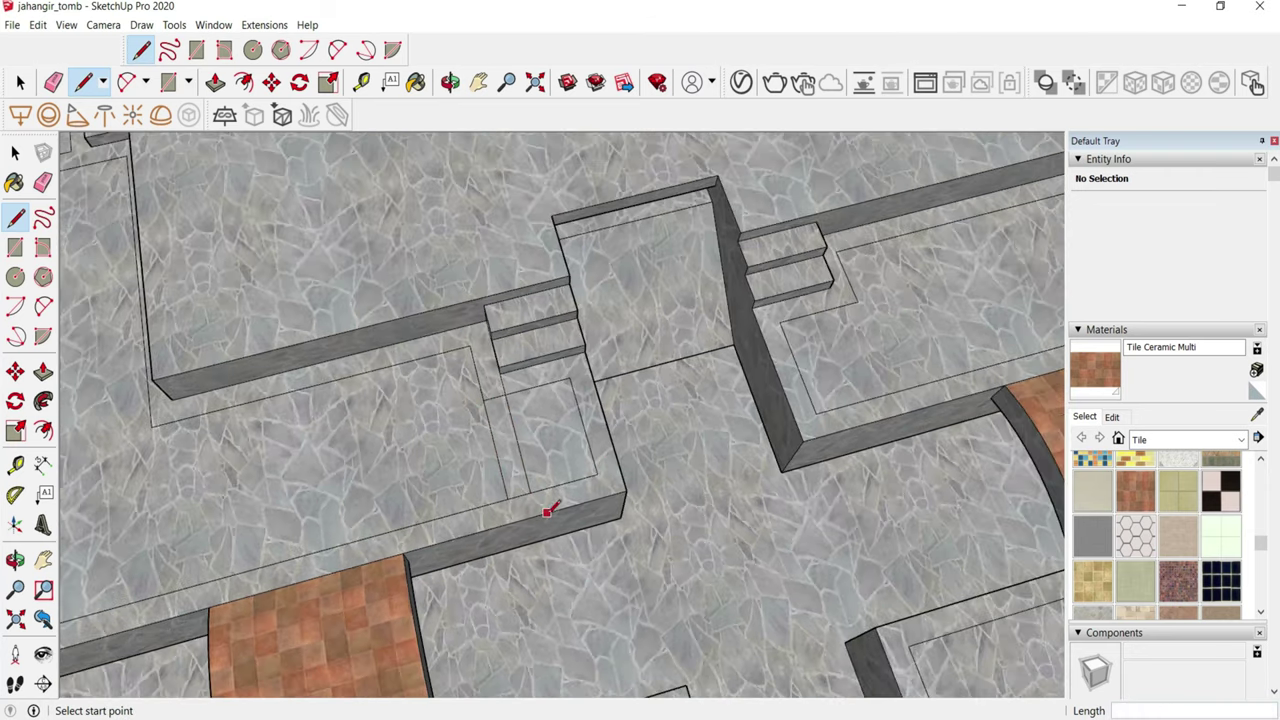
scroll(917, 279, "up", 2)
scroll(917, 279, "up", 1)
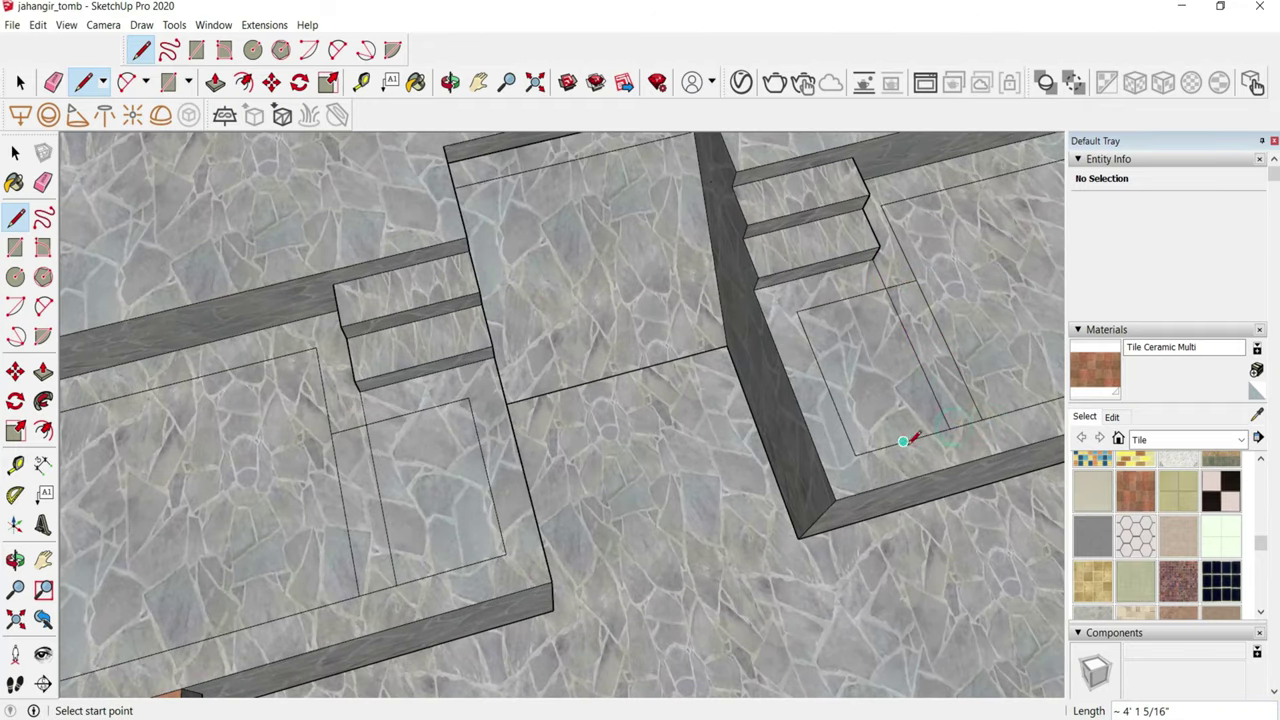
key("e")
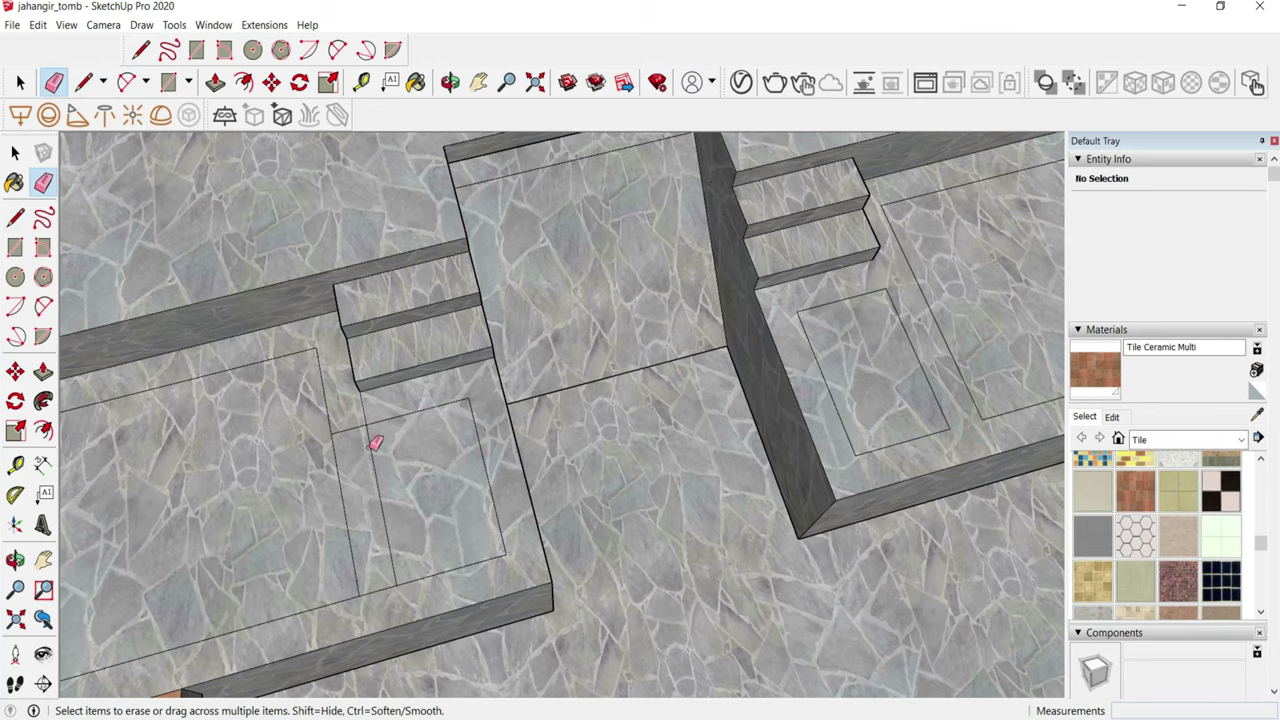
left_click_drag(360, 420, 380, 586)
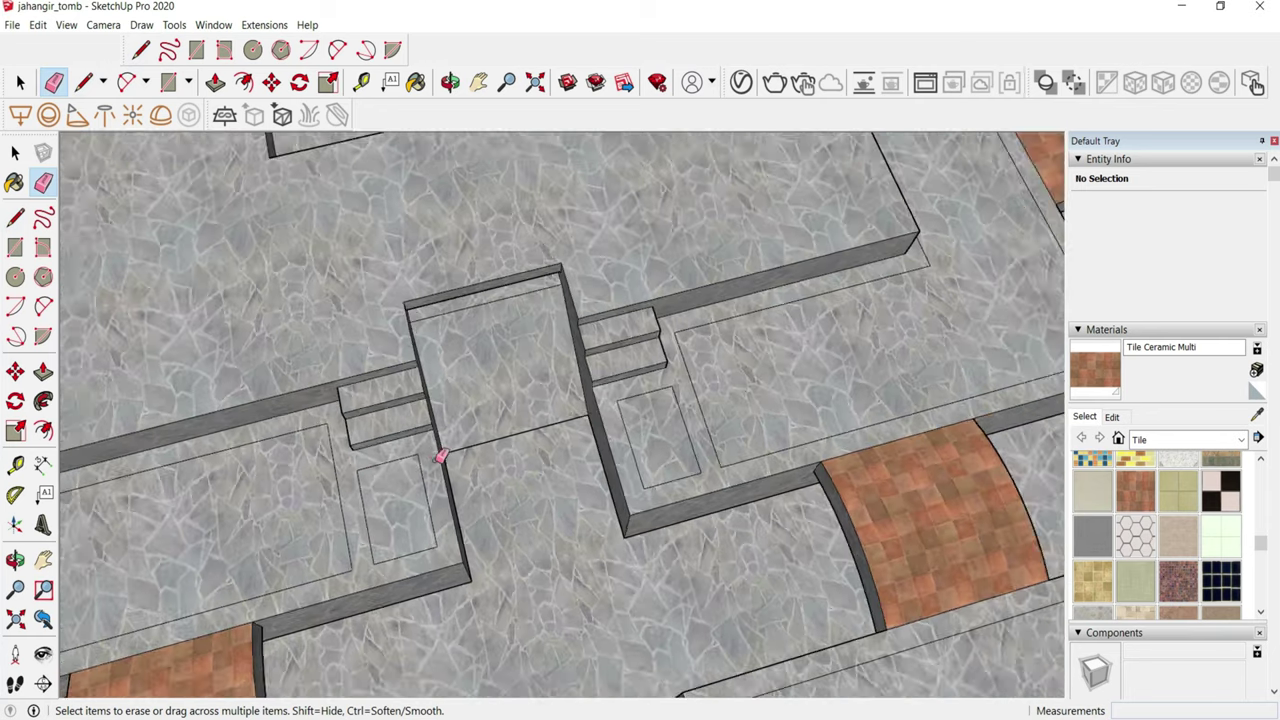
scroll(440, 458, "down", 5)
middle_click_drag(449, 460, 452, 462)
- Paint the top faces of the outer and inner walls with Tile Ceramic Multi
left_click(1093, 366)
scroll(894, 477, "up", 3)
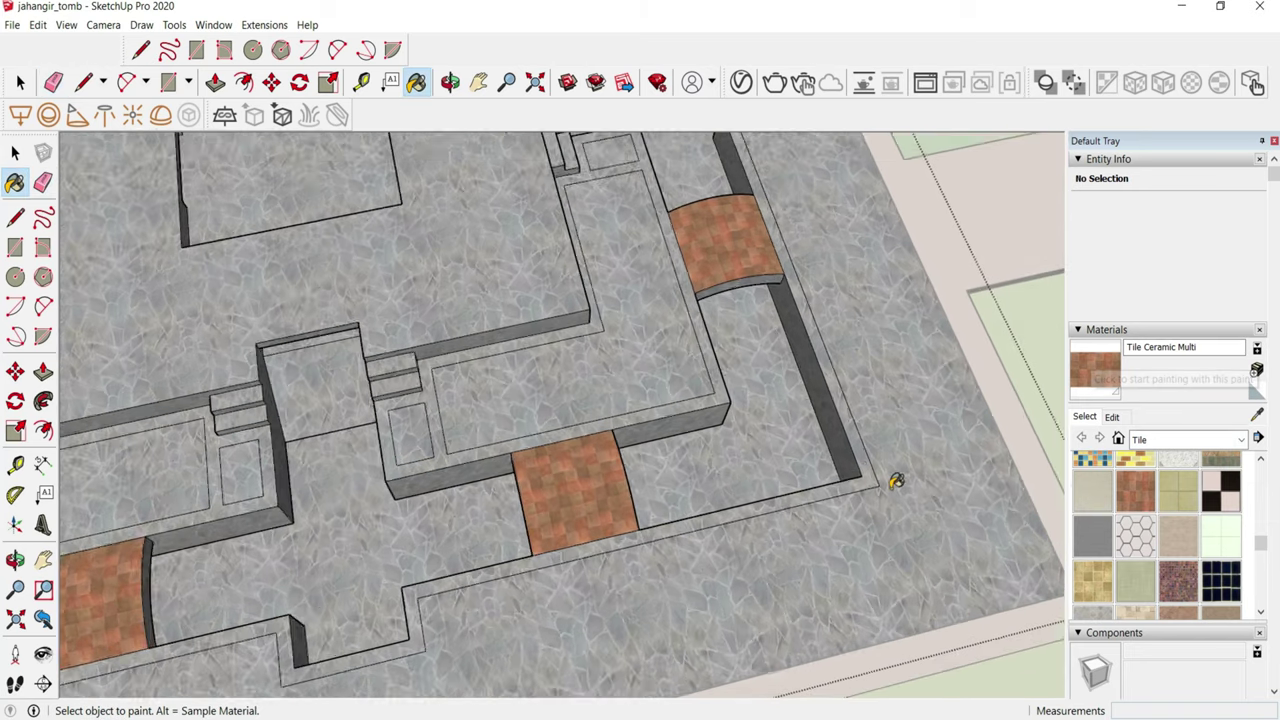
scroll(860, 472, "up", 2)
left_click(857, 471)
left_click(668, 420)
scroll(670, 420, "down", 5)
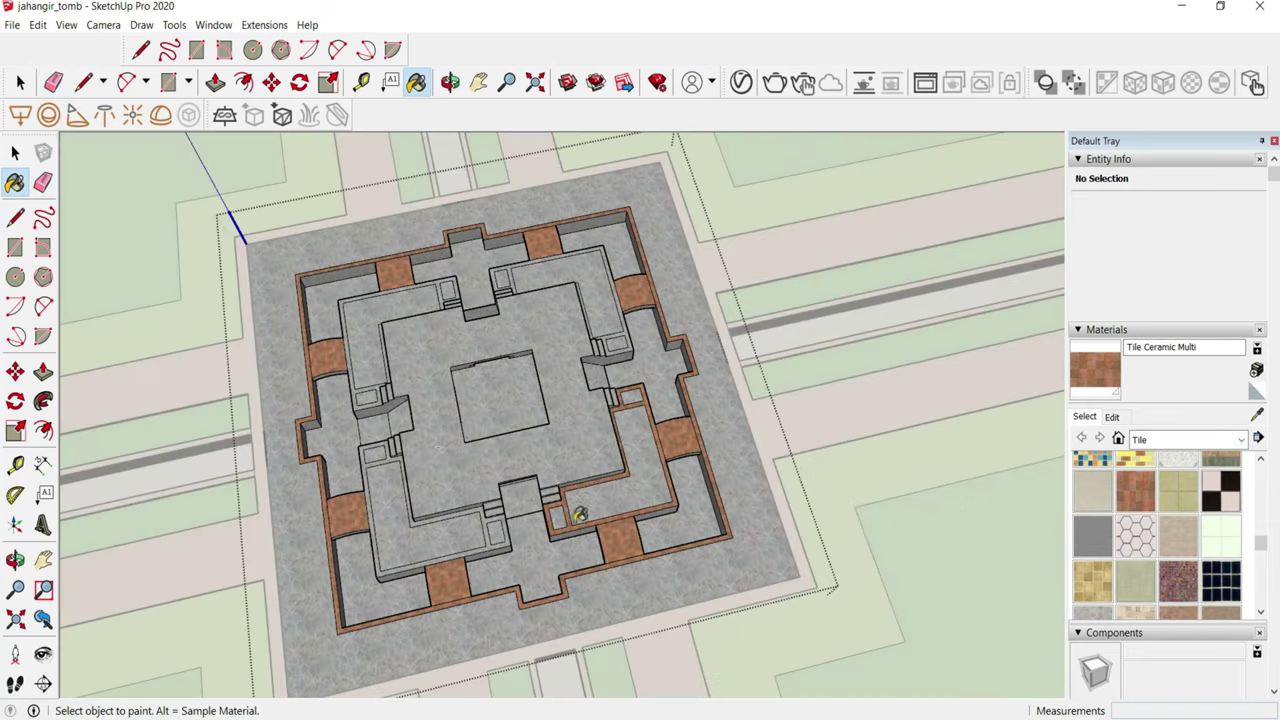
scroll(373, 405, "up", 6)
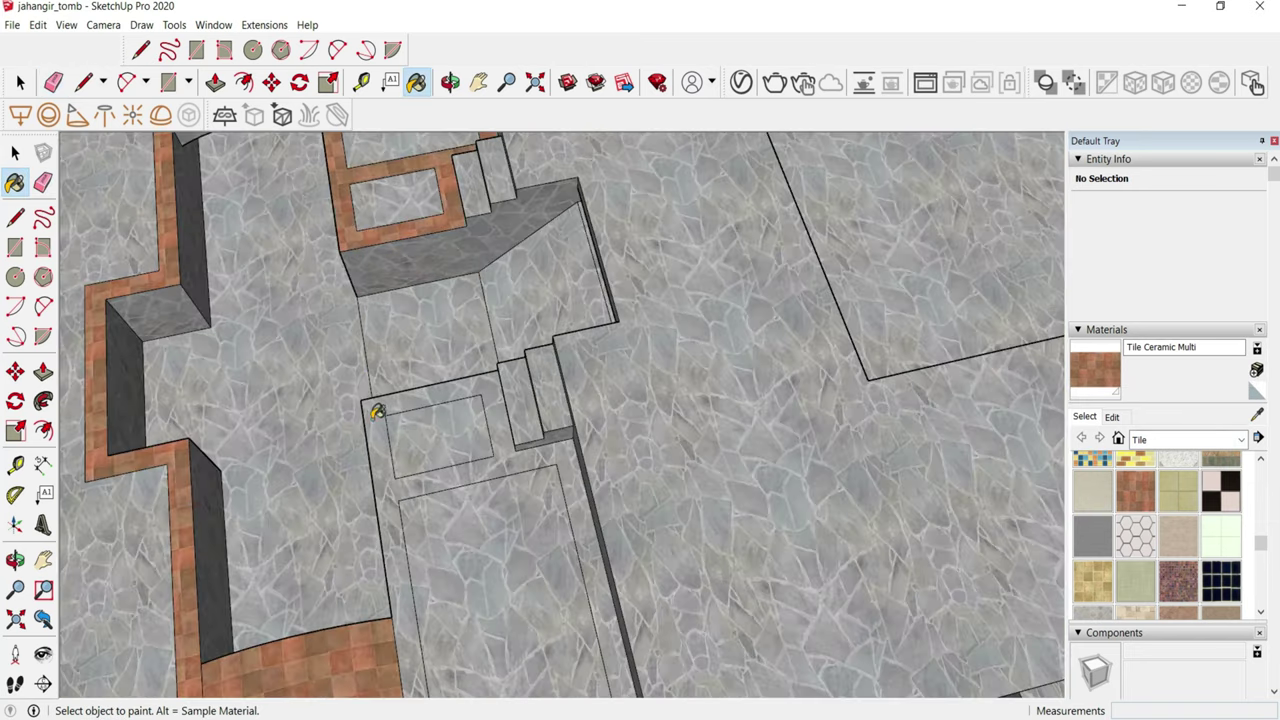
scroll(443, 600, "down", 3)
scroll(597, 342, "down", 3)
scroll(597, 342, "up", 2)
scroll(597, 342, "up", 3)
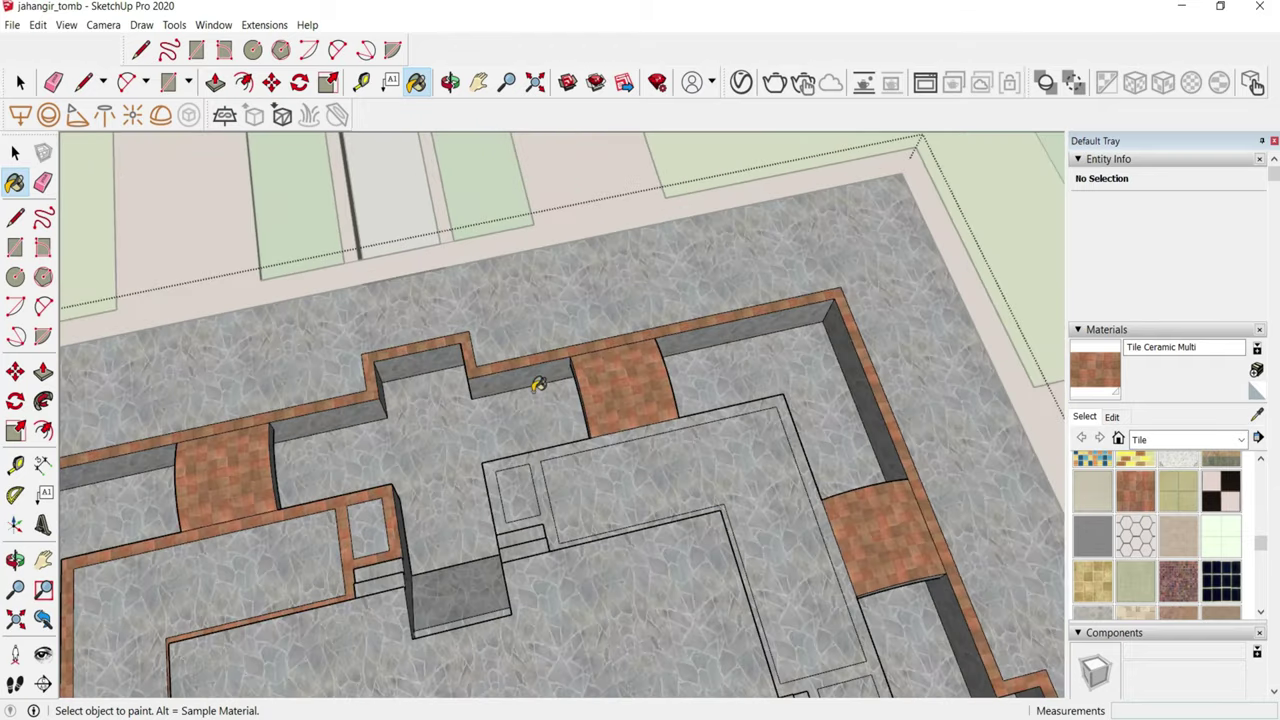
scroll(534, 380, "up", 3)
scroll(534, 380, "up", 2)
scroll(572, 533, "down", 1)
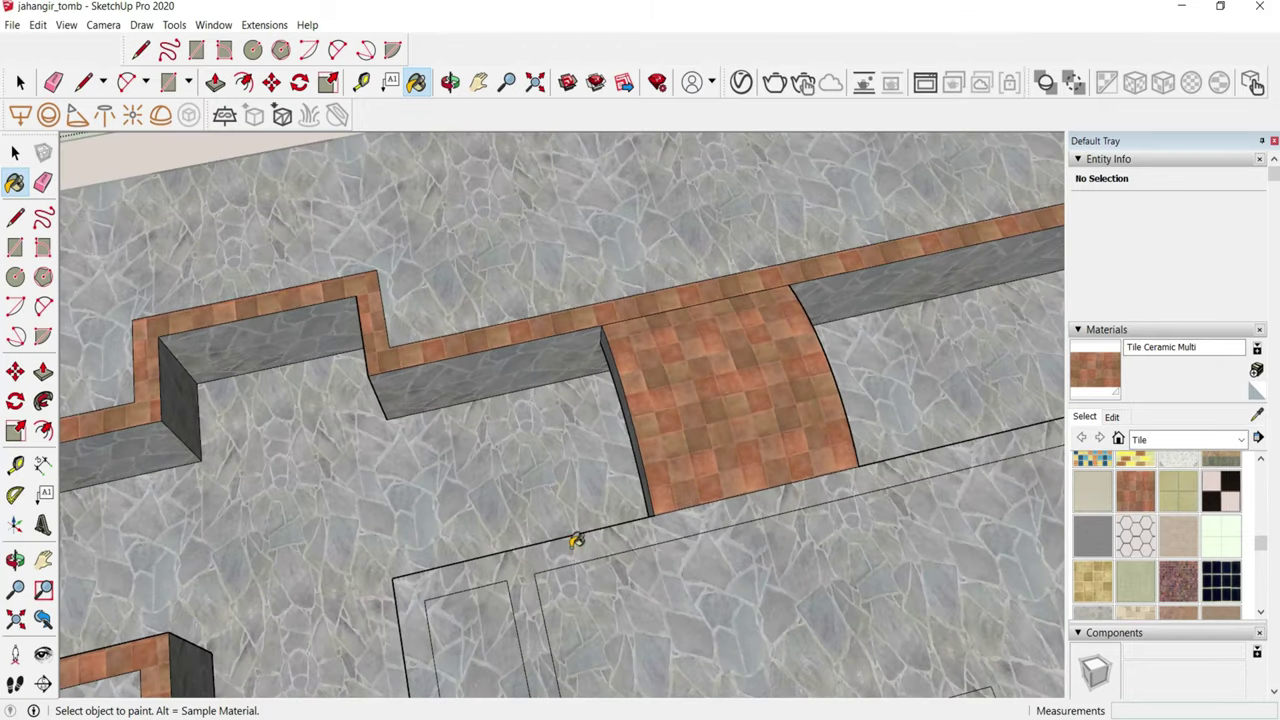
scroll(574, 534, "down", 2)
scroll(576, 534, "down", 2)
scroll(665, 410, "down", 2)
scroll(570, 496, "down", 2)
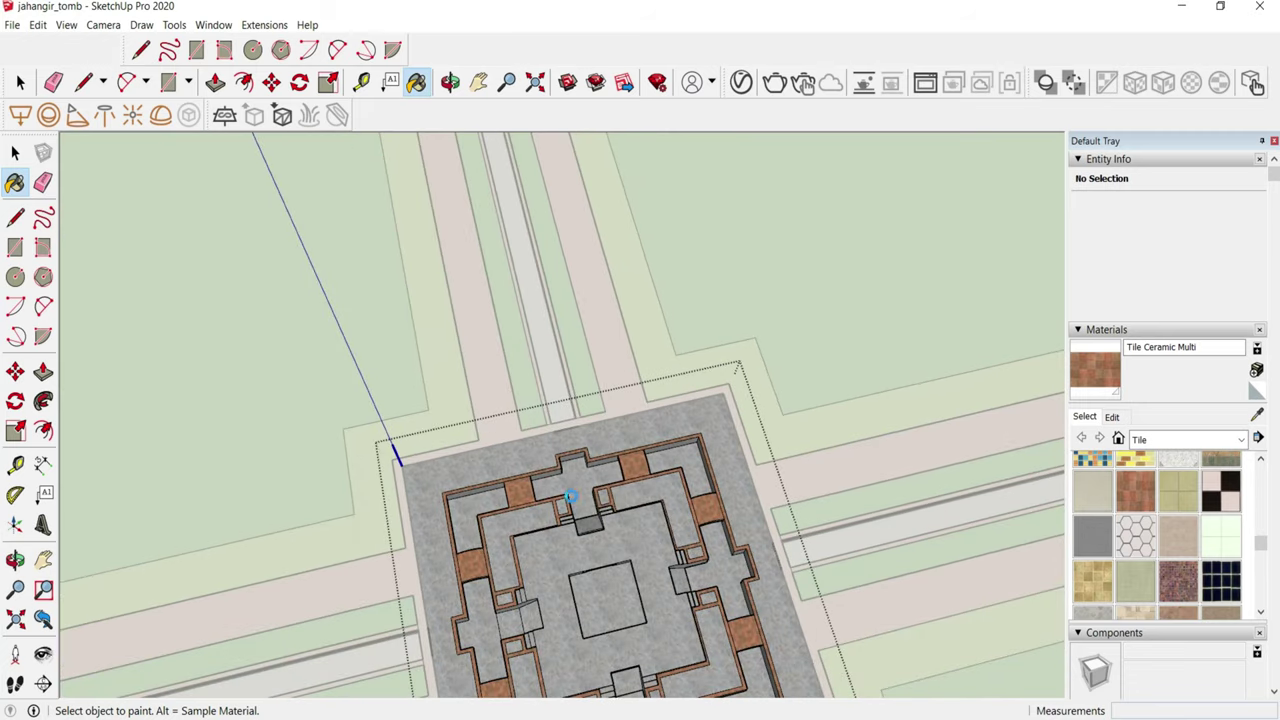
scroll(608, 550, "down", 2)
scroll(600, 548, "down", 3)
scroll(595, 545, "down", 2)
key("space")
scroll(594, 545, "up", 3)
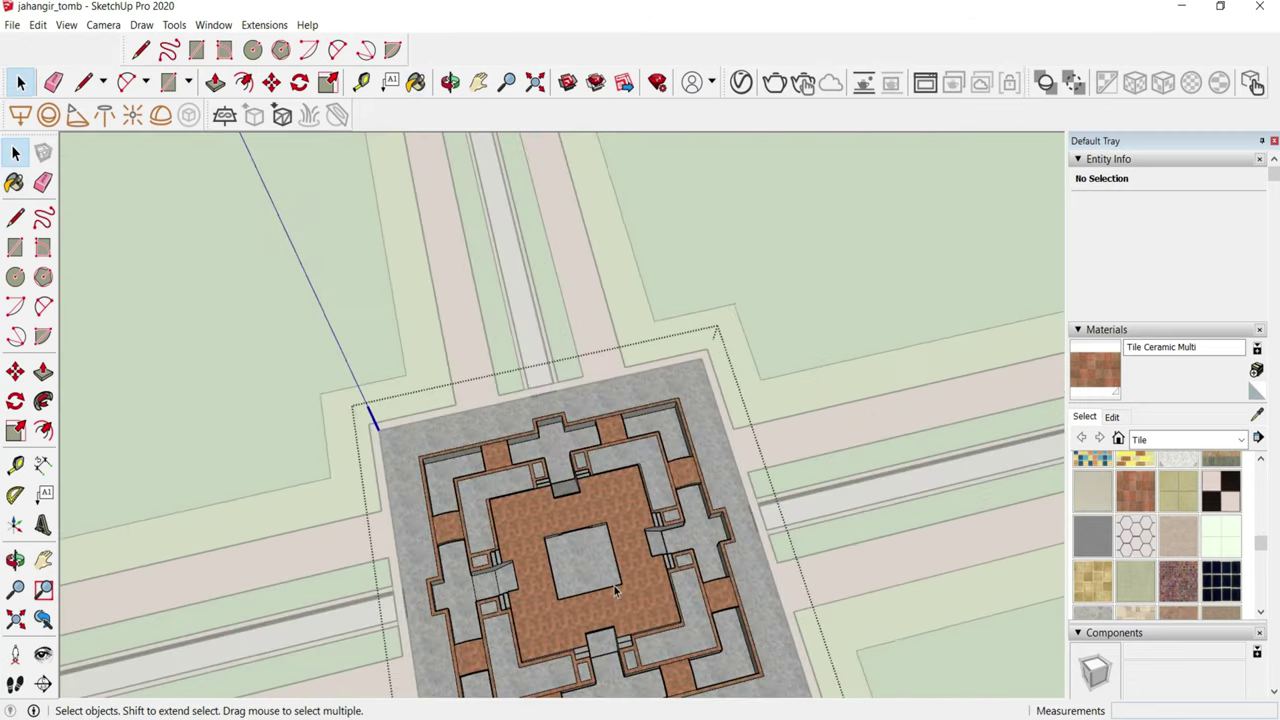
scroll(620, 537, "down", 3)
scroll(606, 540, "down", 2)
scroll(606, 540, "down", 3)
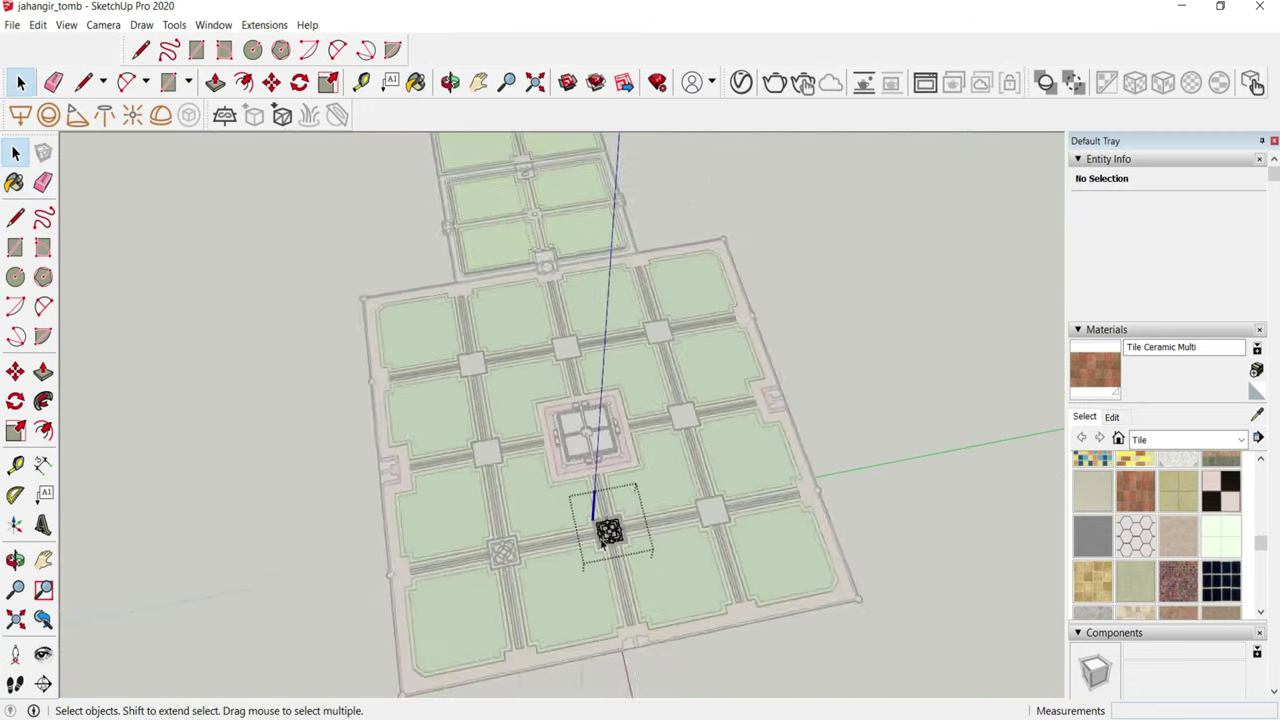
scroll(608, 531, "up", 3)
scroll(620, 534, "up", 2)
scroll(600, 528, "up", 2)
mouse_move(573, 533)
middle_mouse_down()
mouse_move(551, 500)
mouse_move(651, 517)
middle_mouse_up()
- Draw a line across the central square's corner to close it into a face
scroll(563, 503, "up", 3)
scroll(567, 505, "up", 2)
key("l")
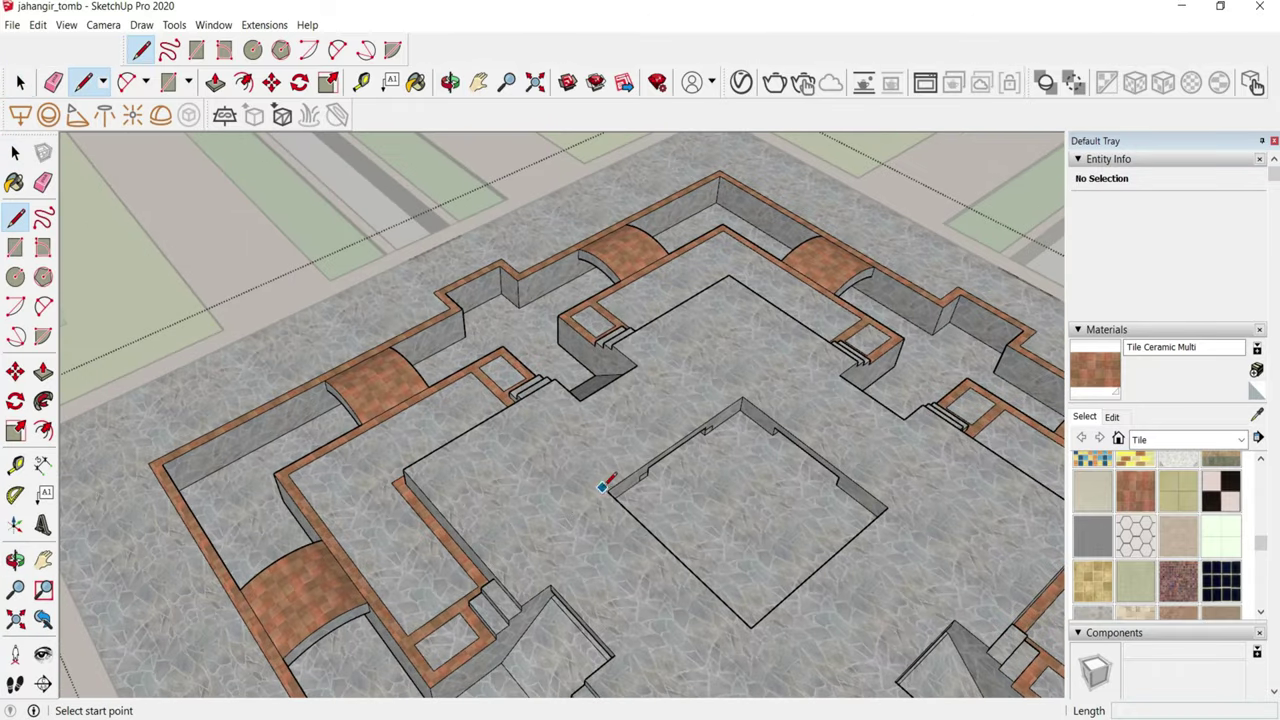
left_click(606, 491)
left_click(743, 395)
- Offset inset borders inside the inner terrace walls and around the central square
key("space")
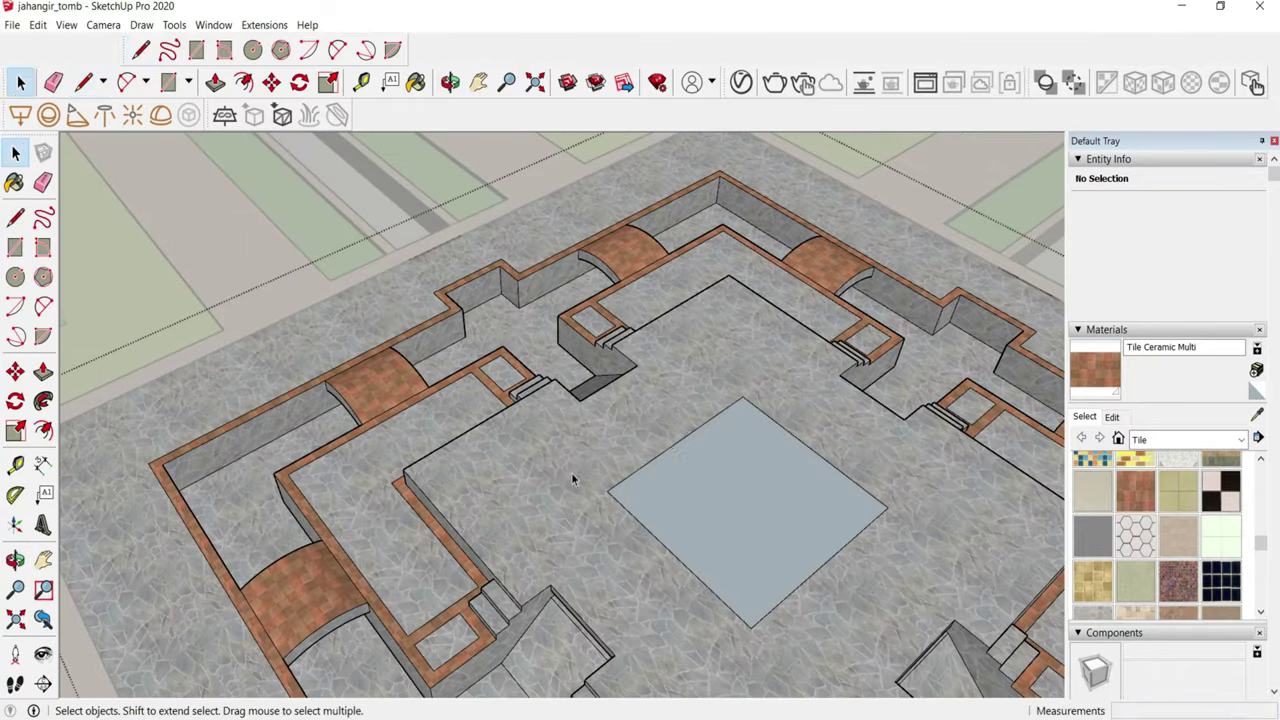
left_click(243, 82)
left_click(475, 427)
left_click(500, 455)
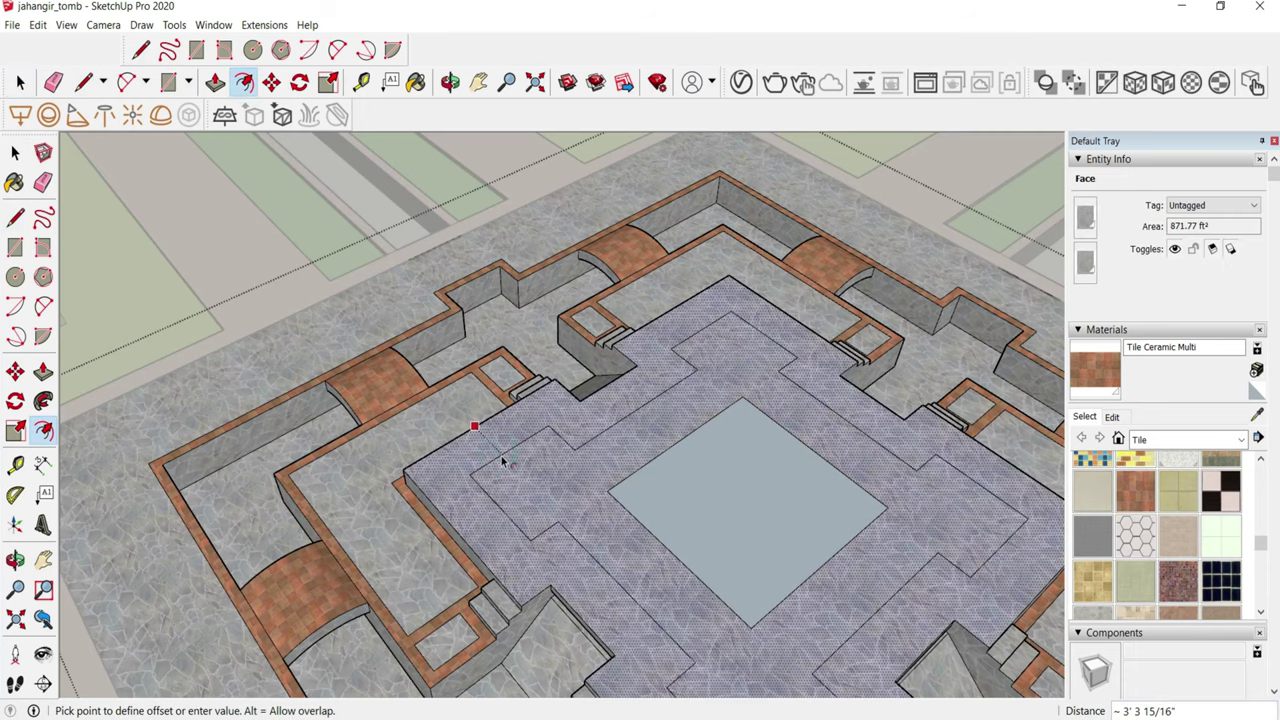
left_click(655, 457)
left_click(705, 491)
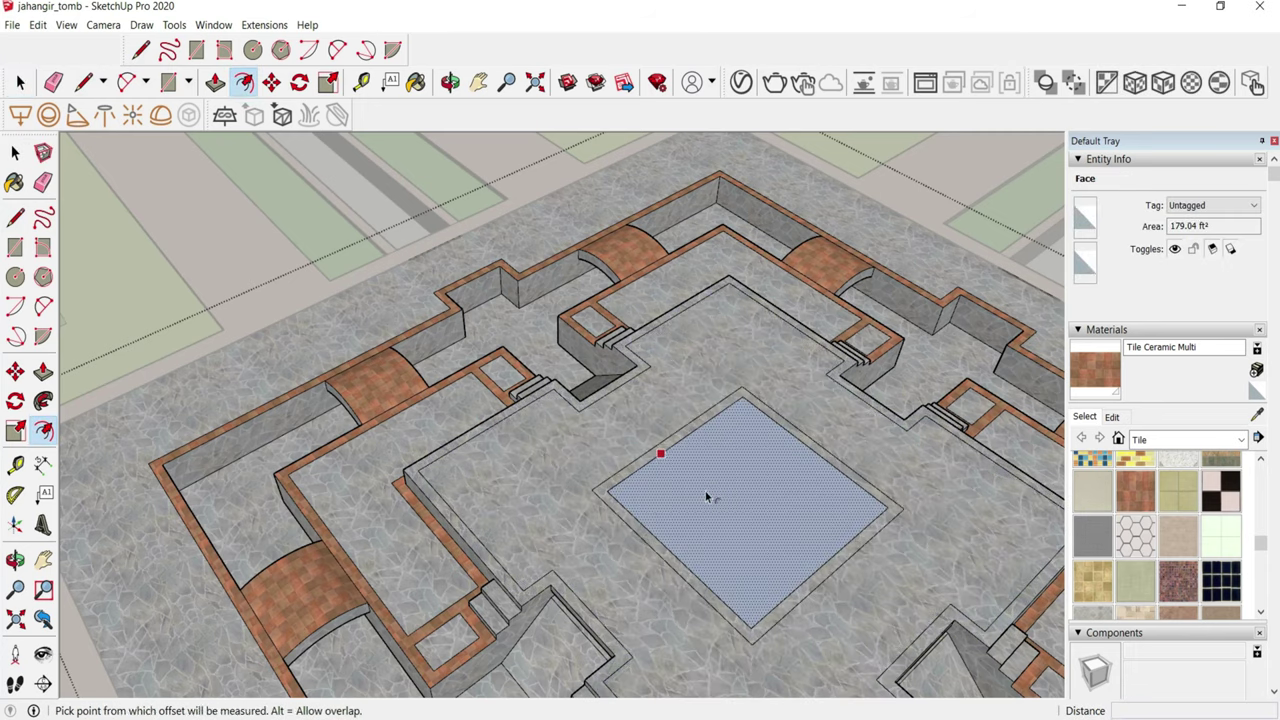
key("space")
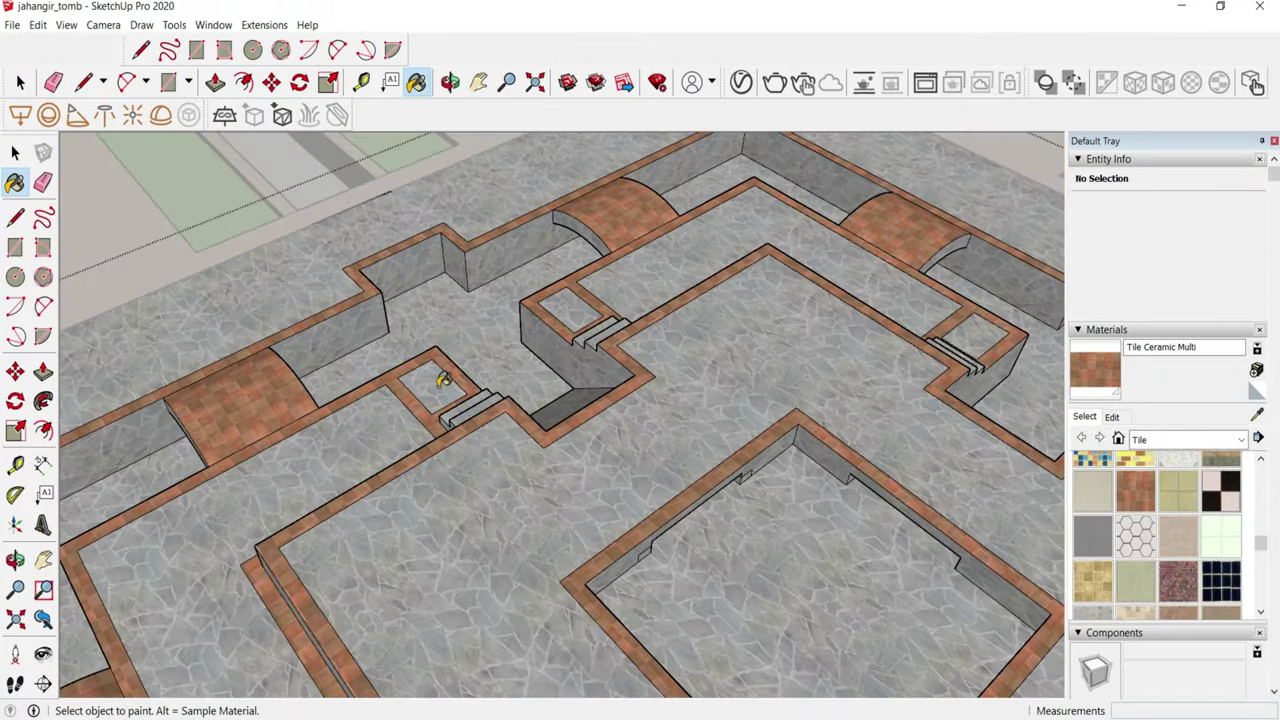
- Orbit around the tomb pavilion and select all the geometry
scroll(443, 379, "down", 5)
middle_click_drag(443, 379, 480, 480)
scroll(482, 495, "down", 3)
key("space")
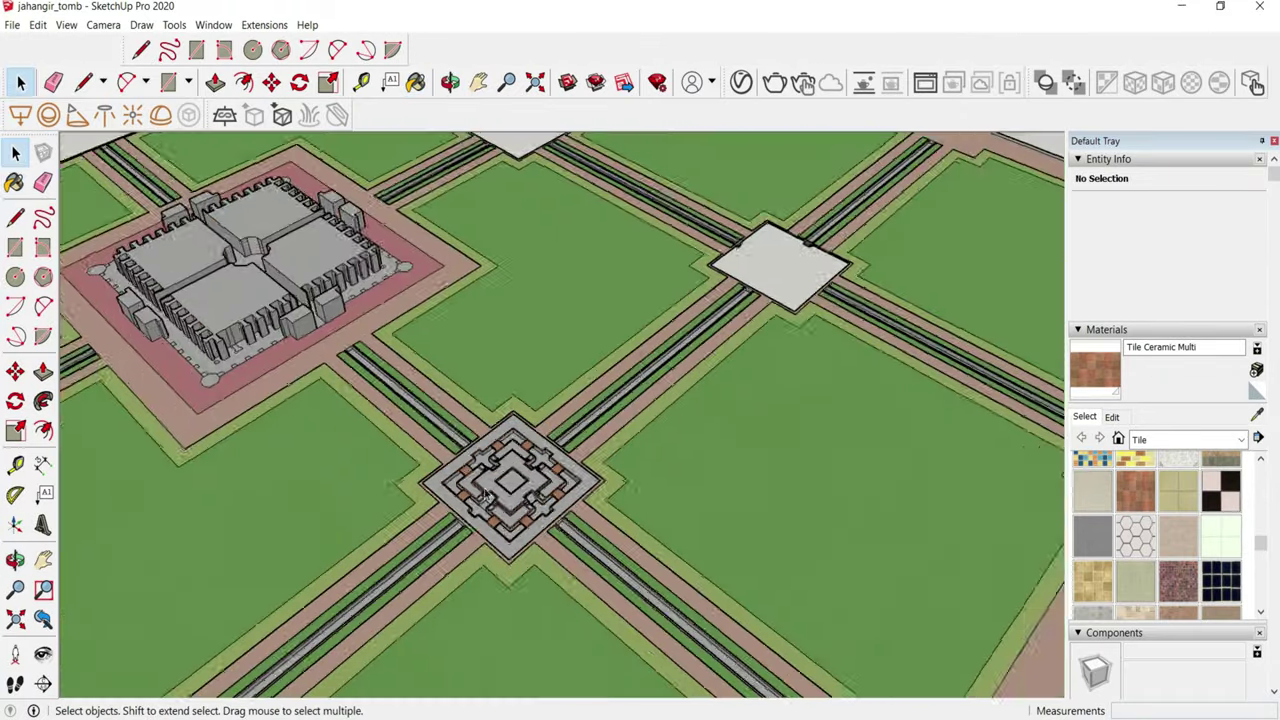
scroll(487, 497, "down", 3)
scroll(386, 557, "up", 3)
scroll(400, 570, "up", 3)
scroll(437, 594, "up", 3)
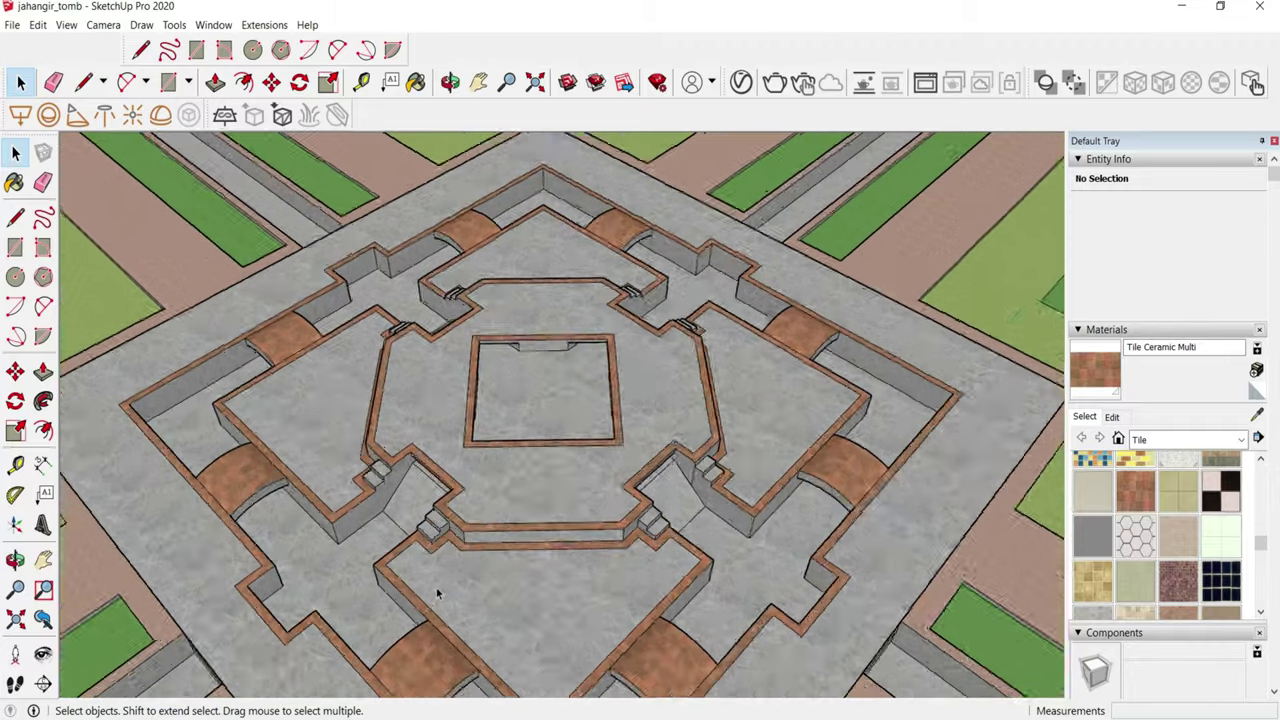
mouse_move(437, 594)
middle_mouse_down()
mouse_move(527, 567)
mouse_move(470, 545)
middle_mouse_up()
key("ctrl+a")
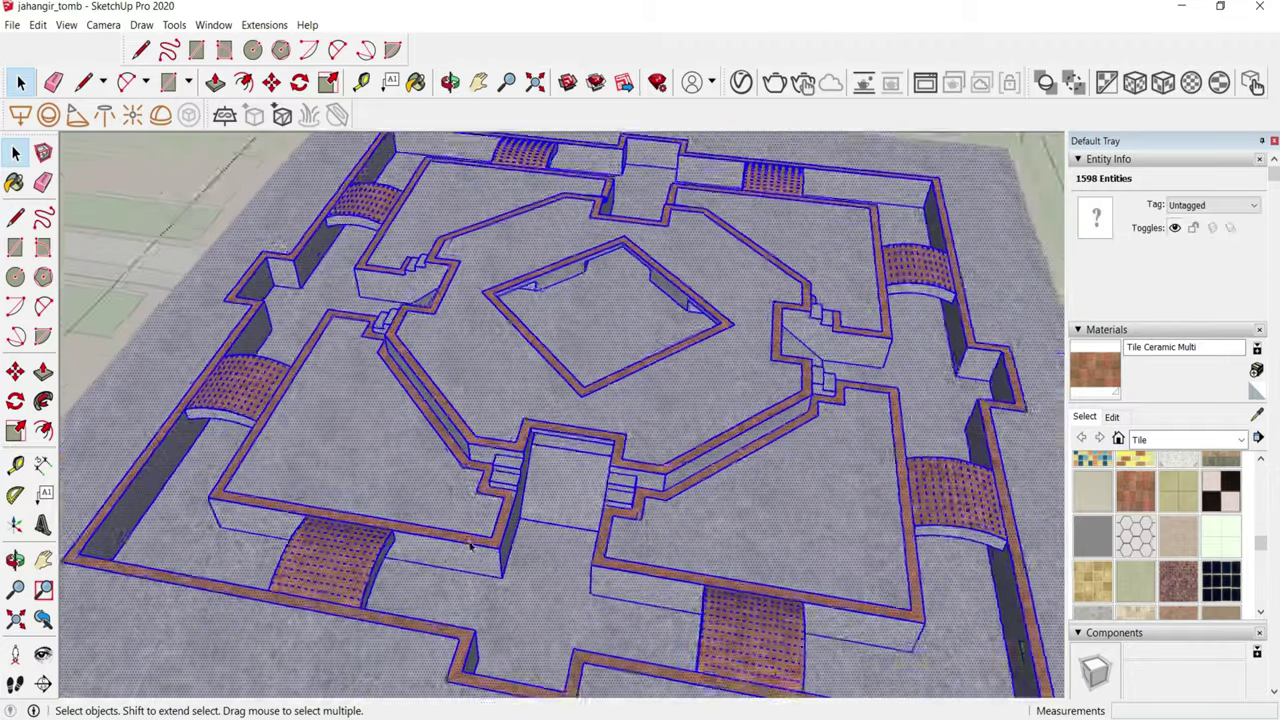
scroll(460, 520, "up", 5)
scroll(611, 508, "up", 3)
scroll(437, 491, "up", 3)
mouse_move(437, 491)
middle_mouse_down()
mouse_move(571, 450)
mouse_move(521, 575)
middle_mouse_up()
key("p")
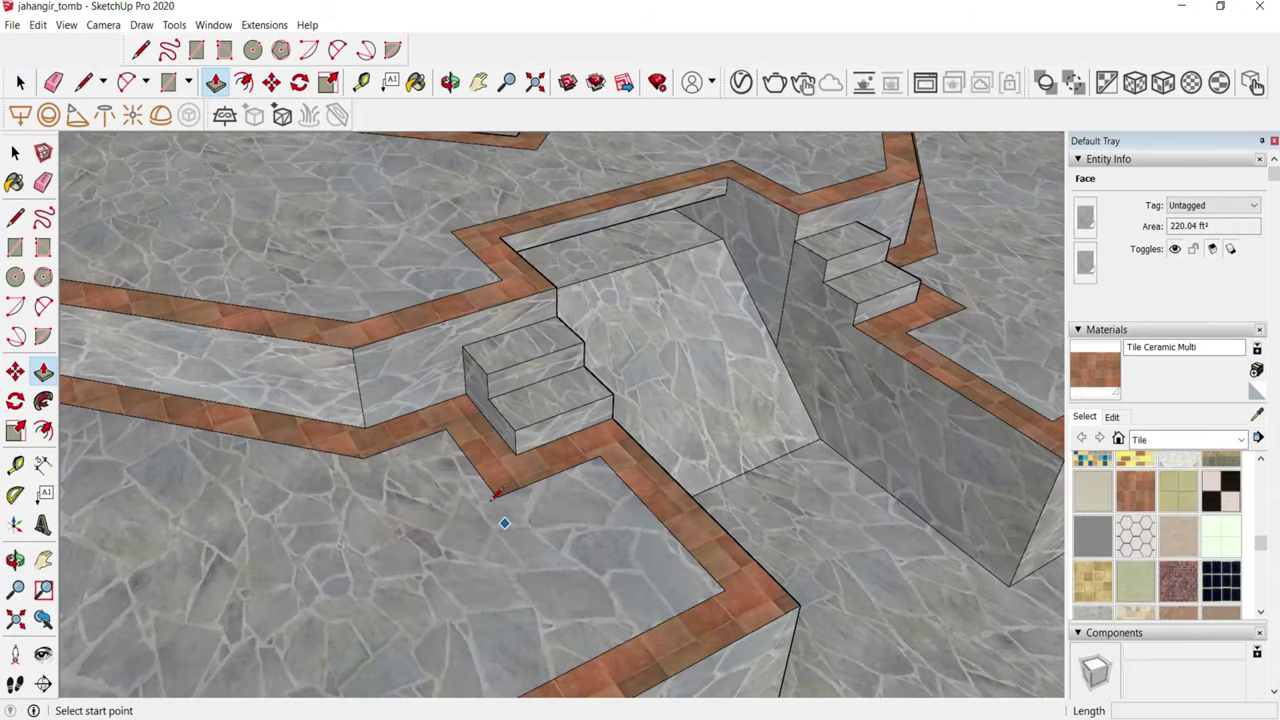
middle_click_drag(492, 497, 591, 650)
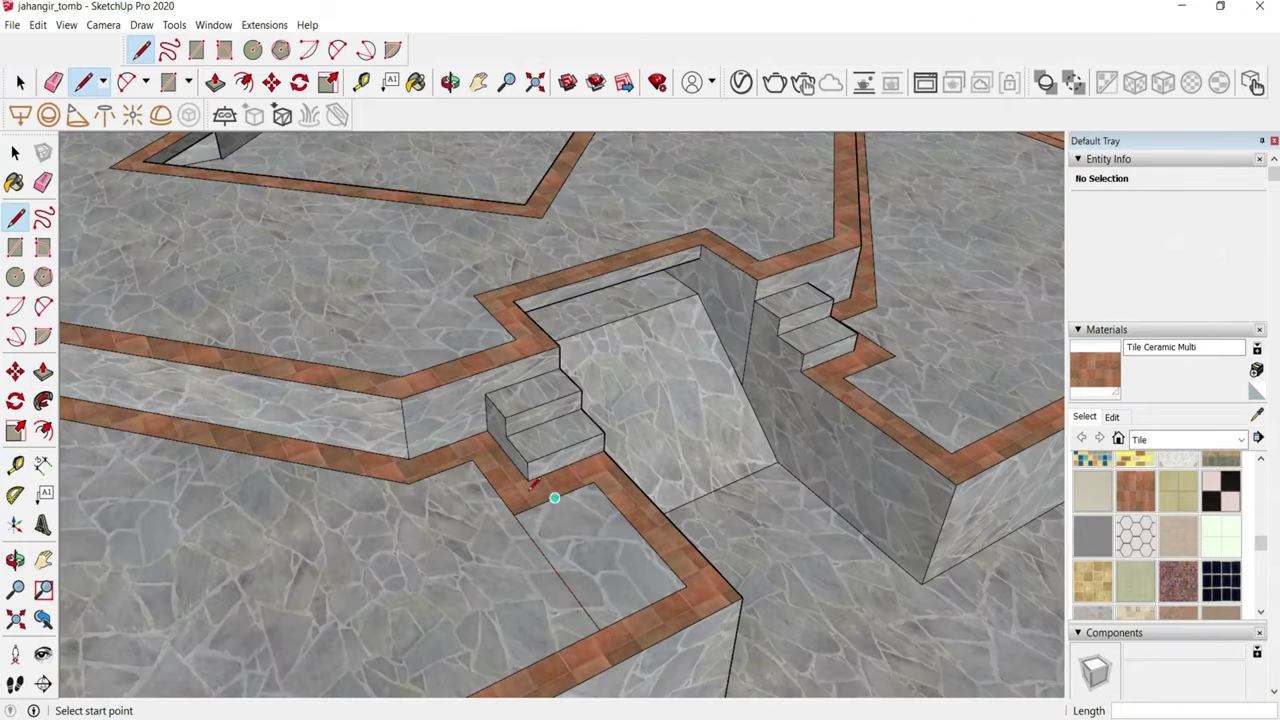
key("Escape")
scroll(644, 607, "down", 3)
middle_click_drag(303, 557, 523, 537)
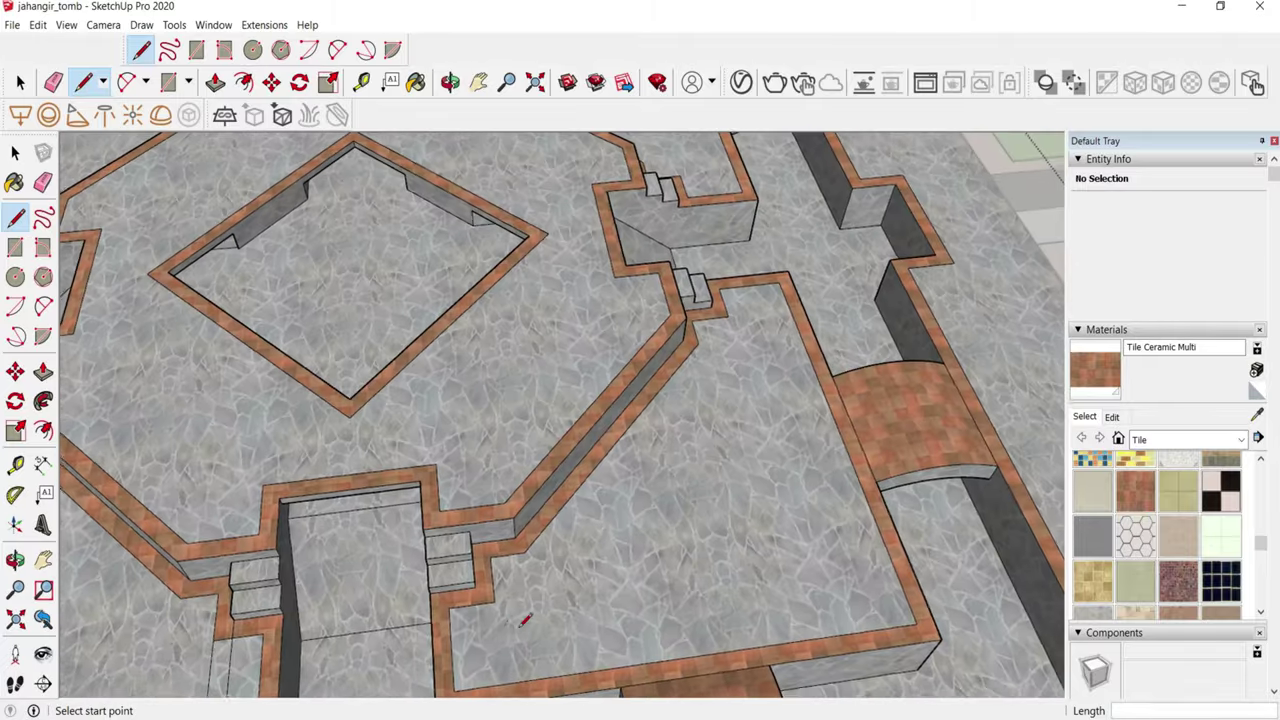
scroll(484, 483, "up", 4)
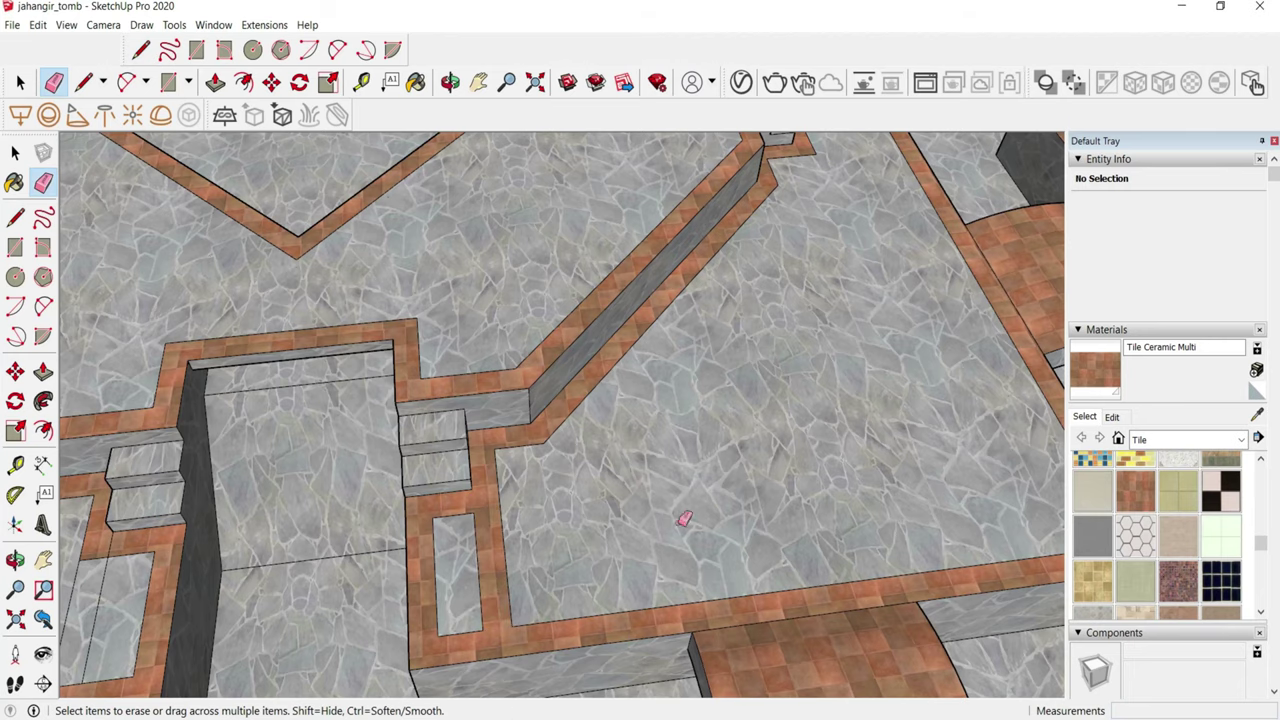
mouse_move(684, 518)
middle_mouse_down()
mouse_move(337, 577)
mouse_move(274, 500)
middle_mouse_up()
scroll(289, 586, "down", 2)
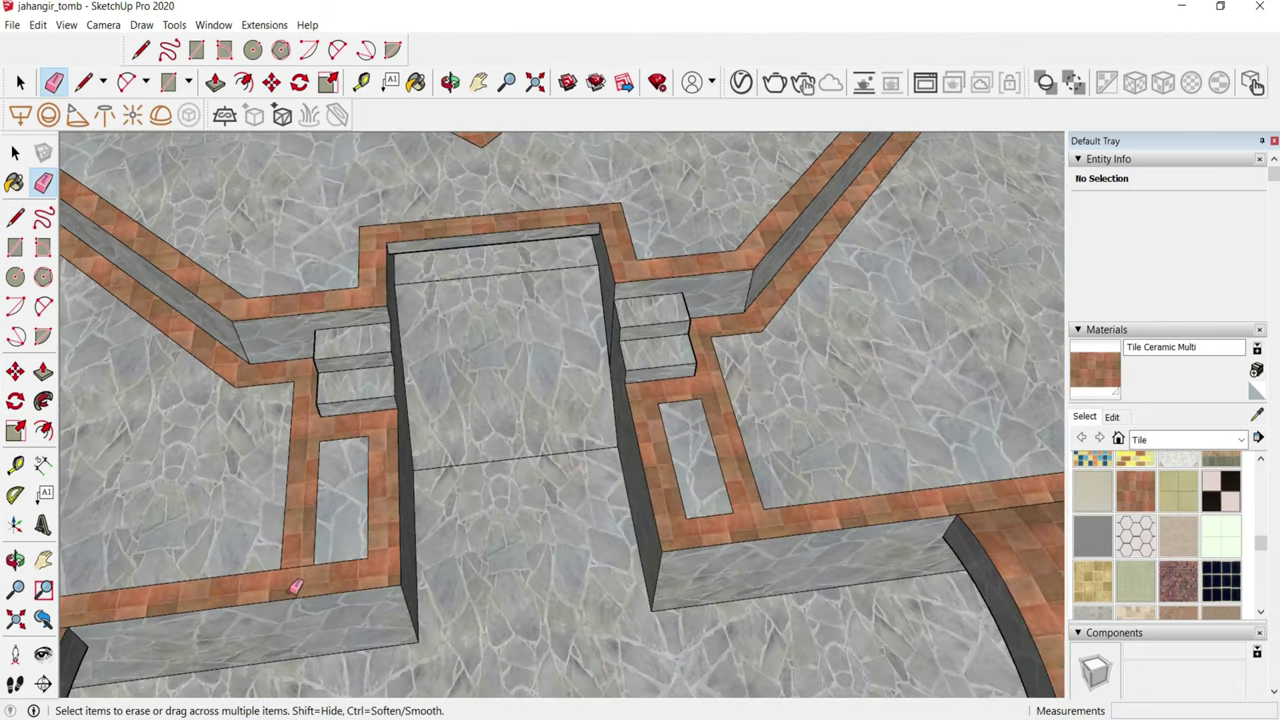
scroll(563, 526, "down", 2)
scroll(409, 637, "down", 3)
scroll(386, 655, "down", 1)
scroll(386, 655, "up", 2)
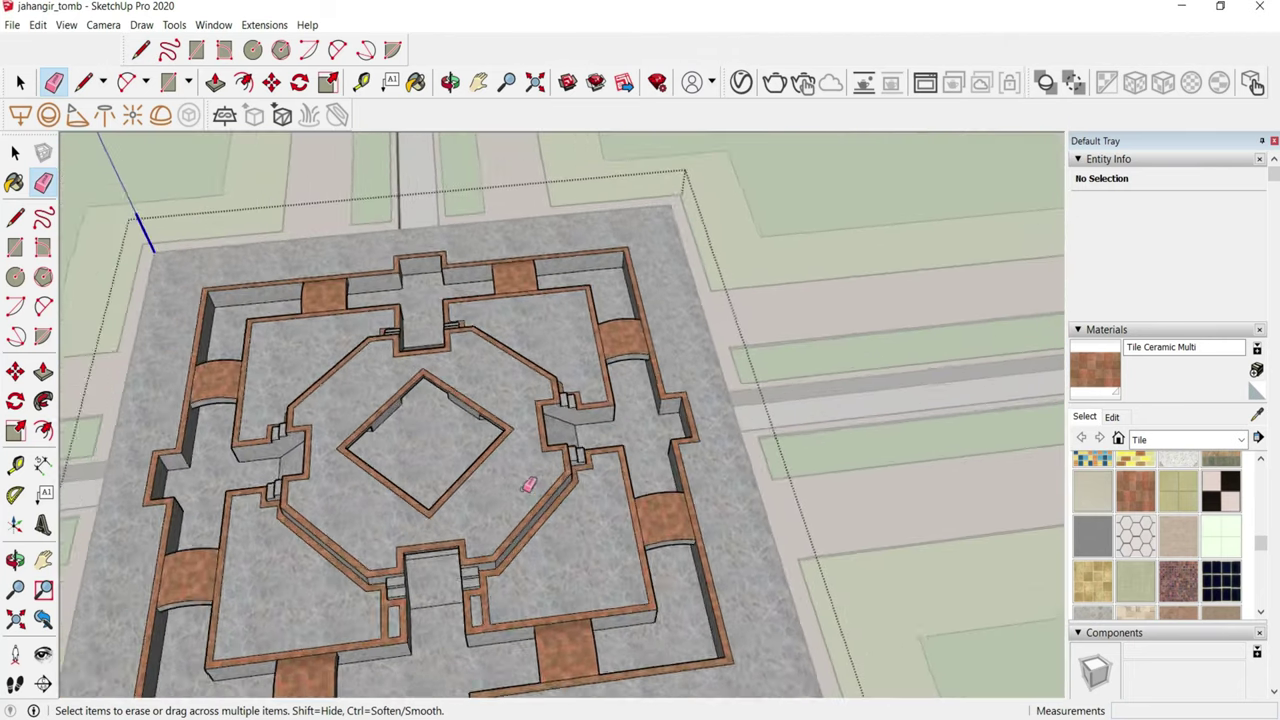
scroll(529, 486, "up", 3)
scroll(586, 509, "up", 2)
middle_click_drag(600, 563, 608, 510)
scroll(609, 510, "up", 1)
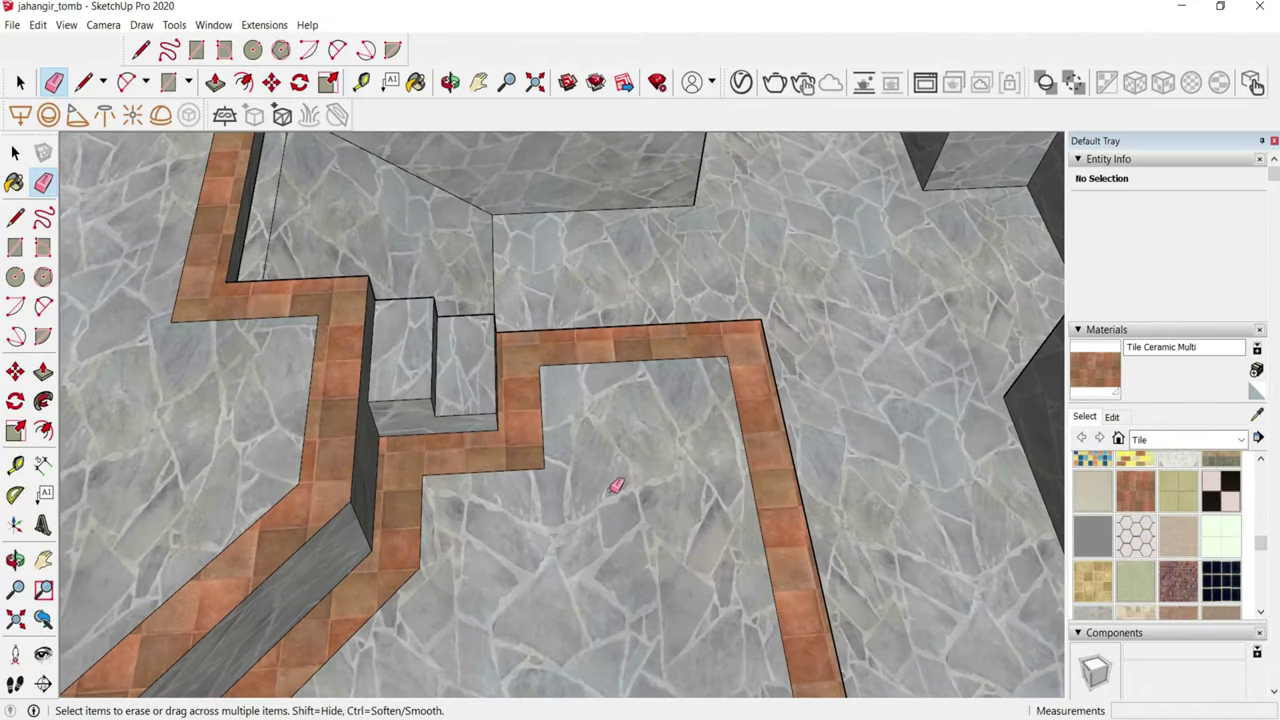
scroll(614, 483, "up", 1)
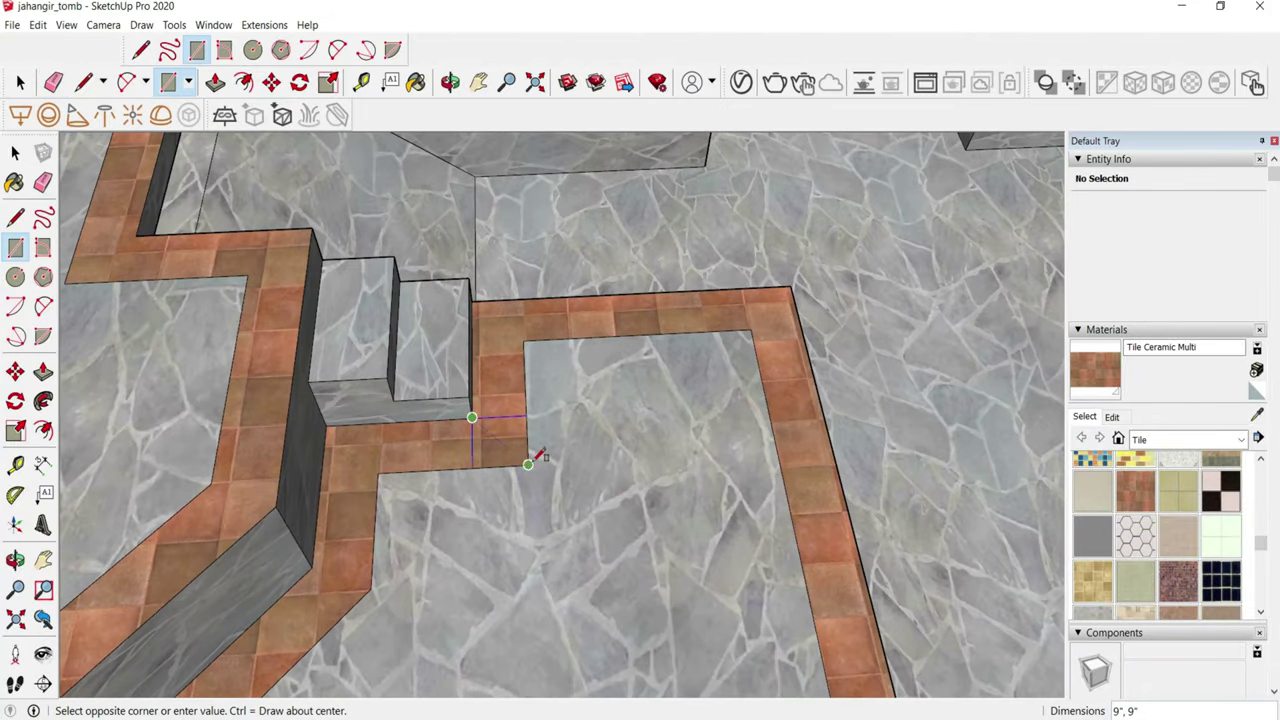
key("l")
scroll(700, 440, "down", 2)
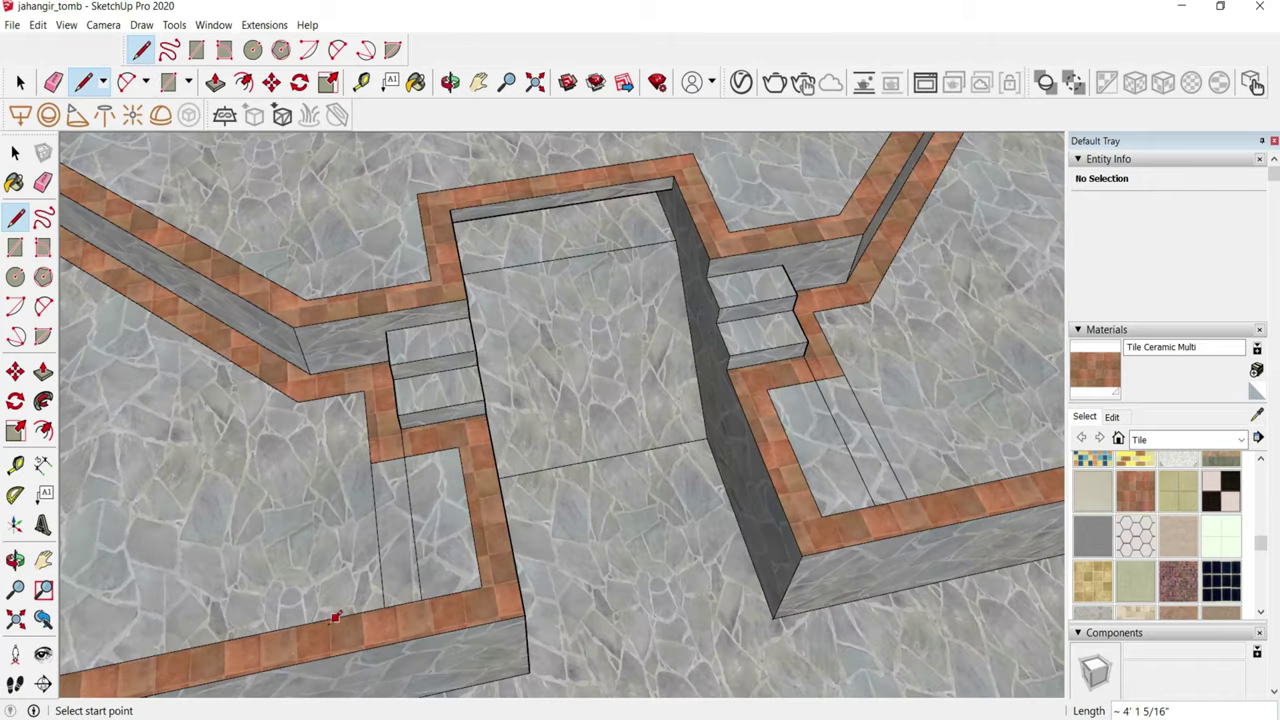
scroll(600, 480, "down", 2)
middle_click_drag(594, 506, 640, 450)
scroll(684, 362, "up", 3)
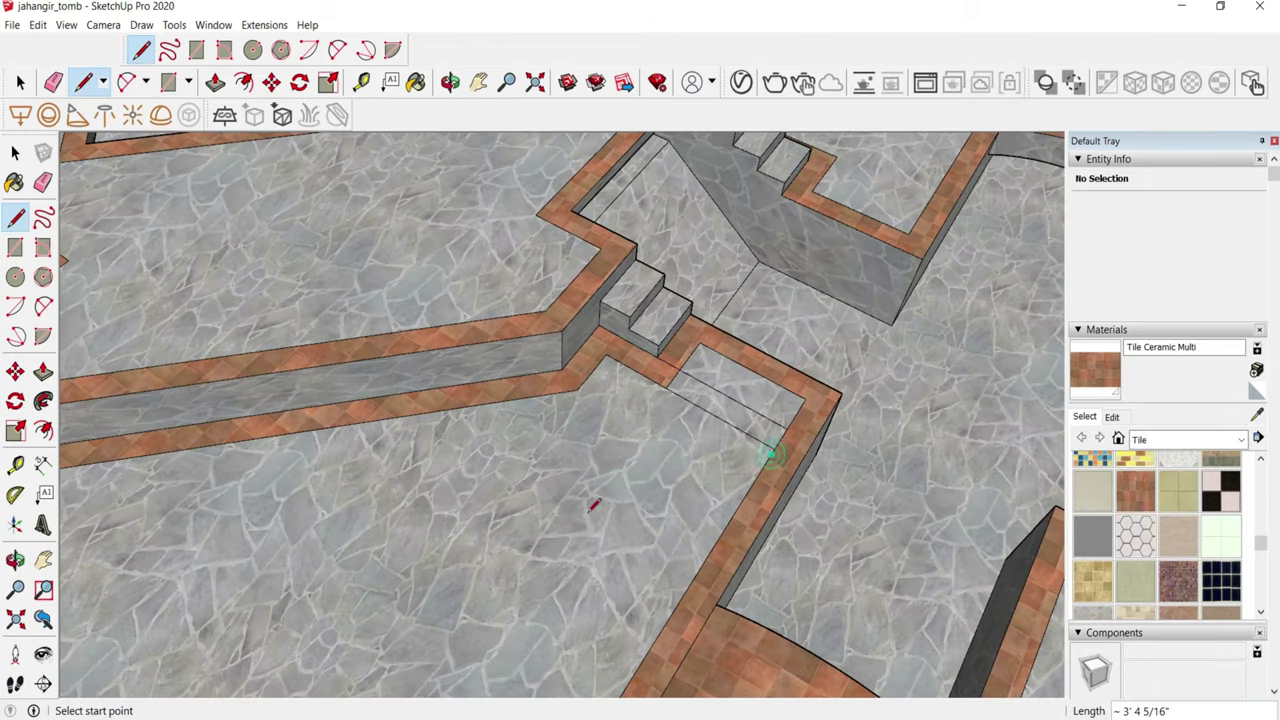
scroll(593, 506, "down", 3)
scroll(663, 249, "up", 3)
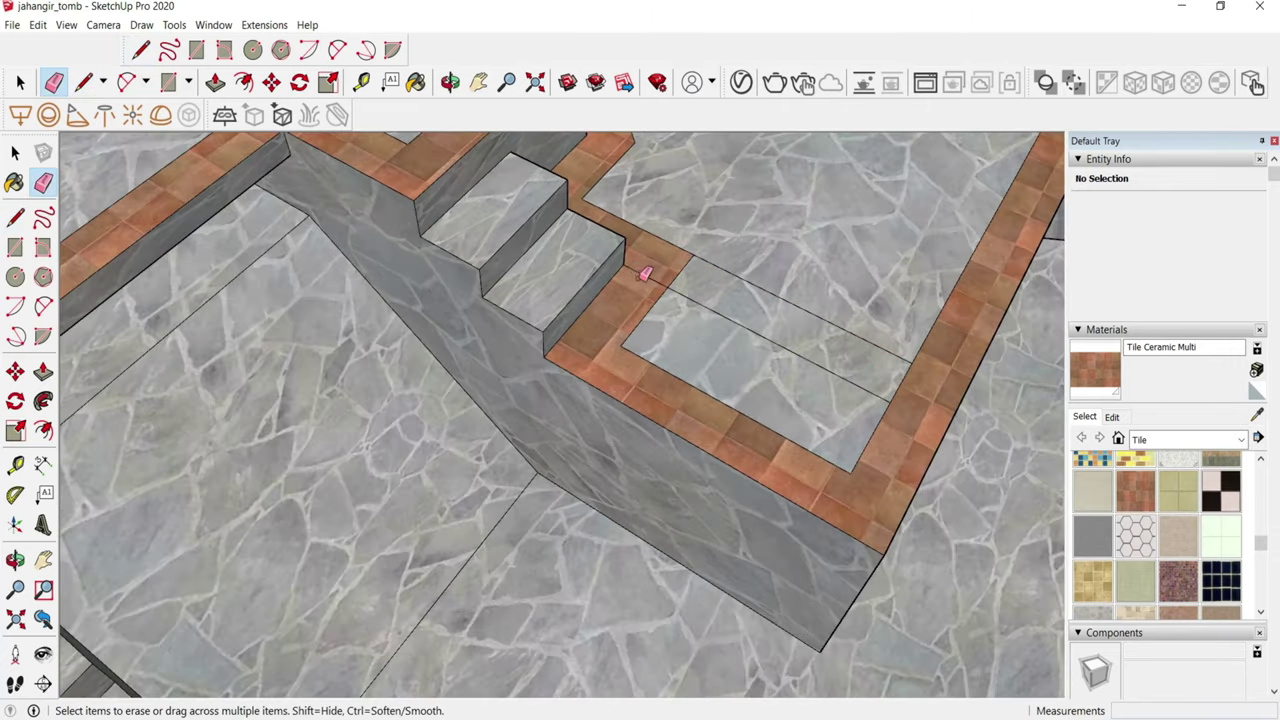
scroll(899, 376, "down", 3)
mouse_move(808, 283)
middle_mouse_down()
mouse_move(466, 371)
mouse_move(538, 442)
mouse_move(545, 531)
middle_mouse_up()
scroll(538, 442, "up", 3)
scroll(518, 459, "down", 2)
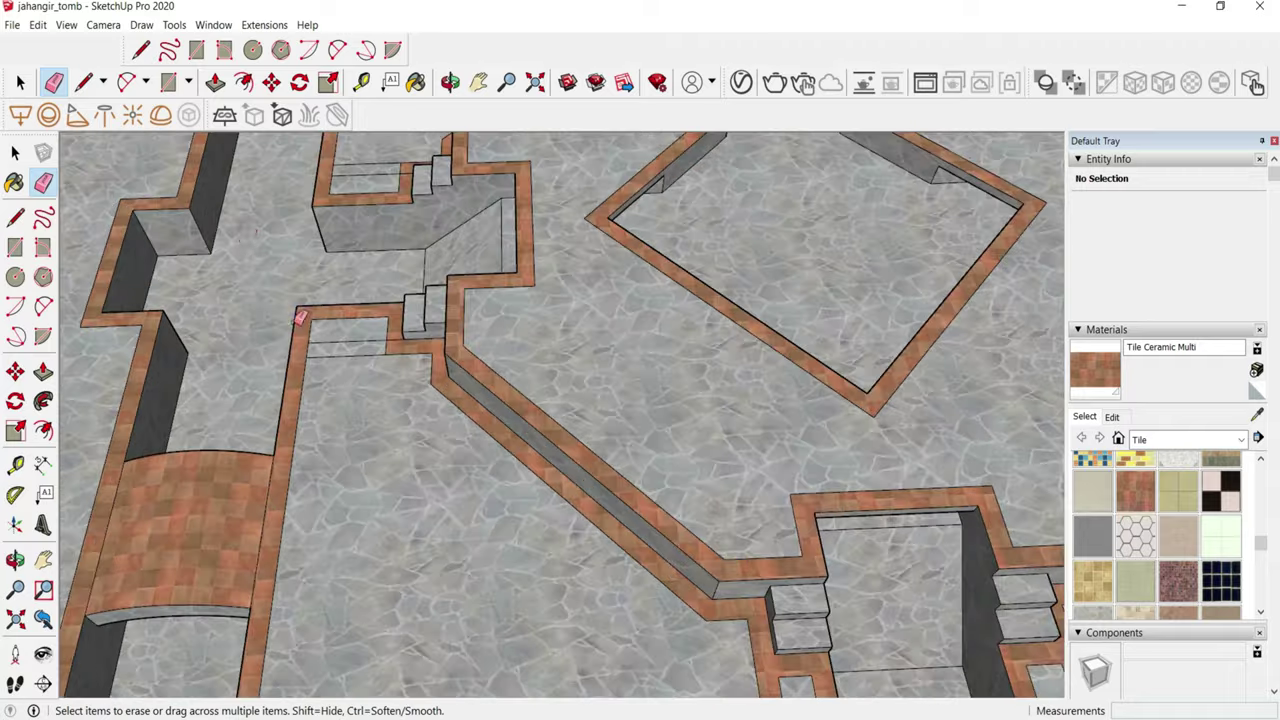
scroll(299, 319, "up", 3)
scroll(525, 533, "down", 2)
middle_click_drag(525, 533, 491, 200)
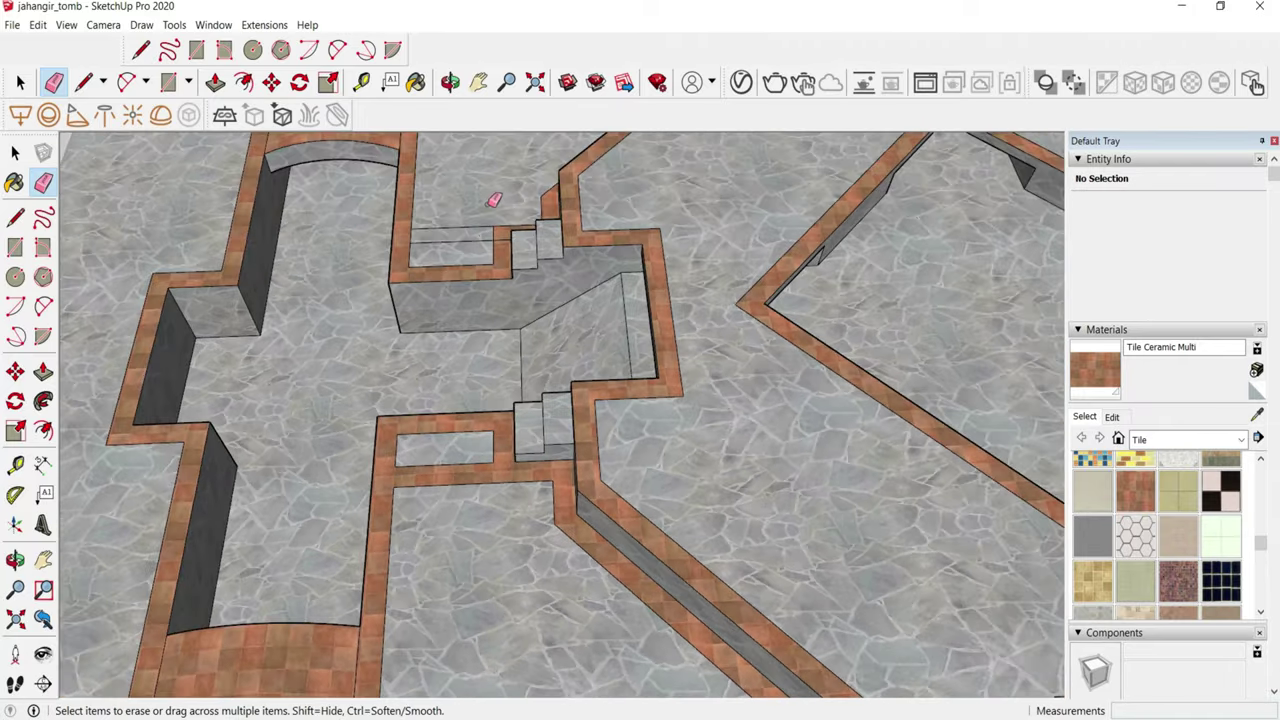
scroll(511, 262, "up", 3)
scroll(285, 255, "down", 2)
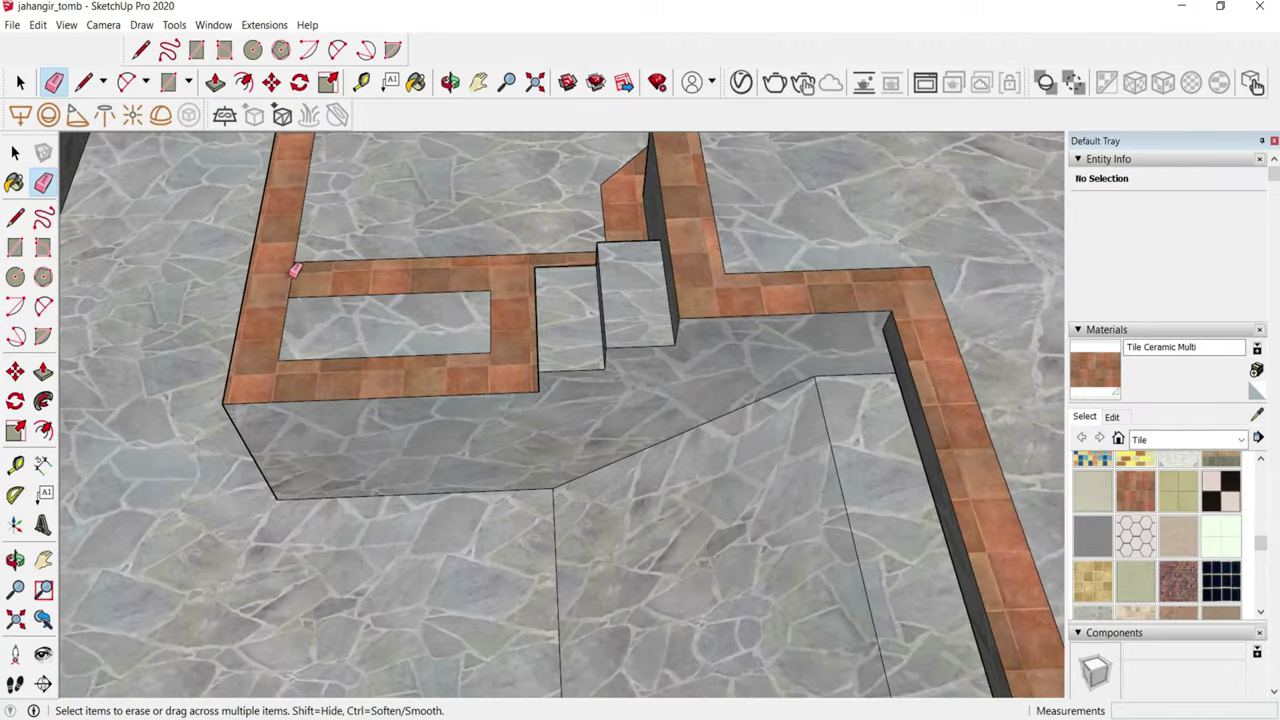
scroll(294, 271, "down", 3)
scroll(309, 334, "down", 3)
mouse_move(309, 334)
middle_mouse_down()
mouse_move(560, 395)
mouse_move(749, 397)
middle_mouse_up()
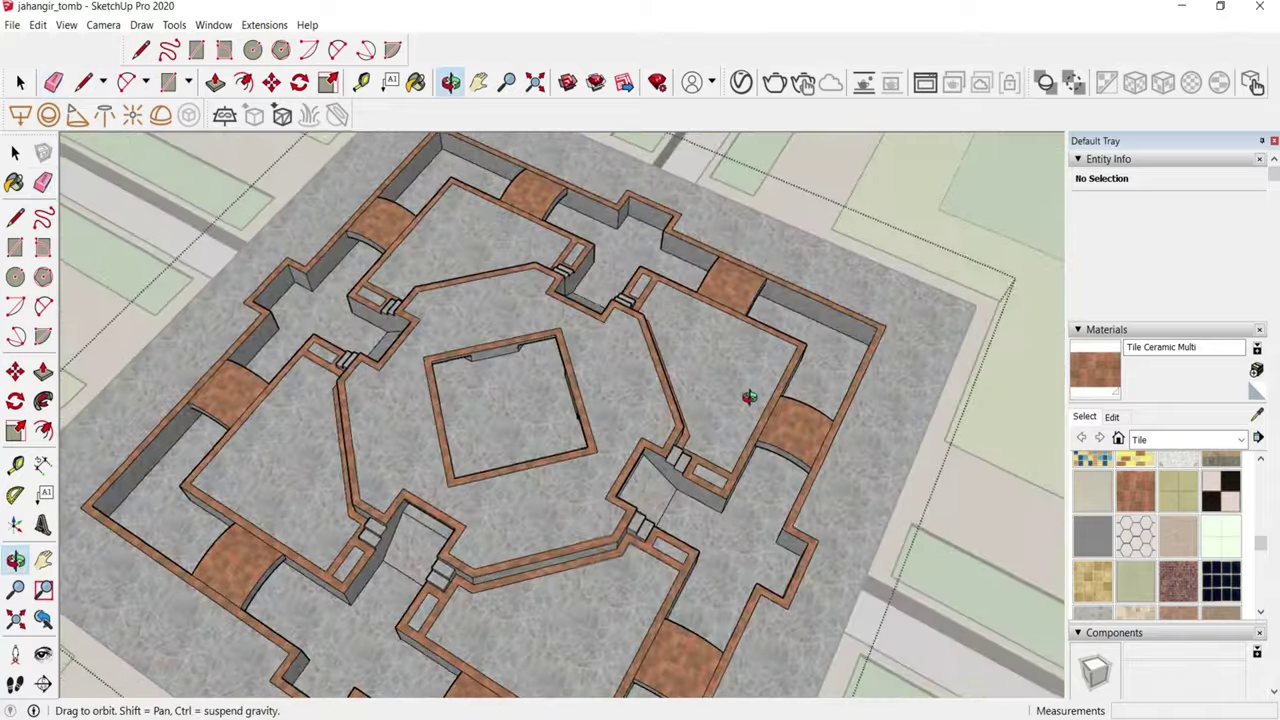
scroll(790, 450, "up", 2)
scroll(623, 486, "up", 3)
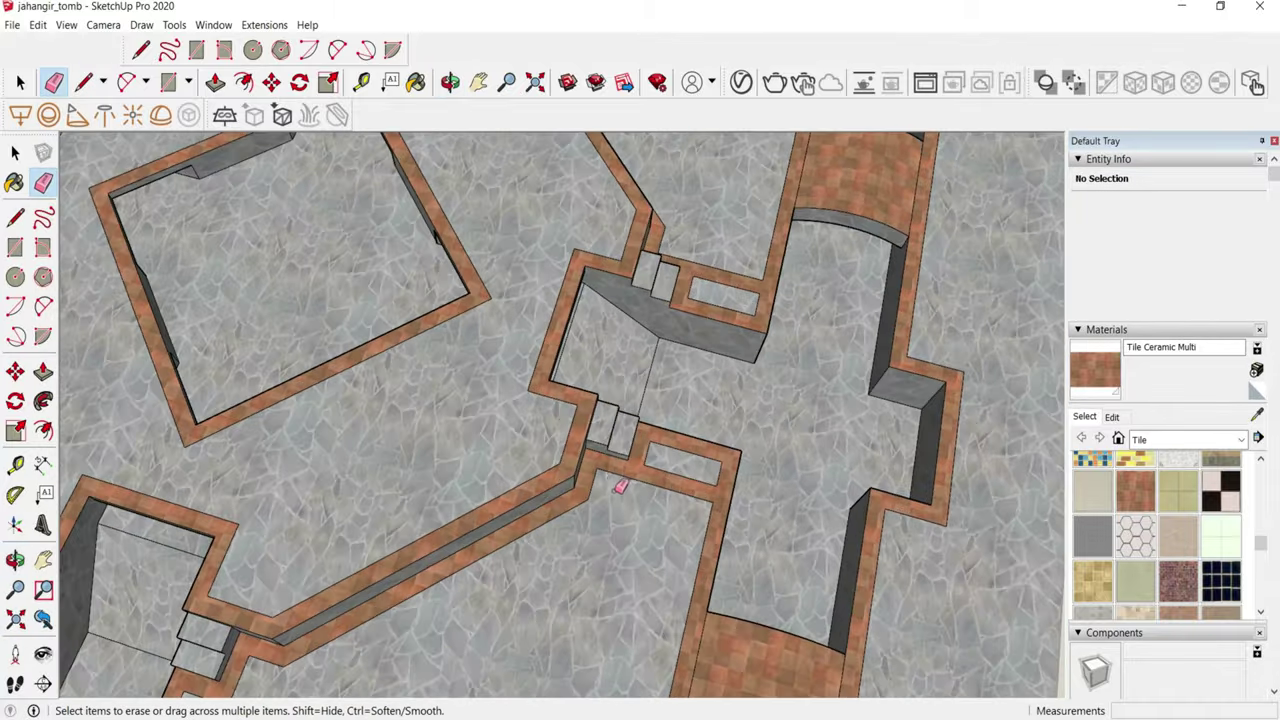
mouse_move(623, 486)
middle_mouse_down()
mouse_move(386, 286)
mouse_move(358, 228)
middle_mouse_up()
key("space")
scroll(358, 228, "down", 5)
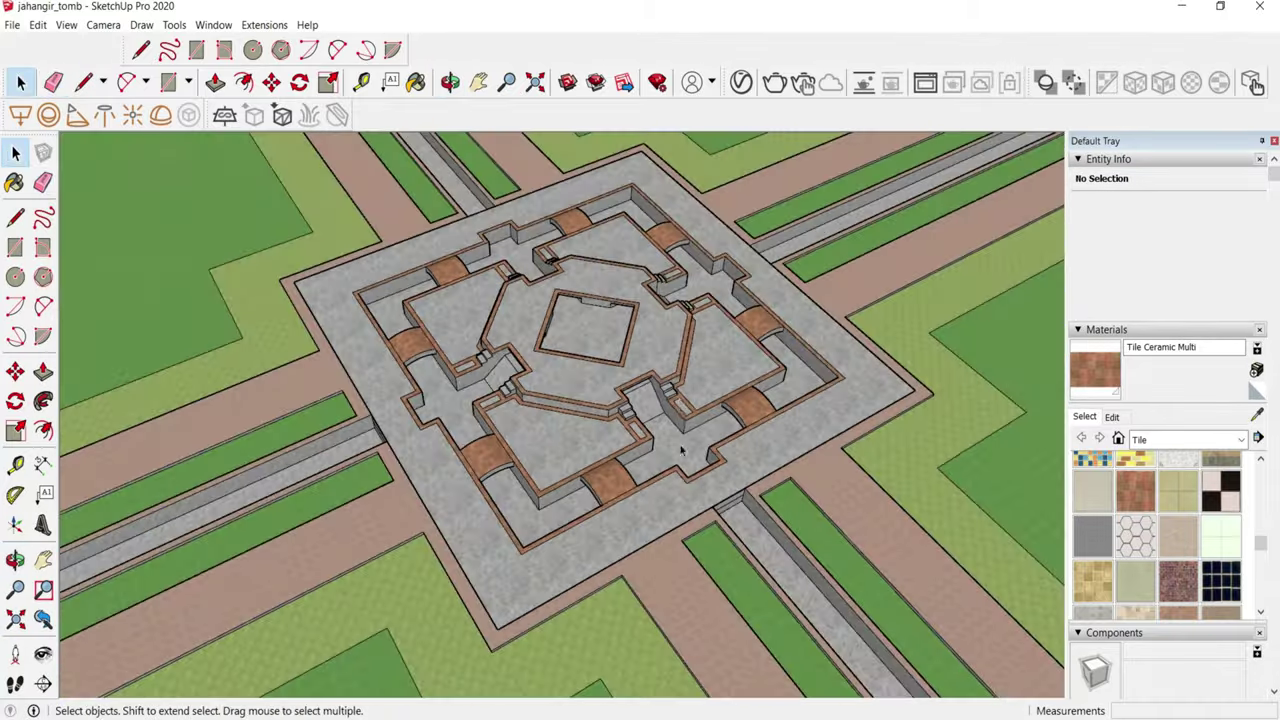
- Select the tiled pavilion terrace component together with a second pavilion
middle_click_drag(700, 400, 809, 420)
scroll(809, 420, "up", 2)
left_click(745, 310)
scroll(745, 310, "down", 3)
mouse_move(745, 310)
middle_mouse_down()
mouse_move(743, 457)
mouse_move(548, 440)
mouse_move(260, 466)
middle_mouse_up()
scroll(548, 440, "up", 3)
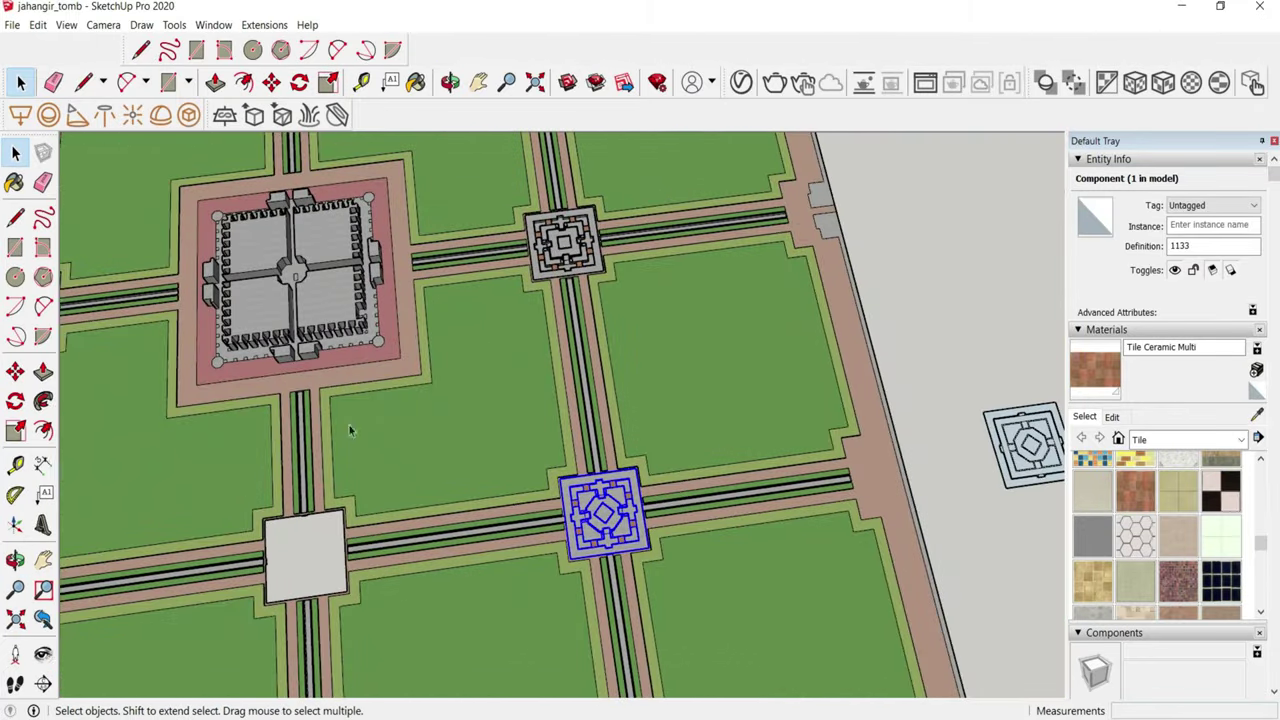
scroll(590, 394, "down", 2)
scroll(574, 271, "up", 4)
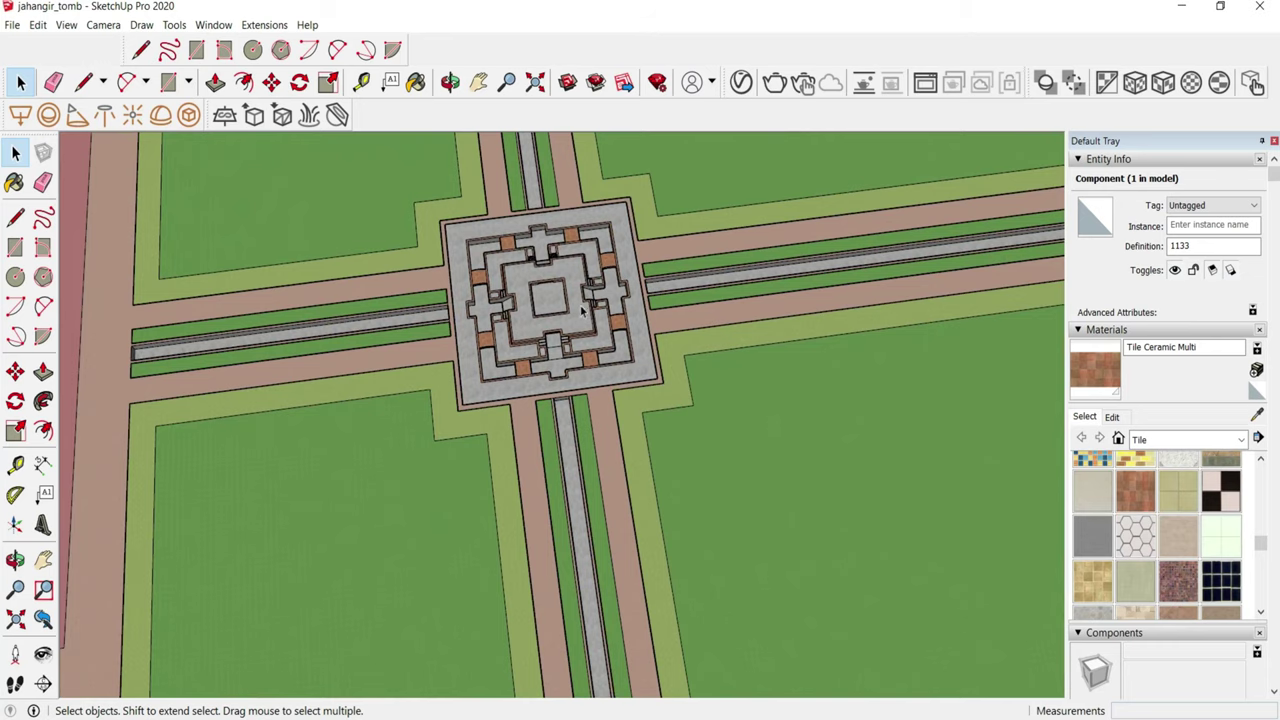
scroll(590, 225, "down", 3)
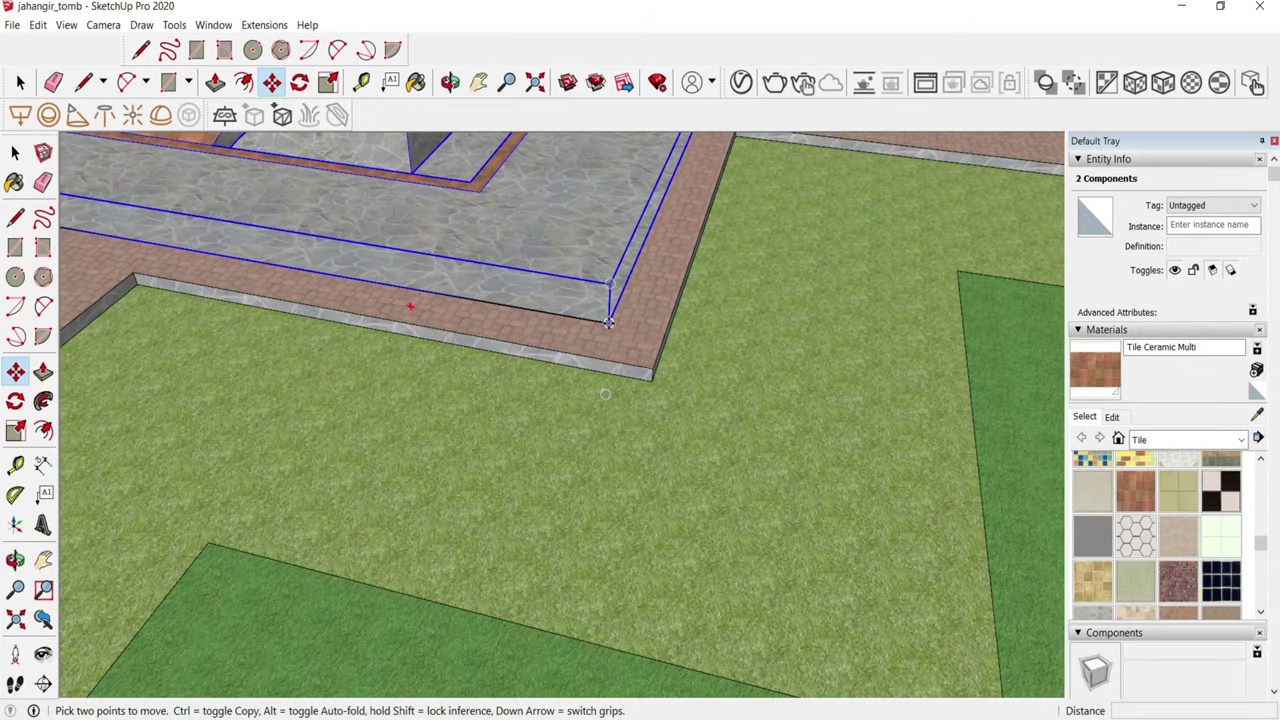
scroll(760, 426, "down", 5)
scroll(760, 426, "down", 3)
middle_click_drag(760, 426, 782, 462)
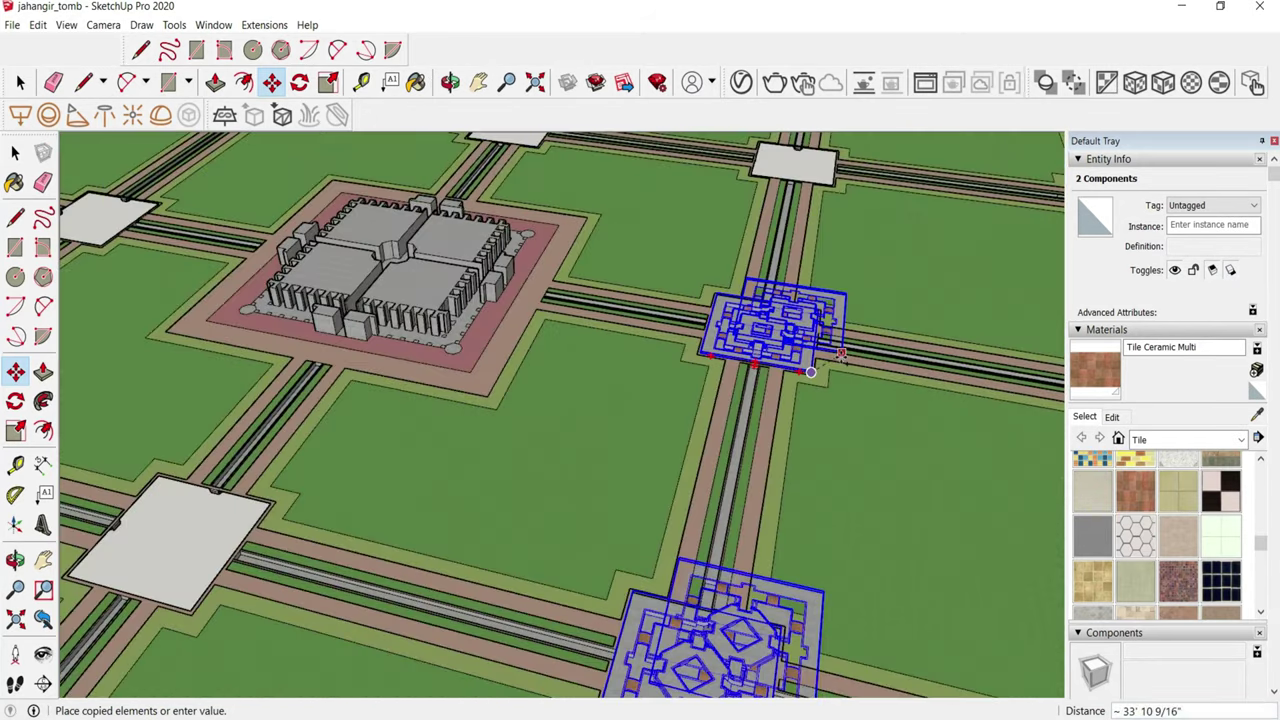
scroll(782, 462, "down", 2)
scroll(600, 350, "down", 3)
scroll(424, 290, "up", 5)
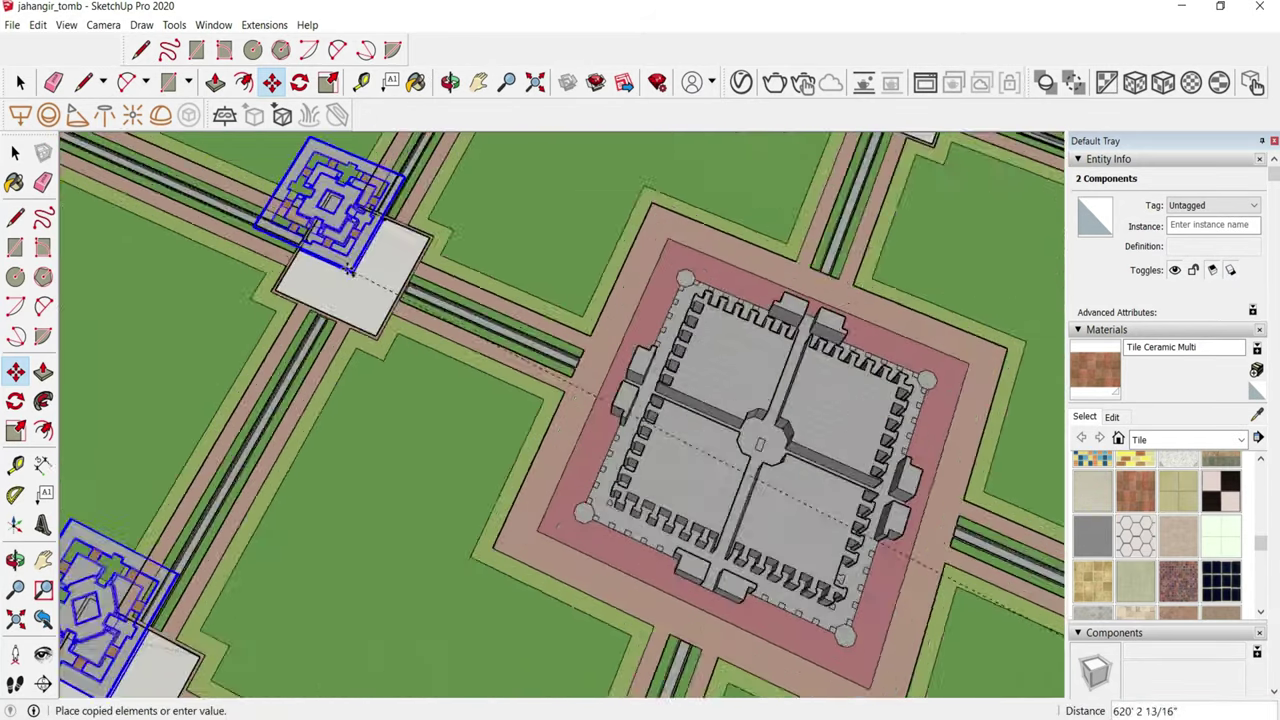
scroll(405, 405, "up", 5)
scroll(405, 405, "up", 5)
scroll(484, 461, "up", 2)
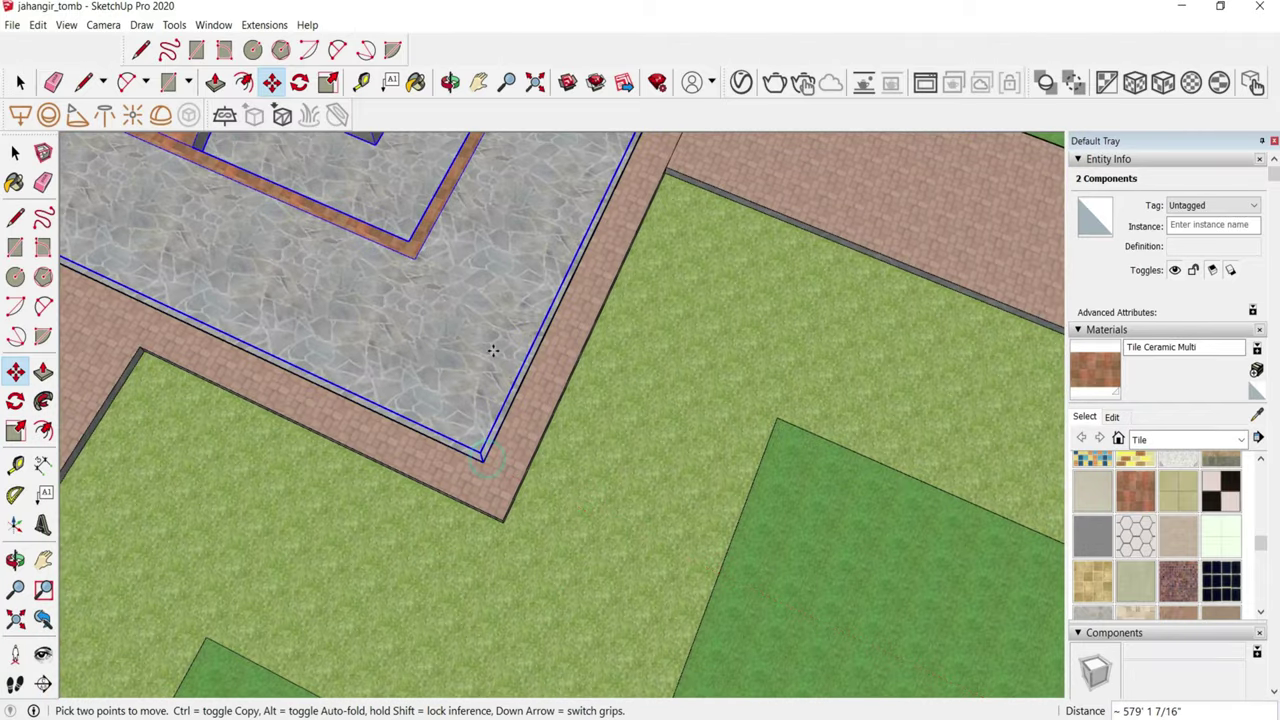
scroll(490, 330, "down", 2)
scroll(489, 294, "down", 2)
scroll(489, 294, "down", 2)
scroll(445, 398, "down", 2)
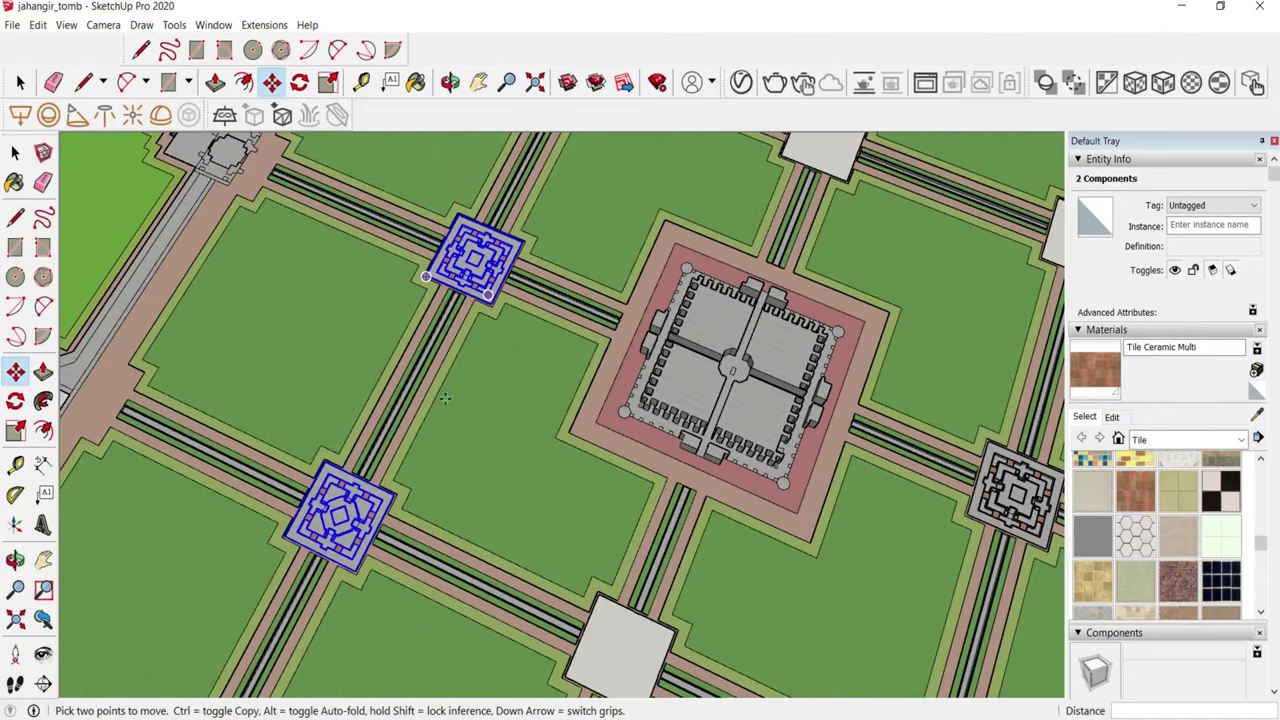
scroll(445, 398, "down", 3)
middle_click_drag(445, 398, 400, 440)
scroll(385, 485, "up", 2)
key("space")
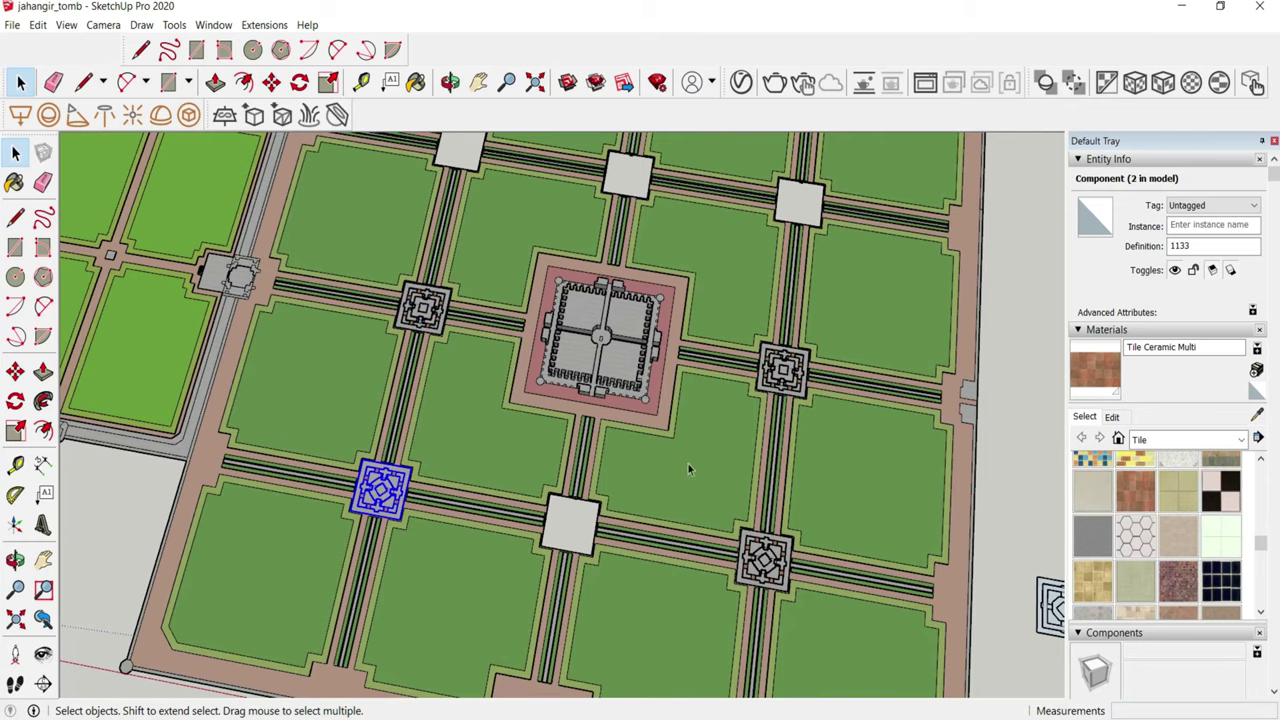
left_click(768, 556, "shift")
scroll(790, 540, "up", 2)
scroll(790, 525, "up", 4)
- Copy the two selected pavilions onto the garden path intersections
key("m")
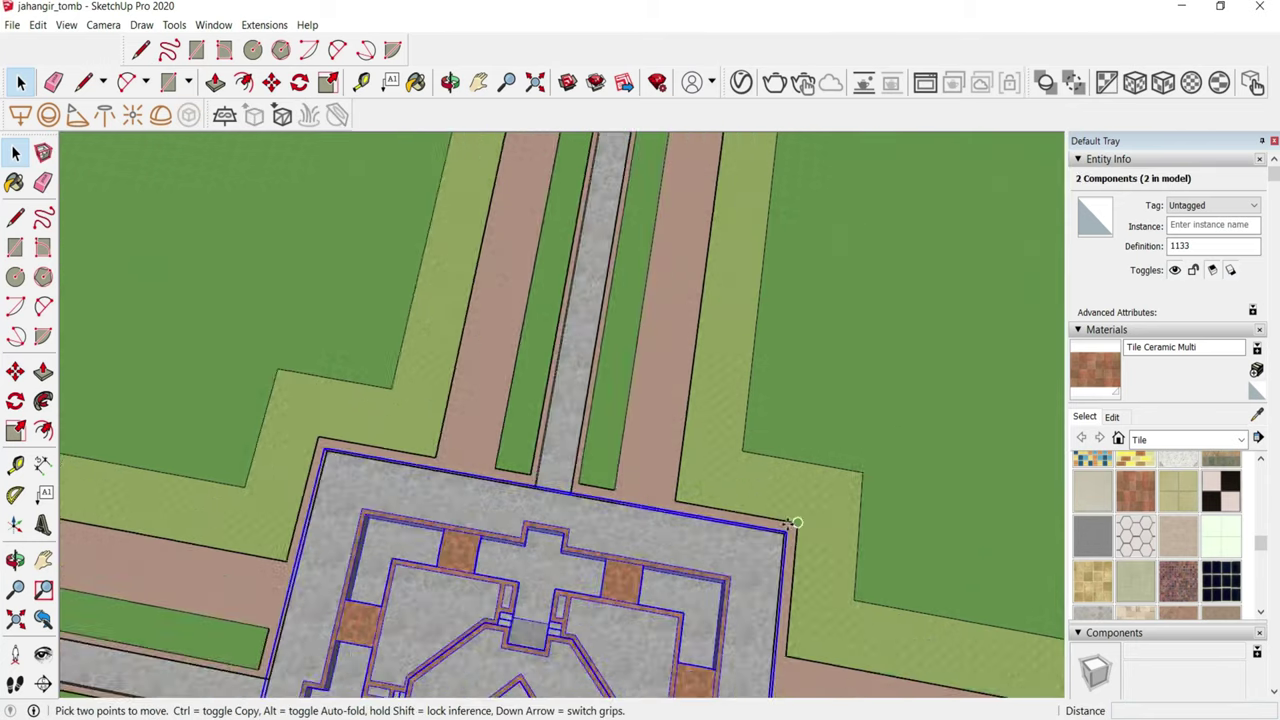
scroll(680, 537, "down", 5)
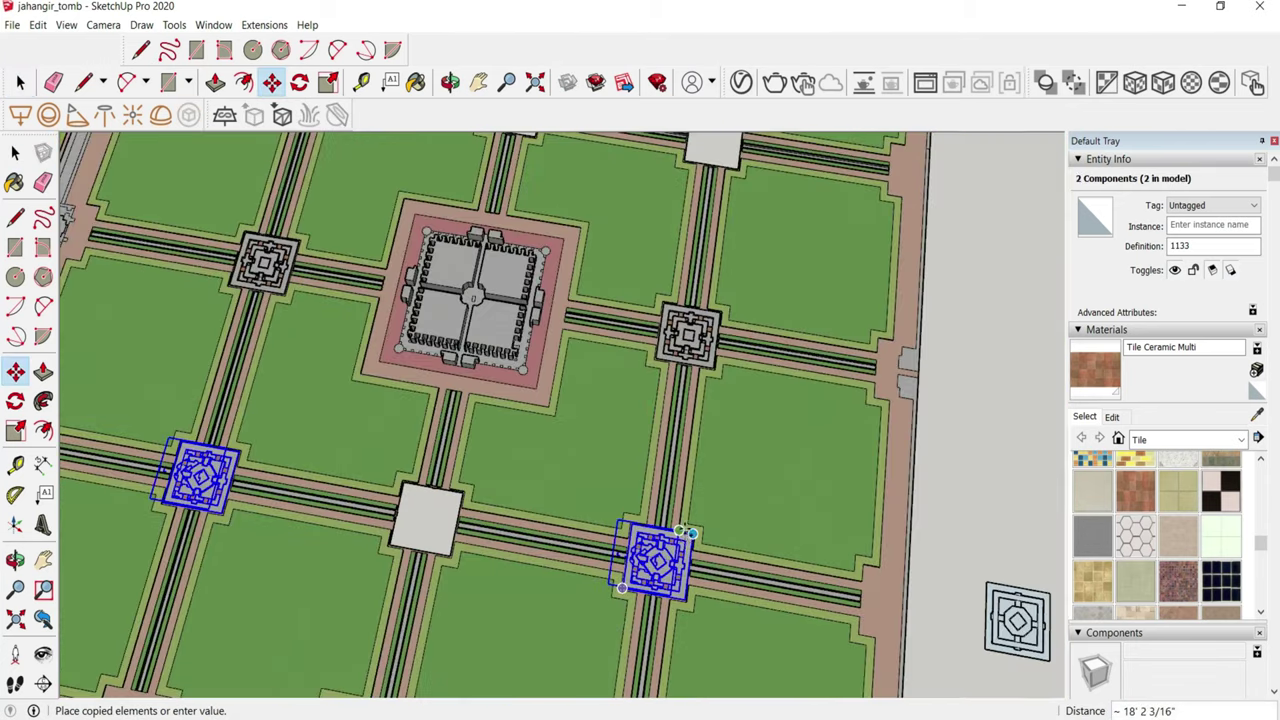
scroll(685, 540, "up", 2)
scroll(732, 255, "up", 4)
scroll(729, 320, "up", 2)
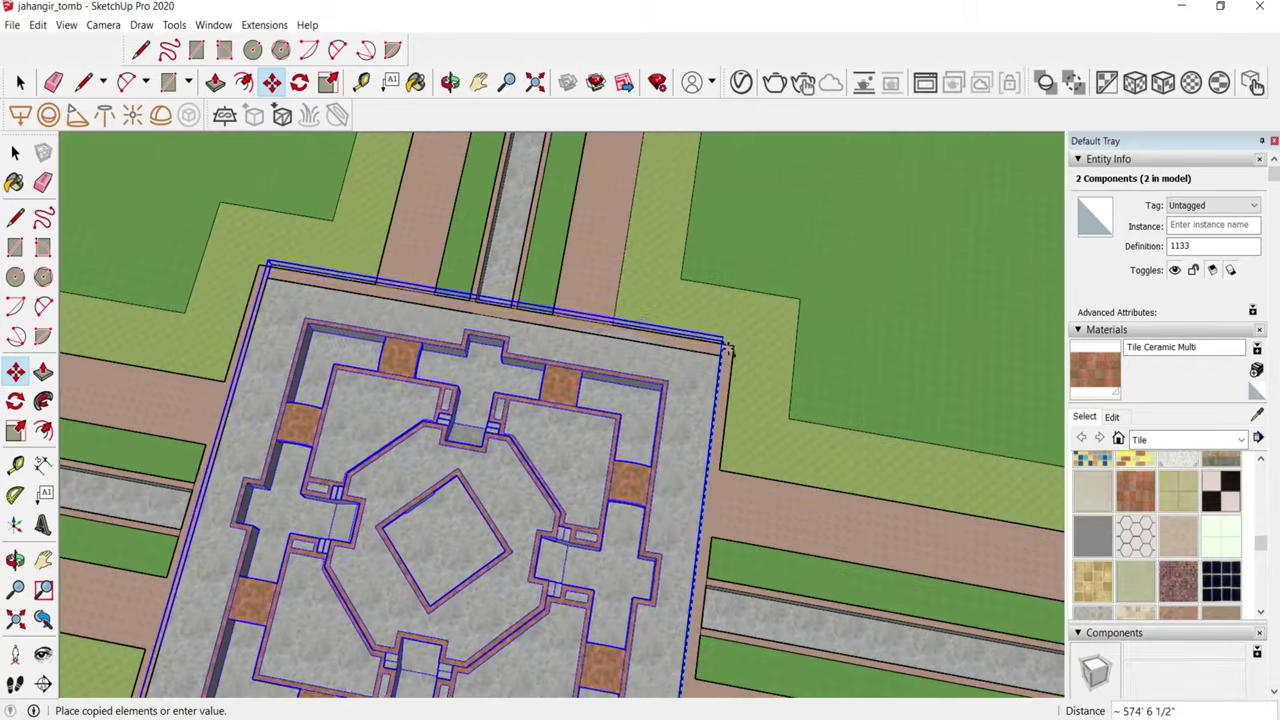
scroll(716, 358, "up", 2)
left_click(714, 360)
scroll(686, 335, "up", 2)
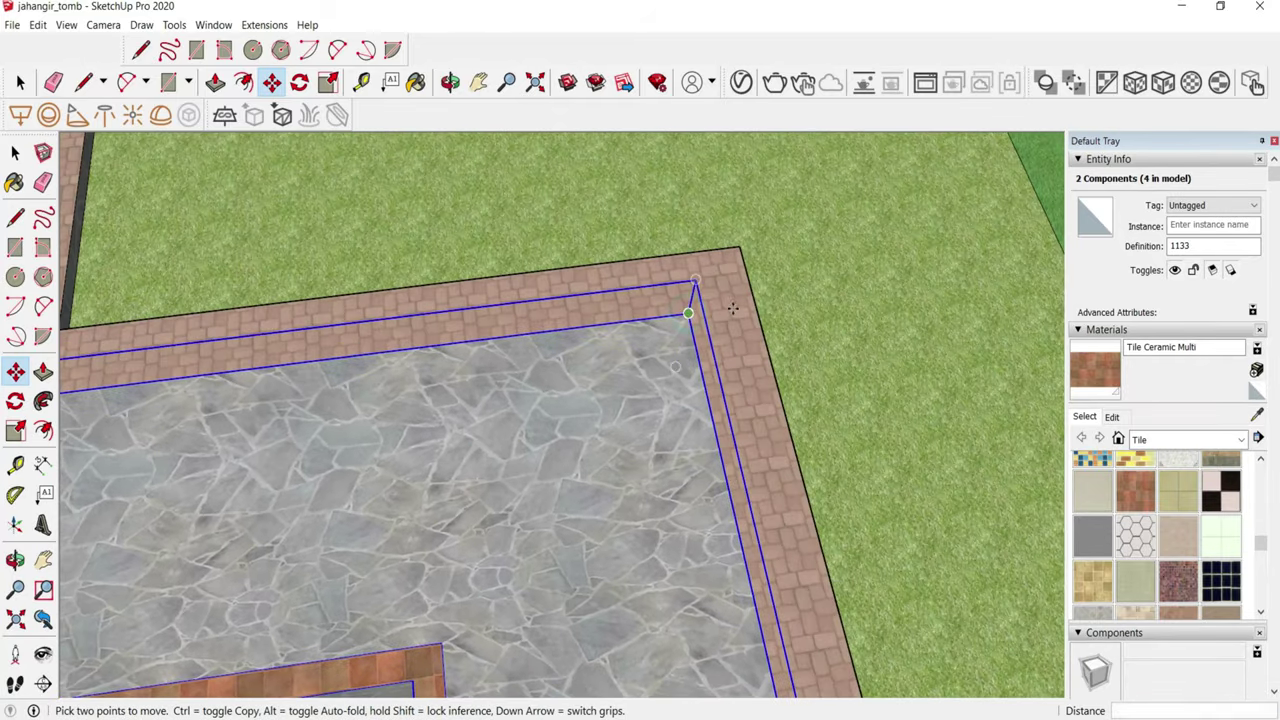
scroll(732, 305, "down", 2)
scroll(735, 298, "down", 2)
scroll(736, 294, "down", 2)
scroll(736, 290, "down", 2)
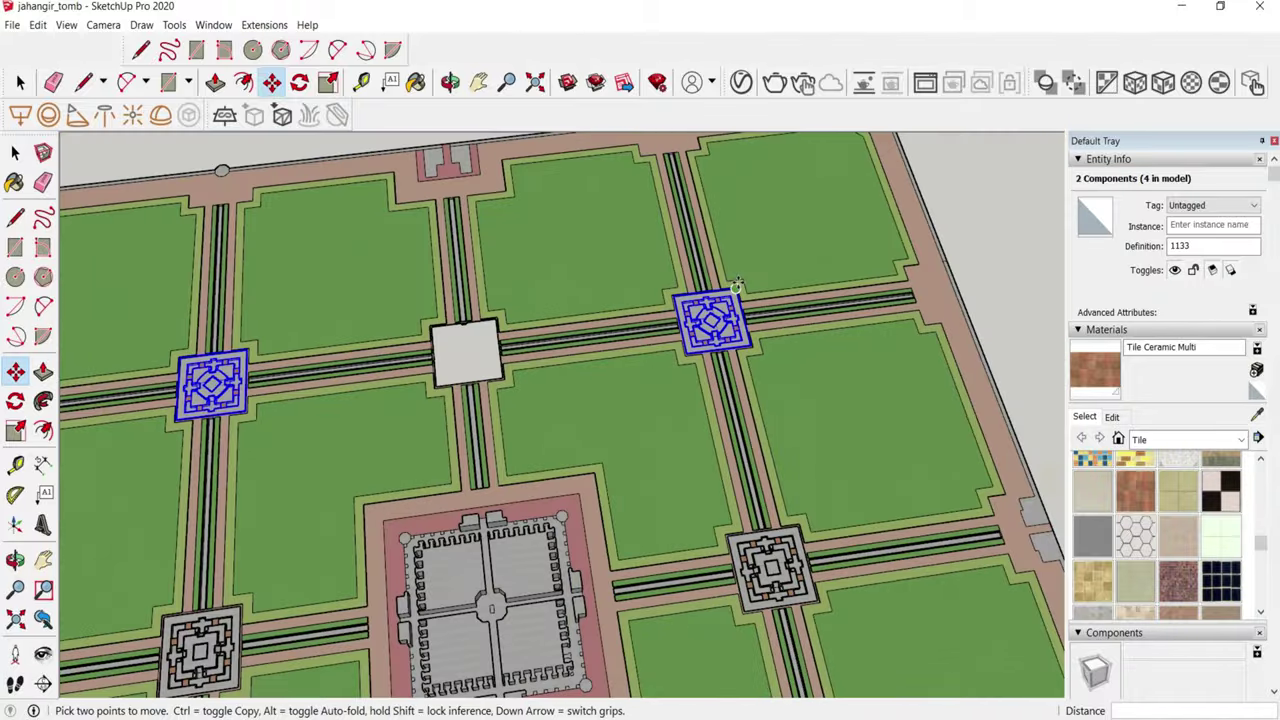
scroll(736, 290, "down", 2)
- Copy one more pavilion onto a remaining path intersection and check its placement
key("space")
scroll(720, 380, "down", 2)
scroll(720, 380, "up", 4)
left_click(722, 377)
scroll(722, 377, "up", 2)
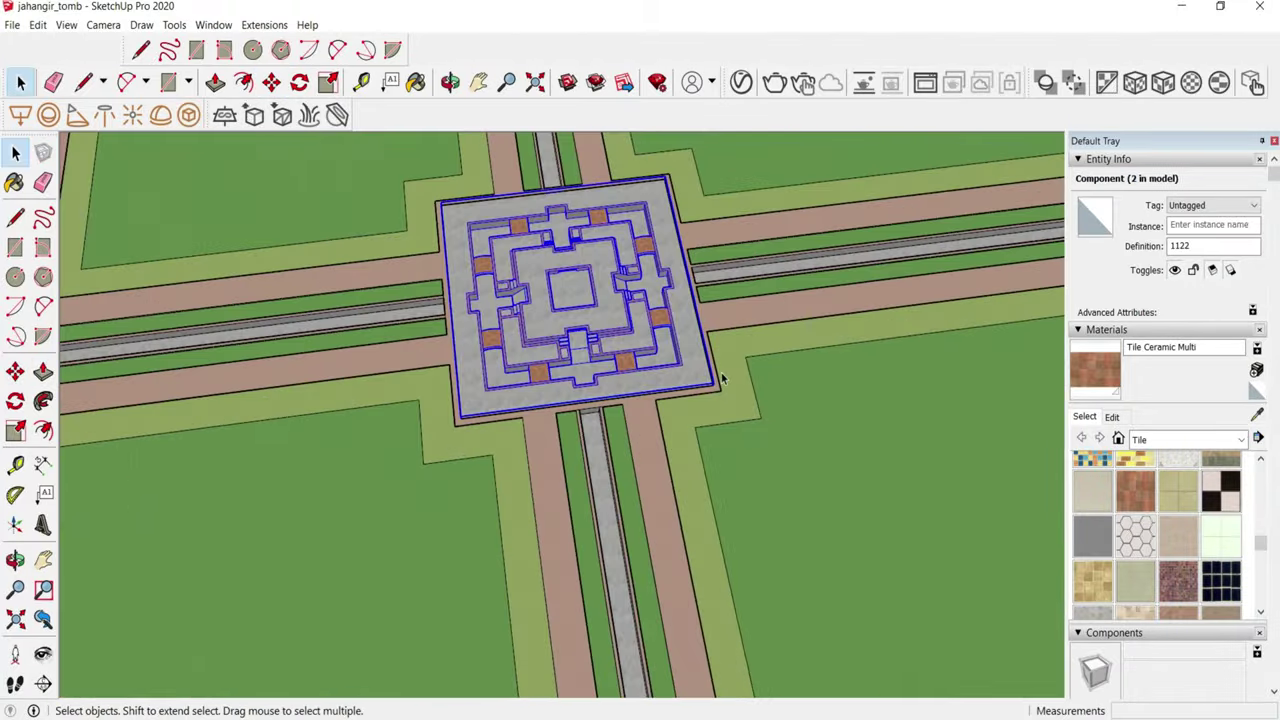
key("m")
scroll(722, 377, "up", 3)
scroll(740, 383, "up", 2)
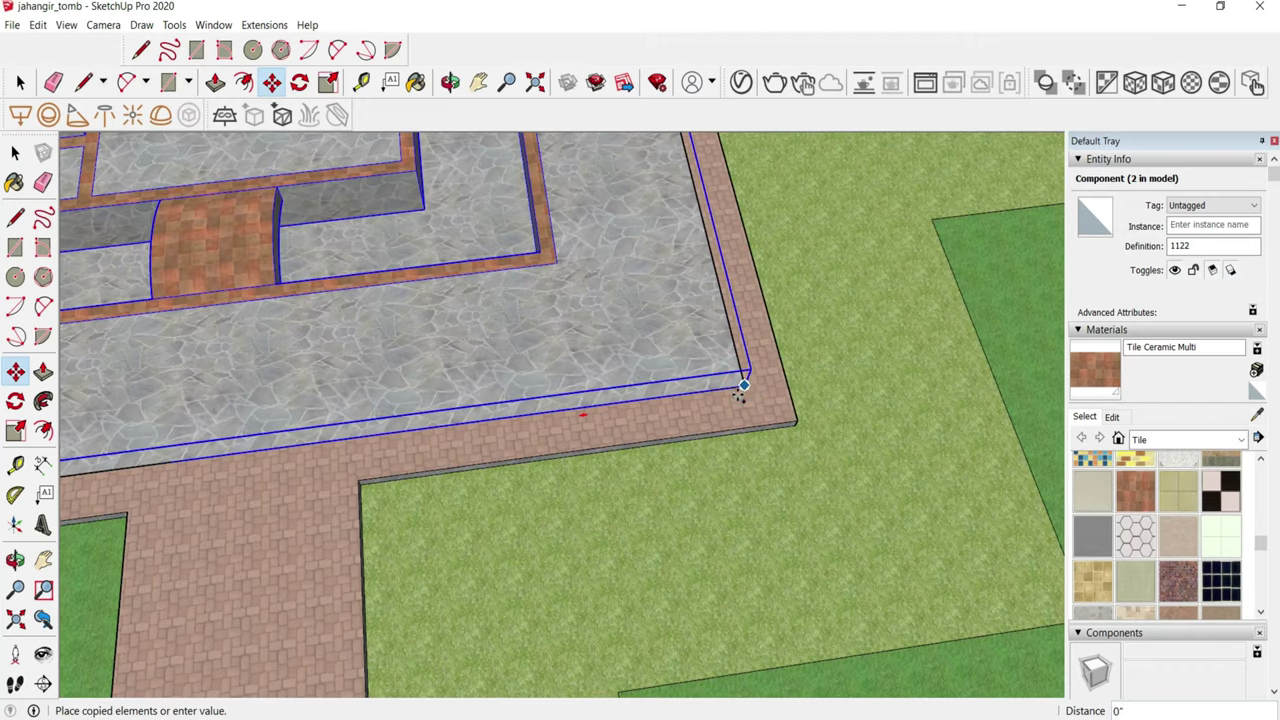
scroll(738, 400, "down", 2)
scroll(737, 437, "down", 3)
scroll(700, 400, "down", 2)
scroll(666, 363, "up", 3)
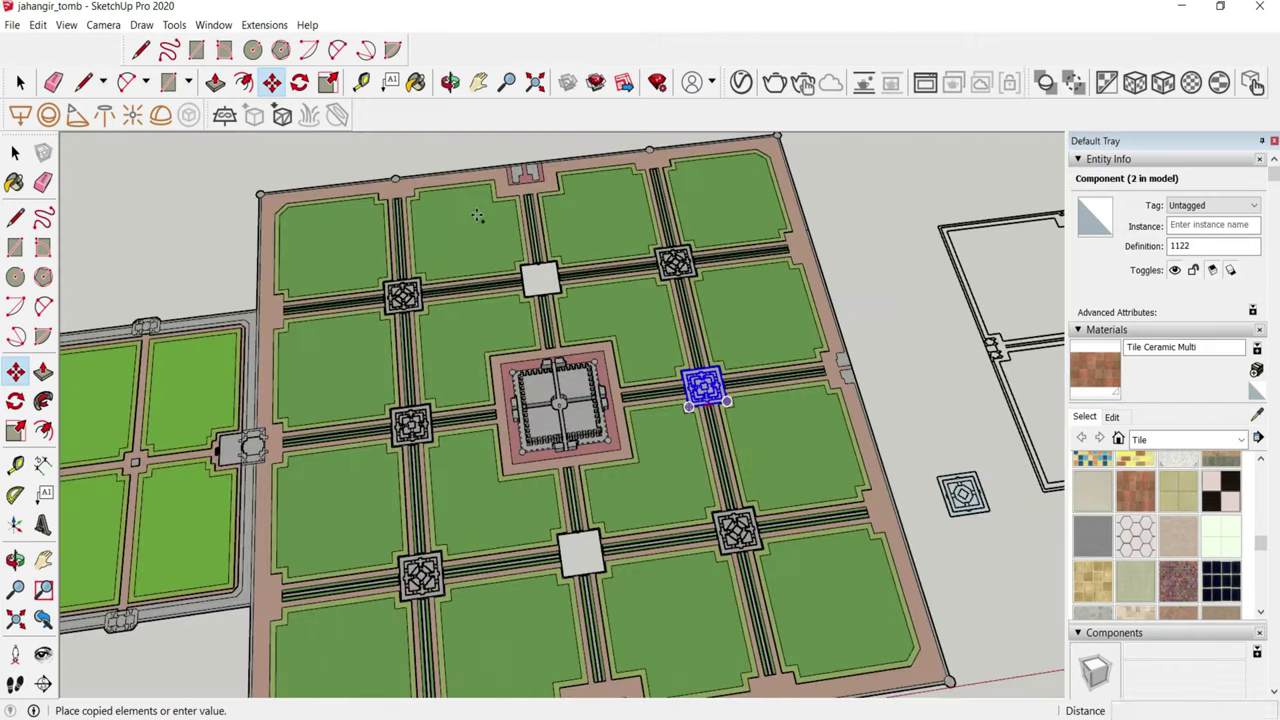
scroll(477, 216, "up", 2)
scroll(700, 420, "up", 2)
scroll(752, 440, "up", 1)
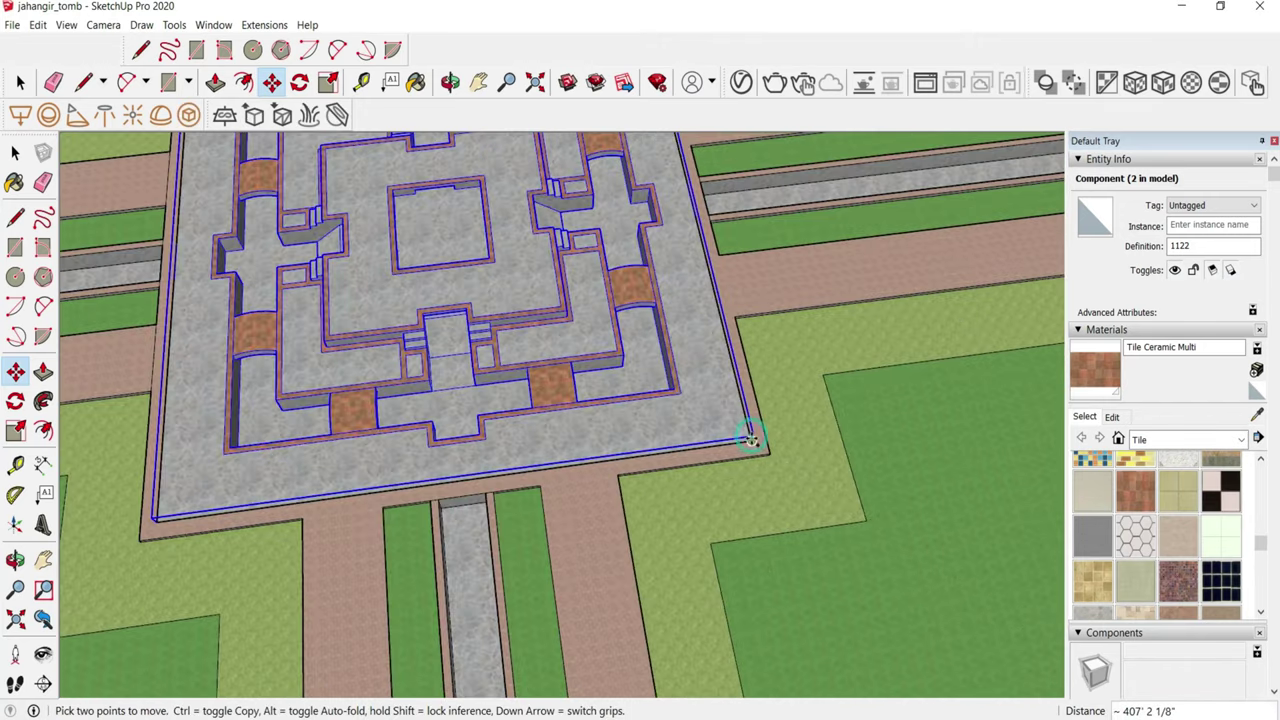
scroll(450, 234, "down", 3)
scroll(430, 200, "down", 2)
scroll(457, 440, "down", 1)
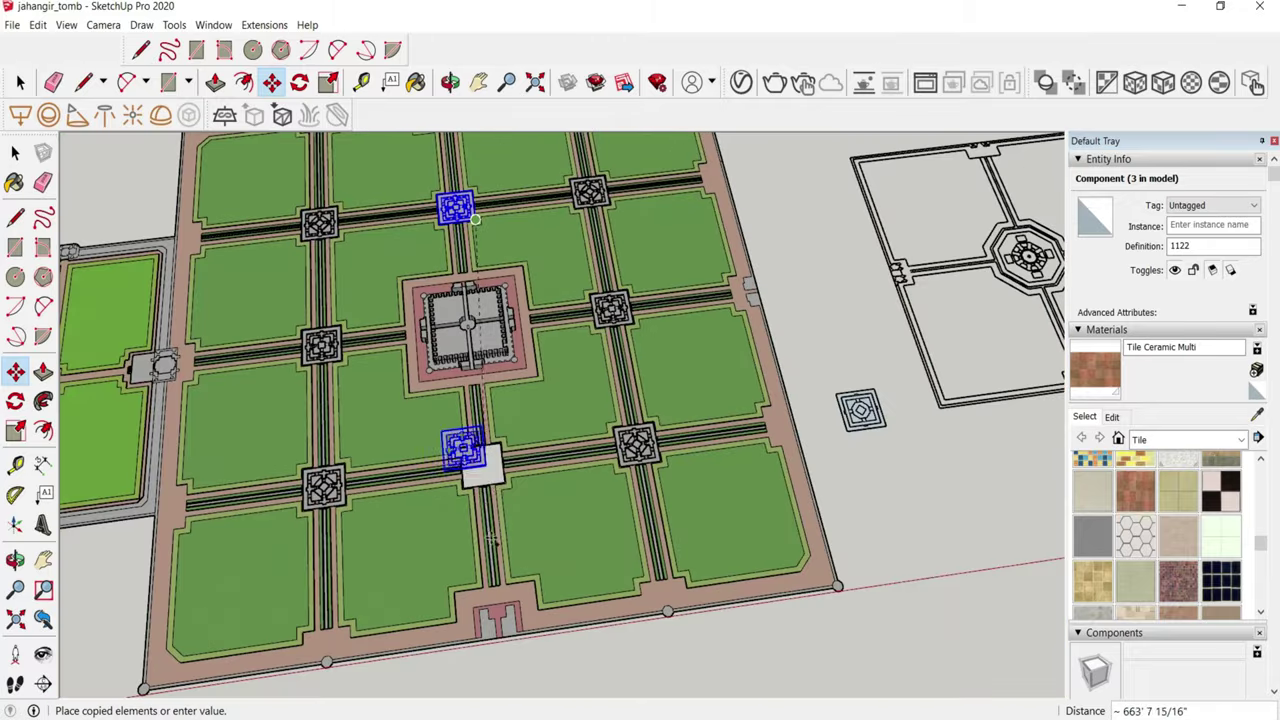
scroll(502, 448, "up", 3)
scroll(502, 450, "up", 3)
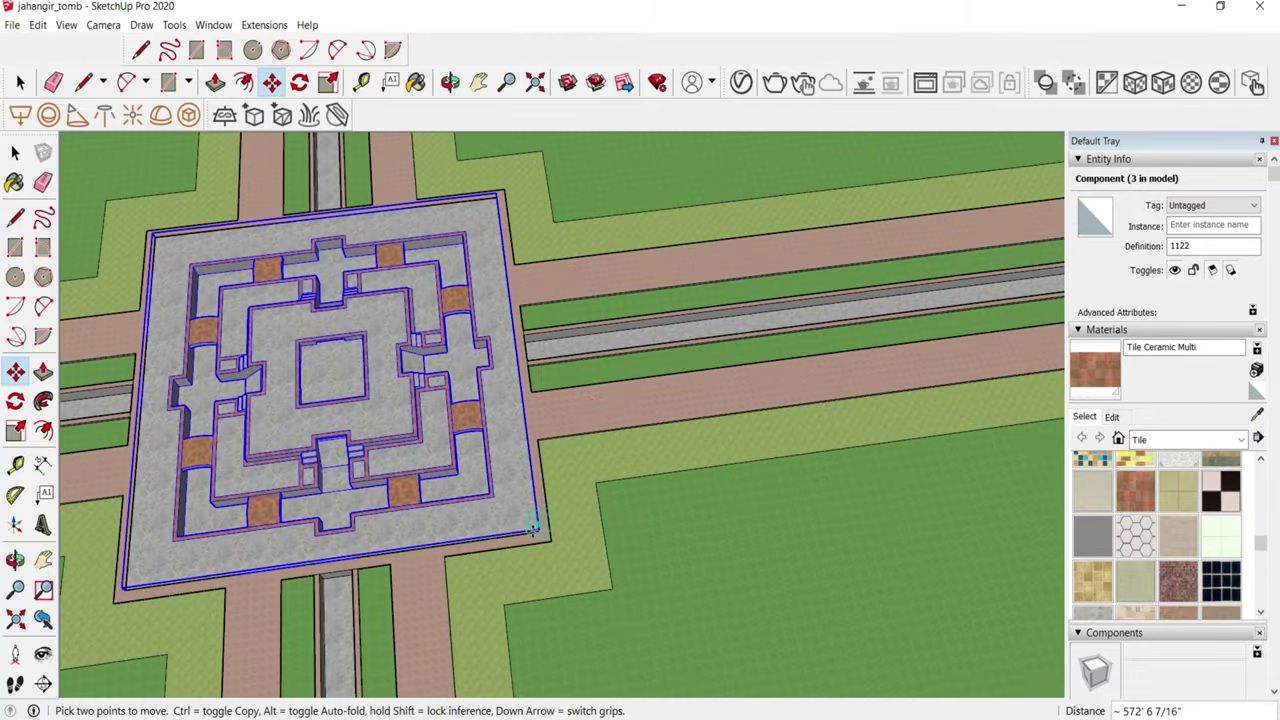
left_click(533, 527)
scroll(503, 514, "down", 2)
scroll(503, 514, "down", 2)
middle_click_drag(503, 514, 540, 470)
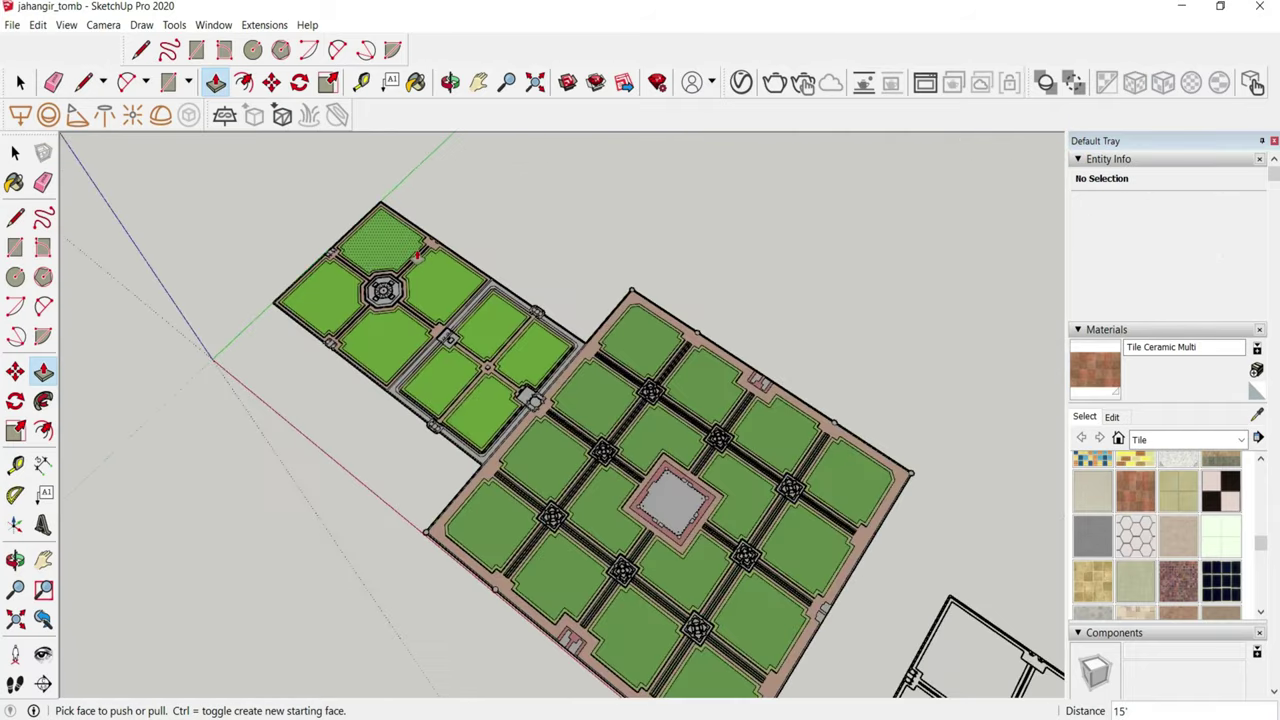
- Start outlining a rectangular opening at the edge of the tomb terrace wall
scroll(418, 256, "up", 3)
scroll(680, 434, "up", 3)
mouse_move(680, 434)
middle_mouse_down()
mouse_move(780, 460)
mouse_move(620, 390)
middle_mouse_up()
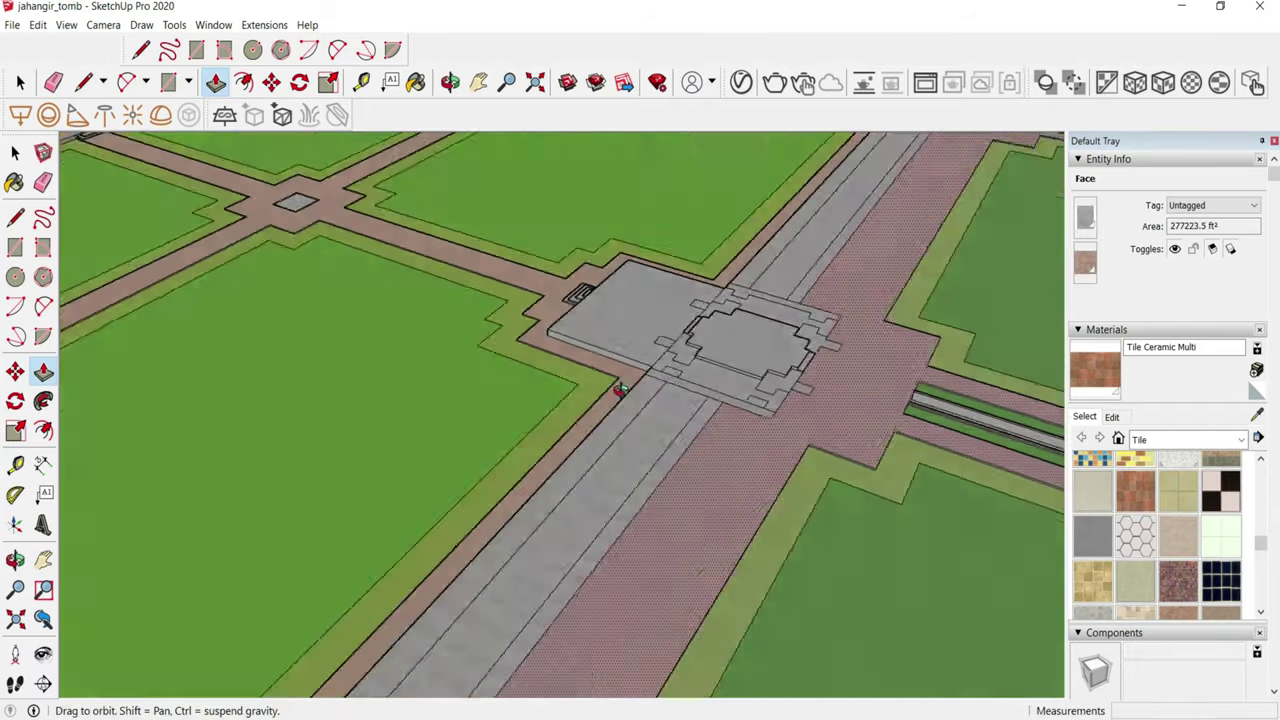
scroll(620, 390, "down", 5)
middle_click_drag(486, 380, 300, 394)
scroll(507, 307, "down", 3)
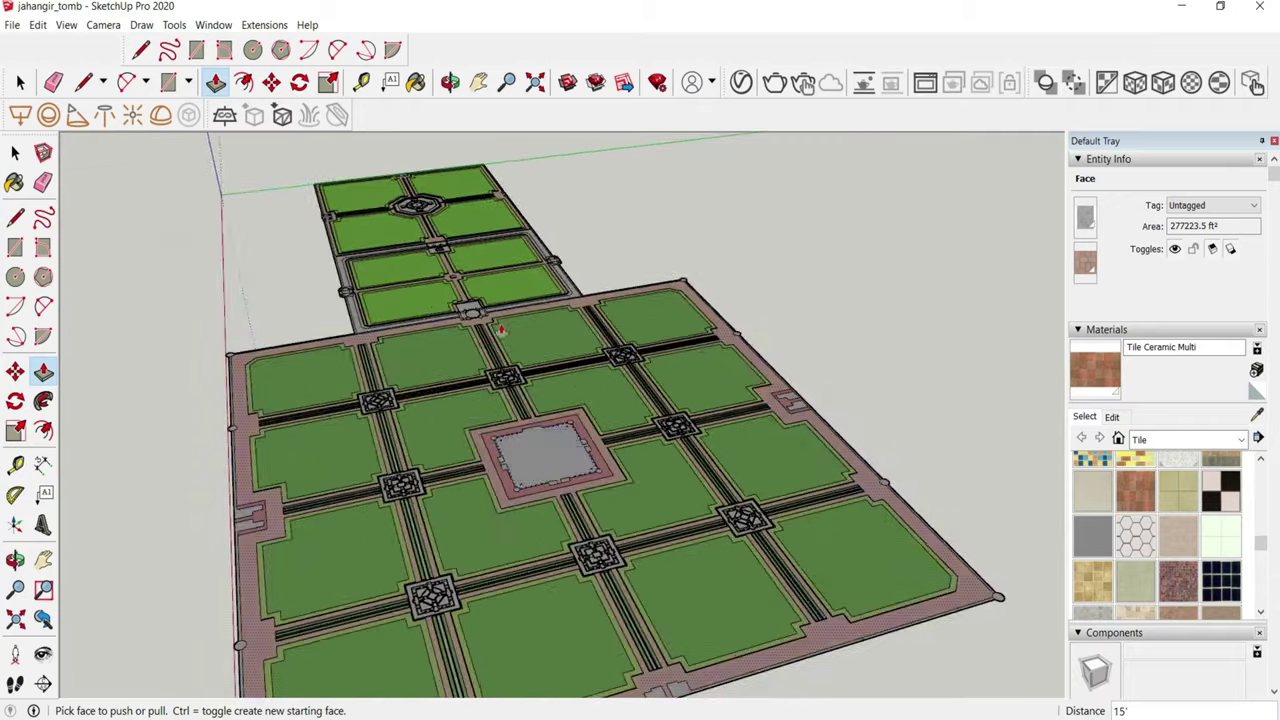
scroll(501, 330, "up", 3)
scroll(501, 330, "up", 3)
scroll(501, 330, "up", 2)
middle_click_drag(501, 330, 418, 392)
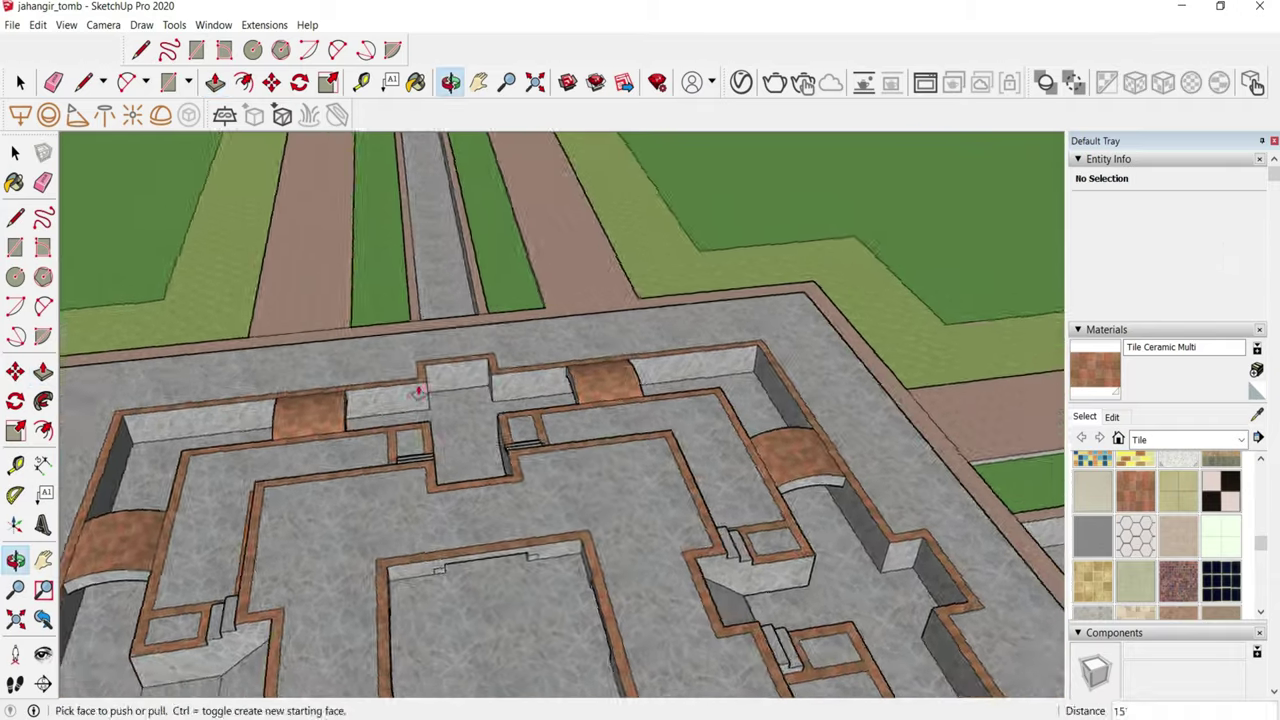
scroll(418, 392, "up", 3)
key("space")
scroll(437, 343, "up", 2)
key("ctrl+a")
scroll(437, 343, "down", 2)
mouse_move(437, 343)
middle_mouse_down()
mouse_move(537, 400)
mouse_move(400, 398)
middle_mouse_up()
scroll(400, 398, "up", 3)
scroll(377, 398, "up", 2)
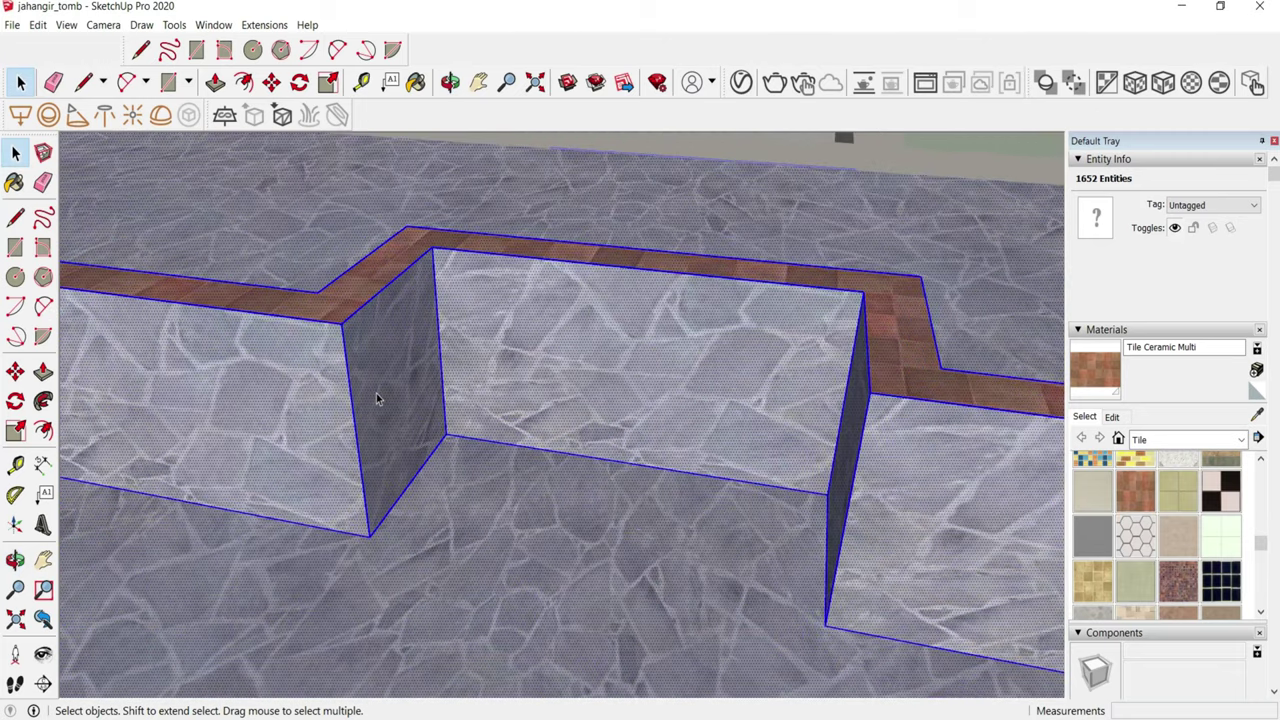
left_click(439, 345)
mouse_move(439, 345)
middle_mouse_down()
mouse_move(566, 446)
mouse_move(878, 450)
middle_mouse_up()
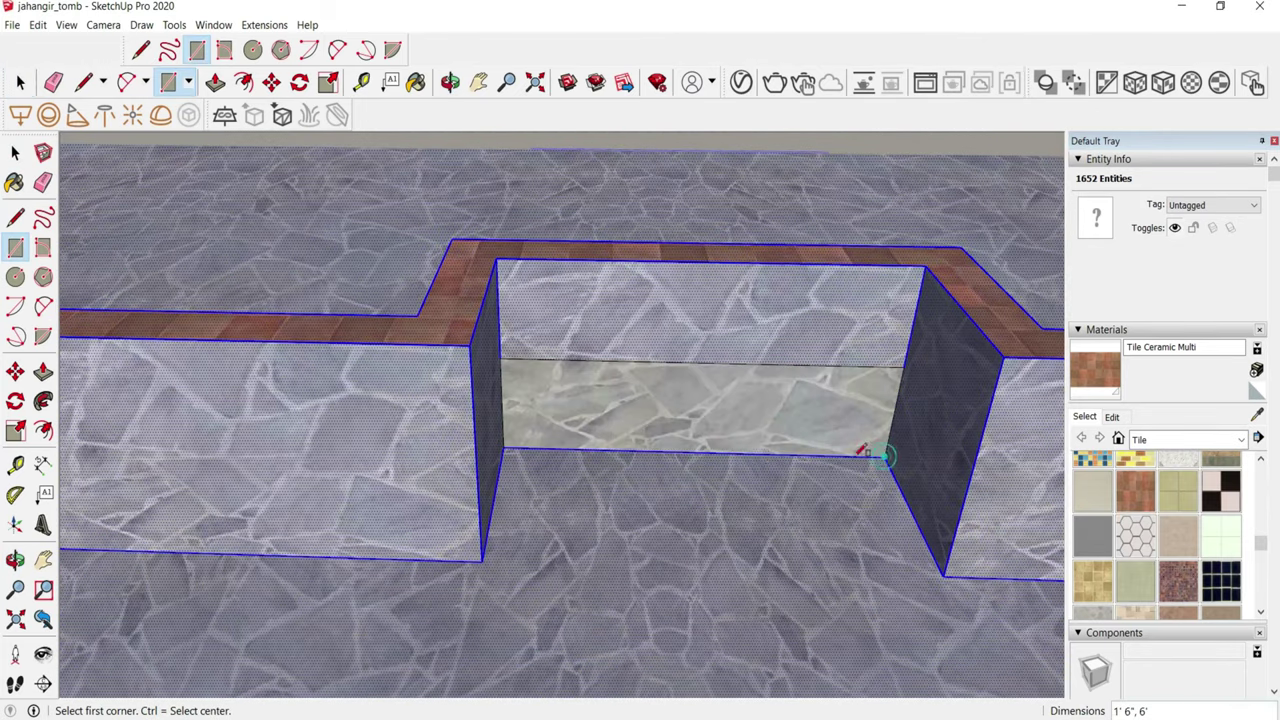
scroll(660, 470, "down", 2)
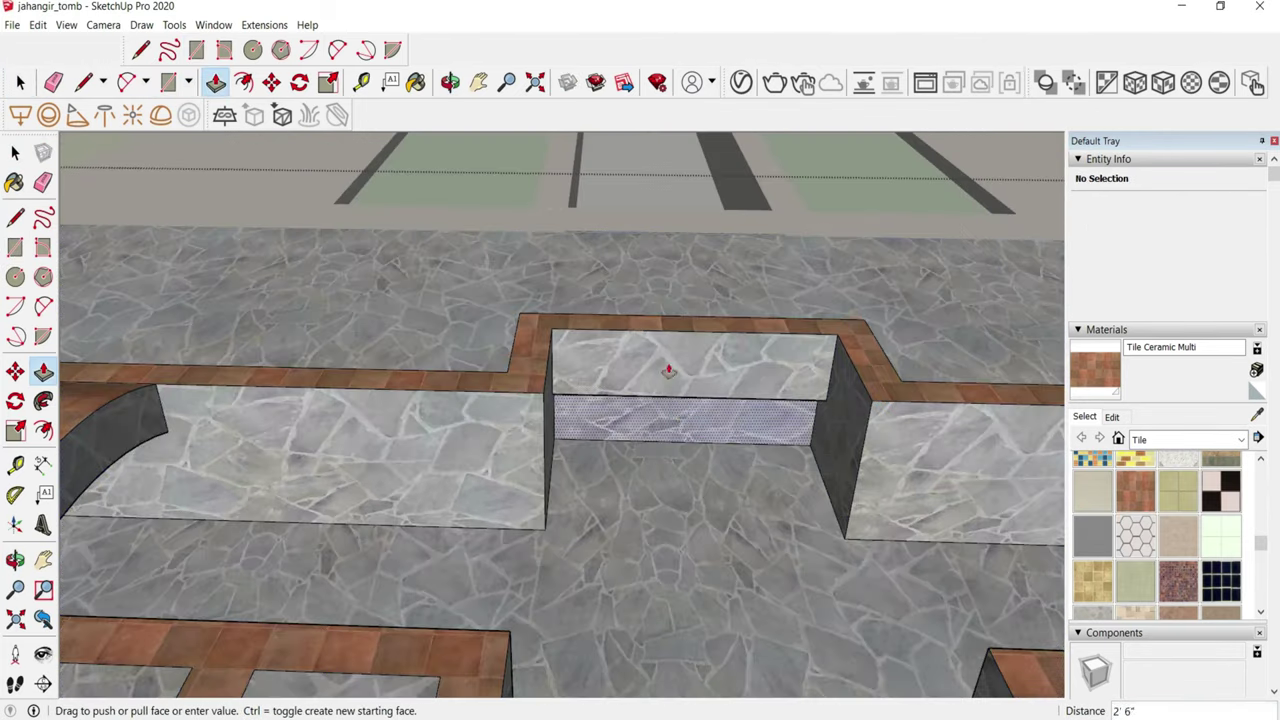
mouse_move(668, 371)
middle_mouse_down()
mouse_move(300, 443)
mouse_move(528, 406)
mouse_move(716, 407)
middle_mouse_up()
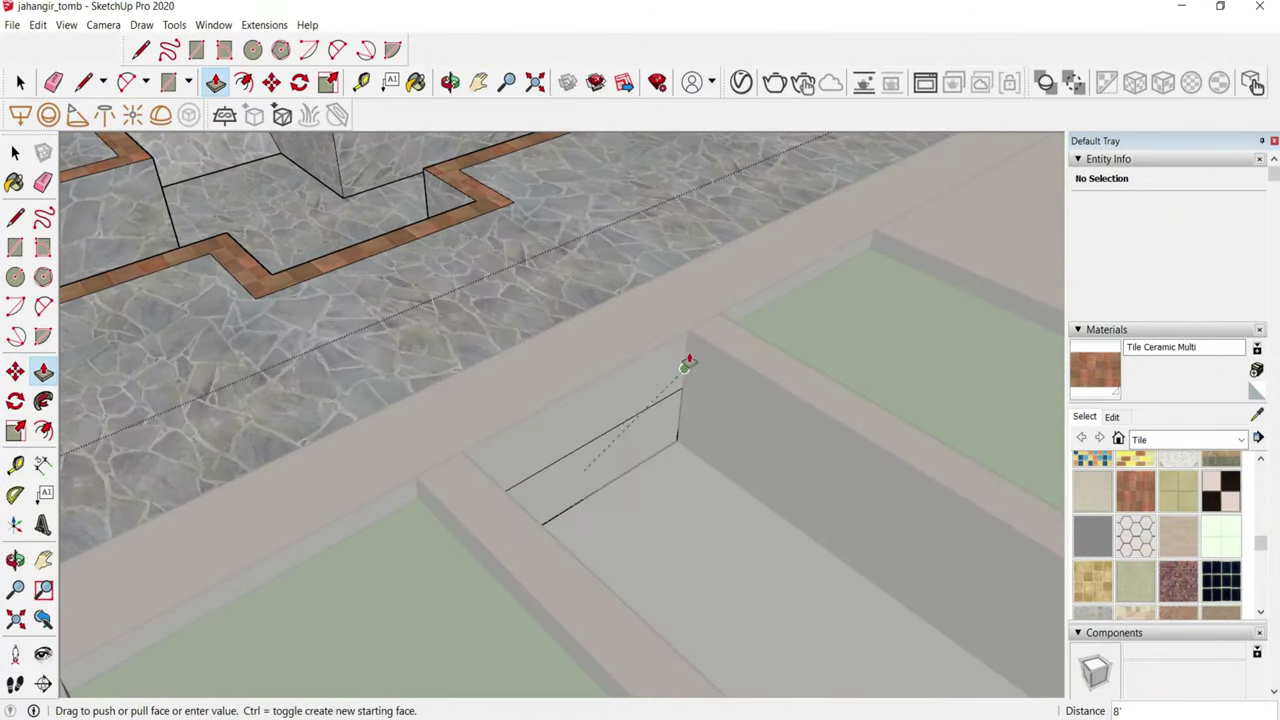
mouse_move(578, 463)
middle_mouse_down()
mouse_move(480, 466)
mouse_move(720, 409)
mouse_move(487, 320)
middle_mouse_up()
scroll(486, 449, "down", 3)
scroll(487, 320, "up", 5)
scroll(520, 320, "up", 3)
- Push the water channel end face down about 8 feet
key("r")
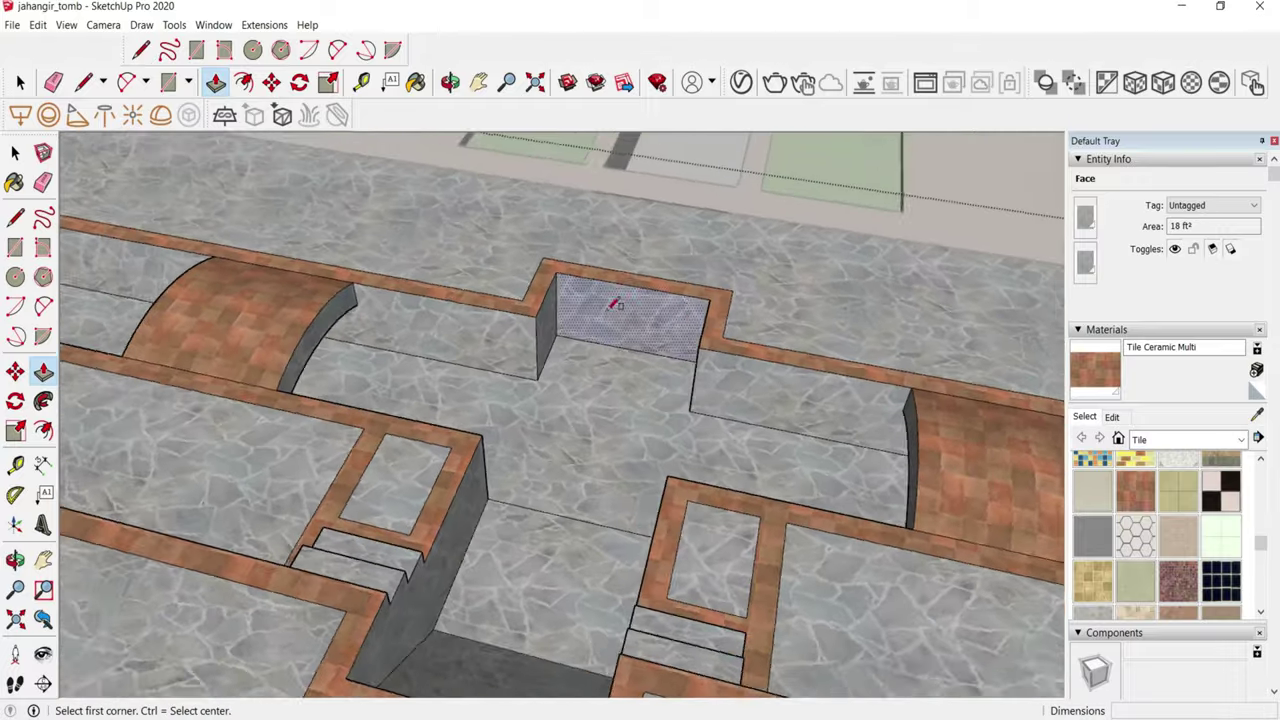
scroll(600, 300, "up", 2)
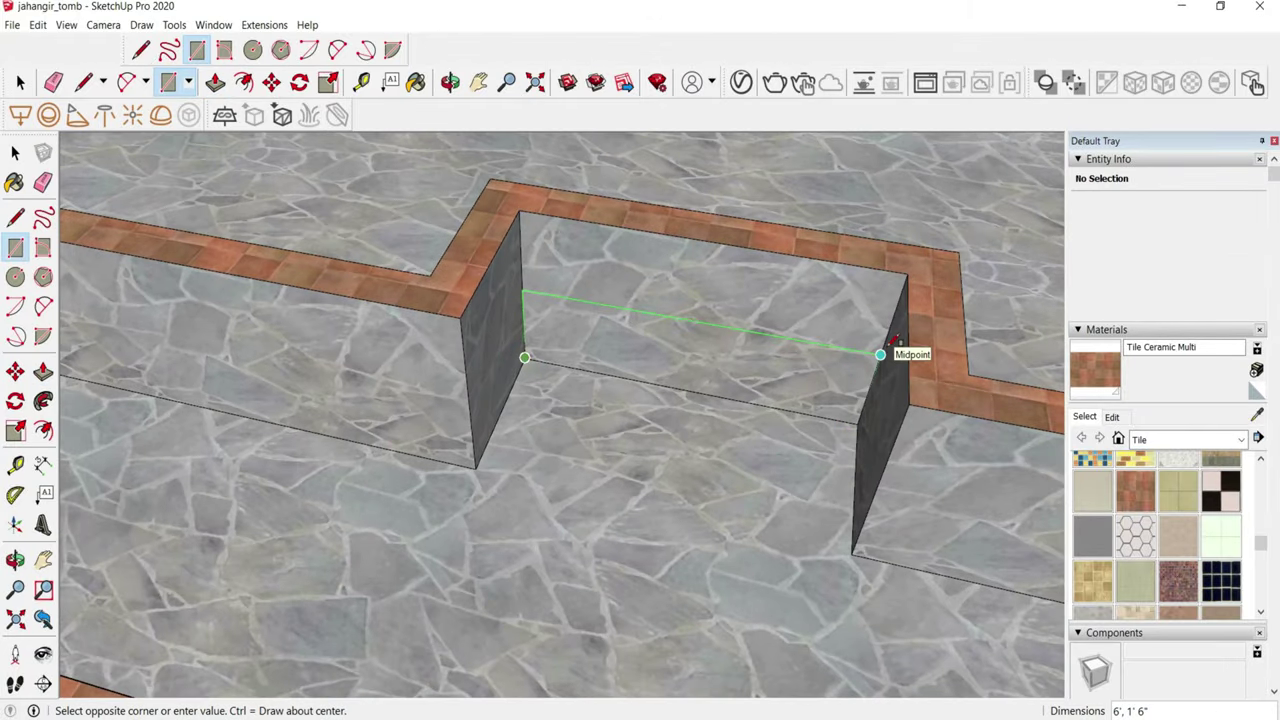
scroll(735, 418, "down", 3)
mouse_move(737, 380)
middle_mouse_down()
mouse_move(423, 394)
mouse_move(794, 414)
mouse_move(571, 444)
mouse_move(600, 440)
middle_mouse_up()
left_click_drag(600, 440, 667, 347)
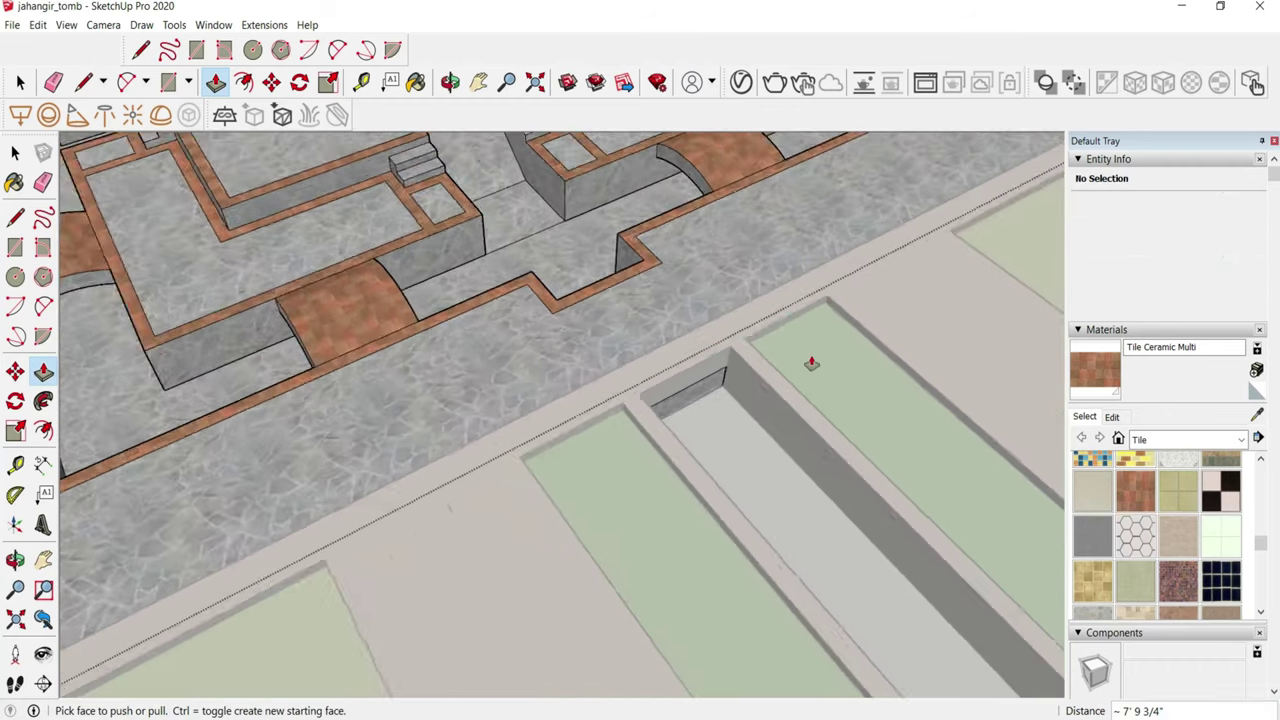
scroll(708, 308, "up", 5)
- Outline a roughly 6' by 1'6" opening across the wall bay and pick it to push through
key("r")
scroll(660, 260, "up", 3)
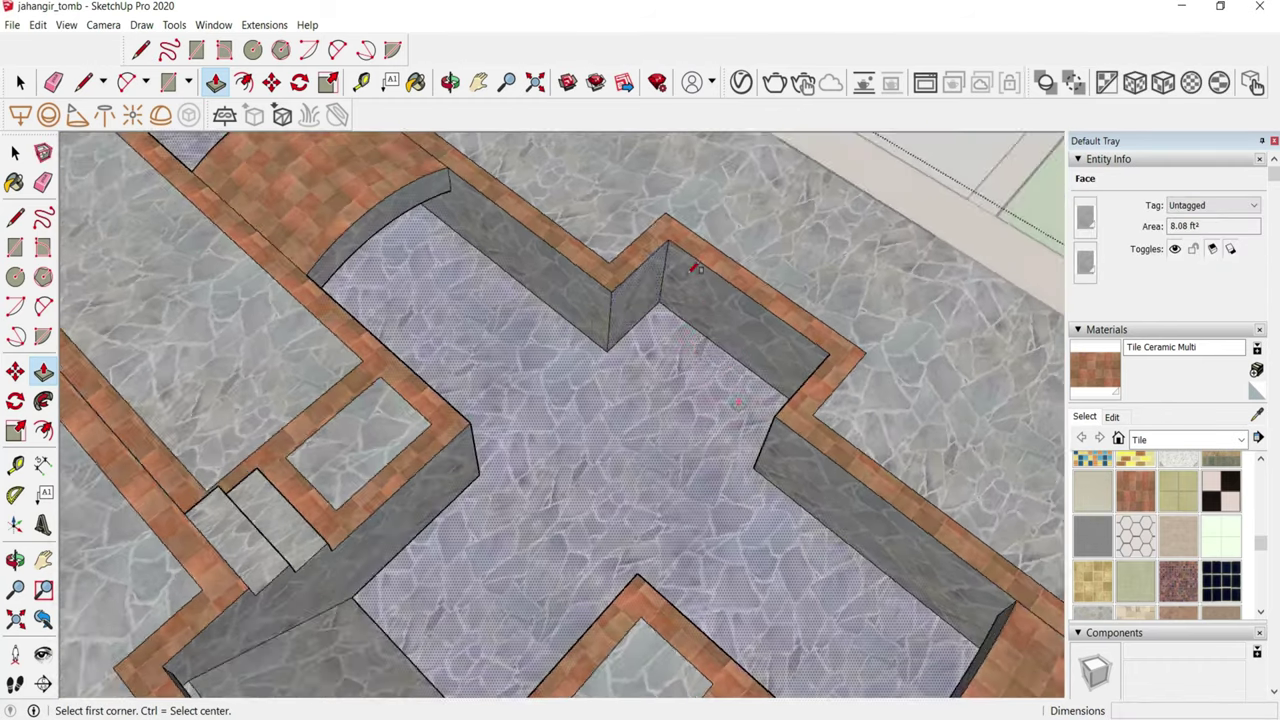
scroll(632, 218, "up", 2)
middle_click_drag(640, 212, 887, 399)
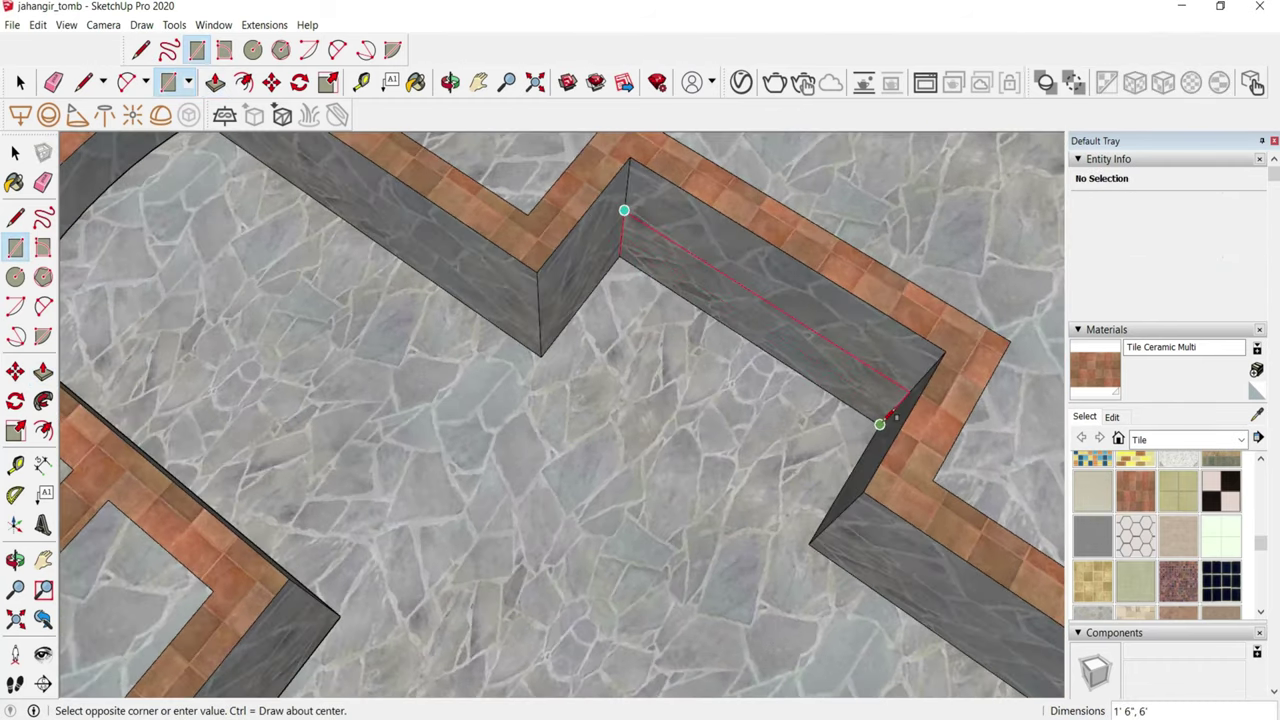
left_click(880, 424)
scroll(794, 406, "down", 3)
key("p")
left_click(800, 371)
scroll(437, 514, "down", 3)
scroll(680, 342, "up", 4)
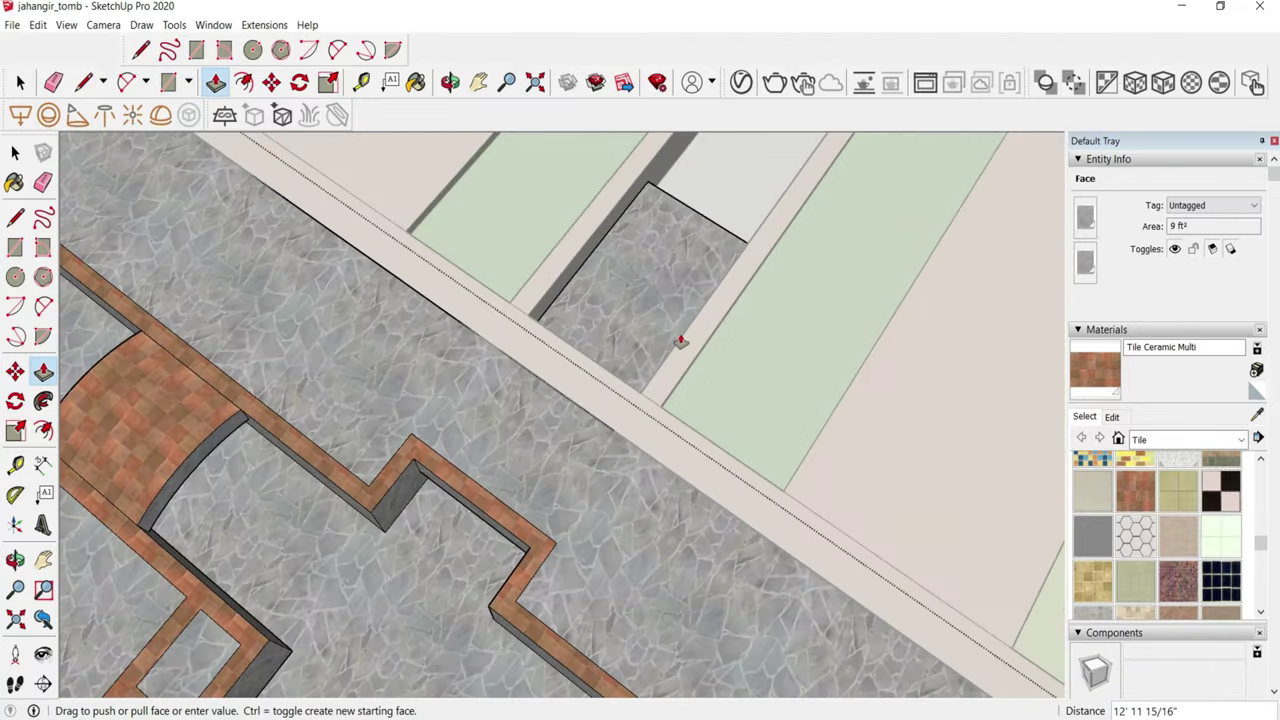
middle_click_drag(640, 398, 160, 277)
scroll(500, 350, "down", 5)
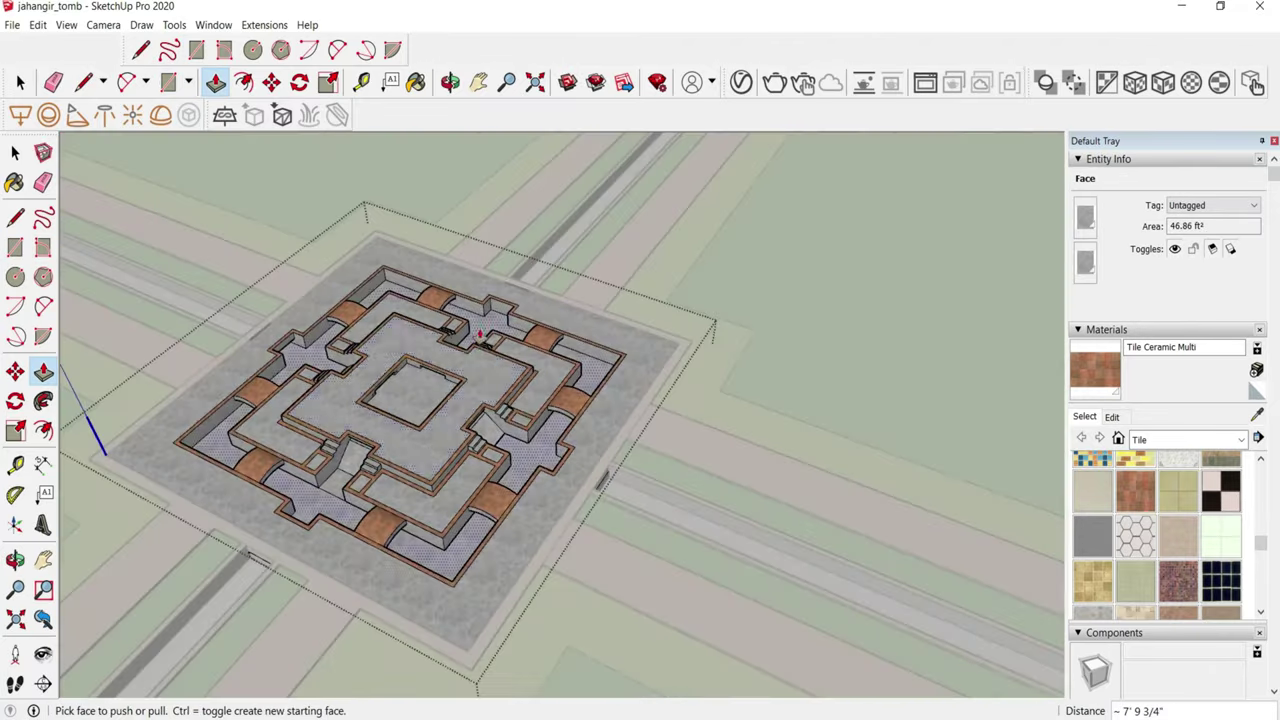
scroll(514, 323, "up", 4)
key("r")
scroll(527, 408, "up", 2)
- Begin outlining an opening on the notched wall section
middle_click_drag(486, 329, 763, 389)
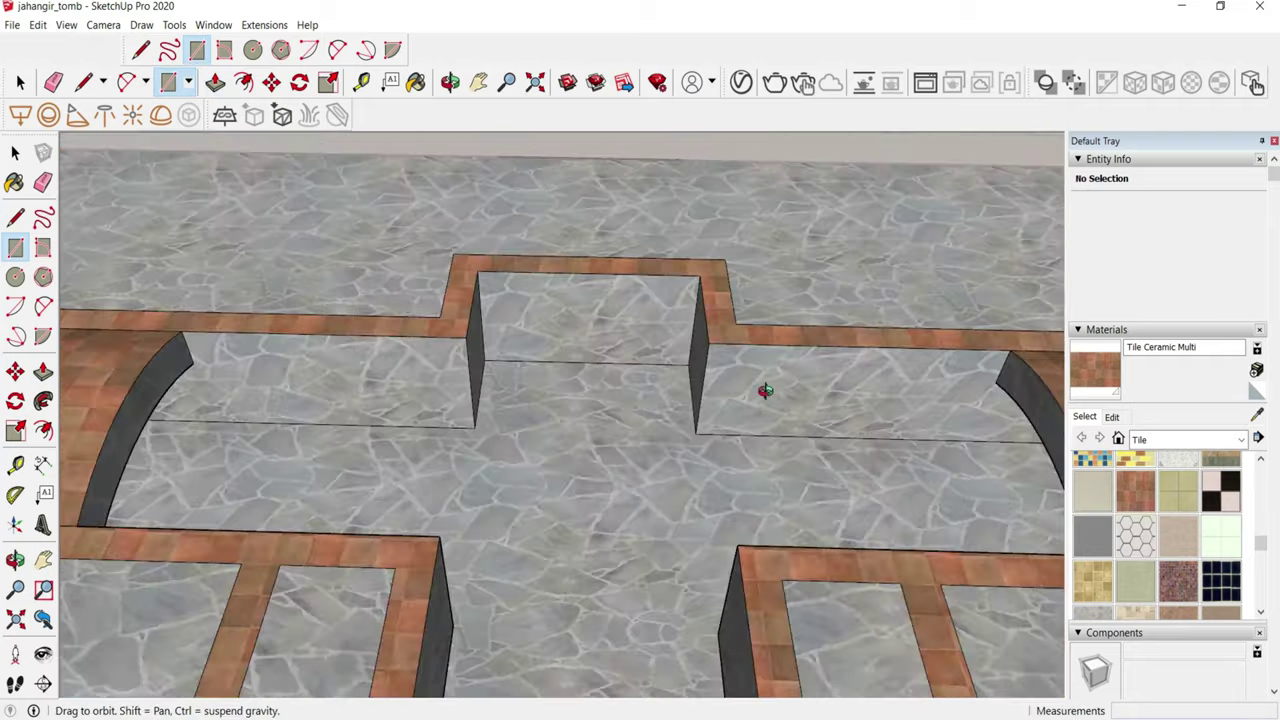
scroll(540, 370, "up", 2)
left_click(386, 388)
scroll(633, 265, "down", 3)
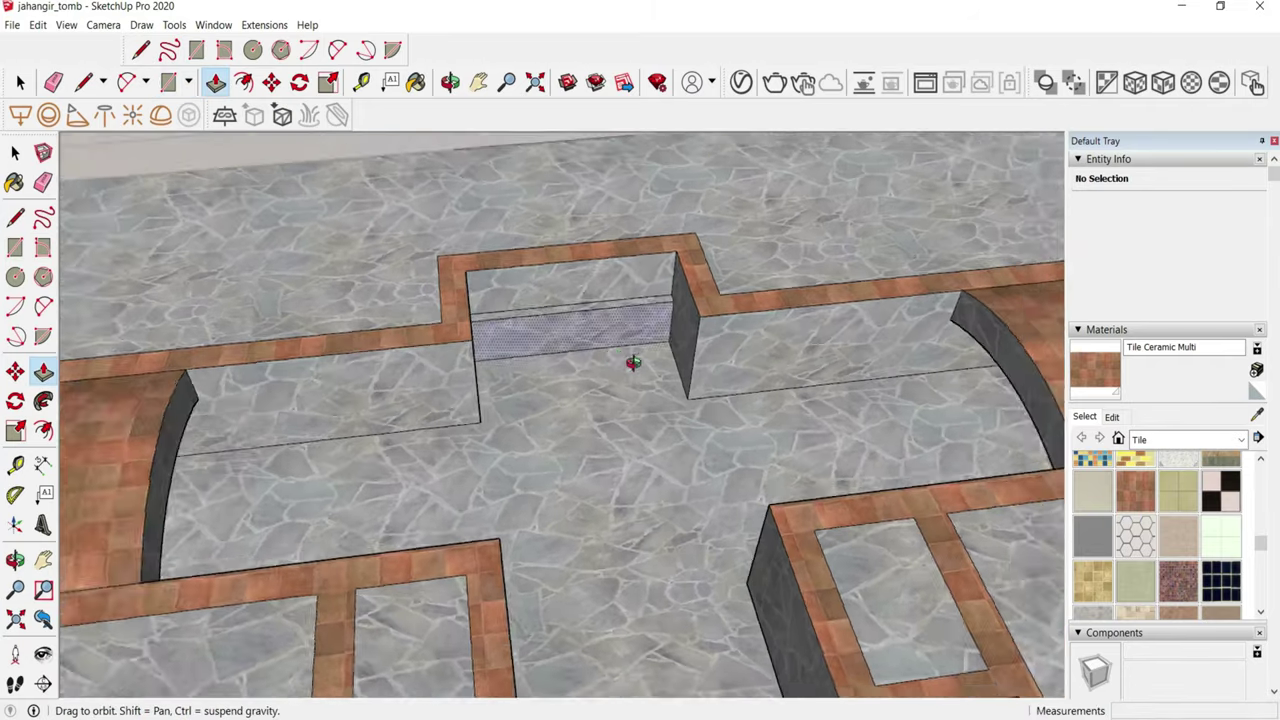
scroll(629, 363, "up", 5)
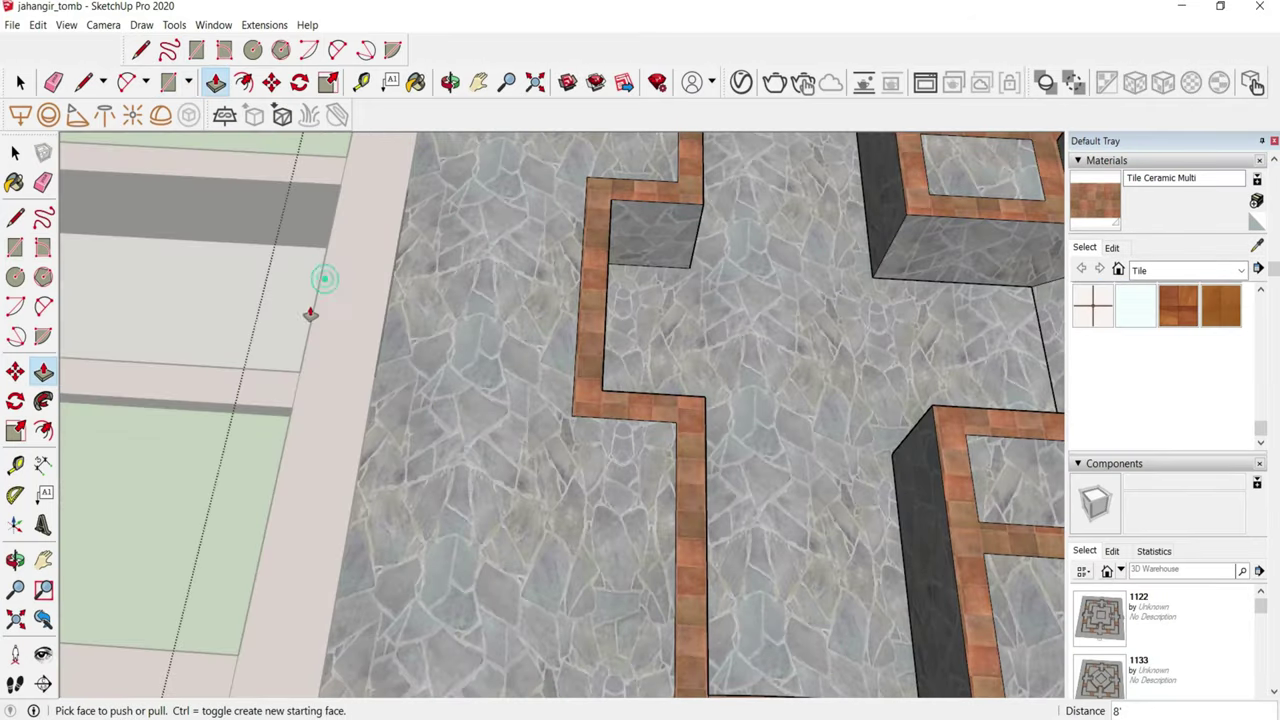
scroll(310, 314, "down", 4)
mouse_move(306, 330)
middle_mouse_down()
mouse_move(400, 380)
mouse_move(440, 452)
mouse_move(330, 400)
mouse_move(700, 491)
mouse_move(698, 475)
middle_mouse_up()
scroll(400, 380, "down", 2)
- Select the end wall of the stone water channel between the lawn panels
key("space")
scroll(698, 475, "up", 5)
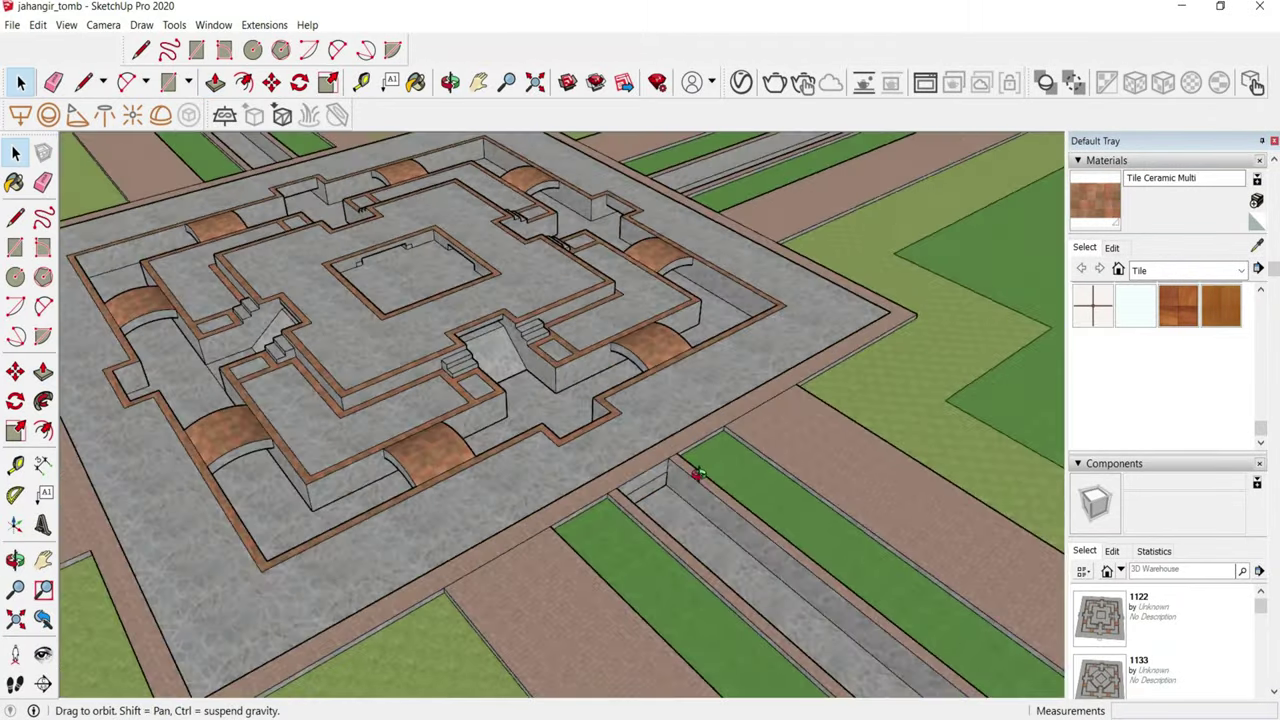
scroll(698, 475, "up", 5)
left_click(606, 487)
scroll(505, 453, "up", 2)
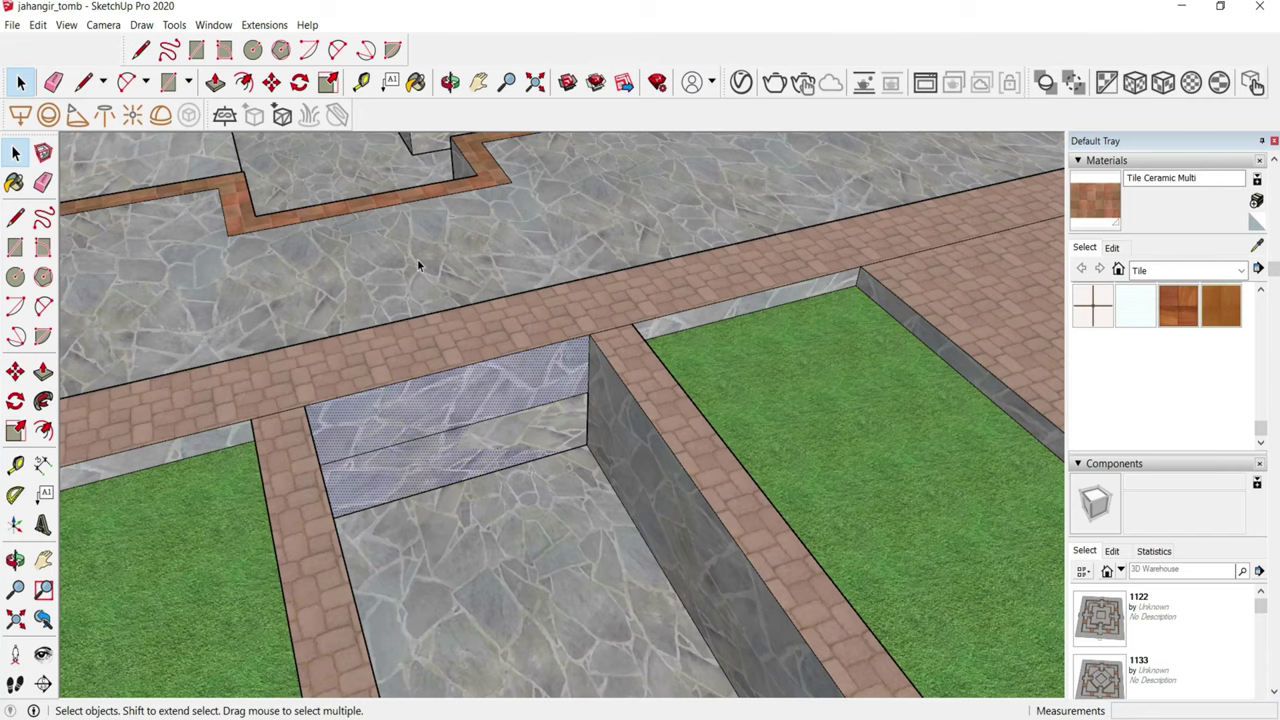
mouse_move(453, 395)
middle_mouse_down()
mouse_move(317, 417)
mouse_move(328, 405)
middle_mouse_up()
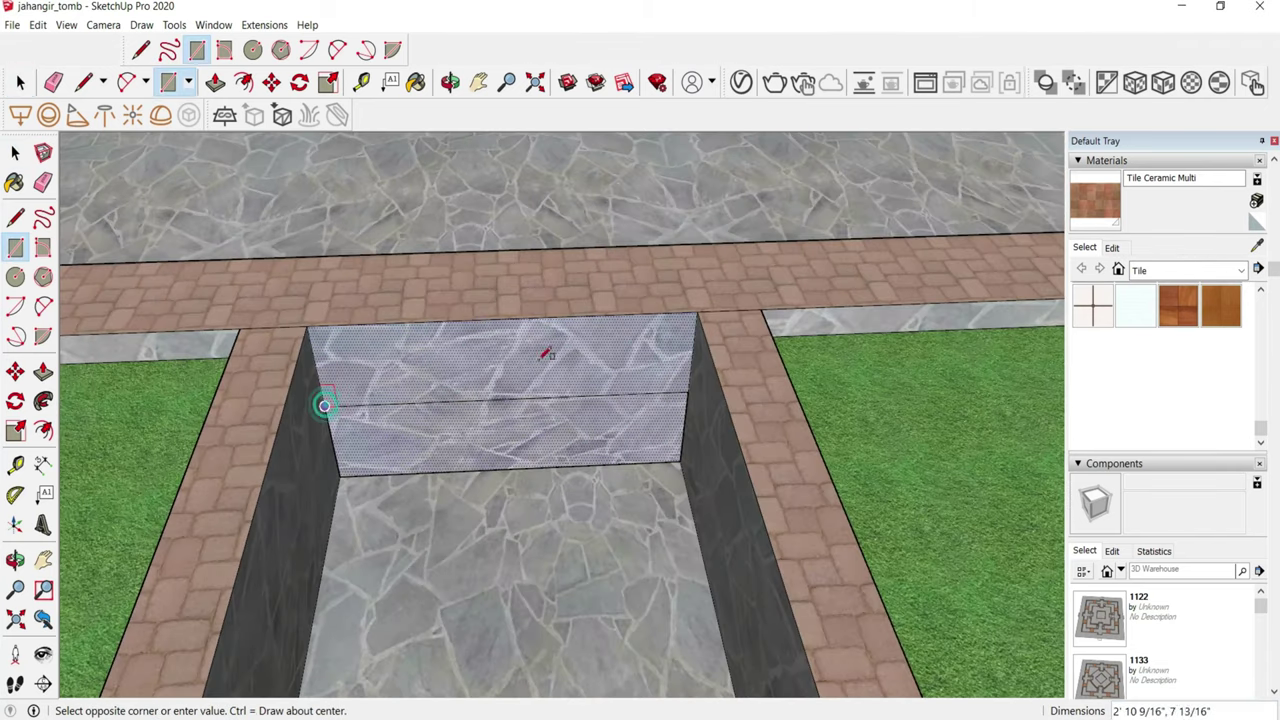
key("space")
scroll(652, 623, "down", 5)
middle_click_drag(652, 623, 343, 639)
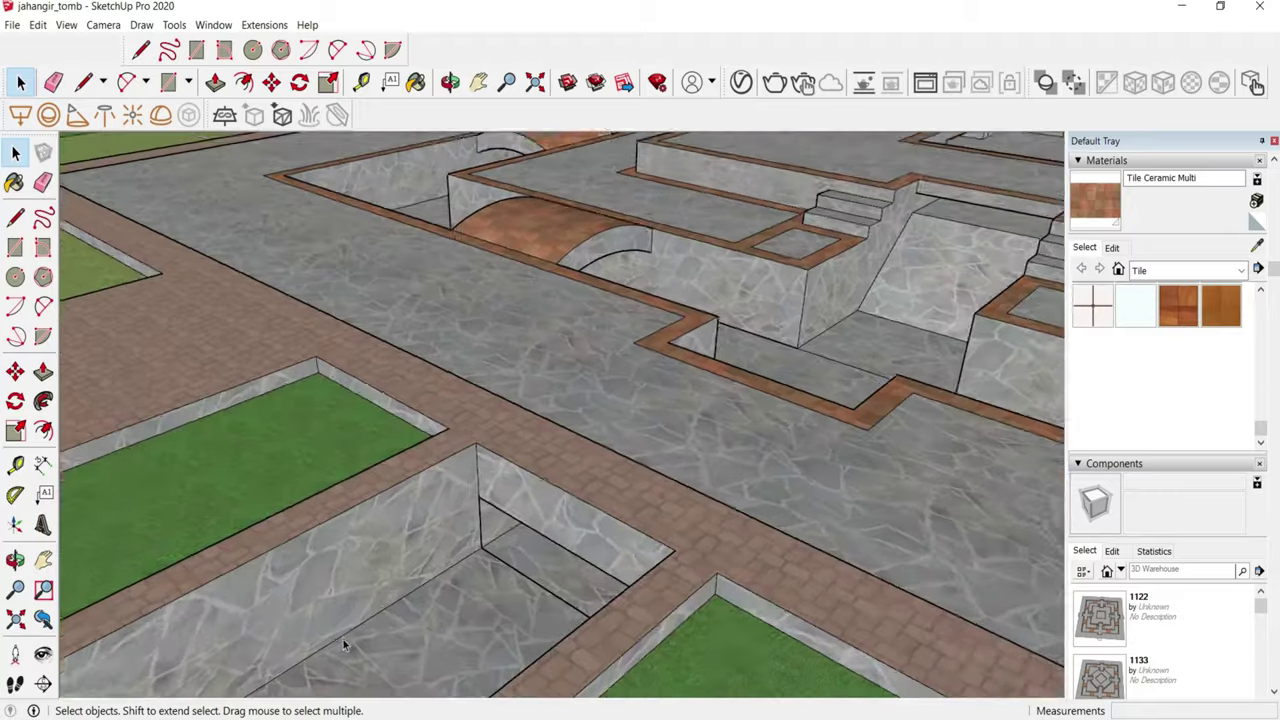
scroll(343, 639, "down", 5)
scroll(784, 633, "down", 3)
scroll(784, 633, "up", 3)
- Zoom in close on the tomb floor, switching to the Eraser and back to Select
mouse_move(784, 633)
middle_mouse_down()
mouse_move(500, 605)
mouse_move(271, 529)
mouse_move(766, 560)
mouse_move(774, 620)
middle_mouse_up()
scroll(440, 600, "up", 10)
key("e")
scroll(440, 600, "down", 5)
scroll(271, 529, "down", 3)
scroll(409, 409, "up", 3)
scroll(409, 409, "up", 5)
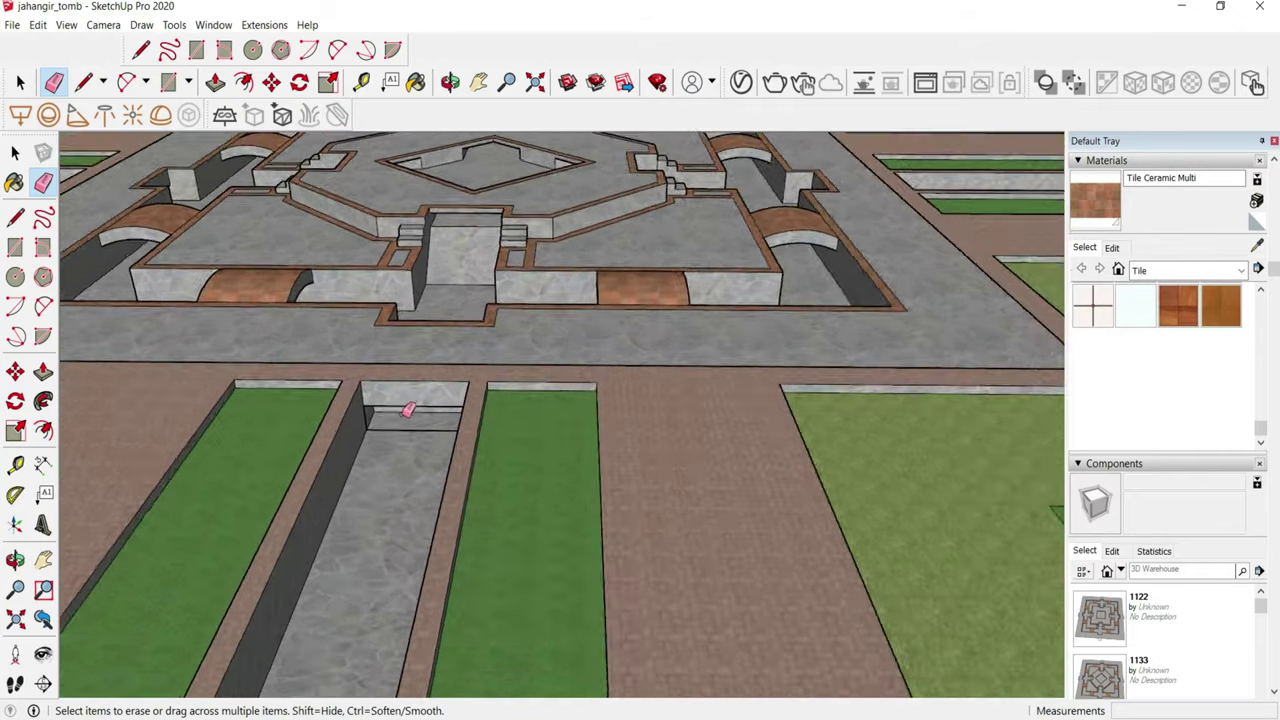
scroll(423, 380, "up", 3)
scroll(403, 408, "up", 2)
key("space")
scroll(396, 410, "down", 5)
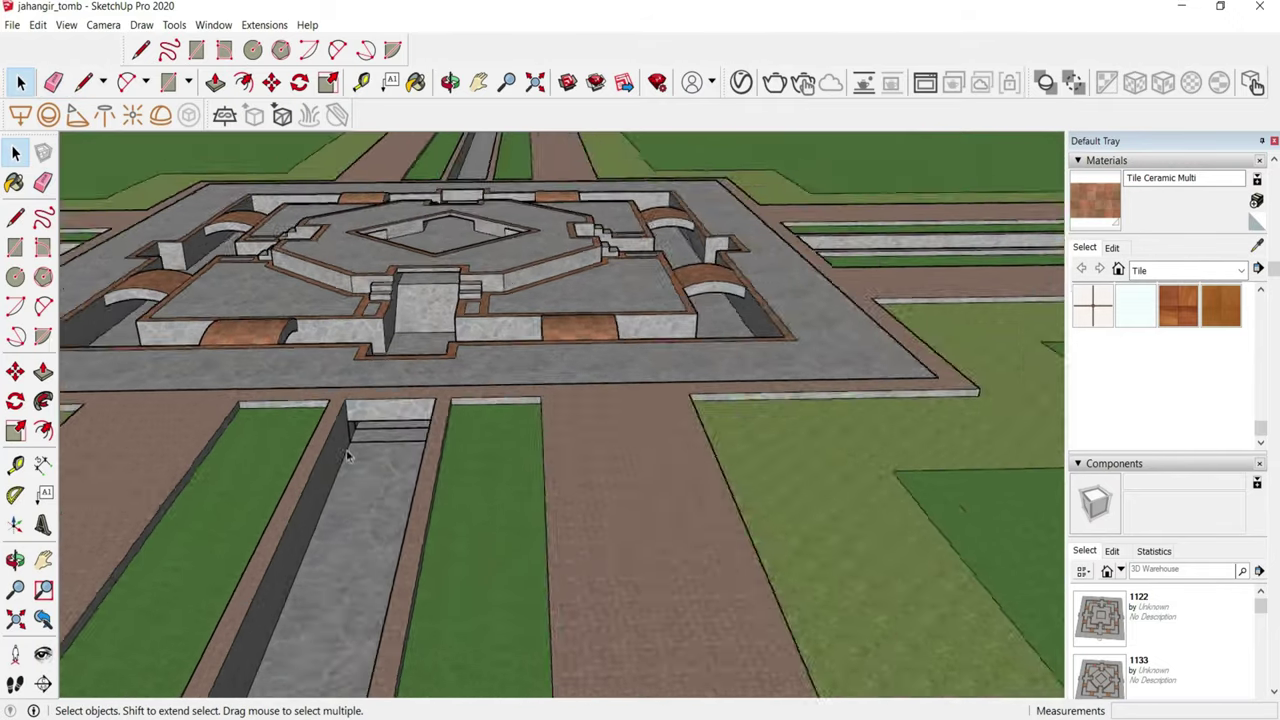
- Orbit around the garden water channels to a front view of them
mouse_move(396, 410)
middle_mouse_down()
mouse_move(203, 525)
mouse_move(600, 400)
middle_mouse_up()
scroll(600, 400, "up", 3)
scroll(684, 336, "up", 3)
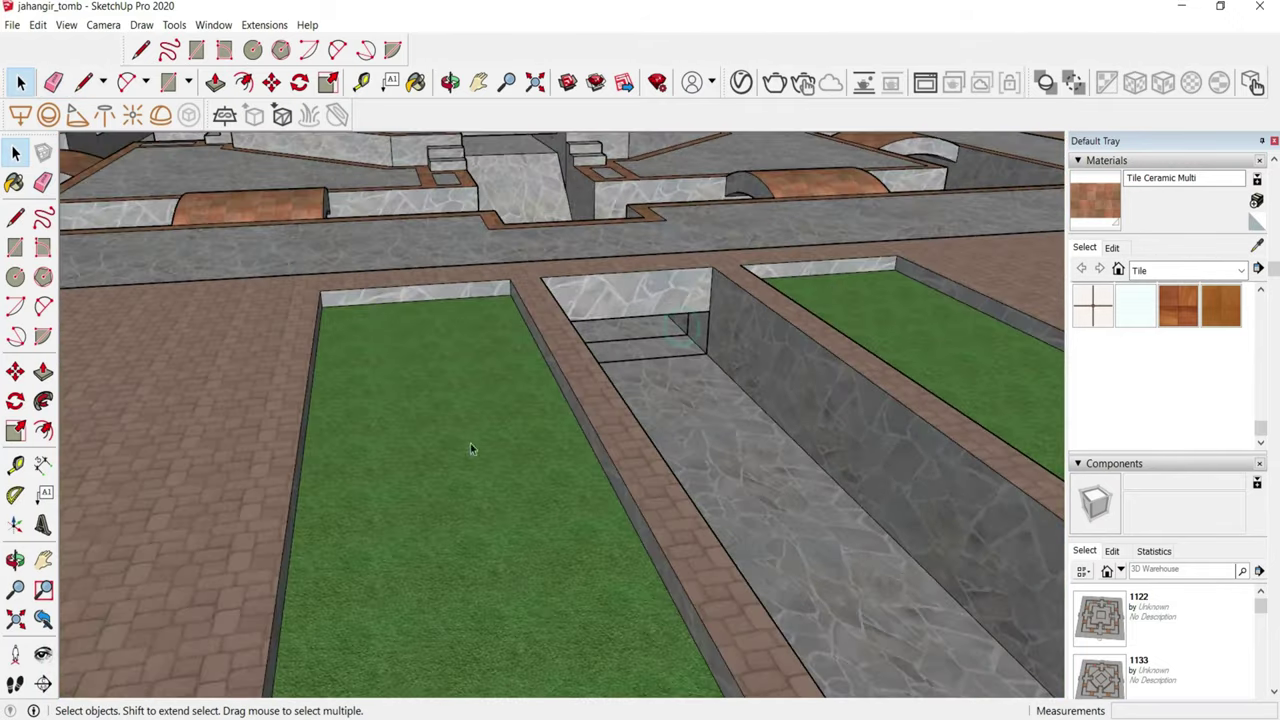
scroll(472, 449, "down", 5)
mouse_move(472, 449)
middle_mouse_down()
mouse_move(516, 384)
mouse_move(620, 450)
middle_mouse_up()
scroll(516, 384, "up", 3)
scroll(620, 450, "down", 3)
scroll(661, 488, "up", 3)
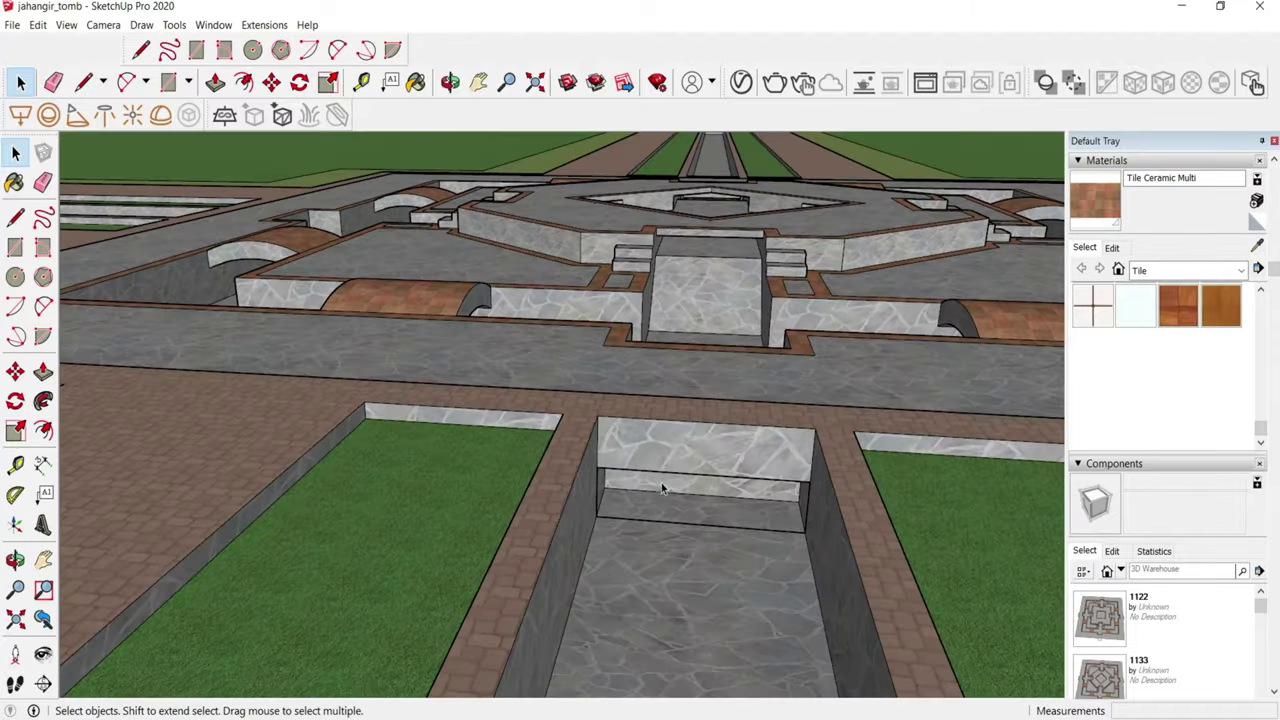
scroll(608, 506, "down", 5)
- Select the tomb's base platform from an angled overview and frame it
middle_click_drag(608, 506, 660, 640)
scroll(630, 540, "down", 2)
scroll(648, 582, "up", 2)
scroll(697, 607, "up", 2)
middle_click_drag(689, 594, 697, 490)
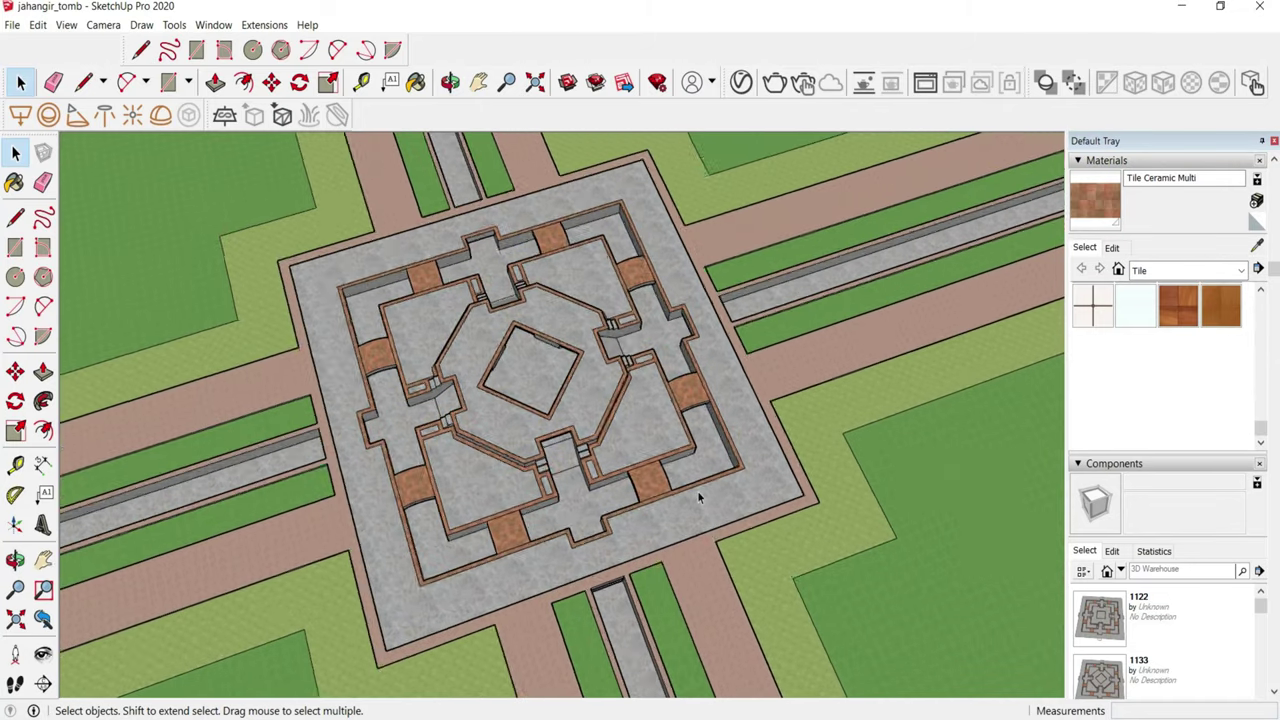
scroll(706, 520, "up", 2)
left_click(706, 520)
middle_click_drag(914, 486, 822, 470)
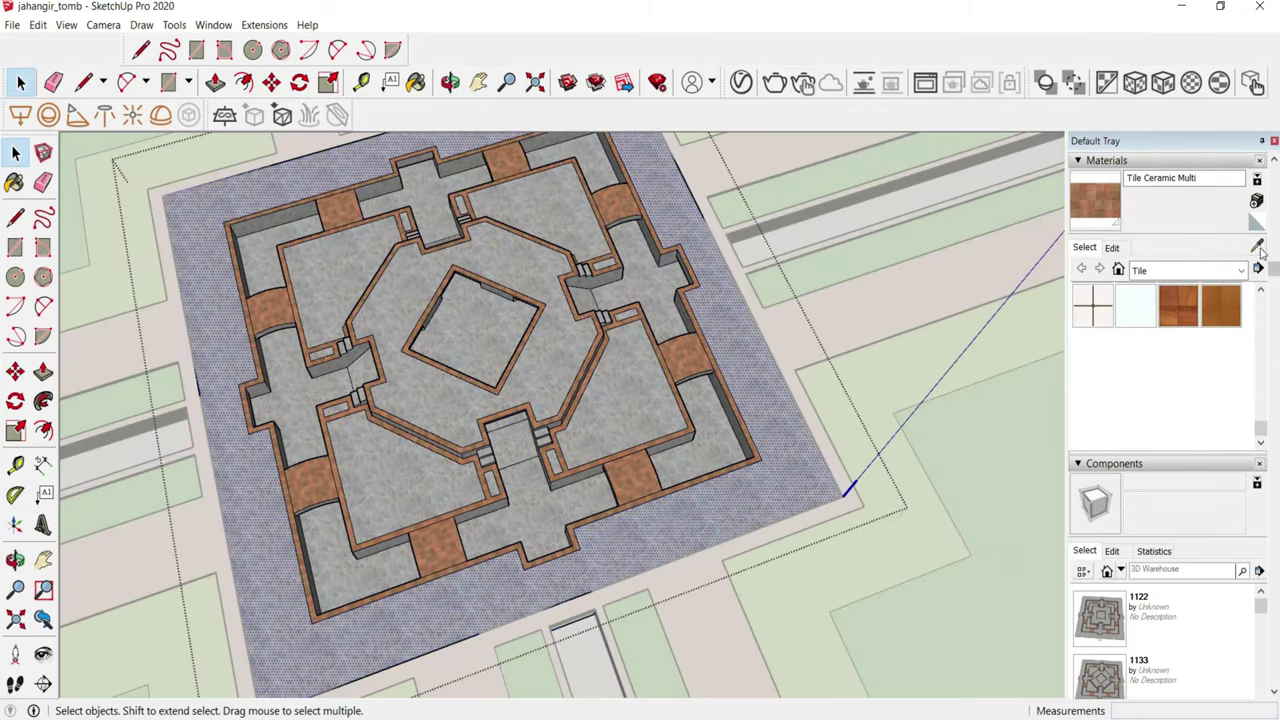
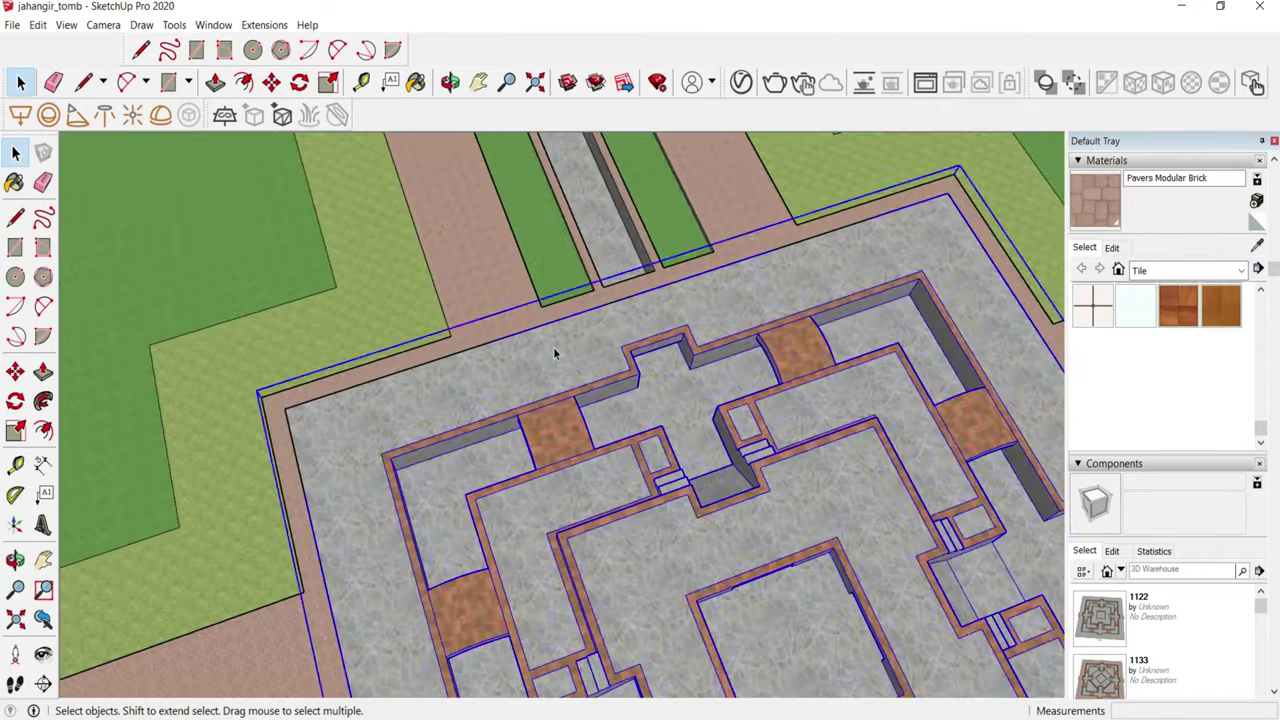
- Enter the garden group, then select and open the tomb group for editing
double_click(543, 345)
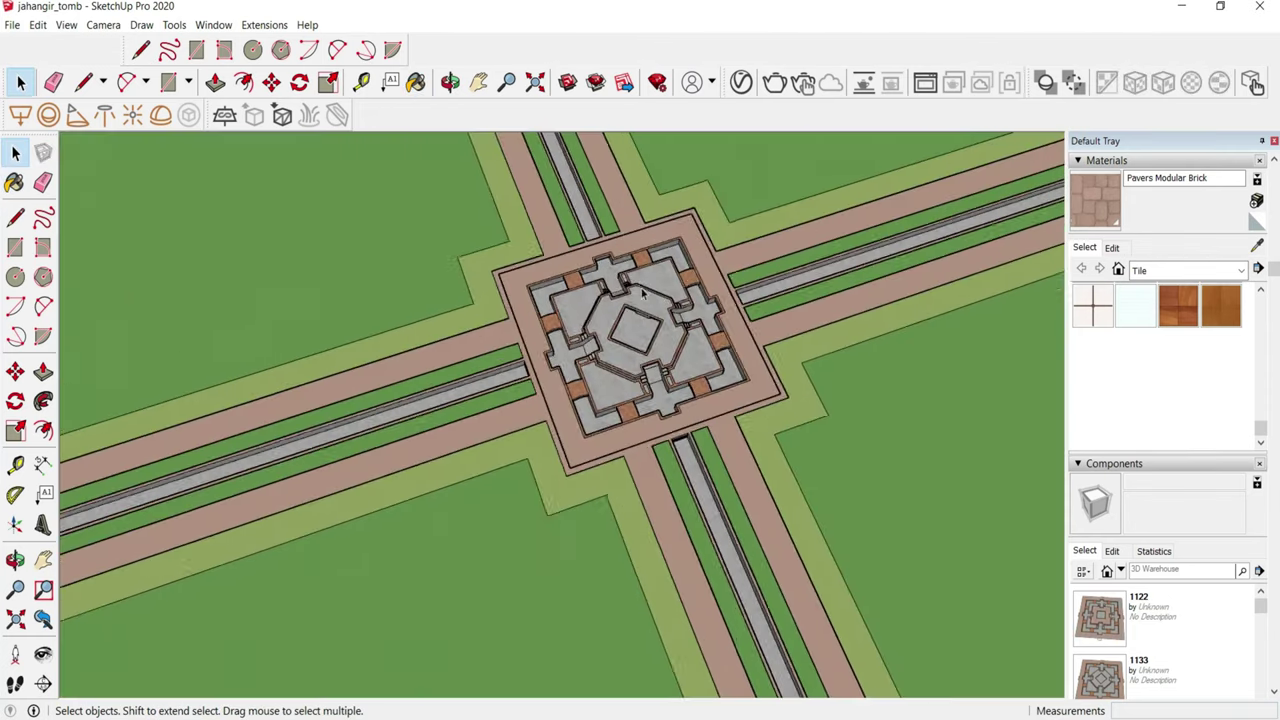
scroll(643, 292, "up", 5)
left_click(643, 286)
double_click(643, 286)
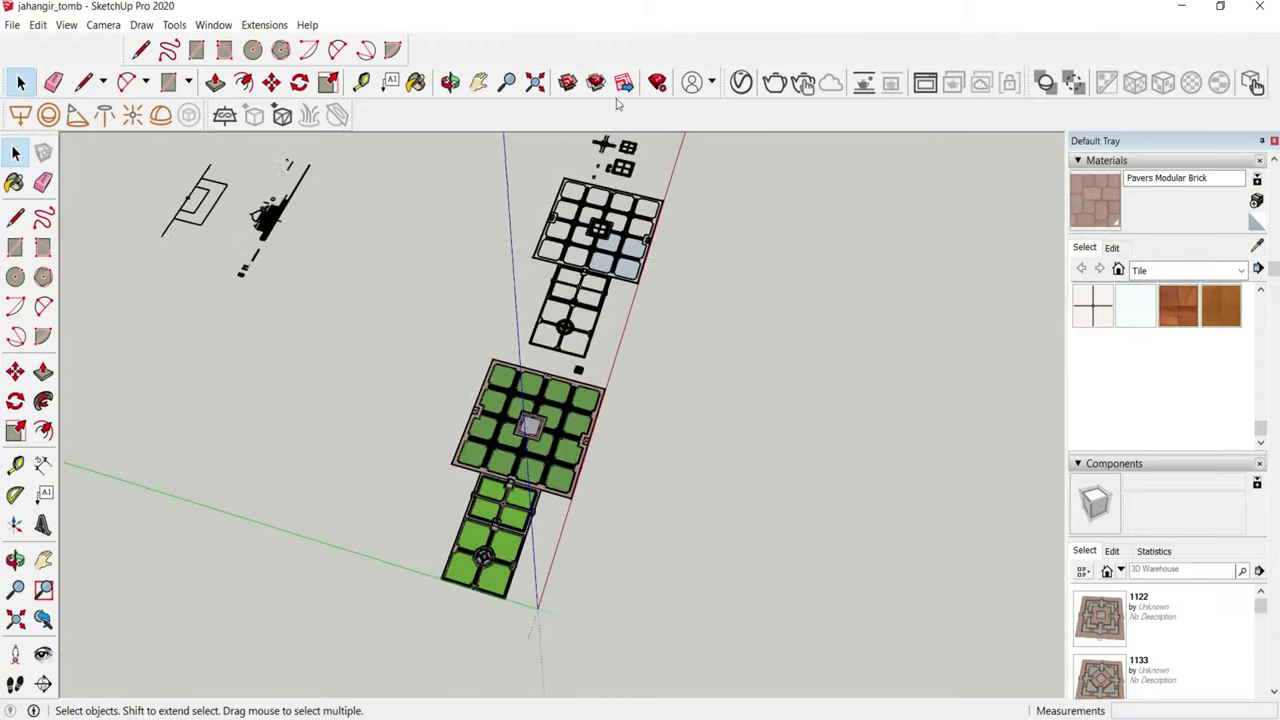
- Zoom in on the two chain borders and select the left chain's bottom piece
scroll(545, 222, "up", 3)
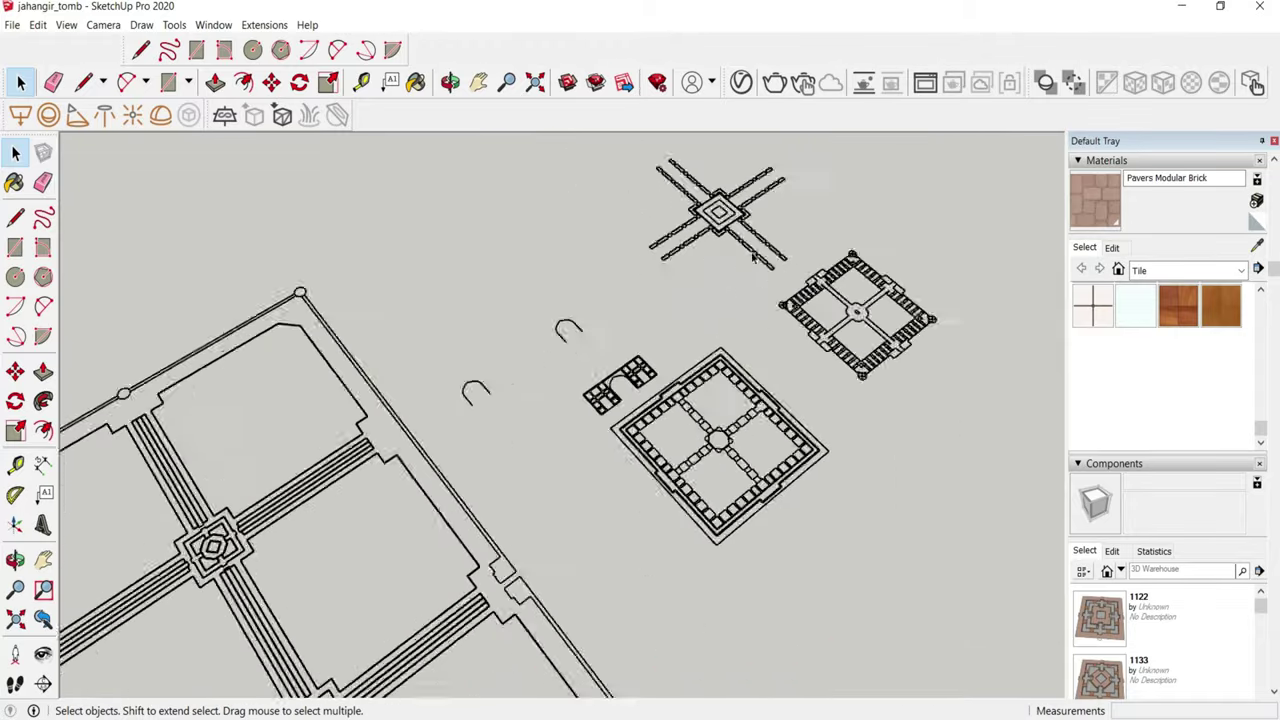
middle_click_drag(560, 250, 603, 288)
scroll(889, 367, "up", 3)
scroll(716, 481, "up", 2)
left_click_drag(761, 385, 660, 486)
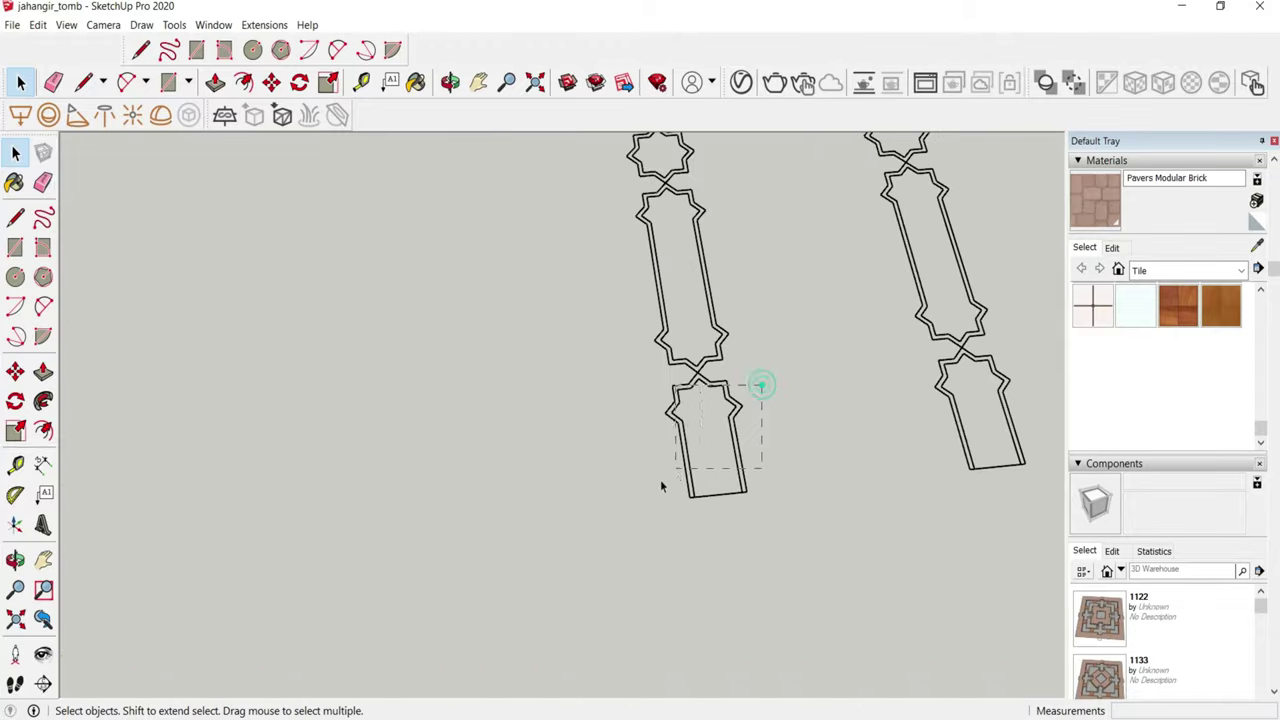
scroll(614, 500, "down", 2)
key("r")
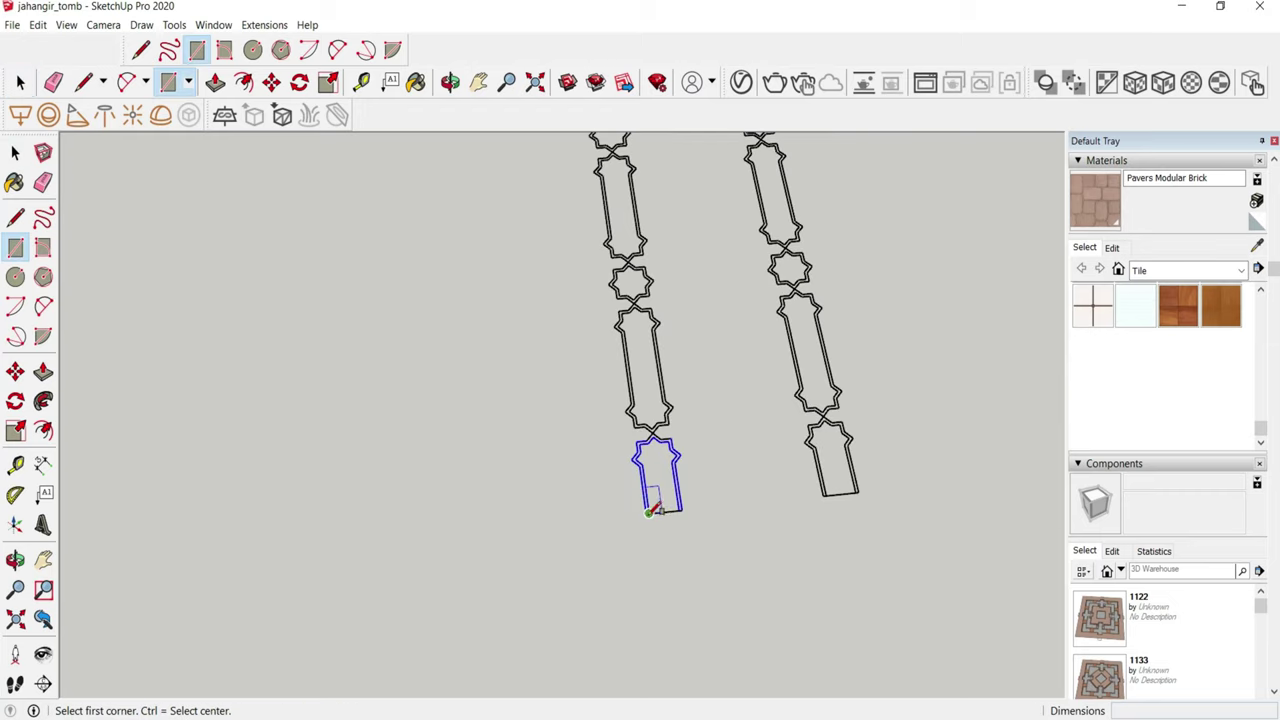
left_click(645, 513)
key("Escape")
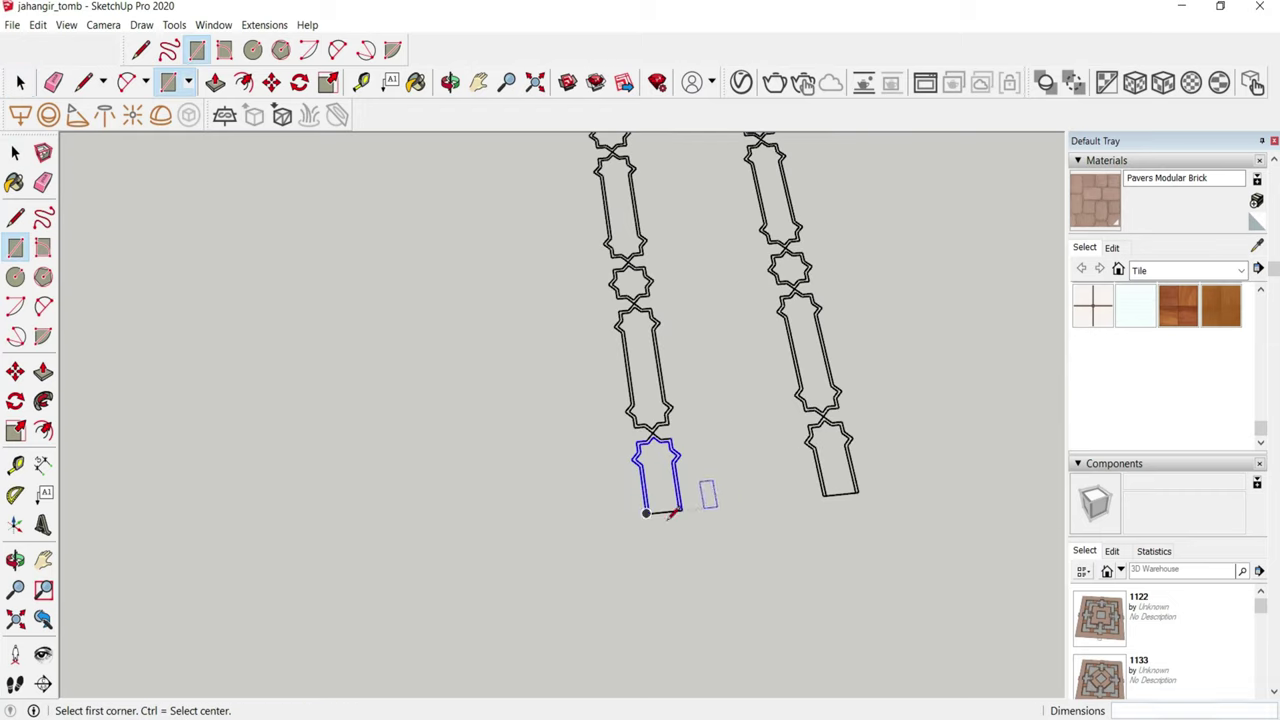
- Draw lines across both column ends of the chains, closing new faces
key("l")
left_click(920, 491)
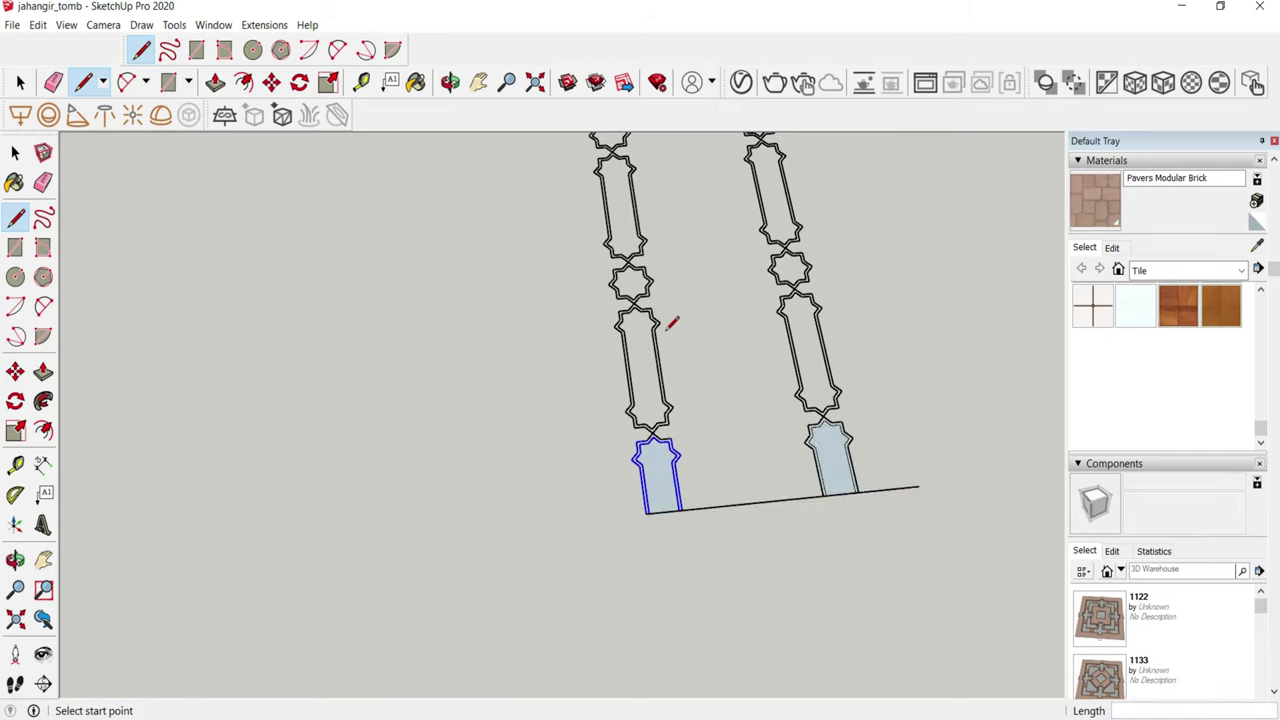
scroll(669, 324, "up", 3)
scroll(532, 405, "down", 2)
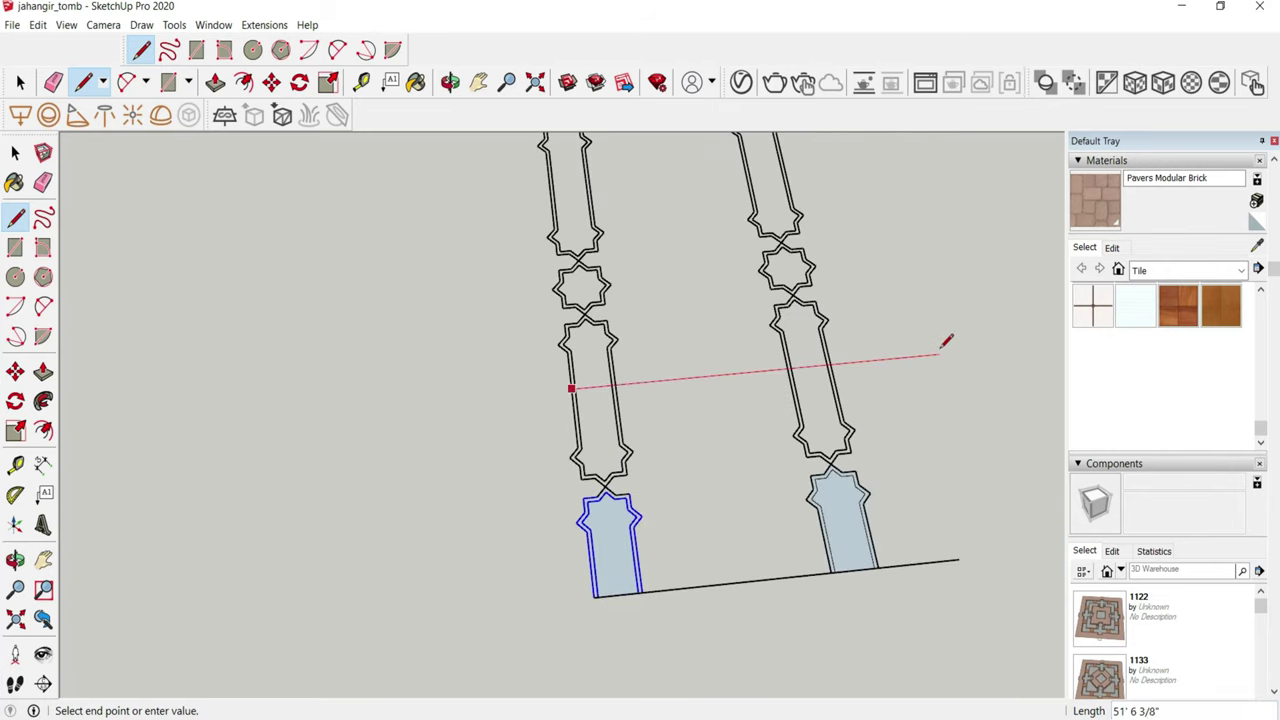
left_click(940, 350)
scroll(777, 463, "down", 2)
scroll(703, 323, "up", 3)
scroll(655, 368, "up", 2)
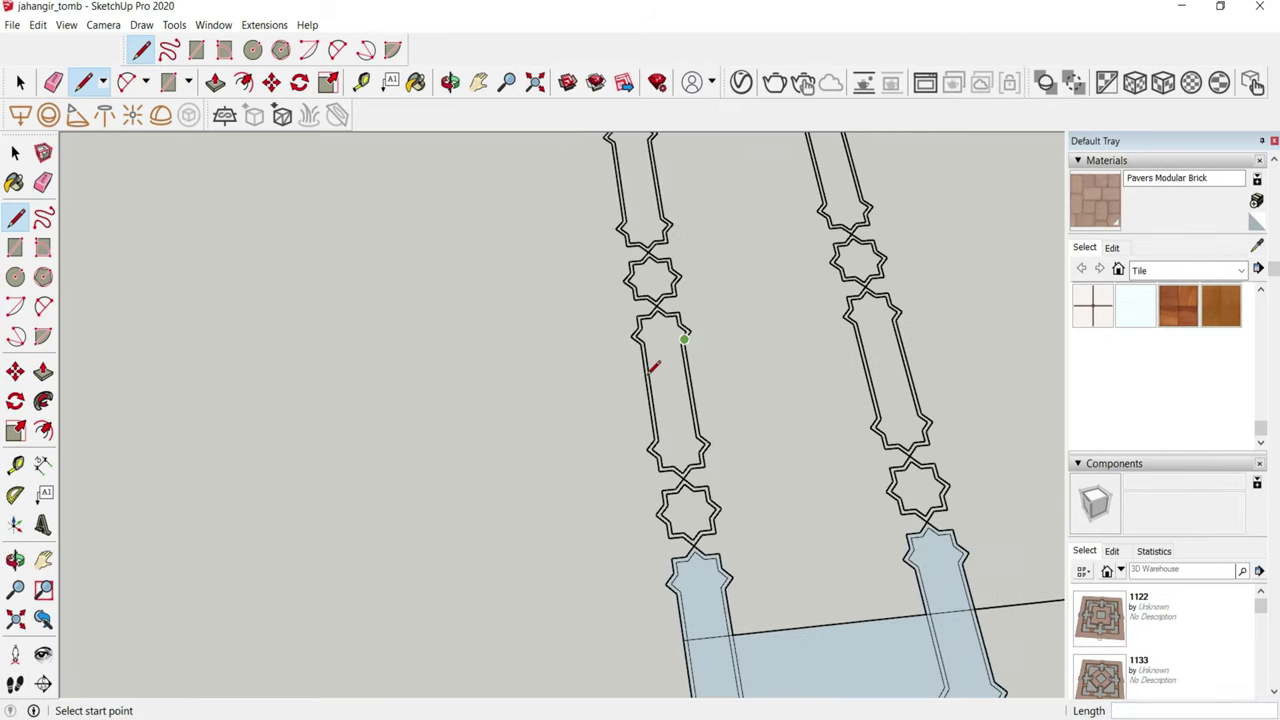
left_click(964, 355)
scroll(650, 518, "up", 2)
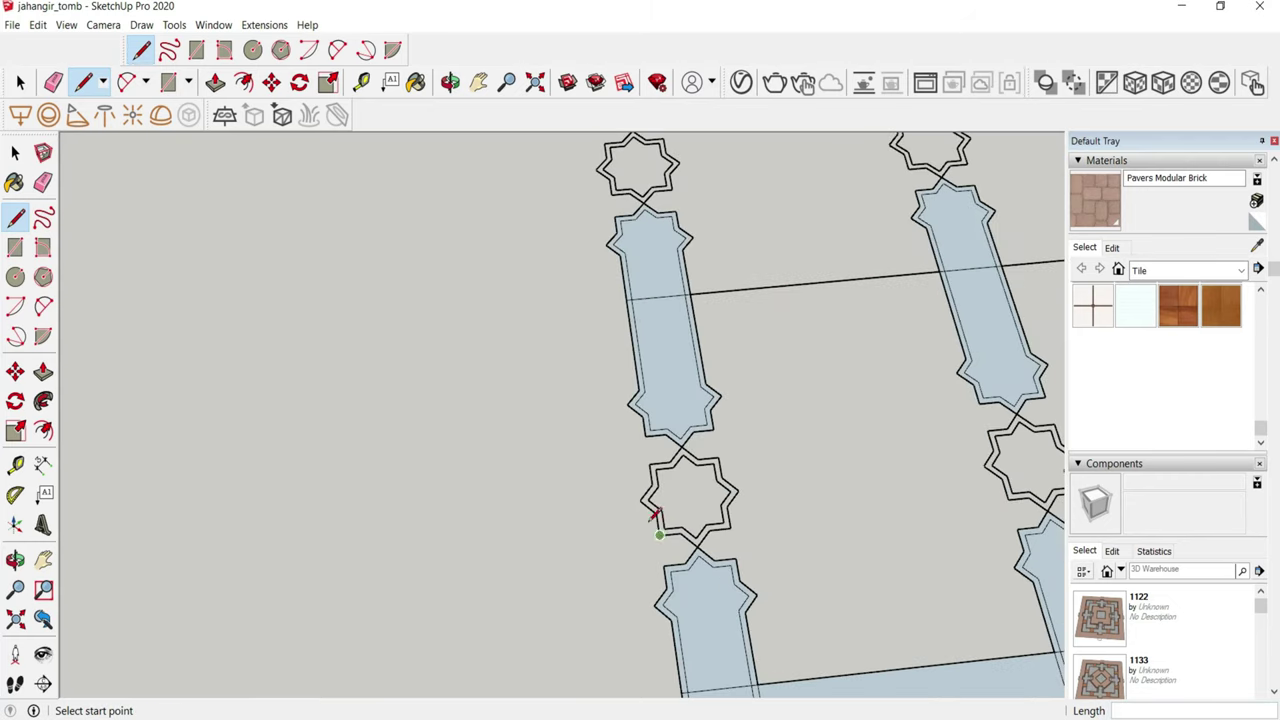
scroll(637, 500, "down", 2)
left_click(958, 452)
- Draw lines through the right column's inset and the upper column pair, filling their faces
scroll(809, 371, "down", 3)
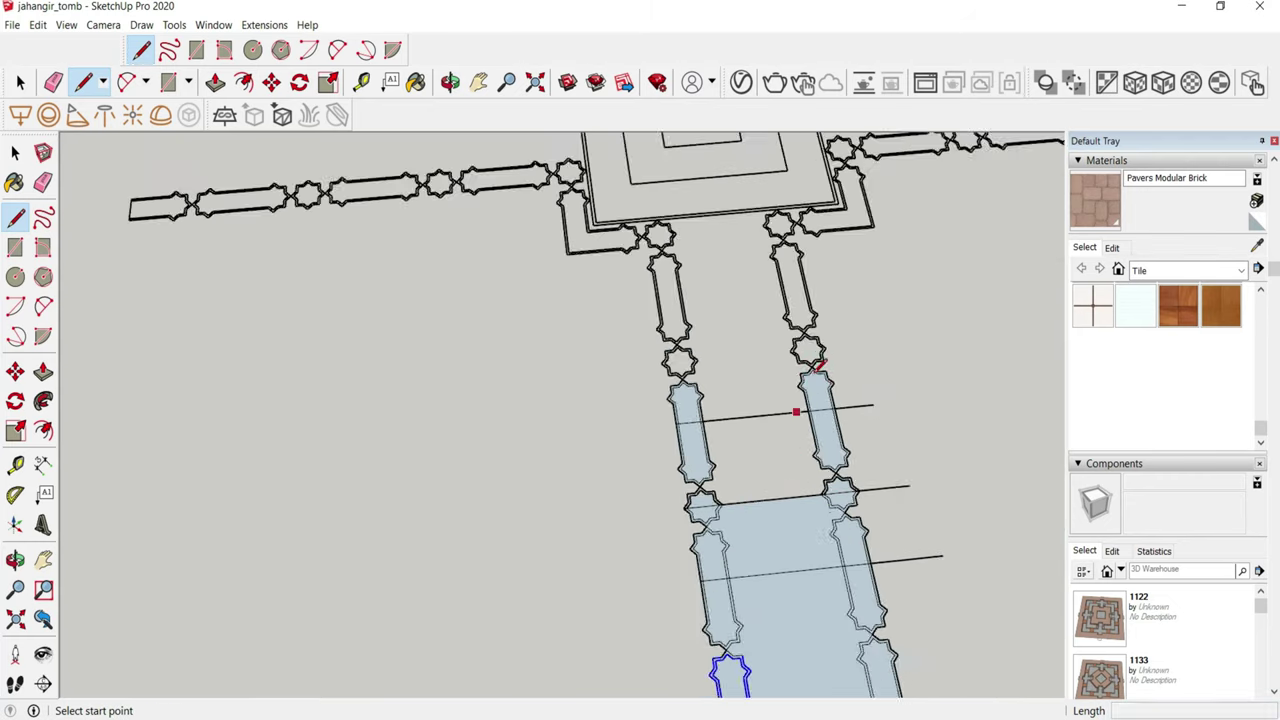
scroll(858, 546, "up", 3)
scroll(855, 549, "up", 2)
left_click(834, 359)
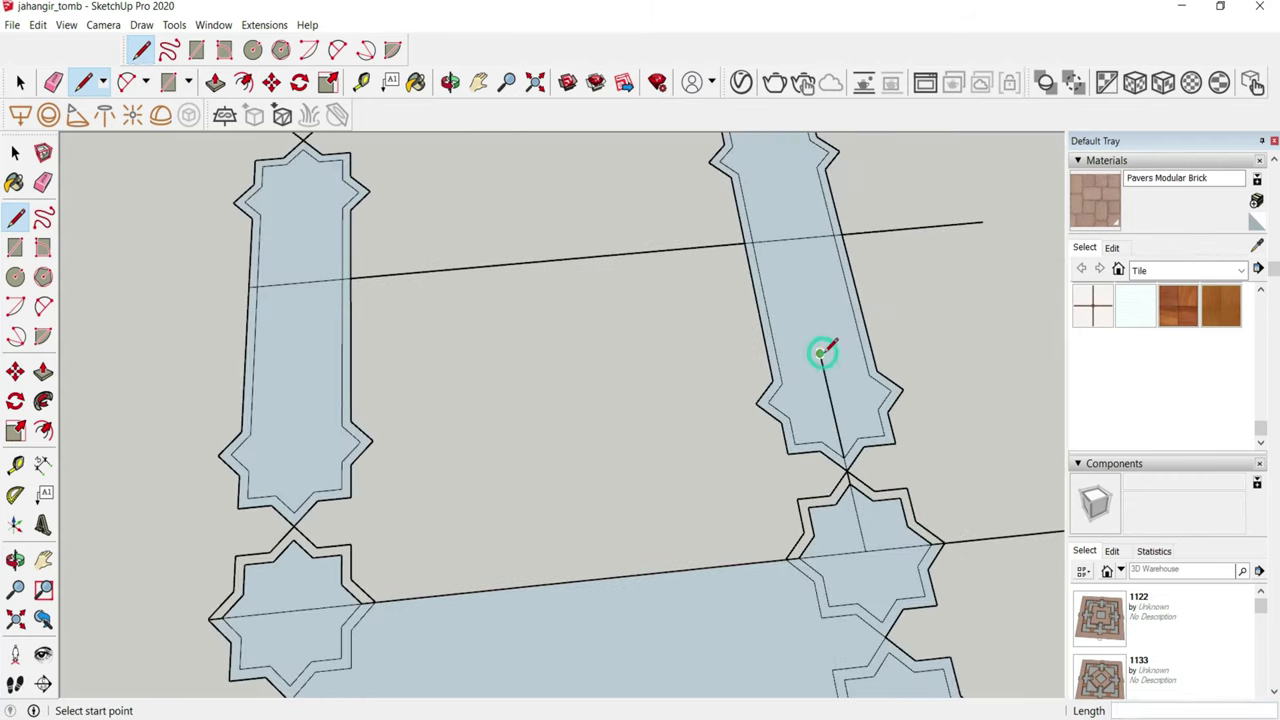
scroll(534, 523, "down", 1)
scroll(420, 545, "up", 1)
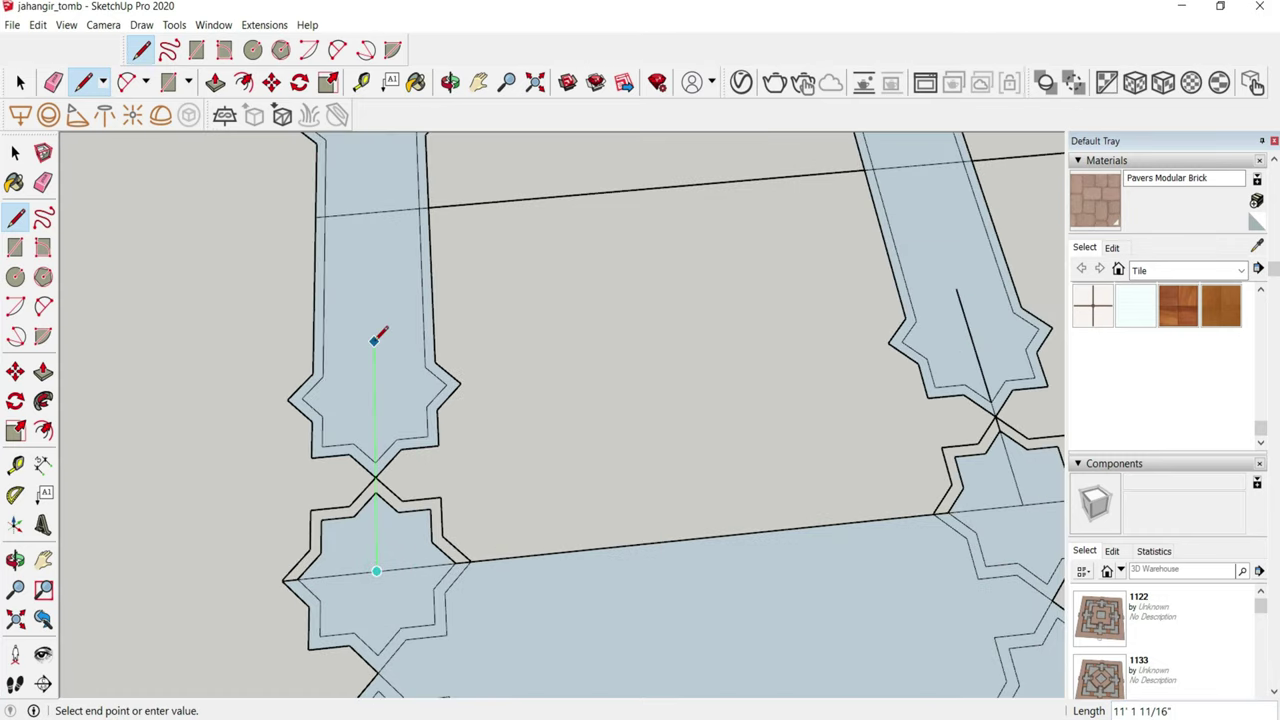
scroll(443, 483, "down", 1)
scroll(471, 397, "down", 1)
scroll(477, 480, "down", 2)
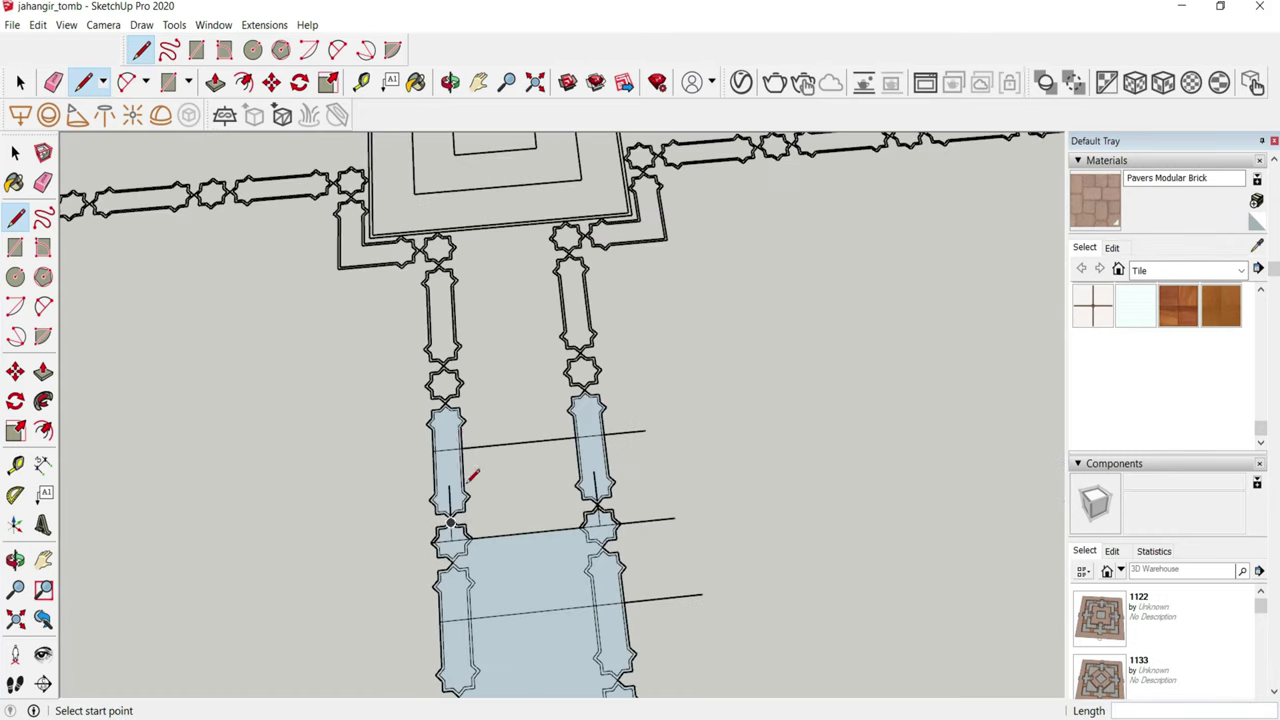
scroll(450, 290, "down", 1)
scroll(440, 350, "up", 2)
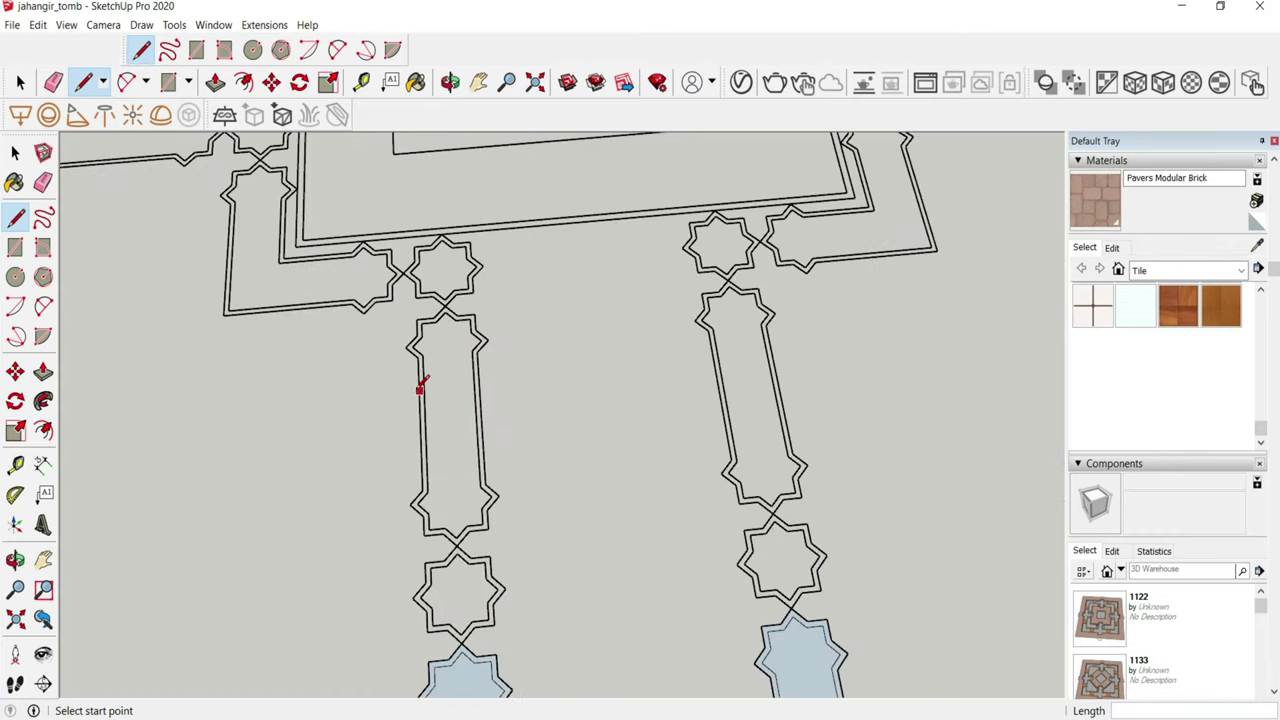
left_click(880, 346)
scroll(723, 320, "down", 2)
scroll(503, 490, "up", 3)
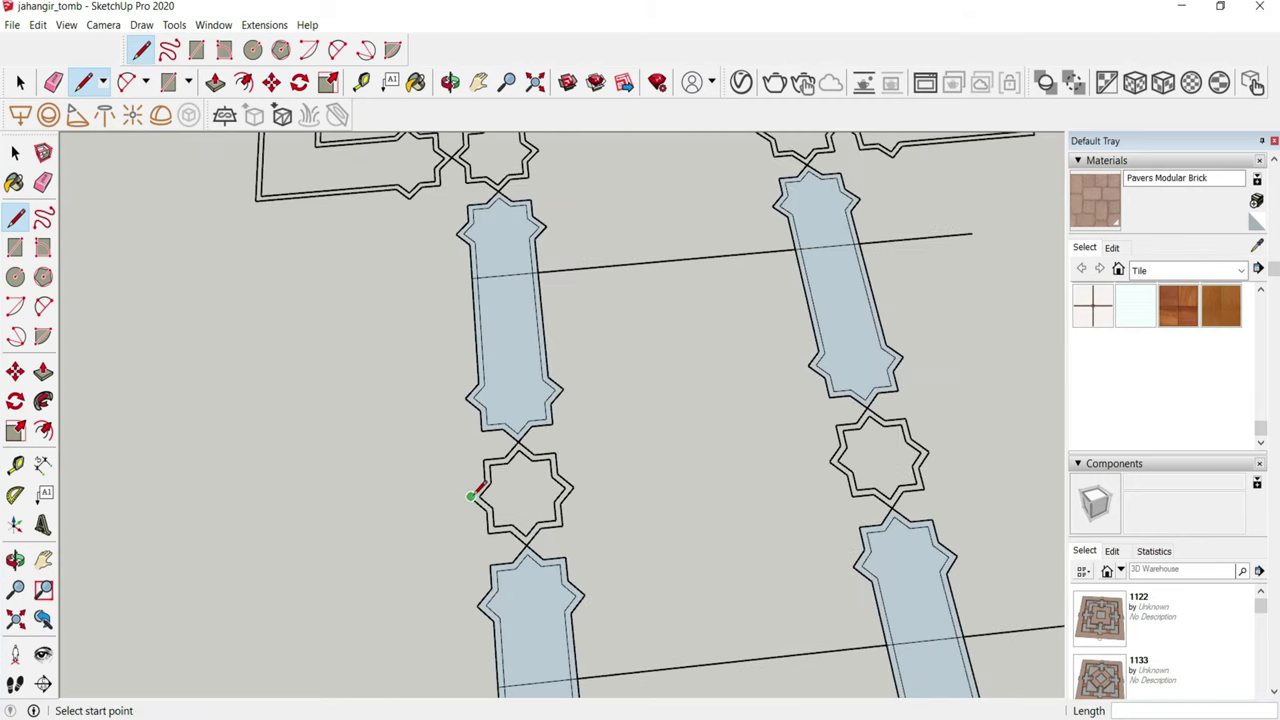
left_click(975, 428)
scroll(840, 486, "down", 1)
scroll(851, 443, "up", 2)
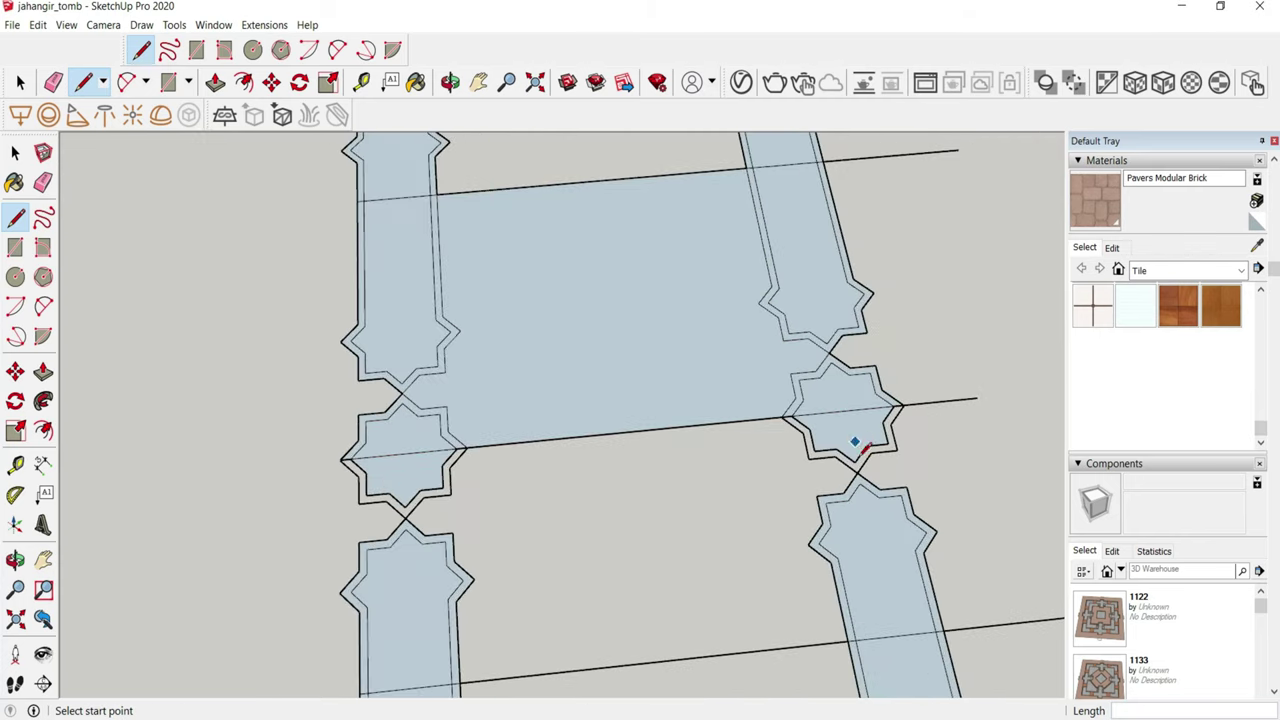
scroll(860, 470, "up", 2)
- Draw two crossing lines between the star's outer points, closing a face at its corner
key("e")
scroll(449, 457, "down", 3)
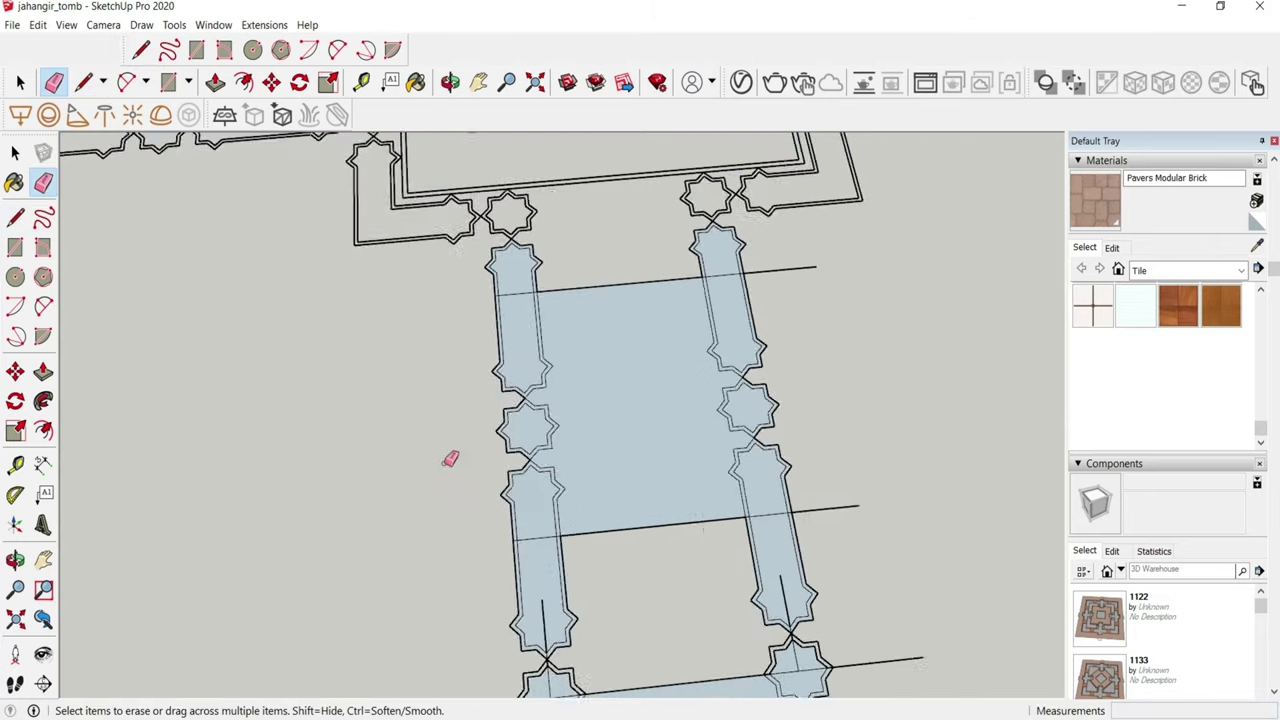
scroll(748, 507, "up", 3)
key("space")
scroll(640, 578, "up", 2)
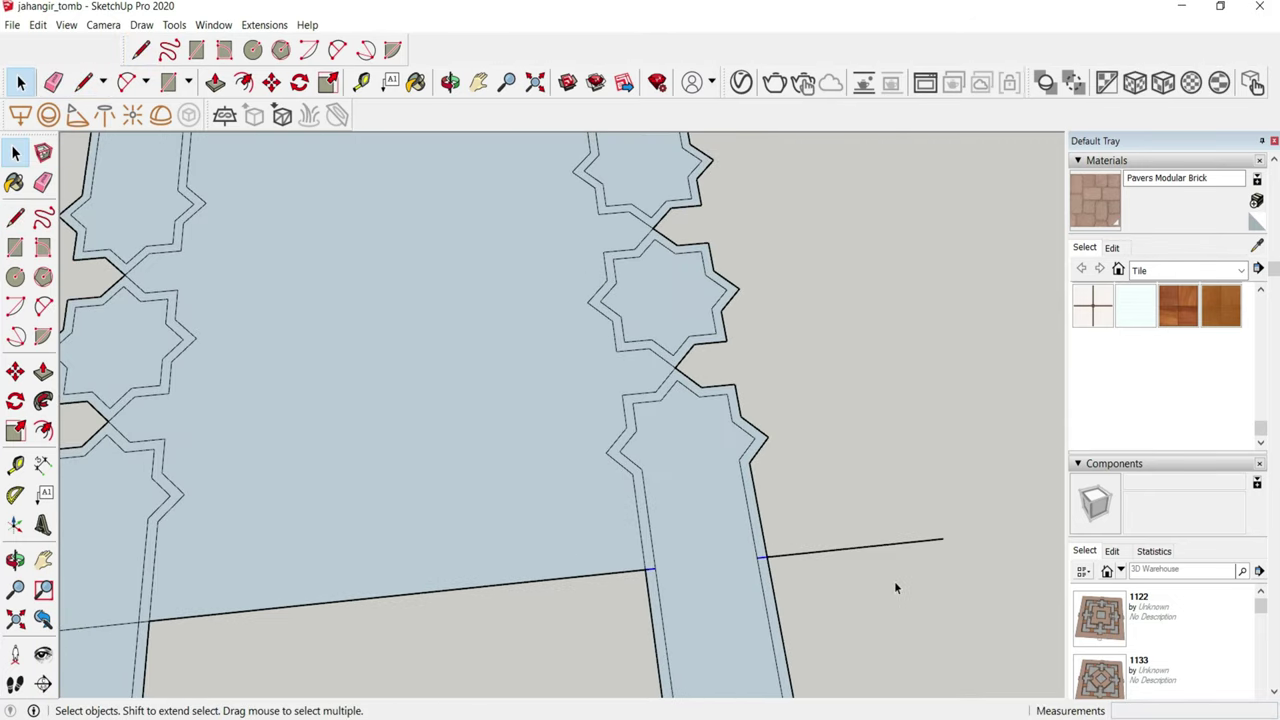
scroll(812, 428, "down", 3)
scroll(450, 490, "up", 3)
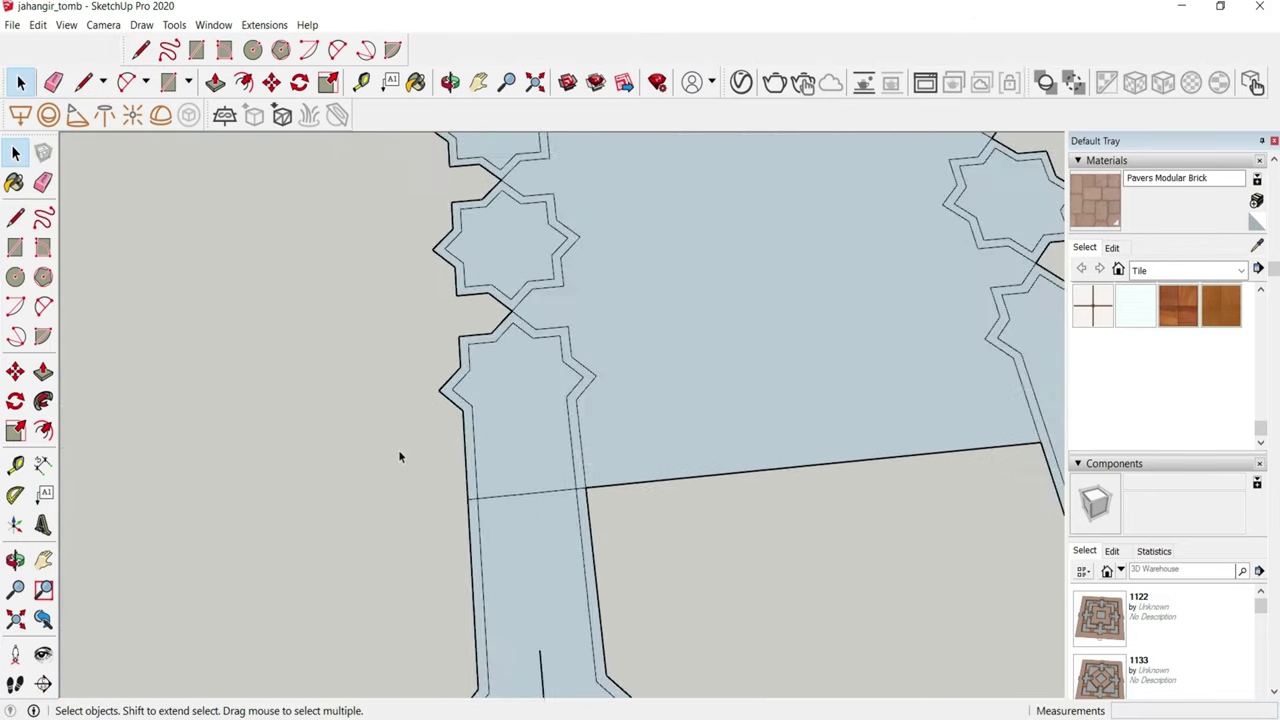
scroll(445, 480, "down", 3)
scroll(420, 560, "up", 2)
scroll(400, 580, "up", 2)
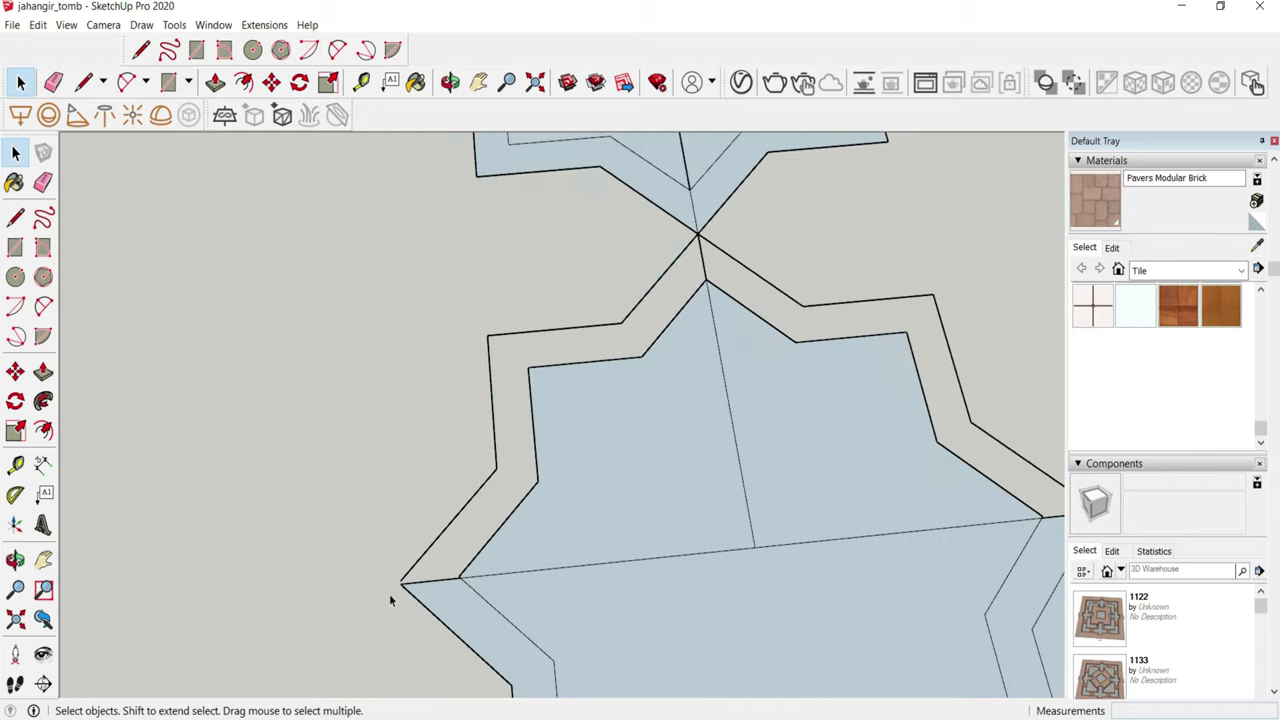
scroll(394, 594, "up", 2)
key("l")
left_click(491, 472)
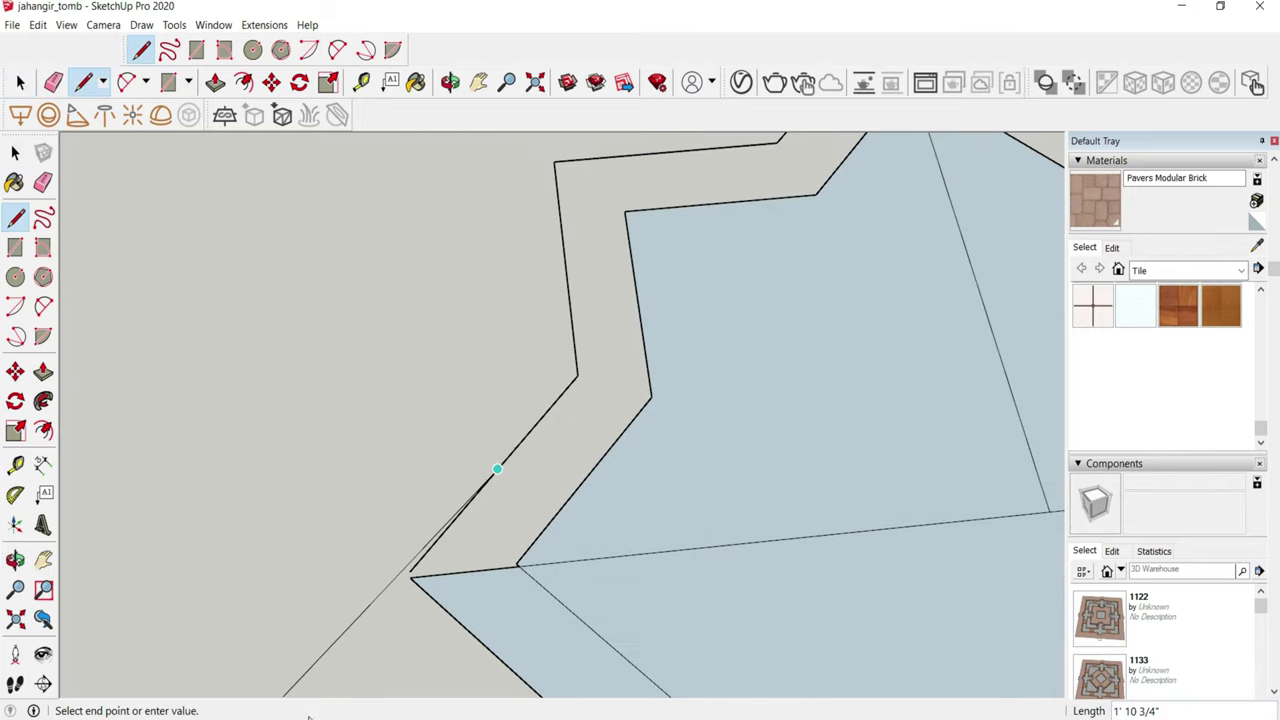
left_click(334, 658)
left_click(487, 648)
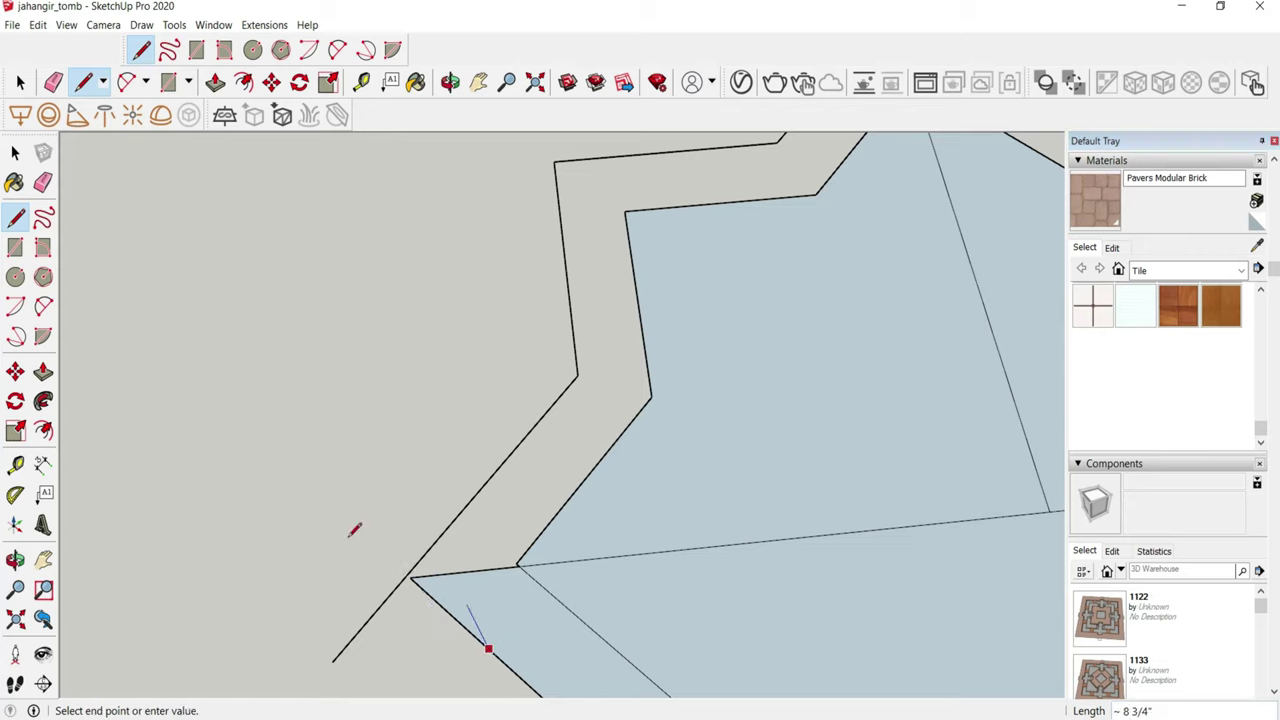
left_click(304, 481)
- Erase the stray edges meeting at the star corner
key("e")
mouse_move(349, 491)
left_mouse_down()
mouse_move(357, 623)
mouse_move(516, 545)
mouse_move(560, 560)
left_mouse_up()
scroll(330, 490, "down", 3)
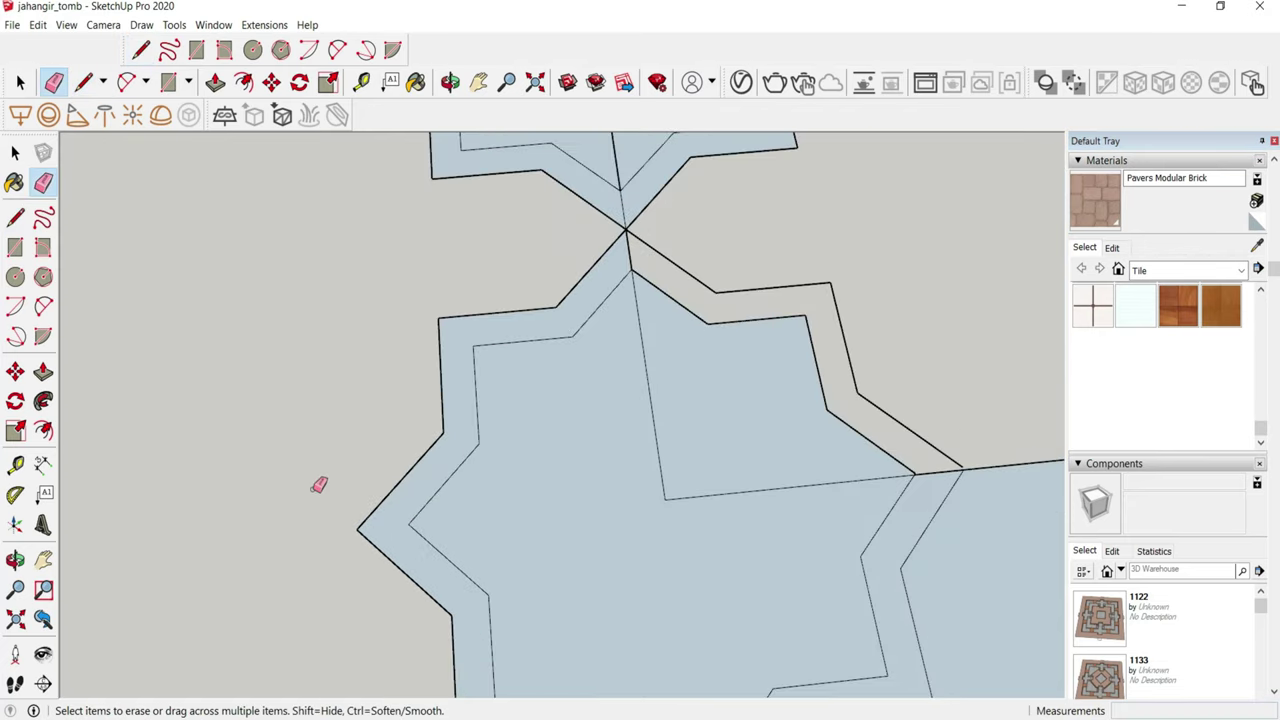
left_click_drag(677, 497, 678, 498)
scroll(423, 449, "down", 2)
scroll(649, 457, "up", 5)
scroll(586, 366, "up", 2)
- Draw a line from the border corner across the star, then erase extra edges to merge faces
key("l")
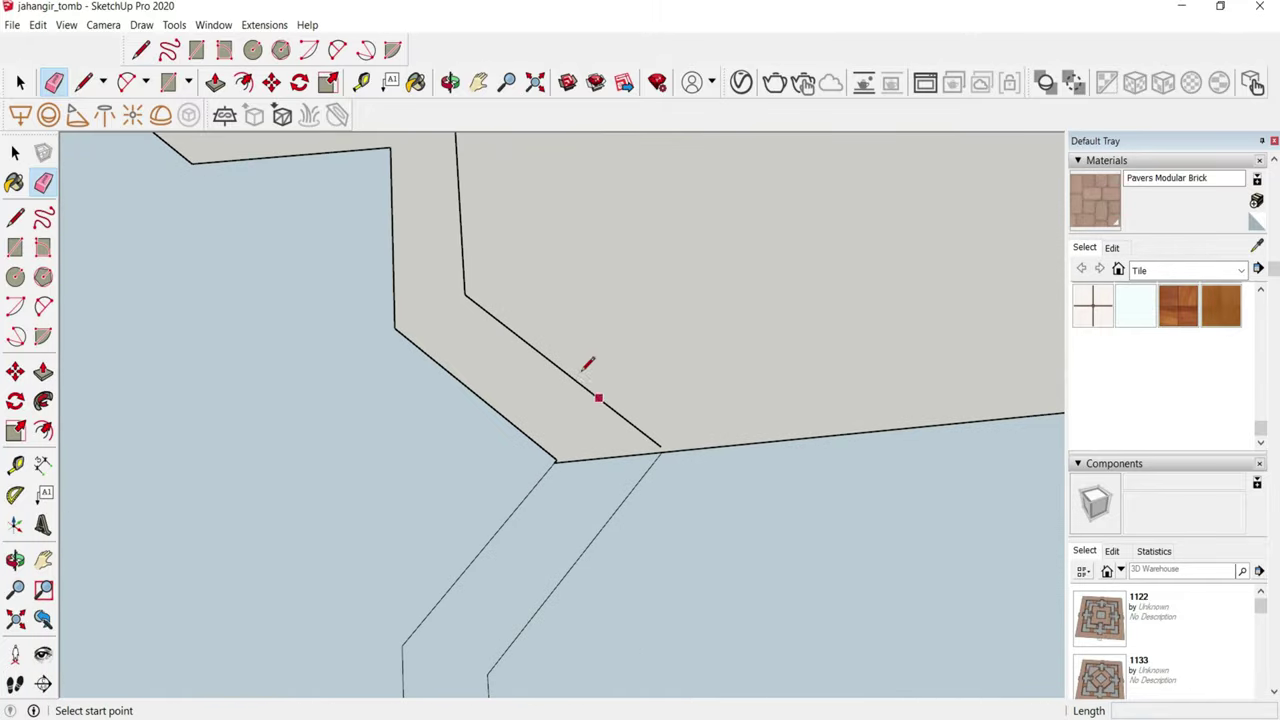
left_click(537, 351)
left_click(760, 522)
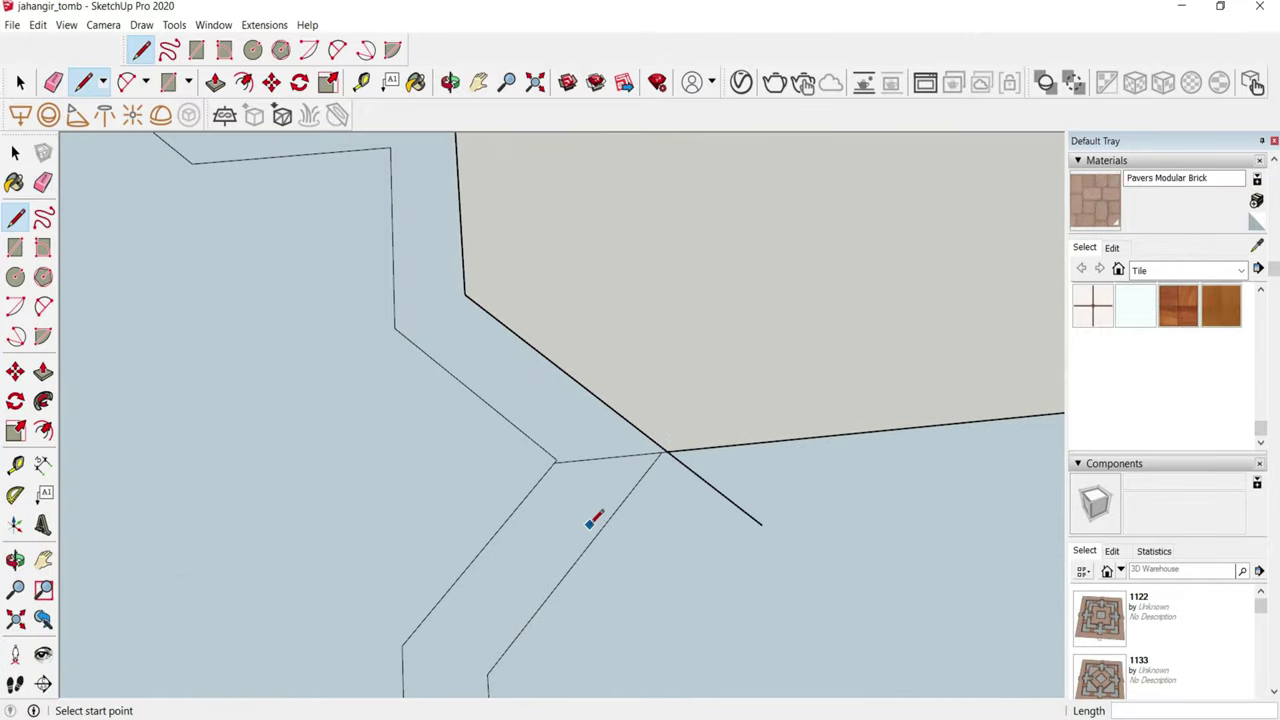
key("e")
scroll(663, 449, "up", 3)
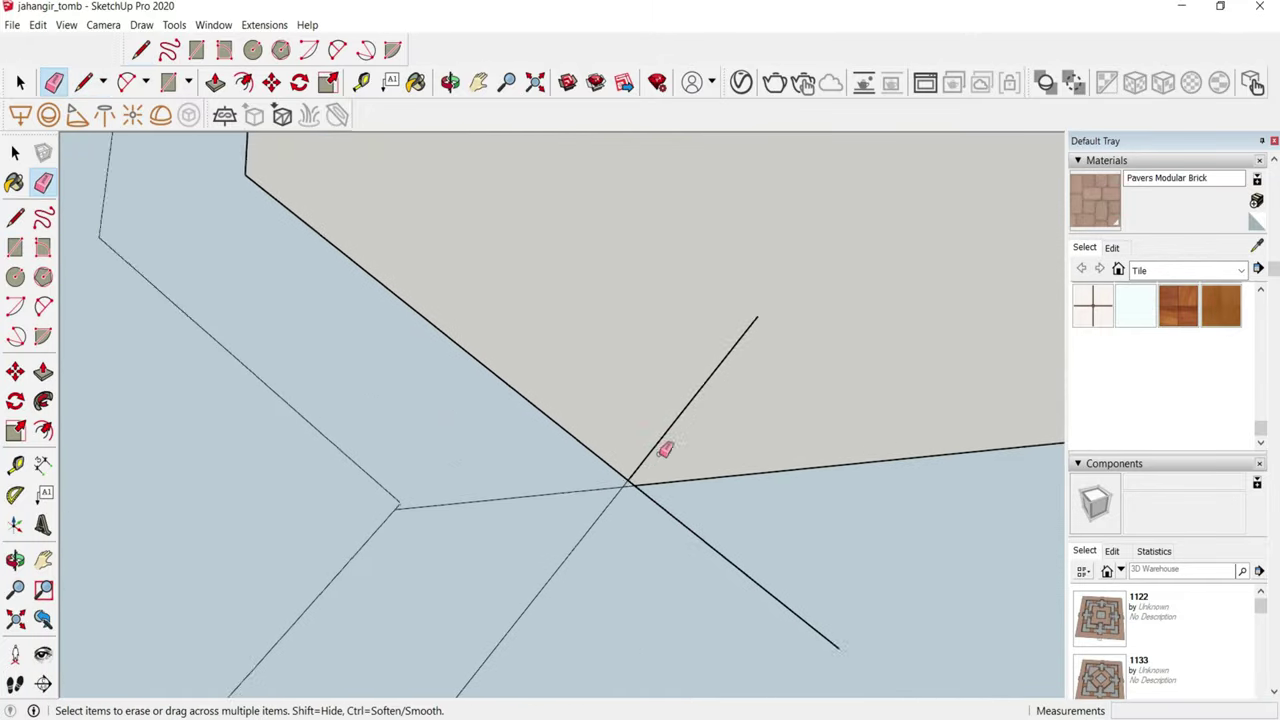
scroll(646, 491, "up", 5)
scroll(640, 480, "down", 5)
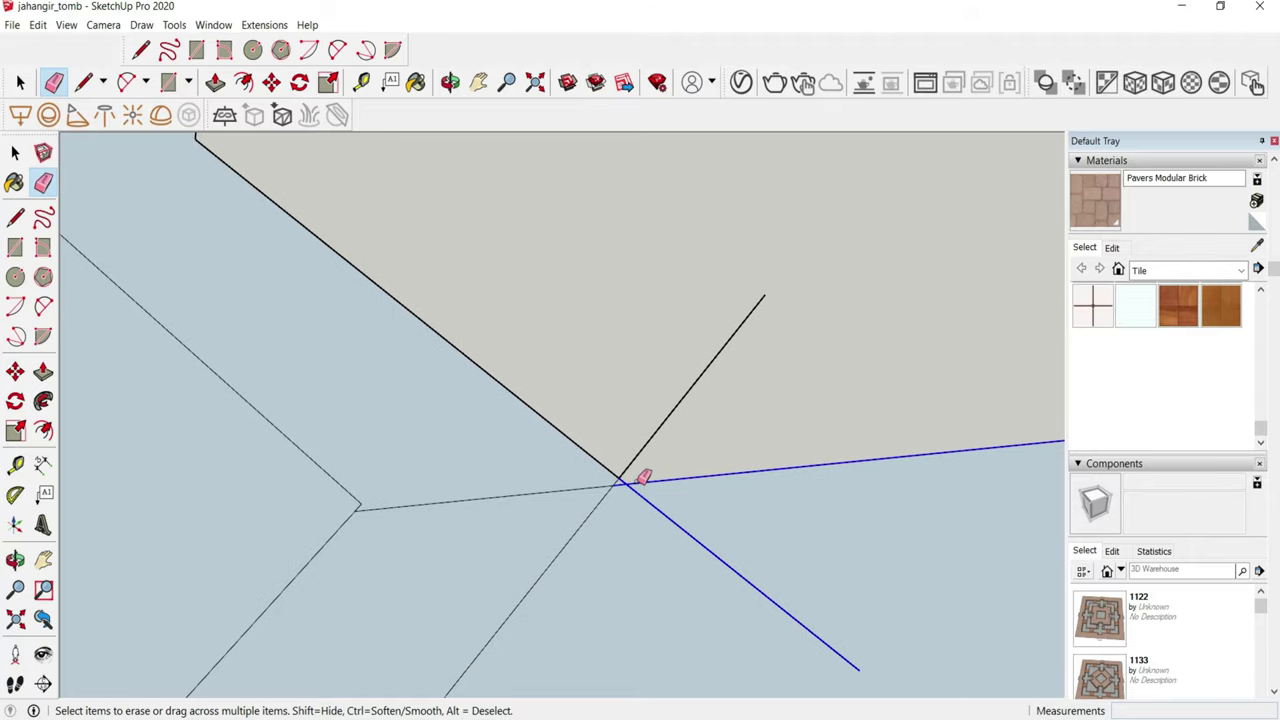
left_click_drag(639, 481, 642, 446)
scroll(623, 366, "down", 2)
scroll(431, 377, "down", 2)
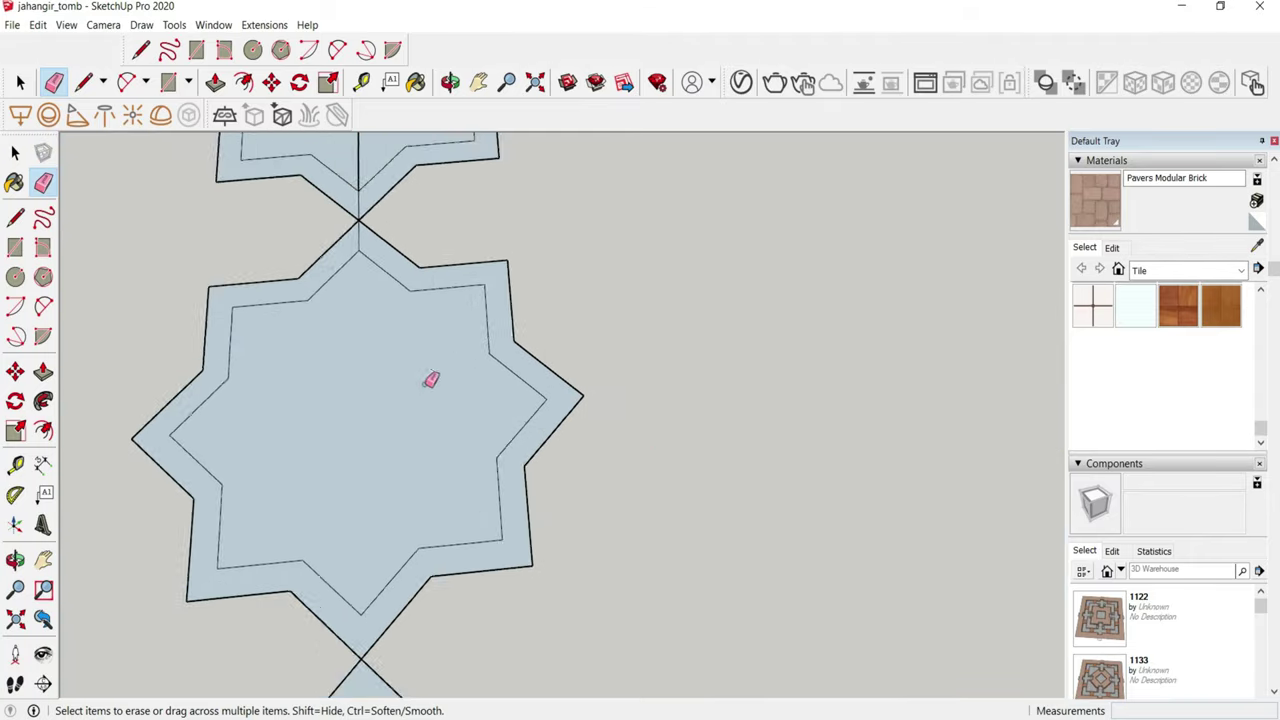
scroll(403, 274, "up", 3)
scroll(397, 252, "up", 2)
scroll(437, 440, "down", 3)
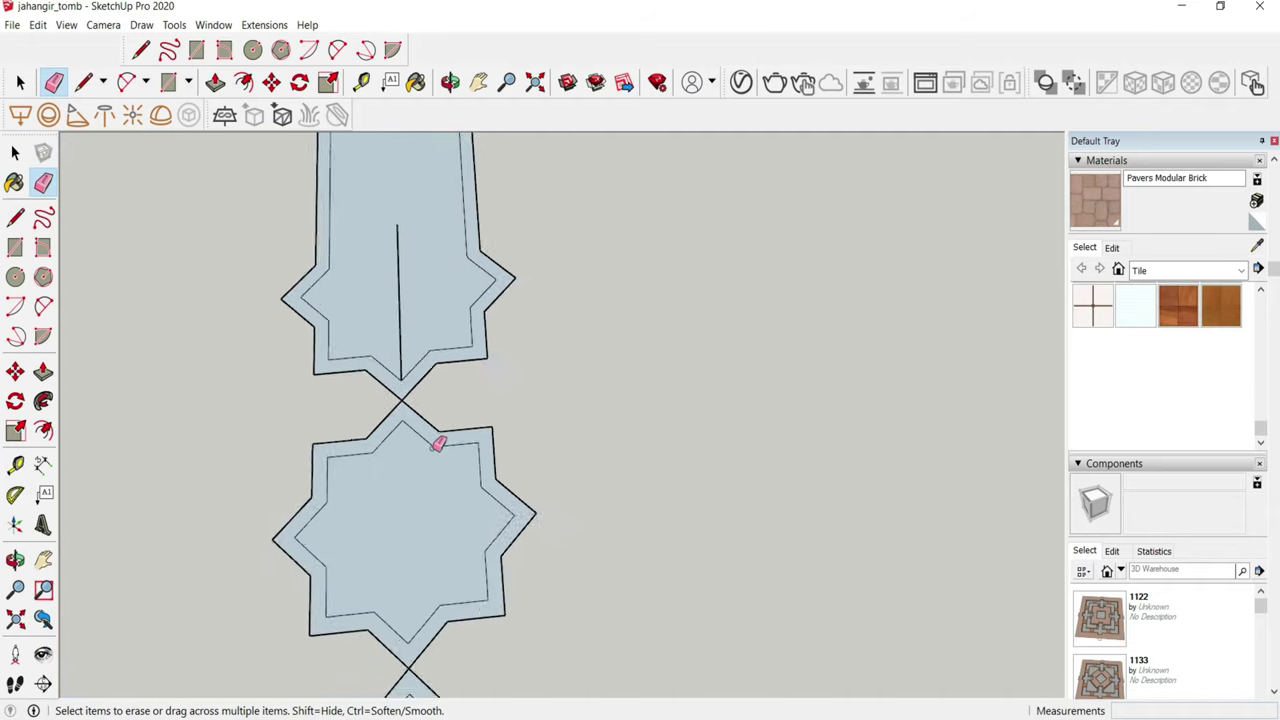
scroll(380, 329, "down", 1)
scroll(380, 389, "down", 2)
scroll(656, 383, "up", 2)
scroll(610, 368, "up", 2)
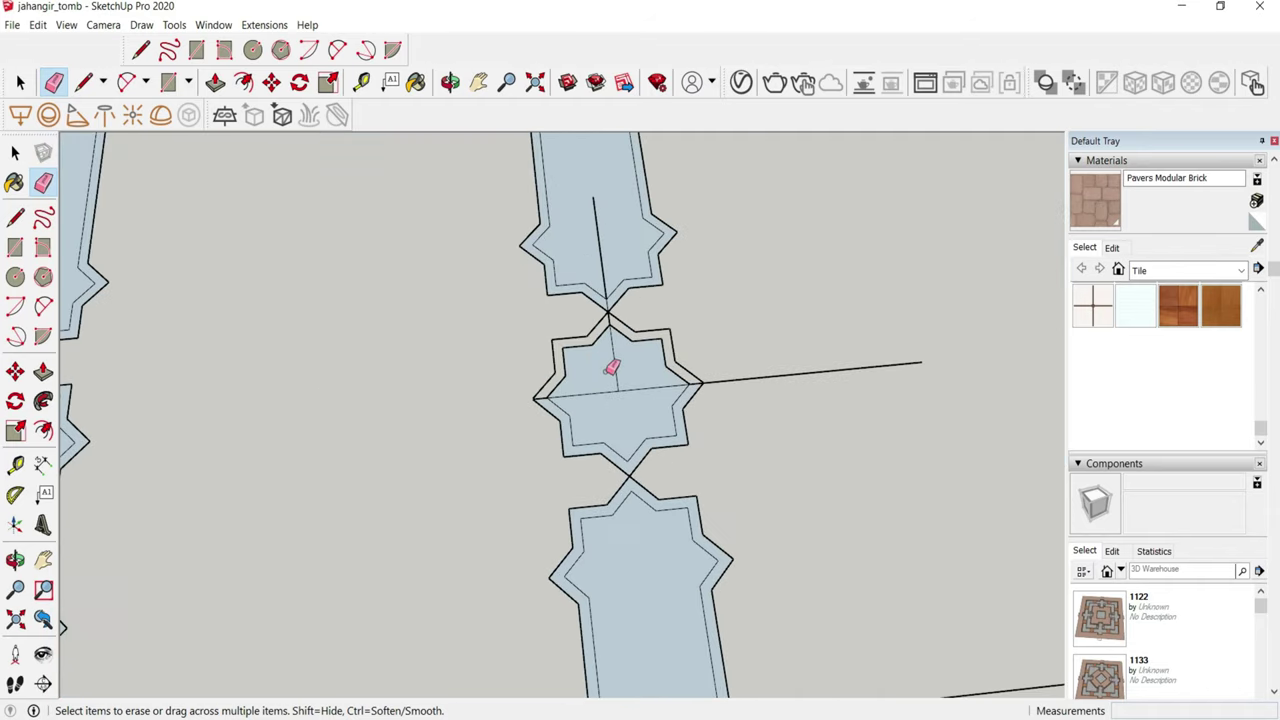
scroll(613, 373, "up", 2)
scroll(613, 373, "up", 2)
- Draw edges out from the star points so the star insets split from the surrounding face
key("l")
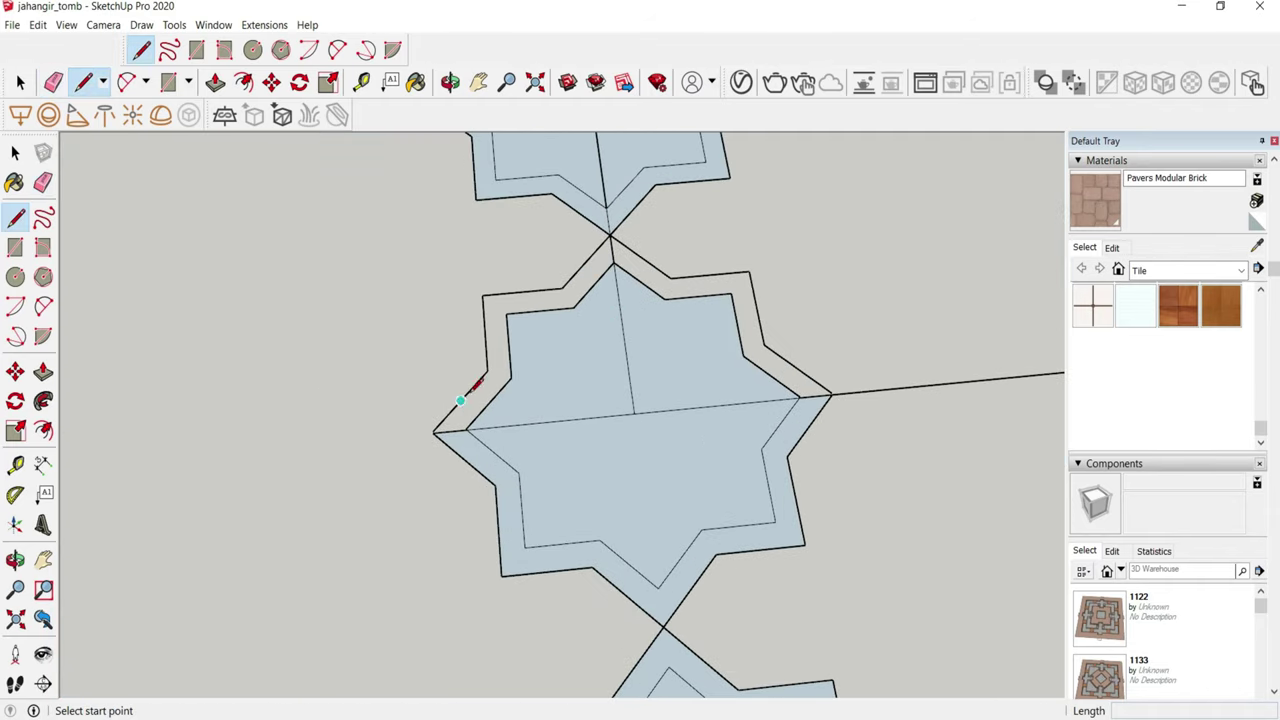
left_click(436, 431)
left_click(432, 432)
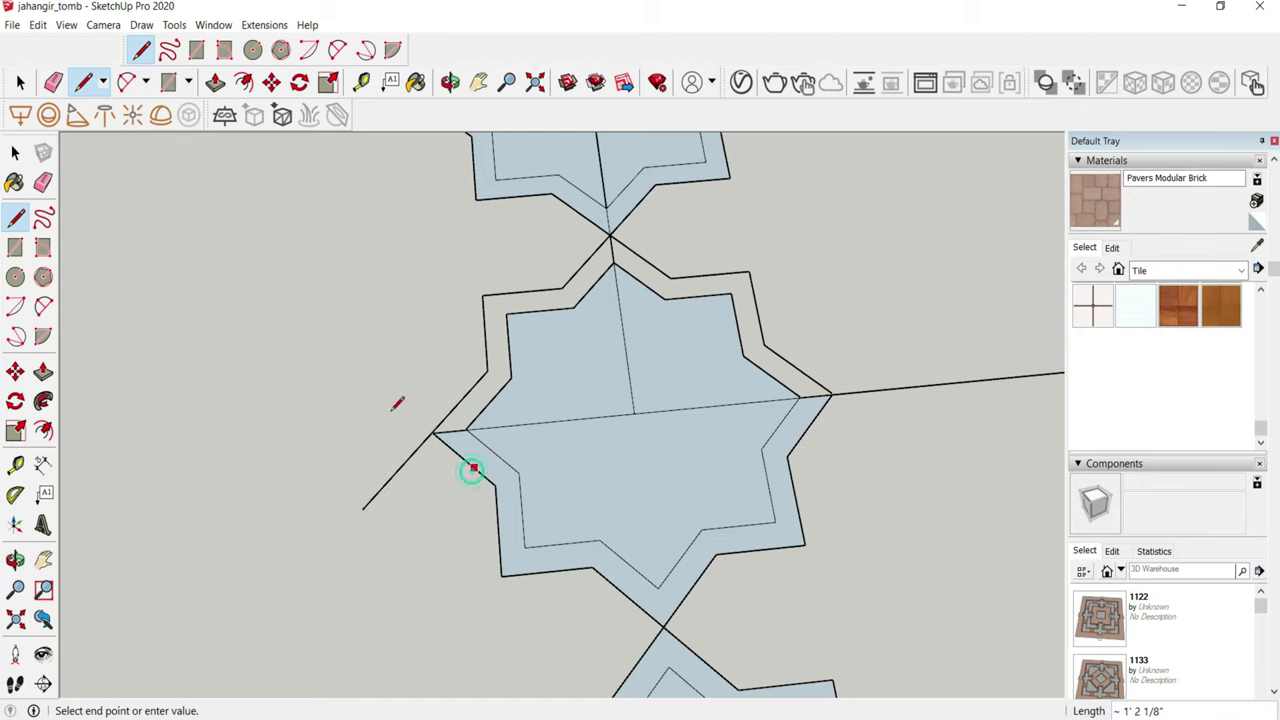
left_click(340, 351)
key("Escape")
scroll(792, 333, "up", 2)
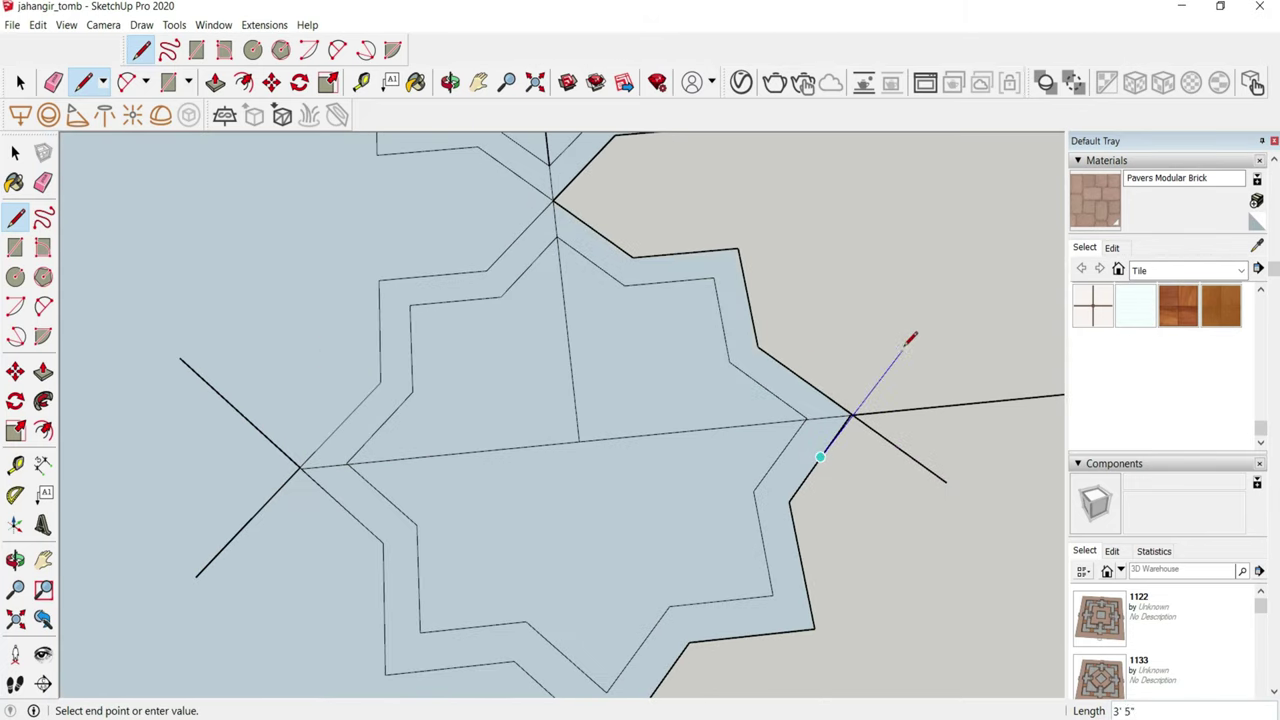
scroll(893, 316, "up", 2)
scroll(880, 325, "up", 1)
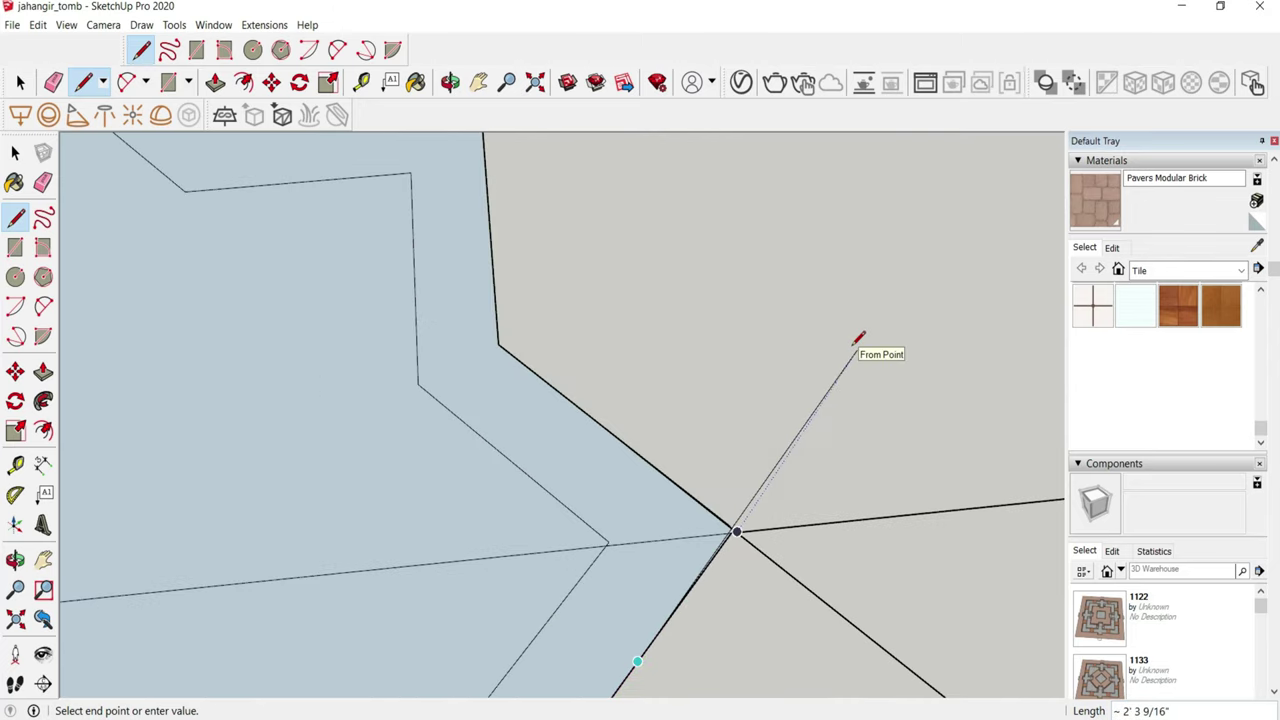
left_click(871, 340)
key("Escape")
scroll(740, 537, "up", 2)
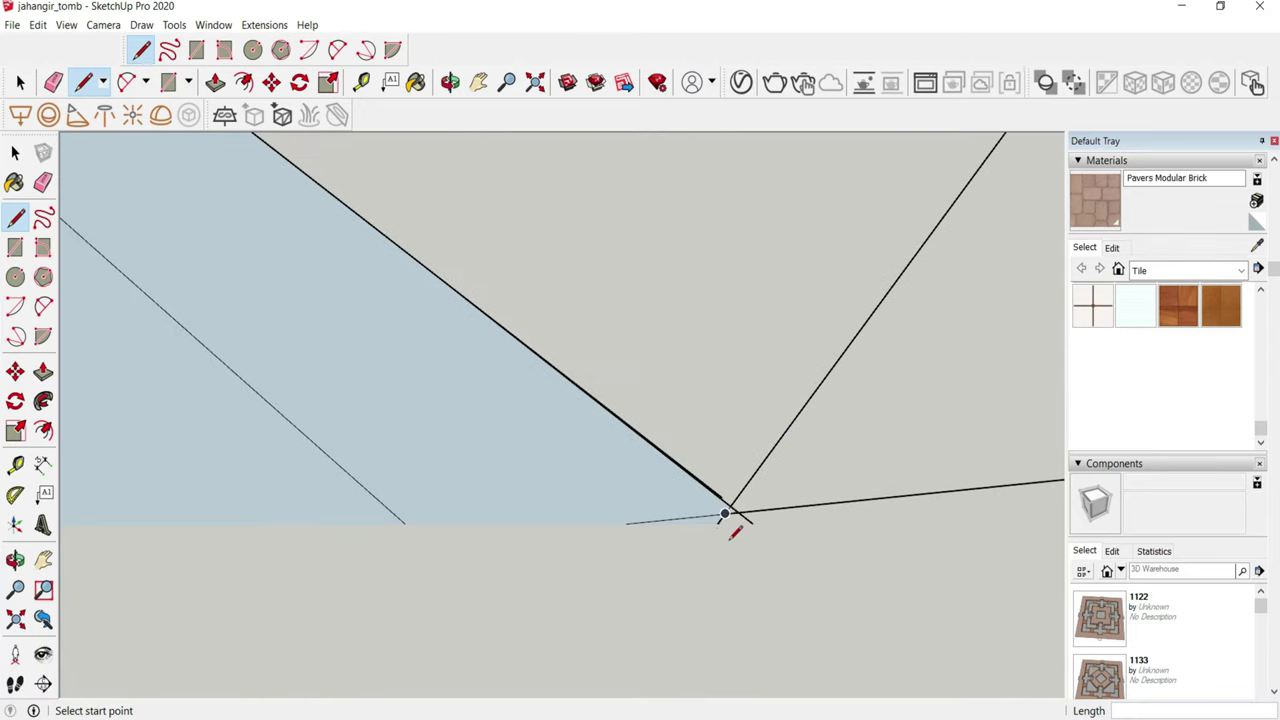
scroll(736, 525, "up", 1)
scroll(737, 449, "up", 2)
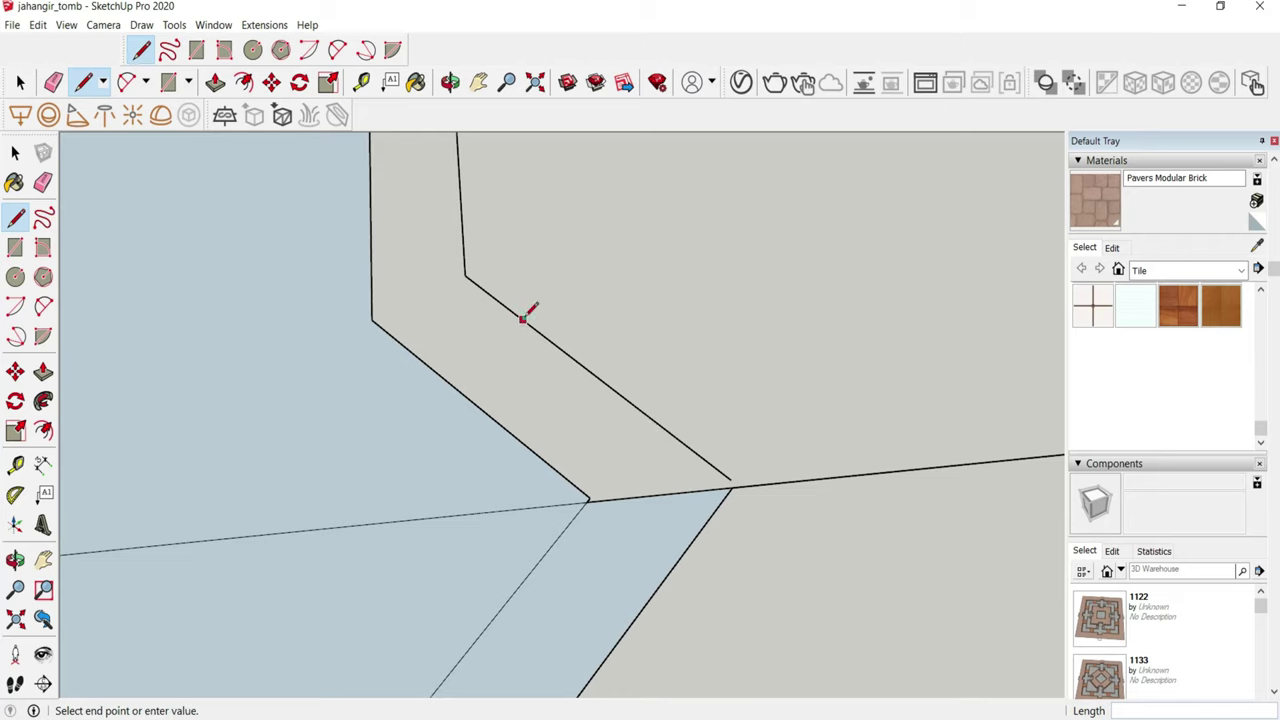
left_click(889, 600)
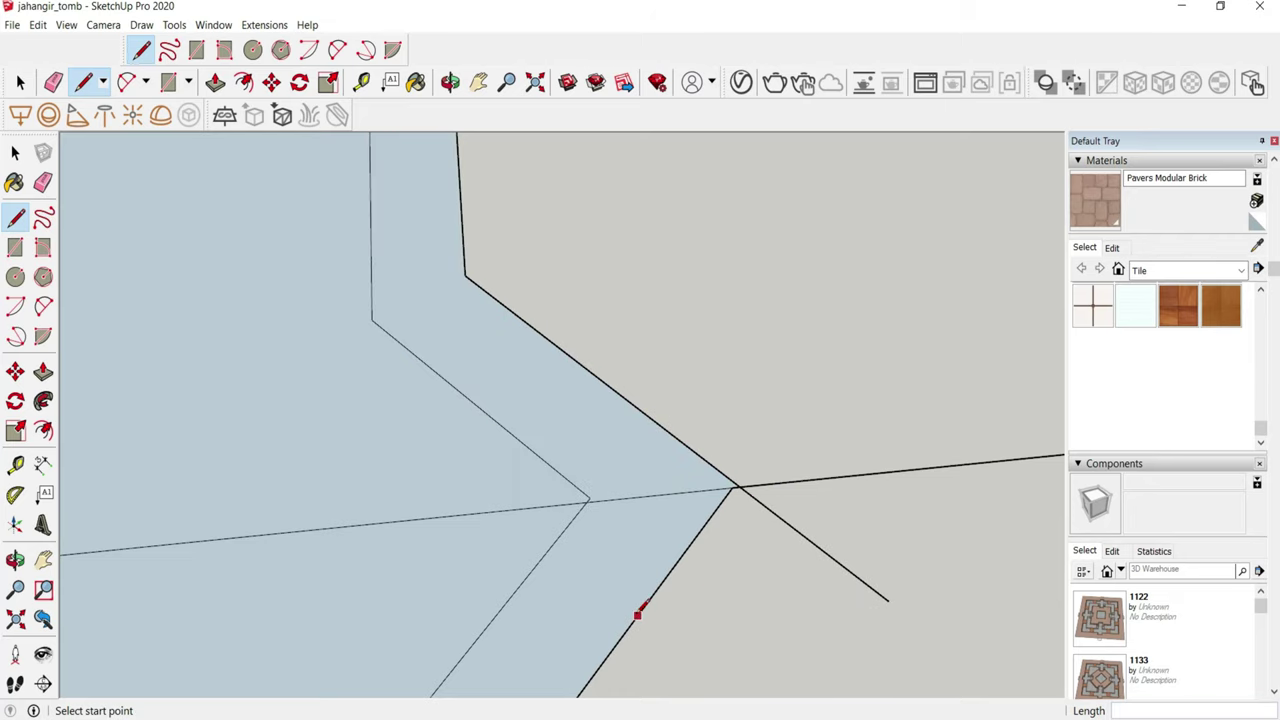
left_click(829, 360)
scroll(790, 430, "up", 1)
- Erase the leftover edges at the star points and the vertical edge between two stars
key("e")
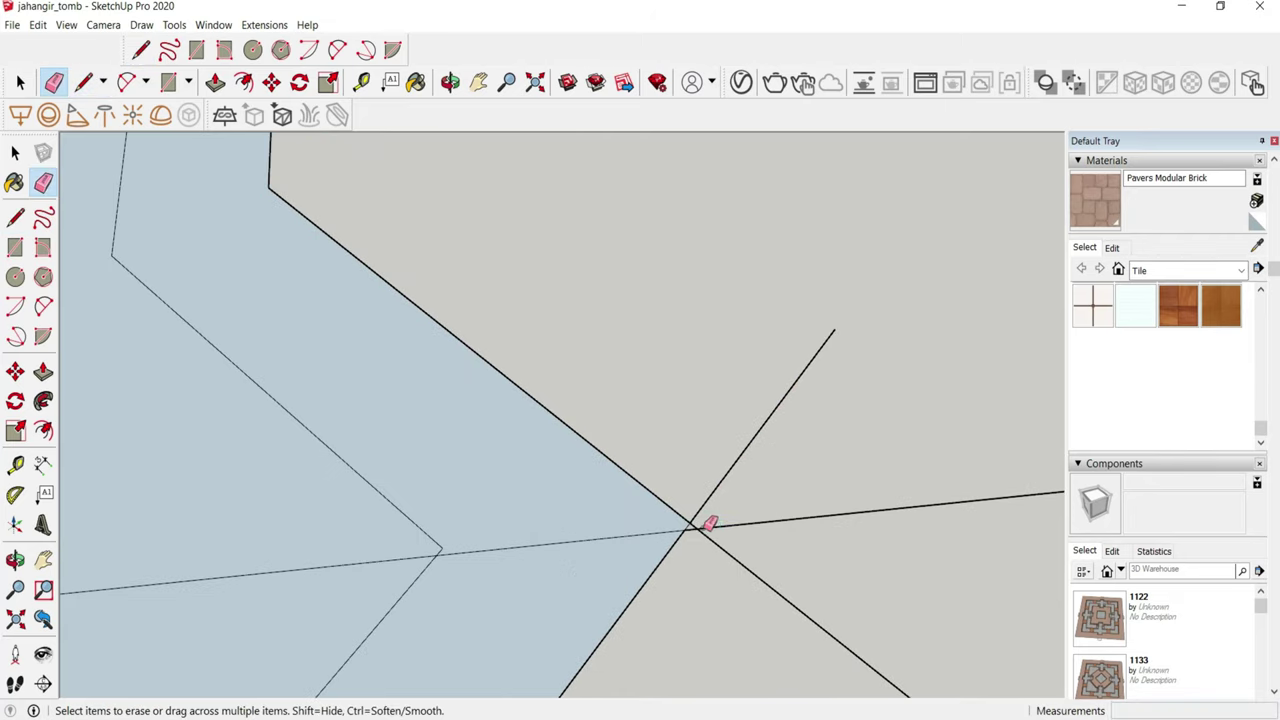
mouse_move(706, 523)
left_mouse_down()
mouse_move(700, 505)
mouse_move(634, 523)
left_mouse_up()
scroll(634, 523, "down", 1)
scroll(557, 451, "down", 1)
left_click_drag(557, 451, 520, 514)
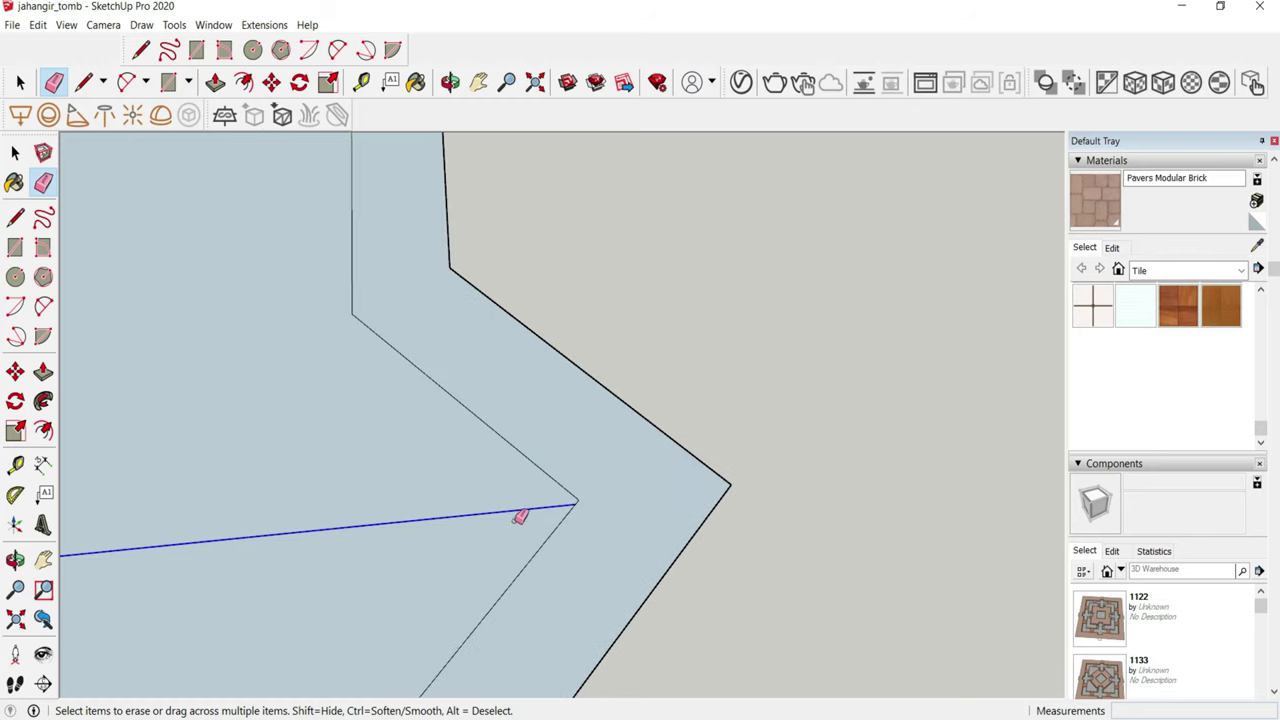
scroll(700, 420, "down", 2)
scroll(760, 362, "down", 2)
scroll(410, 414, "up", 2)
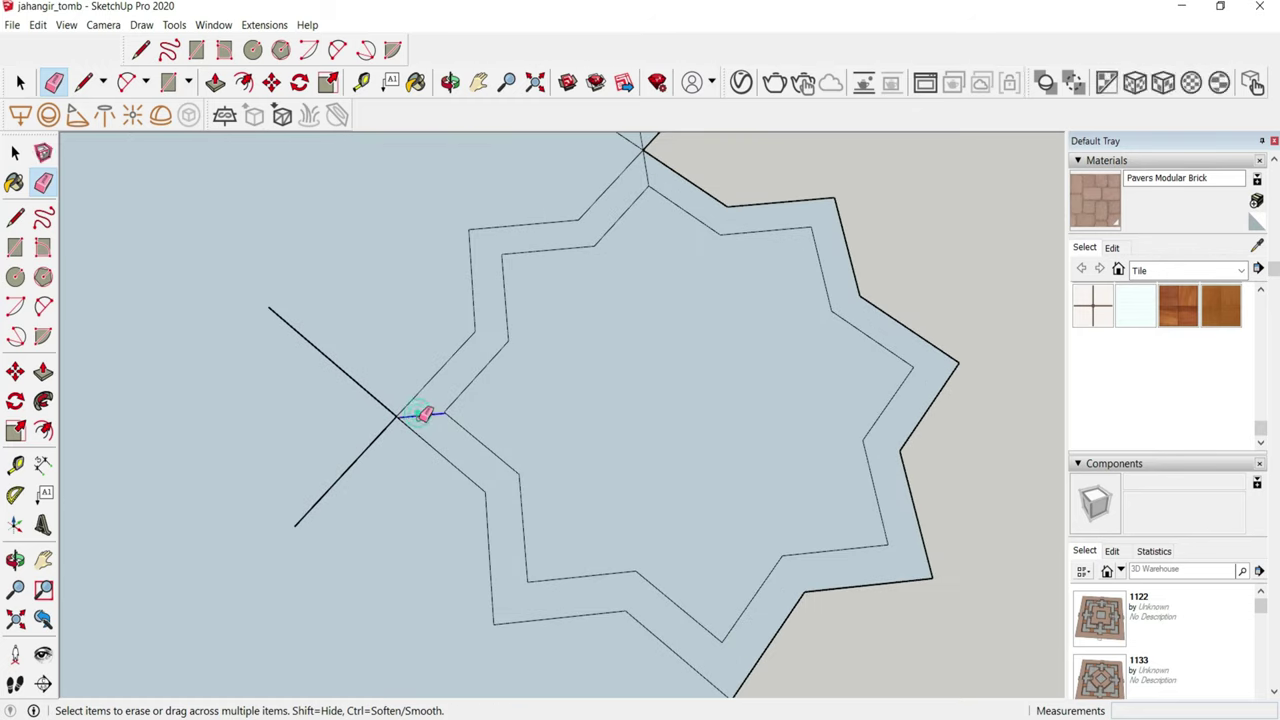
left_click_drag(423, 414, 379, 448)
scroll(643, 363, "down", 2)
scroll(628, 290, "up", 1)
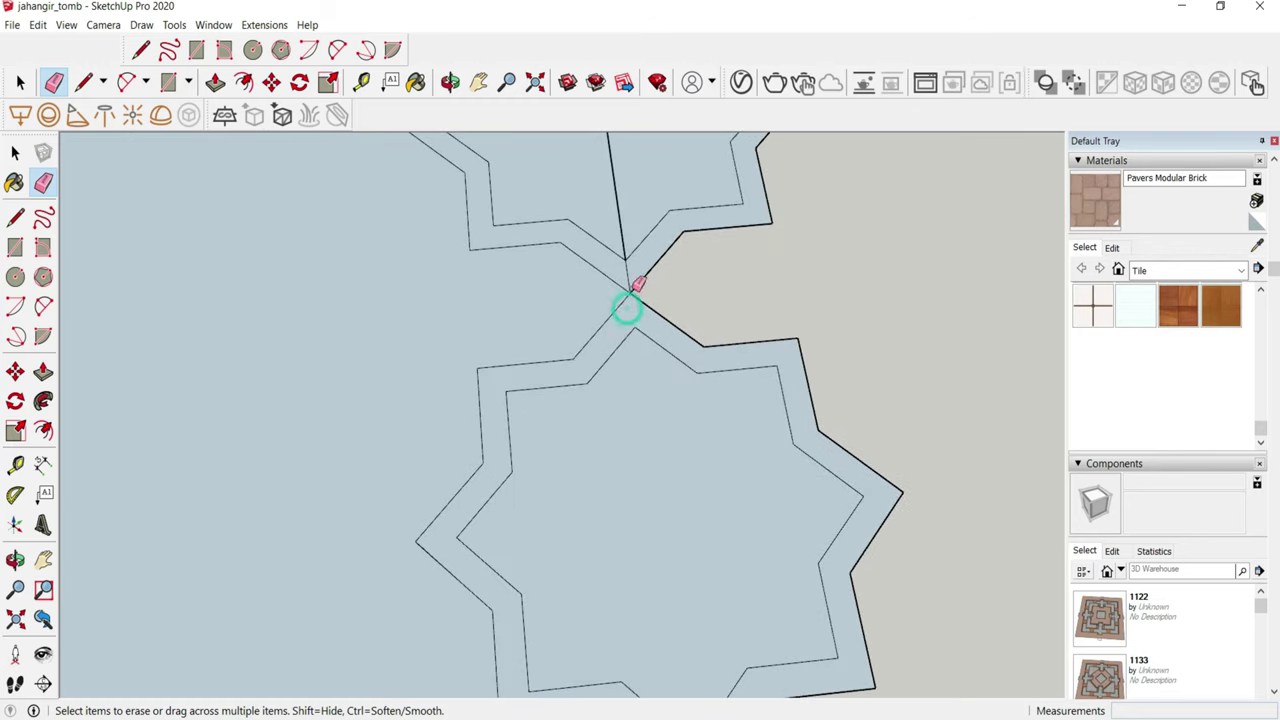
scroll(630, 292, "up", 1)
left_click(633, 233)
scroll(657, 309, "down", 2)
scroll(726, 294, "down", 2)
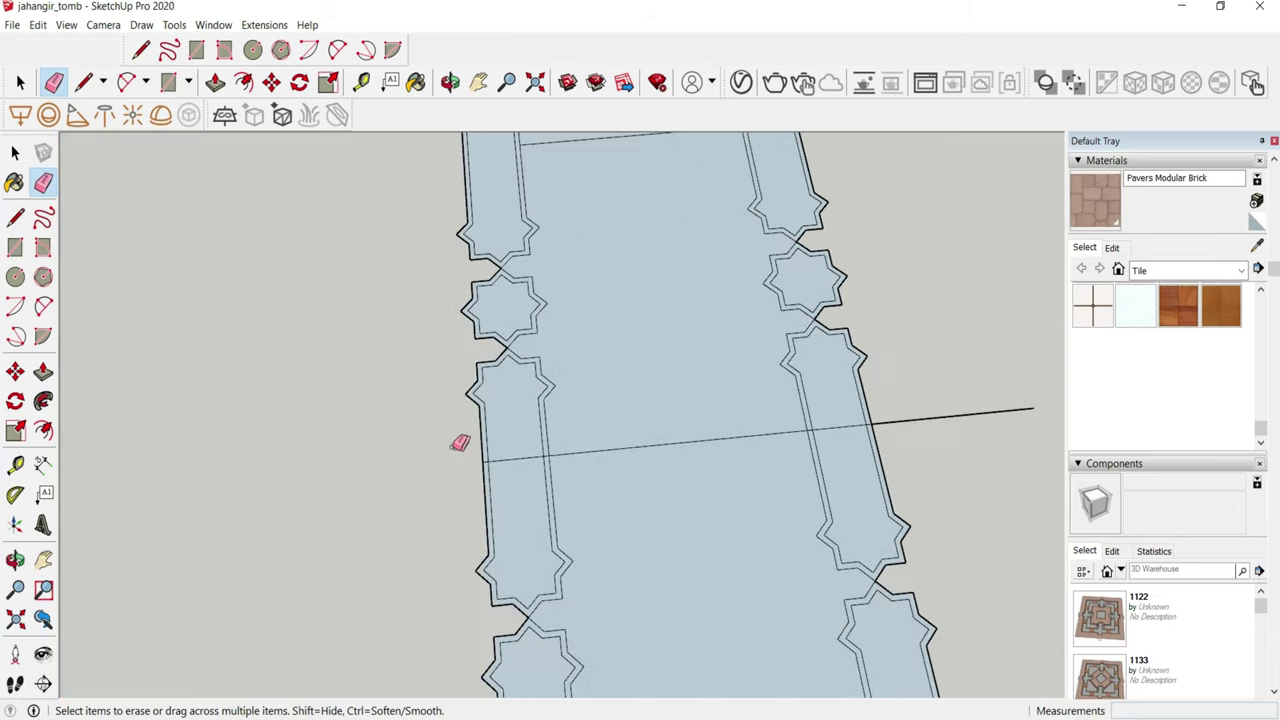
scroll(727, 493, "up", 1)
- Select and delete stretches of the long line crossing the pathway and tile strips
key("space")
left_click_drag(727, 493, 991, 475)
middle_click_drag(991, 475, 923, 457)
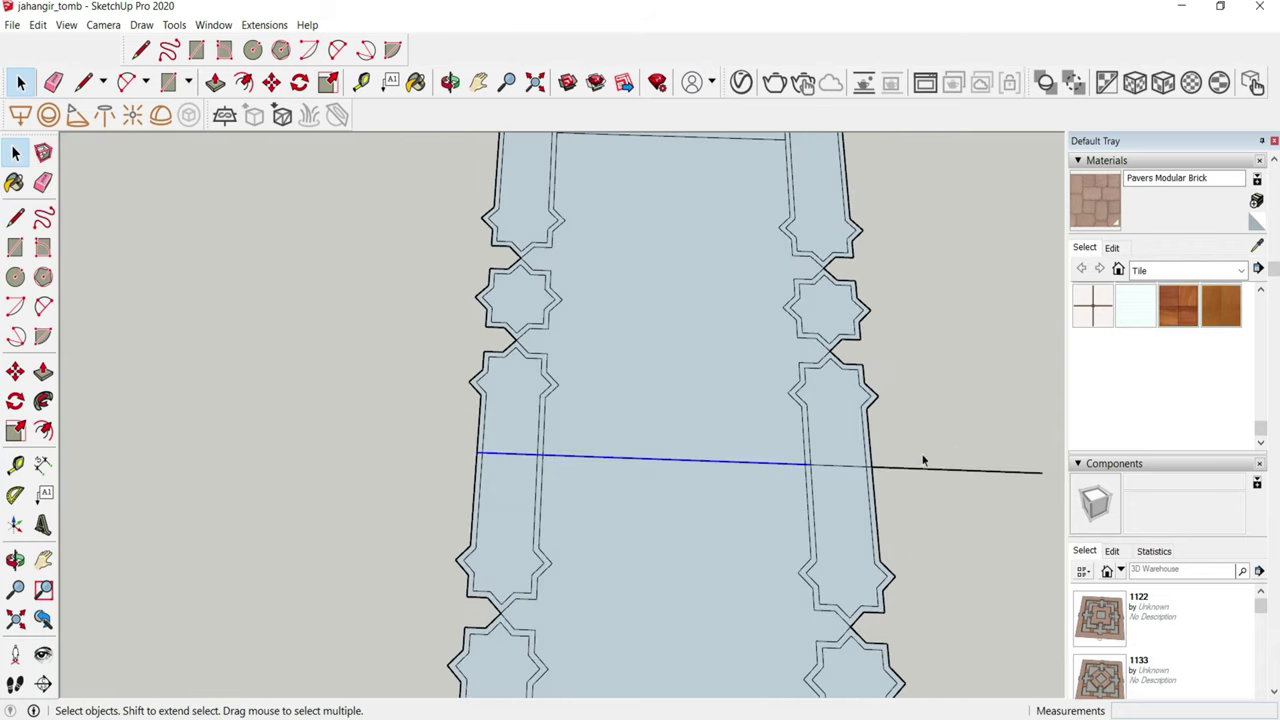
key("Delete")
left_click_drag(1060, 505, 1060, 503)
scroll(652, 452, "down", 1)
scroll(640, 400, "up", 1)
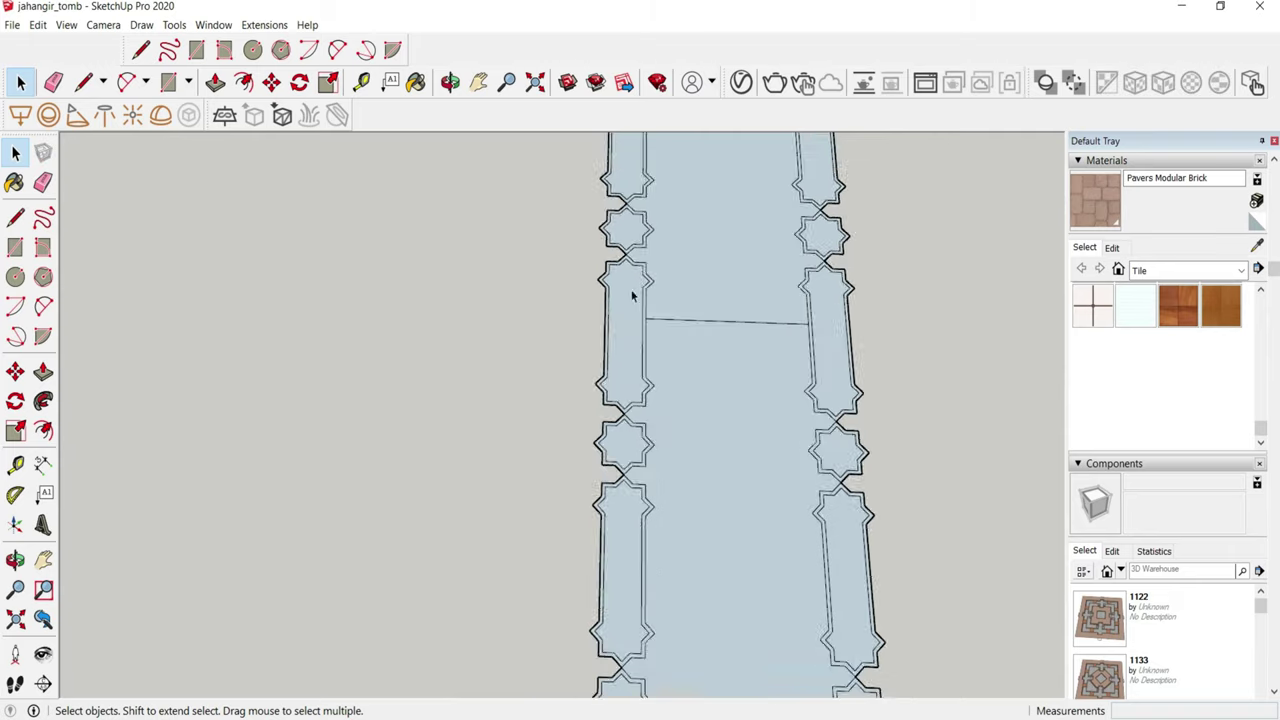
left_click_drag(627, 307, 889, 378)
scroll(767, 419, "down", 2)
scroll(629, 271, "up", 2)
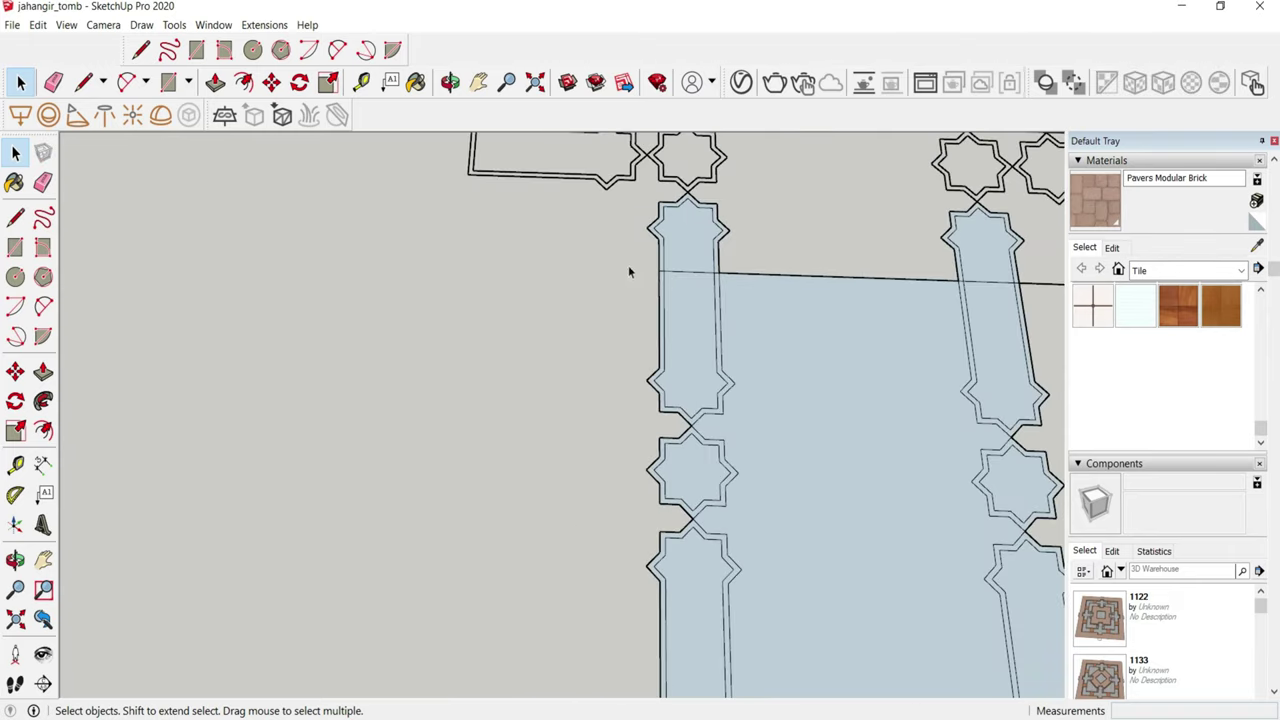
mouse_move(810, 245)
left_mouse_down()
mouse_move(1033, 293)
mouse_move(992, 293)
left_mouse_up()
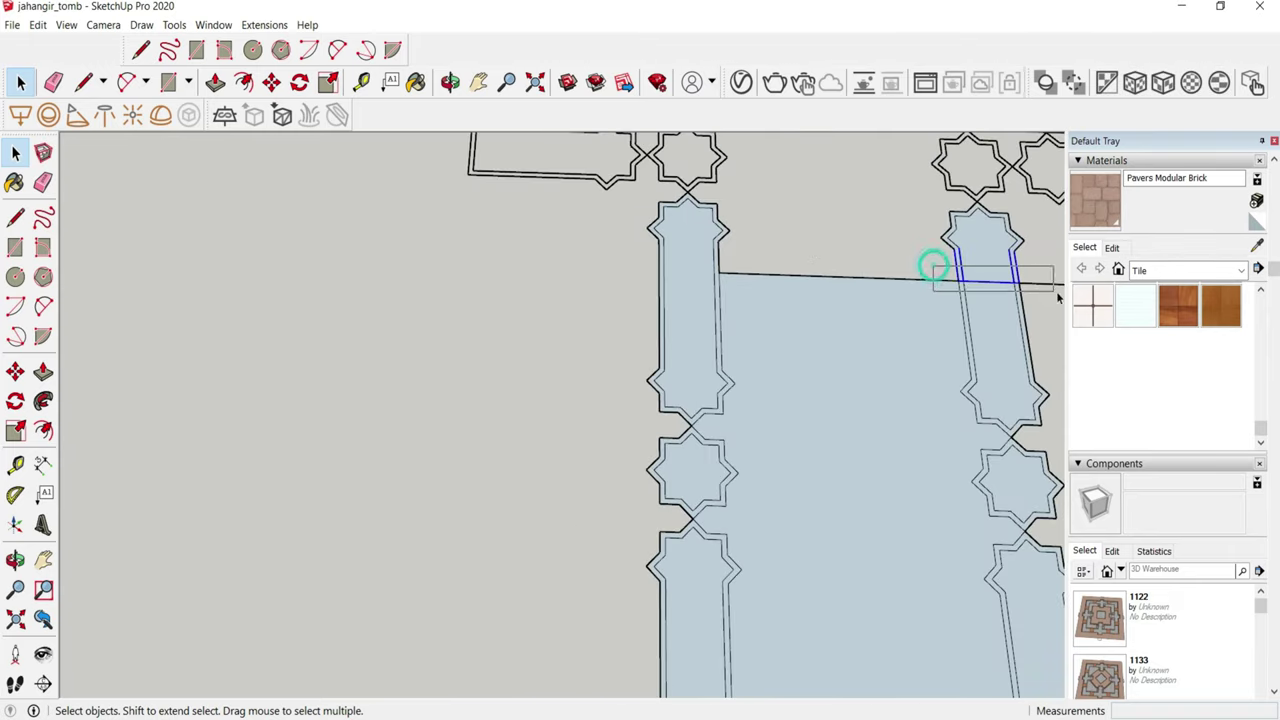
scroll(1057, 297, "down", 2)
scroll(1006, 297, "up", 1)
- Delete the filler face between the two tile strips, then select the line stub beside it
left_click(1006, 297)
scroll(1002, 302, "down", 2)
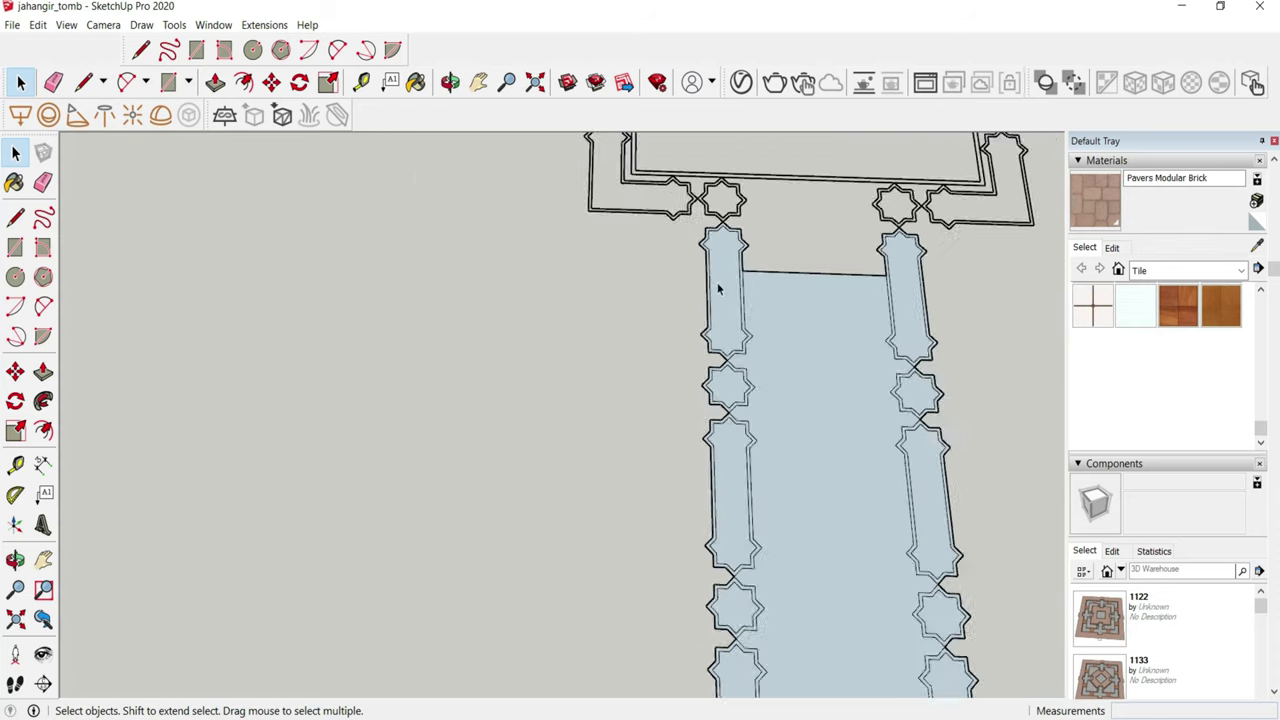
scroll(1002, 302, "down", 1)
left_click(800, 440)
key("Delete")
scroll(883, 605, "up", 2)
scroll(883, 605, "up", 1)
left_click(850, 601)
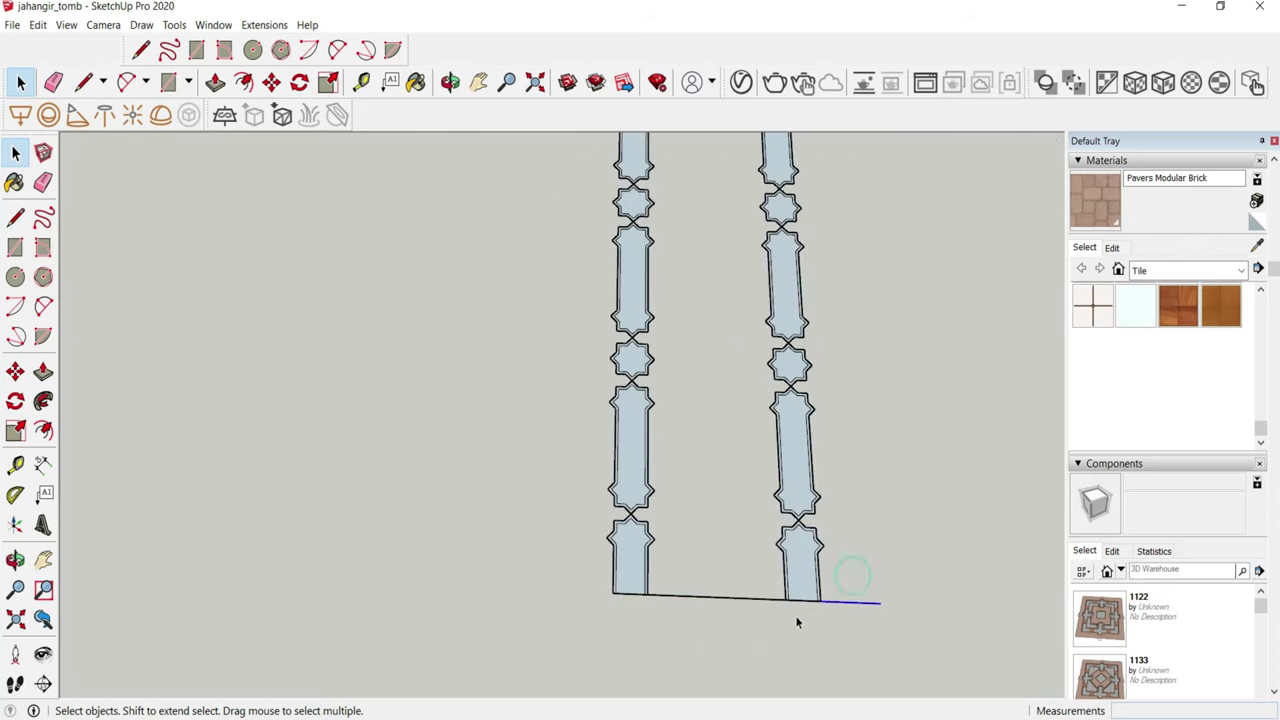
scroll(700, 588, "down", 2)
scroll(826, 277, "down", 1)
scroll(669, 237, "up", 2)
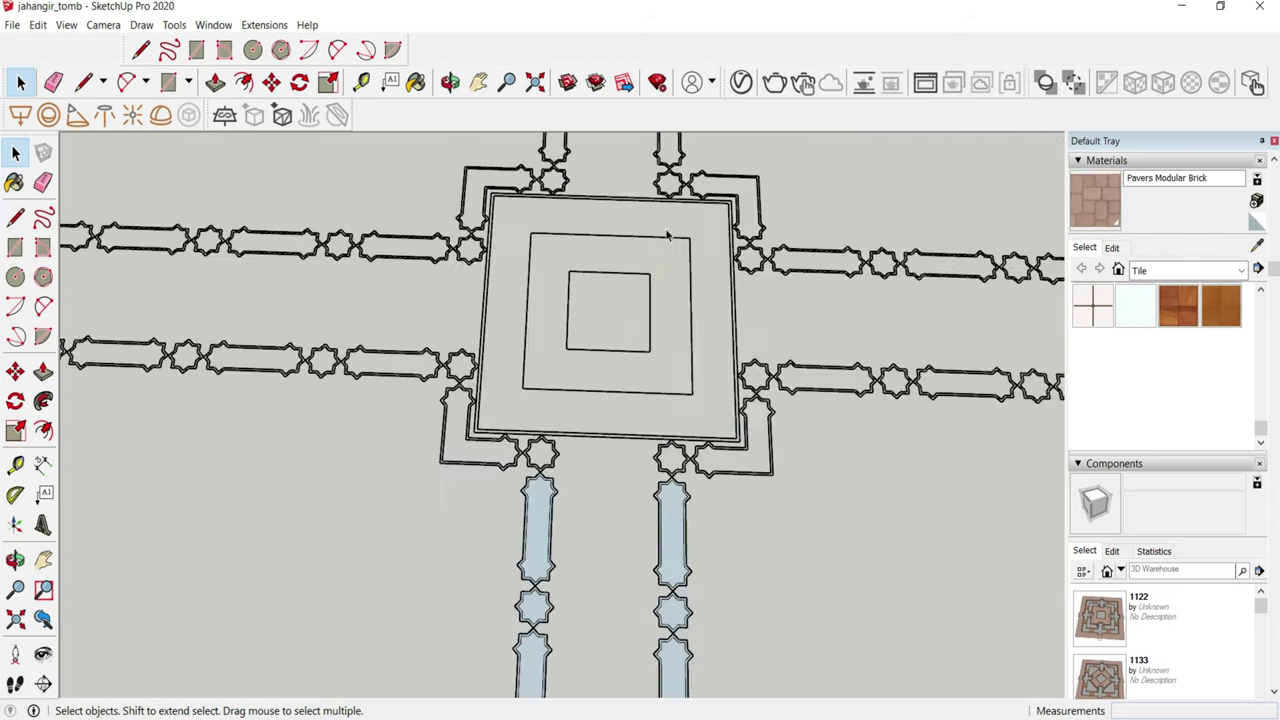
scroll(678, 255, "up", 1)
- Draw a rectangle corner to corner over the central tomb square to fill it
scroll(590, 230, "up", 1)
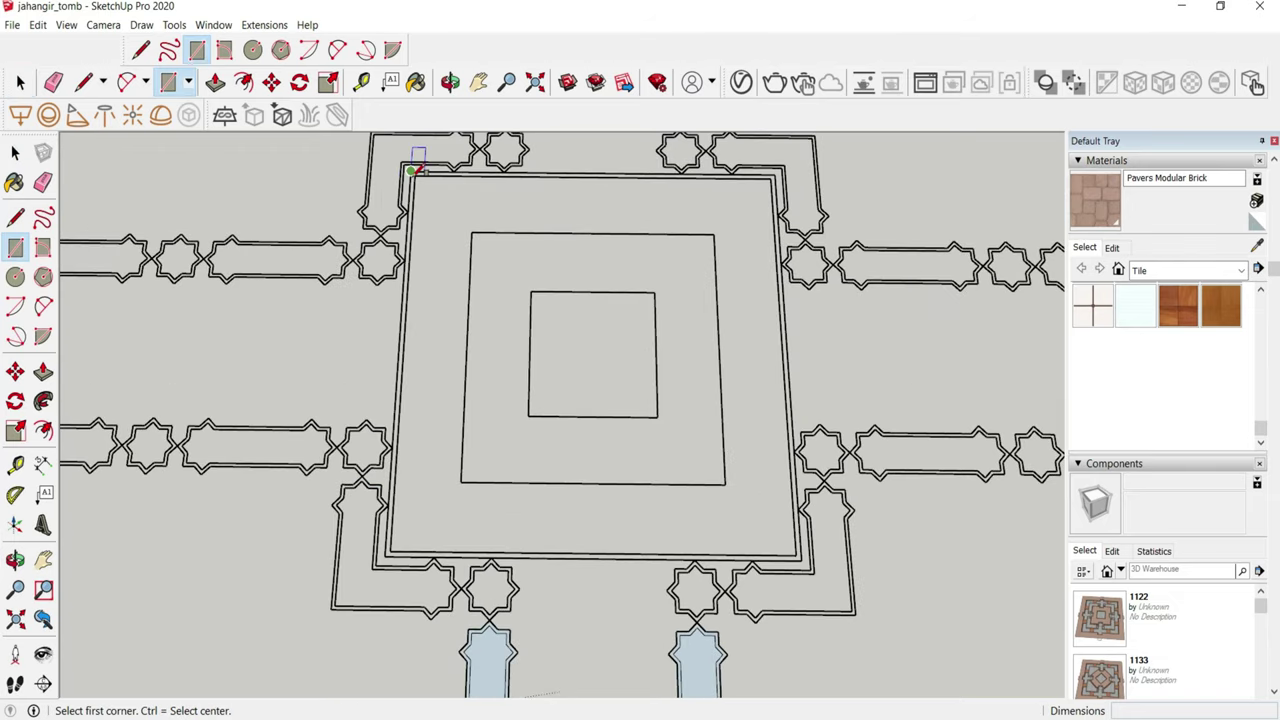
scroll(417, 165, "up", 1)
scroll(414, 168, "up", 1)
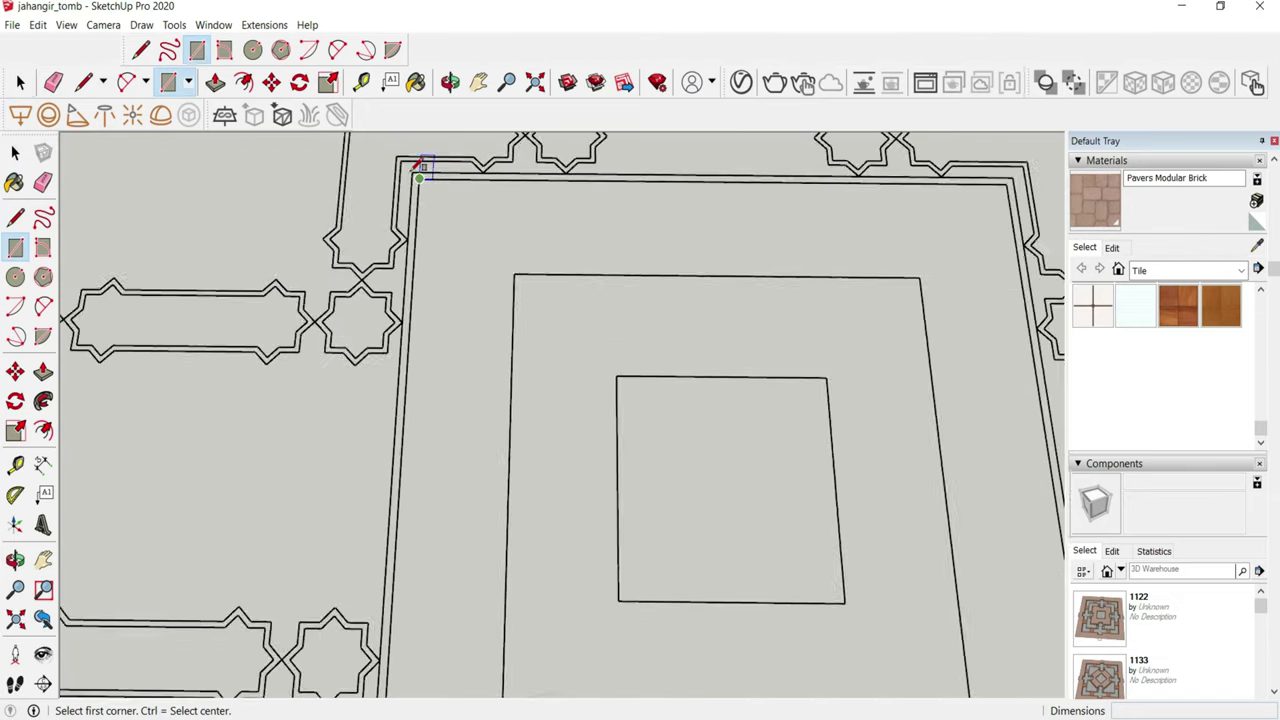
left_click(414, 170)
scroll(414, 170, "up", 2)
scroll(404, 167, "down", 2)
scroll(404, 167, "down", 2)
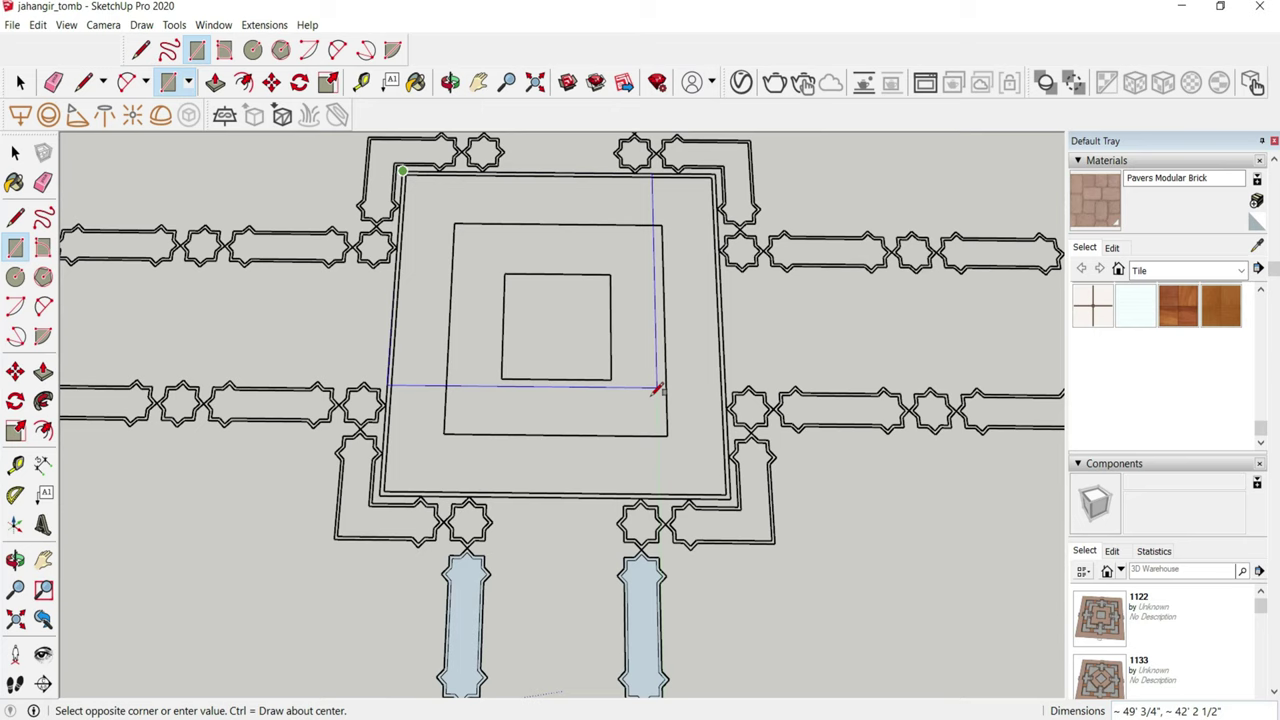
left_click(737, 480)
scroll(601, 263, "up", 1)
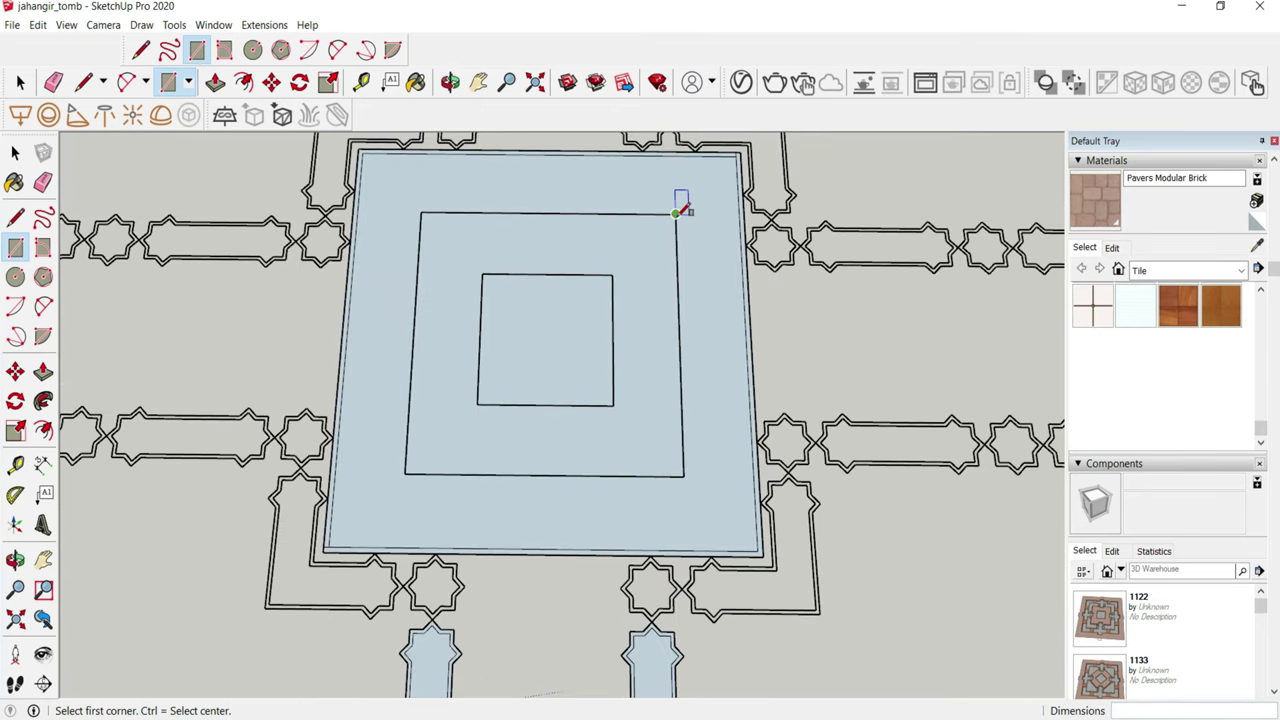
- Erase the nested inner square outlines so the platform is one face
key("e")
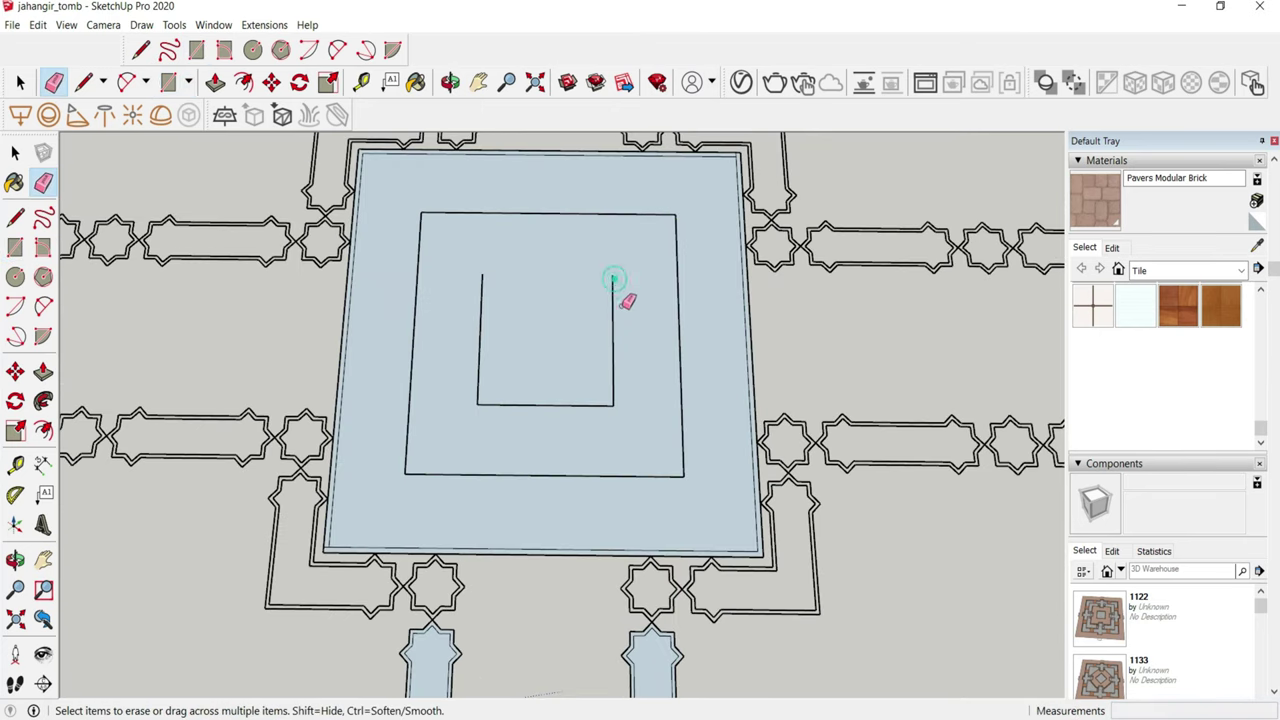
left_click_drag(618, 293, 614, 298)
left_click_drag(681, 208, 680, 210)
left_click_drag(412, 430, 414, 449)
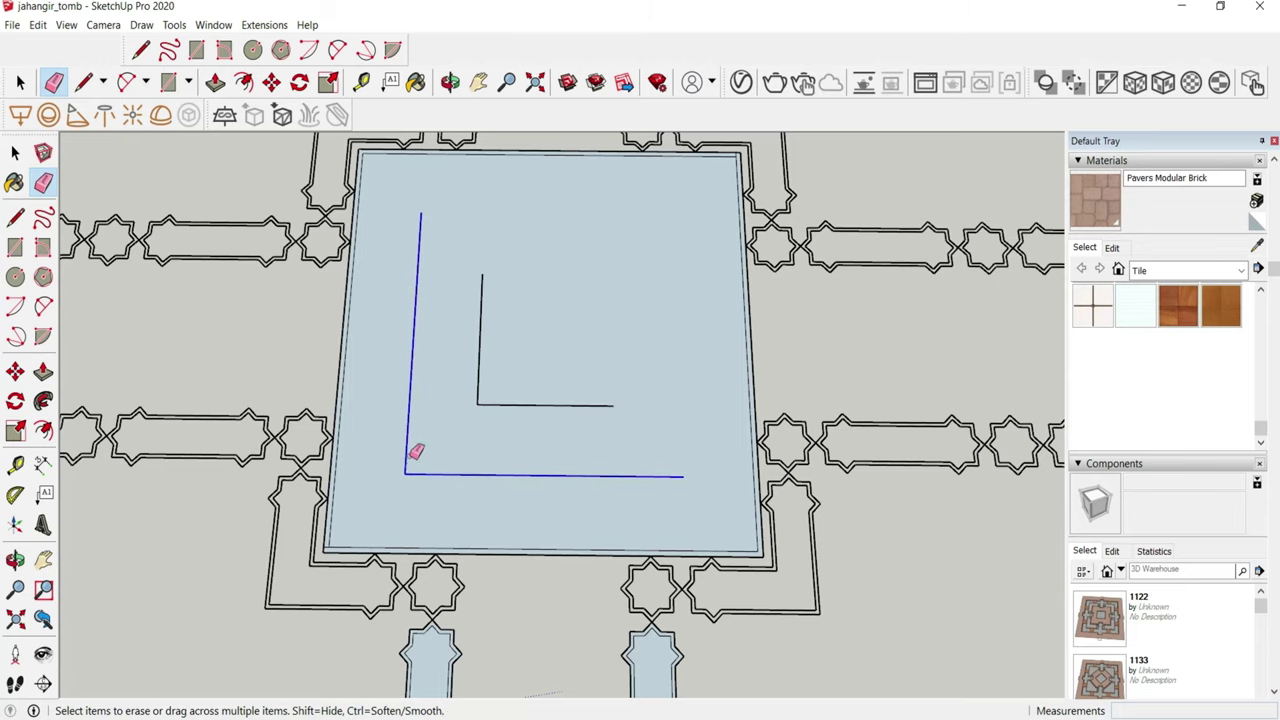
left_click_drag(480, 380, 494, 400)
scroll(513, 447, "down", 2)
scroll(535, 447, "up", 2)
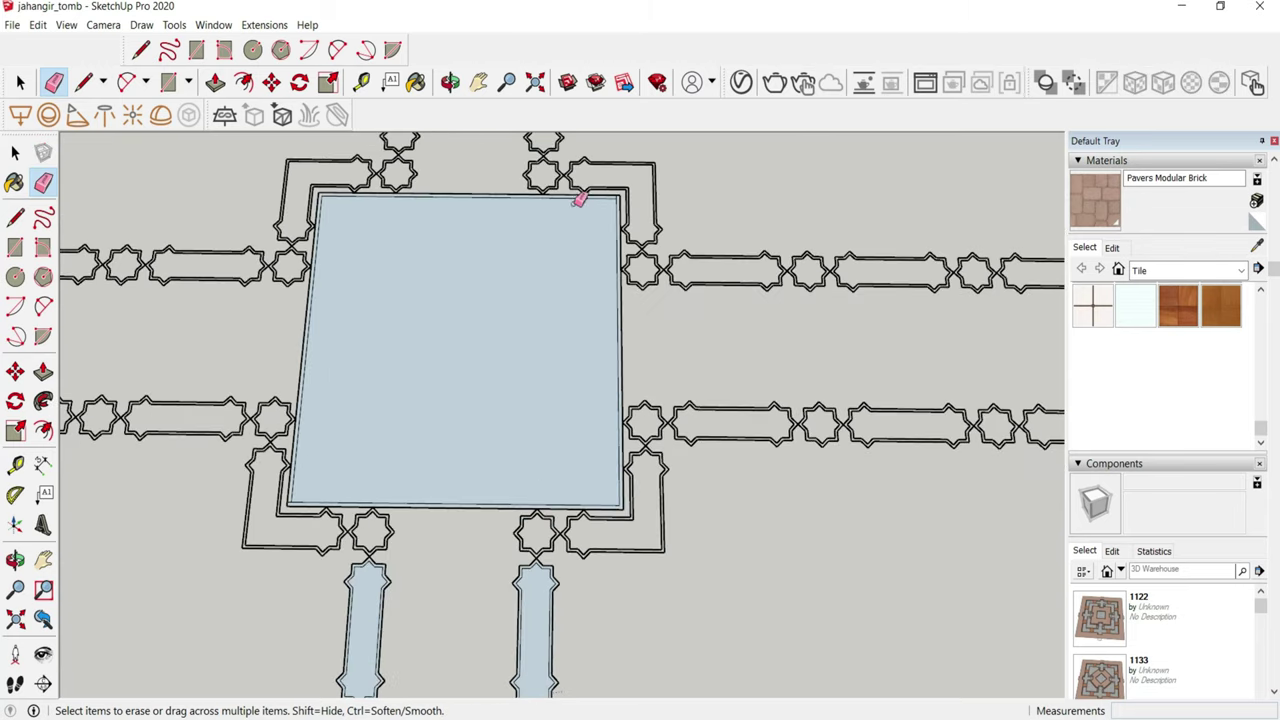
scroll(634, 200, "up", 2)
- Trace three lines across the star and long-tile crossing to close the tile outlines into faces
scroll(646, 186, "up", 3)
scroll(640, 180, "down", 2)
scroll(600, 220, "down", 2)
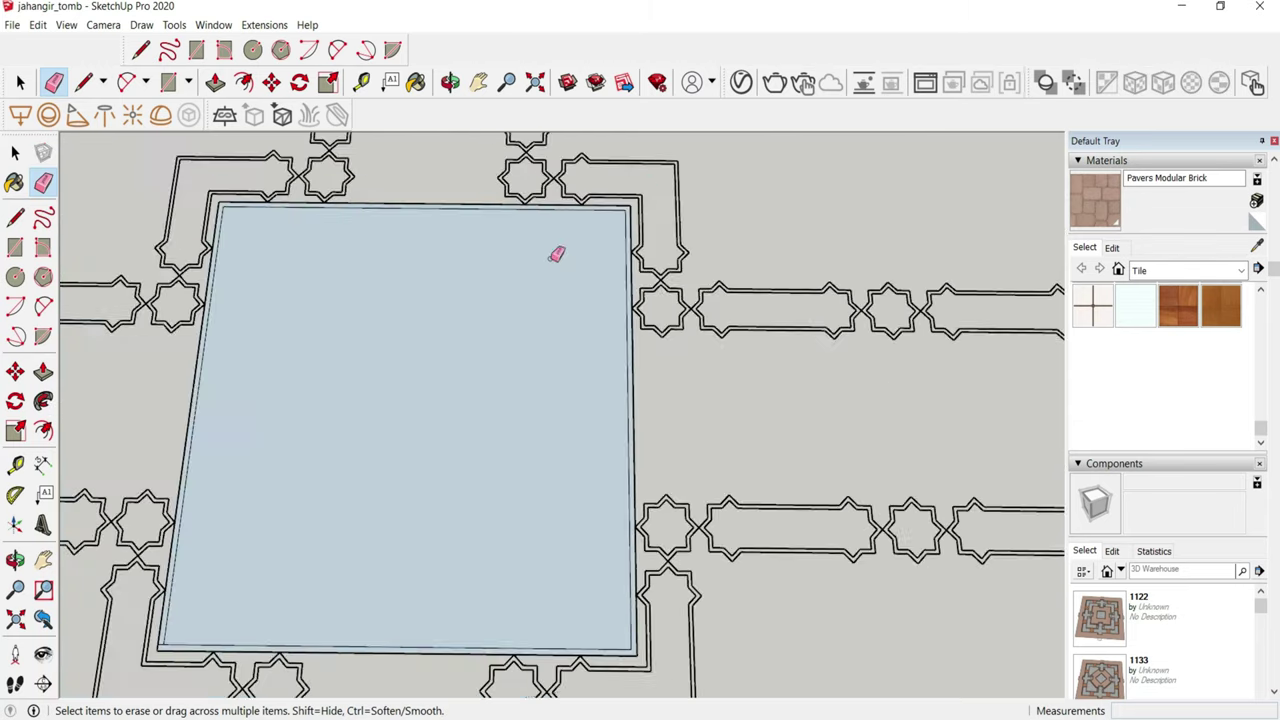
scroll(231, 517, "up", 3)
middle_click_drag(183, 511, 598, 533, "shift")
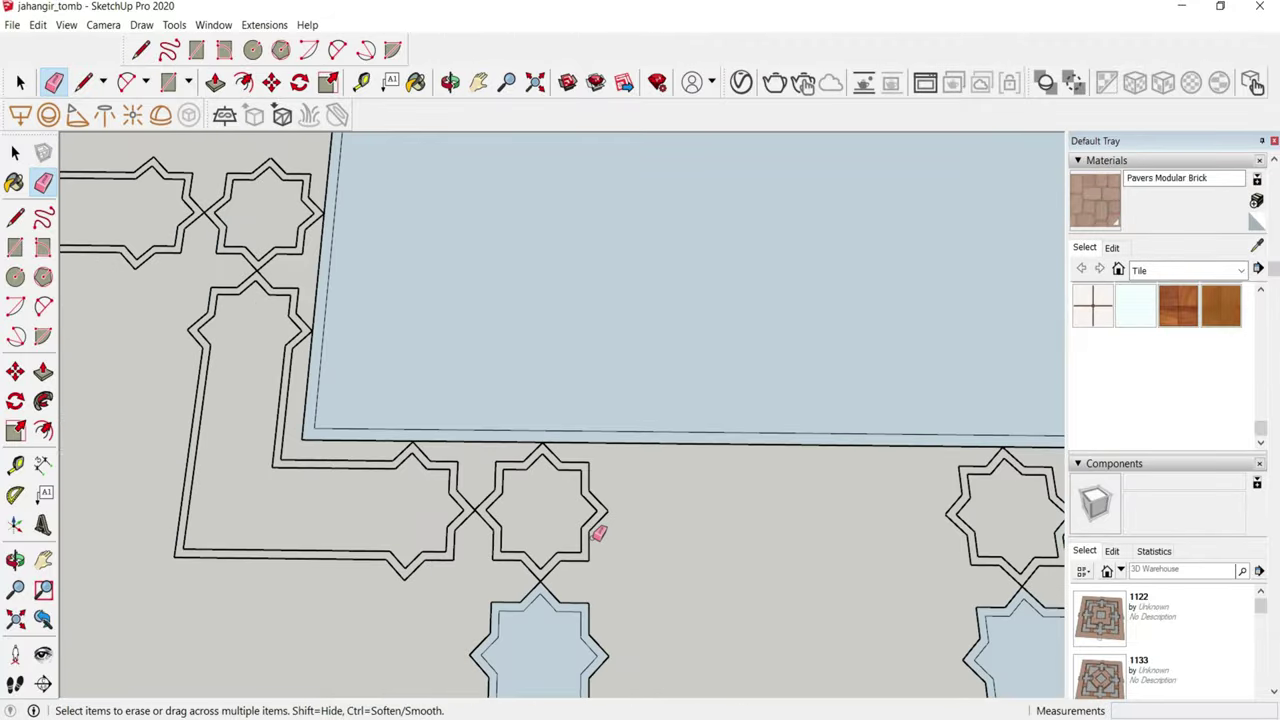
scroll(594, 536, "up", 4)
scroll(540, 545, "up", 1)
key("l")
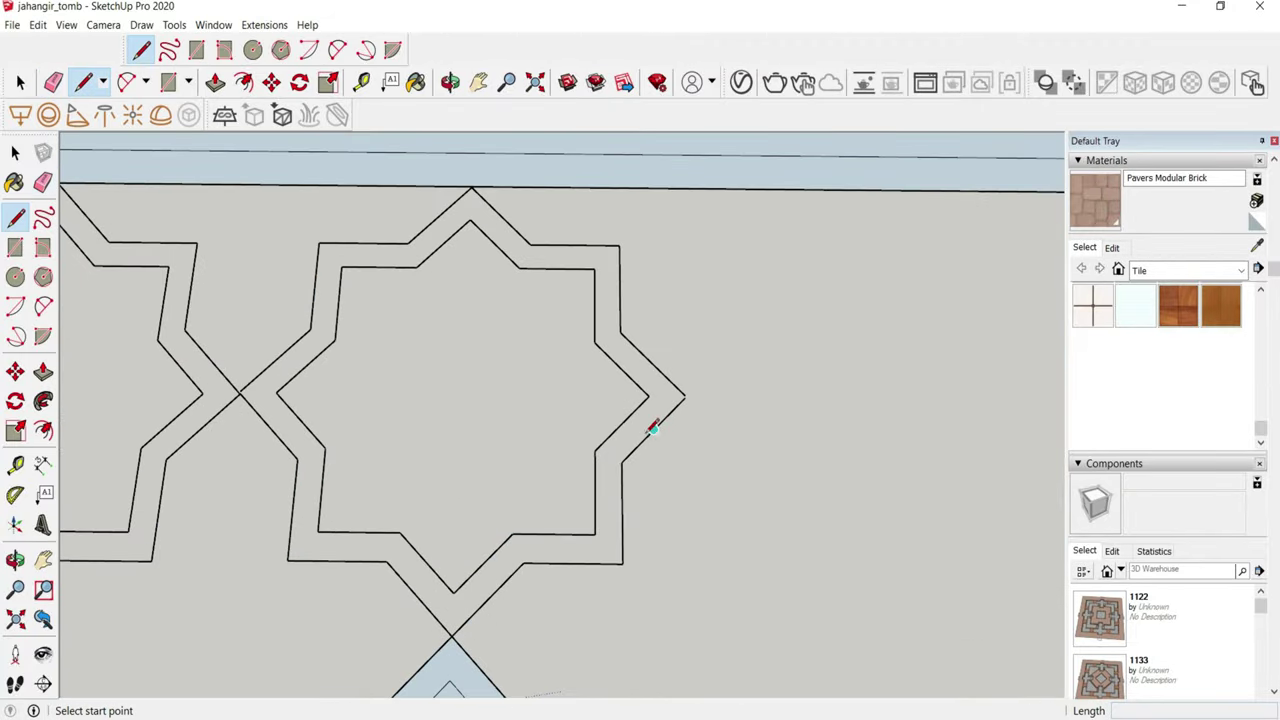
left_click(652, 430)
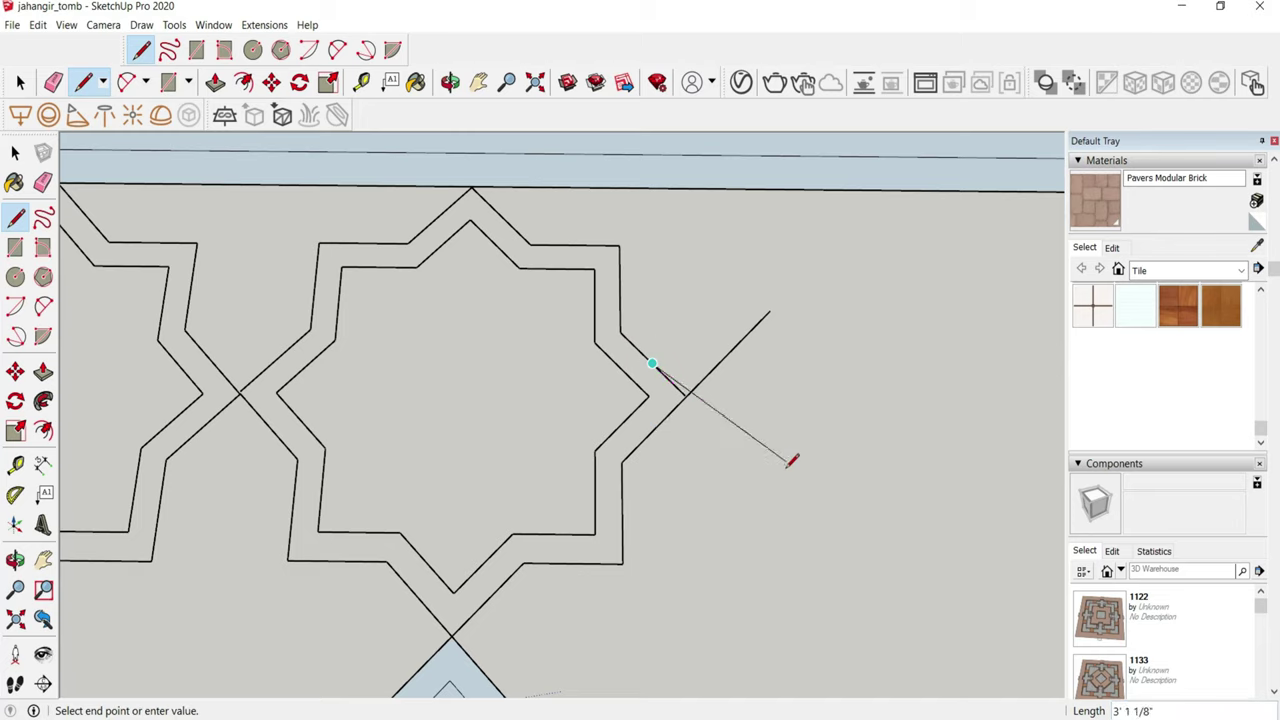
scroll(700, 460, "down", 2)
scroll(414, 370, "up", 5)
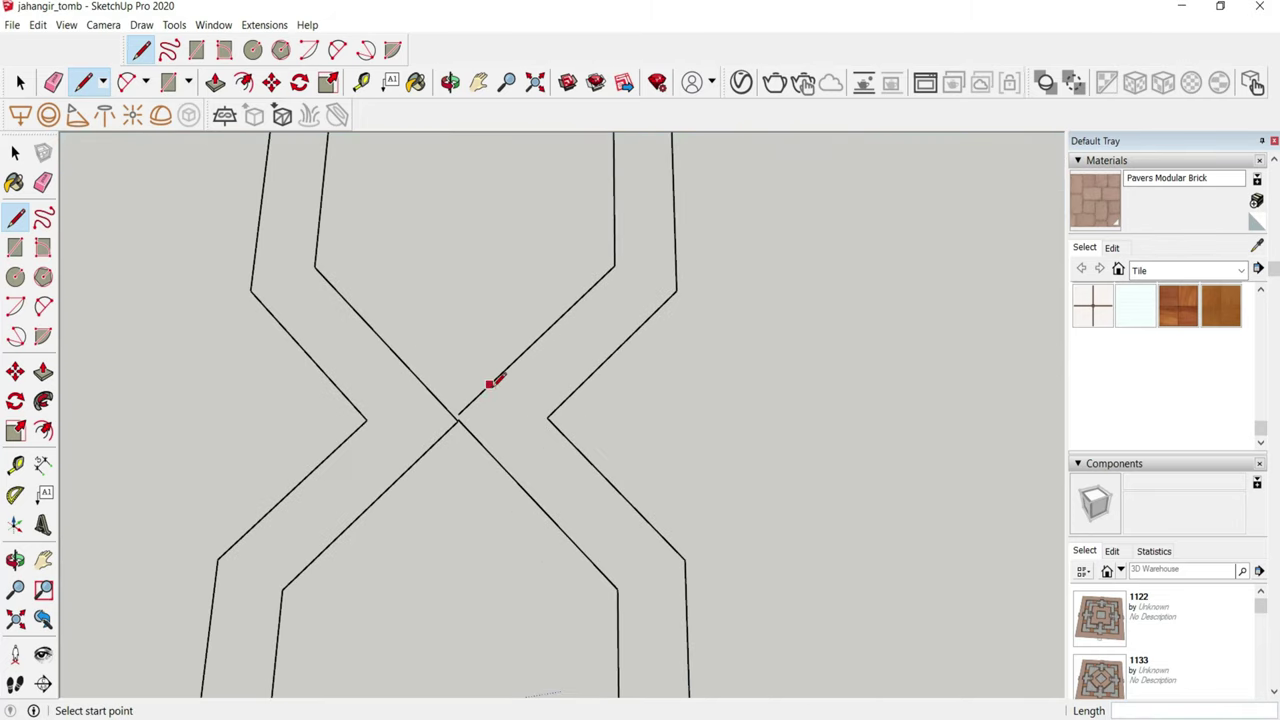
left_click(373, 489)
left_click(512, 477)
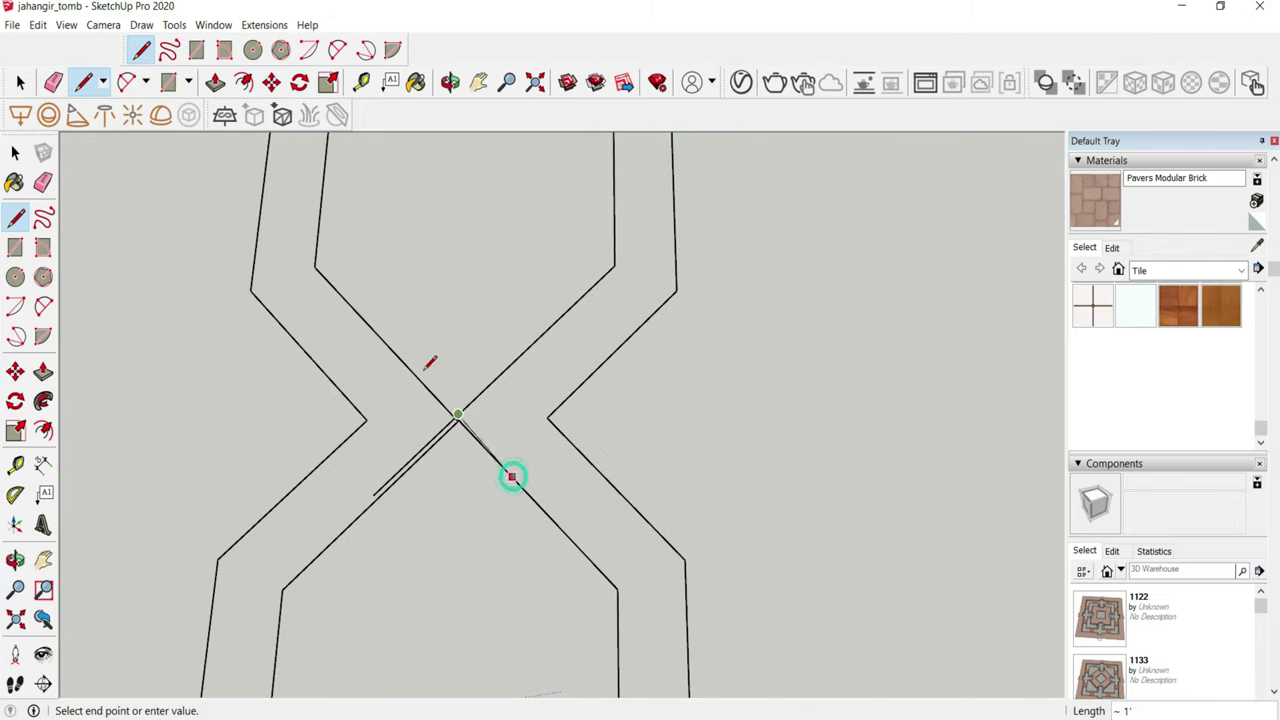
scroll(397, 338, "up", 2)
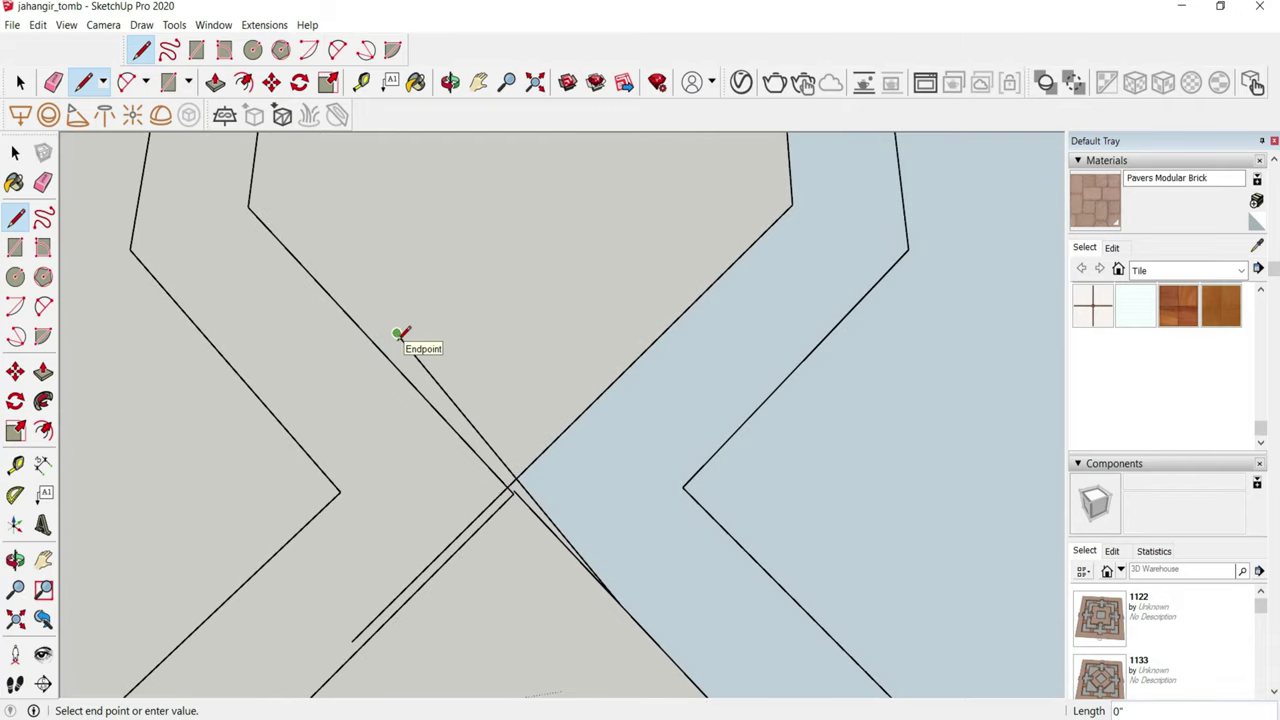
left_click(397, 335)
left_click(556, 537)
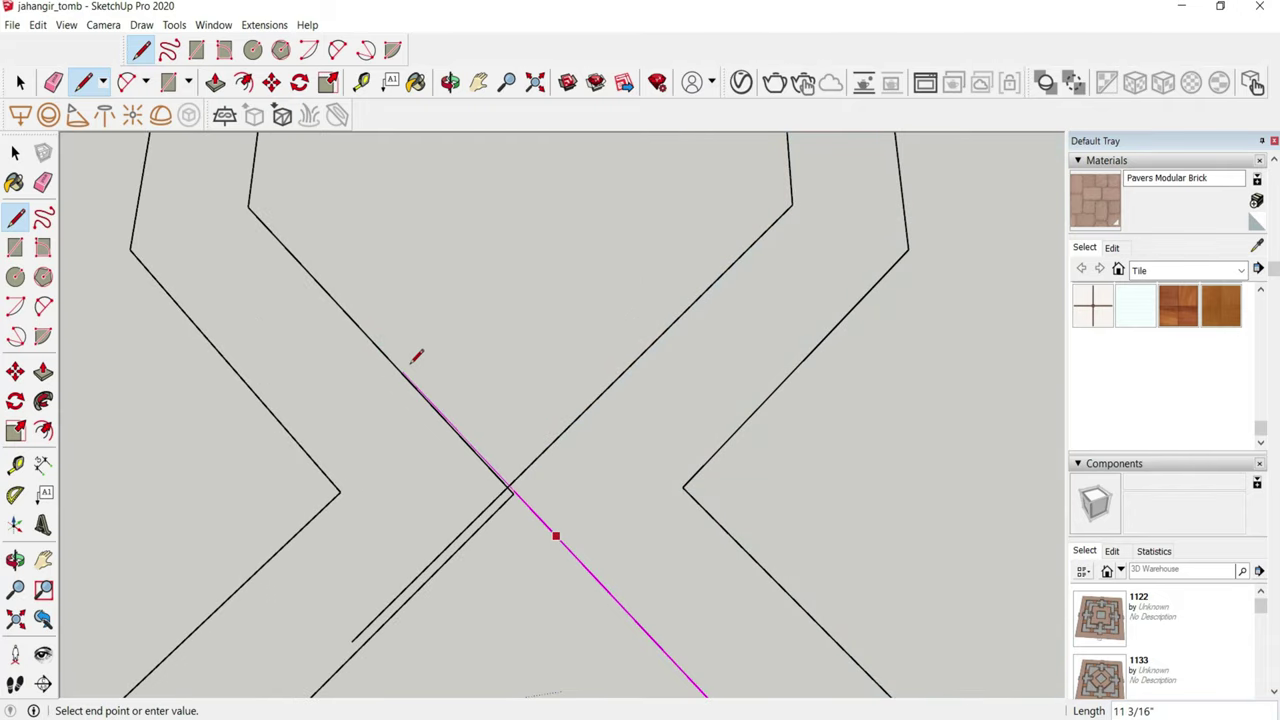
left_click(407, 368)
- Erase the duplicate diagonal and the leftover diagonal beside the star
key("e")
scroll(455, 380, "up", 2)
left_click(510, 503)
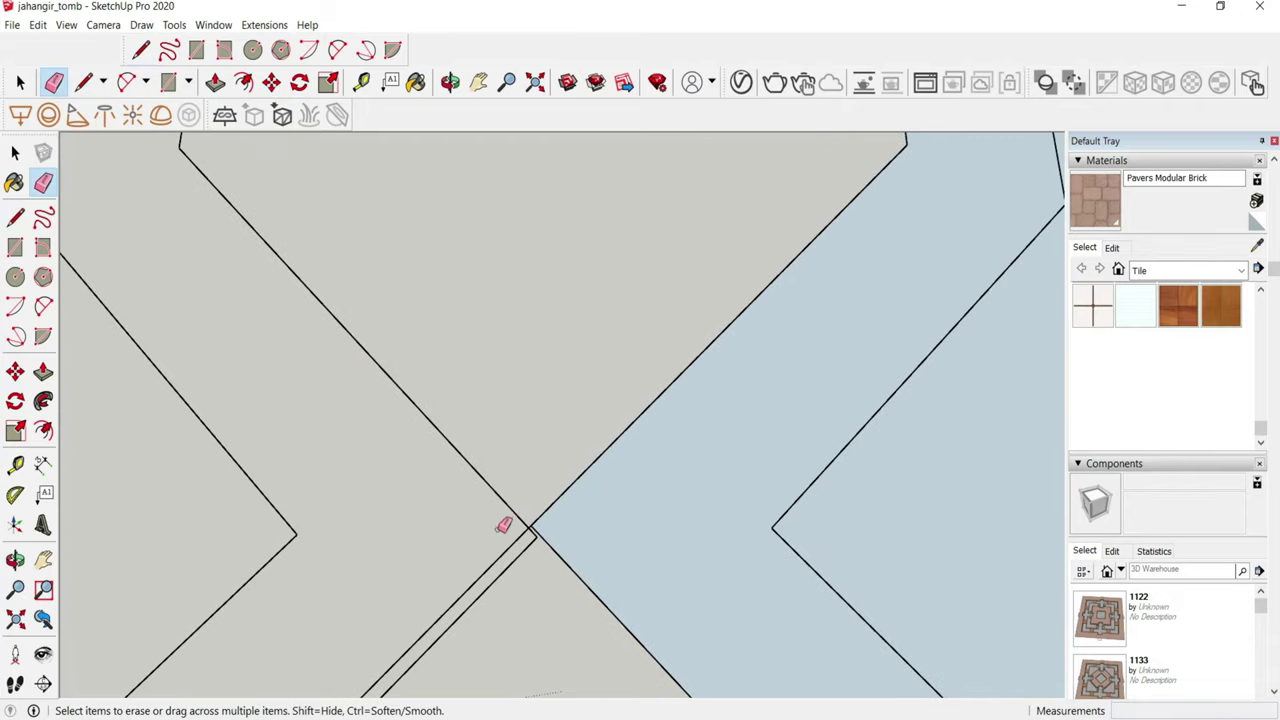
scroll(540, 522, "down", 2)
key("space")
scroll(557, 342, "down", 2)
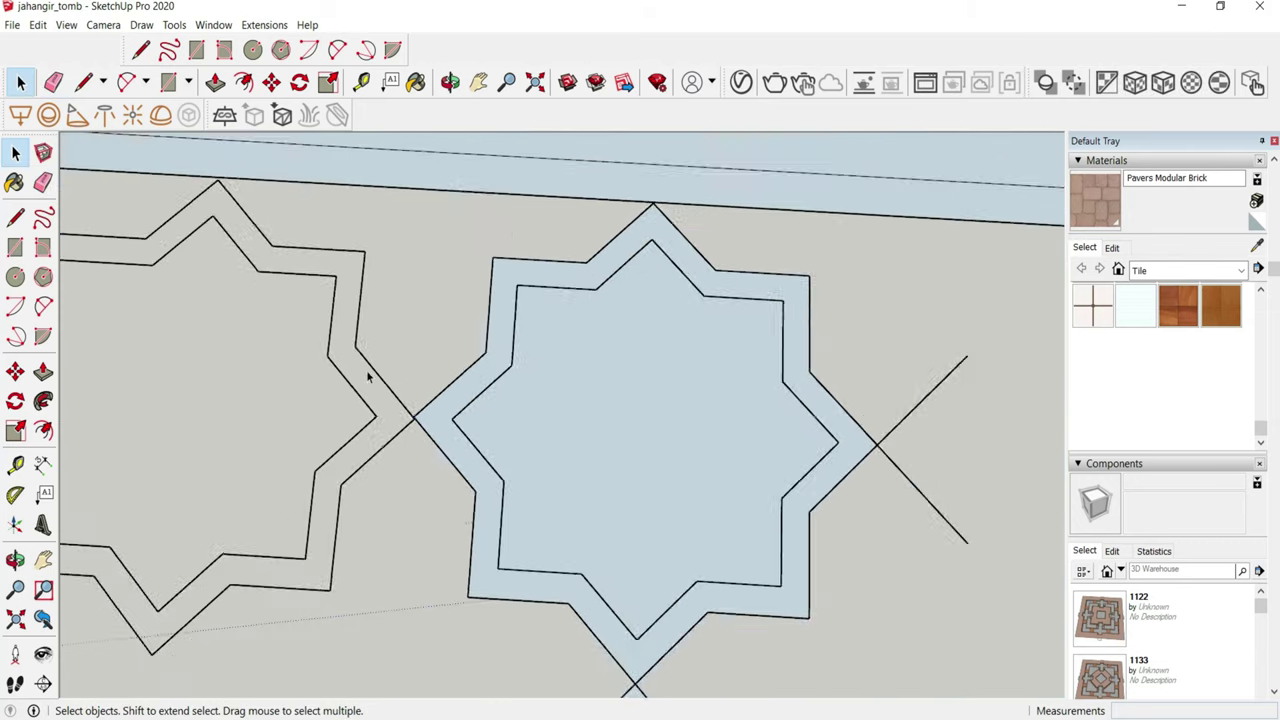
scroll(557, 342, "down", 2)
scroll(557, 342, "down", 1)
key("e")
left_click(612, 428)
scroll(614, 343, "down", 2)
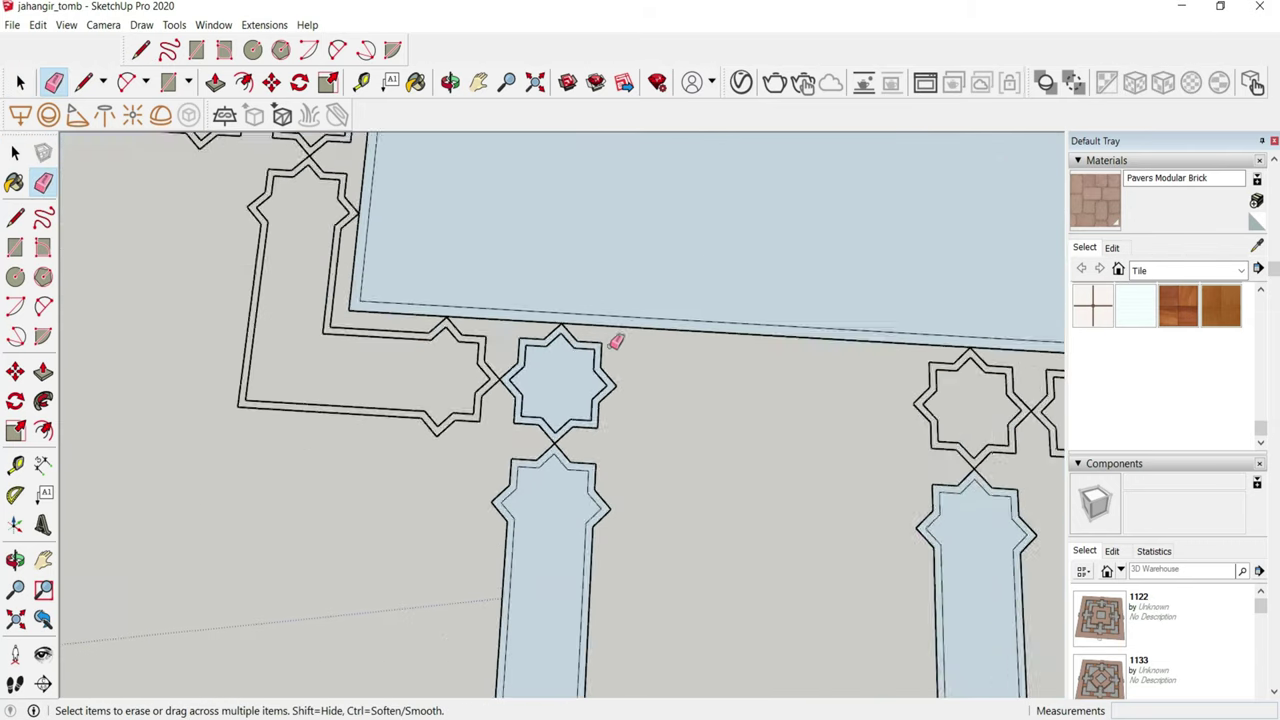
scroll(548, 279, "down", 2)
scroll(586, 503, "down", 2)
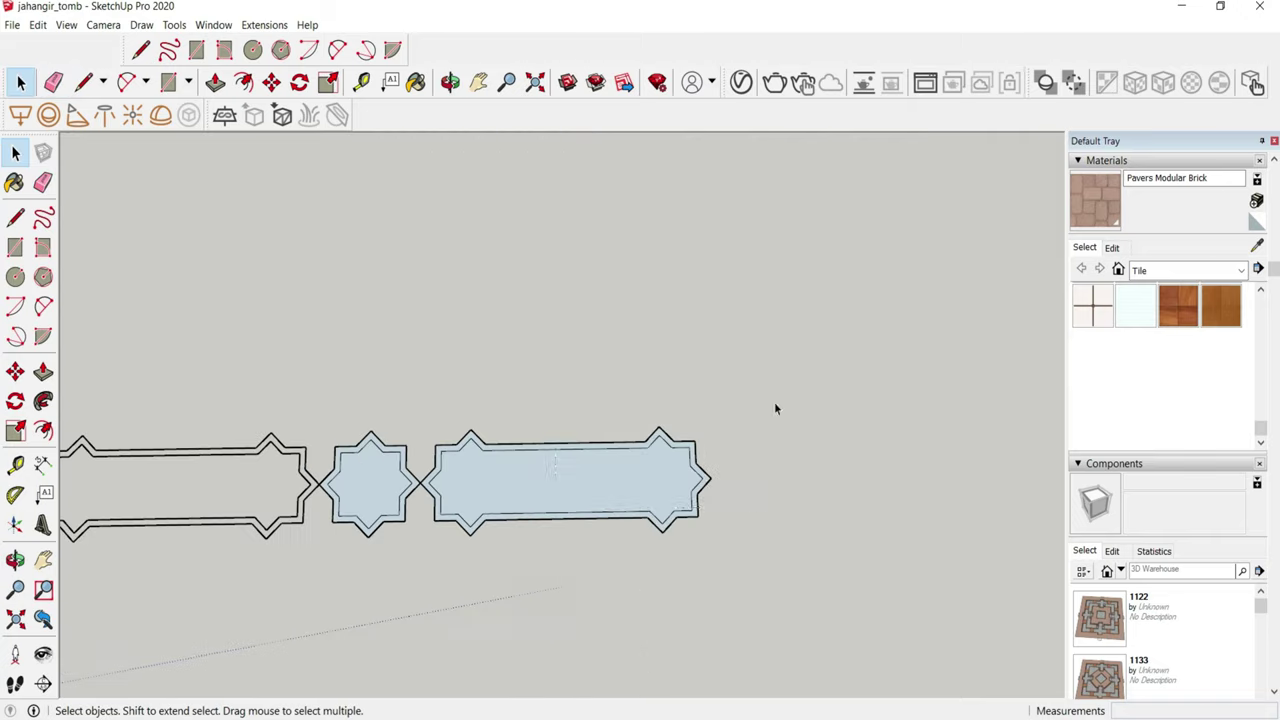
- Copy the star-and-long-tile pair to the end of the tile row
left_click_drag(323, 603, 326, 598)
key("m")
scroll(331, 566, "up", 3)
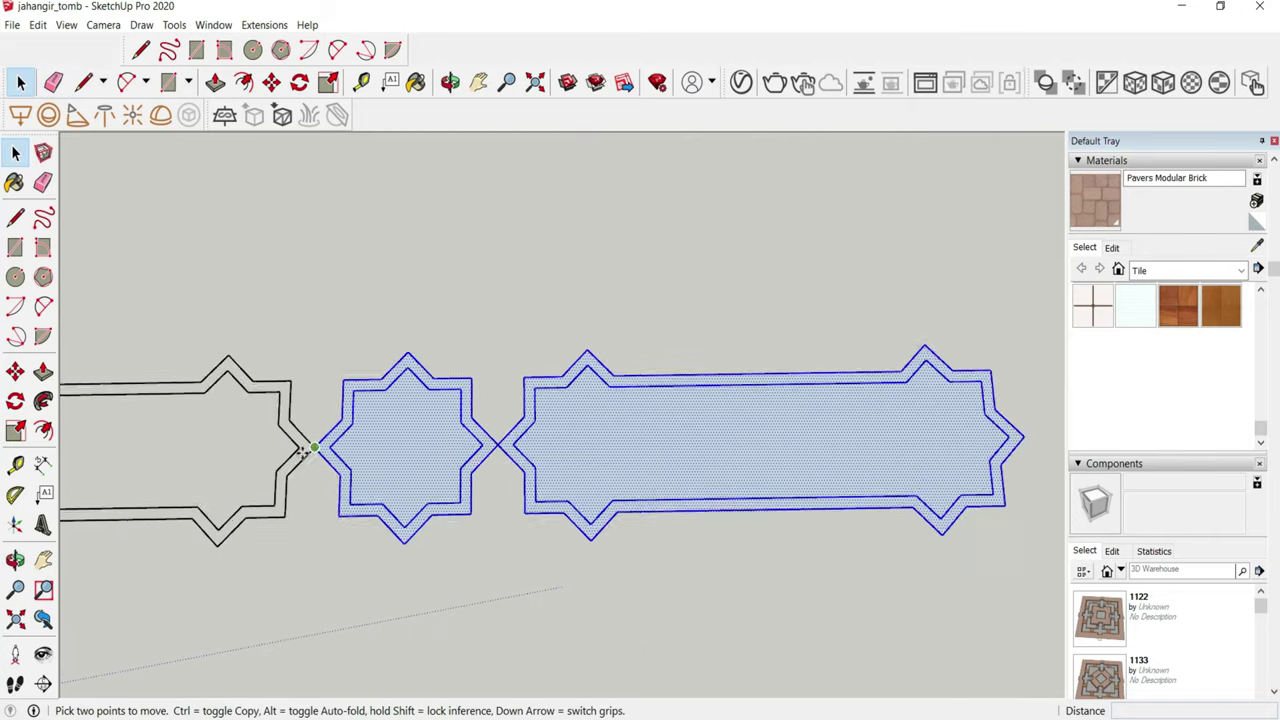
scroll(331, 500, "up", 3)
scroll(315, 452, "up", 1)
left_click(315, 452)
key("ctrl")
scroll(180, 490, "down", 2)
scroll(194, 480, "down", 2)
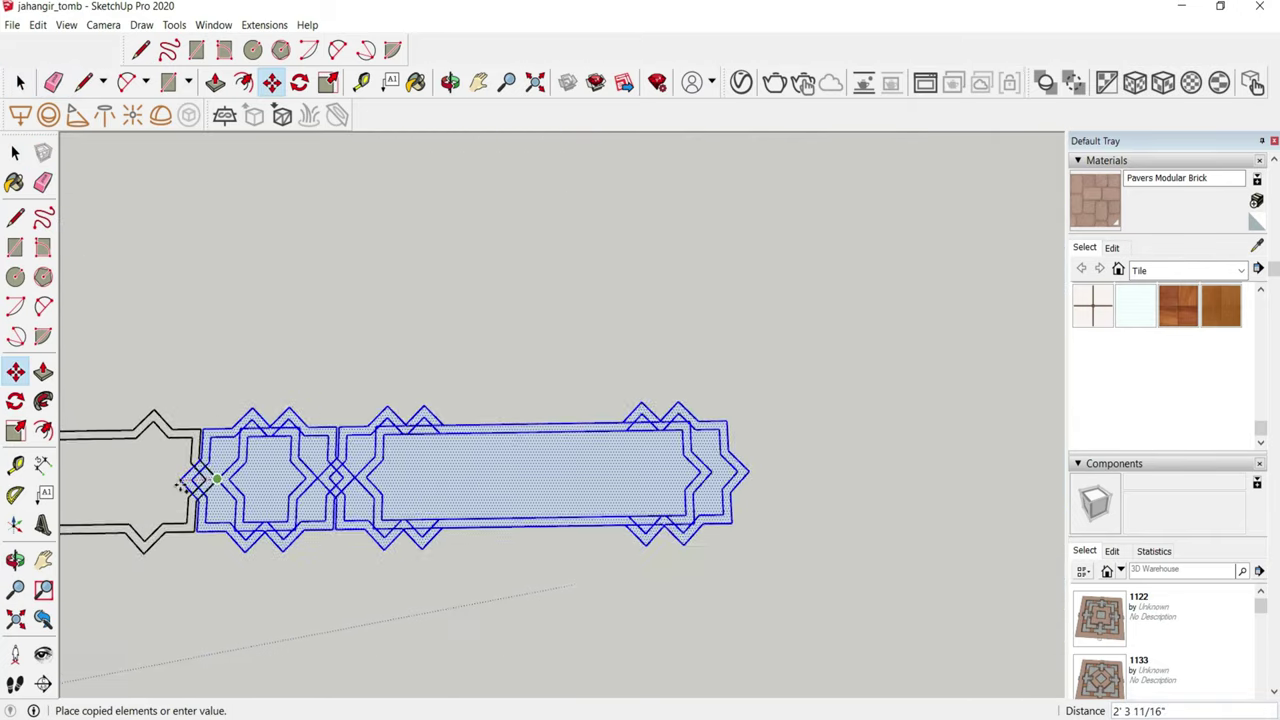
scroll(571, 458, "up", 3)
left_click(614, 472)
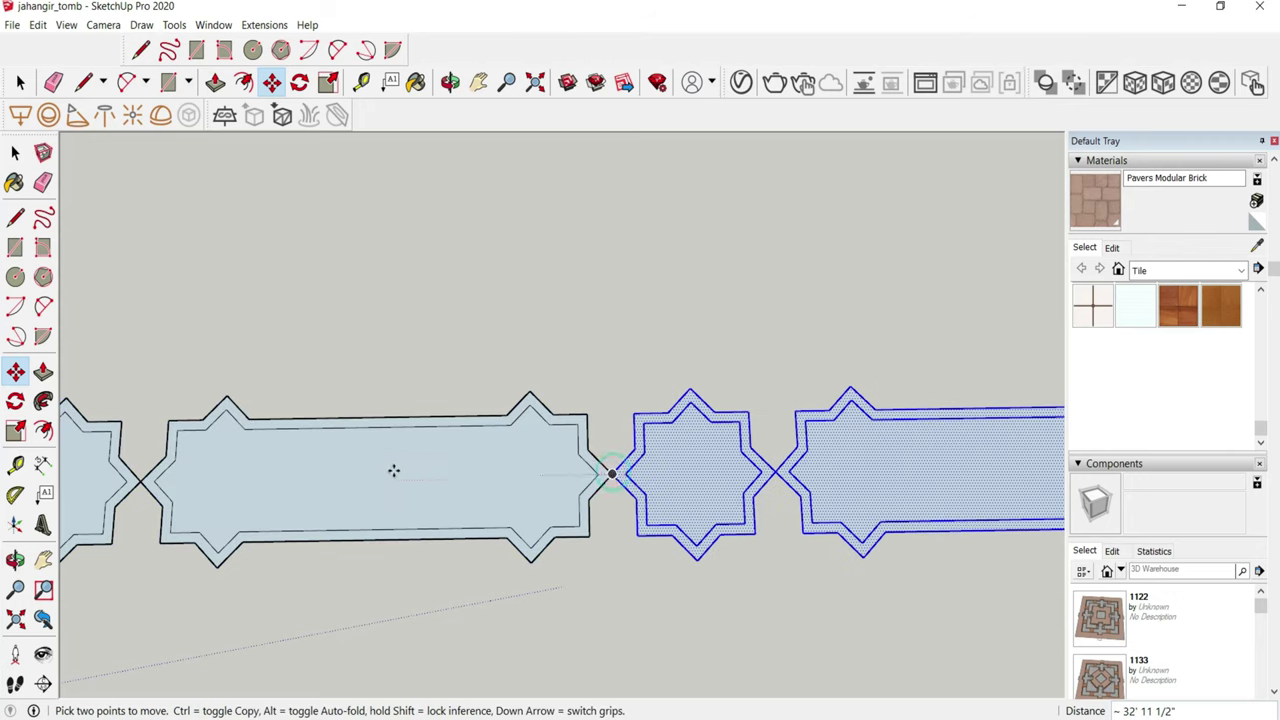
scroll(391, 466, "down", 3)
scroll(727, 468, "up", 1)
scroll(740, 475, "up", 2)
- Draw a line to close the end tile's outline into a face
key("l")
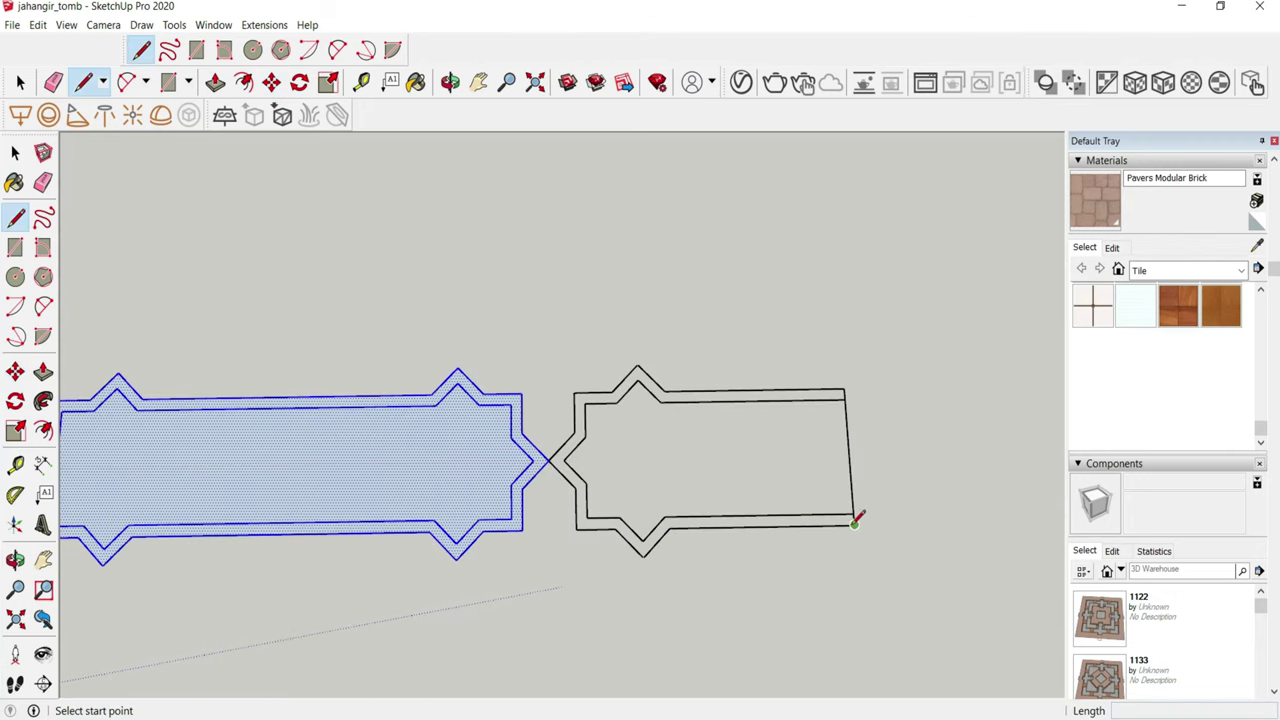
left_click(854, 524)
left_click(844, 387)
scroll(723, 375, "down", 2)
scroll(760, 334, "up", 2)
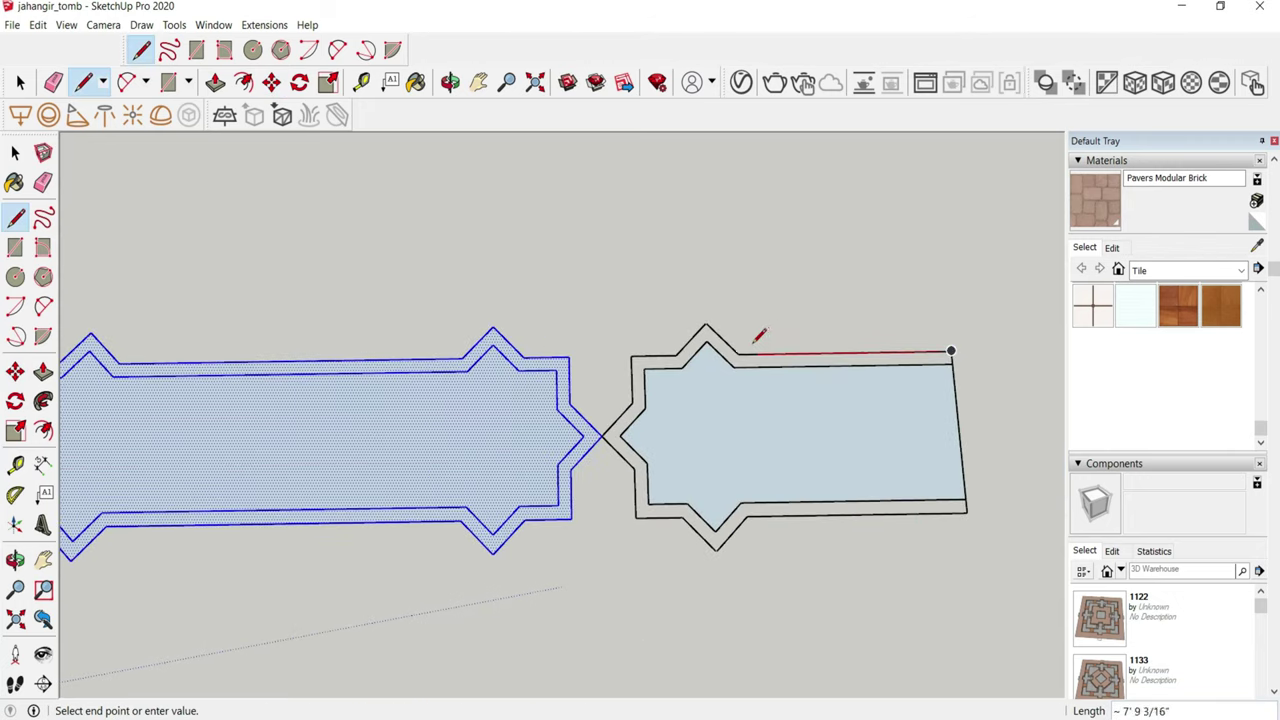
scroll(737, 337, "up", 1)
scroll(708, 560, "down", 2)
scroll(760, 480, "up", 4)
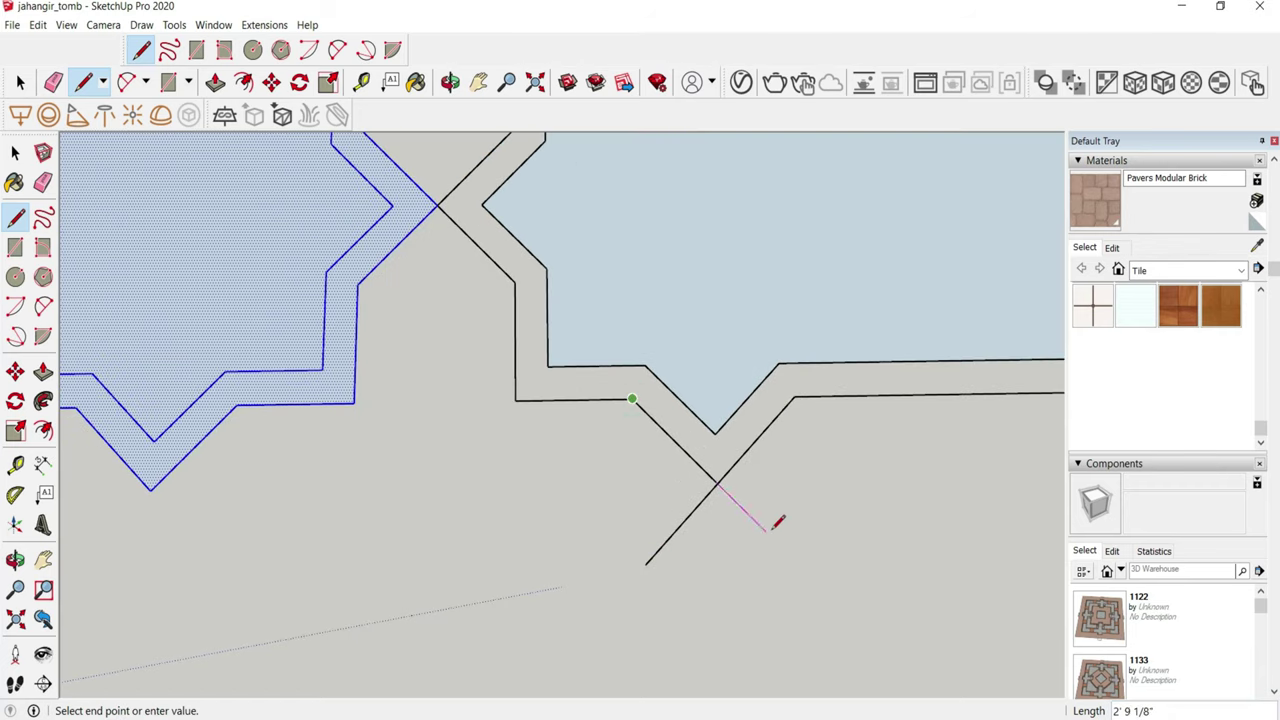
key("Escape")
scroll(666, 543, "down", 3)
scroll(735, 374, "up", 4)
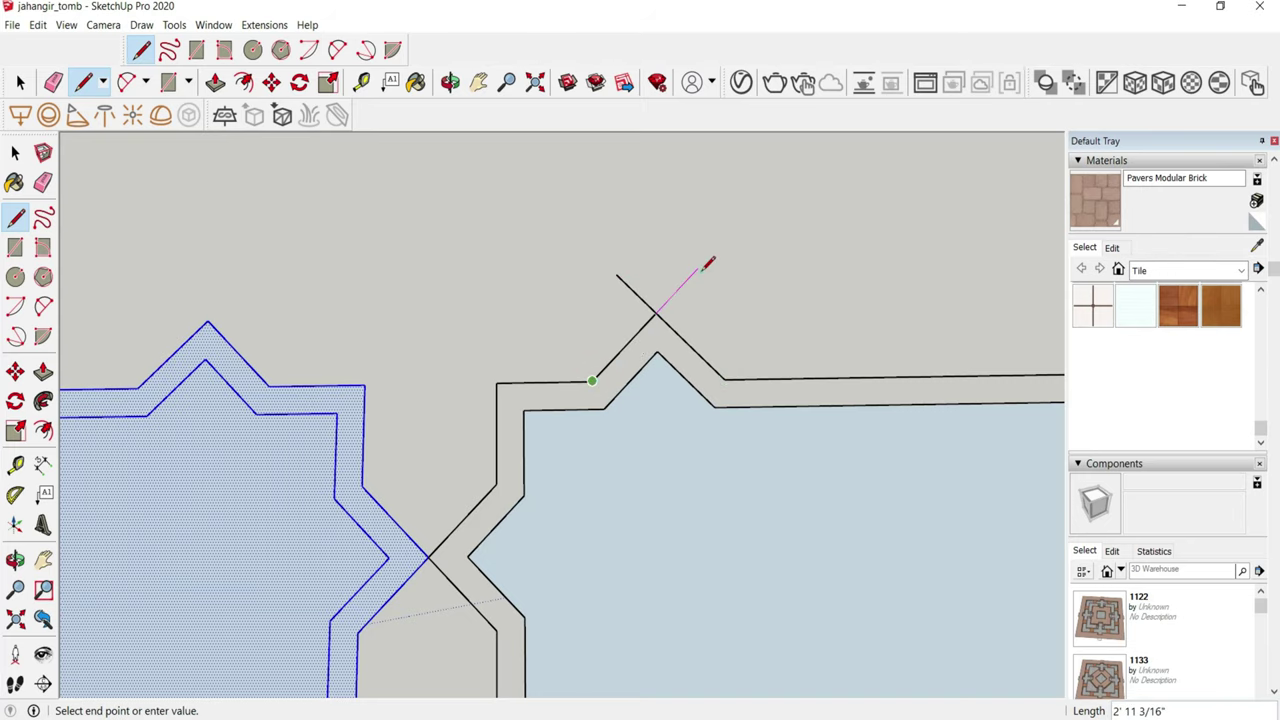
key("Escape")
- Erase the stray line ends past the tiles and delete the extra star outline segments
key("e")
scroll(660, 286, "down", 3)
scroll(629, 490, "up", 2)
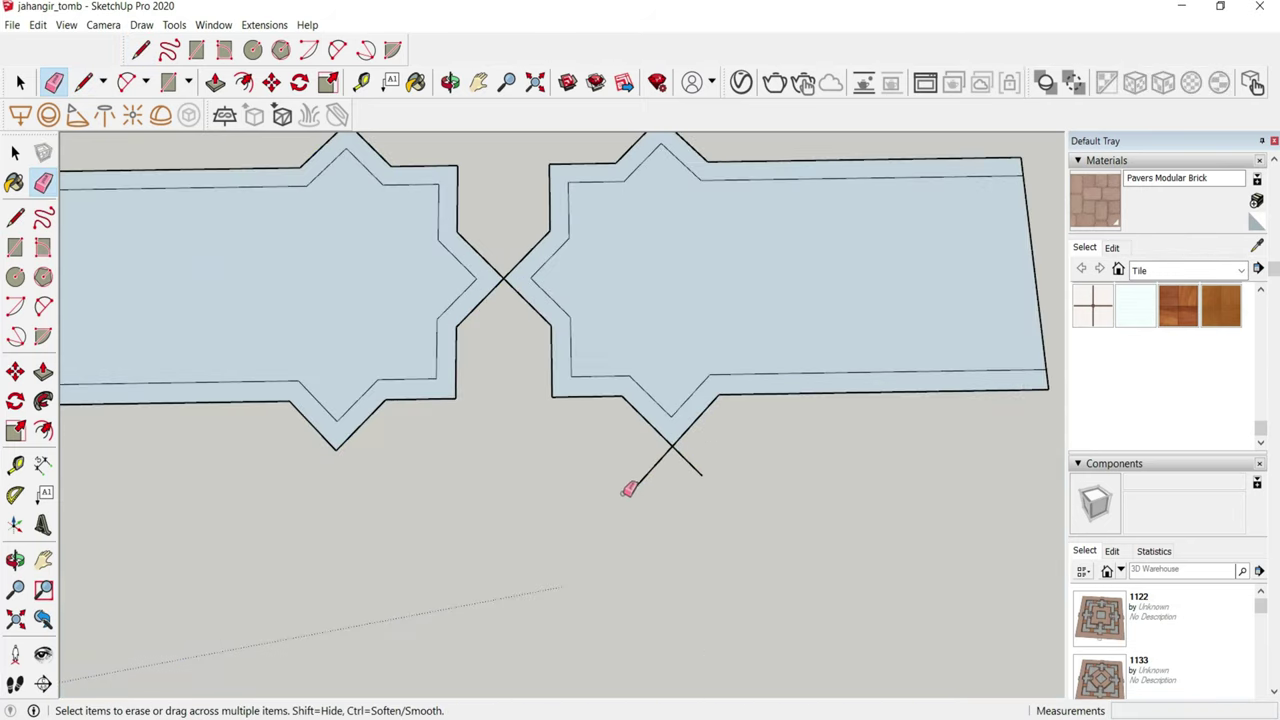
left_click_drag(629, 490, 686, 457)
scroll(723, 386, "down", 3)
key("space")
scroll(700, 395, "down", 2)
scroll(688, 402, "down", 2)
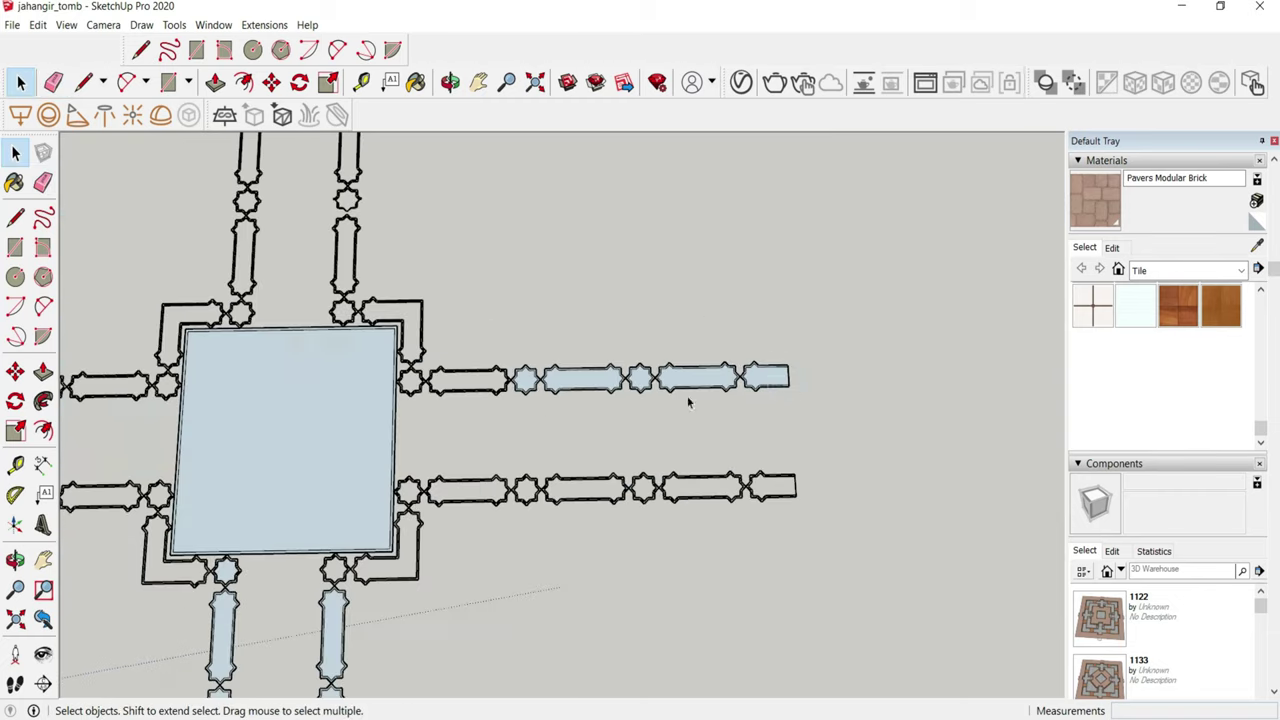
scroll(600, 390, "up", 2)
scroll(428, 357, "up", 2)
scroll(400, 365, "up", 2)
scroll(371, 378, "up", 2)
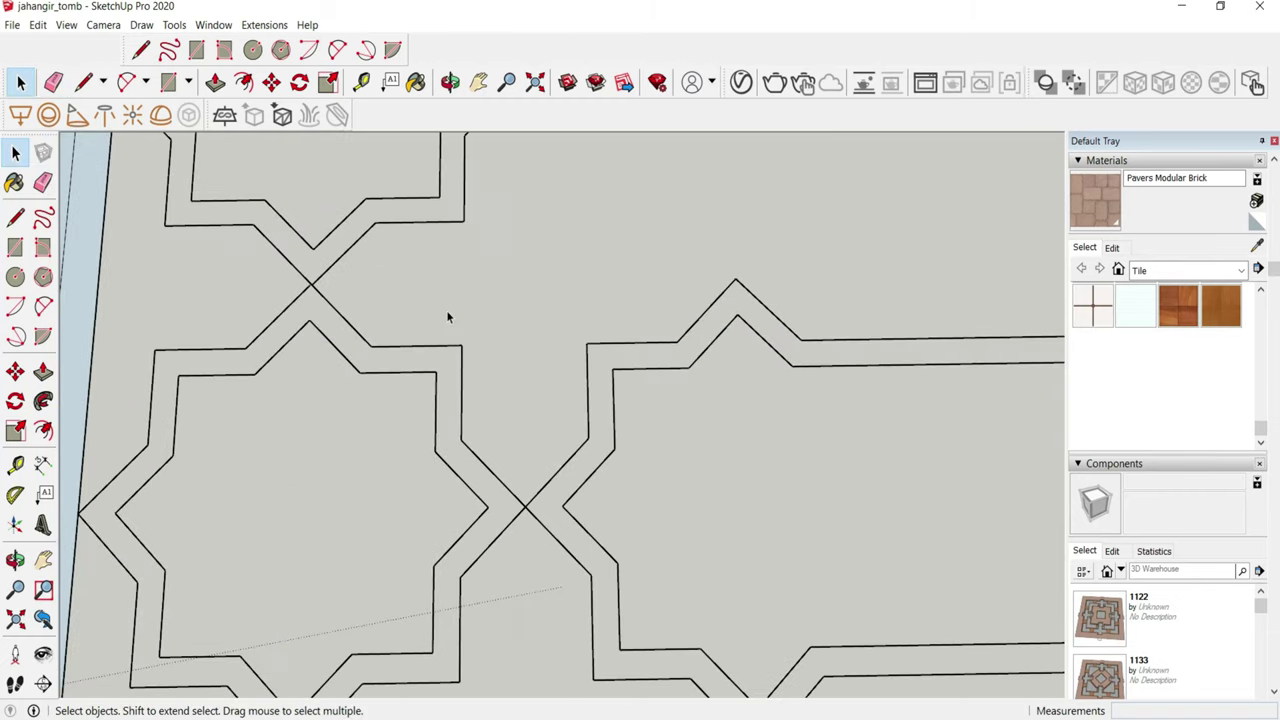
left_click_drag(268, 462, 238, 478)
scroll(261, 452, "down", 2)
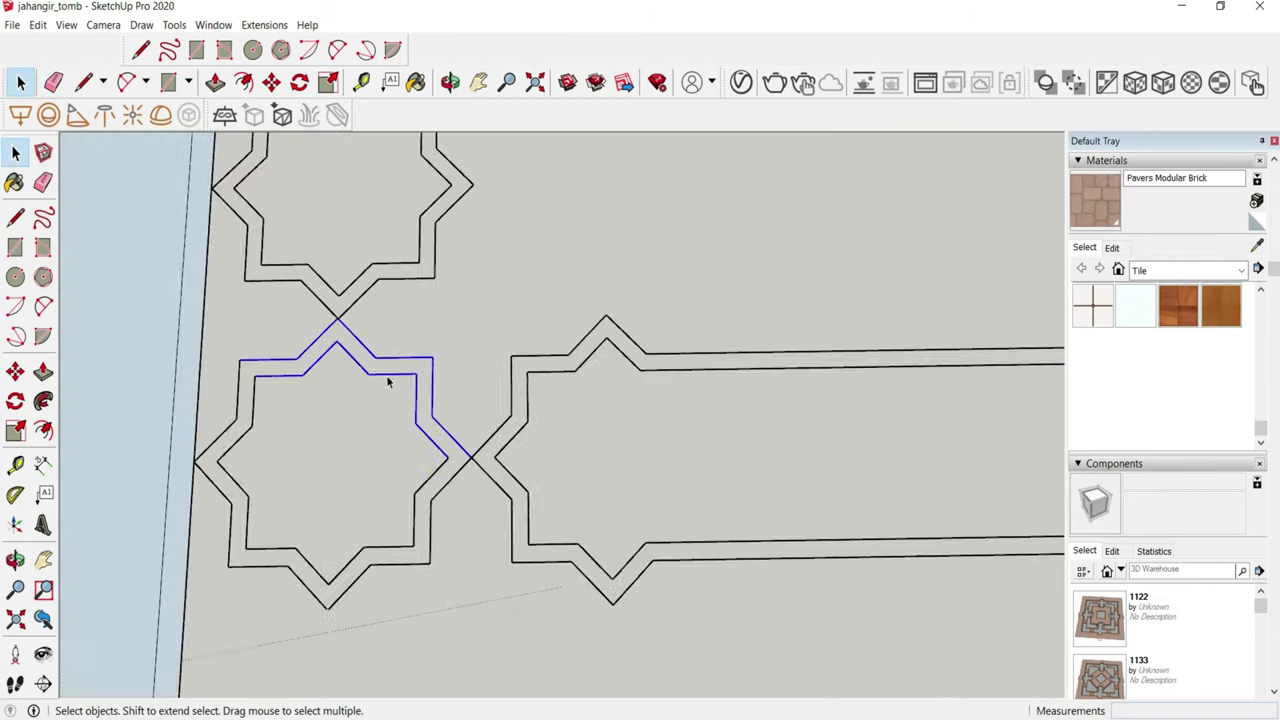
key("Delete")
left_click_drag(373, 545, 468, 656)
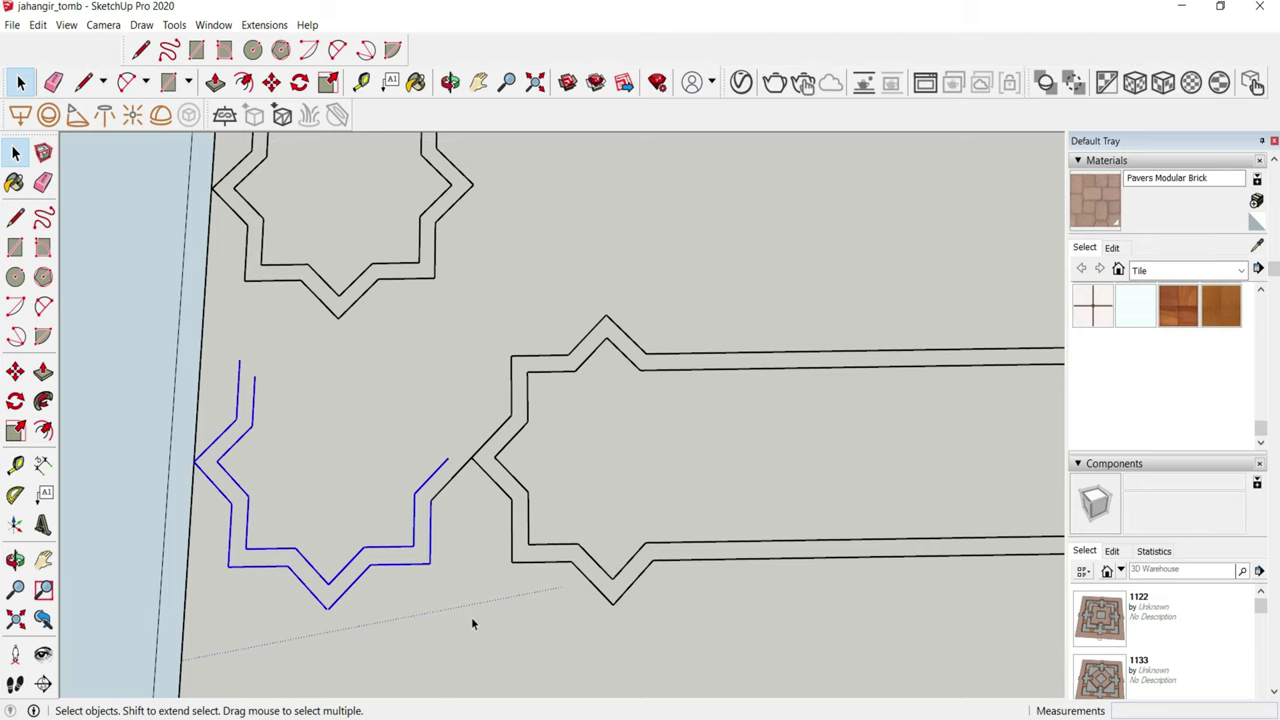
key("Delete")
scroll(393, 470, "up", 2)
scroll(393, 470, "up", 2)
- Trace lines along the tile edge and corner tile to close them into faces
key("l")
left_click(629, 393)
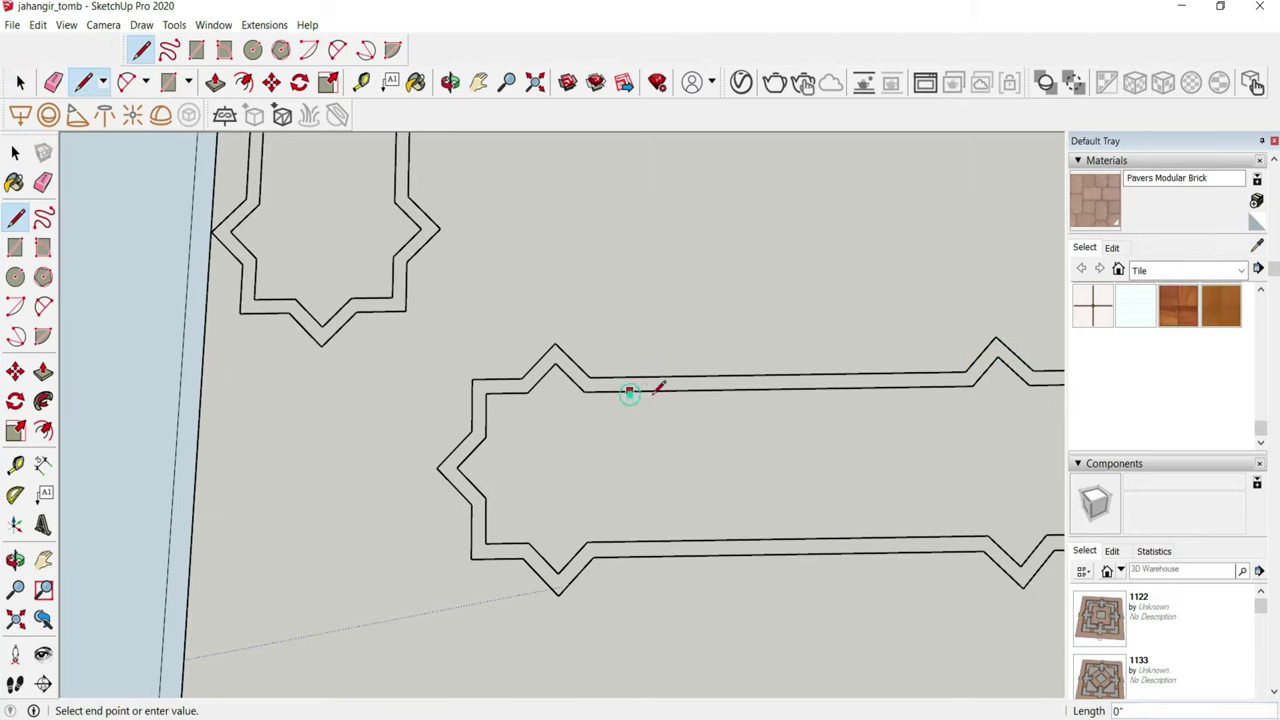
left_click(657, 370)
scroll(514, 523, "down", 2)
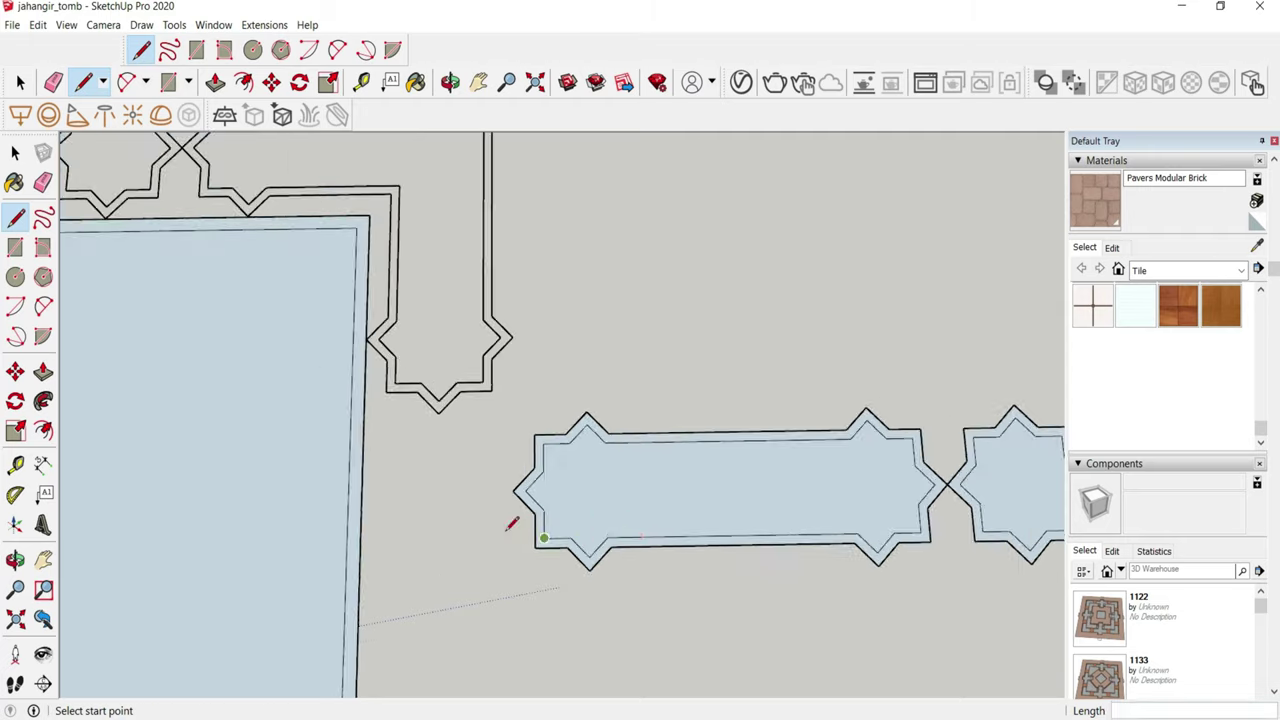
scroll(494, 400, "down", 1)
scroll(430, 317, "up", 3)
scroll(430, 317, "up", 1)
left_click(397, 316)
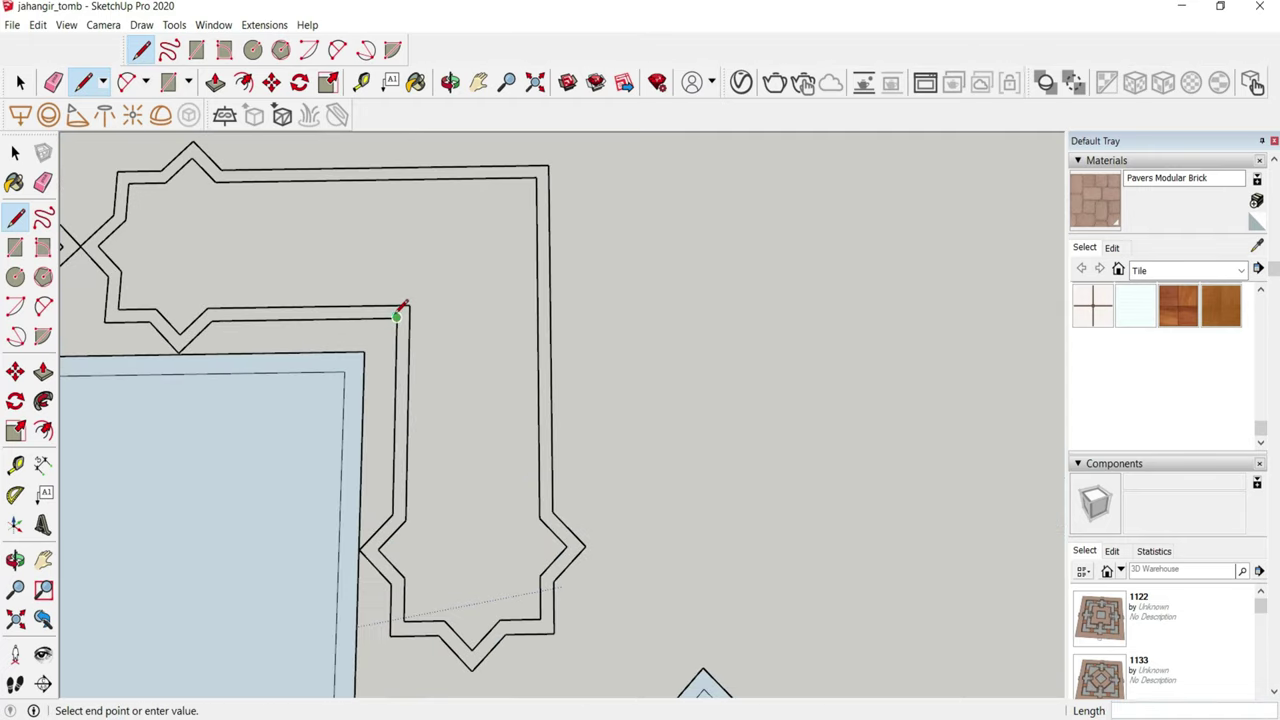
left_click(409, 372)
scroll(514, 443, "down", 2)
scroll(286, 308, "up", 1)
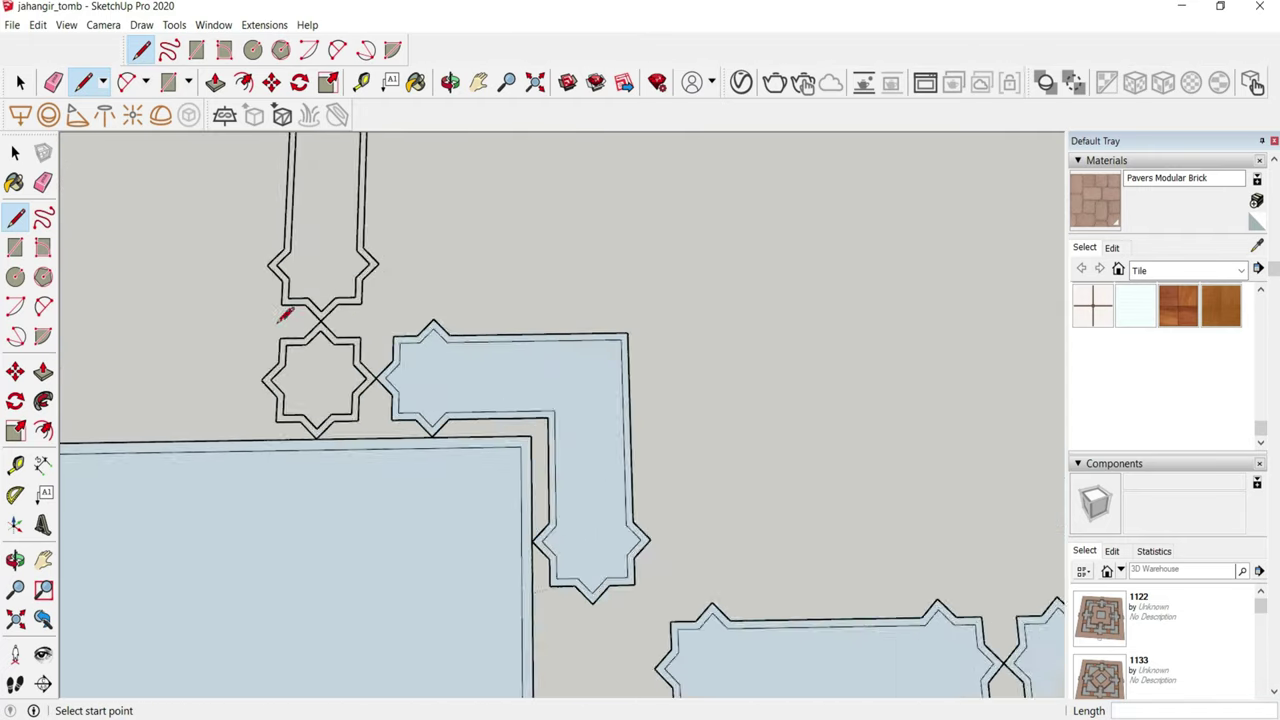
scroll(300, 320, "up", 1)
scroll(460, 470, "up", 1)
scroll(482, 494, "up", 2)
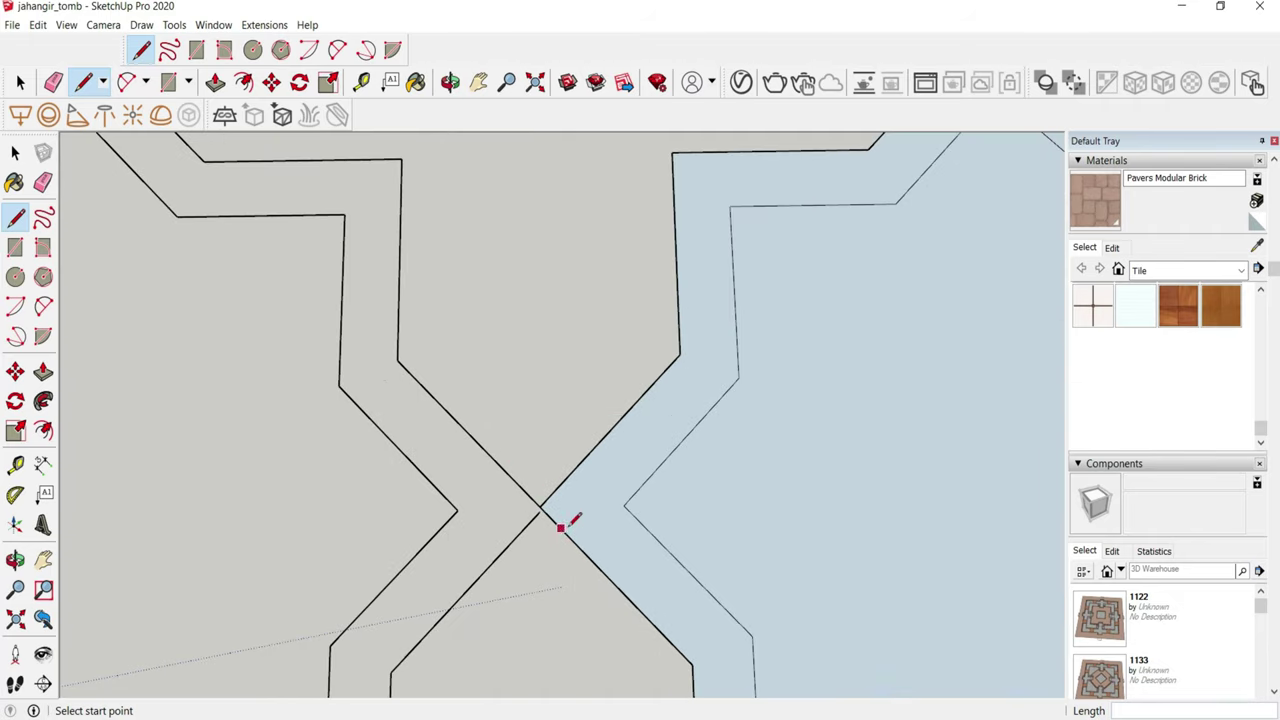
scroll(562, 510, "down", 2)
- Delete the extra star tile and select the small star tile in the column
key("space")
left_click_drag(193, 633, 191, 653)
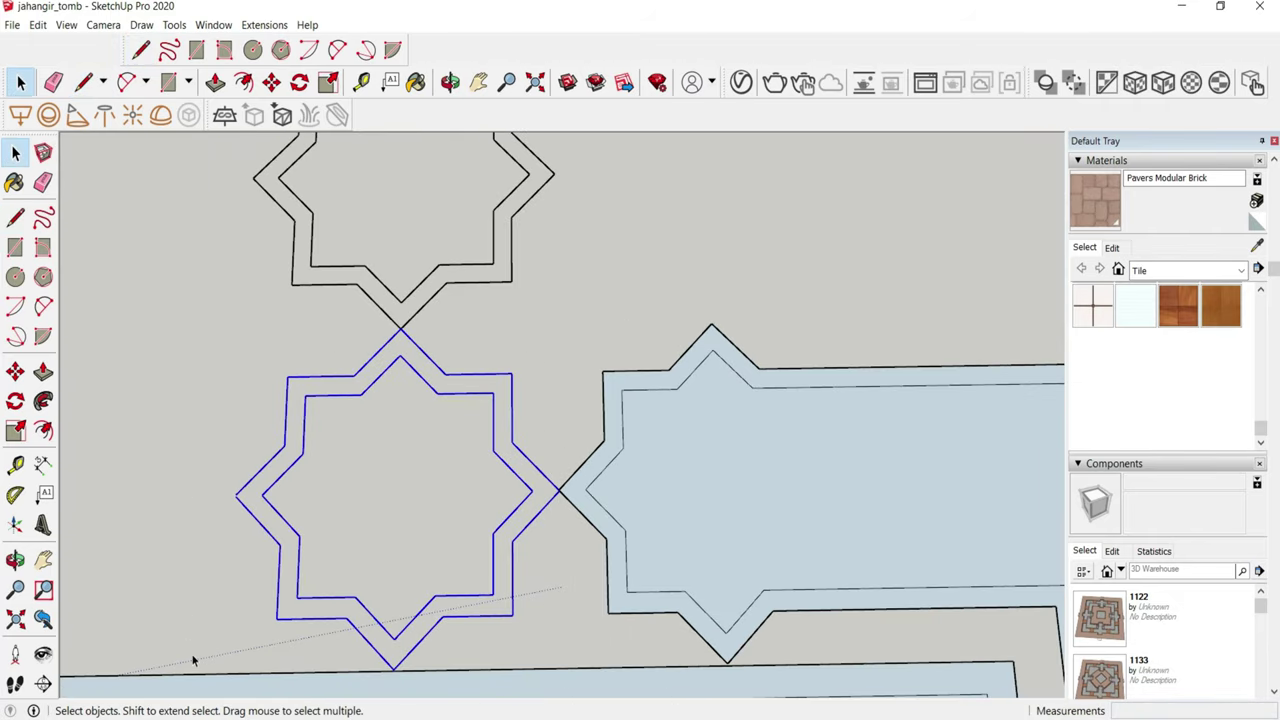
key("Delete")
scroll(415, 316, "down", 2)
scroll(415, 316, "down", 2)
scroll(415, 316, "up", 4)
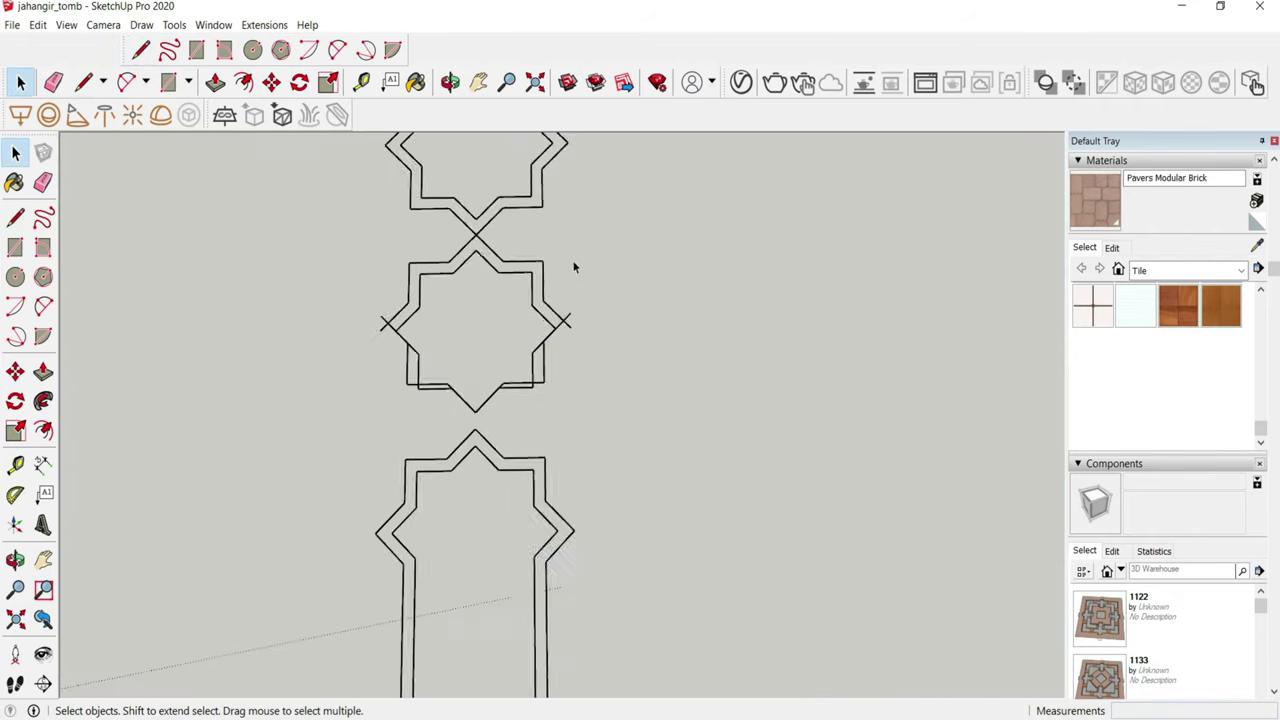
left_click_drag(581, 244, 462, 338)
scroll(526, 343, "down", 3)
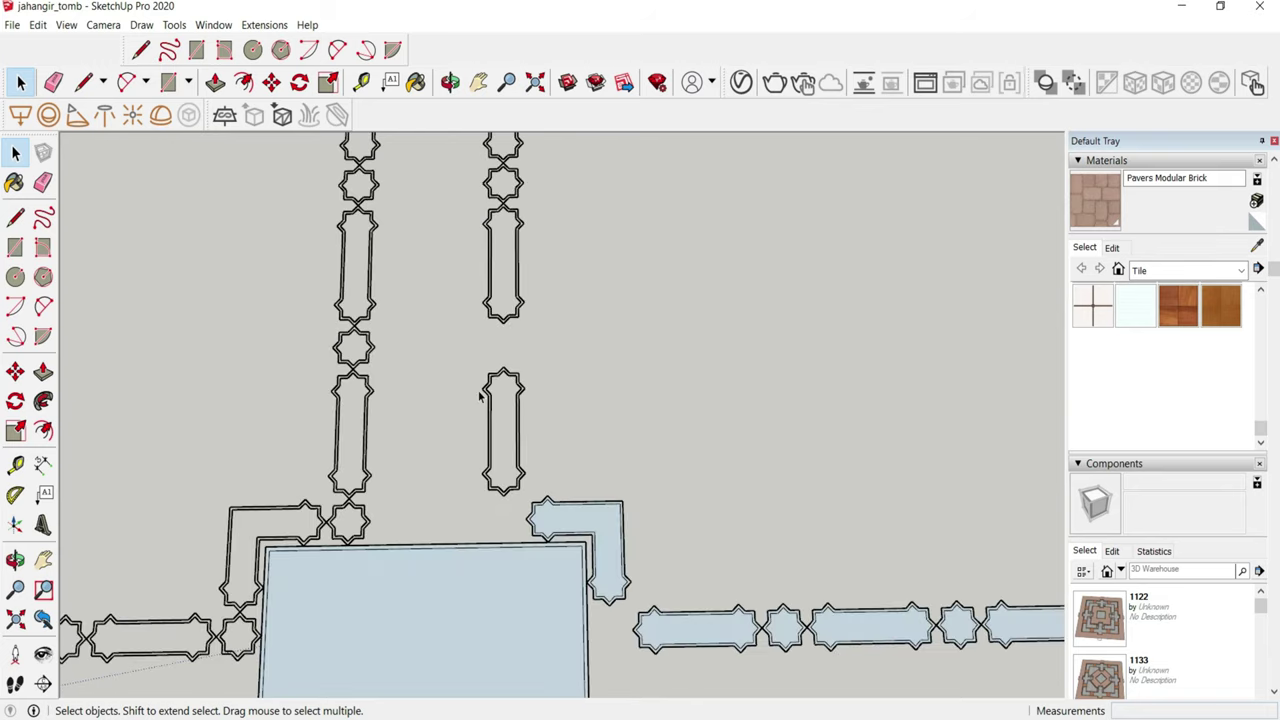
scroll(526, 343, "down", 2)
scroll(446, 285, "up", 2)
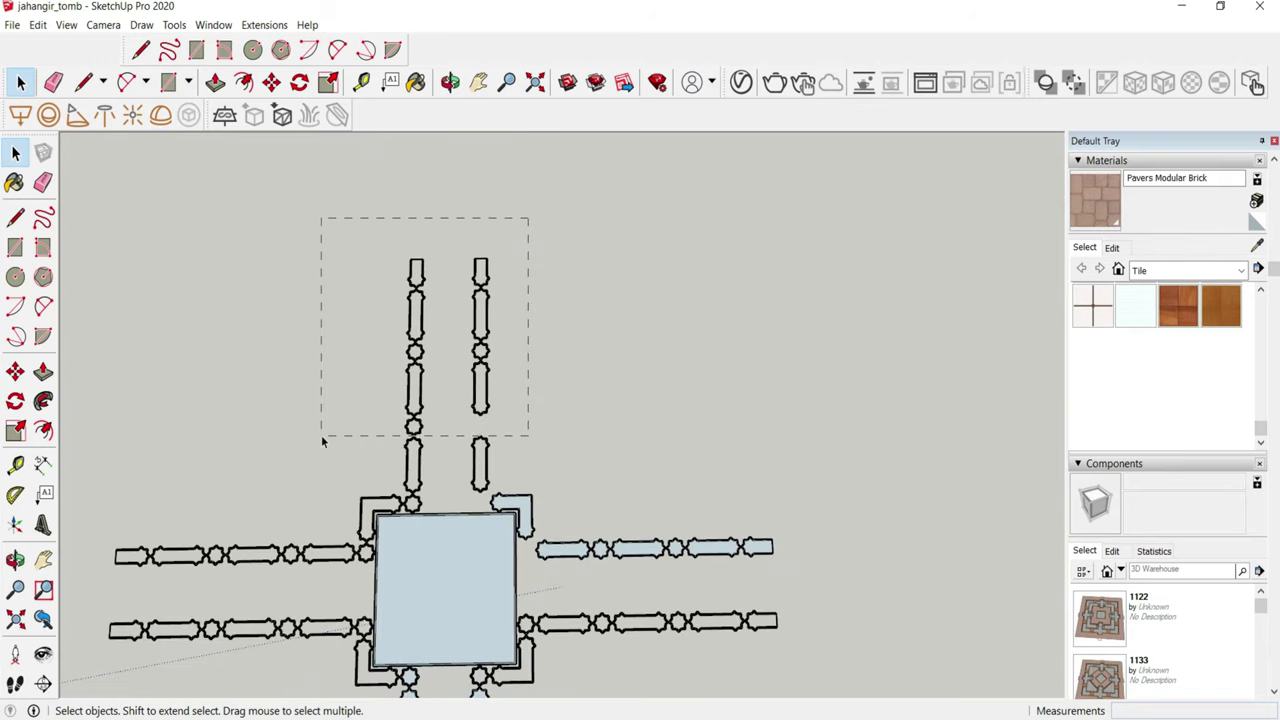
- Delete the upper tile columns above the central square
left_click_drag(326, 437, 326, 437)
key("Delete")
scroll(385, 450, "up", 3)
scroll(406, 437, "up", 3)
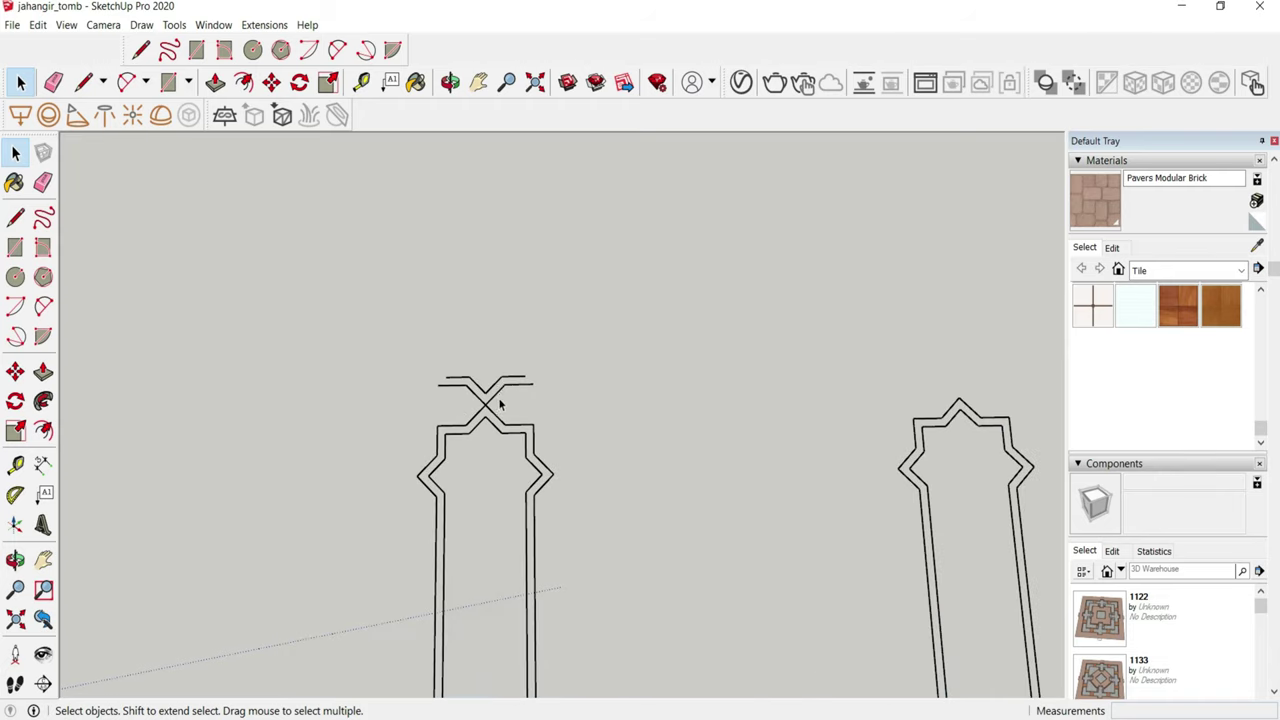
scroll(427, 324, "down", 3)
scroll(451, 343, "down", 2)
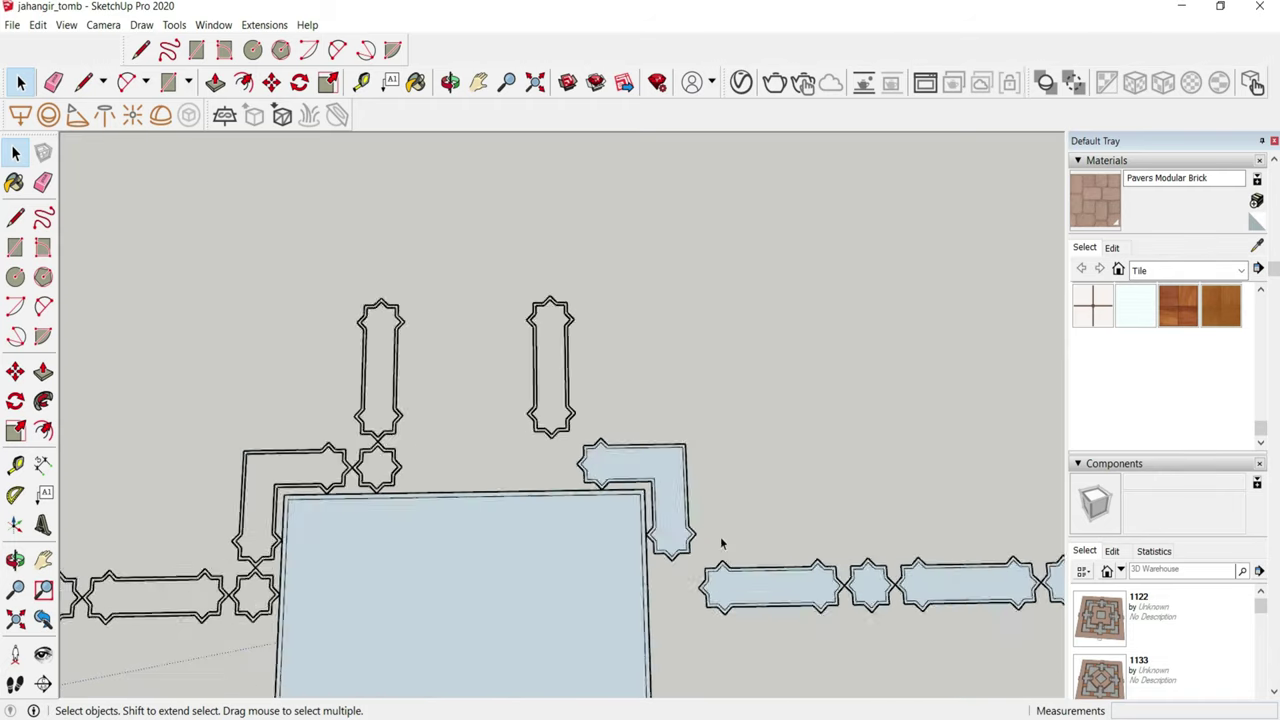
scroll(749, 394, "up", 3)
scroll(760, 443, "up", 2)
- Copy the star tile with its border ring and place it at the L-tile's star point
left_click(737, 437)
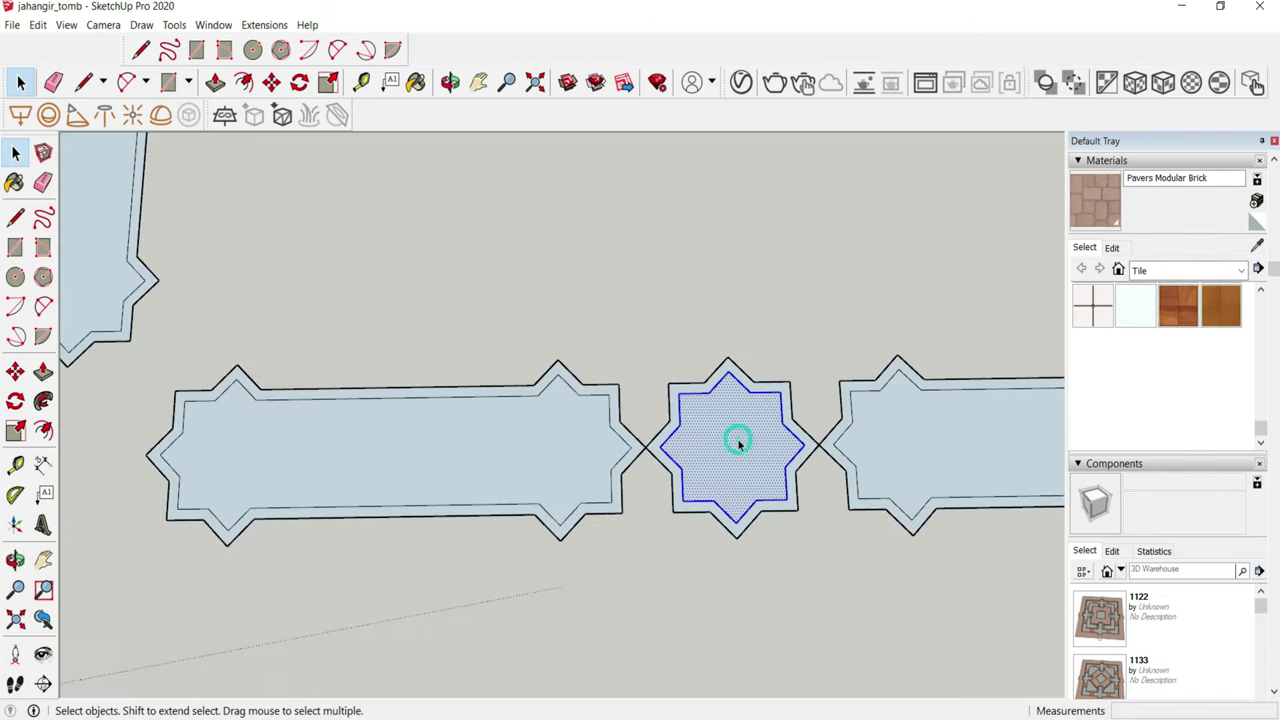
scroll(737, 437, "up", 3)
left_click(776, 374, "shift")
key("m")
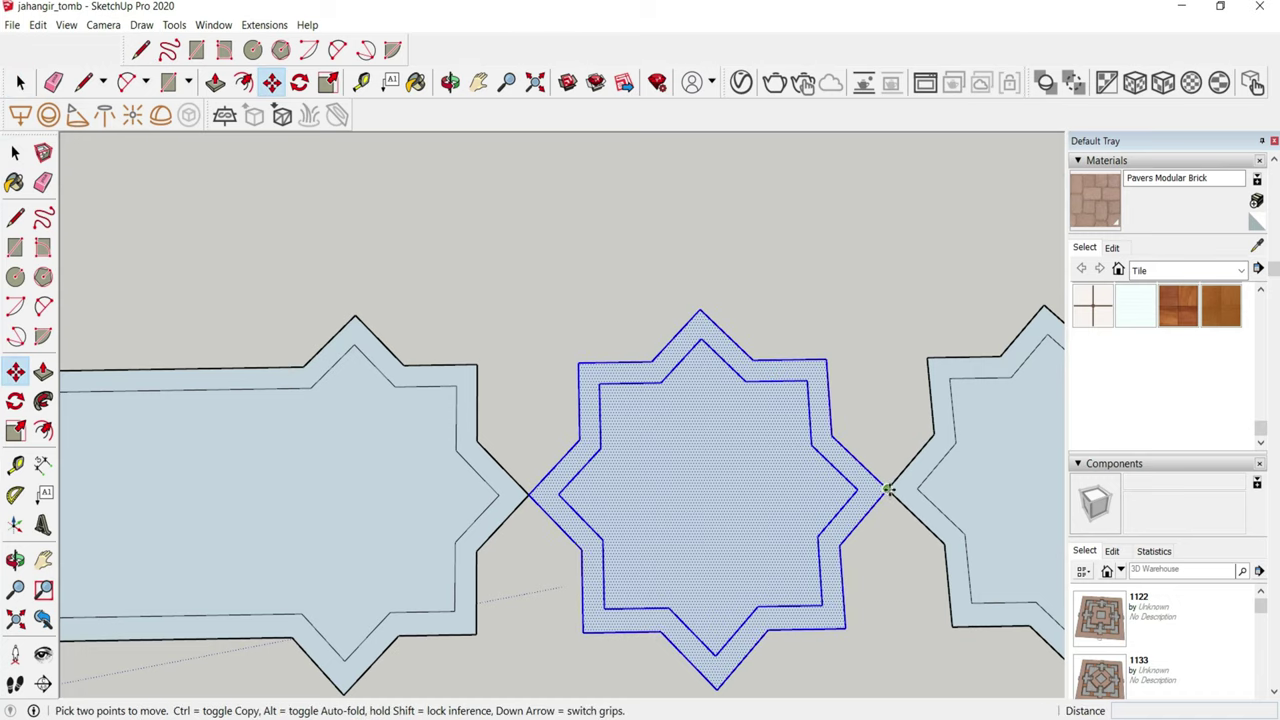
key("ctrl")
left_click(886, 492)
scroll(940, 480, "down", 2)
scroll(329, 509, "down", 2)
scroll(338, 487, "up", 4)
scroll(338, 487, "up", 1)
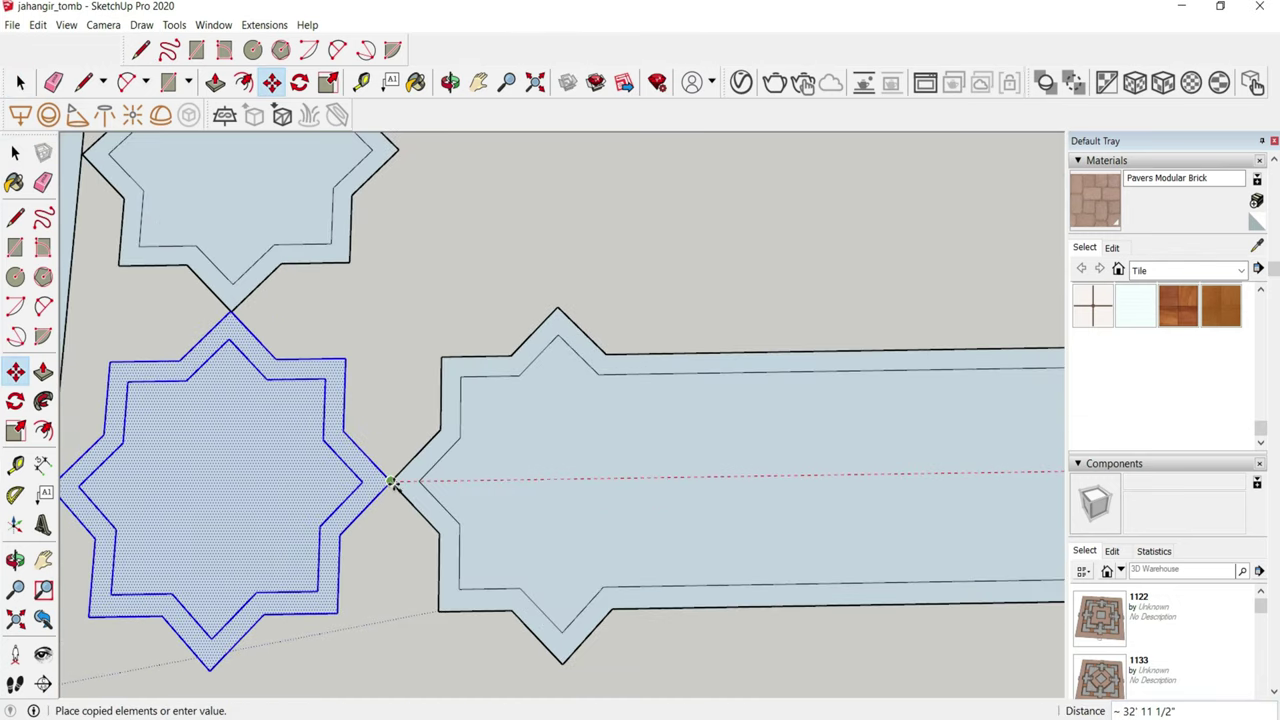
left_click(391, 483)
left_click(392, 484)
scroll(425, 560, "down", 3)
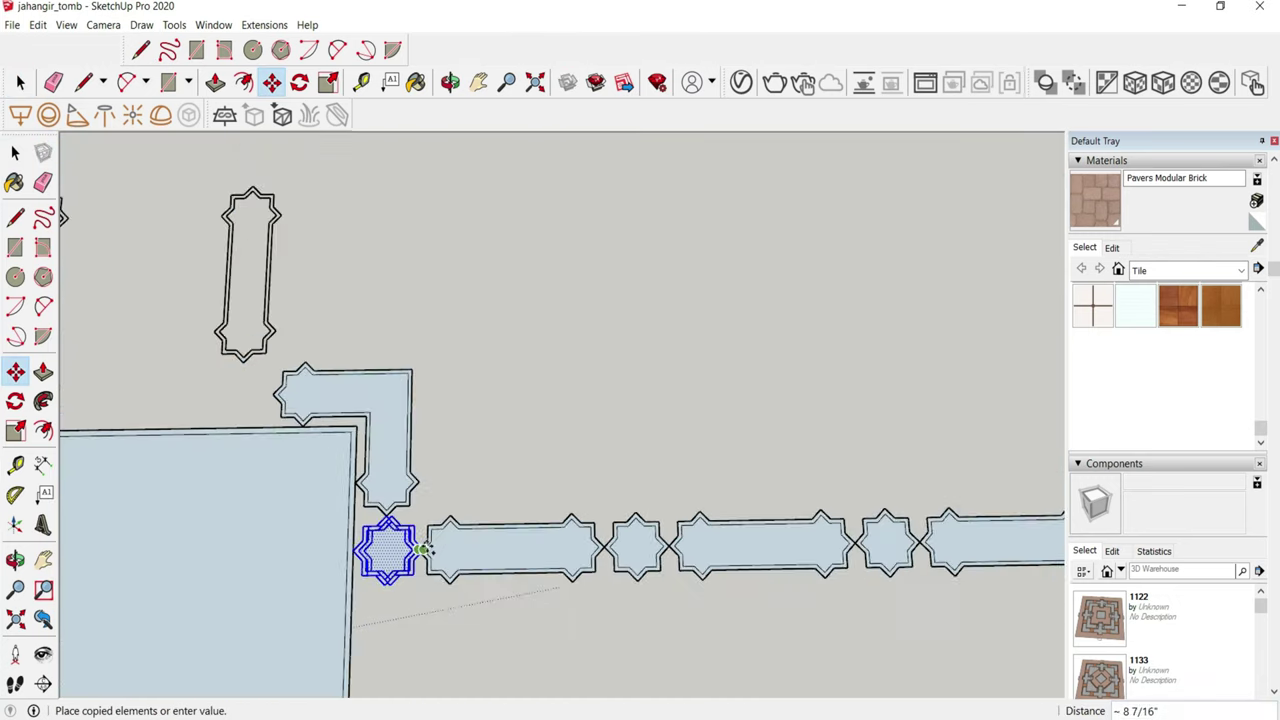
left_click(436, 276)
scroll(420, 240, "up", 2)
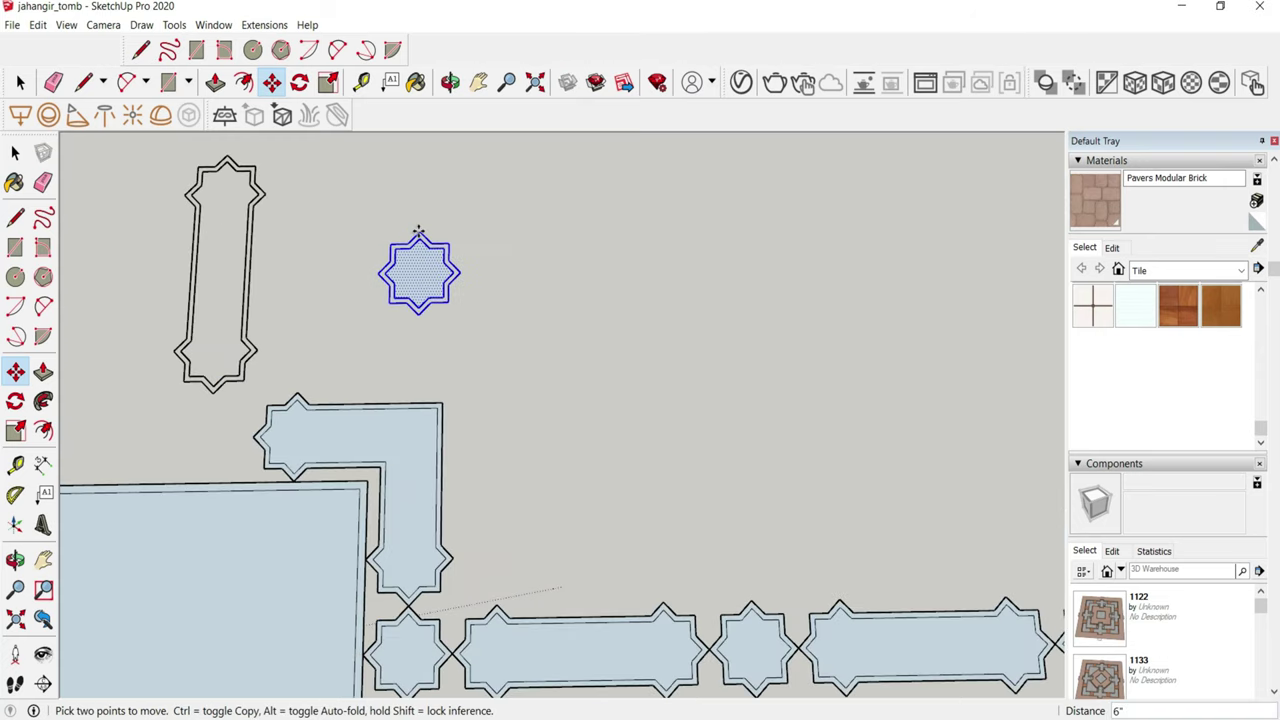
left_click(414, 253)
scroll(270, 460, "up", 3)
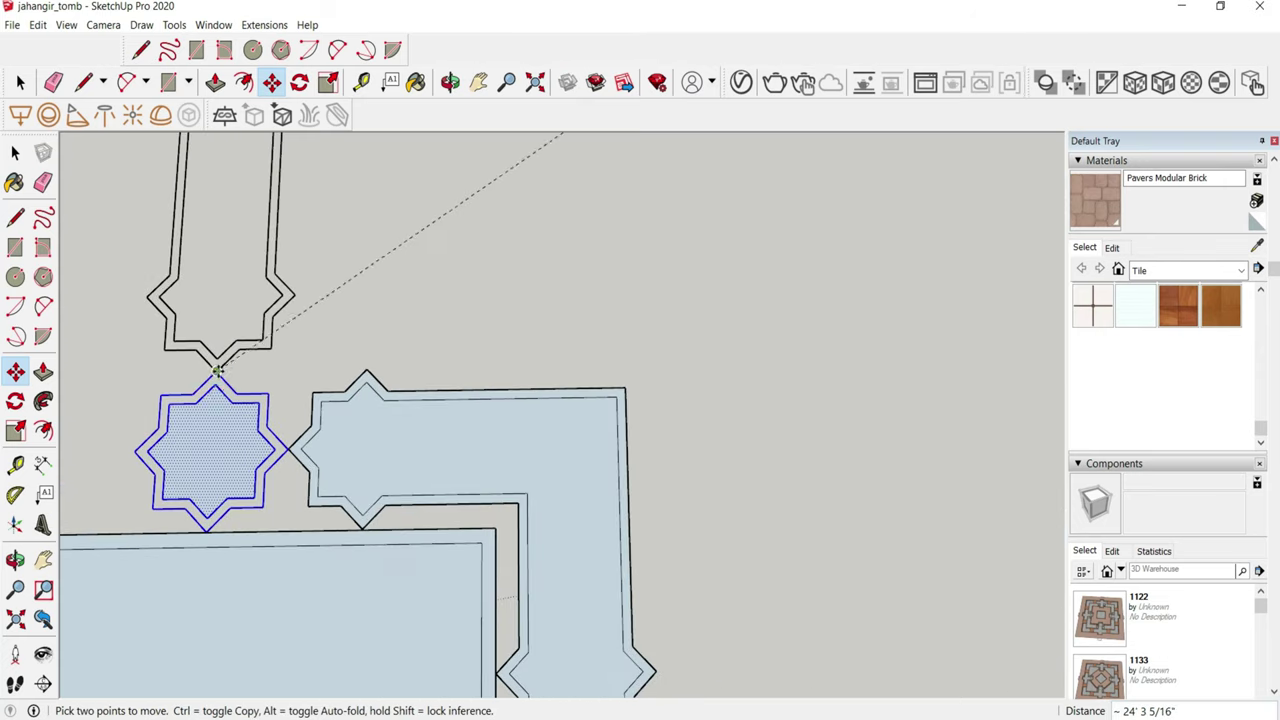
left_click(280, 450)
scroll(283, 447, "up", 3)
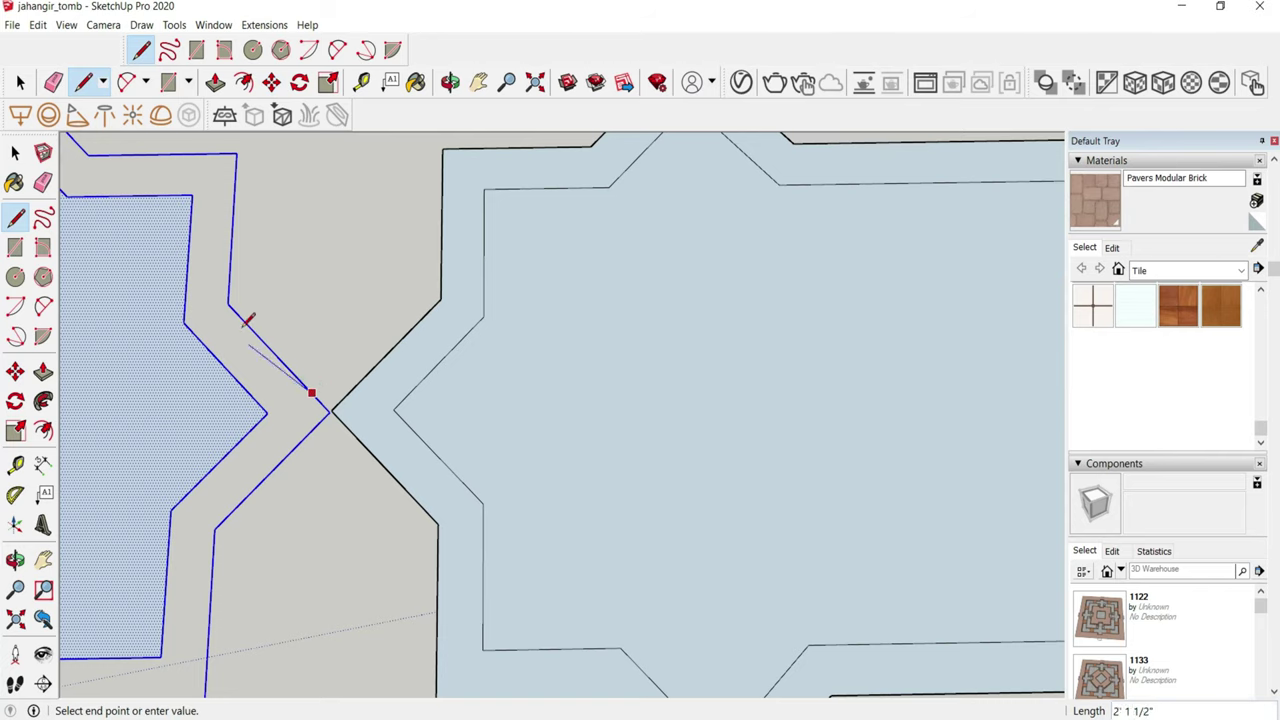
scroll(360, 373, "down", 3)
scroll(340, 220, "up", 2)
scroll(340, 210, "up", 2)
- Start a line along the copied star's edge, then return to selection
left_click(332, 204)
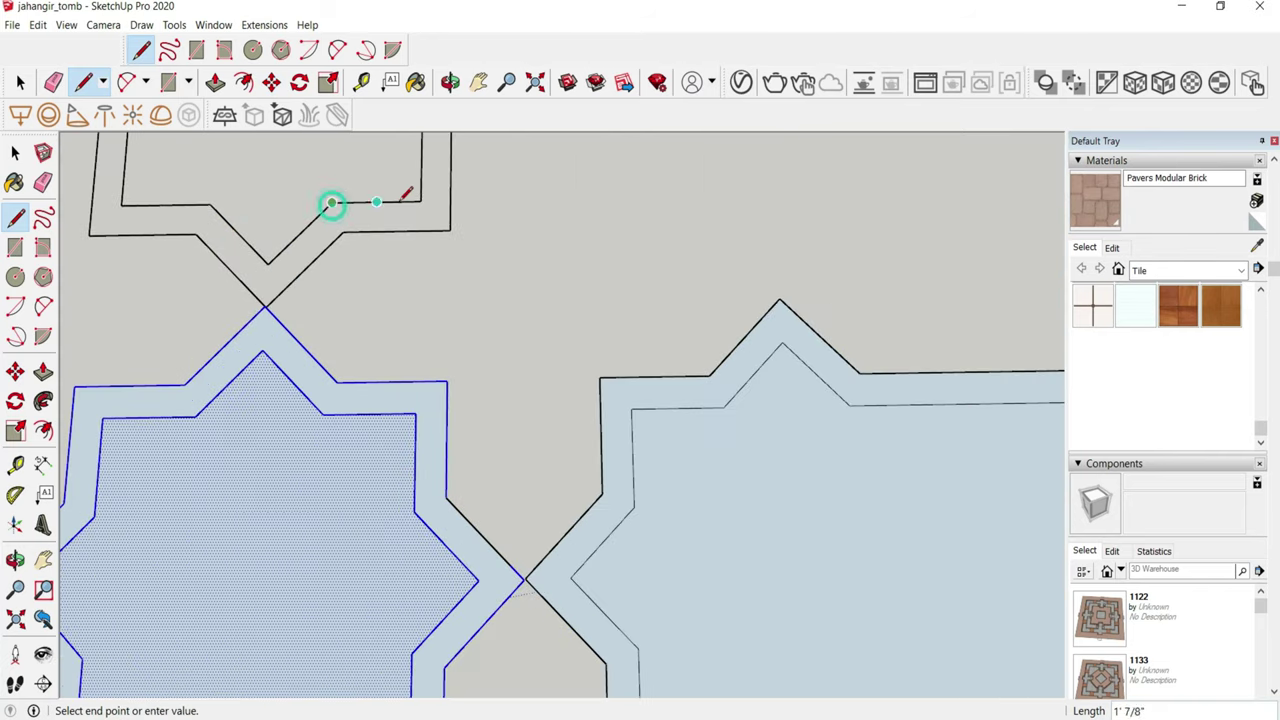
scroll(478, 320, "down", 2)
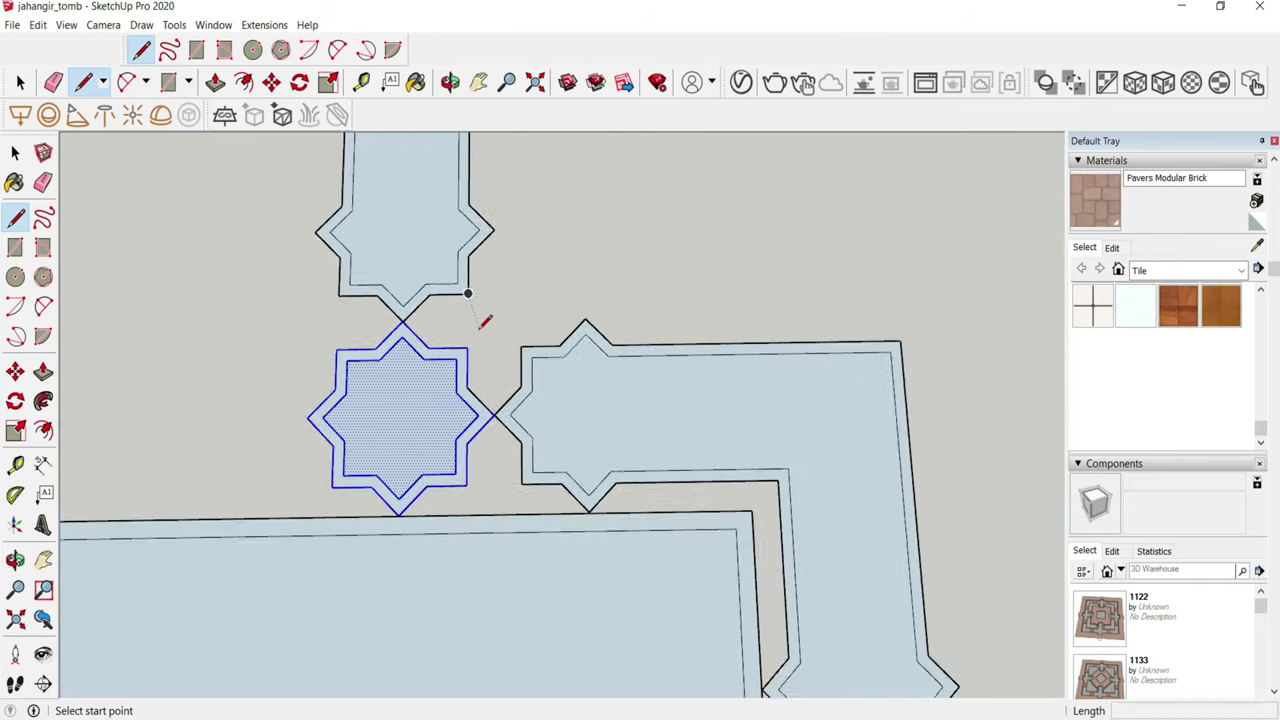
scroll(479, 325, "down", 2)
scroll(481, 327, "down", 2)
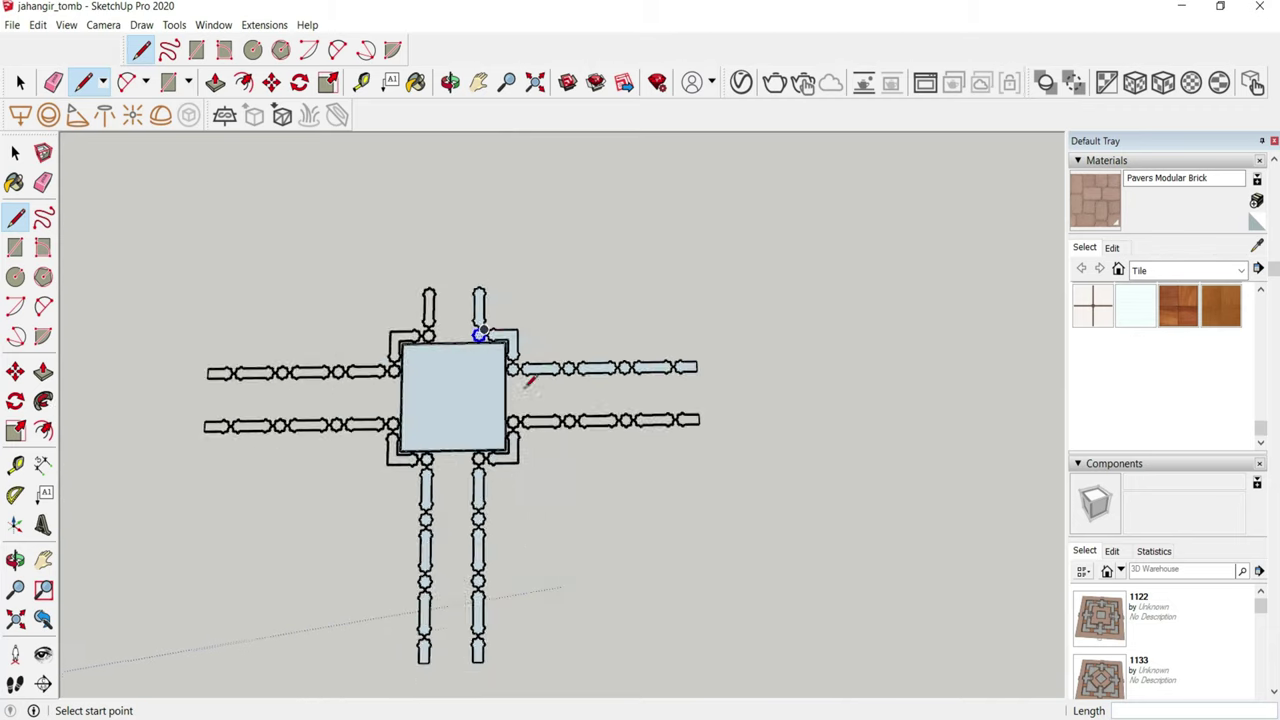
scroll(528, 371, "up", 3)
scroll(543, 340, "down", 1)
key("space")
- Window-select the extra star tile and delete it
scroll(881, 368, "up", 1)
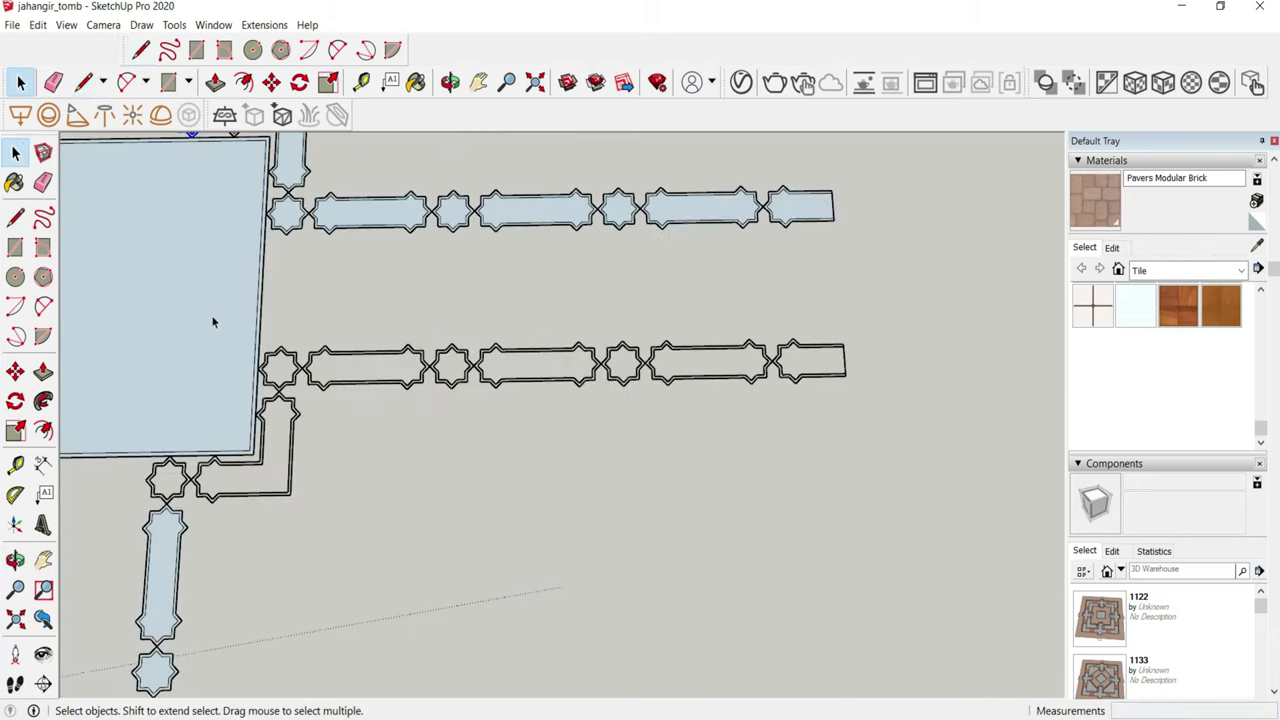
left_click_drag(910, 402, 910, 397)
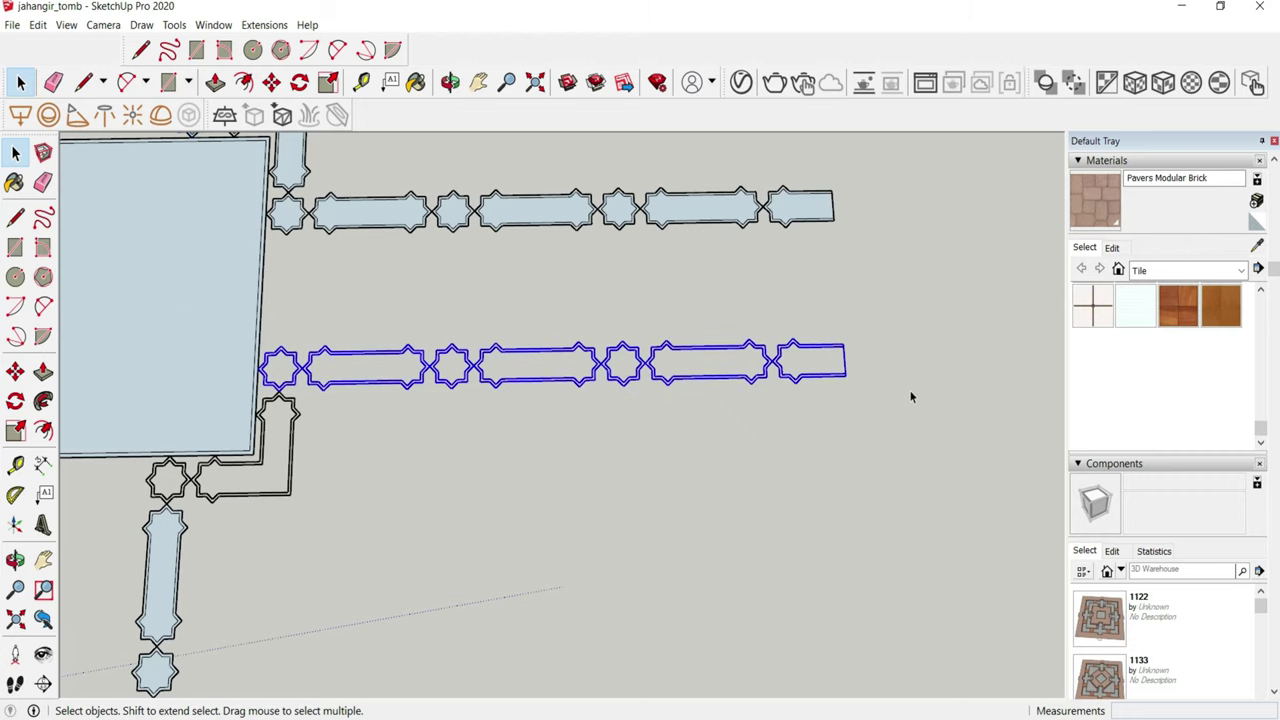
left_click(908, 390)
scroll(269, 337, "up", 4)
scroll(269, 337, "down", 1)
mouse_move(246, 300)
left_mouse_down()
mouse_move(544, 531)
mouse_move(536, 547)
left_mouse_up()
key("Delete")
scroll(536, 547, "down", 1)
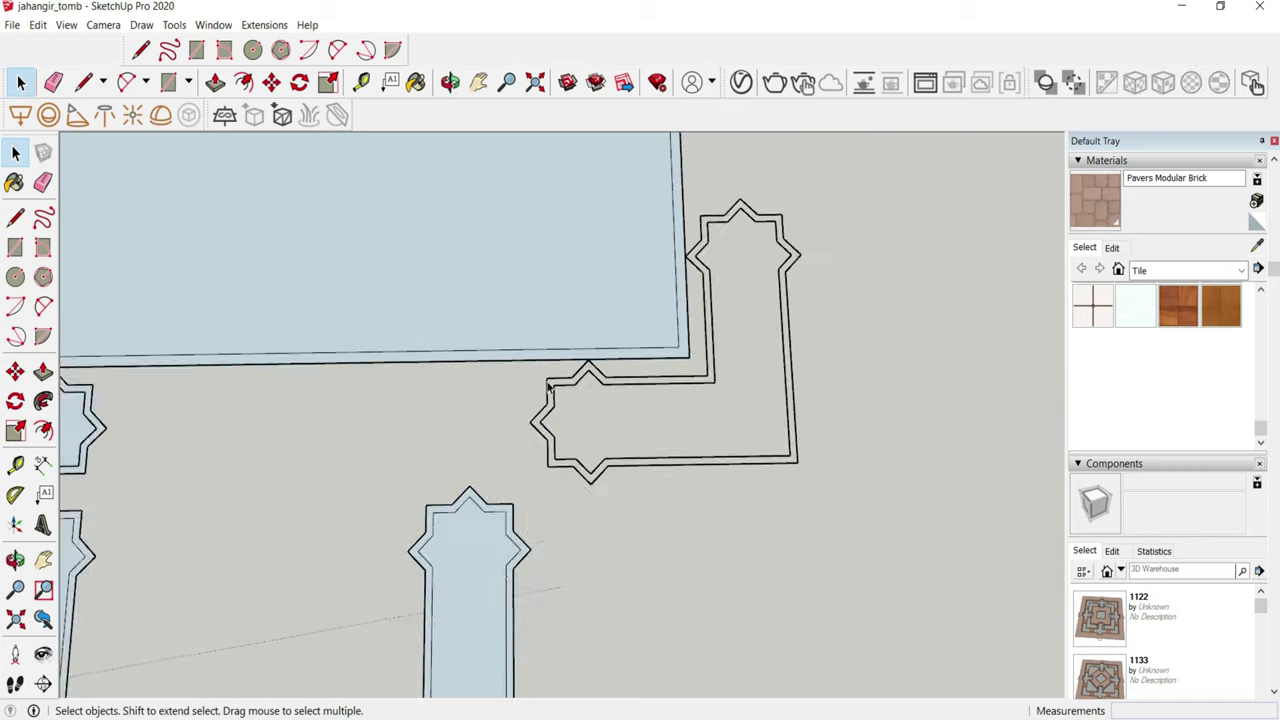
scroll(540, 500, "down", 3)
scroll(565, 414, "up", 3)
scroll(565, 414, "up", 2)
- Retrace edges with the Line tool to refill the L-tile and star faces
key("l")
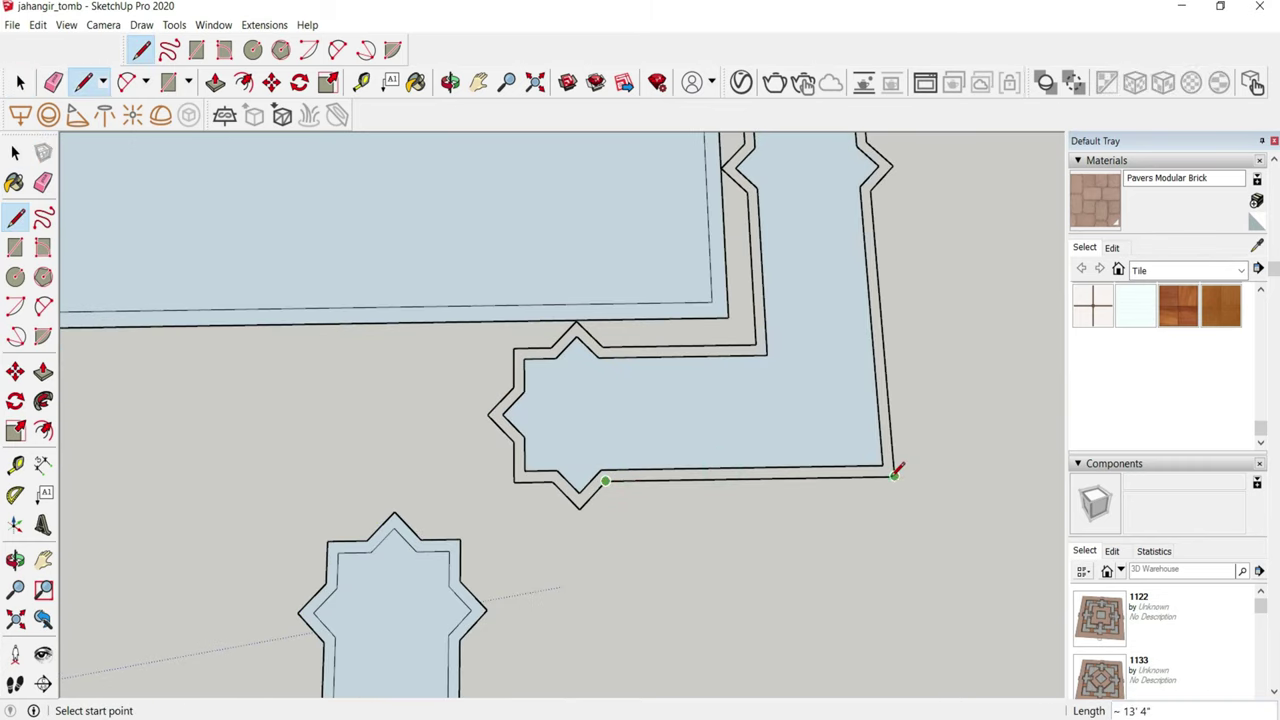
scroll(893, 472, "down", 2)
scroll(543, 366, "up", 1)
scroll(549, 372, "up", 3)
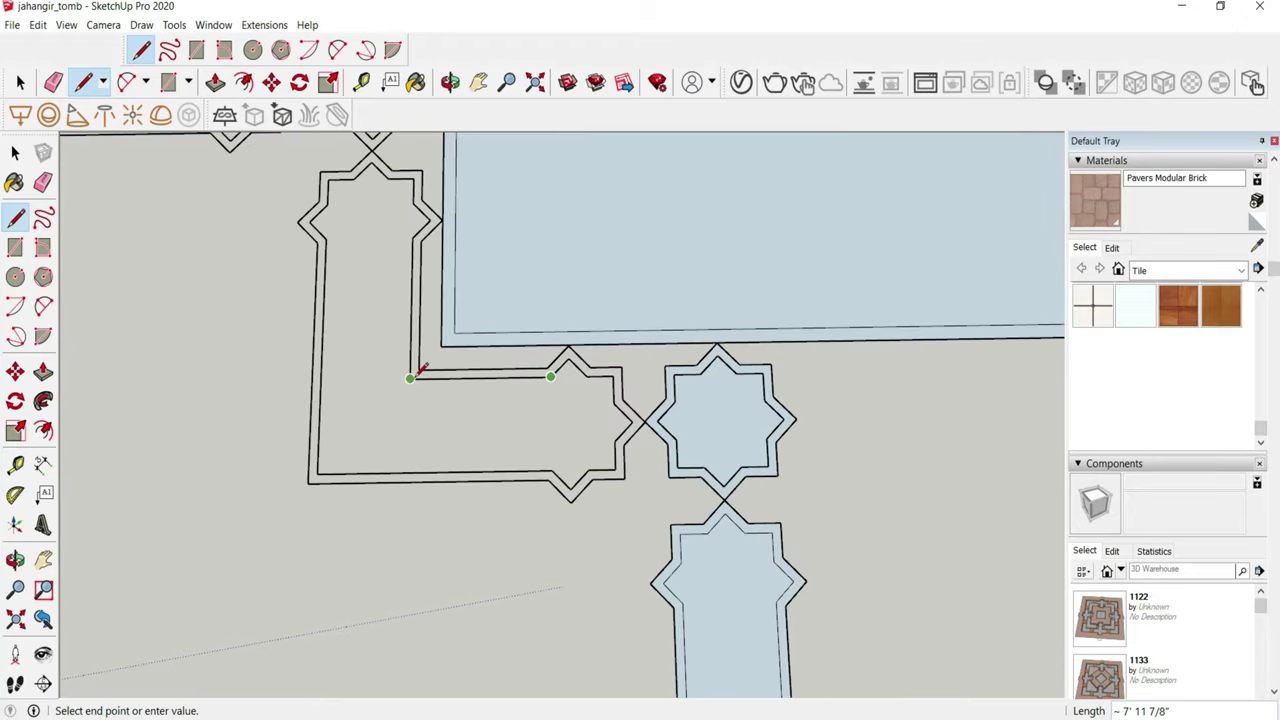
left_click(551, 376)
scroll(548, 370, "down", 3)
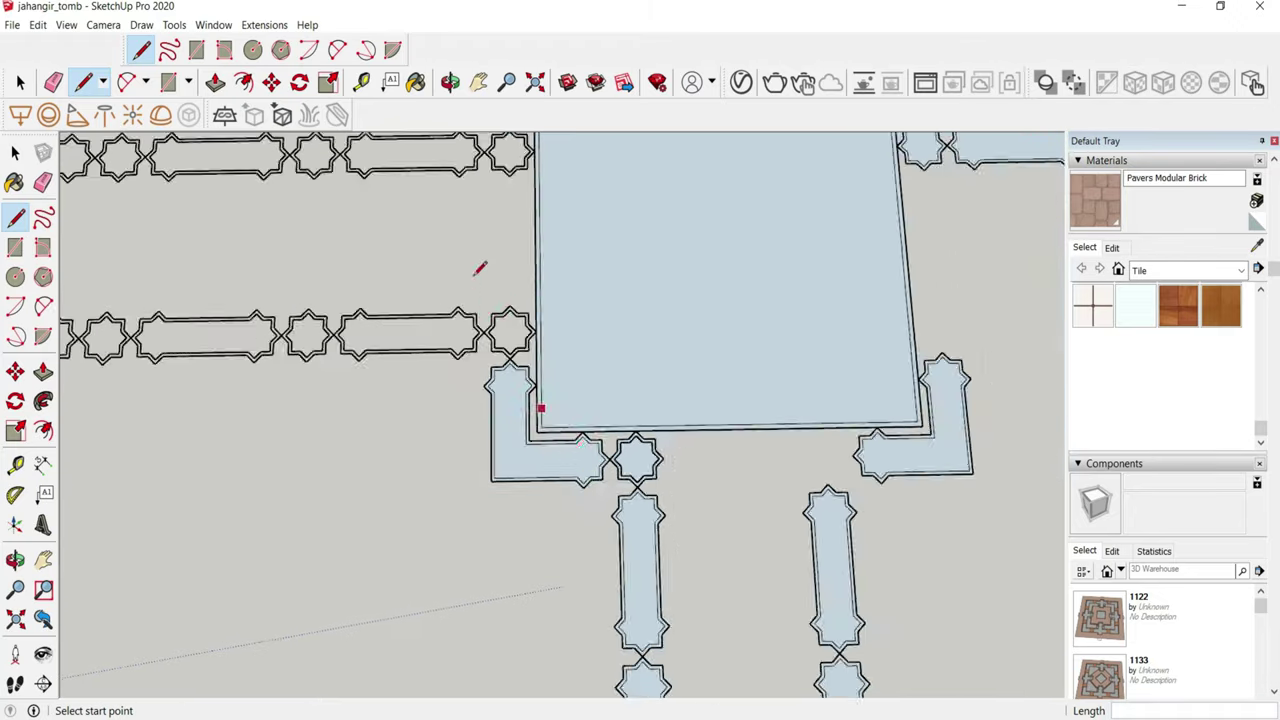
scroll(480, 266, "up", 3)
scroll(503, 343, "up", 2)
left_click(487, 353)
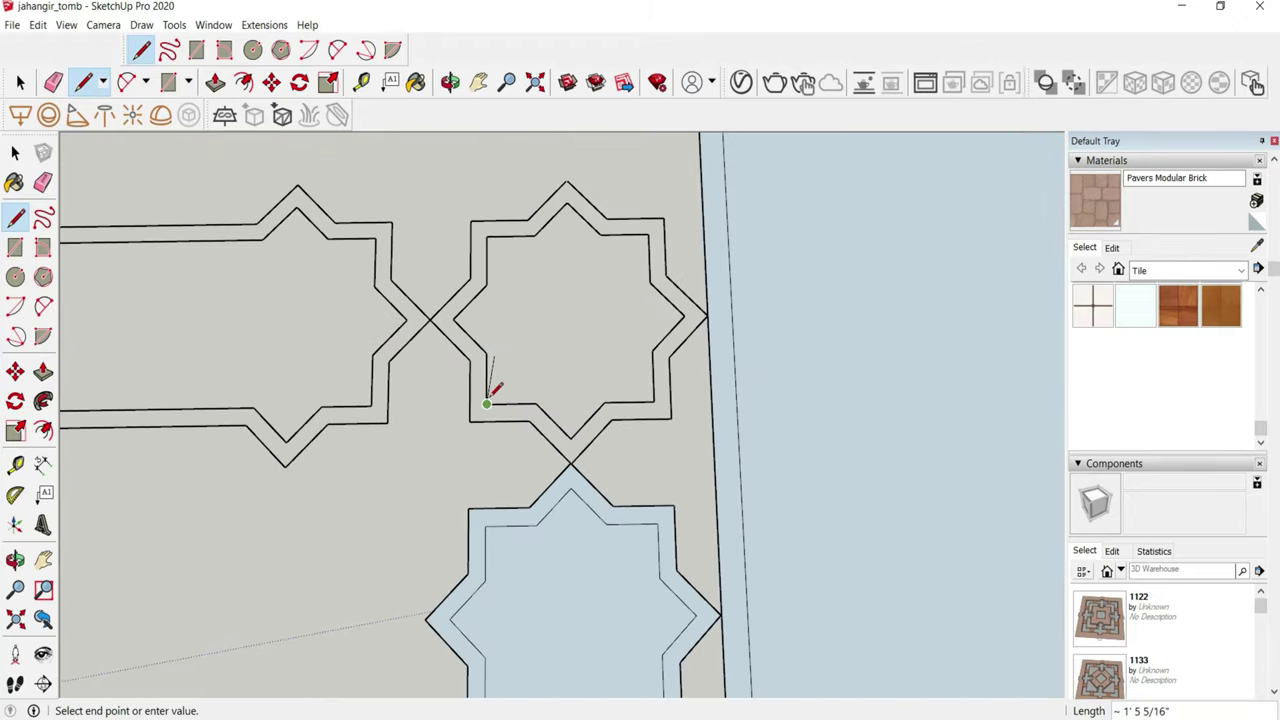
key("space")
- Select the star tile beside the central square to check it is a face
left_click_drag(491, 276, 680, 437)
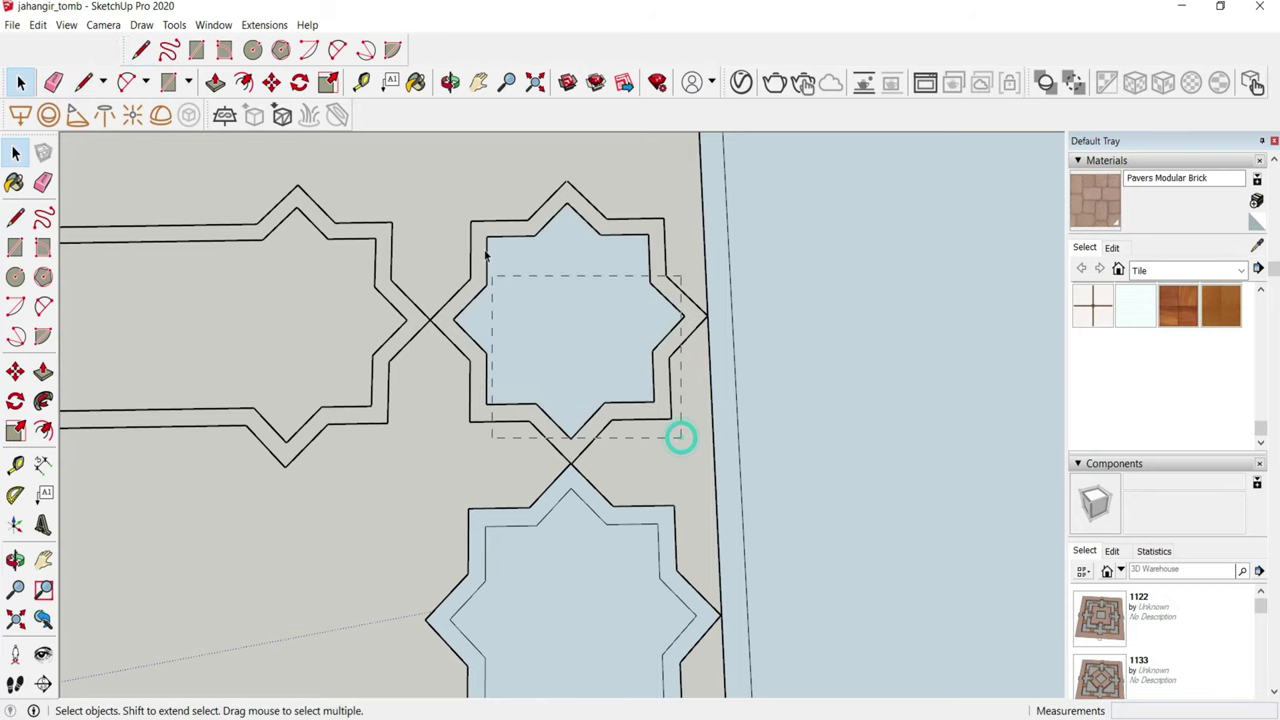
left_click_drag(453, 170, 452, 166)
scroll(452, 166, "down", 2)
scroll(415, 266, "down", 2)
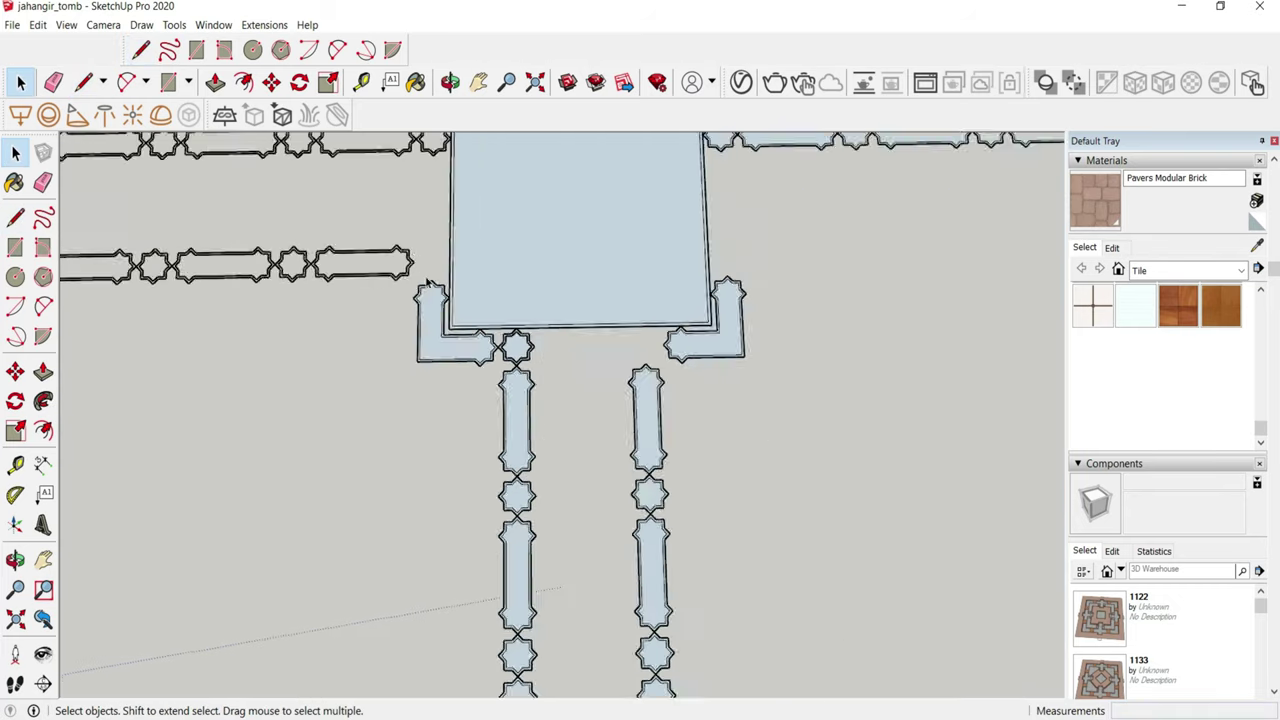
scroll(466, 297, "up", 3)
scroll(466, 297, "up", 3)
scroll(440, 355, "up", 1)
- Clear the selection and select the whole star tile with its outline edges
key("l")
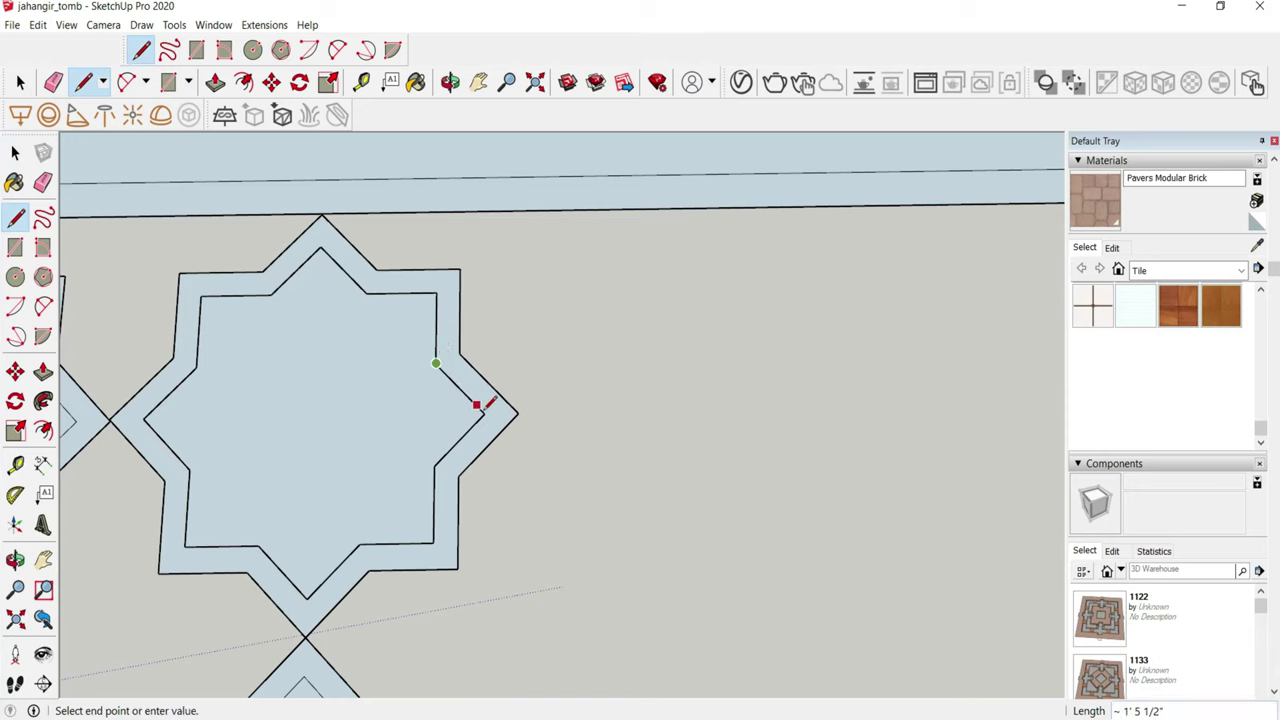
key("space")
scroll(595, 370, "down", 2)
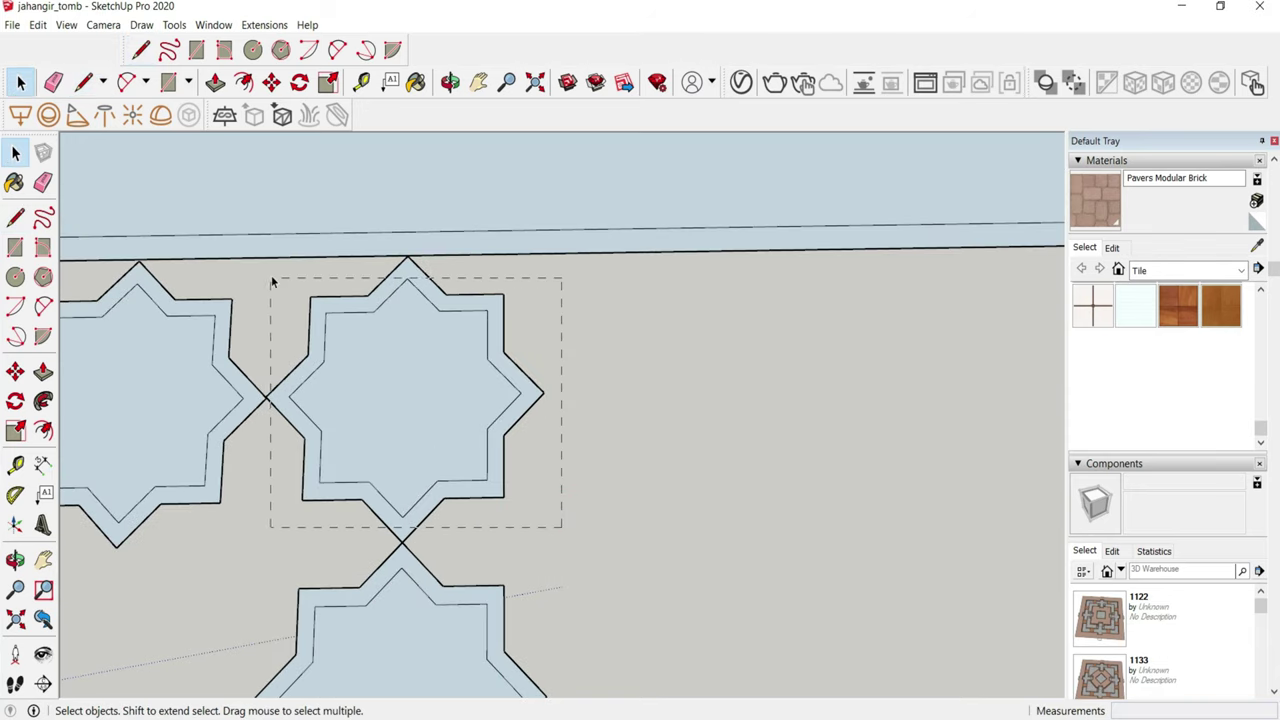
left_click_drag(271, 282, 272, 282)
left_click(281, 285)
left_click_drag(506, 421, 555, 490)
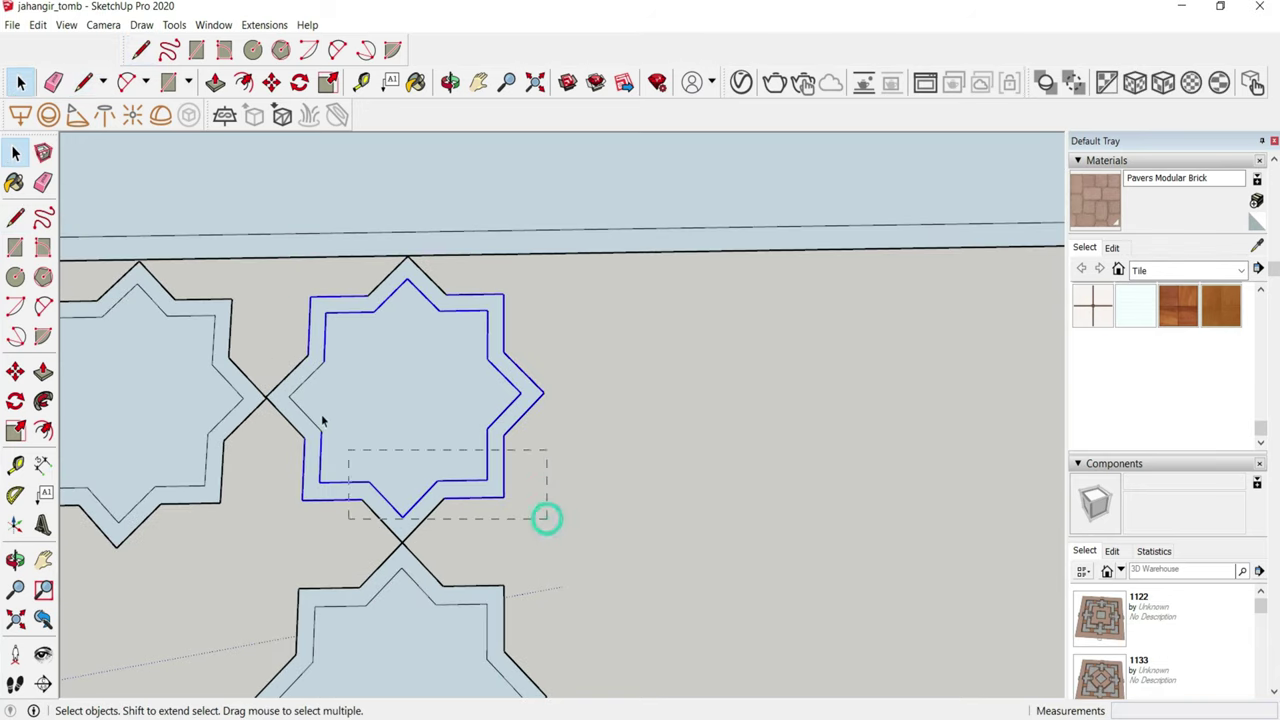
left_click_drag(288, 262, 290, 264)
scroll(300, 410, "up", 2)
scroll(294, 405, "up", 3)
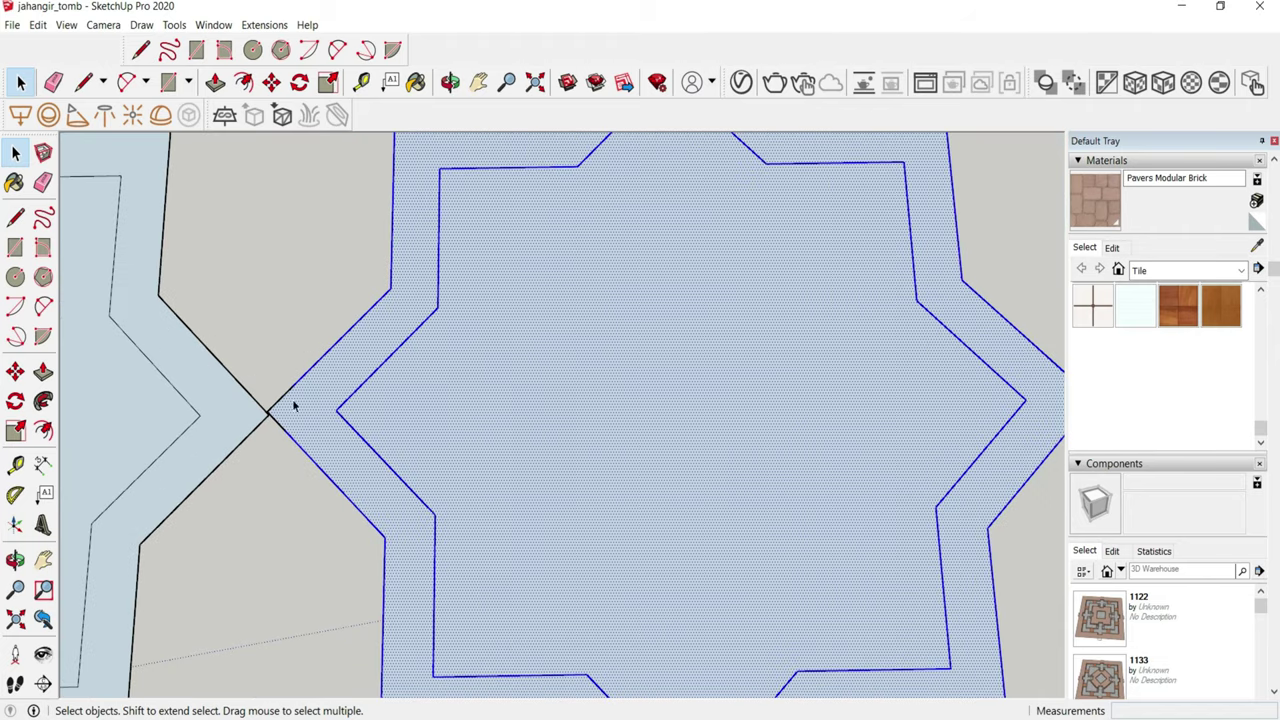
scroll(275, 420, "up", 2)
scroll(266, 404, "up", 1)
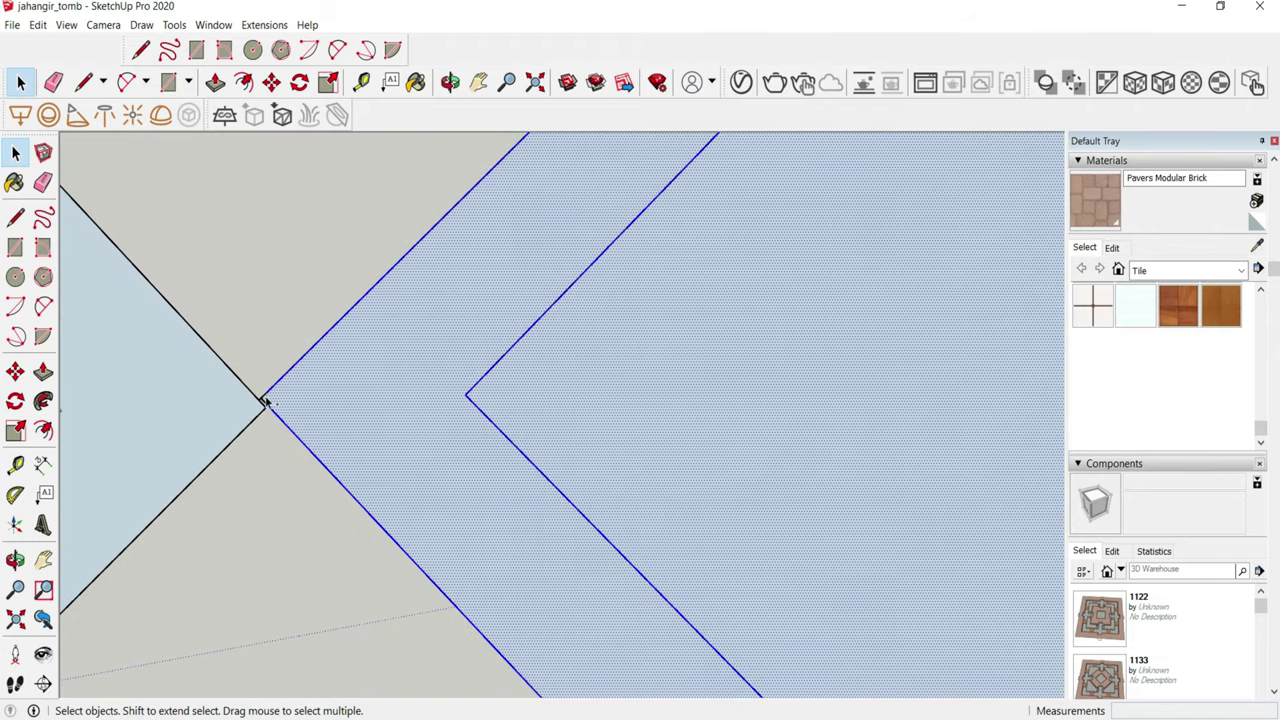
scroll(229, 310, "down", 2)
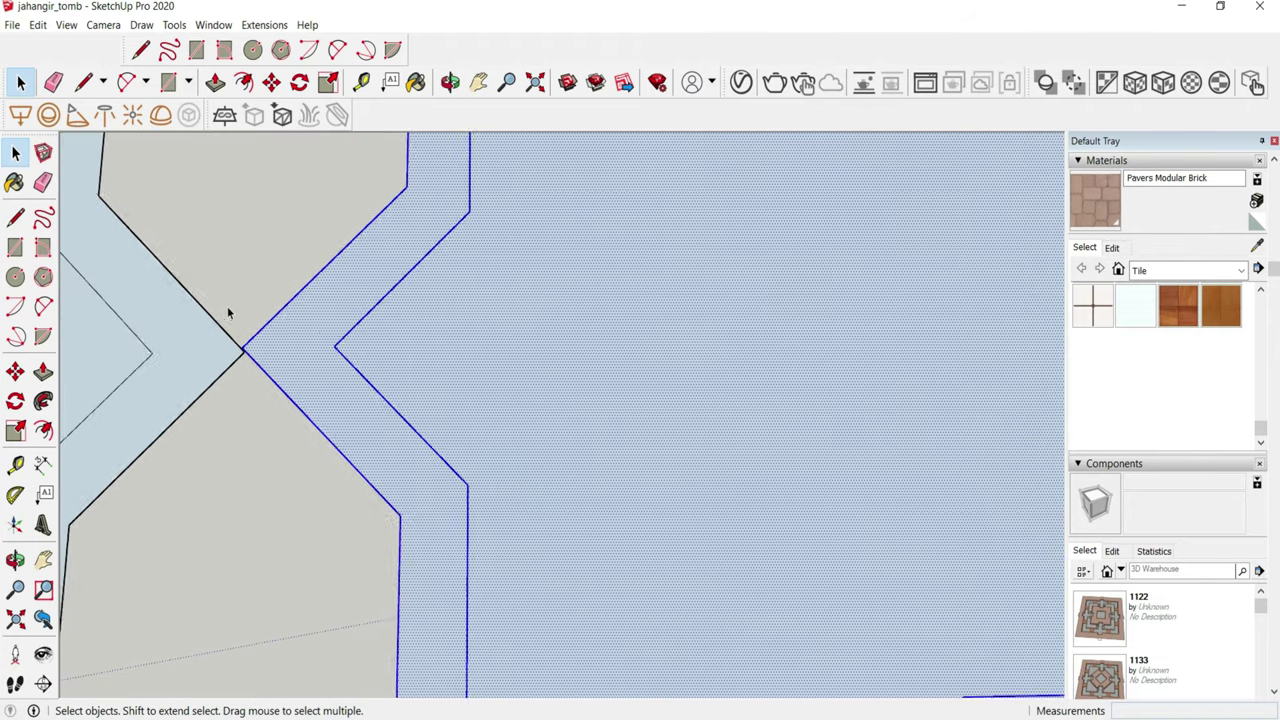
scroll(457, 568, "down", 3)
scroll(458, 555, "up", 3)
- Copy the star by its bottom point onto the lower-left path junction beside the square
key("m")
left_click(460, 552)
key("ctrl")
scroll(406, 543, "down", 2)
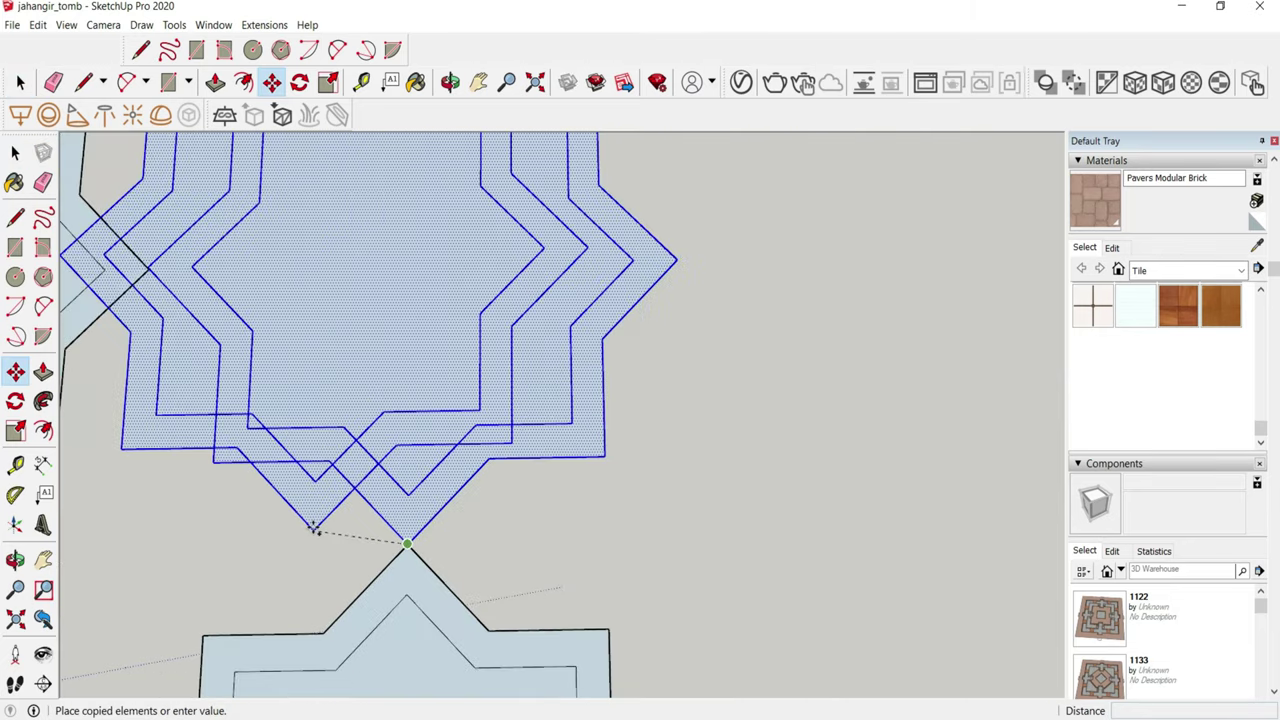
scroll(286, 480, "down", 3)
scroll(637, 486, "down", 2)
scroll(695, 480, "up", 4)
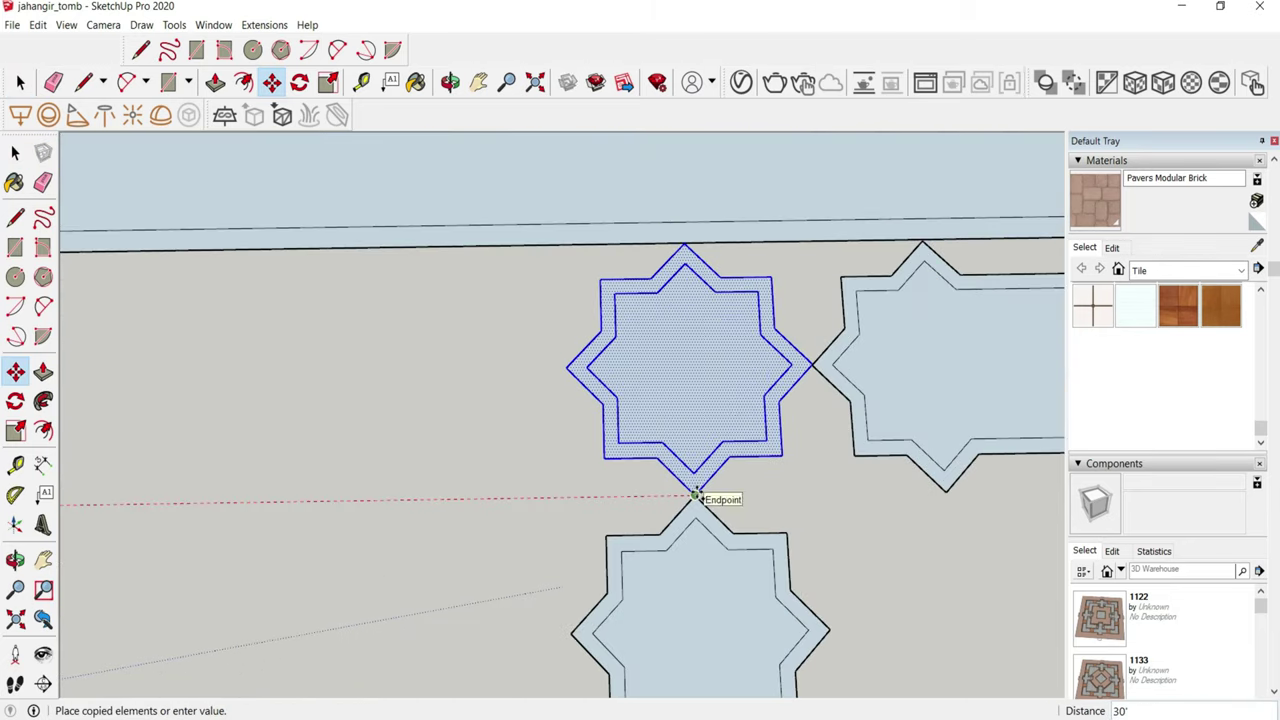
scroll(634, 531, "down", 2)
scroll(600, 535, "down", 3)
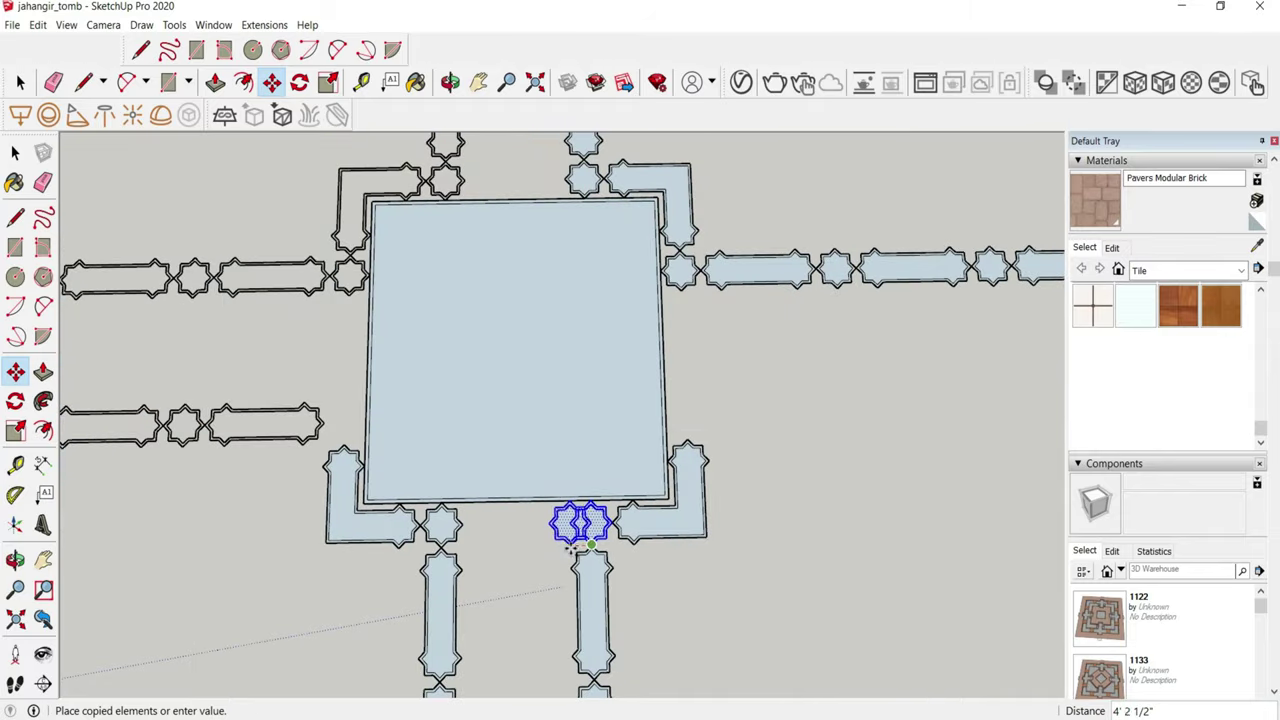
scroll(587, 545, "down", 1)
scroll(400, 452, "up", 3)
scroll(404, 440, "up", 2)
left_click(398, 486)
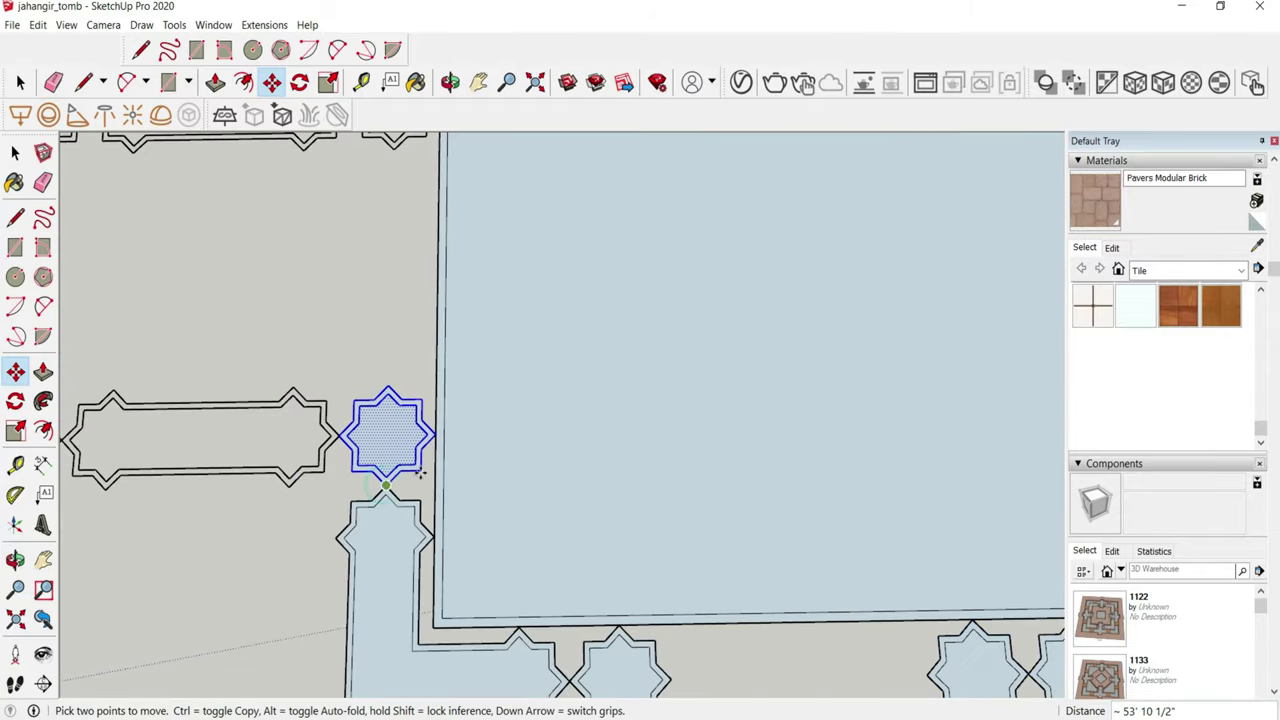
scroll(419, 418, "up", 1)
scroll(440, 430, "down", 2)
scroll(443, 434, "down", 2)
scroll(540, 491, "up", 2)
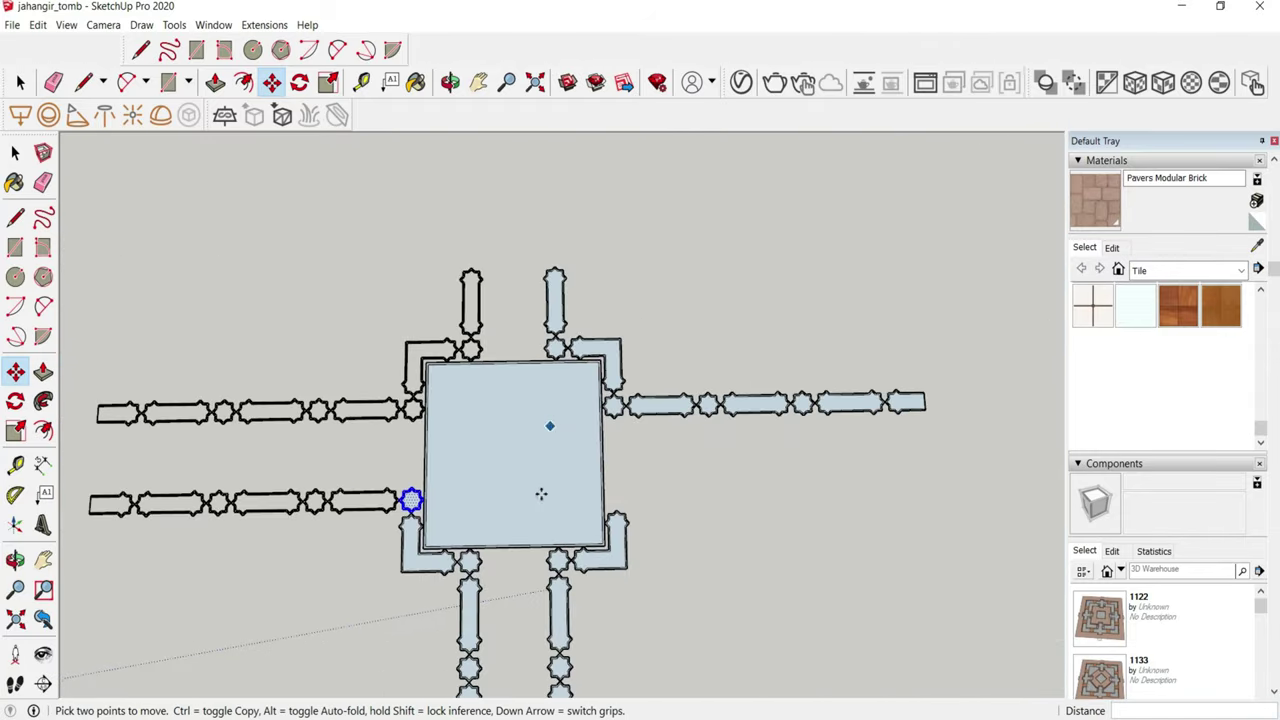
scroll(666, 472, "up", 2)
key("space")
scroll(686, 371, "down", 2)
scroll(1008, 315, "up", 2)
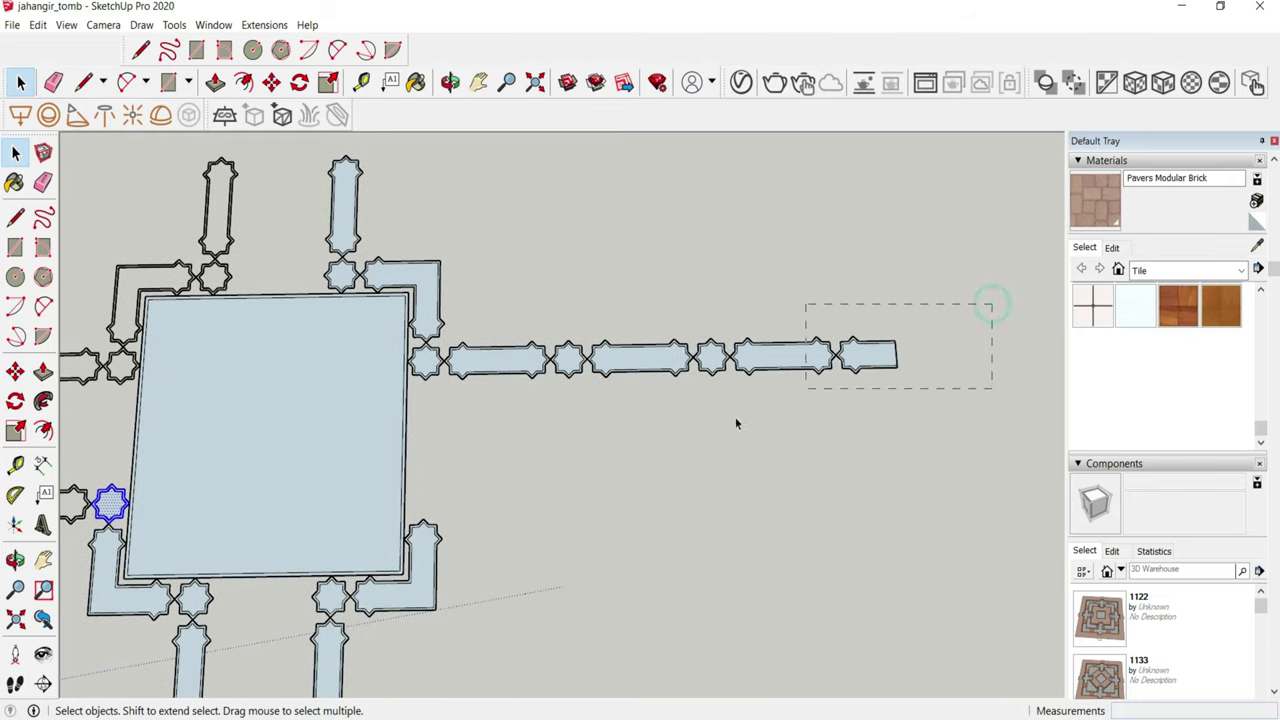
- Copy the right-hand path arm and its adjoining star upward as a parallel path
left_click_drag(479, 437, 479, 437)
scroll(530, 380, "up", 2)
scroll(580, 325, "up", 2)
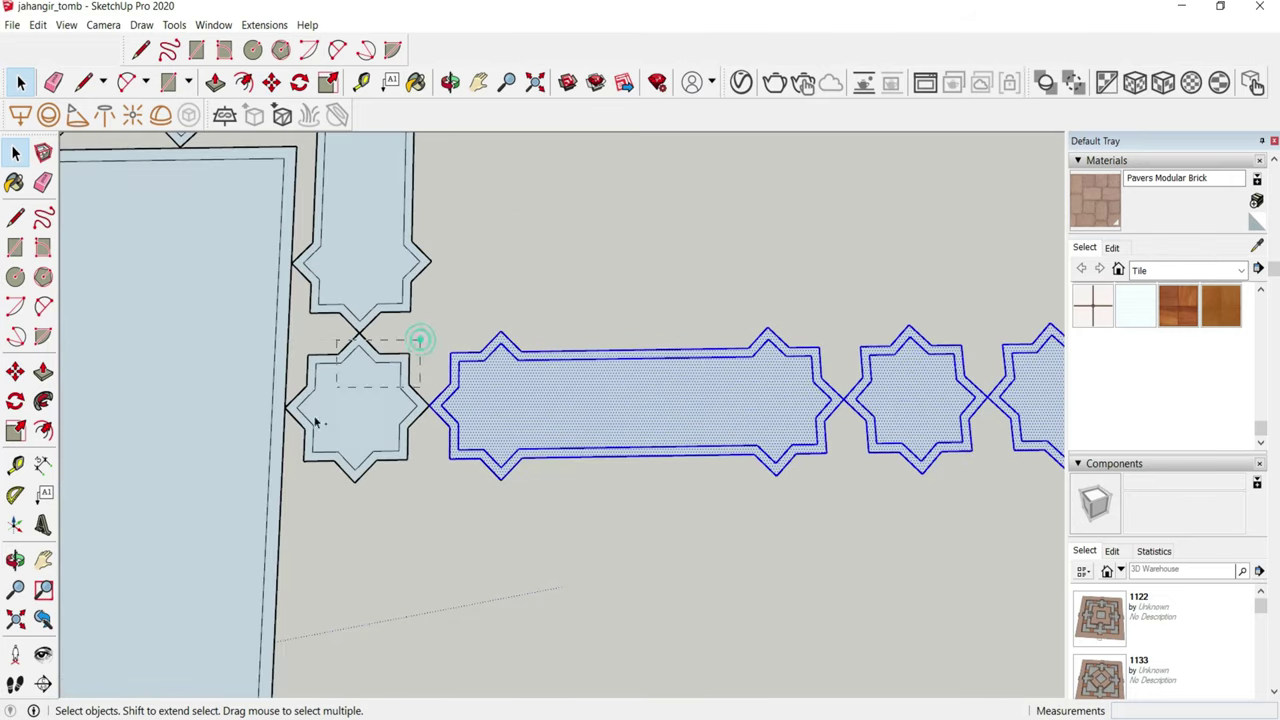
left_click_drag(297, 481, 305, 484, "shift")
key("m")
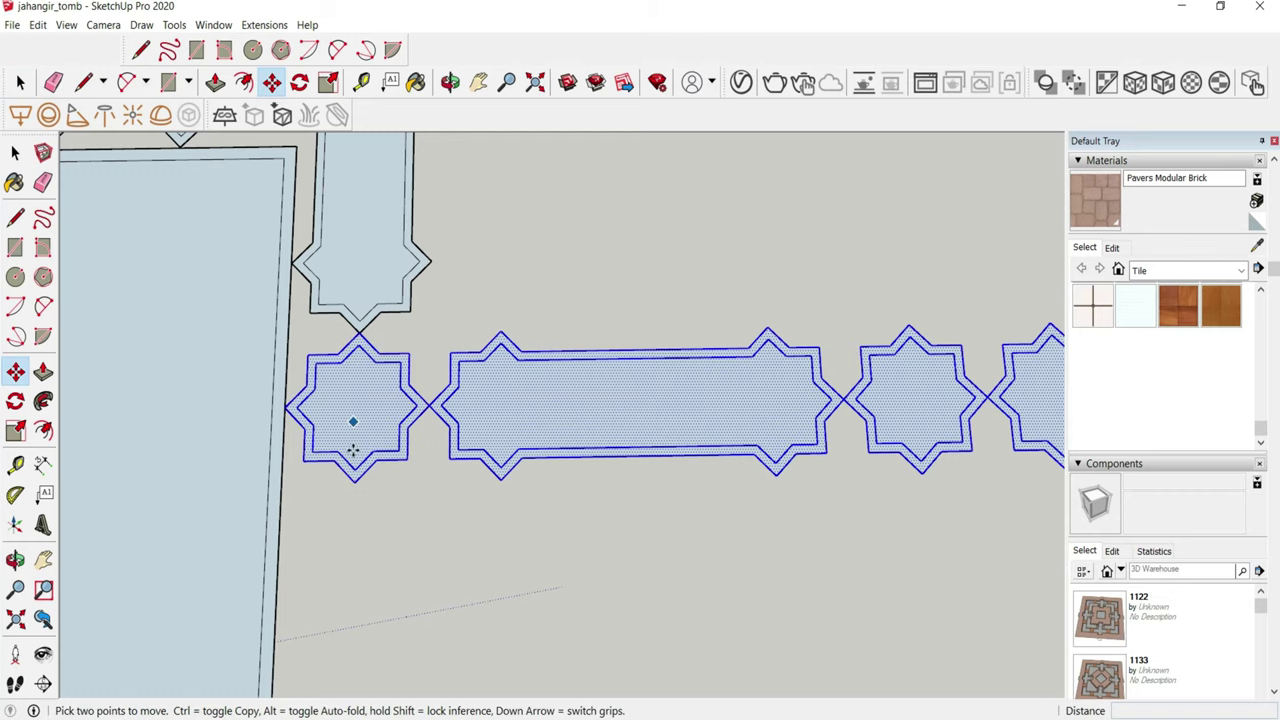
key("ctrl")
left_click(355, 485)
scroll(355, 485, "down", 4)
scroll(365, 510, "up", 5)
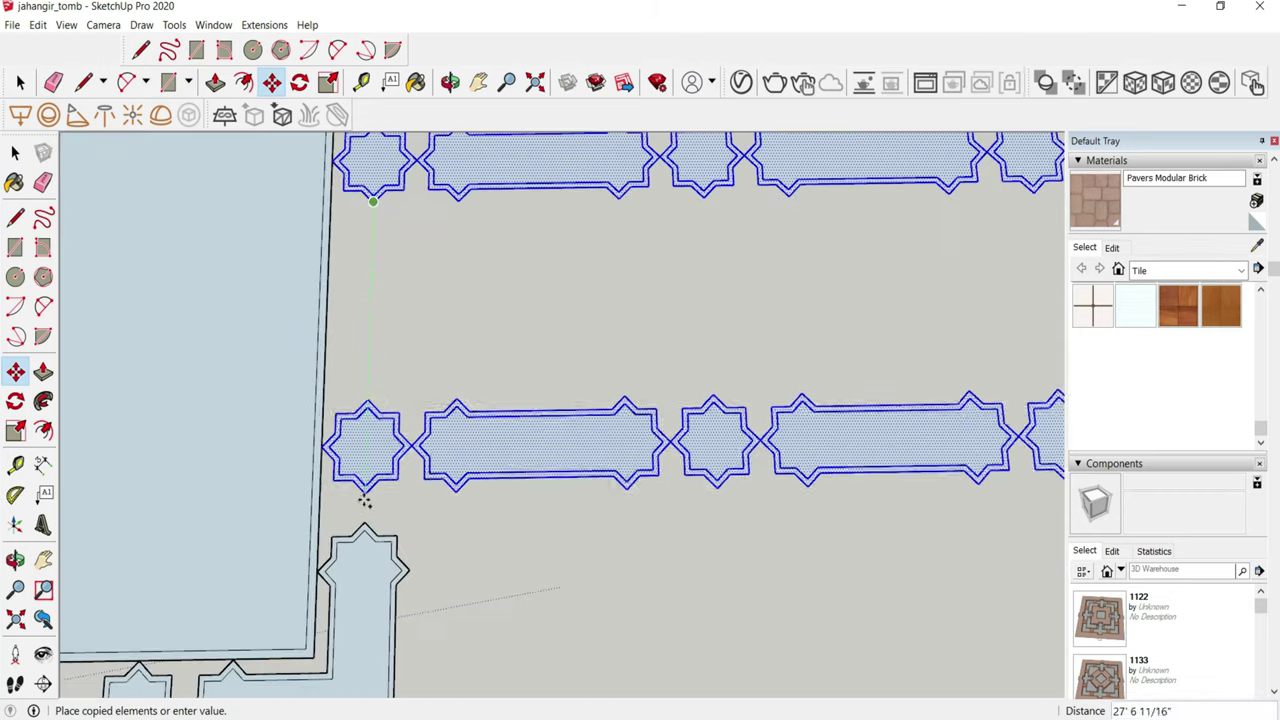
left_click(363, 522)
scroll(471, 437, "down", 4)
scroll(520, 423, "down", 3)
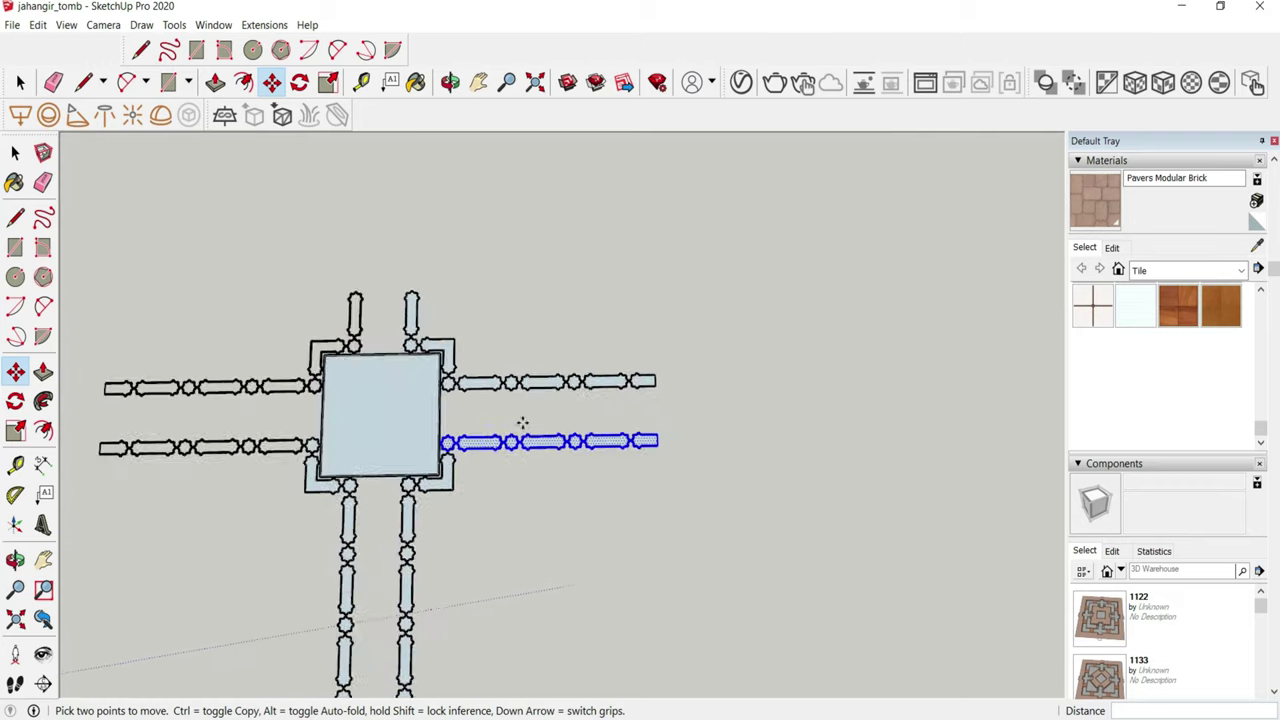
scroll(292, 468, "up", 1)
scroll(292, 468, "down", 1)
scroll(343, 411, "up", 2)
- Delete both left-hand star paths
key("space")
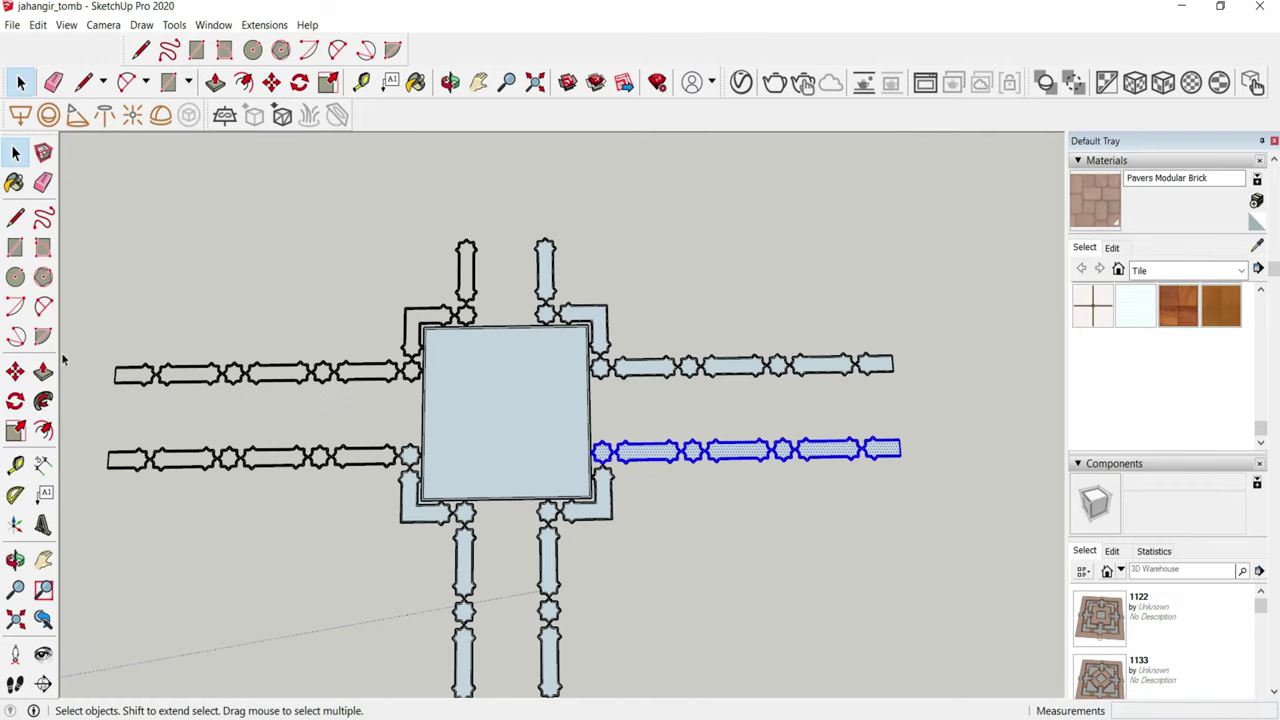
left_click_drag(400, 550, 400, 550)
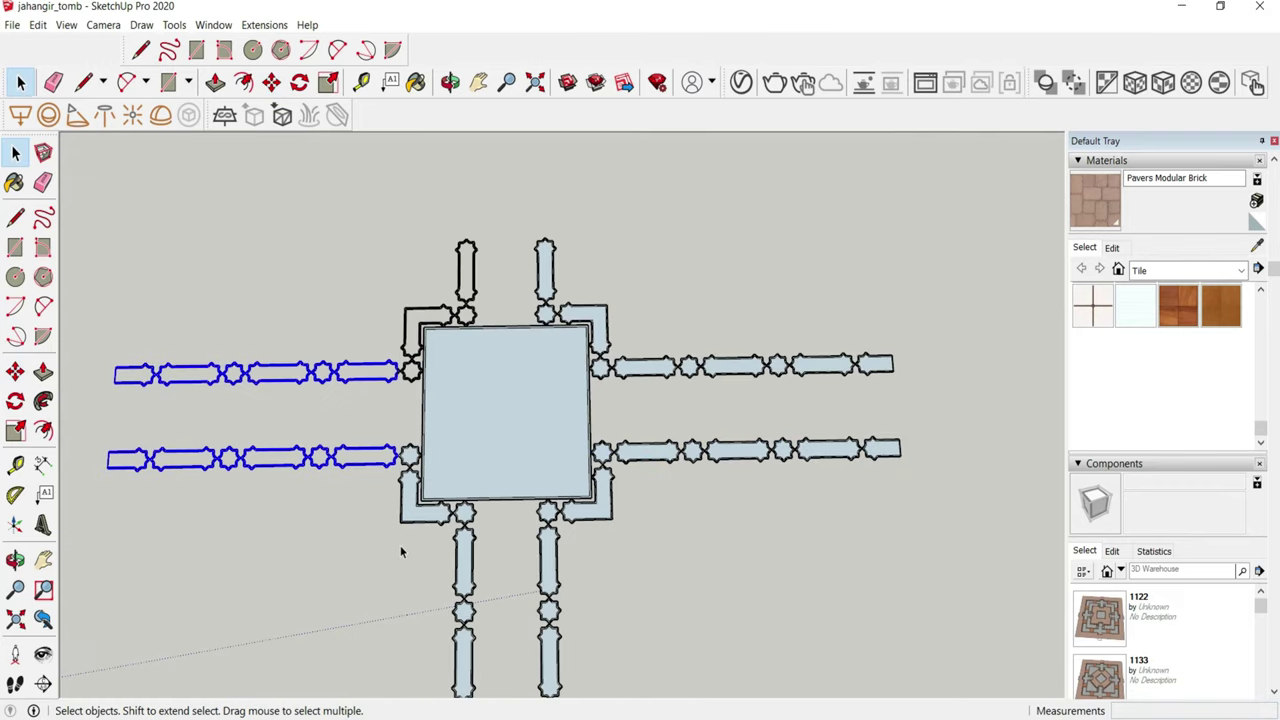
key("Delete")
scroll(403, 375, "up", 1)
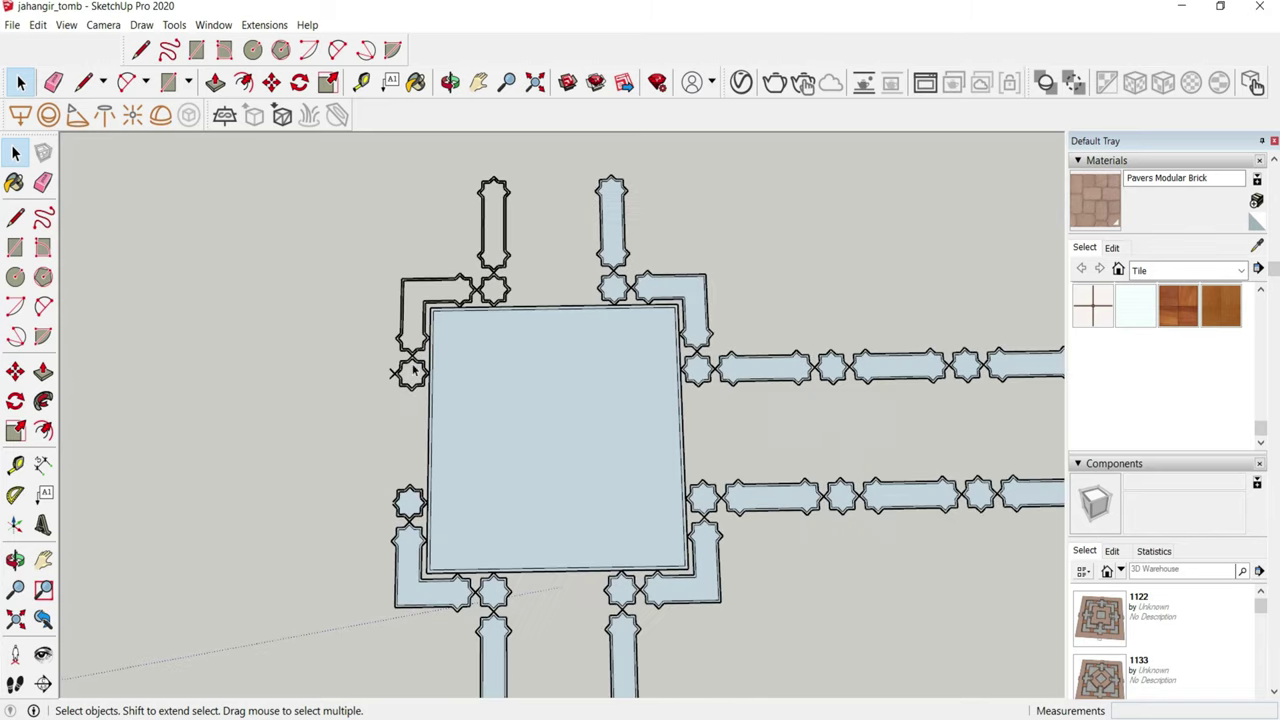
scroll(405, 380, "up", 2)
scroll(405, 490, "up", 2)
scroll(407, 465, "up", 1)
- Draw a line off a star corner at the crossing, then delete and restore a star edge
key("l")
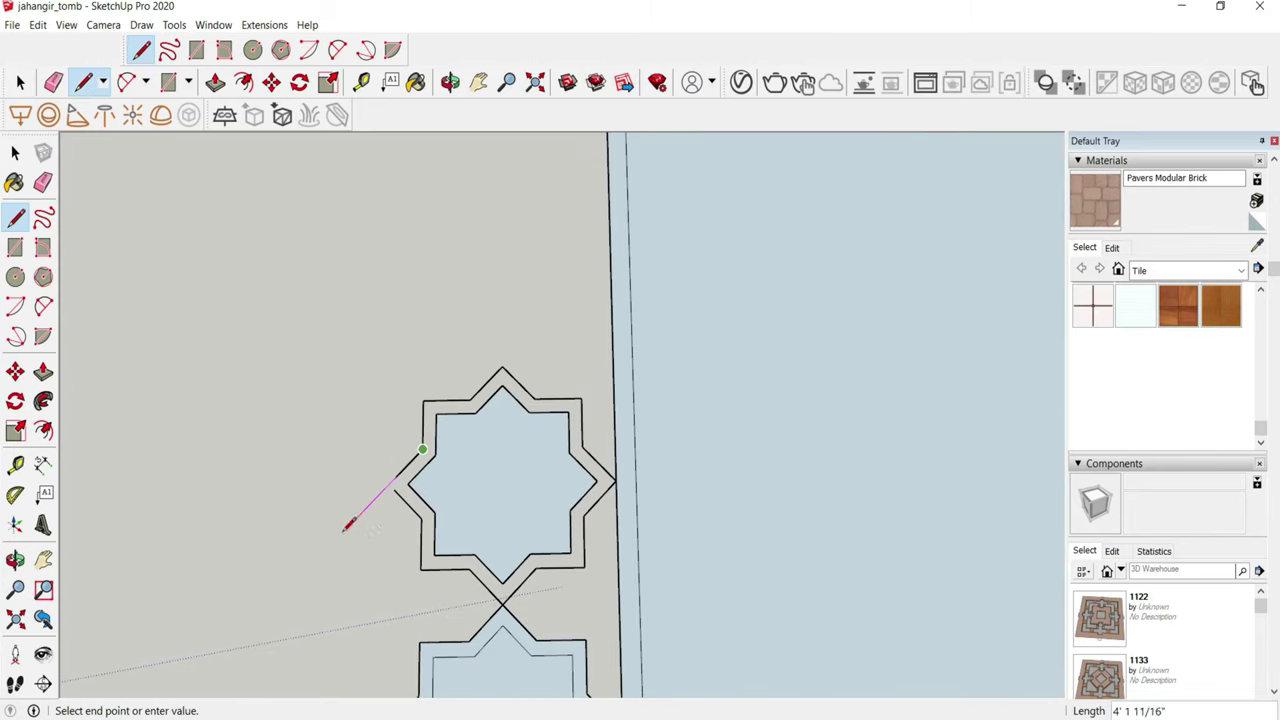
left_click(334, 428)
key("e")
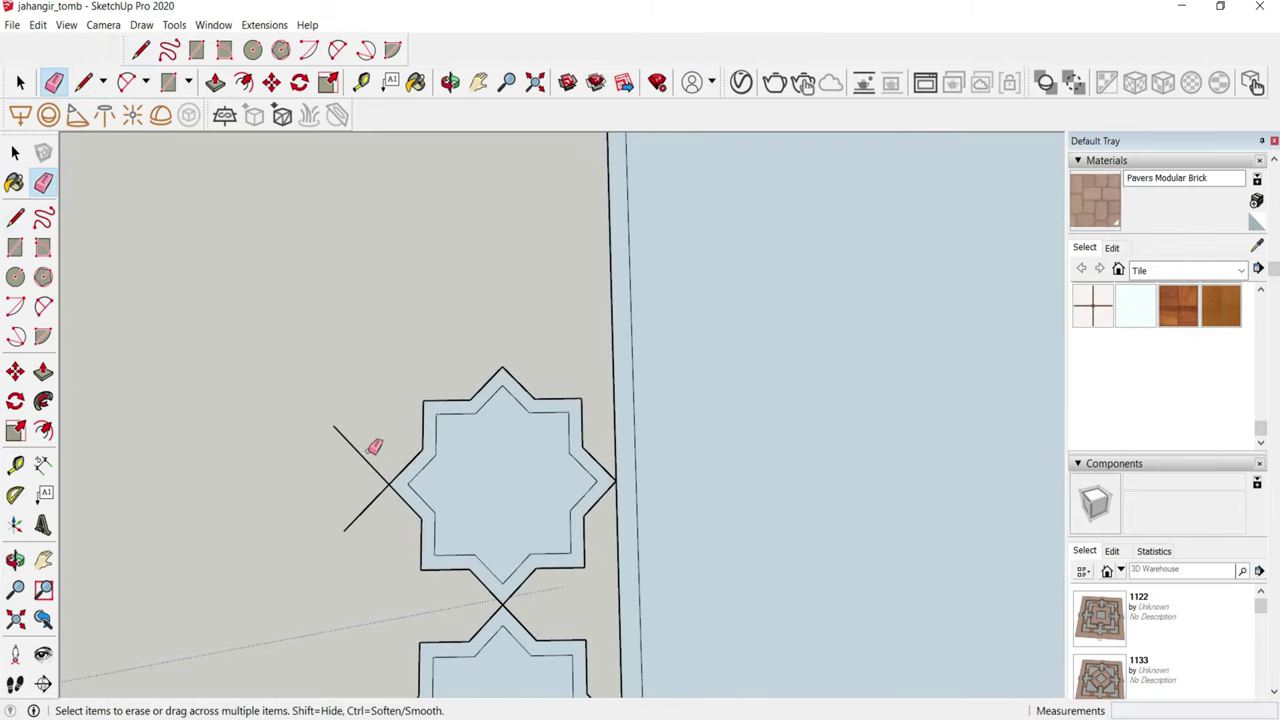
scroll(412, 460, "up", 2)
scroll(420, 457, "up", 2)
key("space")
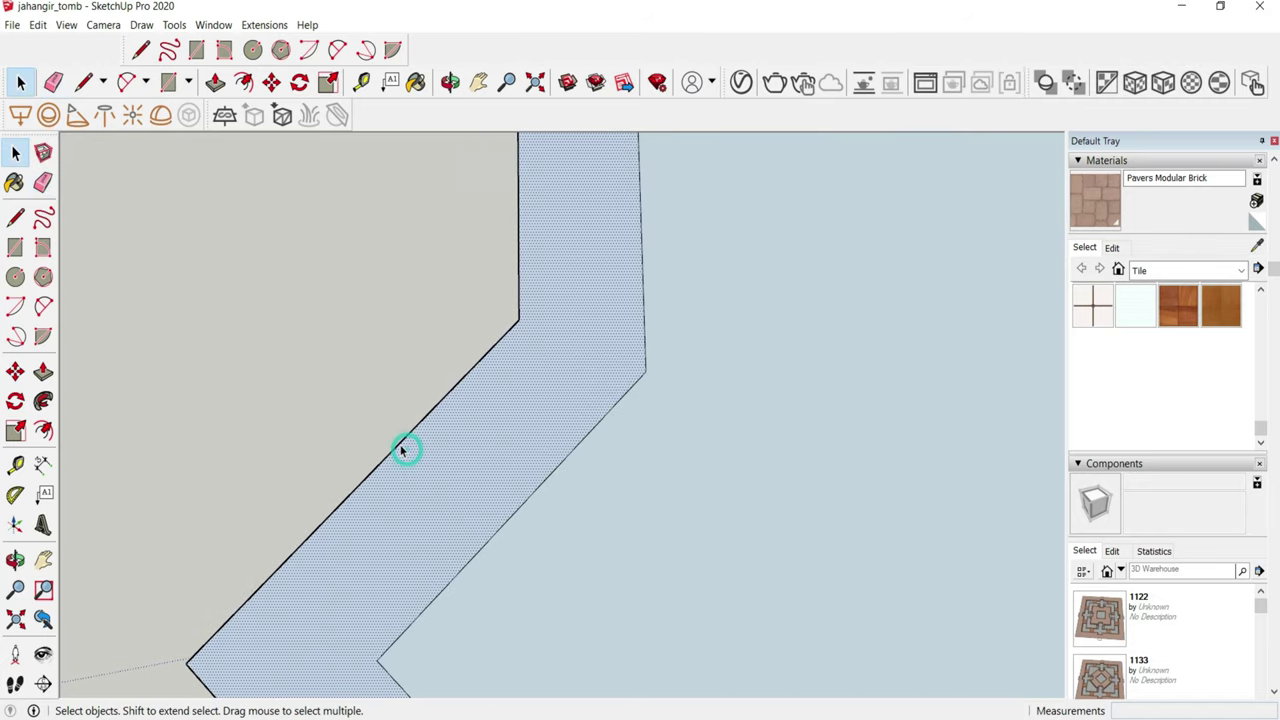
left_click(400, 450)
key("Delete")
key("ctrl+z")
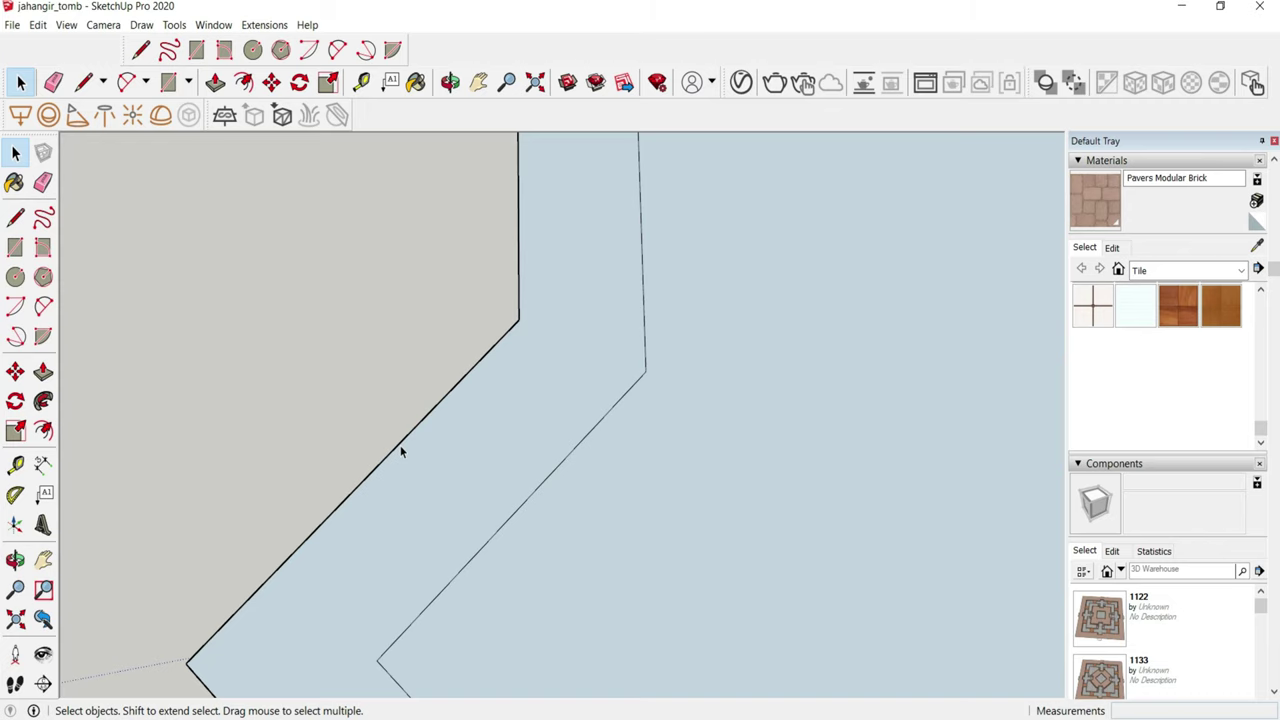
scroll(323, 466, "down", 1)
scroll(317, 463, "down", 2)
scroll(420, 380, "down", 2)
scroll(420, 402, "down", 2)
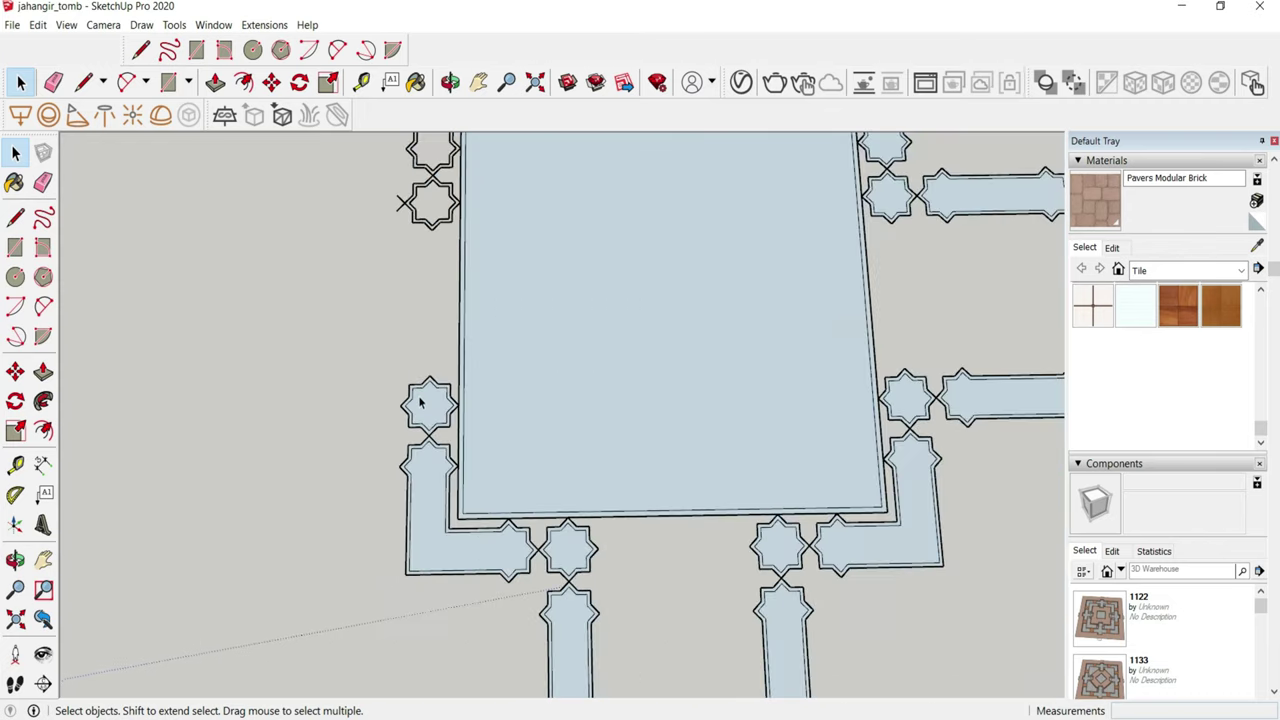
scroll(420, 402, "down", 3)
scroll(394, 291, "up", 2)
scroll(414, 466, "up", 2)
scroll(398, 470, "up", 2)
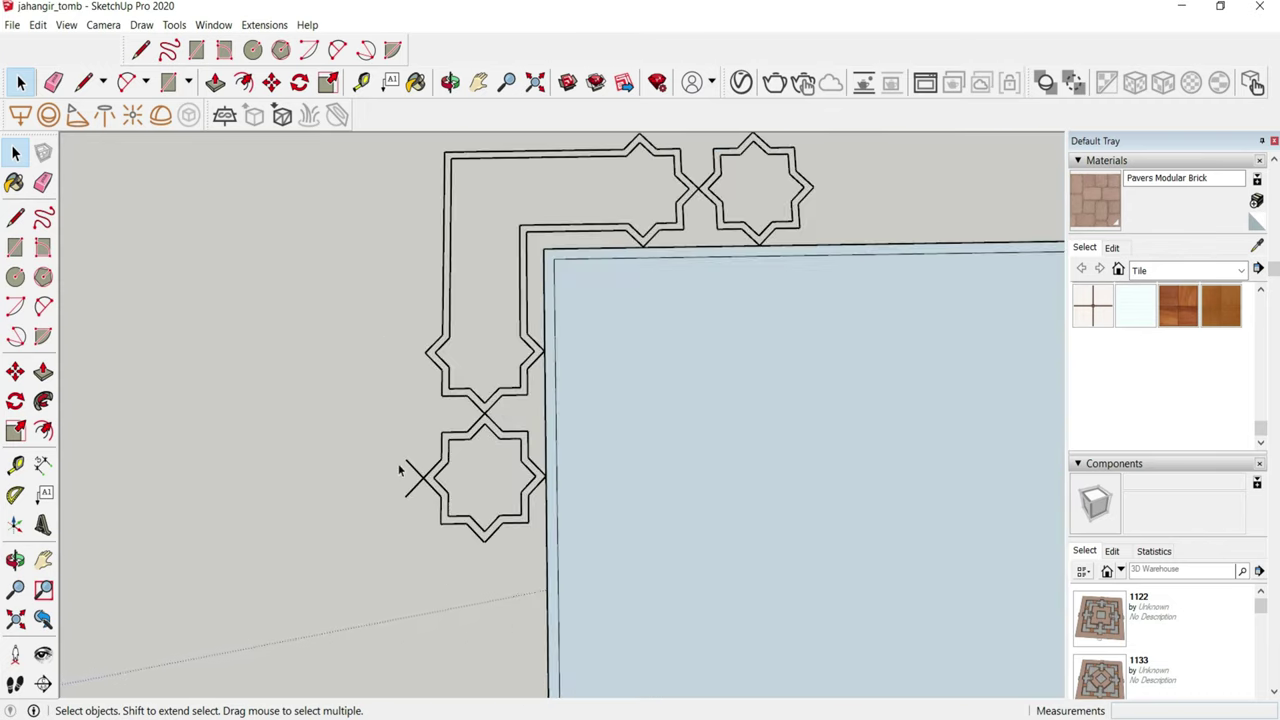
scroll(398, 470, "up", 2)
- Select the lower star's outline edges and the star tiles at the path crossing
key("e")
scroll(476, 426, "up", 3)
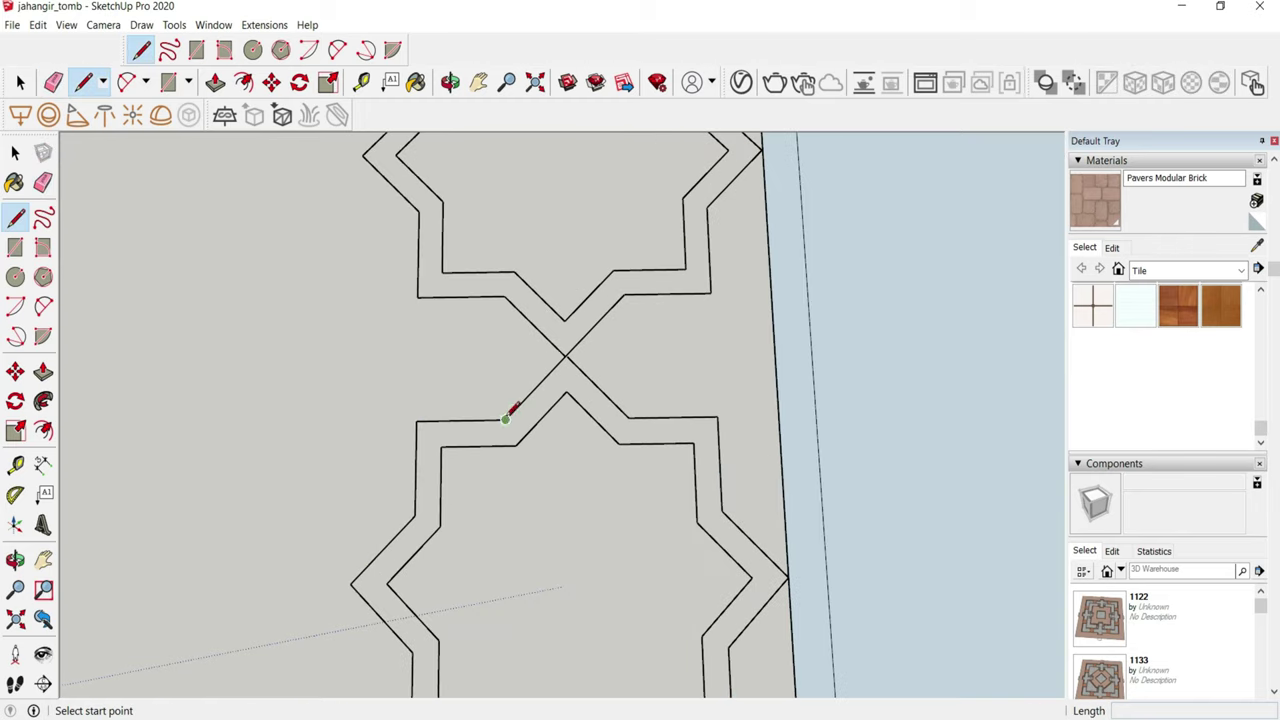
scroll(512, 362, "up", 1)
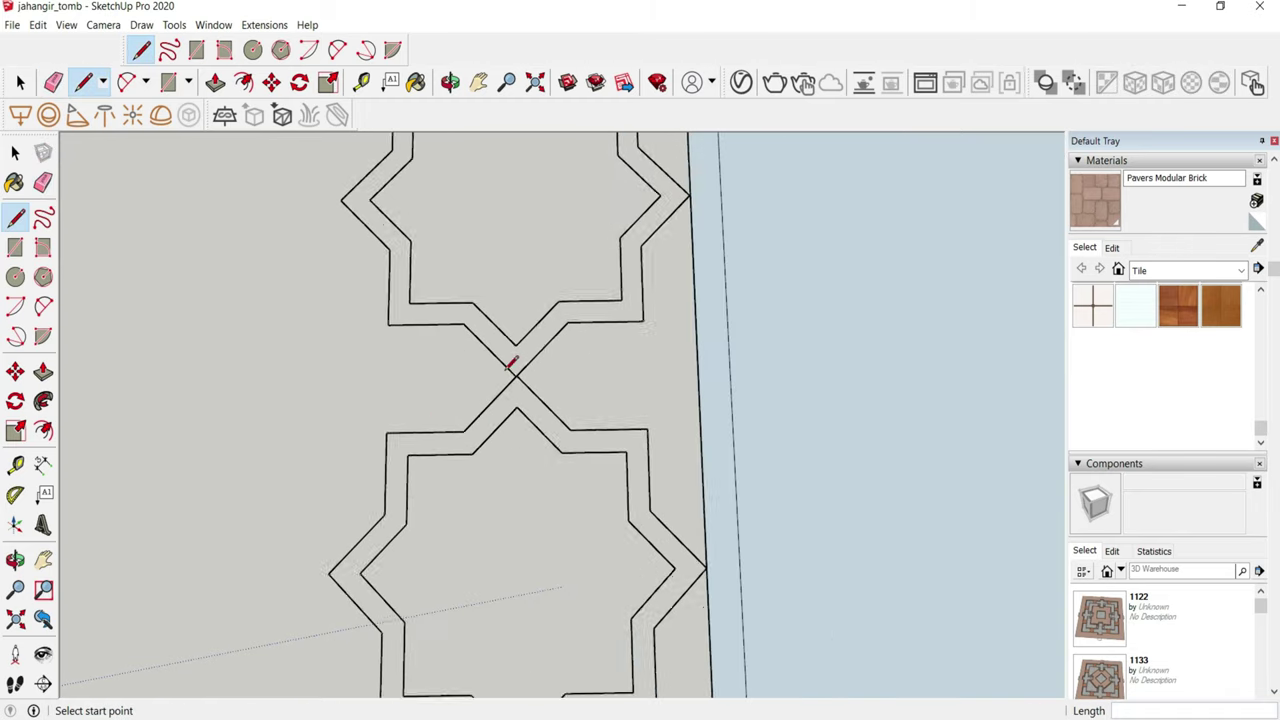
scroll(518, 367, "up", 2)
scroll(515, 370, "up", 2)
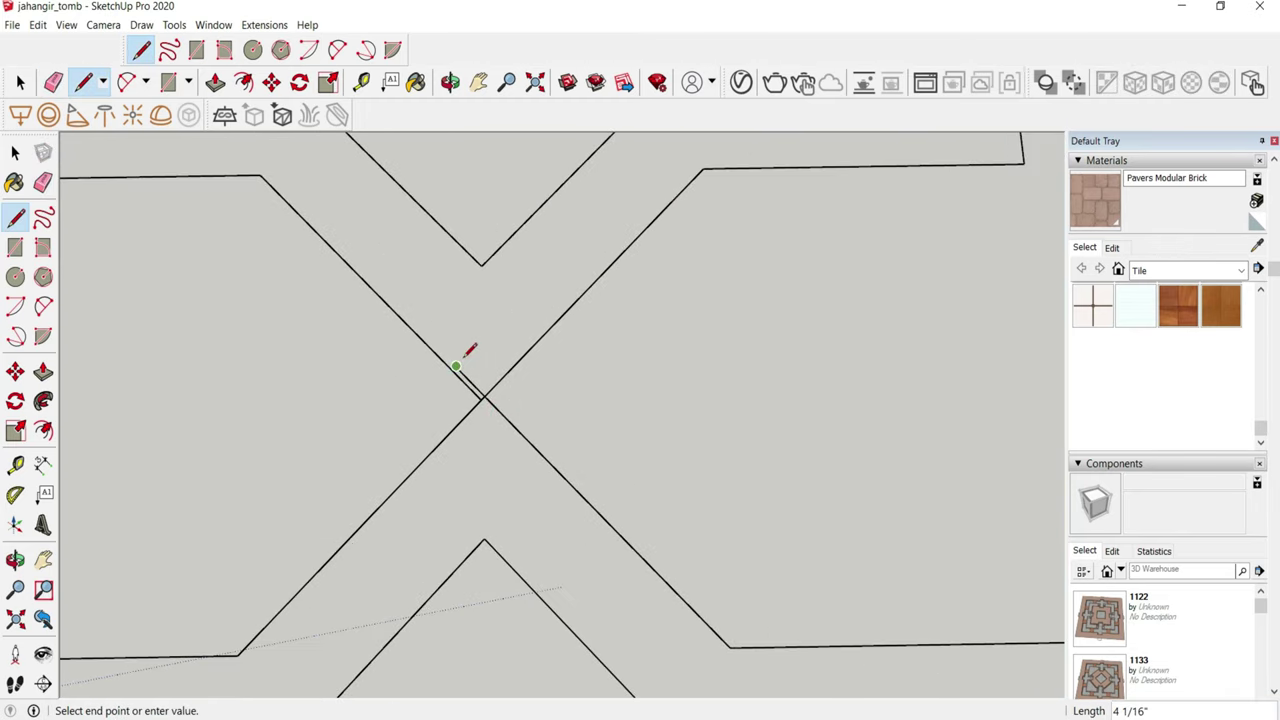
scroll(465, 355, "down", 3)
key("space")
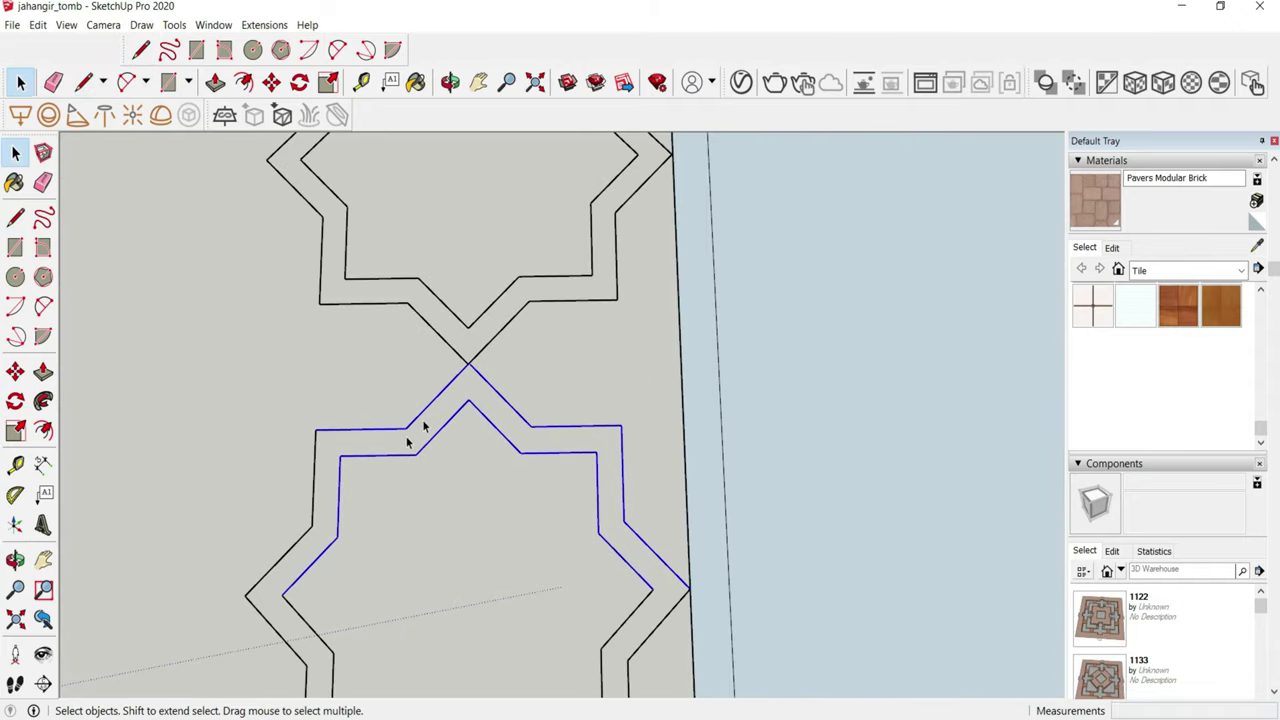
scroll(405, 445, "down", 3)
left_click_drag(320, 420, 748, 646)
scroll(457, 465, "up", 2)
scroll(355, 515, "up", 2)
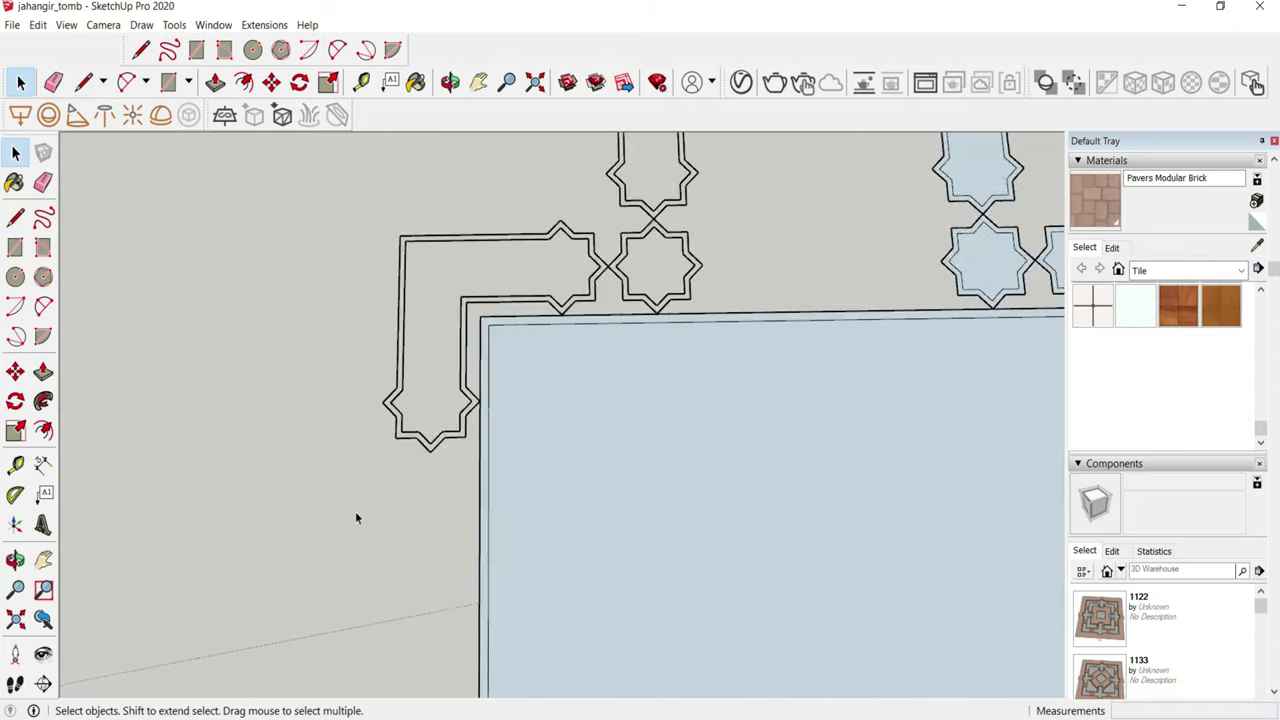
scroll(355, 517, "down", 2)
scroll(600, 320, "up", 3)
scroll(605, 315, "up", 1)
left_click_drag(614, 307, 447, 486)
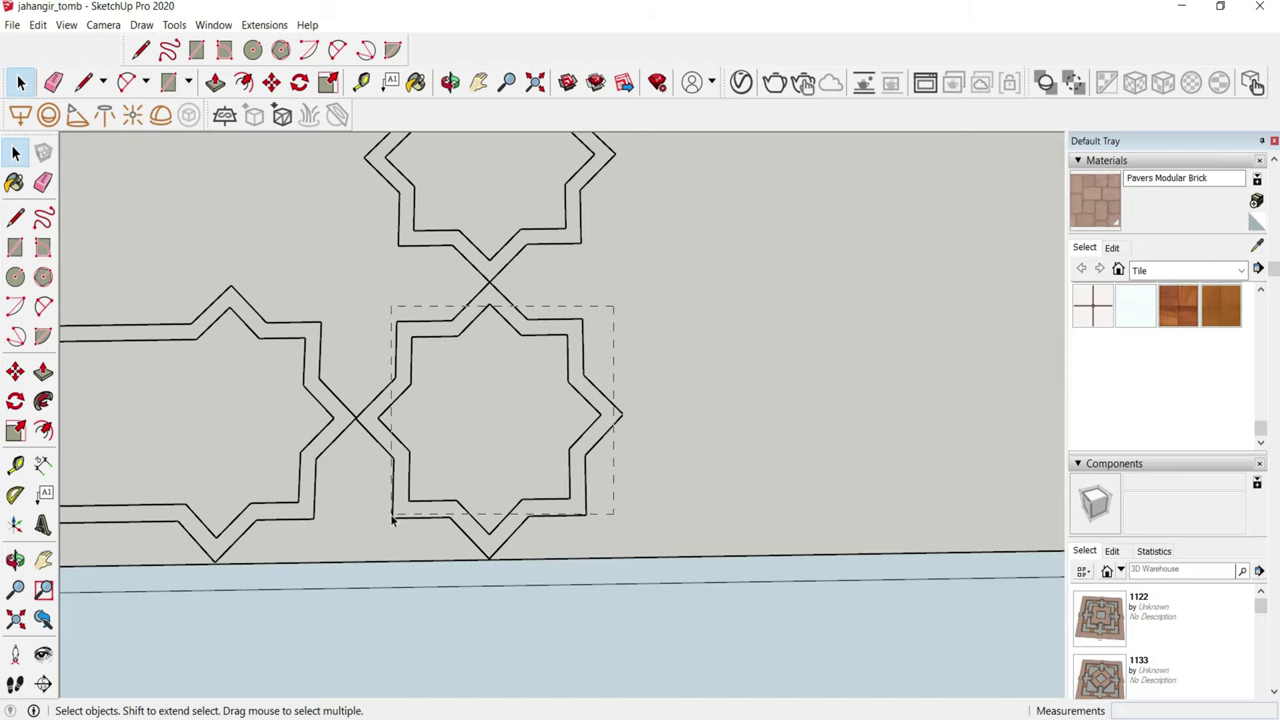
left_click_drag(370, 537, 372, 535)
scroll(402, 464, "down", 2)
scroll(466, 314, "down", 2)
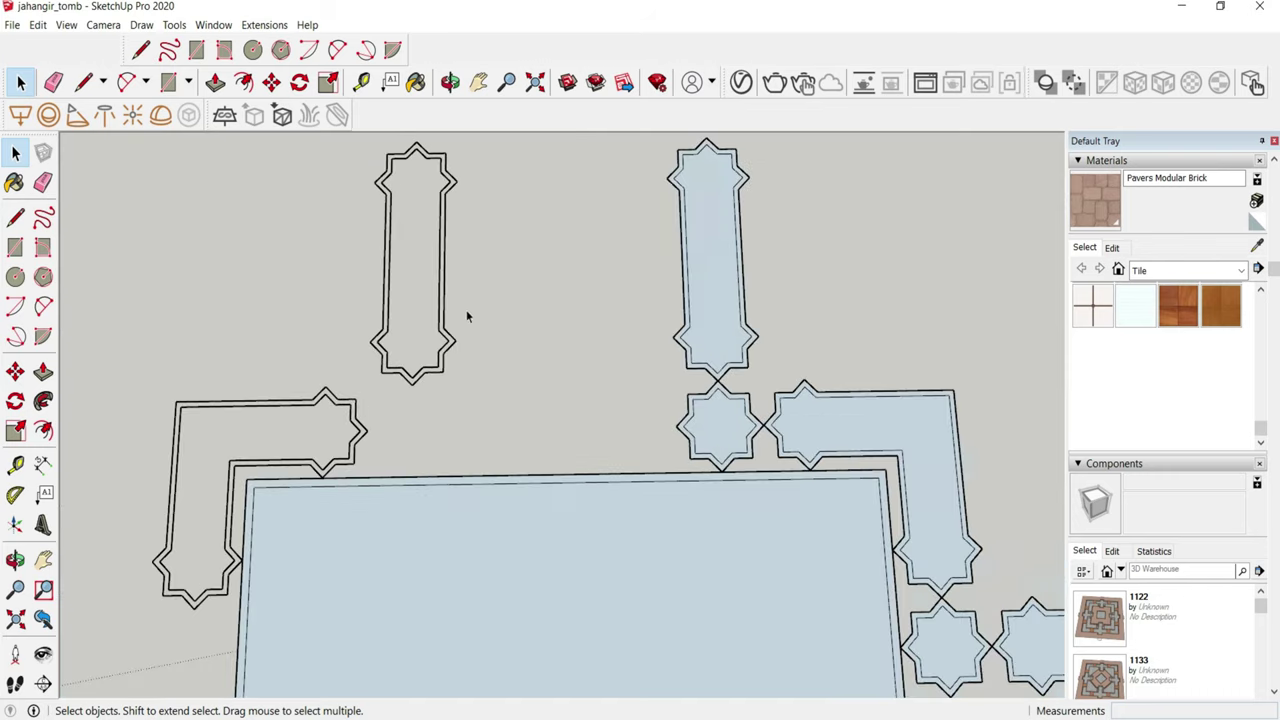
scroll(500, 273, "down", 2)
scroll(500, 273, "down", 2)
scroll(520, 310, "down", 1)
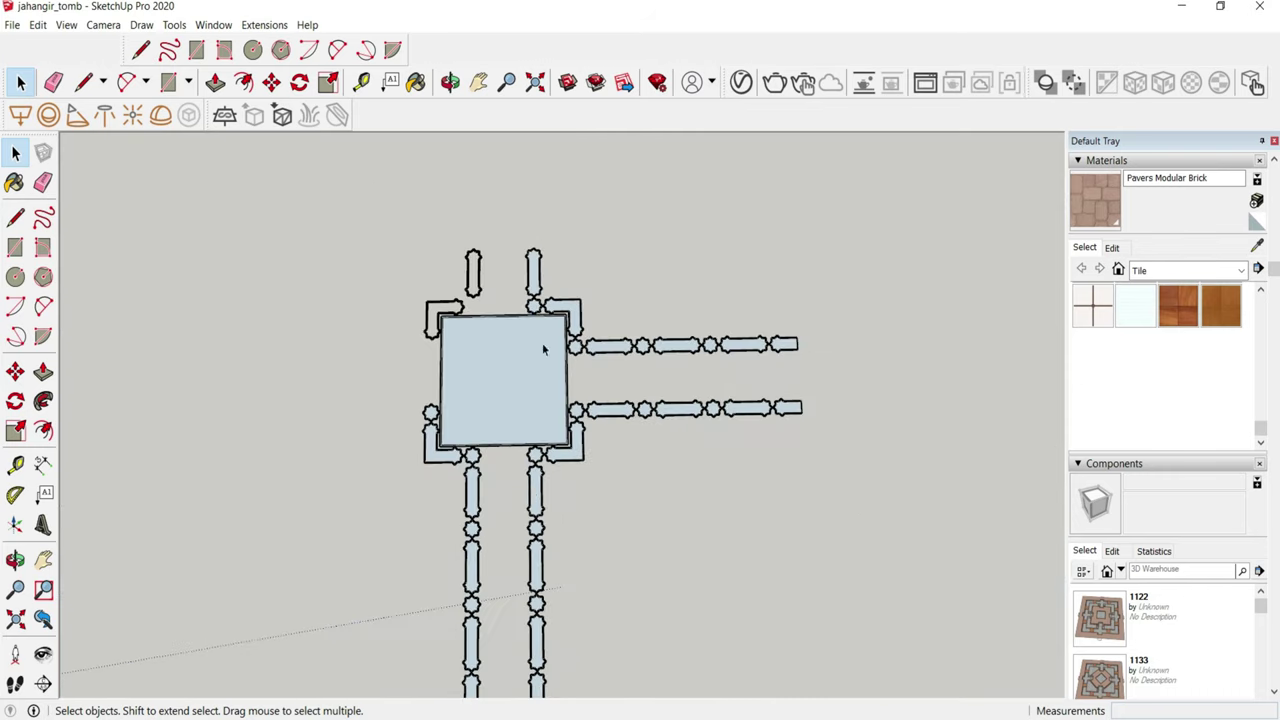
scroll(542, 343, "down", 1)
scroll(563, 616, "up", 1)
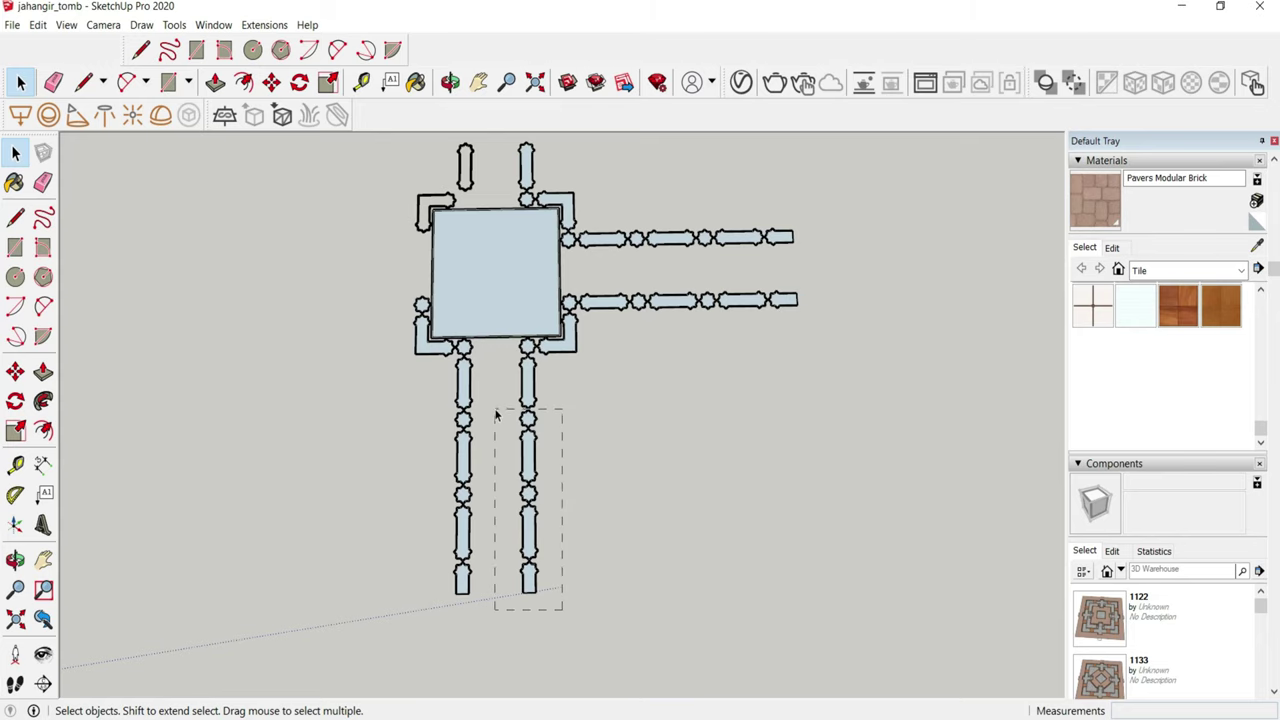
- Copy the lower parts of both bottom paths above the square and rotate the copy
left_click_drag(562, 608, 424, 418)
scroll(546, 398, "up", 2)
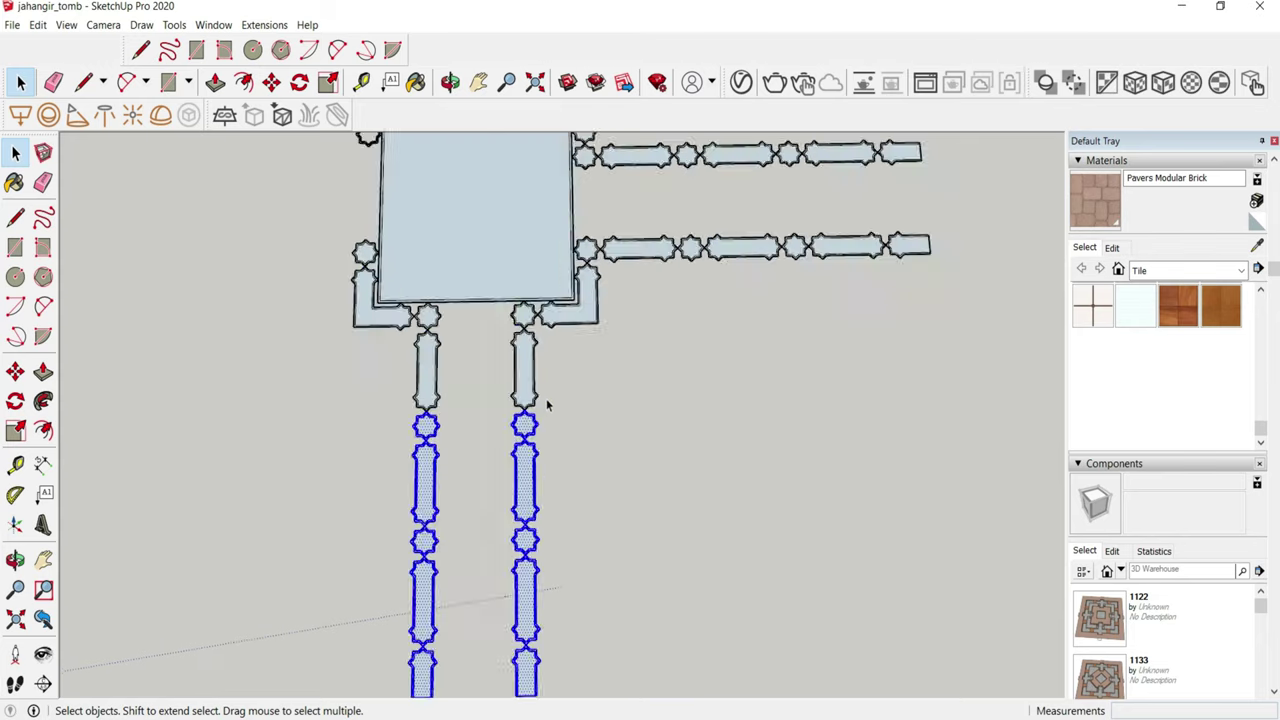
scroll(527, 407, "up", 4)
left_click(480, 422)
scroll(490, 540, "down", 3)
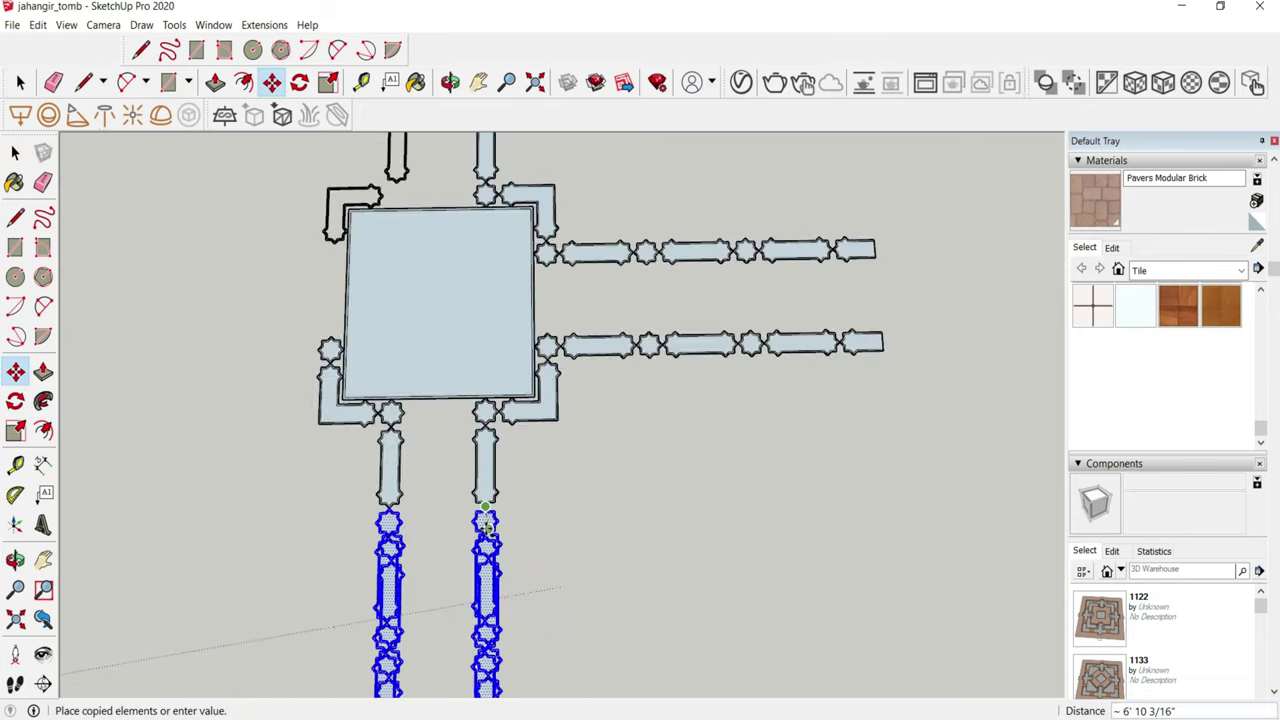
scroll(480, 283, "down", 2)
left_click(484, 215)
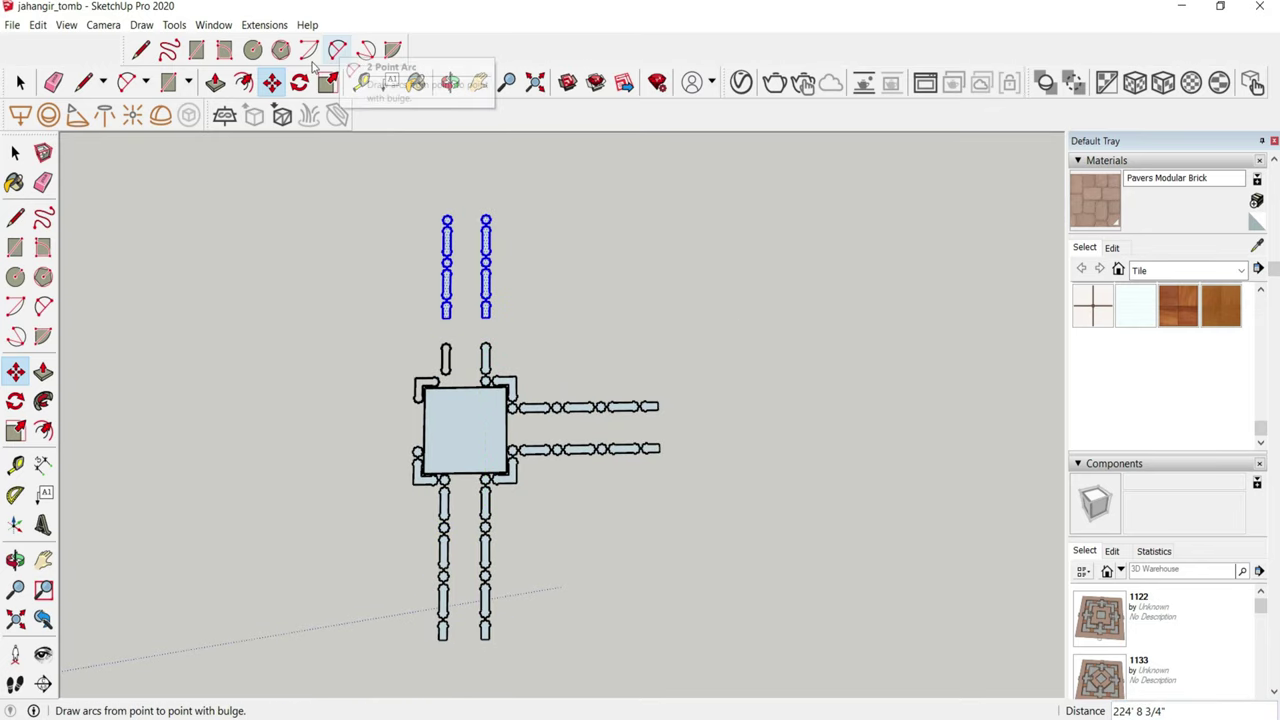
left_click(299, 82)
left_click(615, 266)
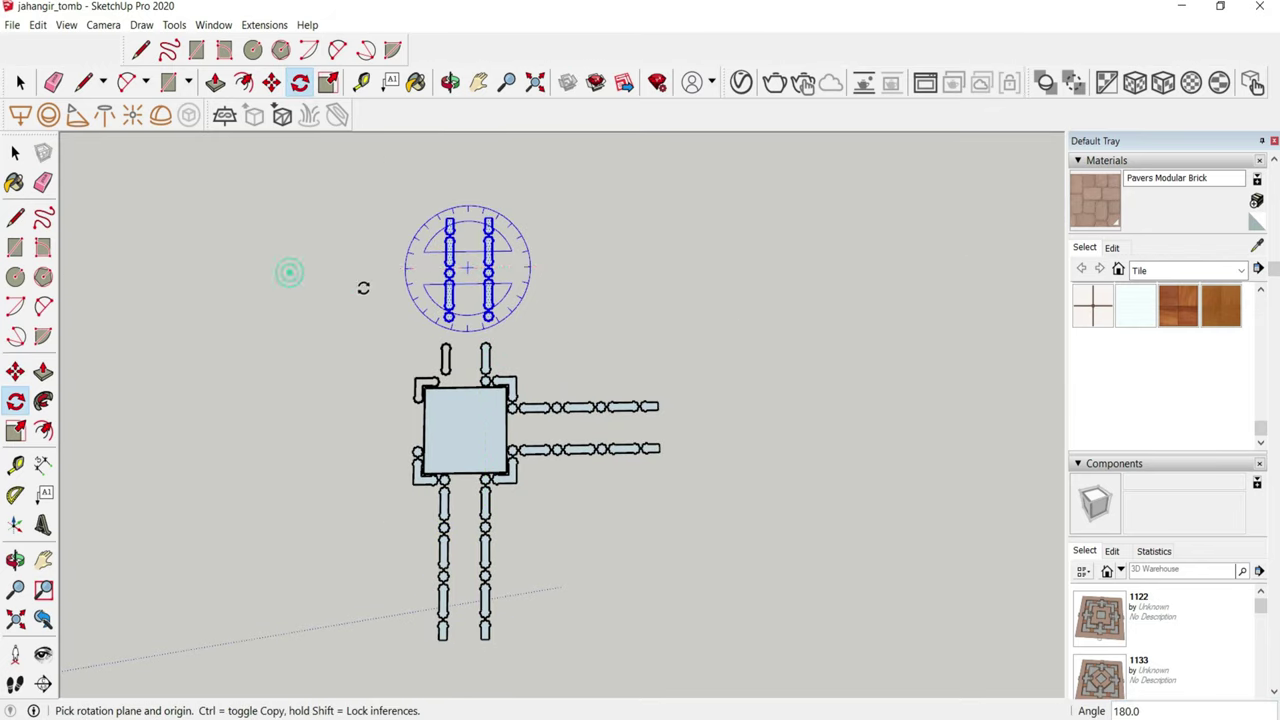
- Move the rotated path copy down so it sits below the star
scroll(489, 346, "up", 5)
key("m")
scroll(485, 320, "up", 3)
scroll(483, 317, "up", 1)
left_click(483, 317)
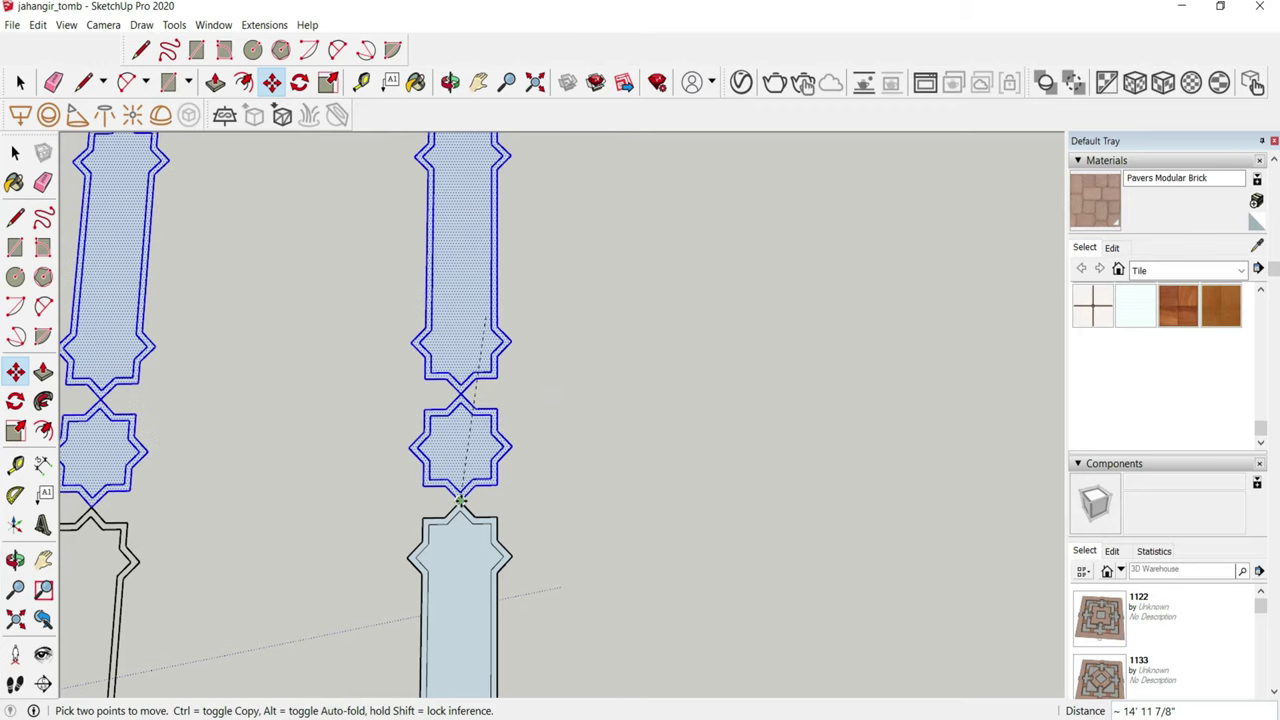
left_click(461, 499)
scroll(563, 303, "down", 2)
scroll(563, 295, "down", 3)
scroll(371, 251, "up", 3)
scroll(401, 296, "up", 2)
key("space")
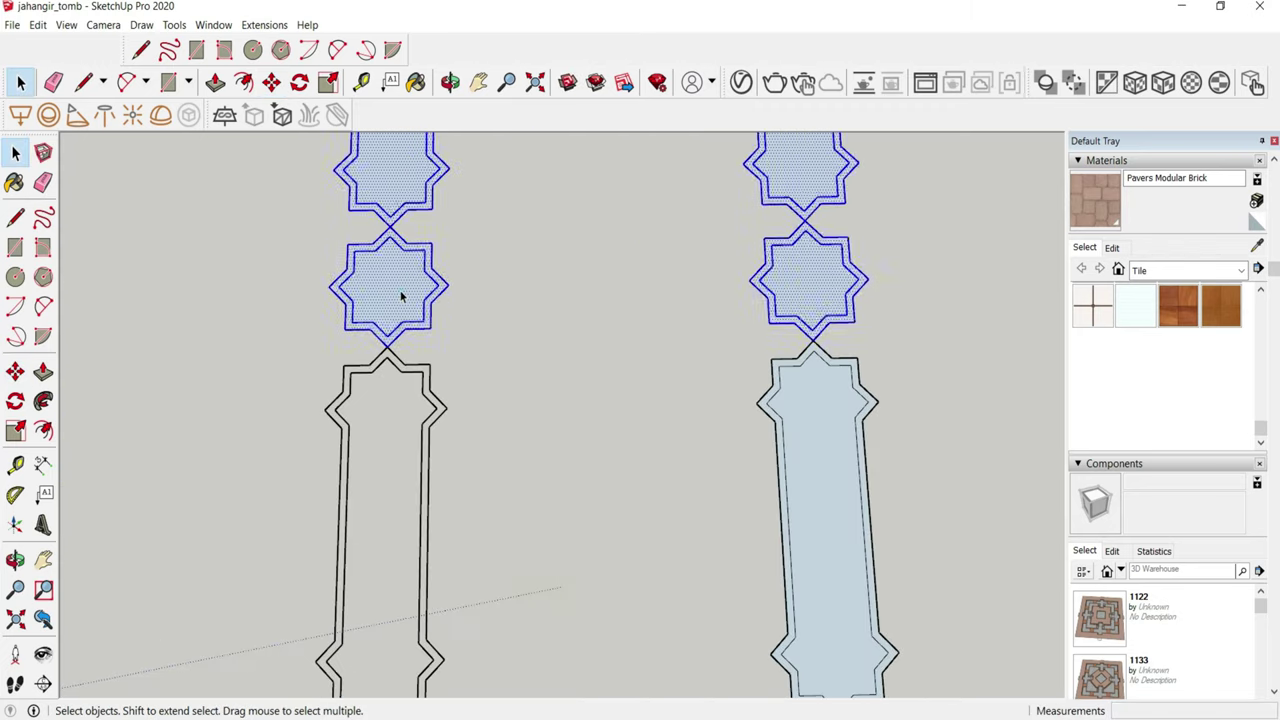
scroll(415, 250, "up", 3)
- Copy the star shape from its vertex to the tip of the upper path piece
left_click(436, 252)
scroll(400, 262, "up", 3)
key("m")
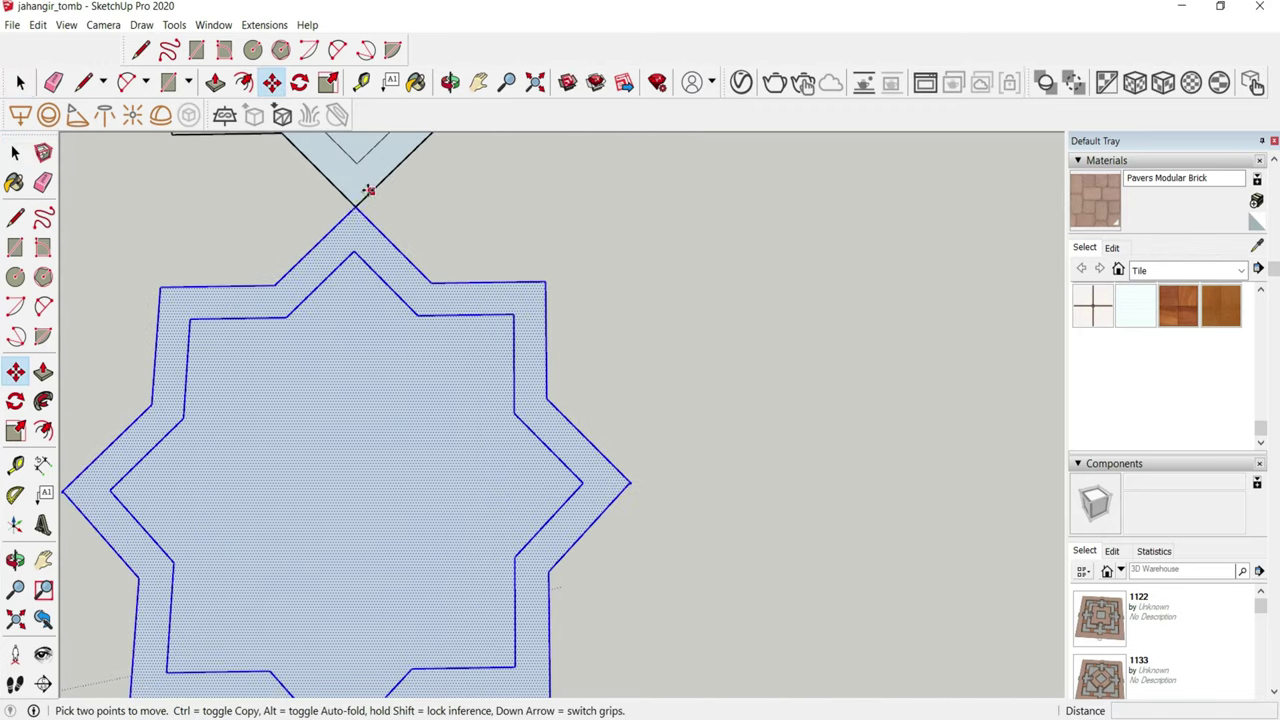
key("ctrl")
left_click(357, 199)
scroll(440, 175, "down", 3)
scroll(475, 230, "down", 4)
scroll(488, 287, "down", 3)
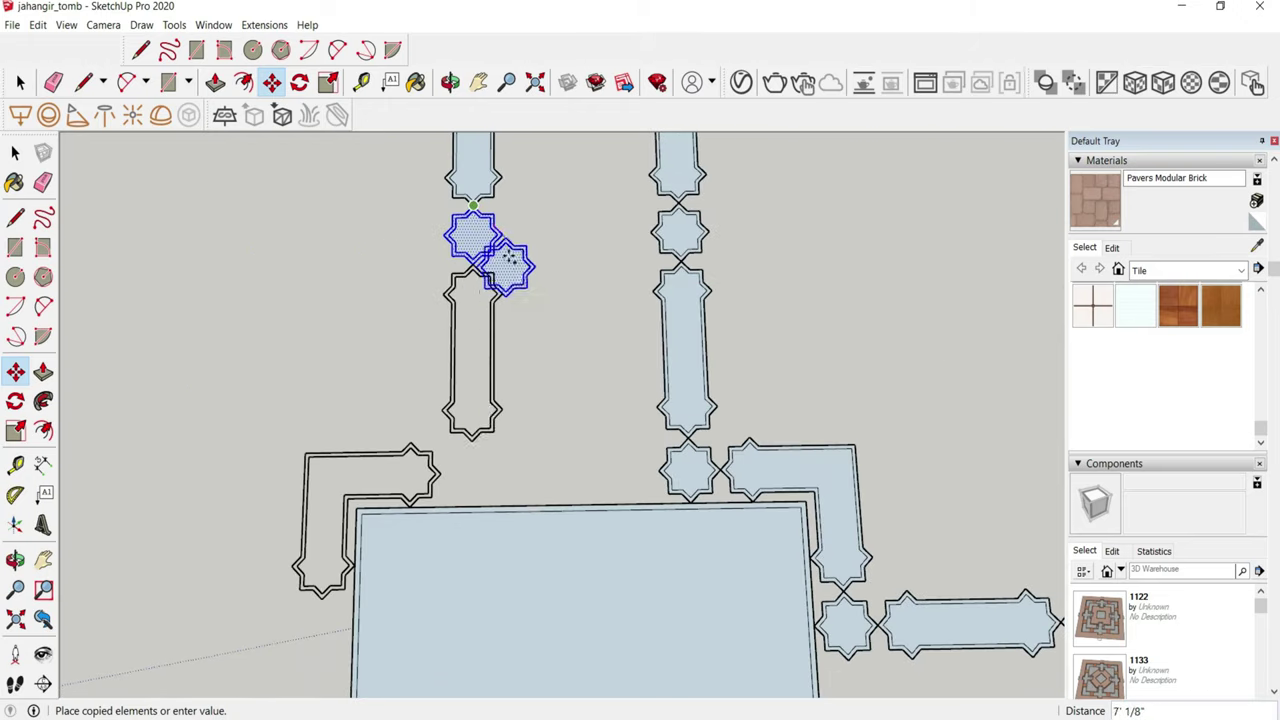
scroll(488, 413, "up", 3)
scroll(457, 460, "up", 1)
left_click(457, 460)
scroll(451, 409, "up", 2)
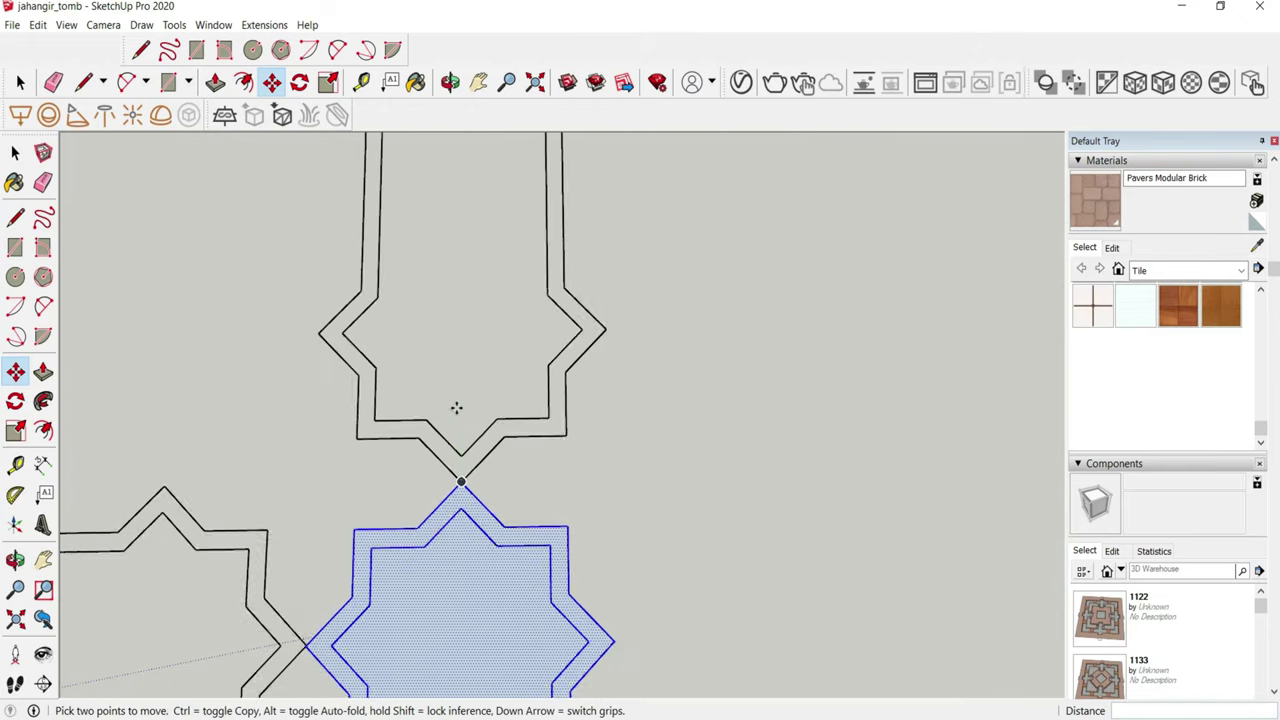
- Draw closing edges on the upper path piece and the corner piece so their faces fill in
key("l")
left_click(578, 437)
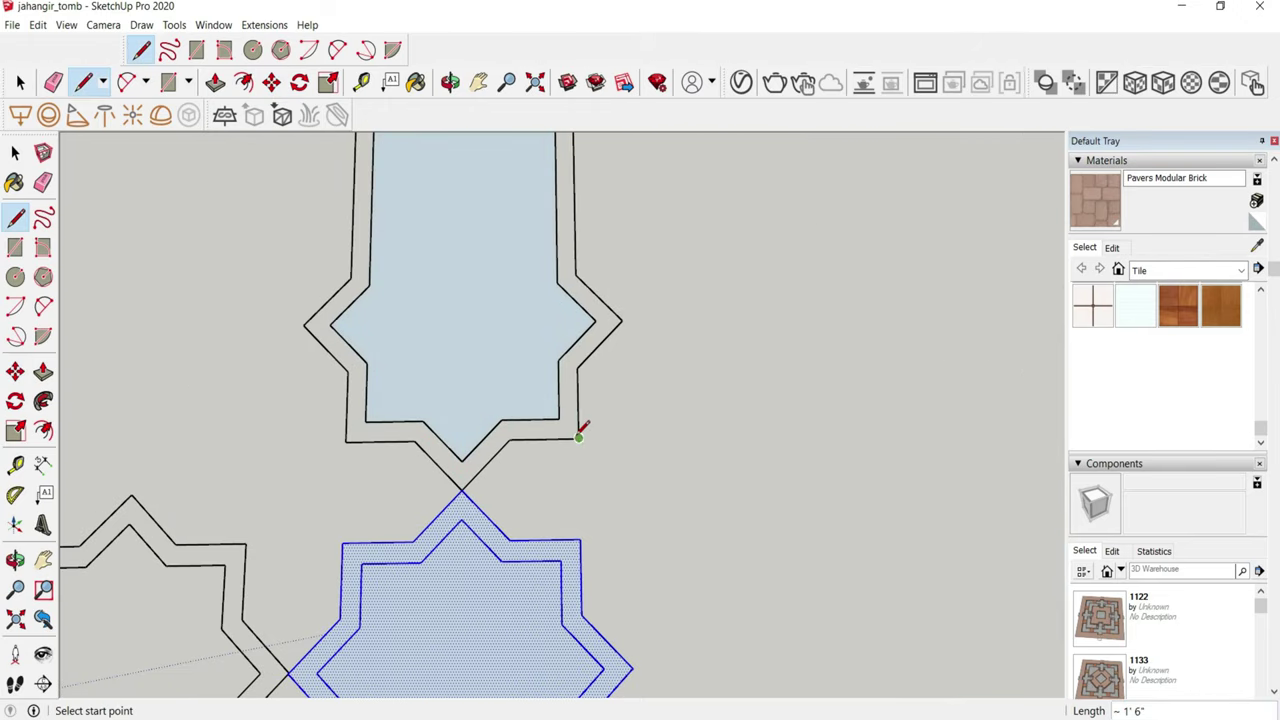
left_click(510, 438)
scroll(617, 277, "down", 3)
scroll(443, 397, "up", 2)
scroll(514, 420, "up", 1)
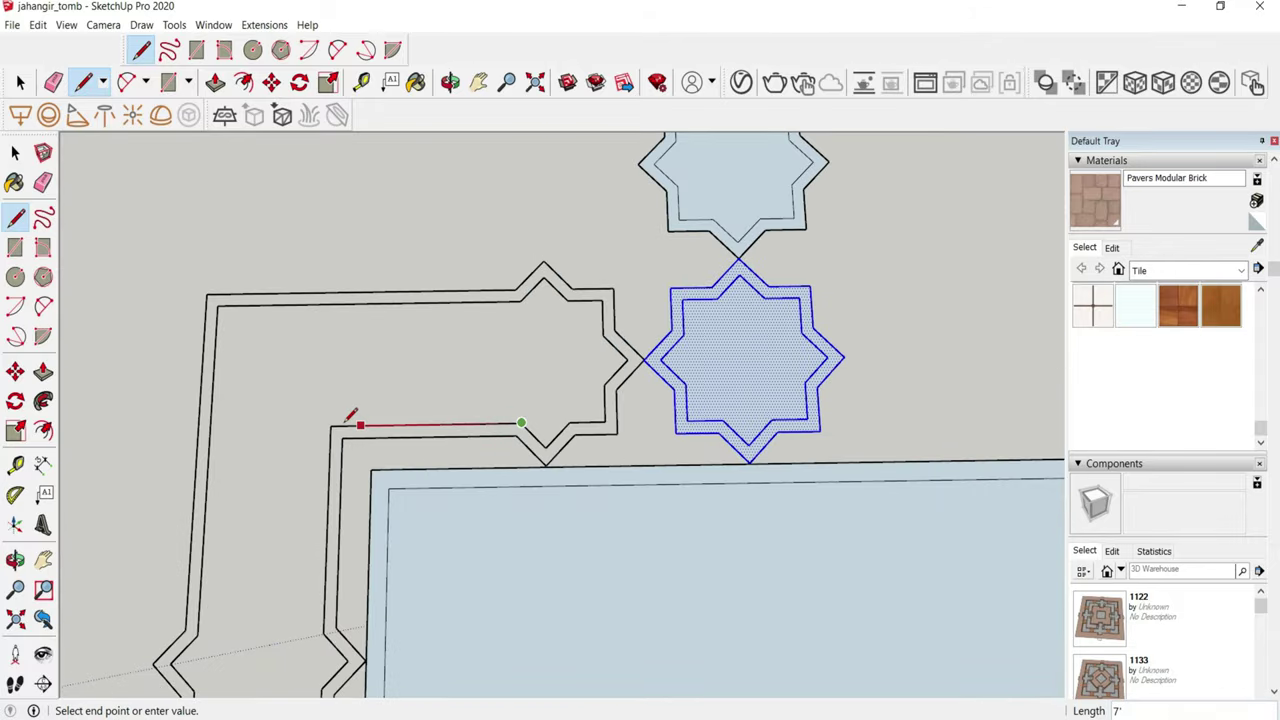
left_click(517, 434)
scroll(423, 280, "down", 2)
scroll(457, 297, "down", 3)
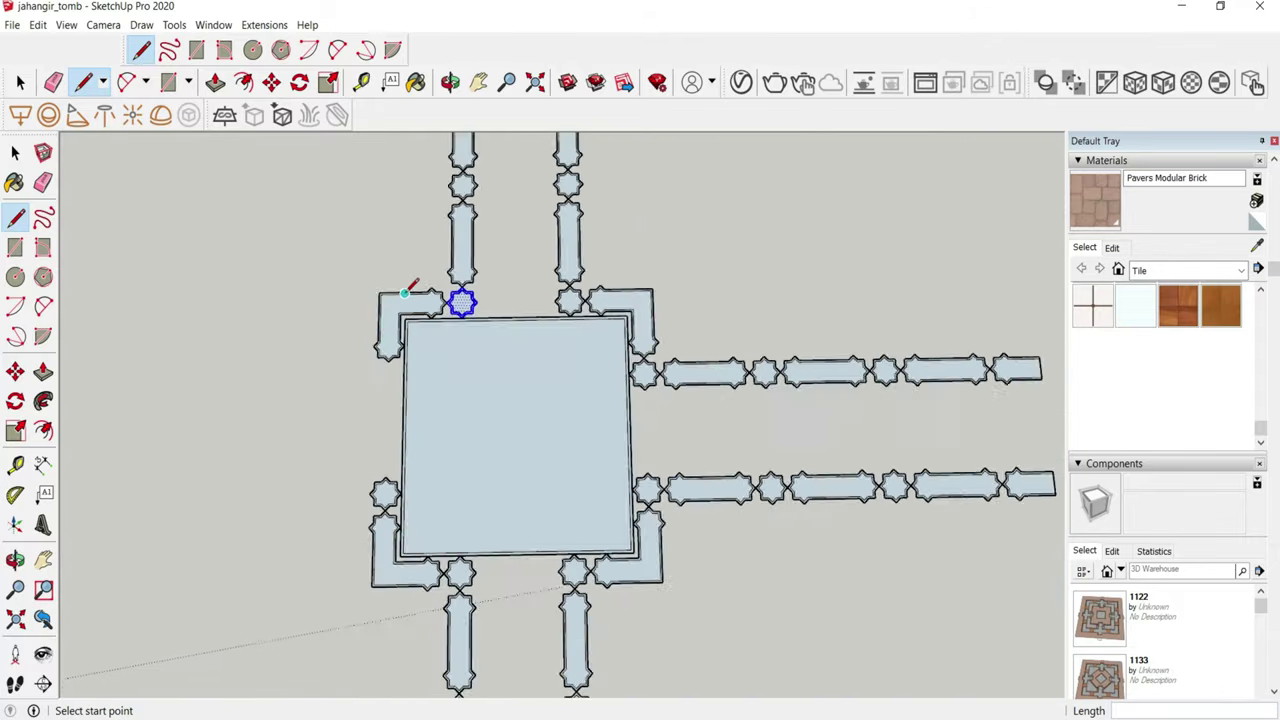
scroll(649, 340, "down", 2)
key("space")
scroll(768, 345, "up", 2)
scroll(768, 345, "up", 2)
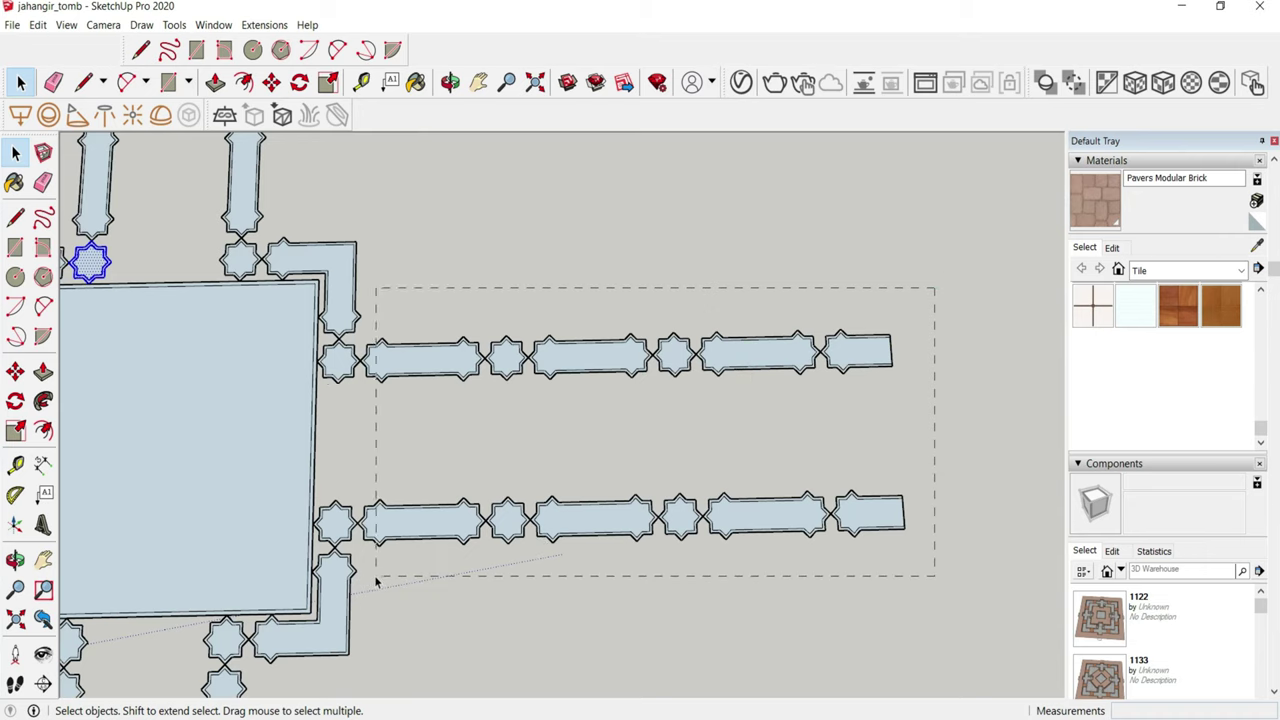
- Copy both right-hand pathway rows over to the left
left_click_drag(376, 580, 376, 584)
scroll(369, 431, "up", 1)
scroll(397, 313, "up", 2)
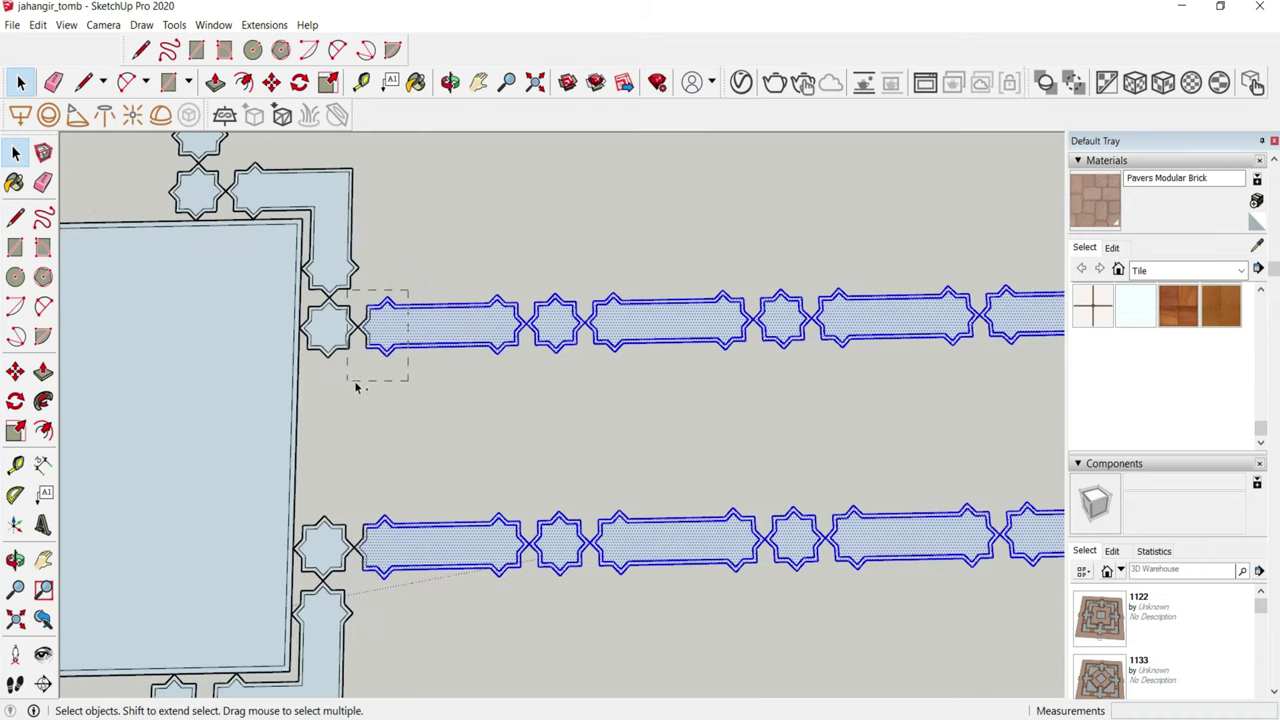
key("m")
left_click(311, 574)
key("ctrl")
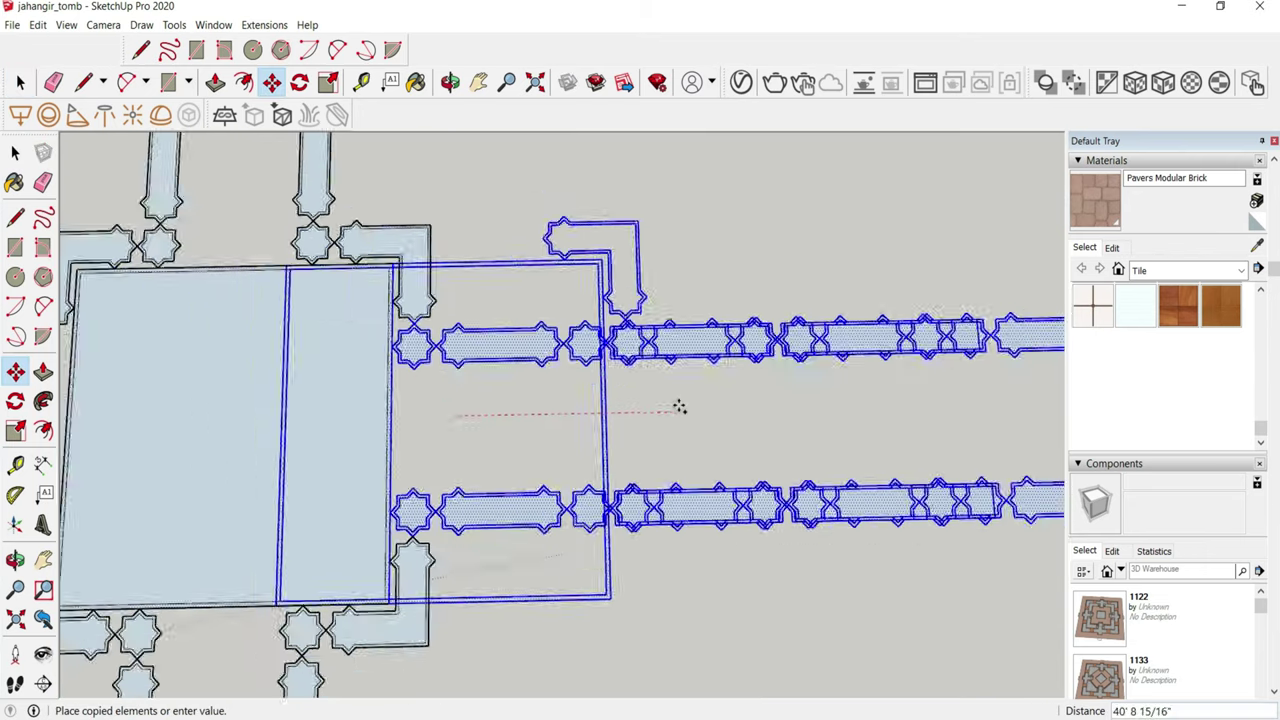
scroll(677, 406, "down", 3)
scroll(686, 406, "down", 2)
left_click(374, 400)
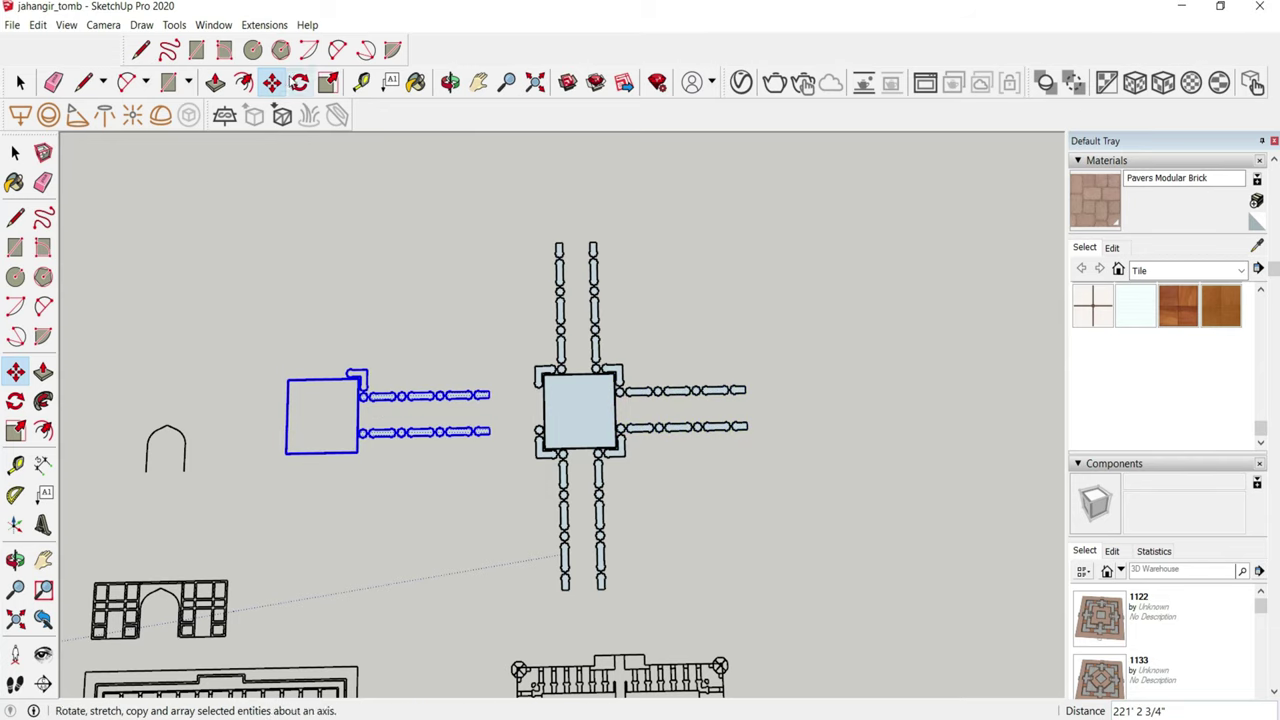
- Rotate the copied rows 180° and delete the extra copied rectangle
key("q")
left_click(493, 414)
left_click(254, 414)
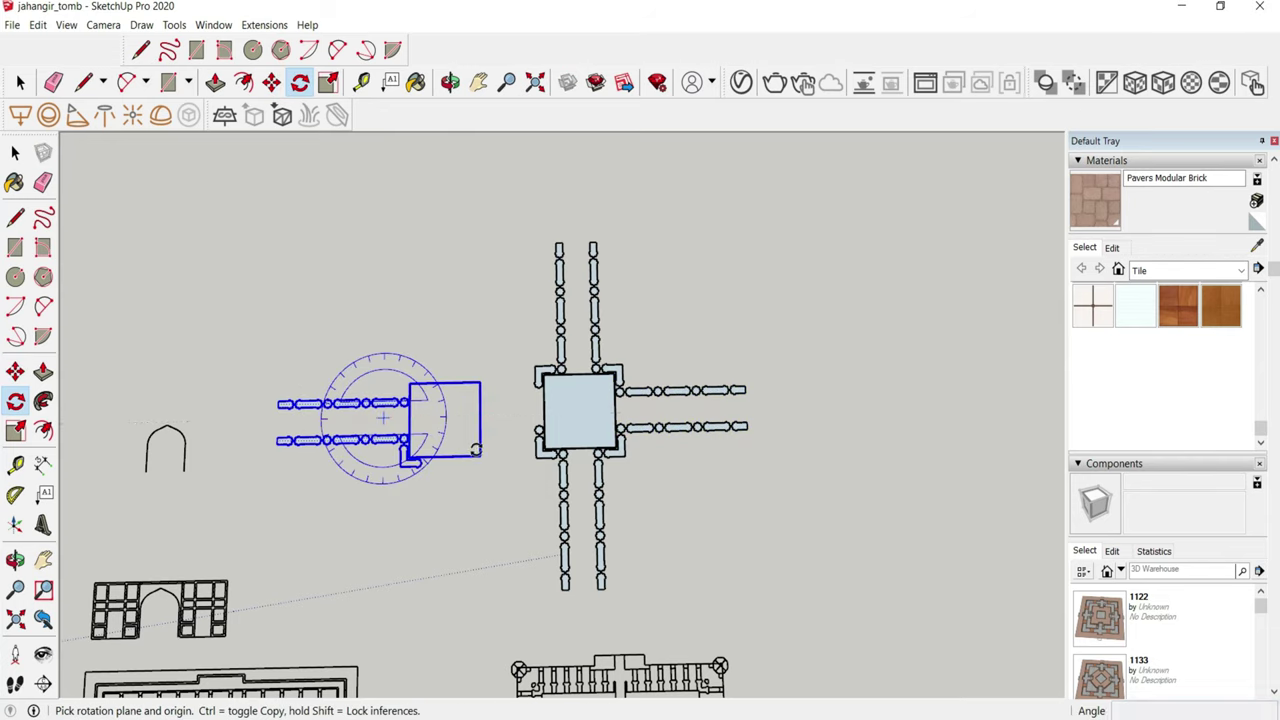
key("space")
scroll(383, 438, "up", 2)
scroll(370, 404, "up", 3)
scroll(370, 404, "up", 3)
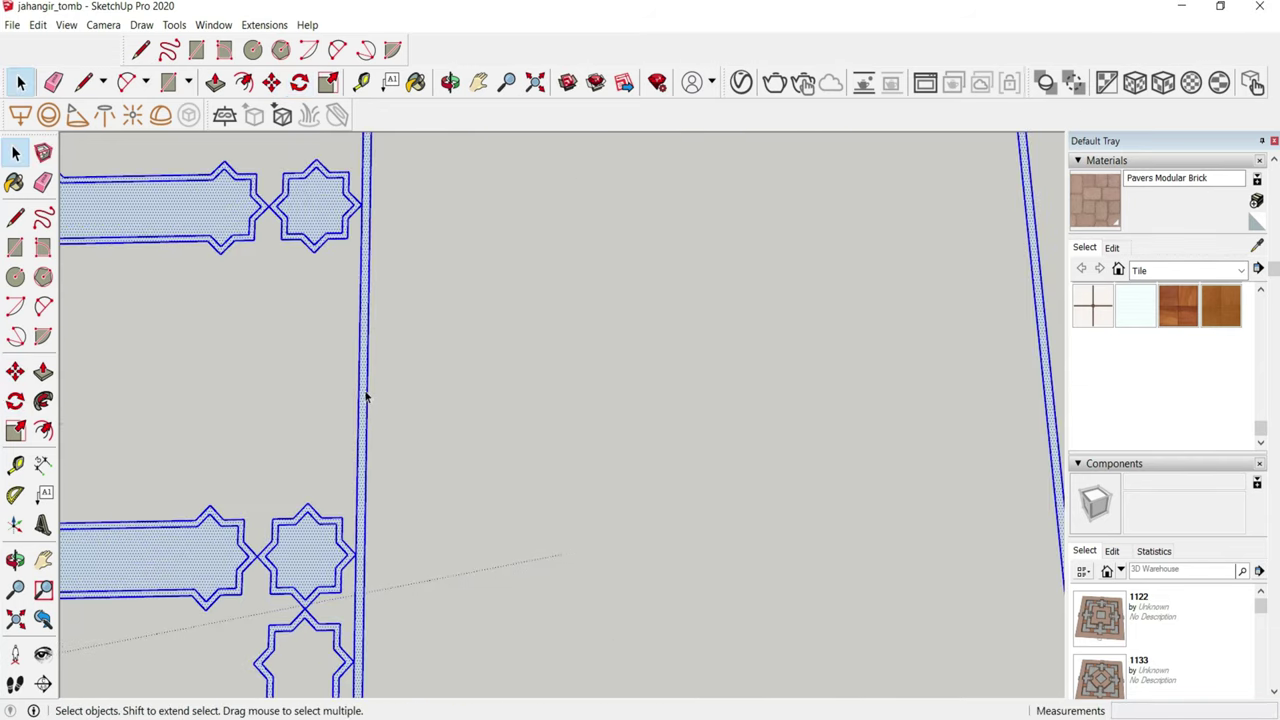
left_click(365, 393)
key("Delete")
scroll(606, 297, "down", 5)
scroll(637, 296, "down", 2)
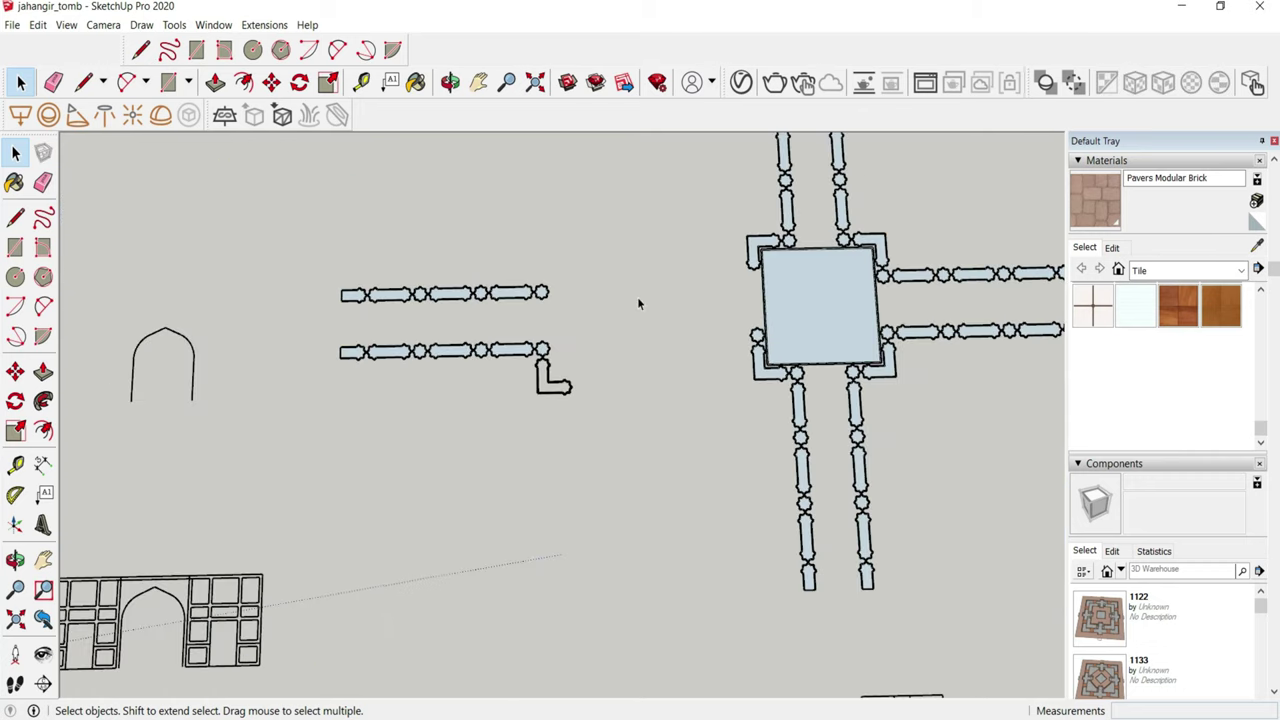
- Select both copied rows and move them to snap against the central square's left side
left_click_drag(254, 249, 545, 350)
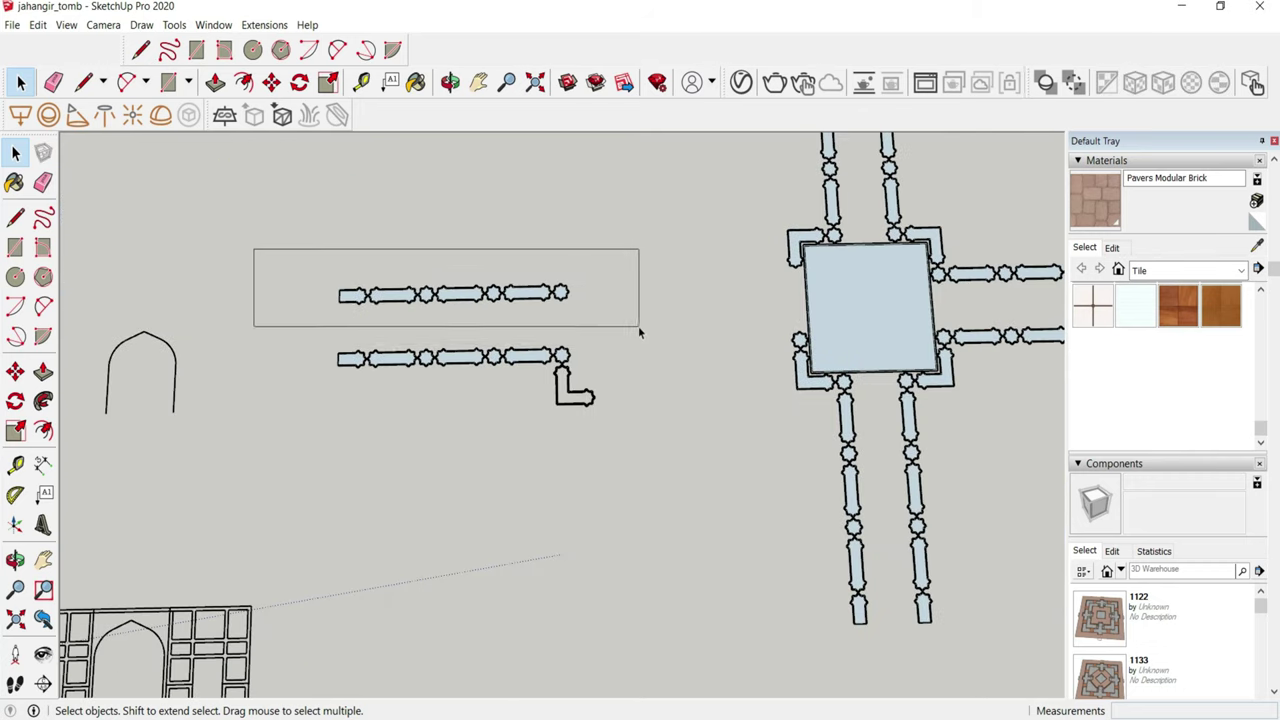
left_click_drag(638, 326, 638, 327)
scroll(561, 345, "up", 3)
left_click_drag(57, 480, 57, 480)
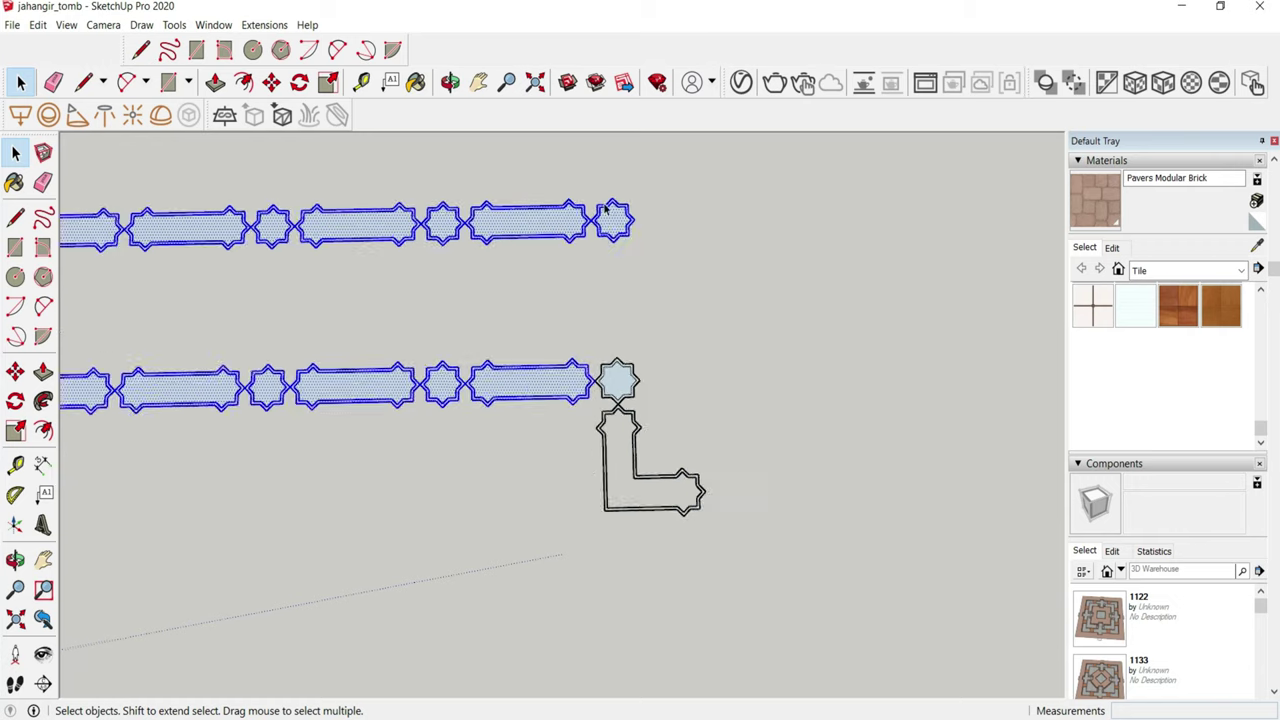
scroll(644, 207, "up", 3)
key("m")
scroll(644, 207, "down", 3)
left_click(443, 372)
scroll(362, 373, "down", 3)
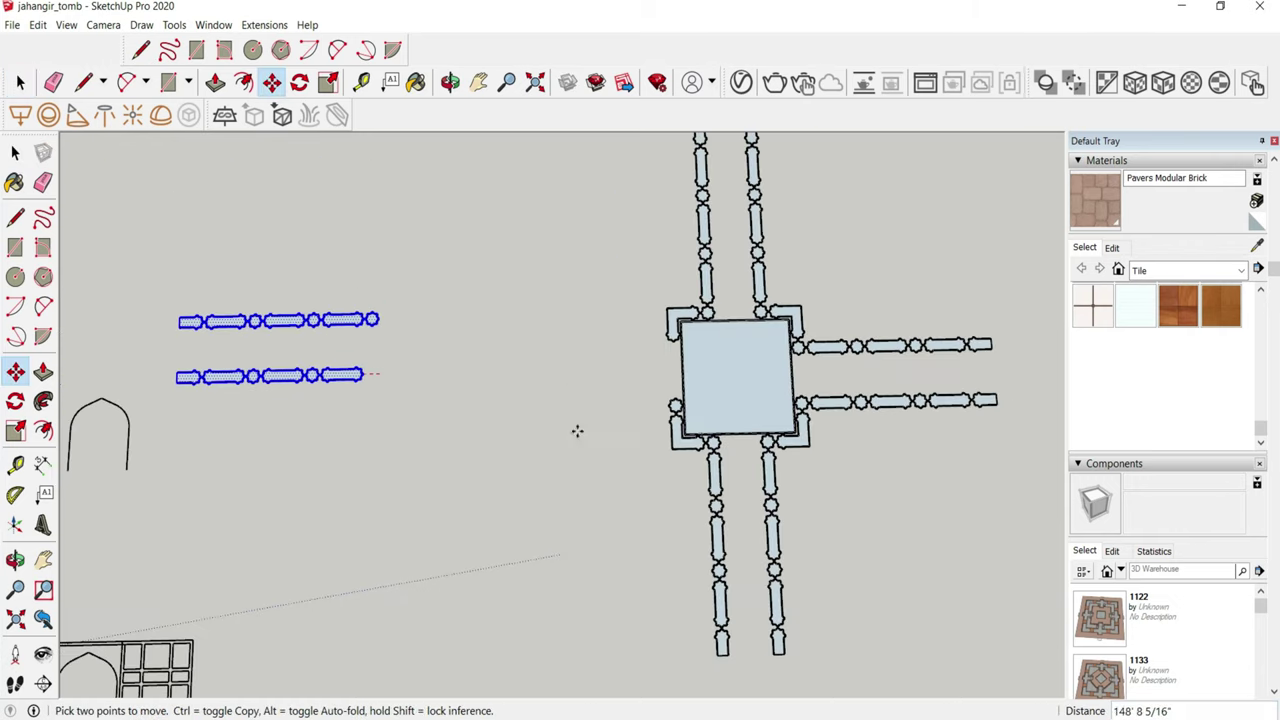
scroll(737, 426, "up", 1)
scroll(735, 440, "up", 1)
scroll(345, 335, "up", 3)
scroll(345, 335, "up", 3)
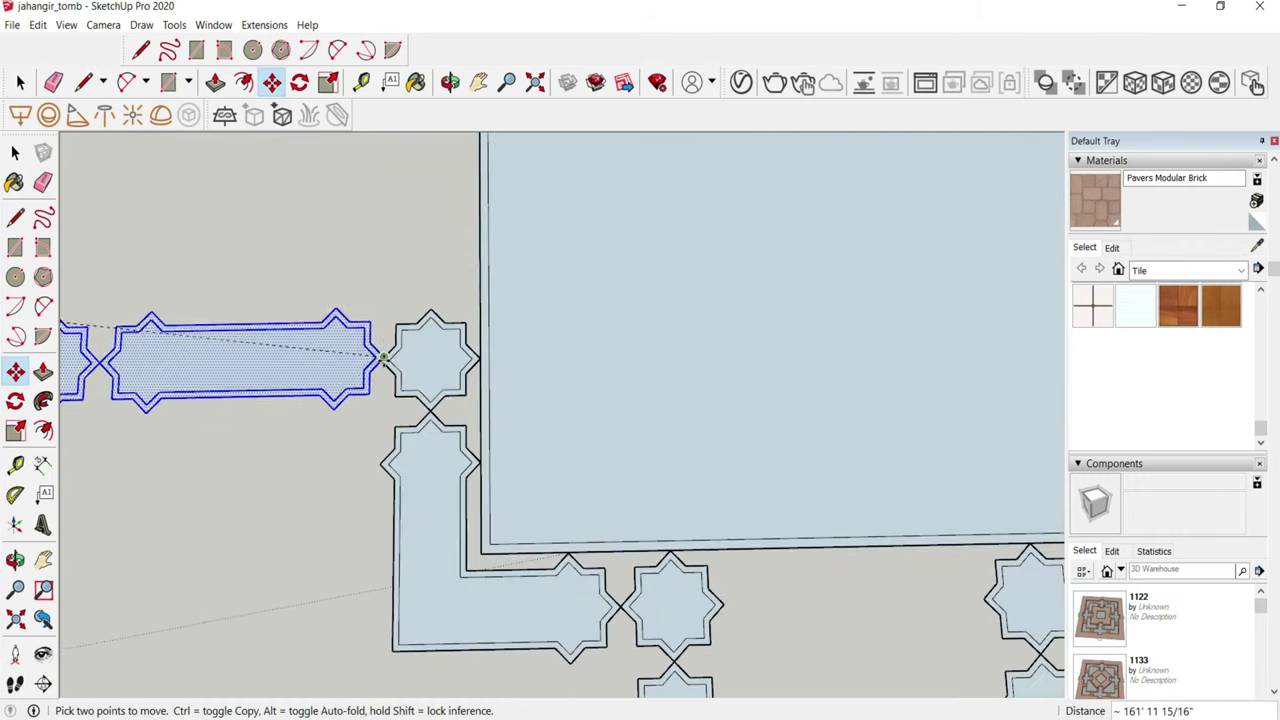
scroll(370, 375, "down", 2)
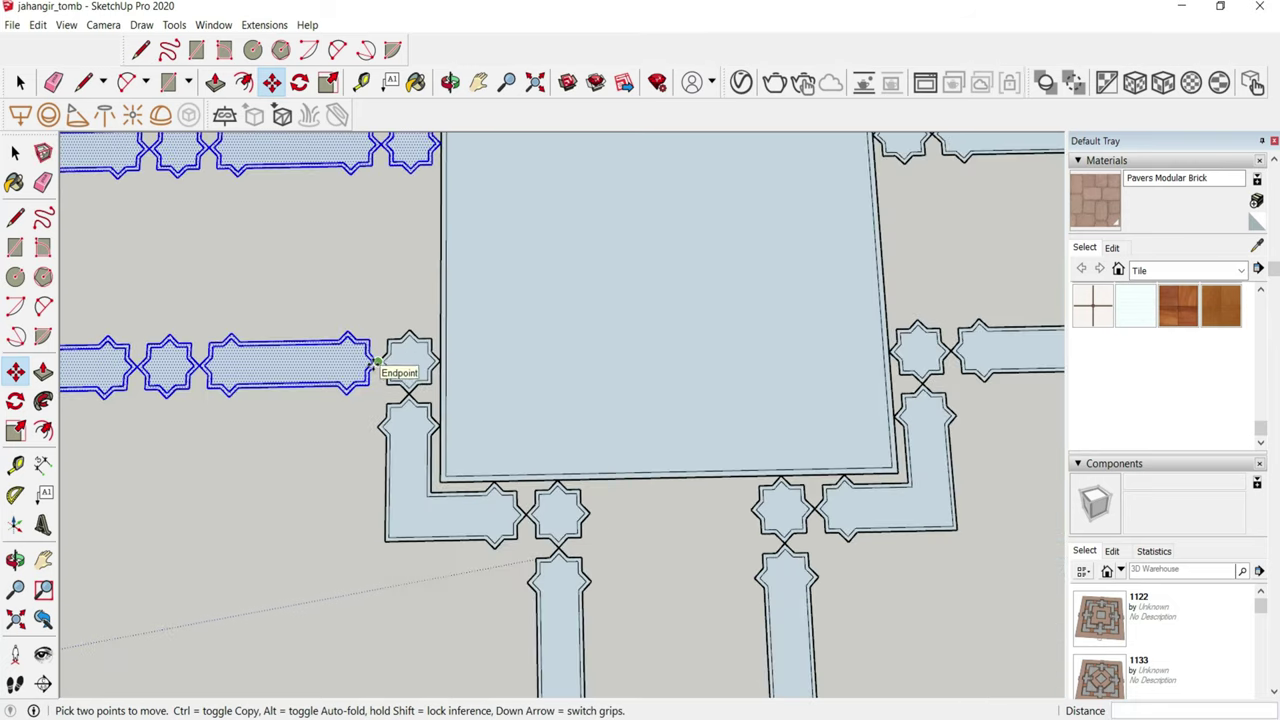
scroll(372, 370, "down", 2)
scroll(373, 368, "down", 2)
scroll(375, 366, "down", 1)
scroll(375, 366, "down", 2)
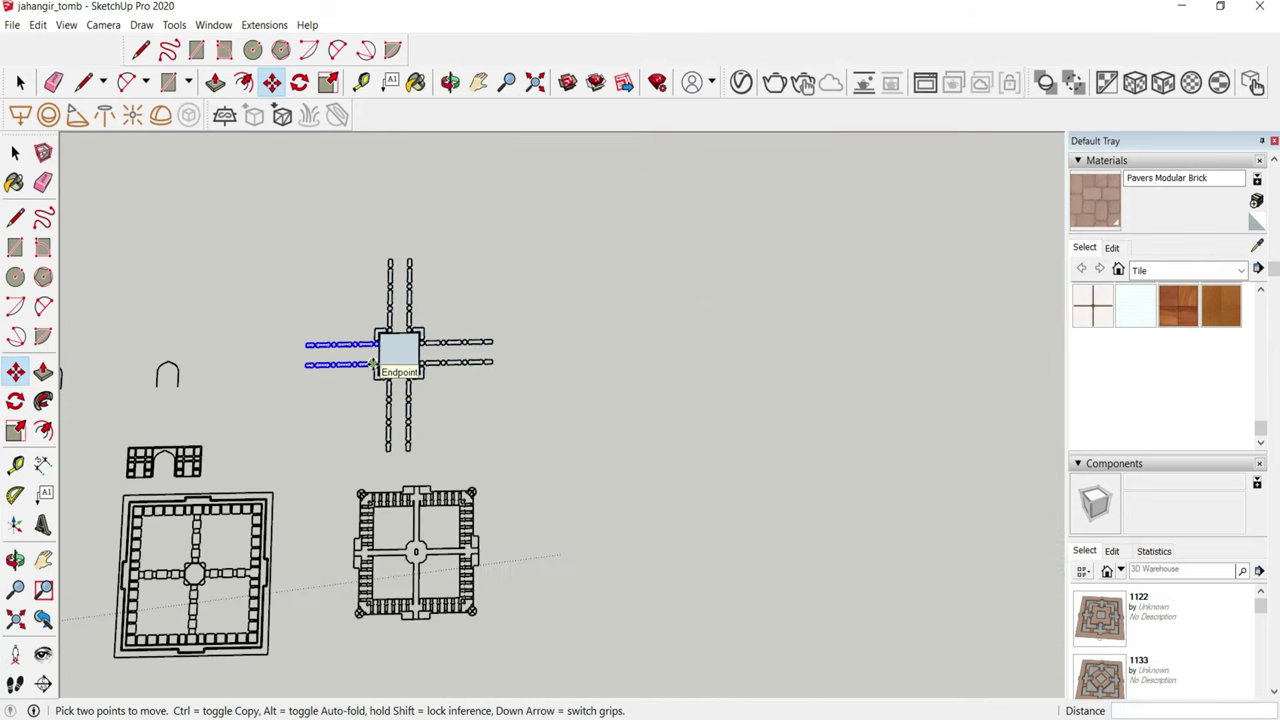
scroll(375, 366, "down", 2)
scroll(412, 357, "up", 3)
scroll(390, 350, "up", 2)
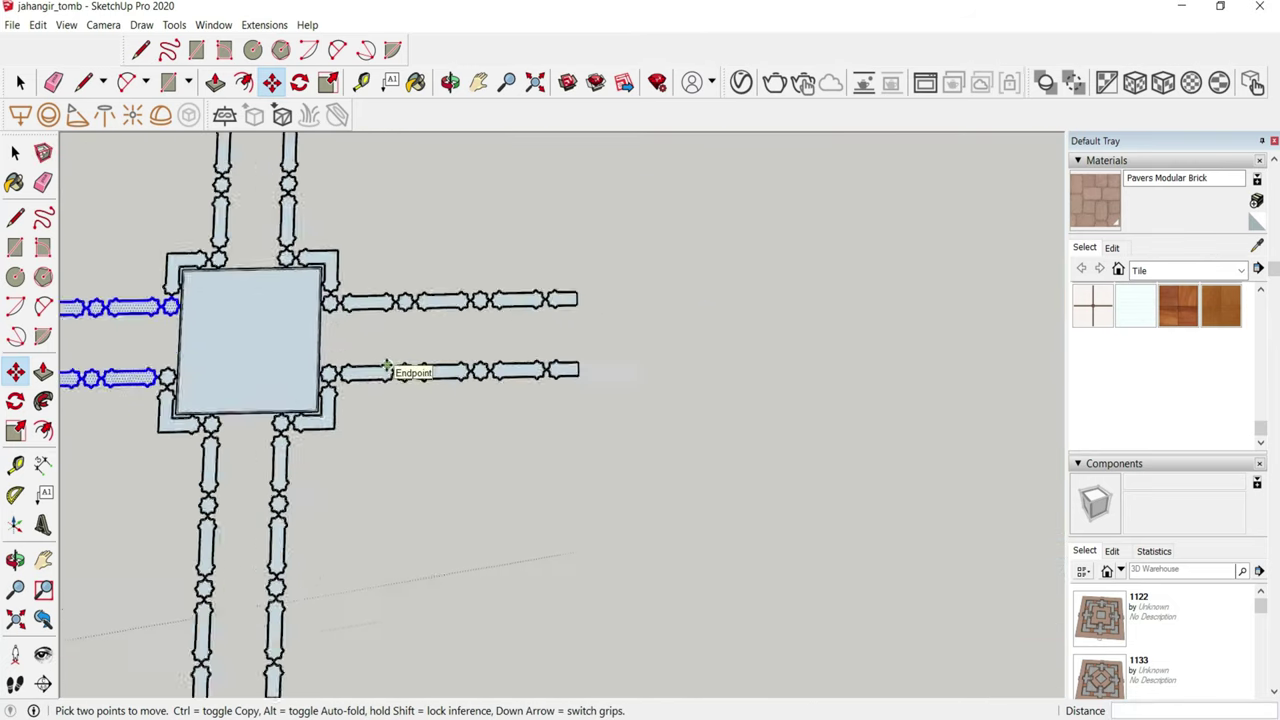
scroll(360, 340, "up", 2)
key("space")
scroll(335, 320, "down", 1)
scroll(560, 330, "down", 3)
scroll(610, 380, "down", 2)
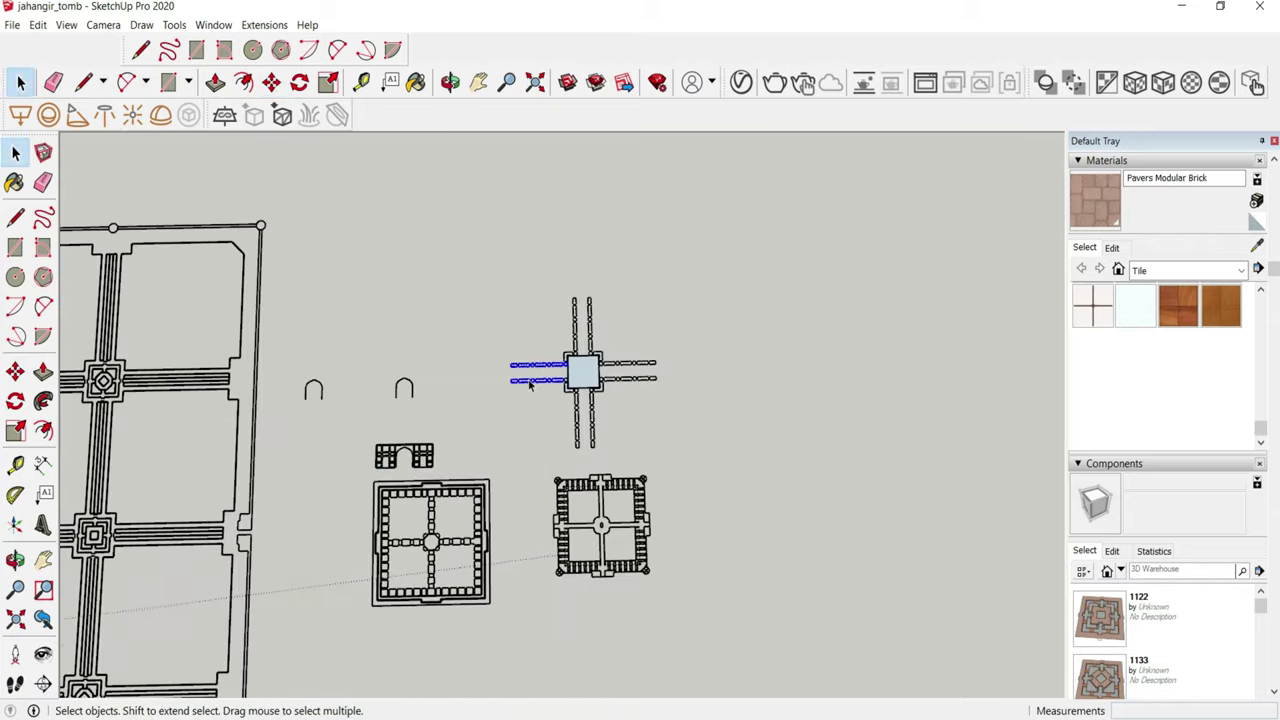
scroll(600, 370, "up", 2)
scroll(594, 400, "up", 3)
scroll(709, 425, "down", 3)
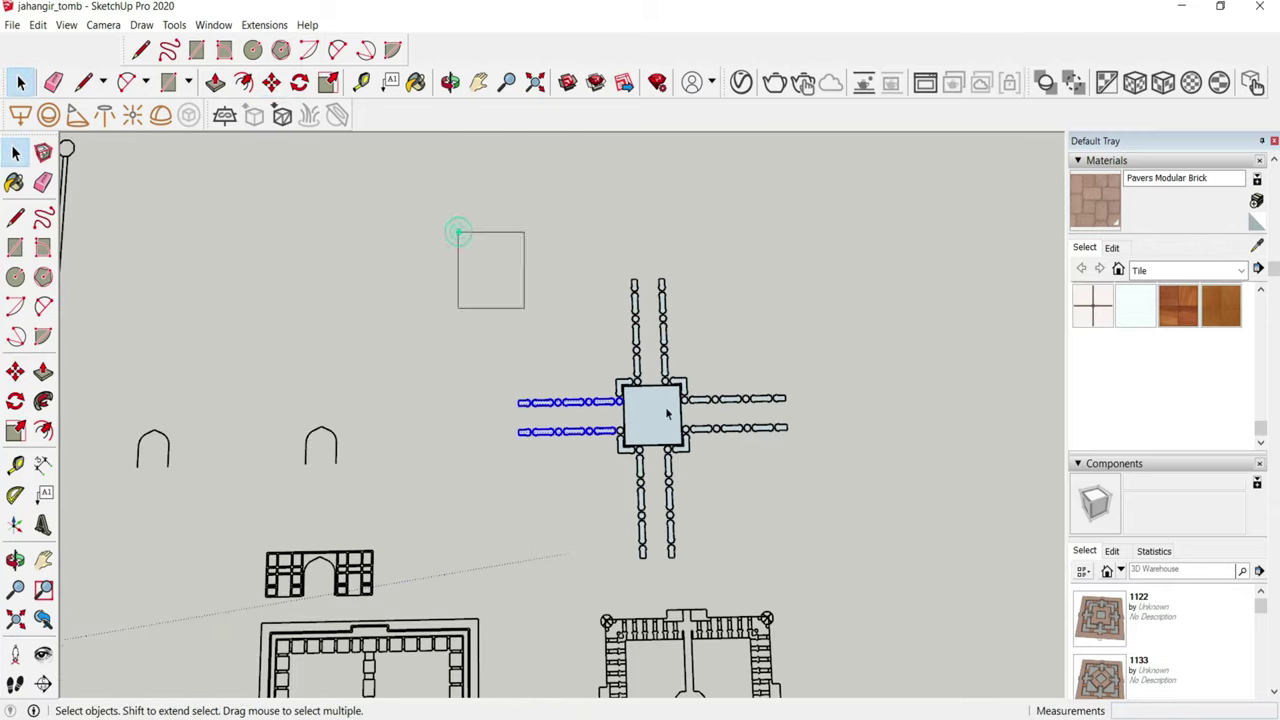
- Copy the whole path crossing and its frame onto the garden plan
left_click_drag(898, 562, 456, 230)
scroll(650, 420, "up", 3)
key("m")
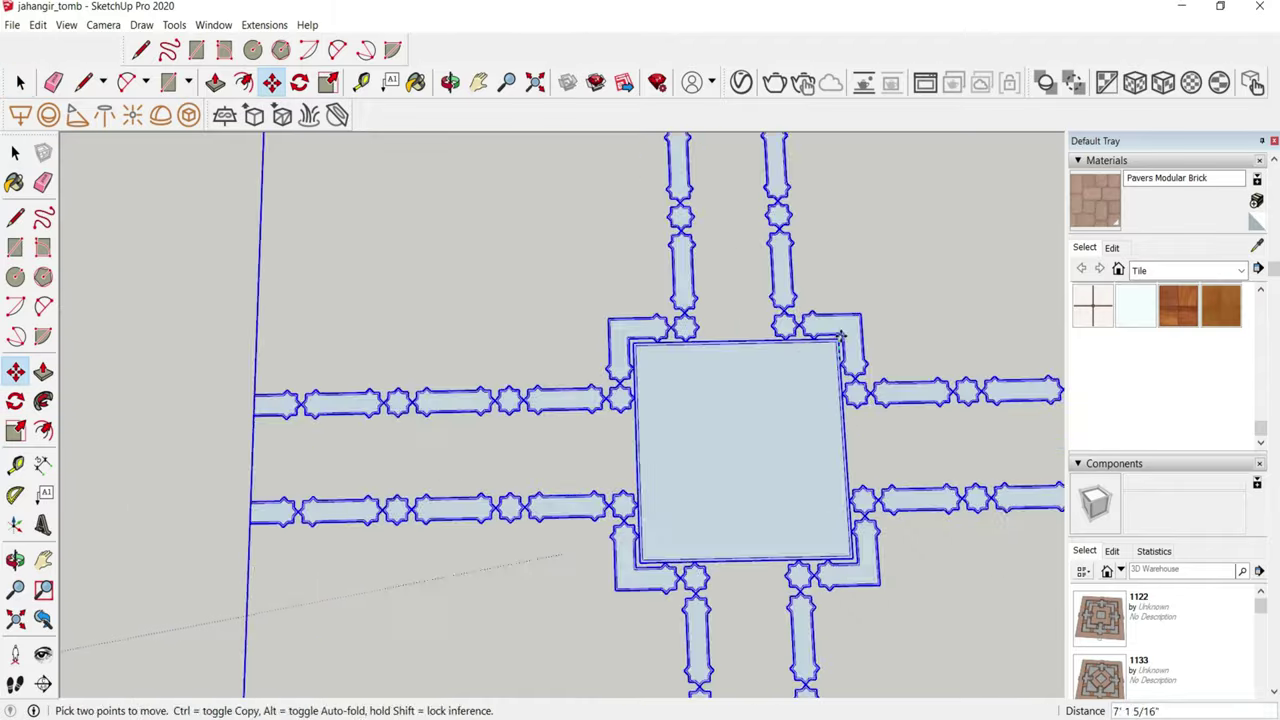
scroll(760, 380, "down", 2)
key("ctrl")
left_click(805, 312)
scroll(812, 316, "down", 3)
scroll(557, 408, "down", 2)
middle_click_drag(557, 408, 571, 380)
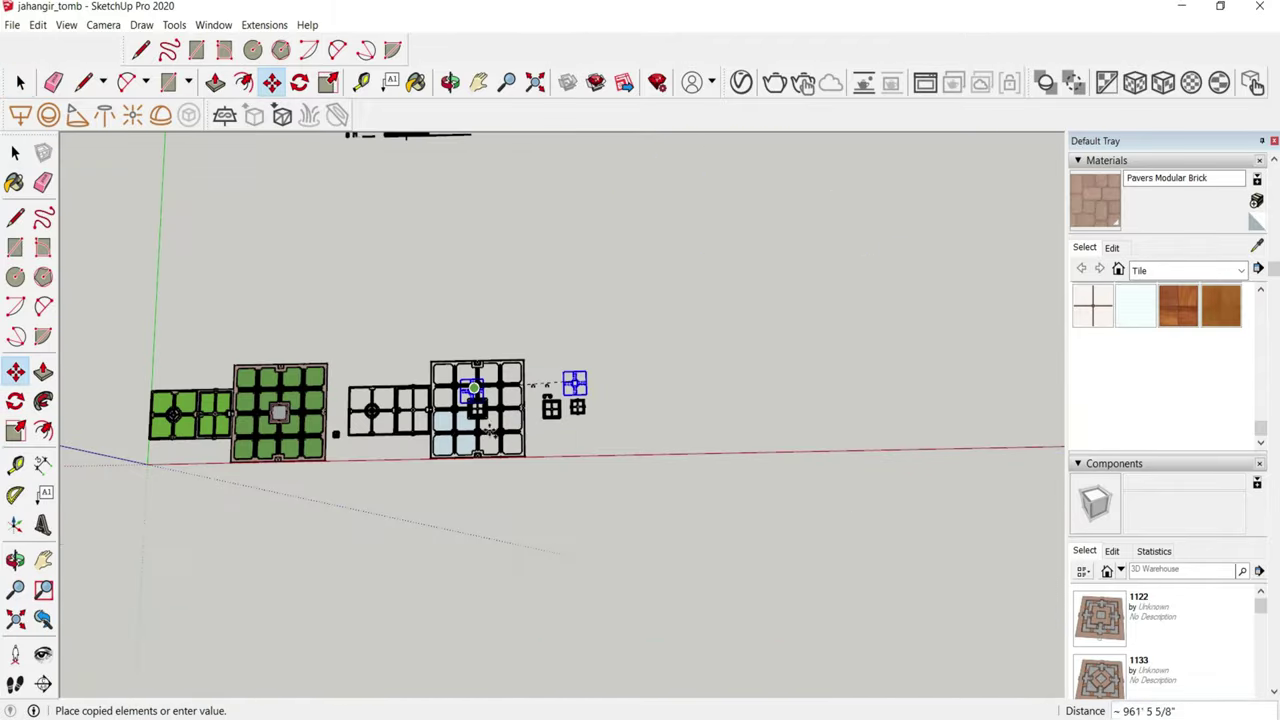
scroll(228, 368, "up", 4)
scroll(228, 368, "up", 3)
scroll(400, 370, "up", 3)
scroll(540, 350, "up", 3)
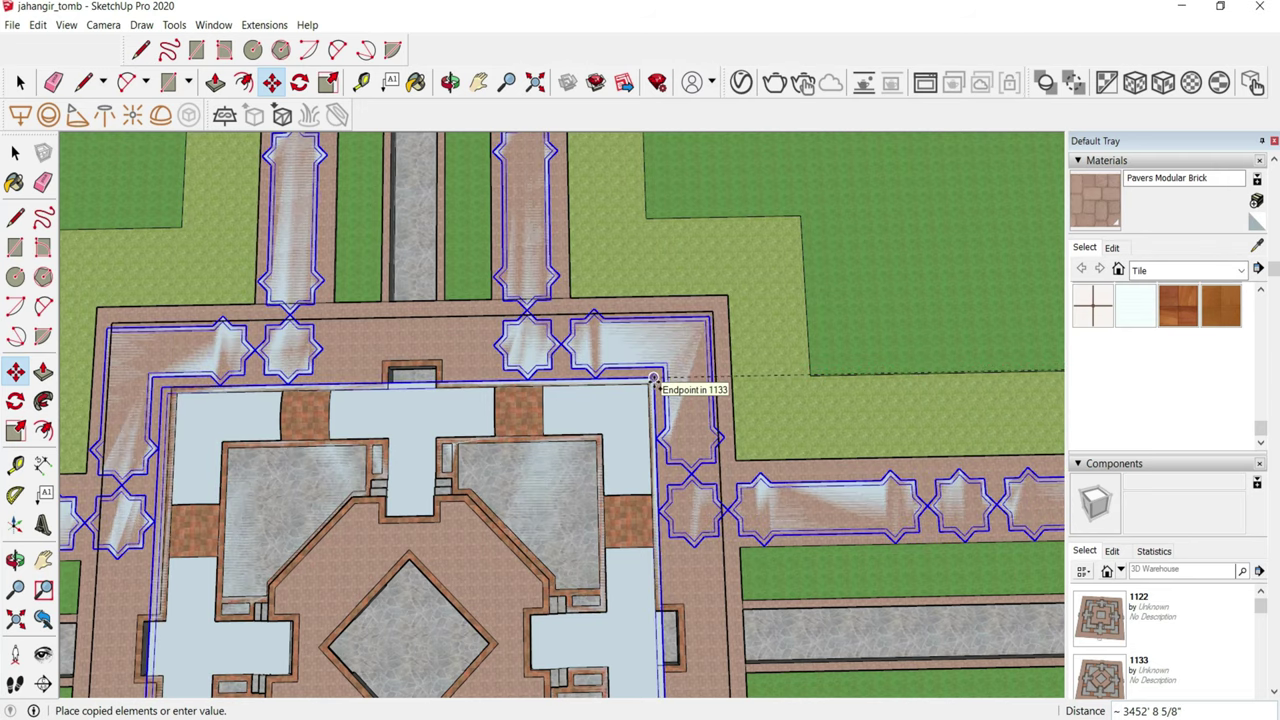
left_click(653, 379)
- Move the pathways down into alignment with the plan
scroll(653, 379, "down", 2)
scroll(655, 289, "down", 2)
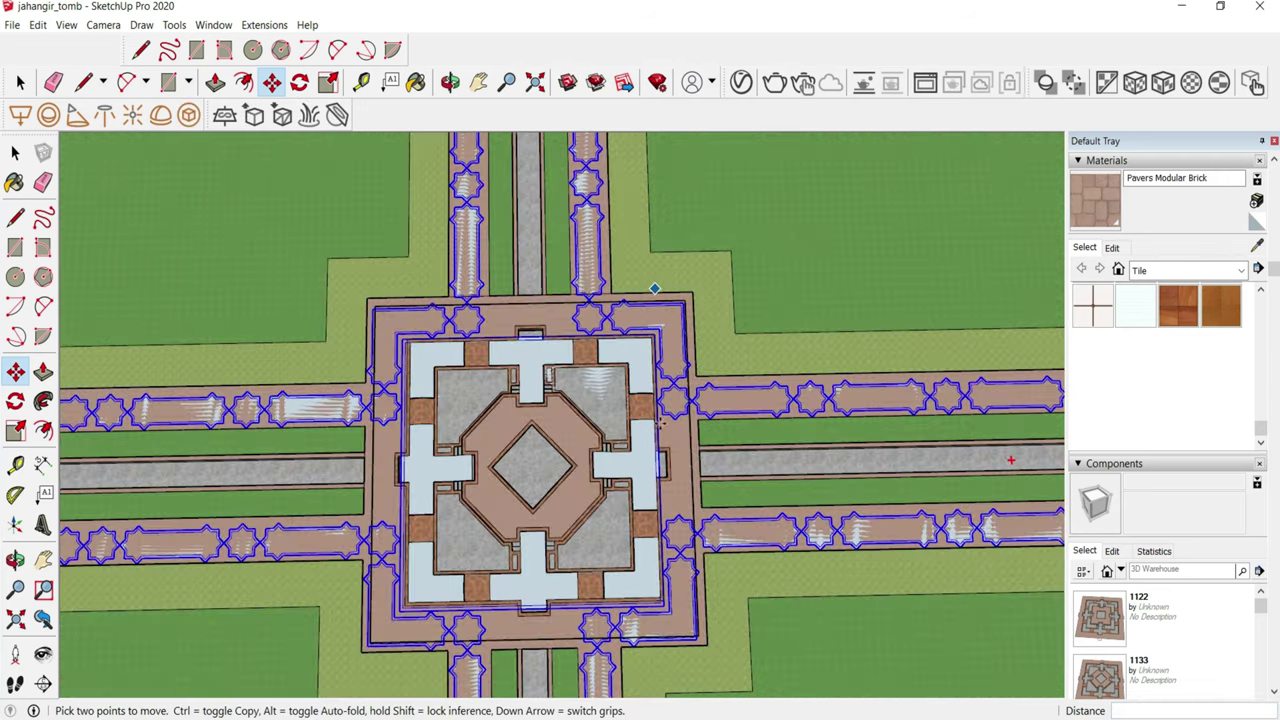
scroll(537, 537, "up", 2)
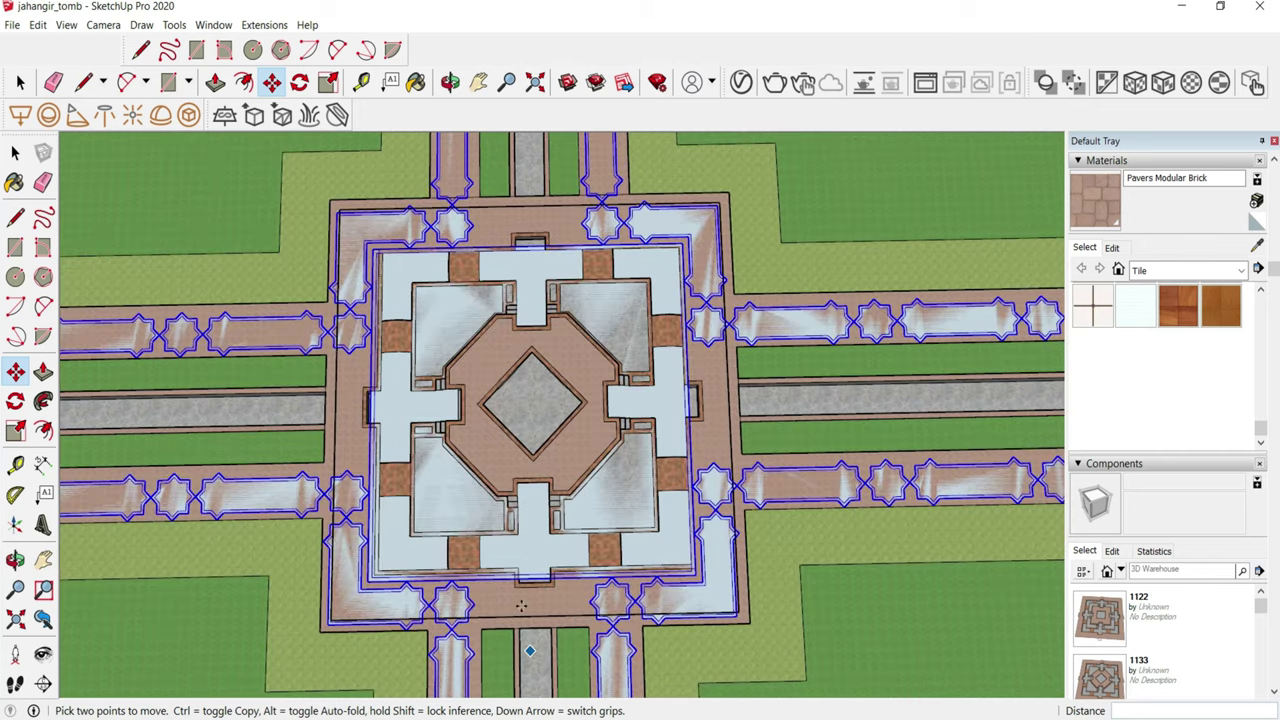
scroll(539, 563, "up", 2)
left_click(537, 545)
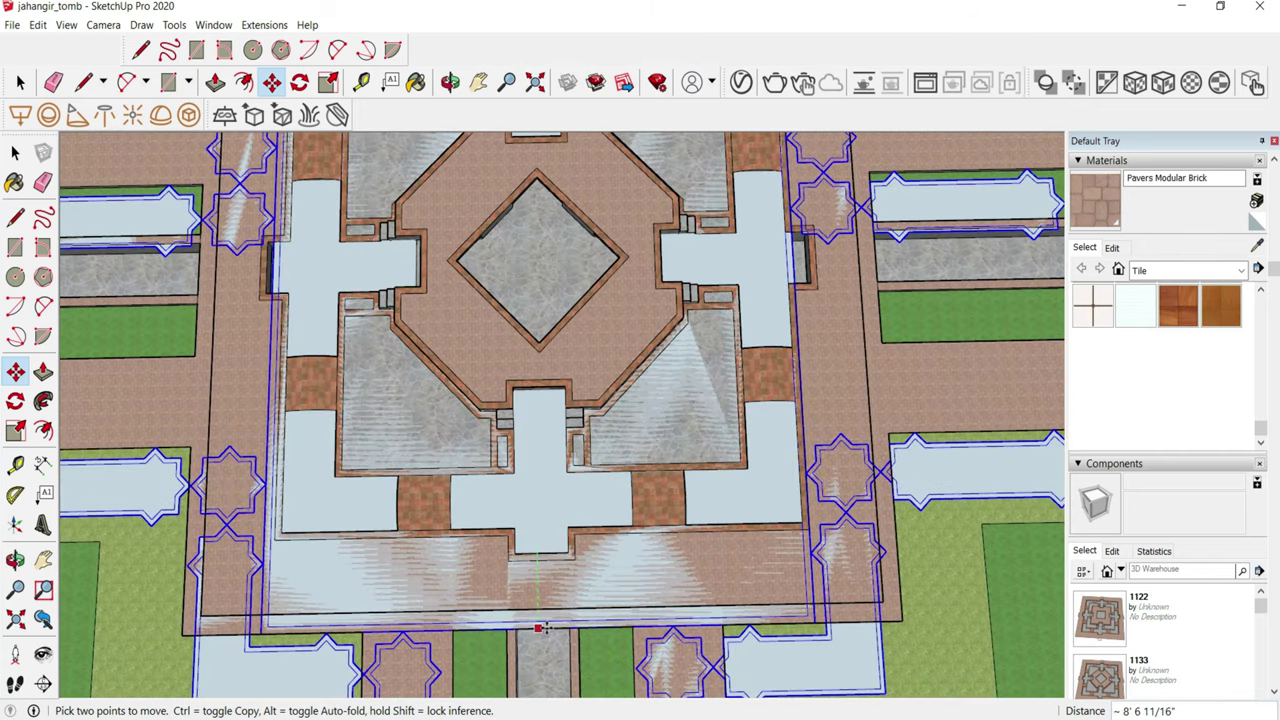
left_click(541, 627)
- Place the star outlines at their new position and view the tomb from directly above
scroll(541, 624, "up", 3)
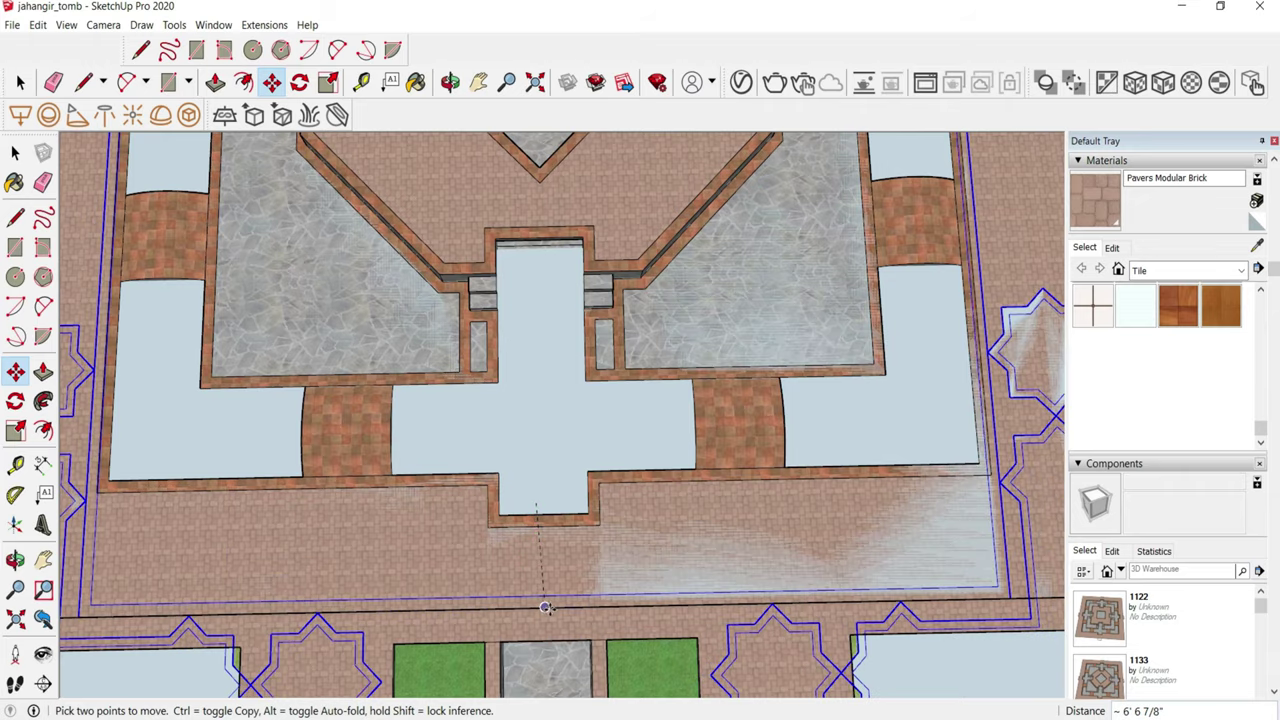
scroll(430, 607, "down", 5)
mouse_move(634, 557)
middle_mouse_down()
mouse_move(560, 540)
mouse_move(538, 562)
middle_mouse_up()
scroll(538, 562, "up", 3)
scroll(539, 560, "up", 2)
scroll(565, 482, "up", 2)
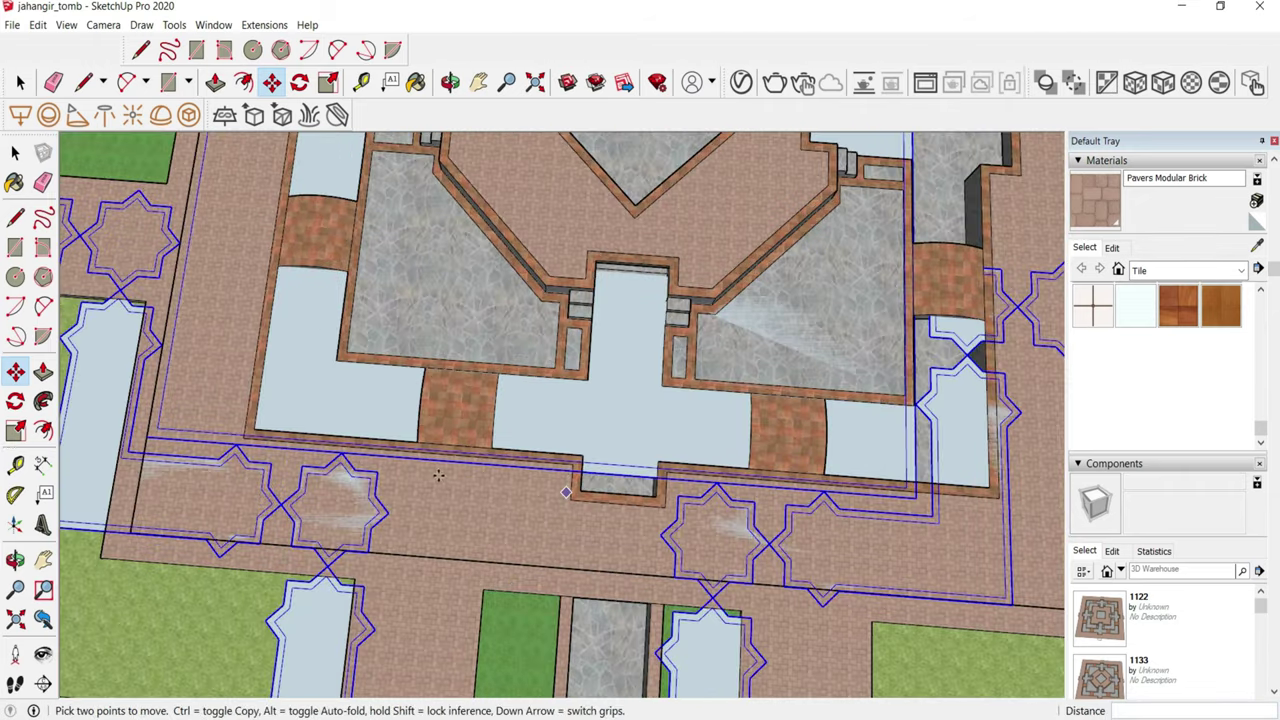
middle_click_drag(438, 475, 476, 493)
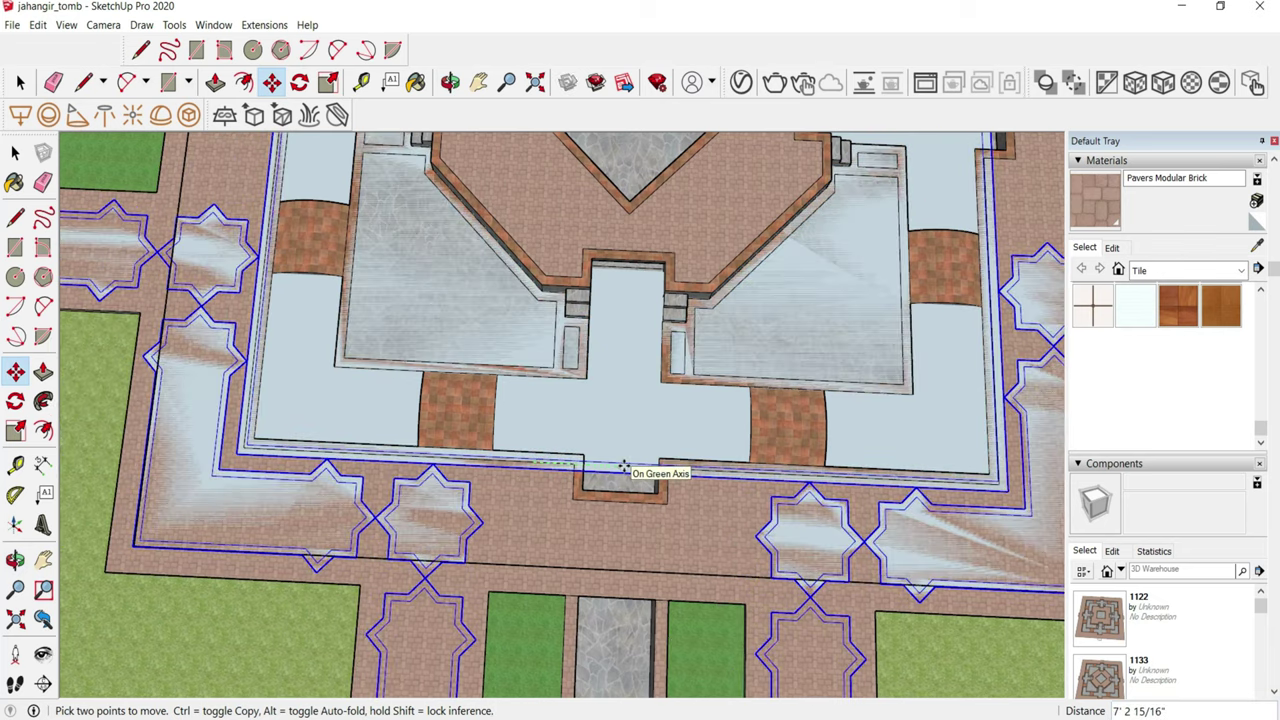
left_click(623, 467)
middle_click_drag(517, 543, 523, 477)
scroll(527, 583, "down", 3)
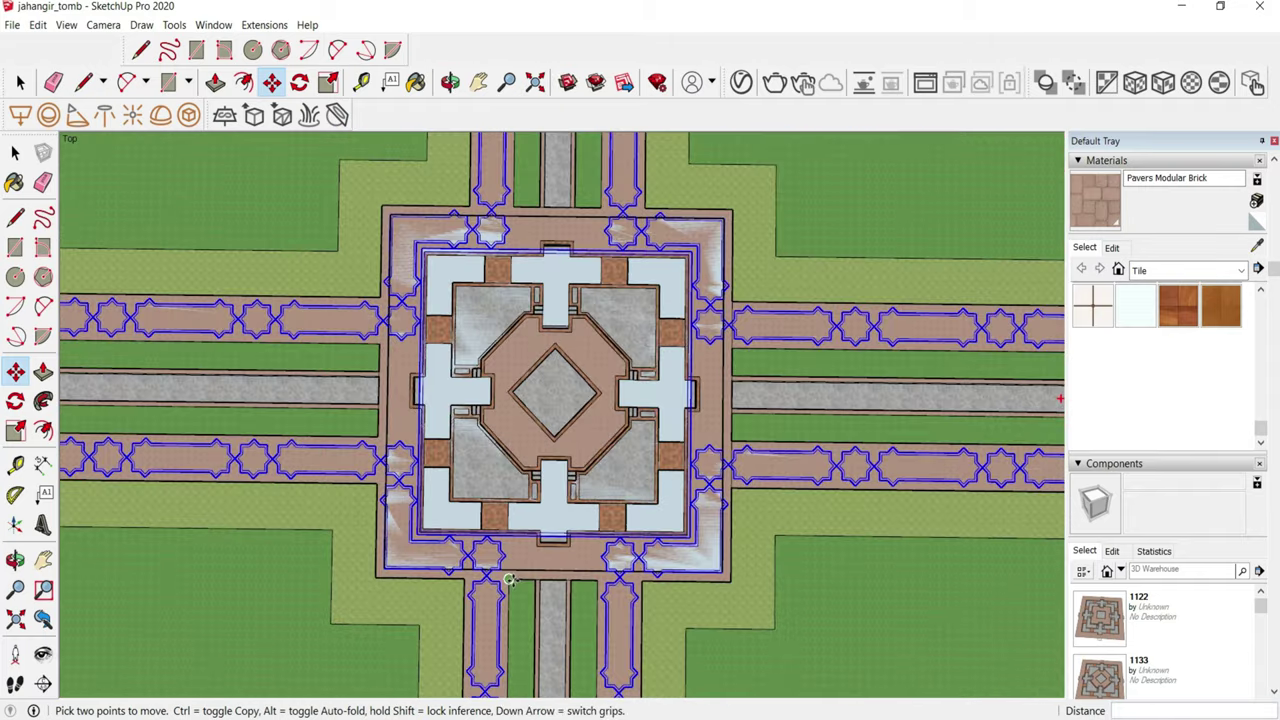
scroll(769, 257, "up", 2)
scroll(651, 329, "up", 3)
scroll(681, 436, "up", 1)
- Enter the tomb group for editing and orbit to a low, close view of it
key("space")
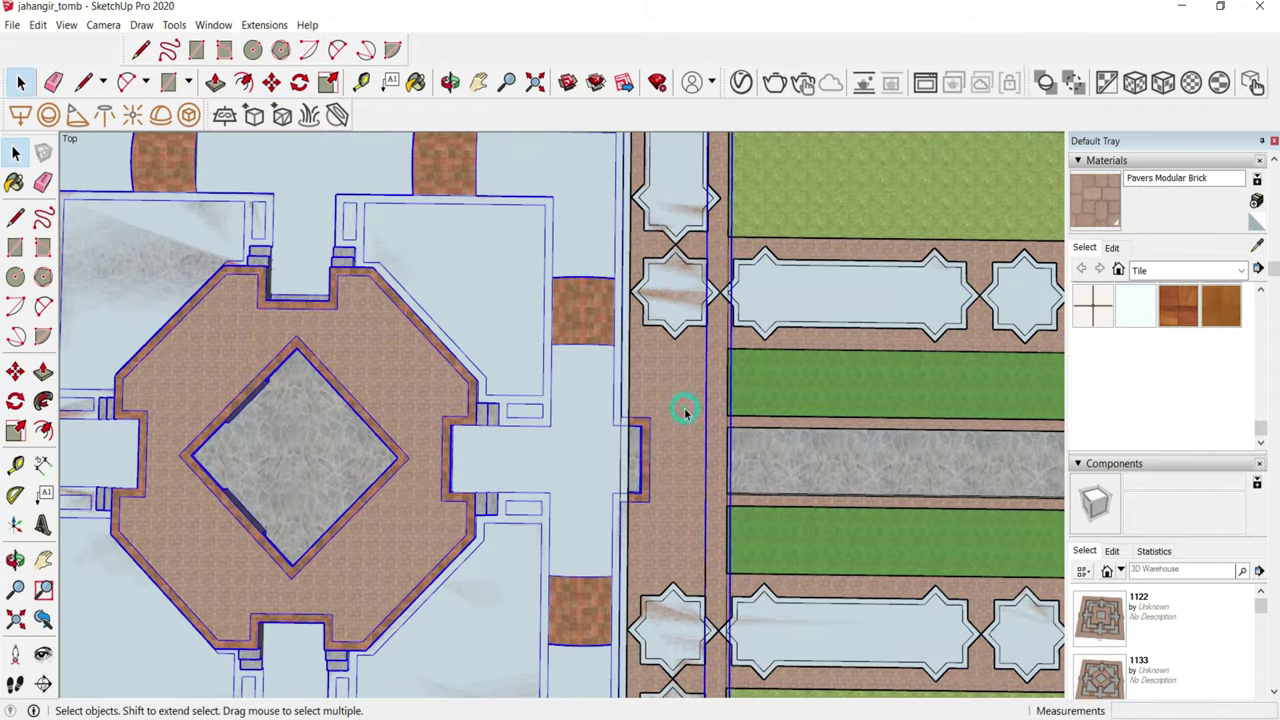
double_click(686, 409)
mouse_move(686, 409)
middle_mouse_down()
mouse_move(508, 240)
mouse_move(457, 386)
mouse_move(723, 543)
middle_mouse_up()
scroll(569, 457, "down", 2)
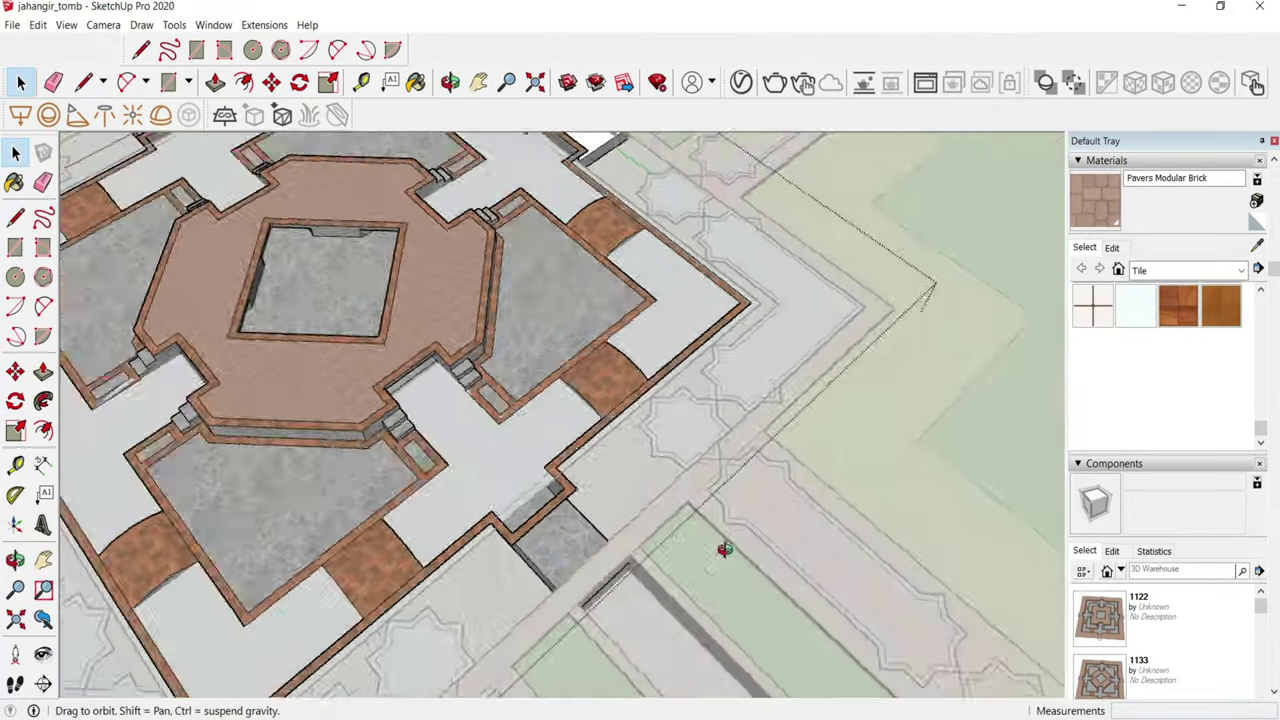
scroll(651, 503, "up", 3)
mouse_move(651, 503)
middle_mouse_down()
mouse_move(477, 568)
mouse_move(686, 551)
mouse_move(651, 591)
mouse_move(651, 465)
mouse_move(717, 263)
mouse_move(895, 343)
middle_mouse_up()
scroll(685, 531, "down", 2)
scroll(651, 465, "down", 2)
scroll(895, 343, "up", 3)
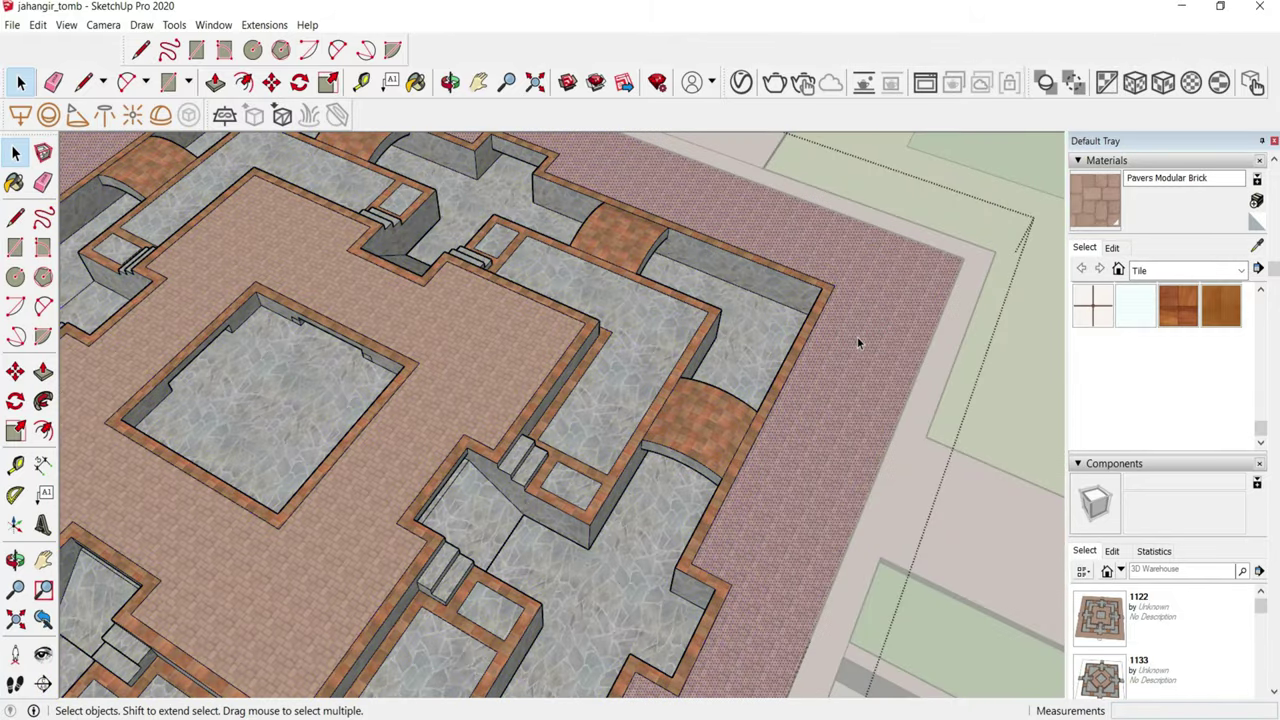
scroll(857, 336, "down", 5)
scroll(857, 423, "up", 5)
middle_click_drag(857, 423, 566, 425)
scroll(566, 425, "down", 3)
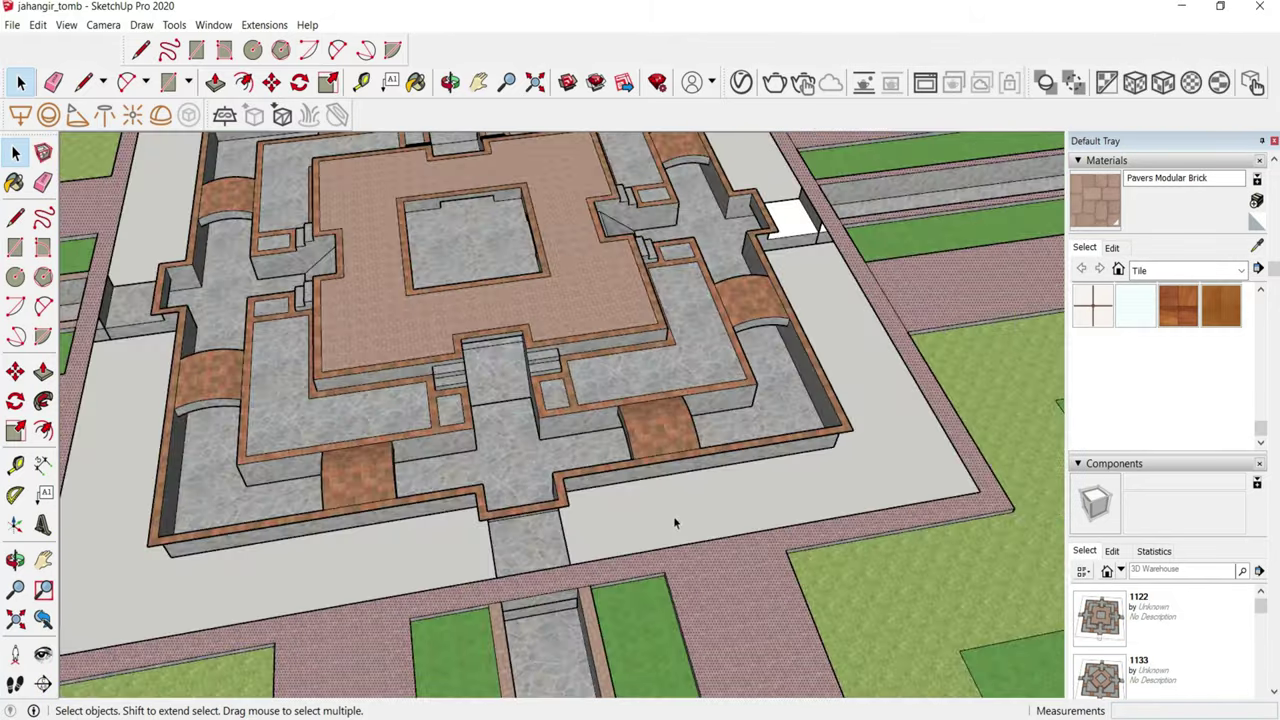
scroll(566, 425, "up", 1)
- Start a rectangle (R) with its first corner on the lower terrace
key("r")
scroll(567, 481, "up", 1)
left_click(567, 481)
- Finish the rectangle across the lower terrace
left_click(995, 485)
key("space")
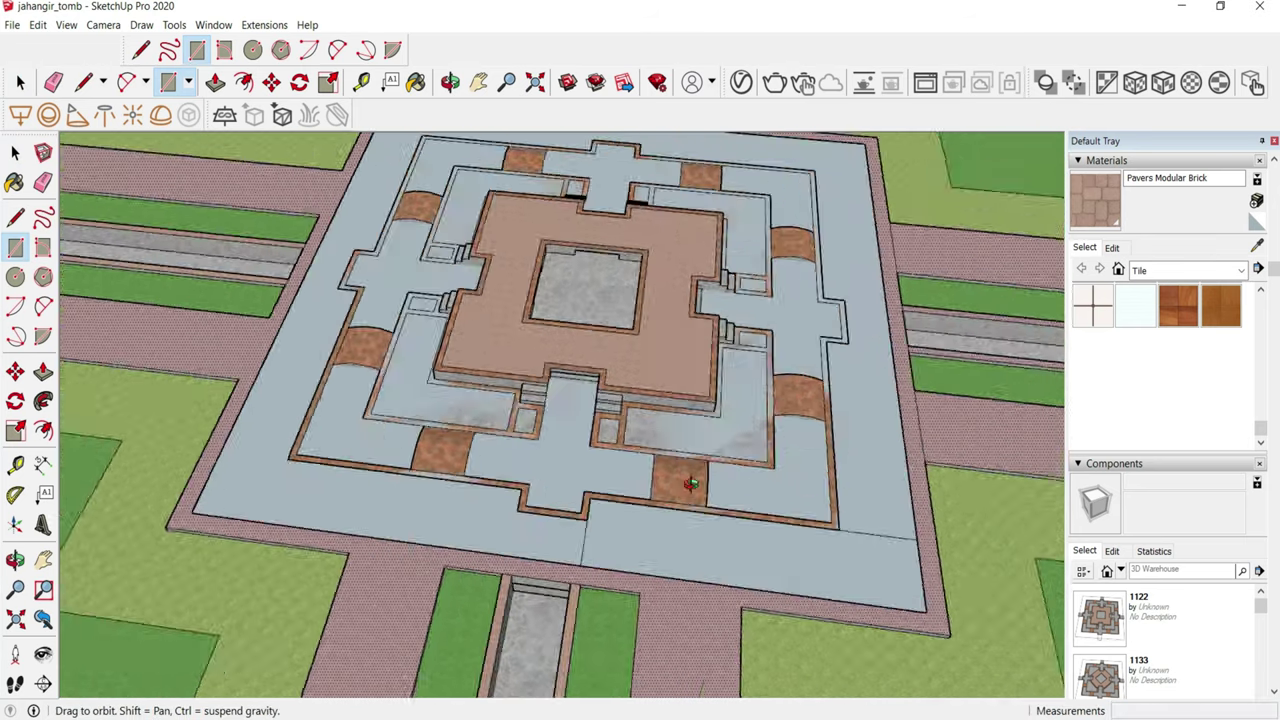
middle_click_drag(995, 485, 785, 530)
scroll(785, 530, "down", 4)
scroll(691, 506, "up", 3)
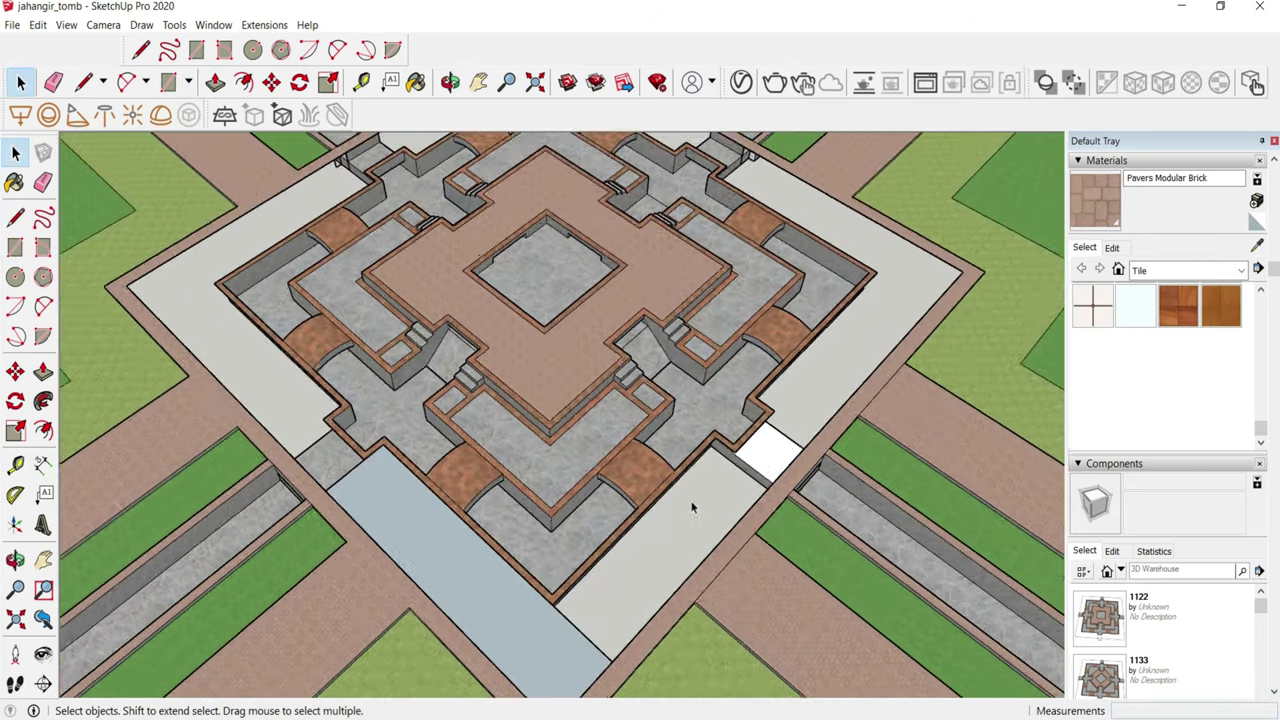
scroll(765, 440, "up", 3)
- Draw a second rectangle along the terrace edge to split off the outer strip
left_click(765, 401)
scroll(765, 401, "down", 2)
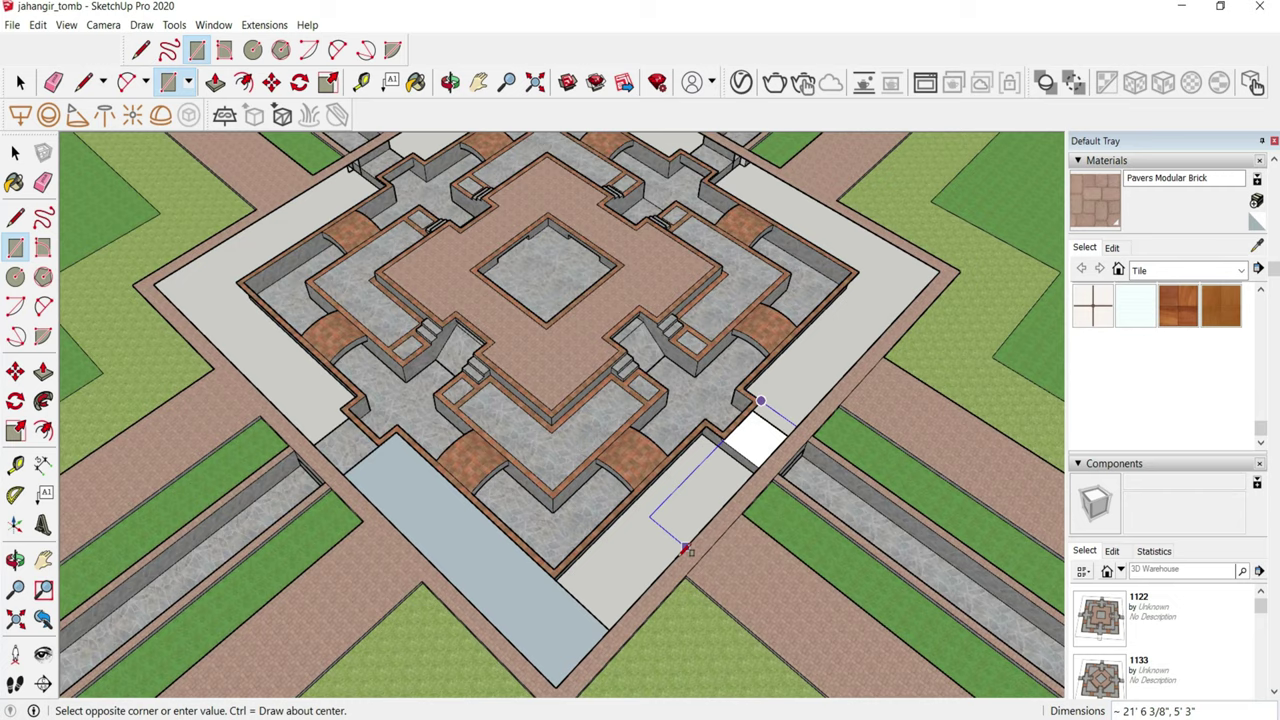
left_click(610, 628)
scroll(586, 557, "down", 3)
key("space")
middle_click_drag(586, 557, 571, 531)
scroll(571, 531, "up", 3)
key("r")
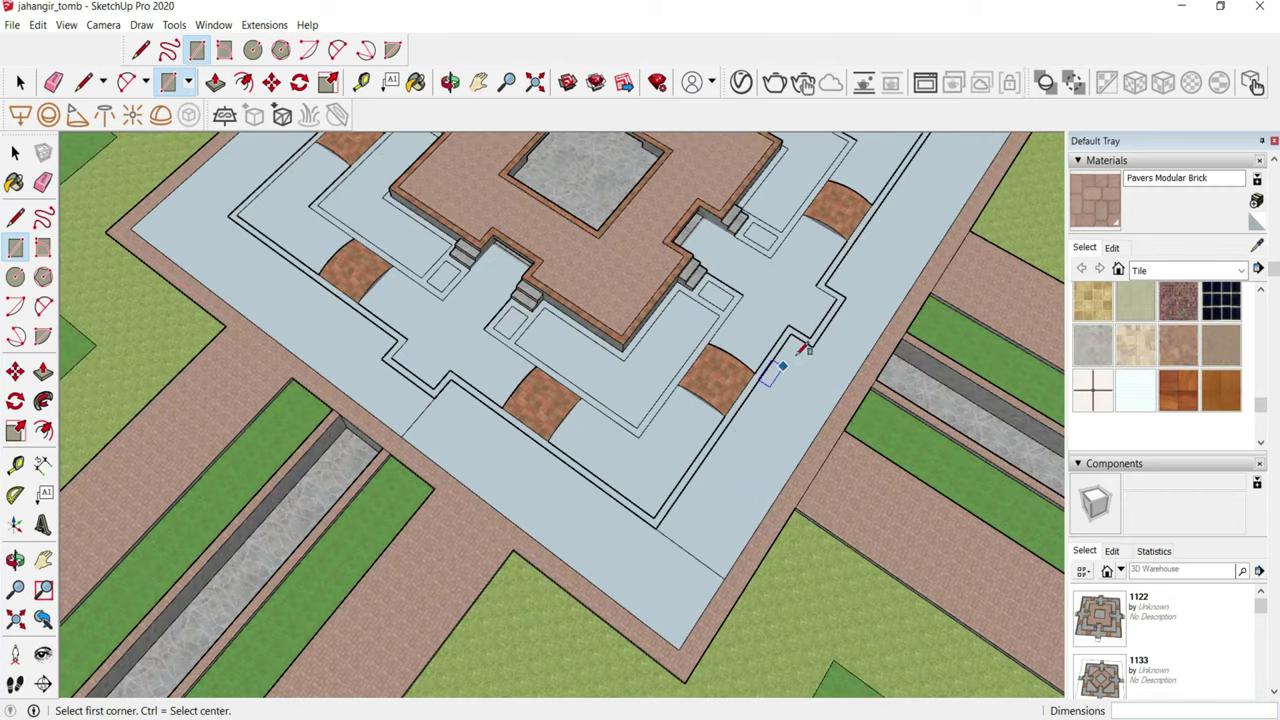
- Erase the edge bounding the light-blue terrace face with the Eraser (E)
key("e")
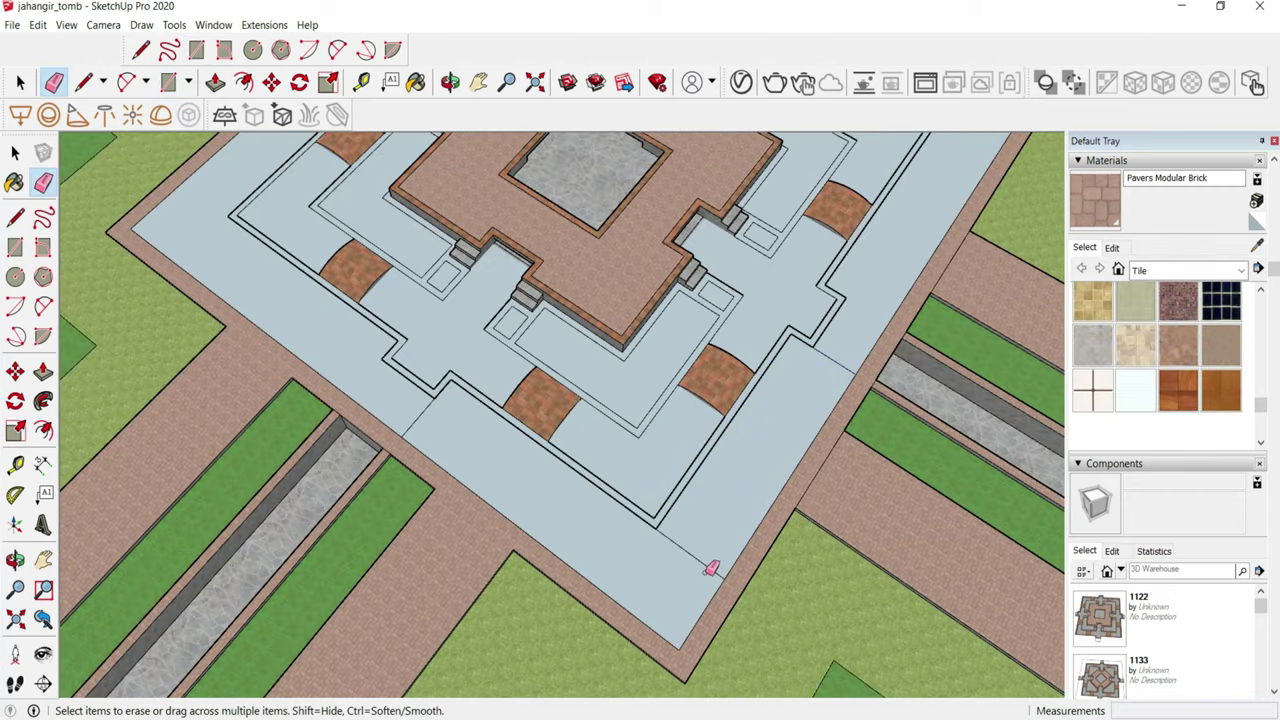
left_click(684, 643)
scroll(830, 402, "down", 1)
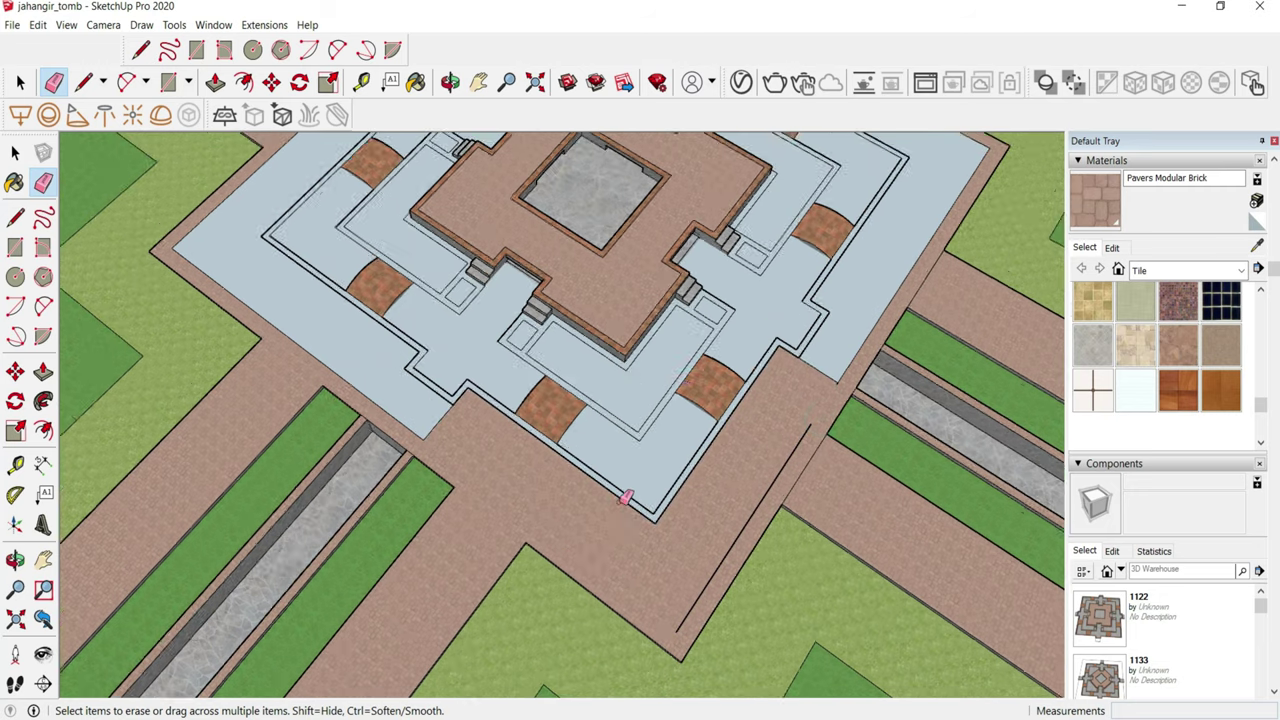
scroll(820, 402, "down", 1)
scroll(803, 402, "up", 2)
scroll(803, 402, "up", 2)
scroll(794, 403, "down", 2)
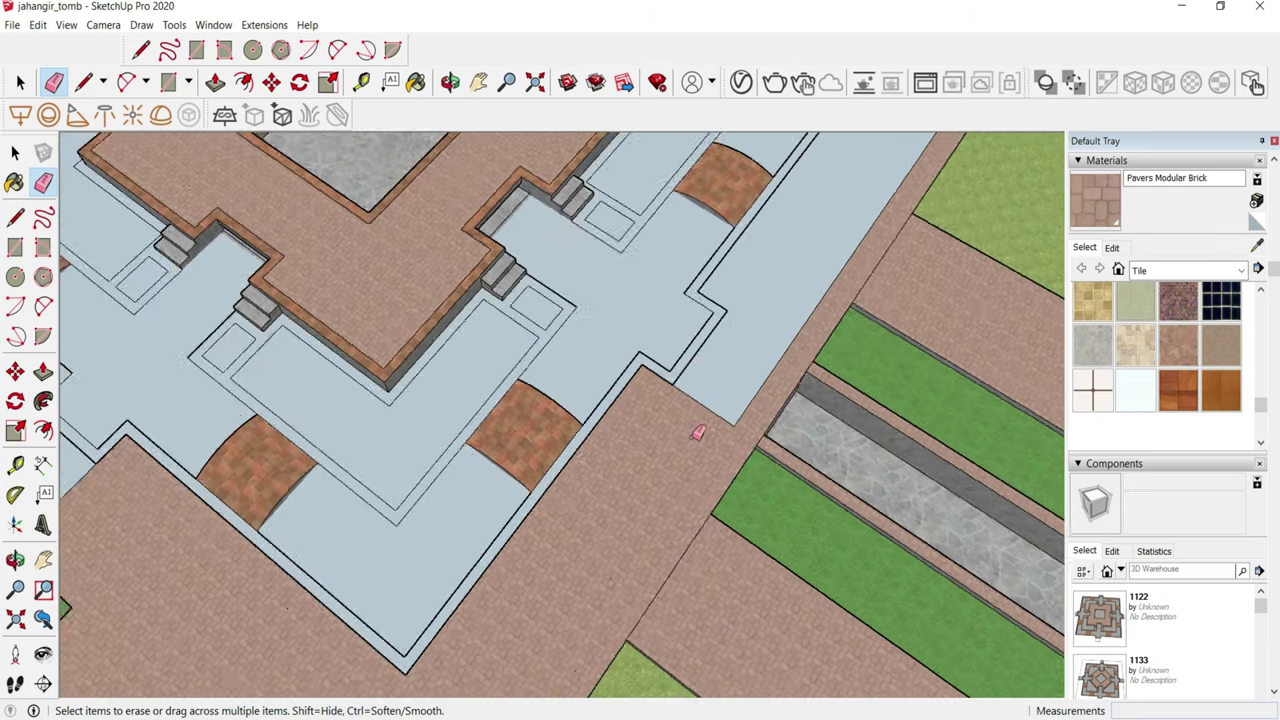
mouse_move(694, 434)
middle_mouse_down()
mouse_move(551, 451)
mouse_move(363, 390)
mouse_move(390, 385)
middle_mouse_up()
- Cancel a stray rectangle and erase another edge so the strip merges with the brick
key("r")
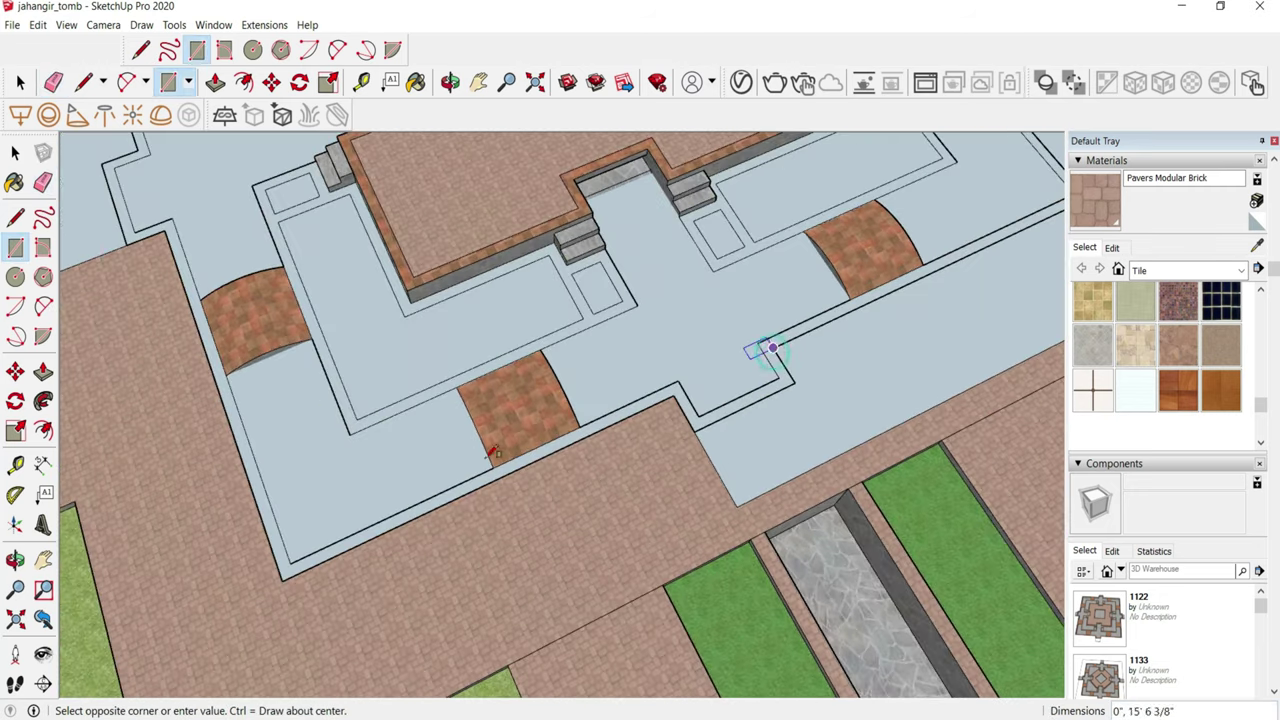
scroll(773, 348, "down", 2)
scroll(700, 400, "up", 3)
key("Escape")
scroll(557, 466, "up", 1)
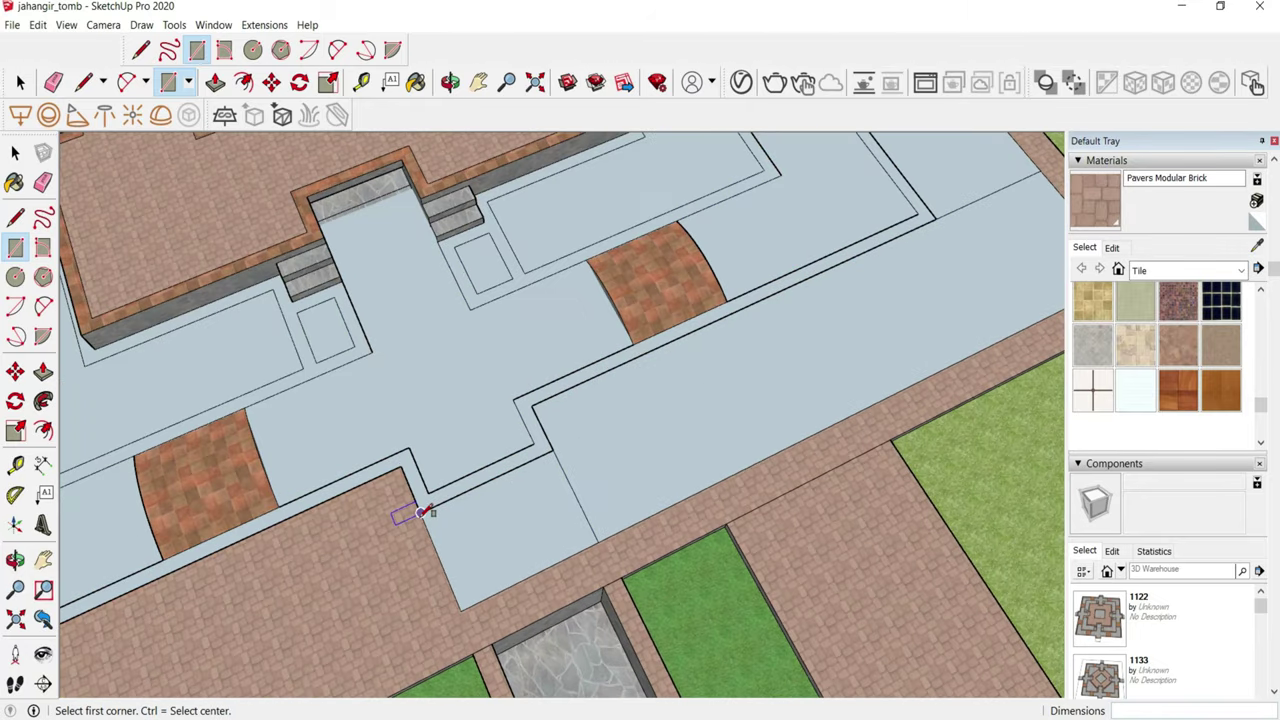
key("e")
left_click(600, 536)
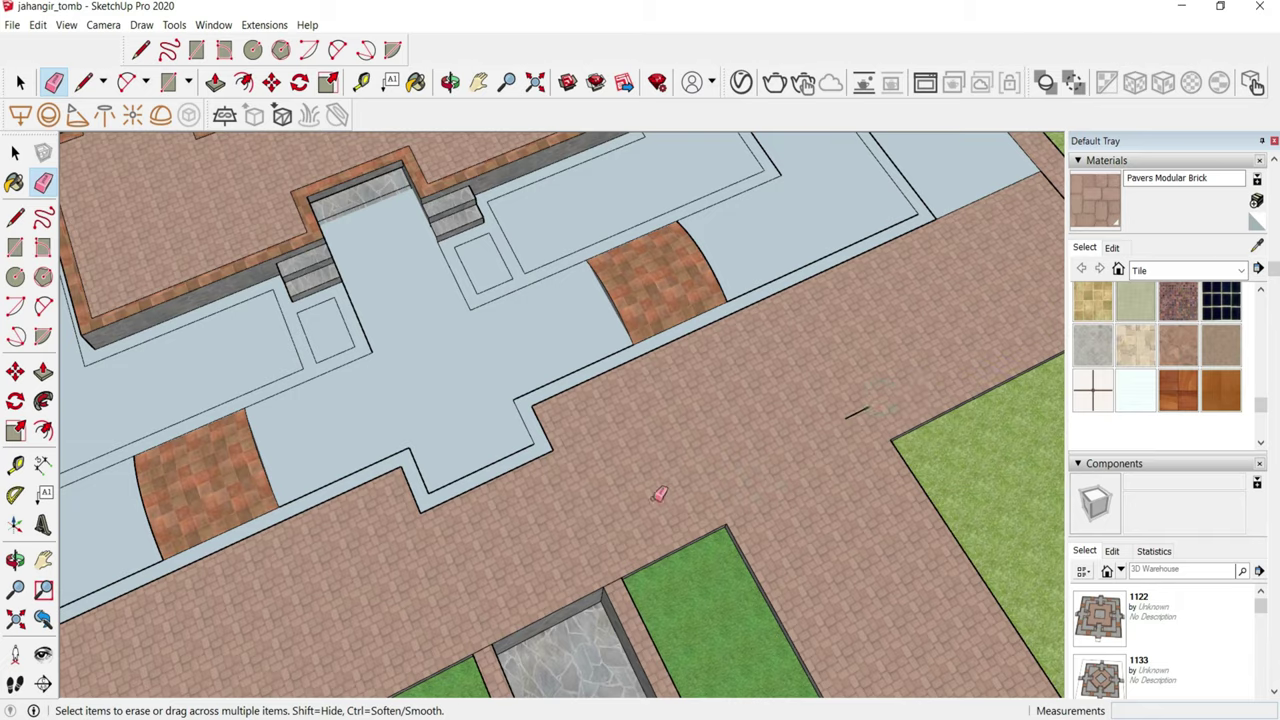
middle_click_drag(660, 494, 747, 449)
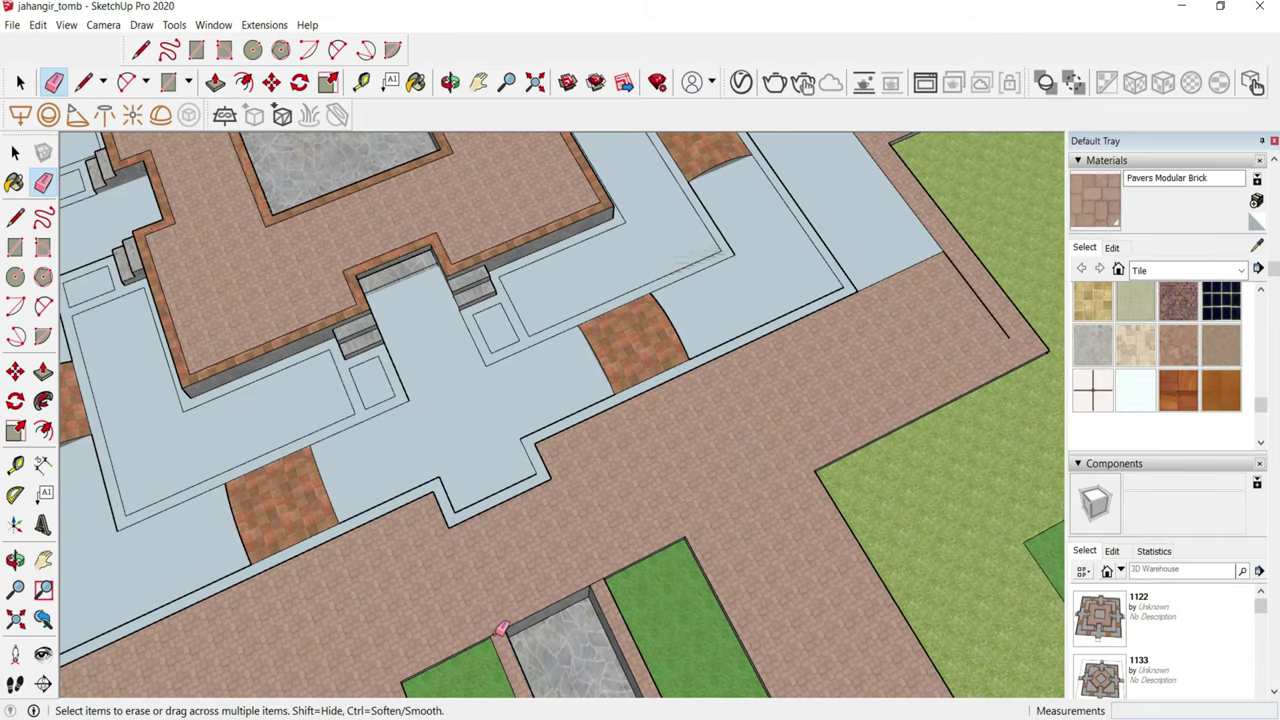
scroll(600, 575, "down", 3)
scroll(671, 481, "up", 3)
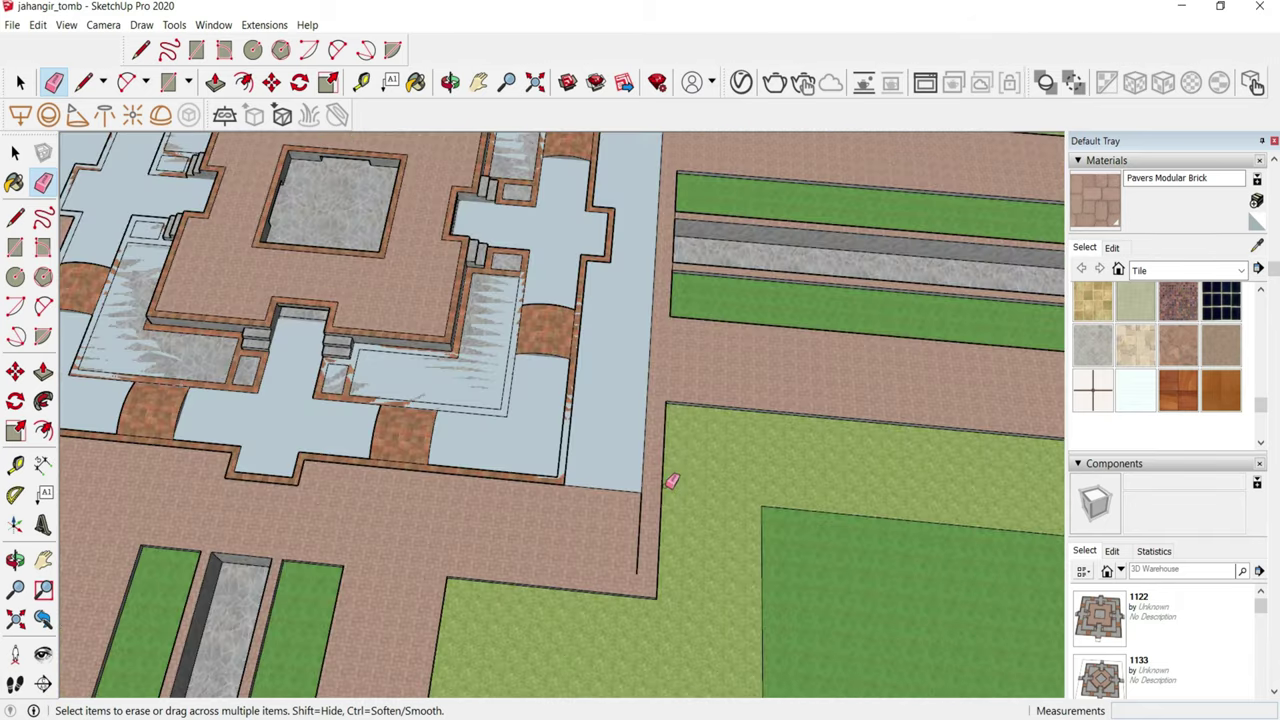
key("space")
middle_click_drag(603, 477, 471, 500)
- Draw a rectangle along the terrace front over the light-blue faces
scroll(586, 481, "up", 3)
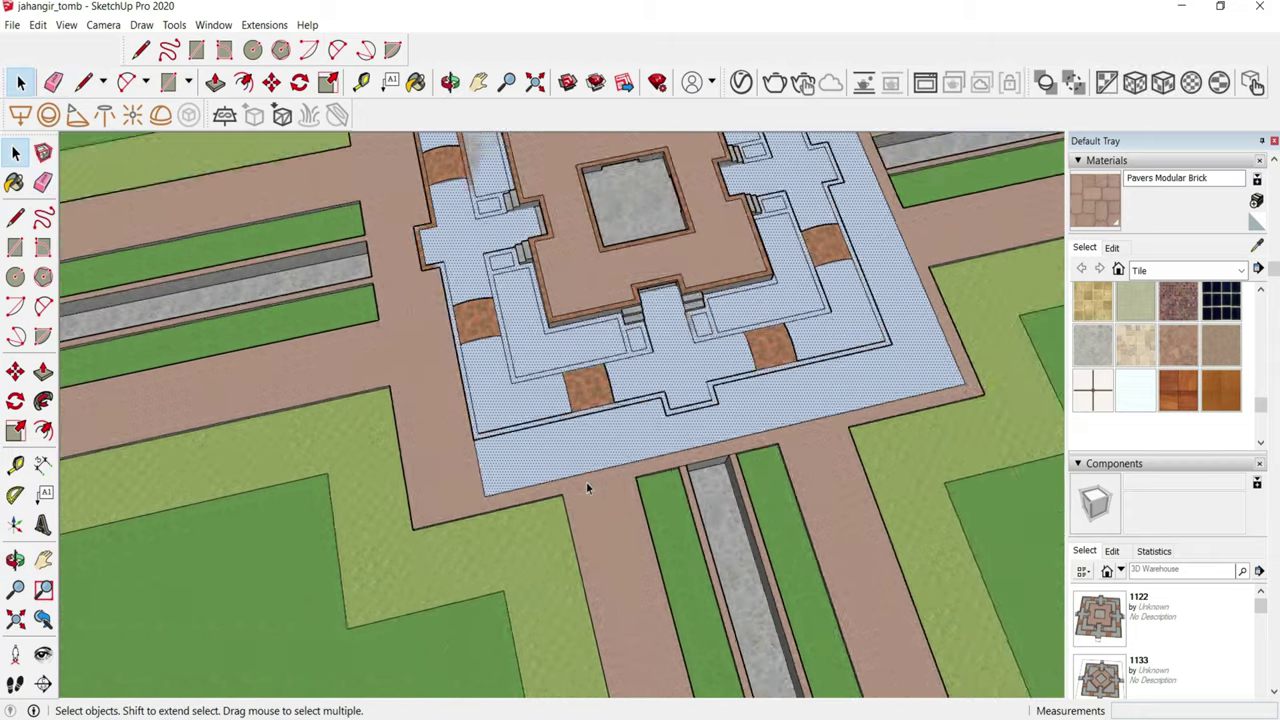
left_click(586, 481)
key("r")
scroll(500, 450, "up", 2)
scroll(244, 493, "down", 2)
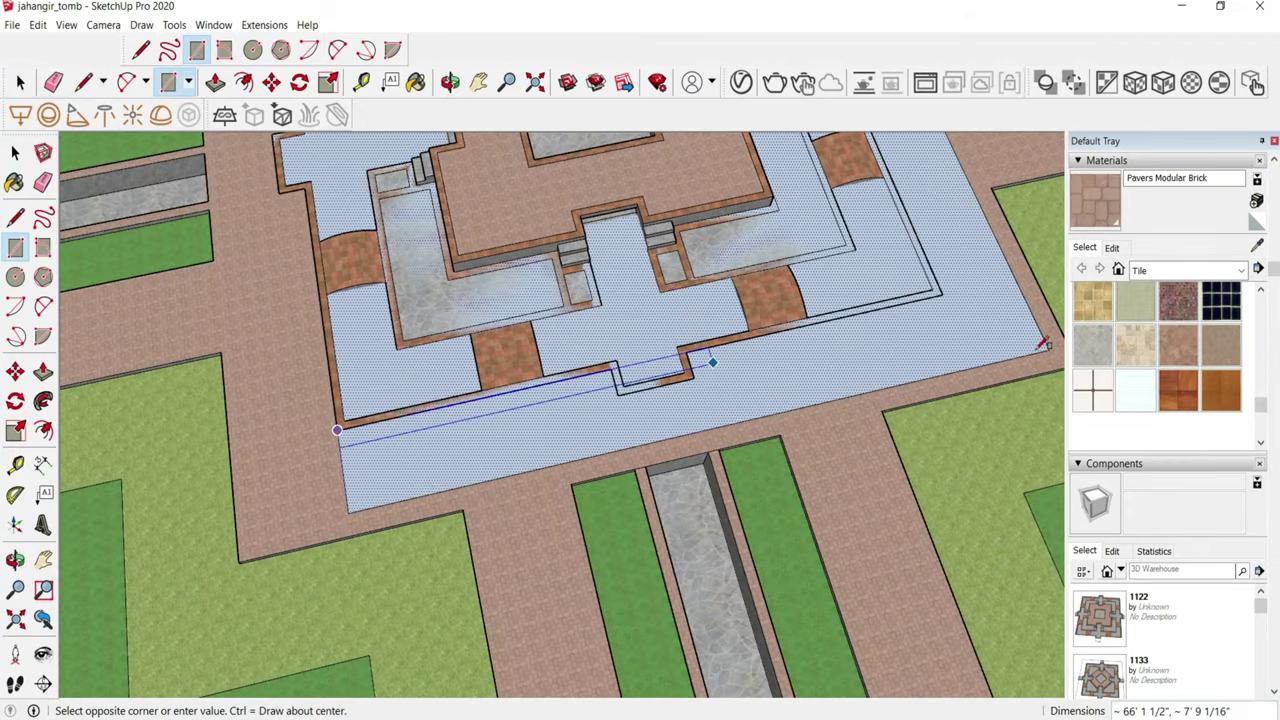
left_click(1049, 347)
scroll(877, 331, "up", 2)
scroll(660, 350, "up", 2)
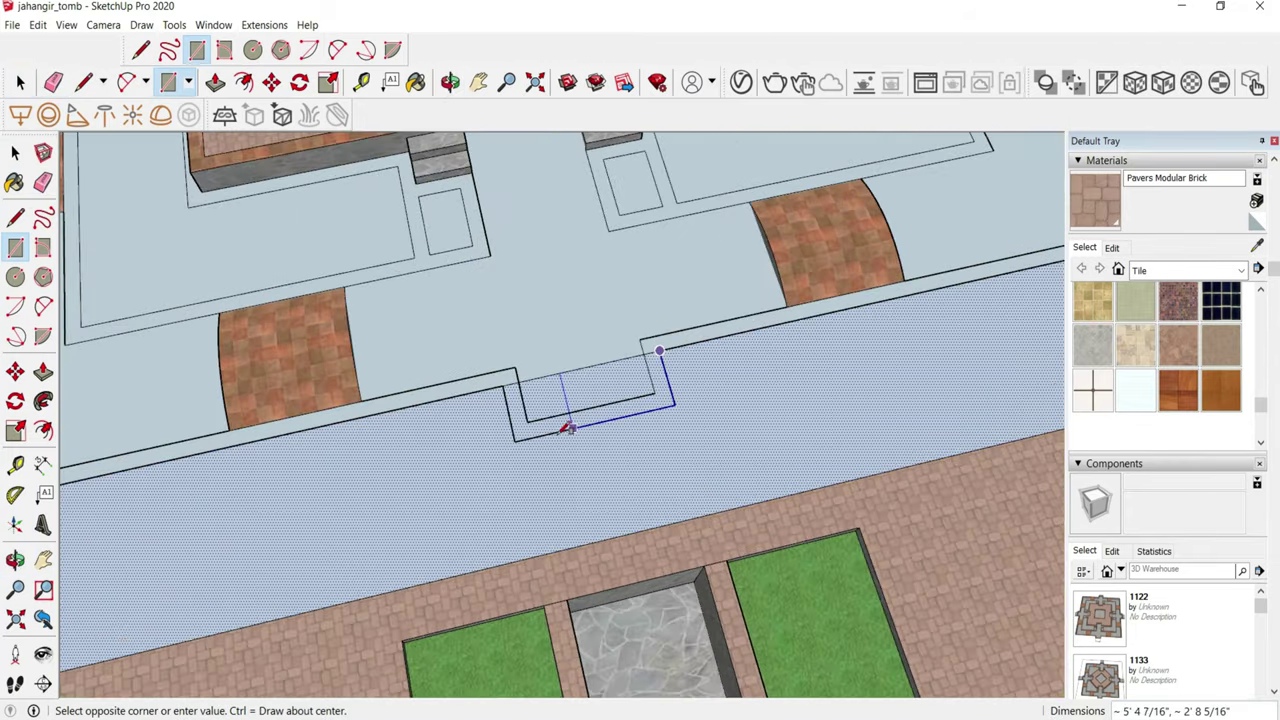
- Erase the light-blue band's lower edge and the short leftover line segment
key("e")
key("space")
scroll(532, 477, "down", 2)
scroll(193, 573, "down", 2)
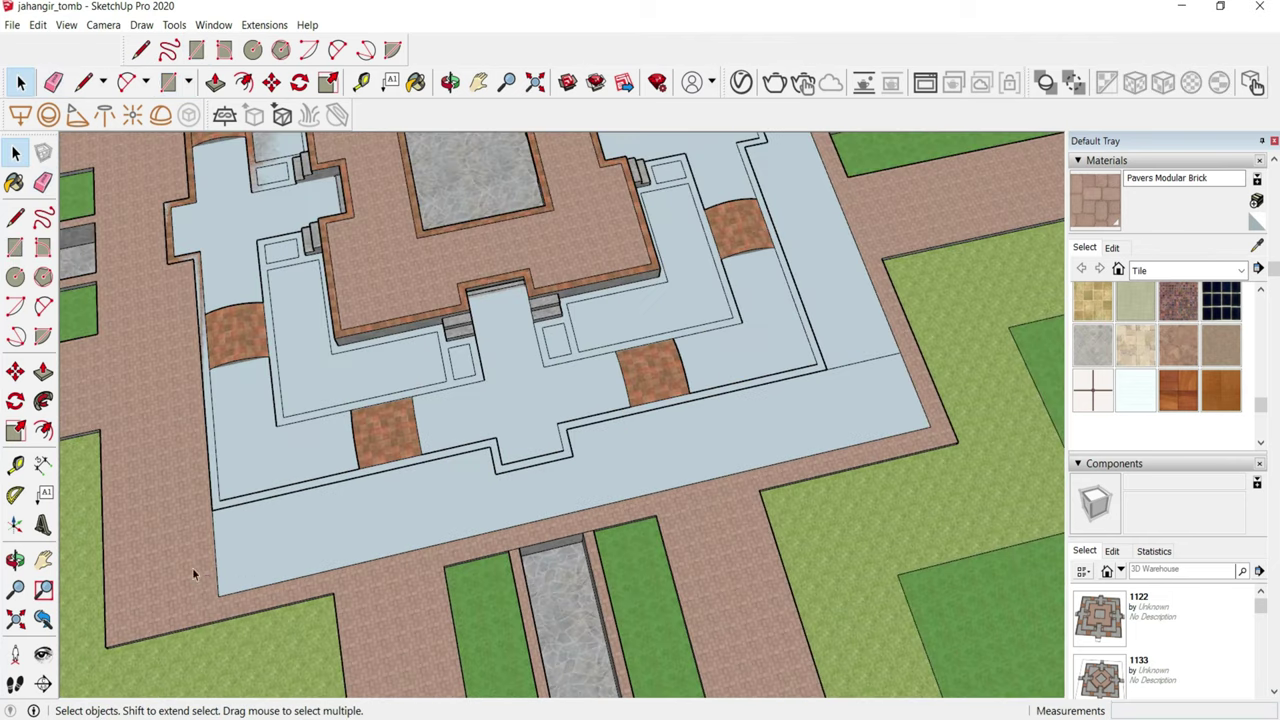
left_click_drag(222, 590, 453, 546)
left_click(542, 517)
scroll(512, 548, "up", 1)
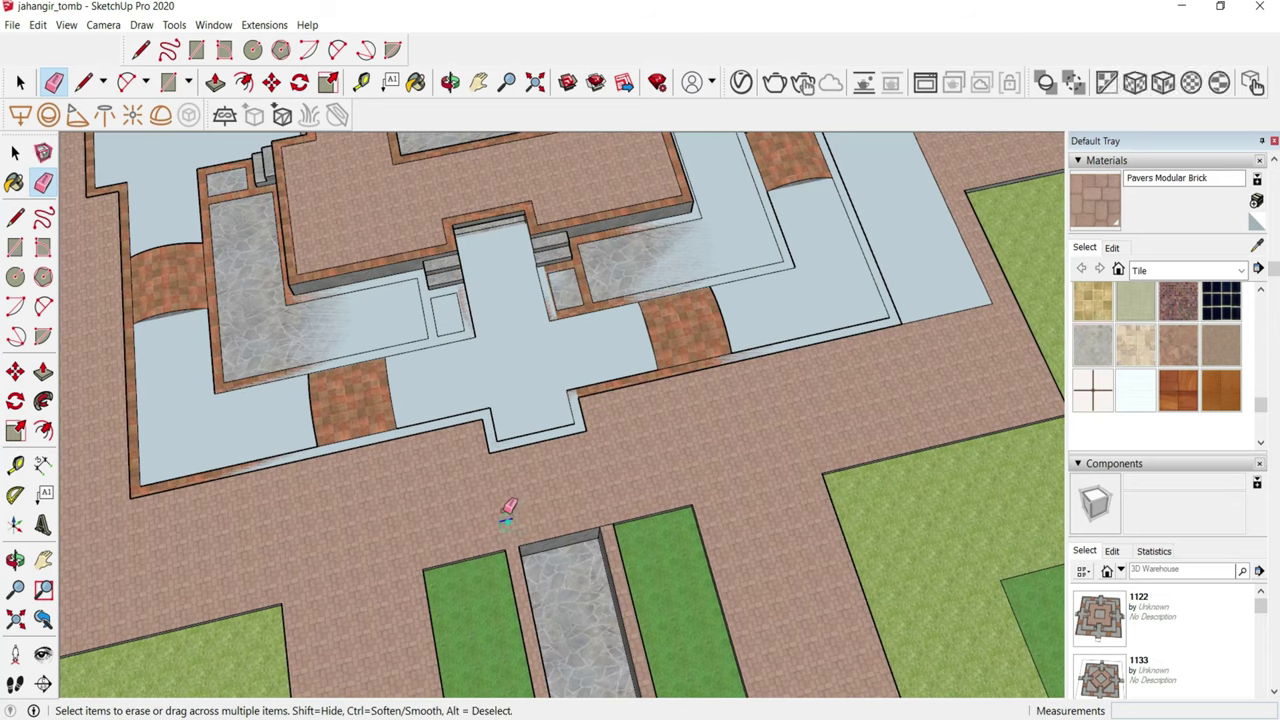
scroll(323, 594, "down", 5)
scroll(214, 494, "up", 3)
- Draw a rectangle on the lower platform
middle_click_drag(214, 494, 471, 514)
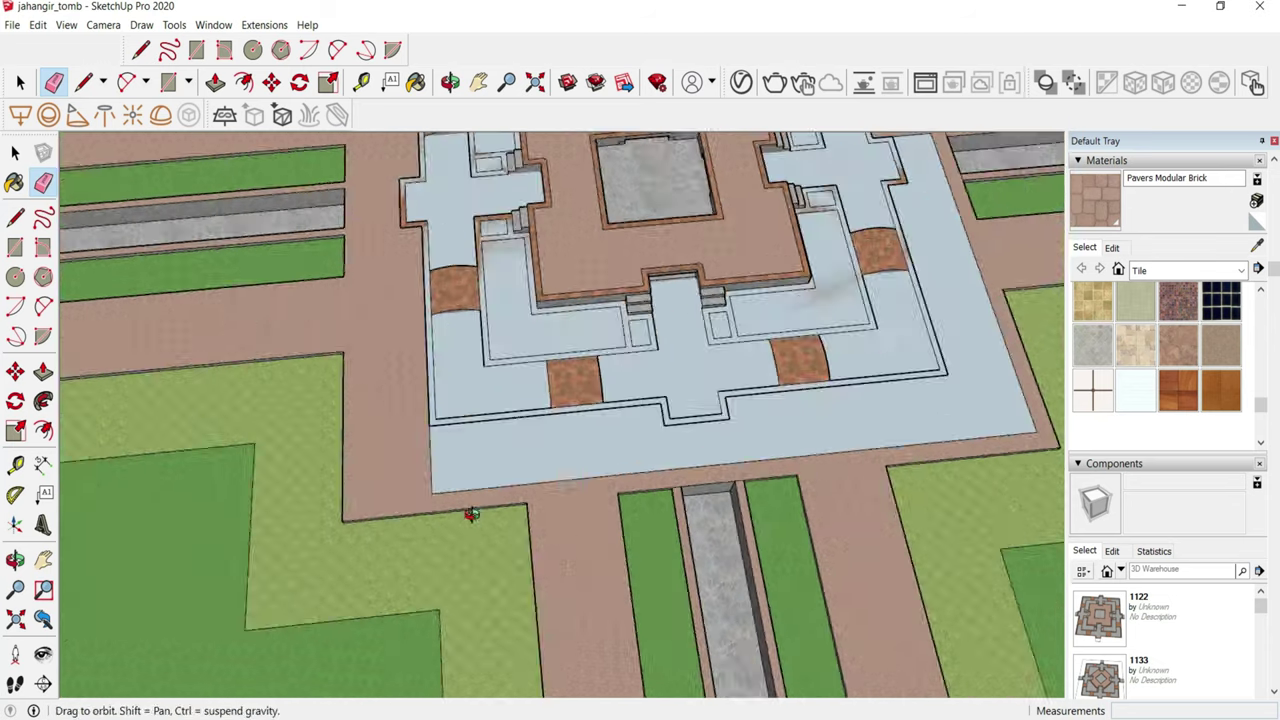
scroll(430, 415, "up", 2)
key("r")
scroll(426, 394, "down", 2)
left_click(918, 503)
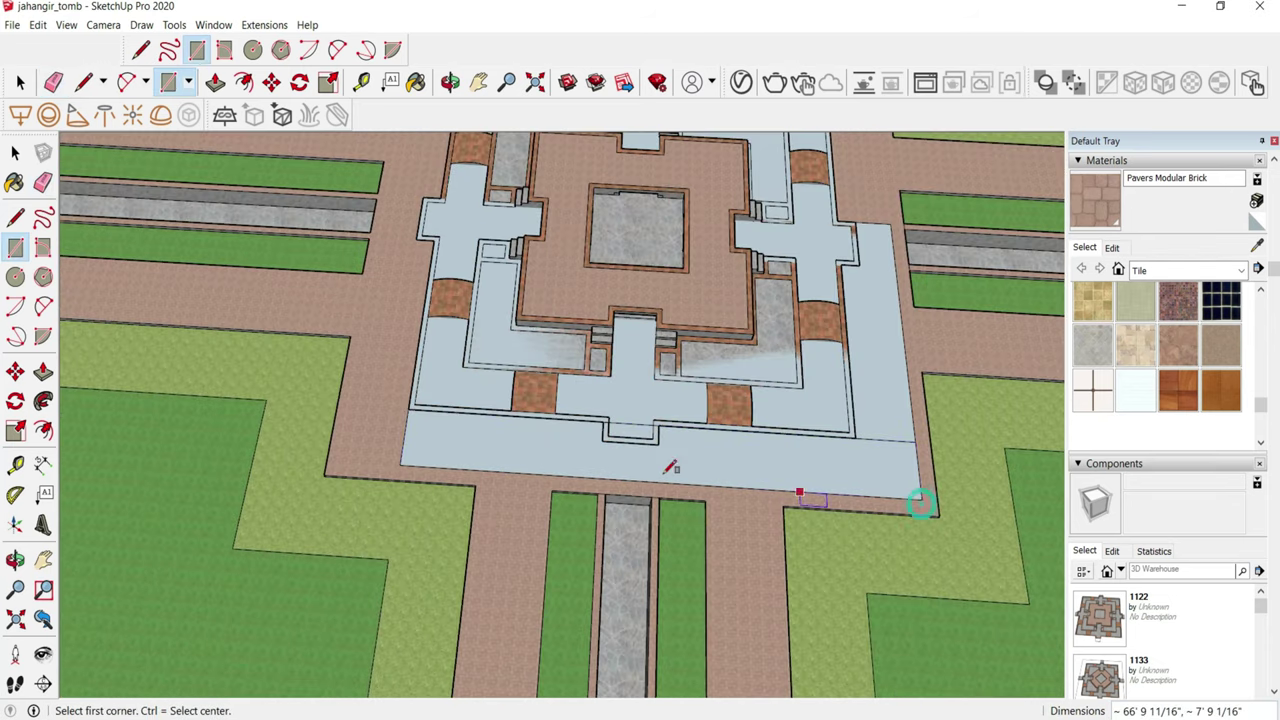
scroll(603, 400, "up", 3)
- Erase the light-blue face's edge on the lower platform
key("e")
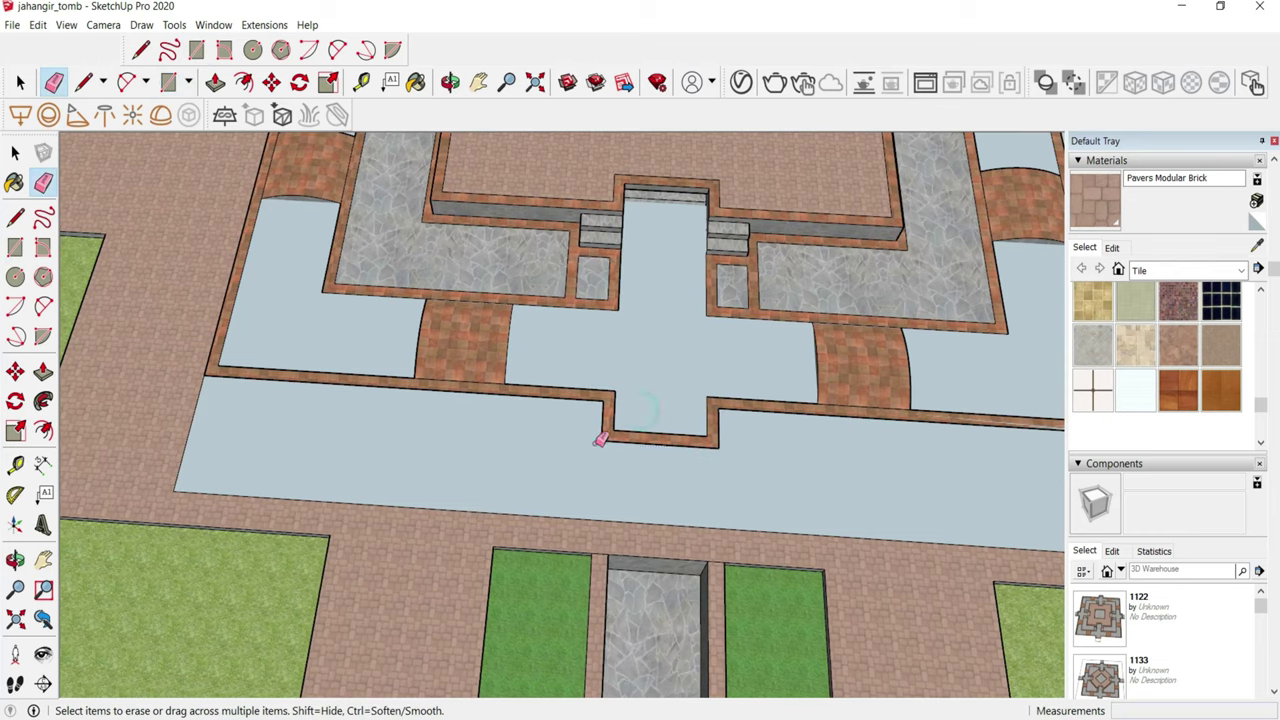
left_click(177, 471)
scroll(338, 489, "down", 3)
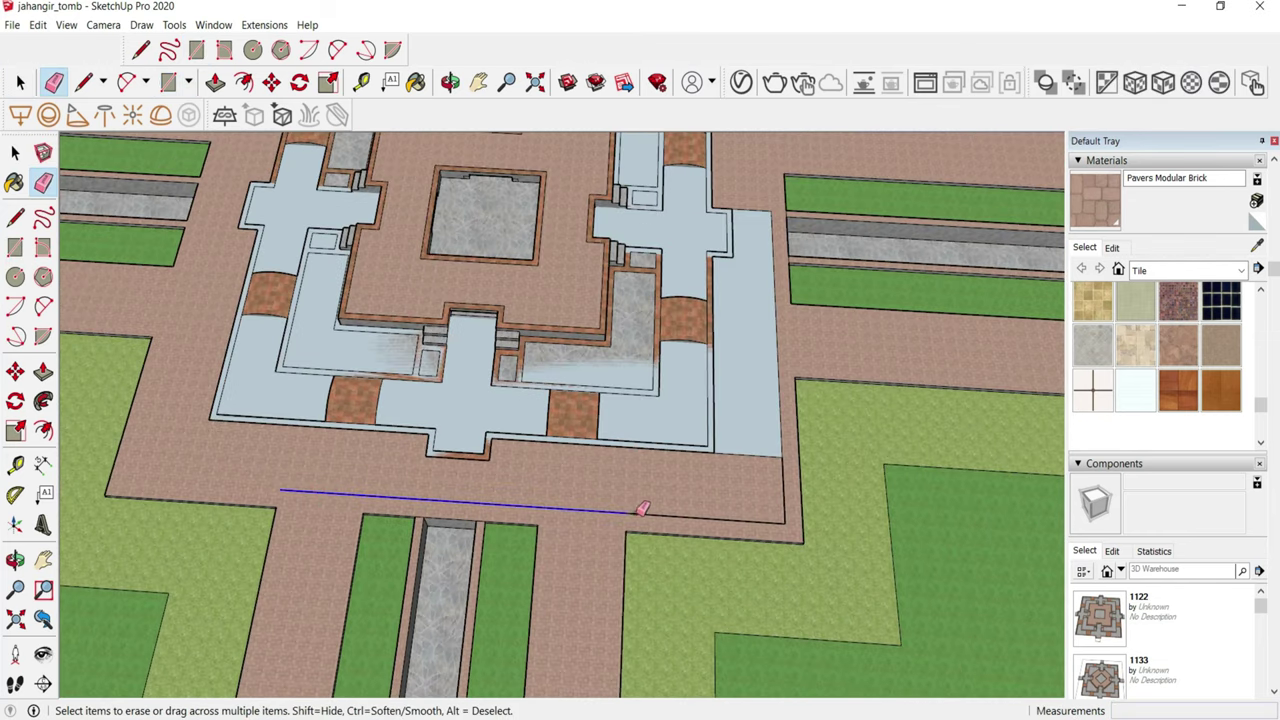
scroll(410, 518, "down", 3)
- Erase the stray extension edges at the platform corner and view the whole platform
middle_click_drag(410, 518, 700, 440)
scroll(750, 432, "up", 3)
key("r")
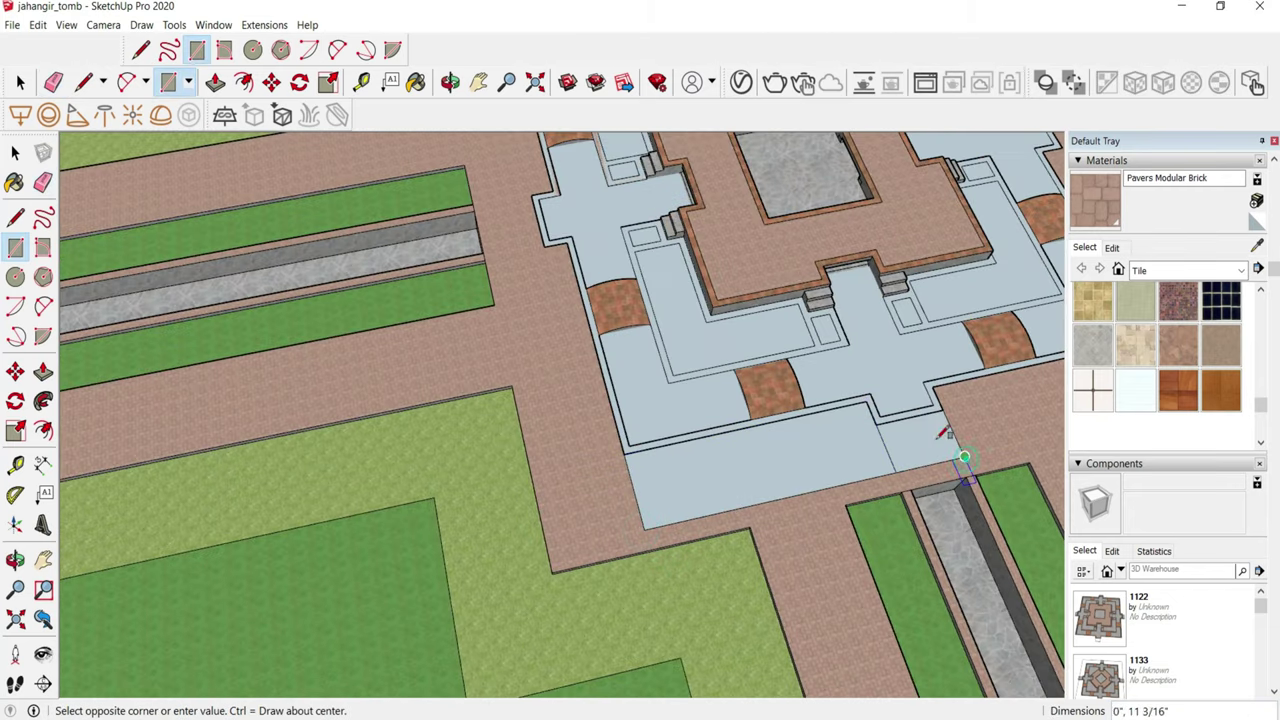
key("e")
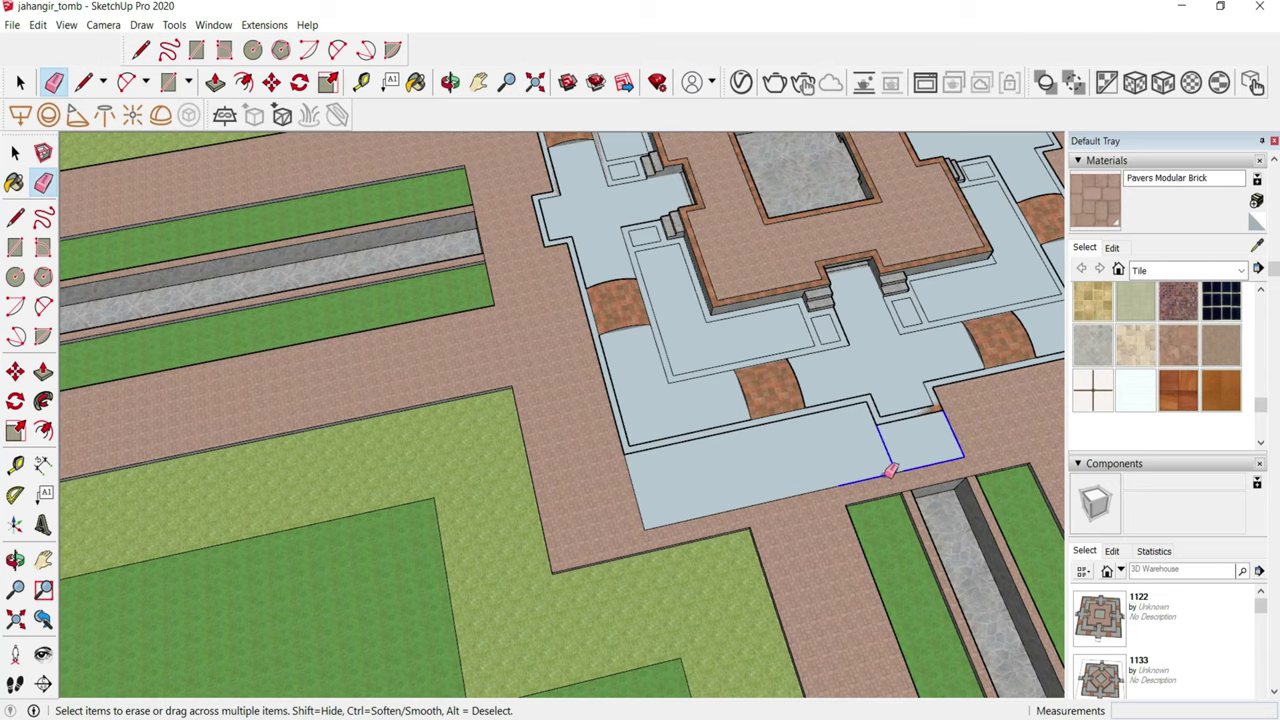
left_click_drag(650, 518, 650, 518)
scroll(760, 505, "down", 3)
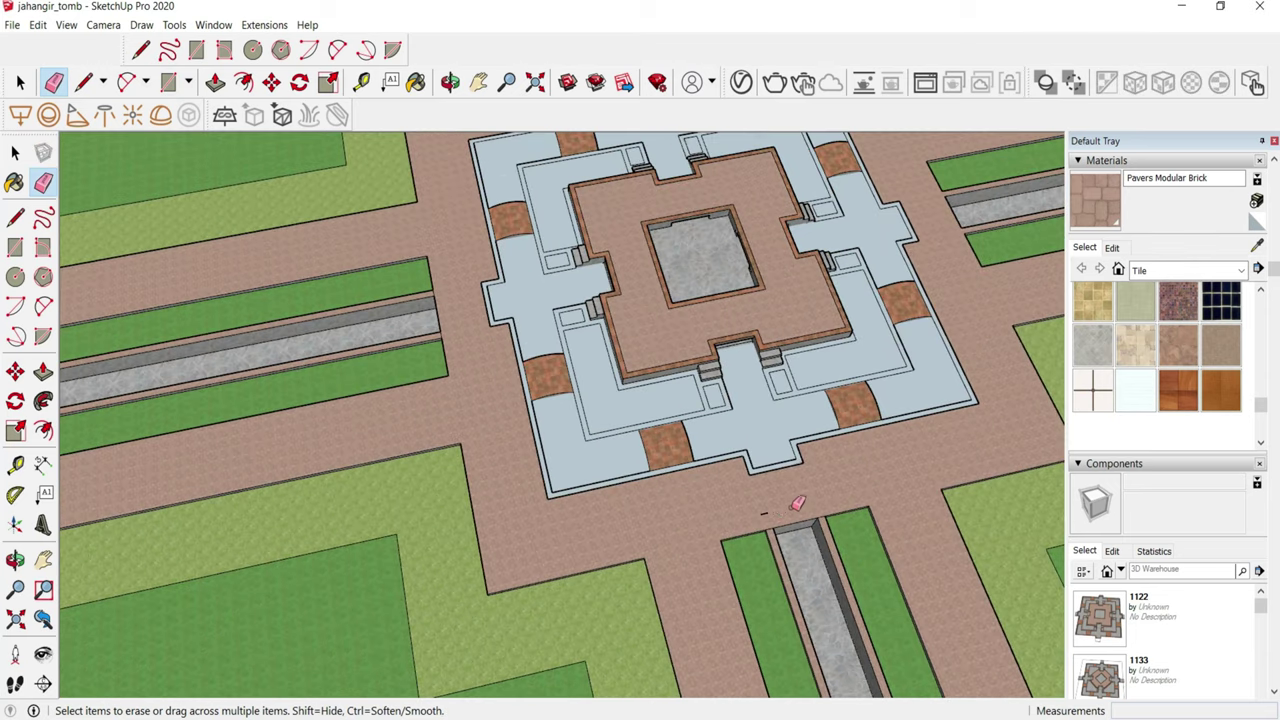
scroll(790, 518, "up", 3)
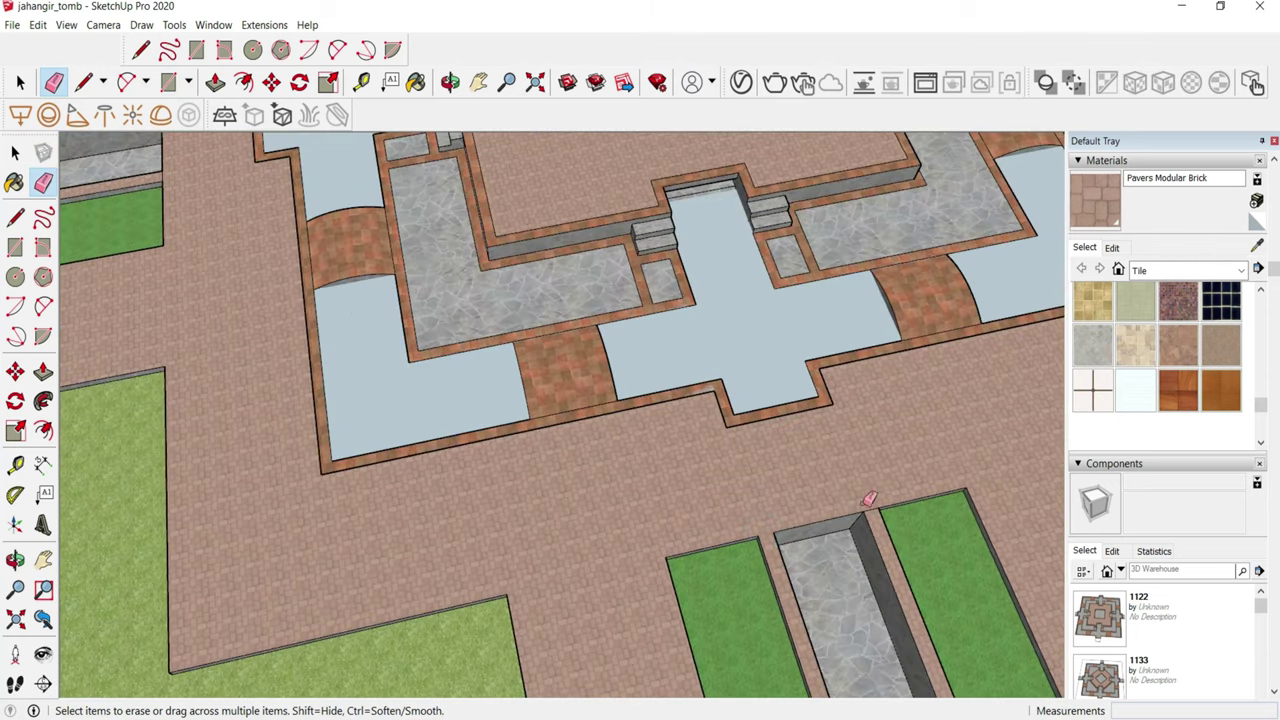
scroll(437, 520, "down", 5)
mouse_move(437, 520)
middle_mouse_down()
mouse_move(363, 480)
mouse_move(329, 491)
middle_mouse_up()
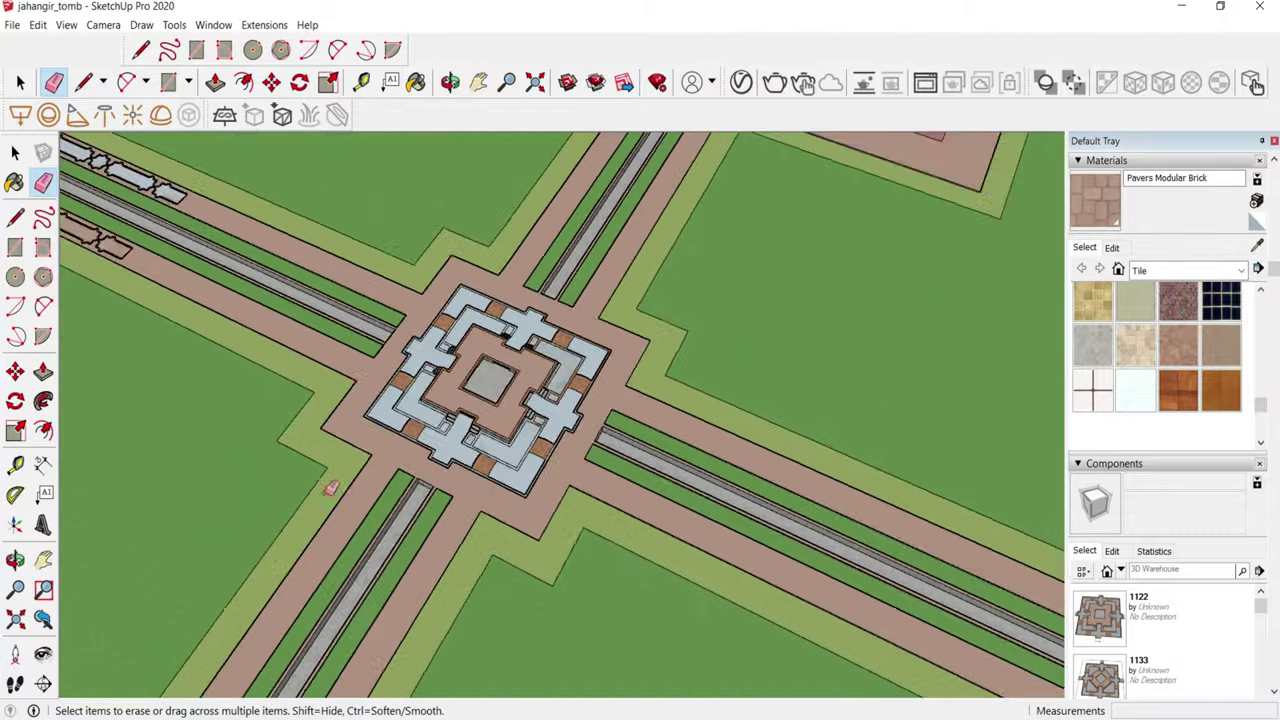
scroll(549, 392, "up", 5)
key("space")
mouse_move(549, 392)
middle_mouse_down()
mouse_move(323, 240)
mouse_move(595, 448)
mouse_move(571, 320)
mouse_move(590, 385)
mouse_move(595, 370)
mouse_move(206, 300)
mouse_move(487, 492)
mouse_move(560, 420)
middle_mouse_up()
scroll(600, 390, "up", 3)
scroll(530, 375, "up", 3)
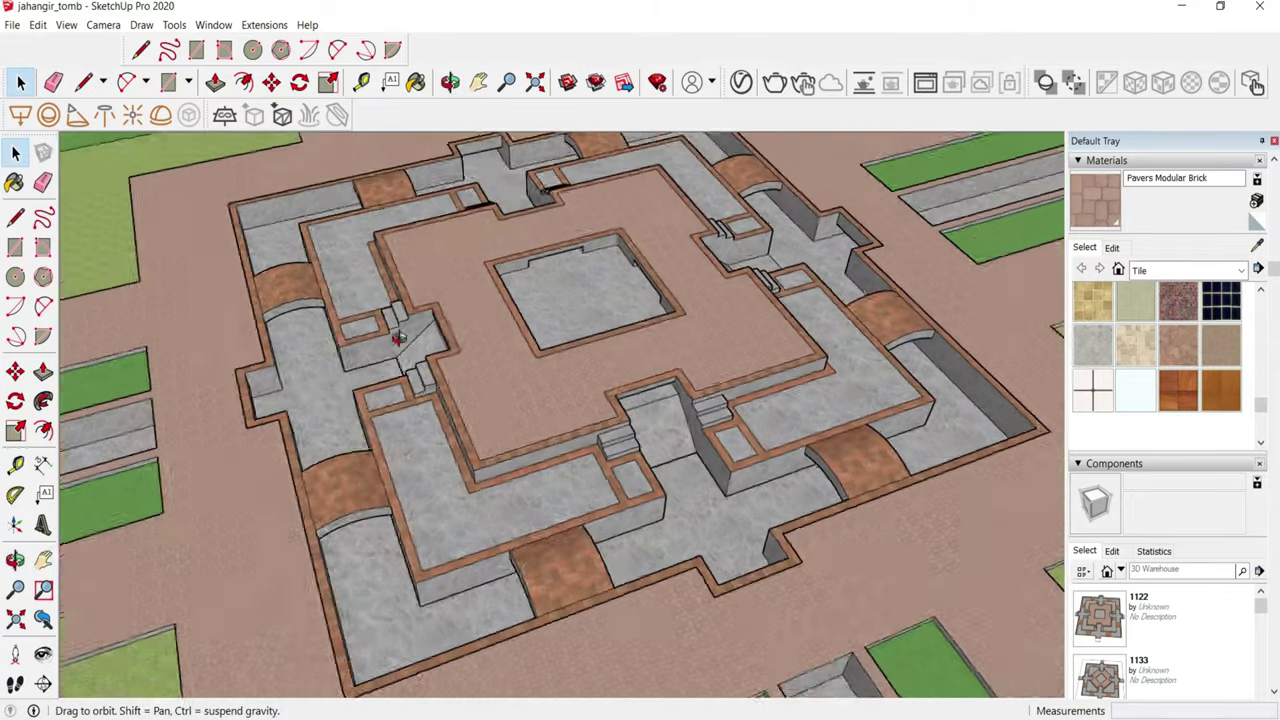
scroll(493, 367, "up", 2)
scroll(493, 367, "down", 5)
scroll(526, 371, "down", 3)
middle_click_drag(531, 360, 740, 480)
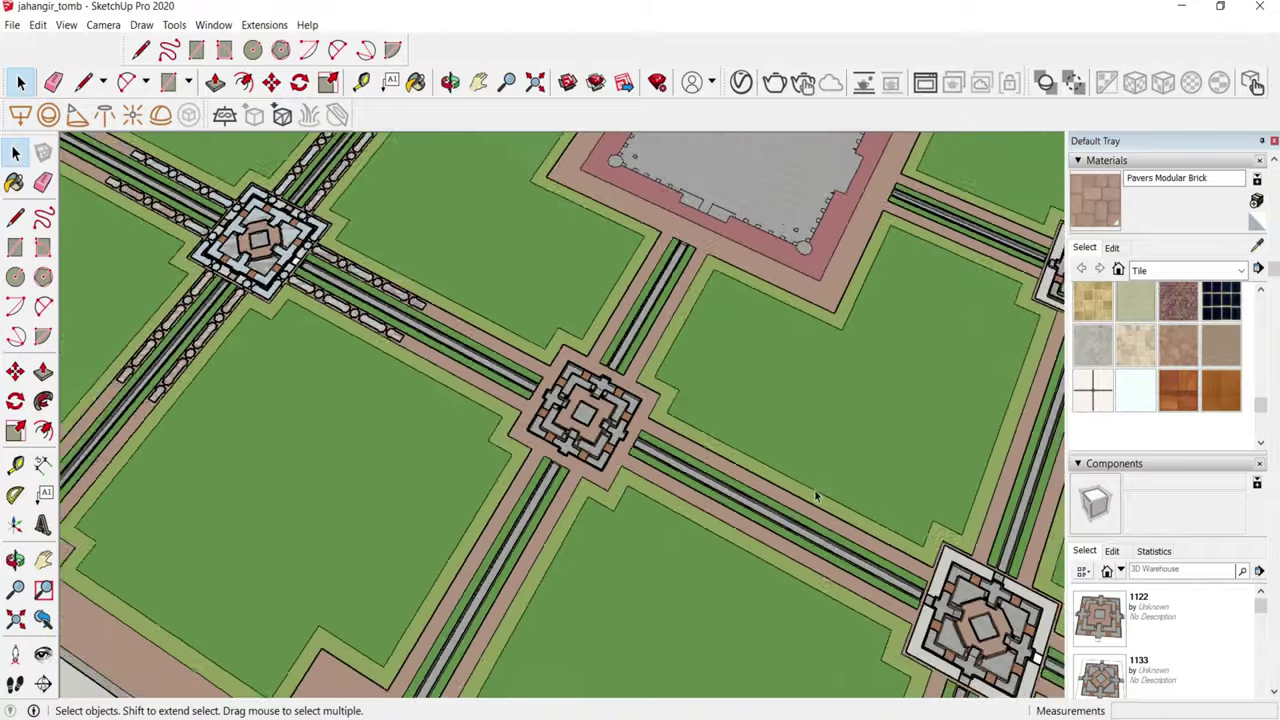
scroll(740, 480, "up", 3)
middle_click_drag(560, 400, 420, 430)
scroll(420, 430, "up", 3)
scroll(350, 550, "up", 2)
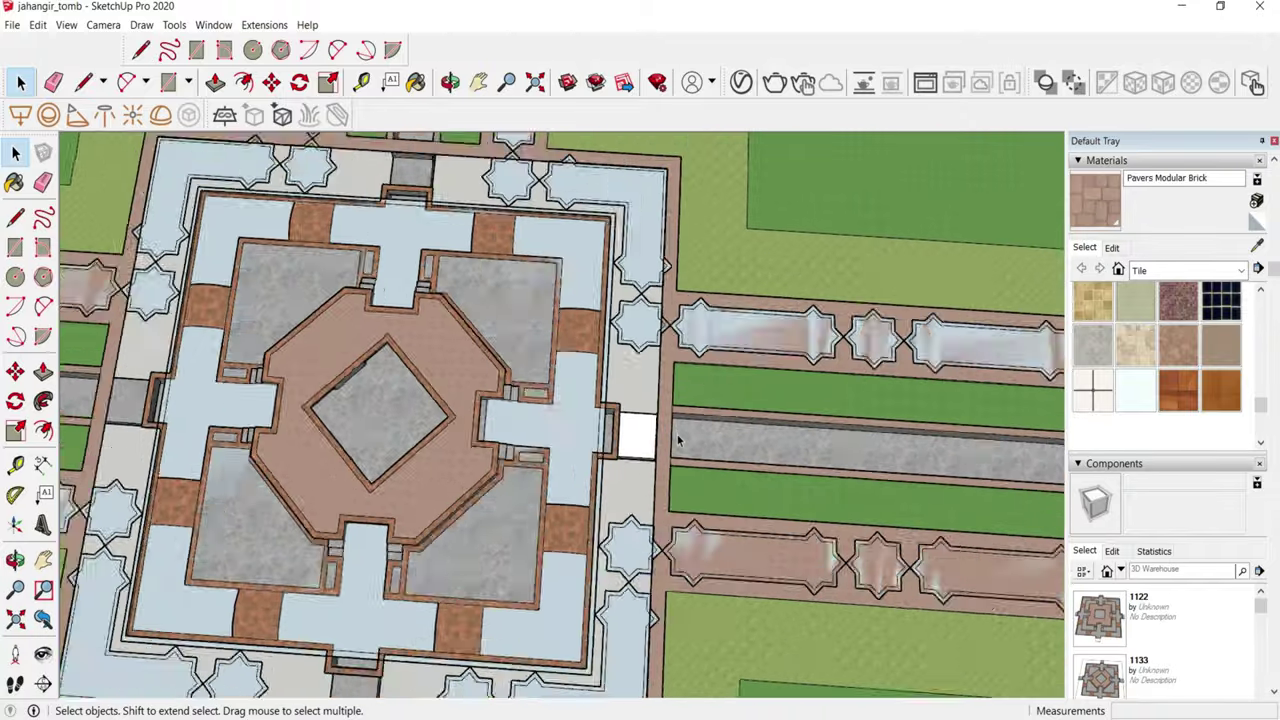
scroll(300, 645, "up", 2)
scroll(280, 600, "up", 3)
scroll(432, 595, "down", 5)
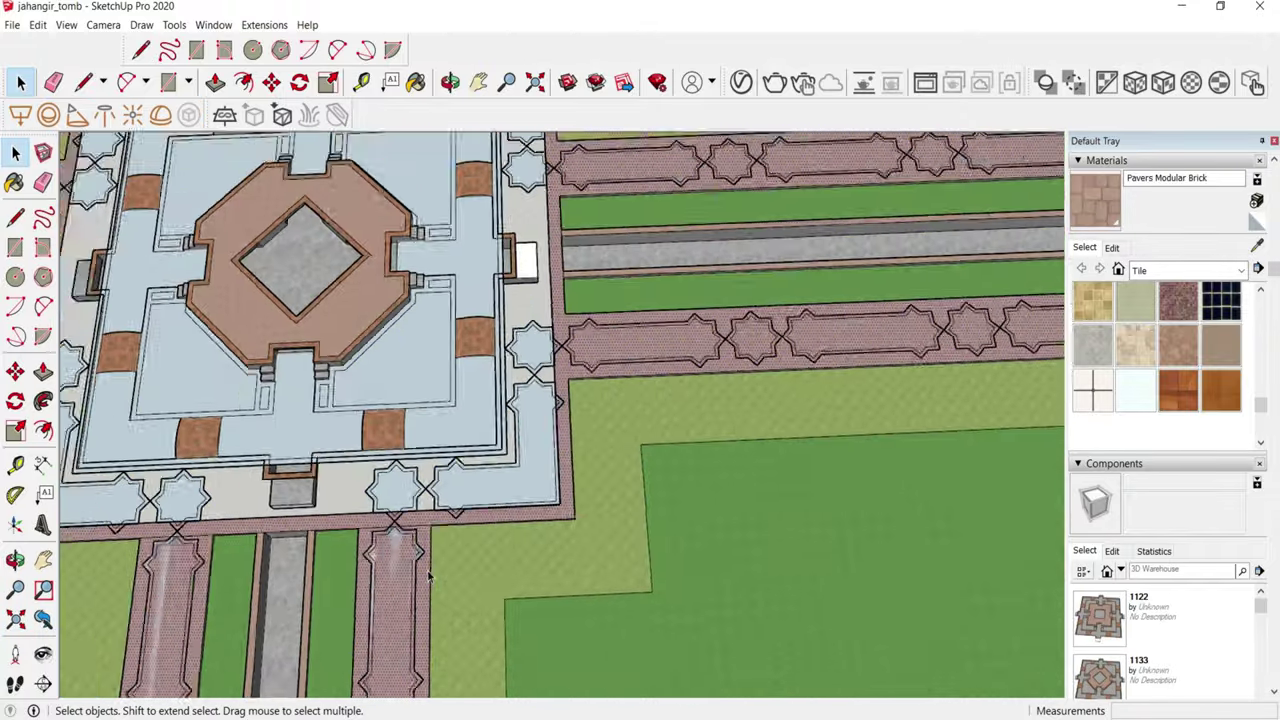
scroll(500, 470, "up", 2)
- Select the star-patterned walkway outlines and begin a Move, then cancel it
scroll(500, 470, "down", 2)
left_click(500, 466)
scroll(631, 484, "down", 2)
key("m")
scroll(631, 484, "up", 1)
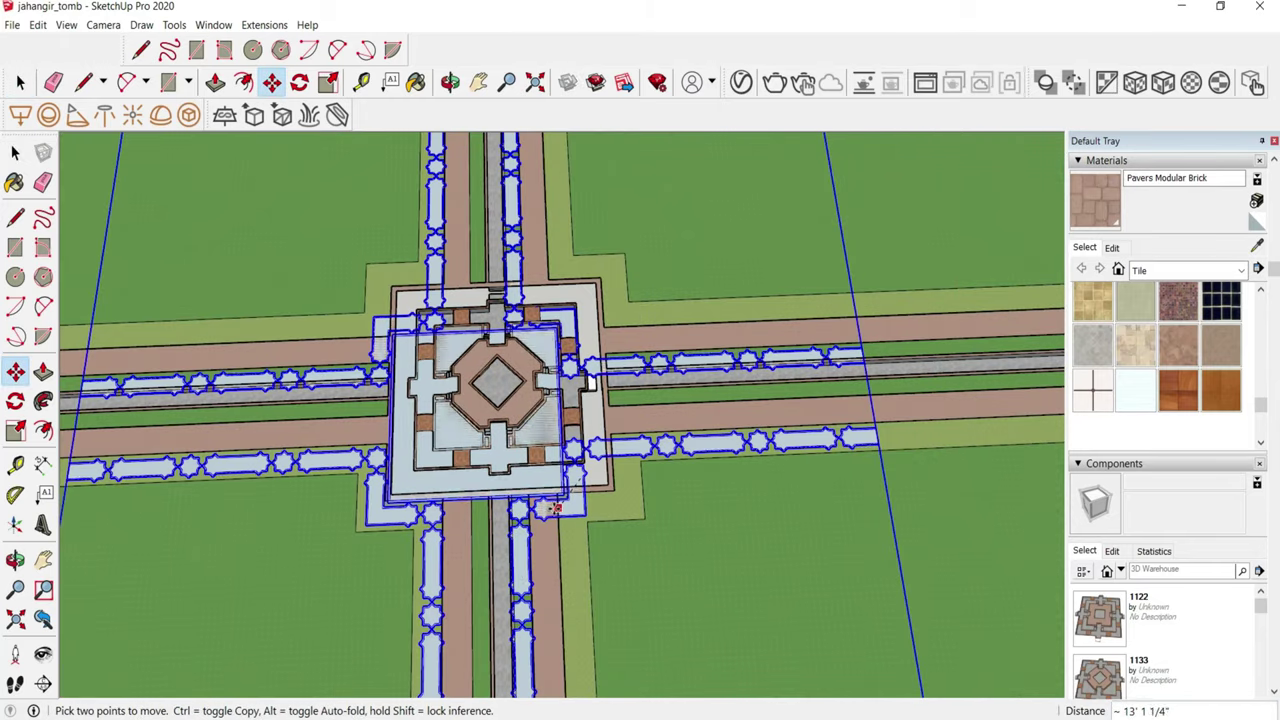
scroll(631, 484, "up", 3)
scroll(625, 478, "up", 3)
key("space")
scroll(621, 473, "up", 2)
scroll(621, 473, "up", 2)
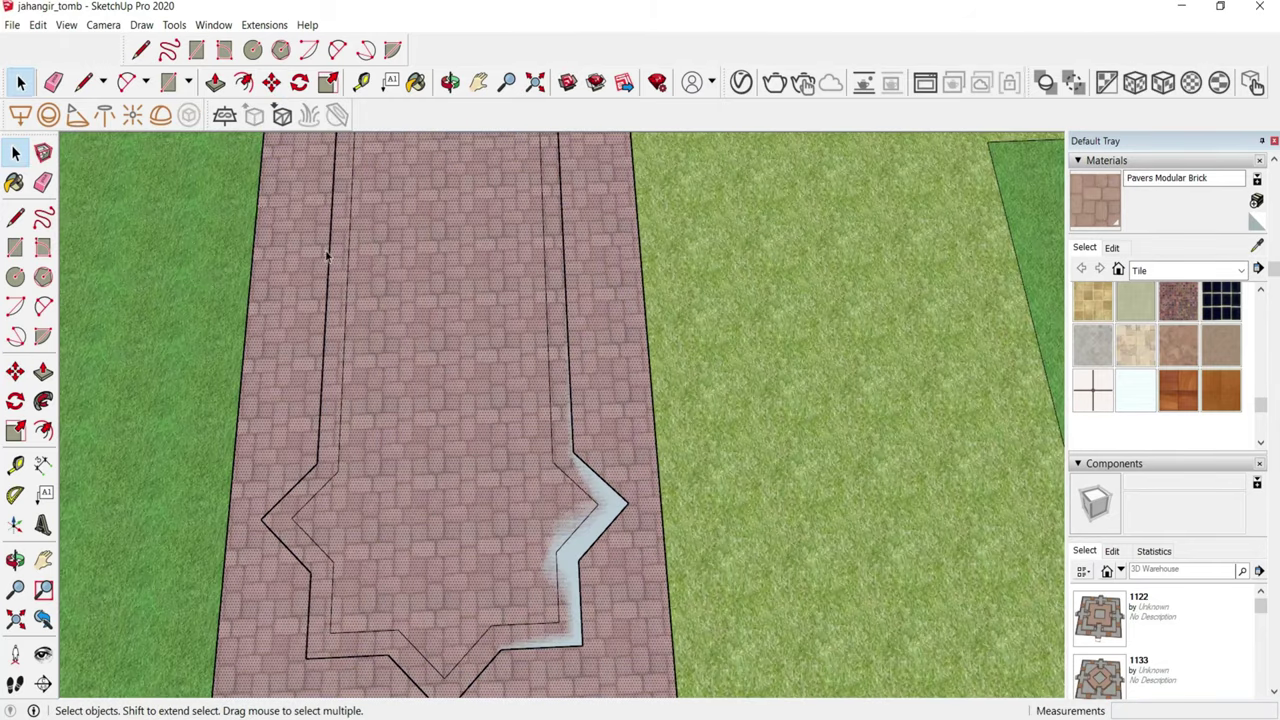
- Start an Offset on the walkway face outline, then cancel it with Esc
left_click(243, 82)
left_click(638, 495)
scroll(650, 508, "up", 2)
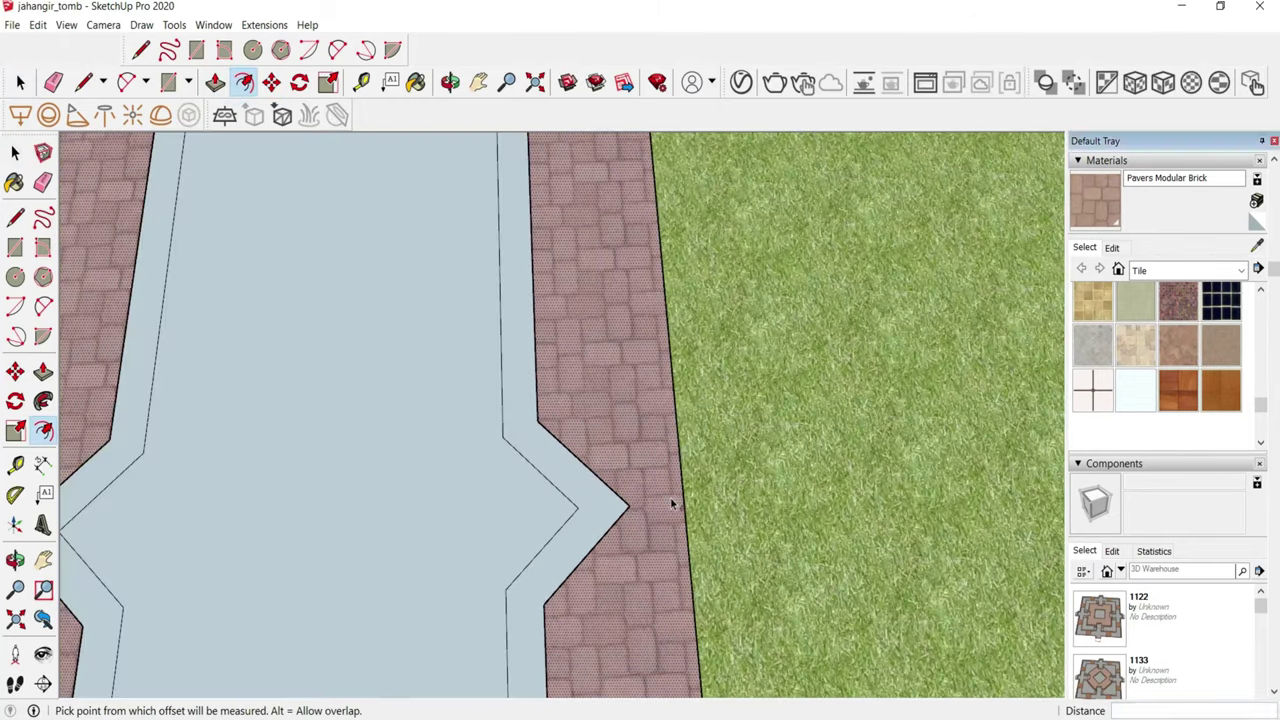
scroll(640, 505, "down", 3)
key("Escape")
scroll(463, 494, "down", 2)
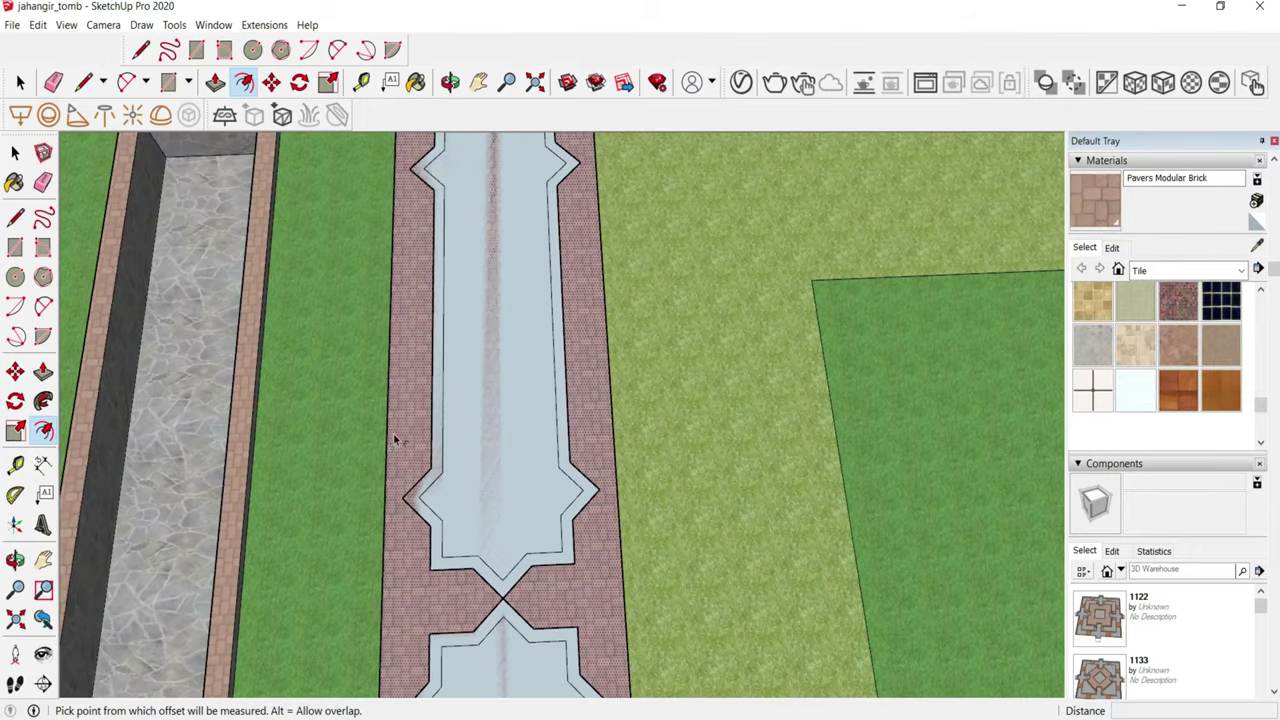
scroll(407, 403, "down", 2)
key("space")
scroll(407, 403, "down", 2)
scroll(423, 351, "down", 2)
scroll(477, 543, "down", 3)
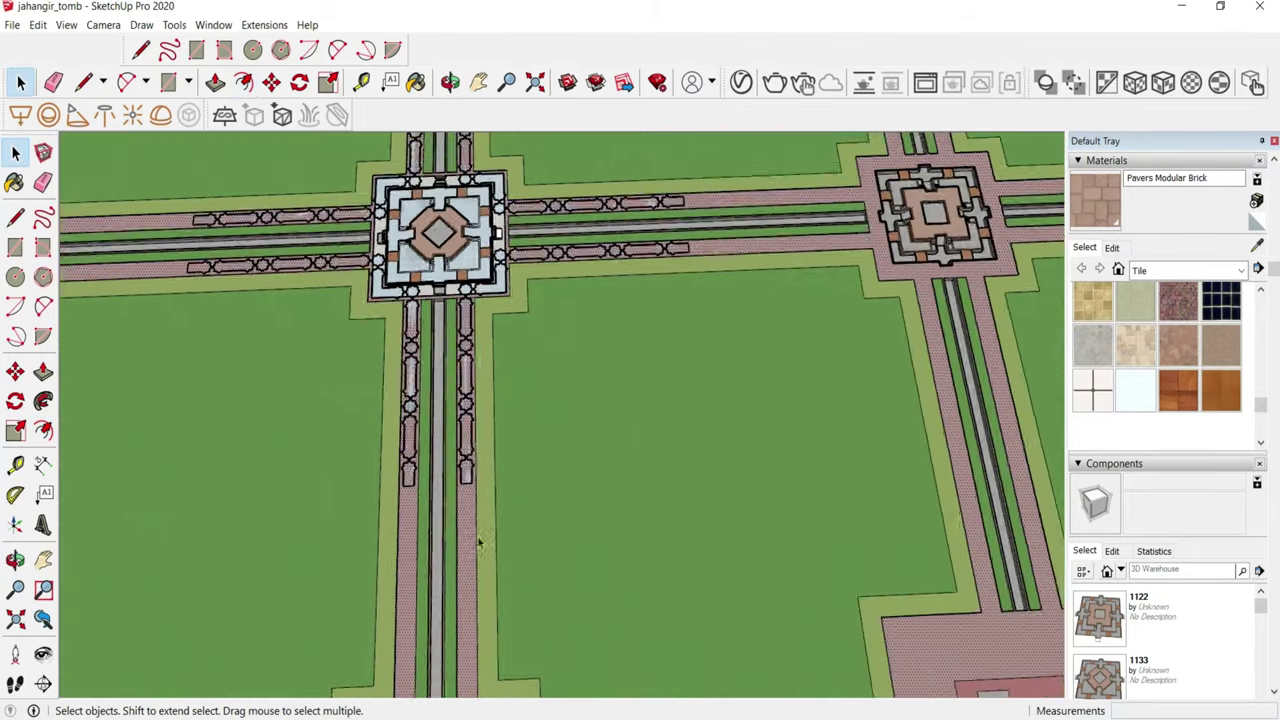
scroll(480, 540, "up", 4)
scroll(480, 540, "up", 3)
- Switch briefly to the Line tool and back to Select without drawing anything
key("l")
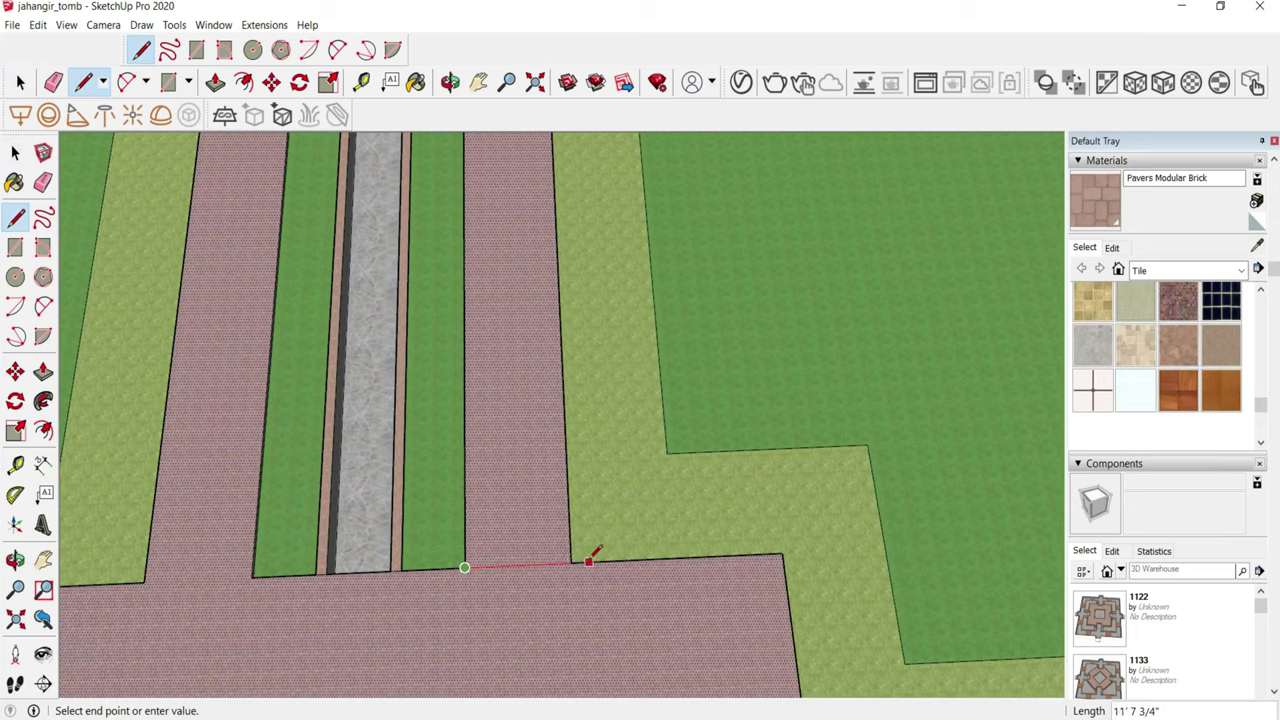
key("space")
scroll(530, 538, "down", 2)
scroll(518, 642, "down", 3)
scroll(540, 300, "up", 2)
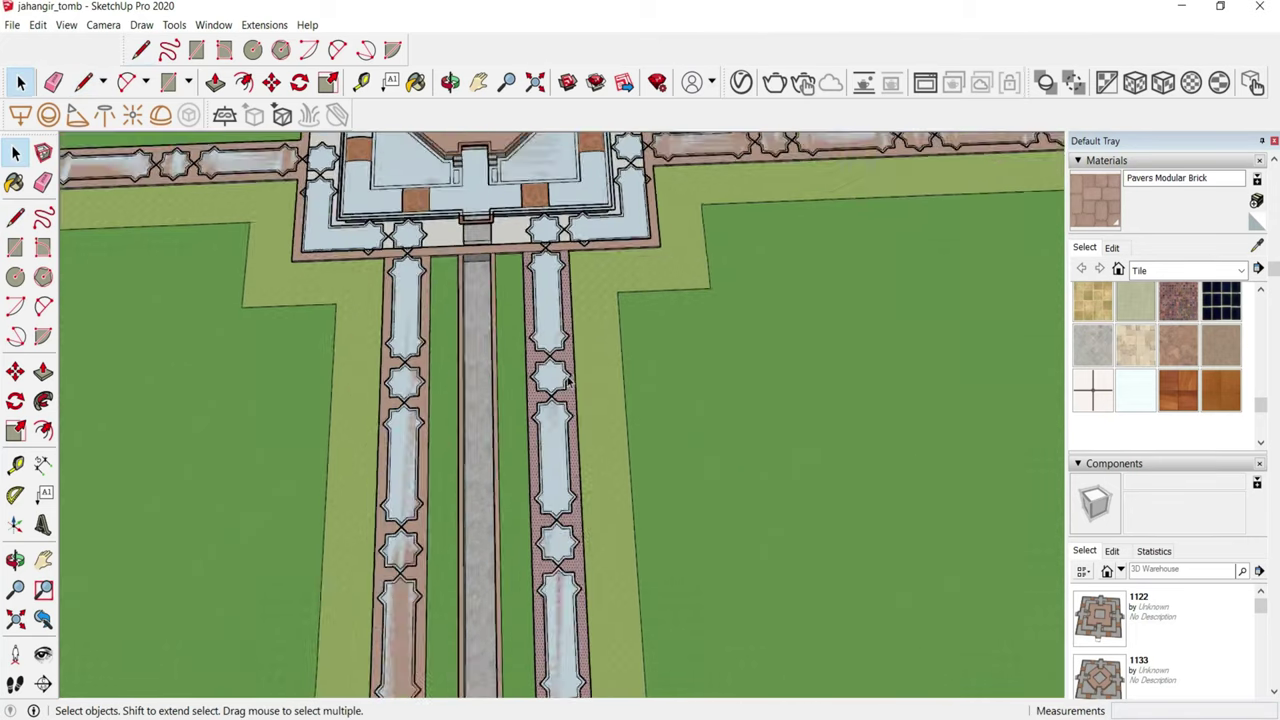
scroll(544, 272, "up", 2)
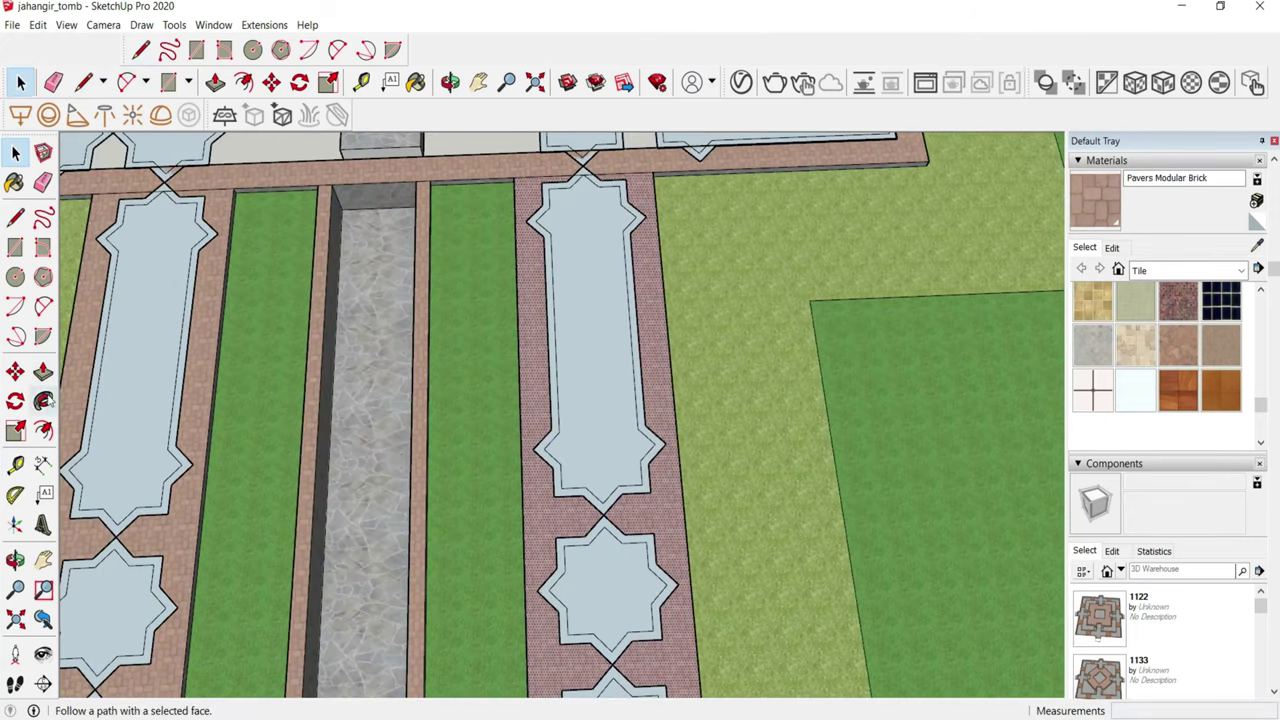
- Start an Offset on a walkway inset outline, then return to Select
left_click(43, 430)
scroll(451, 336, "up", 2)
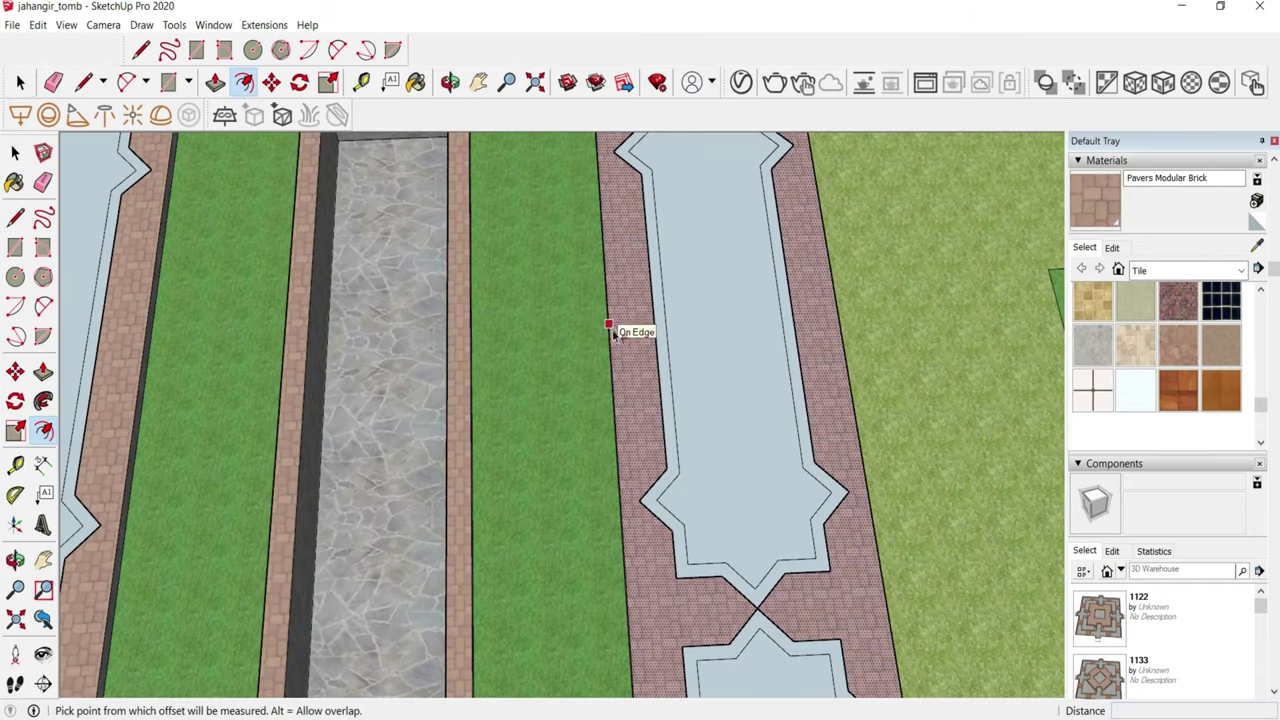
left_click(791, 508)
scroll(971, 491, "up", 3)
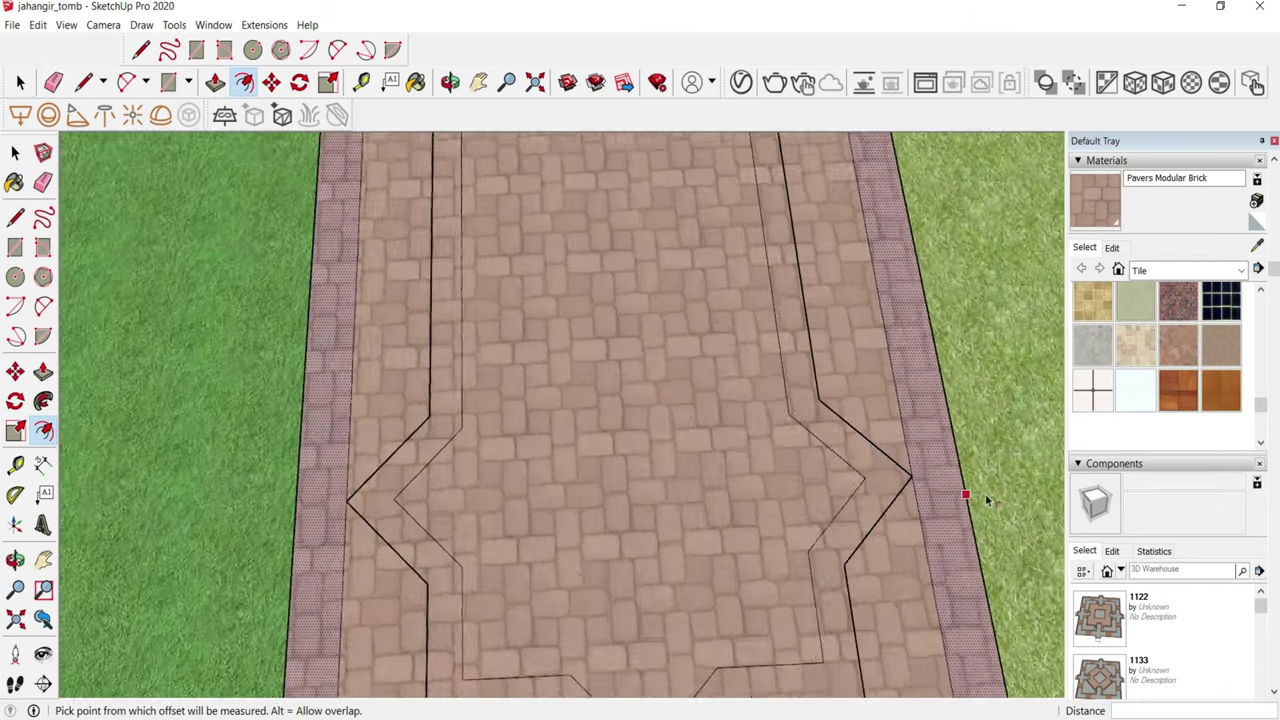
scroll(880, 462, "up", 2)
scroll(585, 481, "down", 5)
scroll(523, 509, "down", 3)
key("space")
scroll(540, 434, "up", 3)
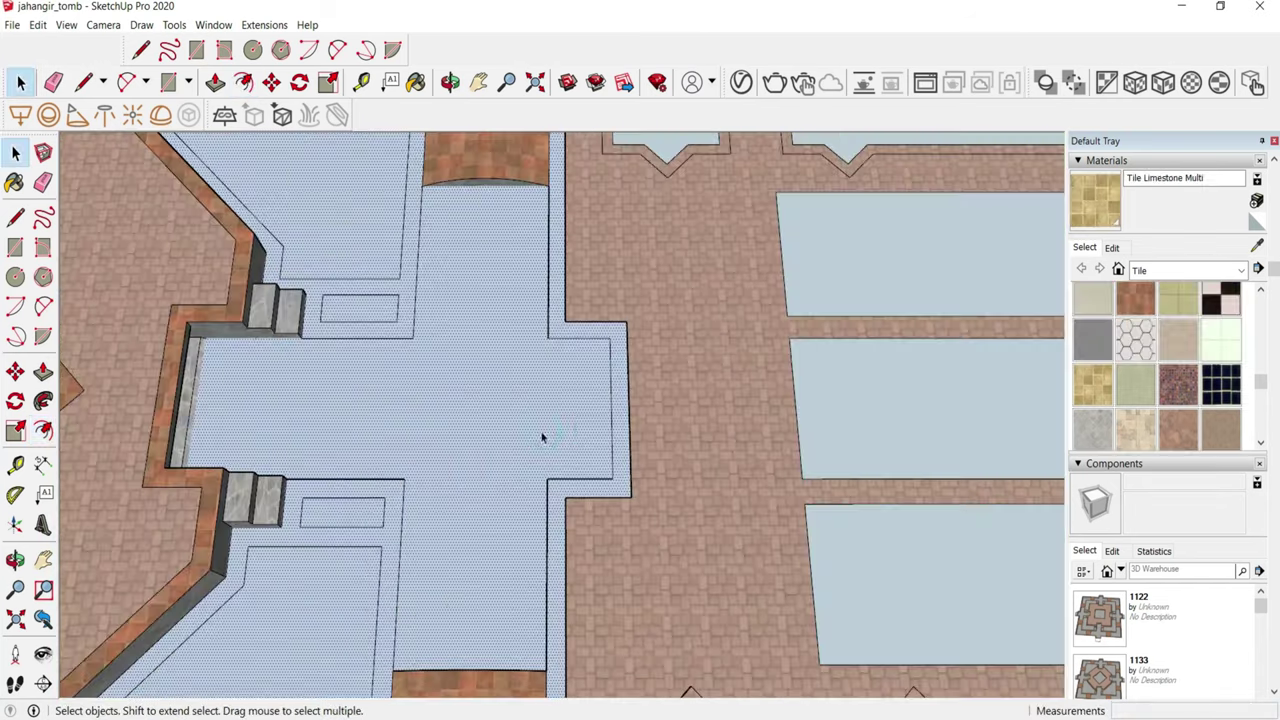
scroll(723, 448, "up", 2)
- Pick the Tile Veriegated Stone swatch in the Materials Tile collection as the paint material
scroll(723, 448, "down", 5)
scroll(734, 594, "up", 2)
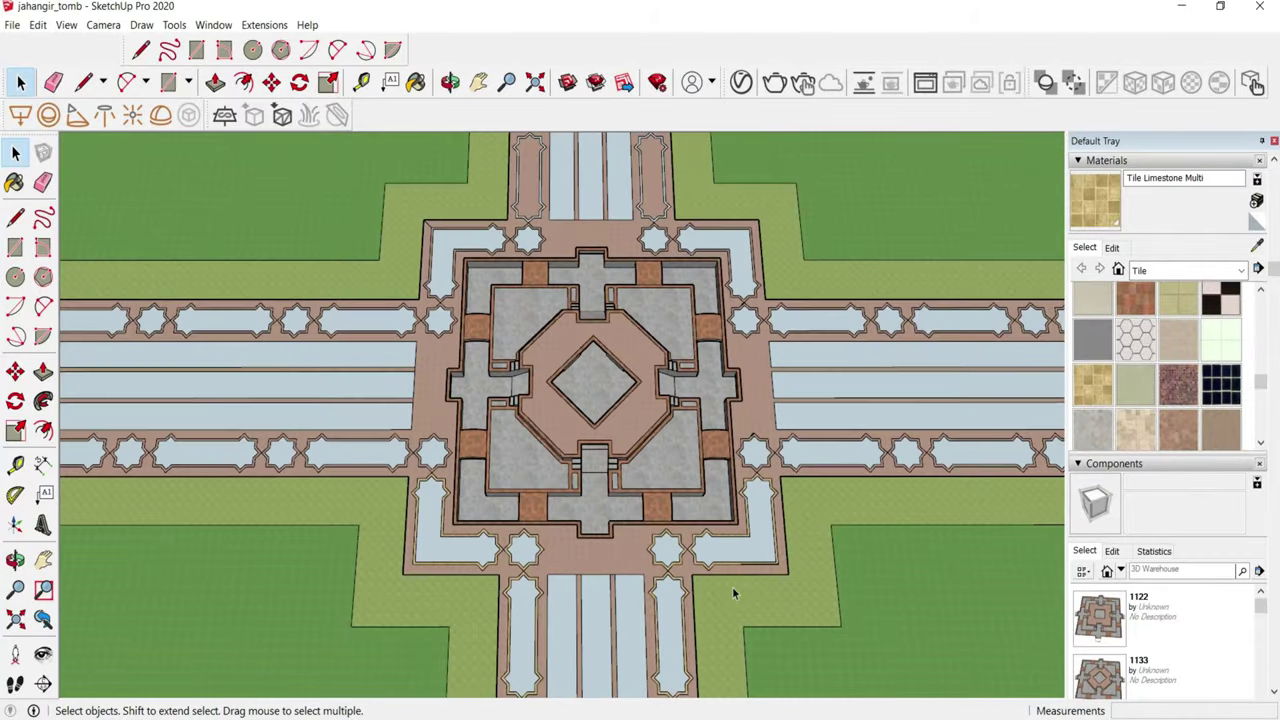
scroll(711, 404, "up", 3)
scroll(711, 404, "down", 1)
left_click(1178, 385)
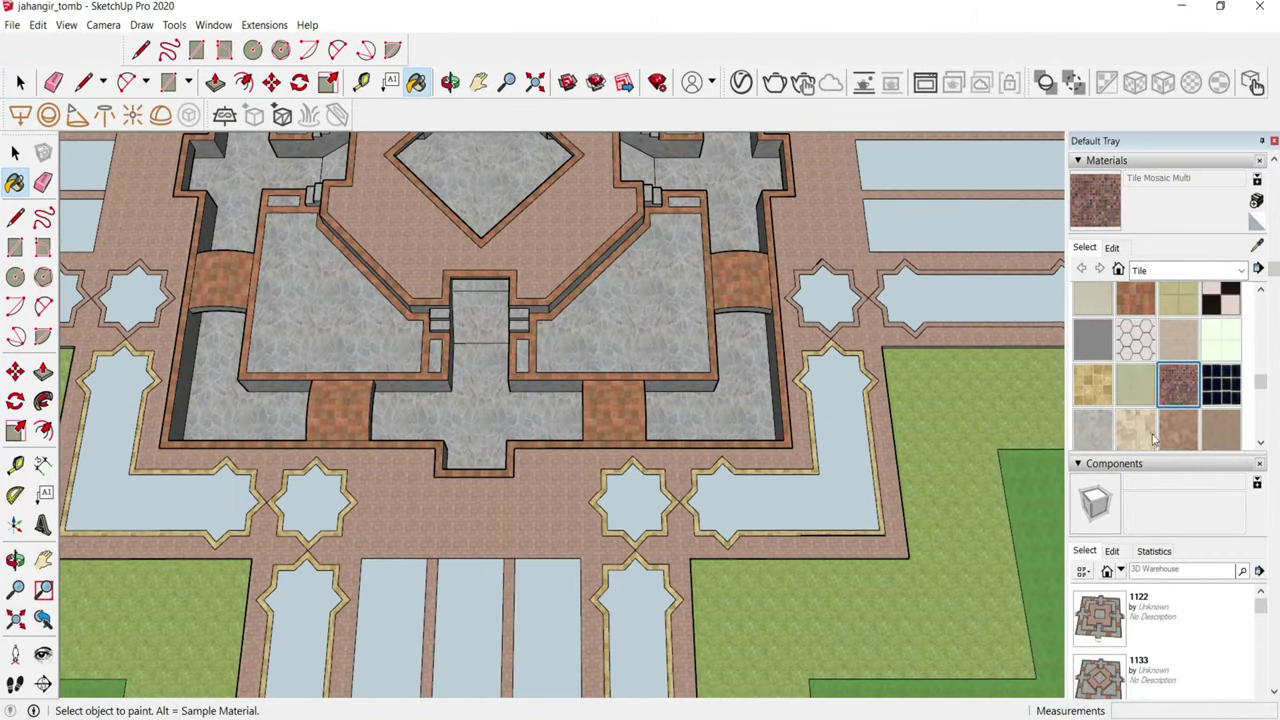
- Paint the L-shaped inset with Tile Veriegated Stone
left_click(848, 440)
scroll(633, 581, "down", 3)
scroll(614, 617, "down", 3)
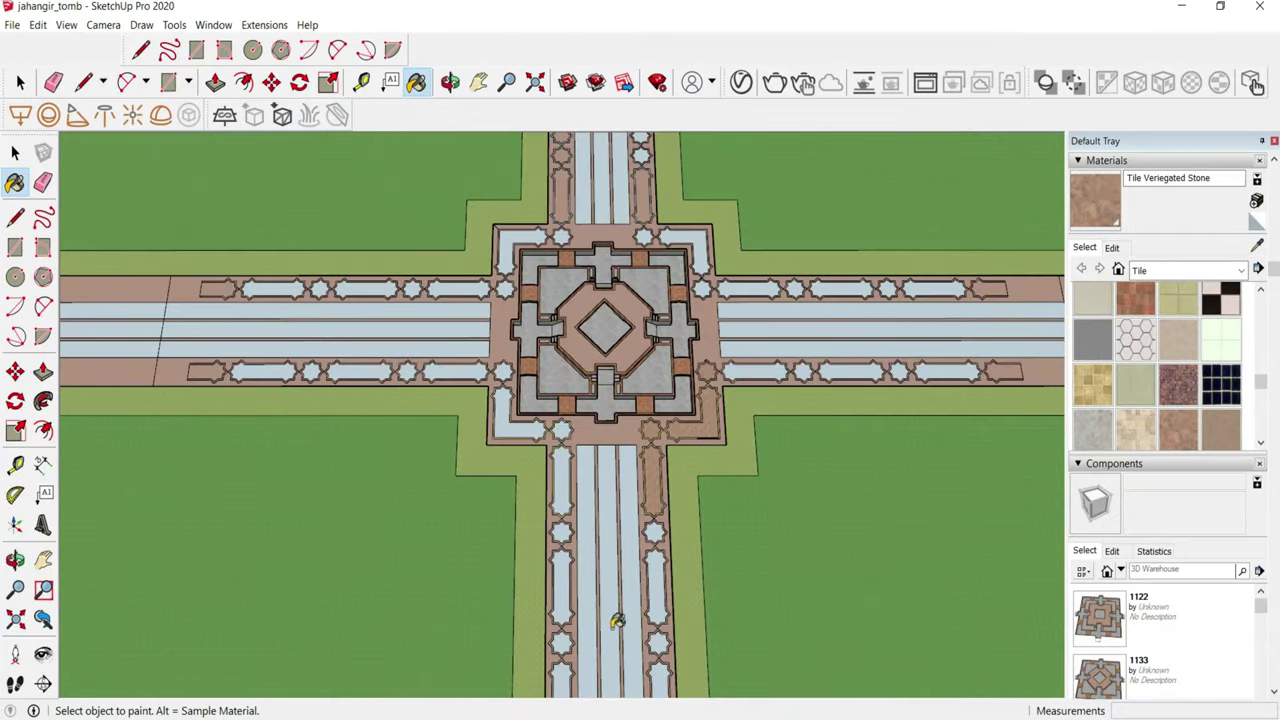
scroll(700, 469, "up", 3)
scroll(648, 540, "up", 3)
scroll(648, 540, "up", 1)
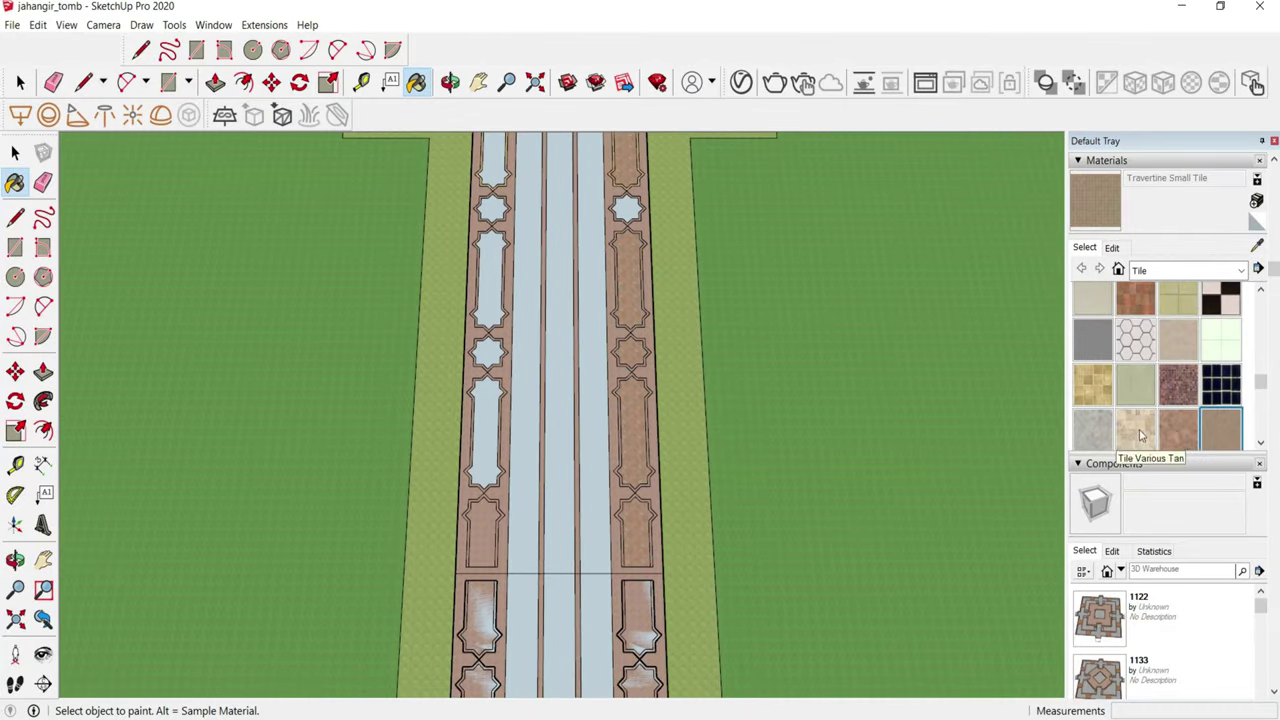
- Switch the paint material to a travertine tile from the Materials tray
left_click(1095, 434)
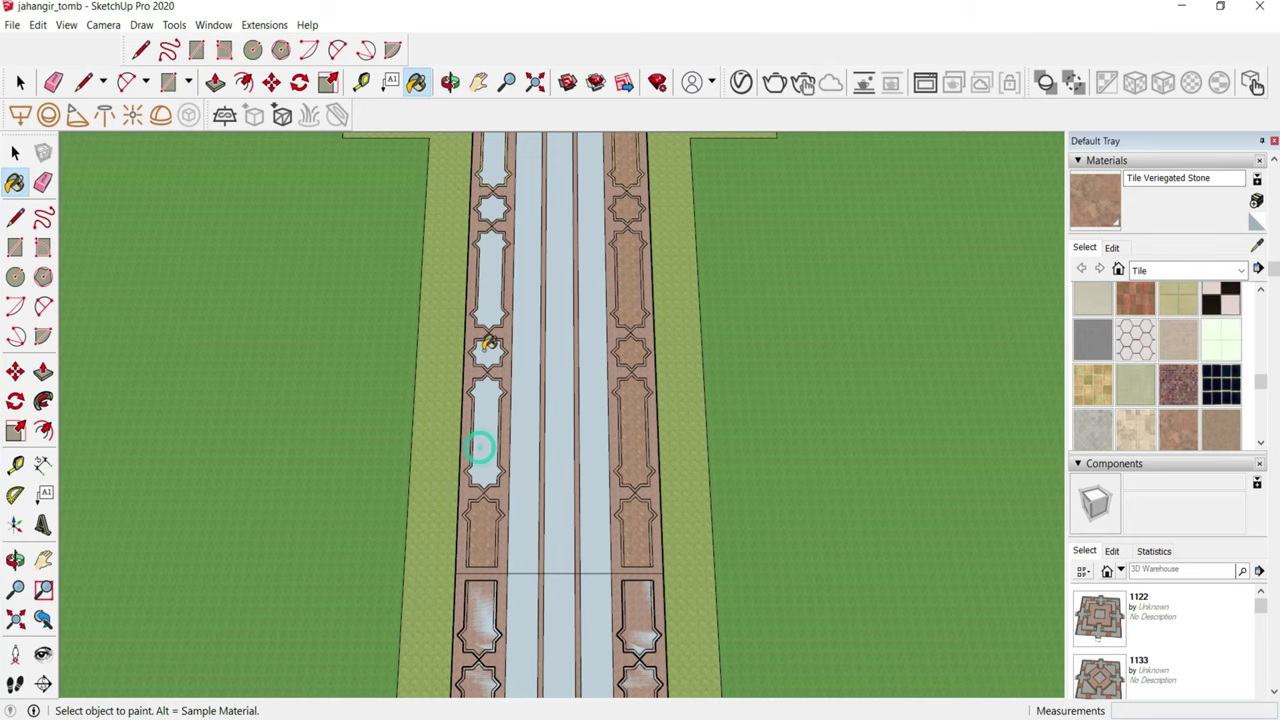
scroll(514, 345, "down", 3)
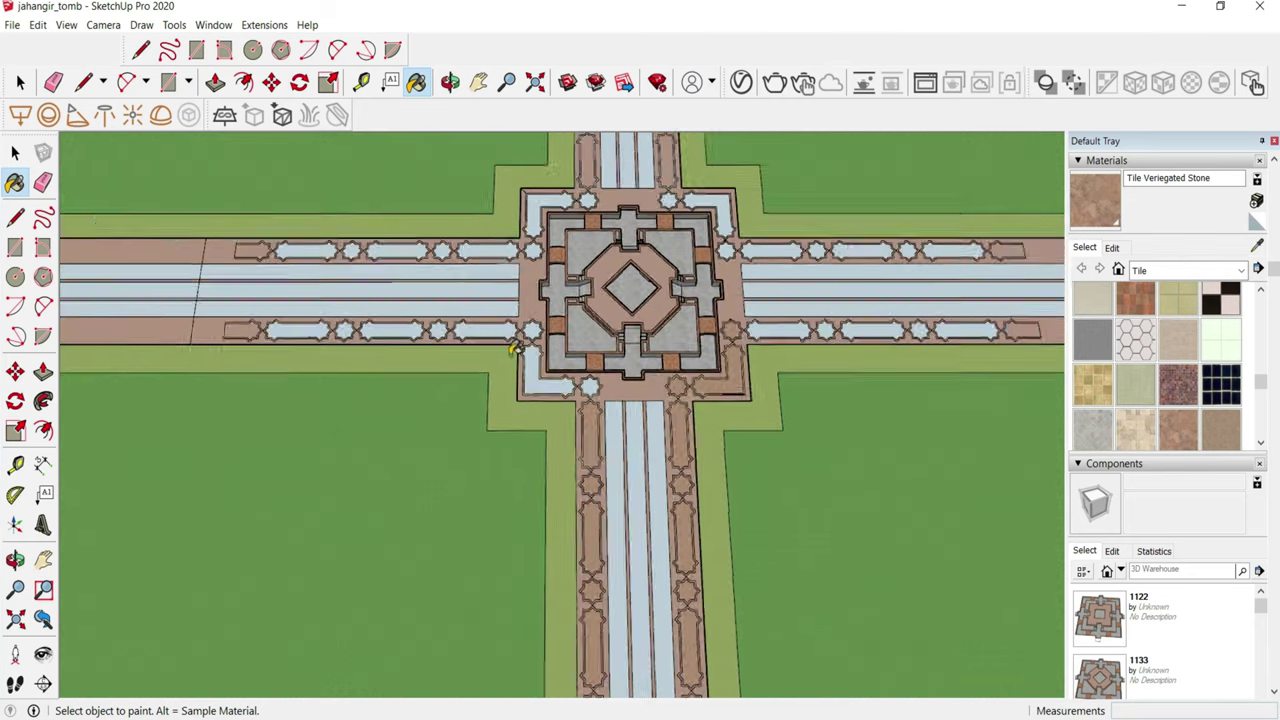
scroll(514, 345, "up", 5)
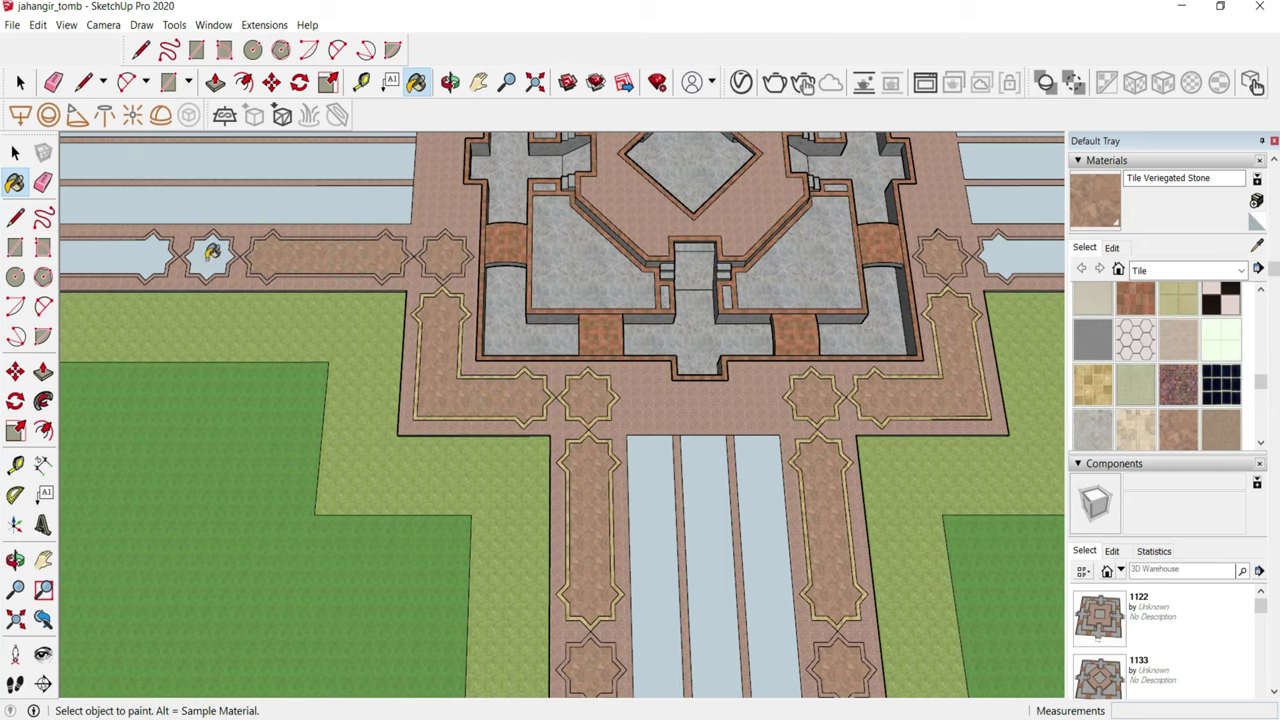
scroll(386, 456, "down", 4)
scroll(323, 503, "up", 2)
scroll(323, 503, "up", 4)
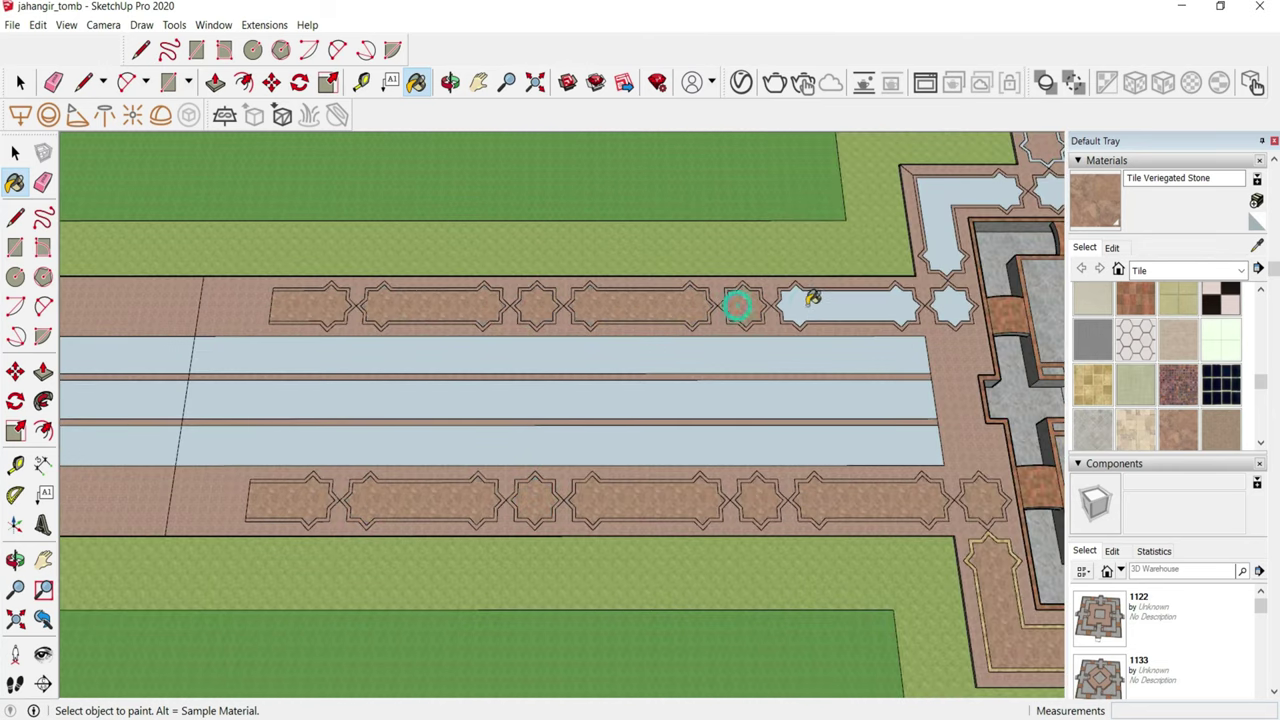
scroll(272, 509, "down", 3)
scroll(681, 414, "up", 3)
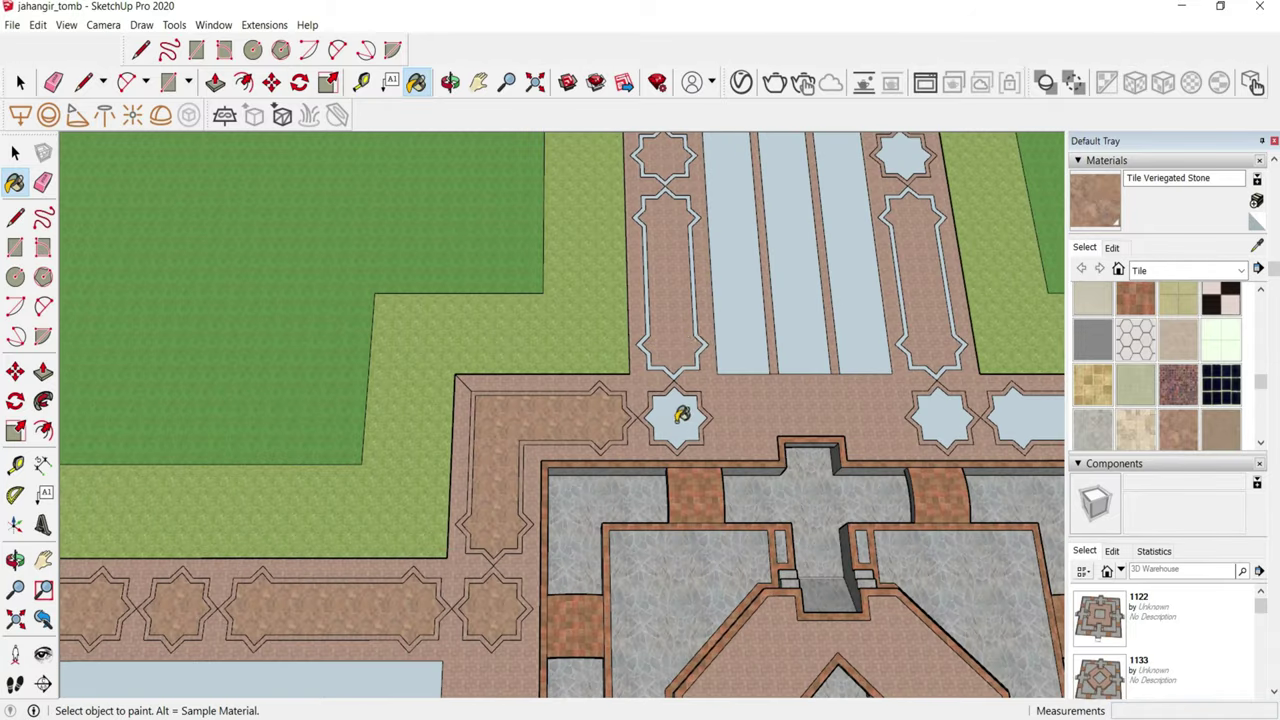
scroll(555, 292, "down", 3)
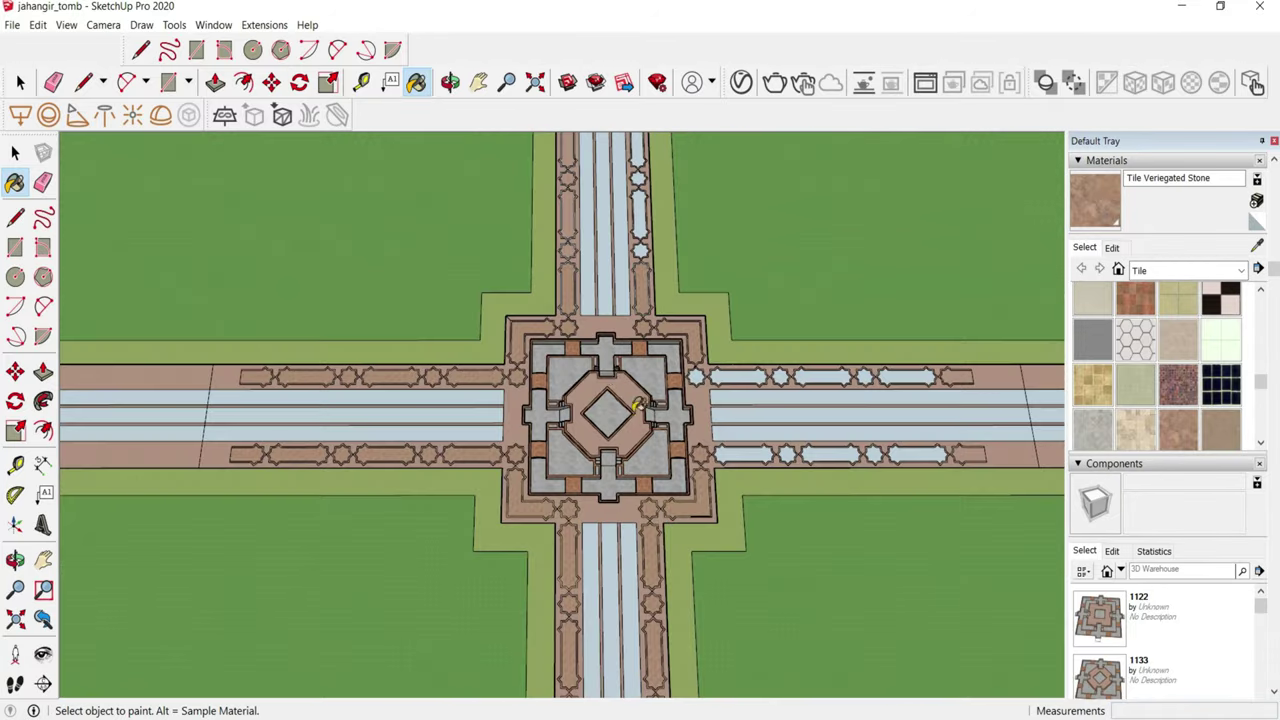
scroll(783, 437, "up", 2)
scroll(783, 437, "down", 1)
scroll(880, 420, "down", 3)
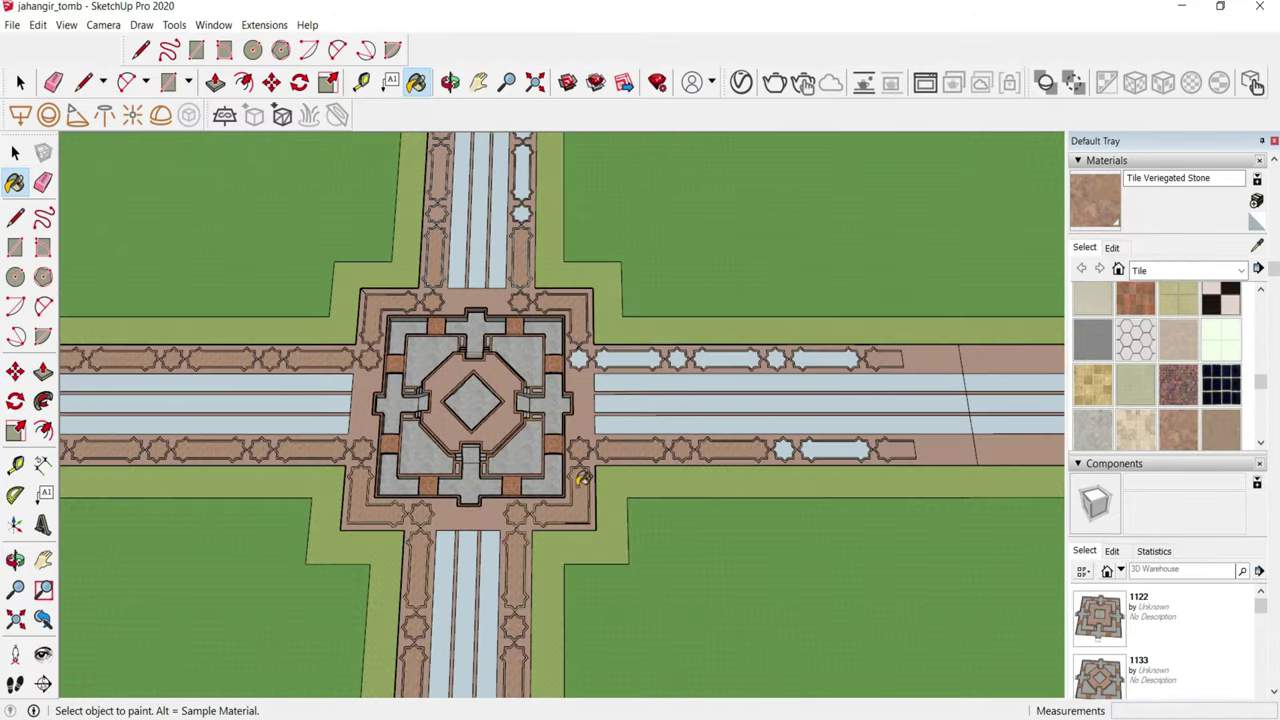
scroll(600, 450, "up", 3)
scroll(530, 455, "up", 2)
- Paint the two long pale blue insets and the small star inset with stone, then return to Select
left_click(560, 458)
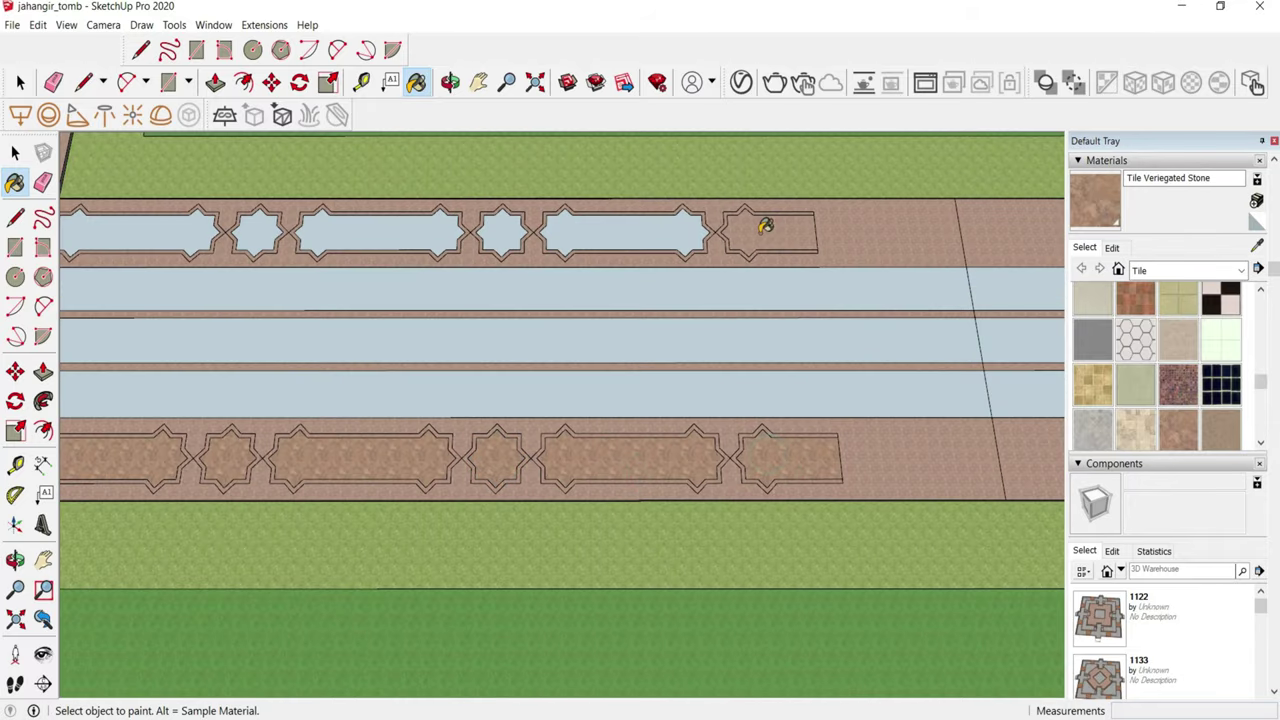
scroll(760, 462, "down", 3)
scroll(479, 346, "up", 2)
scroll(451, 394, "up", 1)
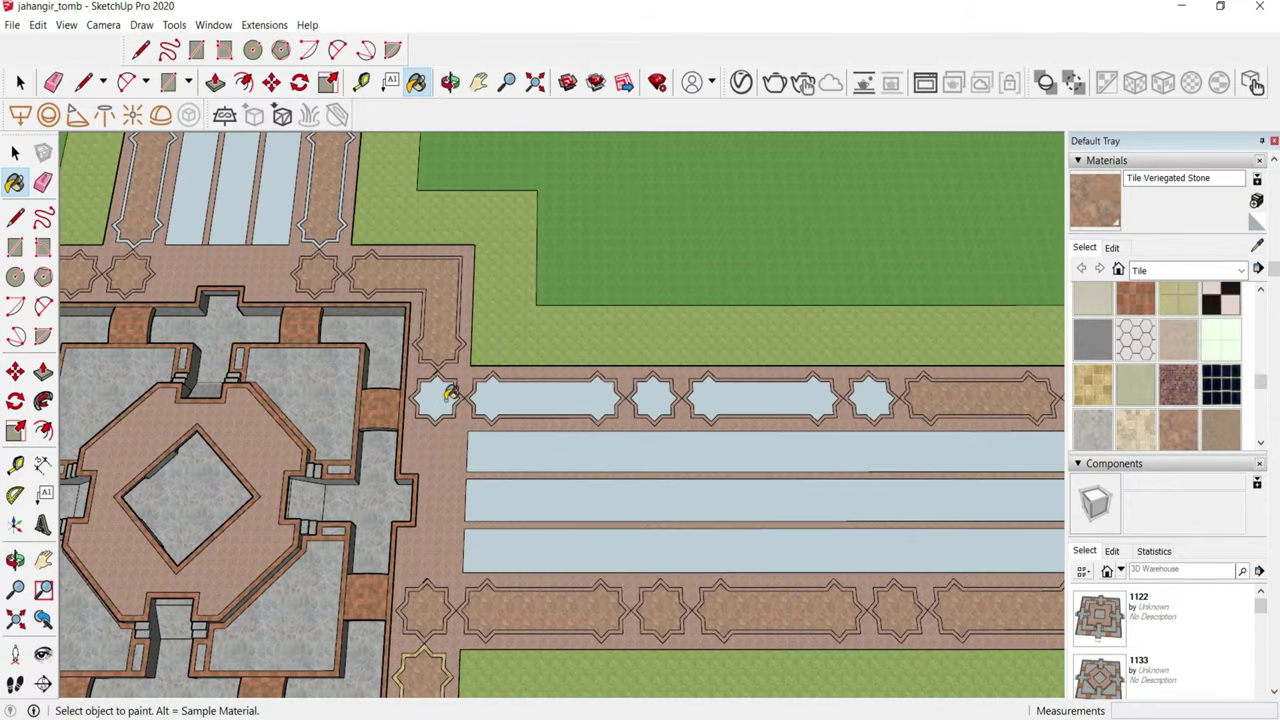
left_click(552, 383)
left_click(723, 396)
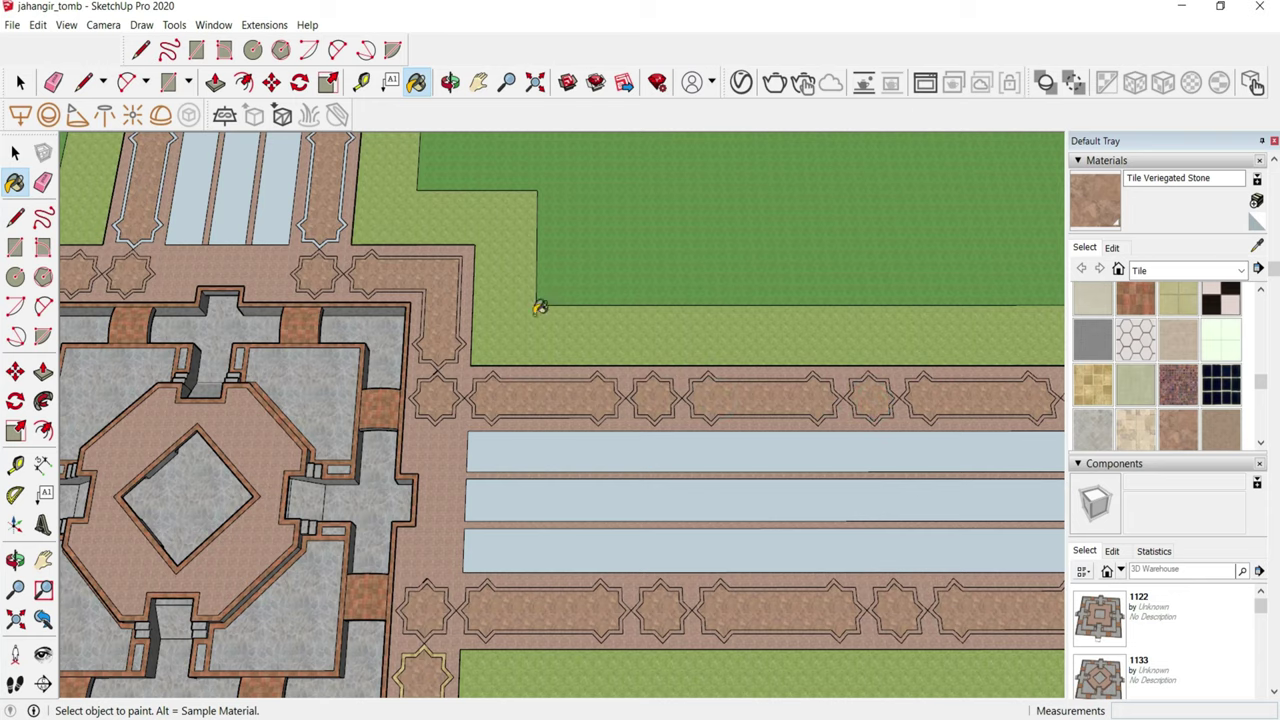
scroll(437, 394, "up", 2)
scroll(429, 334, "up", 2)
scroll(460, 405, "up", 1)
key("space")
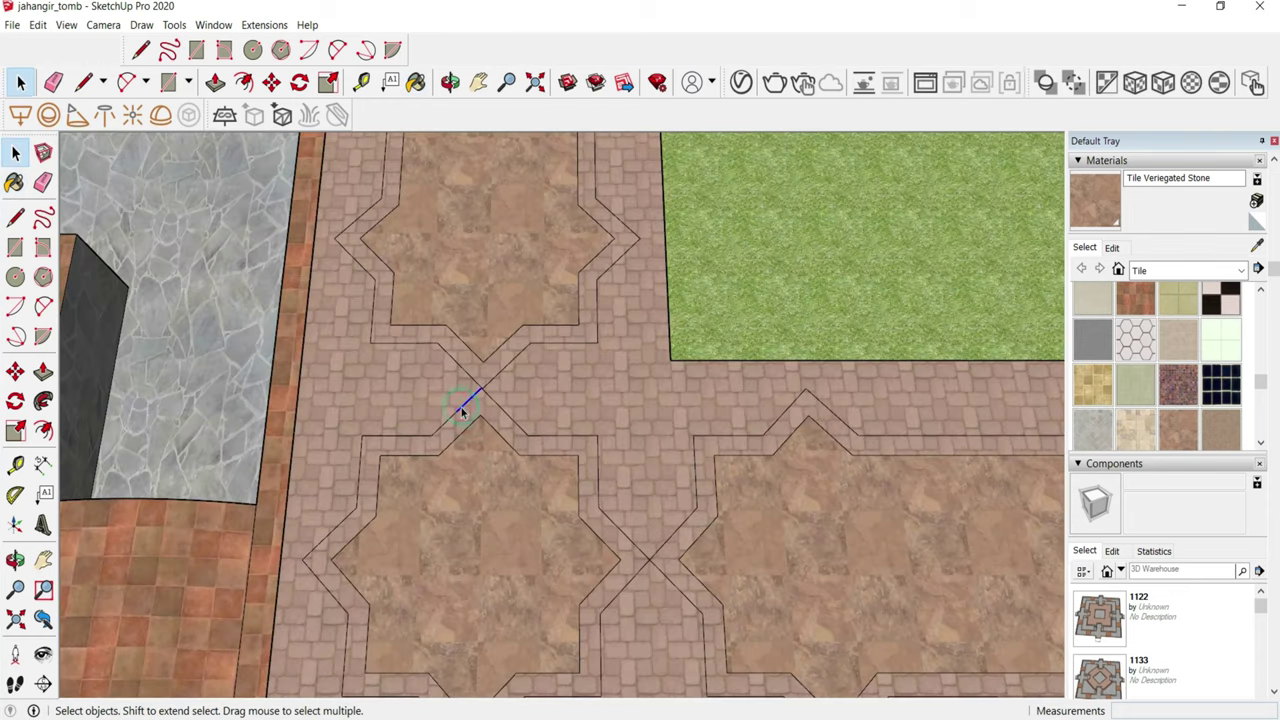
- Choose Tile Mosaic Multi as the paint material in the Materials tray
scroll(487, 412, "up", 2)
scroll(457, 414, "up", 1)
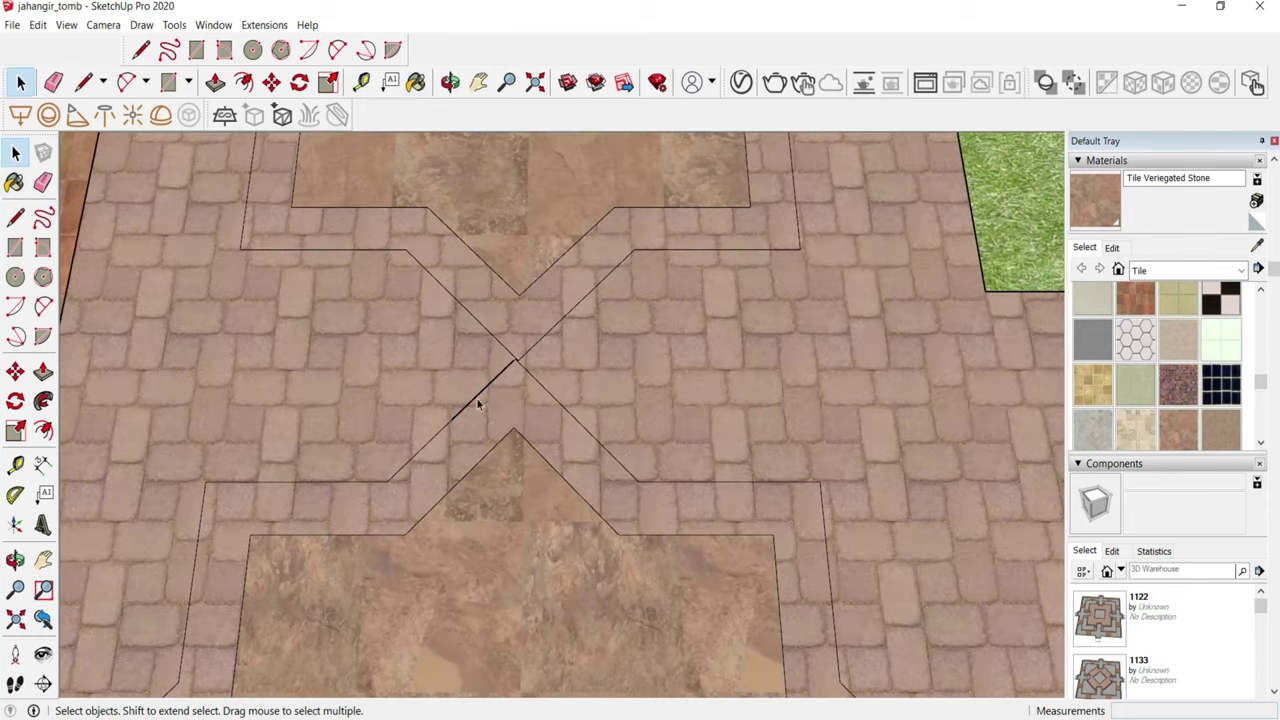
scroll(477, 408, "up", 2)
scroll(523, 366, "up", 1)
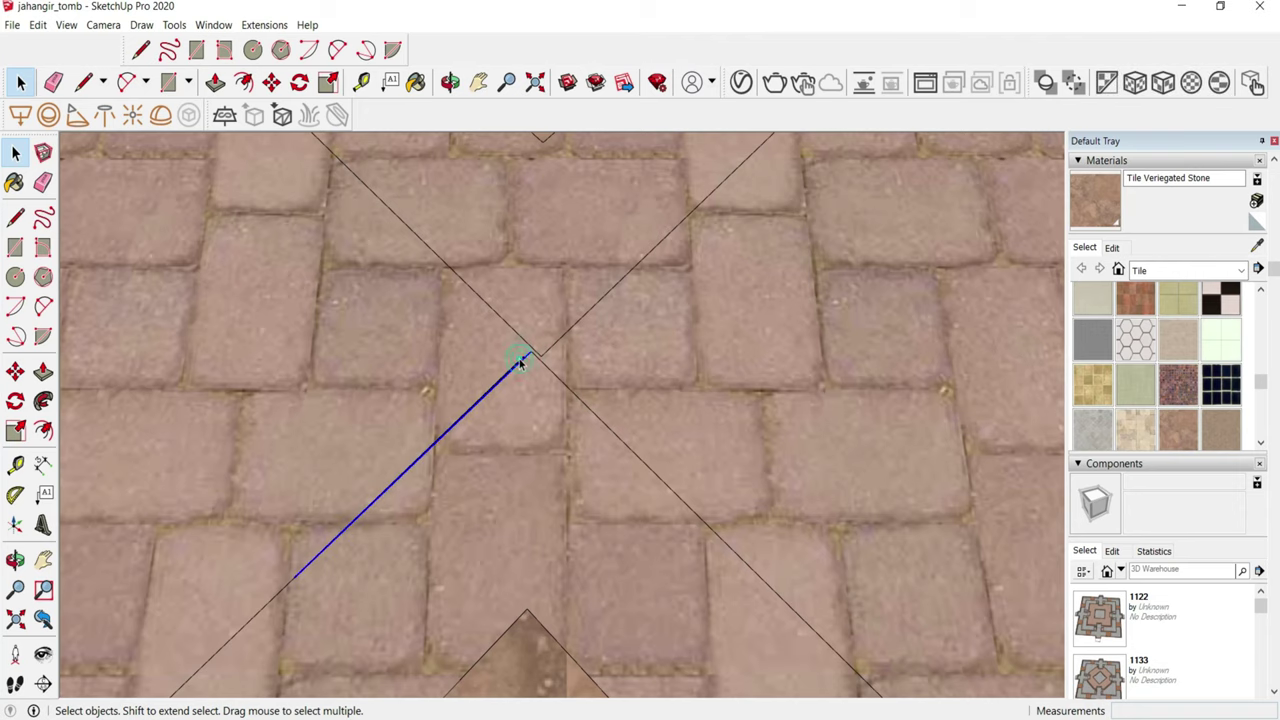
scroll(519, 365, "down", 1)
scroll(519, 366, "down", 2)
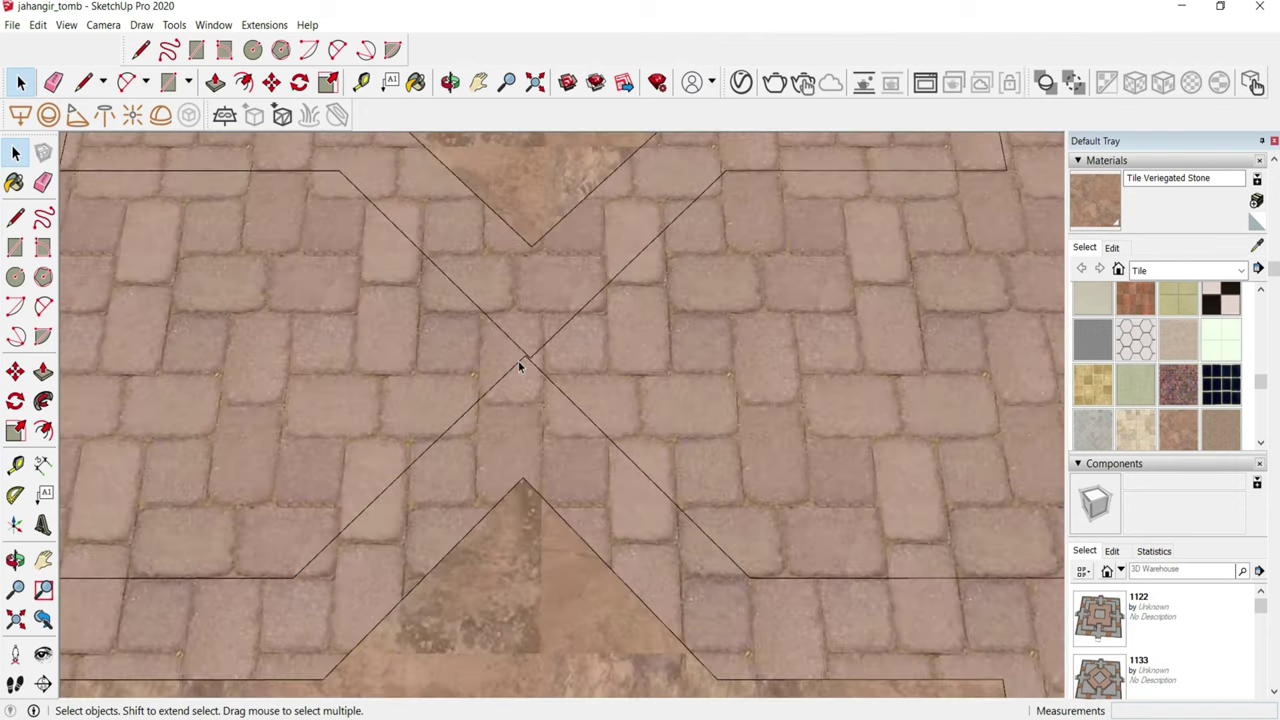
scroll(519, 366, "down", 3)
scroll(519, 366, "down", 1)
left_click(1178, 385)
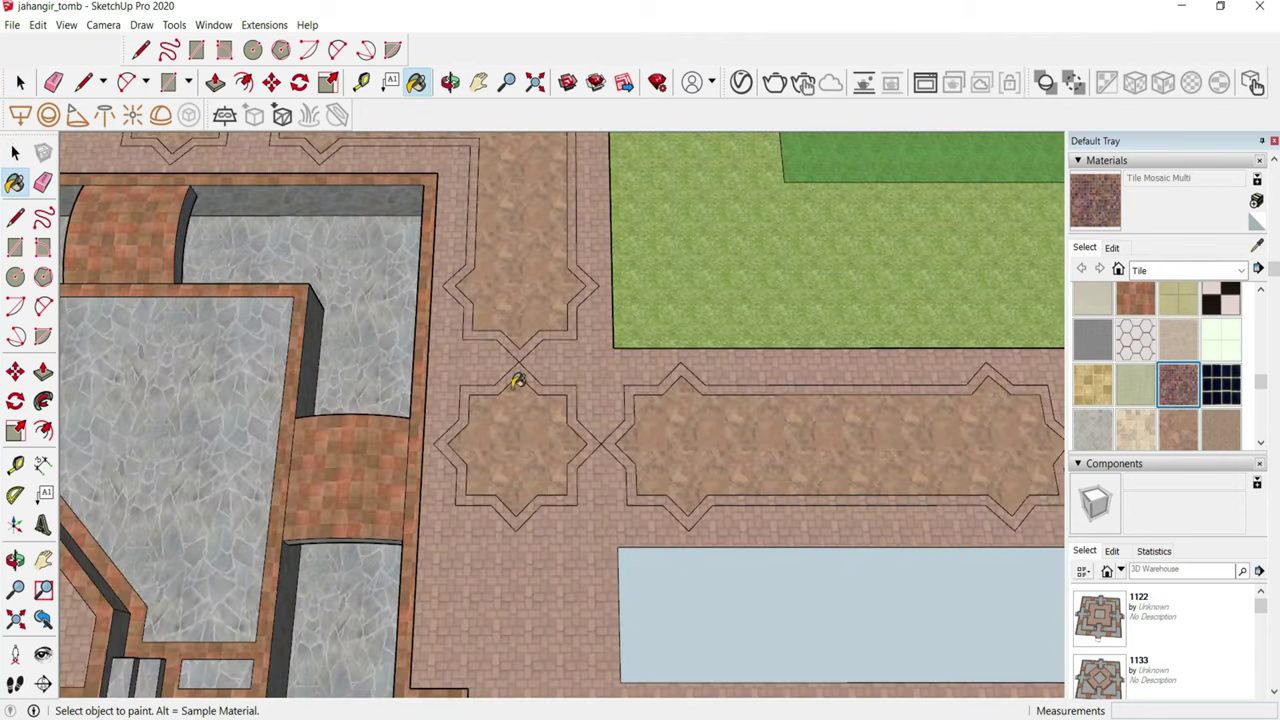
- Paint the border rings of the first three star insets, including the square star, with mosaic
scroll(517, 377, "up", 1)
left_click(522, 372)
scroll(560, 320, "up", 2)
scroll(637, 351, "down", 2)
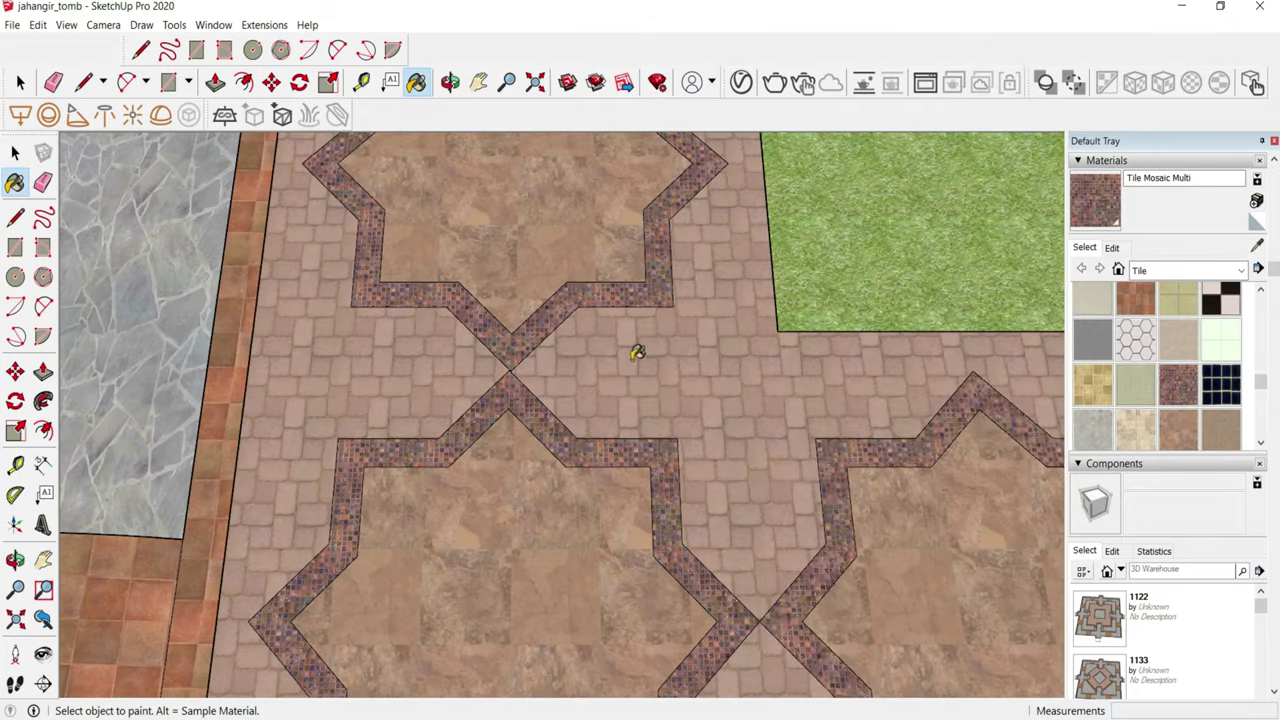
scroll(520, 290, "down", 2)
scroll(849, 323, "down", 1)
scroll(760, 307, "up", 3)
scroll(760, 307, "up", 3)
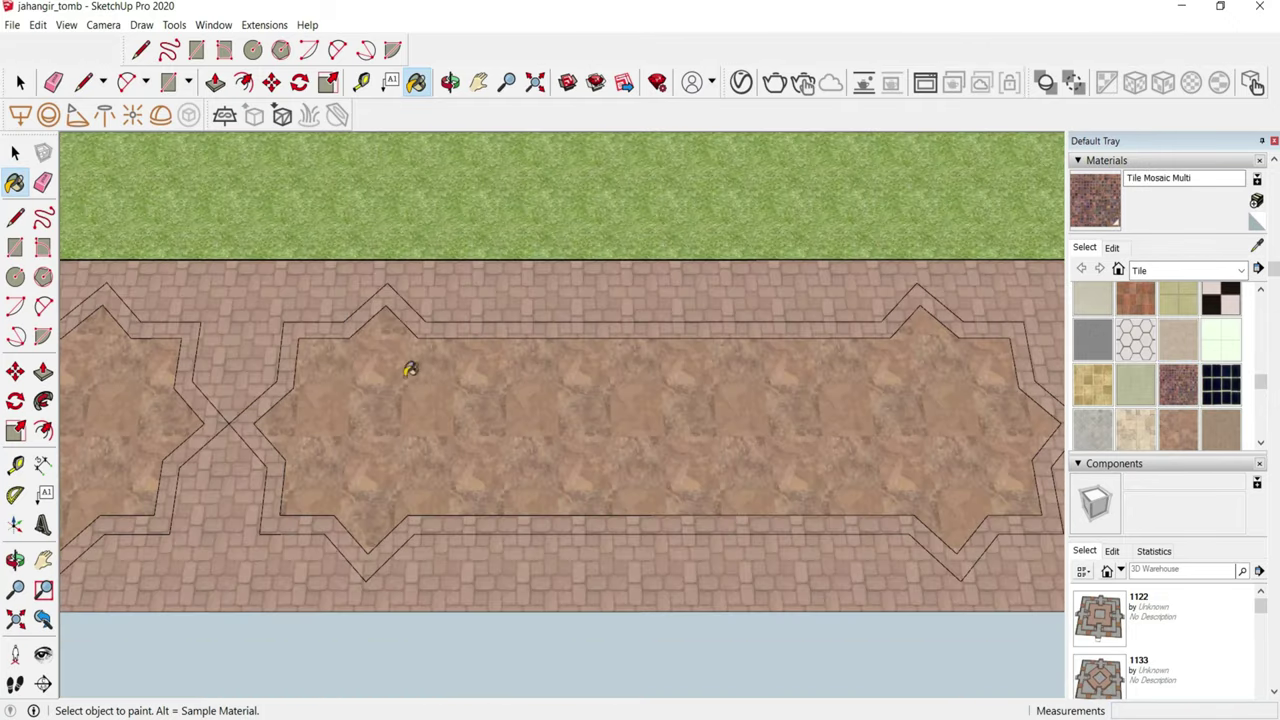
scroll(245, 418, "down", 2)
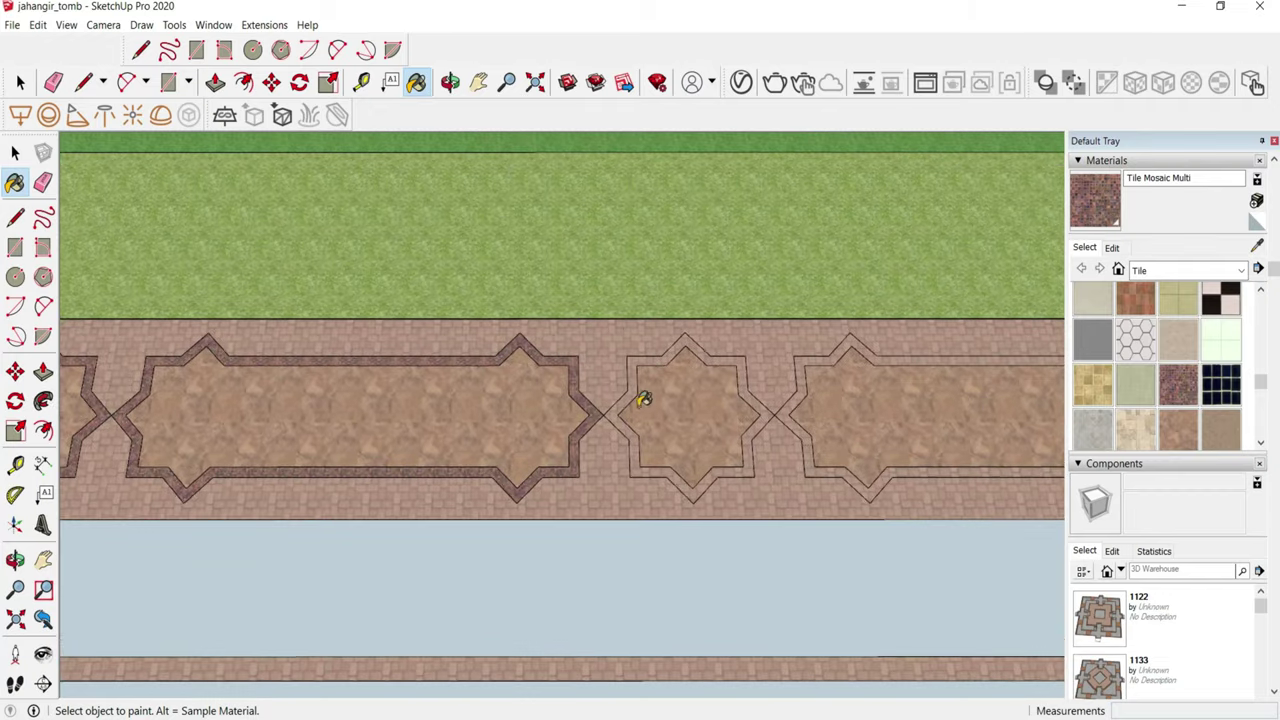
scroll(646, 397, "up", 3)
scroll(327, 388, "down", 3)
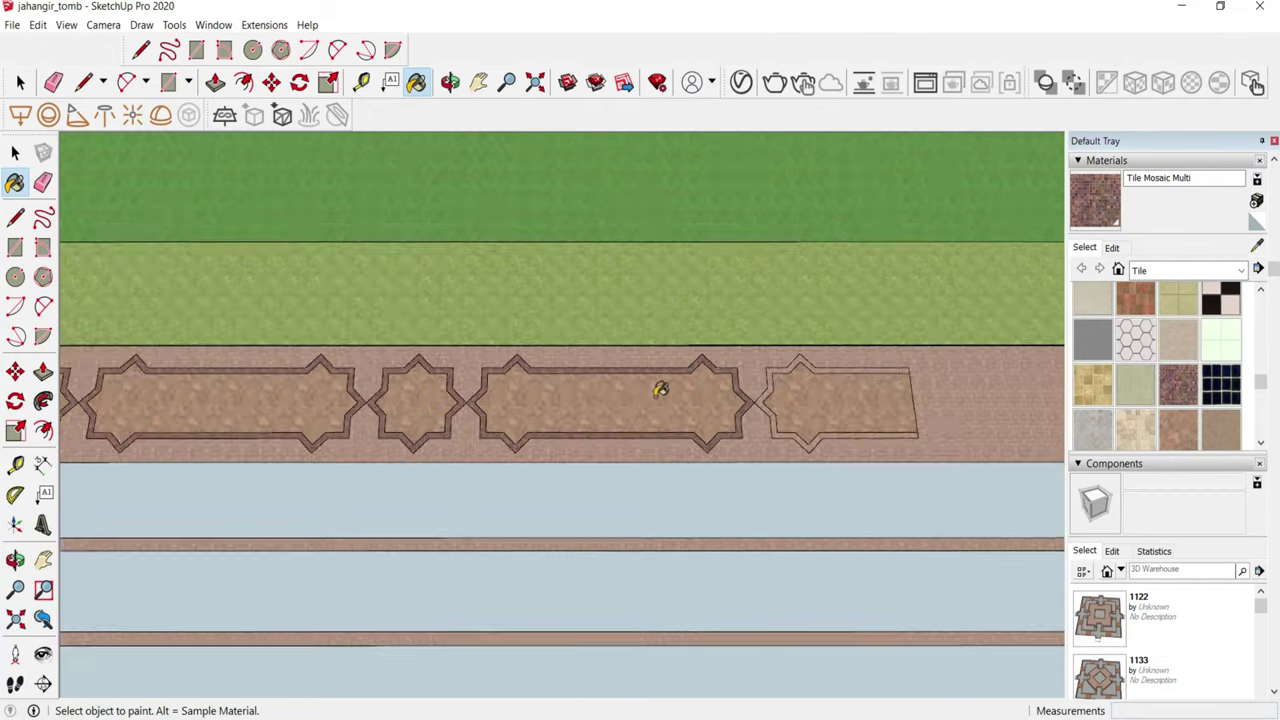
scroll(815, 385, "up", 2)
scroll(800, 330, "down", 2)
scroll(523, 423, "down", 2)
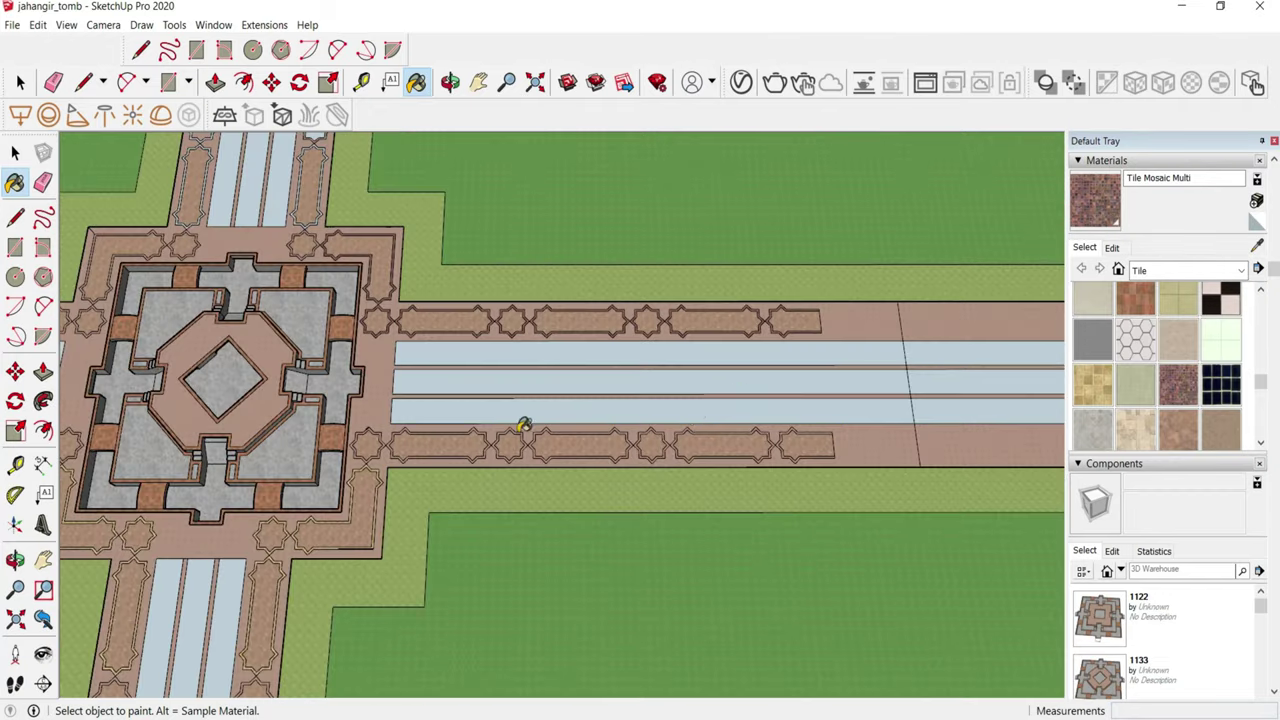
scroll(971, 420, "up", 2)
scroll(537, 420, "up", 2)
scroll(537, 420, "down", 2)
scroll(817, 420, "up", 3)
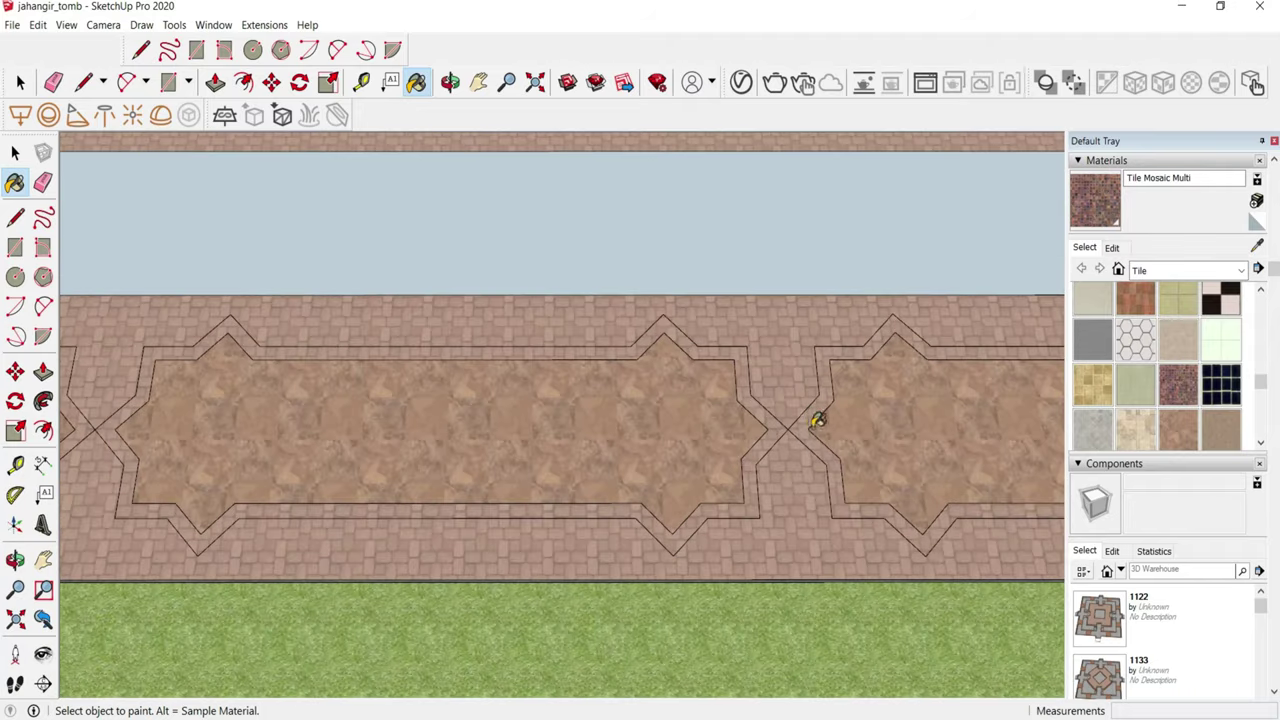
scroll(486, 406, "down", 2)
scroll(551, 423, "up", 3)
scroll(511, 423, "up", 1)
left_click(511, 423)
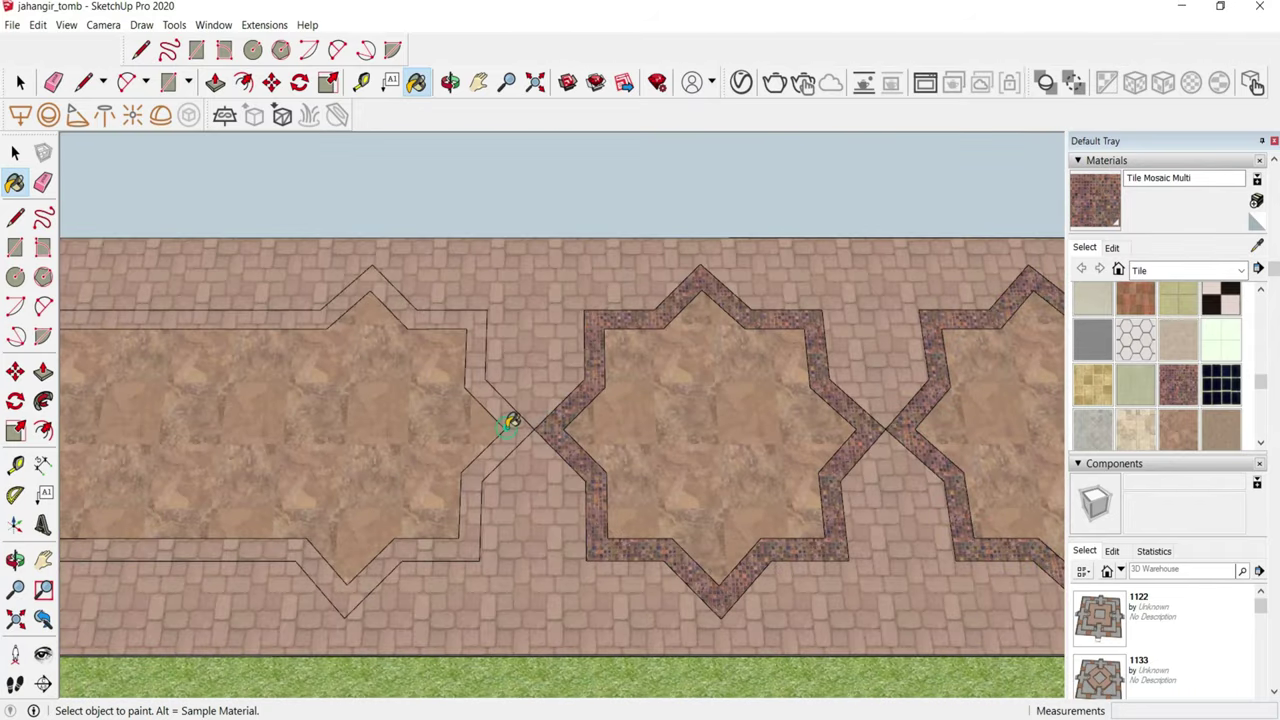
scroll(744, 422, "down", 1)
scroll(744, 422, "down", 2)
scroll(437, 420, "down", 1)
scroll(714, 429, "up", 2)
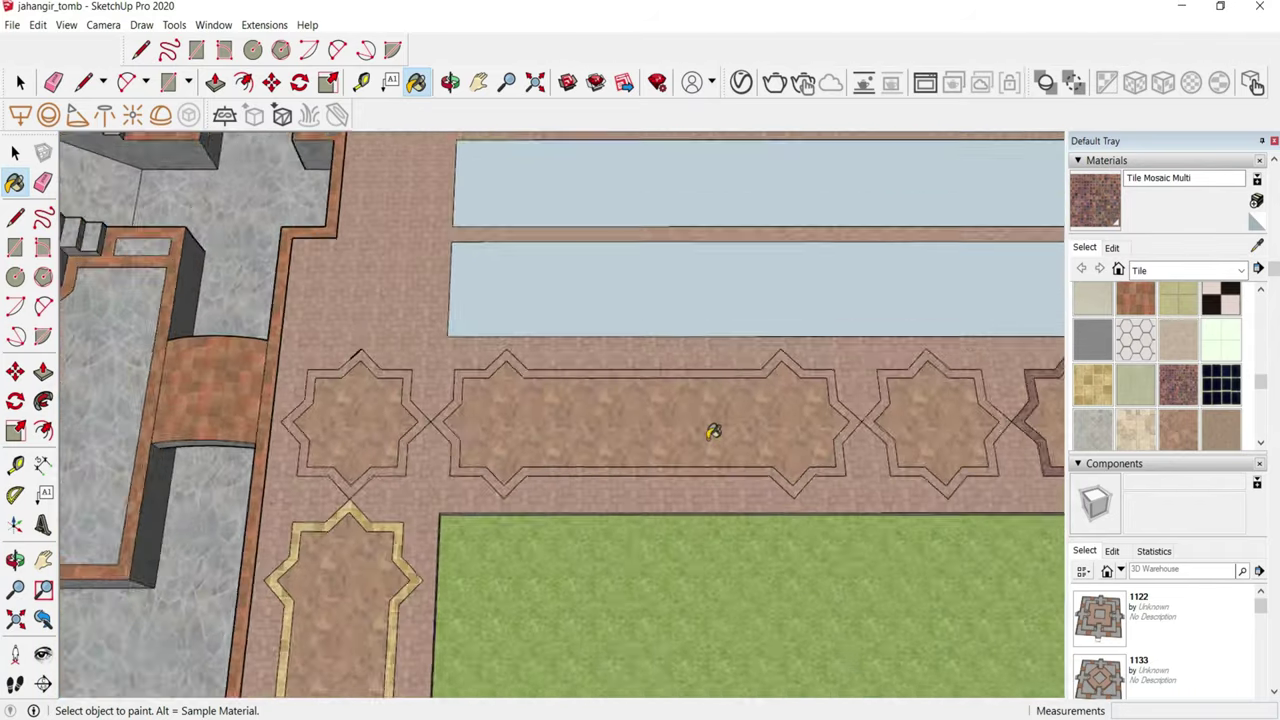
scroll(770, 425, "up", 2)
scroll(770, 425, "down", 2)
scroll(919, 390, "up", 2)
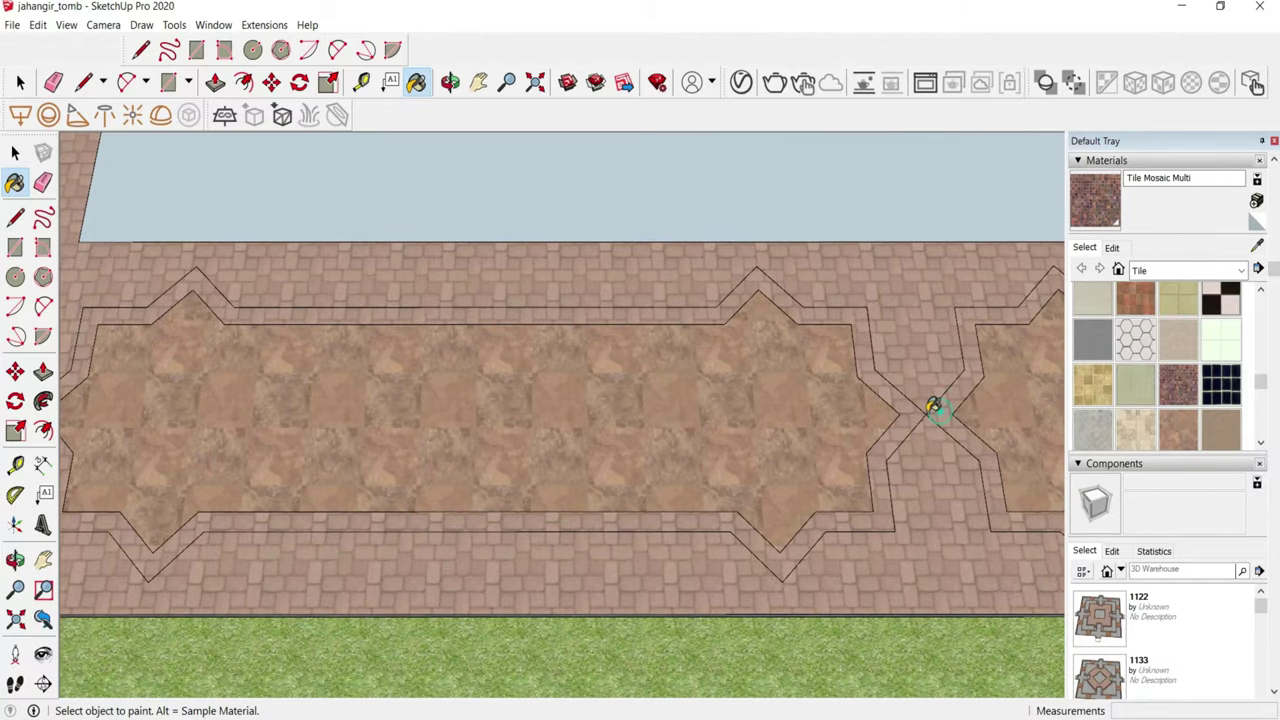
scroll(950, 387, "down", 2)
scroll(330, 388, "up", 2)
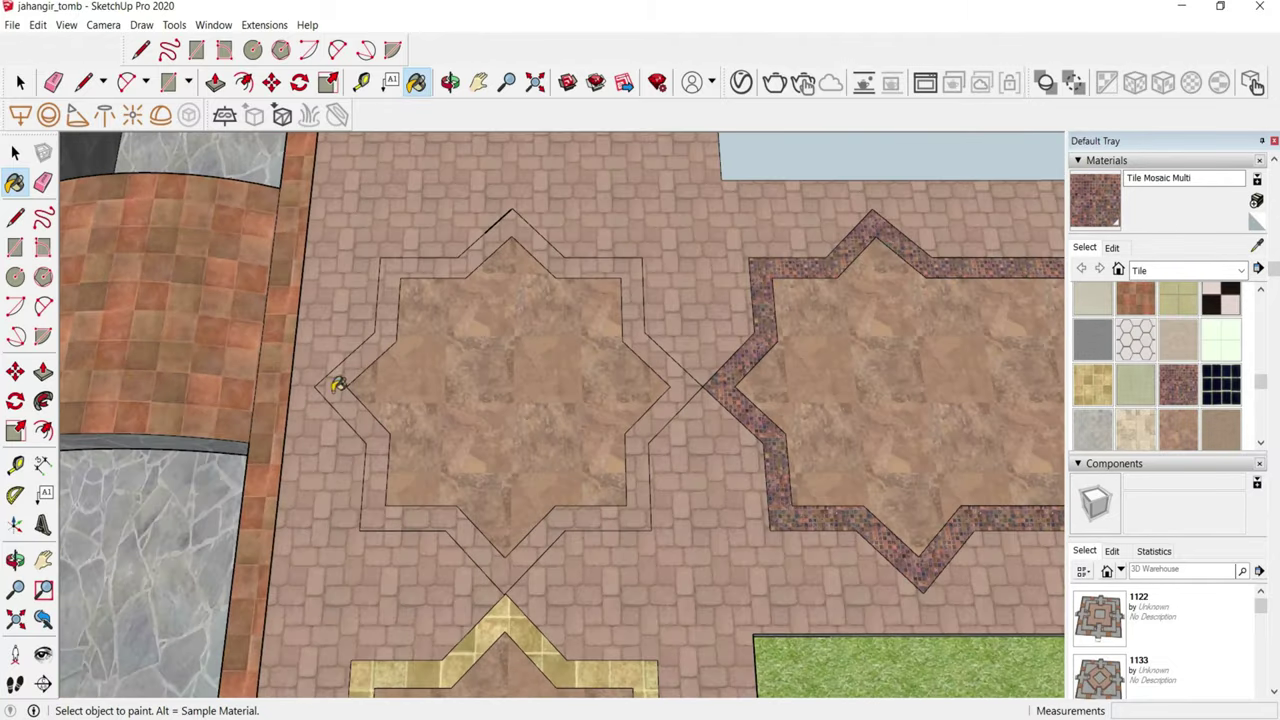
left_click(338, 385)
scroll(491, 189, "up", 3)
scroll(531, 260, "up", 3)
key("space")
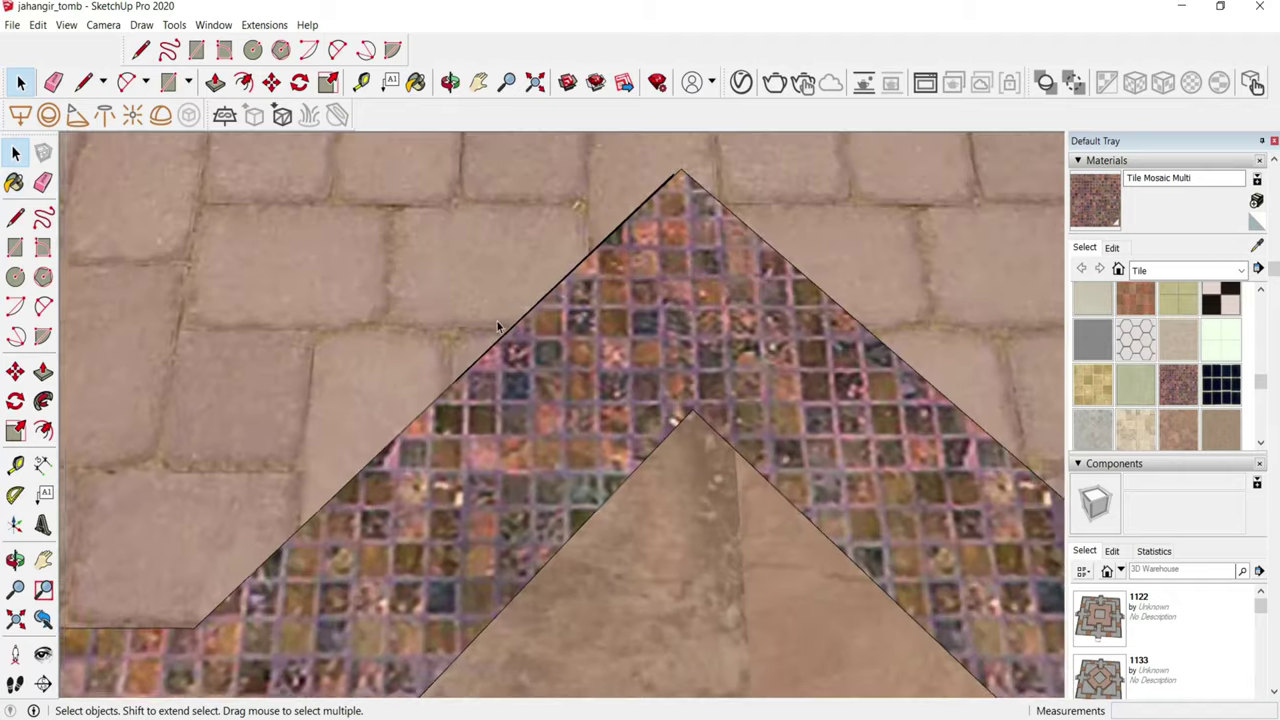
scroll(540, 300, "up", 2)
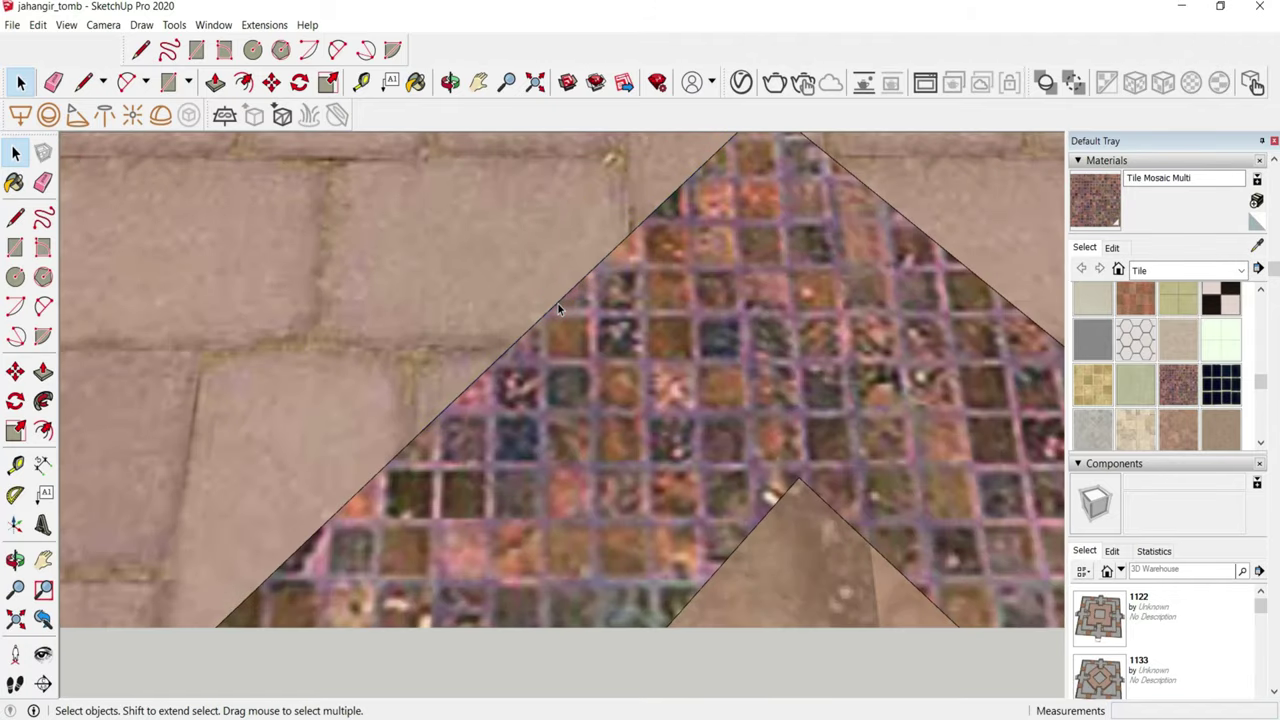
scroll(557, 302, "down", 3)
scroll(600, 290, "down", 2)
scroll(650, 280, "down", 2)
- Paint the adjoining star panel, yellow star and middle star borders with Tile Mosaic Multi
key("b")
scroll(672, 275, "down", 3)
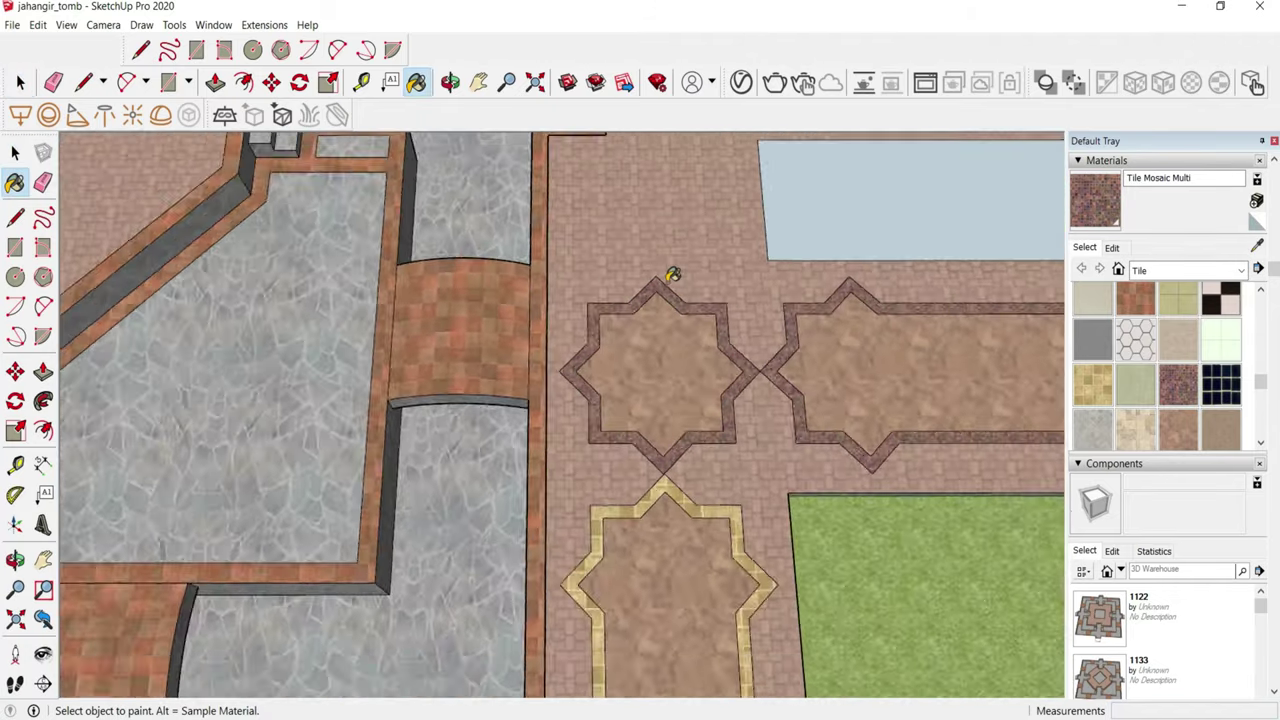
left_click(672, 275)
scroll(672, 275, "down", 3)
scroll(600, 450, "up", 3)
scroll(555, 450, "up", 3)
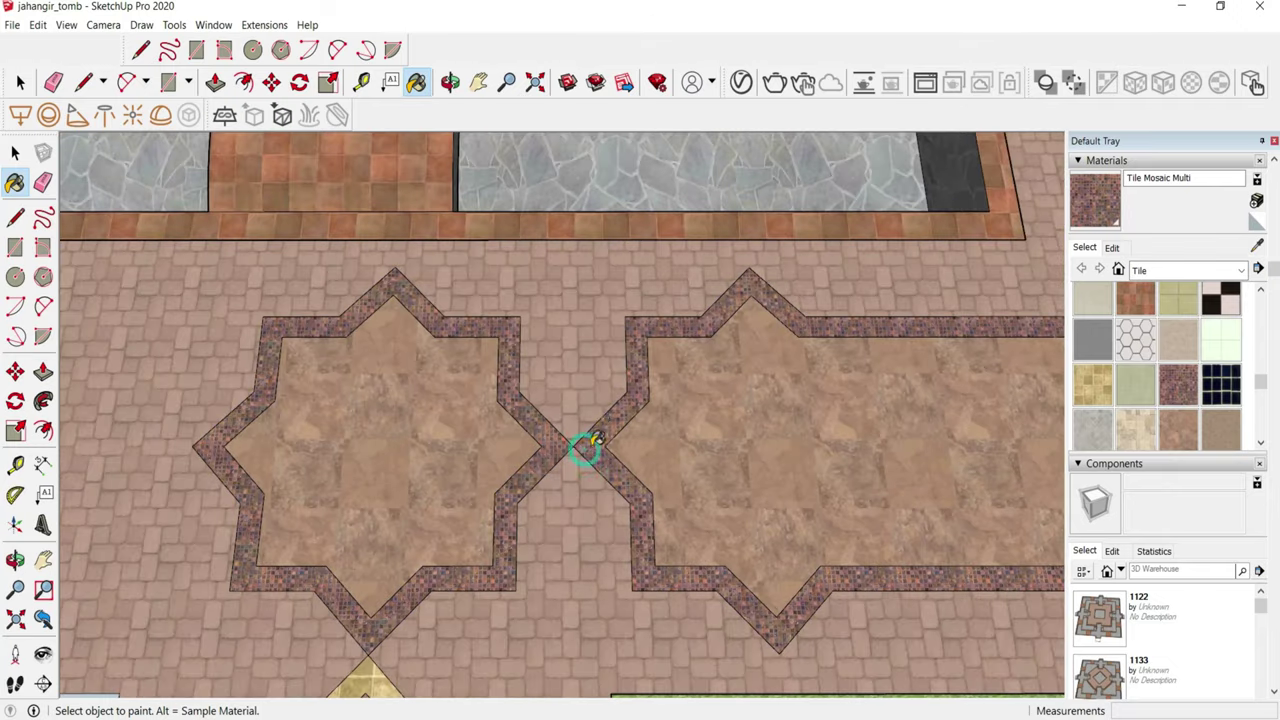
scroll(588, 400, "down", 3)
scroll(560, 380, "down", 2)
scroll(545, 400, "up", 3)
scroll(575, 362, "up", 2)
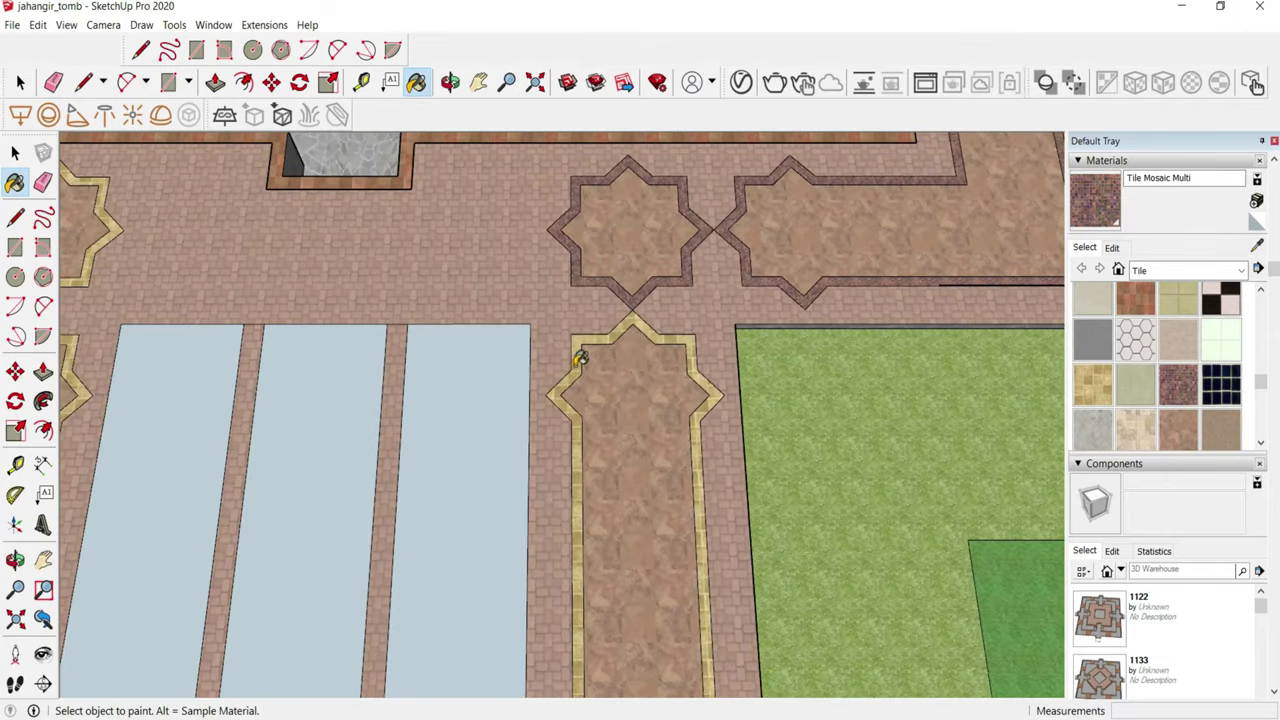
left_click(580, 357)
scroll(566, 280, "down", 3)
scroll(571, 586, "up", 3)
scroll(606, 434, "up", 2)
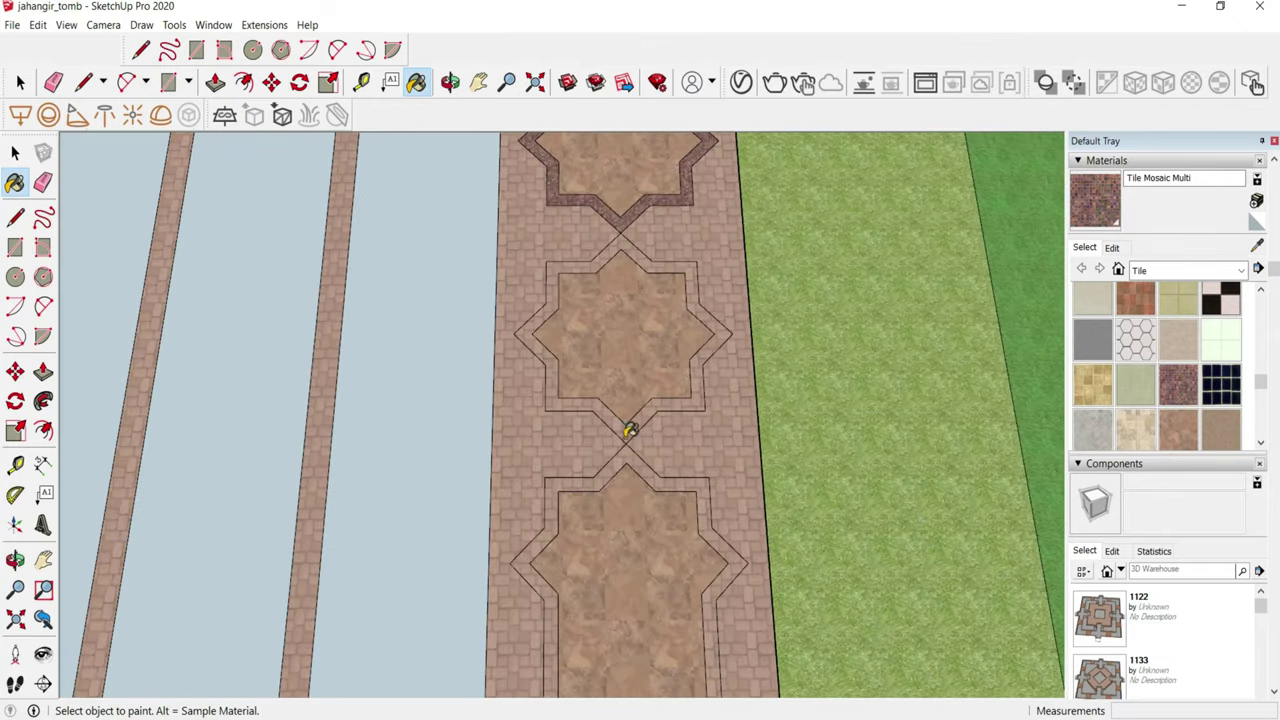
left_click(625, 450)
scroll(651, 314, "down", 3)
scroll(634, 537, "up", 2)
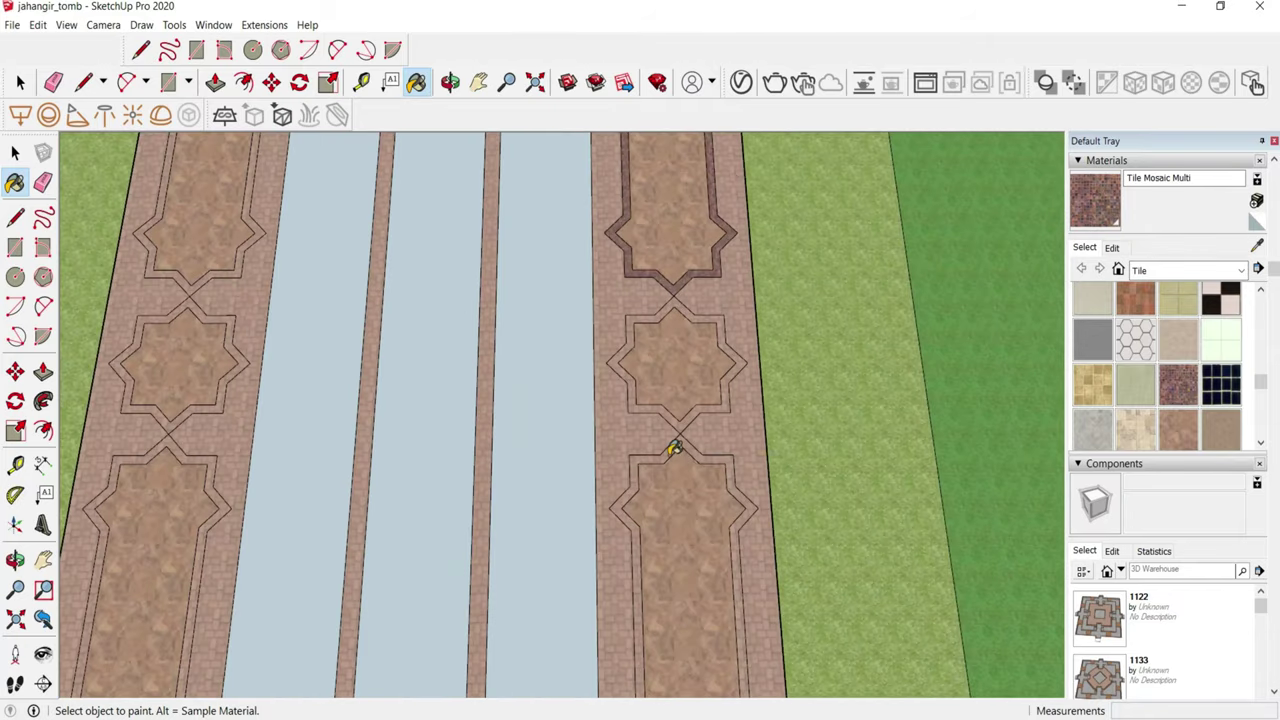
scroll(677, 446, "up", 2)
scroll(690, 455, "down", 3)
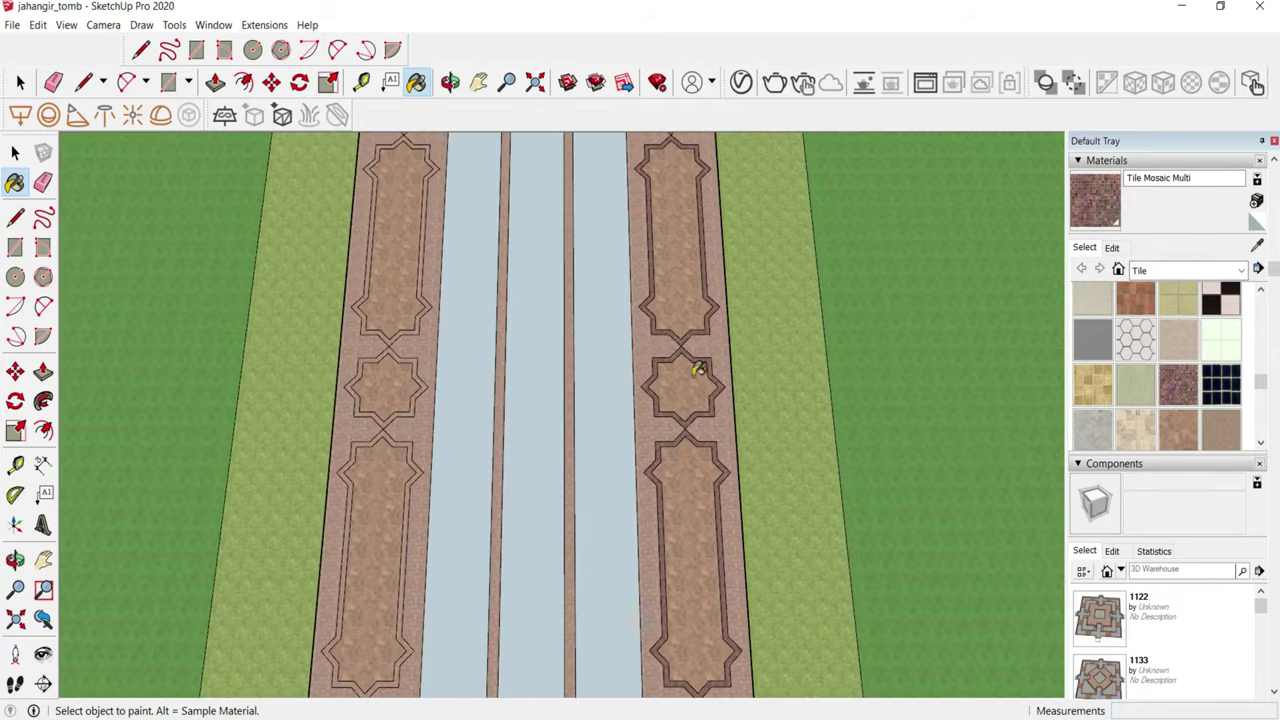
scroll(649, 349, "down", 1)
scroll(649, 349, "up", 3)
scroll(674, 503, "up", 2)
- Paint the lower right-column star border and the lower, upper and middle left-column star borders with mosaic
left_click(675, 581)
scroll(675, 581, "down", 3)
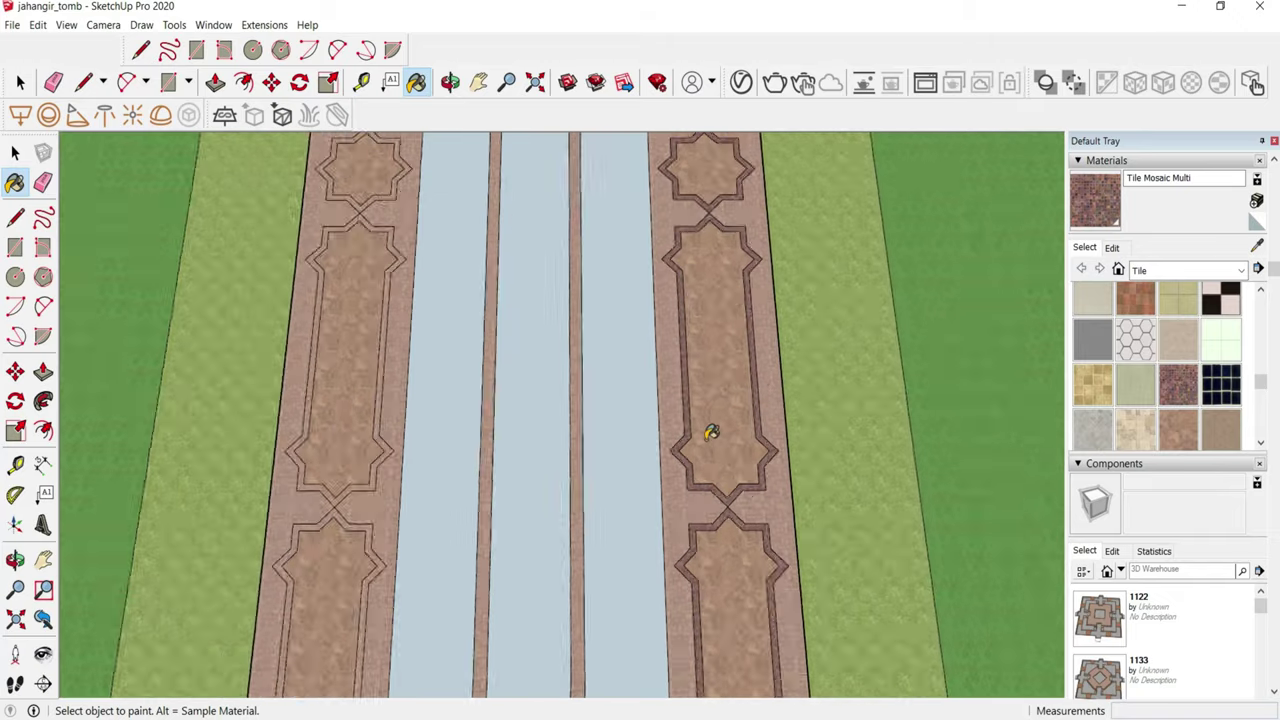
scroll(408, 486, "up", 3)
left_click(349, 432)
scroll(349, 432, "down", 2)
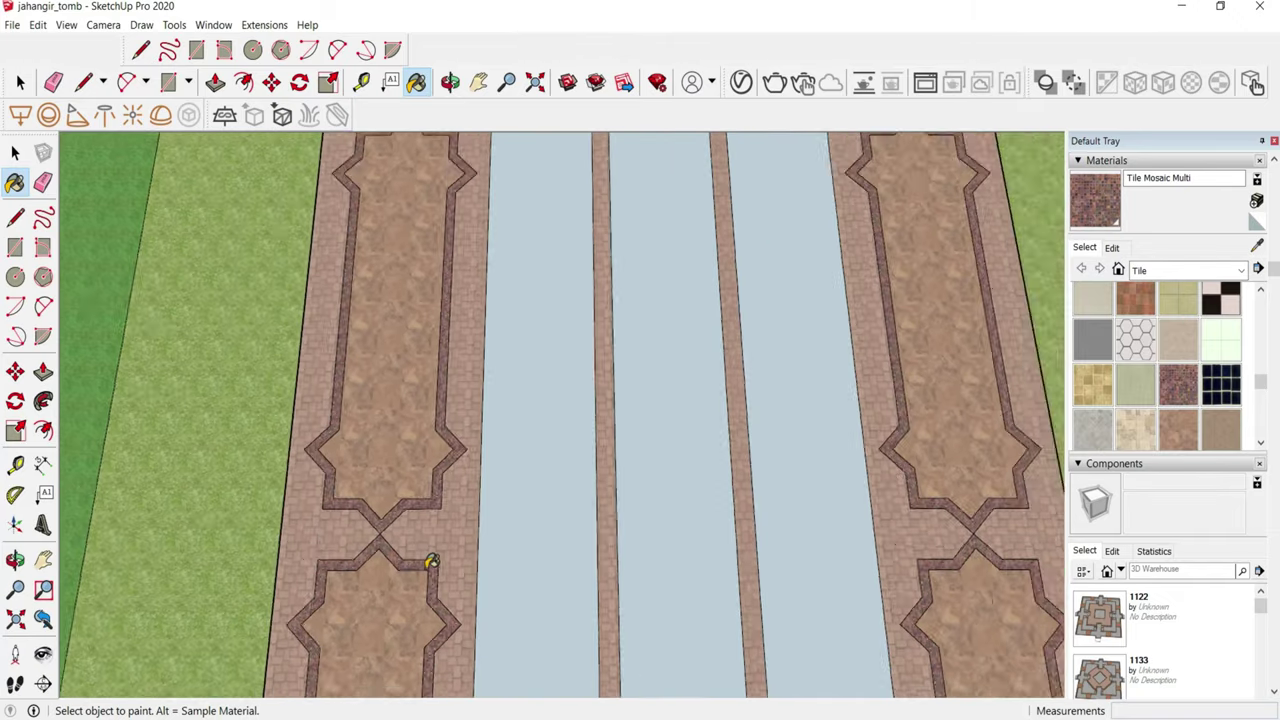
scroll(431, 560, "down", 2)
scroll(423, 417, "up", 3)
scroll(443, 331, "up", 1)
left_click(443, 352)
left_click(443, 355)
scroll(449, 463, "down", 2)
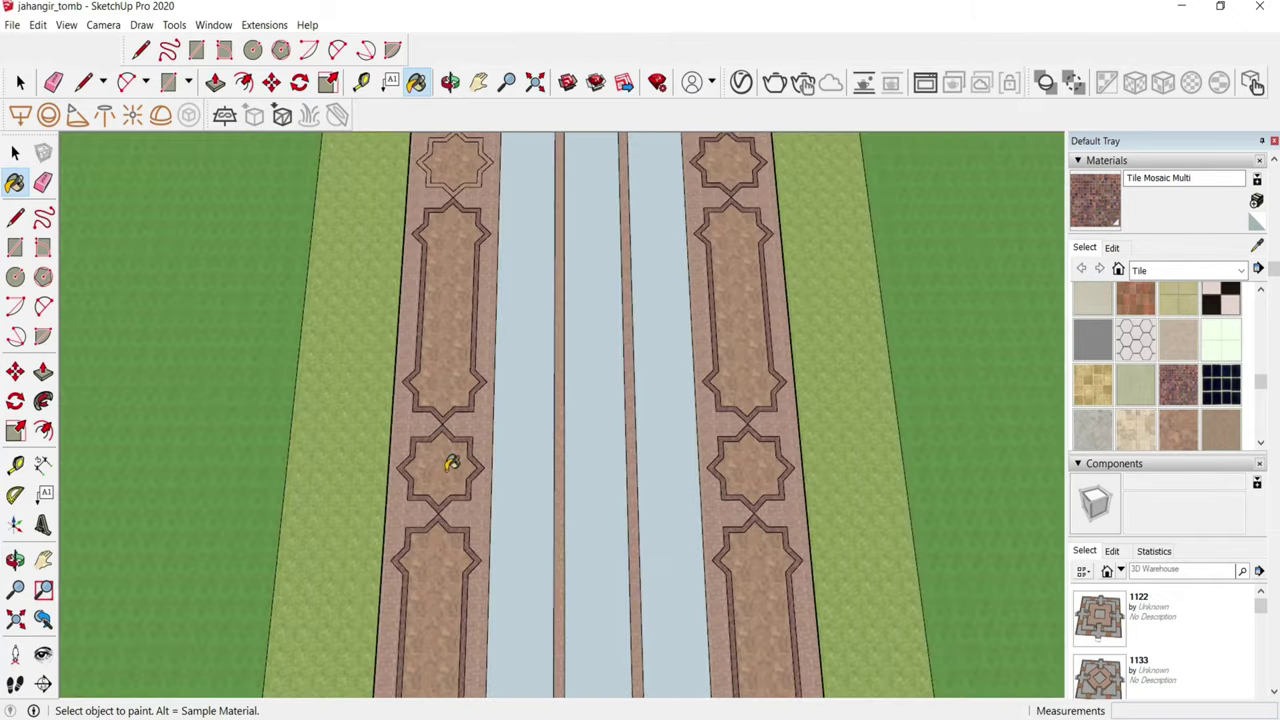
scroll(457, 246, "up", 3)
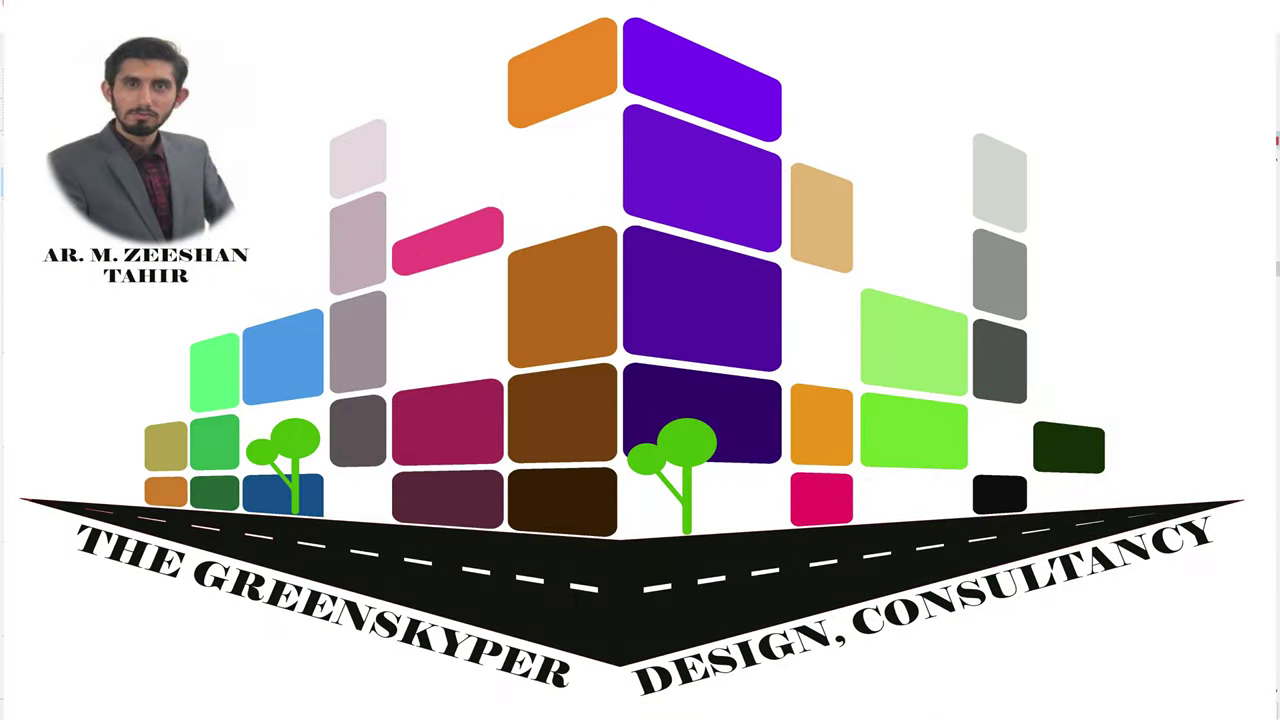